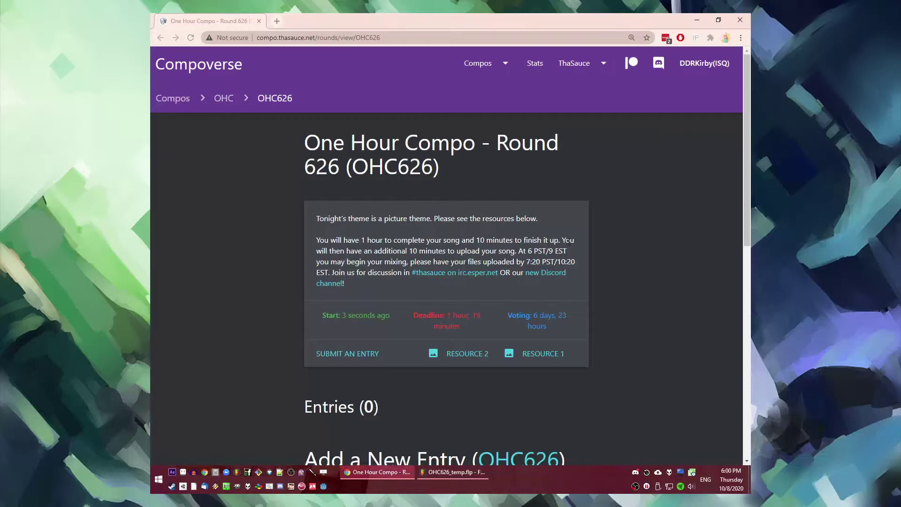
Step: Open Resource 1 and Resource 2 in new tabs, examine both theme pictures and return to the round page
middle_click(551, 362)
middle_click(483, 358)
key(ctrl+Tab)
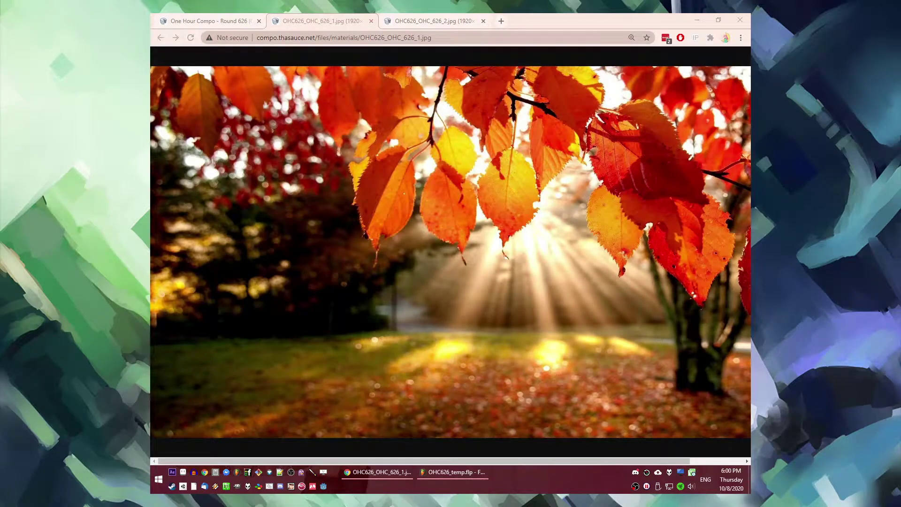
click(396, 22)
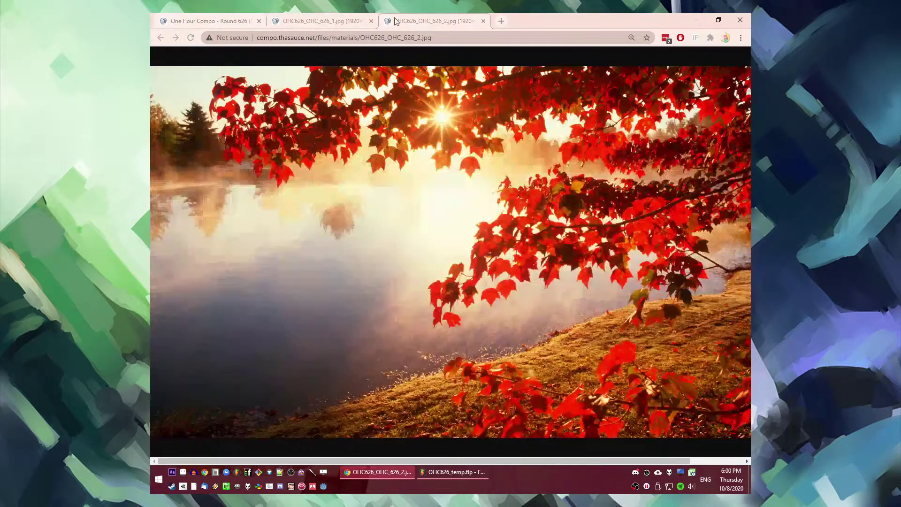
click(314, 20)
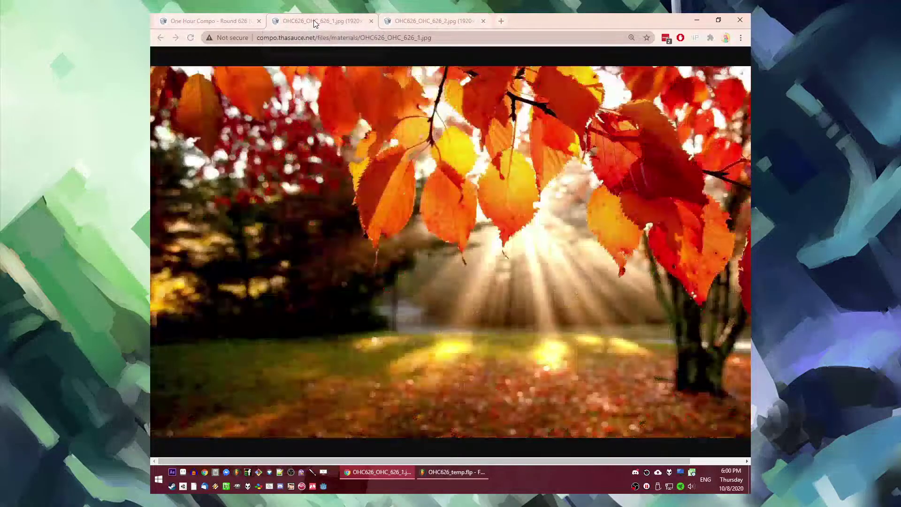
click(240, 19)
Step: Switch to FL Studio and load the FT_25 preset from the 3xOsc channel presets as a new channel
click(465, 473)
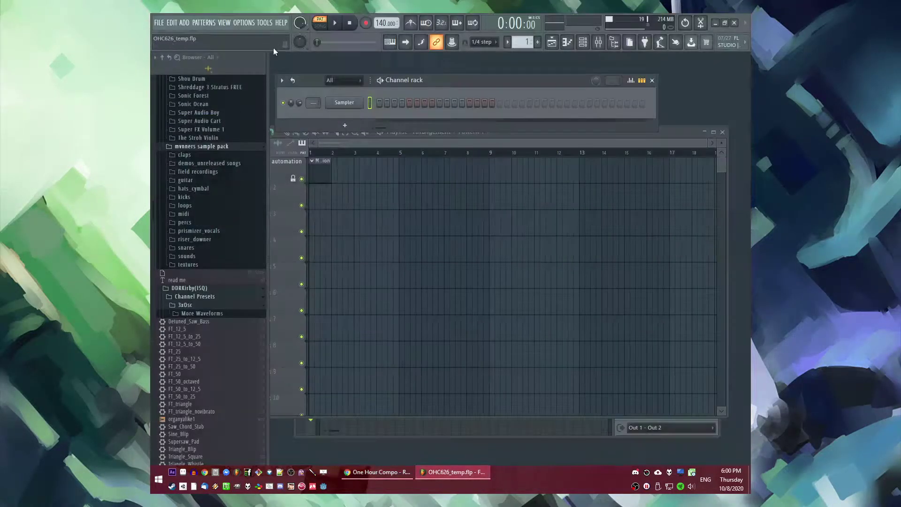
click(183, 23)
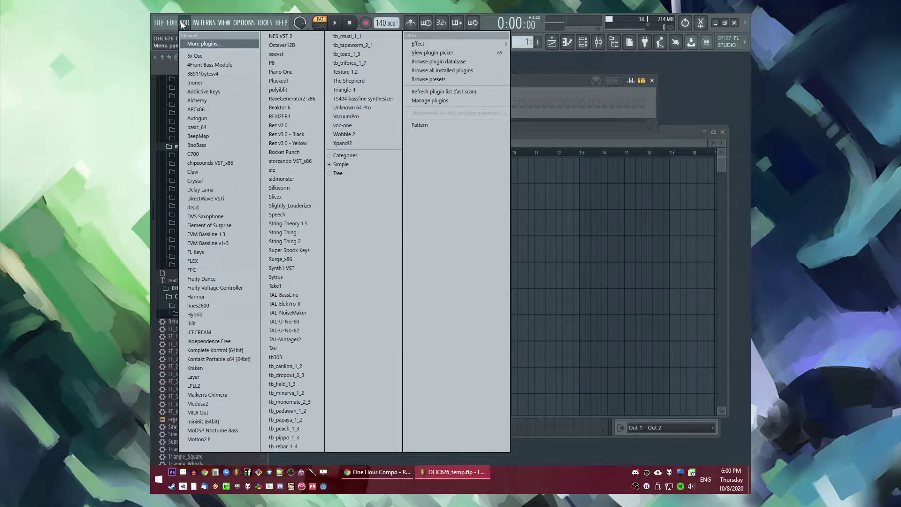
click(183, 23)
scroll(240, 221, up, 10)
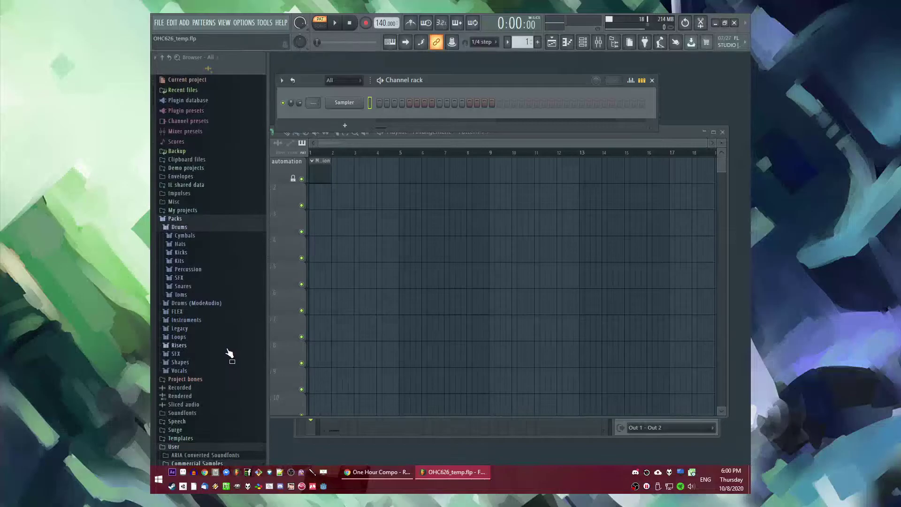
scroll(208, 305, down, 15)
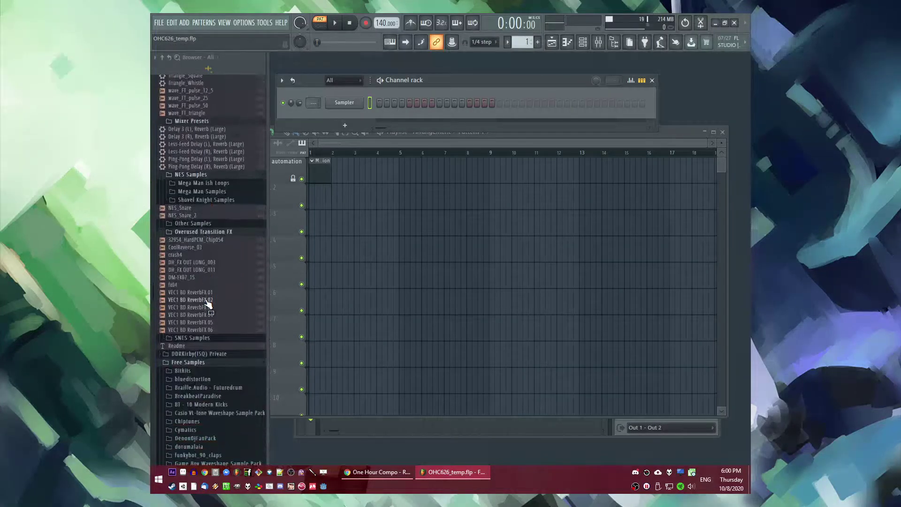
scroll(208, 299, up, 10)
drag(181, 273, 439, 59)
drag(355, 120, 356, 117)
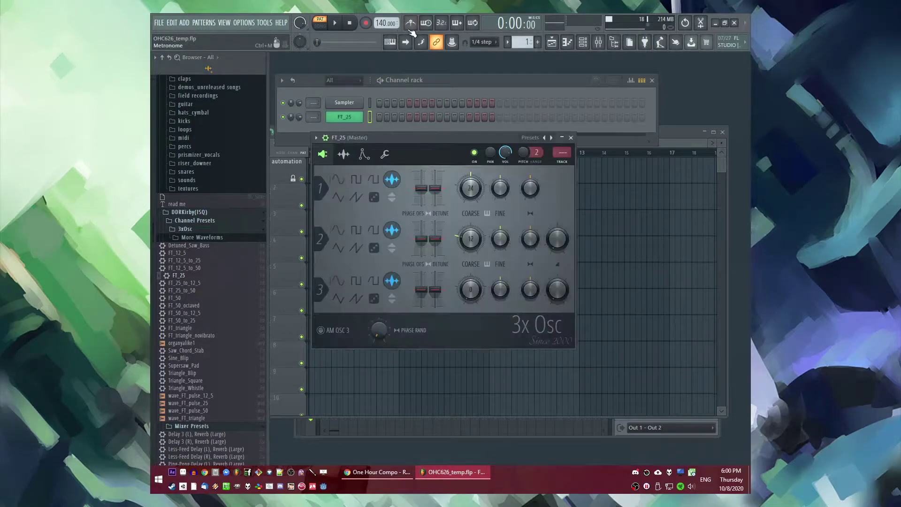
Step: Set the project tempo to 130 BPM, checking it against the metronome
right_click(379, 23)
click(476, 86)
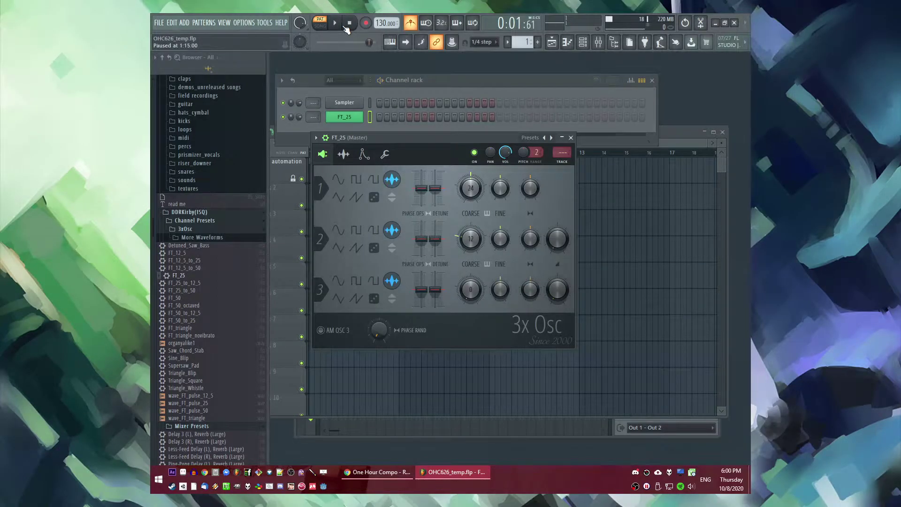
click(411, 23)
Step: Open the FT_25 piano roll and place three consecutive rising notes, F3, C4 and G4, from the start of bar 1
right_click(362, 117)
click(385, 117)
click(327, 324)
right_click(327, 324)
click(330, 309)
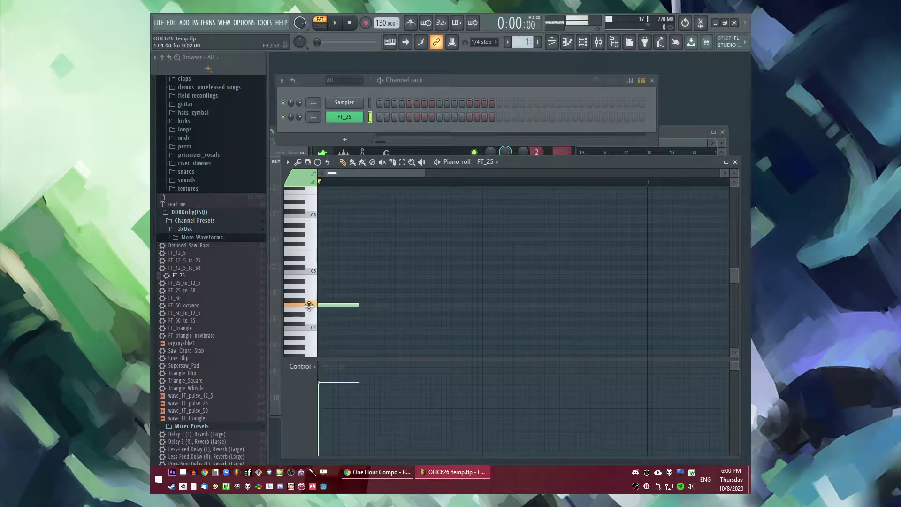
right_click(329, 308)
scroll(331, 324, down, 1)
click(332, 334)
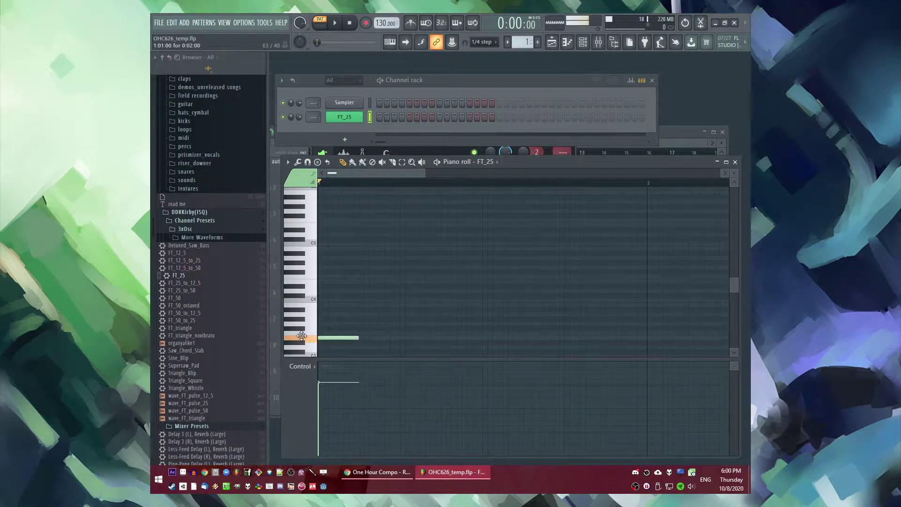
click(380, 300)
click(442, 268)
scroll(440, 278, down, 1)
key(ctrl+a)
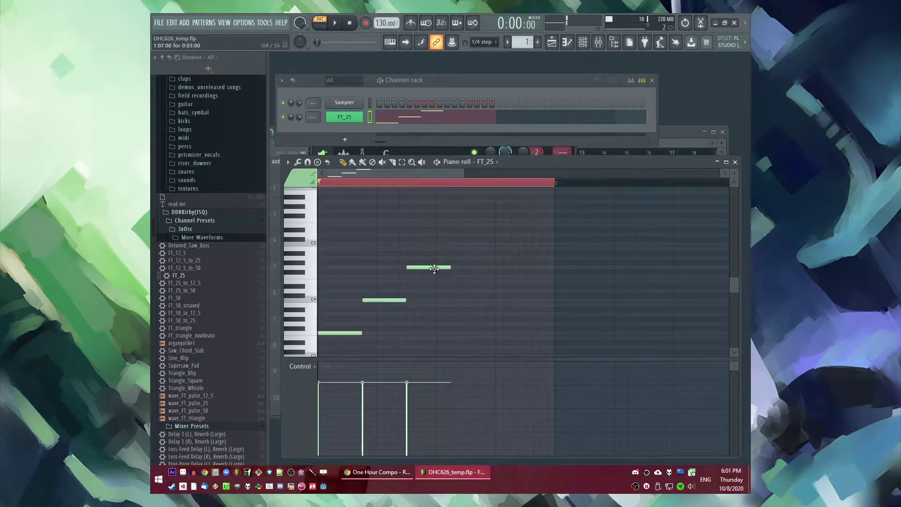
Step: Try alternative upper notes and stack E4 and G4 as a chord after the C4 note, auditioning the pattern
right_click(432, 266)
click(410, 211)
right_click(408, 212)
key(space)
key(space)
click(407, 212)
right_click(407, 212)
click(414, 267)
key(space)
right_click(410, 286)
key(space)
Step: Lengthen the E4 and G4 chord notes to the end of bar 1 and play the result
key(ctrl+a)
drag(454, 256, 565, 291)
key(space)
key(space)
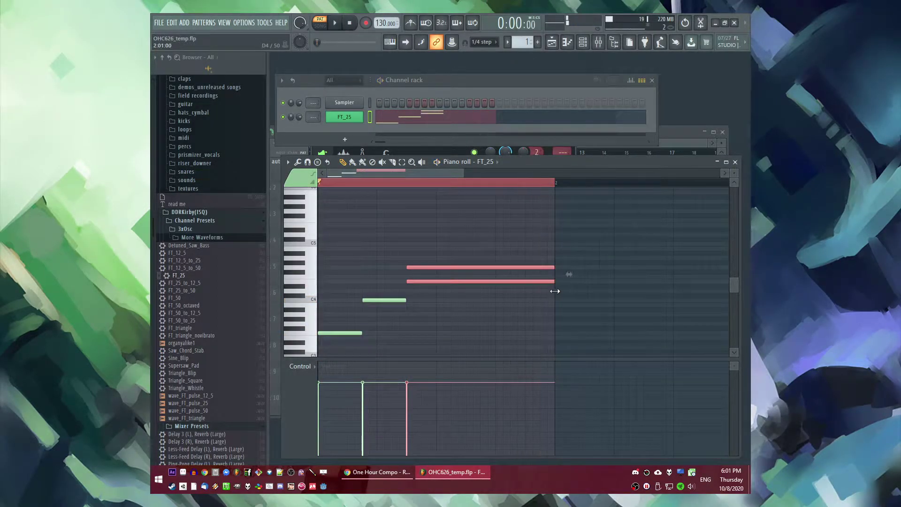
Step: Shorten the C4 note to one step and extend the E4 and G4 chord to the start of bar 3
key(ctrl+d)
scroll(529, 234, down, 2)
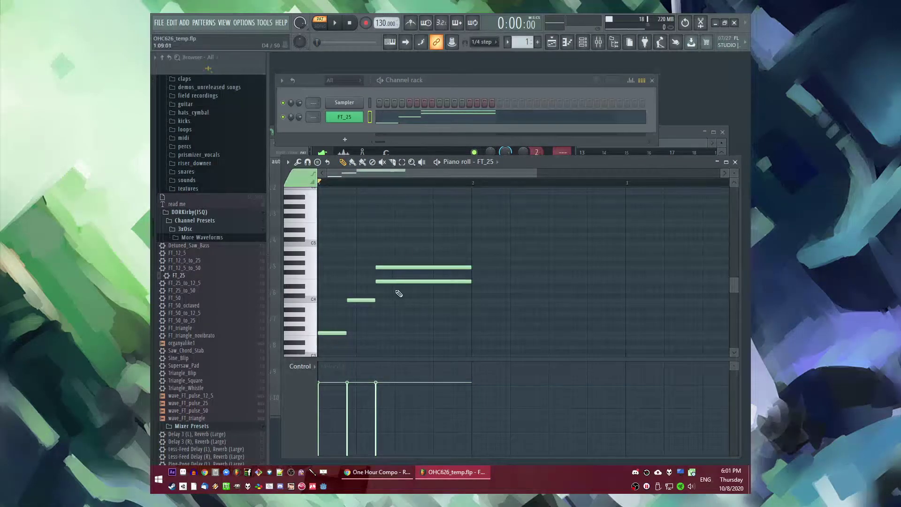
drag(374, 304, 353, 304)
key(space)
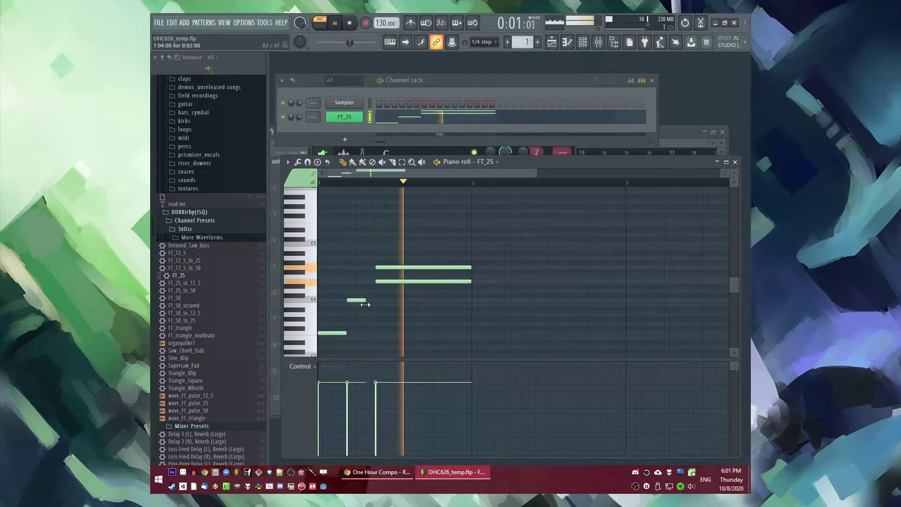
key(space)
drag(463, 241, 491, 345)
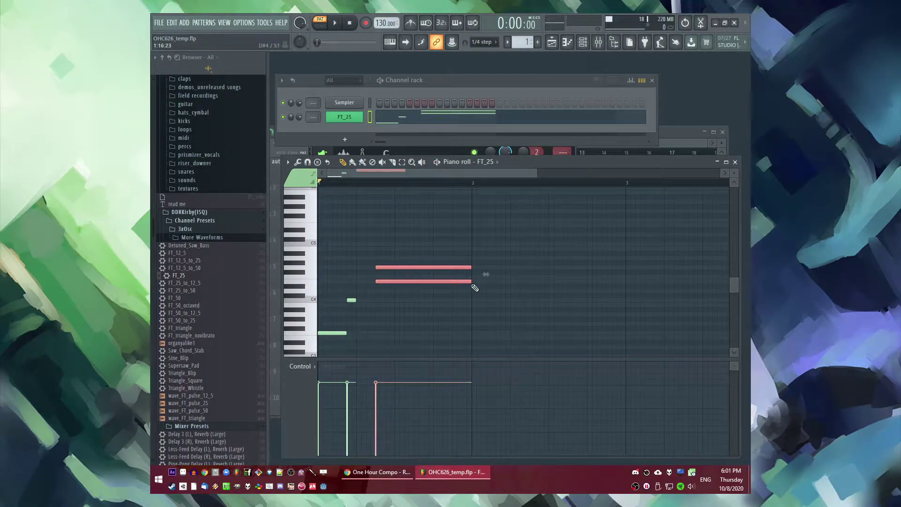
drag(469, 282, 625, 288)
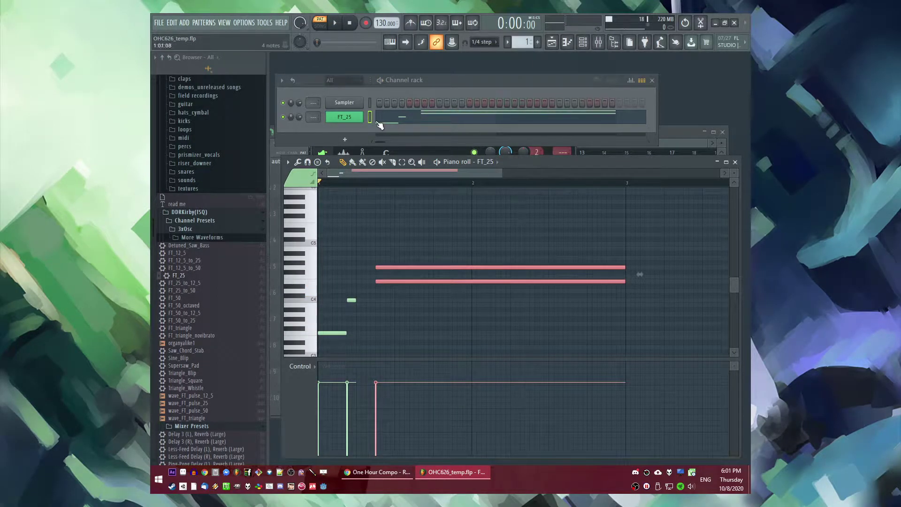
Step: Route the FT_25 channel to mixer track 9 and play the pattern
click(351, 118)
click(566, 165)
click(437, 154)
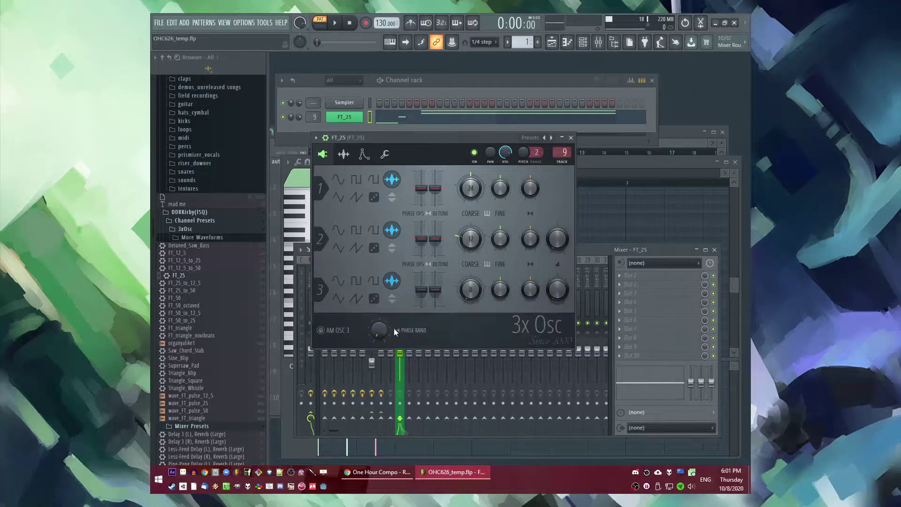
key(space)
Step: Set the FT_25 volume envelope's decay time to 18% with a longer release, and add a delayed sine LFO to its pitch
click(364, 154)
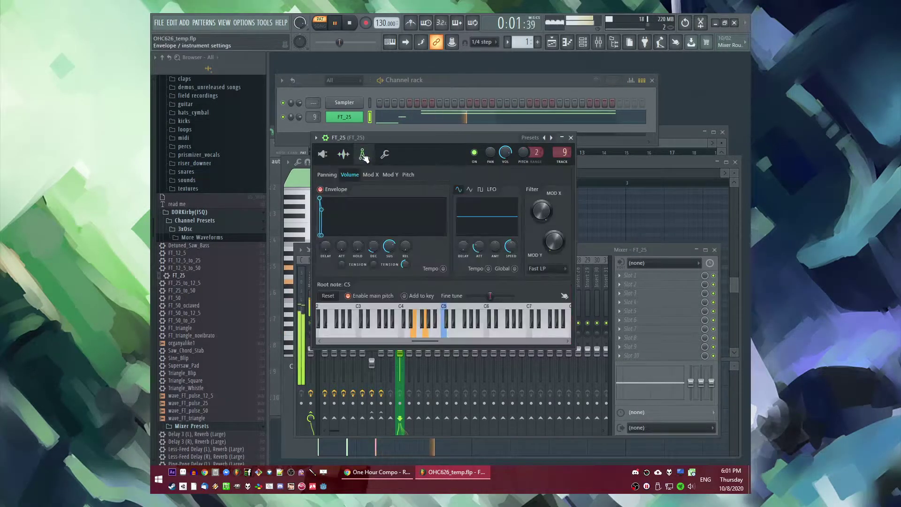
drag(371, 247, 389, 257)
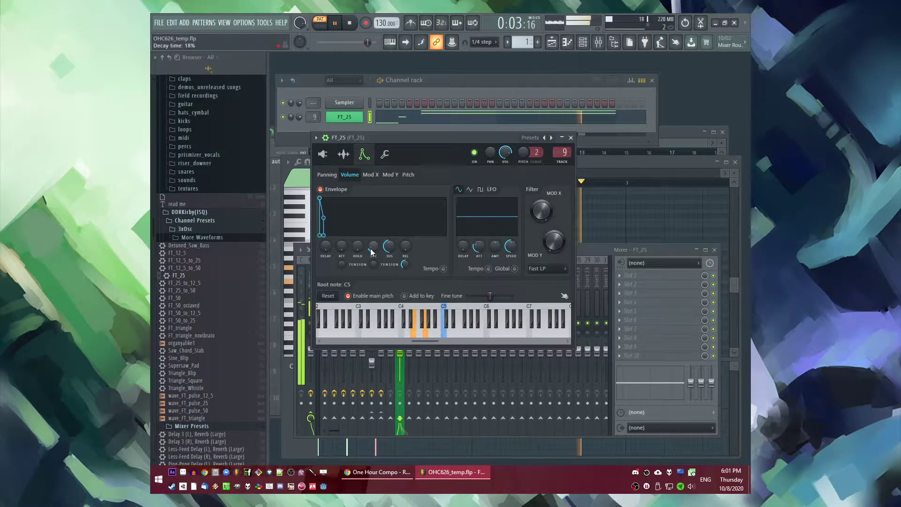
drag(406, 247, 406, 235)
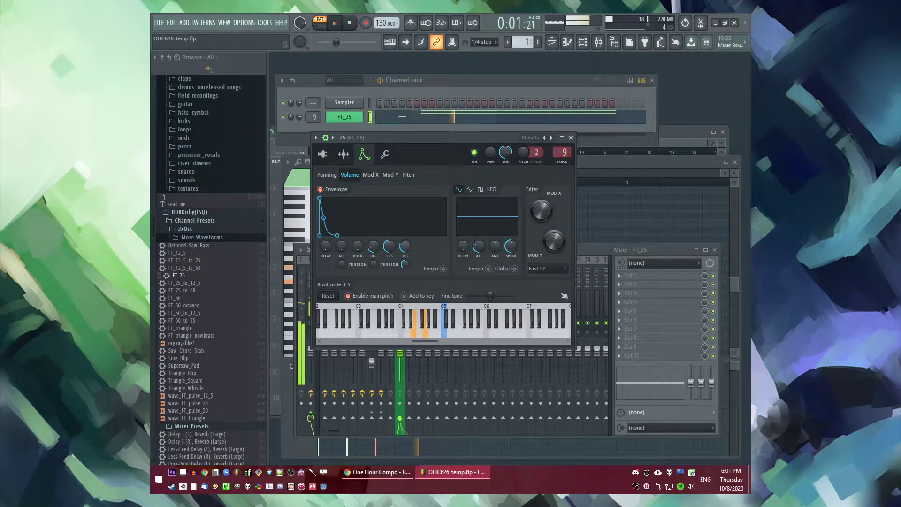
click(408, 175)
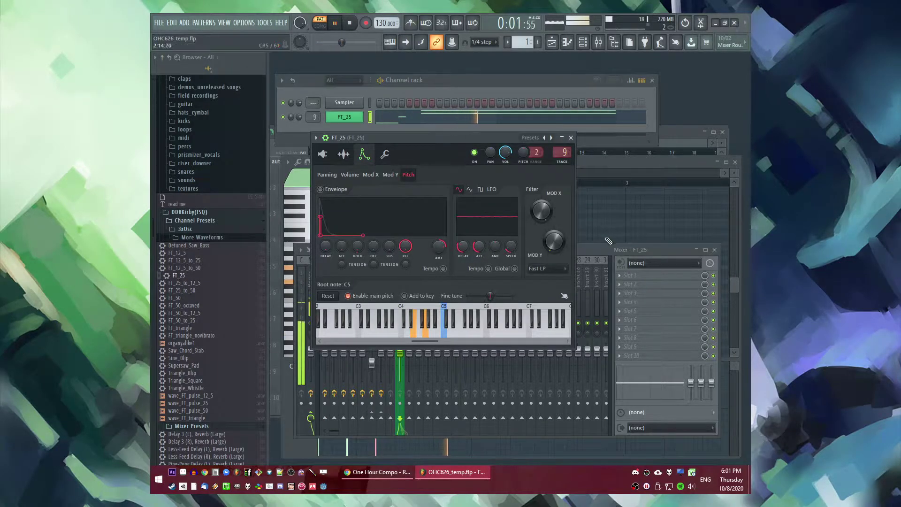
Step: Add Fruity Delay Bank in slot 3 with ping-pong feedback and Fruity Reeverb 2 in slot 6 of the FT_25 mixer track
click(623, 283)
click(620, 294)
click(514, 210)
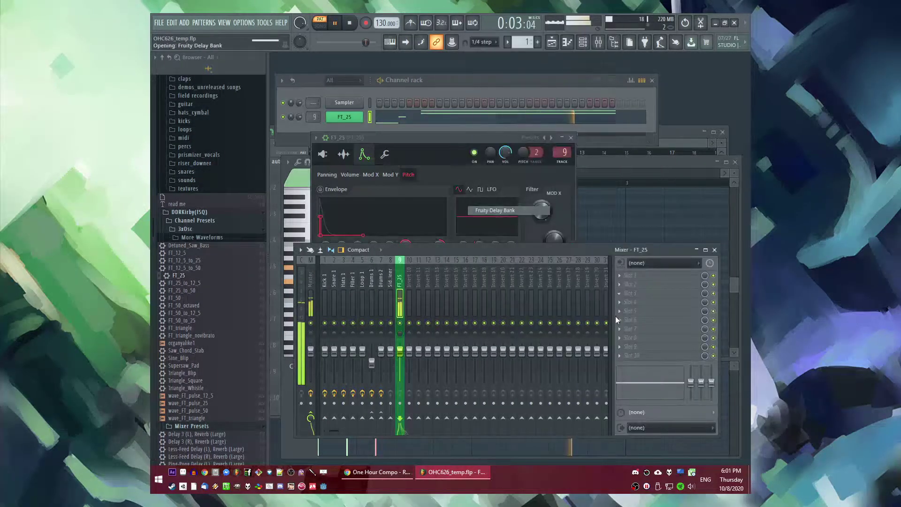
click(619, 320)
mouse_move(631, 254)
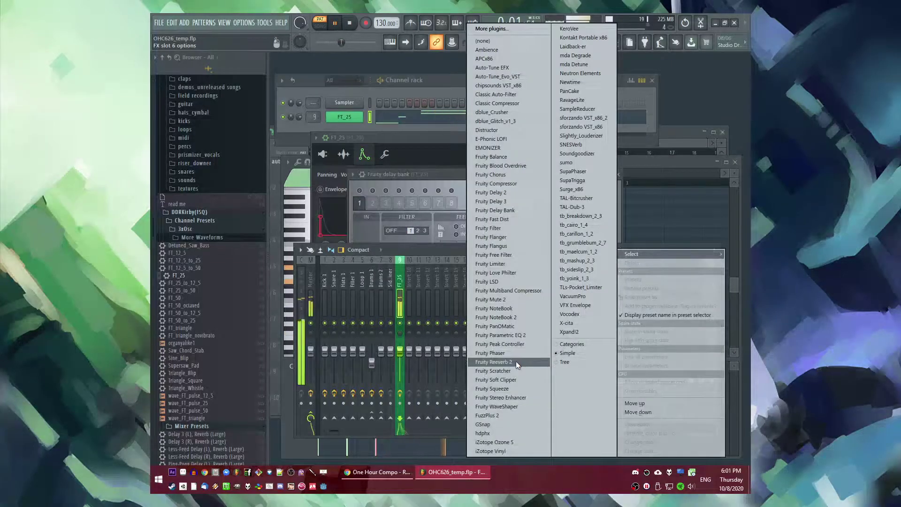
click(494, 362)
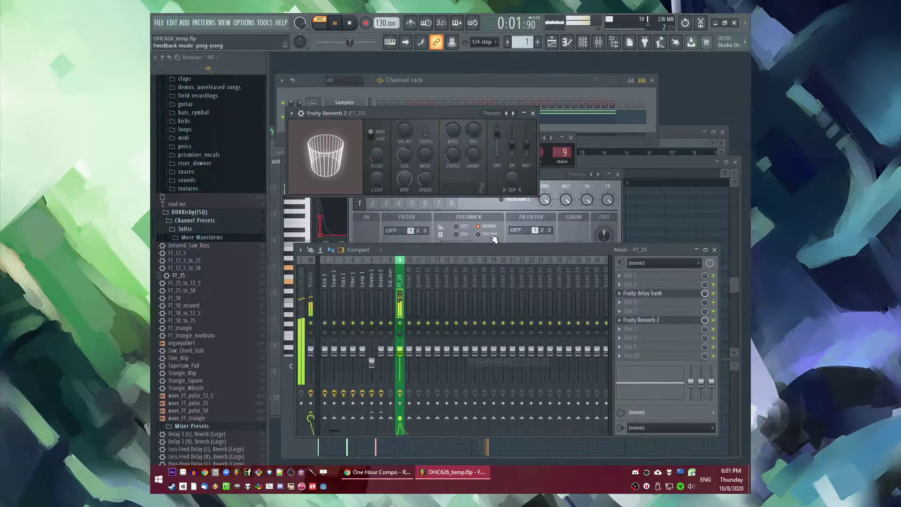
click(548, 184)
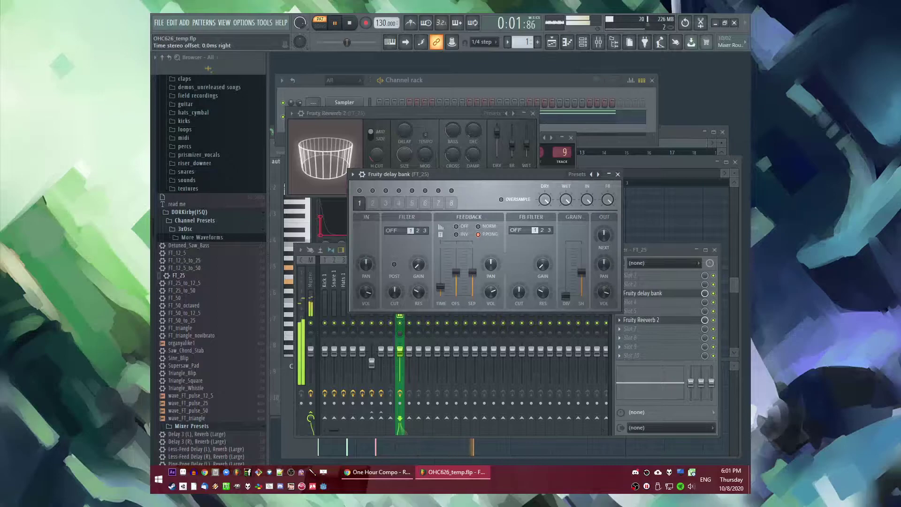
Step: Try a longer decay, a curved decay tension and a different sustain level in the FT_25 volume envelope
click(316, 227)
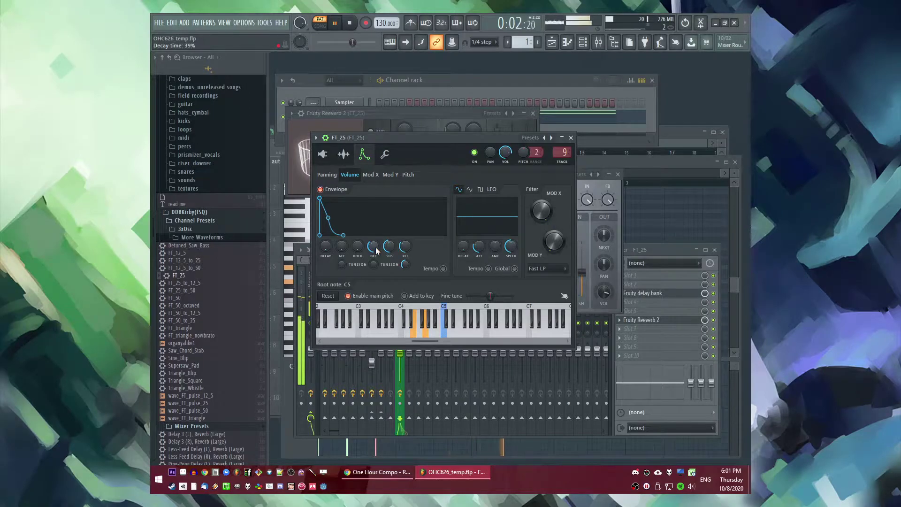
drag(374, 265, 374, 270)
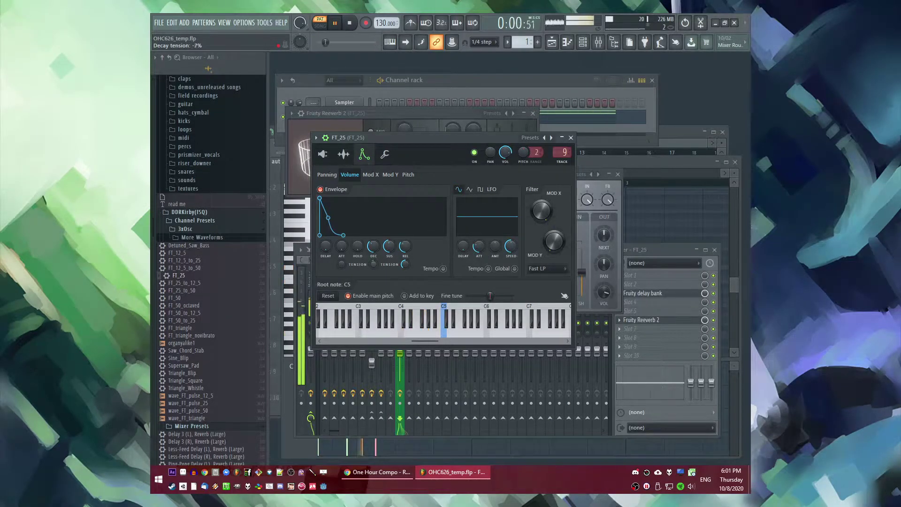
mouse_move(379, 249)
mouse_down()
mouse_move(374, 274)
mouse_move(390, 259)
mouse_up()
key(space)
key(space)
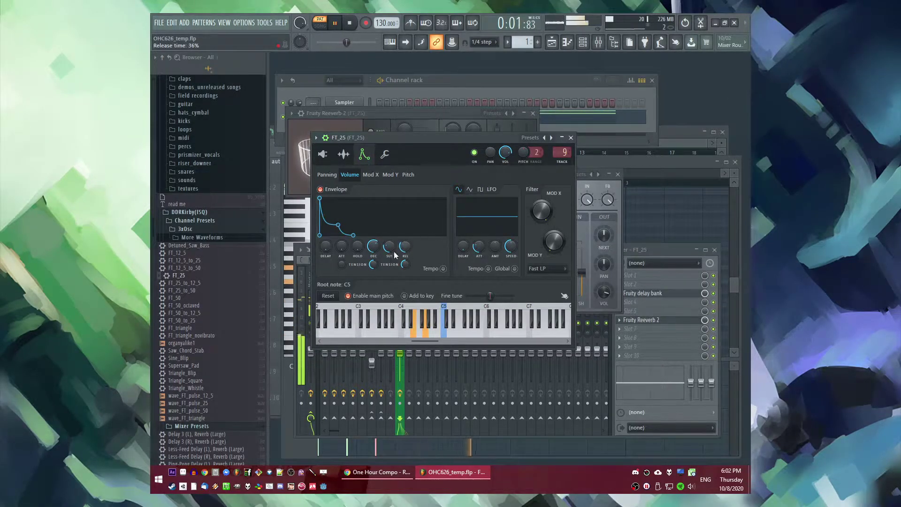
Step: Undo the last decay and sustain changes to the FT_25 volume envelope
key(ctrl+alt+z)
key(ctrl+alt+z)
key(ctrl+alt+z)
key(ctrl+alt+z)
key(ctrl+alt+z)
key(ctrl+alt+z)
key(ctrl+alt+z)
key(ctrl+alt+z)
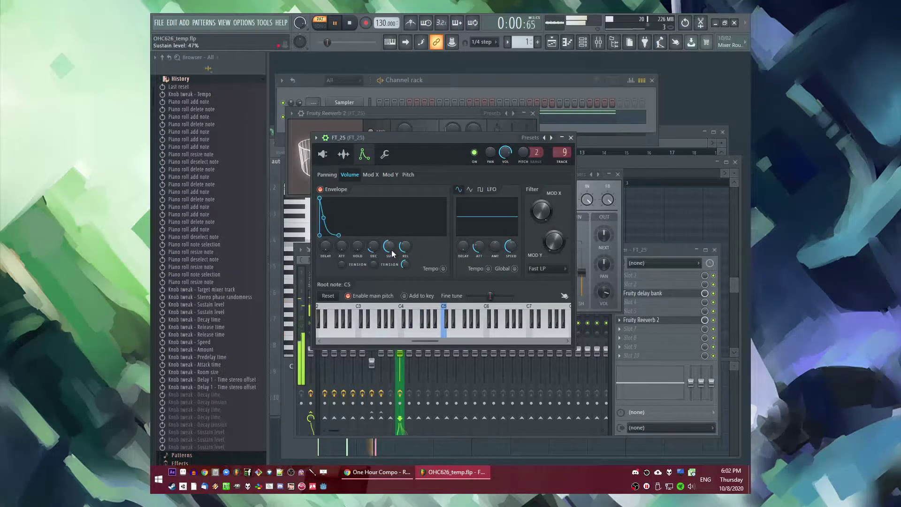
Step: Fine-tune the volume envelope's sustain level and add a one-bar slide note on G4 at bar 2 with minimum velocity
drag(391, 250, 391, 248)
click(668, 242)
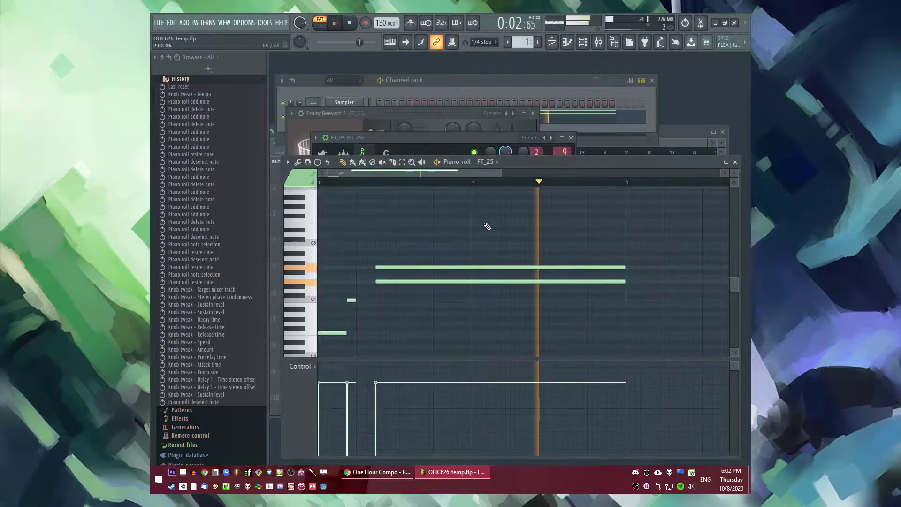
click(430, 277)
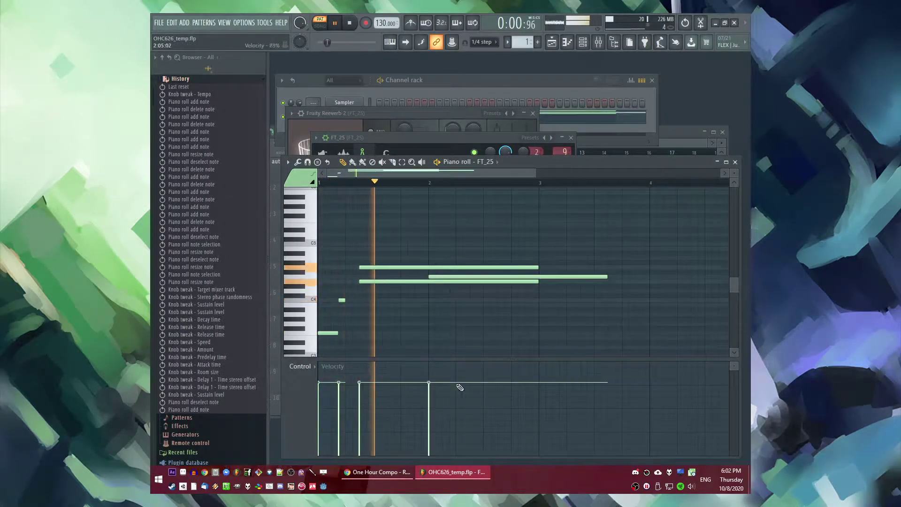
drag(438, 380, 437, 454)
drag(607, 277, 517, 266)
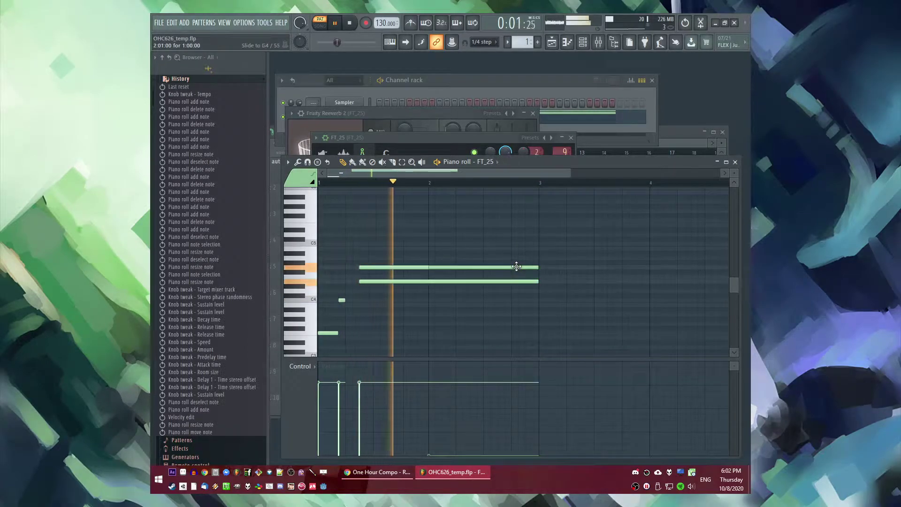
Step: Duplicate the whole two-bar phrase to start again at bar 3, and deselect the notes
key(ctrl+a)
key(ctrl+b)
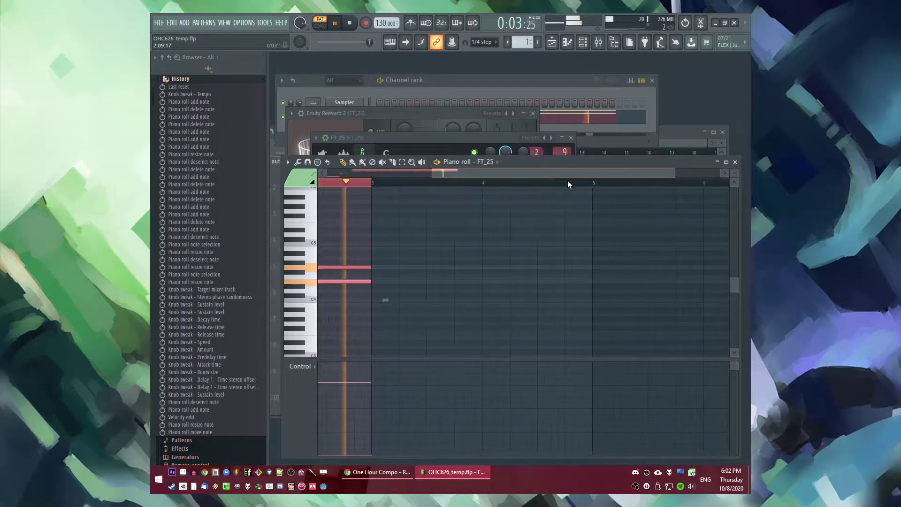
ctrl+click(374, 184)
scroll(420, 255, down, 2)
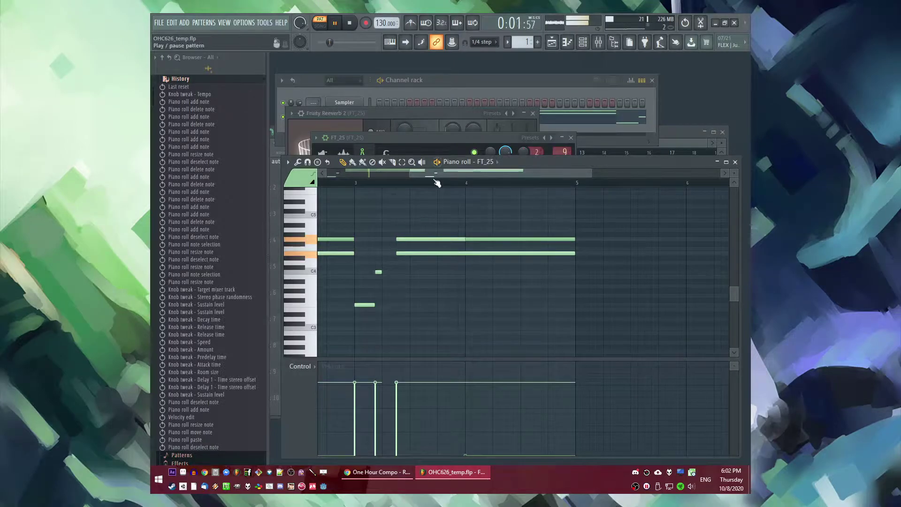
Step: Try the phrase at bar 3 with C3 and G3 opening notes and the long chord and its slide note lowered to B3 and D4
drag(362, 306, 361, 328)
key(space)
click(378, 273)
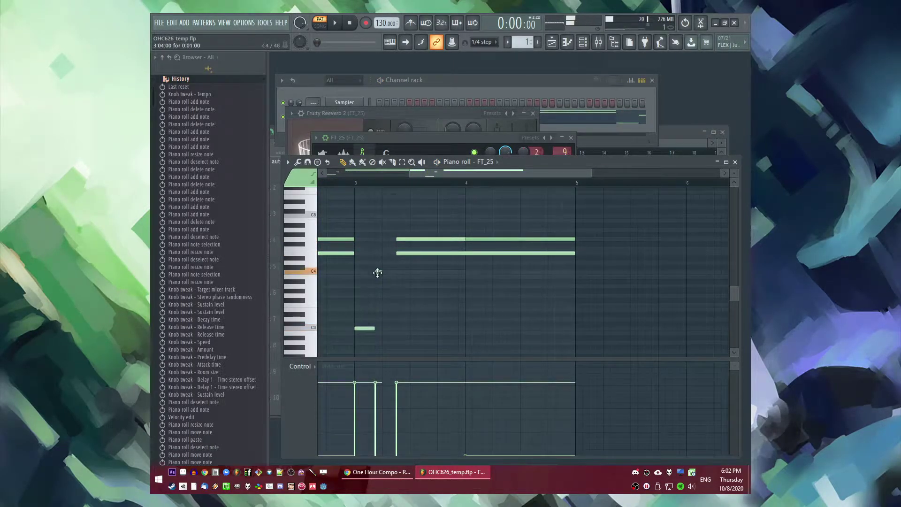
drag(406, 239, 412, 273)
key(space)
key(space)
drag(471, 239, 475, 261)
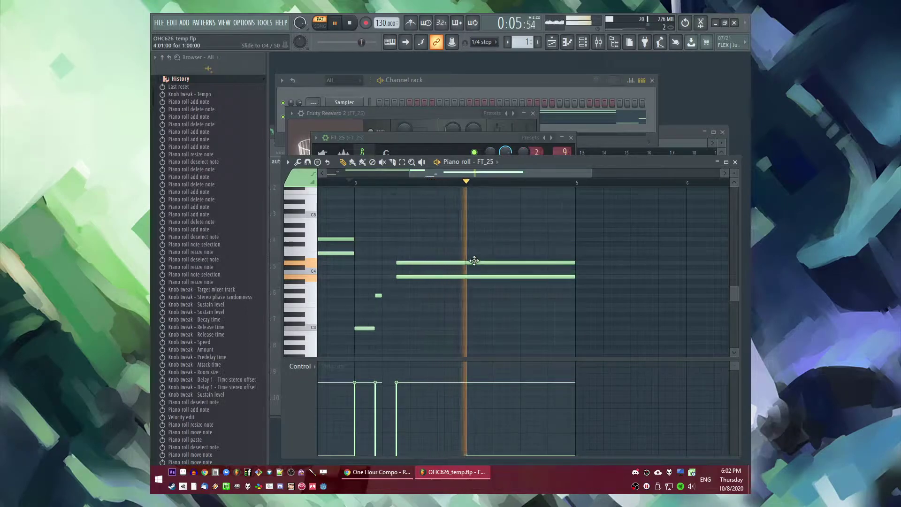
key(space)
Step: Try the upper chord note and its slide note at F4 in bars 3–4, and play the pattern from the start
drag(401, 254, 439, 245)
key(space)
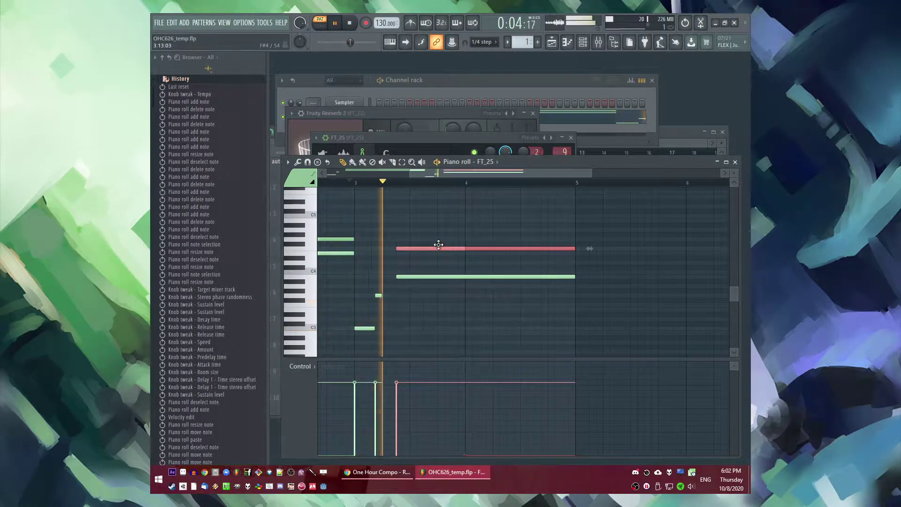
scroll(432, 235, down, 3)
key(space)
click(321, 182)
key(space)
scroll(433, 278, up, 4)
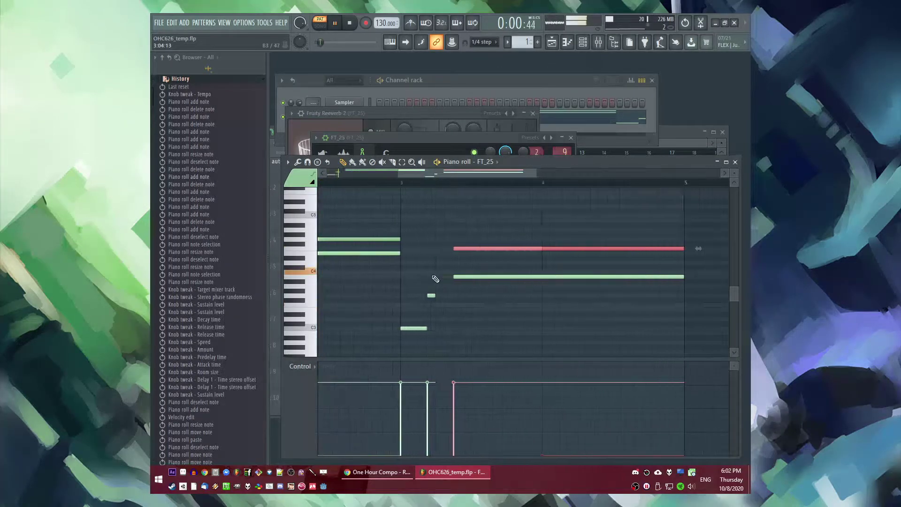
Step: Raise the bass note at bar 3 to D3 and the short note after it to A3
drag(406, 328, 413, 319)
right_click(431, 296)
key(space)
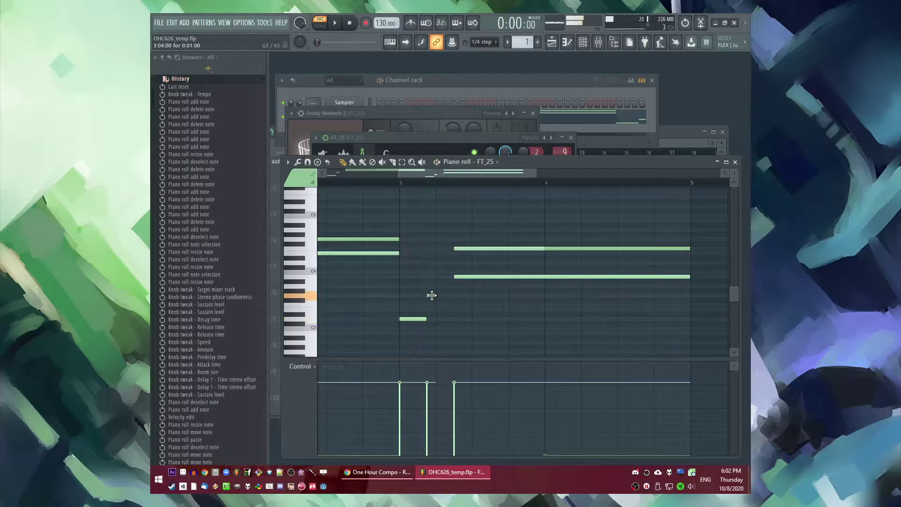
drag(432, 286, 483, 224)
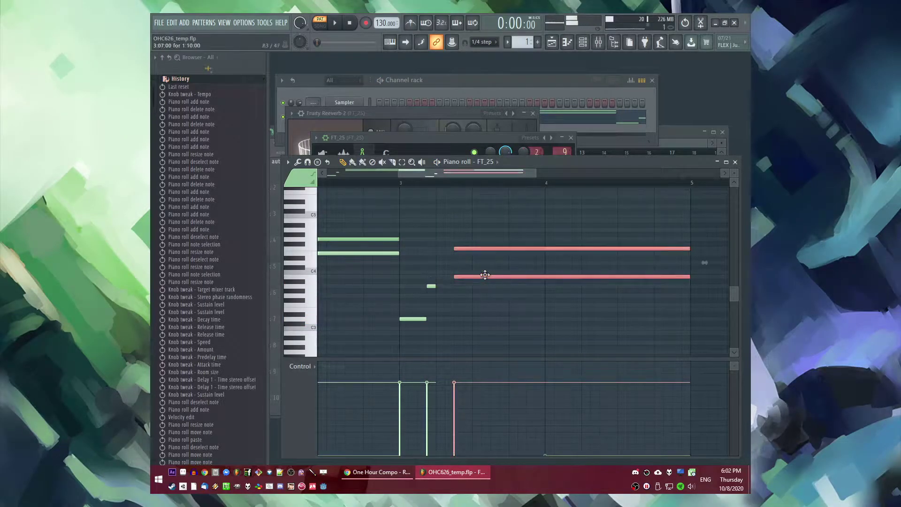
Step: Move the long chord in bars 3–4 to C4 and G4, with its slide note on G4, and audition it
drag(483, 276, 483, 267)
click(489, 293)
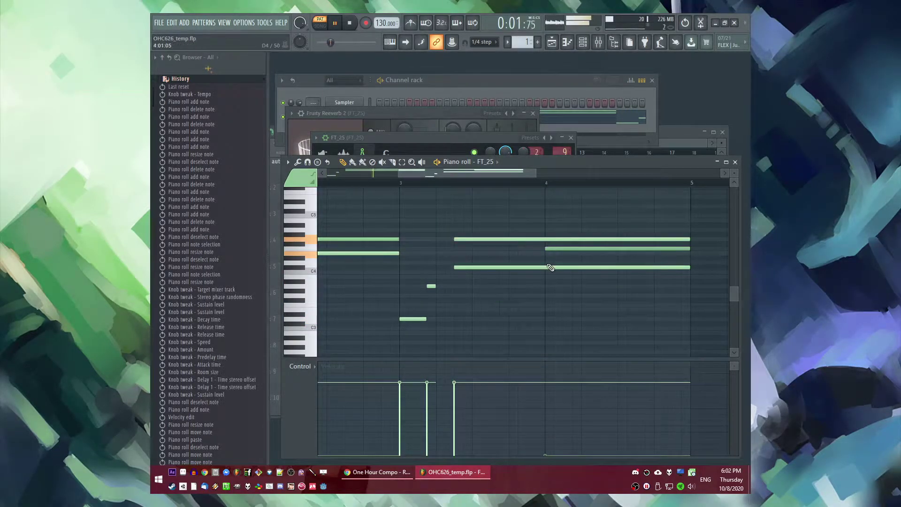
drag(545, 268, 554, 252)
key(space)
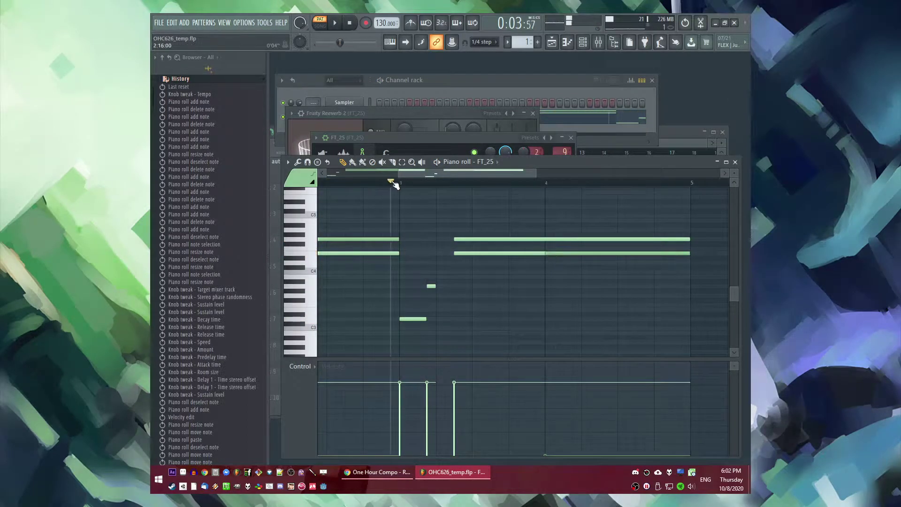
click(472, 251)
drag(522, 254, 523, 271)
key(space)
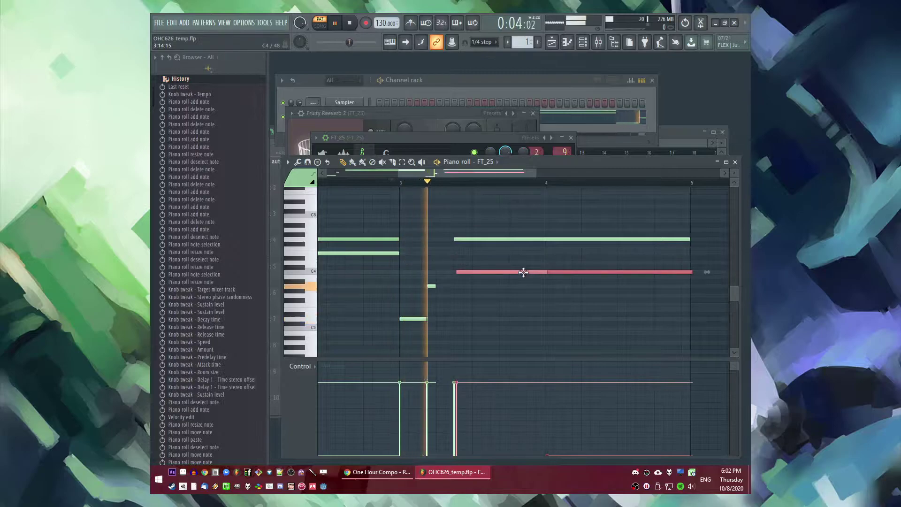
Step: Duplicate the whole four-bar phrase to start again at bar 5, and deselect the notes
scroll(502, 271, down, 4)
key(ctrl+a)
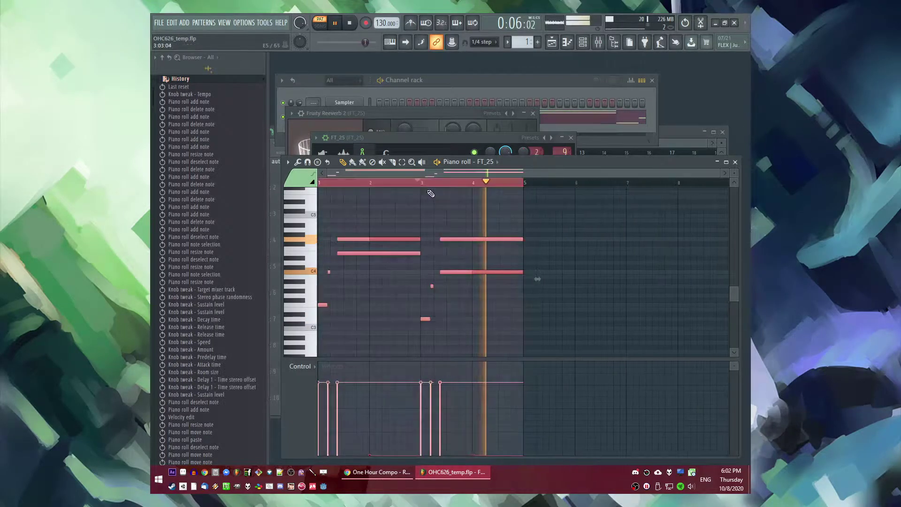
key(ctrl+d)
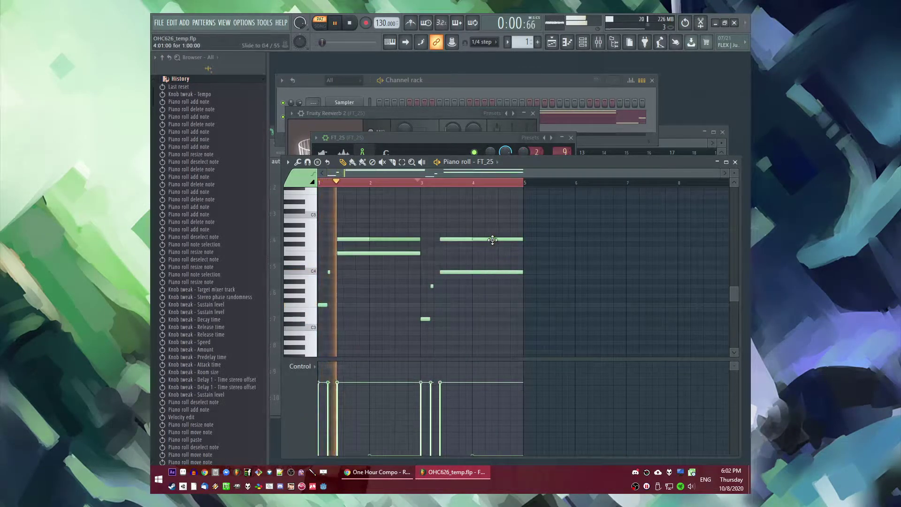
scroll(492, 239, up, 3)
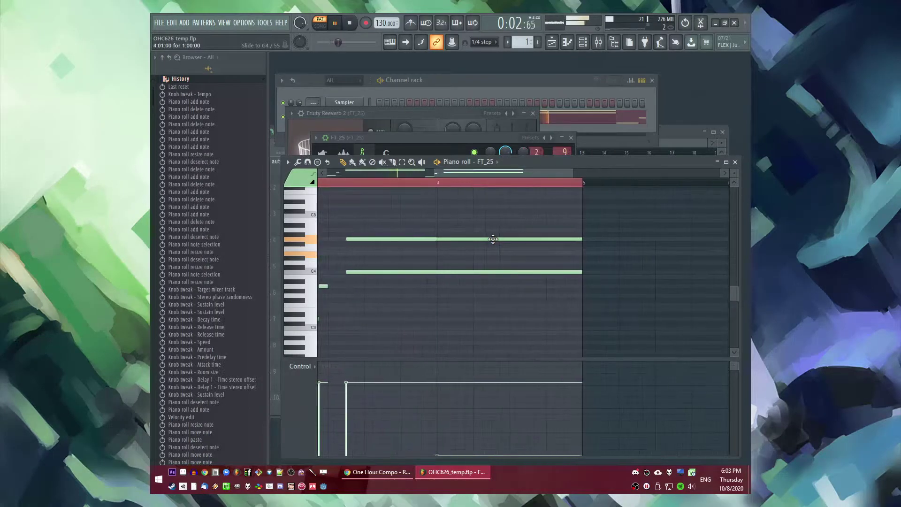
key(ctrl+a)
drag(464, 173, 551, 180)
key(ctrl+b)
key(ctrl+d)
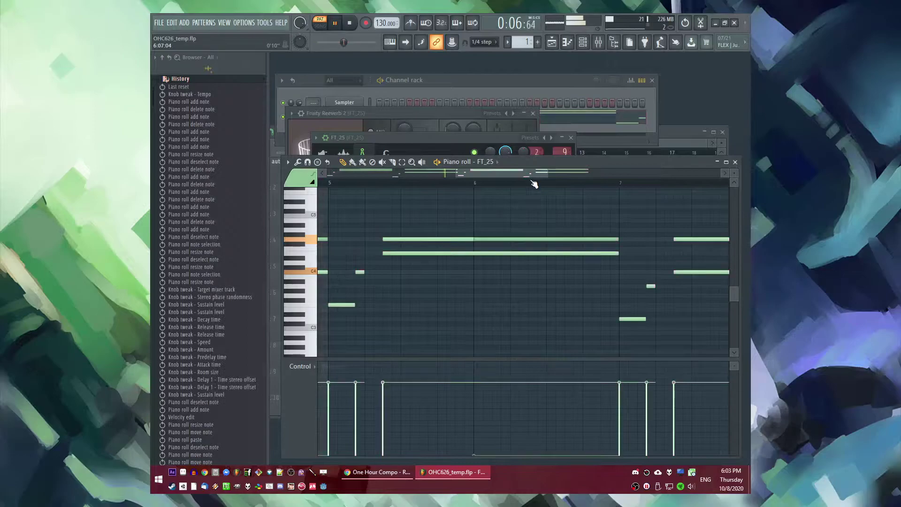
Step: Try lowering the bass note at bar 7, and undo the move
scroll(559, 247, down, 3)
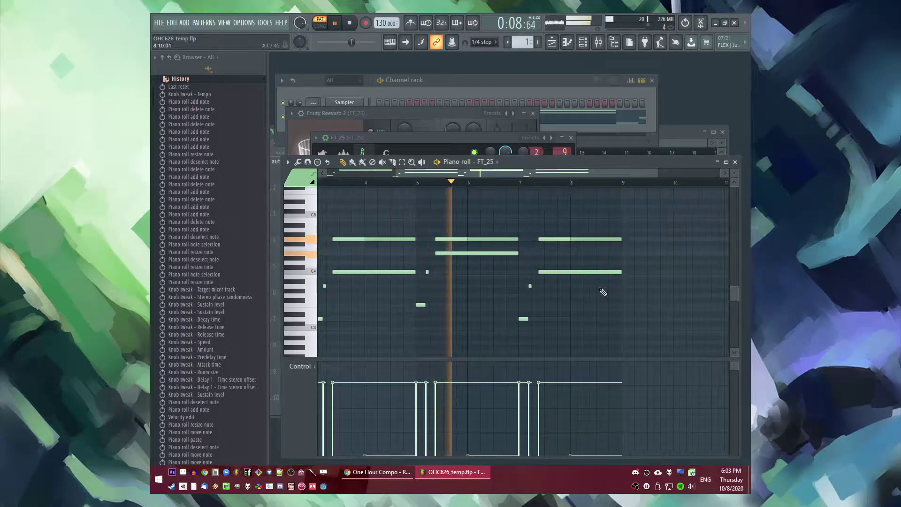
scroll(430, 304, up, 3)
drag(386, 319, 386, 328)
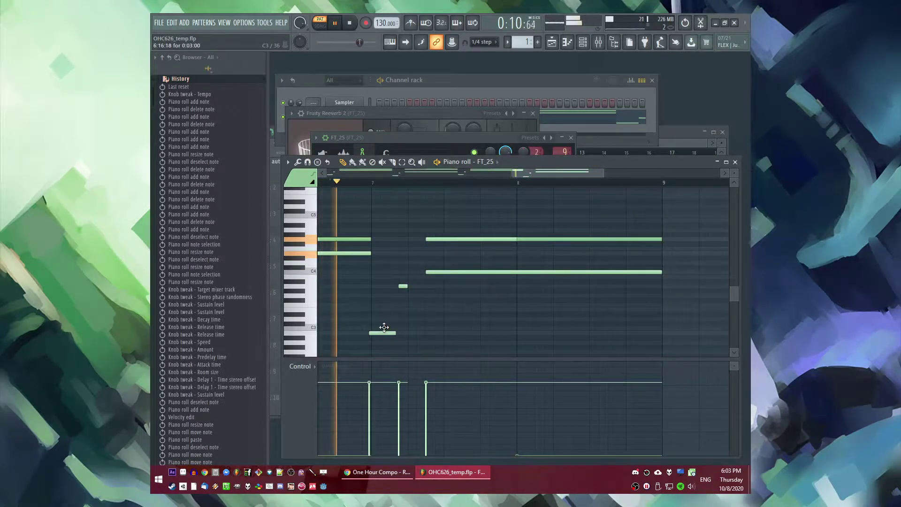
key(space)
key(ctrl+z)
key(space)
Step: Lower the upper long note and its slide note in bars 7–8 to E4, and play the pattern
click(488, 273)
drag(483, 239, 520, 253)
key(space)
key(space)
scroll(434, 184, down, 4)
click(371, 186)
key(space)
Step: Place an empty Pattern 2 clip at bar 1 on playlist track 4, below Pattern 1, and play the arrangement in song mode
key(F5)
drag(489, 277, 322, 250)
click(169, 58)
scroll(208, 197, up, 5)
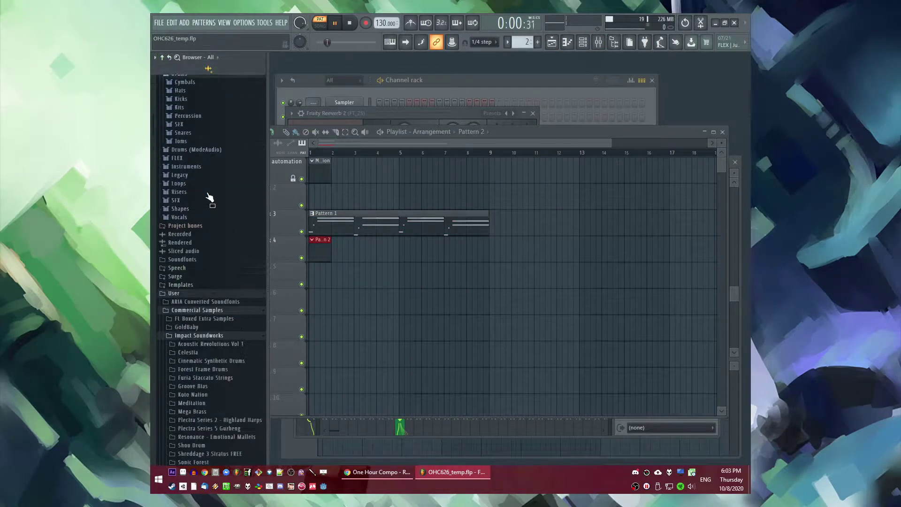
scroll(210, 197, up, 6)
key(l)
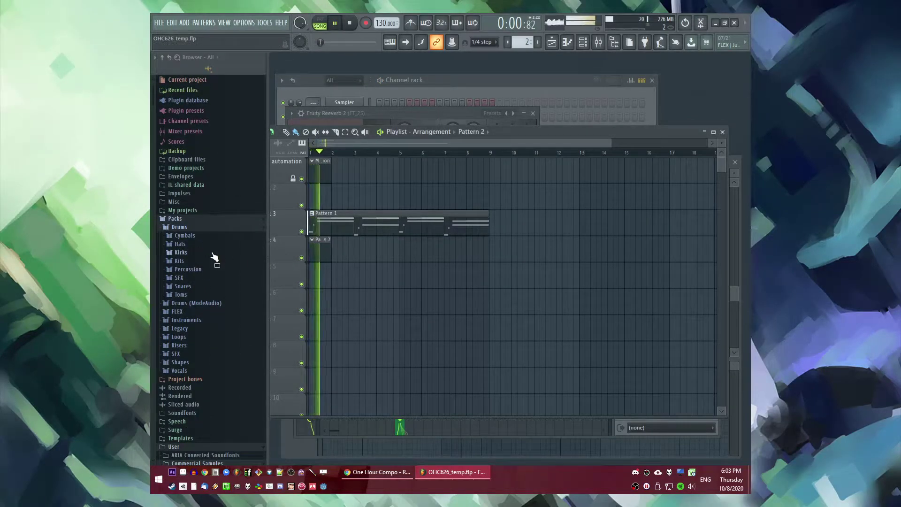
scroll(216, 263, down, 15)
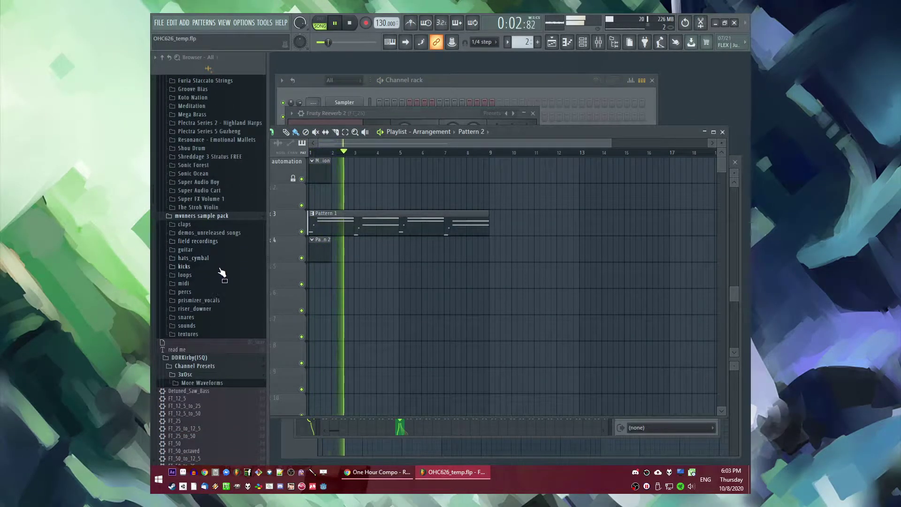
Step: Add Fruity Parametric EQ 2 to the first effect slot of the FT_25 mixer track, ahead of the delay bank
key(F9)
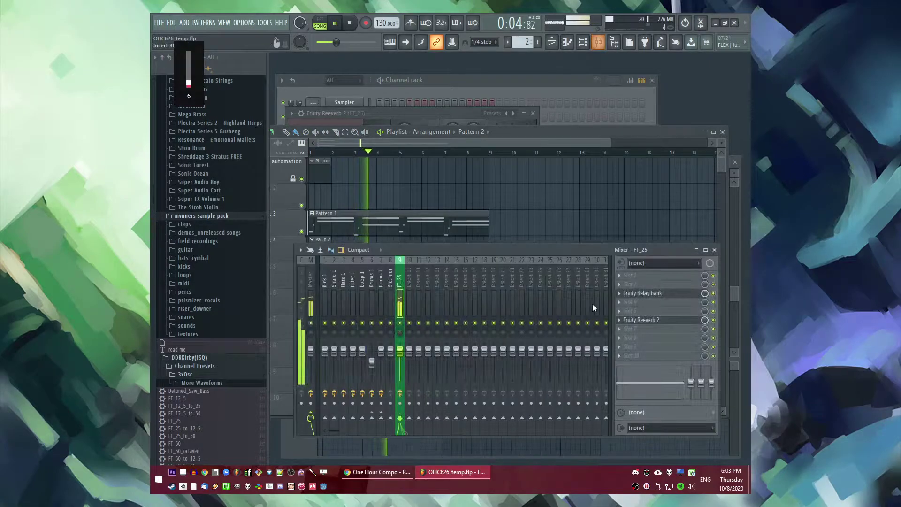
click(639, 294)
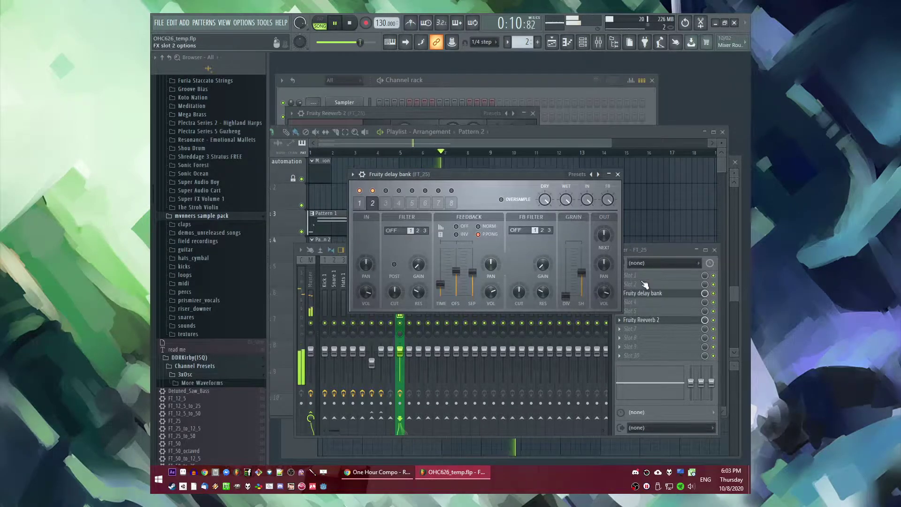
click(628, 276)
click(524, 331)
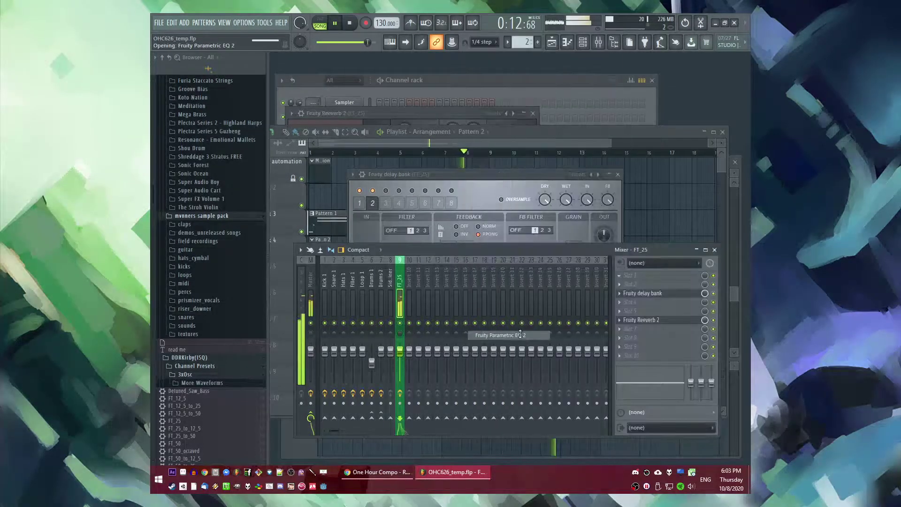
Step: Roll off the lows with EQ band 1 at minimum gain and the highs with band 7 at minimum gain and 20000 Hz
drag(368, 226, 386, 266)
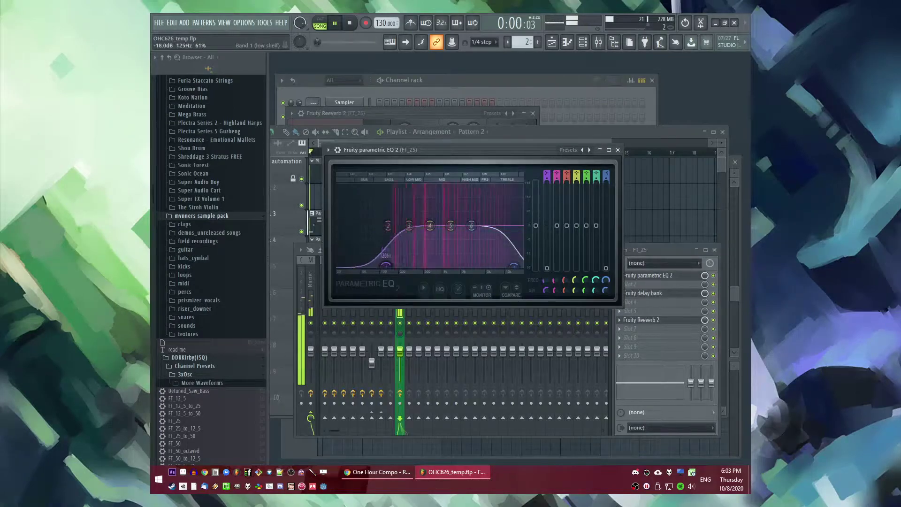
drag(514, 265, 521, 246)
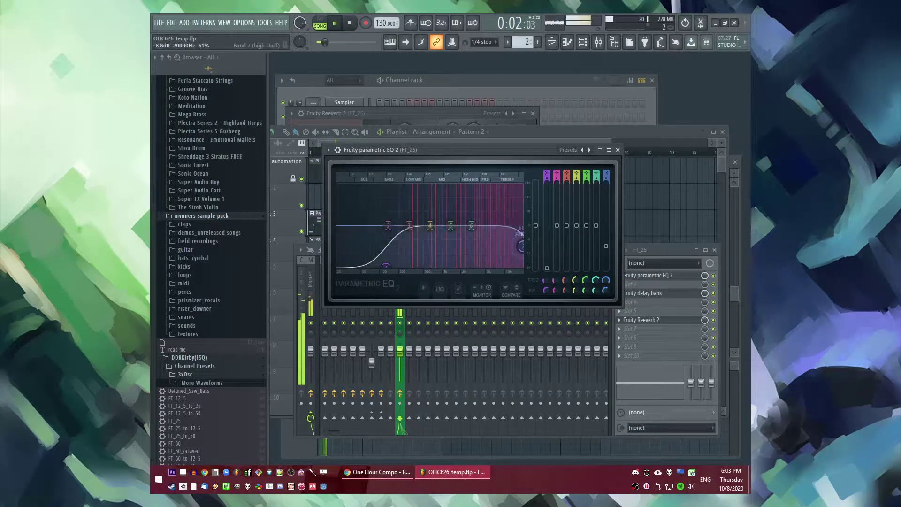
drag(395, 265, 397, 267)
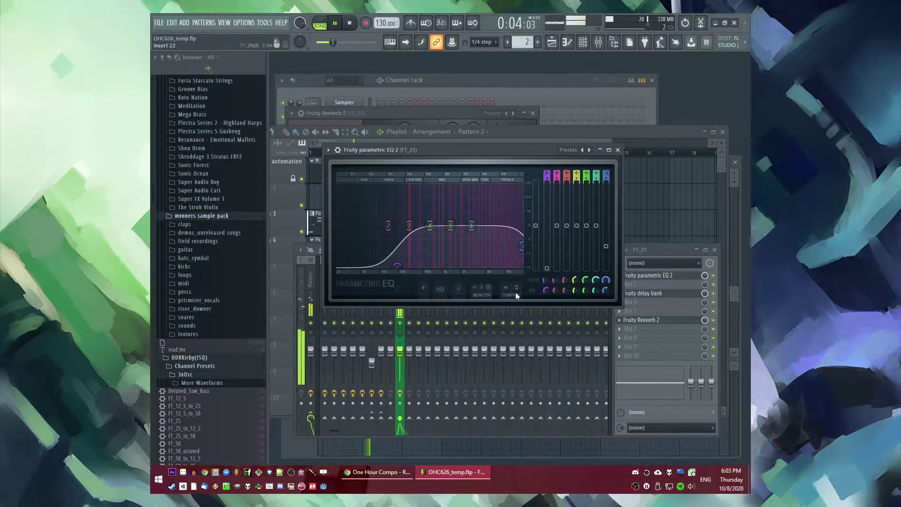
drag(522, 246, 524, 268)
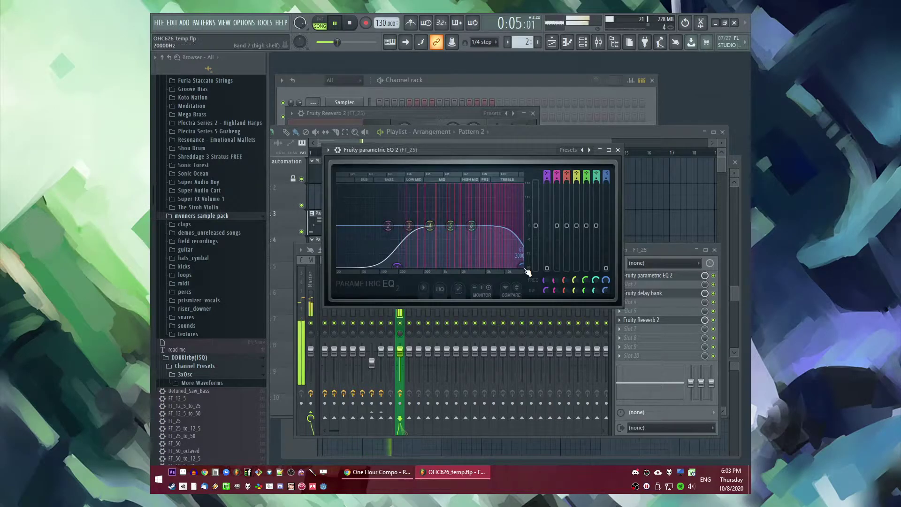
click(619, 150)
click(538, 197)
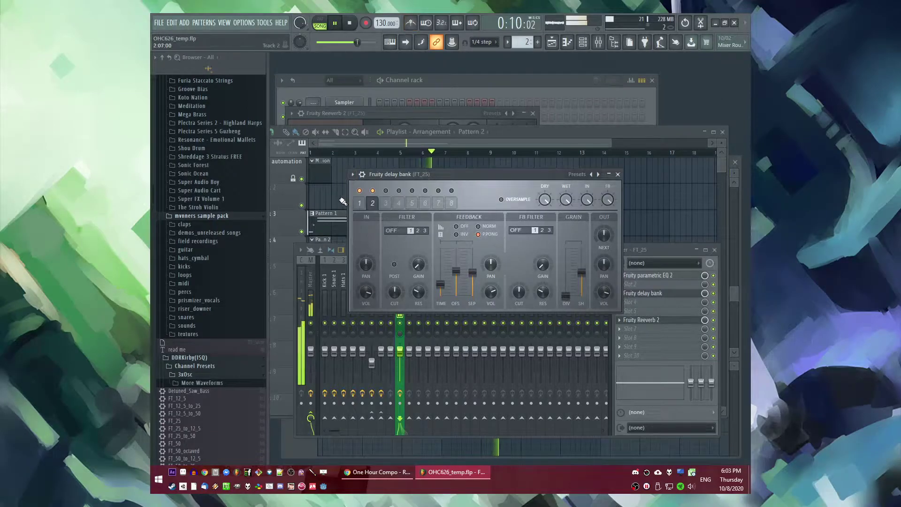
Step: Open Pattern 1's notes and replace the long chord in bars 3–4 with a copy of the chord from bars 7–8
key(F5)
key(F6)
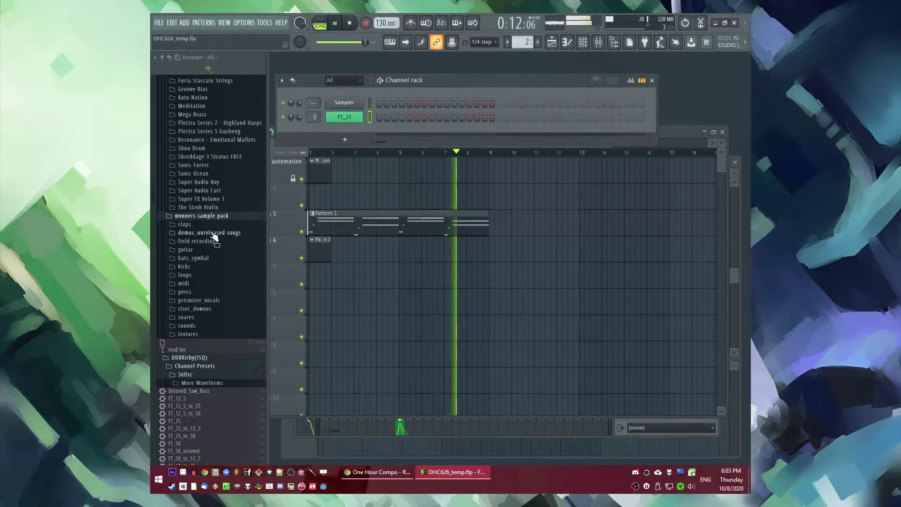
scroll(214, 237, up, 8)
double_click(381, 224)
scroll(488, 237, down, 2)
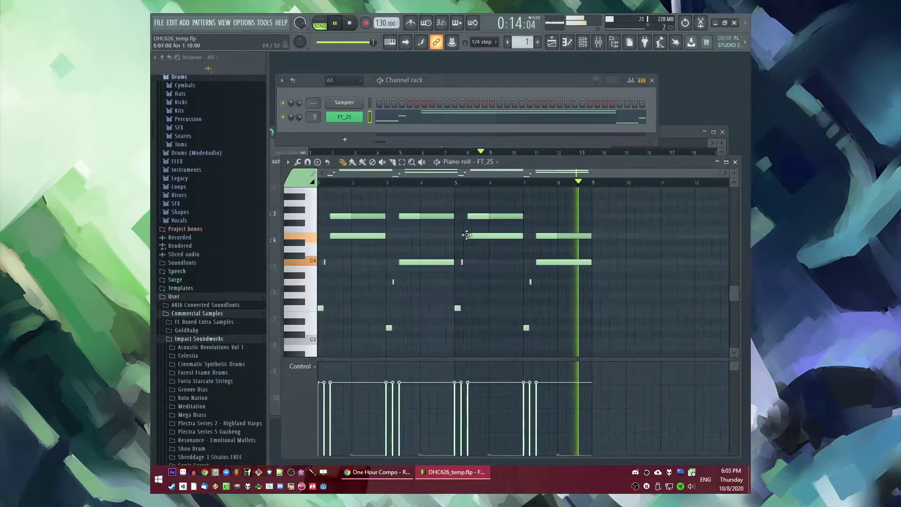
scroll(453, 227, up, 2)
drag(442, 205, 396, 300)
key(Delete)
drag(662, 216, 628, 306)
scroll(395, 236, up, 3)
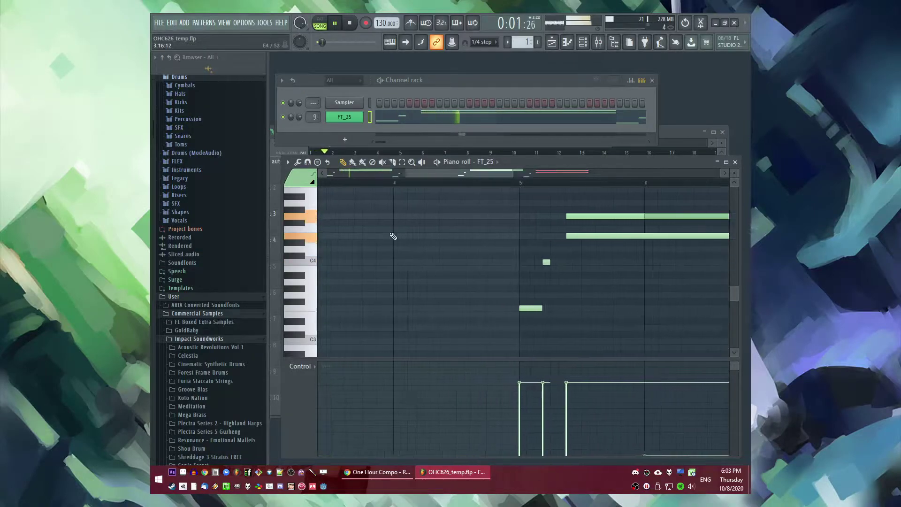
key(ctrl+v)
scroll(599, 239, down, 4)
Step: Play from bar 7, and move the E4 chord note down to G3 and its slide note to C4
ctrl+click(510, 185)
click(525, 184)
scroll(513, 261, up, 5)
key(space)
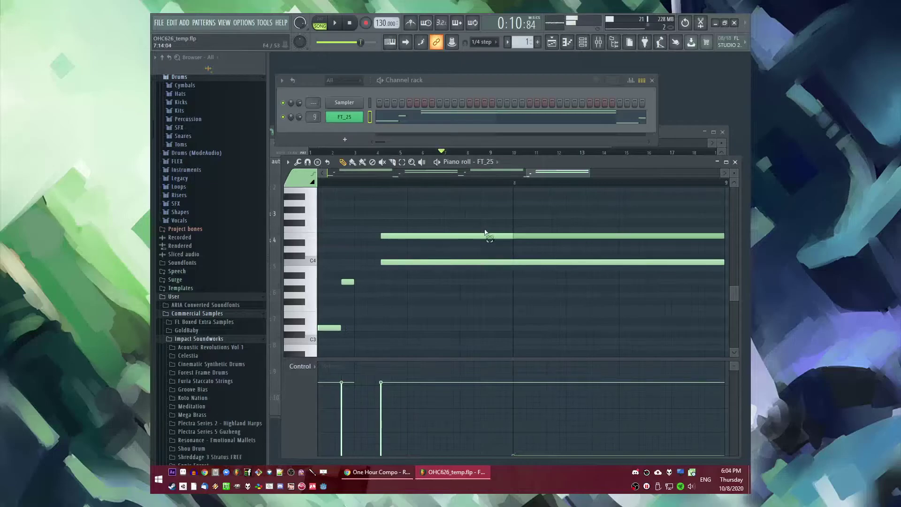
click(474, 235)
drag(471, 234, 471, 292)
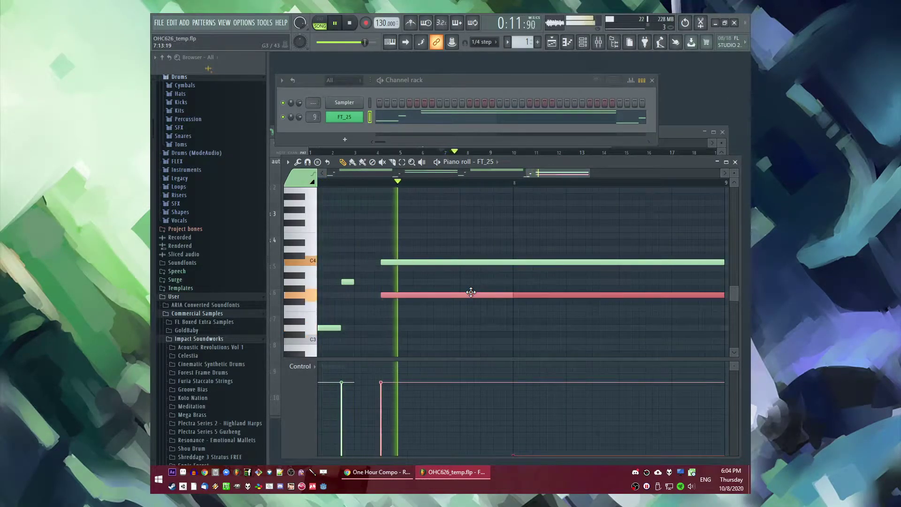
scroll(471, 292, down, 4)
ctrl+click(503, 311)
drag(498, 295, 498, 260)
scroll(498, 260, up, 4)
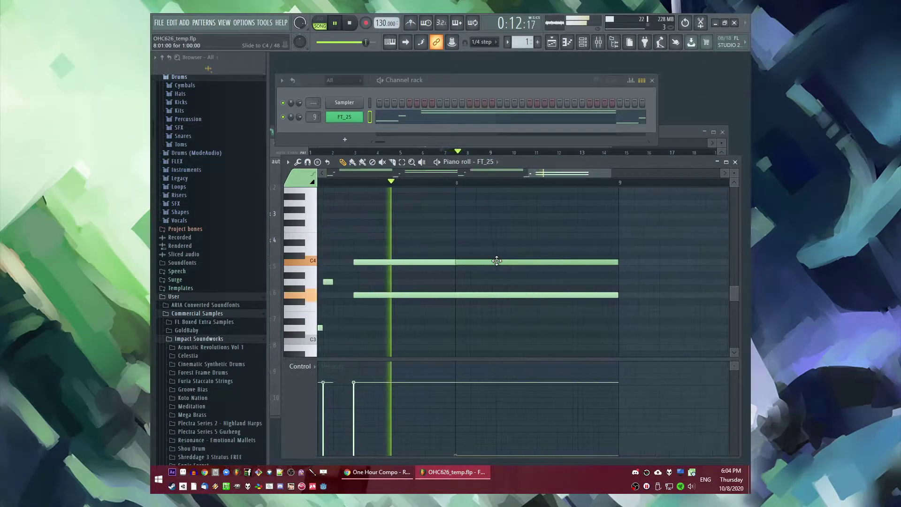
Step: Look through the drum packs and free sample folders, including Kicks, Cymatics and IIDXKeysounds, for drum sounds
key(F5)
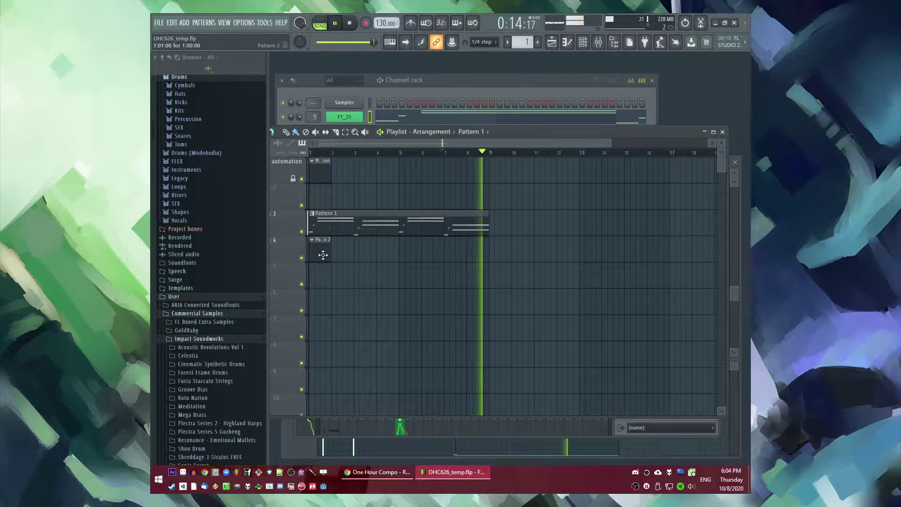
key(F6)
scroll(227, 280, up, 5)
scroll(227, 280, down, 3)
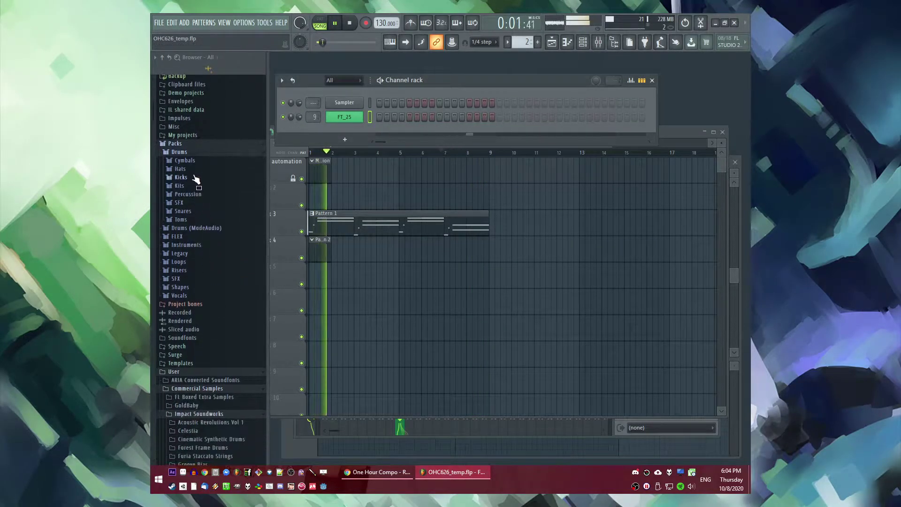
click(196, 178)
click(196, 178)
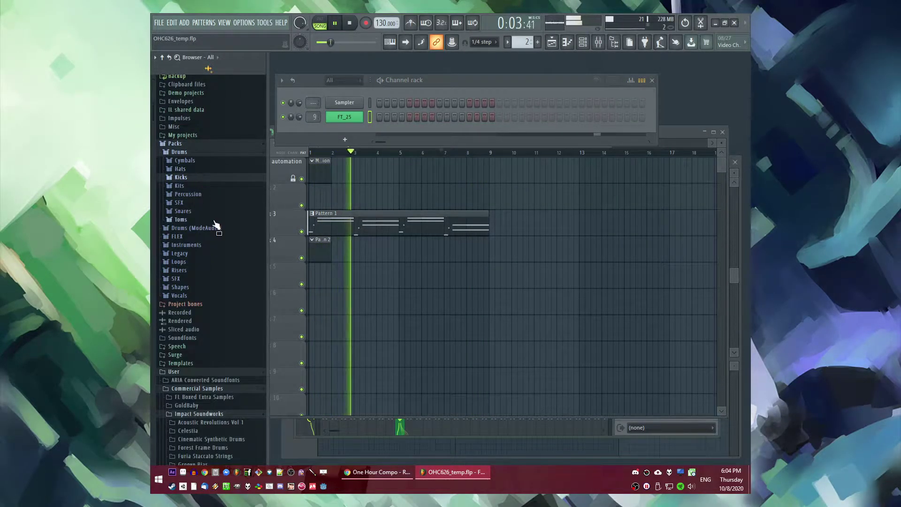
scroll(216, 228, down, 15)
scroll(216, 234, up, 1)
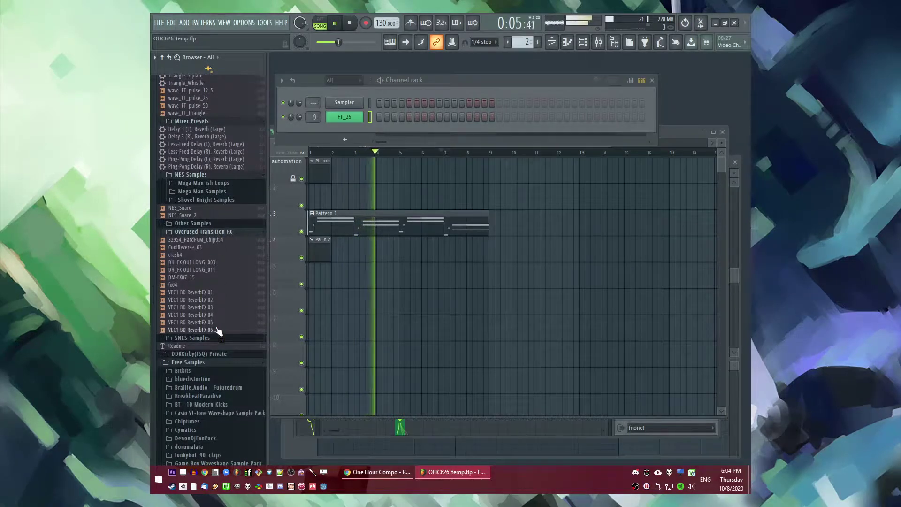
scroll(207, 268, down, 5)
scroll(211, 271, up, 5)
scroll(206, 263, down, 8)
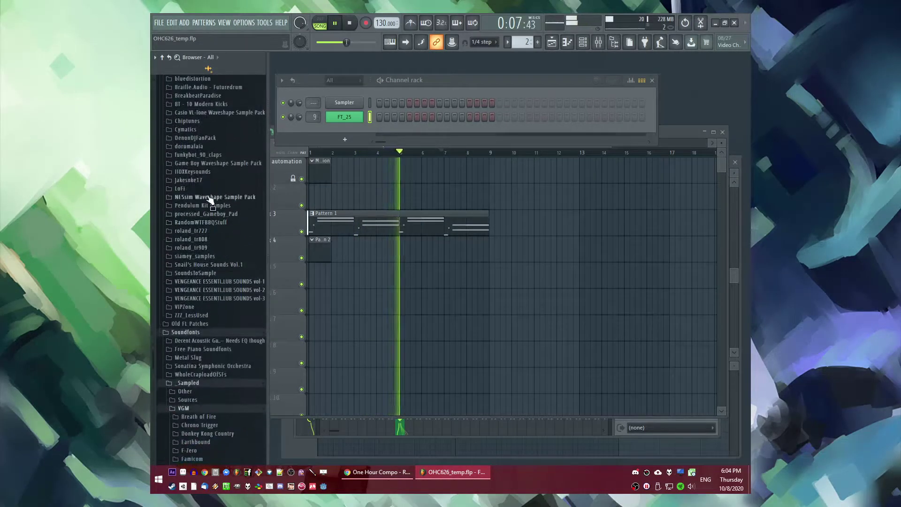
click(188, 204)
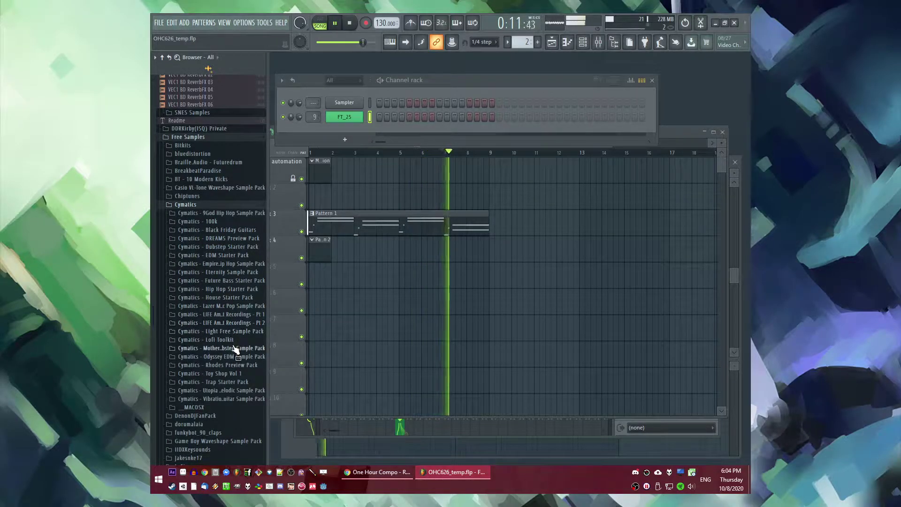
scroll(224, 357, down, 3)
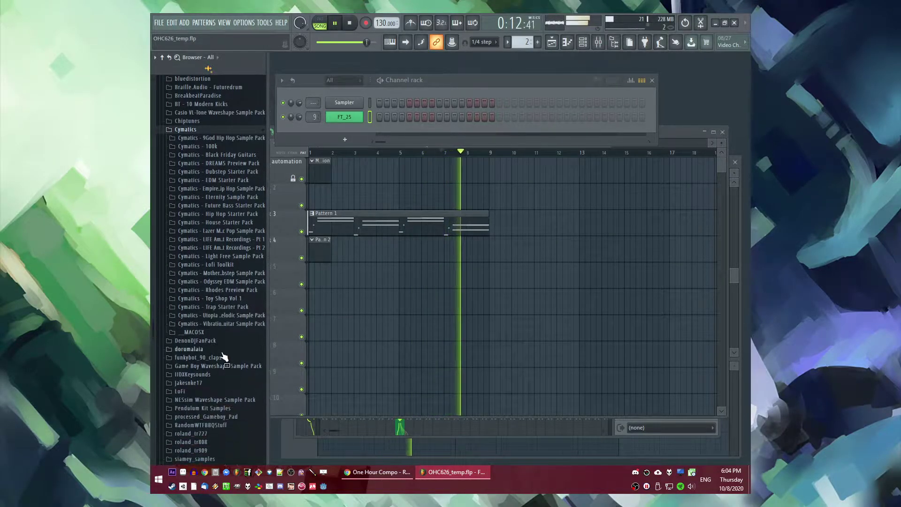
click(205, 376)
click(205, 376)
scroll(205, 373, down, 6)
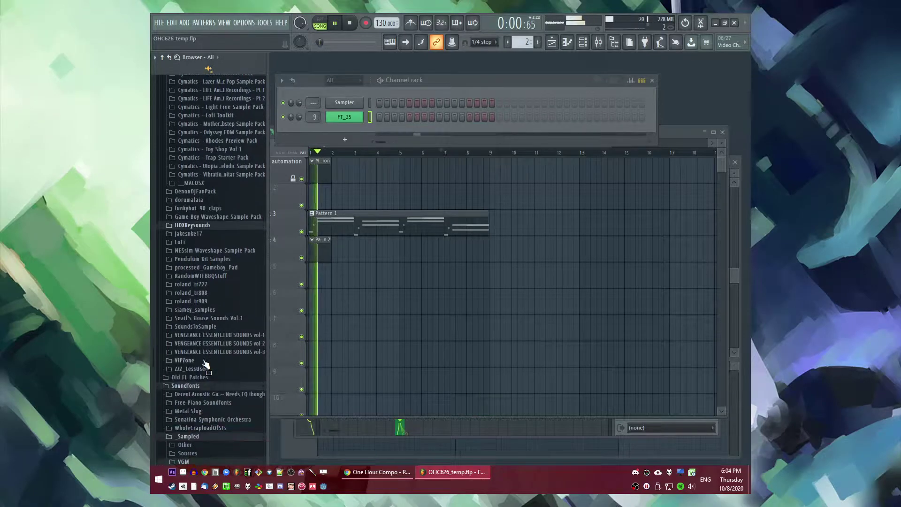
Step: Stop playback, audition kicks in the EDMProd Lofi Hip Hop Sample Pack, and add noisy kick as a new channel
click(183, 241)
key(space)
click(216, 258)
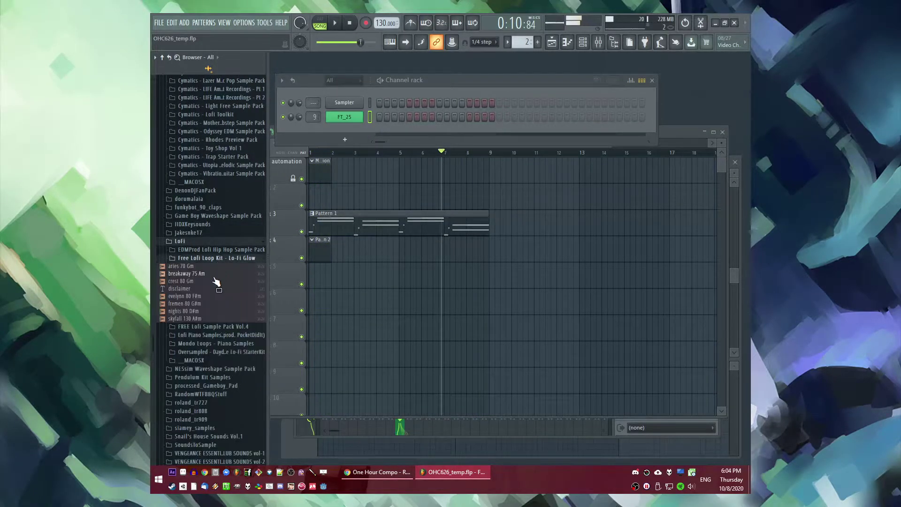
click(214, 327)
click(215, 327)
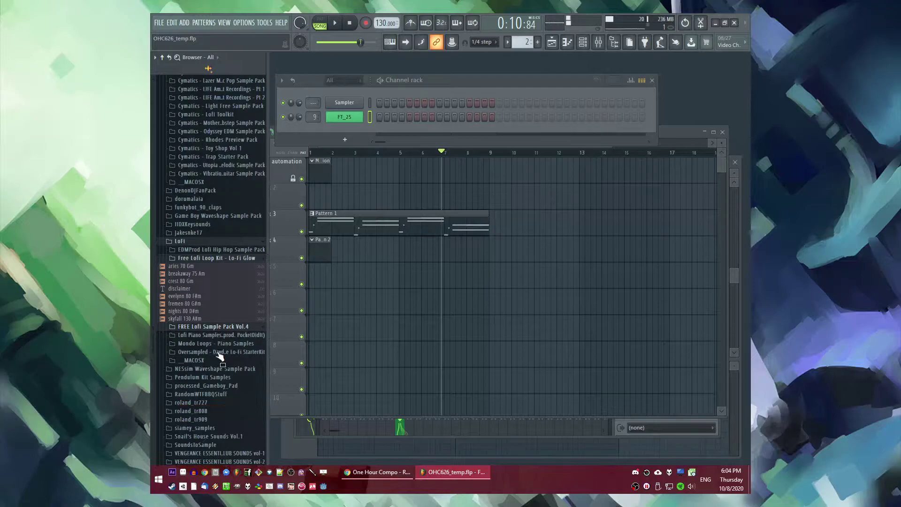
click(217, 259)
click(221, 251)
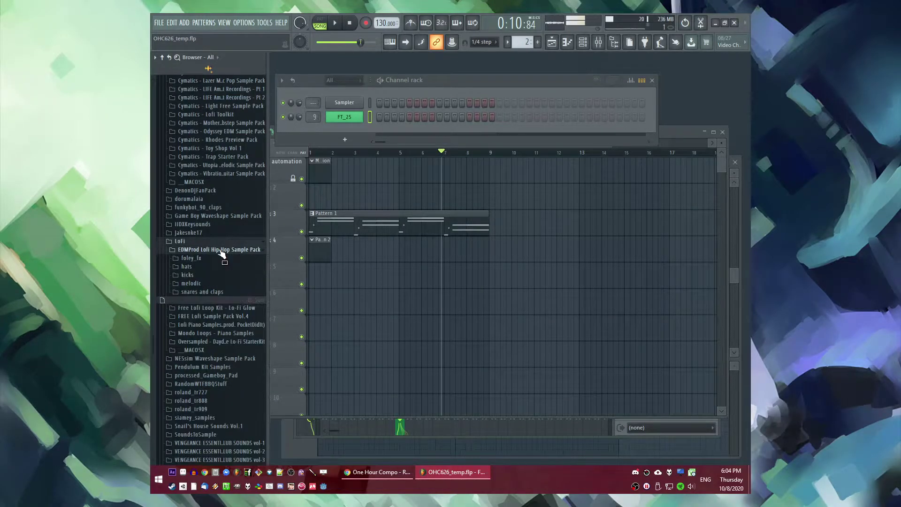
click(216, 276)
click(214, 314)
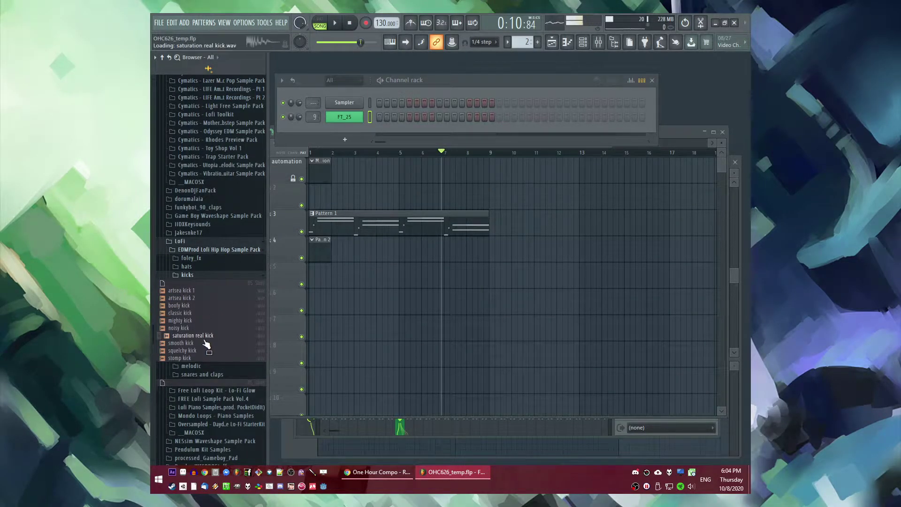
drag(345, 126, 345, 127)
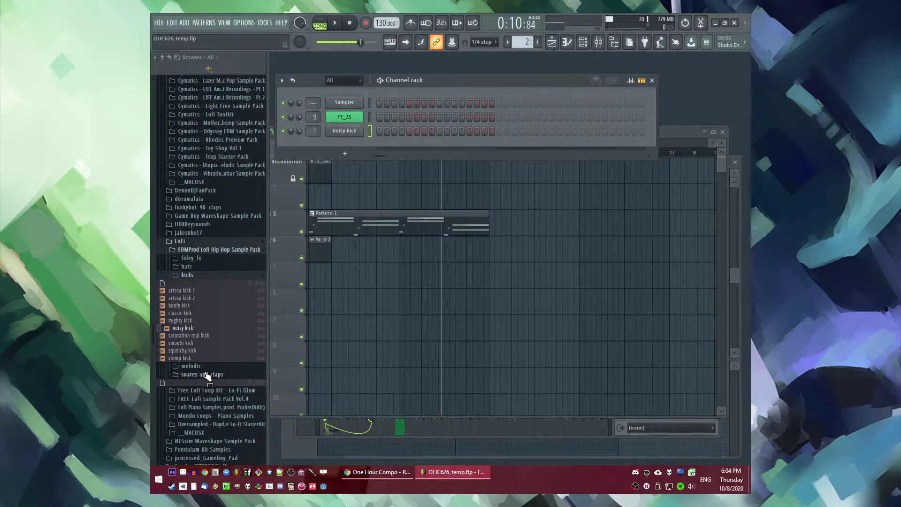
Step: Audition hat samples and add 808 CH from the Drums pack's Hats folder as a channel below noisy kick
click(206, 267)
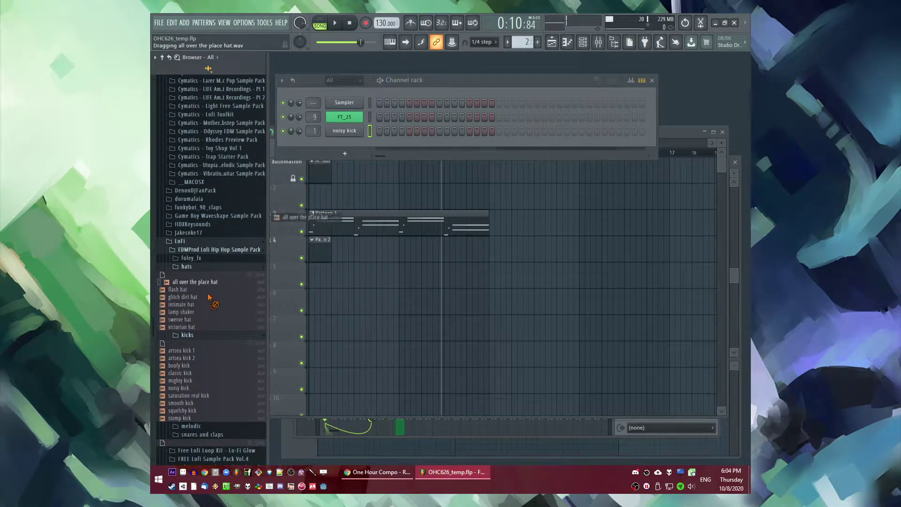
scroll(213, 291, up, 20)
click(196, 245)
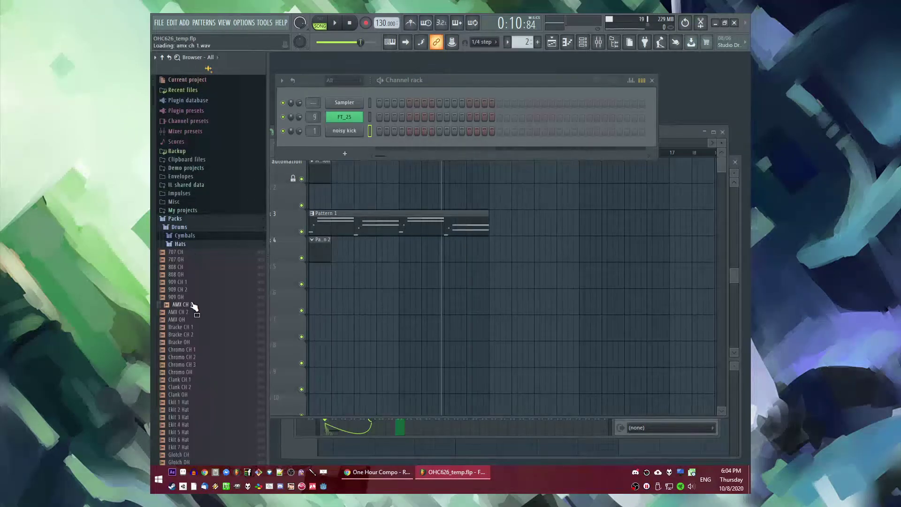
drag(345, 142, 345, 143)
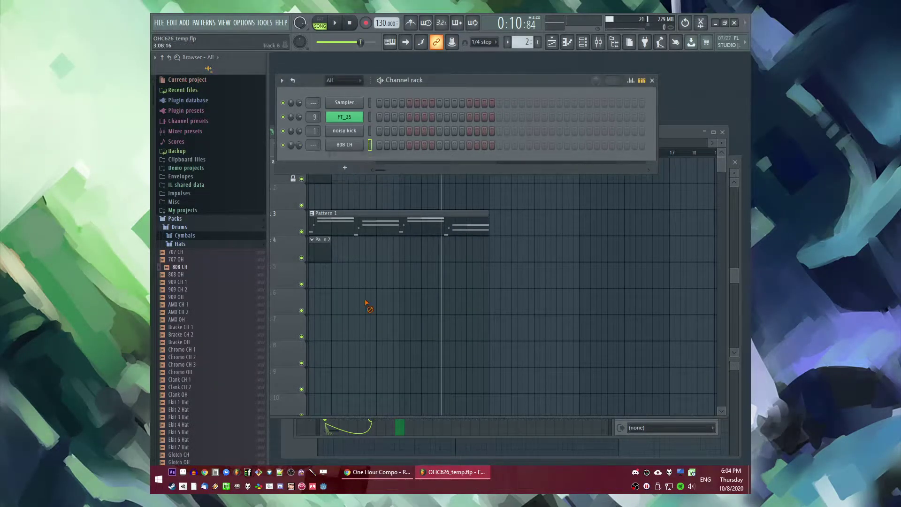
Step: Place 808 CH hits on steps 1, 5, 9 and 13 of Pattern 2 and start playback
right_click(368, 299)
click(457, 80)
click(380, 145)
key(space)
click(439, 145)
Step: Paint Pattern 2 clips into bars 2 and 3 of track 4 and make the bar 2 clip unique
click(326, 243)
drag(337, 246, 370, 247)
click(334, 239)
click(345, 254)
Step: Add a four-hit 32nd-note 808 CH roll with rising velocities over steps 15 and 16 of the bar 2 pattern
click(456, 81)
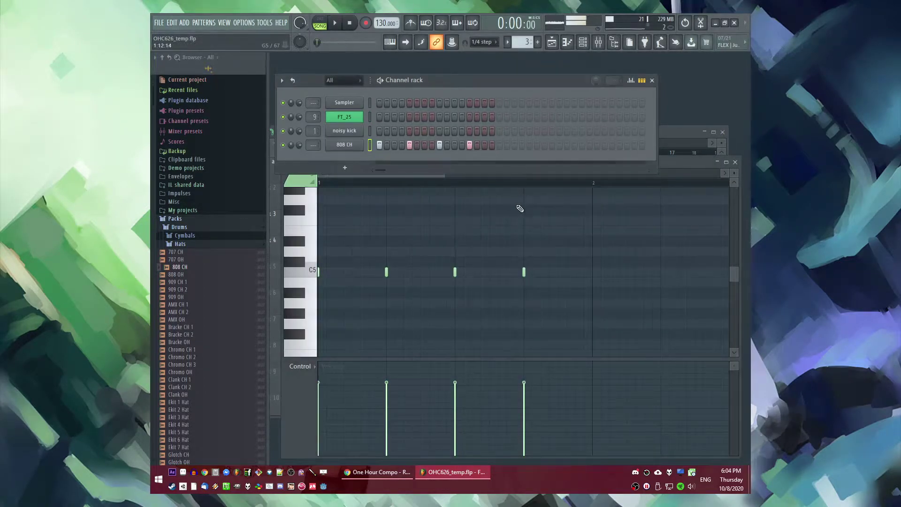
right_click(543, 230)
click(558, 273)
right_click(559, 273)
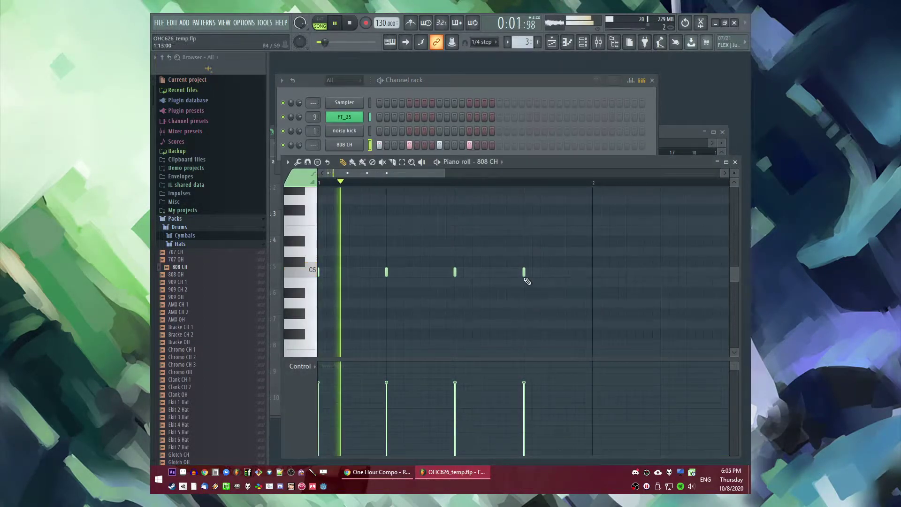
click(563, 272)
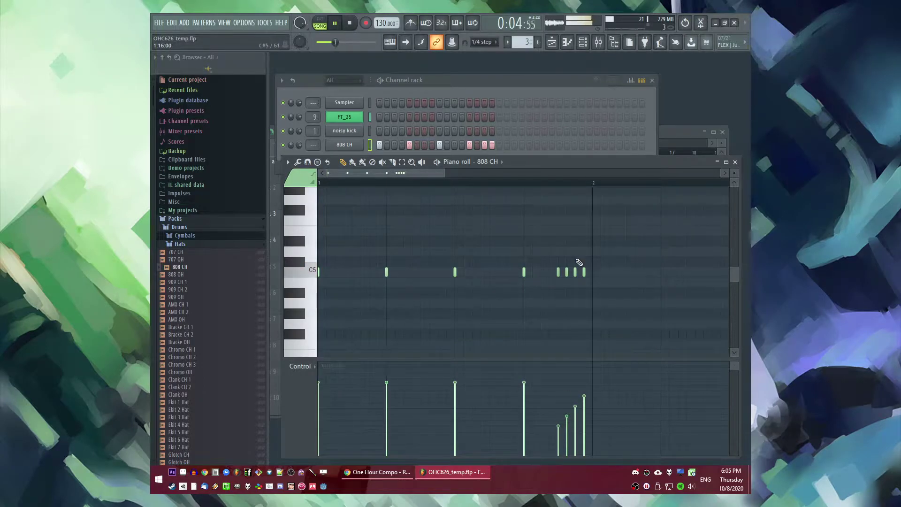
Step: Place a Pattern 3 clip in bar 4 of track 4 and make it unique
key(F5)
key(space)
click(381, 247)
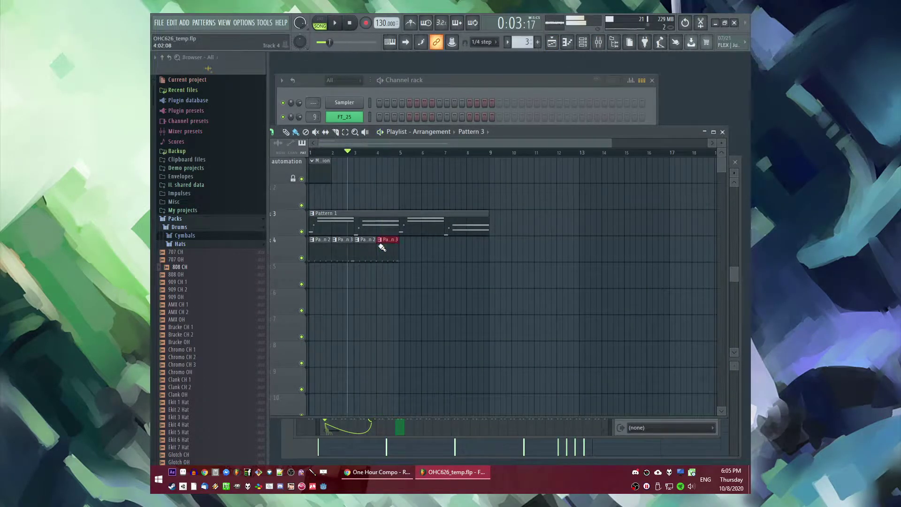
key(space)
click(379, 239)
click(386, 302)
Step: Add 808 CH hits on steps 10, 11, 12 and 14 of the bar 4 pattern and vary the velocities, rising towards the end
double_click(388, 251)
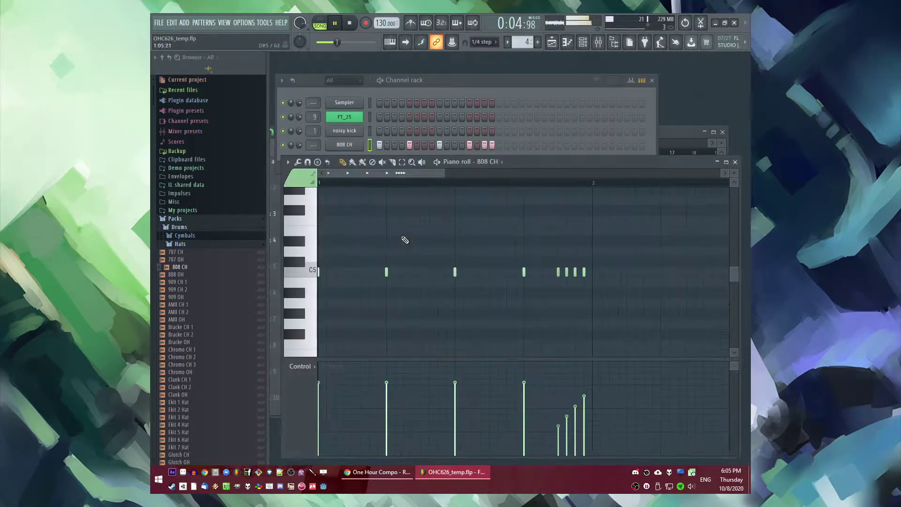
key(space)
click(490, 271)
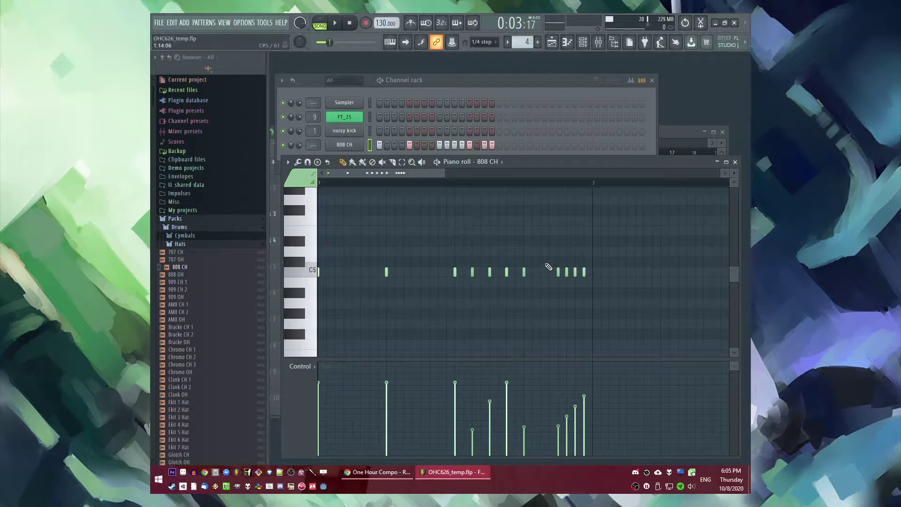
click(584, 377)
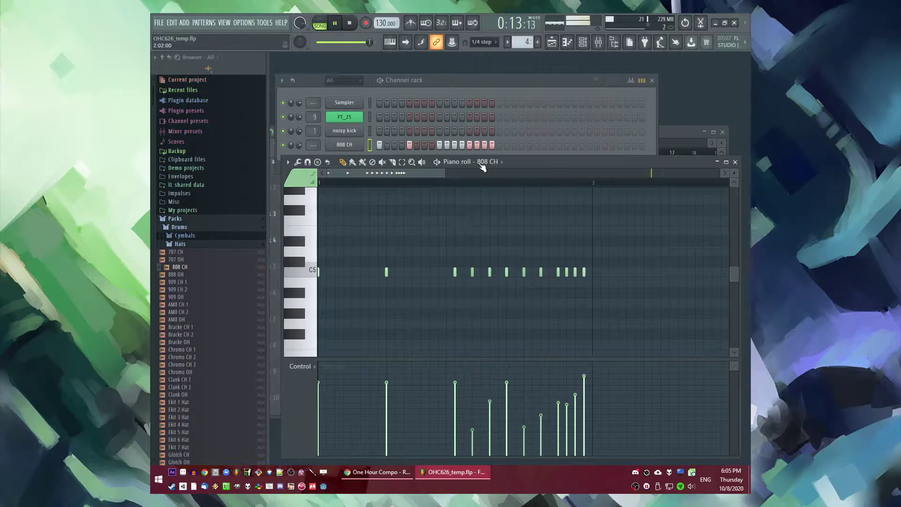
Step: Stop playback, place a Pattern 2 clip in bar 5 of track 4, and make it unique
key(F5)
key(space)
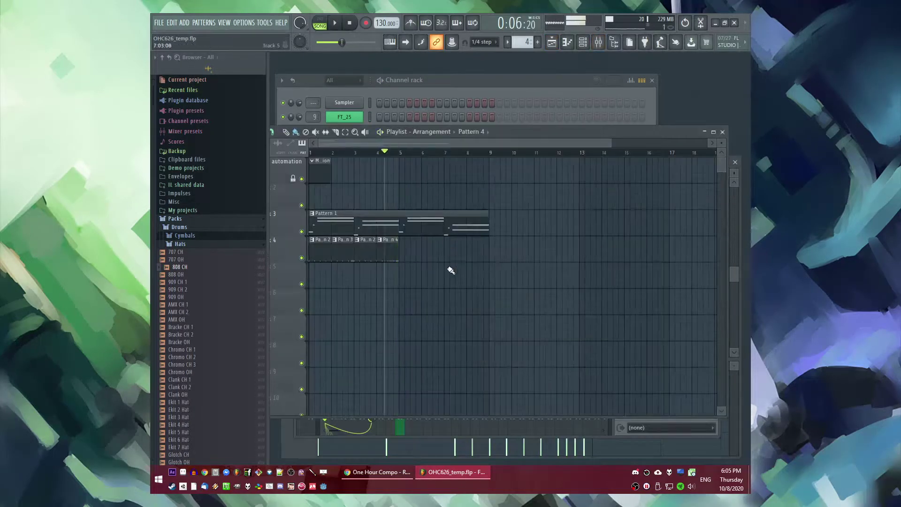
click(403, 241)
click(410, 302)
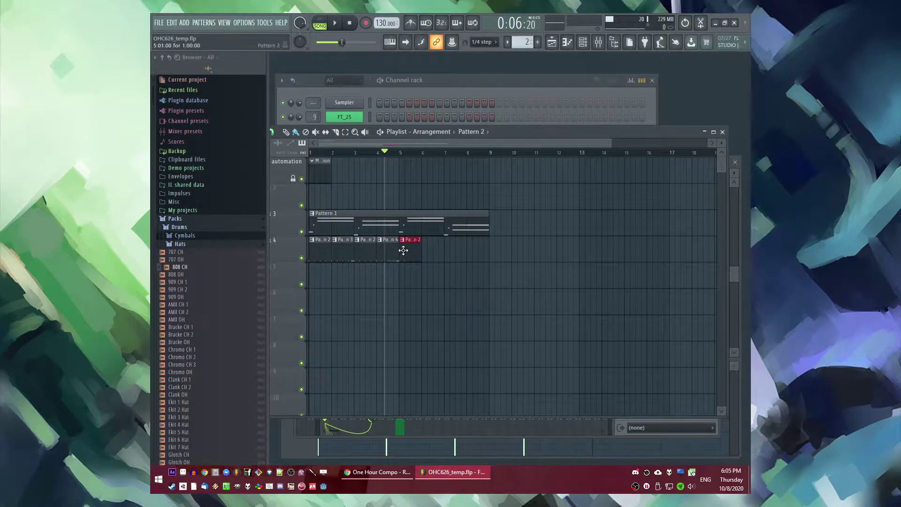
click(404, 242)
click(412, 301)
Step: Open the bar 5 pattern's 808 CH notes and add quieter copies of the beat hits on steps 3, 7, 11 and 15
double_click(411, 256)
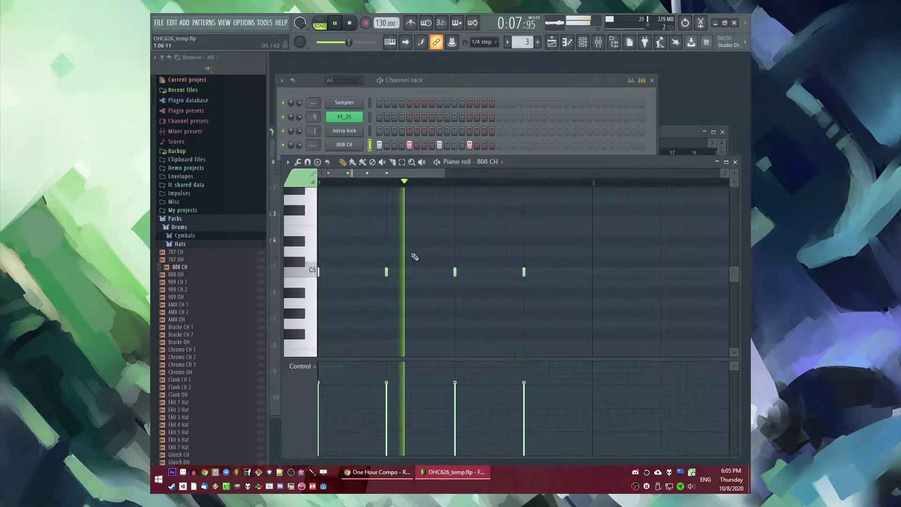
key(ctrl+a)
key(ctrl+c)
key(ctrl+v)
key(shift+Right)
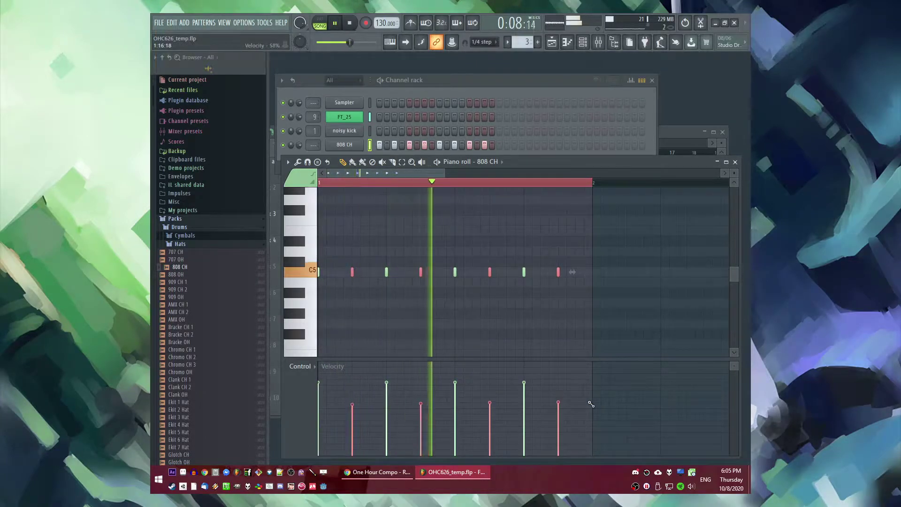
Step: Duplicate all the 808 CH hits one step over at an even lower velocity to form continuous sixteenth notes
key(ctrl+a)
key(ctrl+c)
key(ctrl+v)
key(shift+Right)
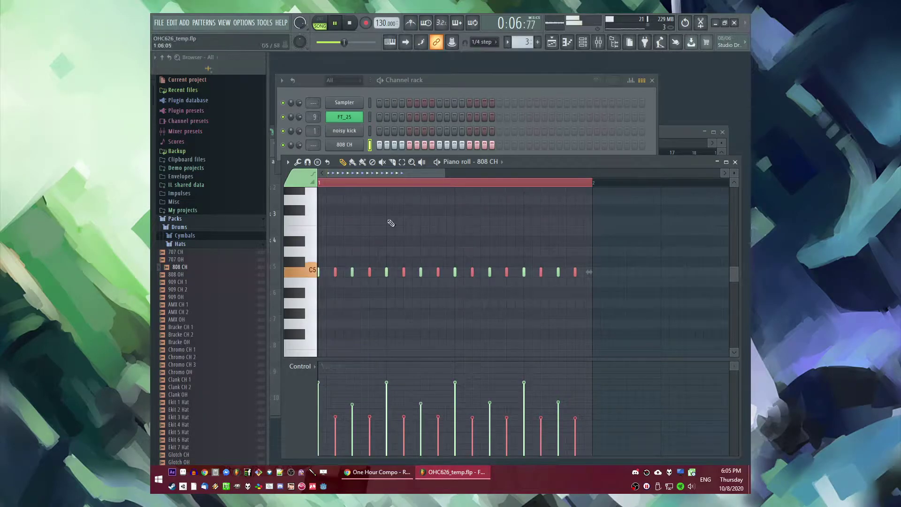
Step: Paint Pattern 3 clips into bars 6–8 of track 4 and make the bar 6 clip unique
key(F5)
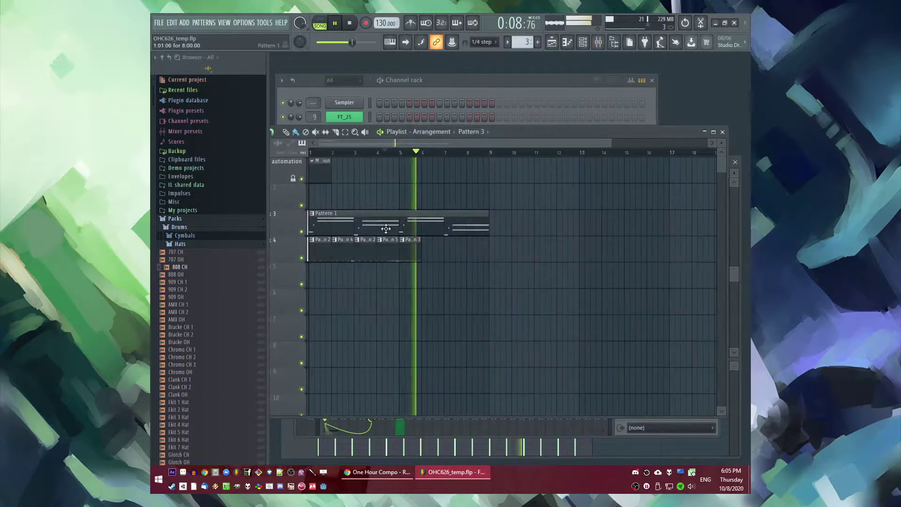
drag(428, 256, 479, 256)
key(F4)
key(Return)
click(424, 240)
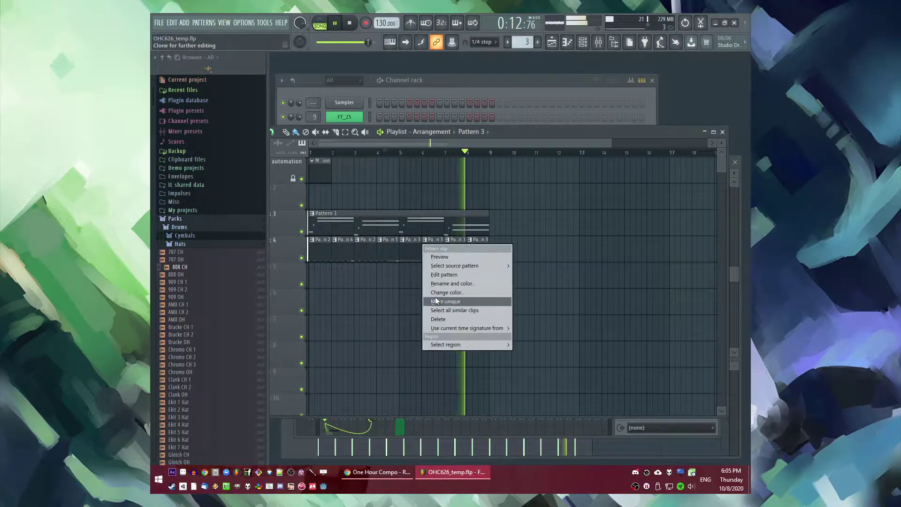
click(436, 300)
Step: Open the bar 6 pattern in pattern mode, add 707 OH as a channel, and route both hats to mixer track 3
double_click(434, 249)
key(l)
key(F6)
key(space)
drag(208, 274, 205, 275)
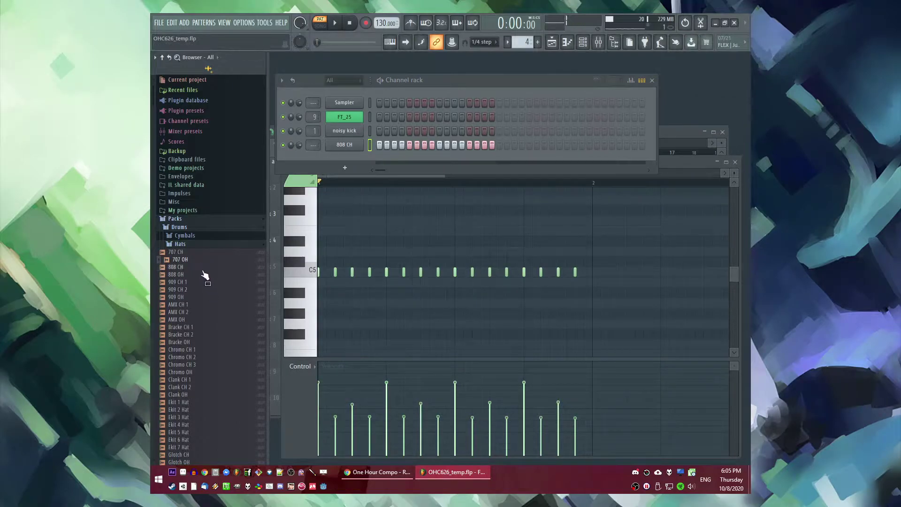
drag(368, 170, 313, 151)
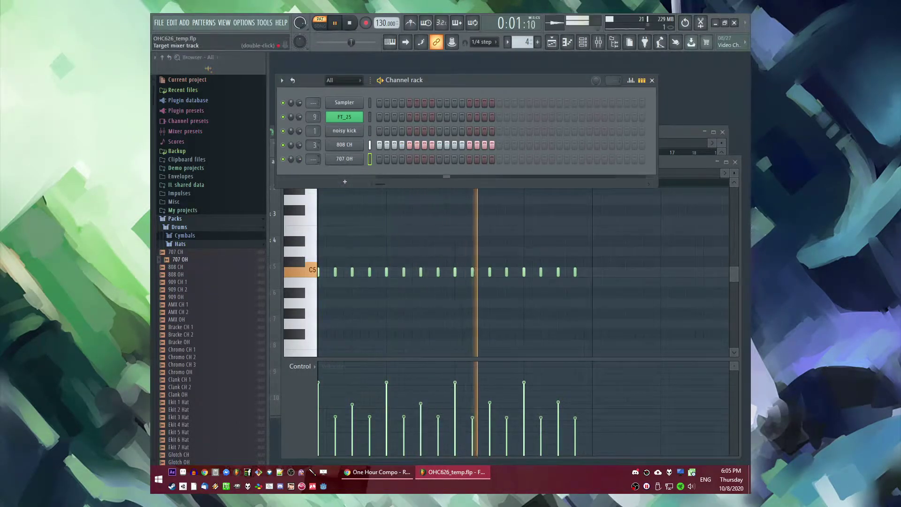
Step: Try a 707 OH hit in place of the 808 CH hit on step 11, and undo the swap
click(455, 145)
click(455, 159)
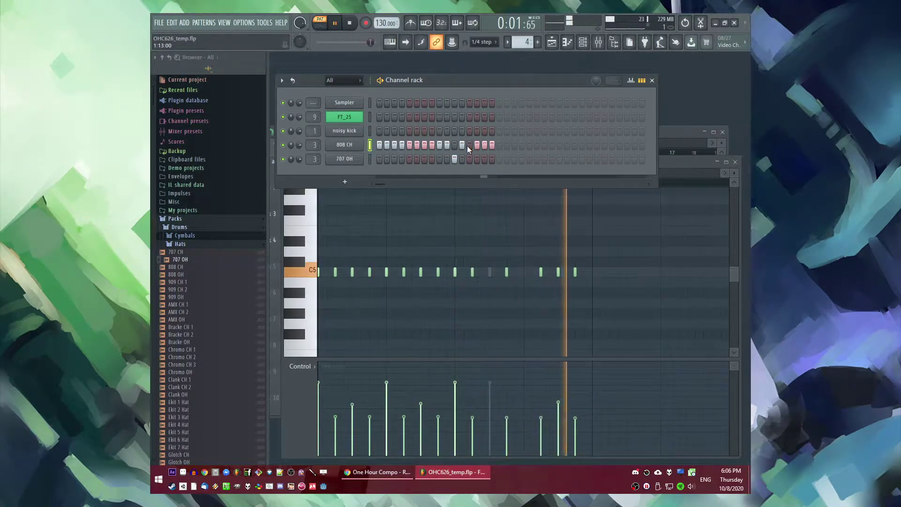
key(space)
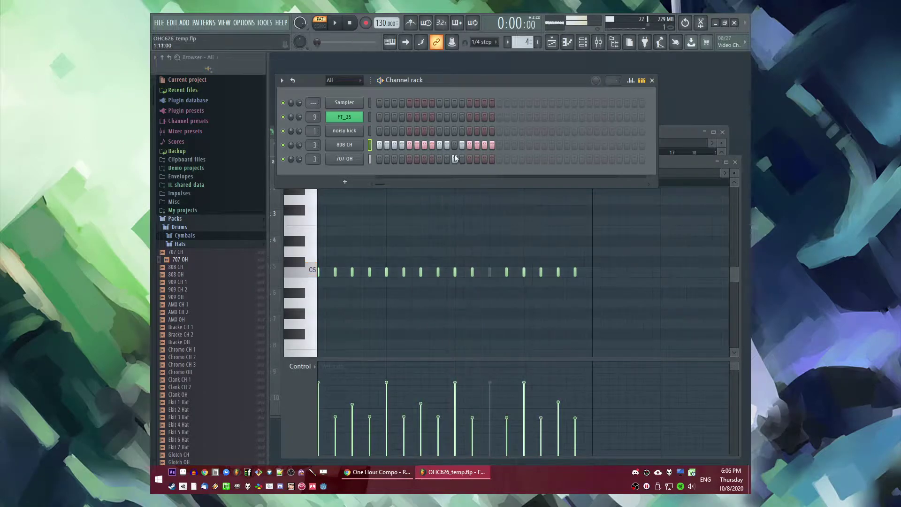
click(454, 159)
click(455, 145)
Step: Loop the pattern and replace the 808 CH hits on steps 12 and 15 with 707 OH hits
key(space)
click(462, 159)
click(463, 145)
click(486, 159)
click(486, 146)
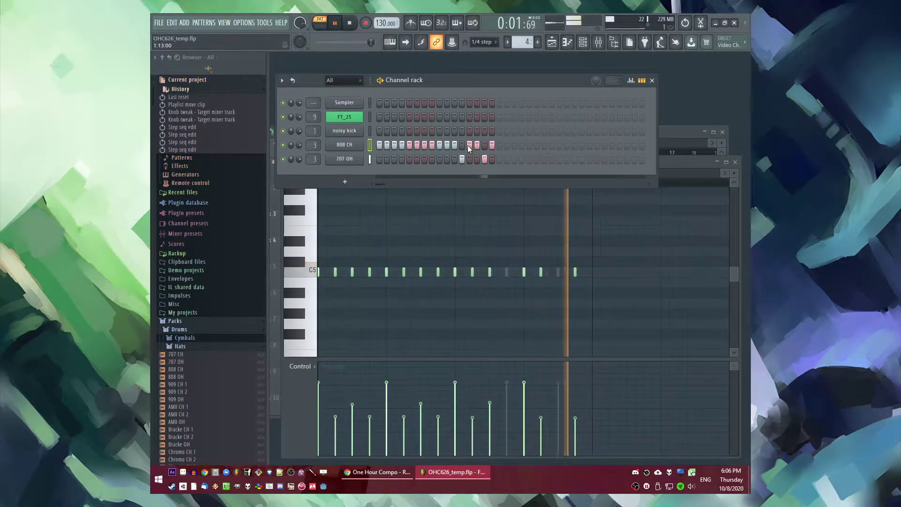
Step: Set up cut groups on the 707 OH and 808 CH channels, assigning 707 OH to cut group 2
click(342, 160)
click(402, 192)
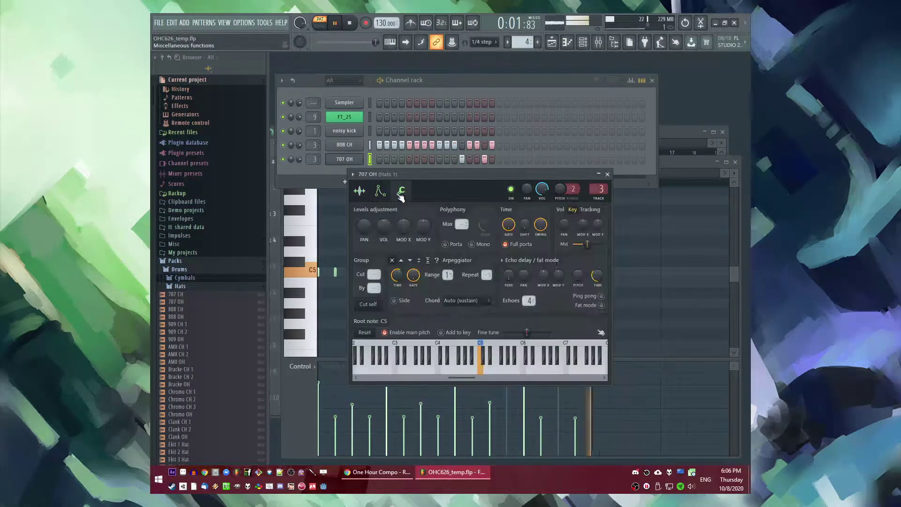
click(344, 145)
click(368, 178)
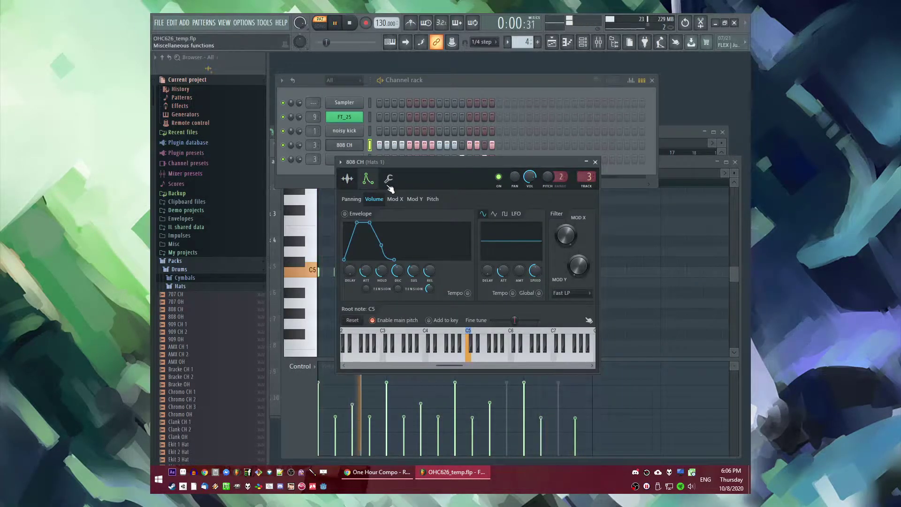
click(389, 179)
click(333, 163)
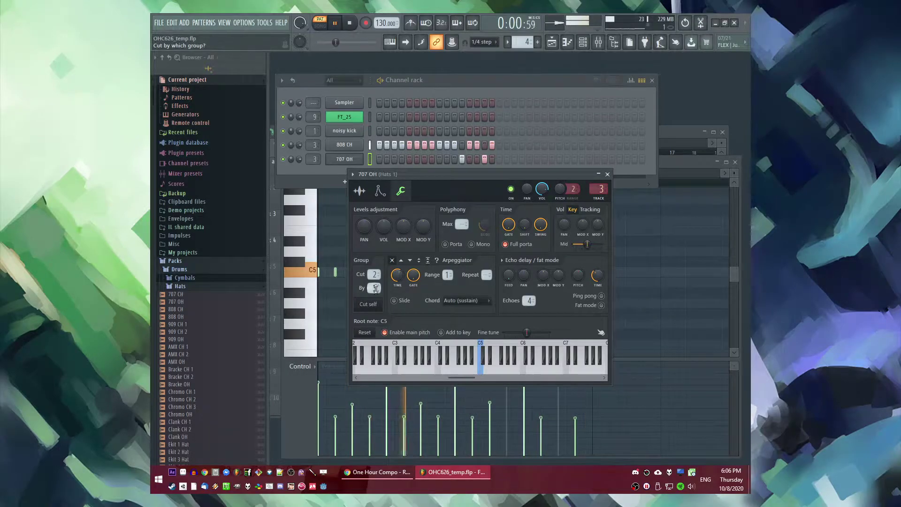
click(658, 261)
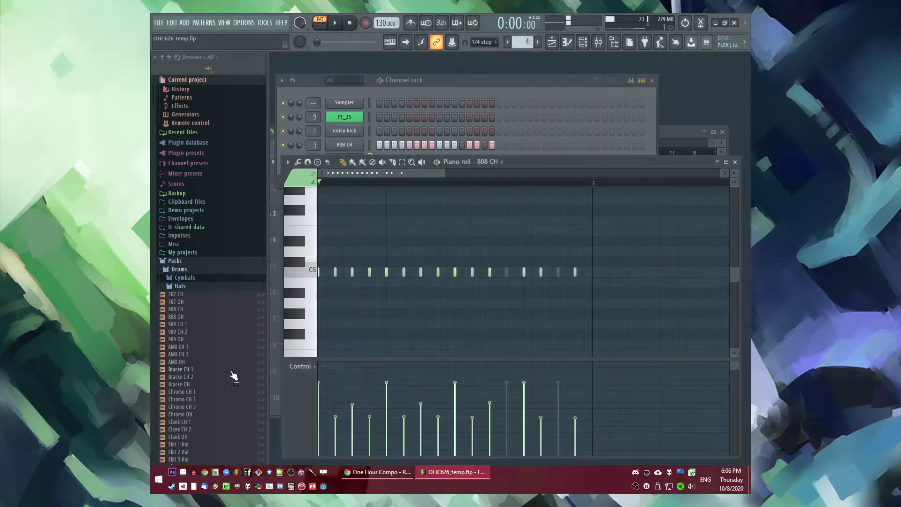
Step: Audition other samples in the Hats pack and replace the 707 OH channel's sample with 808 OH, keeping its steps
scroll(231, 373, down, 5)
click(182, 182)
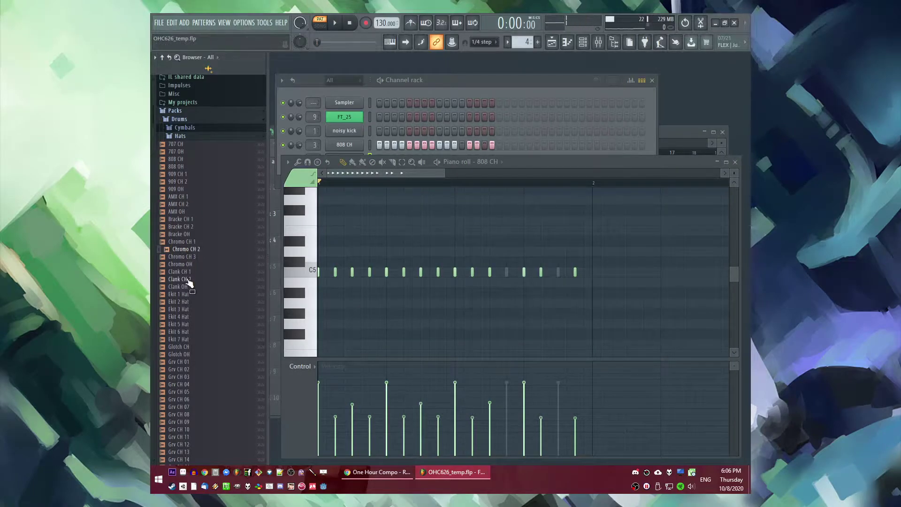
scroll(192, 425, down, 10)
click(215, 214)
click(470, 89)
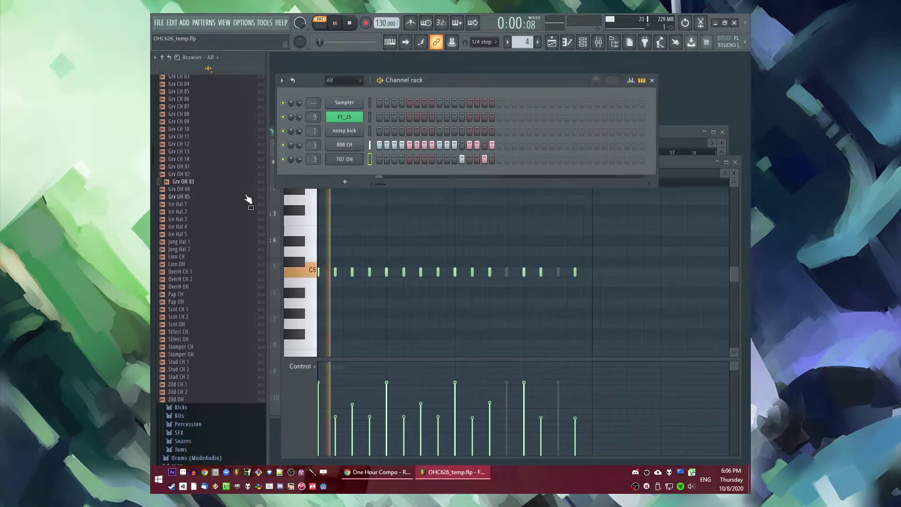
scroll(203, 245, up, 12)
click(192, 242)
drag(346, 163, 347, 163)
key(space)
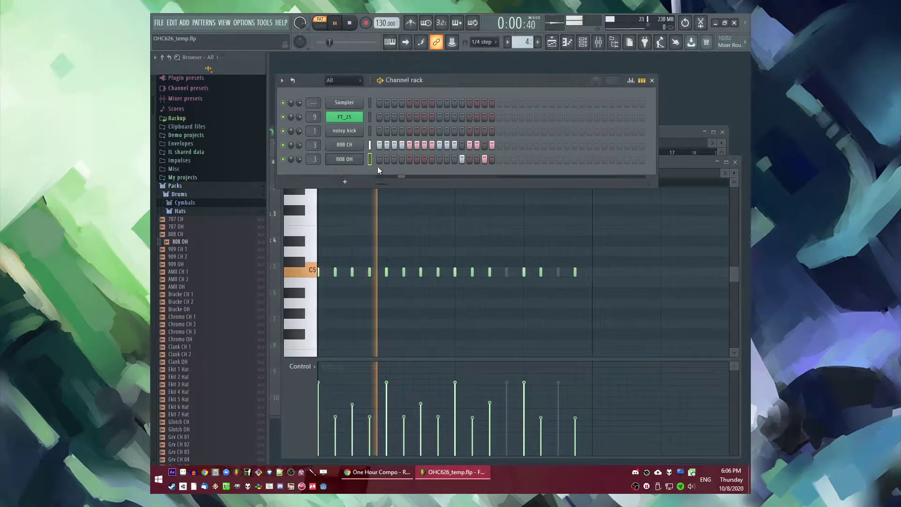
right_click(565, 233)
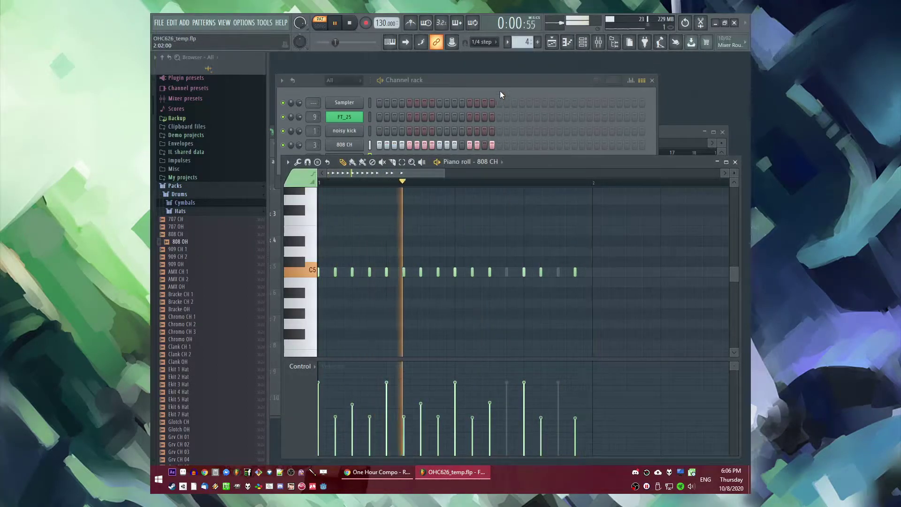
click(183, 227)
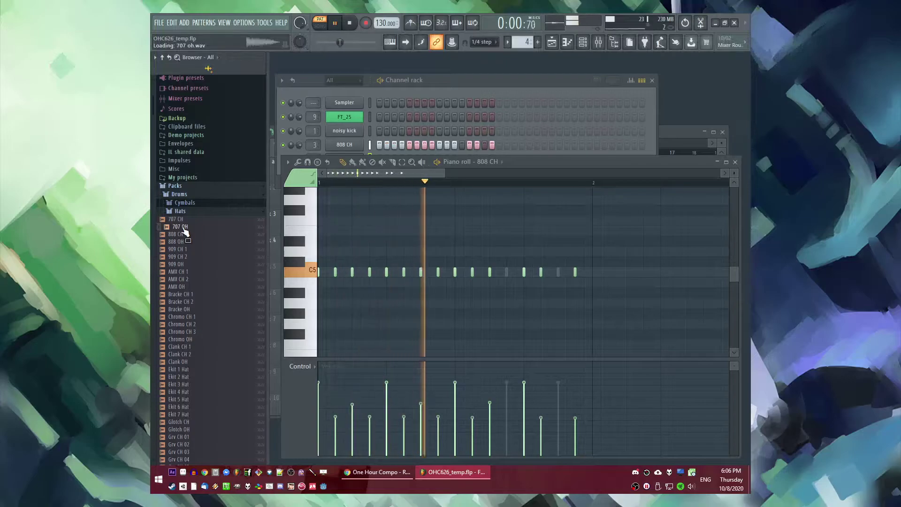
Step: Play the song arrangement and replace the bar 8 Pattern 3 clip on track 4 with Pattern 4
key(F5)
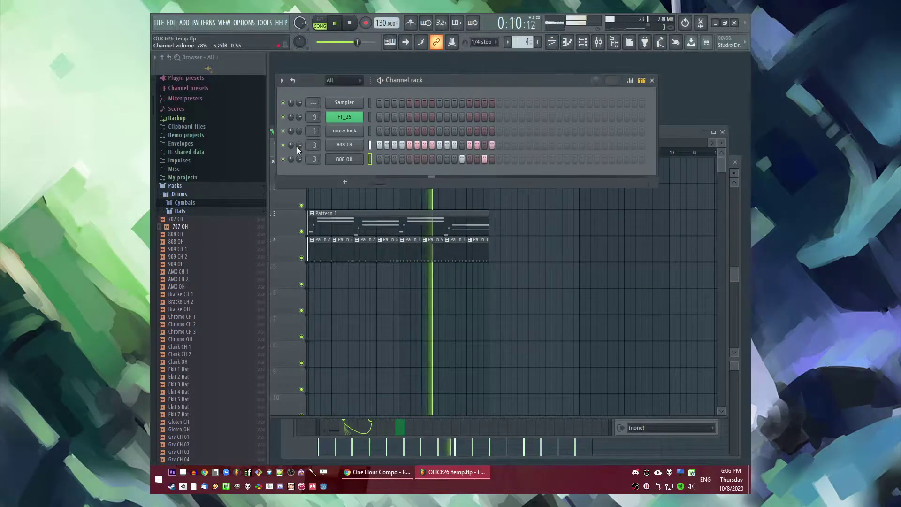
key(space)
click(445, 88)
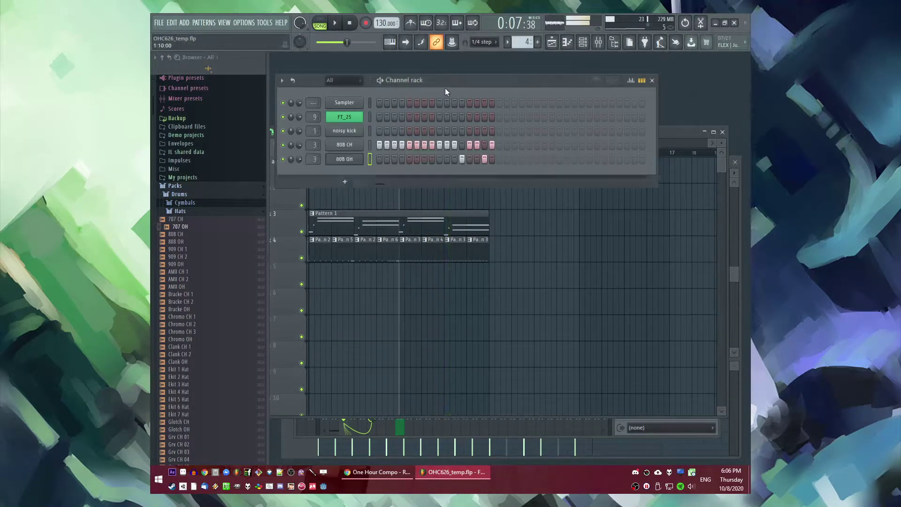
right_click(479, 249)
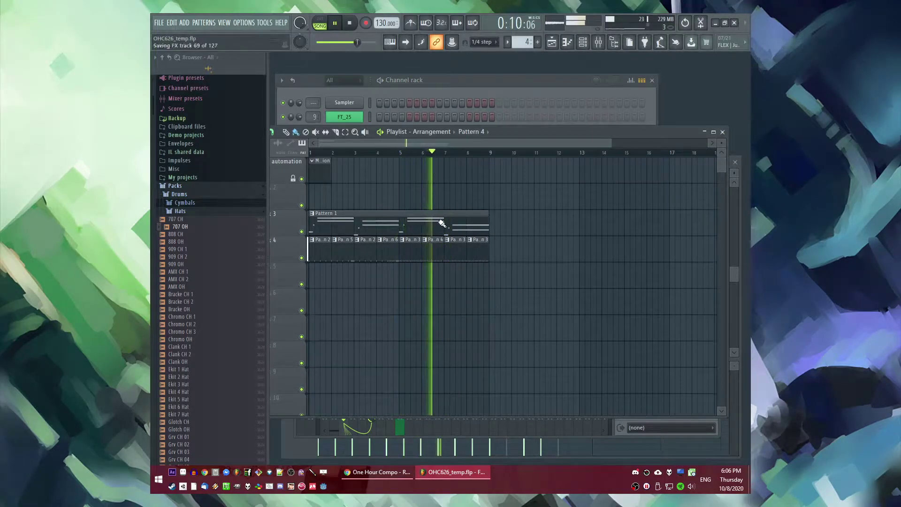
click(474, 249)
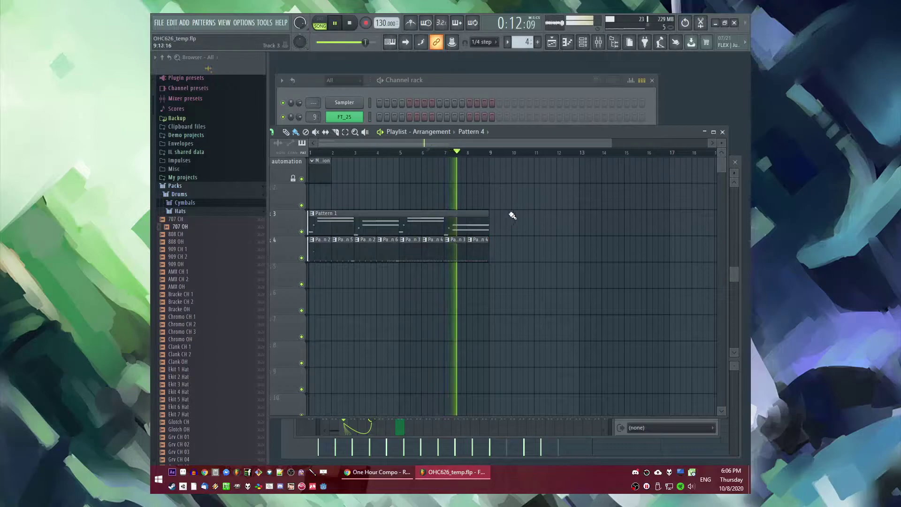
Step: Create an empty Pattern 7 and place its clip in bar 8 of track 5
key(F4)
key(Return)
click(474, 278)
Step: Place a second Pattern 1 clip at bar 9 on track 3 and play the song from bar 8
click(474, 228)
key(space)
click(494, 229)
click(468, 153)
key(space)
Step: With Pattern 7 selected, add the FT_triangle_novibrato preset as a new channel and route it to mixer track 10
click(475, 280)
key(F6)
scroll(217, 271, down, 4)
scroll(217, 271, down, 10)
key(space)
click(168, 59)
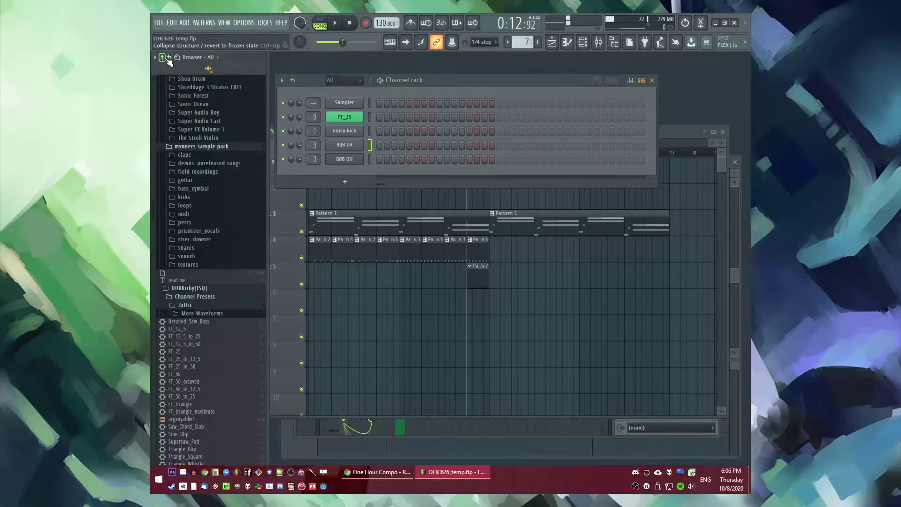
scroll(206, 301, down, 6)
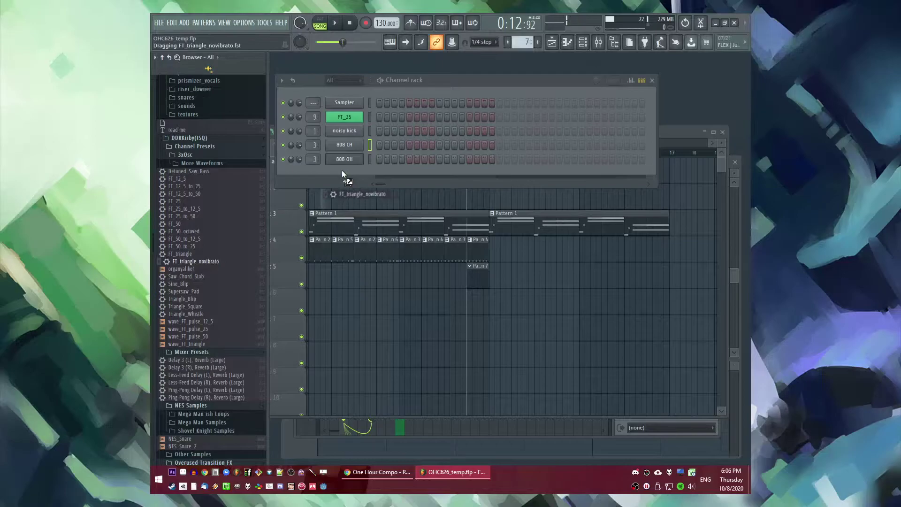
drag(343, 173, 351, 176)
key(ctrl+l)
Step: Load Fruity Blood Overdrive in slot 3 of the FT_triangle_novibrato mixer track
click(620, 297)
mouse_move(632, 254)
click(522, 166)
key(space)
click(480, 88)
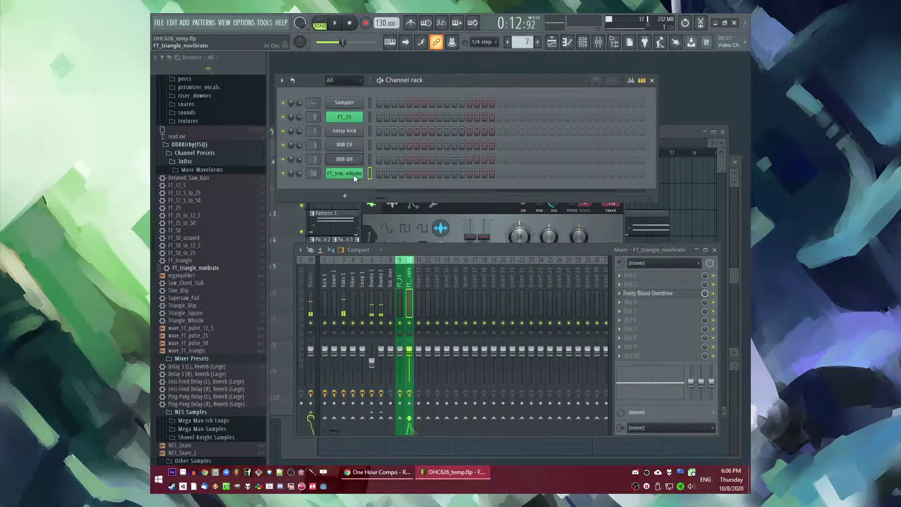
Step: Open the FT_triangle_novibrato piano roll and place a C5 note on step 9 with a C4 an octave below
right_click(353, 176)
click(383, 174)
click(492, 272)
key(space)
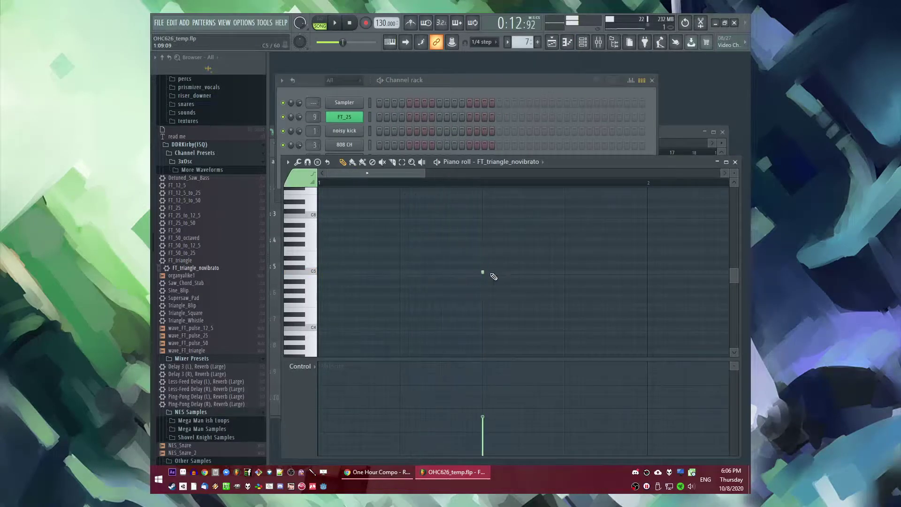
key(space)
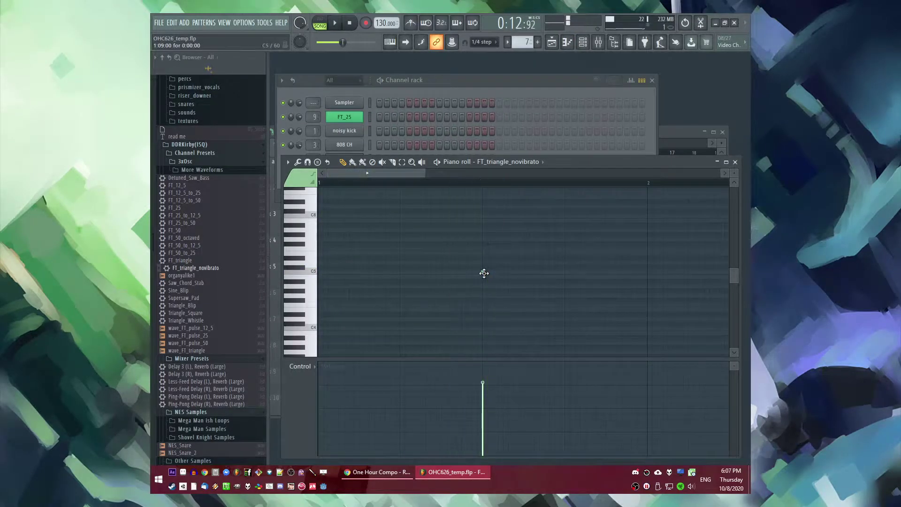
scroll(529, 280, down, 2)
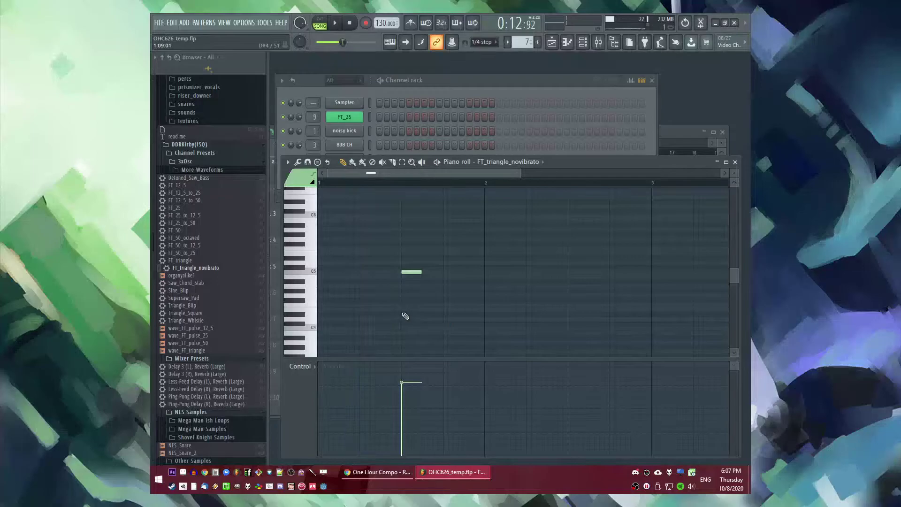
drag(415, 314, 414, 328)
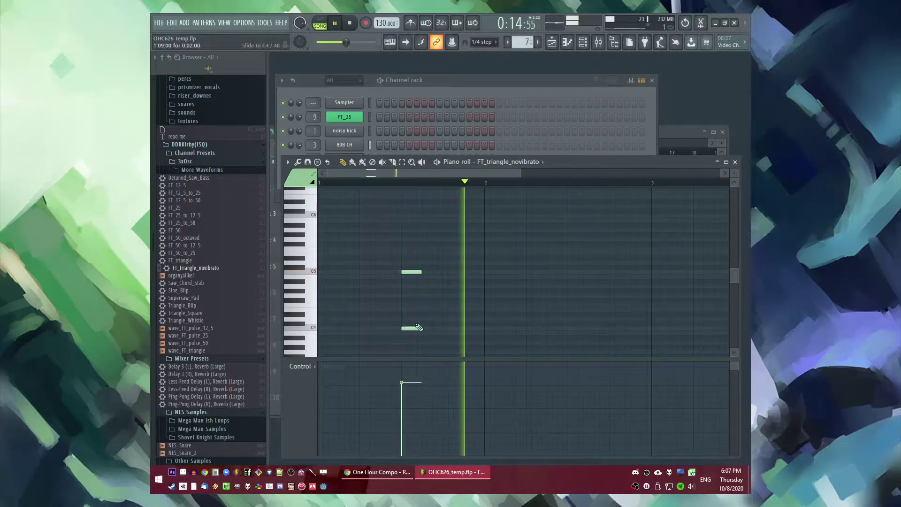
Step: Duplicate the C5/C4 octave pair into a short rhythm across the second half of bar 1 and adjust the note lengths
key(ctrl+a)
key(space)
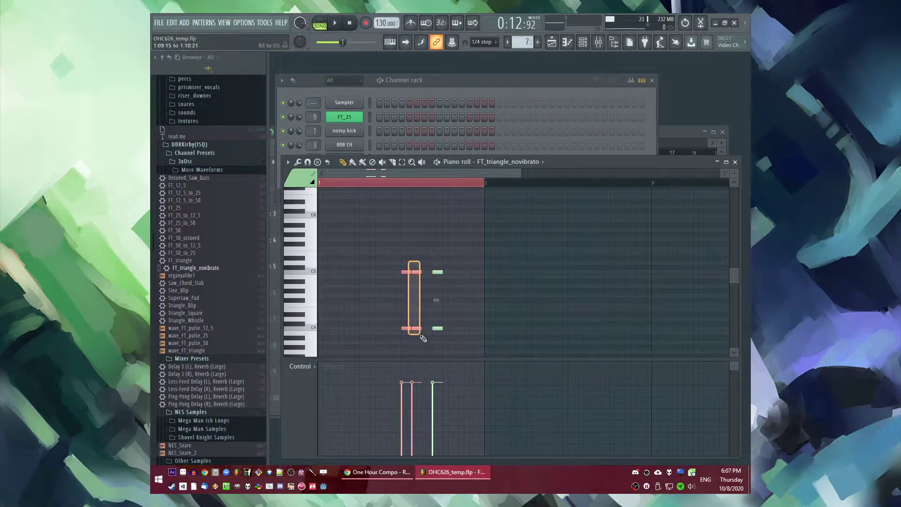
key(space)
key(space)
key(space)
drag(421, 329, 431, 329)
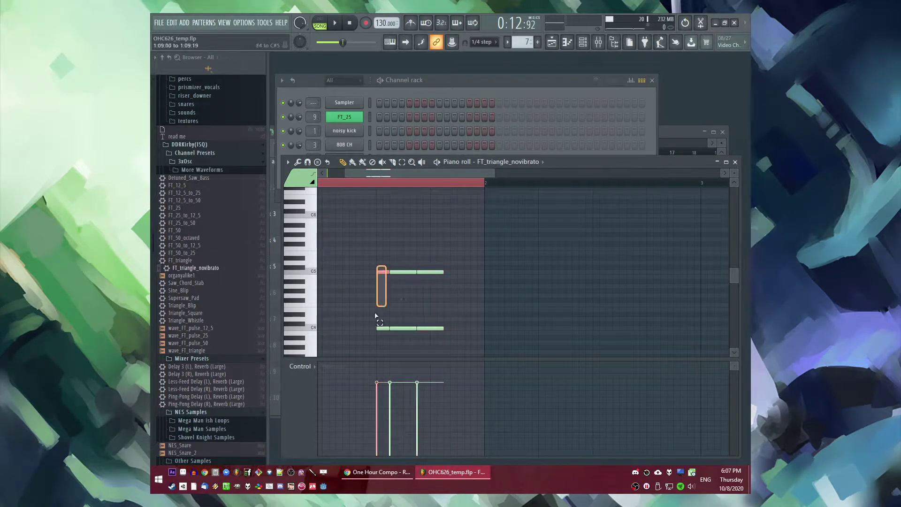
Step: Extend the C5/C4 octave rhythm to the end of bar 1 and add short half-step pickup notes on step 8
drag(458, 251, 452, 380)
key(ctrl+b)
key(ctrl+b)
scroll(508, 222, down, 1)
drag(486, 220, 403, 221)
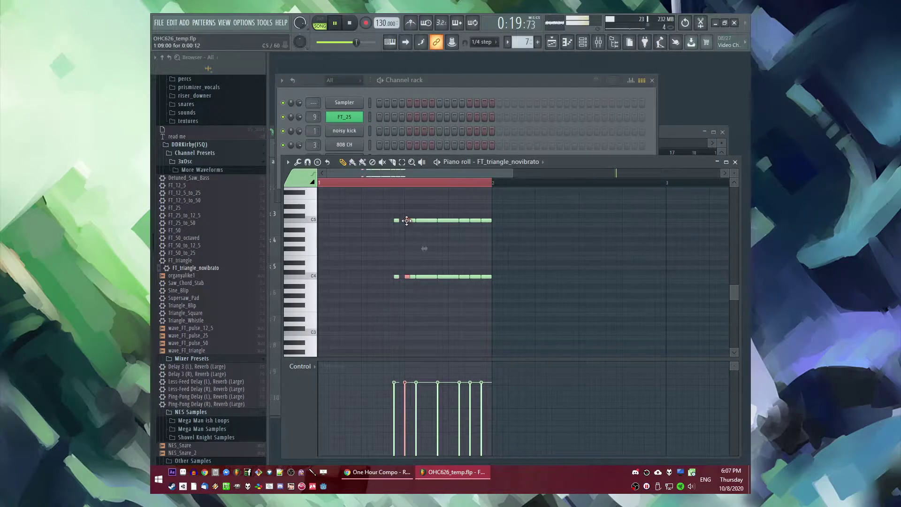
key(ctrl+d)
key(space)
key(space)
scroll(402, 245, up, 1)
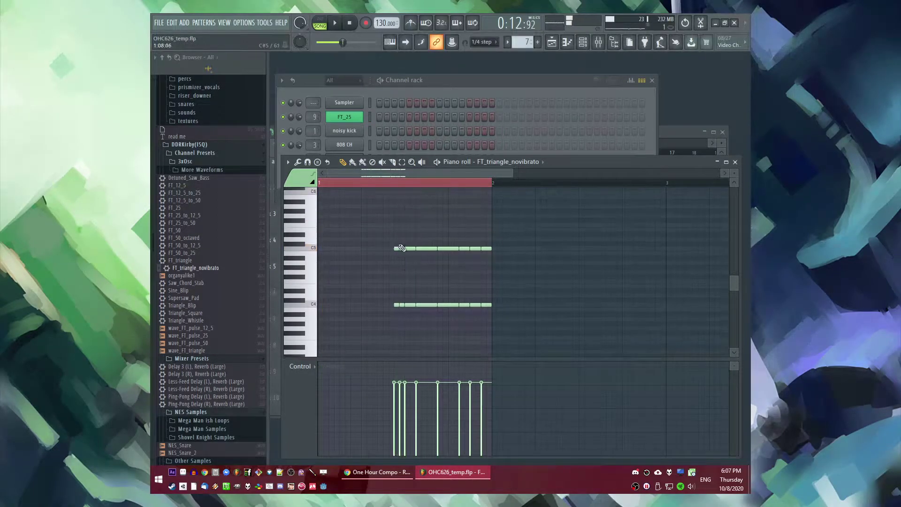
Step: Lower the successive octave notes in whole tones so the run descends from C5 to D4
scroll(403, 248, up, 2)
drag(468, 248, 620, 359)
key(space)
drag(487, 239, 613, 376)
key(space)
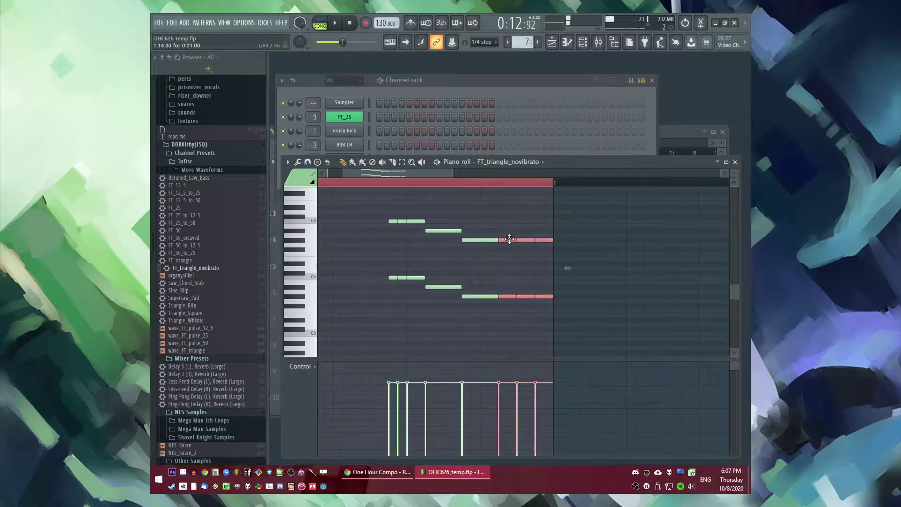
drag(523, 240, 569, 317)
drag(525, 250, 565, 324)
drag(544, 259, 544, 268)
key(space)
key(space)
Step: Transpose the whole run down an octave and play it in the arrangement from bar 7
key(ctrl+a)
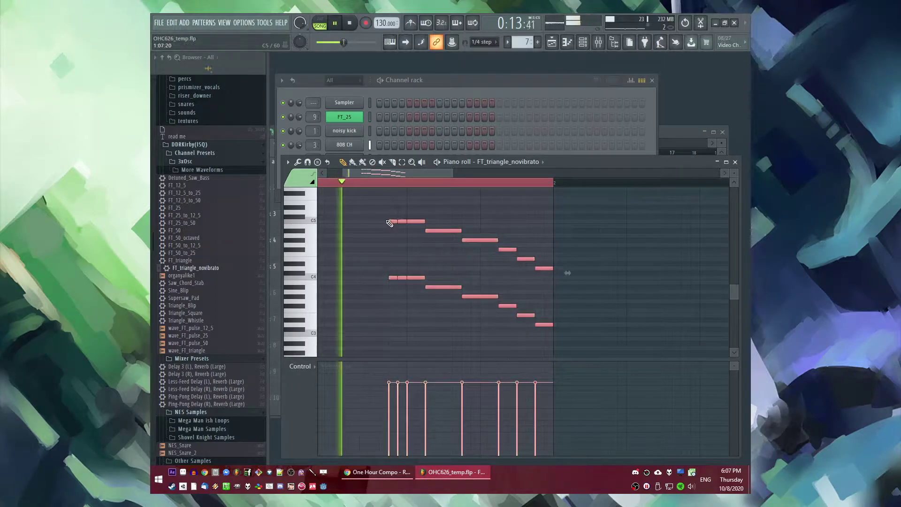
drag(389, 221, 389, 278)
click(413, 255)
key(F5)
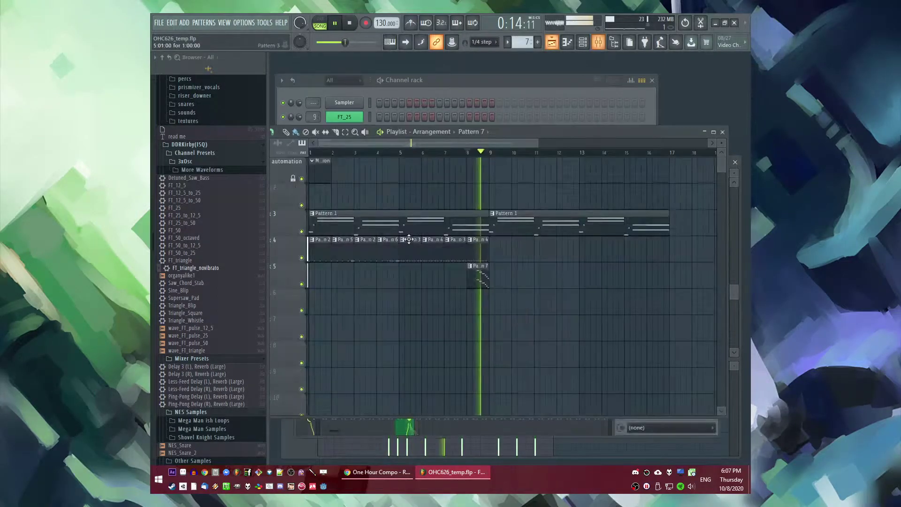
click(448, 154)
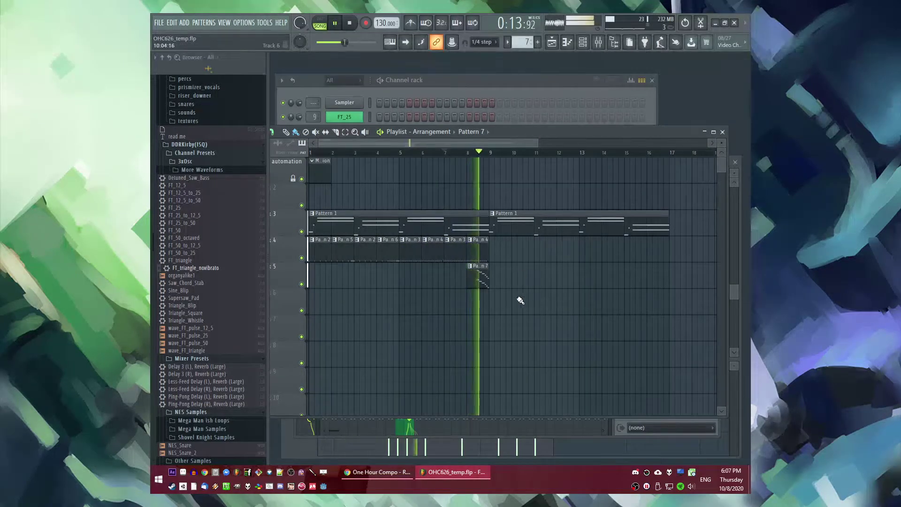
scroll(519, 302, up, 2)
key(space)
Step: Create Pattern 8 in bar 9 of track 5 and place C4 and C#2 FT_triangle_novibrato notes on its first step
key(F4)
click(470, 288)
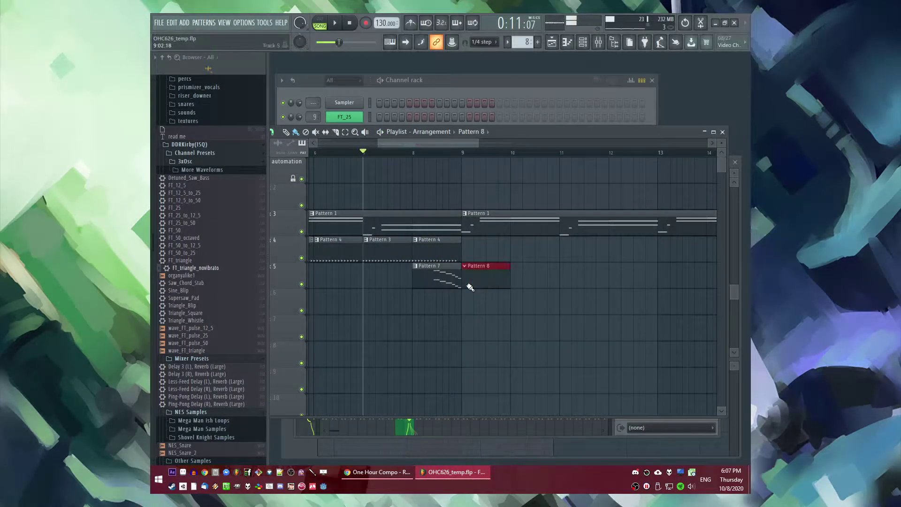
key(F6)
right_click(353, 173)
click(371, 174)
right_click(356, 175)
click(376, 174)
scroll(315, 315, down, 4)
click(319, 290)
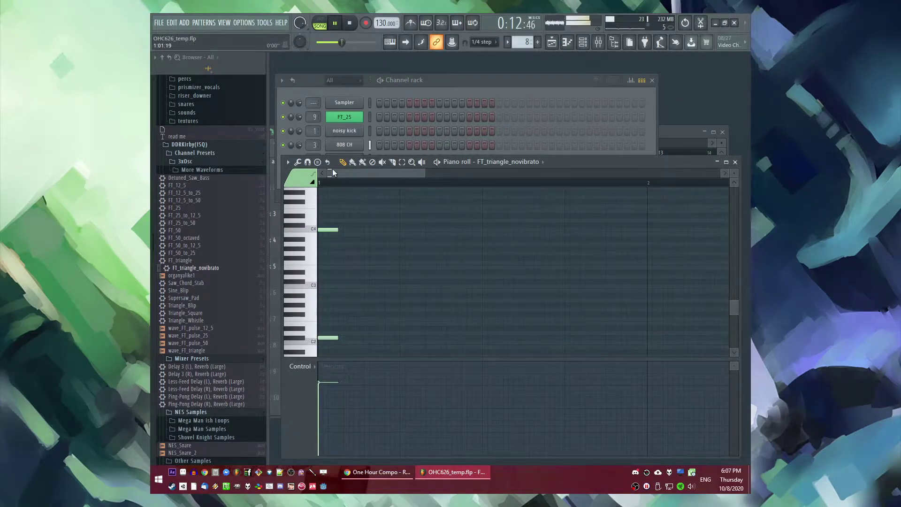
Step: Copy the C4 and C#2 note pair to steps 4, 7 and 10 of Pattern 8
scroll(338, 187, down, 2)
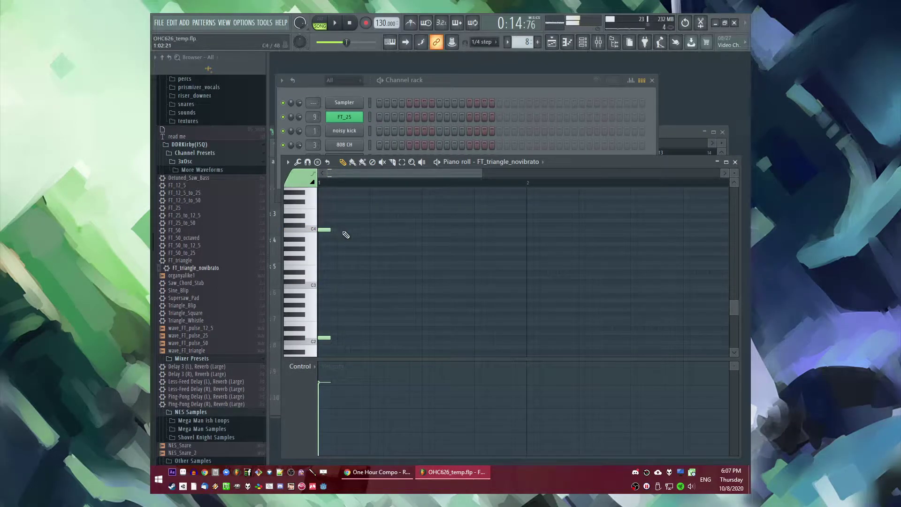
scroll(346, 221, down, 1)
key(ctrl+b)
drag(338, 203, 364, 203)
scroll(426, 260, up, 2)
key(ctrl+a)
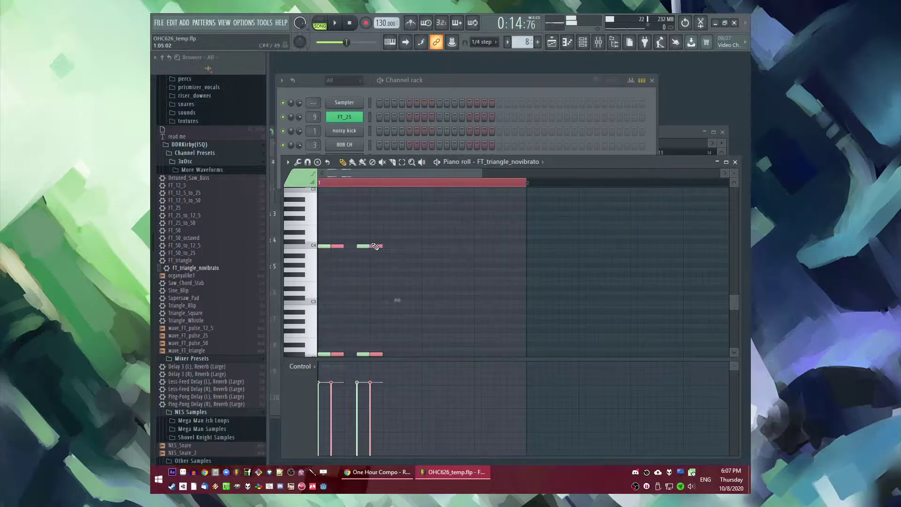
key(space)
drag(377, 248, 442, 249)
Step: Copy a note pair to step 5, raise it an octave to C5 and C#3, and lengthen it to two steps
ctrl+click(436, 218)
drag(437, 217, 449, 361)
scroll(450, 259, up, 2)
drag(442, 247, 386, 230)
scroll(399, 235, up, 2)
scroll(386, 319, down, 2)
drag(391, 309, 398, 309)
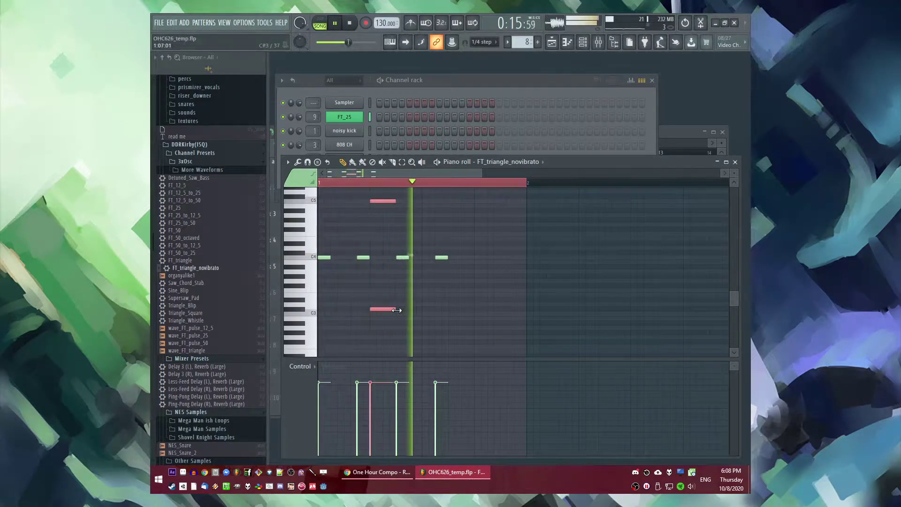
ctrl+click(371, 185)
key(space)
key(space)
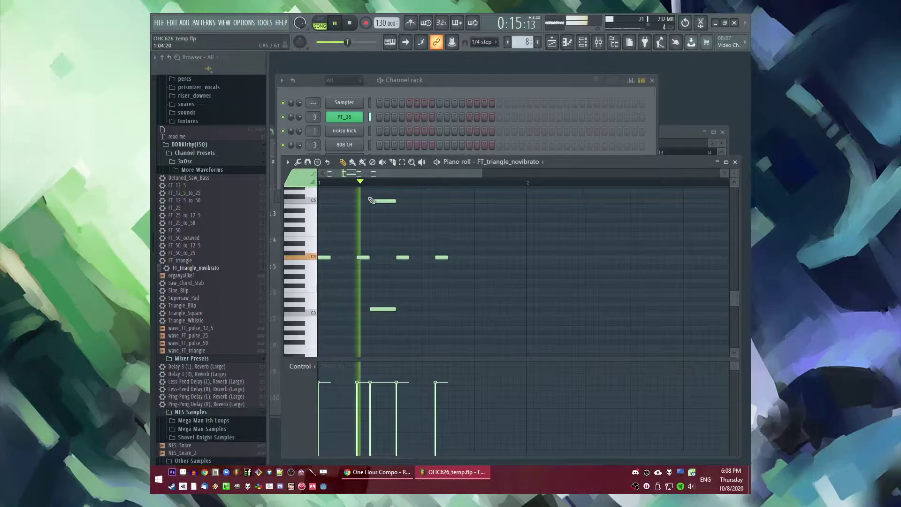
Step: Switch playback to pattern mode and lower the upper note on step 5 from C5 to C4
key(l)
click(387, 201)
drag(384, 251, 384, 257)
click(382, 223)
key(space)
scroll(371, 216, down, 2)
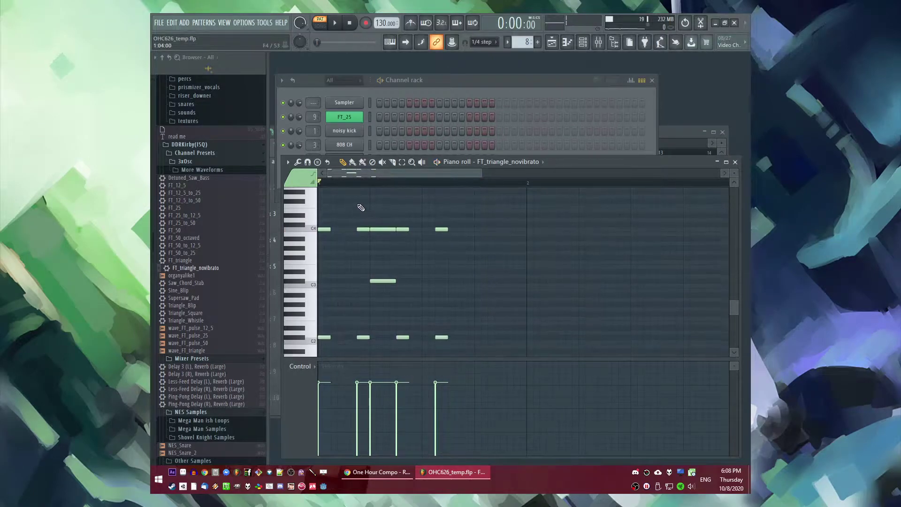
Step: Move the note pair on step 10 to step 11 and copy the two-step pair from step 5 to step 13
scroll(434, 221, down, 1)
drag(431, 207, 452, 328)
key(space)
drag(442, 214, 454, 215)
mouse_move(378, 204)
mouse_down()
mouse_move(384, 296)
mouse_move(396, 215)
mouse_move(486, 218)
mouse_move(388, 235)
mouse_move(391, 282)
mouse_up()
drag(496, 204, 498, 280)
scroll(413, 222, up, 2)
Step: Fill track 4 of the playlist with repeated Pattern 3 hat clips from bar 9 through bar 16
key(F9)
key(F5)
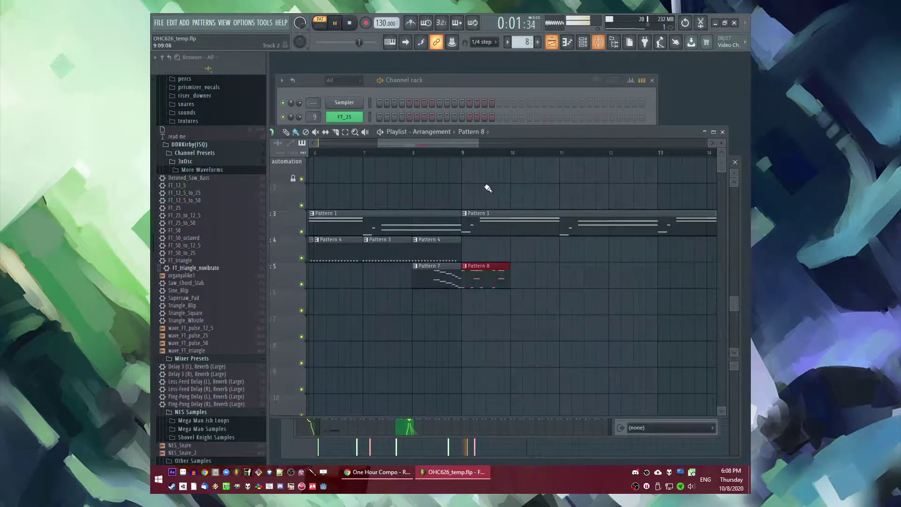
ctrl+click(559, 282)
click(410, 152)
click(466, 258)
drag(466, 257, 713, 255)
scroll(466, 254, down, 3)
drag(557, 257, 596, 257)
click(444, 152)
Step: Reopen Pattern 8, lengthen the first C4 note to 0:02:18, and lower the four bass notes to C2
mouse_move(477, 284)
mouse_down()
mouse_move(590, 287)
mouse_move(448, 291)
mouse_up()
scroll(572, 311, up, 2)
double_click(409, 281)
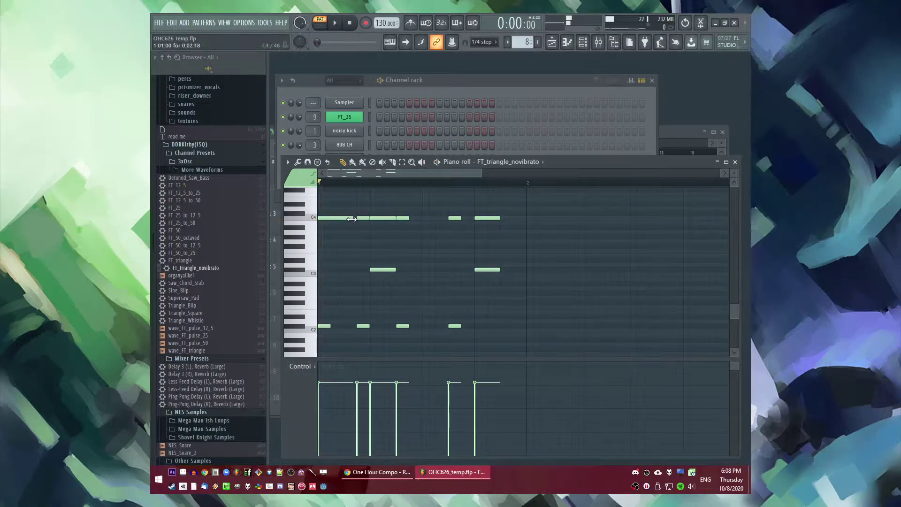
drag(356, 219, 352, 219)
key(space)
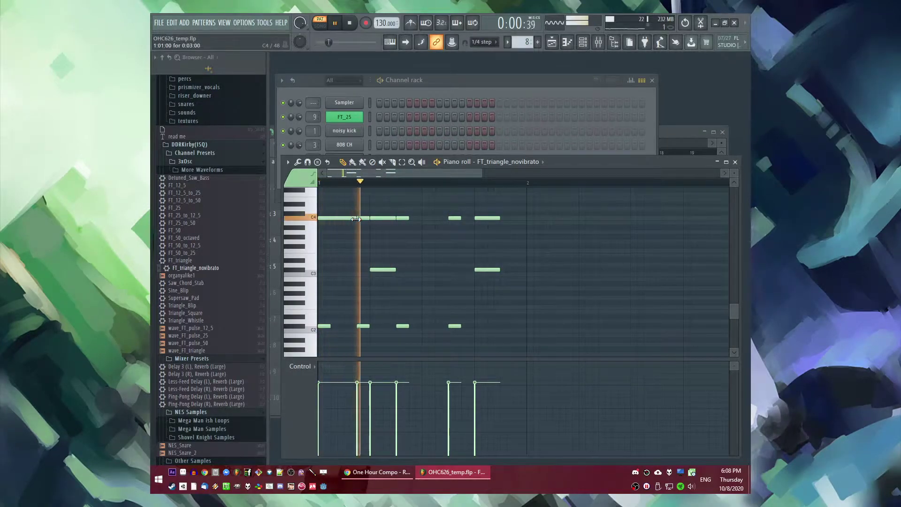
key(space)
drag(478, 316, 314, 332)
key(space)
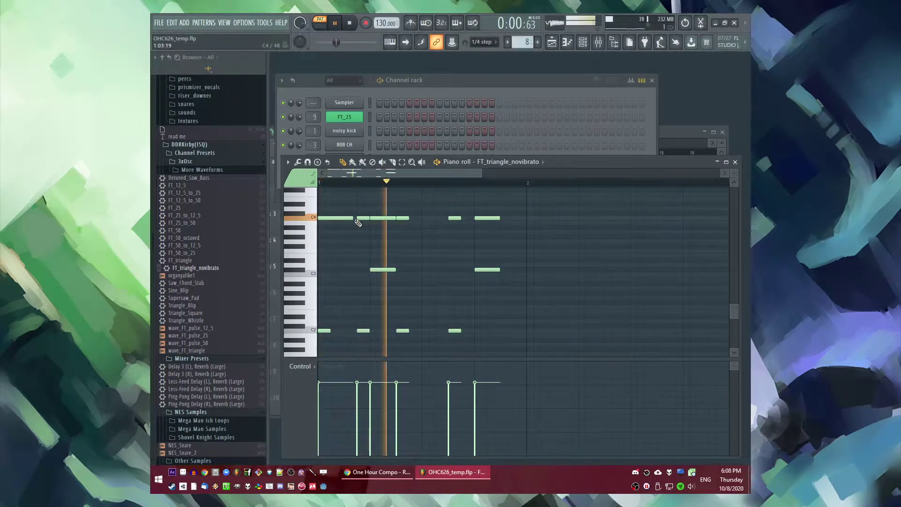
Step: Transpose all Pattern 8 notes up five semitones so the bass sits on F2, and switch playback to song mode
key(ctrl+a)
drag(324, 330, 323, 307)
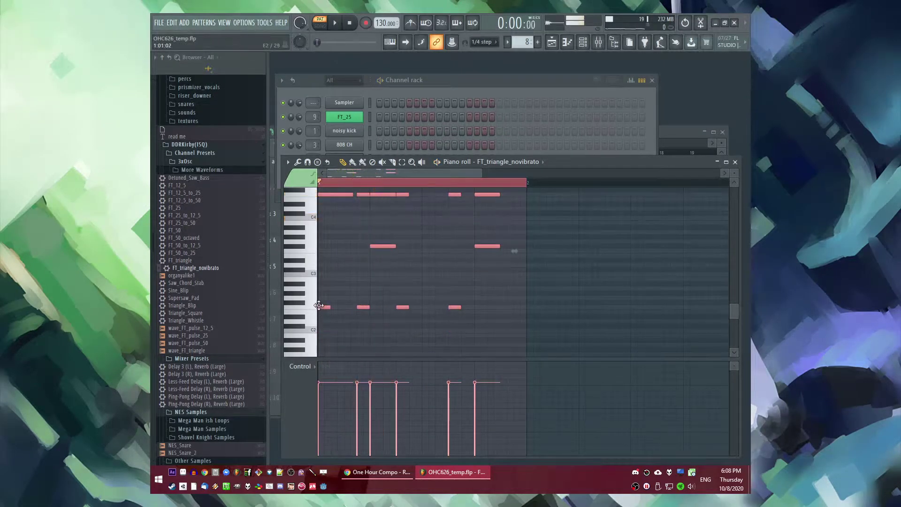
ctrl+click(354, 278)
scroll(353, 274, up, 2)
key(l)
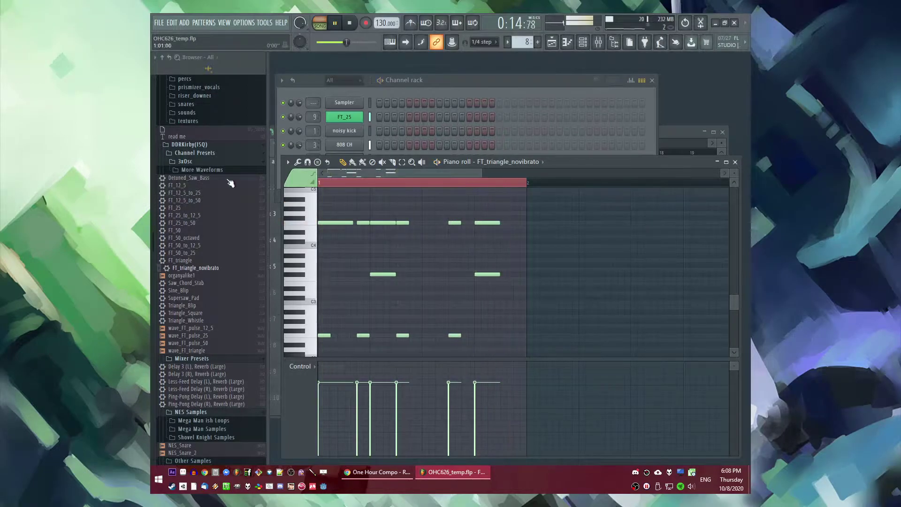
Step: Transpose all Pattern 8 notes down an octave so the bass notes sit on F1
scroll(335, 281, down, 3)
key(ctrl+z)
key(space)
scroll(321, 294, up, 2)
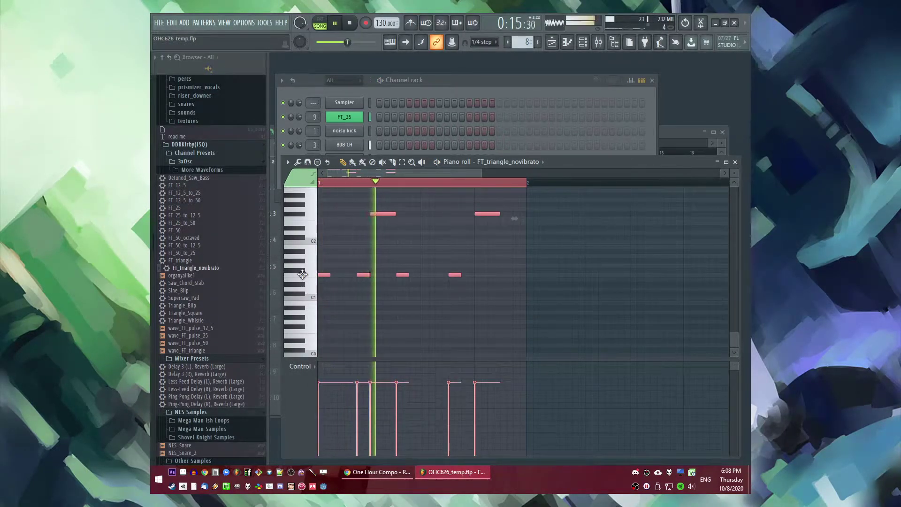
scroll(298, 213, down, 2)
scroll(357, 263, up, 4)
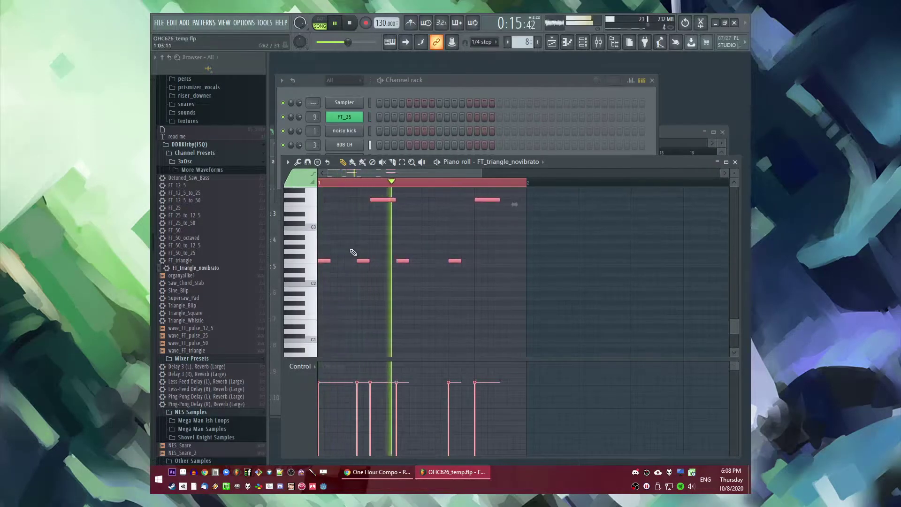
key(space)
scroll(314, 302, down, 3)
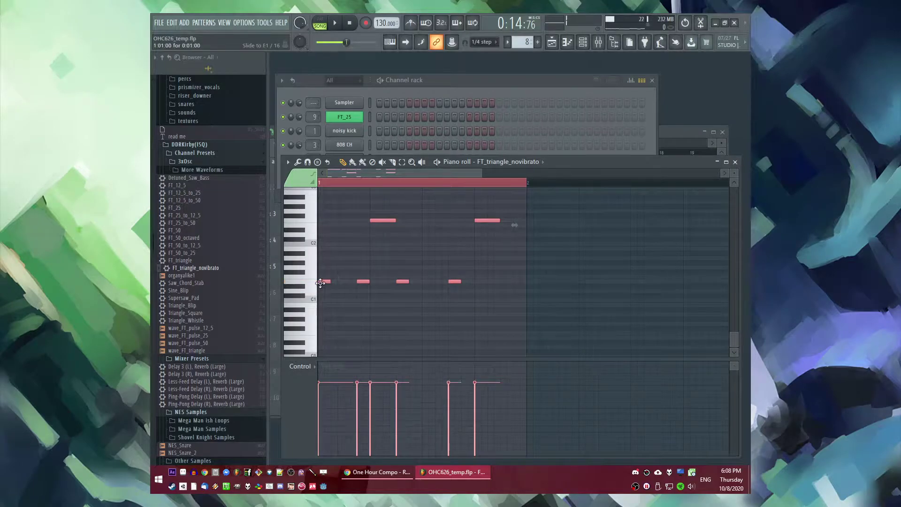
key(space)
scroll(350, 310, up, 2)
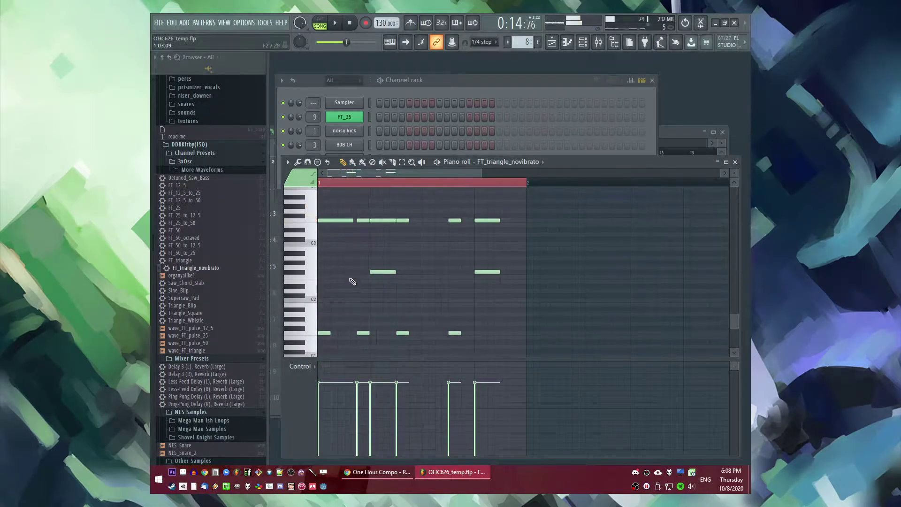
Step: Lower the middle notes on steps 5 and 13 to F2, shorten the step 5 one to one step, and return to pattern mode
key(space)
key(space)
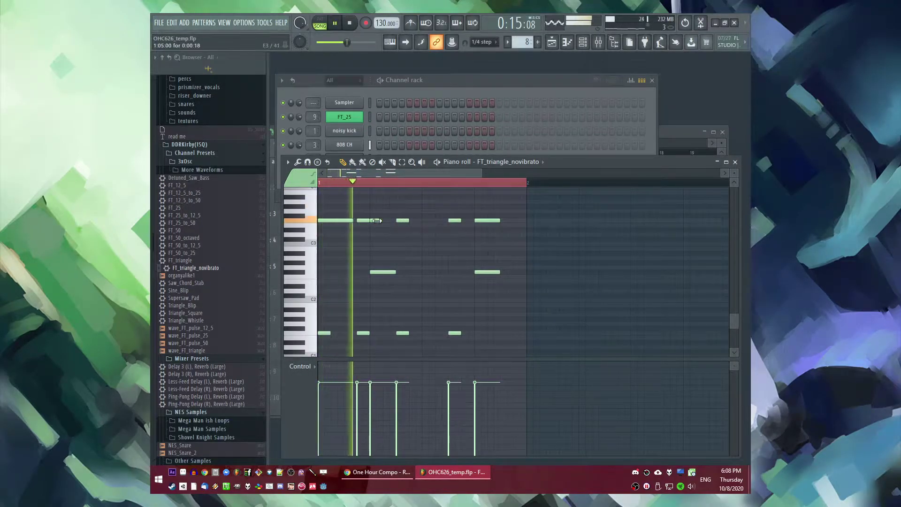
key(space)
key(space)
drag(396, 272, 483, 279)
click(477, 264)
key(l)
key(space)
key(space)
right_click(380, 182)
key(space)
key(space)
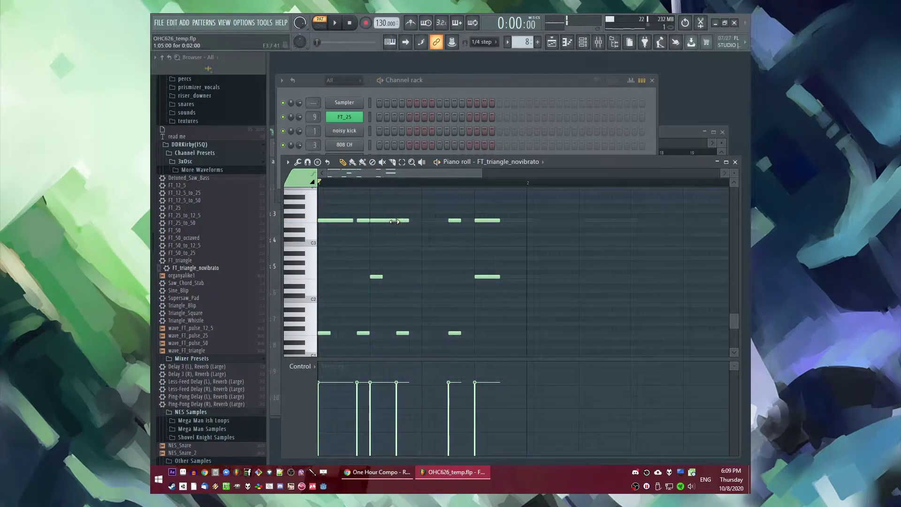
key(space)
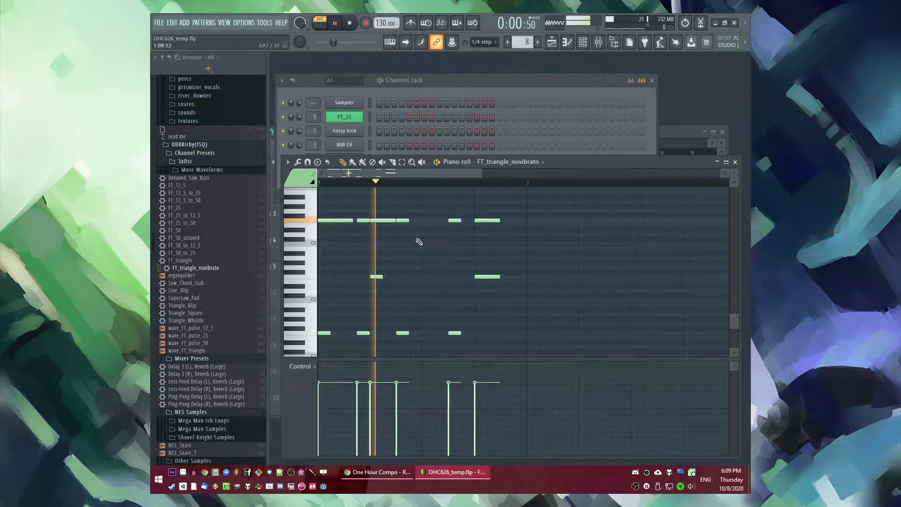
drag(437, 222, 423, 222)
key(space)
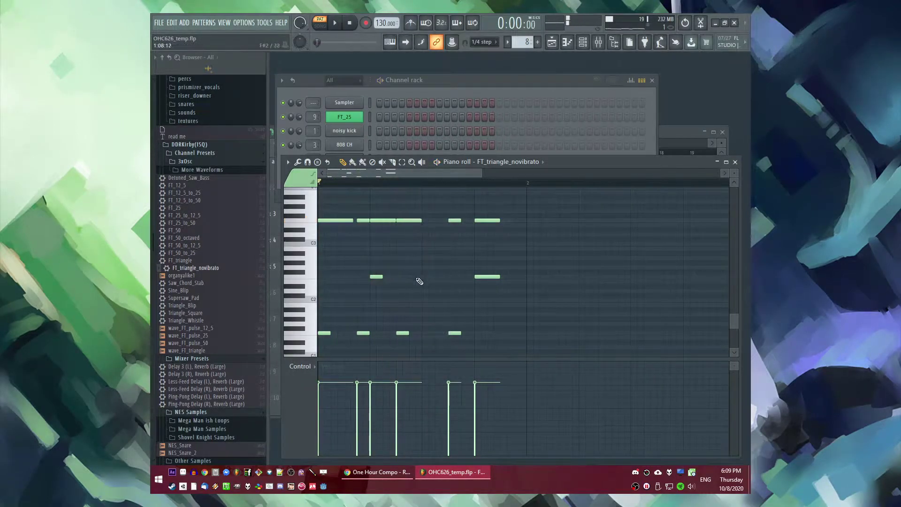
key(space)
drag(447, 277, 429, 277)
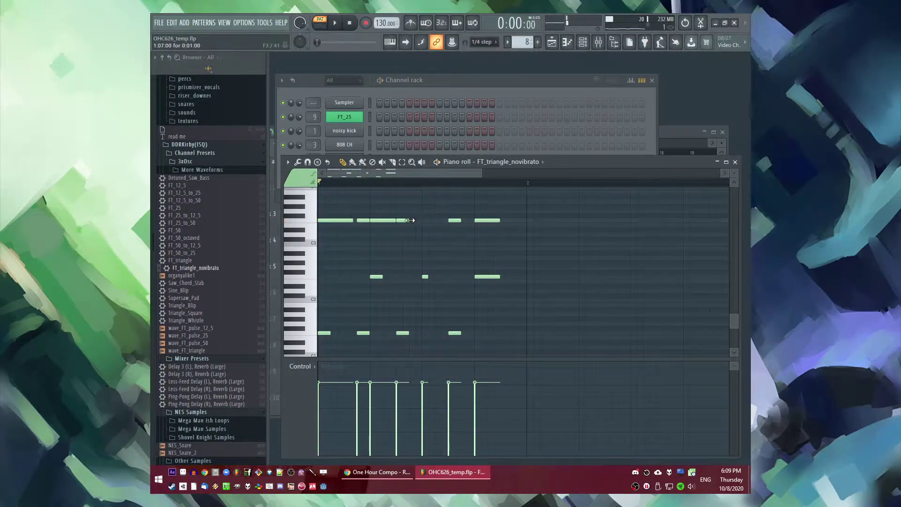
key(space)
right_click(424, 277)
Step: Add one-step F2 notes on steps 8 and 10, and lengthen the step 5 F2 note and the step 11 F3 note
click(411, 276)
key(space)
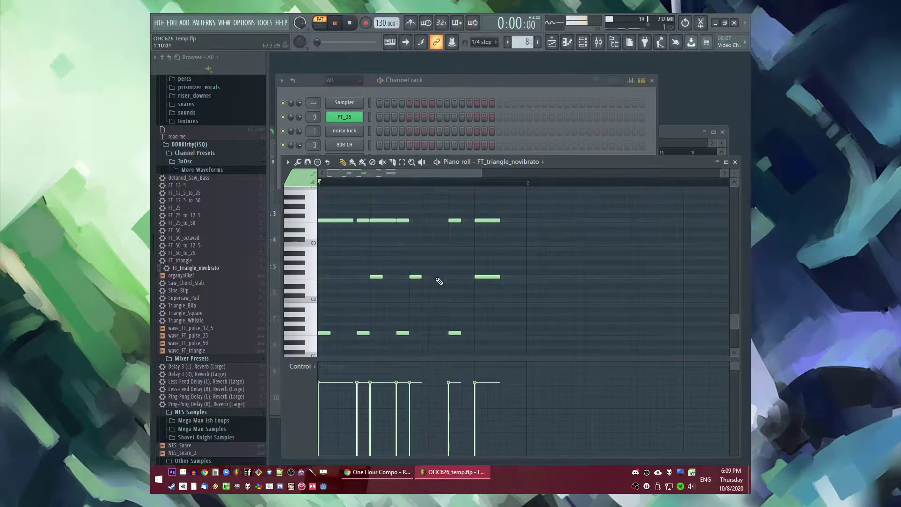
drag(383, 276, 397, 277)
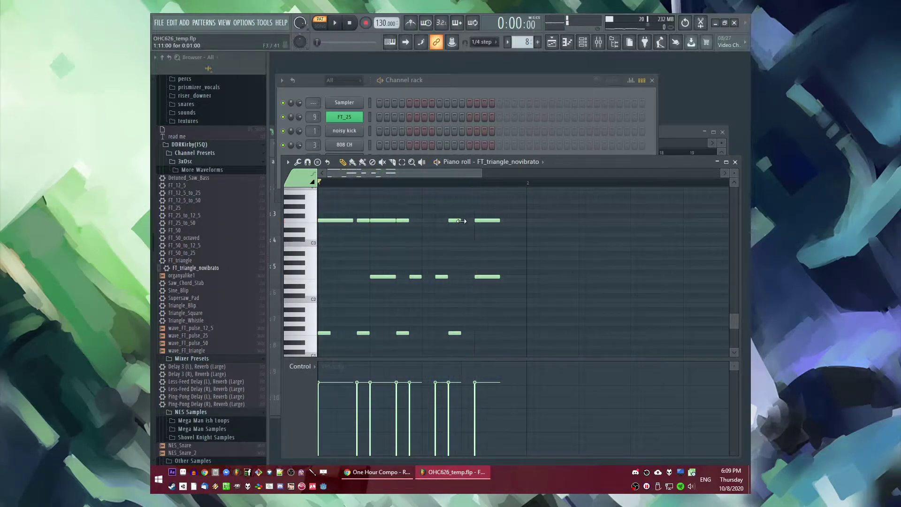
drag(462, 220, 467, 220)
key(space)
Step: Add an F2 note on step 15 and an F1 note on step 16, and slightly shorten the note pair on step 13
click(502, 277)
click(514, 333)
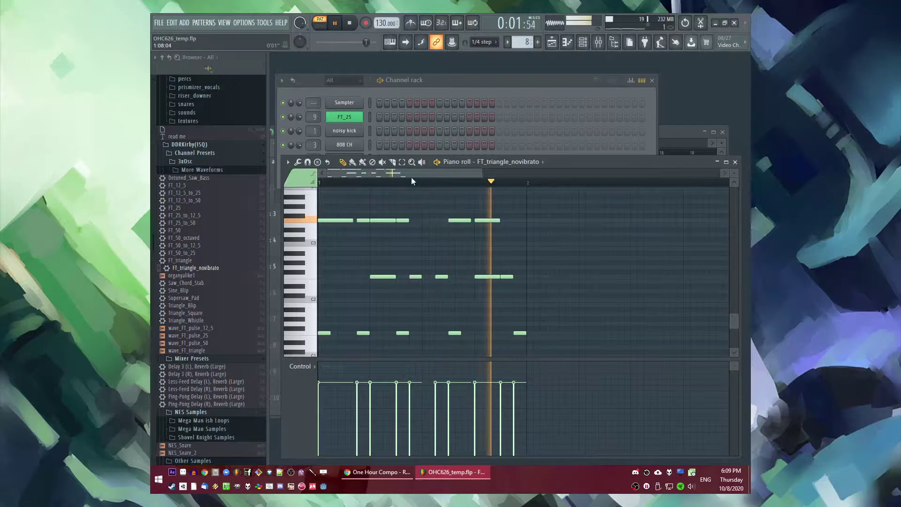
drag(491, 215, 494, 276)
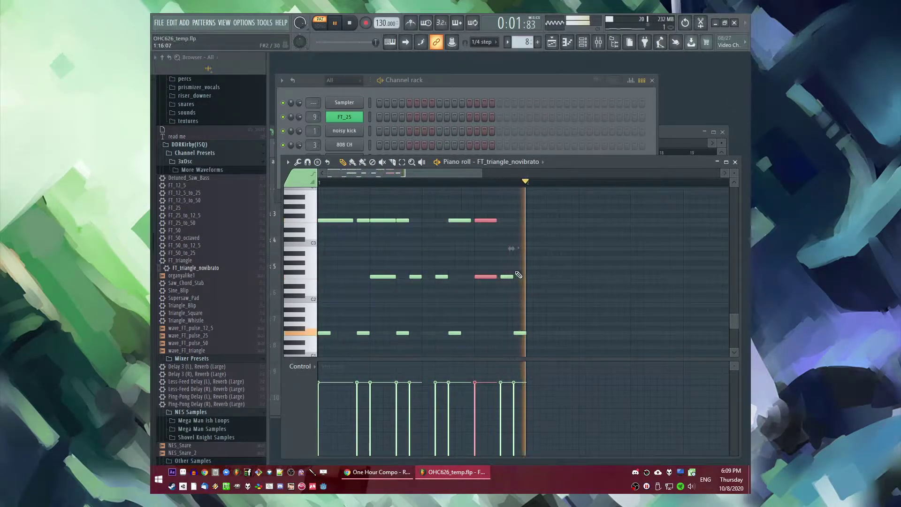
Step: Duplicate the one-bar bass line out to four bars and transpose bars 3 and 4 upward, with playback in song mode
key(l)
key(ctrl+a)
drag(406, 172, 490, 177)
key(ctrl+b)
key(ctrl+d)
key(ctrl+a)
key(ctrl+b)
mouse_move(357, 219)
mouse_down()
mouse_move(358, 249)
mouse_move(358, 204)
mouse_move(359, 252)
mouse_move(358, 206)
mouse_up()
key(space)
key(space)
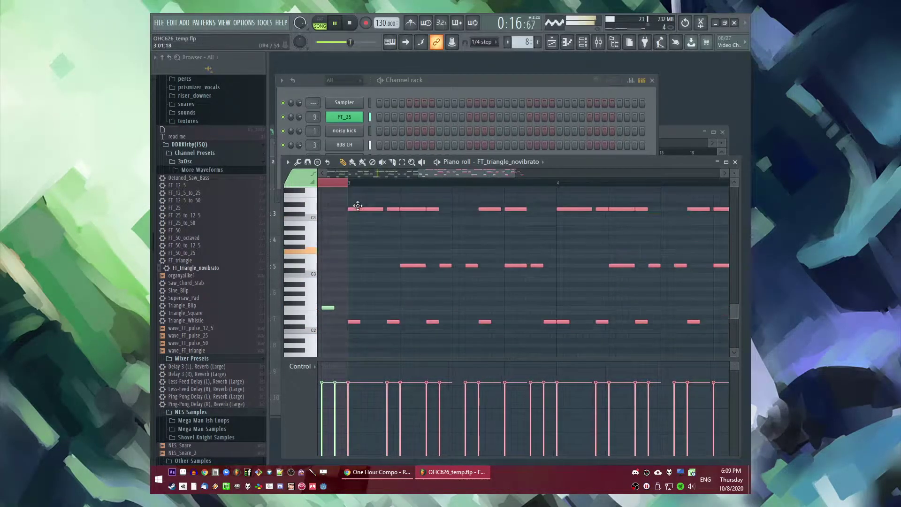
Step: Place another Pattern 8 clip at bar 13 of track 5 and create Pattern 9 at bar 9 of track 6
key(F5)
click(518, 277)
click(360, 154)
click(361, 155)
key(F4)
click(388, 302)
Step: Play back the arrangement leading into bar 9 to check the transition into the bass section
click(361, 155)
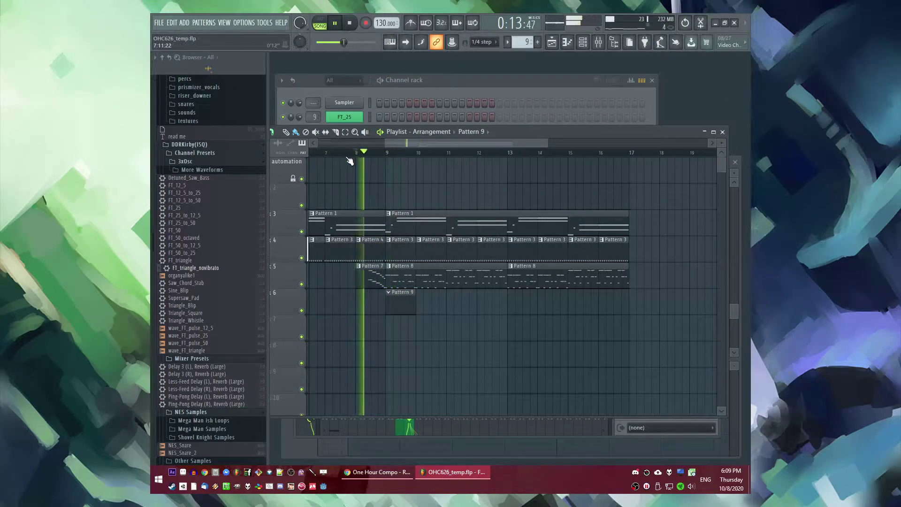
click(318, 154)
key(space)
scroll(557, 213, down, 2)
scroll(388, 213, up, 3)
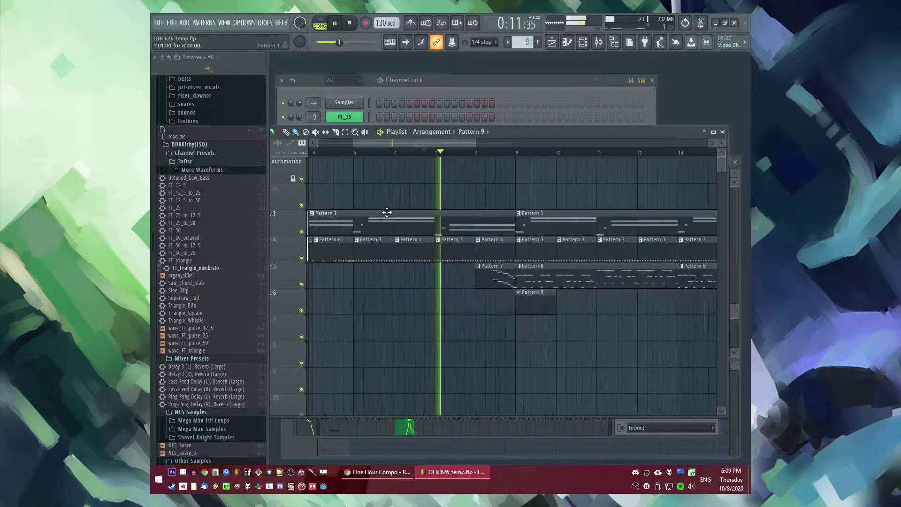
scroll(222, 295, down, 5)
scroll(220, 293, up, 8)
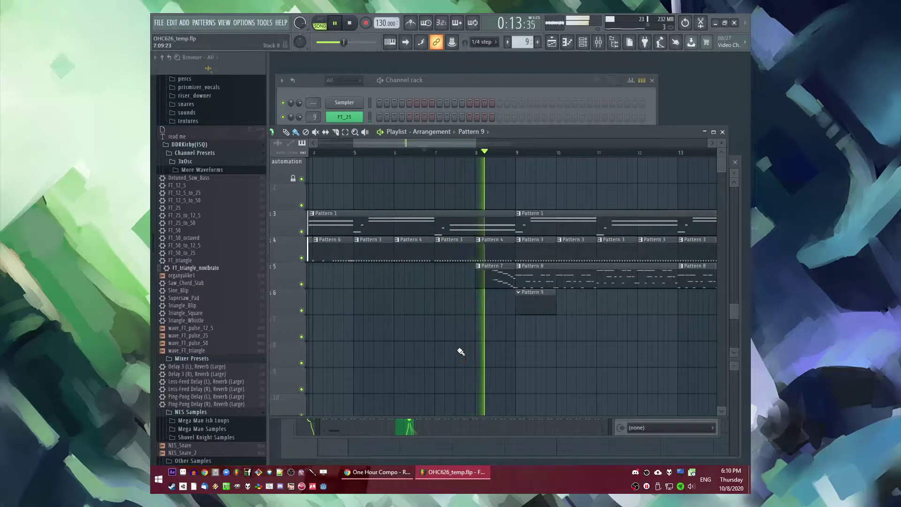
scroll(461, 352, down, 3)
scroll(218, 332, down, 8)
key(space)
Step: Find Fill_10 in the Shovel Knight Samples folder and place it on track 7 in bar 8
click(206, 212)
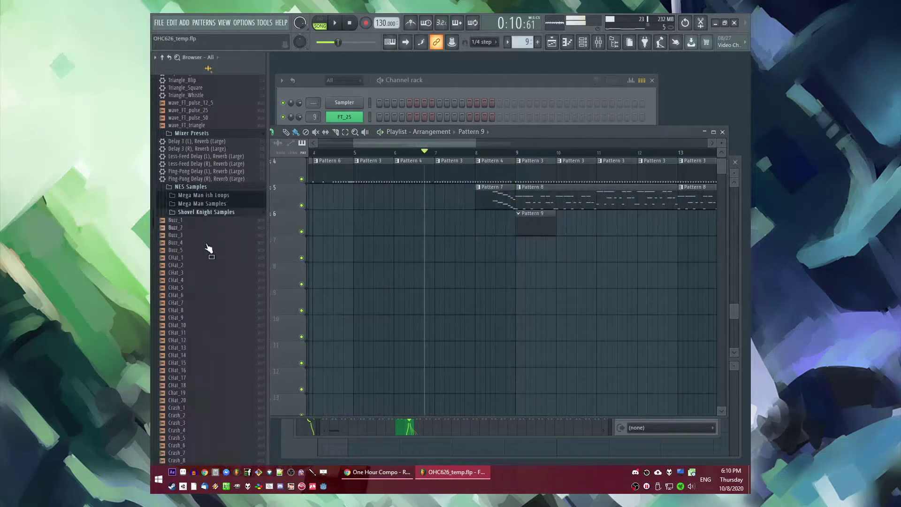
scroll(202, 282, down, 10)
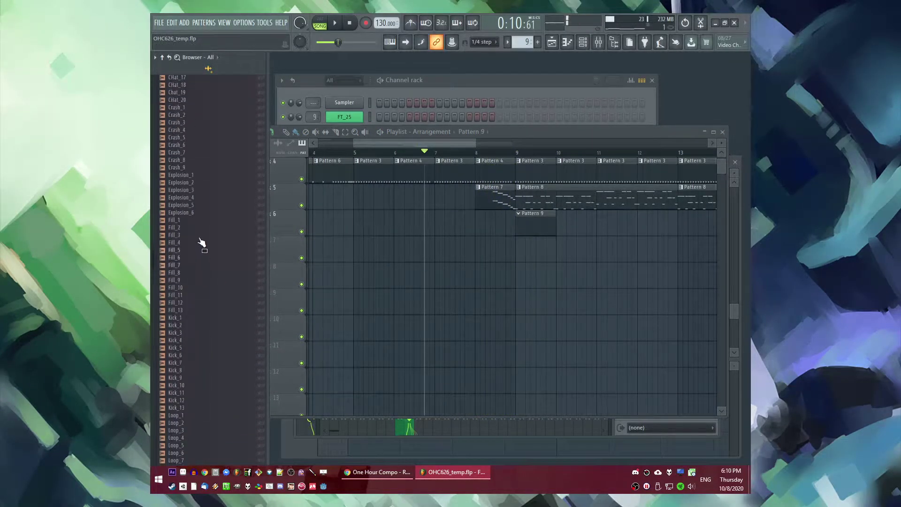
scroll(201, 328, up, 3)
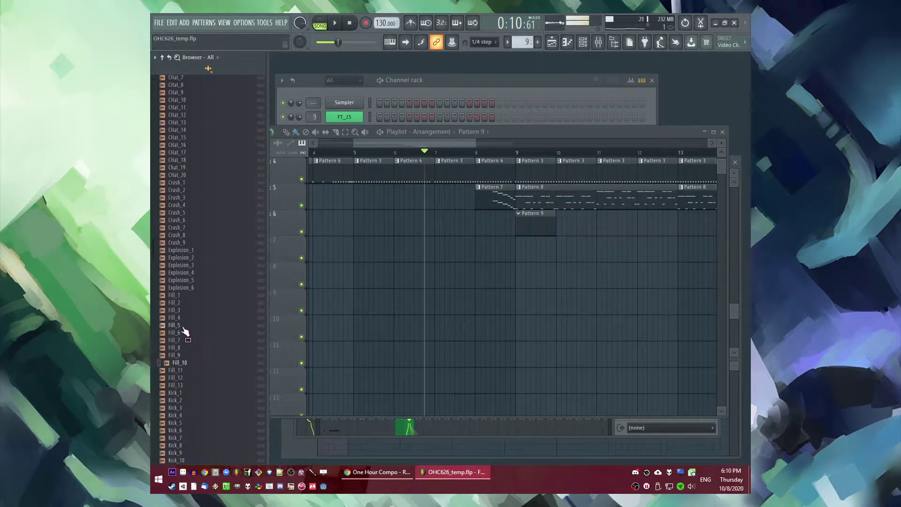
drag(228, 346, 524, 254)
key(space)
scroll(524, 256, up, 5)
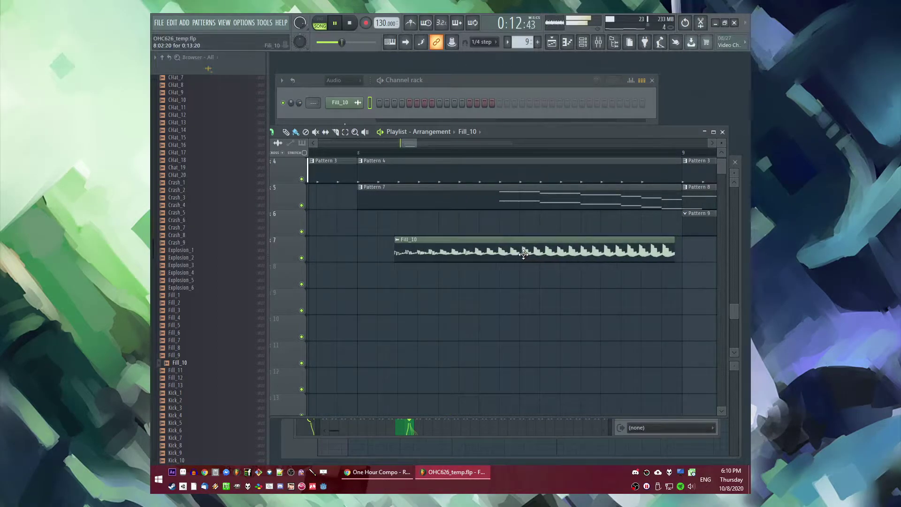
Step: Trim the Fill_10 clip's length to about 12 steps and move its start to 8:05:00 so it ends at bar 9
key(space)
drag(438, 253, 402, 253)
drag(676, 250, 603, 247)
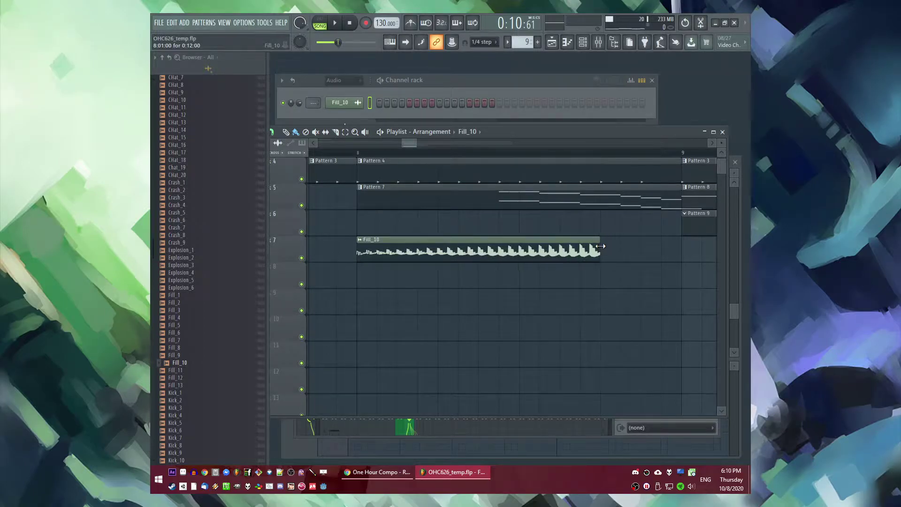
drag(361, 249, 441, 248)
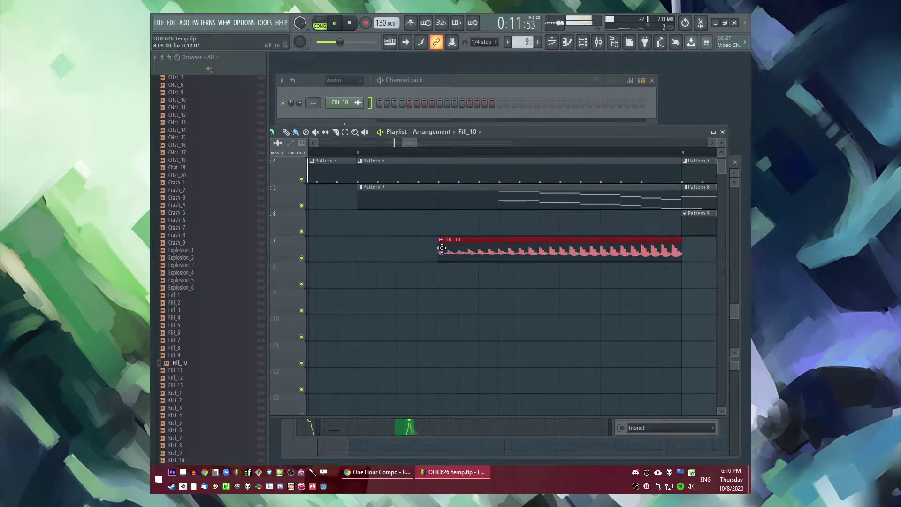
Step: Route Fill_10 to mixer track 11 and load Fruity Reeverb 2 in effect slot 4 with a room size of 71
scroll(546, 256, down, 3)
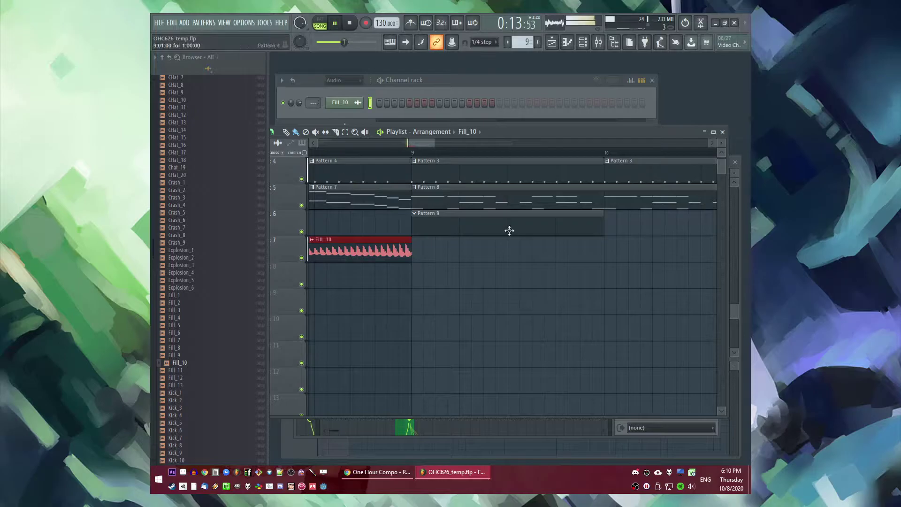
scroll(458, 213, down, 3)
scroll(488, 235, up, 2)
scroll(658, 314, up, 3)
scroll(498, 284, down, 1)
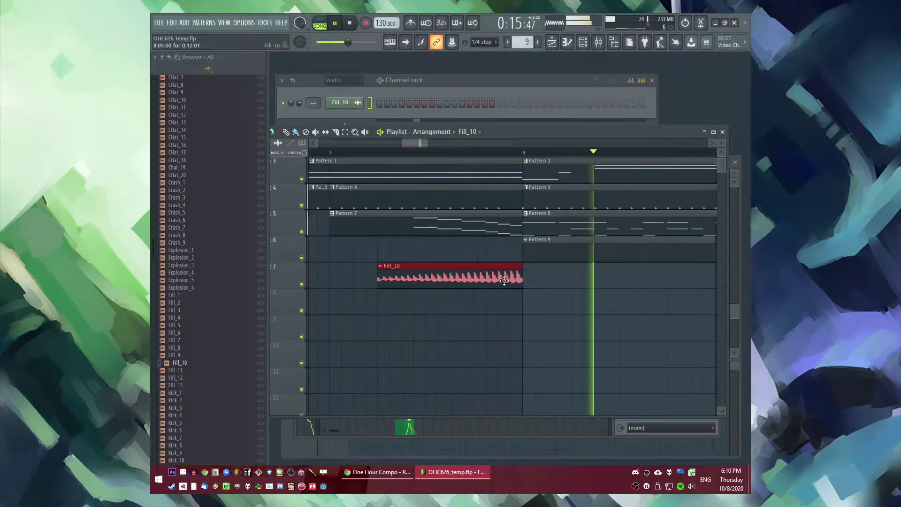
double_click(505, 281)
click(530, 126)
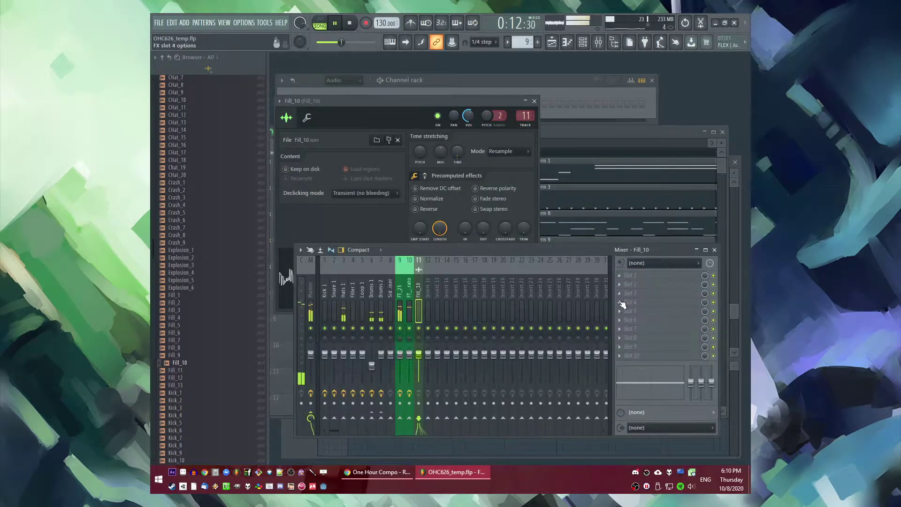
click(621, 303)
click(507, 362)
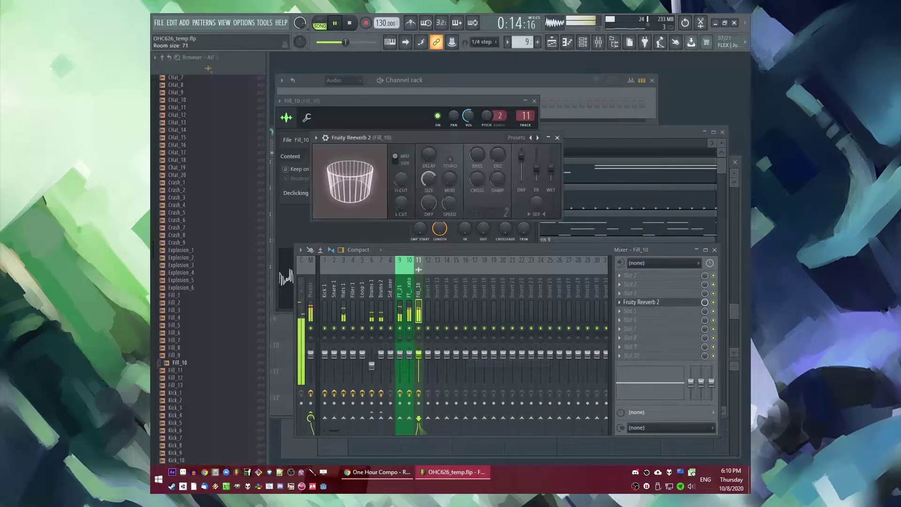
Step: Load Fruity delay bank in effect slot 2 of the Fill_10 mixer track and set its feedback mode to ping-pong
click(630, 284)
click(488, 211)
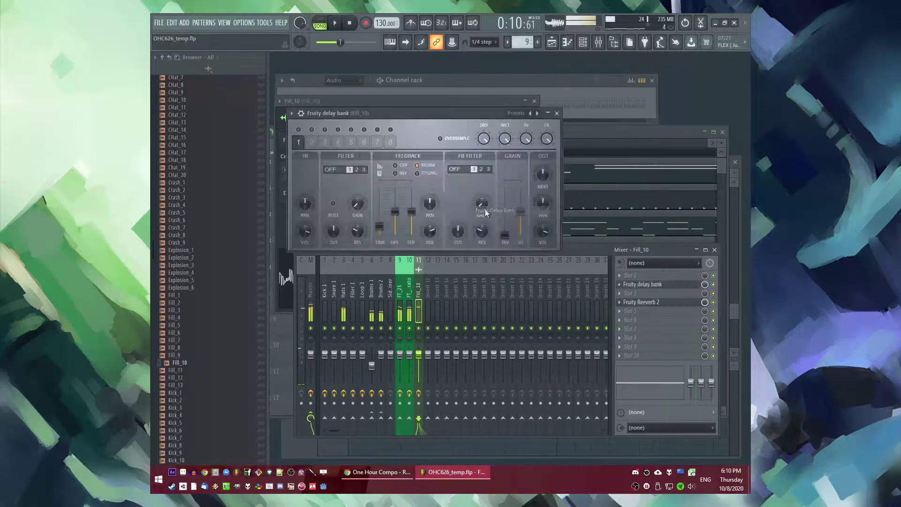
click(429, 174)
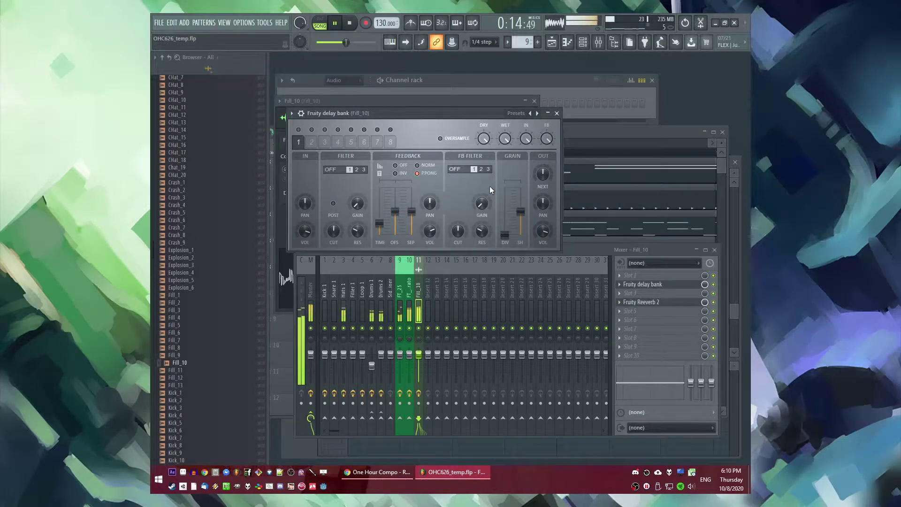
Step: Place the VEC1 BD ReverbFX 02 sample from the Overused Transition FX folder on track 8 at bar 9 and audition it
click(571, 222)
ctrl+click(563, 301)
scroll(551, 281, down, 5)
scroll(211, 220, down, 5)
click(162, 58)
scroll(195, 220, down, 8)
drag(221, 381, 540, 303)
click(499, 153)
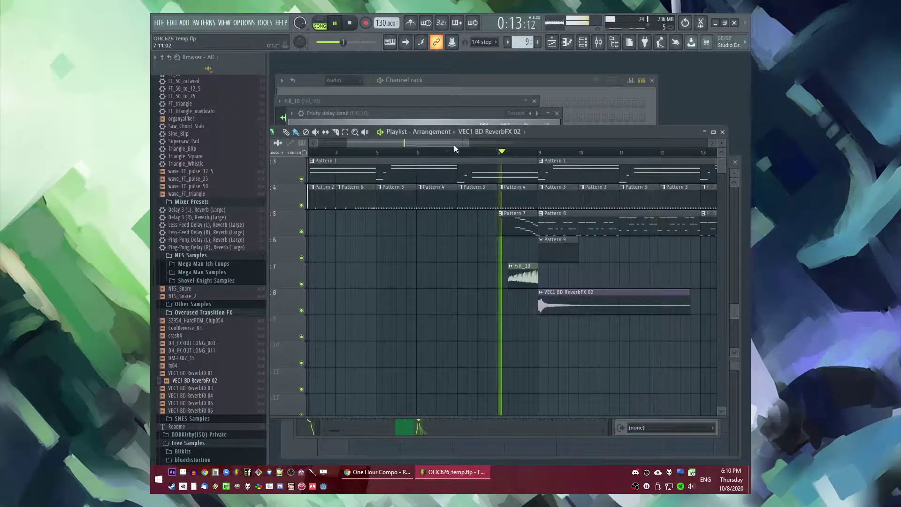
drag(456, 144, 472, 145)
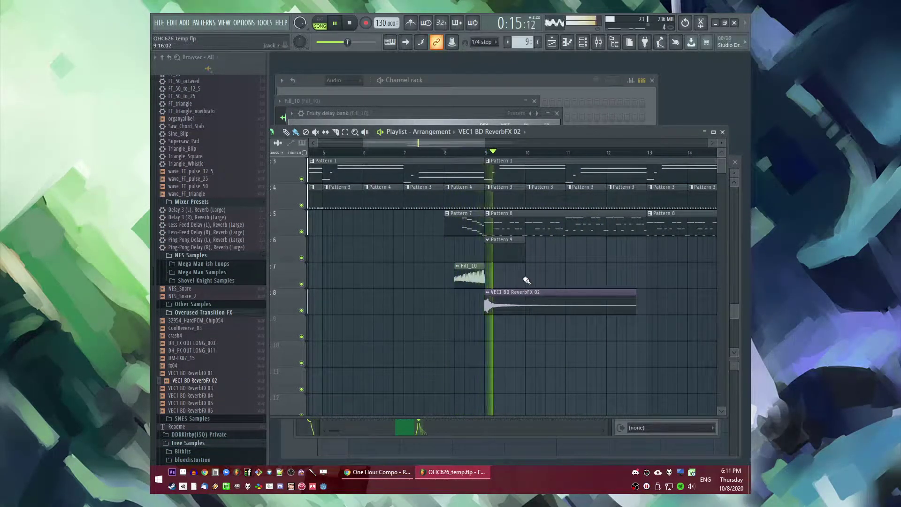
Step: Place the crash4 sample on track 9 so the reverse crash ends at bar 9, and play it back
key(space)
drag(192, 335, 493, 334)
key(space)
key(space)
scroll(506, 333, up, 5)
key(space)
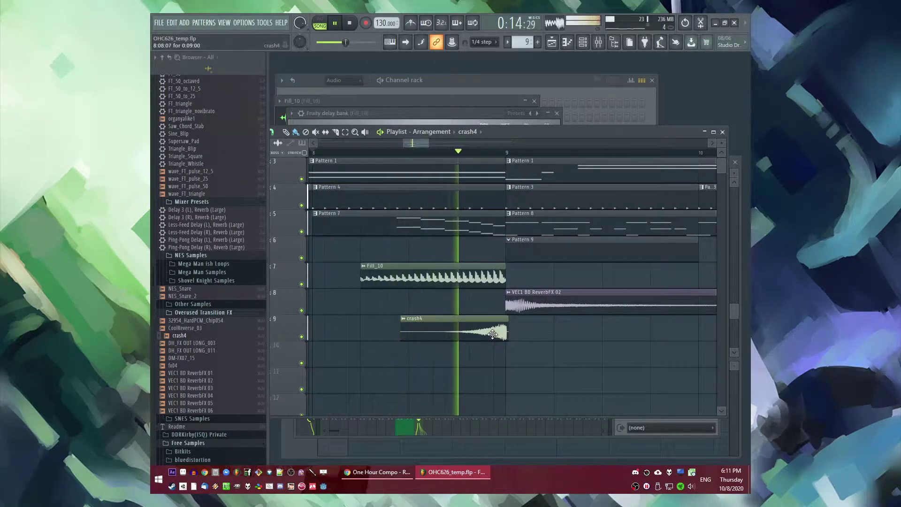
Step: Route crash4 to mixer track 12 and load Fruity Reeverb 2 in effect slot 4 with a room size of 71
double_click(492, 335)
key(ctrl+l)
click(620, 308)
click(498, 371)
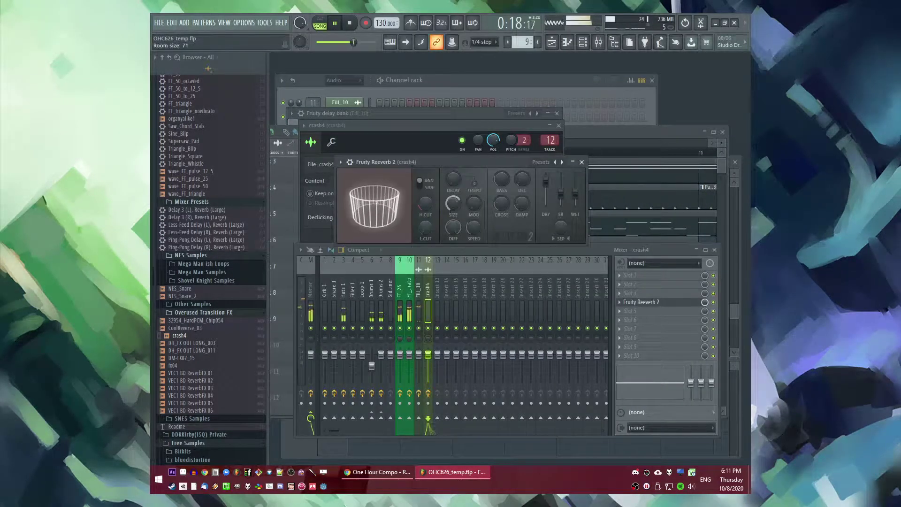
Step: Add a Slicex channel to the project with Pattern 9 selected
key(F5)
scroll(389, 331, down, 4)
key(F6)
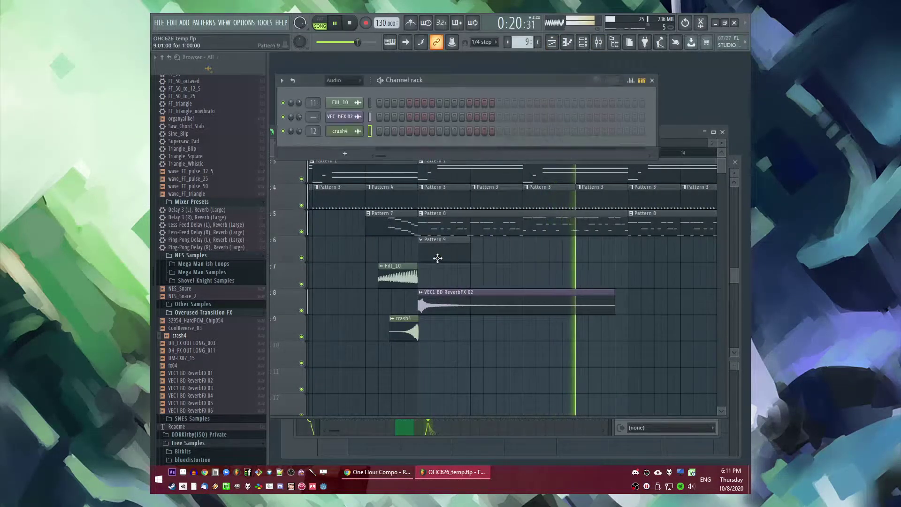
click(184, 23)
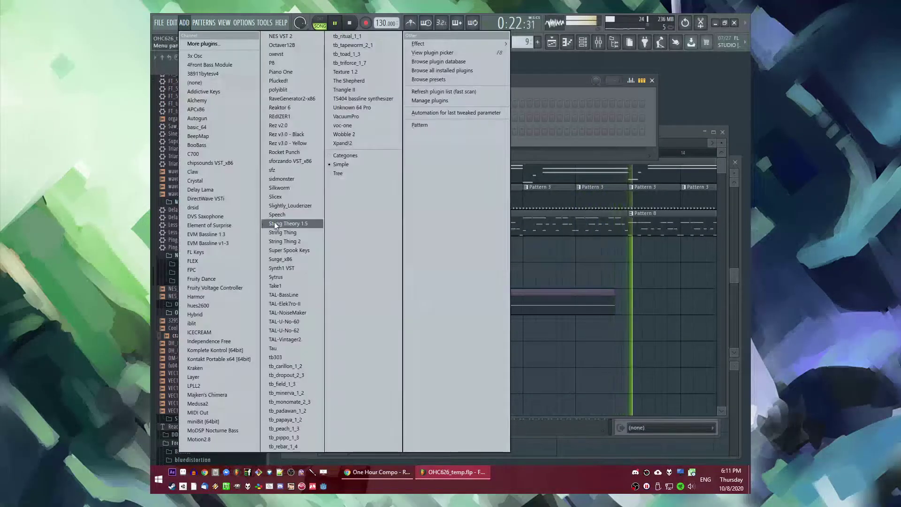
click(276, 196)
key(F5)
scroll(588, 318, up, 2)
scroll(429, 154, down, 3)
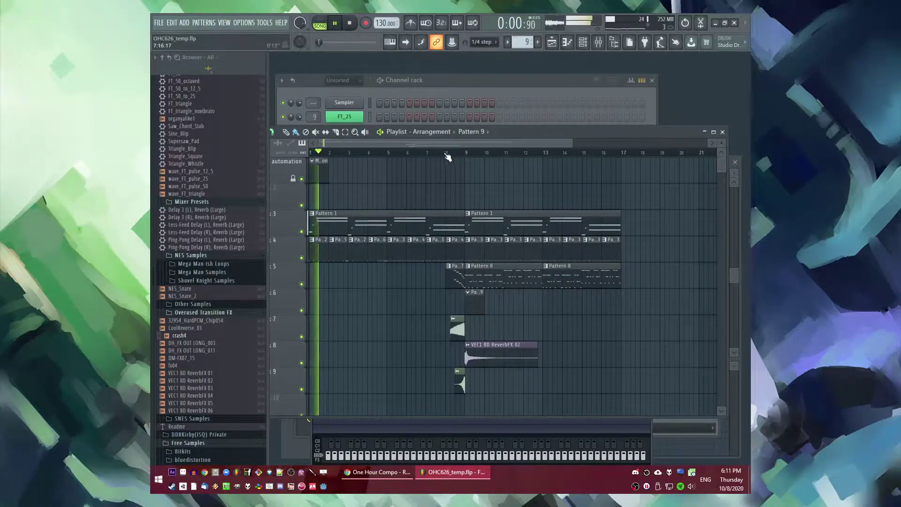
Step: Check the FT_25 mixer track and play back the transition from bars 7 and 8 into bar 9
key(F9)
click(401, 310)
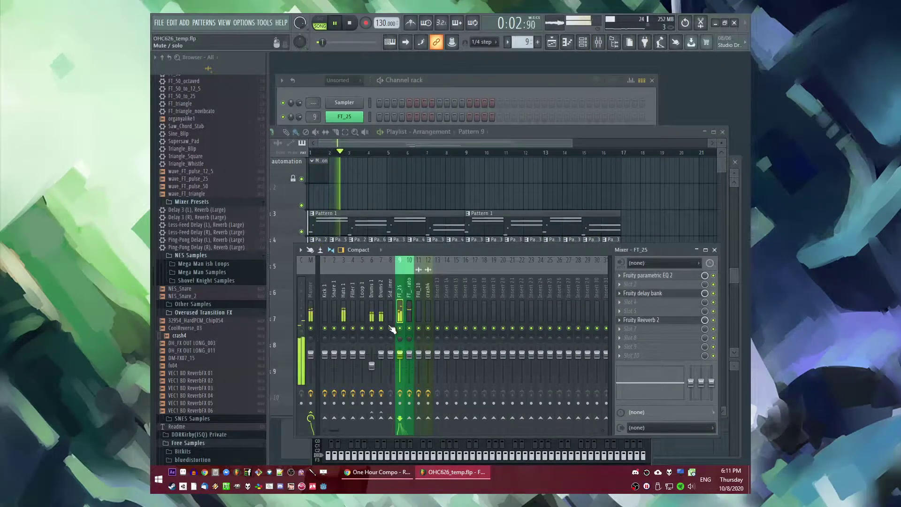
right_click(465, 182)
click(451, 153)
key(space)
key(XF86AudioLowerVolume)
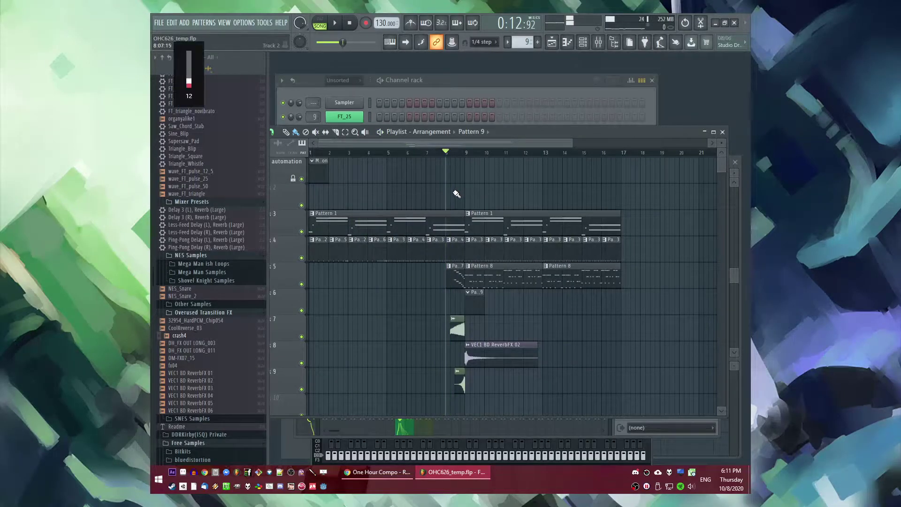
click(426, 153)
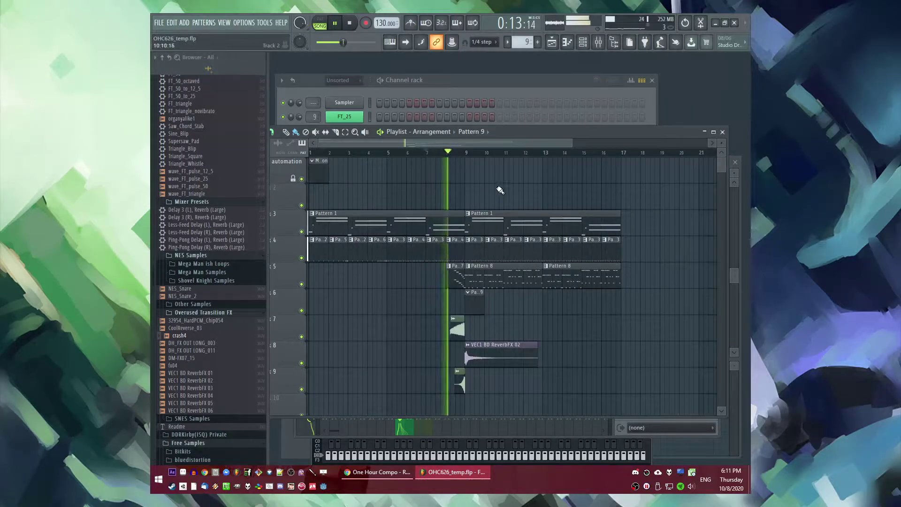
scroll(483, 204, down, 1)
scroll(483, 225, up, 2)
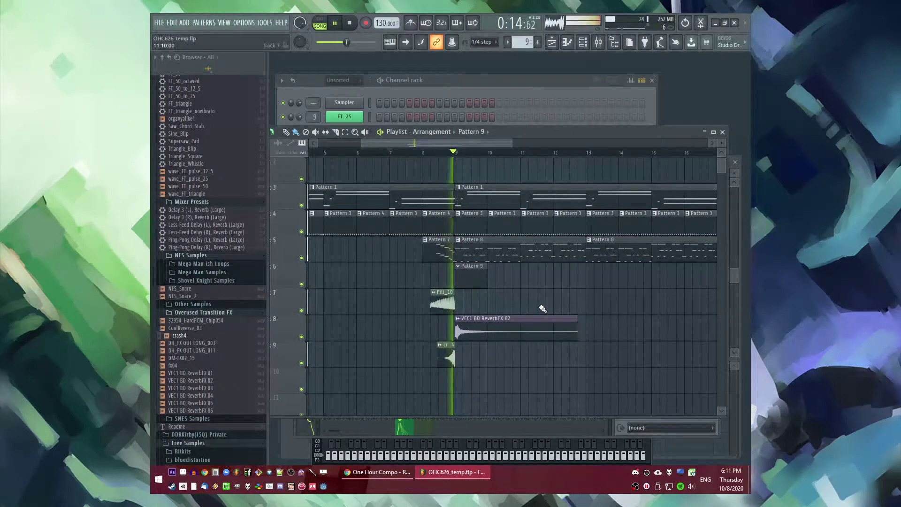
Step: Find Loop_24 in the Shovel Knight Samples folder and load it into the Slicex channel
key(space)
double_click(470, 280)
scroll(221, 346, up, 1)
scroll(221, 346, down, 15)
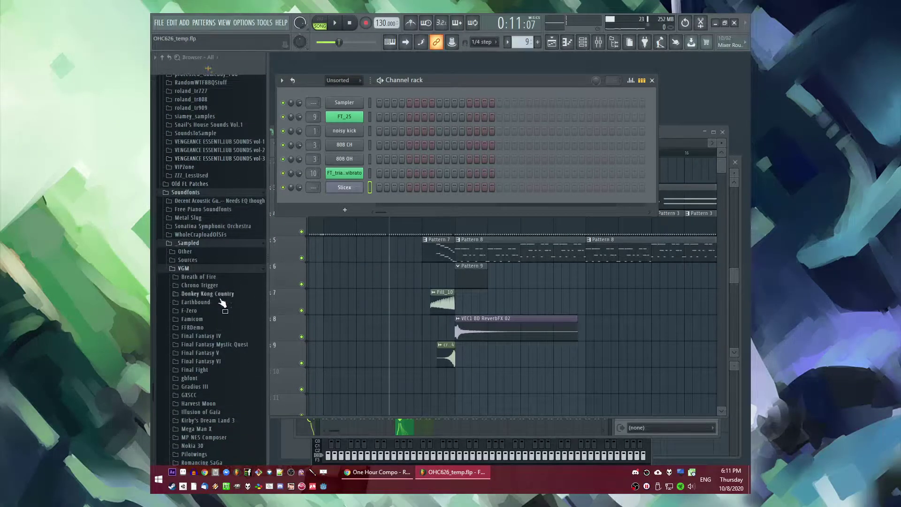
scroll(223, 300, up, 13)
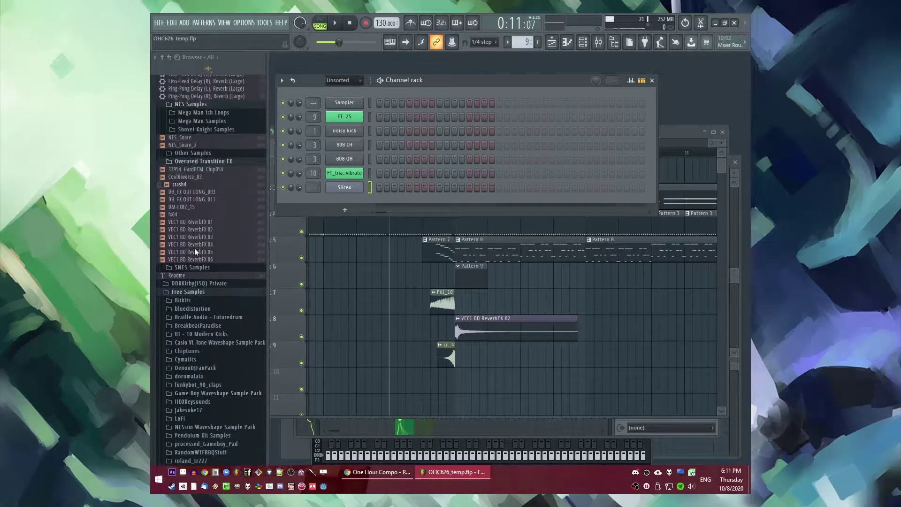
scroll(194, 248, up, 3)
click(202, 210)
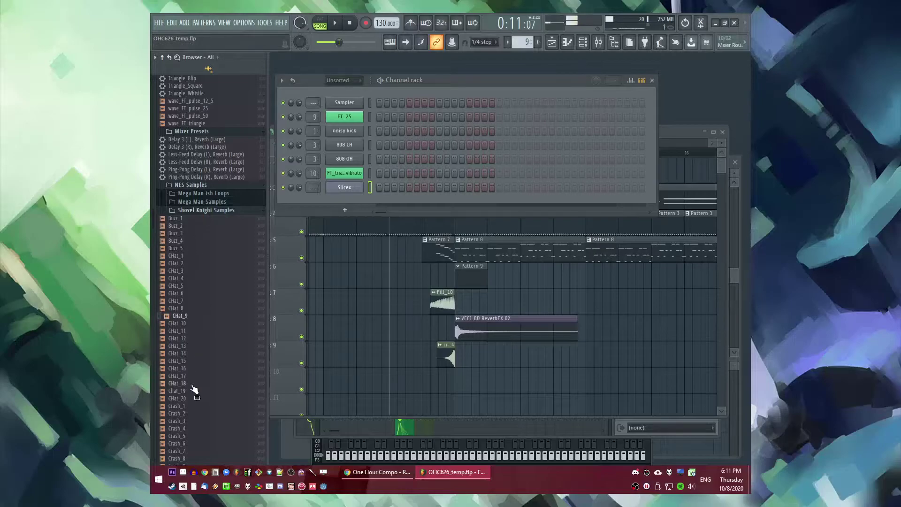
scroll(202, 357, down, 20)
click(196, 250)
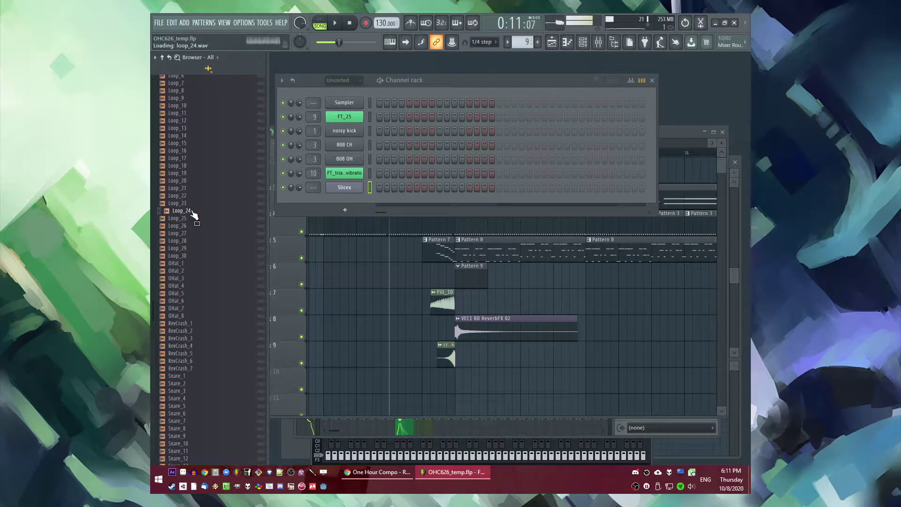
drag(346, 189, 346, 189)
Step: Audition the sliced loop from bar 9 and delete all of Loop_24's auto-dumped notes in Pattern 9
key(space)
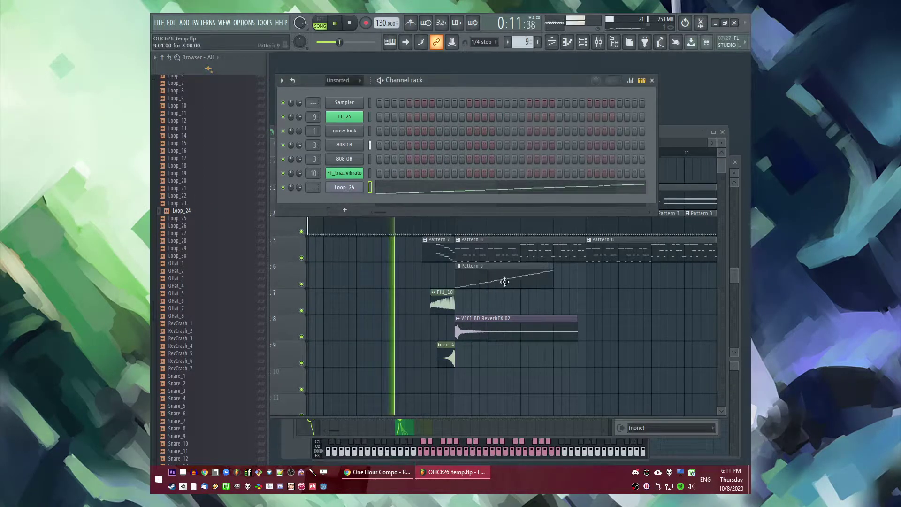
key(F5)
click(455, 153)
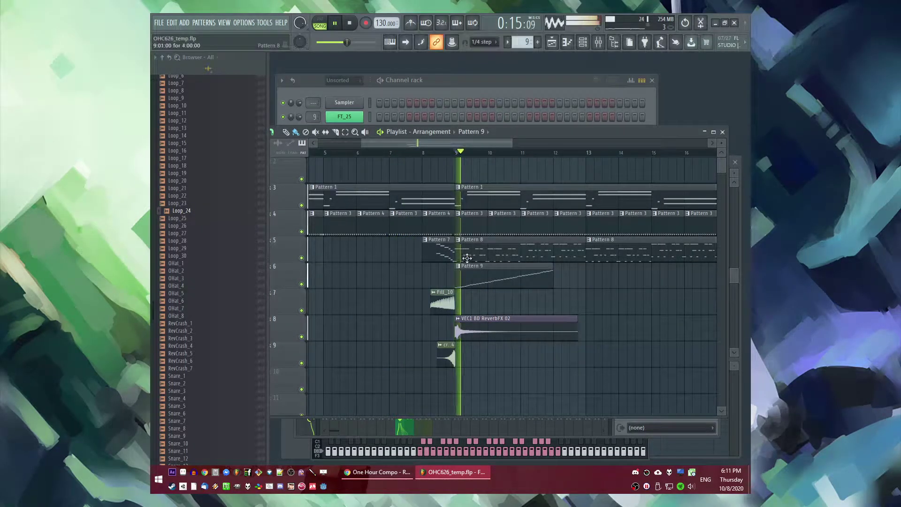
key(space)
double_click(469, 283)
key(ctrl+a)
key(Delete)
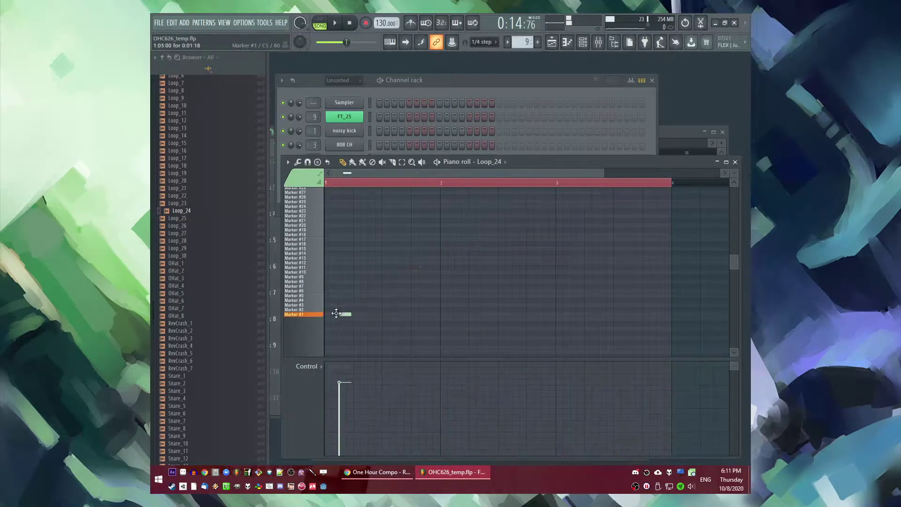
Step: Place Loop_24 slices in bar 1: Marker #1 on steps 1 and 4, Marker #6 on step 3, Marker #3 on steps 5 and 13
key(space)
click(413, 305)
click(330, 300)
key(space)
drag(337, 299, 341, 292)
scroll(348, 310, up, 2)
click(348, 310)
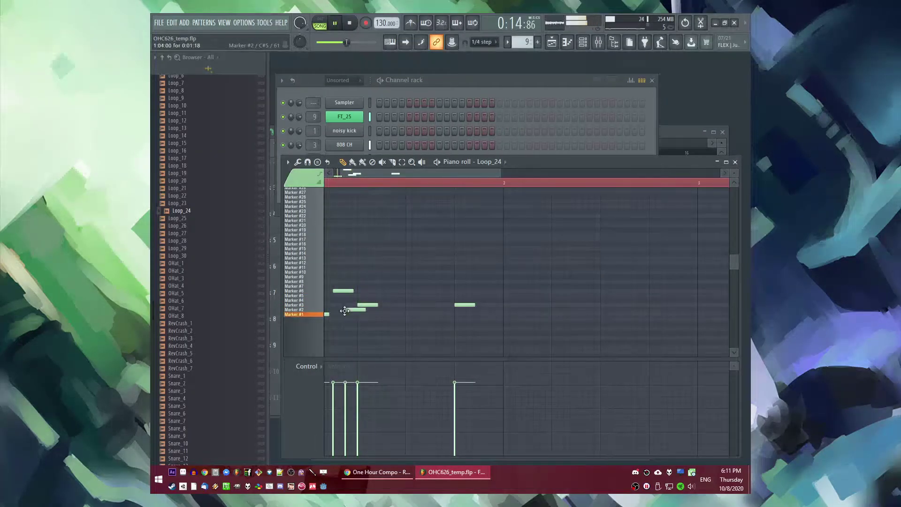
drag(361, 311, 361, 315)
Step: Add Marker #1 slice notes on steps 8 and 11 of the Loop_24 beat
click(387, 314)
right_click(398, 314)
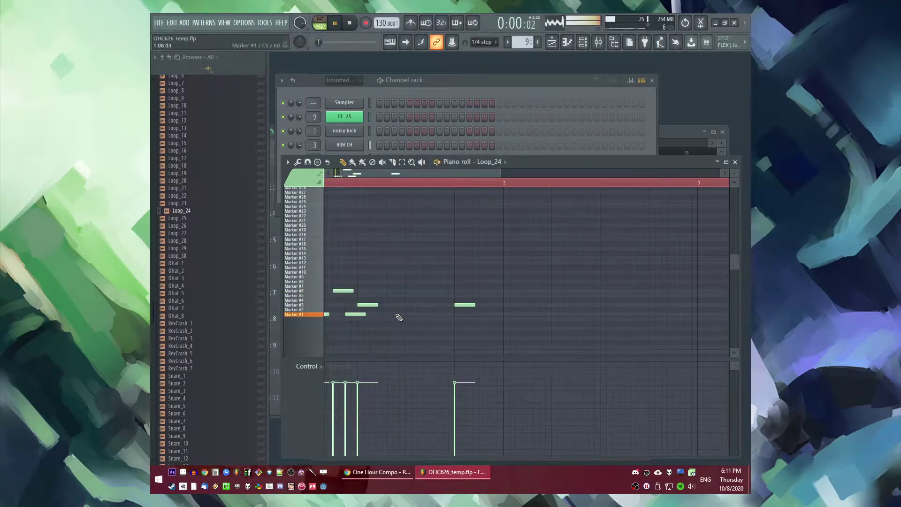
click(413, 314)
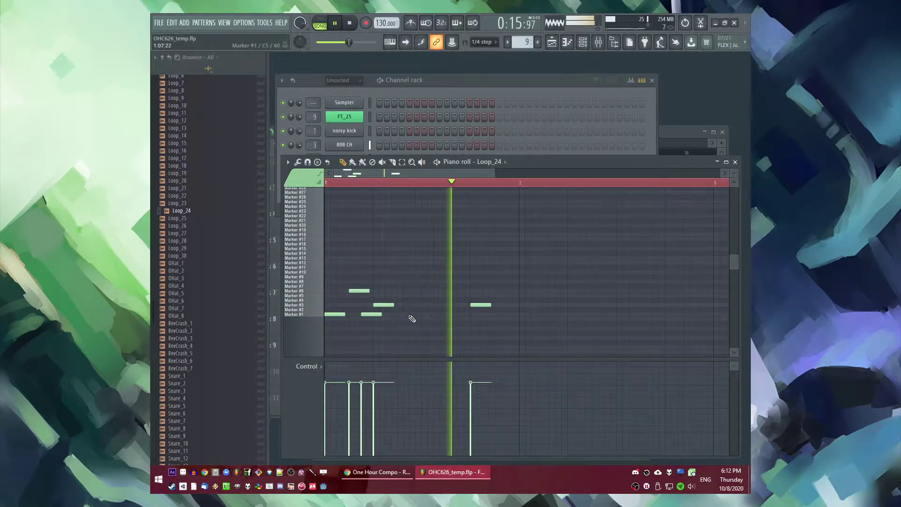
click(449, 314)
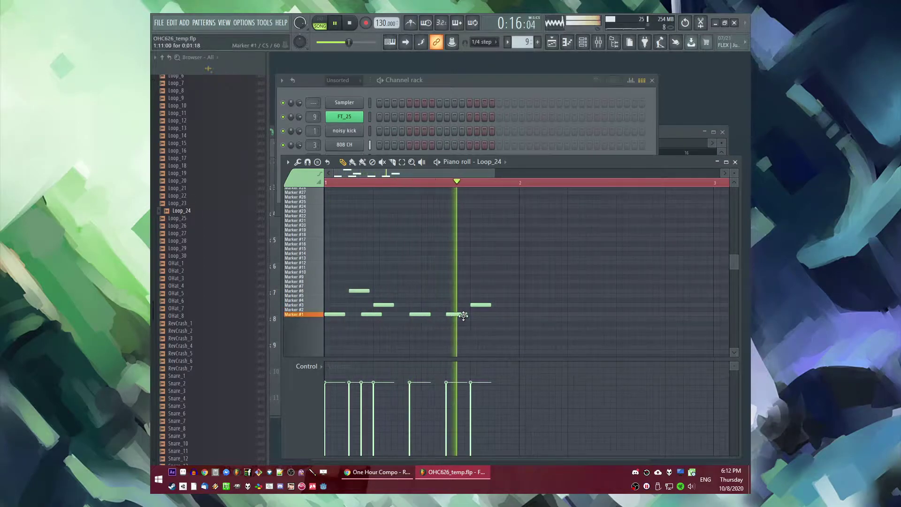
Step: Add a Marker #6 note on step 6 and a Marker #7 note on step 7, and play back the pattern
key(space)
click(404, 286)
key(space)
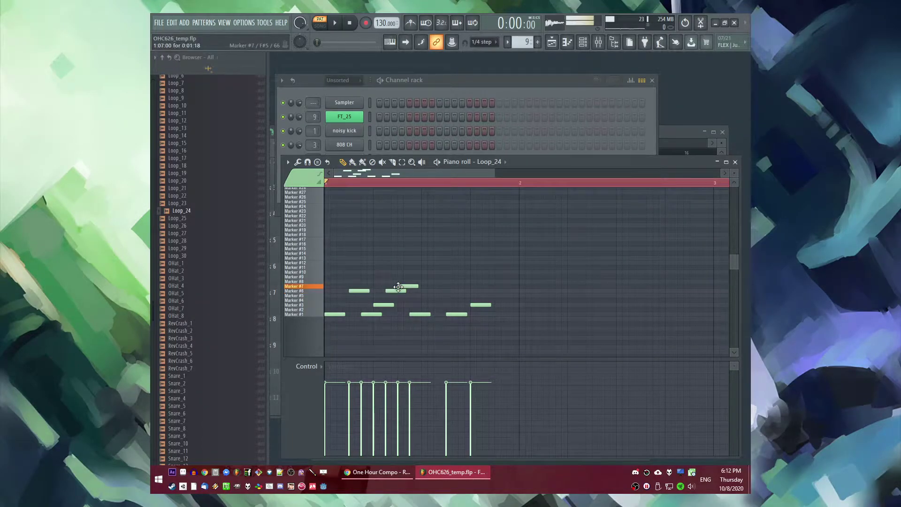
right_click(411, 271)
key(space)
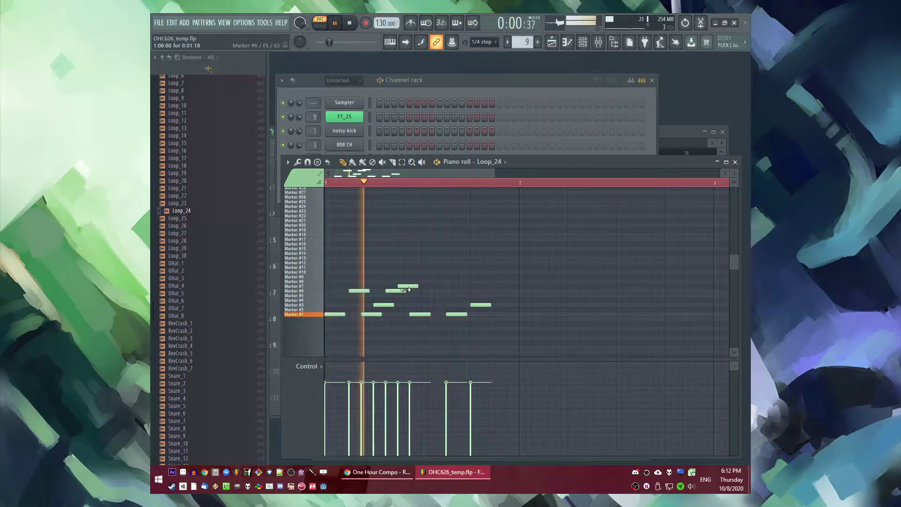
key(space)
key(space)
key(space)
Step: Examine the Loop_24 waveform around the Marker #6 and Marker #7 slices in Slicex
key(F6)
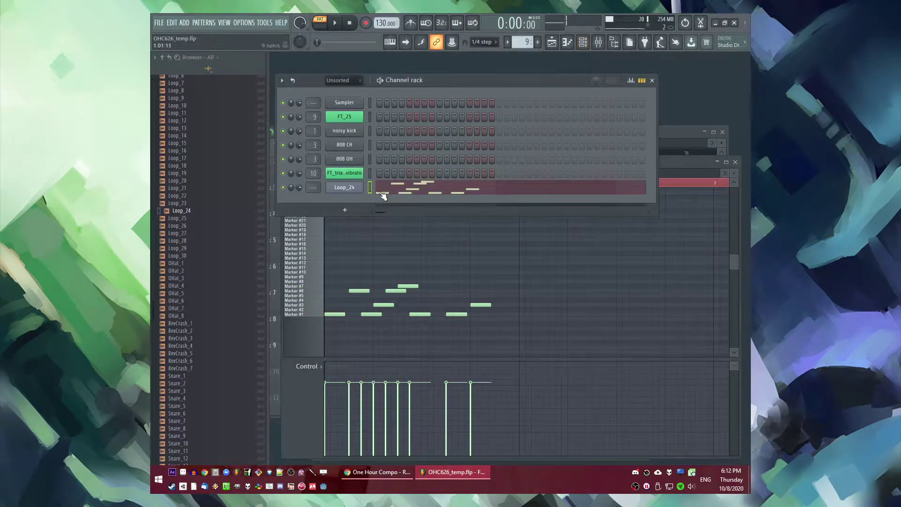
click(355, 190)
key(space)
scroll(365, 350, up, 8)
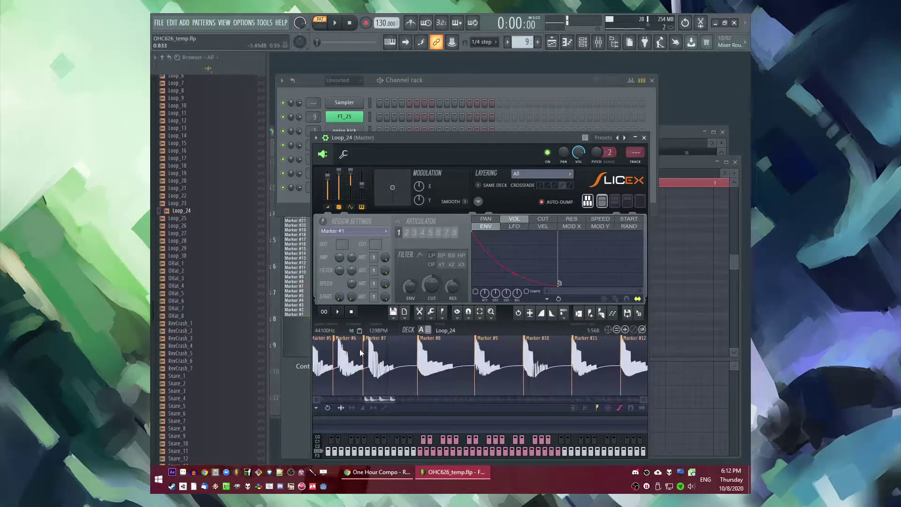
scroll(400, 341, down, 5)
scroll(399, 339, up, 5)
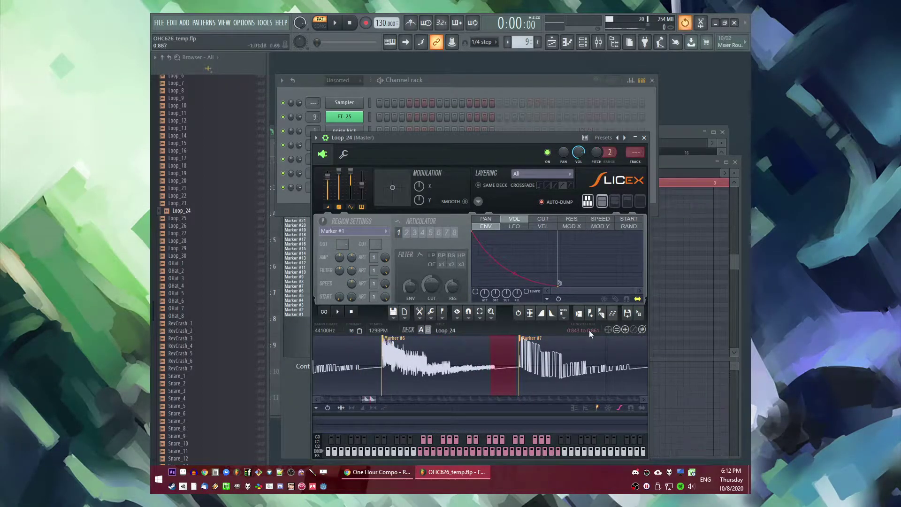
key(space)
Step: Add Marker #6 on step 9, Marker #9 on steps 10, 12 and 14, and Marker #12 on step 15
click(672, 298)
key(space)
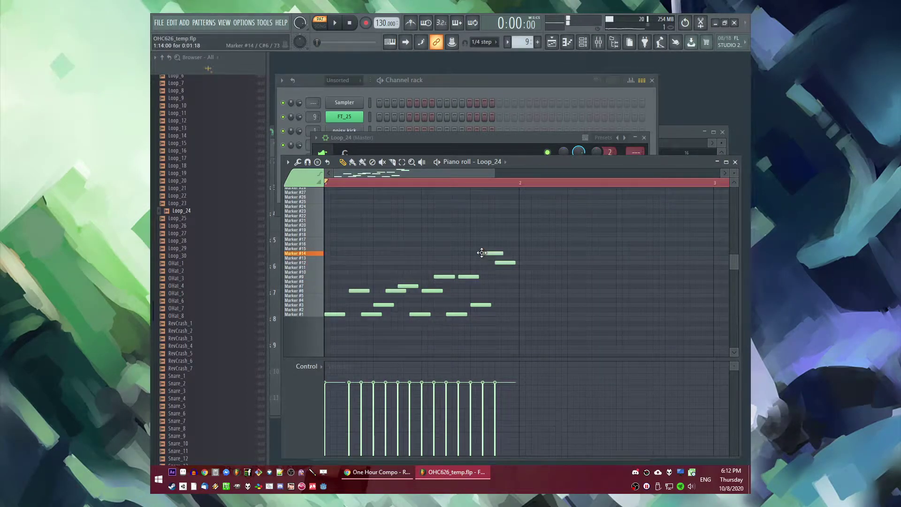
drag(482, 275, 484, 274)
Step: Add a one-step slice note on step 16, audition slices for it, and settle it on Marker #5
drag(509, 246, 503, 245)
key(space)
click(415, 138)
click(672, 162)
key(space)
key(space)
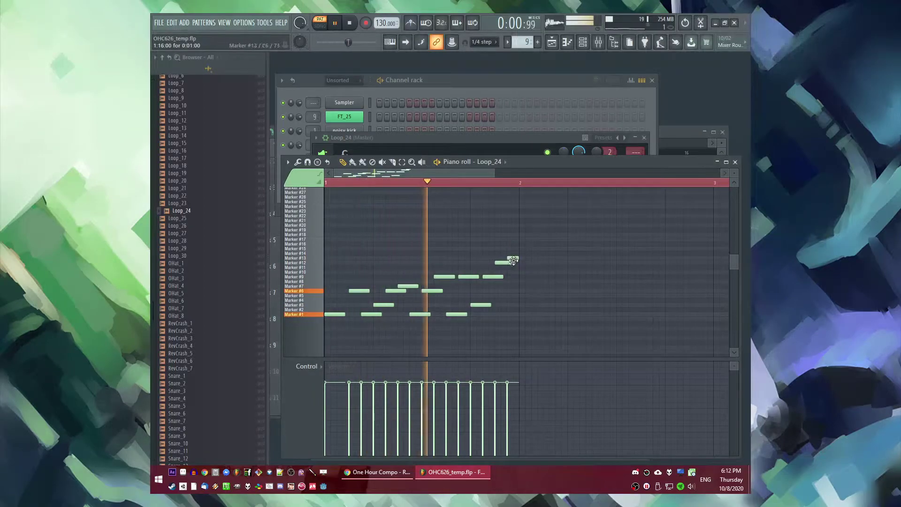
key(space)
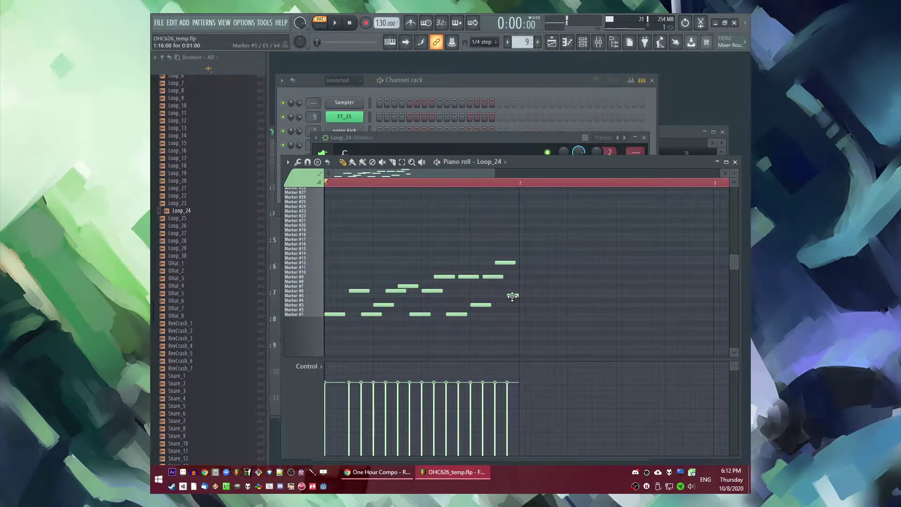
Step: Route Loop_24 to mixer track 5, Loop 1, and open that track's Fruity parametric EQ 2
double_click(636, 152)
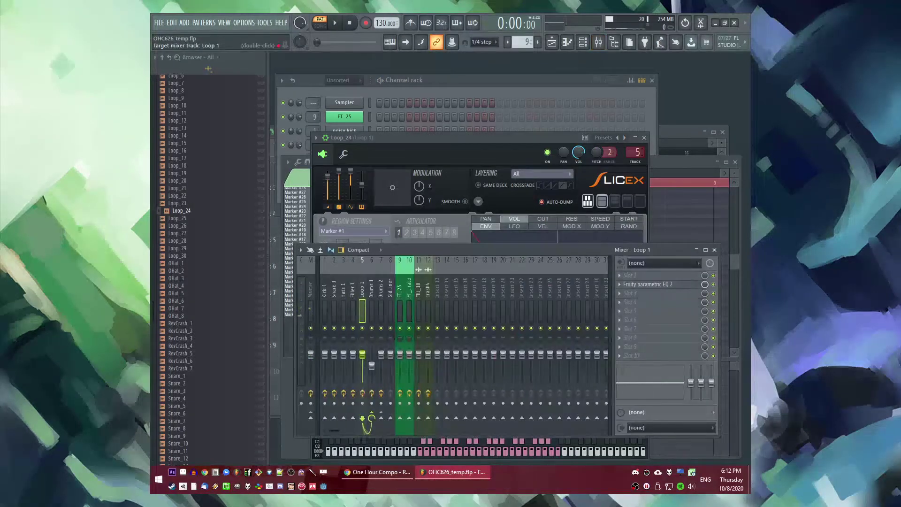
click(628, 284)
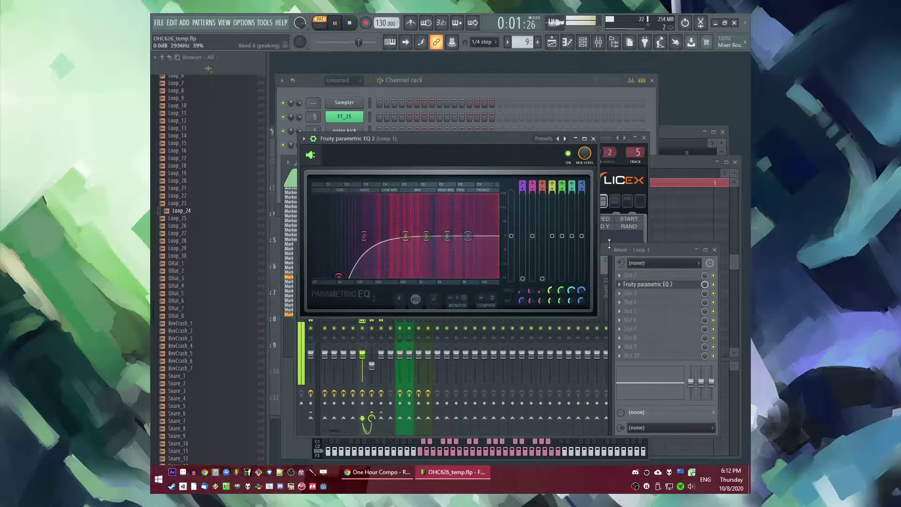
click(604, 251)
Step: Duplicate all of Loop_24's bar 1 notes into bar 2 of Pattern 9
key(F7)
key(space)
key(ctrl+a)
scroll(485, 173, down, 5)
key(ctrl+b)
key(ctrl+d)
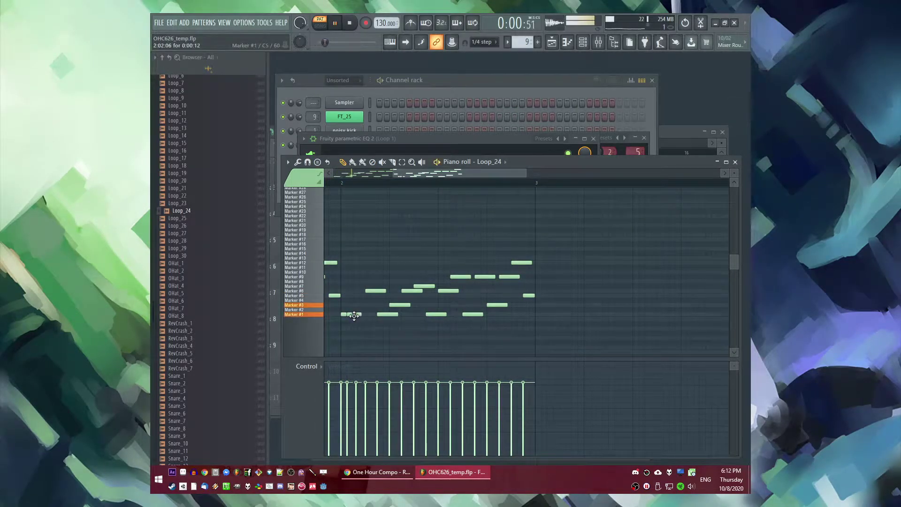
Step: Shape the Marker #1 roll opening bar 2 as two half-step hits plus a one-step hit on step 2, auditioning it
scroll(493, 306, up, 2)
key(space)
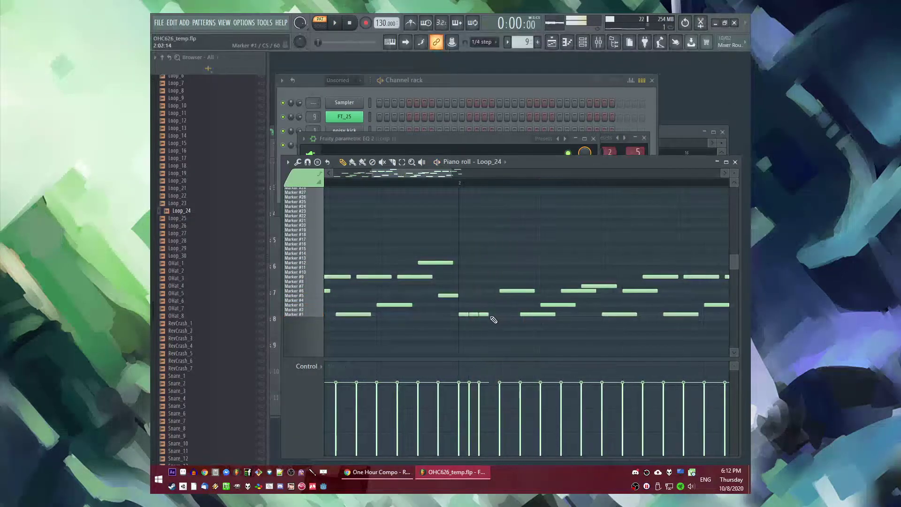
click(452, 181)
key(space)
key(space)
scroll(469, 307, down, 1)
key(space)
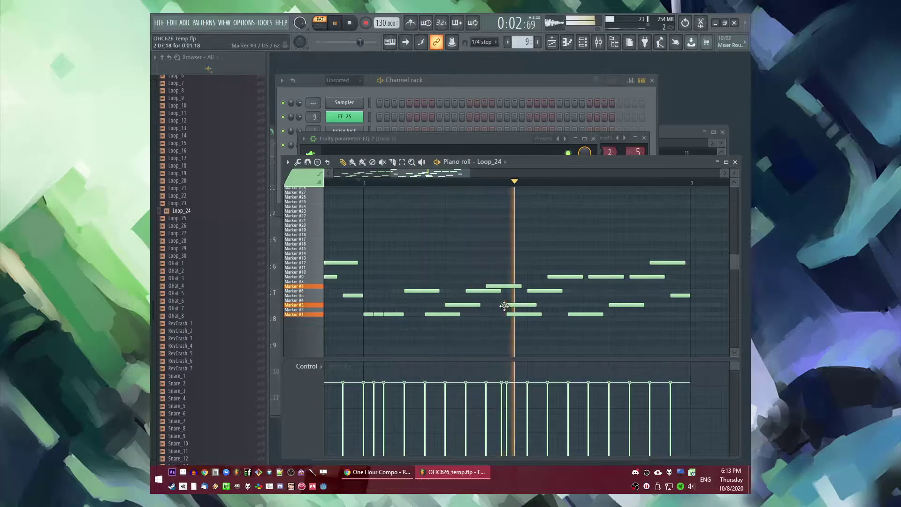
Step: Replace bar 2's Marker #7 note on step 7 with a short Marker #3 note
key(space)
key(space)
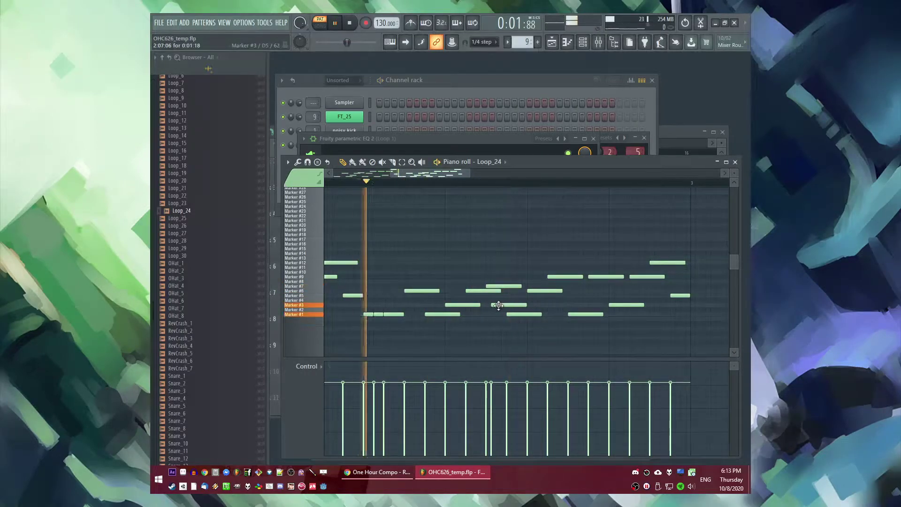
key(space)
scroll(505, 306, down, 1)
key(space)
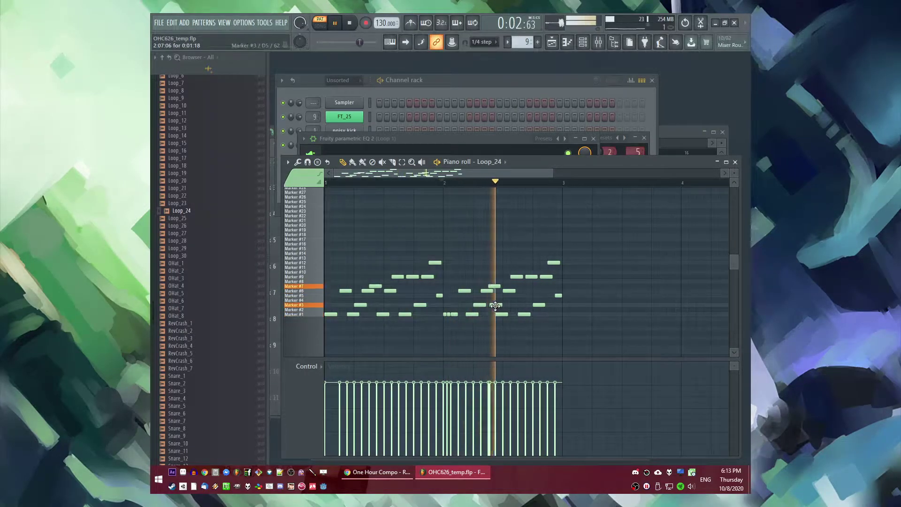
key(space)
scroll(498, 306, up, 2)
right_click(490, 305)
key(space)
right_click(490, 287)
key(space)
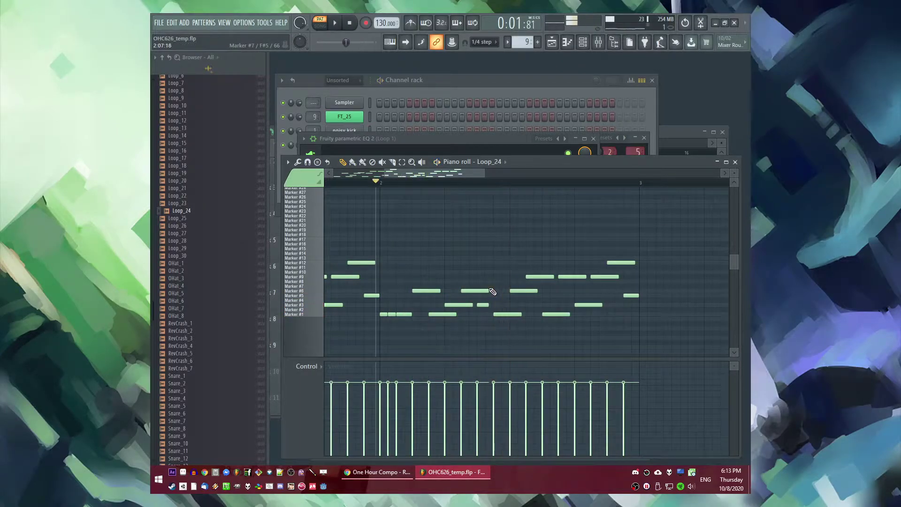
Step: Shorten Marker #6 on step 9 of bar 2, repeat it on steps 10 and 11, and remove Marker #9 from step 10
key(space)
click(519, 291)
click(528, 291)
right_click(535, 278)
key(space)
key(space)
right_click(520, 290)
click(541, 291)
key(space)
Step: Layer a one-step Marker #3 note on step 15 of bar 2 and audition the end of the bar
scroll(467, 299, right, 3)
click(360, 184)
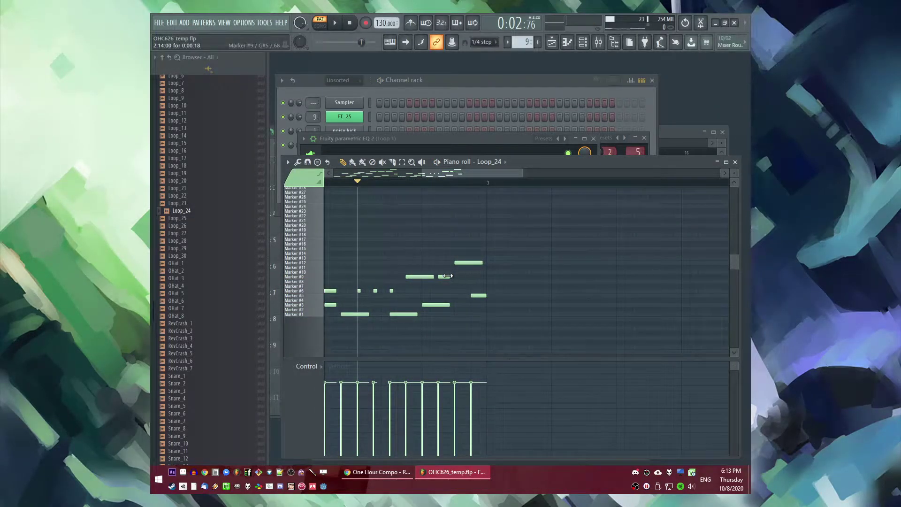
key(space)
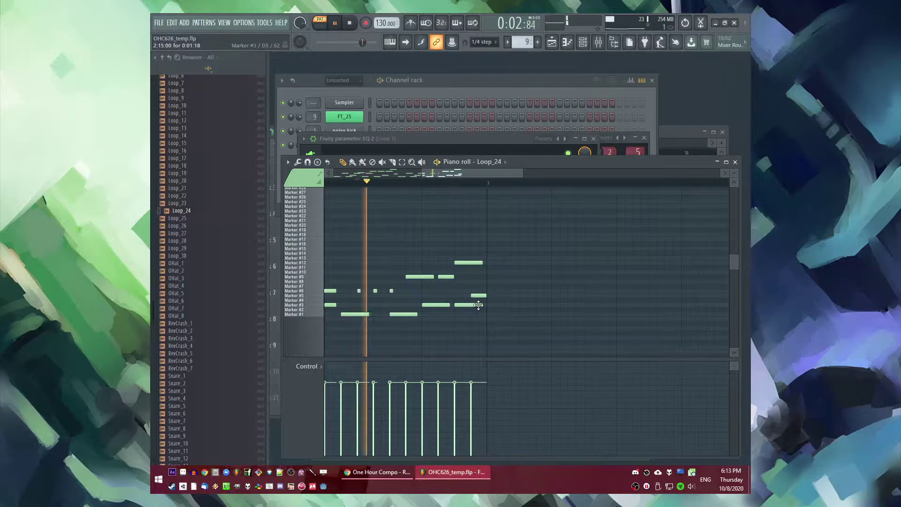
click(475, 296)
click(473, 305)
key(space)
key(space)
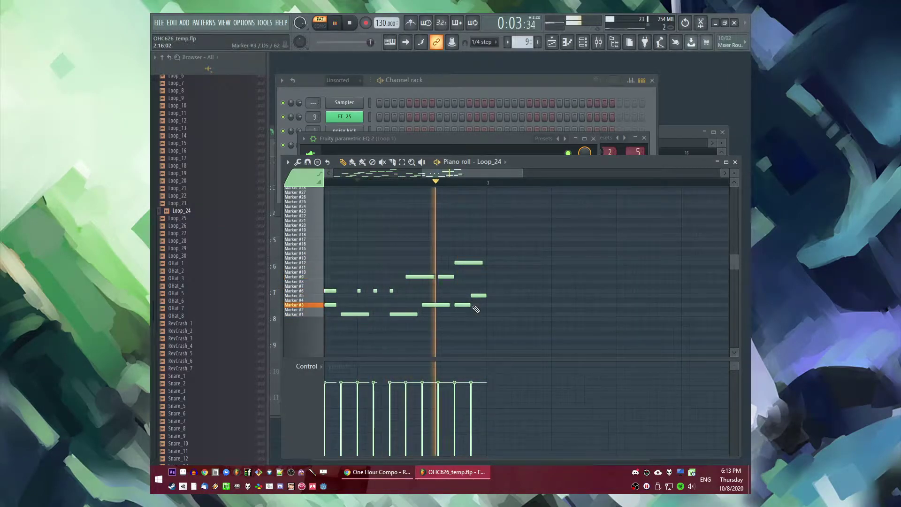
Step: Repeat the Pattern 9 clips on playlist track 6 out to bar 17, play the song from bar 9, and save the project
key(F5)
scroll(530, 280, down, 4)
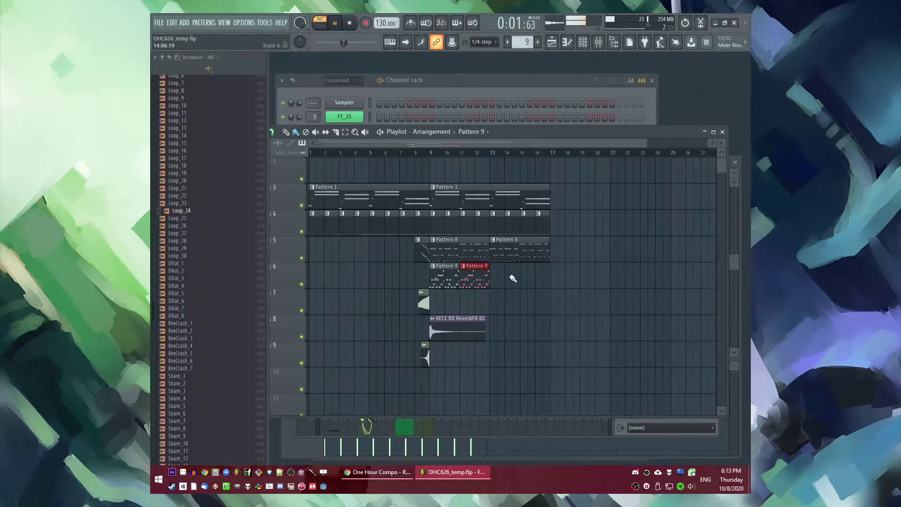
key(l)
click(422, 155)
scroll(439, 156, up, 4)
key(ctrl+d)
scroll(453, 173, up, 1)
key(ctrl+s)
Step: Create Pattern 10 and place its clip at bar 9 on playlist track 10
scroll(456, 180, down, 3)
key(plus)
click(425, 330)
Step: Find the Grv Kick 19 sample among the kicks in the browser and load it as a new channel
scroll(185, 230, up, 12)
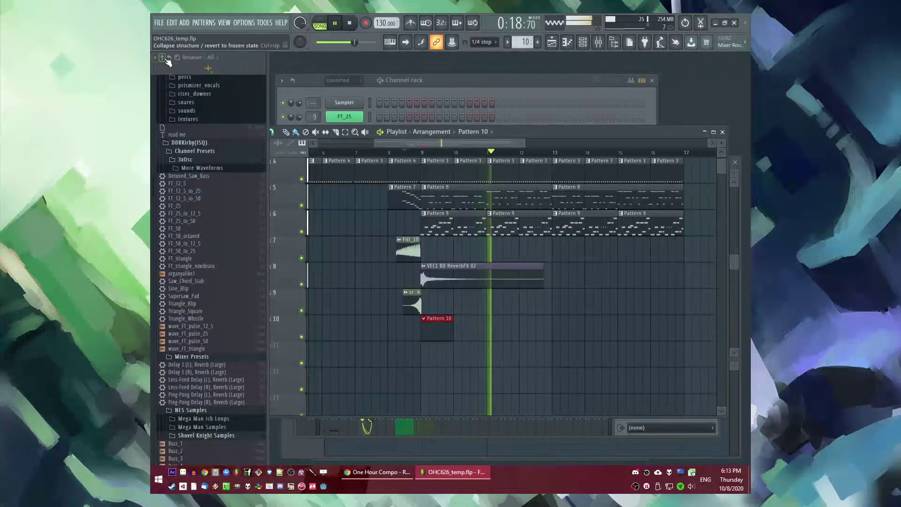
scroll(184, 155, up, 5)
scroll(207, 336, up, 15)
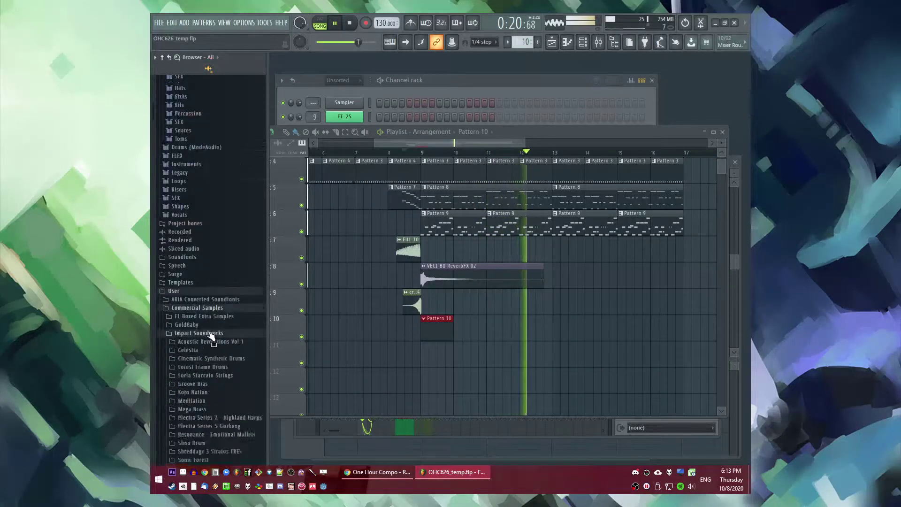
click(185, 183)
scroll(205, 264, down, 4)
key(space)
click(193, 223)
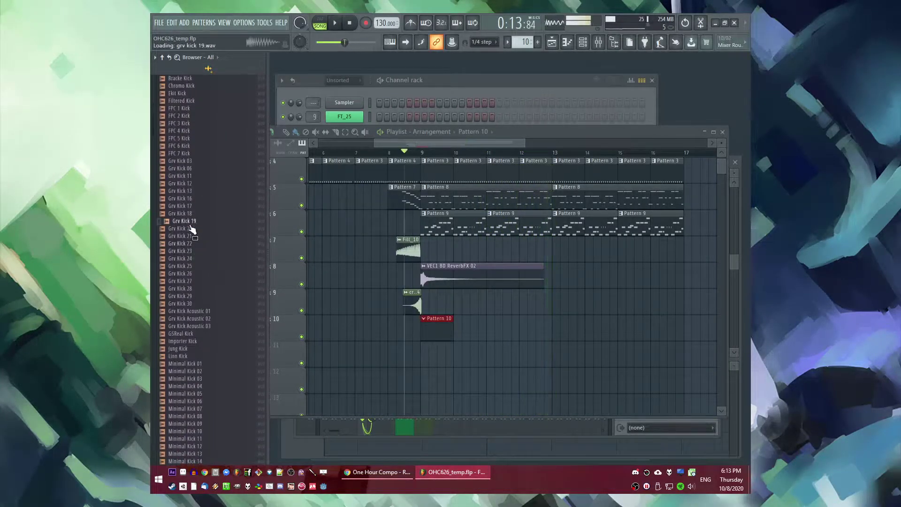
key(F6)
drag(339, 197, 523, 351)
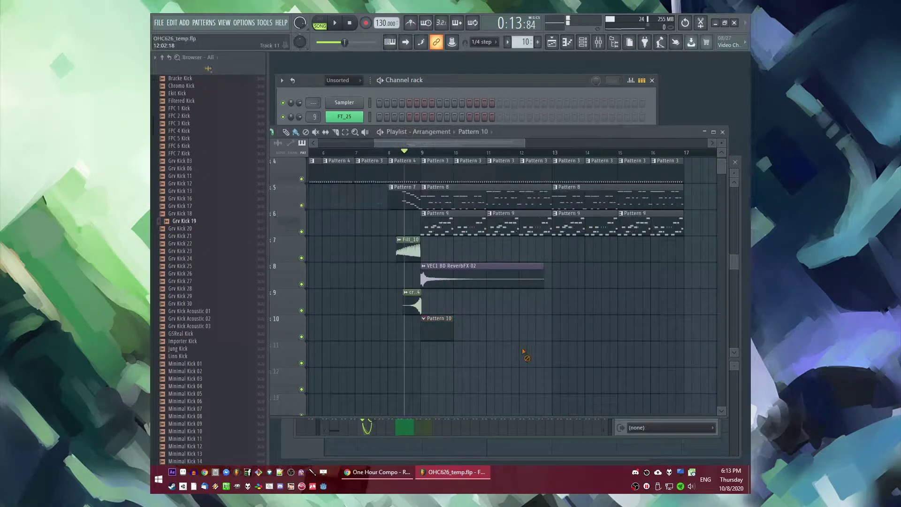
click(462, 92)
Step: Program Grv Kick 19 on steps 1, 7 and 11, and repeat Pattern 10 on track 10 through bar 16
click(380, 201)
click(424, 201)
click(454, 202)
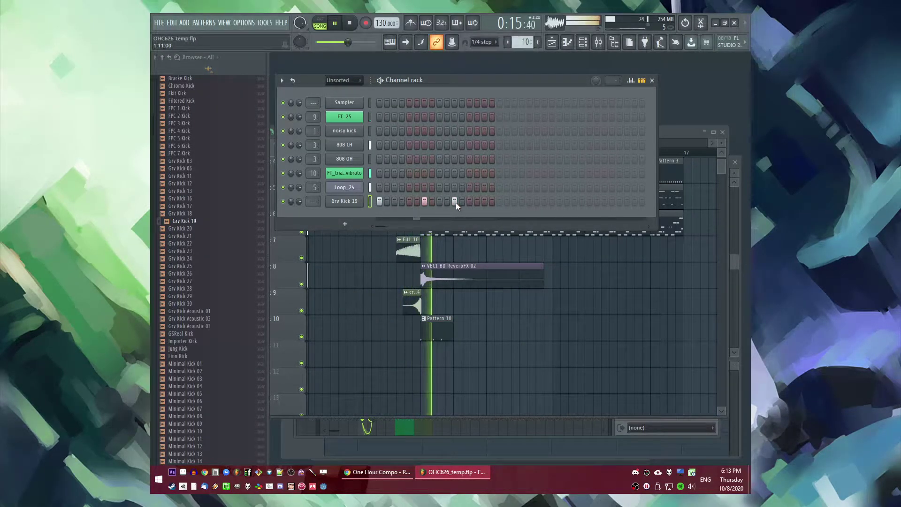
right_click(525, 369)
scroll(452, 279, up, 2)
scroll(447, 310, down, 2)
drag(462, 333, 658, 330)
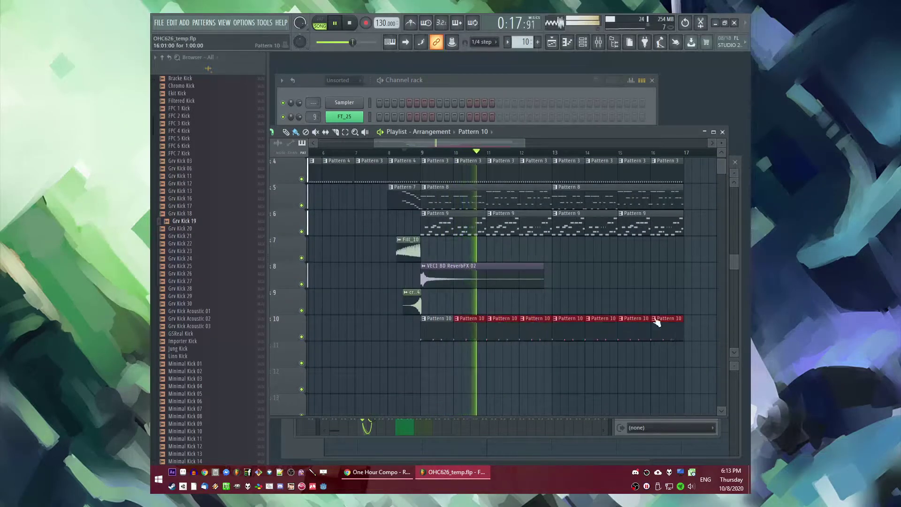
Step: Switch playback to the pattern and route the Grv Kick 19 channel to mixer track 1
key(l)
key(F6)
click(349, 202)
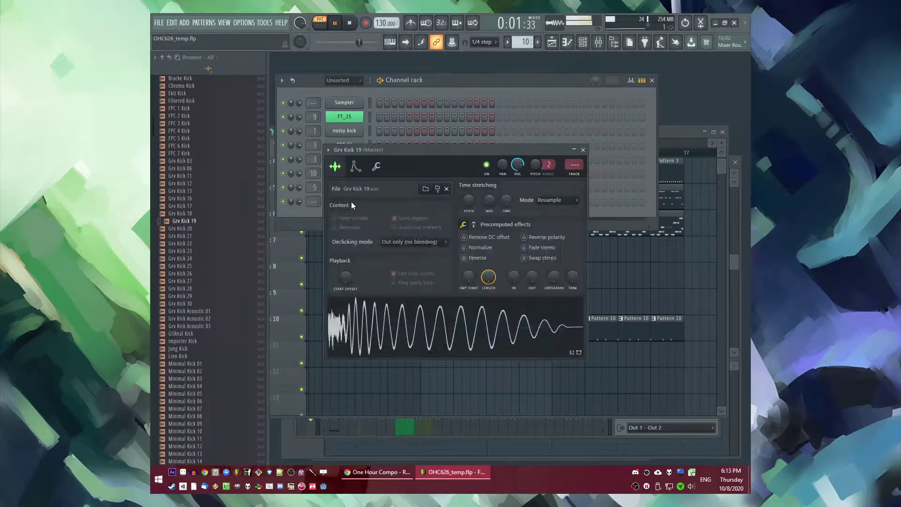
Step: Load TR909_01 from the roland_tr909 folder as a new channel, with hits on steps 1, 7 and 11
click(164, 58)
scroll(199, 284, down, 12)
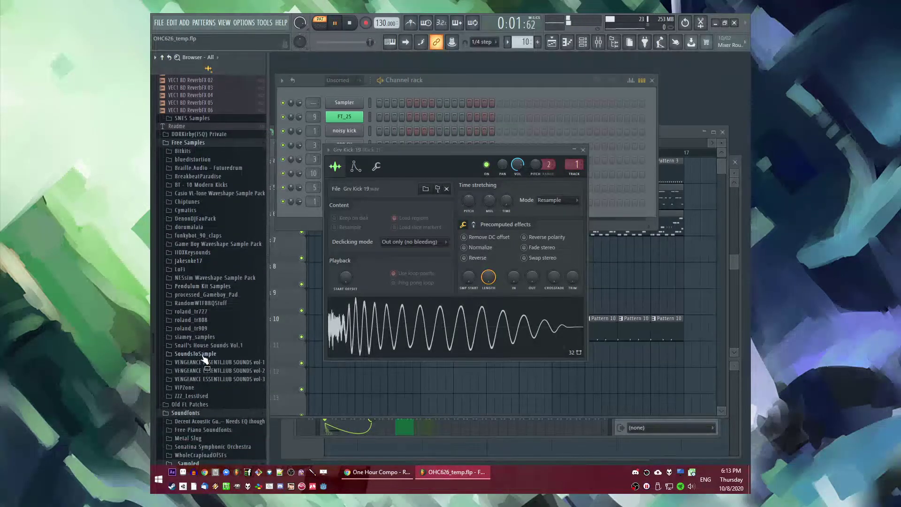
click(201, 331)
drag(200, 336, 311, 194)
drag(353, 93, 353, 98)
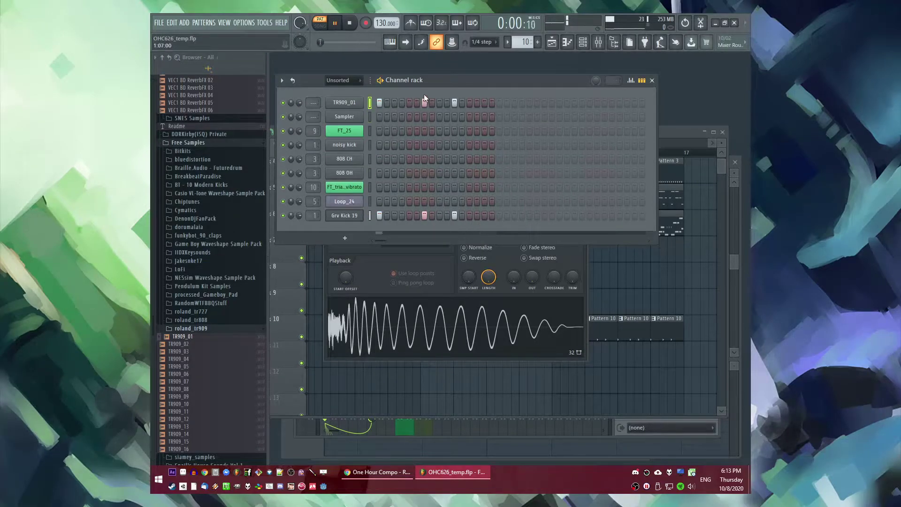
Step: Move the TR909_01 channel below Grv Kick 19 and route it to mixer track 8, Sidechainer
key(alt+Down)
key(alt+Down)
key(alt+Down)
key(alt+Down)
key(alt+Down)
key(alt+Down)
key(alt+Down)
key(alt+Down)
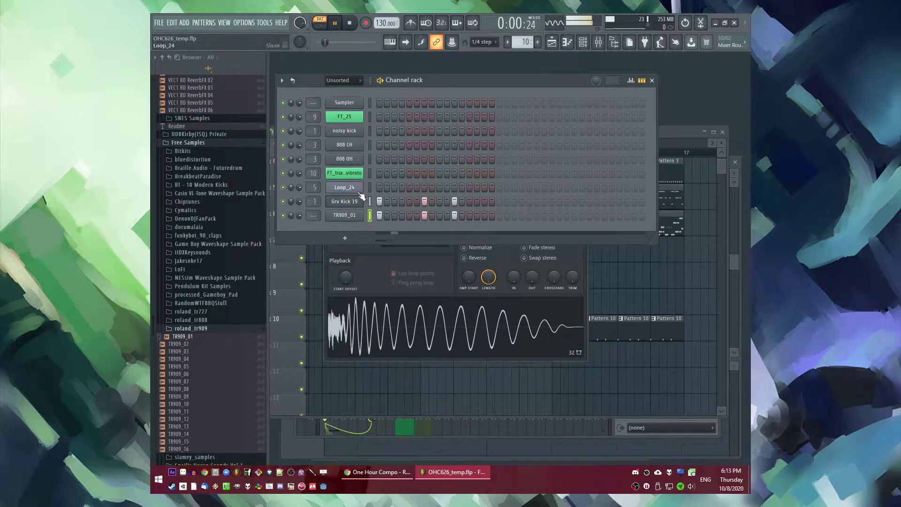
drag(315, 215, 315, 201)
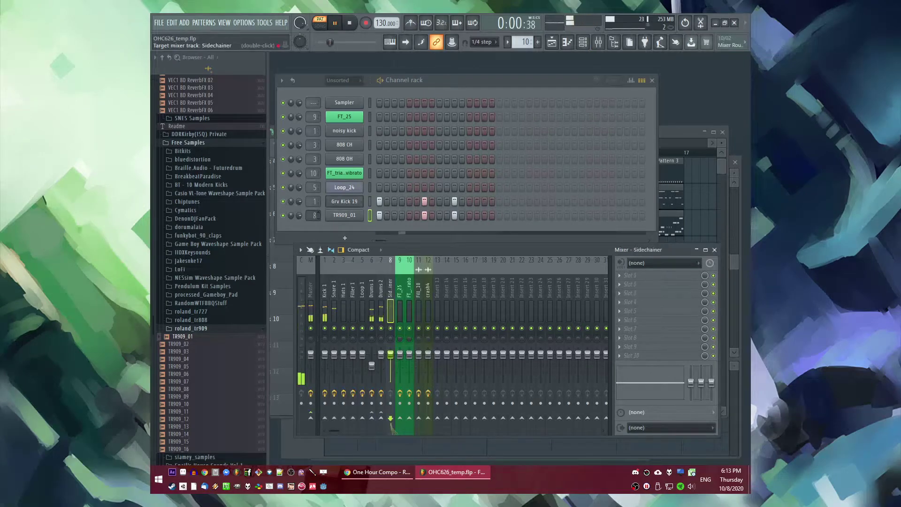
Step: Sidechain the Sidechainer track to FT_triangle_novibrato and select that destination track
click(407, 313)
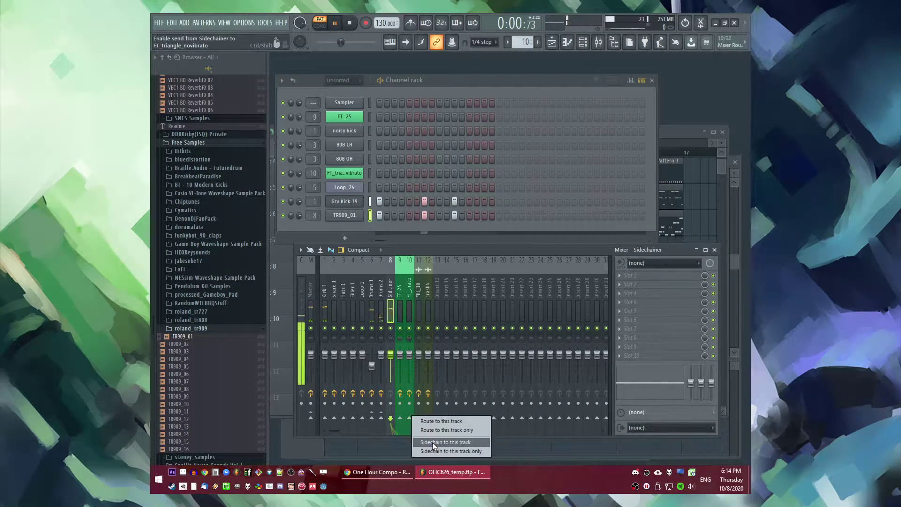
click(401, 307)
click(408, 306)
Step: Add Fruity Parametric EQ 2 in slot 1 of FT_triangle_novibrato and pull its first and last bands fully down
click(631, 277)
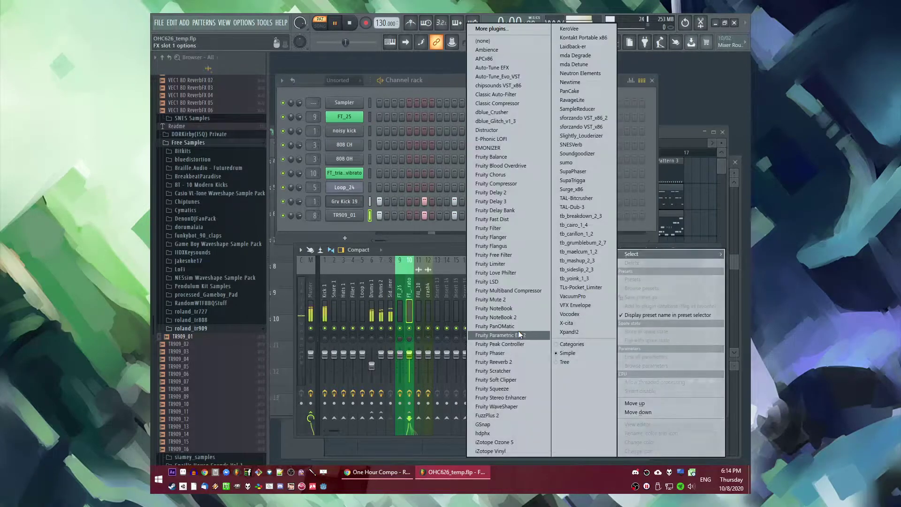
click(519, 335)
drag(517, 250, 548, 291)
drag(392, 250, 361, 291)
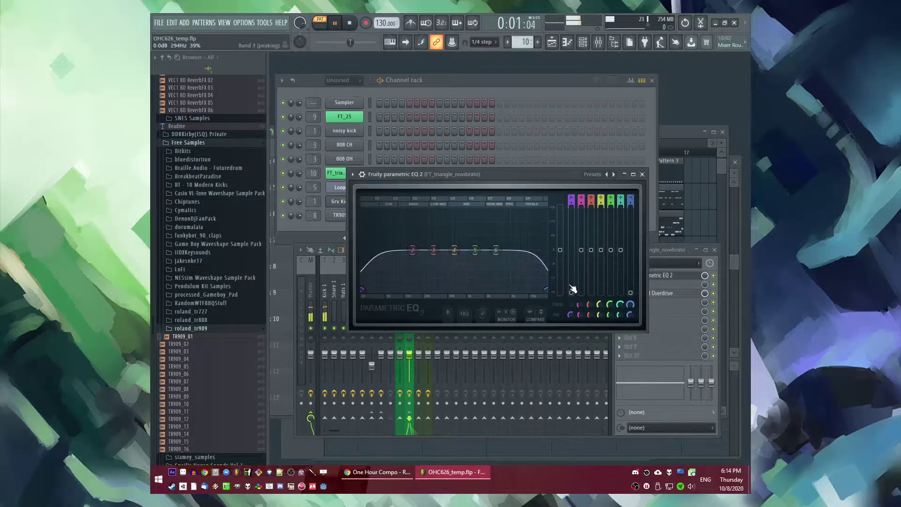
Step: Add Fruity Limiter in slot 6 of FT_triangle_novibrato, in compressor mode with sidechain input 1
click(674, 249)
click(631, 284)
click(505, 261)
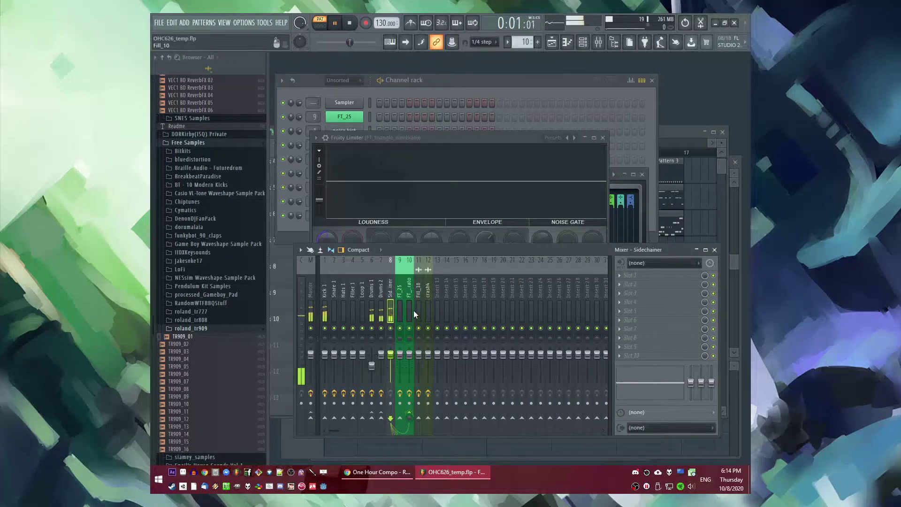
click(427, 152)
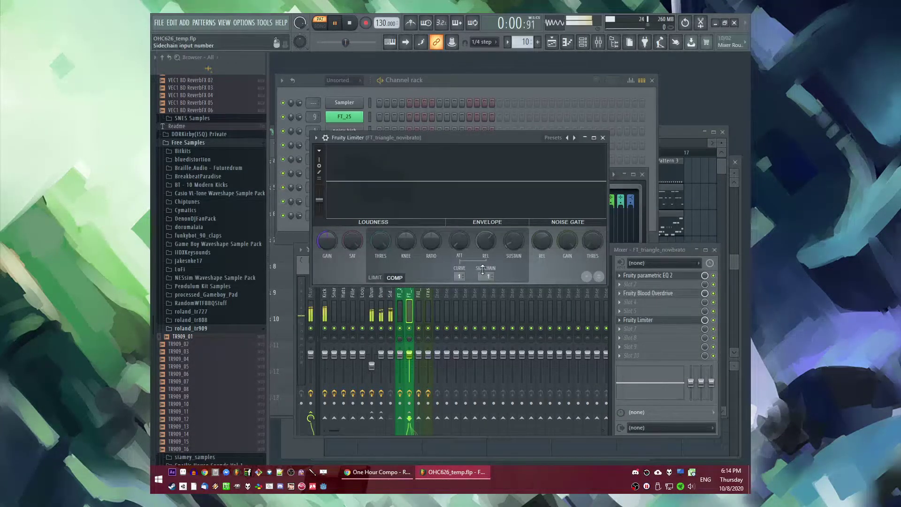
Step: Lower the limiter's compression threshold and raise its ratio while playing the song from bar 9
key(F5)
click(424, 152)
key(F9)
click(648, 321)
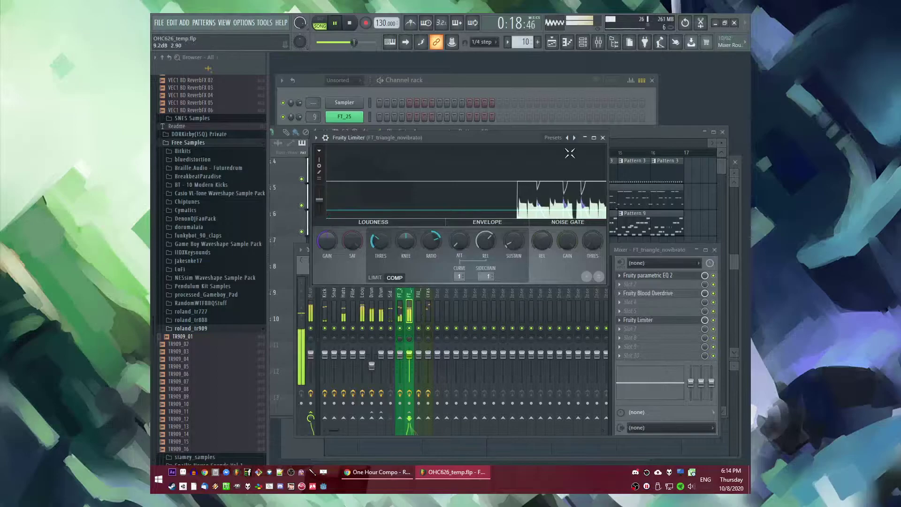
click(604, 137)
Step: Create Pattern 11 and place its clip at bar 12 on playlist track 7
key(F5)
scroll(610, 273, up, 3)
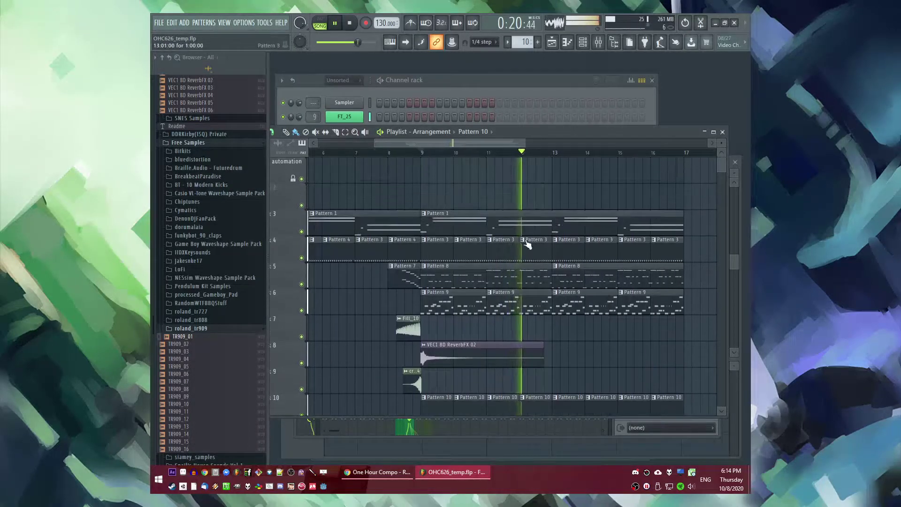
ctrl+scroll(521, 295, up, 3)
scroll(525, 295, down, 3)
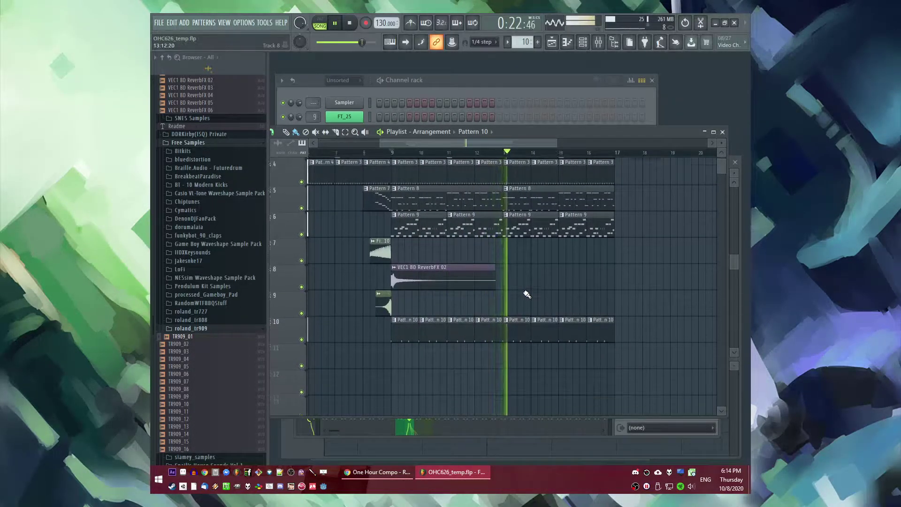
scroll(531, 292, up, 2)
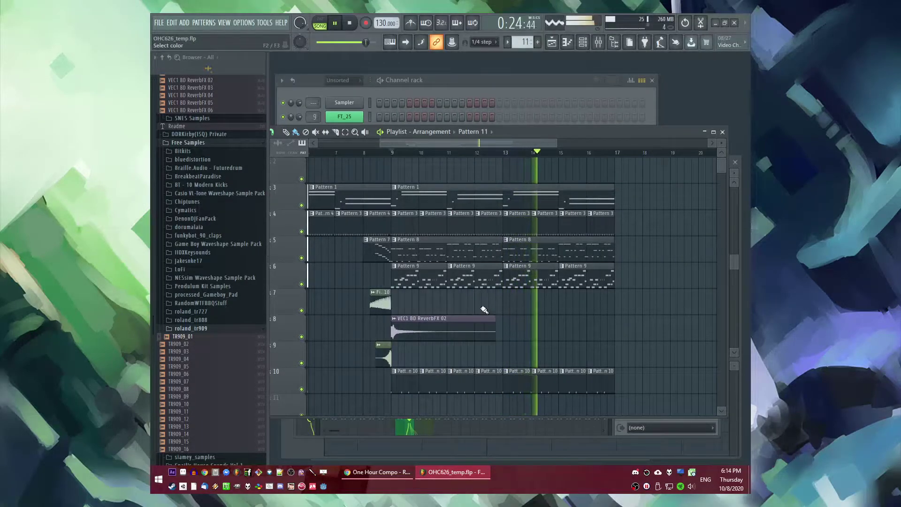
Step: Add dblue_Glitch_v1_3 in effect slot 6 of the Drums 1 mixer track
key(F9)
click(375, 348)
click(620, 323)
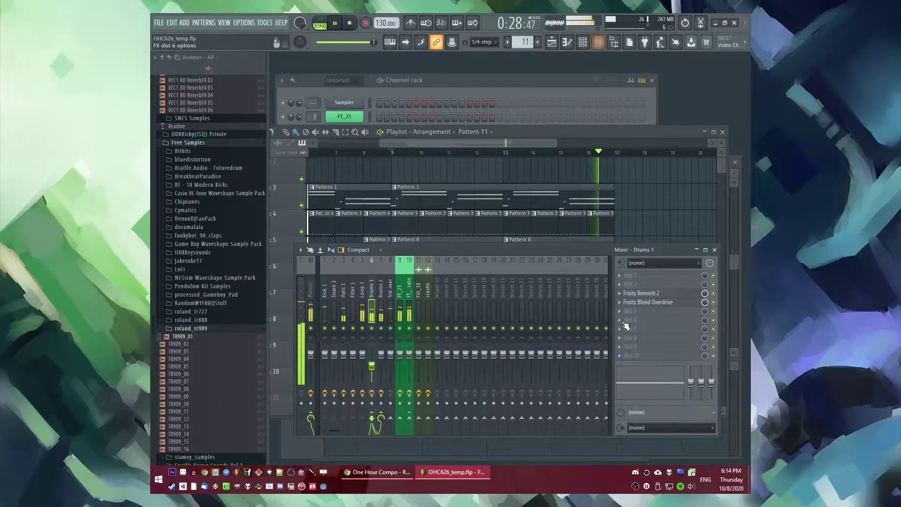
click(496, 121)
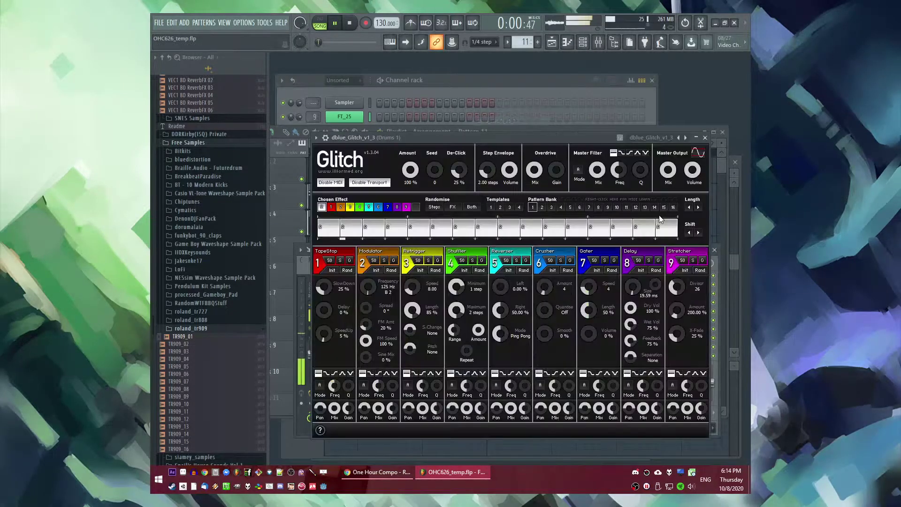
Step: Shorten Glitch's step sequence to four steps, paint the chosen effect across them, and play the song from bar 9
drag(697, 211, 672, 212)
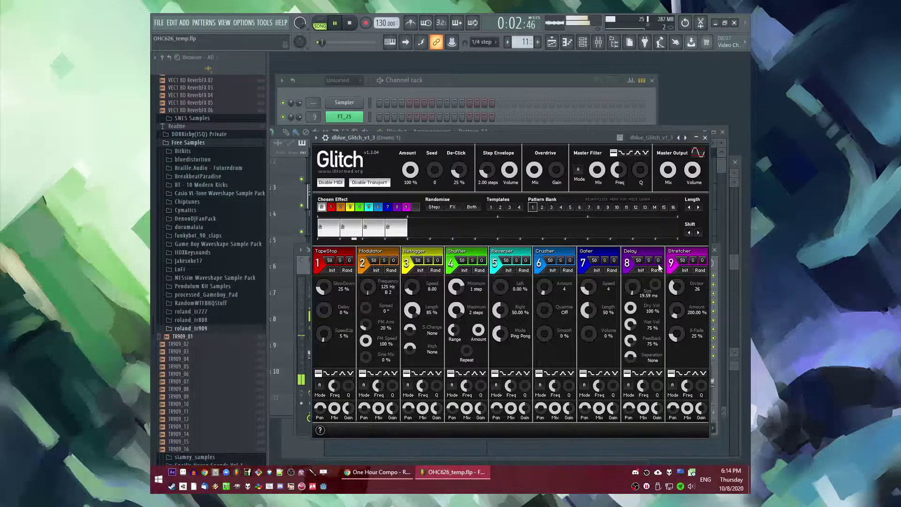
drag(397, 228, 321, 227)
key(F5)
click(401, 157)
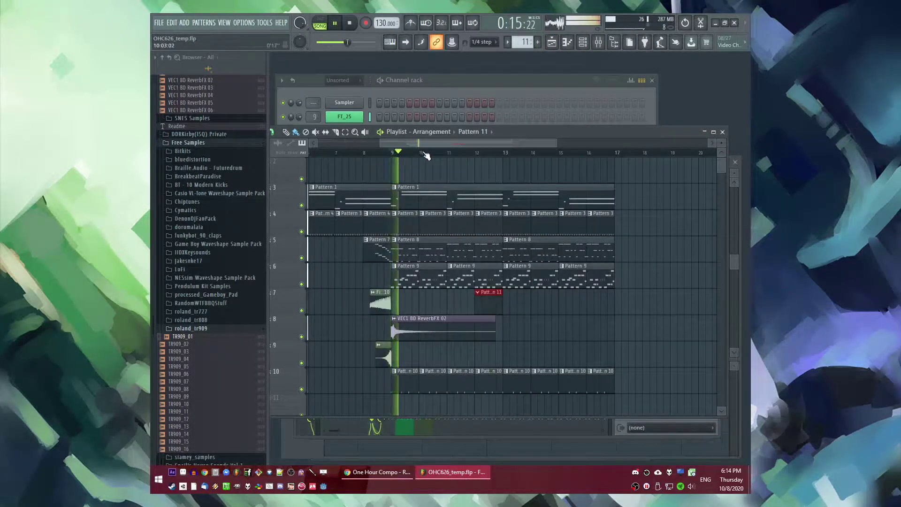
Step: Initialise the song with the Drums 1 Glitch slot's mute state, and draw Pattern 11 mute/solo automation that enables it for one bar only
key(F9)
right_click(713, 320)
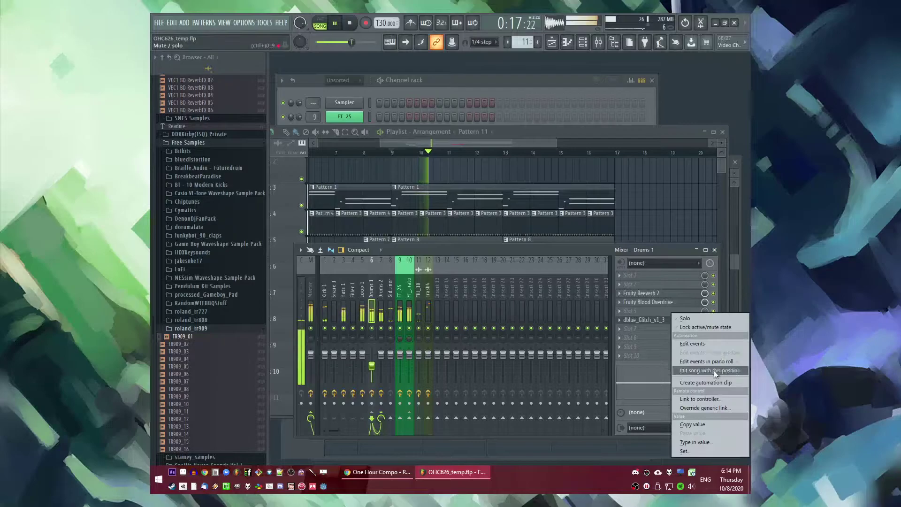
right_click(714, 320)
click(693, 344)
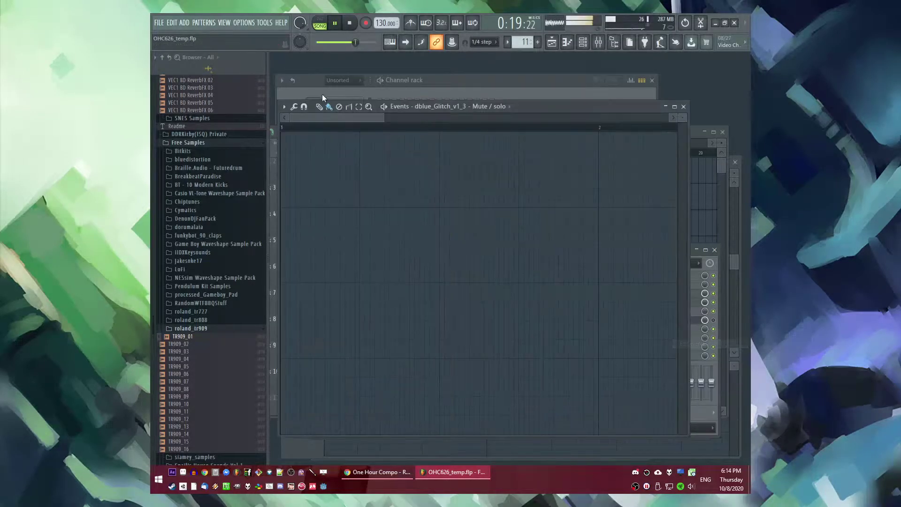
drag(312, 136, 251, 110)
click(601, 427)
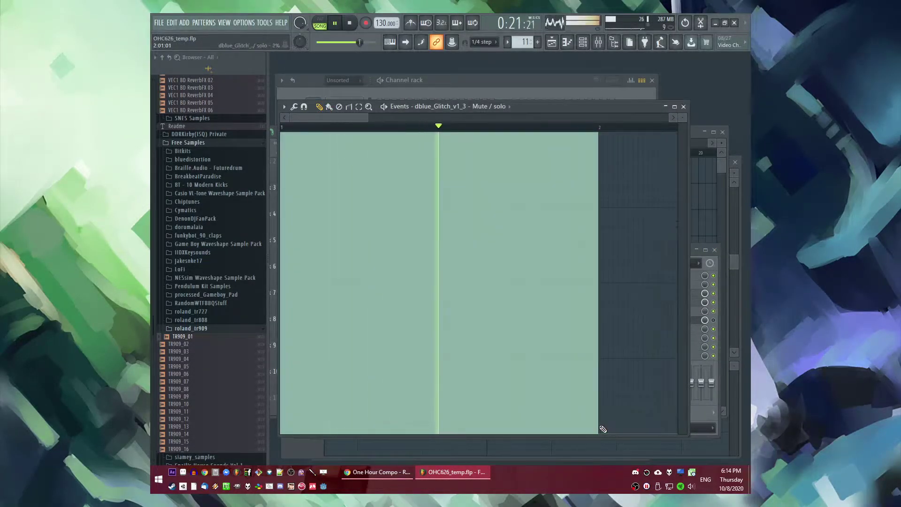
Step: Open the Glitch effect on the Drums 1 mixer track and play the song from bar 12 to check the automated section
key(F5)
key(F9)
click(681, 320)
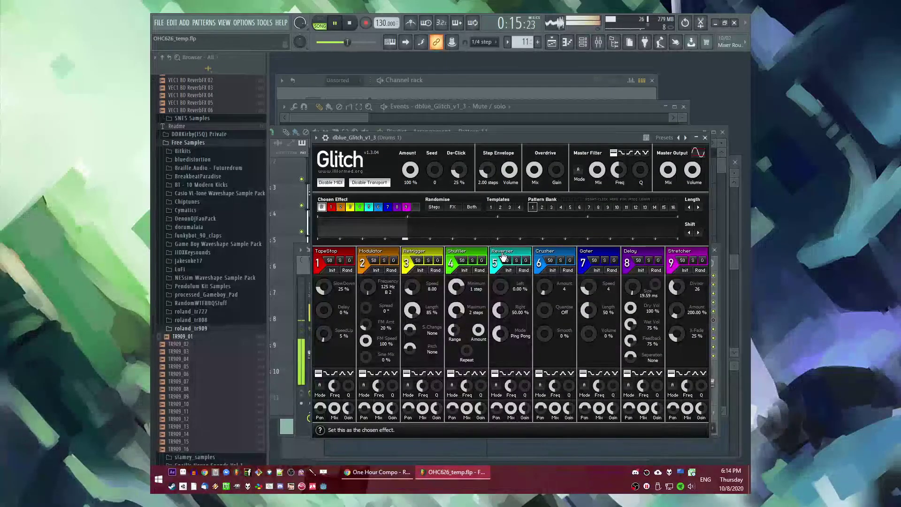
key(F5)
click(477, 153)
key(F9)
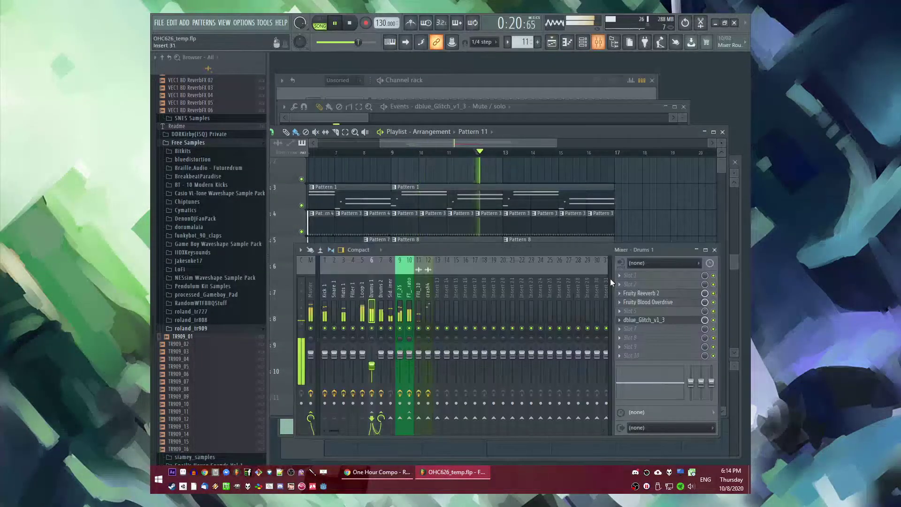
click(646, 321)
Step: Create Pattern 12 at bar 16 on playlist track 8, and add a second dblue_Glitch_v1_3 in slot 7 of Drums 1
key(F5)
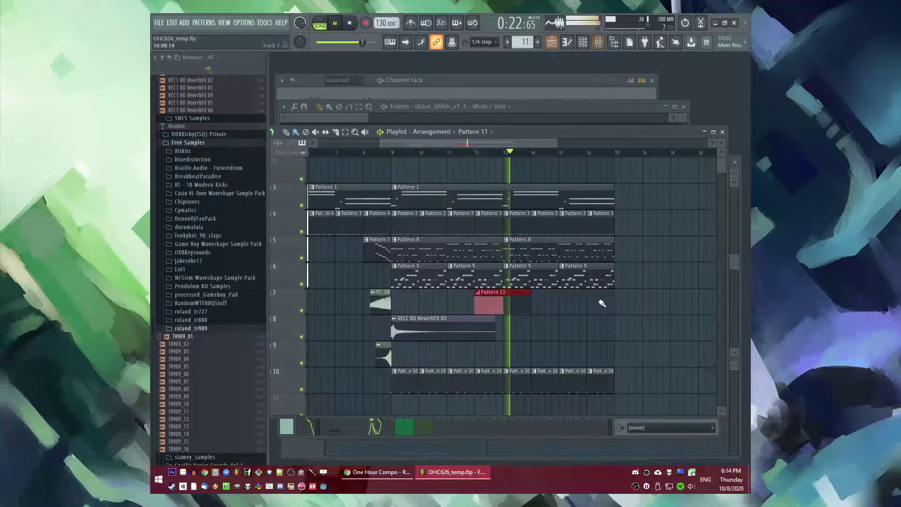
key(F9)
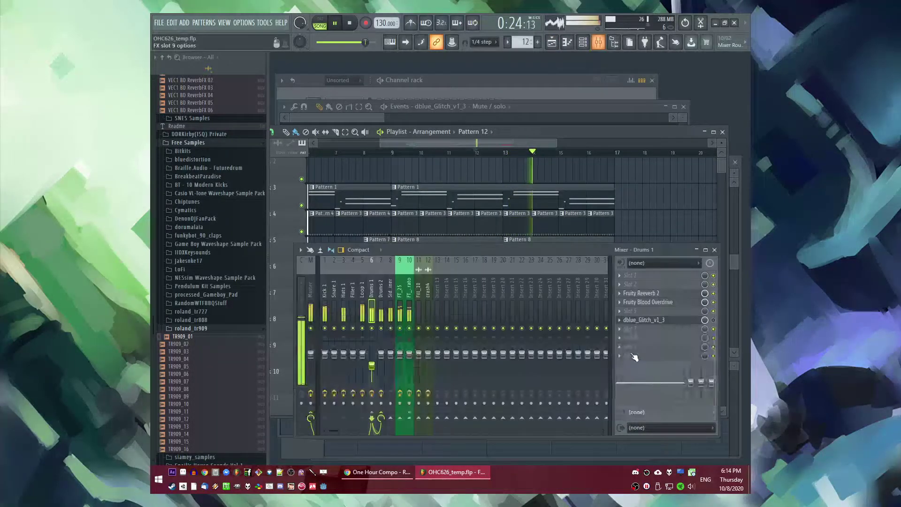
click(632, 329)
click(513, 122)
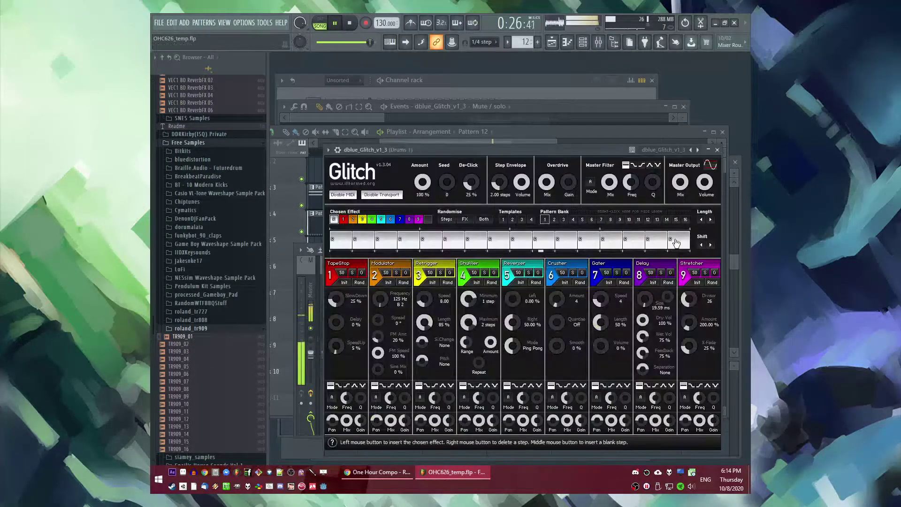
Step: Shorten the second Glitch's step sequence to four steps and clear the effects from them
click(700, 219)
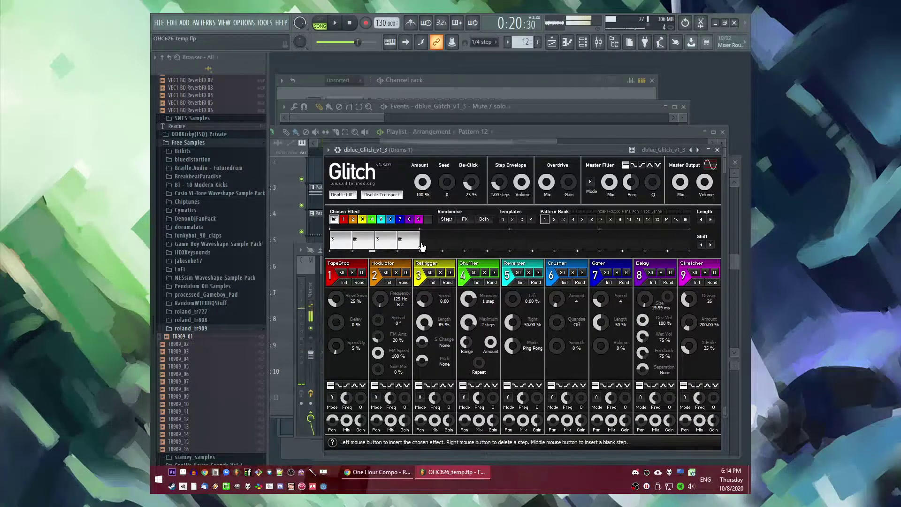
drag(340, 240, 408, 240)
Step: Initialise the song with the second Glitch's mute state, and draw Pattern 12 mute/solo automation enabling it for one bar only
key(F9)
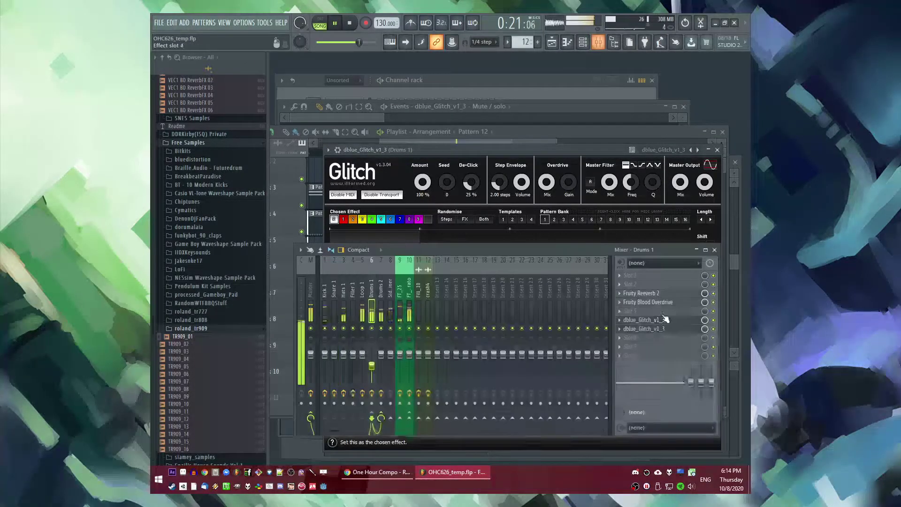
right_click(714, 329)
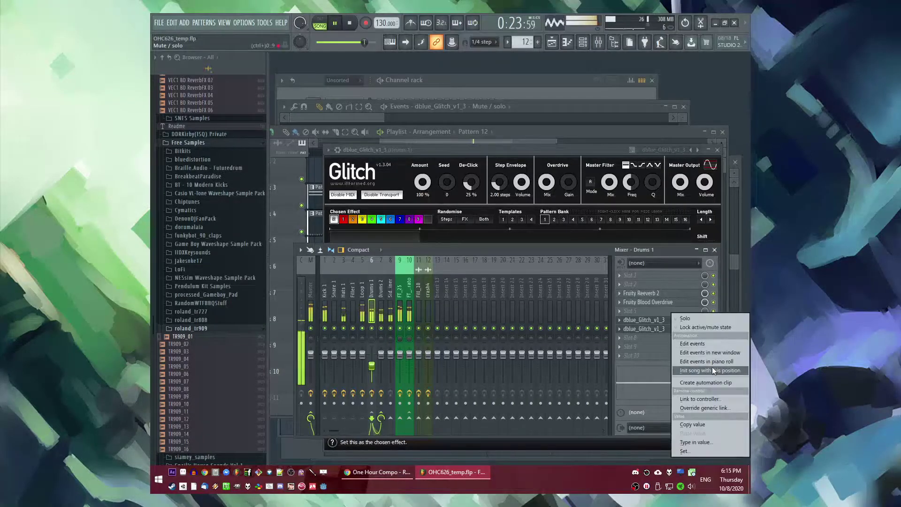
click(710, 370)
key(F5)
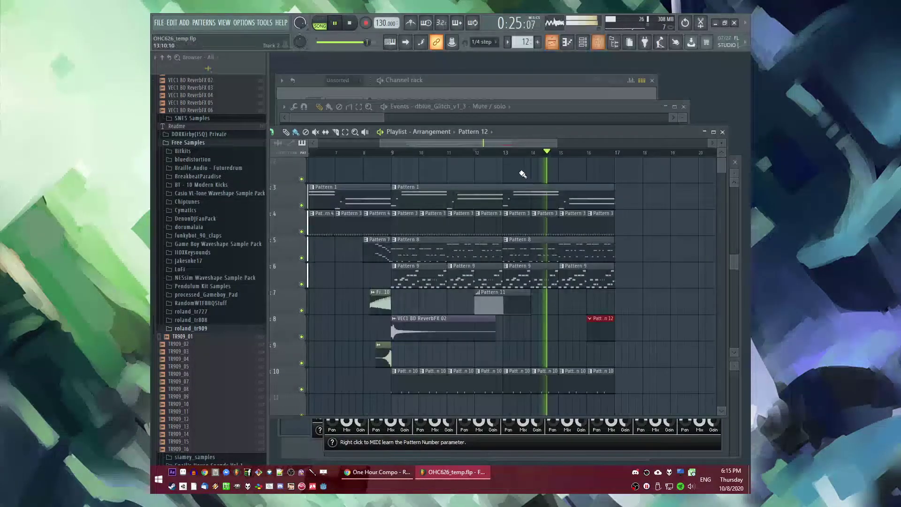
click(586, 153)
key(F9)
right_click(714, 329)
click(718, 346)
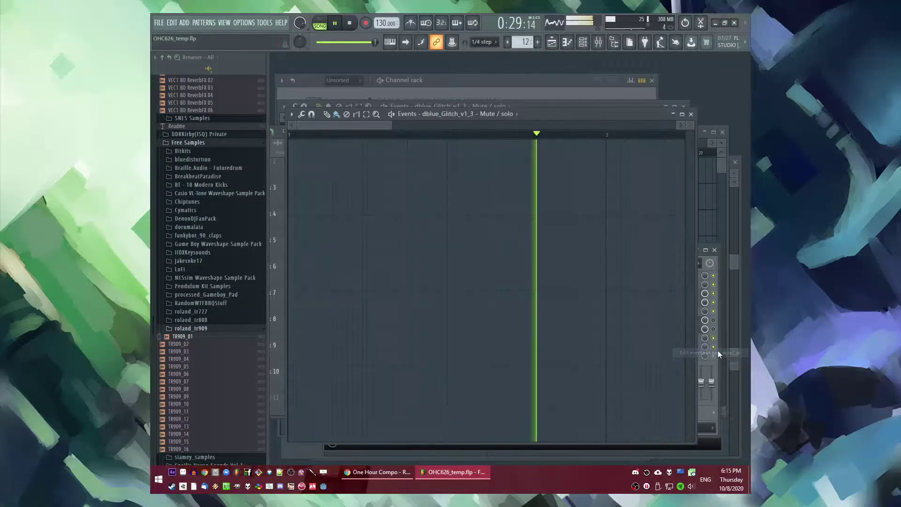
click(326, 115)
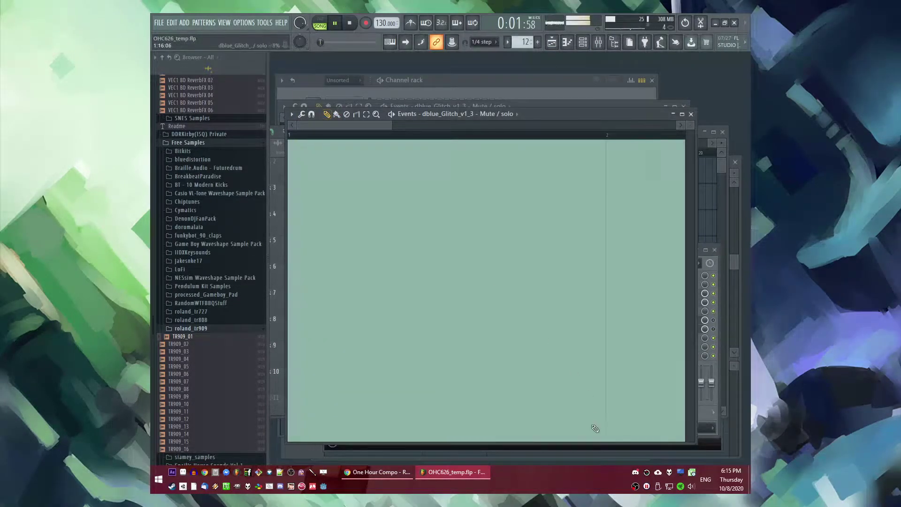
click(612, 439)
click(609, 441)
Step: Fill the second Glitch's sequence with Gater, Crusher, Stretcher, Delay and Retrigger steps while replaying the song from bar 15
key(F9)
key(F5)
click(575, 153)
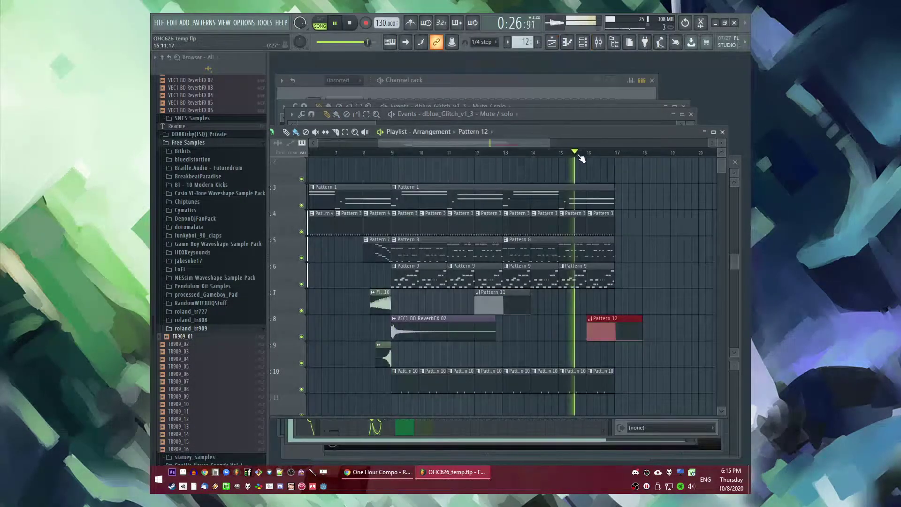
key(F9)
click(670, 330)
key(space)
click(434, 265)
key(space)
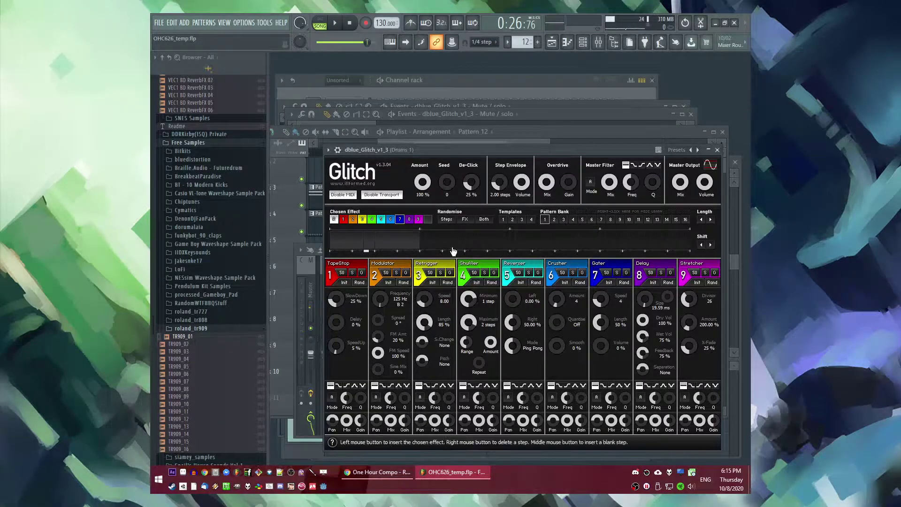
click(371, 245)
key(space)
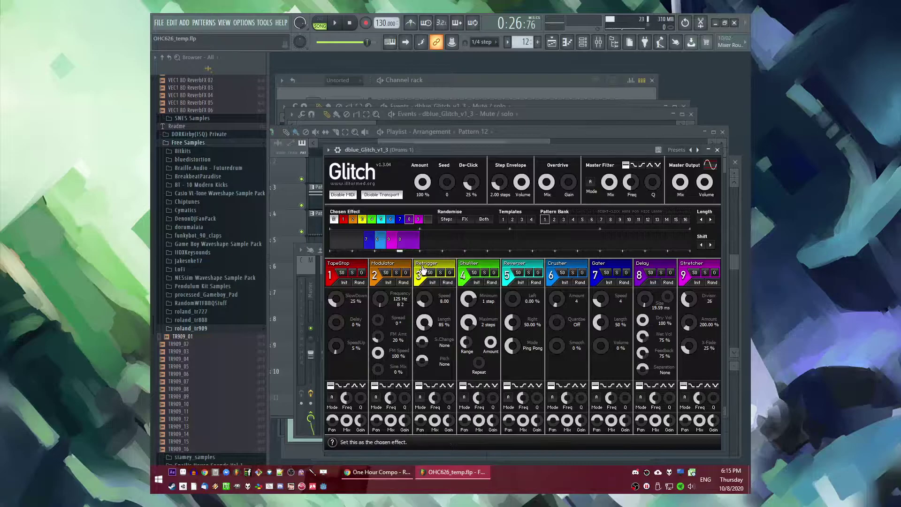
Step: Replay the song from bar 16 and add another Gater step before the existing one in the second Glitch
key(F9)
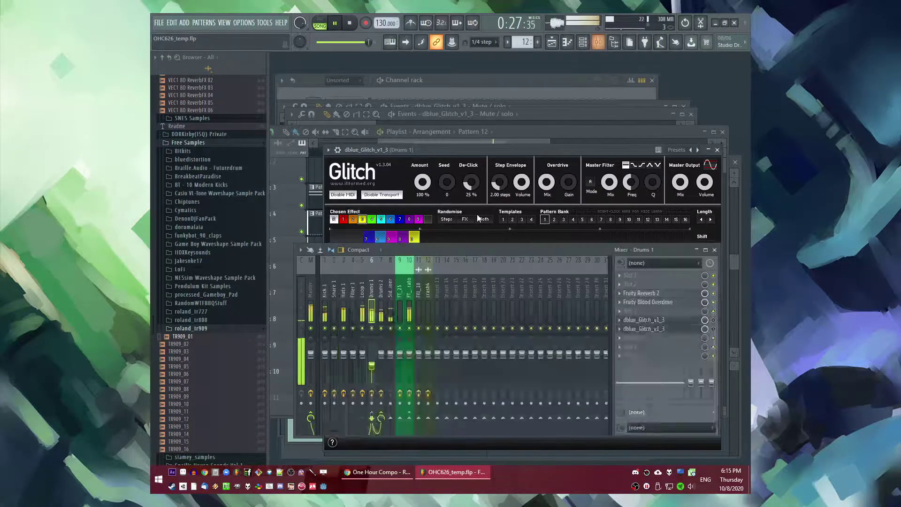
key(F5)
drag(549, 143, 573, 143)
click(535, 153)
key(F9)
click(644, 335)
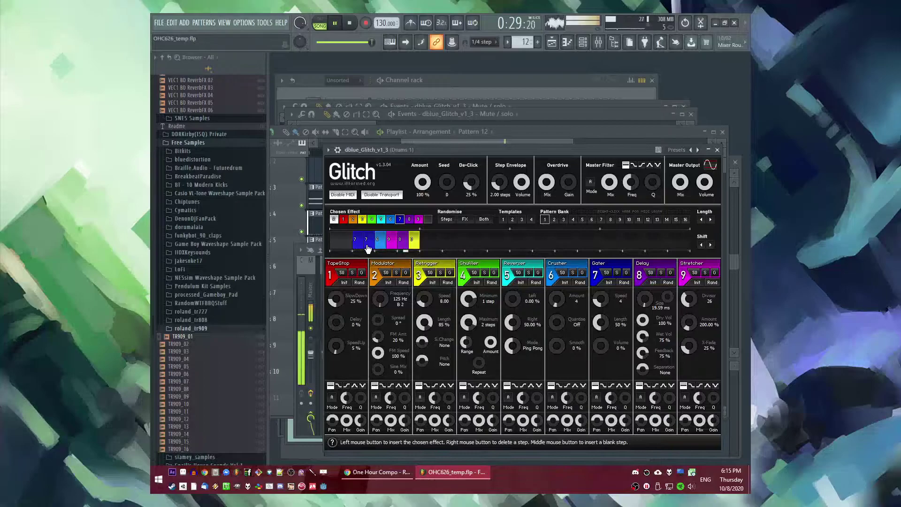
key(F5)
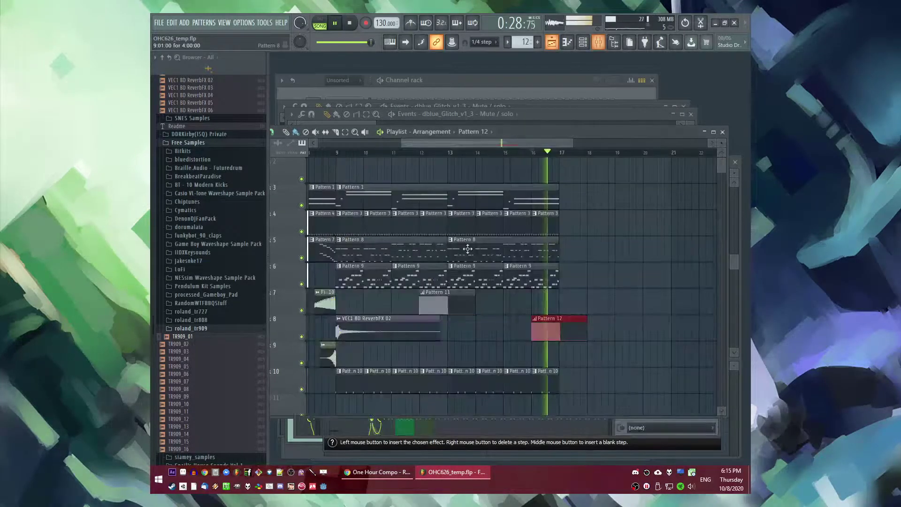
Step: Play the song from bar 9 and duplicate the Pattern 1, 3, 8, 9 and 10 clips of bars 9–16 into bars 17–24
key(space)
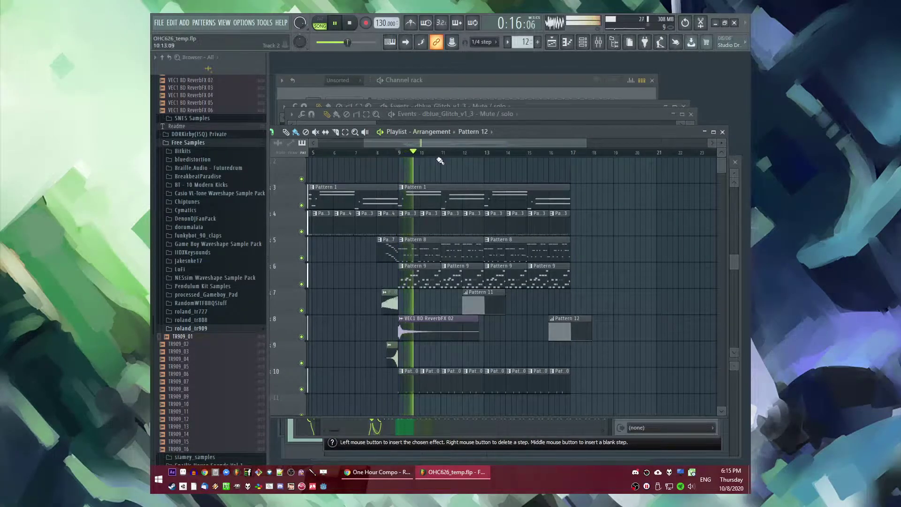
scroll(444, 179, up, 1)
scroll(465, 192, down, 3)
scroll(493, 190, up, 2)
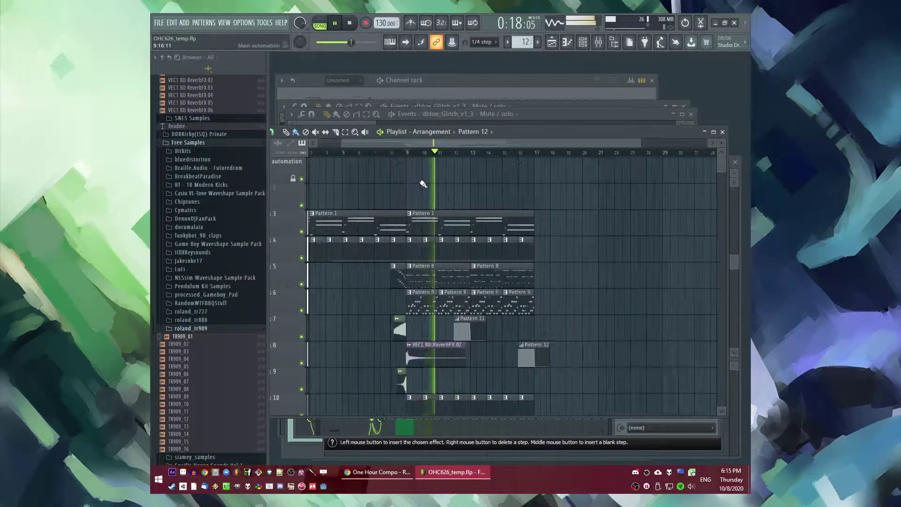
scroll(526, 198, down, 2)
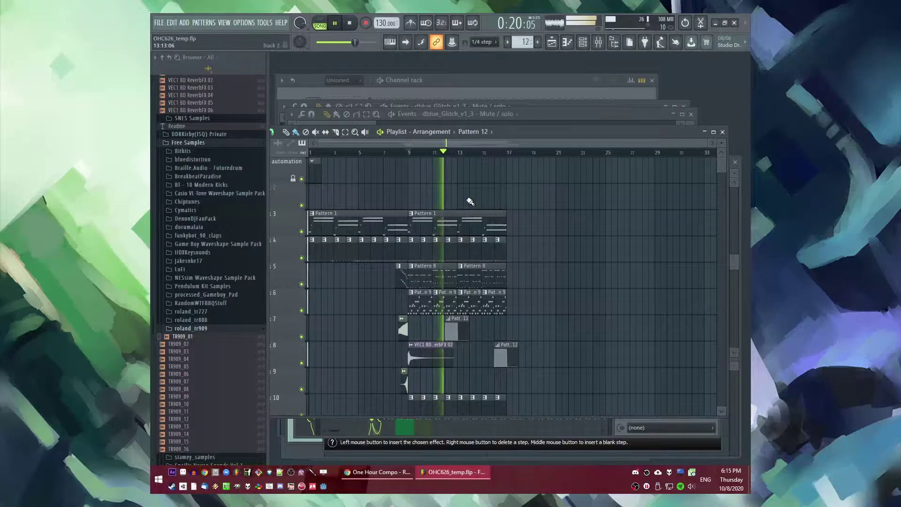
drag(433, 207, 397, 361)
key(ctrl+b)
scroll(497, 353, down, 3)
key(ctrl+b)
scroll(507, 355, up, 3)
key(ctrl+d)
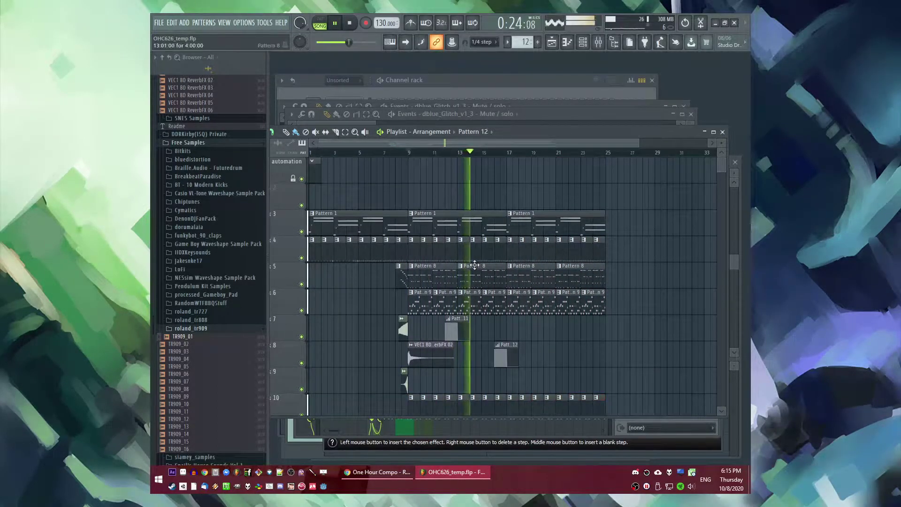
Step: Create Pattern 14 and place its clip at bar 17 on playlist track 2
scroll(476, 265, up, 2)
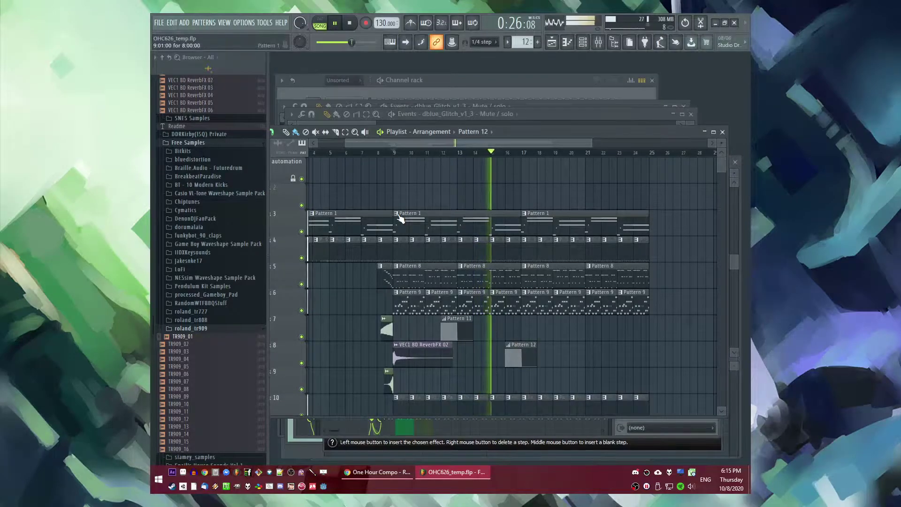
key(F4)
key(Return)
click(527, 199)
Step: Stop playback and place the 32954_HardPCM_Chip054 sample from Overused Transition FX on playlist track 9 near bar 17
click(389, 385)
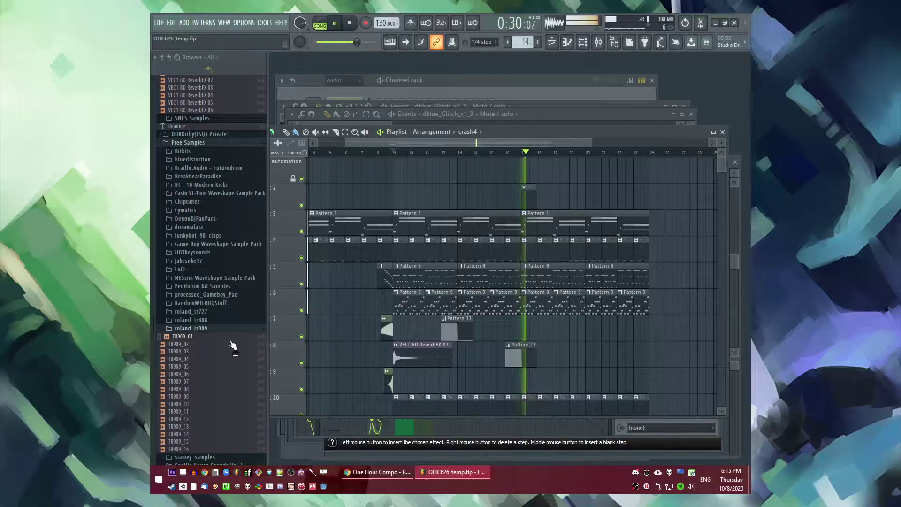
key(space)
scroll(231, 345, up, 12)
drag(202, 325, 531, 374)
scroll(529, 373, up, 4)
Step: Reverse the 32954_HardPCM_Chip054 sample, and route it to mixer track 13 with its channel volume lowered to about 62%
double_click(543, 373)
click(498, 282)
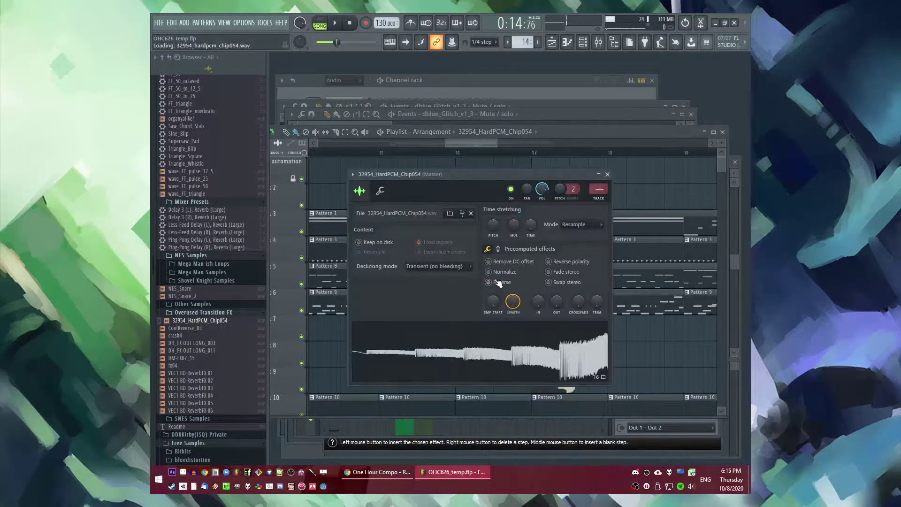
key(ctrl+l)
click(540, 192)
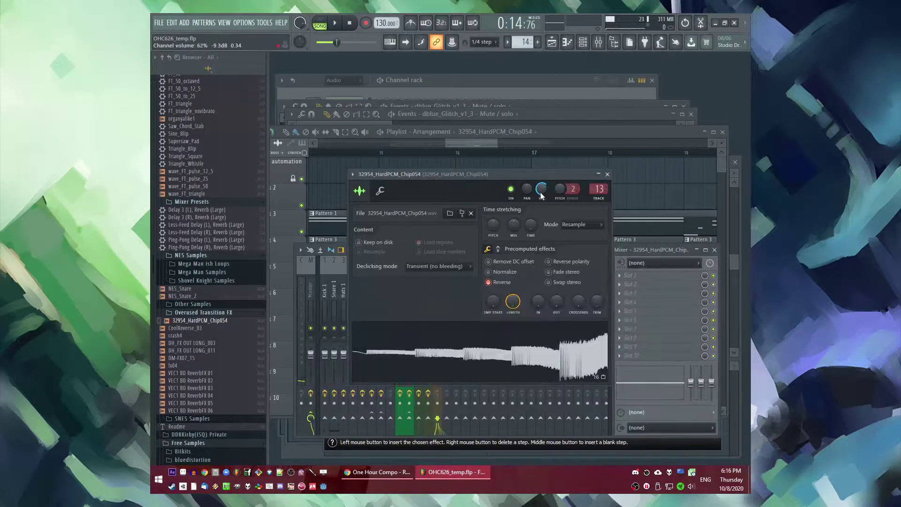
Step: Add Fruity delay bank with ping-pong feedback in slot 4 and Fruity Reeverb 2 in slot 8 of mixer track 13
click(622, 305)
click(517, 211)
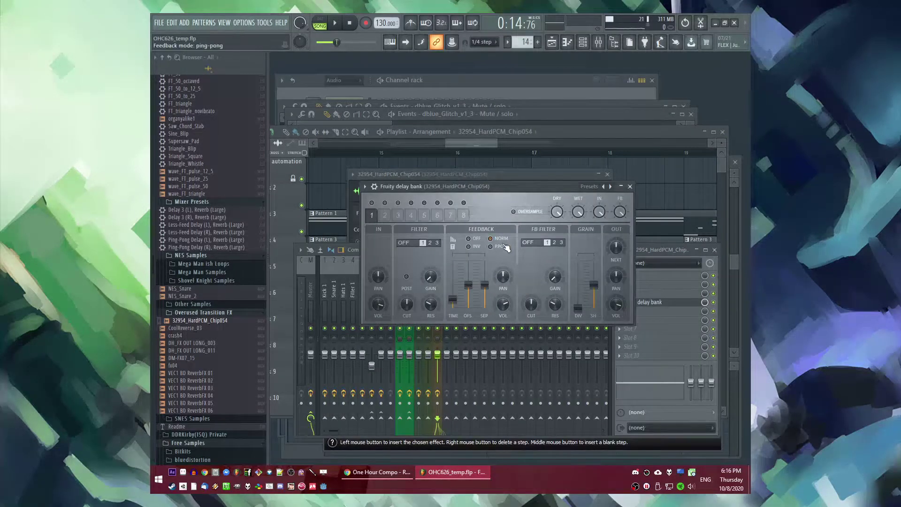
click(620, 337)
click(516, 349)
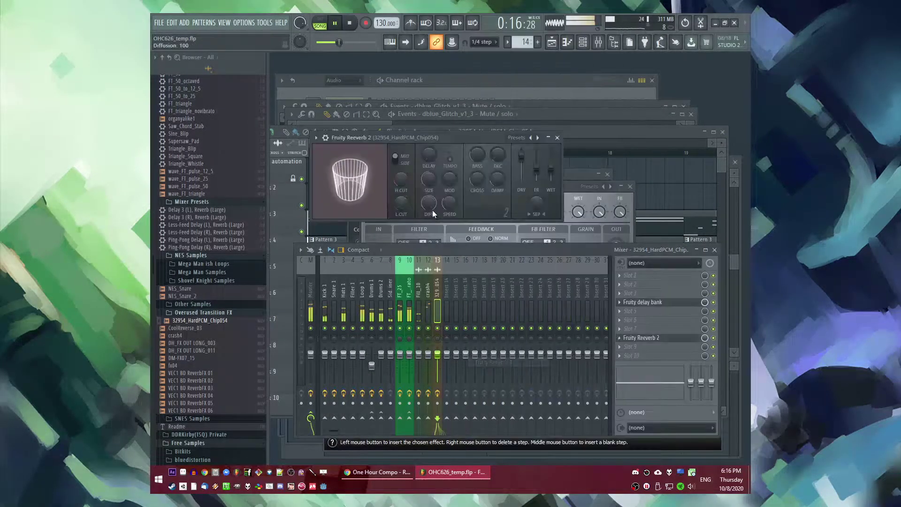
Step: Move the reversed sample clip on track 9 so it ends at bar 17, and play the song from bar 16
key(F5)
drag(553, 381, 499, 379)
click(480, 155)
scroll(532, 385, up, 4)
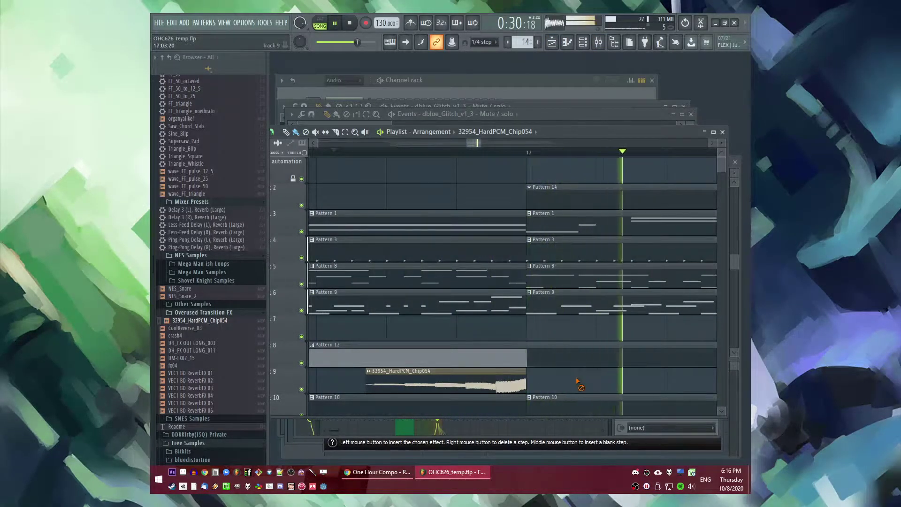
Step: Listen to the transition into bar 17, stop playback and look through the browser for further samples
scroll(578, 381, down, 3)
scroll(457, 292, down, 3)
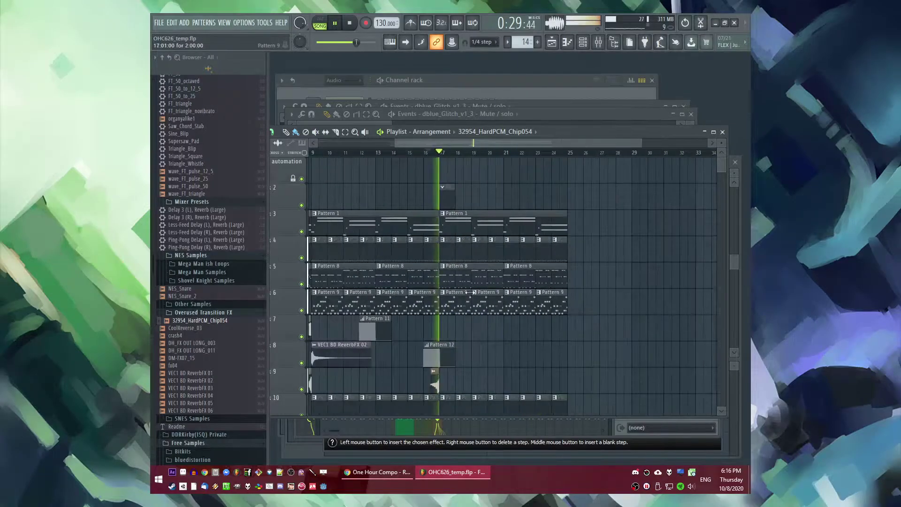
scroll(483, 228, down, 2)
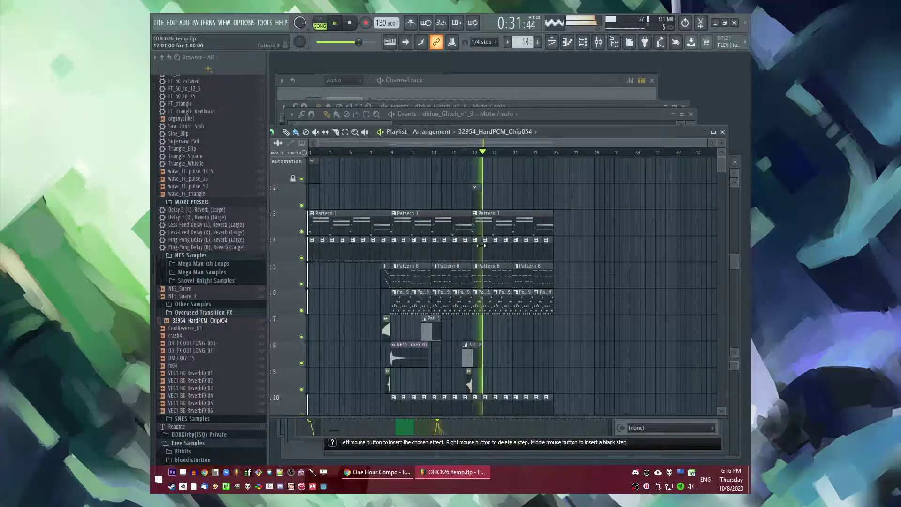
scroll(482, 245, up, 2)
key(space)
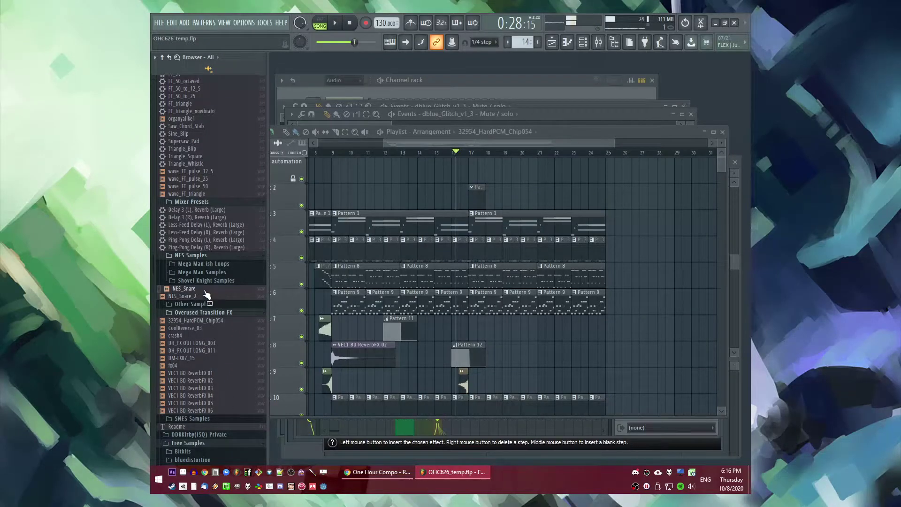
scroll(200, 293, down, 5)
scroll(199, 293, up, 5)
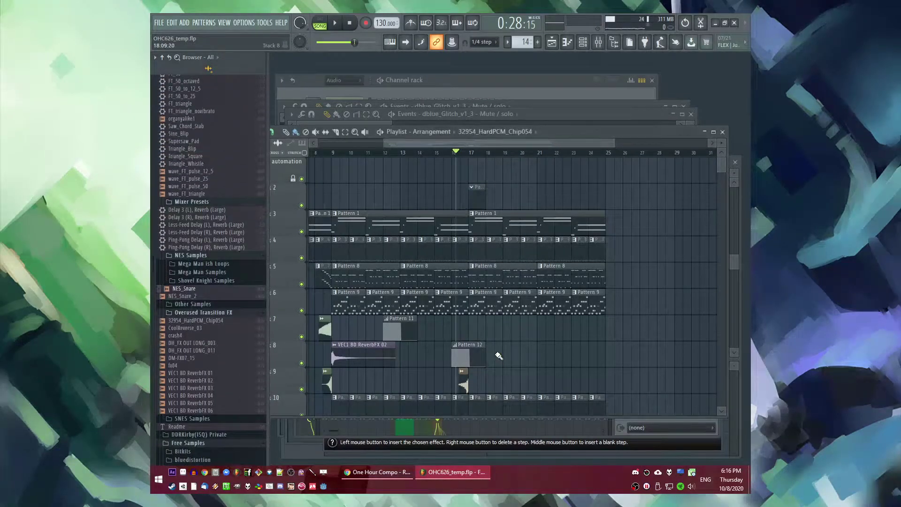
Step: Move the Pattern 14 clip down to track 7, starting at bar 17, and play the song to check the spot
key(space)
scroll(499, 356, up, 2)
drag(474, 196, 469, 330)
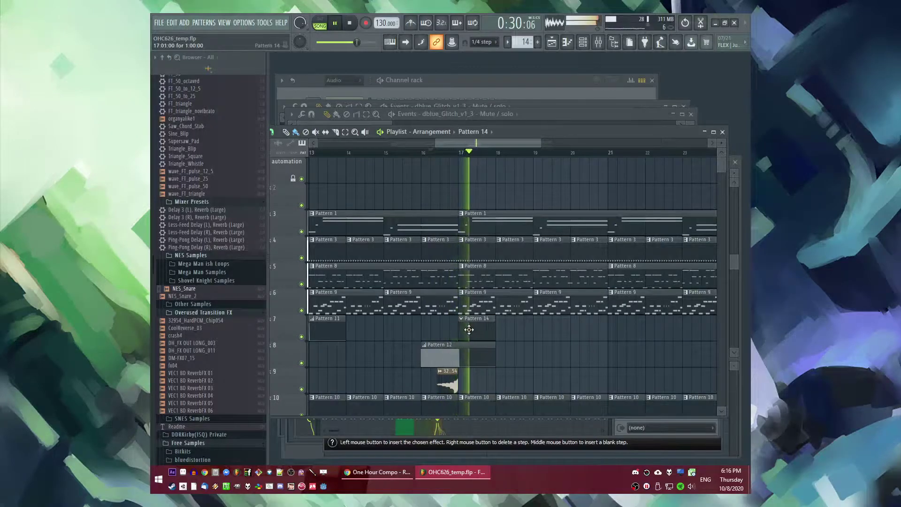
key(space)
scroll(228, 243, up, 2)
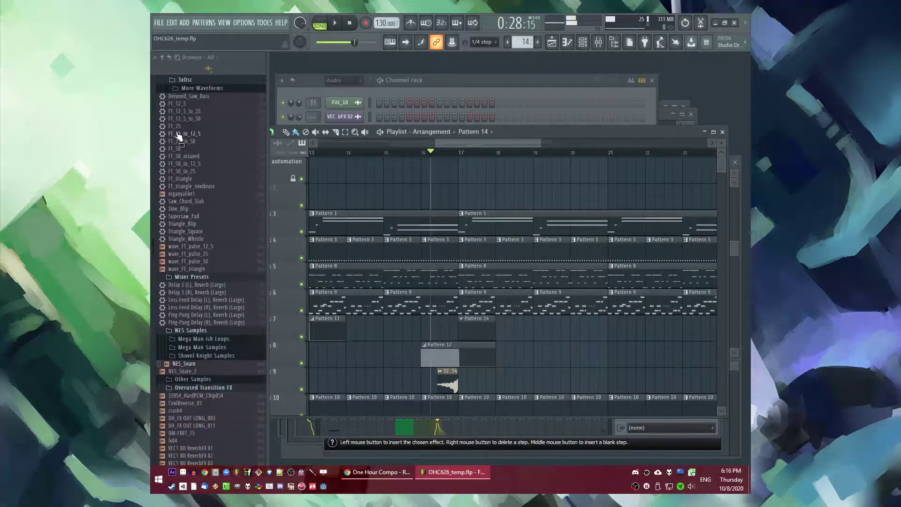
Step: Load the FT_25_to_50 channel preset from More Waveforms into the channel rack and clear away its oscillator windows
key(F6)
scroll(195, 157, up, 1)
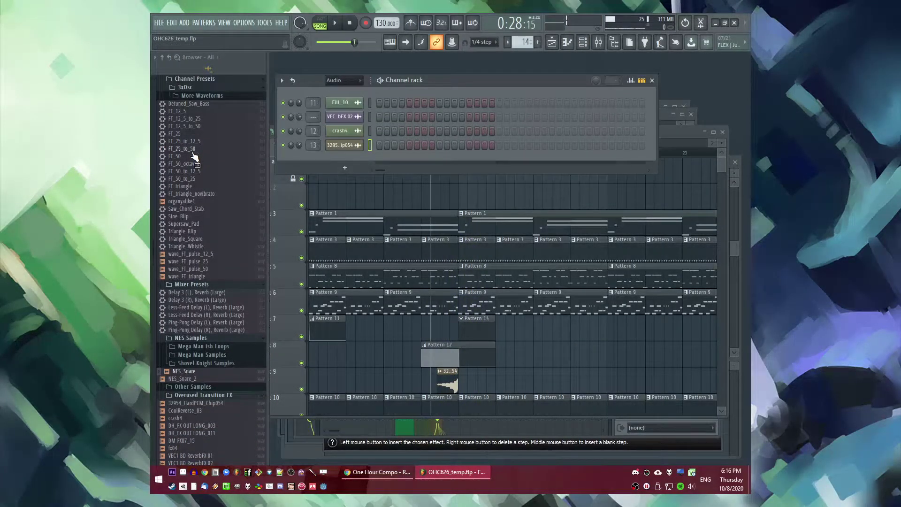
drag(349, 114, 455, 155)
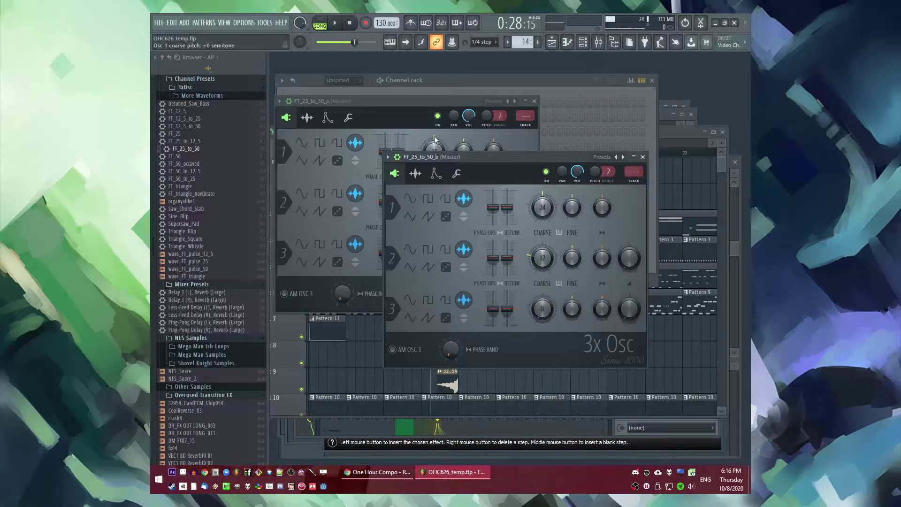
click(415, 96)
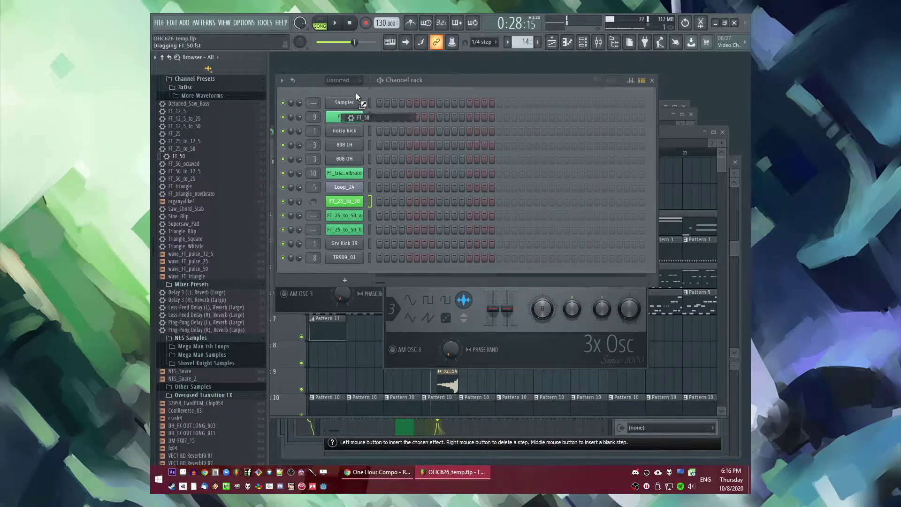
Step: Add the FT_50 preset as a new channel and give Pattern 14 an F4 note at the start of its first bar
drag(356, 94, 357, 101)
right_click(361, 102)
click(377, 105)
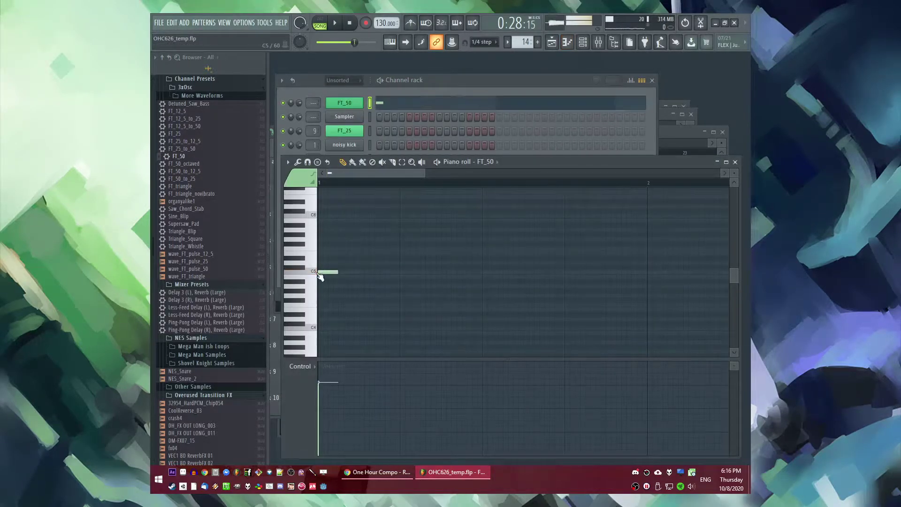
right_click(330, 273)
click(329, 306)
scroll(374, 263, up, 1)
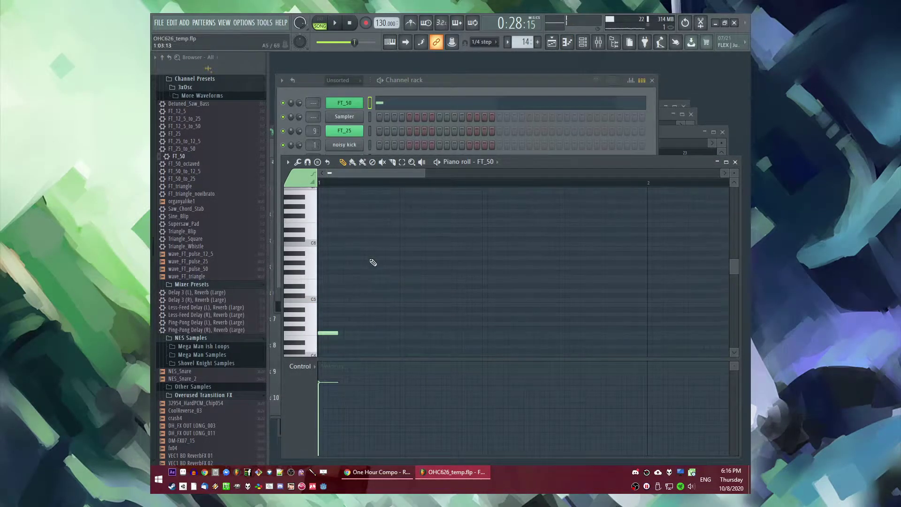
Step: Place a C6 note after the opening F4 in the FT_50 piano roll while playing the song
key(ctrl+a)
drag(378, 245, 368, 245)
key(space)
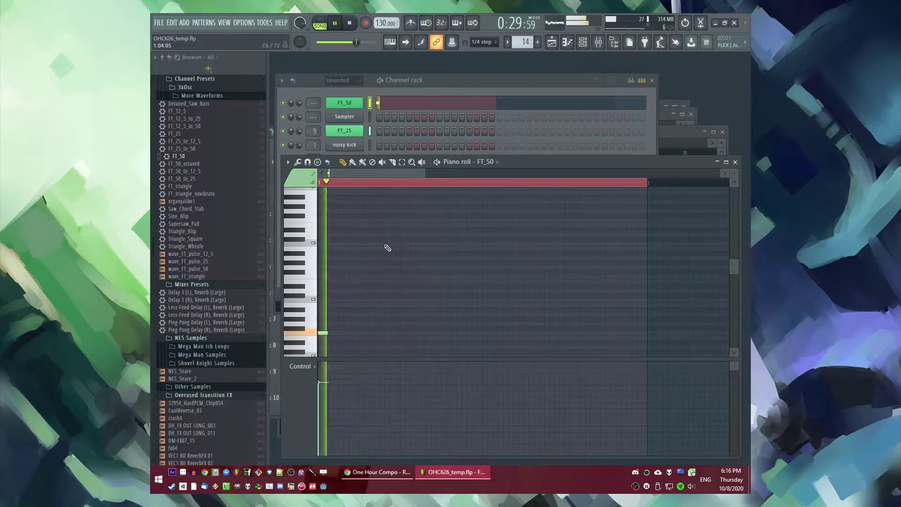
right_click(364, 245)
click(362, 244)
click(400, 333)
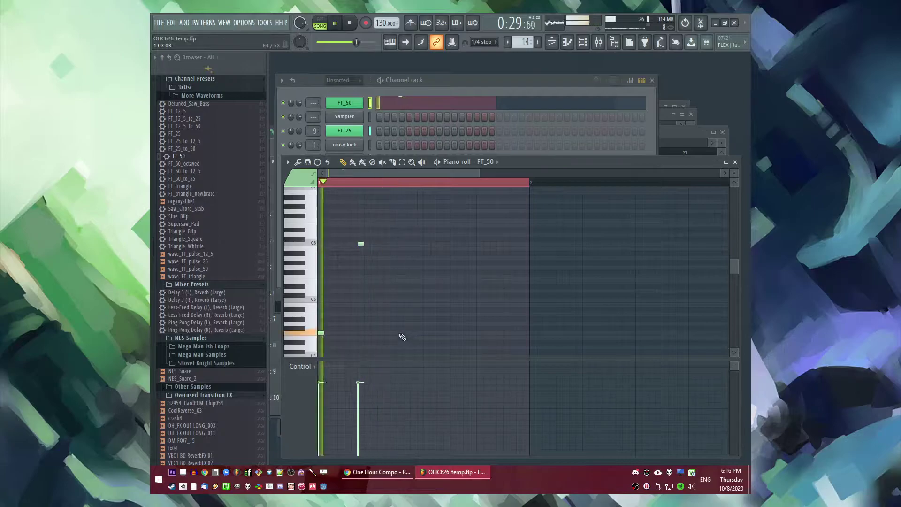
Step: Complete the first bar of the FT_50 melody with C5, F5, several C5 notes, C6 and a closing F5, auditioning it
key(space)
key(space)
key(space)
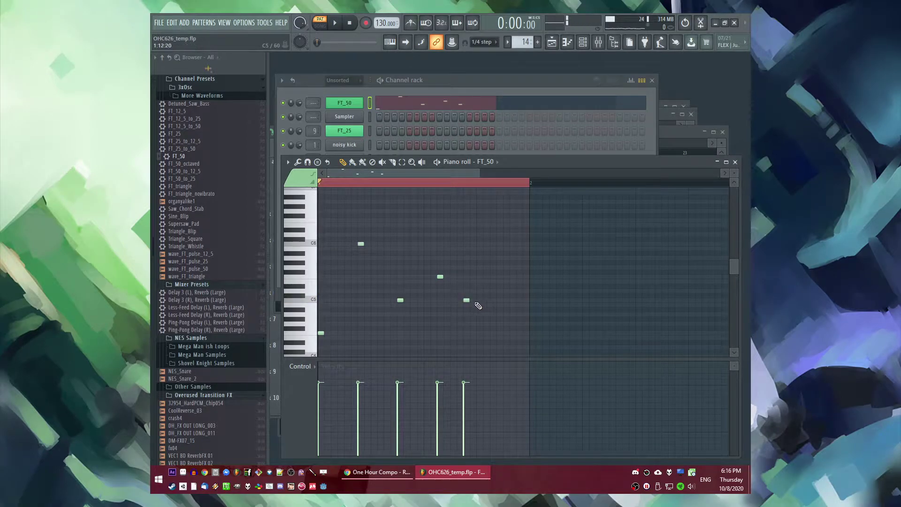
key(space)
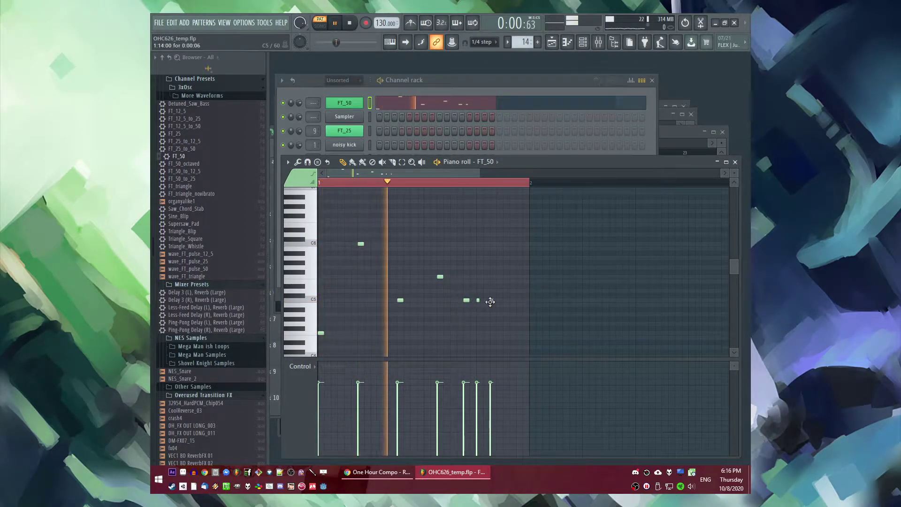
click(492, 301)
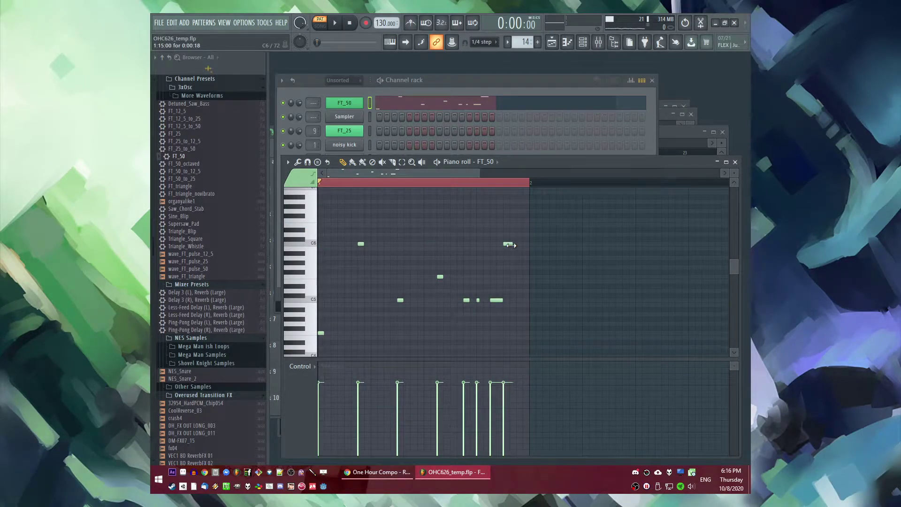
key(space)
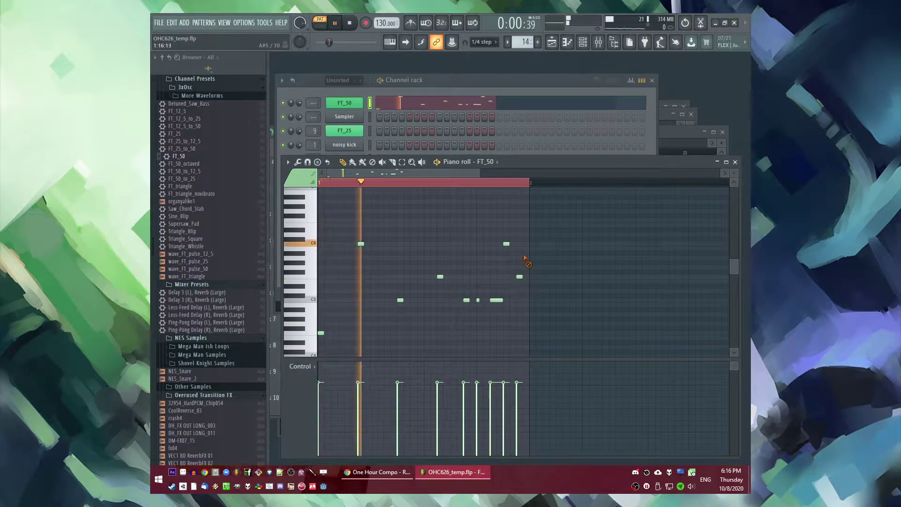
Step: Reshape the decay and sustain of FT_50's volume envelope and route the channel to mixer track 14
click(351, 107)
click(352, 142)
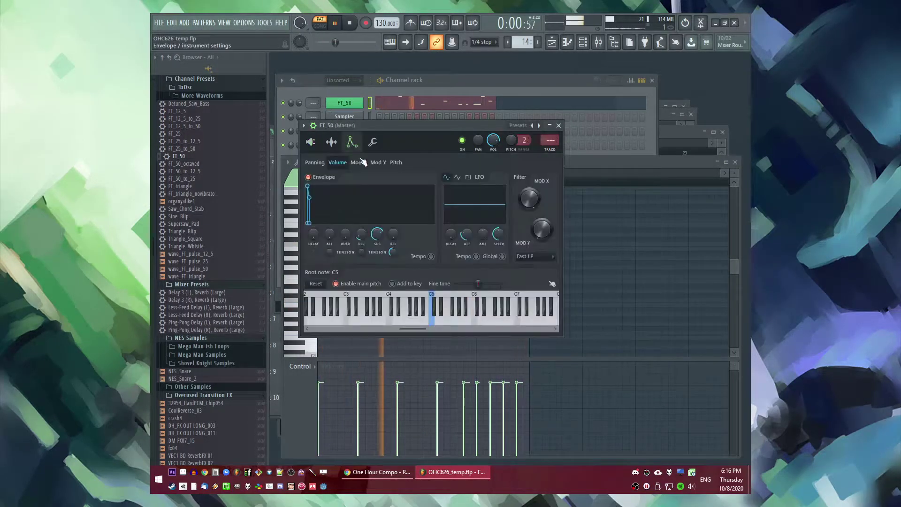
click(552, 150)
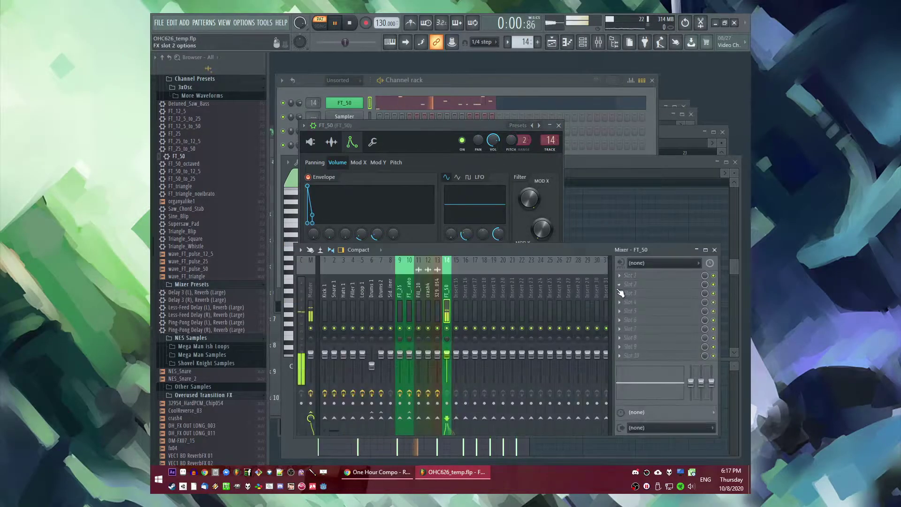
Step: Try Fruity delay bank with ping-pong feedback in slot 2 of mixer track 14
click(619, 290)
click(507, 209)
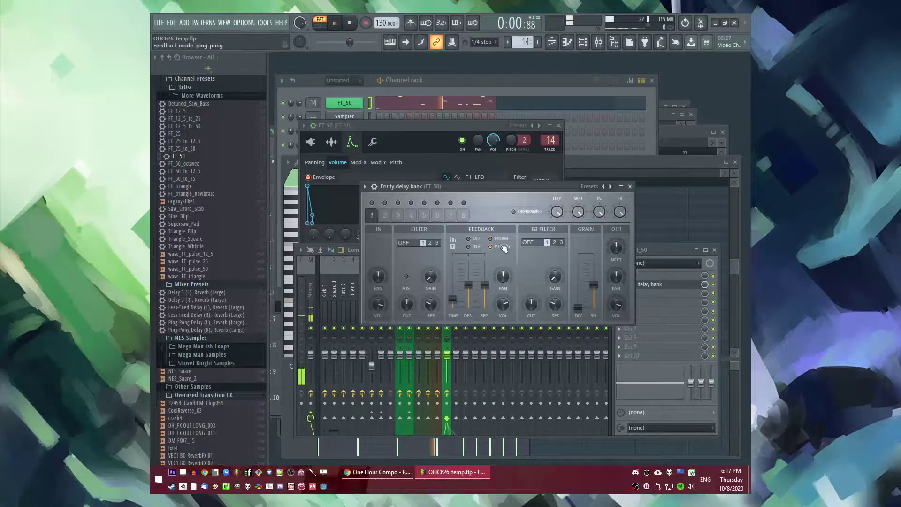
click(617, 289)
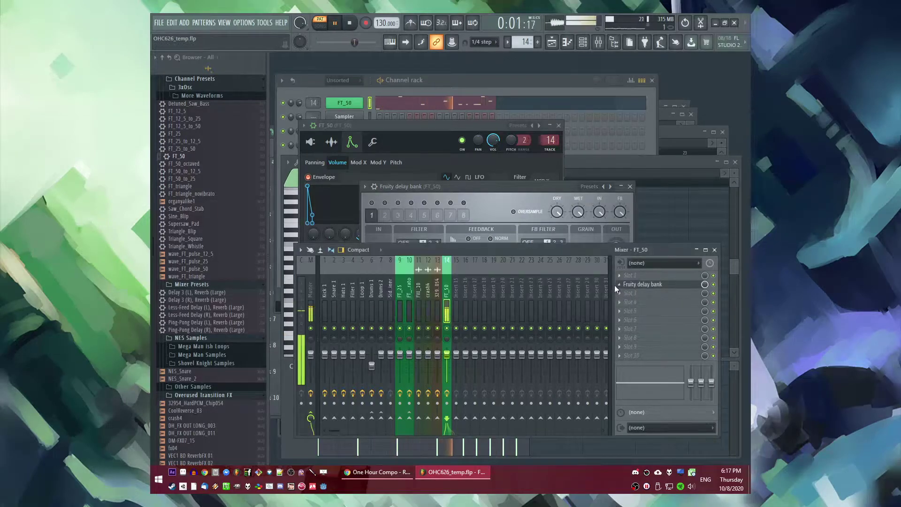
click(616, 289)
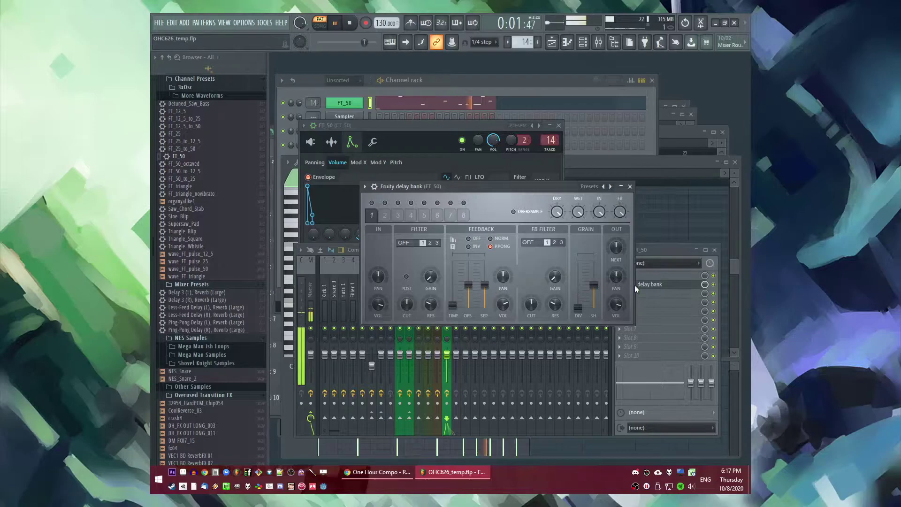
Step: Replace the delay bank in slot 2 with Fruity delay 2, using ping-pong feedback, lowered input and feedback volumes and an adjusted delay time
click(670, 254)
click(619, 286)
mouse_move(643, 243)
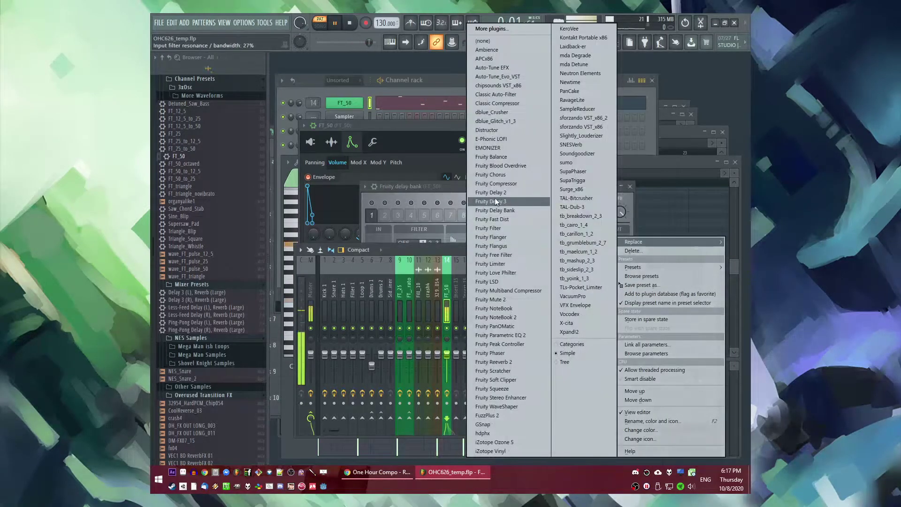
click(493, 192)
drag(405, 212, 395, 237)
drag(446, 212, 446, 249)
click(416, 222)
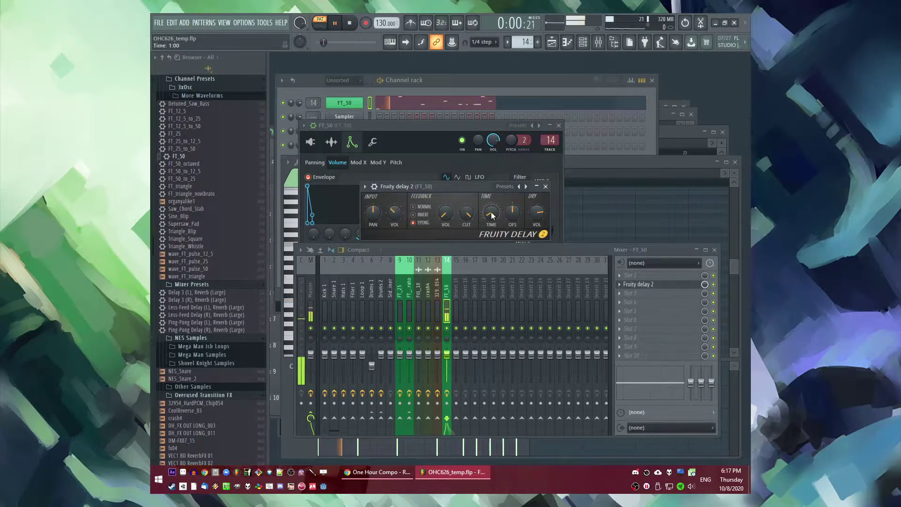
drag(494, 213, 494, 211)
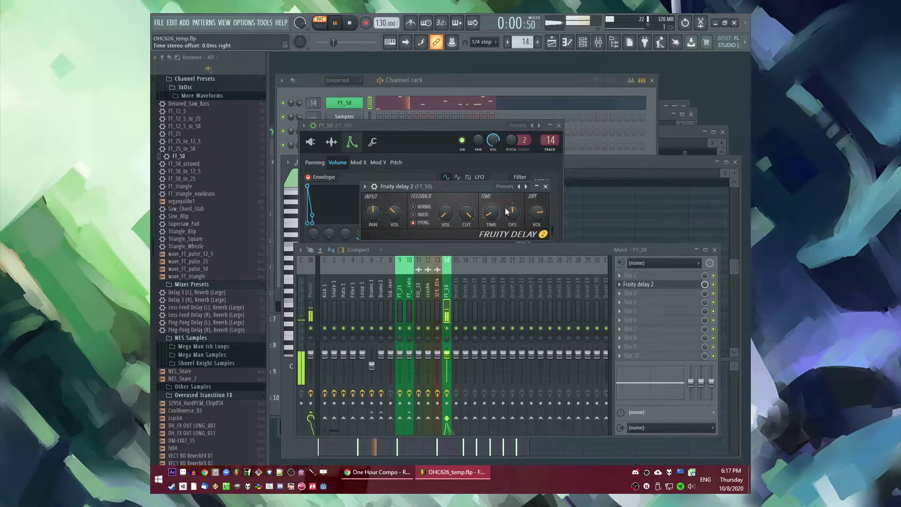
Step: Shorten the decay of FT_50's volume envelope and set its sustain level to 27%
click(552, 42)
click(345, 103)
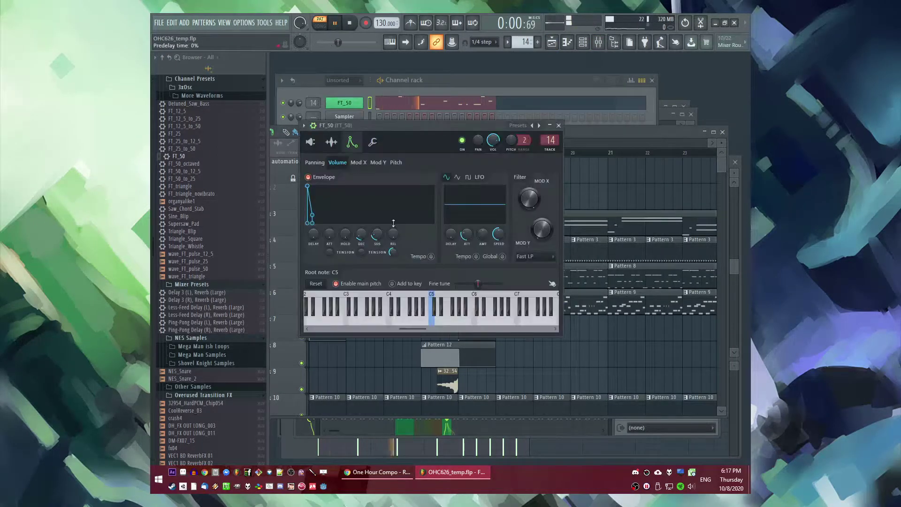
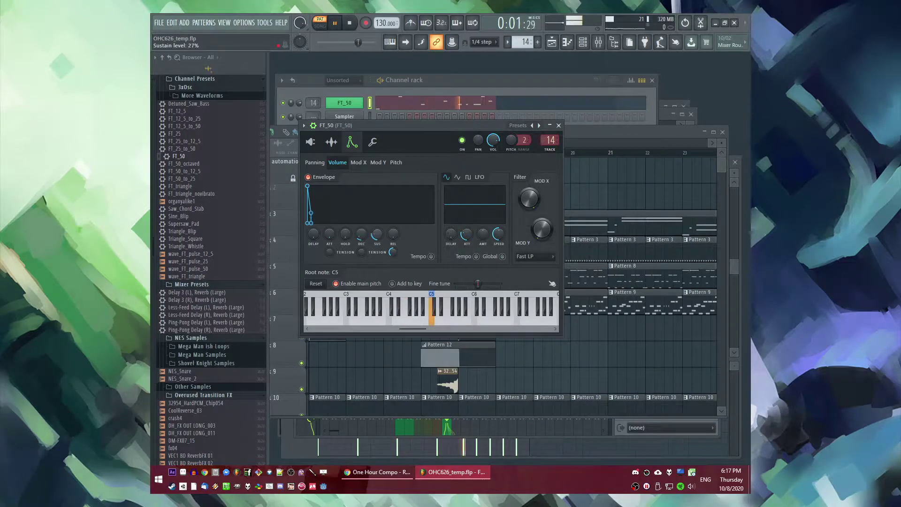
click(433, 101)
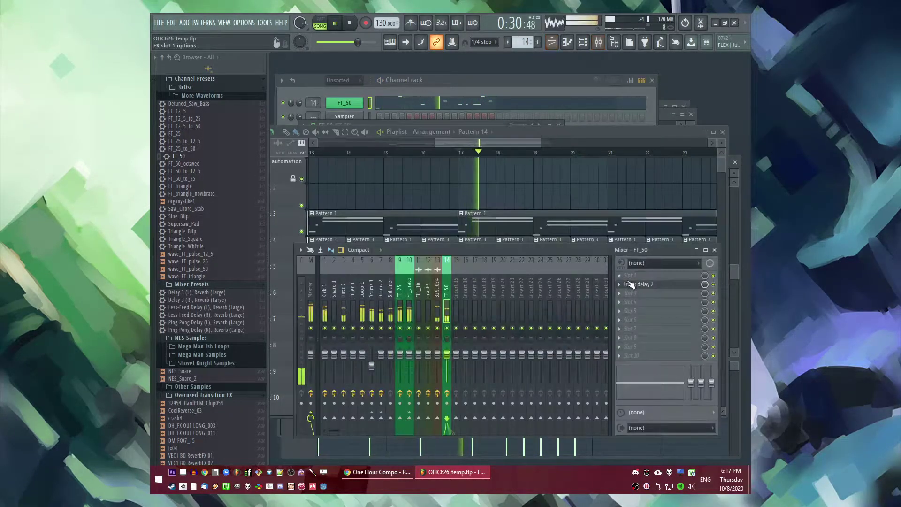
Step: Add Fruity delay bank in slot 4 of mixer track 14 with ping-pong feedback and a slight time stereo offset, and replay the song
click(625, 302)
click(507, 203)
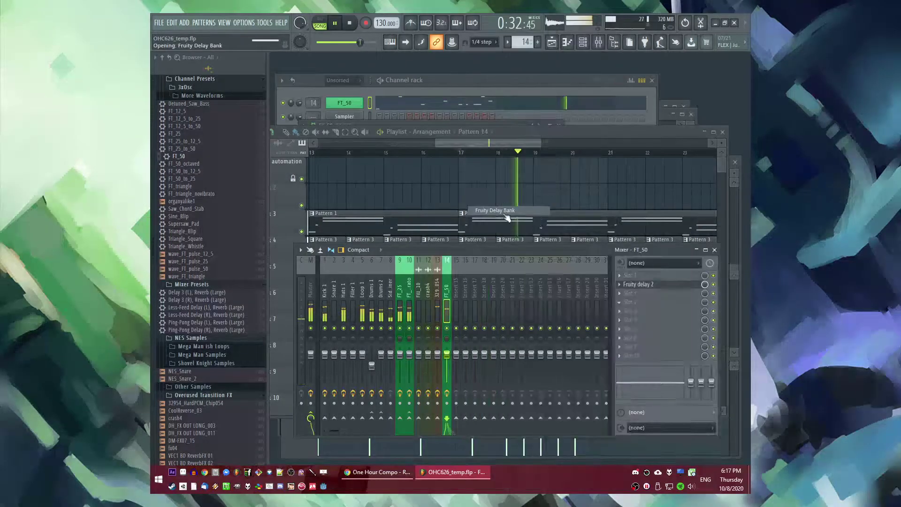
click(417, 173)
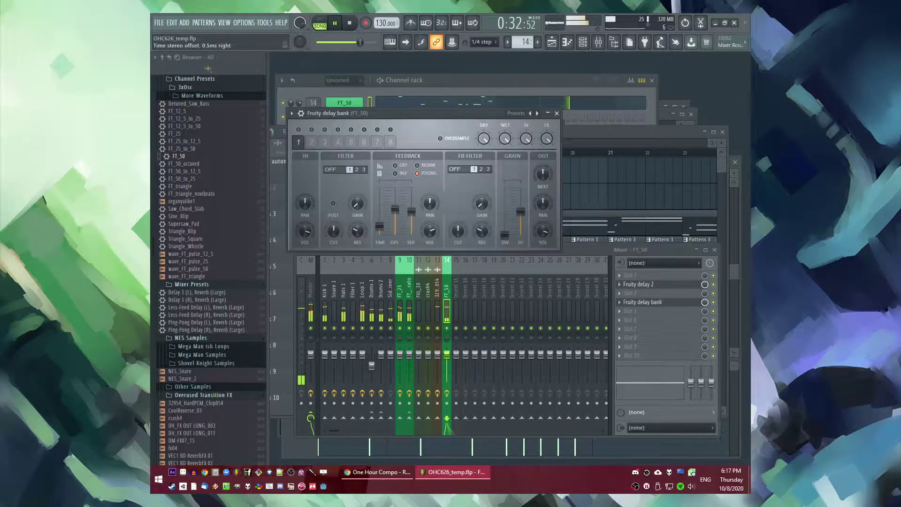
key(space)
key(space)
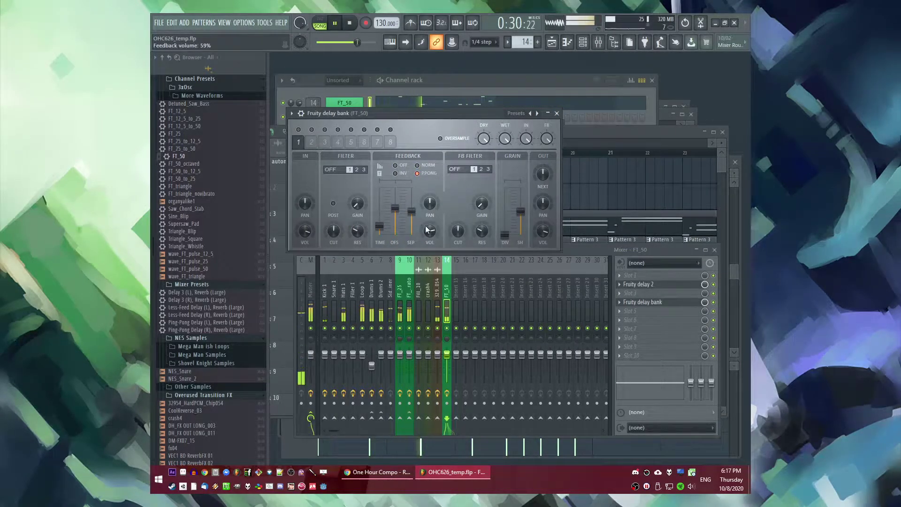
Step: Add F5 and C5 notes at the start of bar 2 in the FT_50 piano roll and audition them
key(F5)
key(space)
click(470, 102)
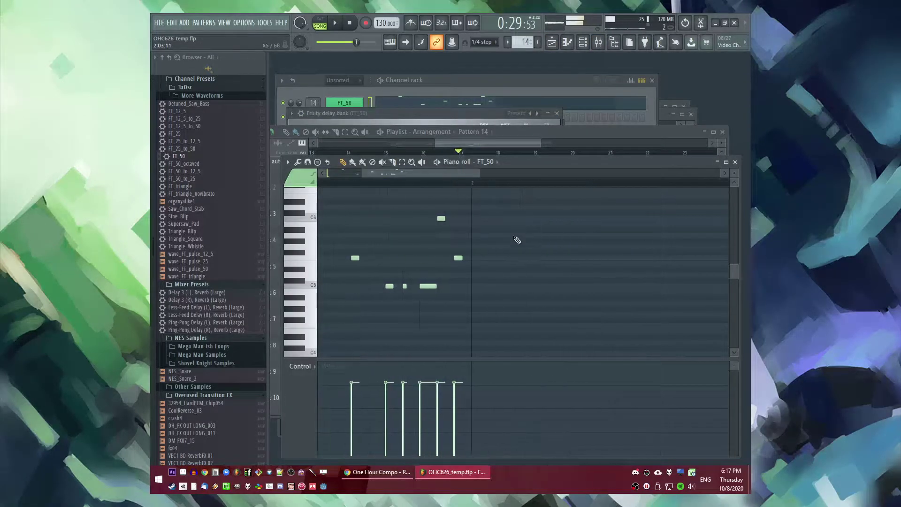
click(503, 258)
click(513, 285)
key(space)
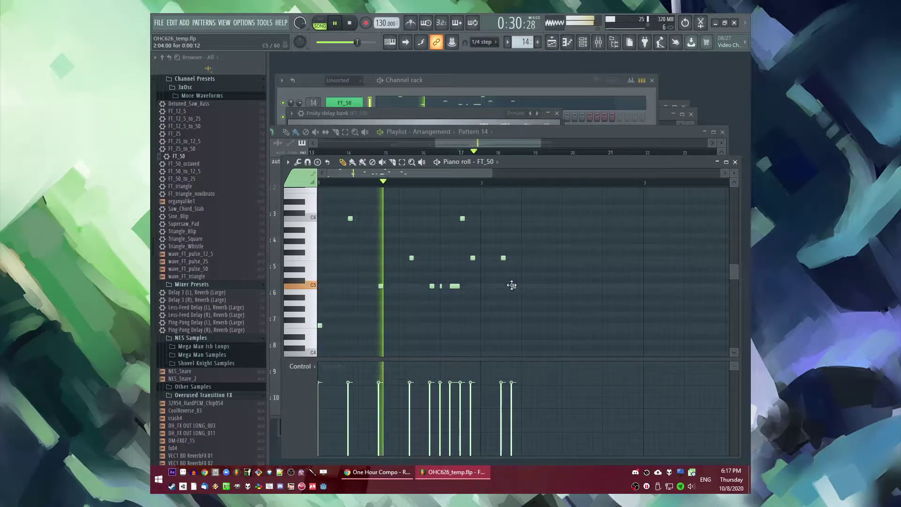
key(space)
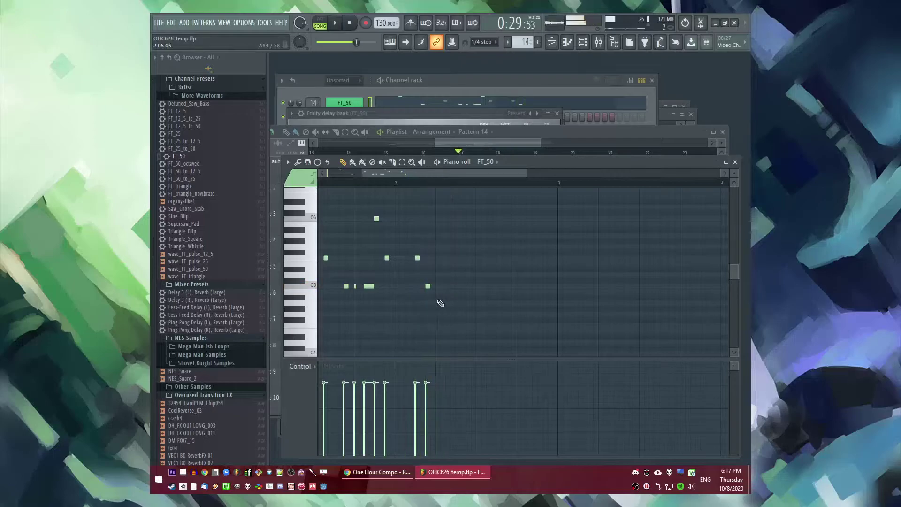
Step: Add an F4 note after the C5 in bar 2, and set playback to start from bar 2 of the pattern
key(space)
click(438, 325)
key(space)
click(395, 183)
key(space)
drag(406, 174, 418, 173)
key(space)
key(space)
Step: Place two C5 notes following the F4 in bar 2, replaying the phrase between edits
drag(388, 245, 435, 369)
key(space)
click(377, 255)
key(space)
key(space)
key(space)
click(408, 284)
key(space)
key(space)
click(417, 283)
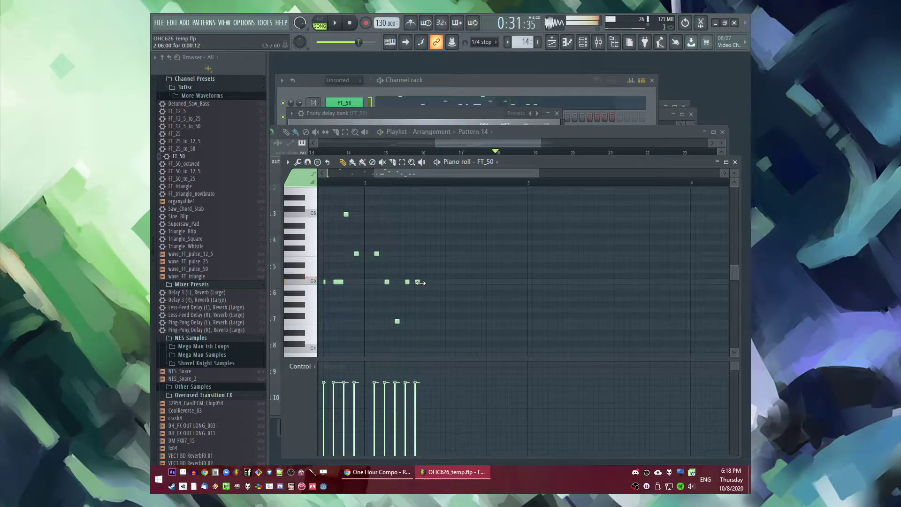
Step: Lengthen the last C5 note in bar 2, shorten the C5 before it, and listen to the rhythm
key(space)
key(space)
mouse_move(418, 283)
mouse_down()
mouse_move(430, 283)
mouse_move(406, 284)
mouse_move(423, 283)
mouse_up()
key(space)
key(space)
key(space)
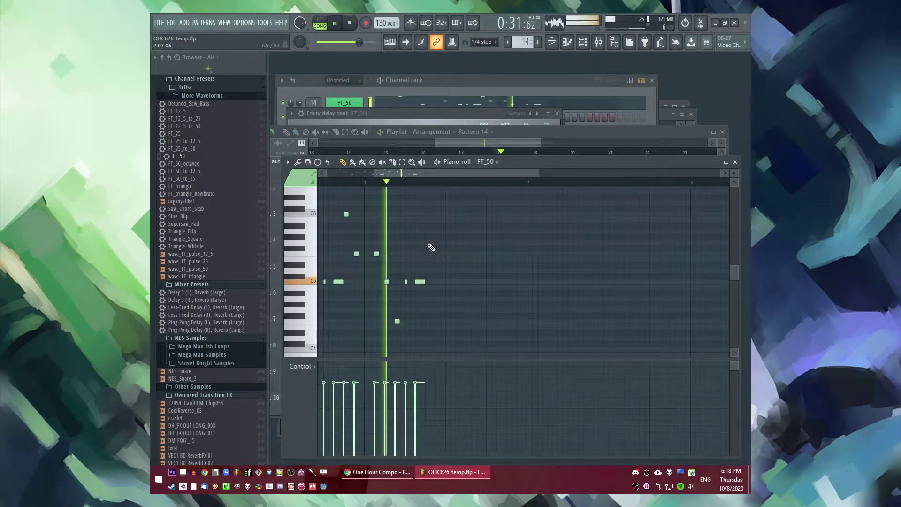
Step: Continue bar 2 of the melody with G5, F4, A5, G5, F5, C5 and F5 notes, and play it against the playlist
key(space)
key(space)
key(space)
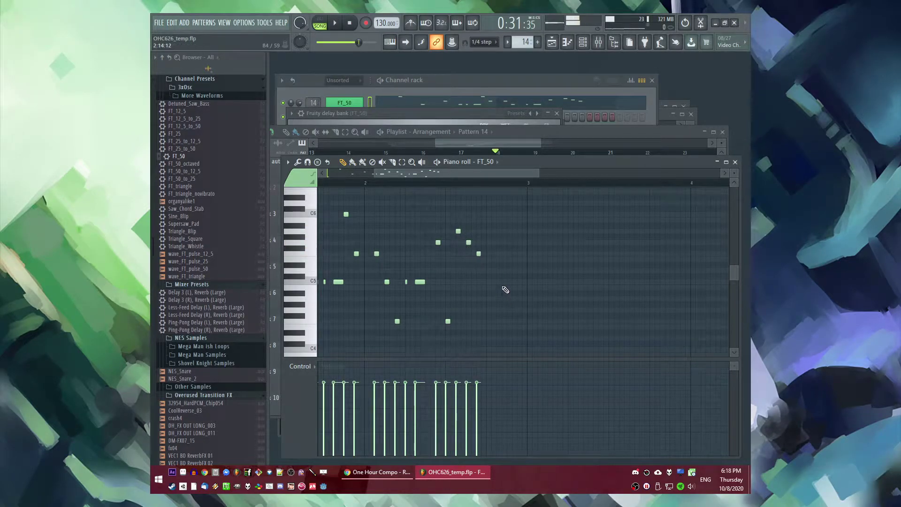
key(space)
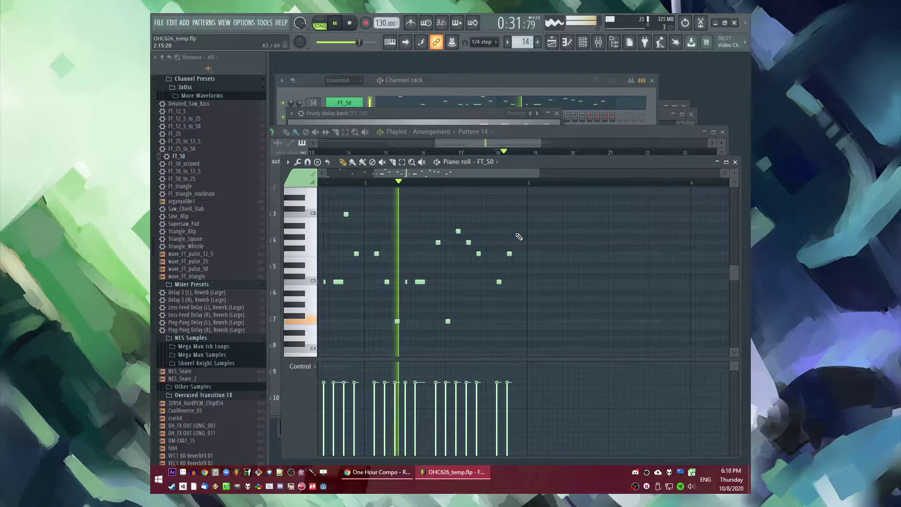
key(F7)
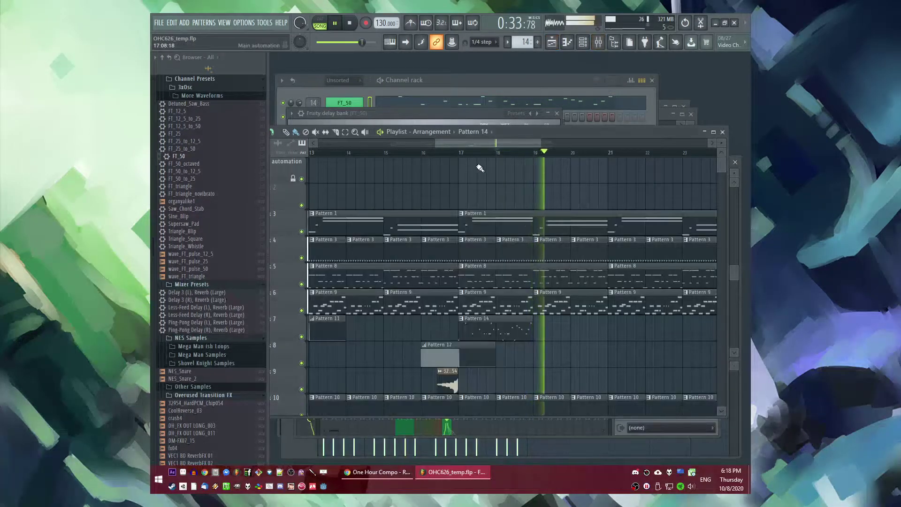
Step: Copy the Pattern 14 clip to bar 19, make the copy a unique pattern, and open it in the piano roll
click(460, 153)
click(542, 332)
scroll(517, 329, down, 3)
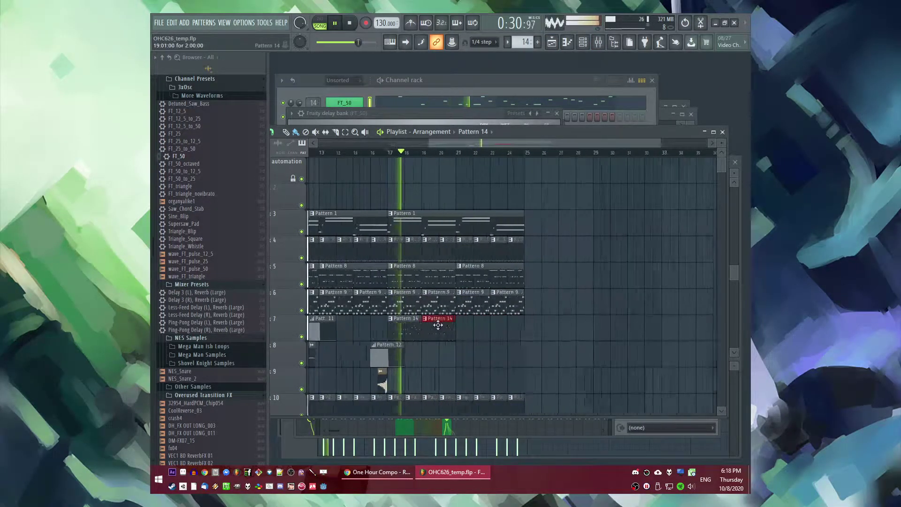
click(425, 319)
click(448, 380)
double_click(444, 332)
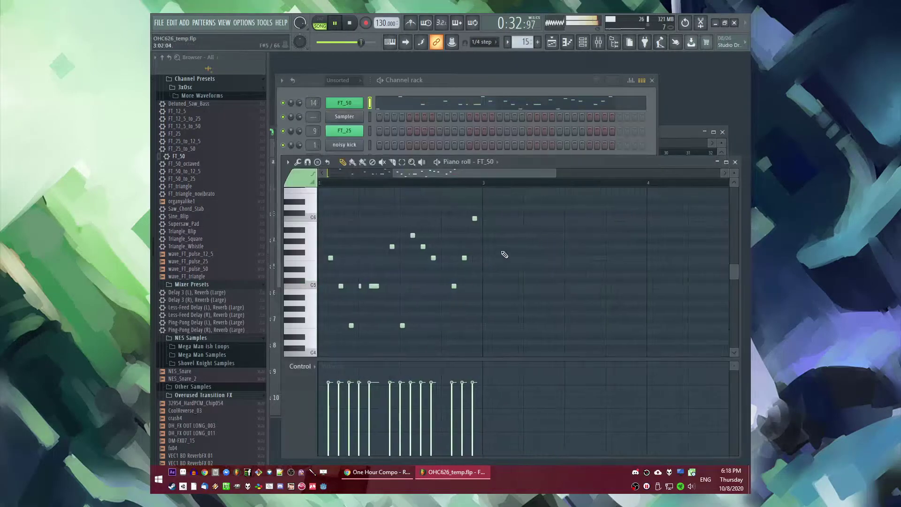
Step: Lower the first three F5 notes of the bar 19 melody to D5 and listen to the phrase
ctrl+drag(523, 317, 318, 335)
scroll(333, 285, up, 2)
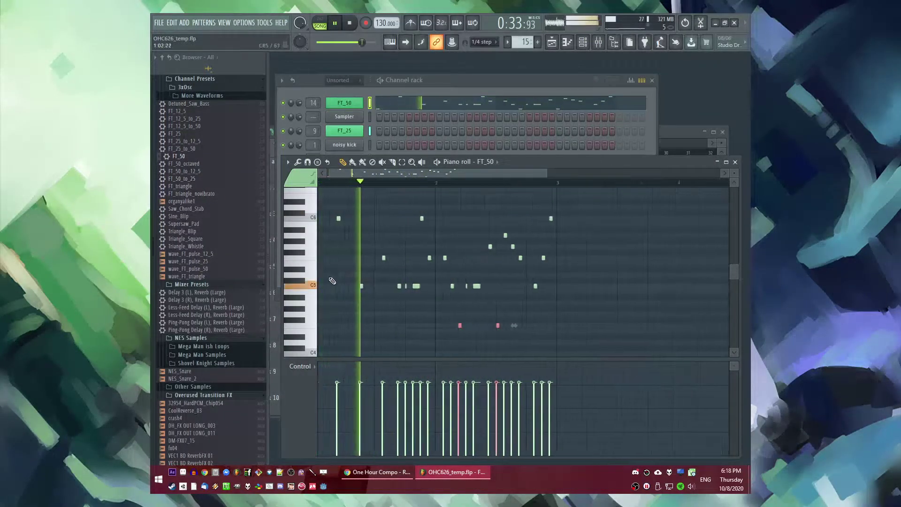
ctrl+drag(376, 253, 448, 265)
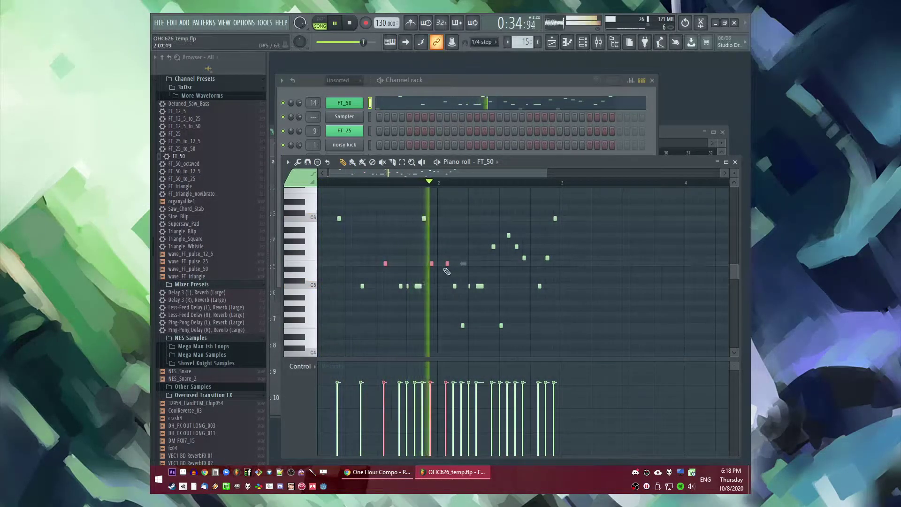
drag(385, 264, 384, 277)
ctrl+click(396, 264)
scroll(573, 283, up, 3)
scroll(449, 255, down, 1)
key(space)
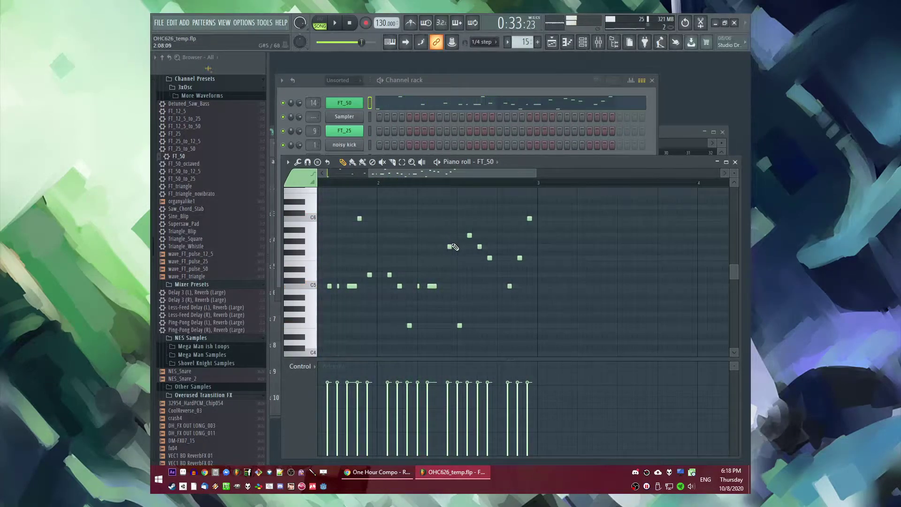
Step: Raise the three D5 notes around the end of bar 1 to G5, replaying the pattern from its start
key(space)
key(space)
scroll(532, 226, down, 4)
click(319, 182)
key(space)
scroll(347, 287, up, 4)
key(space)
key(space)
key(space)
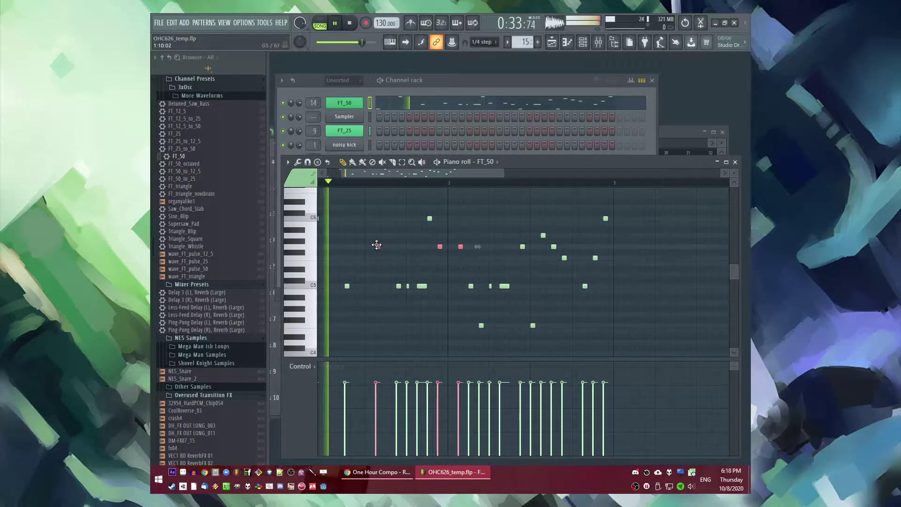
scroll(371, 249, down, 2)
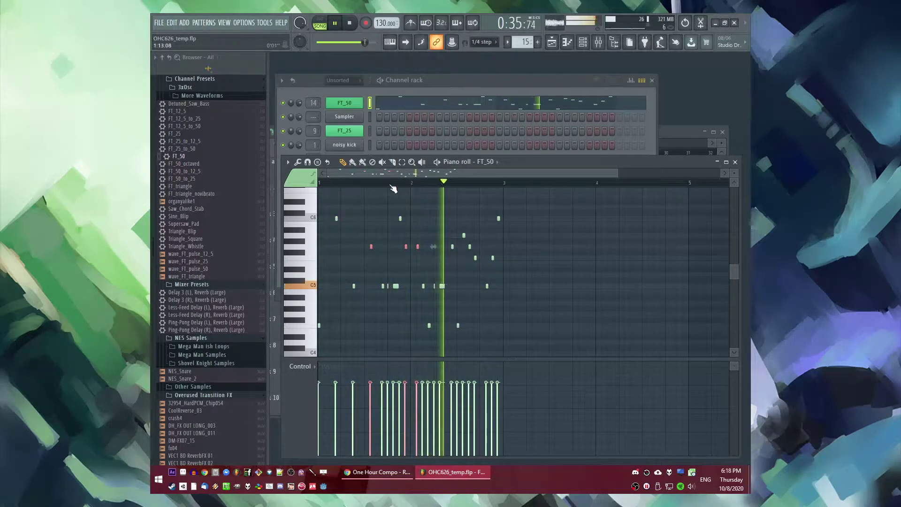
Step: Play the arrangement from bar 17 and reopen the bar 19 melody clip in the piano roll
key(F5)
click(383, 152)
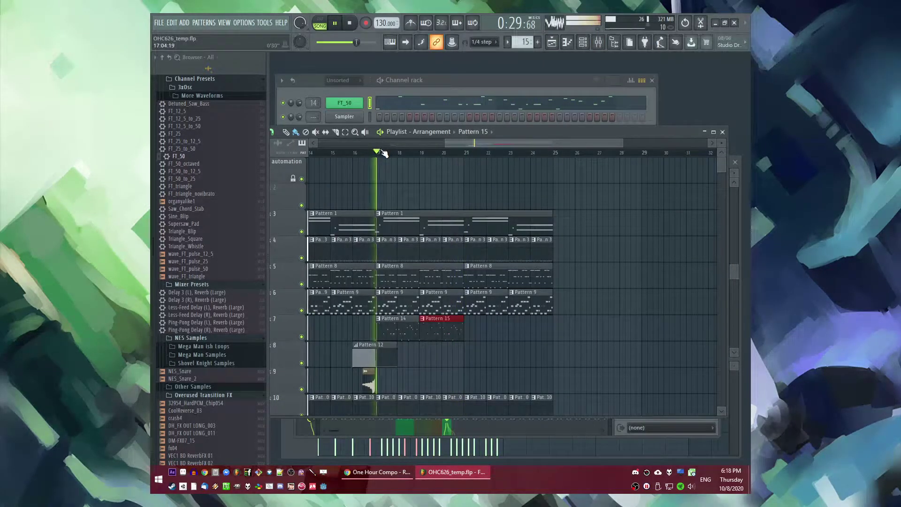
double_click(447, 325)
scroll(345, 253, up, 3)
drag(368, 228, 575, 266)
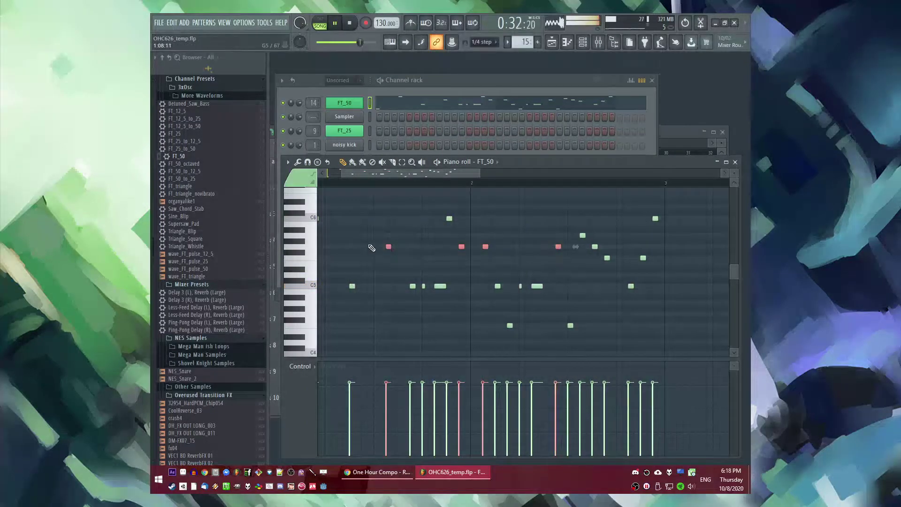
drag(346, 277, 582, 288)
key(space)
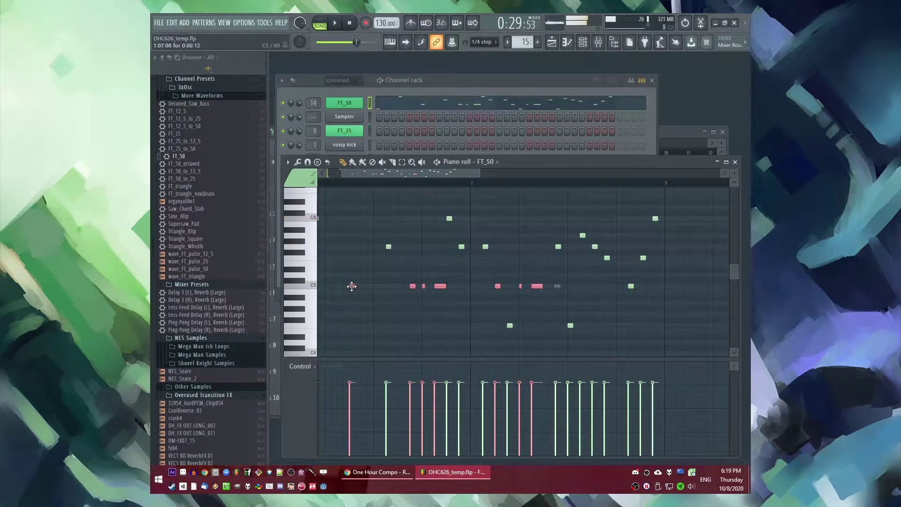
Step: Raise the three F4 notes of the melody to G4 and play the result
scroll(446, 312, down, 2)
drag(538, 330, 280, 346)
drag(509, 321, 317, 329)
scroll(321, 328, down, 2)
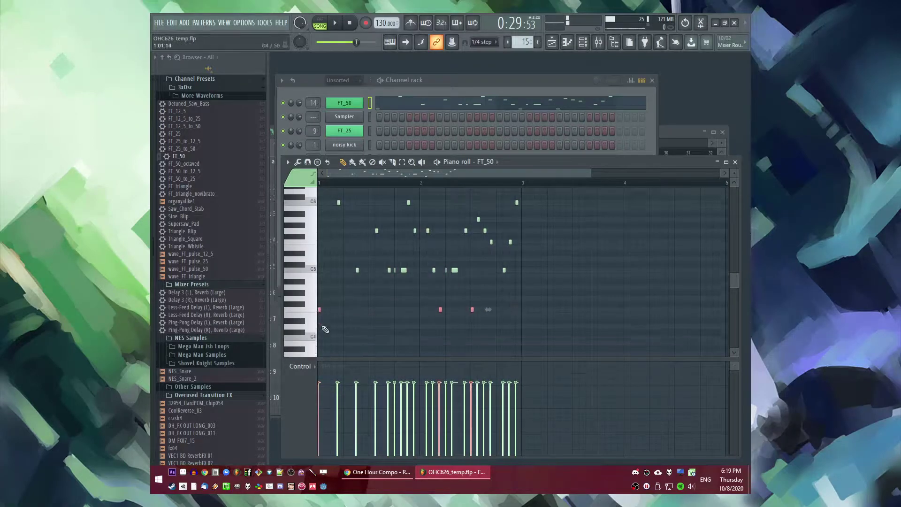
key(space)
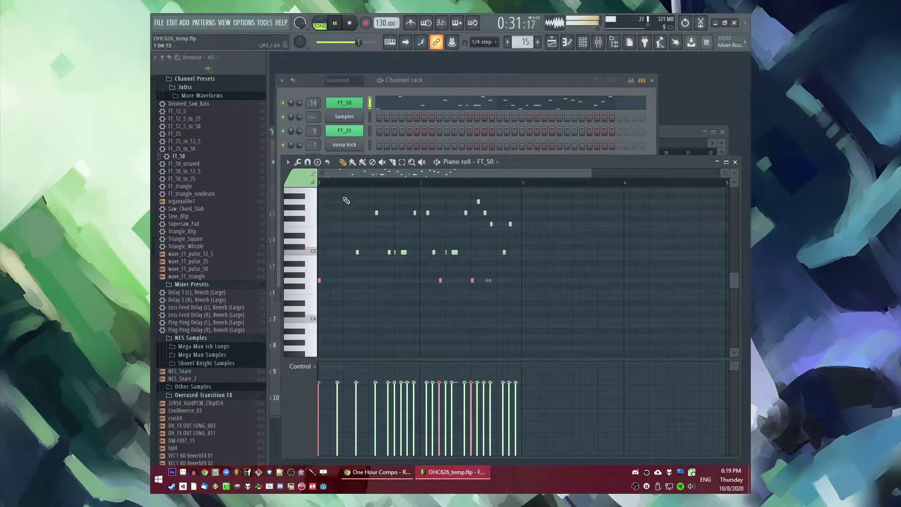
scroll(347, 253, up, 2)
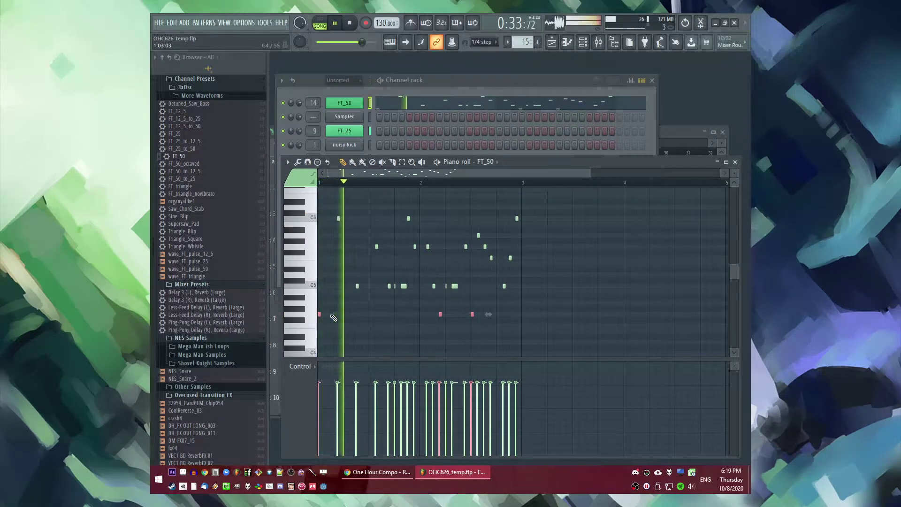
Step: Lower the first three G5 notes of the melody to D5 and replay the phrase
scroll(378, 257, up, 1)
drag(365, 235, 452, 254)
key(space)
ctrl+click(462, 263)
scroll(544, 268, up, 2)
key(space)
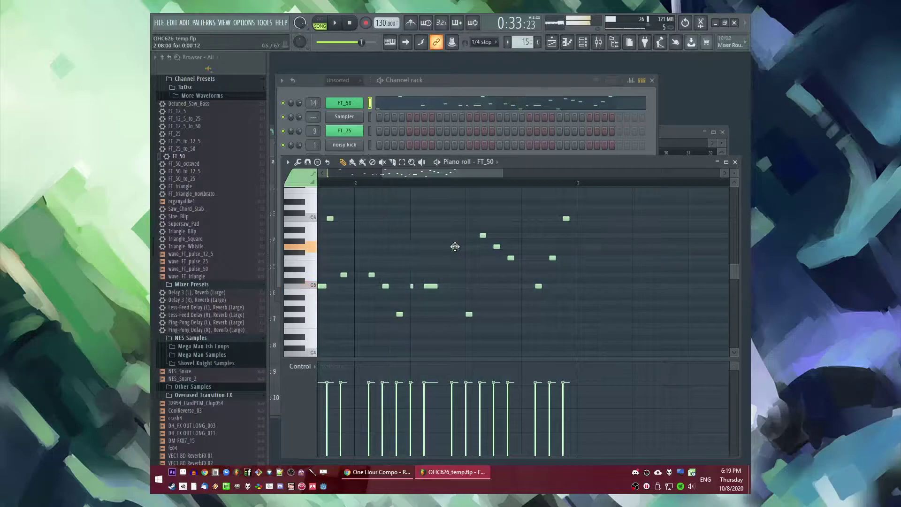
Step: In the second half of bar 2, lower both G5 notes to D5 and the A5 note to G5
scroll(467, 263, down, 1)
drag(477, 235, 488, 274)
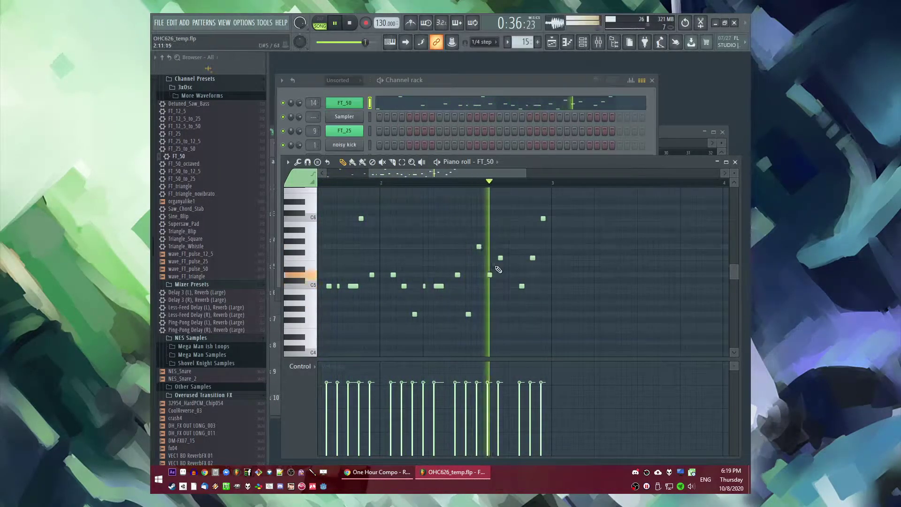
key(space)
scroll(474, 275, down, 2)
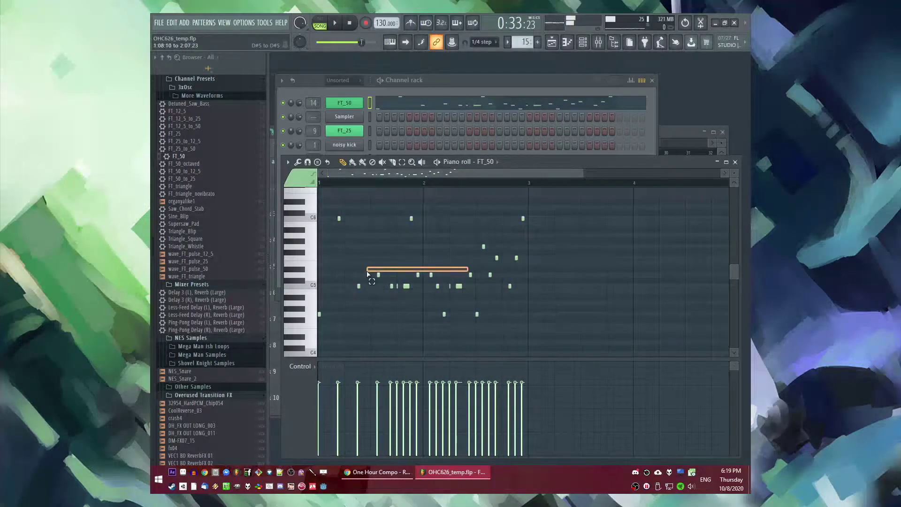
Step: Raise the first three D5 notes of the melody to G5 and listen to the whole pattern
drag(380, 274, 381, 245)
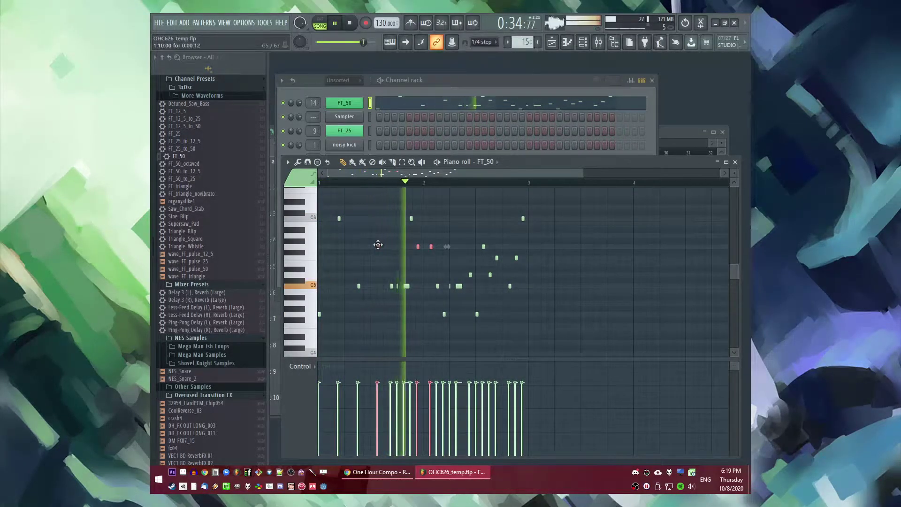
scroll(381, 245, up, 2)
scroll(539, 261, down, 2)
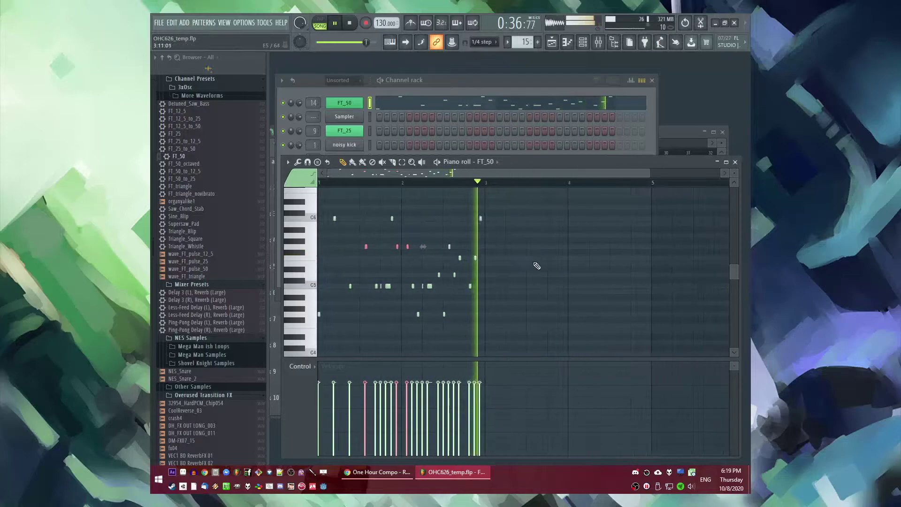
Step: Raise the two F5 notes near the end of bar 2 to G5 and replay that section
click(369, 185)
scroll(441, 265, up, 3)
key(space)
drag(345, 271, 486, 245)
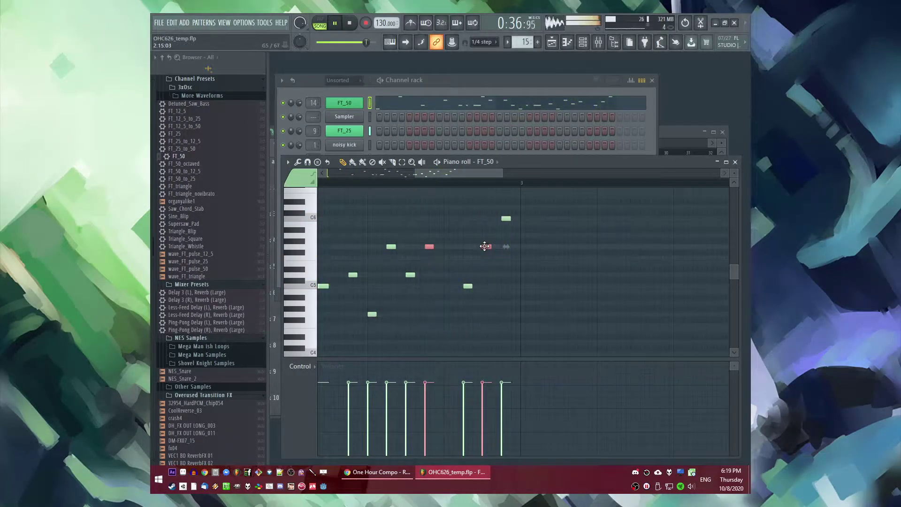
scroll(597, 244, down, 3)
Step: Play the bar 19 melody within the arrangement and return to its notes in the piano roll
key(F5)
click(422, 153)
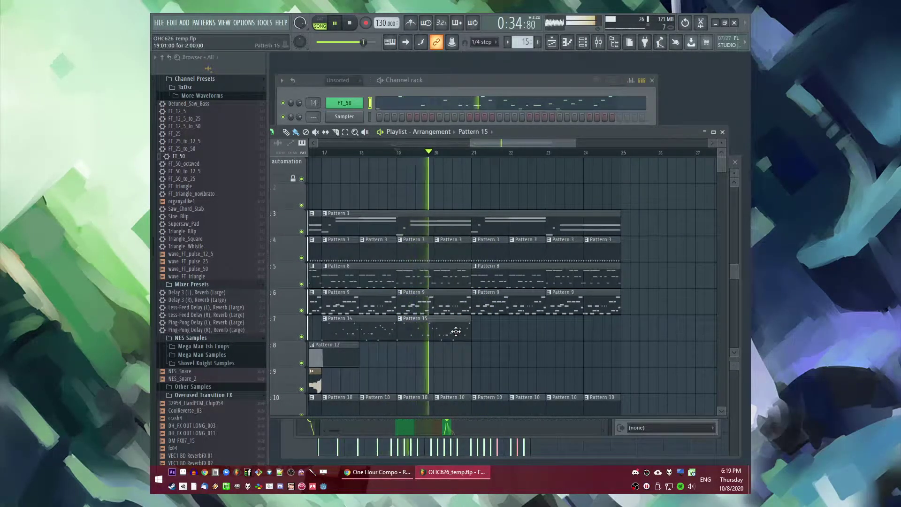
key(F7)
scroll(548, 296, down, 3)
scroll(382, 269, up, 3)
key(space)
key(space)
Step: Lower all six G5 notes to D5, and drop the middle of the three consecutive D5 notes late in bar 2 to C5
drag(574, 241, 383, 261)
key(space)
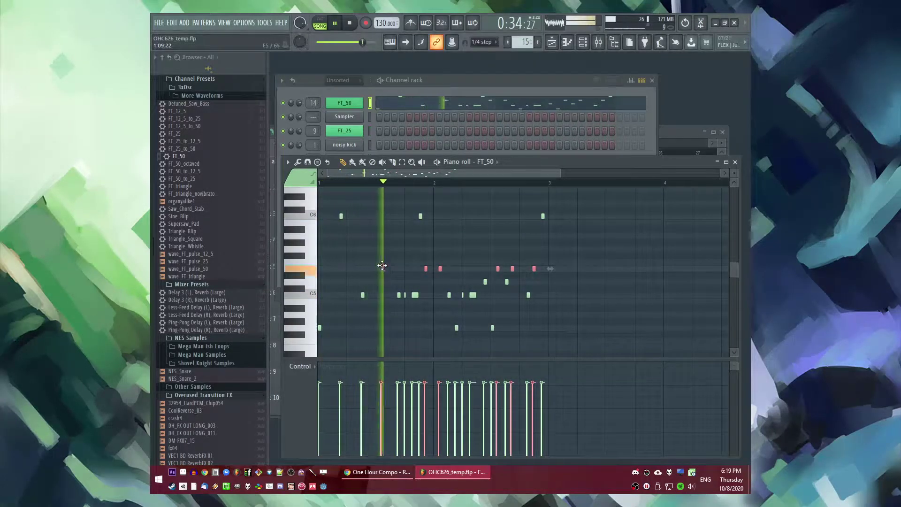
drag(382, 266, 384, 282)
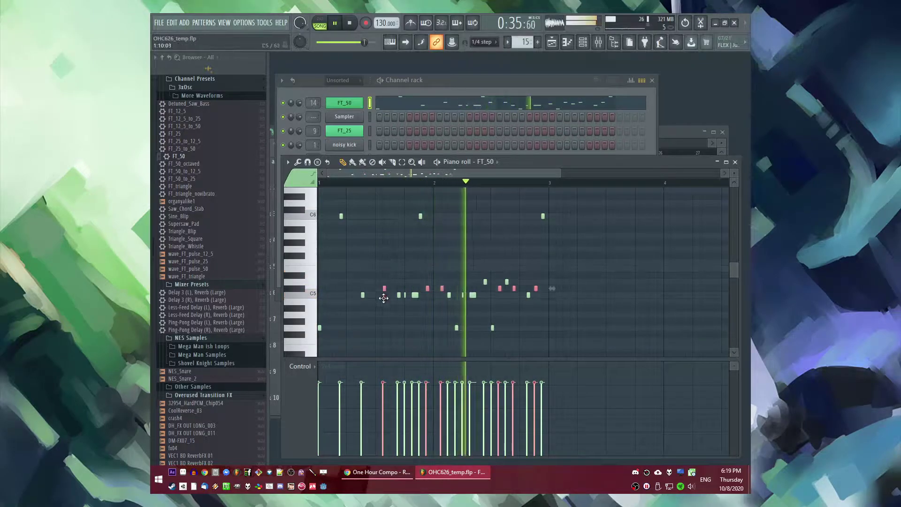
scroll(505, 279, up, 3)
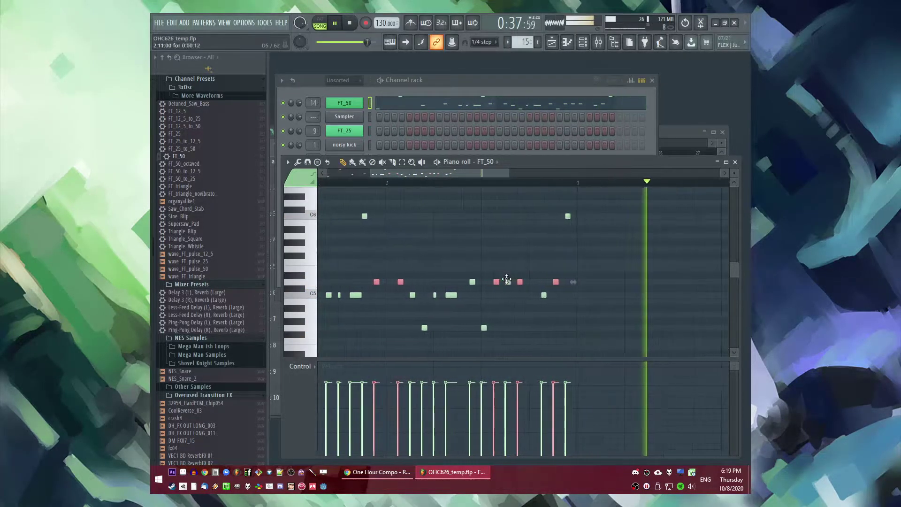
ctrl+click(512, 299)
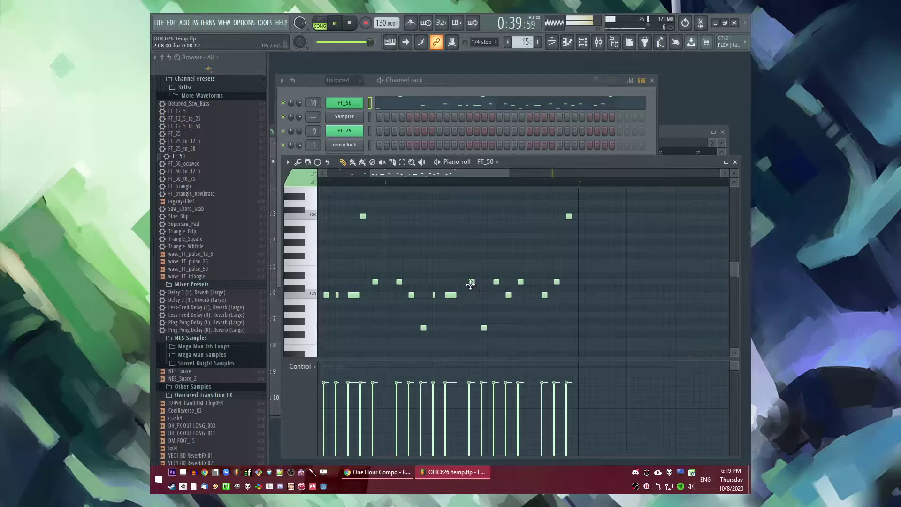
Step: Copy the Pattern 14 and Pattern 15 clips to bar 21, and duplicate all four clips into bars 25 to 32
key(F5)
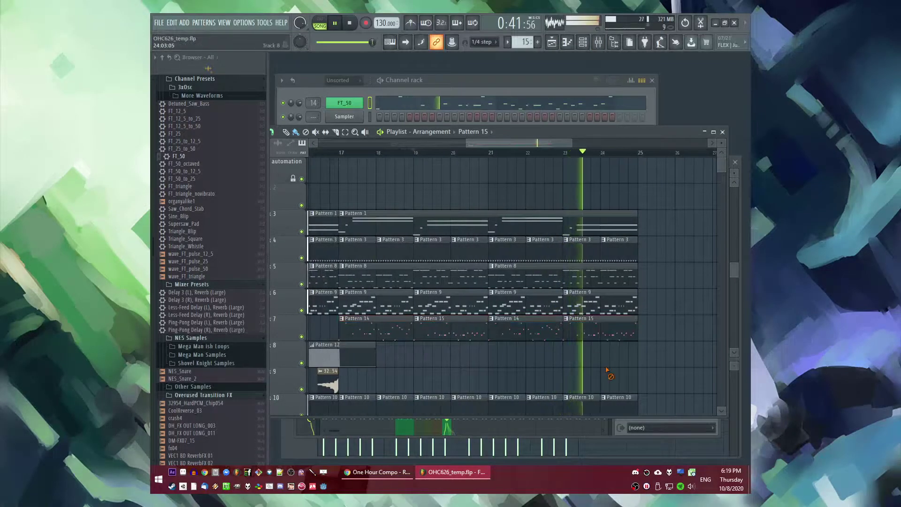
scroll(543, 346, down, 3)
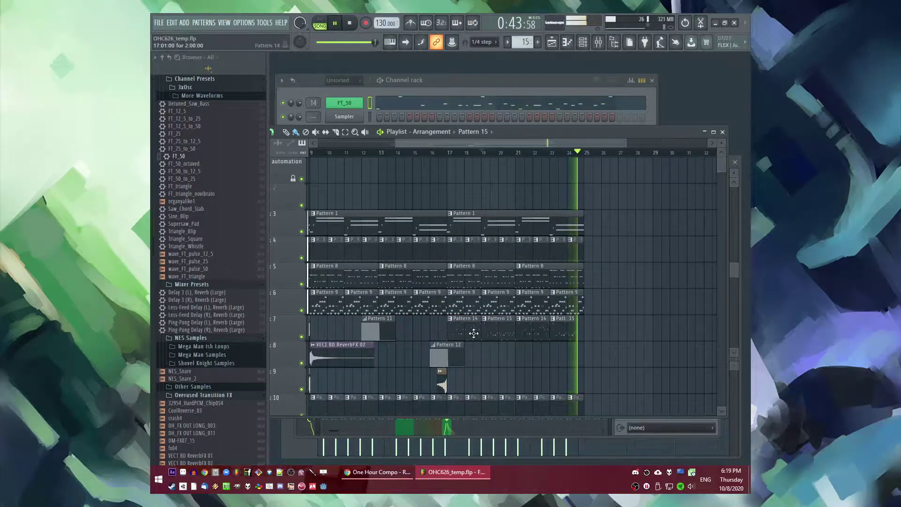
drag(611, 327, 450, 330)
key(ctrl+b)
Step: Duplicate the last Pattern 1 clip on track 3 so the copy starts at bar 25
scroll(569, 297, down, 3)
click(497, 152)
click(499, 212)
key(ctrl+b)
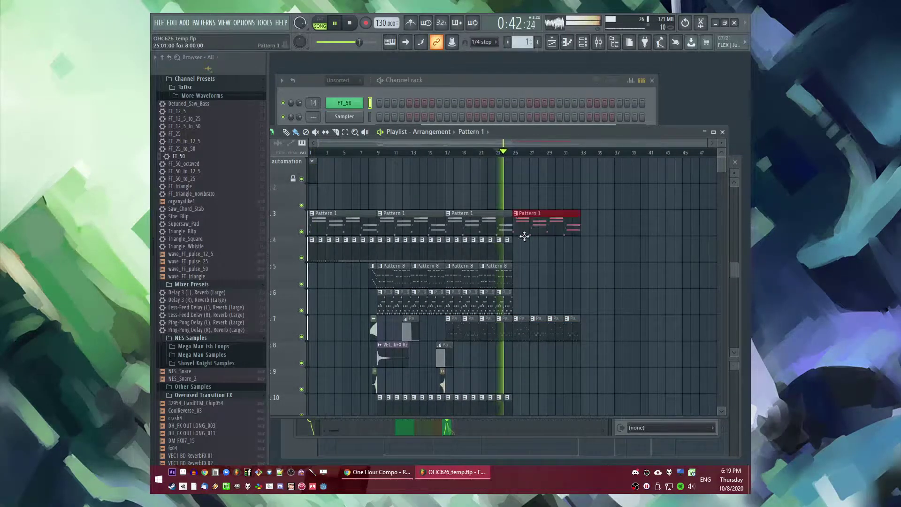
Step: Make the Pattern 1 copy at bar 25 unique and open its FT_25 notes in the piano roll
scroll(562, 278, up, 3)
click(467, 212)
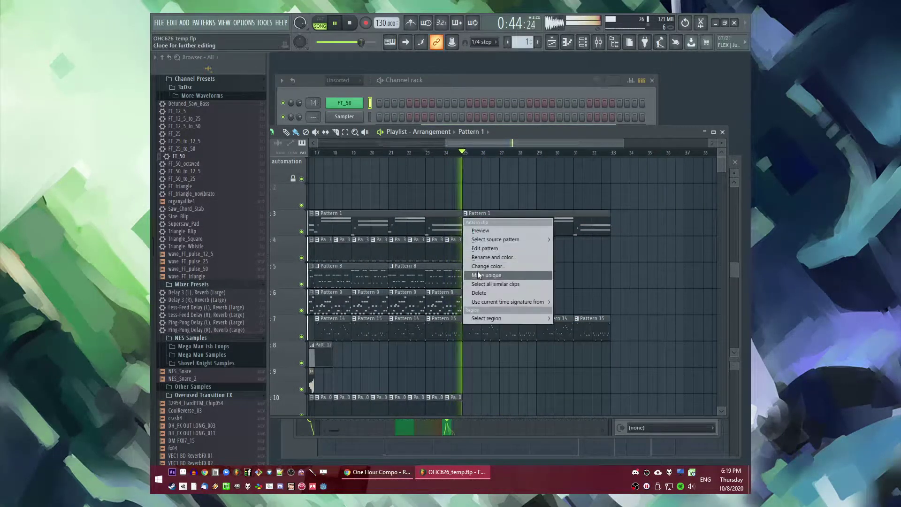
click(477, 272)
key(space)
double_click(482, 229)
key(space)
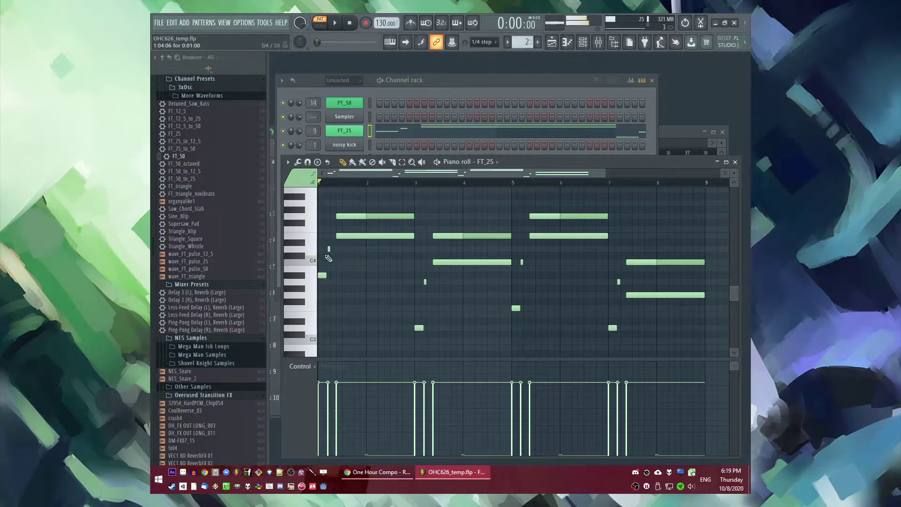
Step: Lower the opening A#3 note of the FT_25 part to A#2 and the short D4 after it to F3
scroll(339, 256, up, 3)
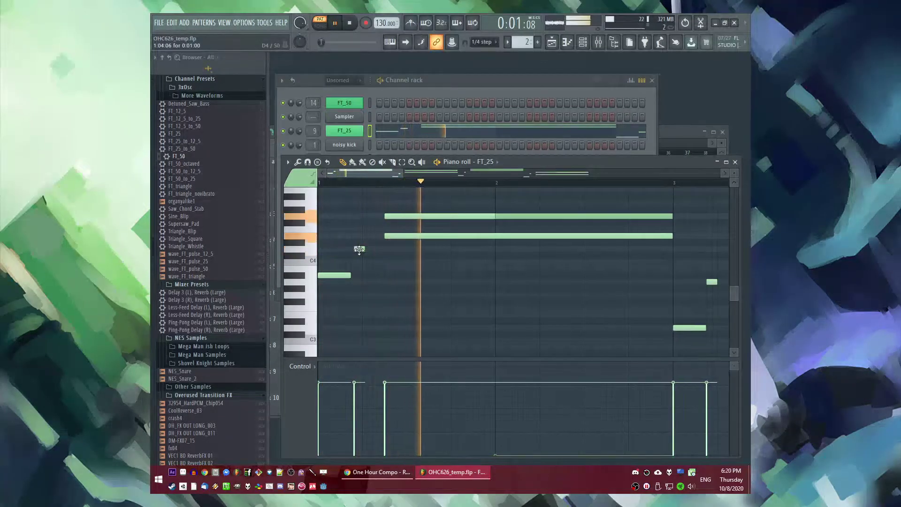
key(space)
scroll(372, 253, up, 1)
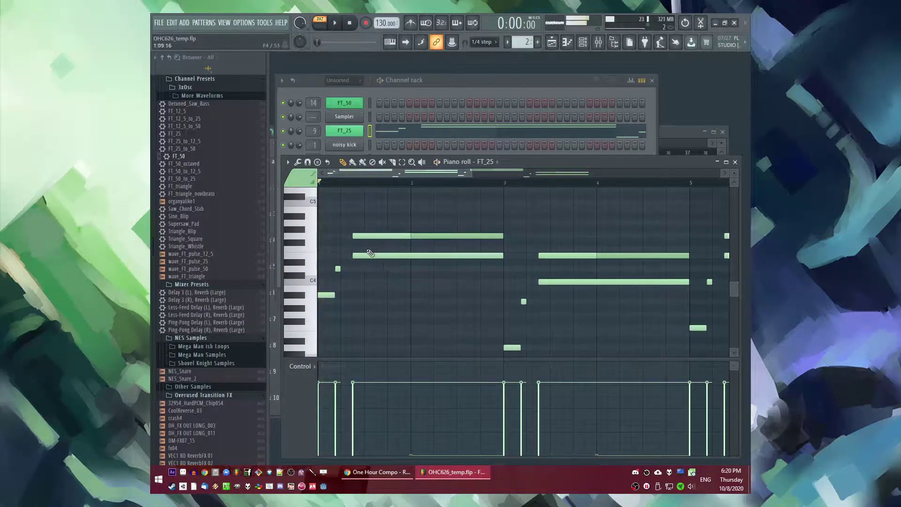
scroll(355, 267, down, 3)
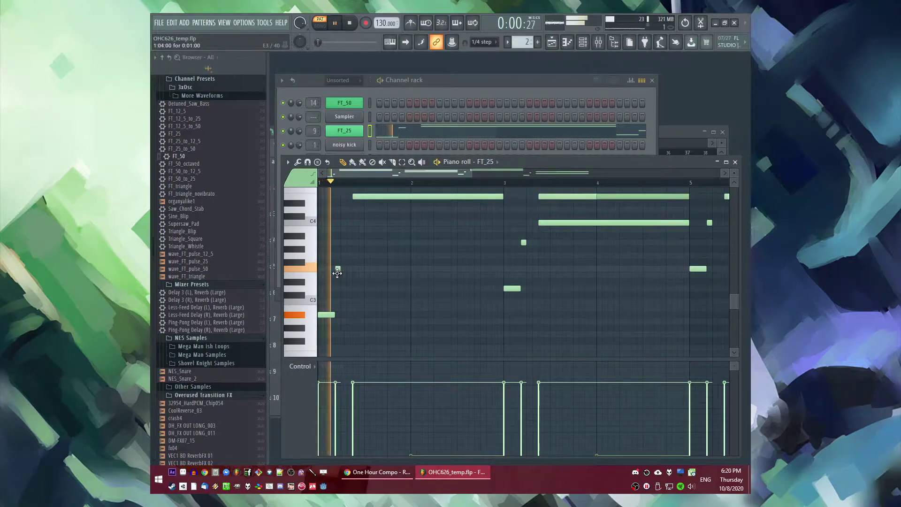
scroll(366, 248, up, 2)
Step: Revoice the first sustained FT_25 chord by lowering its bottom note to C4 and its top note to D4
drag(407, 236, 404, 277)
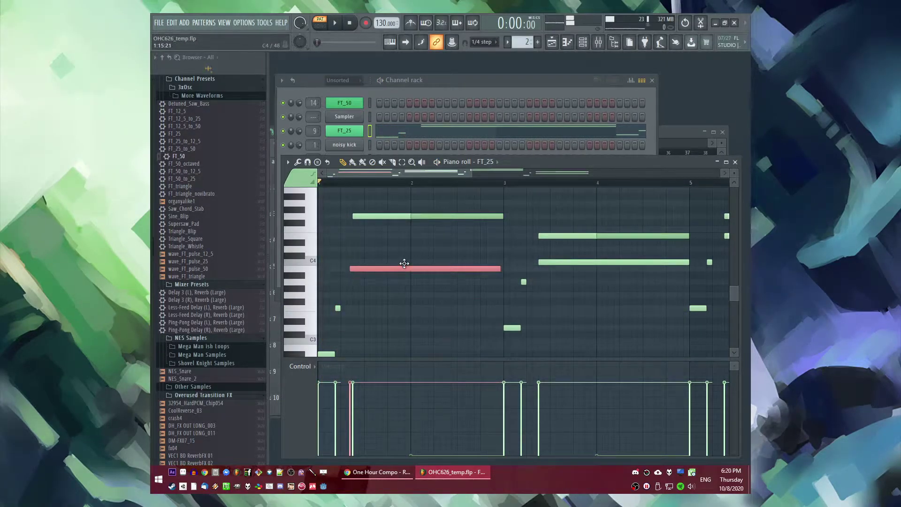
key(space)
drag(413, 216, 415, 249)
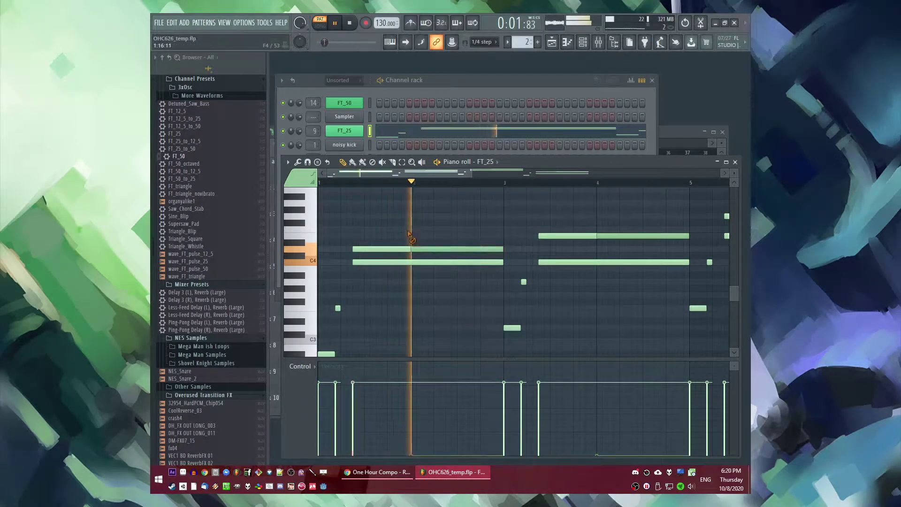
ctrl+click(410, 232)
Step: Switch to song mode and play the playlist leading into the revised chord clip at bar 25
scroll(410, 232, down, 2)
key(l)
key(F5)
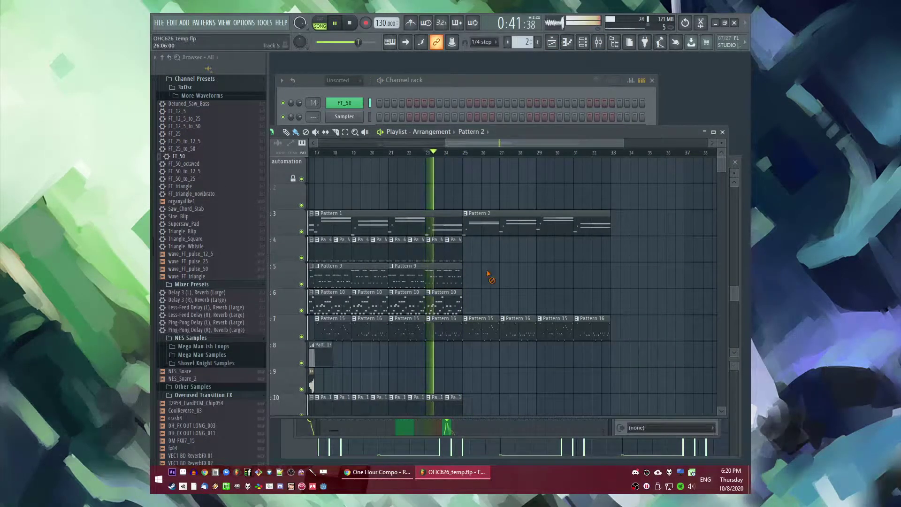
Step: Duplicate the Pattern 4 clips on track 4 and the Pattern 11 clips on track 10 to fill bars 25 up to 33
drag(393, 255, 393, 255)
key(ctrl+b)
key(ctrl+b)
ctrl+click(520, 298)
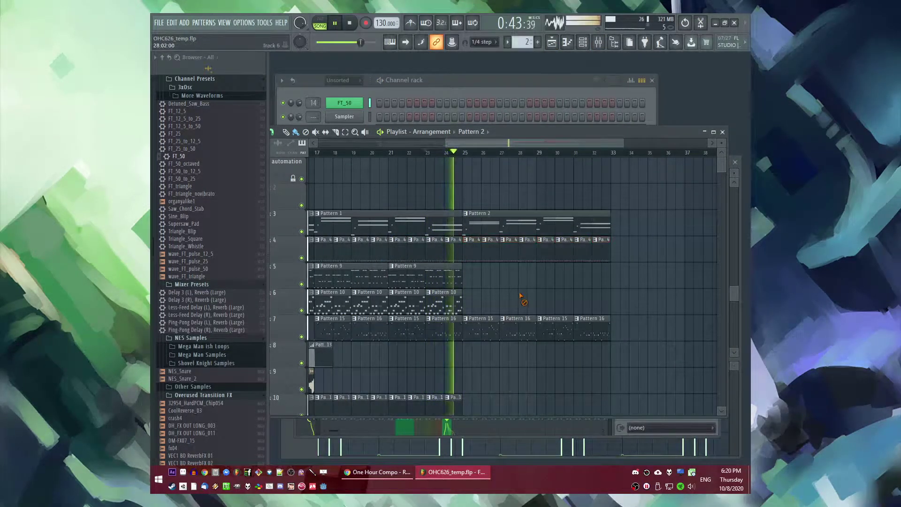
scroll(543, 290, down, 1)
scroll(537, 292, up, 1)
scroll(507, 302, down, 5)
drag(492, 303, 419, 283)
key(ctrl+b)
key(ctrl+b)
Step: Try repeating the Pattern 10 clips on track 6 from bar 25 up to bar 33
scroll(509, 304, up, 4)
ctrl+click(479, 322)
key(ctrl+b)
key(ctrl+b)
ctrl+click(535, 264)
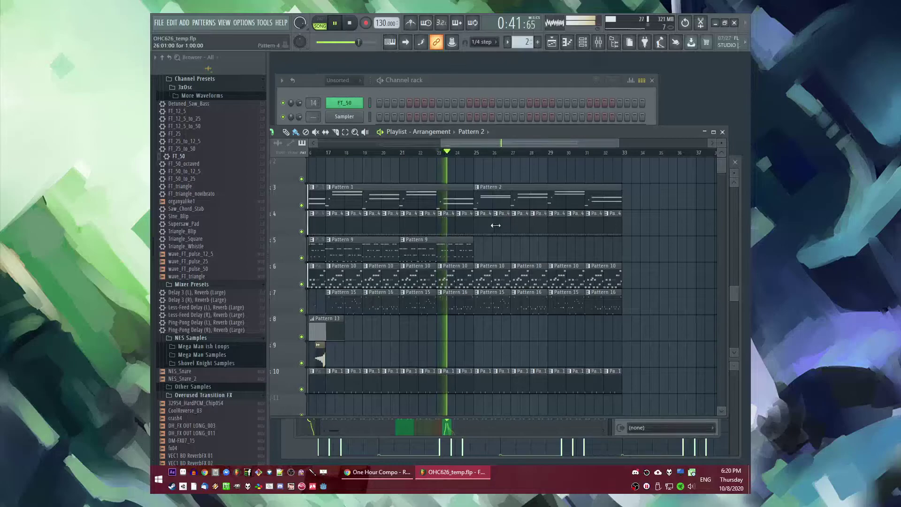
right_click(493, 274)
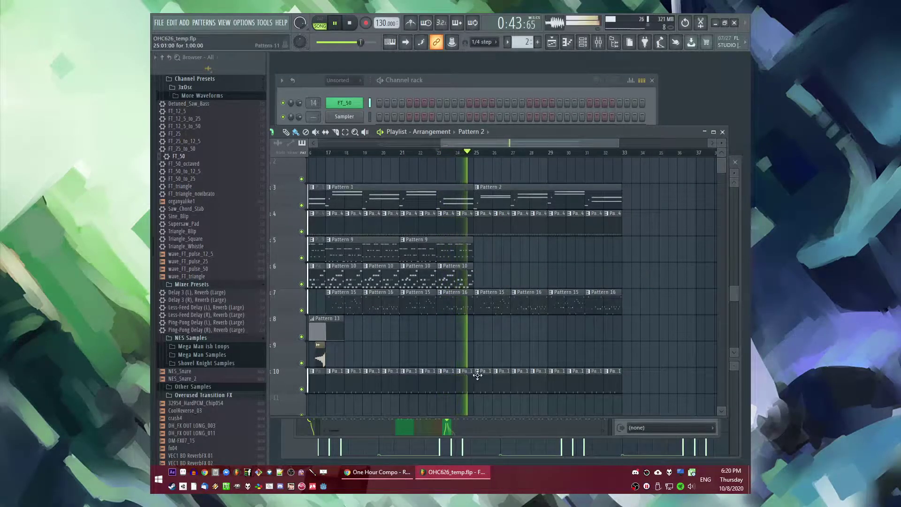
Step: Copy the transition effect clips around bar 9 onto tracks 11 to 13 so they lead into bar 25
scroll(531, 339, down, 3)
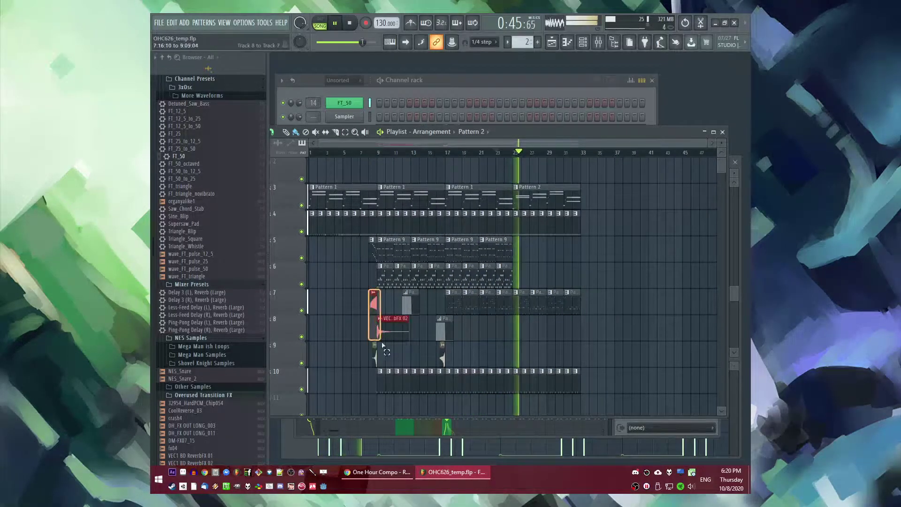
scroll(545, 345, up, 5)
key(ctrl+v)
scroll(521, 338, down, 2)
key(KP_Divide)
key(KP_Divide)
key(KP_Divide)
mouse_move(449, 329)
mouse_down()
mouse_move(442, 377)
mouse_move(450, 336)
mouse_up()
scroll(539, 237, down, 4)
scroll(516, 197, up, 4)
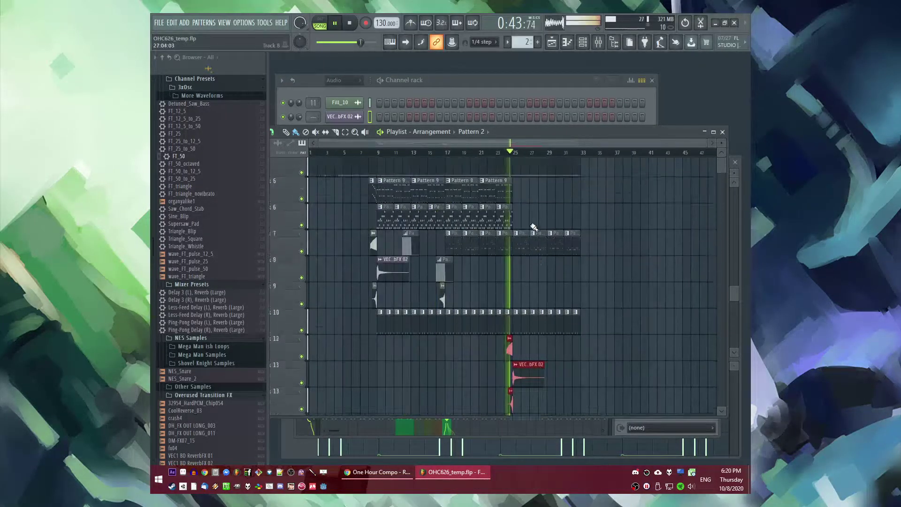
Step: Delete the Pattern 15 and Pattern 16 clips on track 7 from bar 25 onward
scroll(547, 274, up, 4)
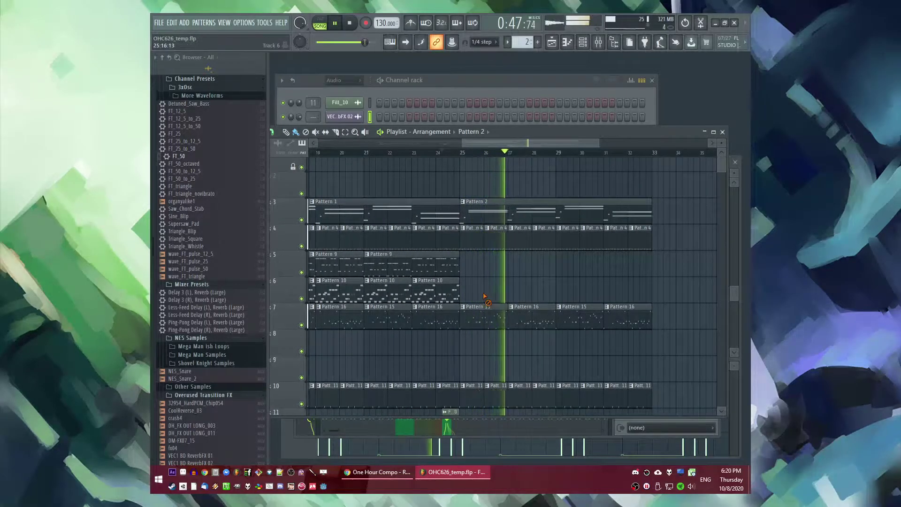
click(444, 155)
right_click(488, 320)
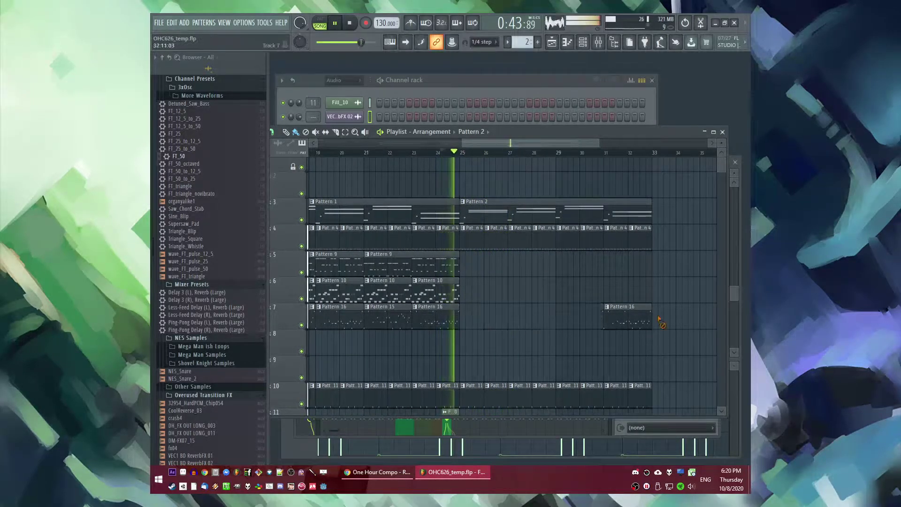
Step: Open Pattern 2's FT_25 notes and lower the short note after bar 3's bass note to G3
double_click(479, 209)
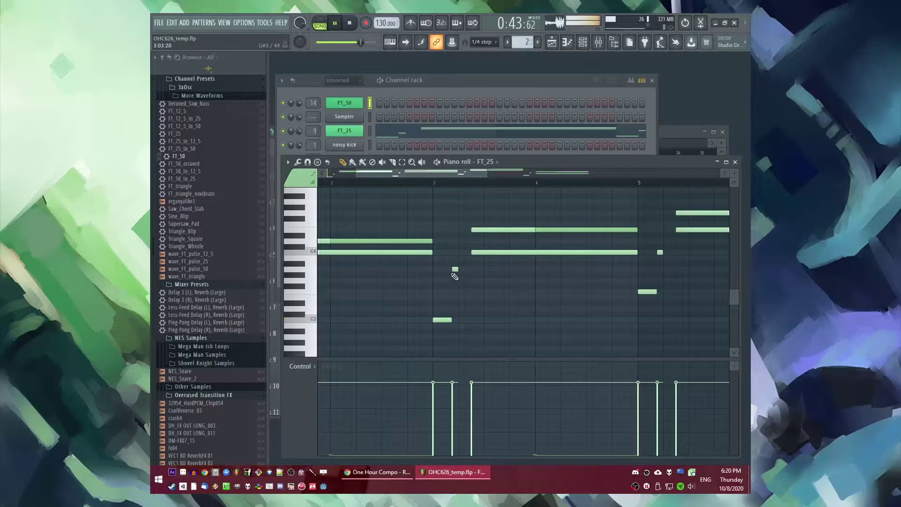
scroll(455, 276, down, 3)
scroll(453, 267, up, 3)
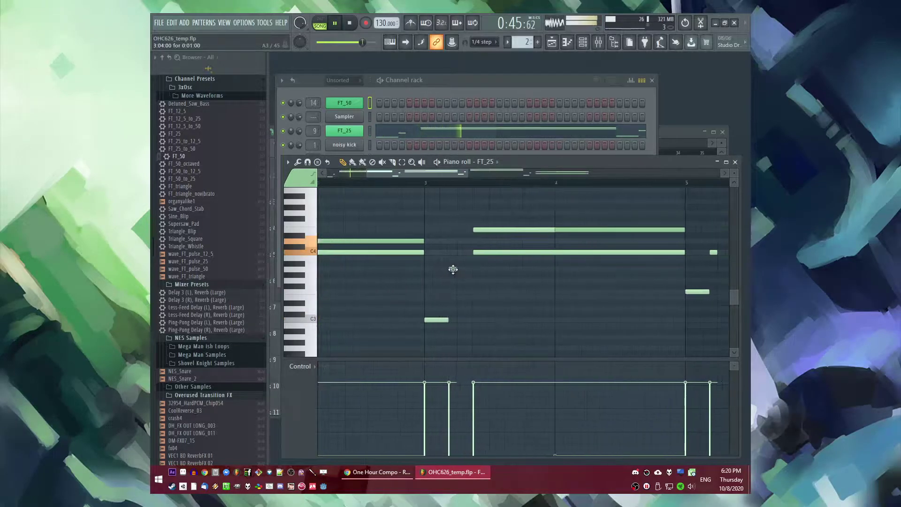
drag(487, 216, 587, 238)
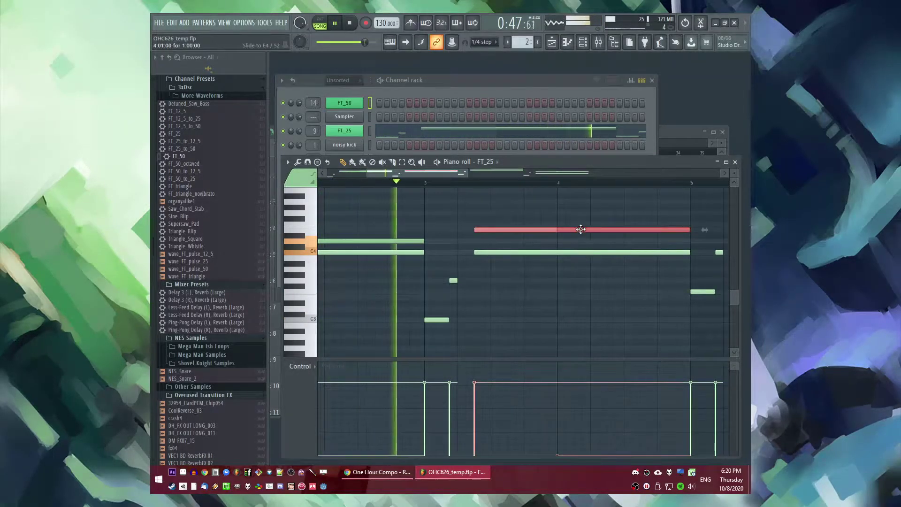
Step: Lower bar 5's bass note to D3 and revoice the sustained chord after it as D4 and F4
scroll(578, 231, down, 4)
scroll(502, 262, up, 3)
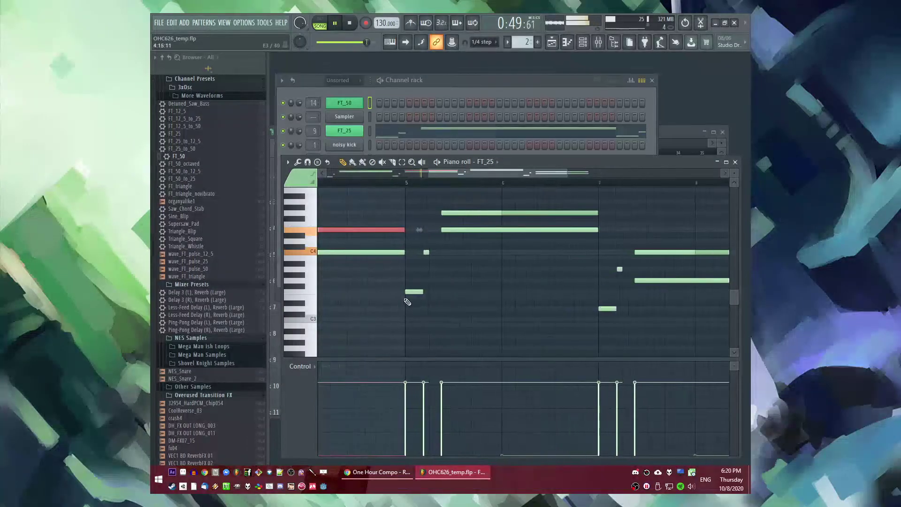
drag(413, 291, 413, 308)
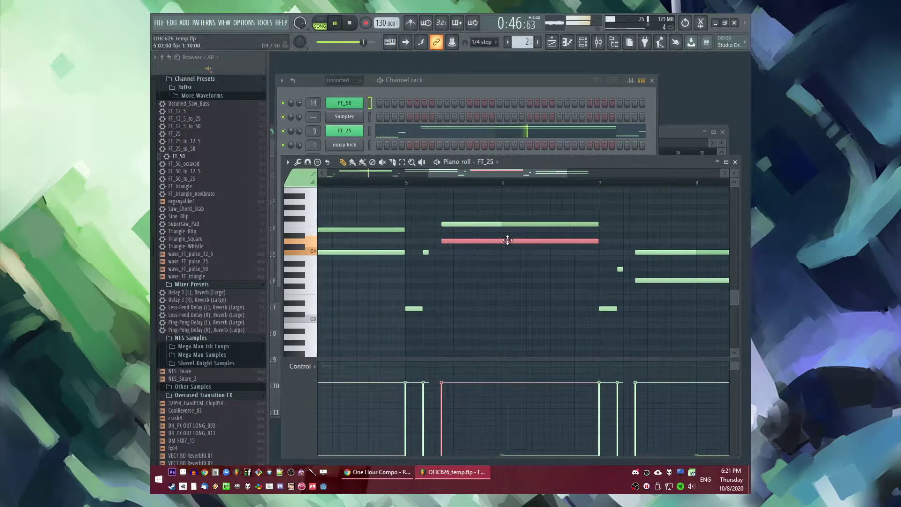
scroll(523, 269, down, 3)
scroll(521, 272, up, 2)
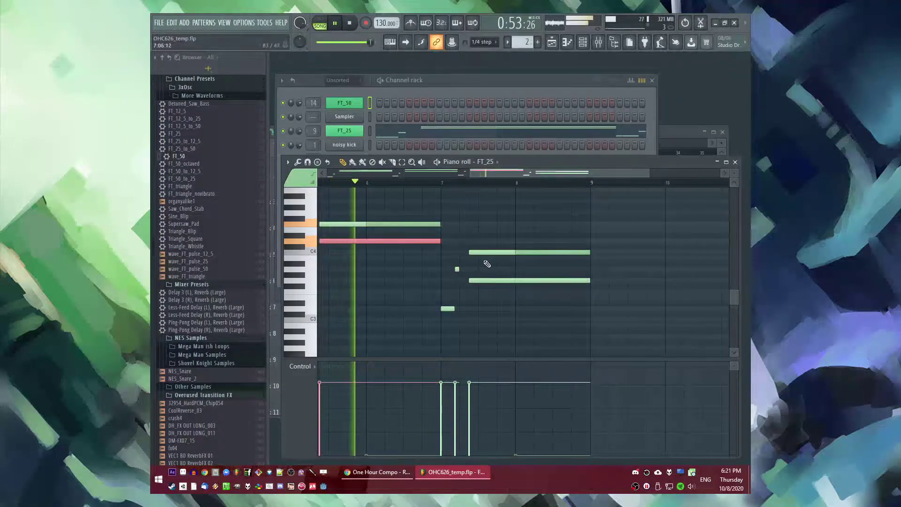
Step: Lower the short note between bar 5's bass note and its sustained chord to A3
scroll(469, 257, down, 2)
scroll(453, 248, up, 3)
key(space)
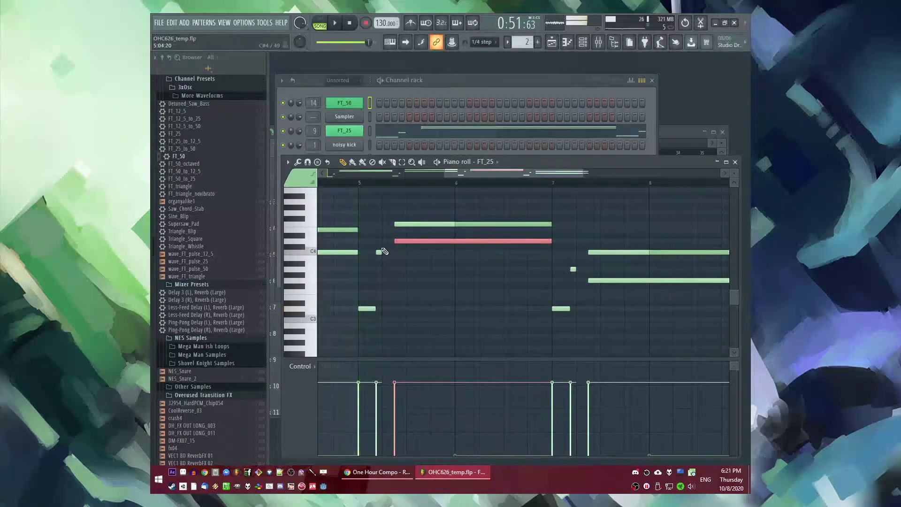
scroll(384, 251, up, 2)
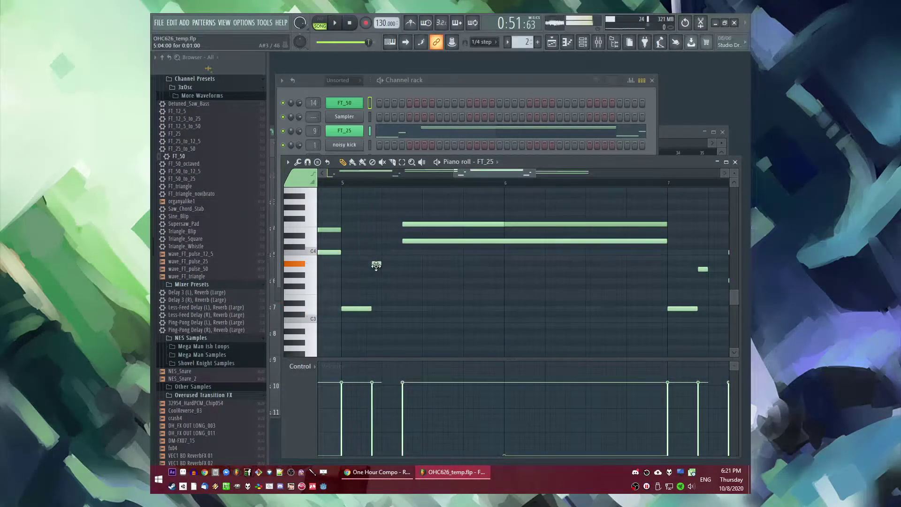
drag(375, 273, 378, 272)
key(space)
Step: Try adding a C4 below the sustained bar 5 chord and play it back
drag(408, 234, 563, 249)
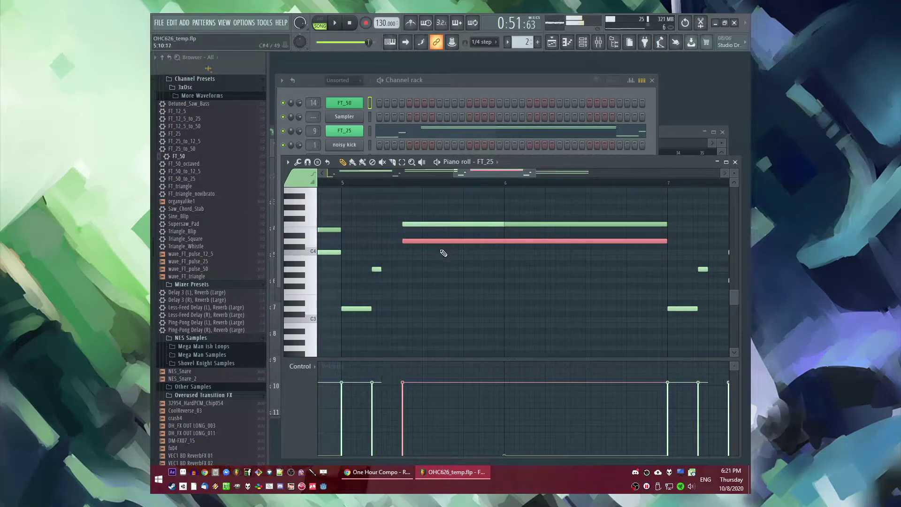
key(space)
click(408, 254)
right_click(413, 253)
key(space)
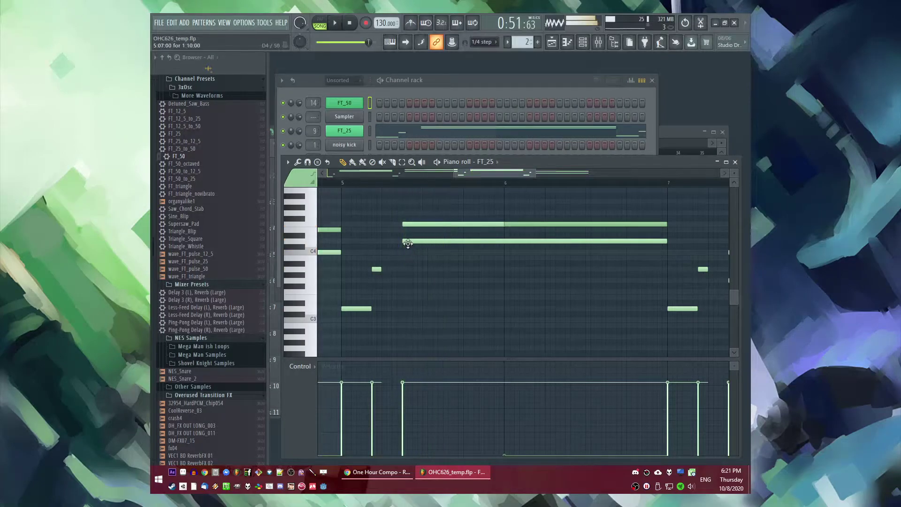
click(410, 256)
scroll(410, 260, down, 3)
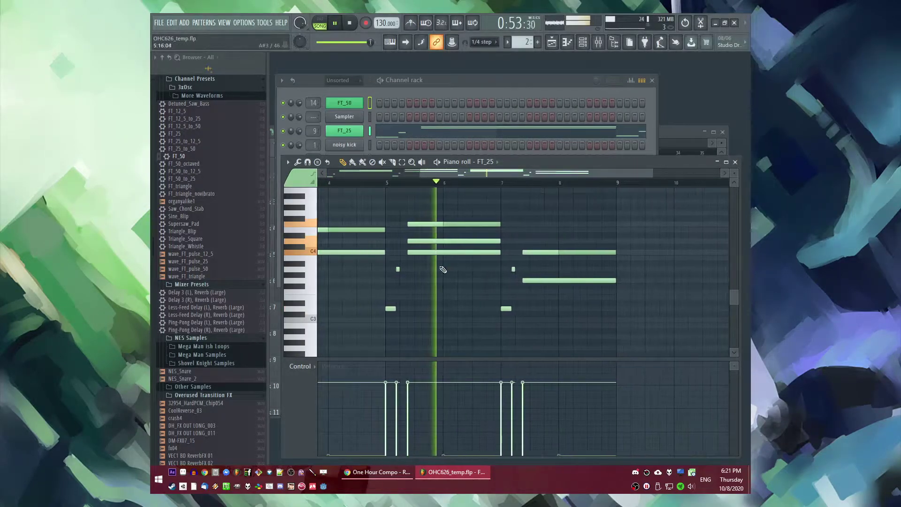
scroll(486, 258, up, 2)
key(space)
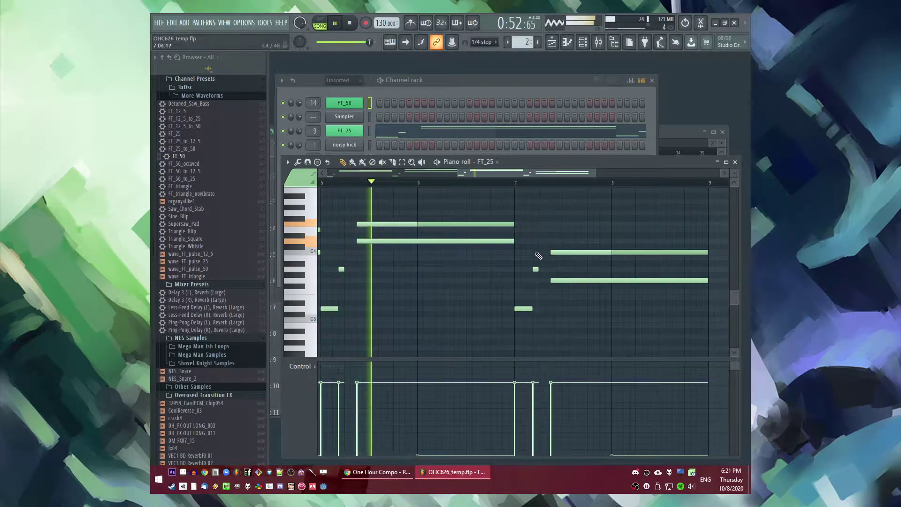
Step: Add a short E3 pickup note just before bar 7, raise bar 7's bass note to F3 and play the passage
mouse_move(522, 309)
mouse_down()
mouse_move(522, 292)
mouse_move(493, 313)
mouse_move(497, 299)
mouse_move(516, 311)
mouse_move(511, 298)
mouse_up()
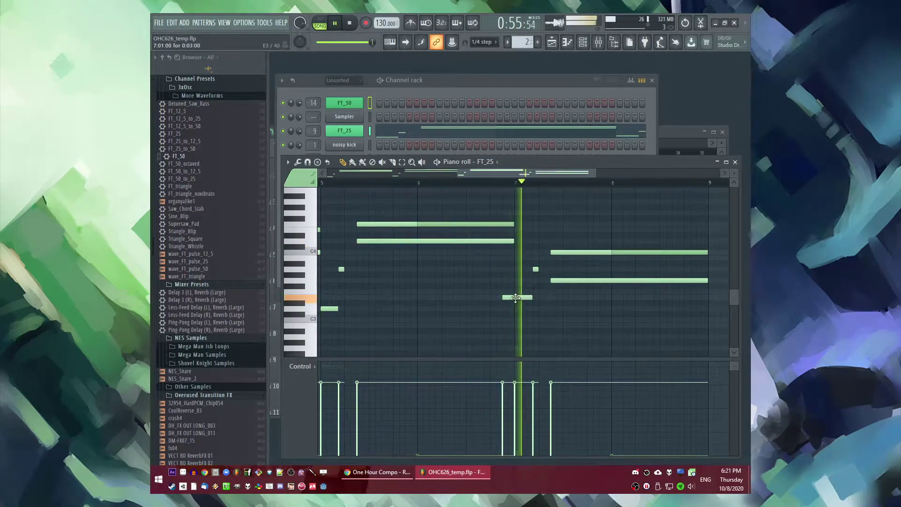
right_click(508, 298)
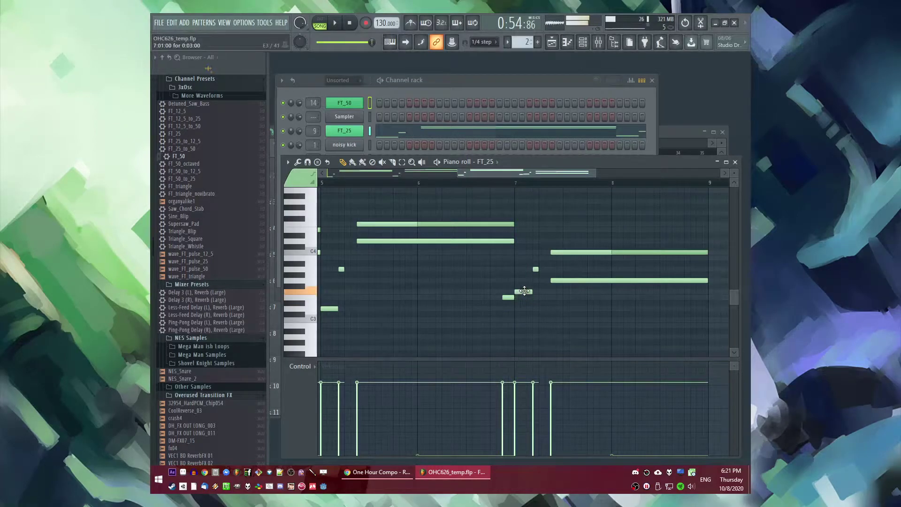
ctrl+scroll(525, 291, down, 3)
click(434, 184)
key(space)
ctrl+scroll(517, 261, up, 4)
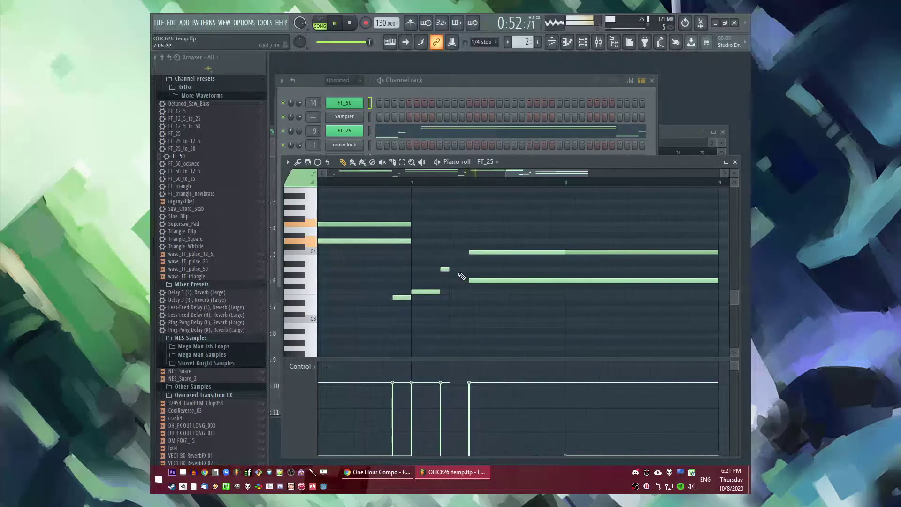
Step: Raise bar 7's short note to C4 and move its sustained chord up to D4 and G4
drag(443, 262, 442, 252)
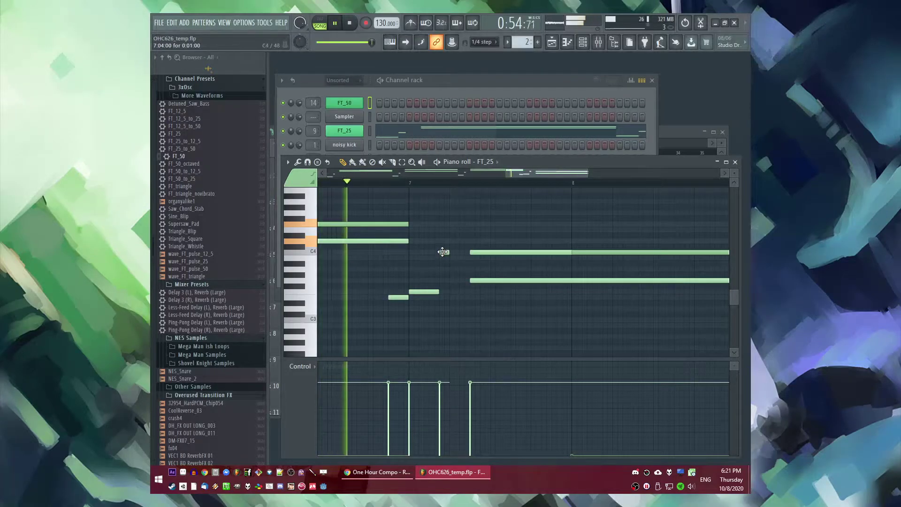
key(space)
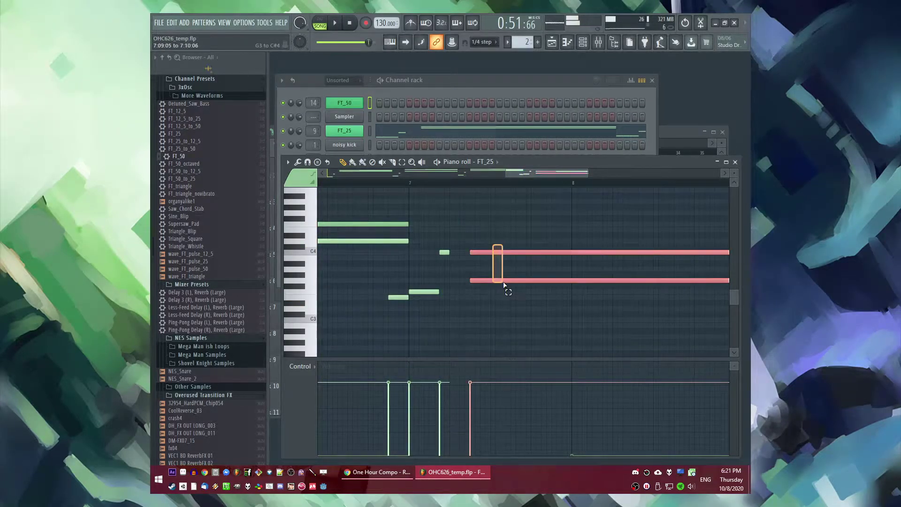
drag(502, 281, 501, 240)
key(ctrl+z)
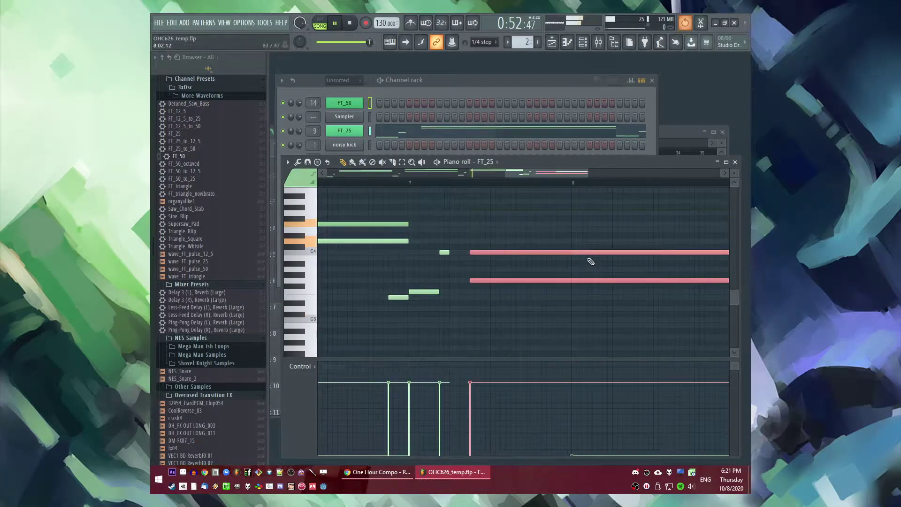
drag(575, 280, 551, 247)
ctrl+click(567, 236)
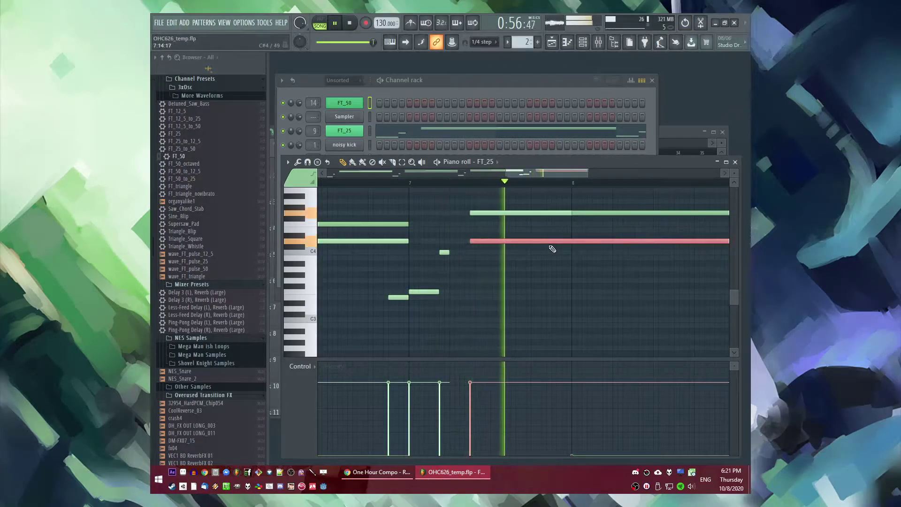
Step: Raise the lower note of the final sustained chord to E4 and play it back
click(410, 183)
drag(513, 172, 518, 173)
key(space)
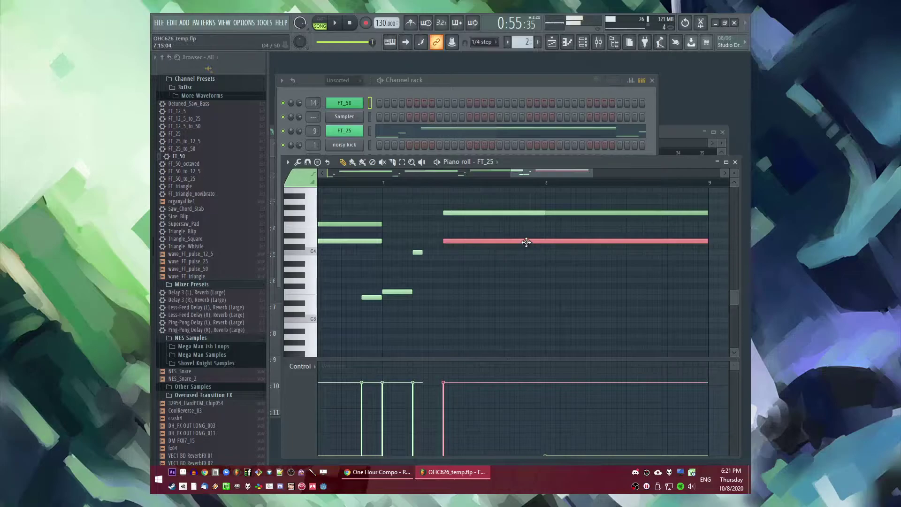
drag(527, 244, 527, 232)
key(space)
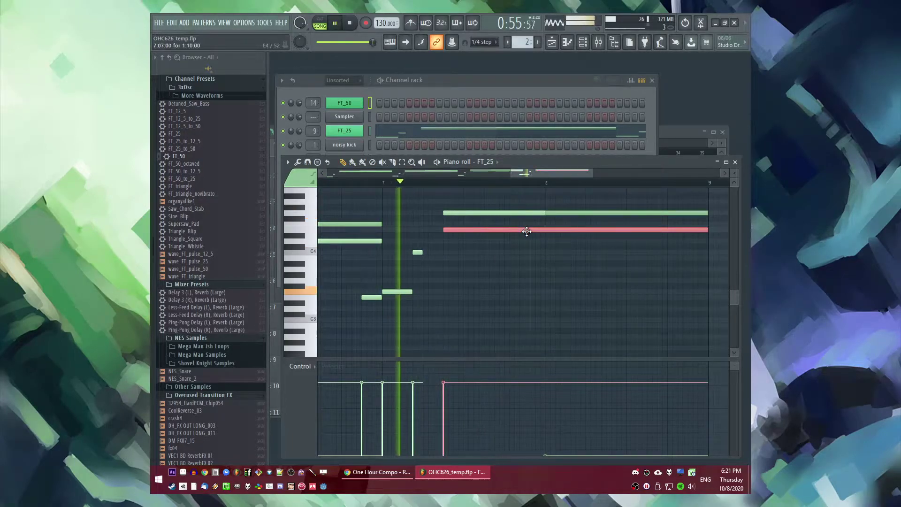
ctrl+scroll(501, 233, down, 3)
key(space)
ctrl+scroll(498, 229, up, 2)
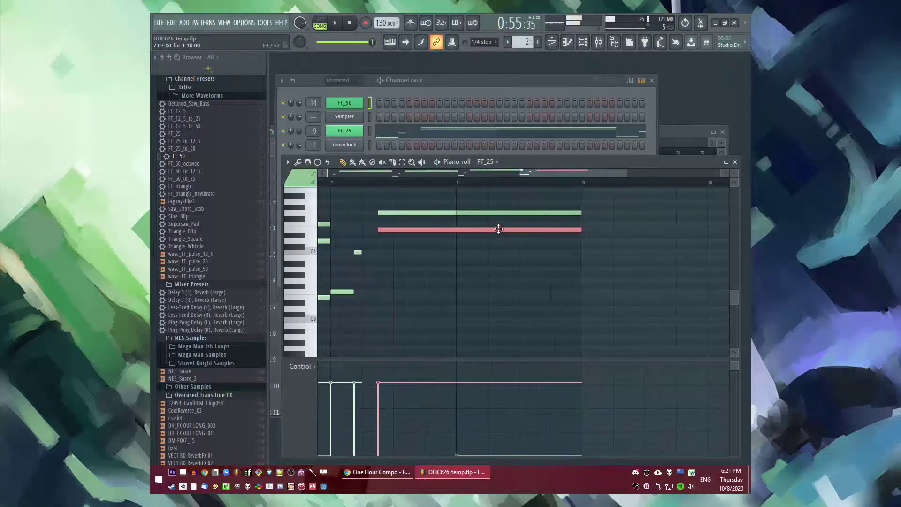
scroll(526, 229, up, 1)
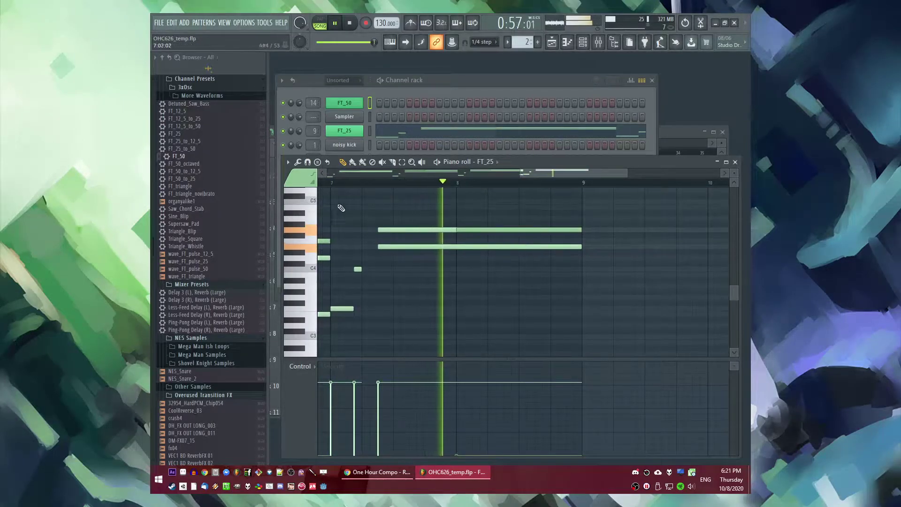
Step: Expand the final sustained chord to three notes, E4, G4 and A4, and play it back
key(space)
scroll(400, 291, up, 1)
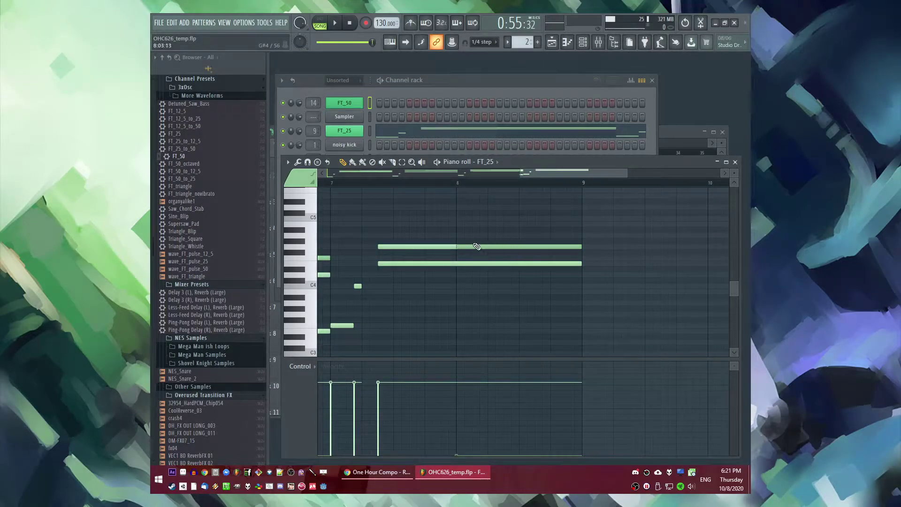
key(space)
drag(430, 246, 496, 295)
mouse_move(400, 264)
mouse_down()
mouse_move(408, 265)
mouse_move(401, 246)
mouse_up()
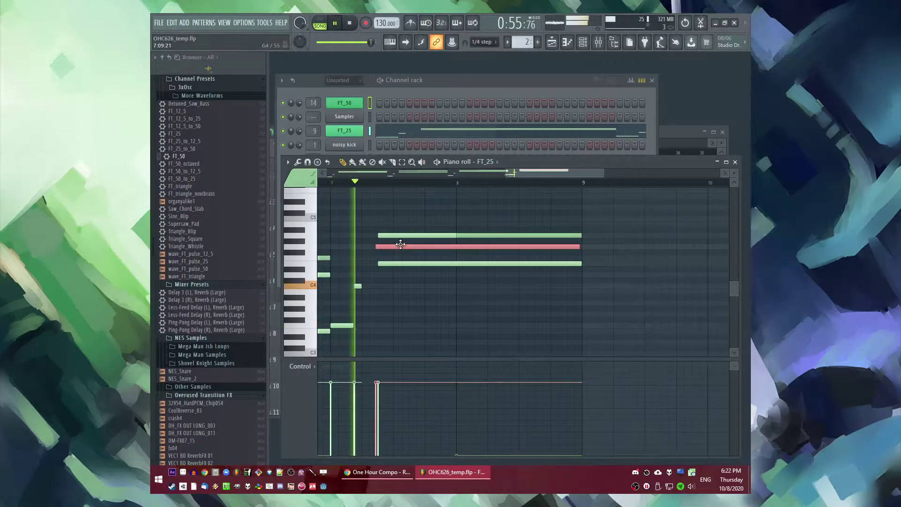
scroll(427, 183, down, 4)
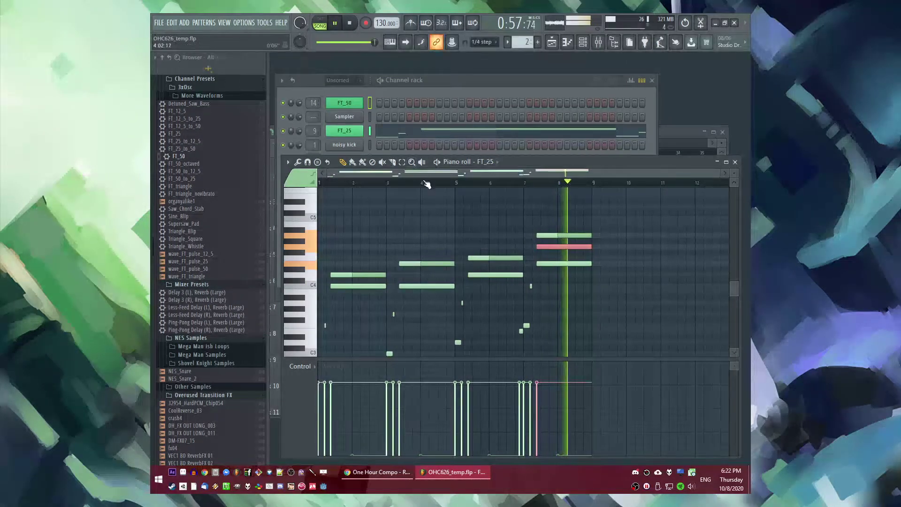
Step: Create an empty Pattern 17 and place its clip on track 8 at bar 25 of the playlist
key(F5)
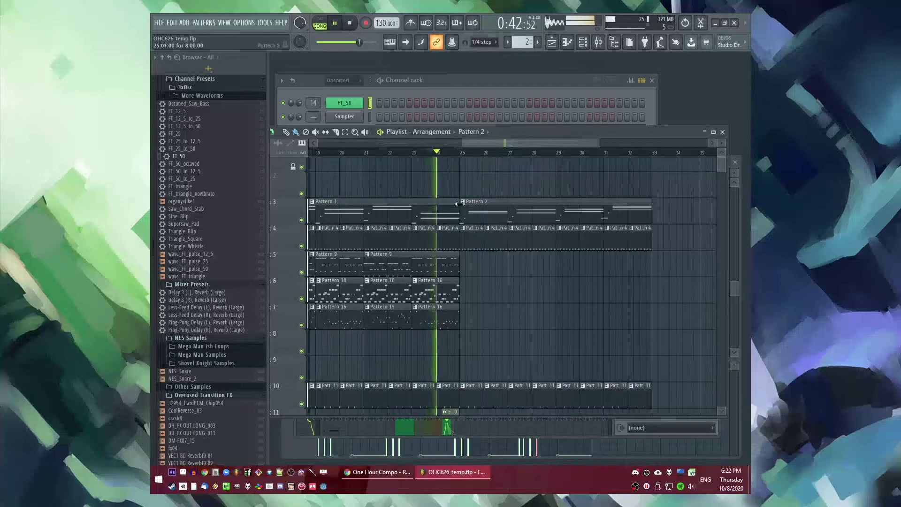
scroll(484, 276, down, 2)
key(F4)
key(Return)
click(481, 290)
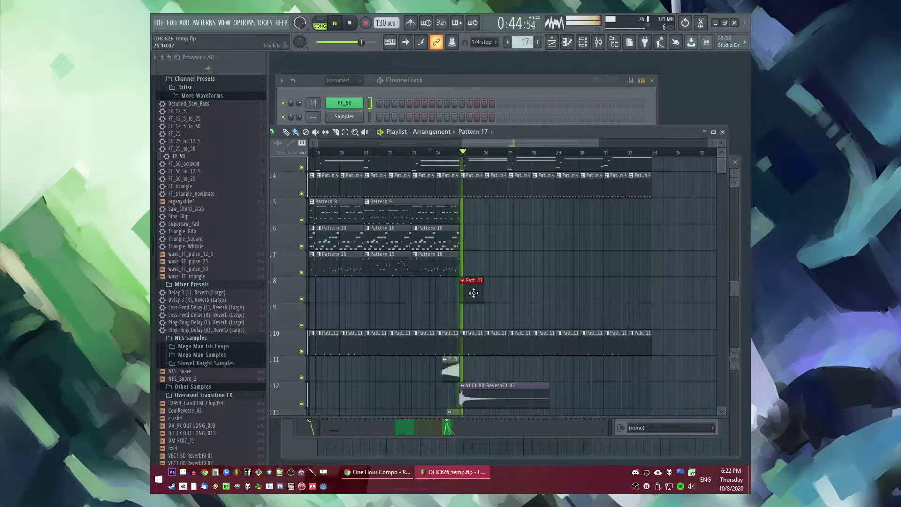
Step: Place a Pattern 16 clip on track 7 at bar 25, open its FT_50 notes in the piano roll and play them
scroll(476, 288, up, 2)
click(449, 315)
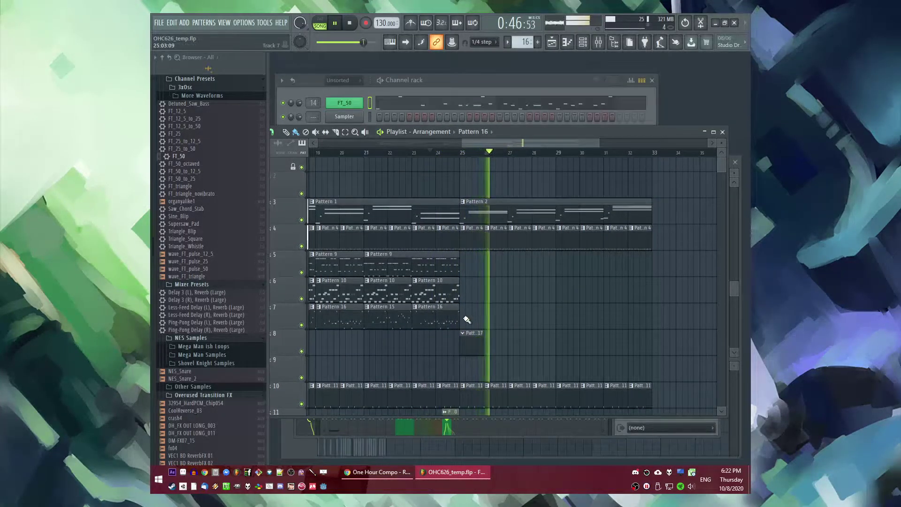
click(466, 323)
click(464, 307)
click(476, 366)
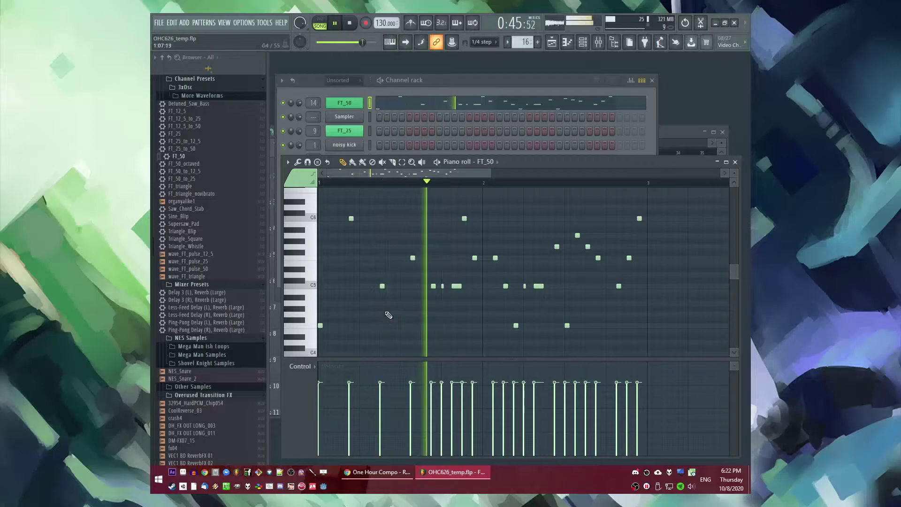
key(space)
key(space)
scroll(433, 237, down, 3)
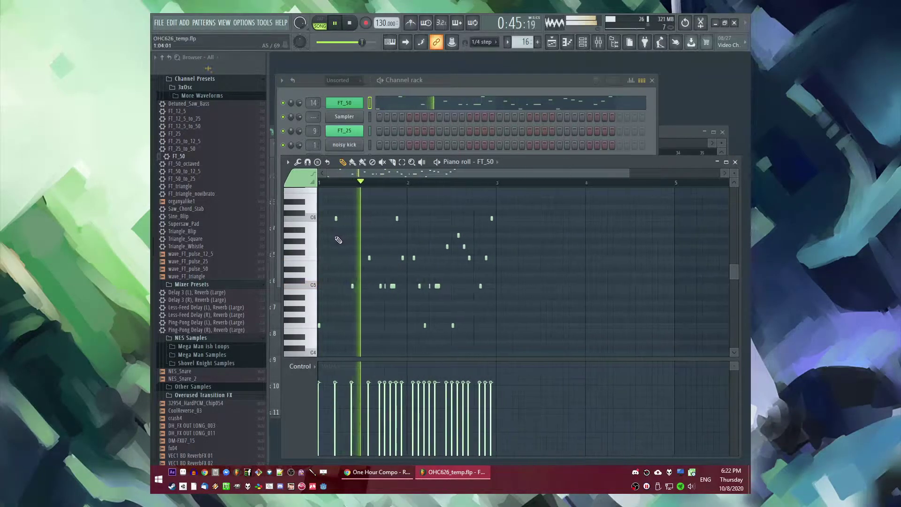
Step: Clear all notes from the FT_50 part and add a sustained F4 at its start, lasting 1:10:00
key(ctrl+a)
key(Delete)
key(space)
click(319, 326)
key(space)
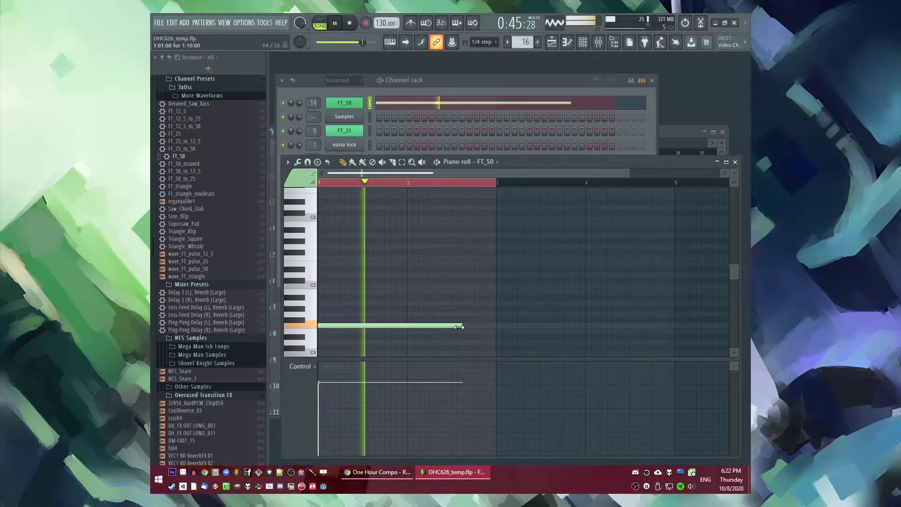
Step: Undo the latest edits that left a single long note in the FT_50 channel
drag(294, 336, 296, 336)
key(ctrl+alt+z)
key(ctrl+alt+z)
key(ctrl+alt+z)
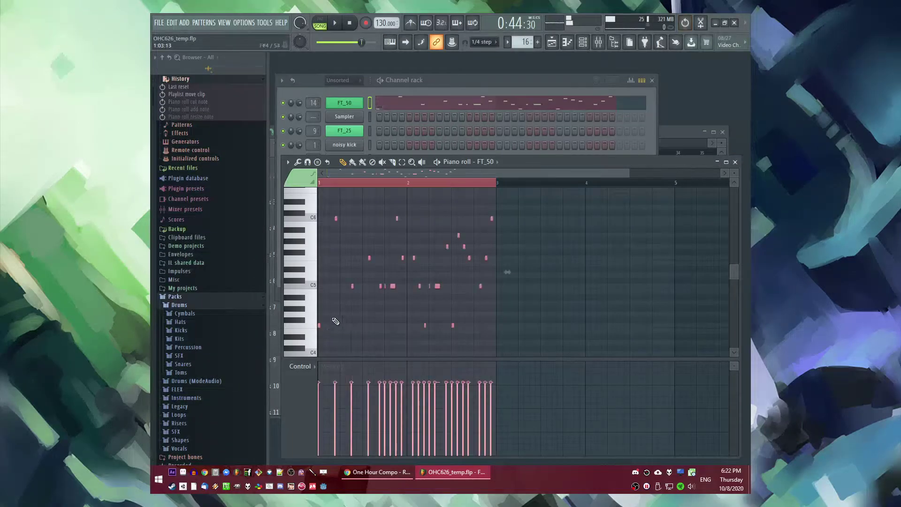
Step: Remove all FT_50 notes except the first F4 note at the start of bar 1
key(space)
drag(335, 200, 477, 295)
key(ctrl+shift+z)
key(ctrl+shift+z)
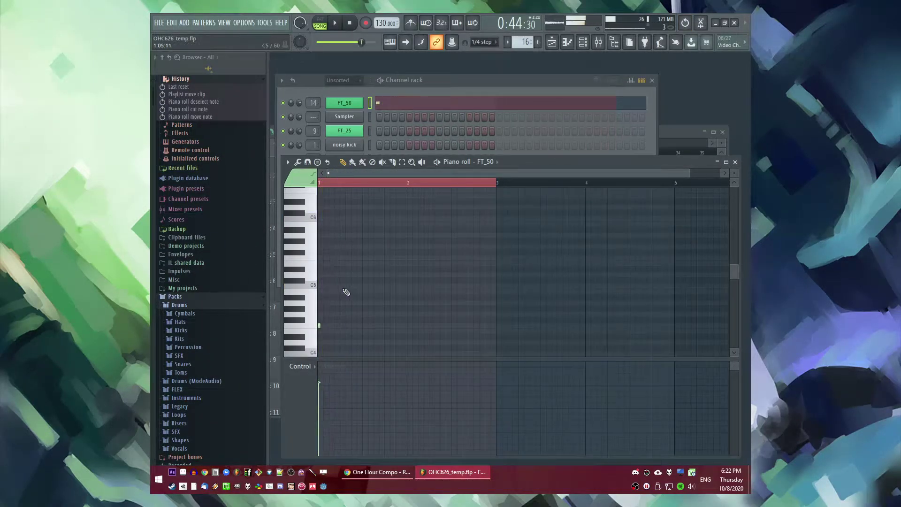
scroll(346, 292, up, 1)
Step: Add a short C5 note at step 4 of bar 1, checking it against playback
key(space)
key(space)
key(space)
click(339, 286)
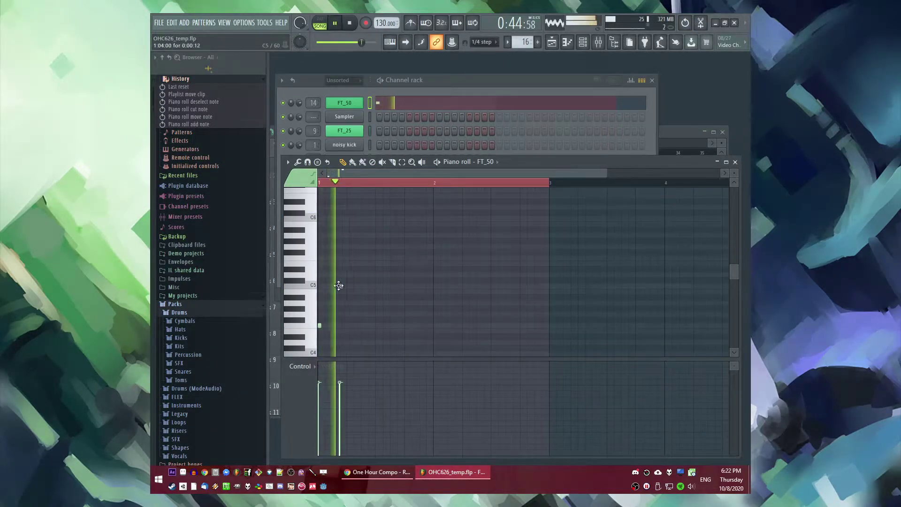
key(space)
scroll(346, 293, up, 1)
click(339, 288)
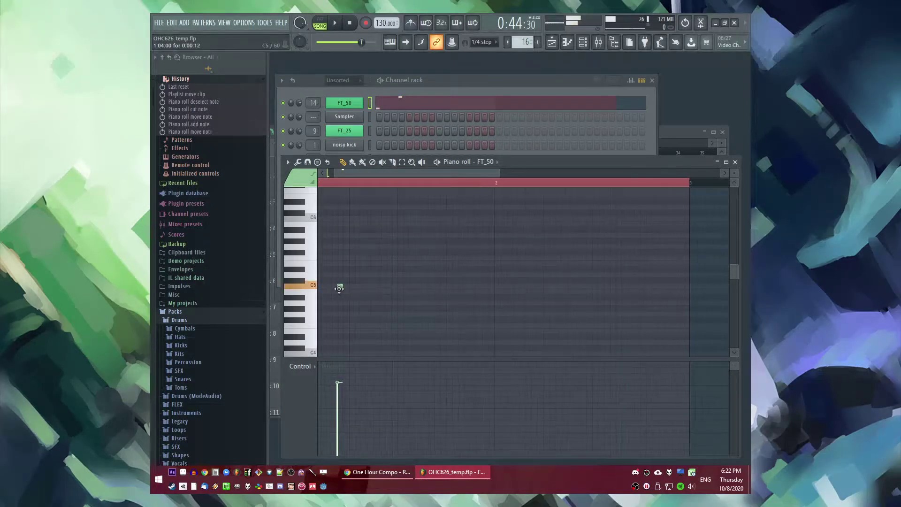
scroll(345, 268, down, 2)
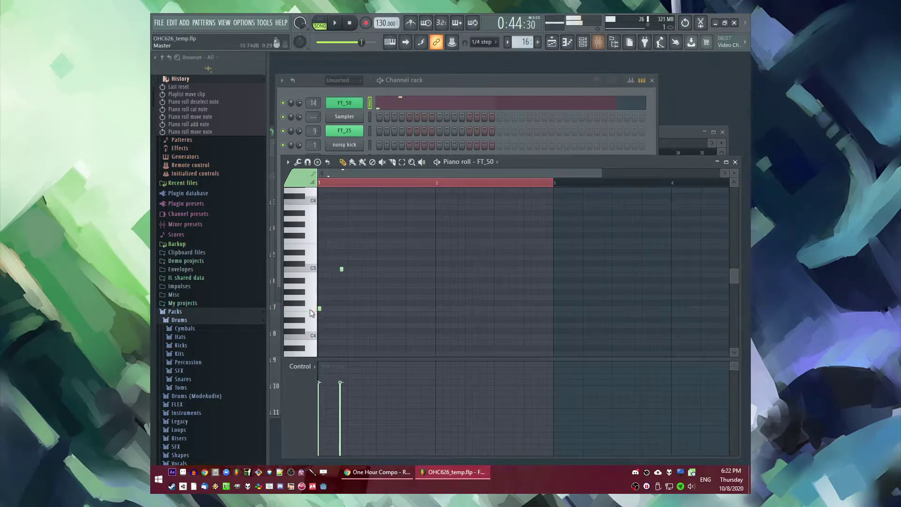
Step: Resize the pattern's clip in the playlist and transpose both FT_50 notes down seven semitones
key(F5)
double_click(462, 319)
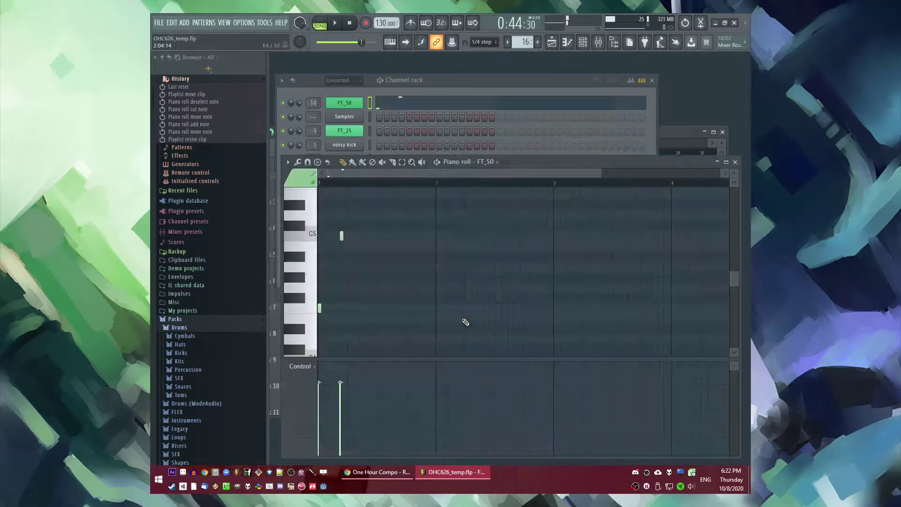
key(ctrl+a)
drag(320, 312, 318, 274)
key(space)
scroll(470, 256, up, 2)
drag(601, 173, 728, 182)
scroll(342, 222, down, 4)
drag(319, 210, 319, 311)
scroll(366, 282, up, 2)
key(space)
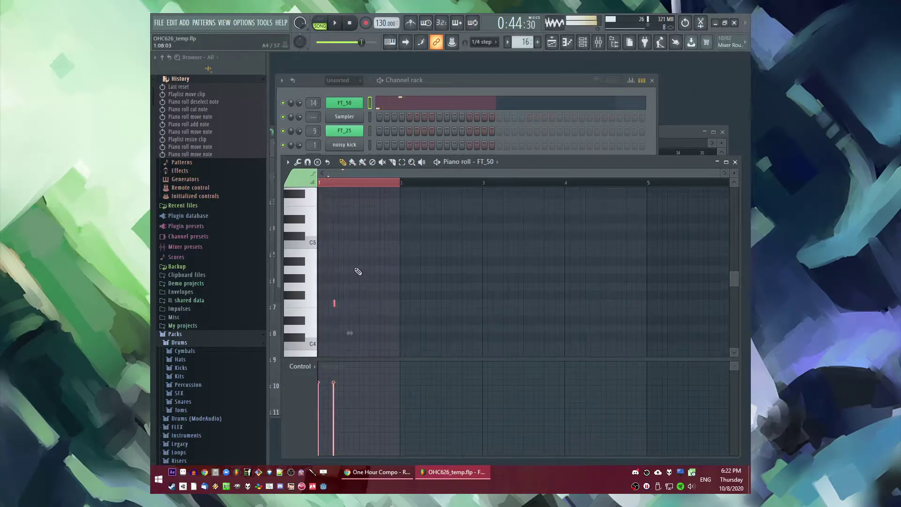
Step: Add a D5 note after the F4, and place a copy of the three-note phrase half a bar later
scroll(352, 234, up, 3)
click(355, 229)
key(ctrl+a)
key(ctrl+c)
key(ctrl+v)
drag(354, 228, 498, 223)
key(space)
scroll(496, 227, down, 3)
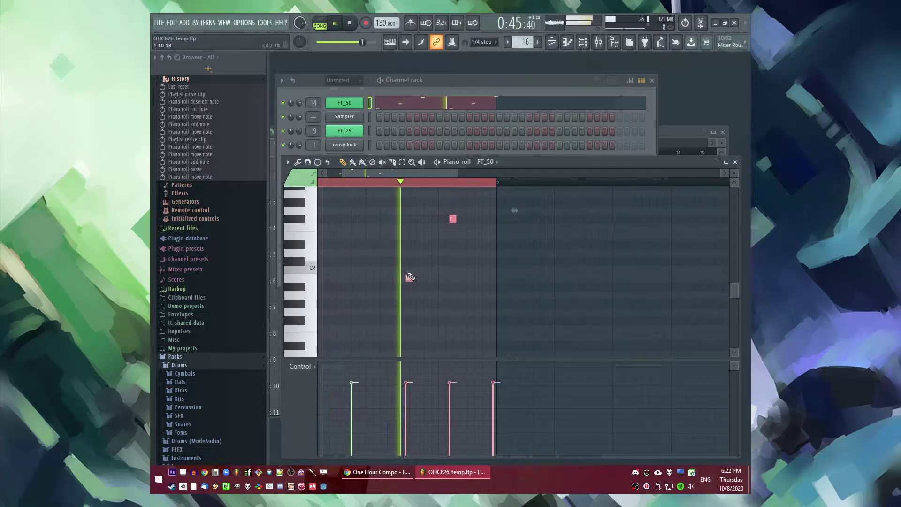
drag(409, 279, 388, 279)
scroll(413, 286, up, 4)
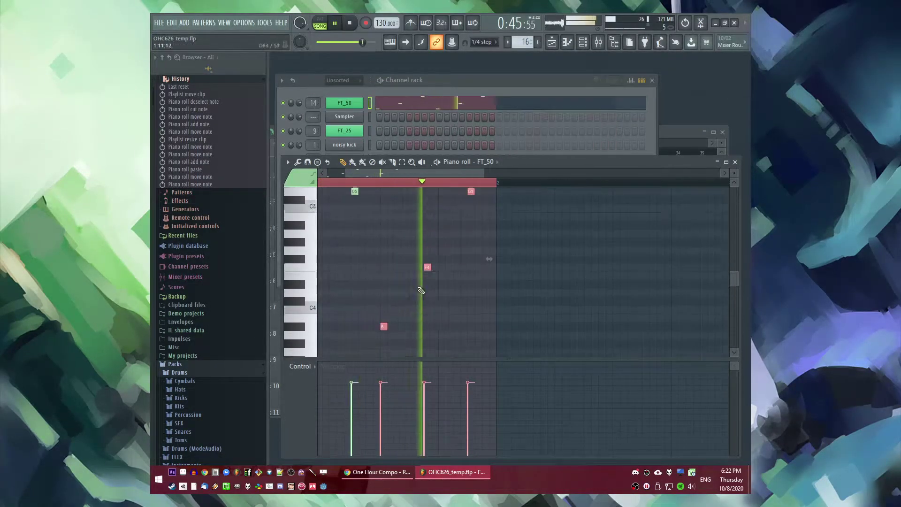
Step: Repeat the three-note phrase through bar 4 and transpose the copies in bars 3 and 4 up two semitones
drag(420, 176, 494, 173)
key(ctrl+v)
key(ctrl+a)
key(ctrl+c)
key(ctrl+v)
scroll(580, 234, down, 3)
scroll(583, 237, down, 3)
scroll(450, 312, up, 4)
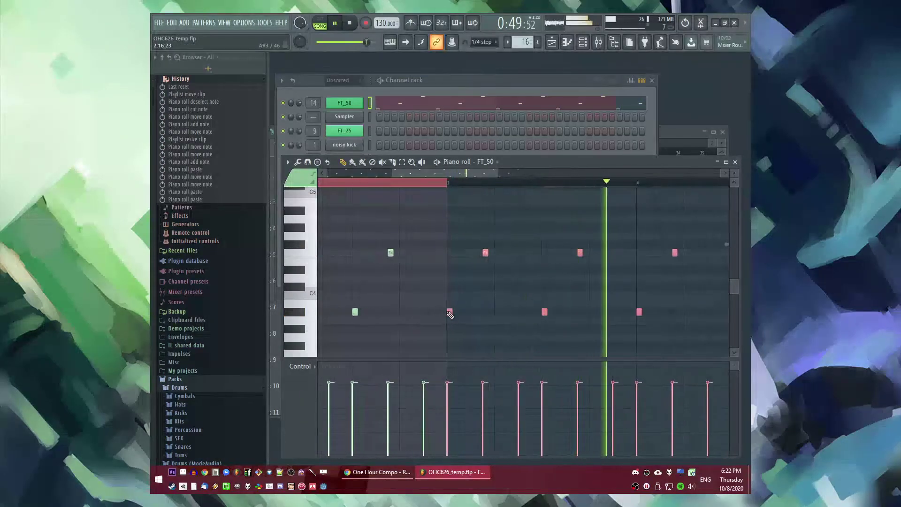
drag(452, 312, 449, 311)
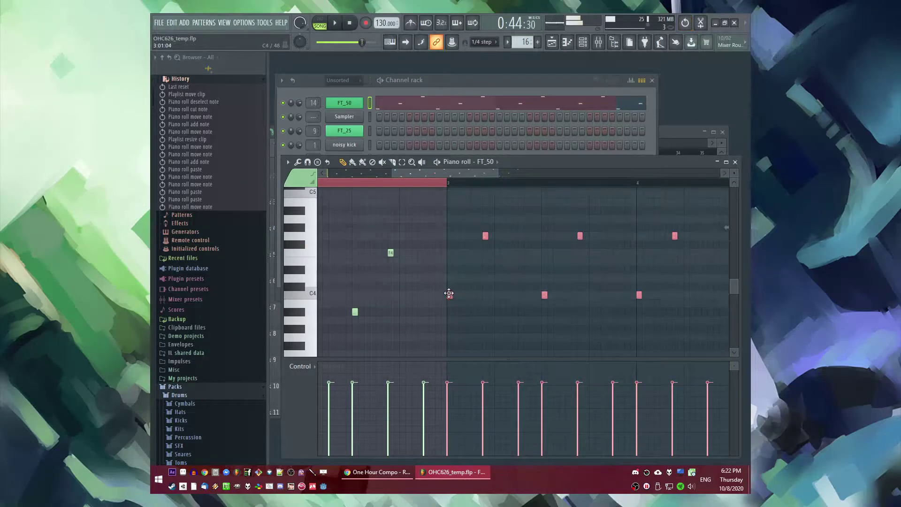
drag(418, 173, 563, 176)
key(ctrl+v)
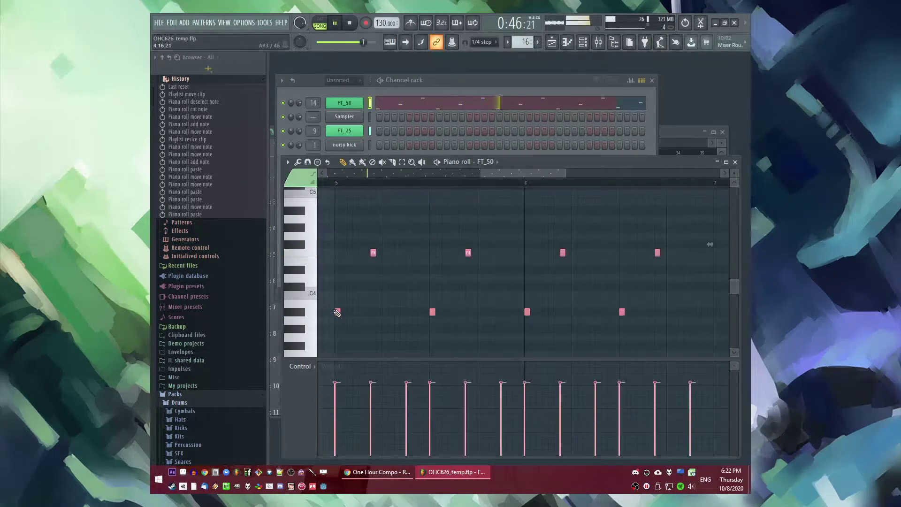
key(ctrl+z)
scroll(490, 287, down, 6)
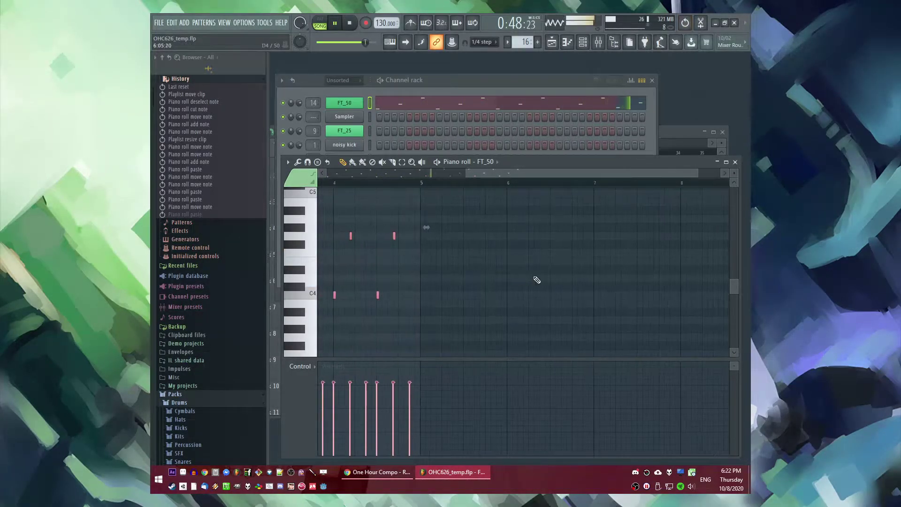
Step: Try a G4 note in bar 4 just before the second C4 note
ctrl+click(463, 188)
scroll(519, 268, up, 3)
scroll(508, 266, up, 4)
scroll(482, 264, down, 2)
scroll(512, 258, up, 2)
scroll(493, 258, up, 2)
key(space)
scroll(453, 257, down, 2)
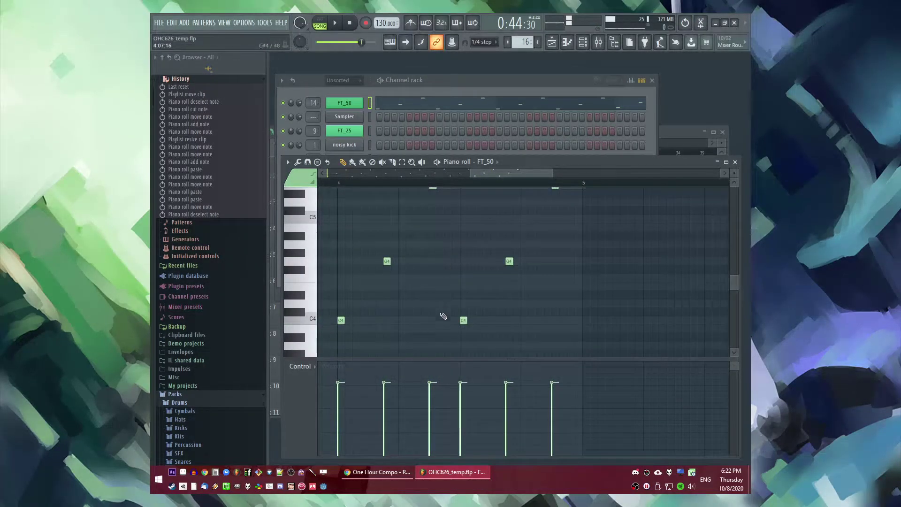
click(447, 262)
scroll(353, 201, up, 2)
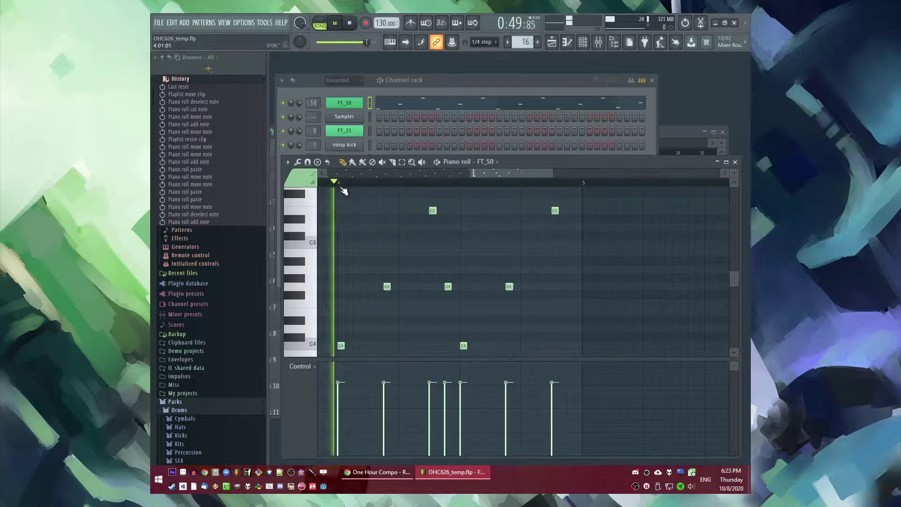
Step: Replace the extra G4 note in bar 4 with a shortened C4, and lengthen the preceding E5 to meet it
right_click(448, 286)
click(448, 346)
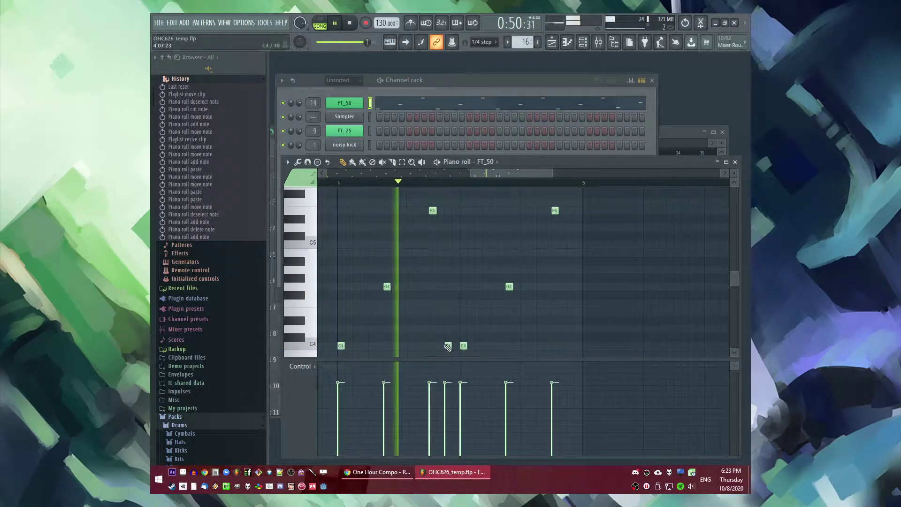
drag(450, 346, 447, 346)
key(space)
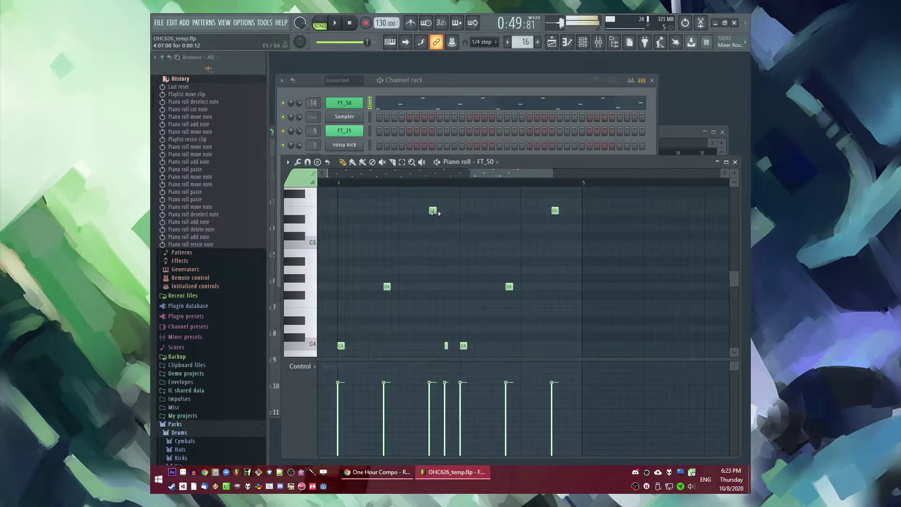
drag(435, 213, 444, 213)
key(space)
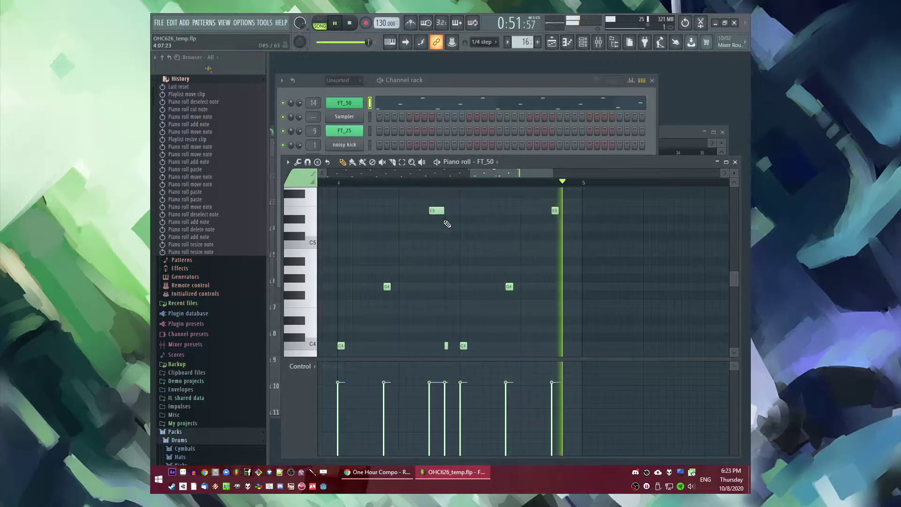
Step: Add four short repeated E5 notes in bar 4 leading into the last E5 note
key(space)
click(529, 211)
key(space)
drag(535, 211, 528, 212)
click(539, 211)
click(546, 211)
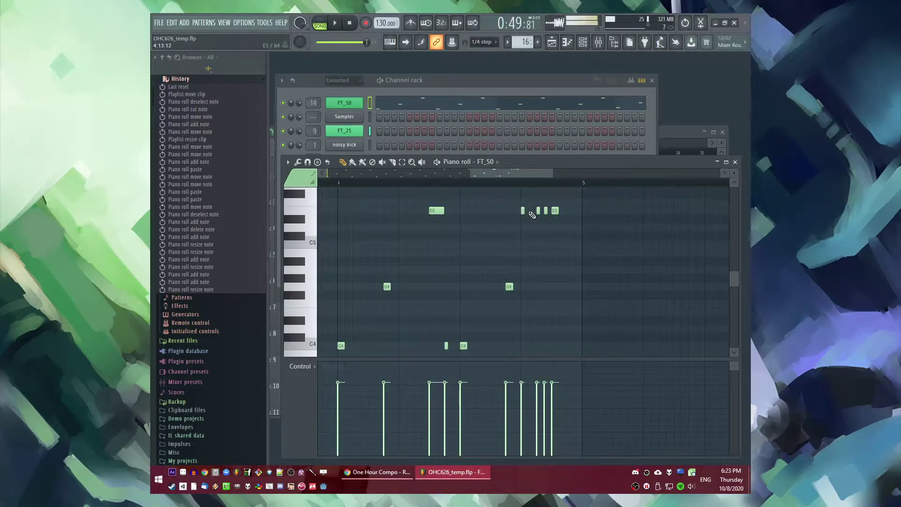
click(530, 212)
Step: Shape the velocities of the four short E5 notes into a rising ramp ending at about 70%
click(522, 426)
drag(522, 426, 548, 392)
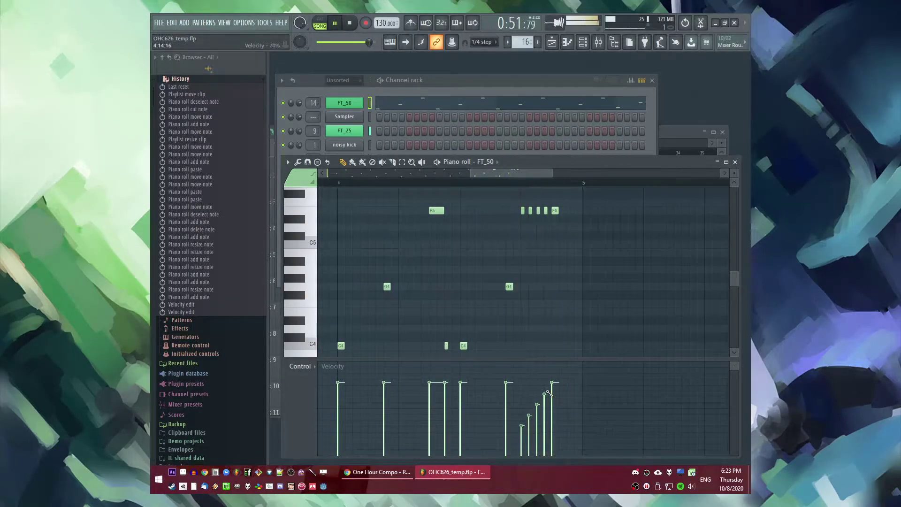
key(space)
key(ctrl+a)
key(ctrl+c)
key(c)
drag(496, 174, 534, 173)
key(ctrl+v)
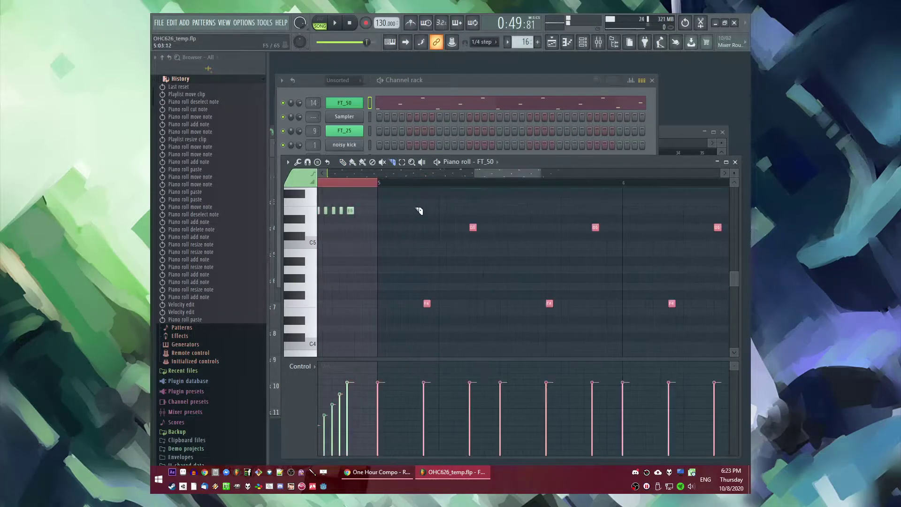
scroll(412, 297, down, 3)
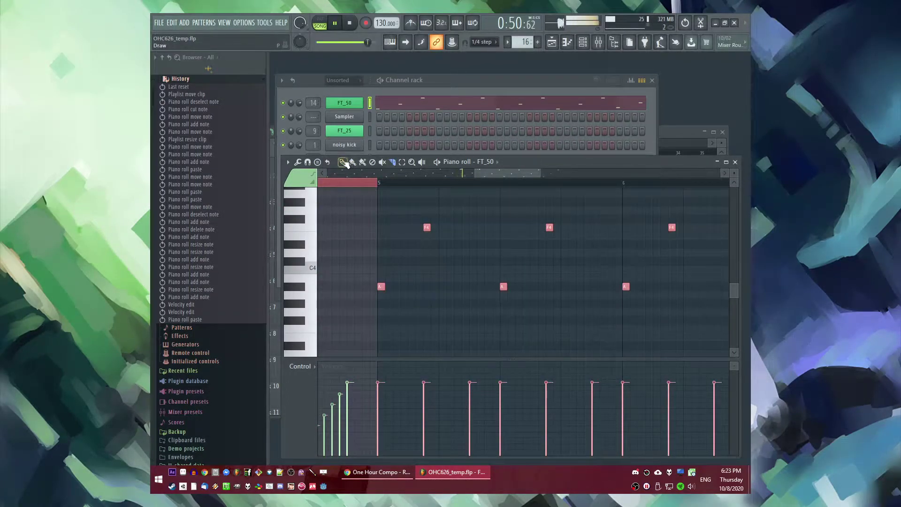
drag(379, 286, 380, 249)
scroll(432, 260, down, 3)
scroll(528, 285, up, 4)
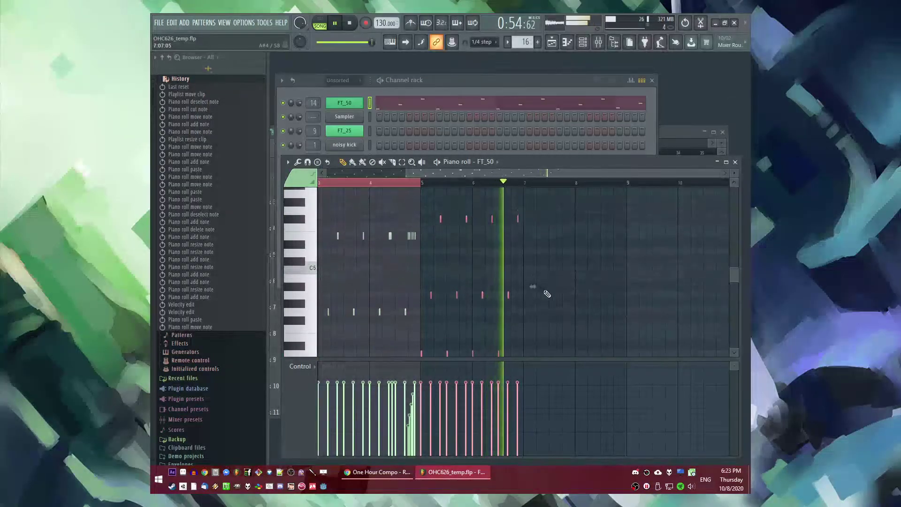
scroll(544, 293, up, 1)
scroll(513, 248, down, 3)
key(Delete)
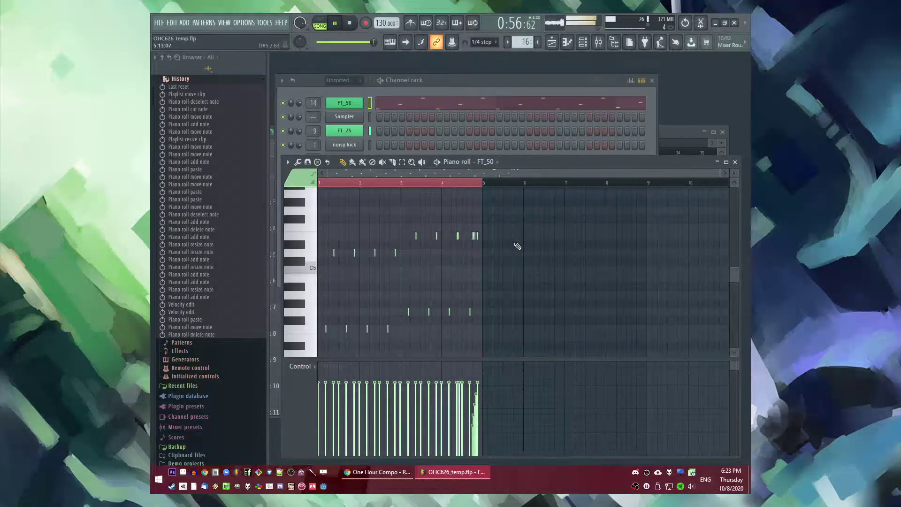
Step: Duplicate the whole four-bar phrase to bar 5 and transpose the copy up four semitones
key(ctrl+a)
scroll(555, 306, up, 5)
key(ctrl+b)
scroll(516, 292, down, 4)
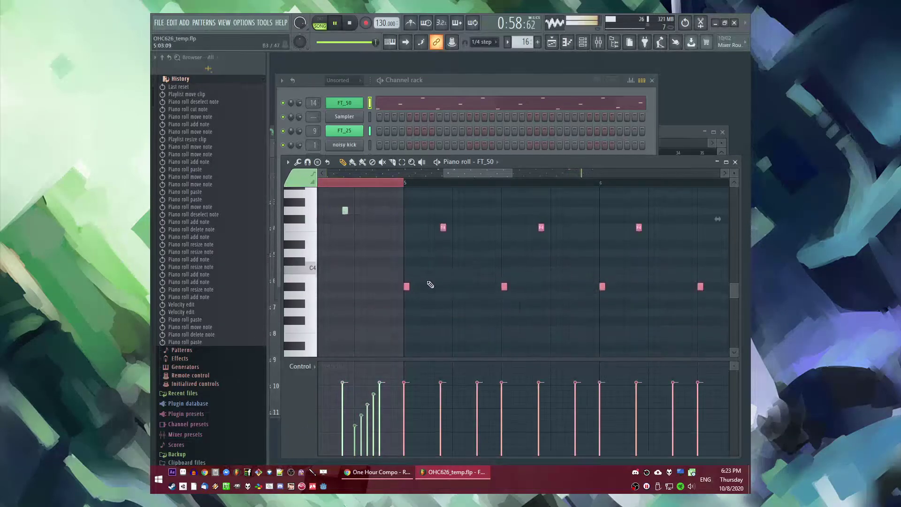
drag(405, 288, 480, 257)
scroll(399, 254, down, 4)
scroll(484, 246, up, 4)
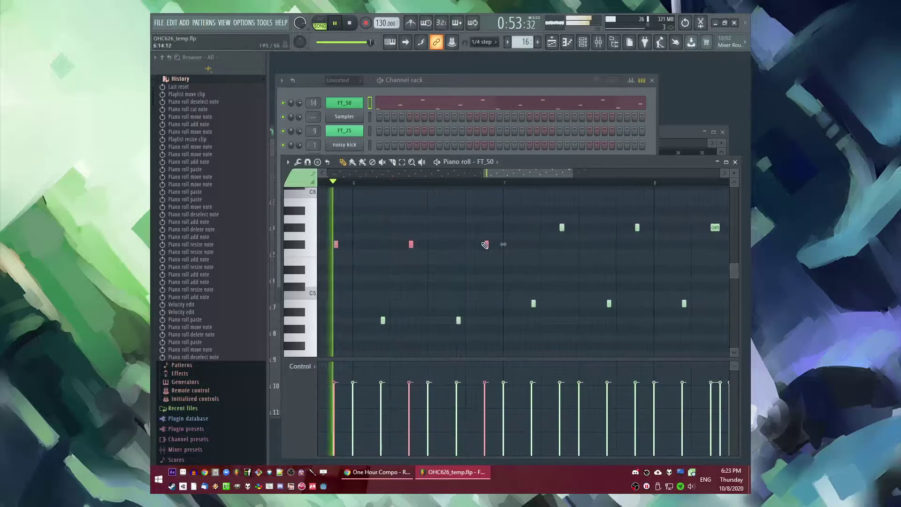
Step: Select the notes in bars 7 and 8 and transpose them up one semitone
scroll(492, 277, down, 4)
scroll(494, 285, down, 3)
drag(497, 291, 676, 188)
key(space)
scroll(555, 300, up, 3)
scroll(469, 299, down, 4)
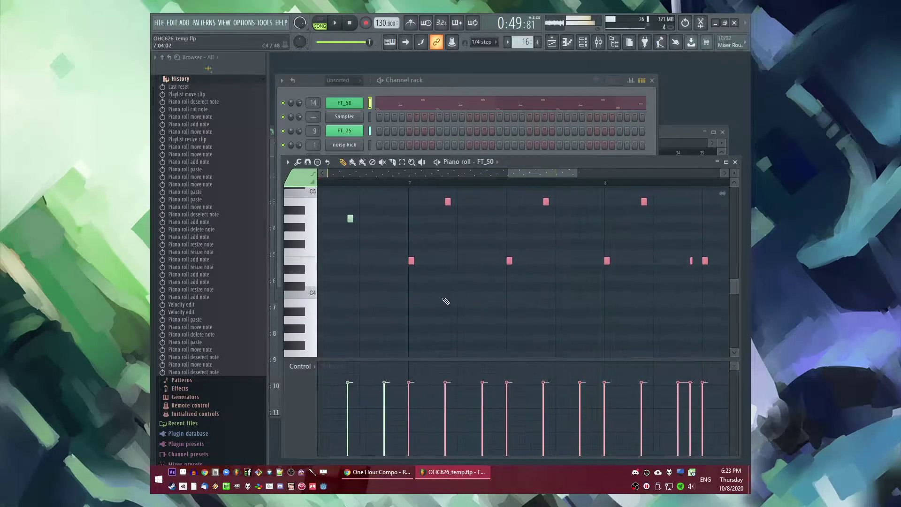
click(411, 260)
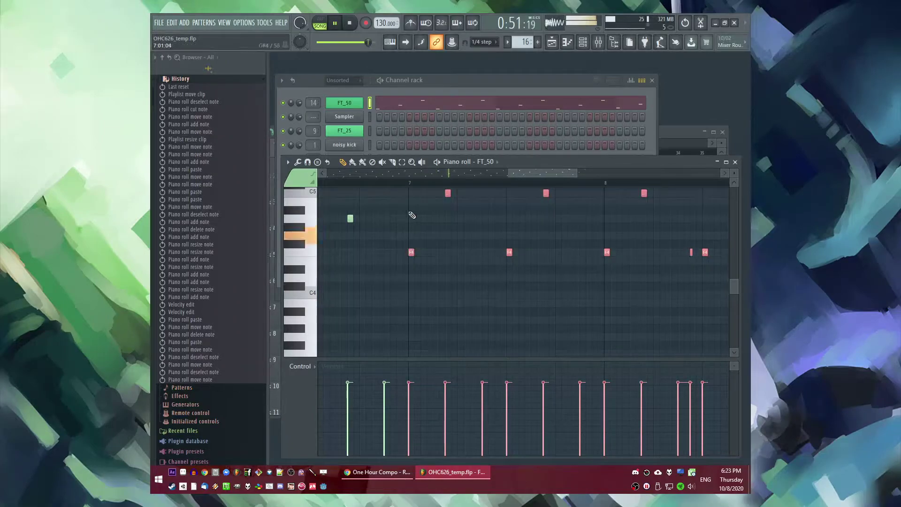
Step: Play from bar 7 and adjust the pitch of the highest notes in bars 7 and 8
click(410, 183)
scroll(471, 263, up, 5)
scroll(420, 235, down, 3)
drag(423, 229, 462, 242)
scroll(479, 245, up, 4)
key(space)
Step: In the playlist, duplicate the clips on tracks 3 to 7 from bars 25–32 to bar 33
key(F5)
click(508, 305)
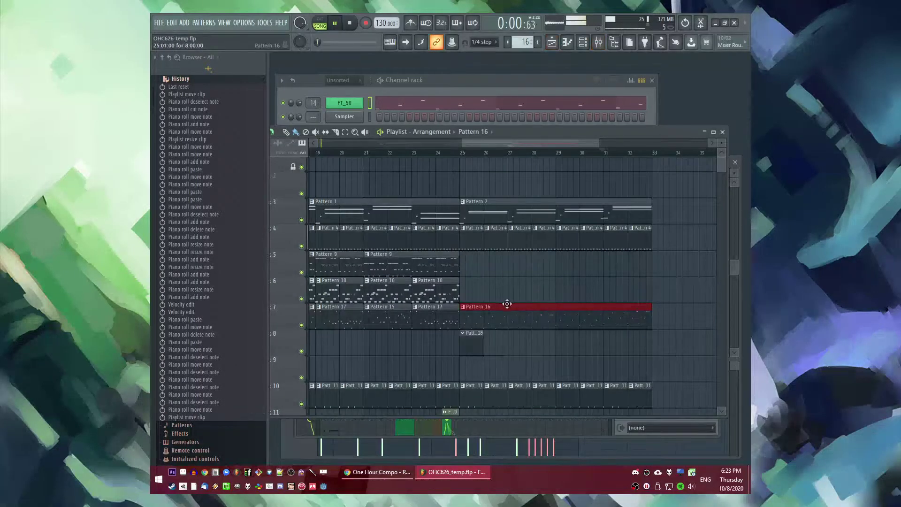
scroll(511, 295, down, 3)
drag(622, 205, 492, 312)
key(ctrl+b)
Step: Duplicate the track 10 clips from bars 25–32 to bar 33 and clear the selection
scroll(564, 350, down, 3)
drag(628, 317, 570, 316)
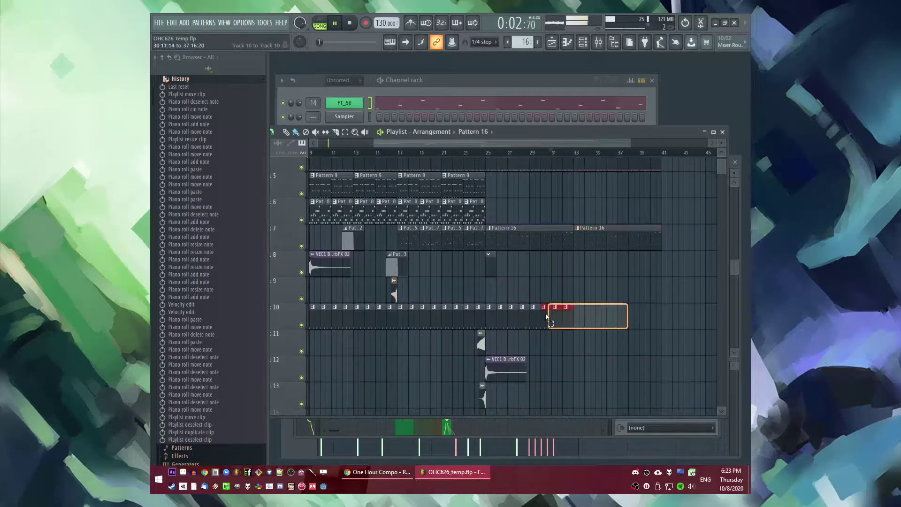
drag(493, 320, 492, 321)
key(ctrl+b)
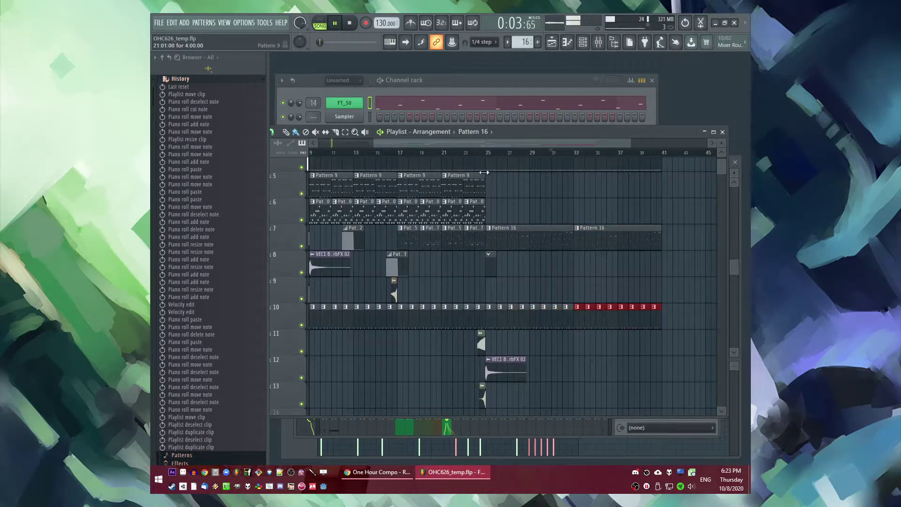
click(522, 285)
Step: Listen to the arrangement from bar 9 and from around bar 15
scroll(519, 260, up, 4)
click(367, 153)
drag(386, 143, 327, 145)
click(400, 152)
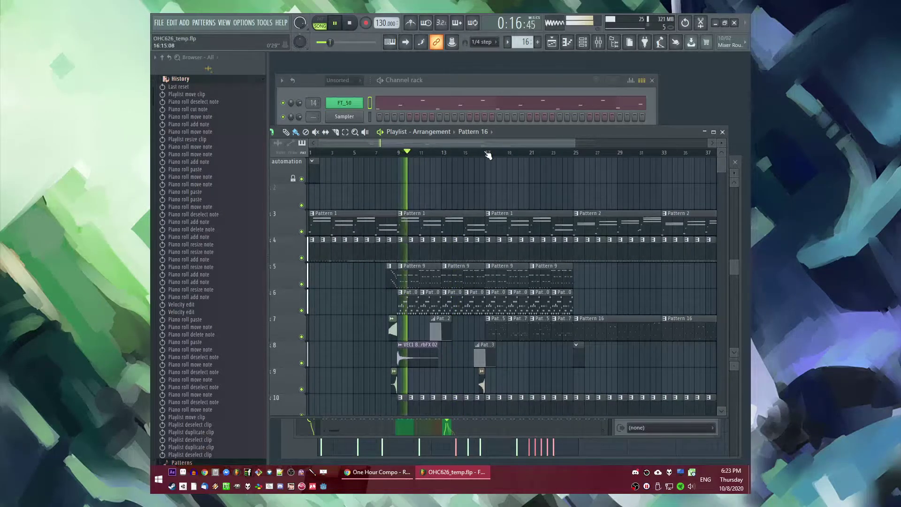
drag(478, 152, 466, 153)
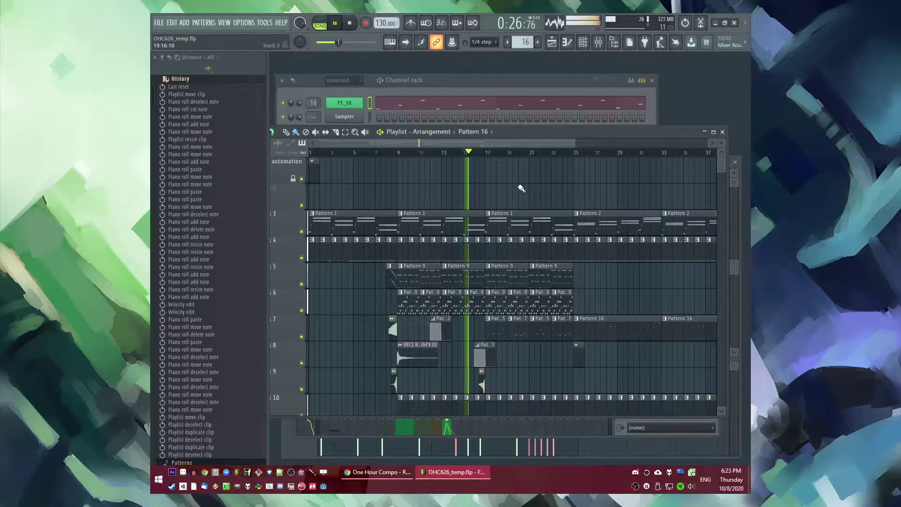
Step: Raise the FT_25 mixer track's volume slightly and select the FT_50 mixer track
key(F9)
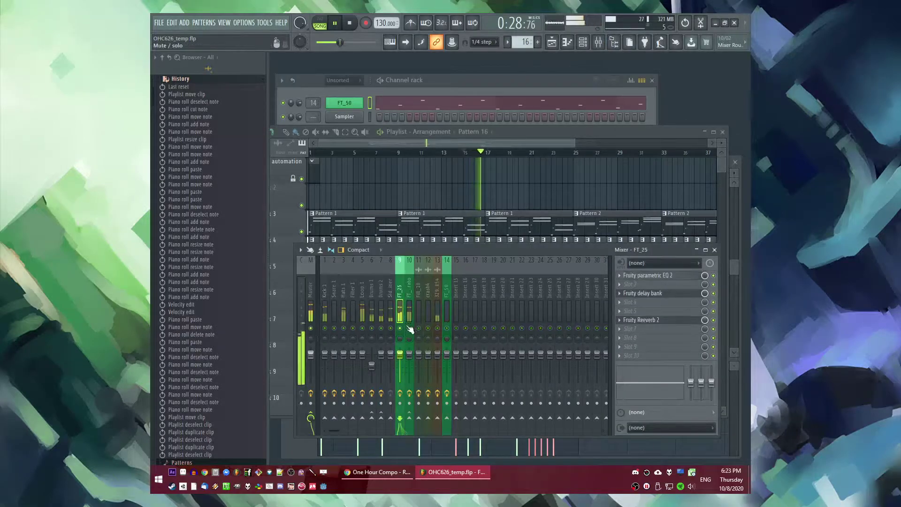
drag(400, 354, 400, 351)
click(447, 305)
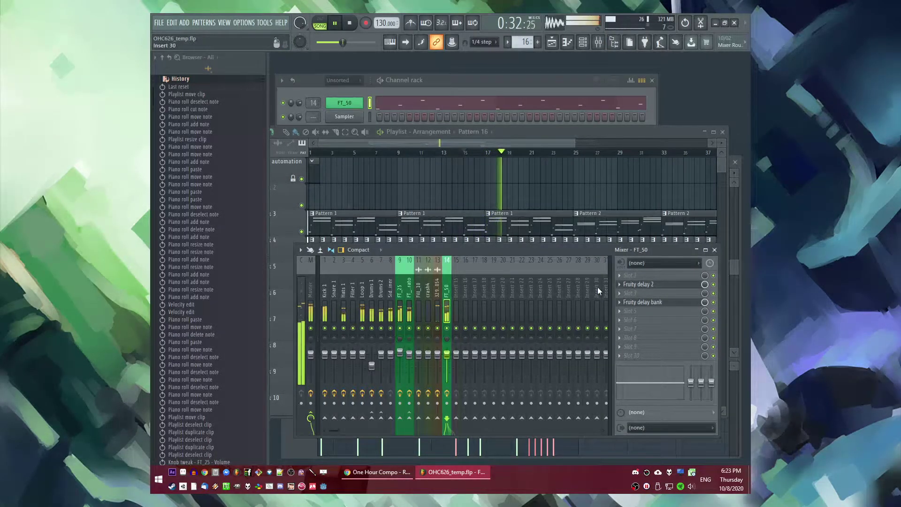
Step: Insert Fruity Parametric EQ 2 in slot 1 of the FT_50 mixer track, pull one of its bands down and return to the playlist
click(620, 276)
click(511, 335)
drag(392, 251, 396, 291)
key(F5)
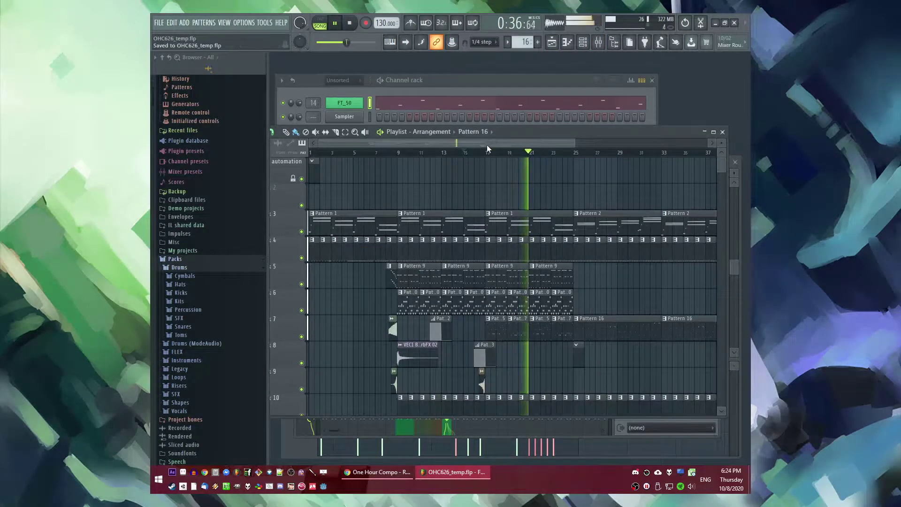
Step: Listen to the transition around bar 23, open the empty clip at bar 25 on track 8 and browse the 3xOsc channel presets
drag(487, 144, 542, 139)
click(471, 153)
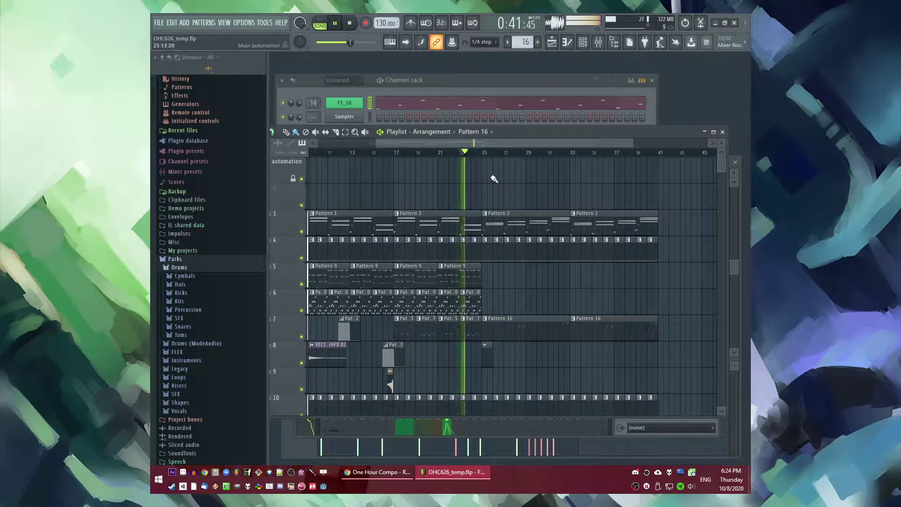
scroll(511, 281, down, 3)
click(487, 282)
scroll(511, 283, down, 2)
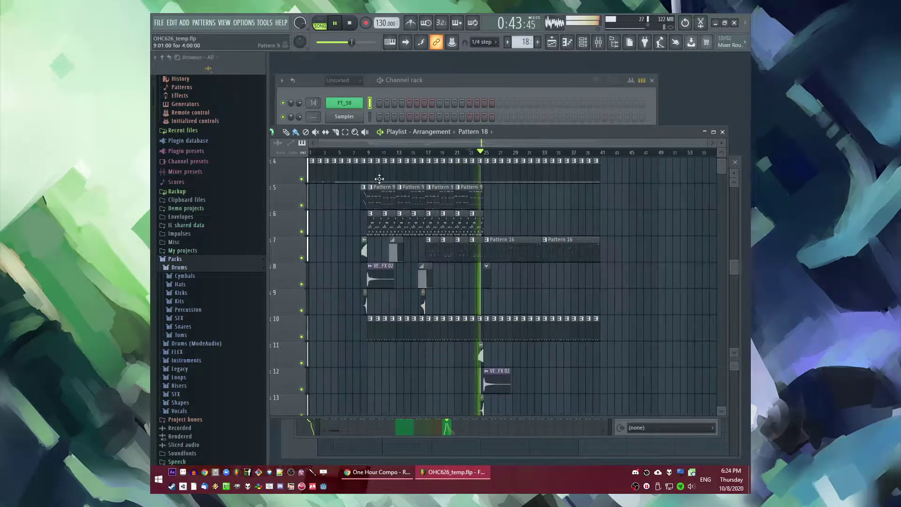
scroll(501, 261, up, 4)
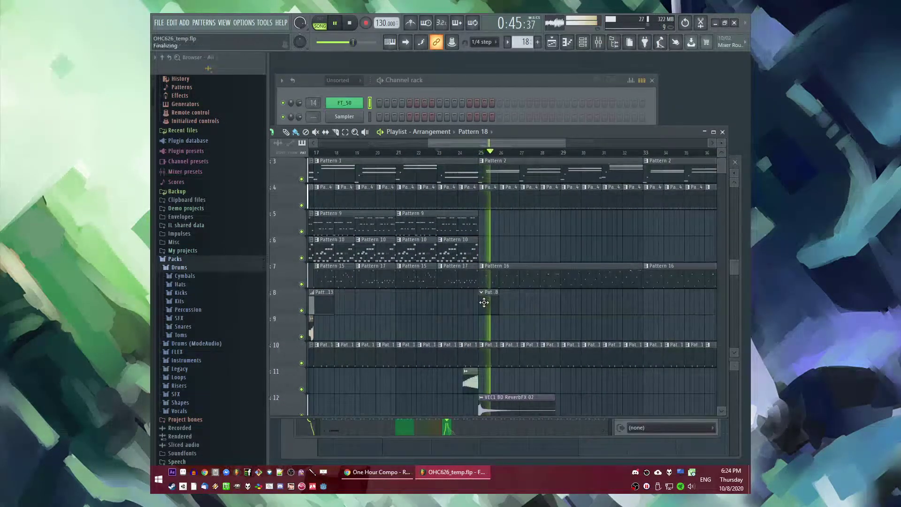
double_click(493, 308)
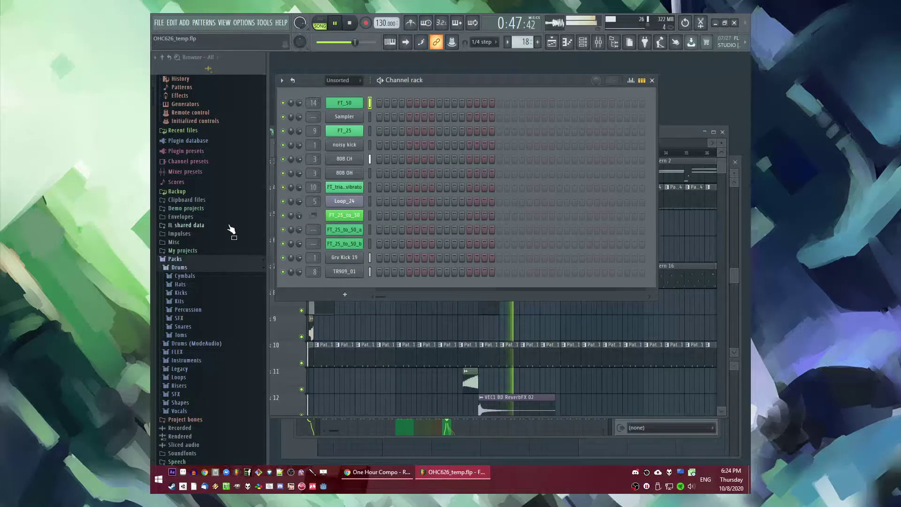
scroll(232, 229, down, 10)
scroll(215, 235, up, 3)
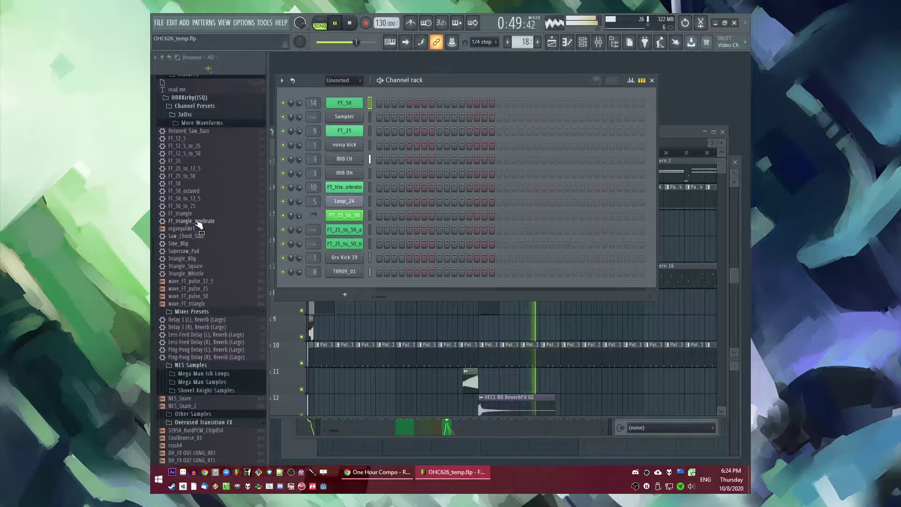
Step: Create a new pattern with a clip at bar 9 on track 2 and try to add the FT_50 preset to the channel rack
right_click(559, 343)
key(ctrl+z)
scroll(564, 314, down, 2)
click(354, 152)
scroll(362, 177, up, 1)
scroll(362, 177, up, 4)
click(370, 153)
key(F4)
click(393, 200)
drag(202, 184, 211, 191)
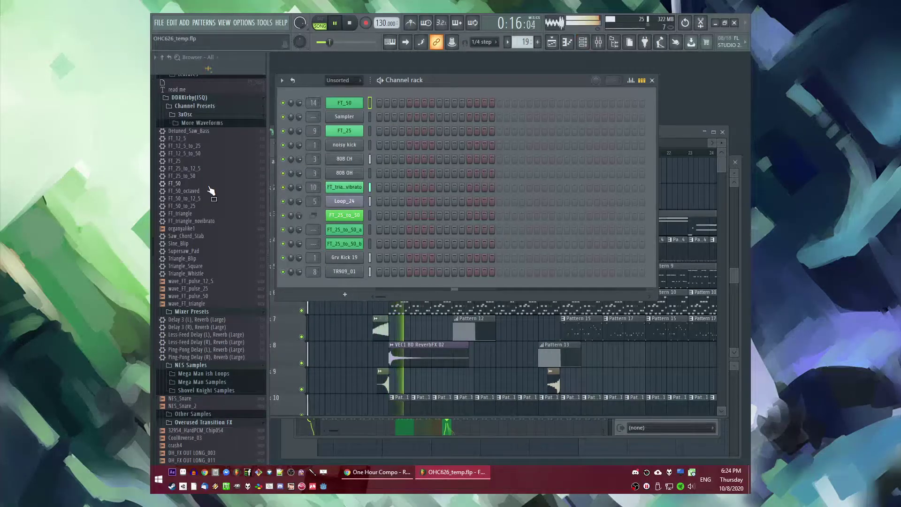
drag(336, 282, 187, 186)
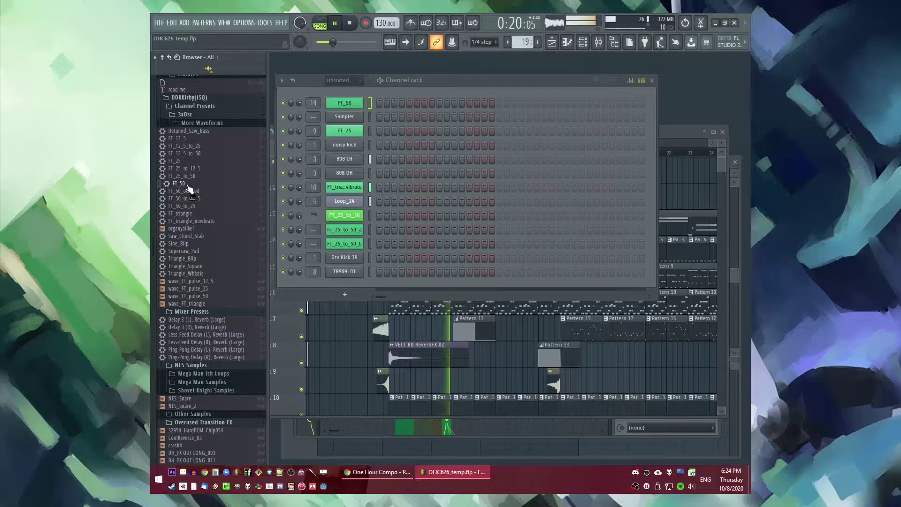
drag(329, 286, 202, 193)
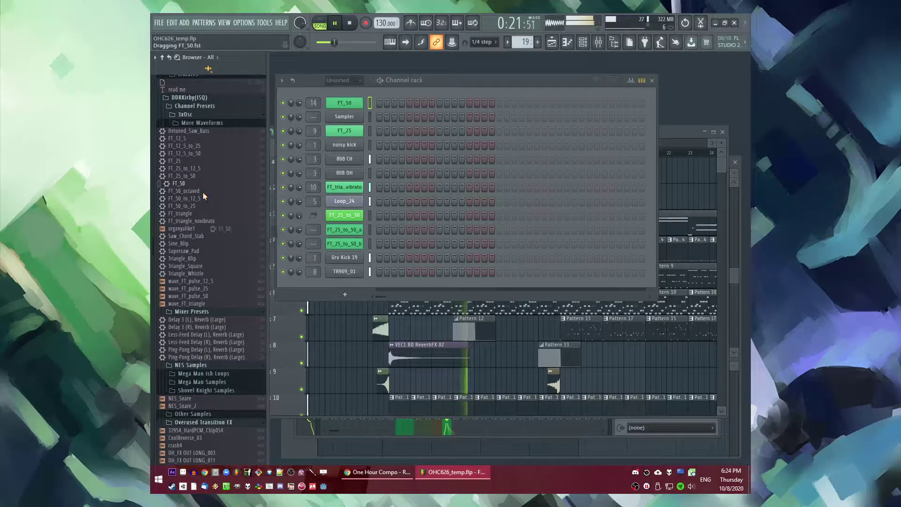
Step: Replace the empty clip at bar 25 on track 8 with a clip of a newly created pattern
right_click(668, 185)
scroll(490, 190, down, 3)
scroll(489, 190, up, 3)
scroll(470, 197, down, 2)
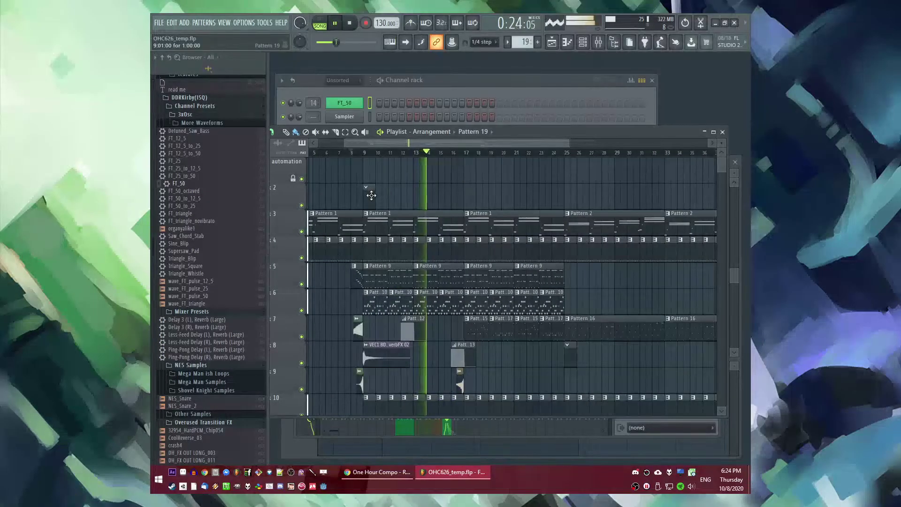
drag(611, 390, 573, 338)
right_click(549, 328)
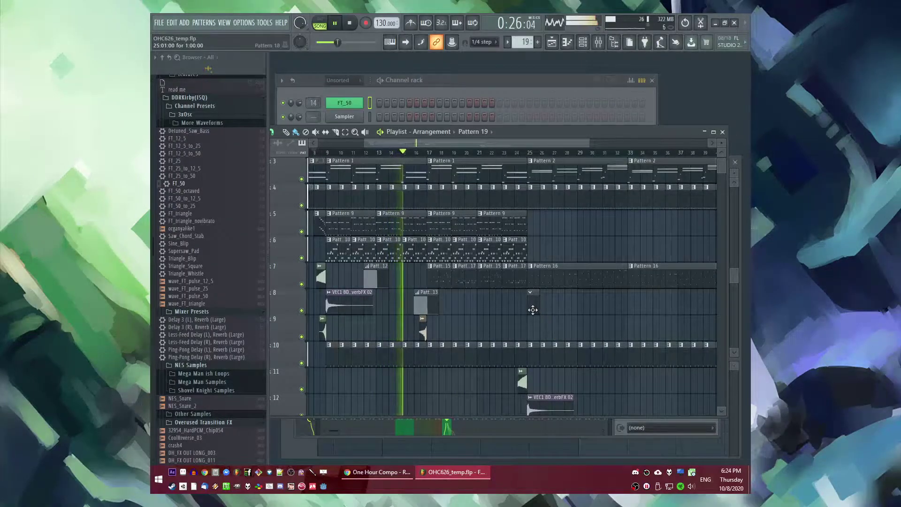
click(499, 154)
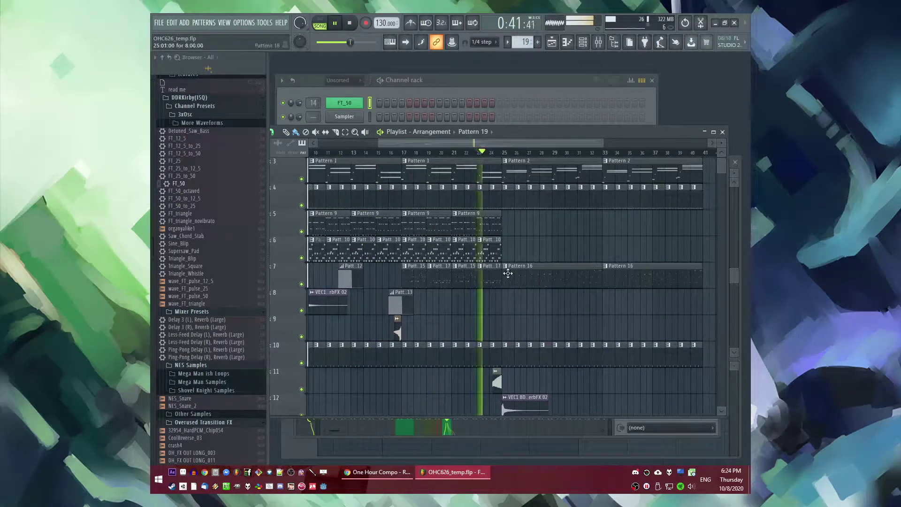
key(F4)
key(Return)
click(507, 310)
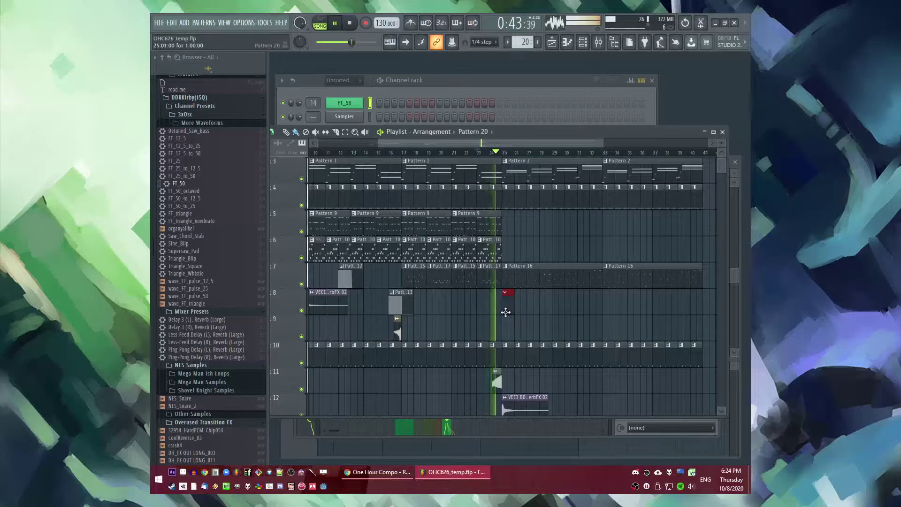
key(F9)
key(F9)
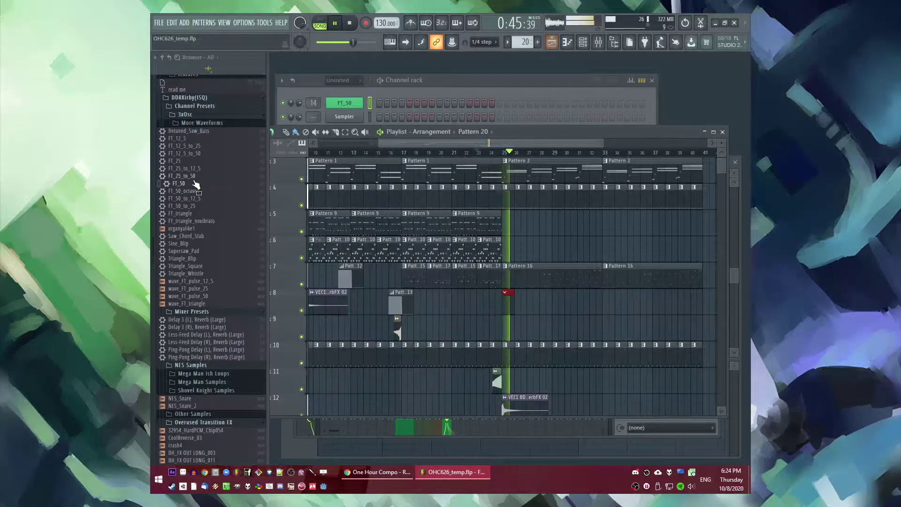
Step: Add the FT_50 preset as a new channel at the end of the channel rack and open its piano roll
key(F6)
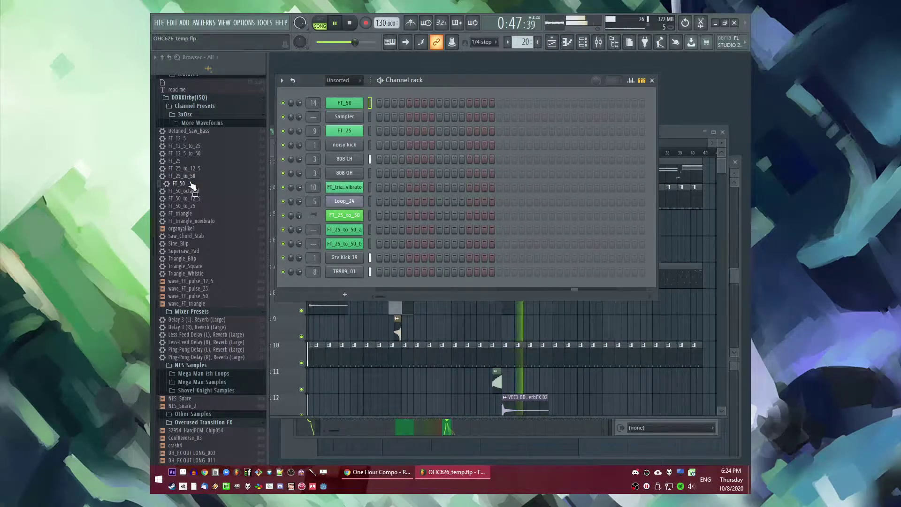
drag(343, 283, 343, 283)
click(437, 80)
right_click(347, 286)
click(413, 286)
click(339, 182)
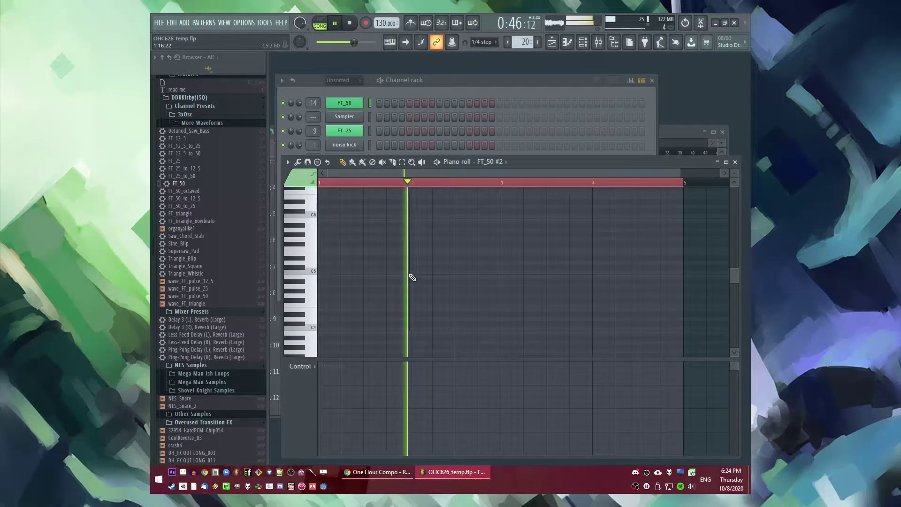
Step: Draw a C5 note about four steps long at the start of bar 2 and play it back
click(412, 273)
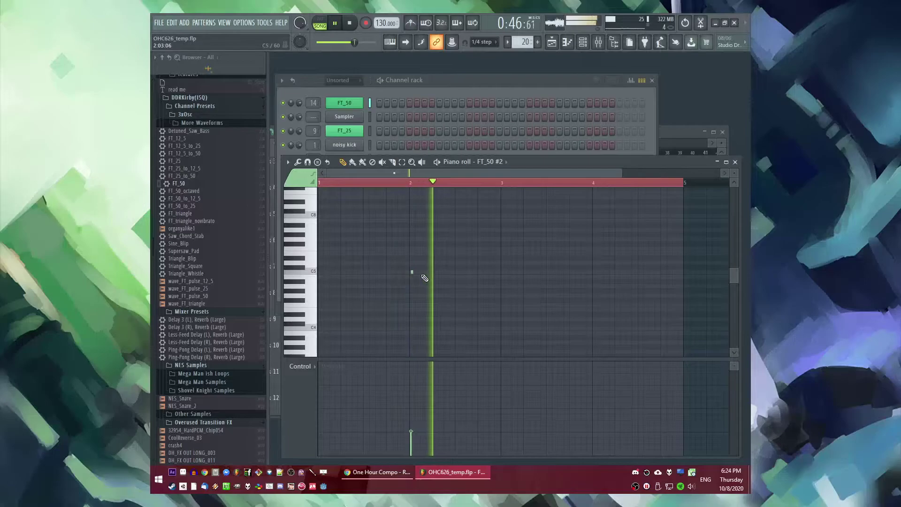
double_click(413, 272)
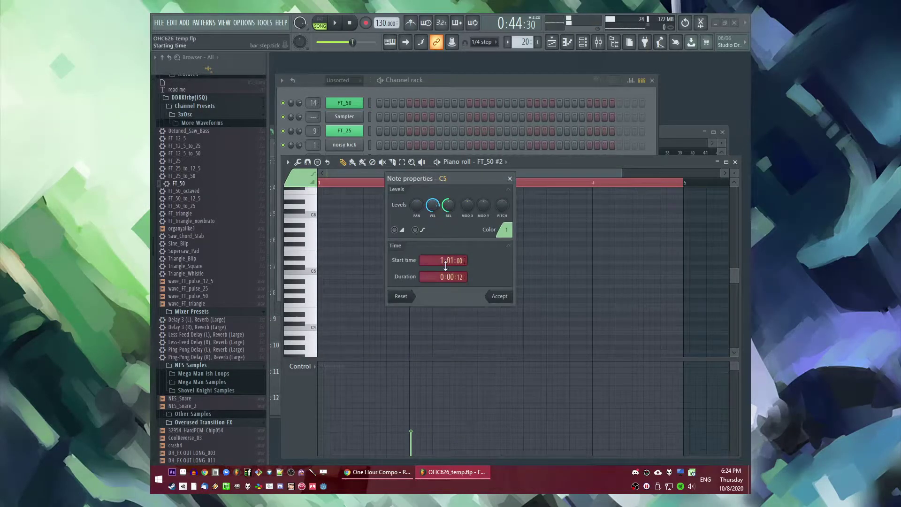
click(492, 296)
key(space)
scroll(372, 276, down, 1)
scroll(332, 274, up, 4)
drag(328, 273, 460, 272)
key(space)
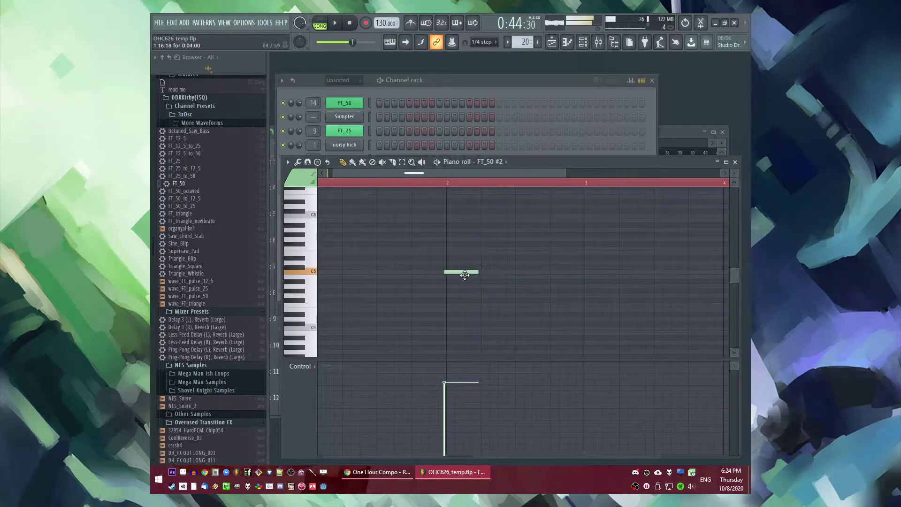
Step: Add a one-step slide to D5 at 2:02:00 and lengthen the C5 note to about two bars
scroll(460, 271, up, 2)
click(455, 262)
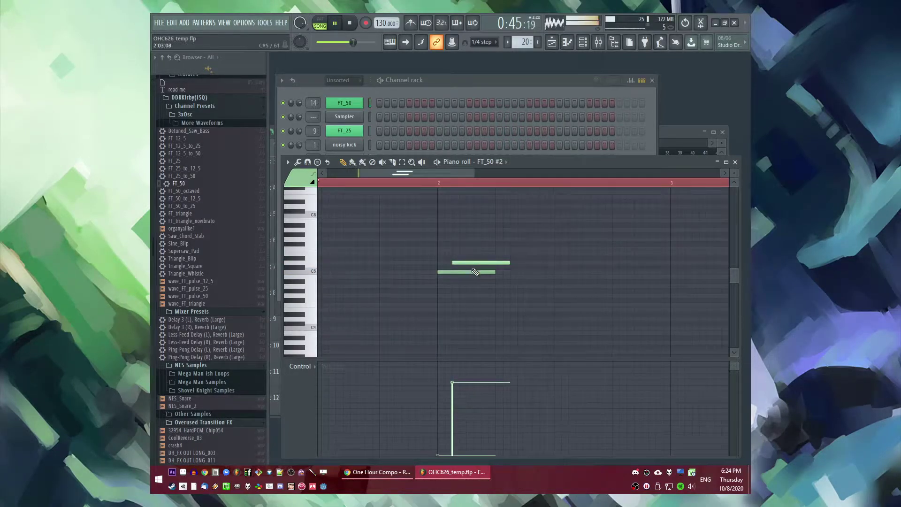
drag(495, 272, 746, 271)
key(space)
scroll(483, 258, down, 1)
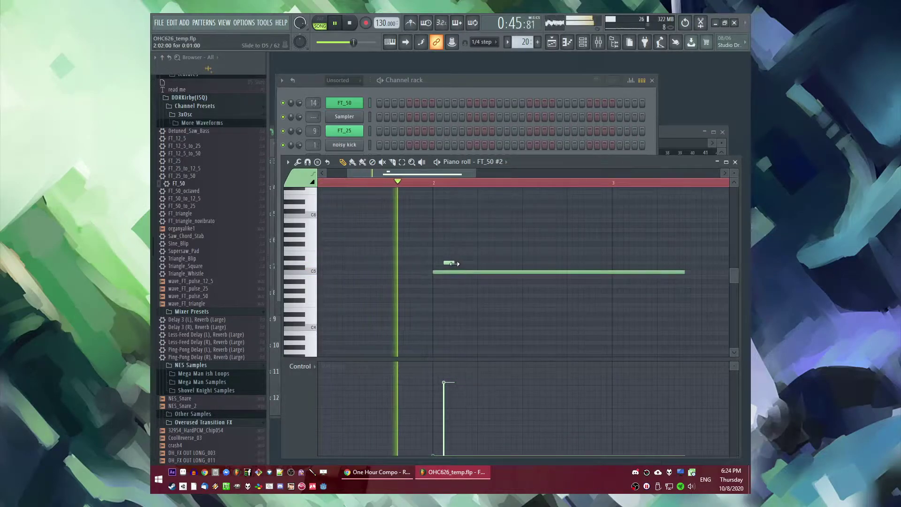
scroll(518, 288, down, 4)
drag(479, 272, 521, 272)
key(space)
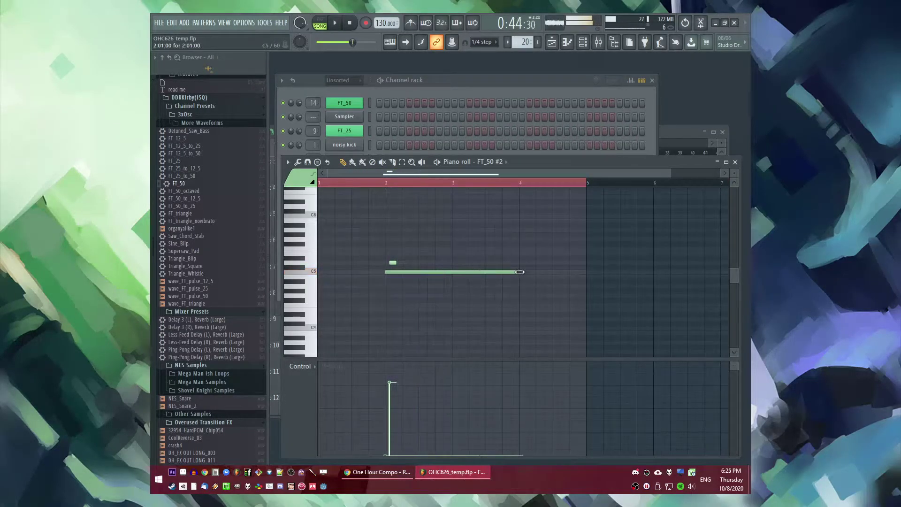
Step: Lengthen the slide note to 0:09:12 and shorten the C5 note to 0:13:12
key(space)
scroll(405, 266, up, 3)
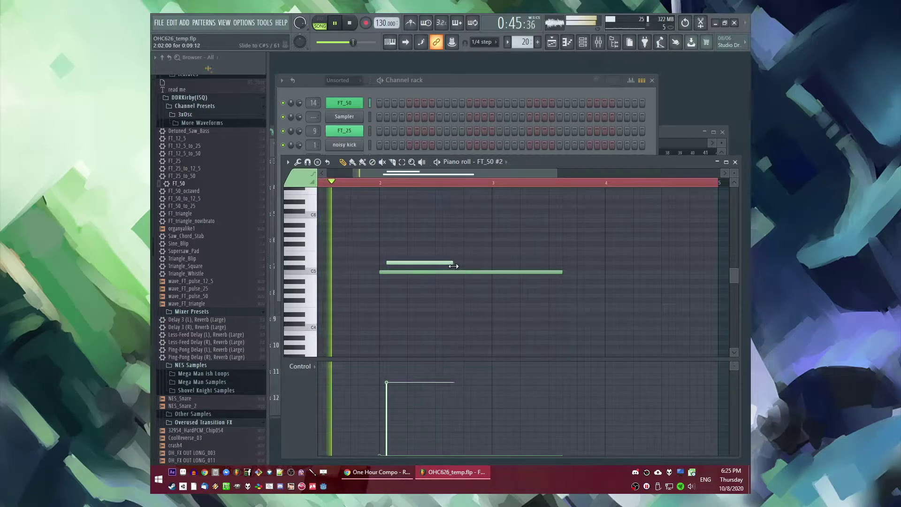
key(space)
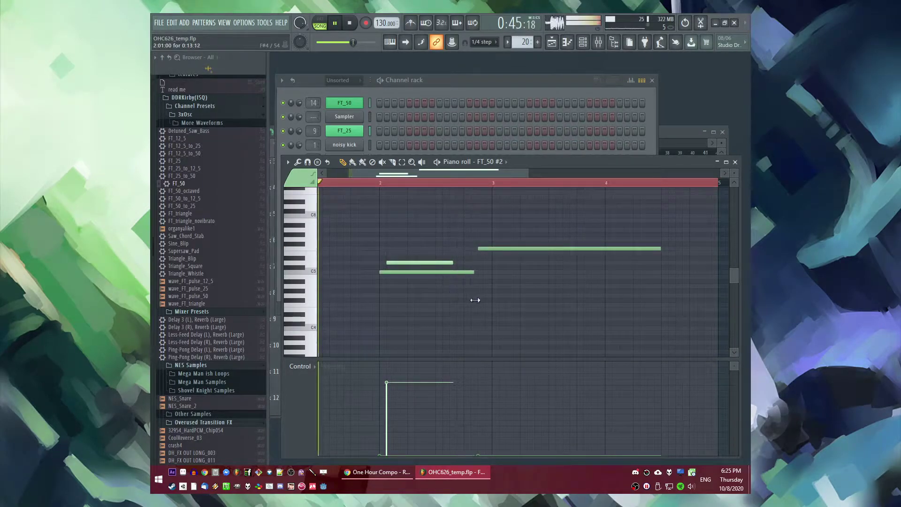
Step: After the C5 note, add a very short E5, a short F5 and a long E5 that ends shortly before bar 4
alt+click(475, 423)
drag(662, 248, 434, 257)
scroll(488, 263, up, 2)
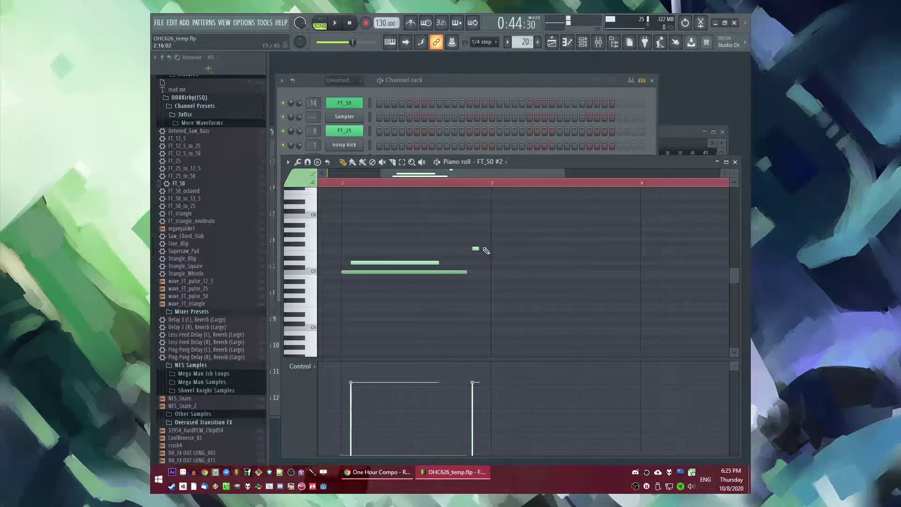
key(space)
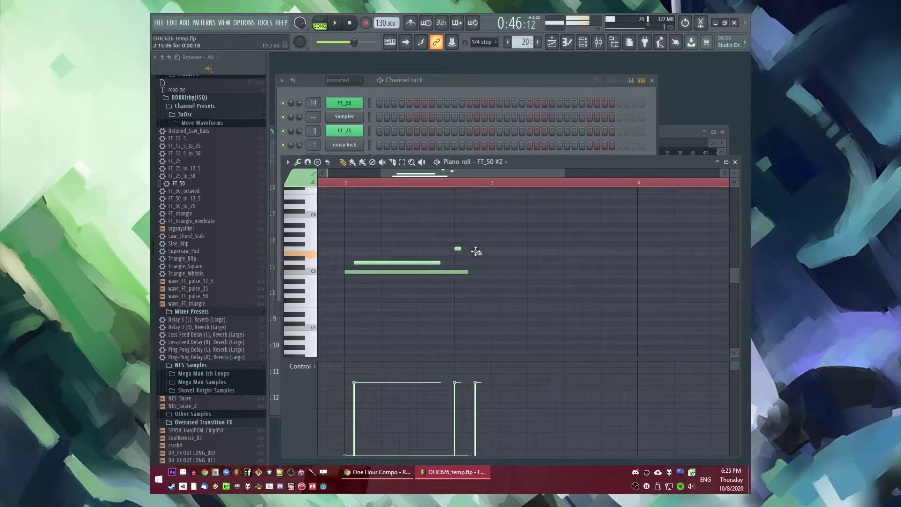
key(space)
drag(467, 273, 615, 254)
key(space)
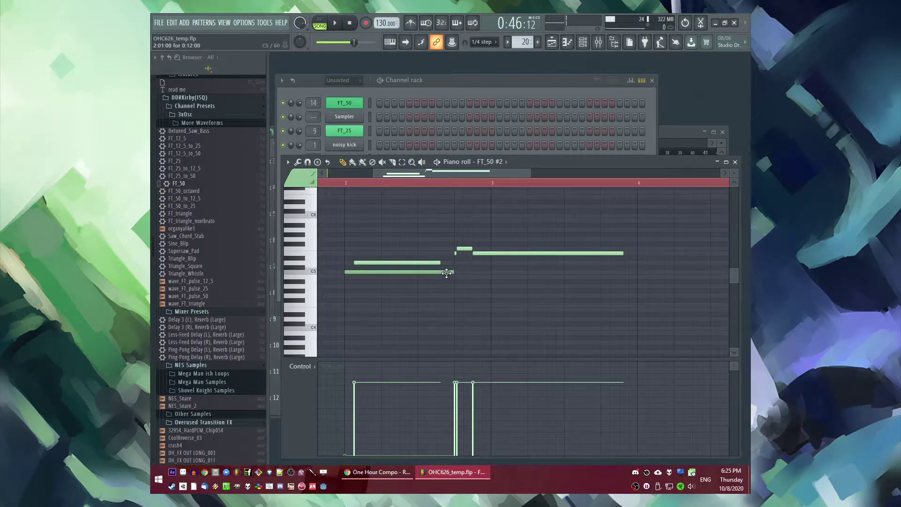
Step: Raise the opening note at bar 2 to D5 with a length of 0:12:00 and play the phrase
key(space)
drag(444, 273, 399, 263)
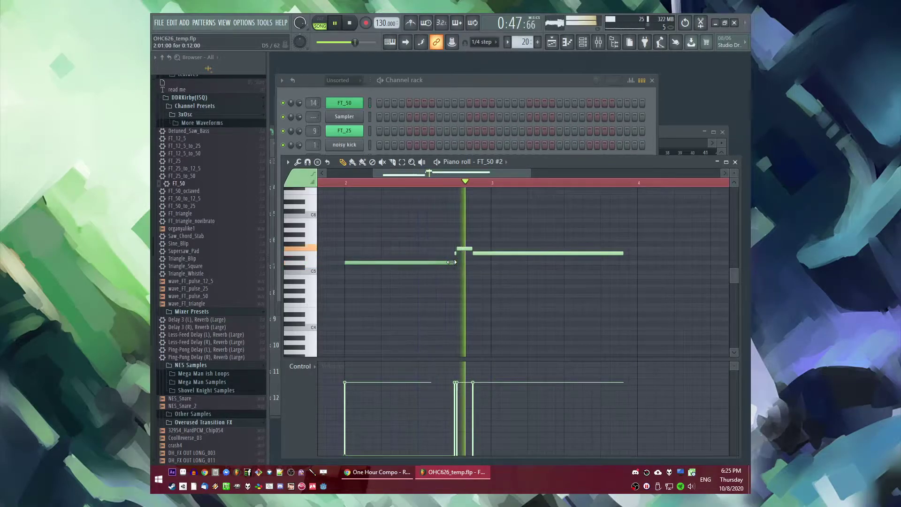
ctrl+scroll(520, 226, down, 2)
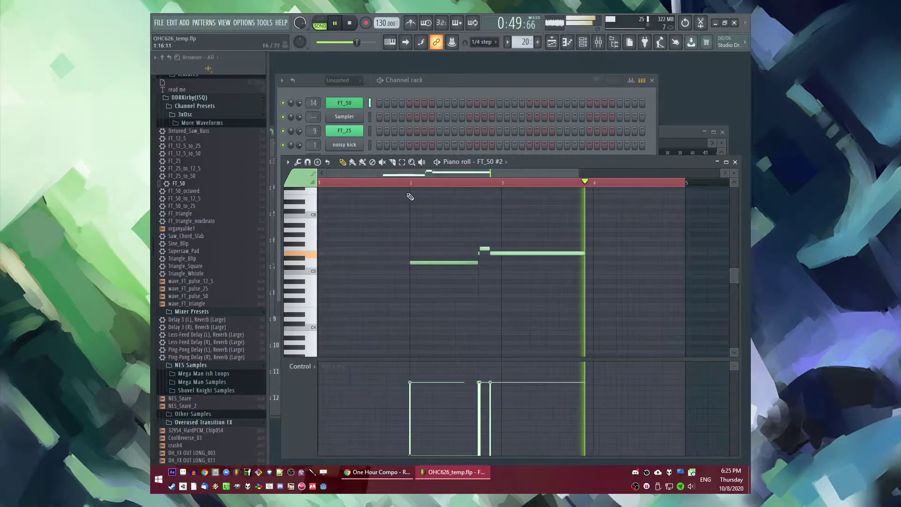
click(380, 184)
Step: Open the FT_50 #2 channel settings and route the channel to mixer track 15
key(F9)
key(F5)
key(F9)
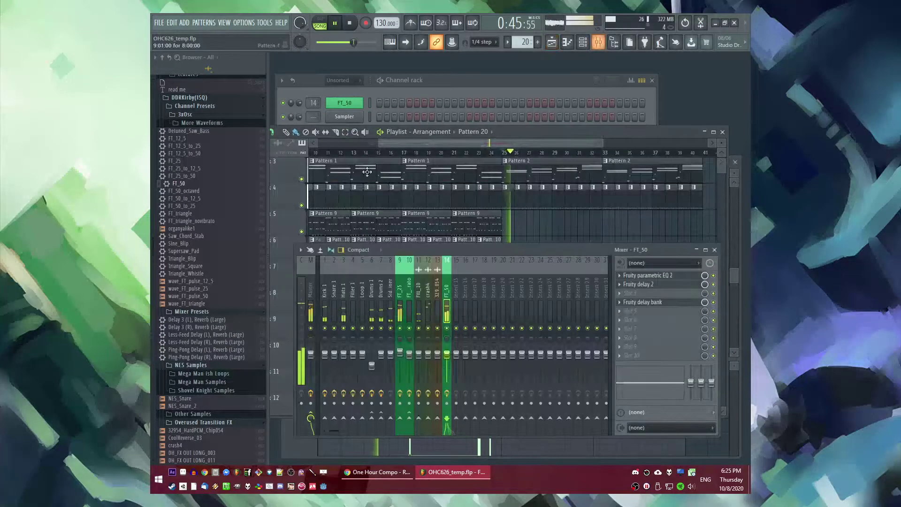
key(F6)
click(349, 291)
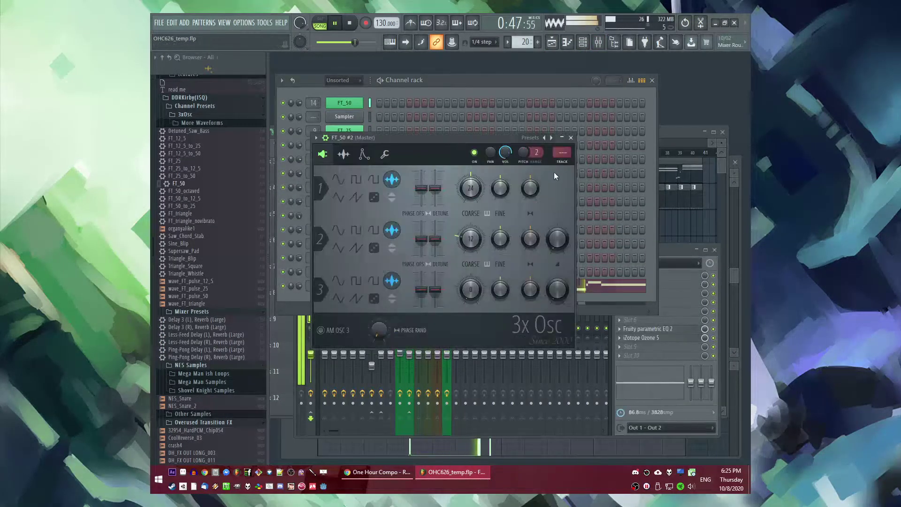
double_click(559, 159)
Step: On the FT_50 #2 mixer track, insert Fruity Delay Bank in slot 3 with adjusted feedback and Fruity Reeverb 2 in slot 6
click(619, 294)
click(493, 211)
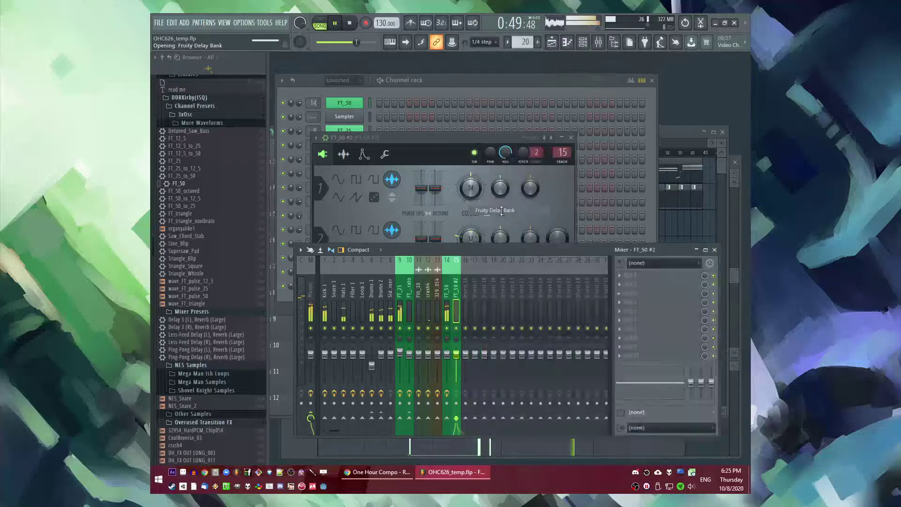
drag(396, 239, 409, 221)
key(space)
click(621, 320)
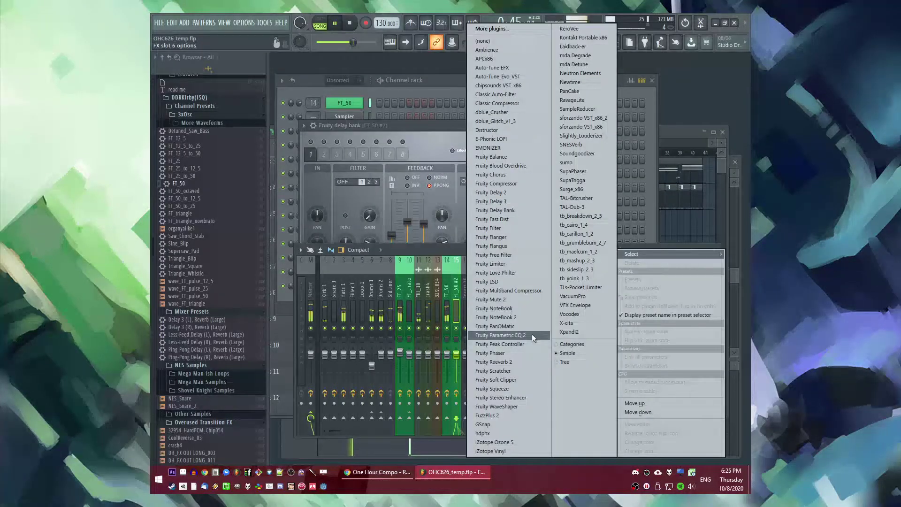
click(504, 361)
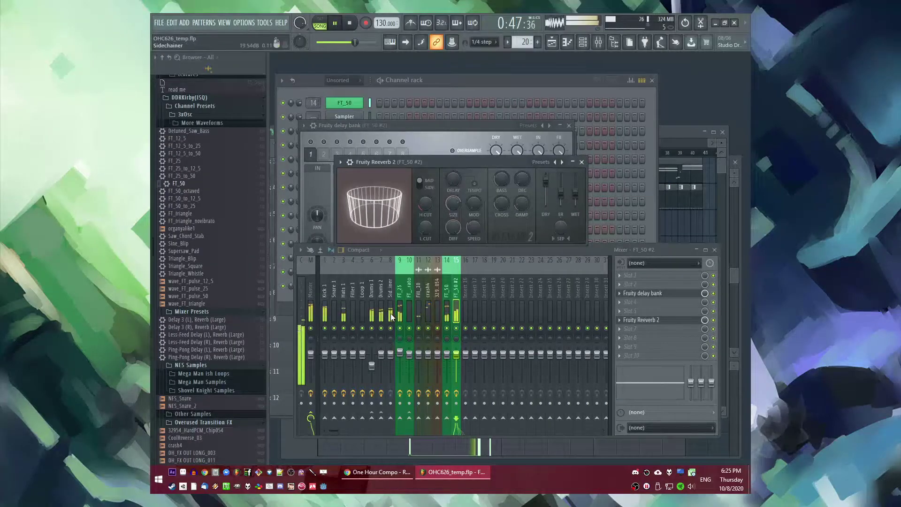
Step: Stop playback, reopen the bar 25 clip on track 8 in the piano roll and shorten the long E5 note
key(F5)
key(space)
double_click(527, 311)
drag(492, 267, 480, 267)
scroll(483, 308, up, 2)
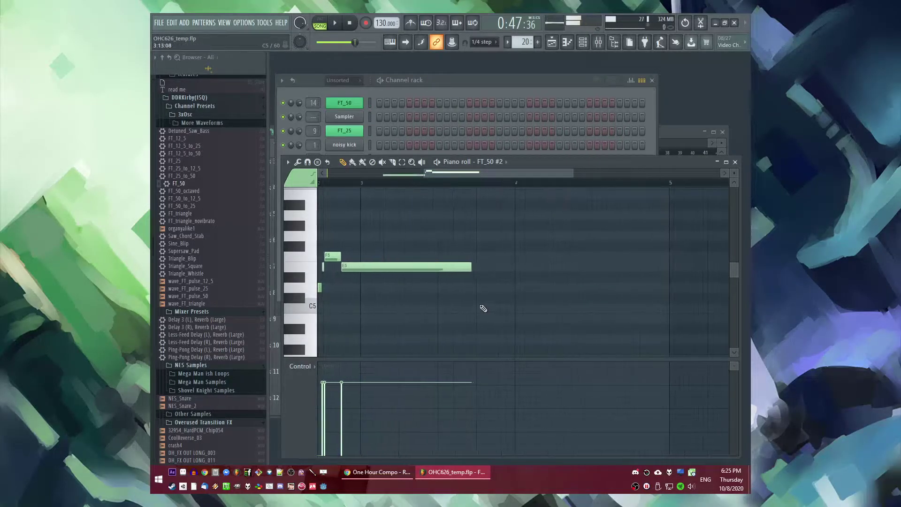
Step: Add a C5 note at 3:13:00 and a C#5 slide note at 3:11:00, trimmed to end where the C5 starts
click(477, 308)
click(466, 297)
key(space)
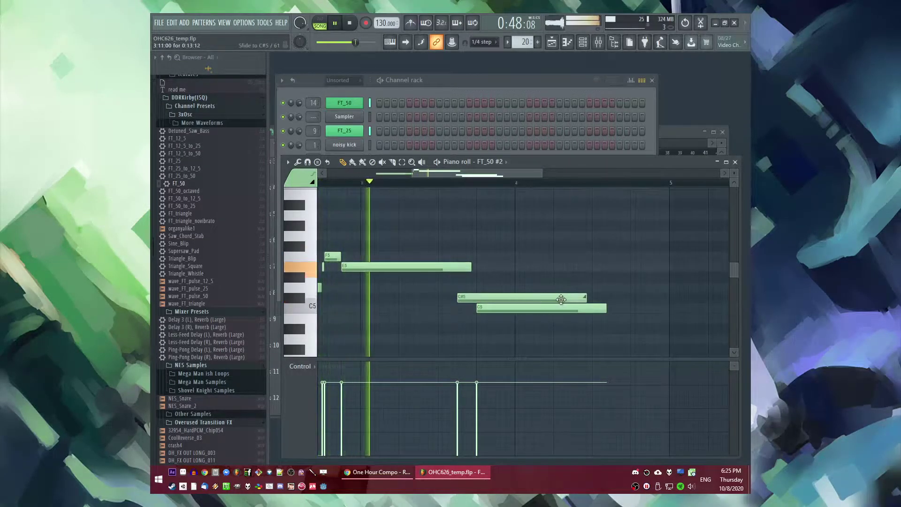
drag(585, 298, 475, 298)
key(space)
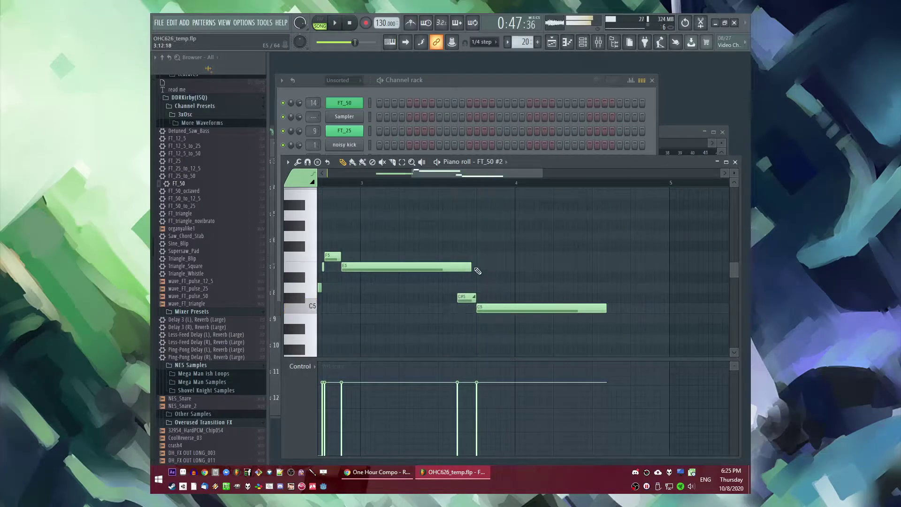
Step: Add a G4 note at 3:15:00 and trim the preceding C5 to end where it starts
scroll(490, 272, down, 3)
click(513, 267)
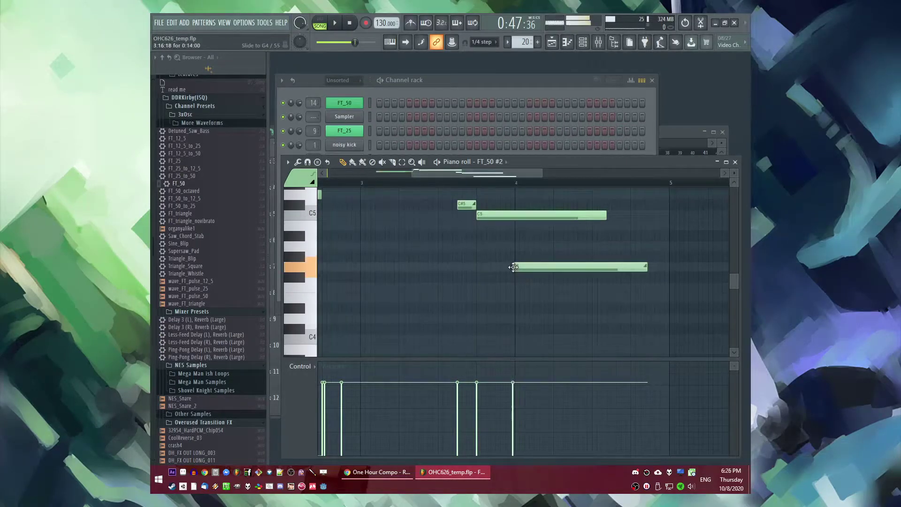
drag(516, 267, 496, 269)
key(space)
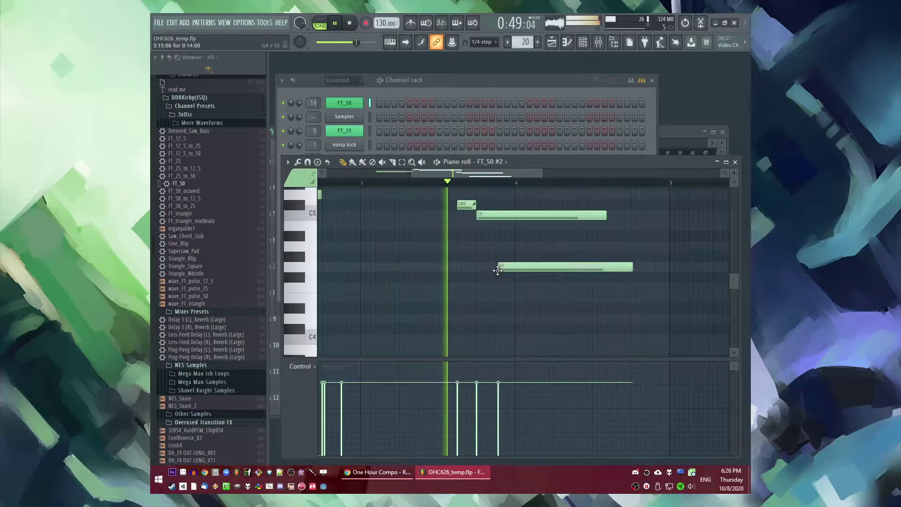
key(space)
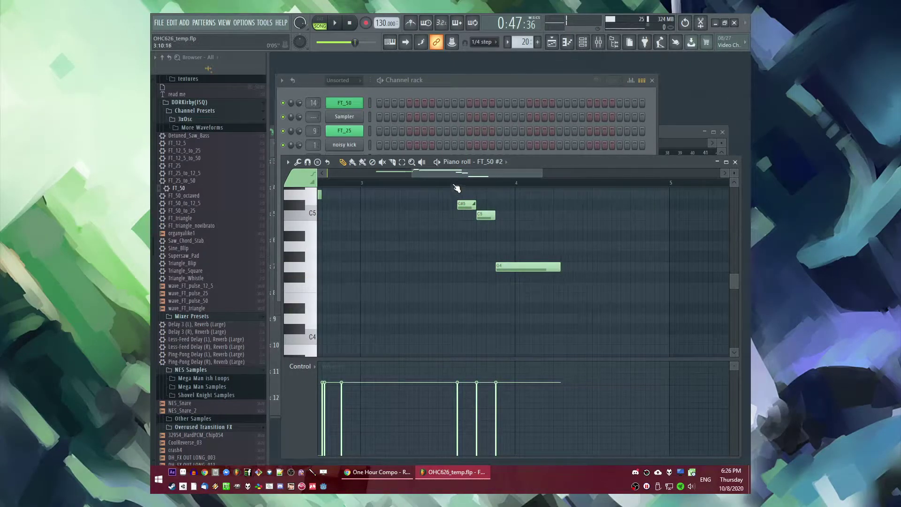
Step: Add a C5 note at 4:07:00 lasting 0:05:18 and an E5 note at 4:13:00
key(space)
scroll(498, 270, up, 3)
key(space)
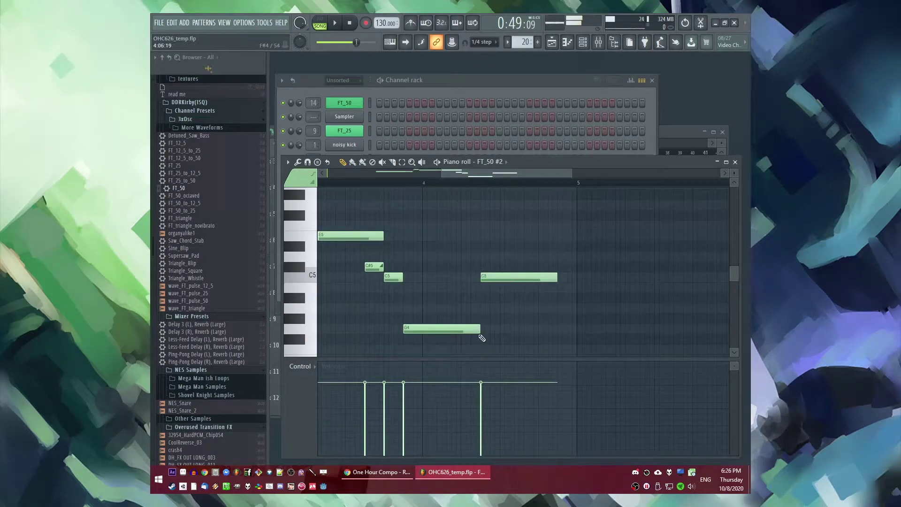
key(space)
drag(557, 277, 534, 285)
key(space)
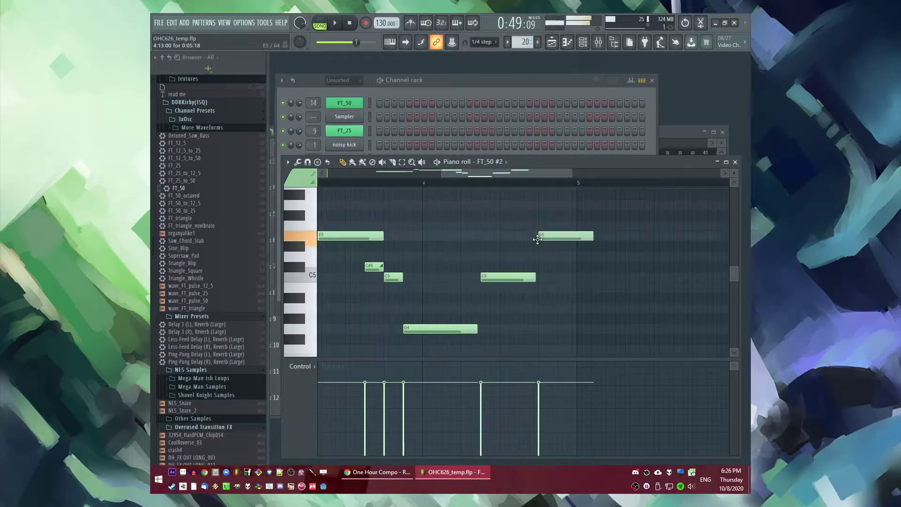
Step: Add an E5 note at 5:01:00 and a longer F5 note at 5:01:12 lasting 1:00:00
click(583, 228)
key(space)
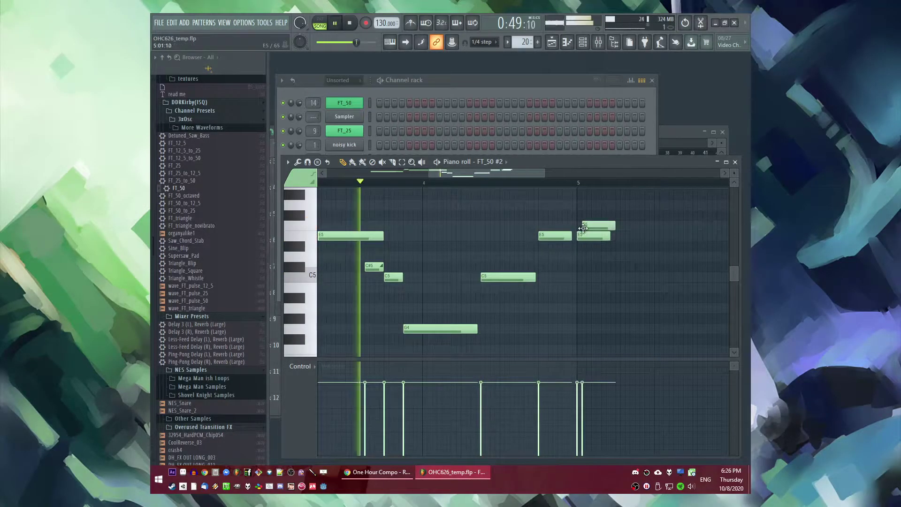
drag(610, 239, 740, 235)
drag(600, 225, 601, 227)
scroll(600, 226, down, 2)
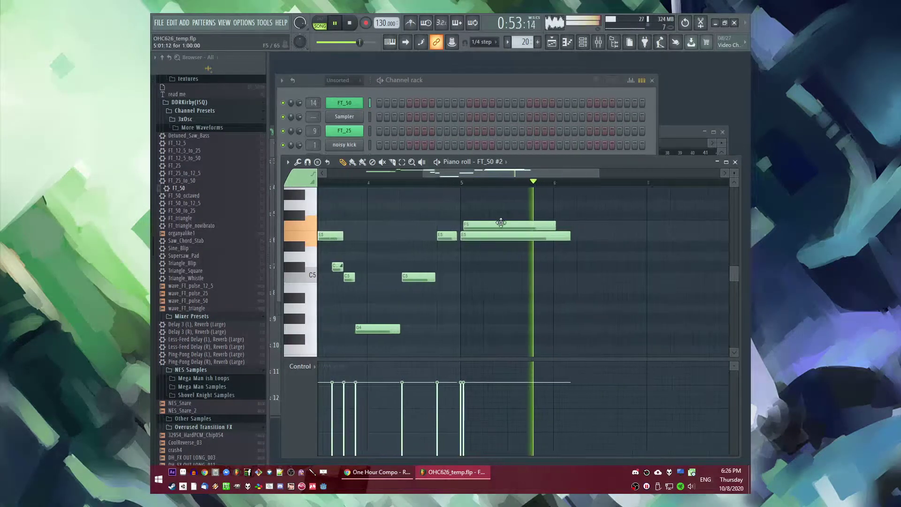
Step: Recolour the E5 note at 5:01:00 blue, shorten it and lower its velocity
key(space)
click(300, 178)
click(294, 246)
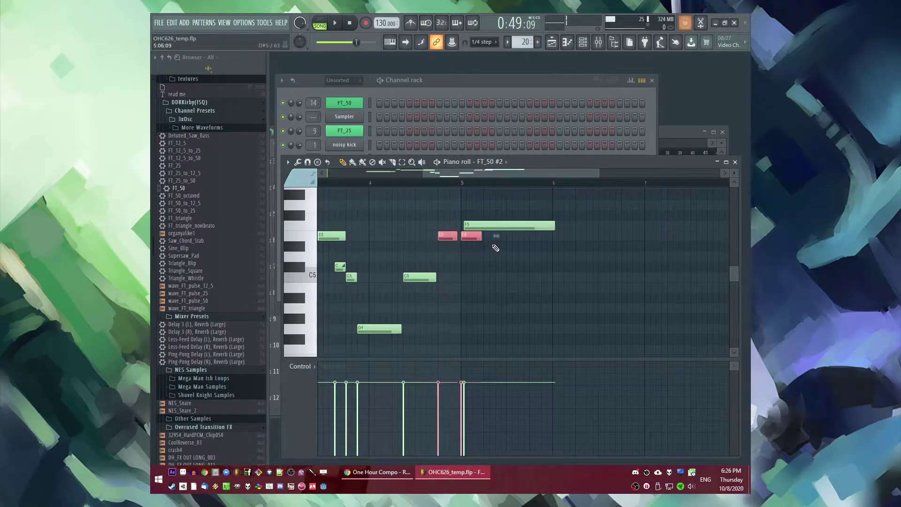
key(shift+c)
mouse_move(457, 407)
mouse_down()
mouse_move(457, 416)
mouse_move(456, 408)
mouse_up()
scroll(523, 254, up, 2)
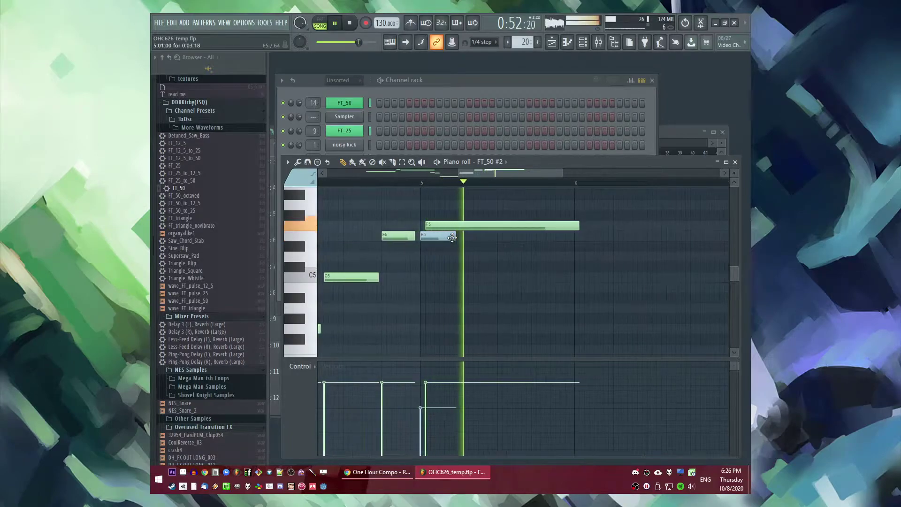
Step: Build a blue descending harmony of 0:07:18 notes: E5 at 5:01:00, D5 at 5:09:00, C5 at 6:01:00 and A#4 at 6:09:00
key(space)
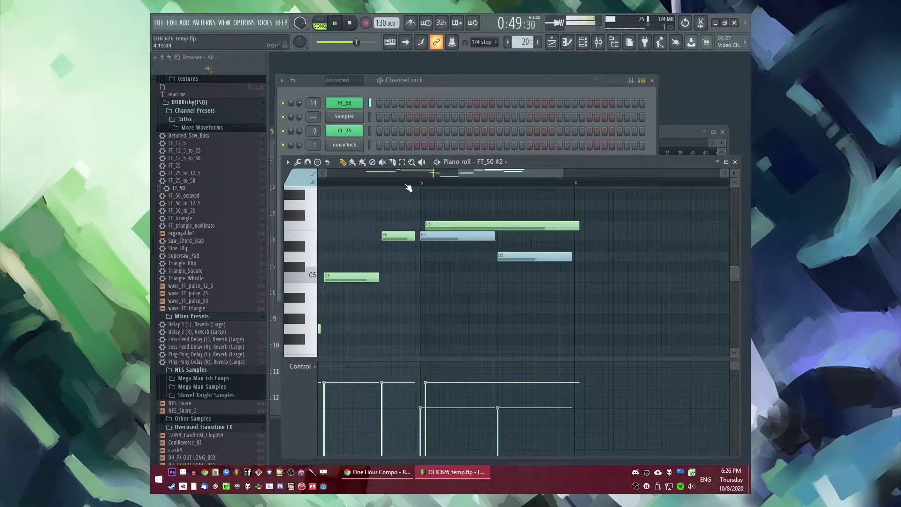
click(380, 183)
drag(484, 175, 505, 176)
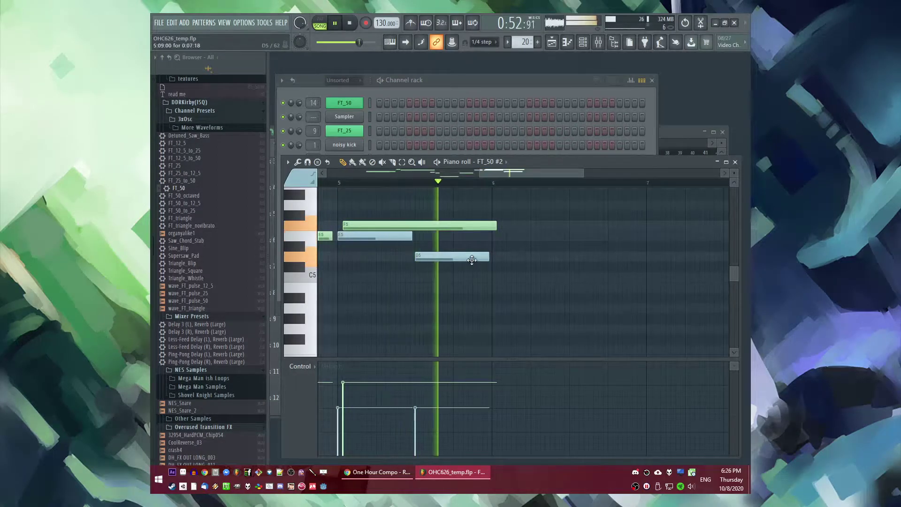
key(space)
click(492, 277)
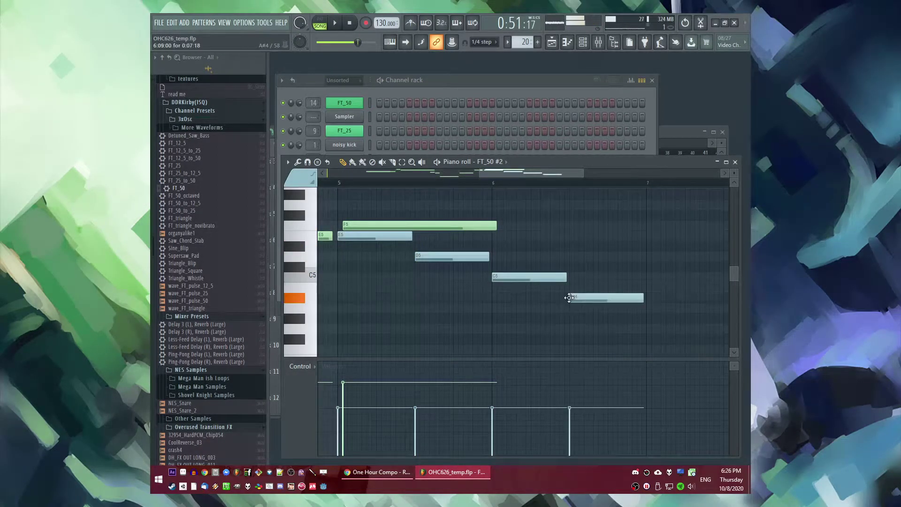
drag(571, 297, 570, 298)
Step: Extend the F5 lead note to 6:09:00 and add green G5 notes at 6:09:00 and 7:01:00
drag(497, 226, 570, 235)
key(space)
click(569, 205)
ctrl+scroll(442, 240, down, 3)
key(space)
click(408, 184)
drag(474, 172, 491, 173)
scroll(517, 211, up, 3)
ctrl+scroll(535, 282, up, 3)
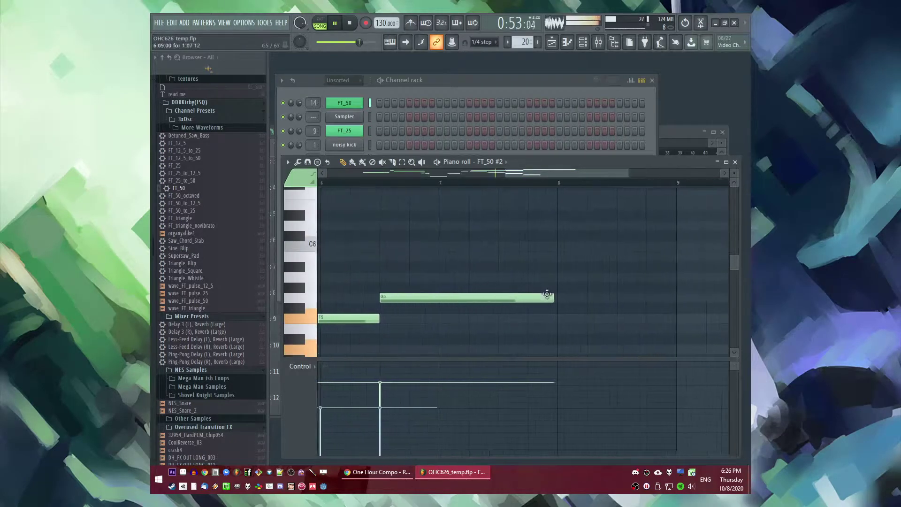
drag(497, 303, 436, 302)
click(440, 297)
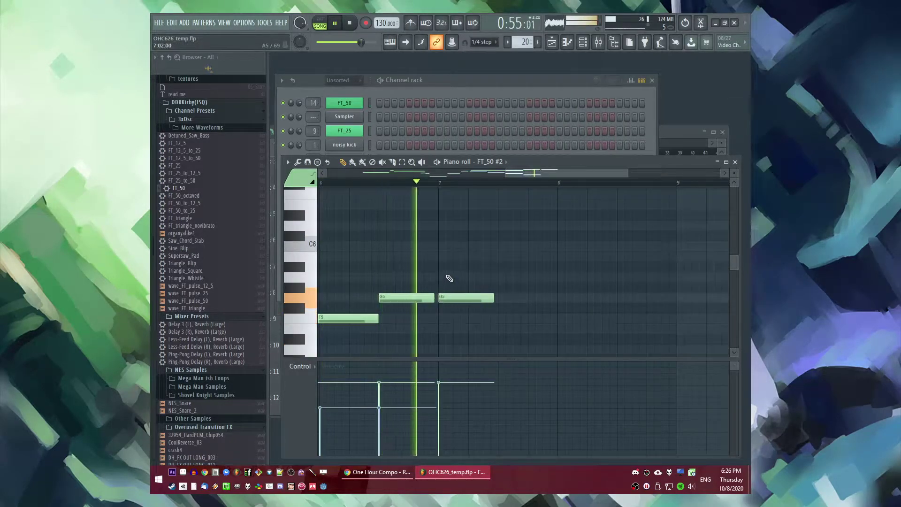
Step: Add an A5 slide note at 7:02:00 lasting 0:01:06 and extend the G5 at bar 7 to 2:00:00
click(448, 277)
drag(460, 400, 452, 406)
key(ctrl+z)
key(space)
key(space)
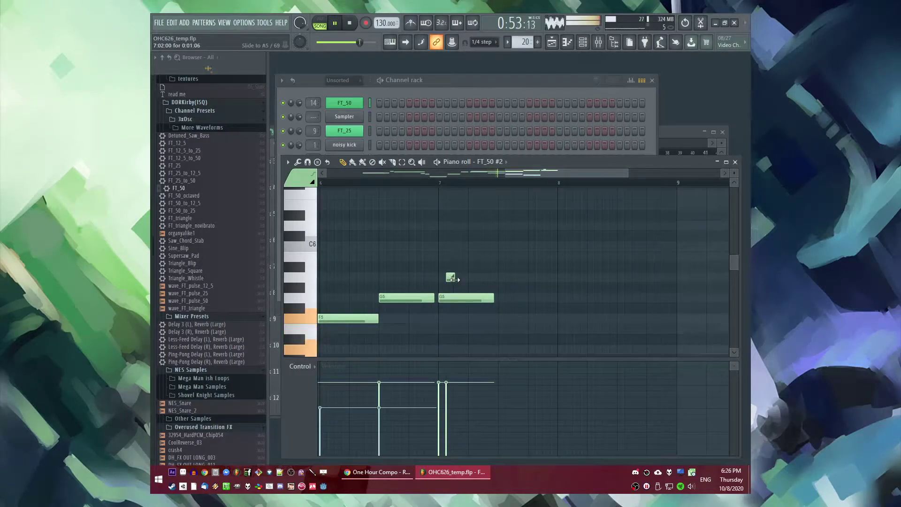
drag(674, 305, 677, 305)
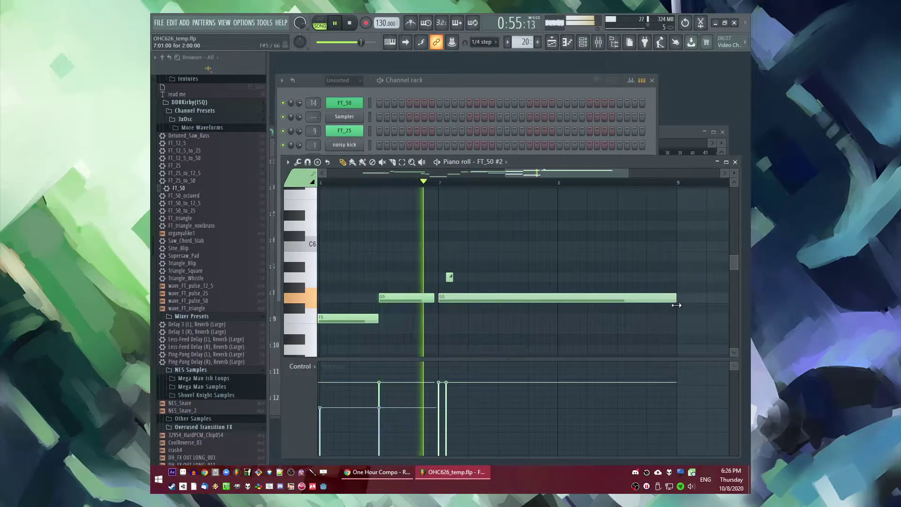
Step: Add a G5 slide note at 8:05:00 reaching bar 9, with near-zero velocity, to fade out the long G5
scroll(584, 281, down, 3)
scroll(585, 282, down, 1)
key(space)
drag(585, 247, 589, 235)
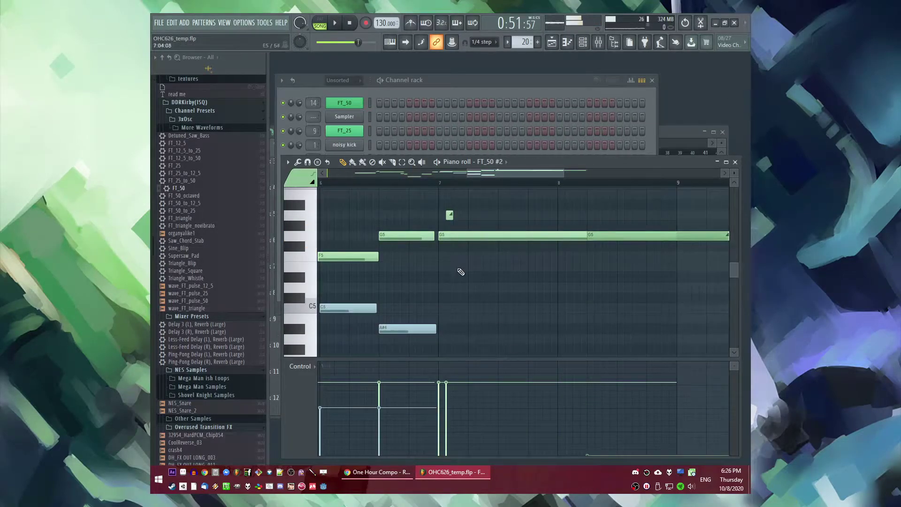
scroll(465, 273, down, 2)
key(space)
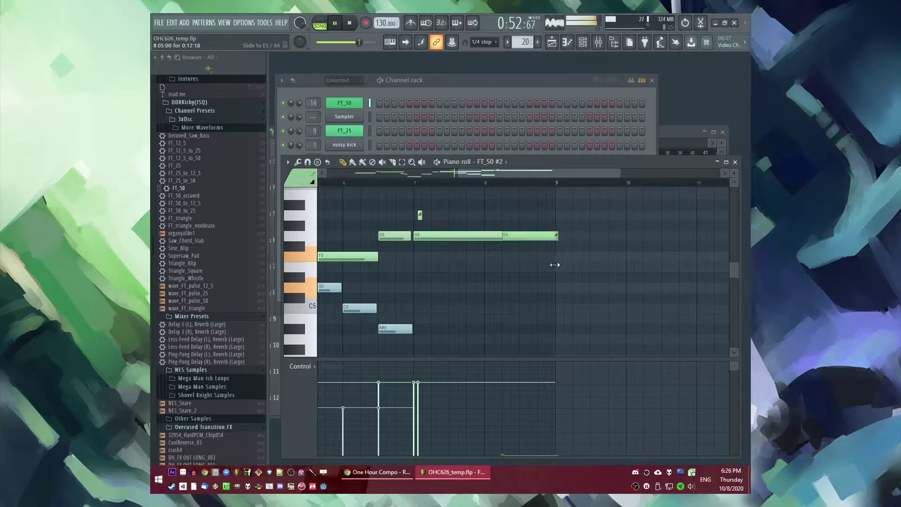
Step: Add a blue C5 harmony note at 7:01:00 and lengthen it to 1:13:06
scroll(470, 300, left, 2)
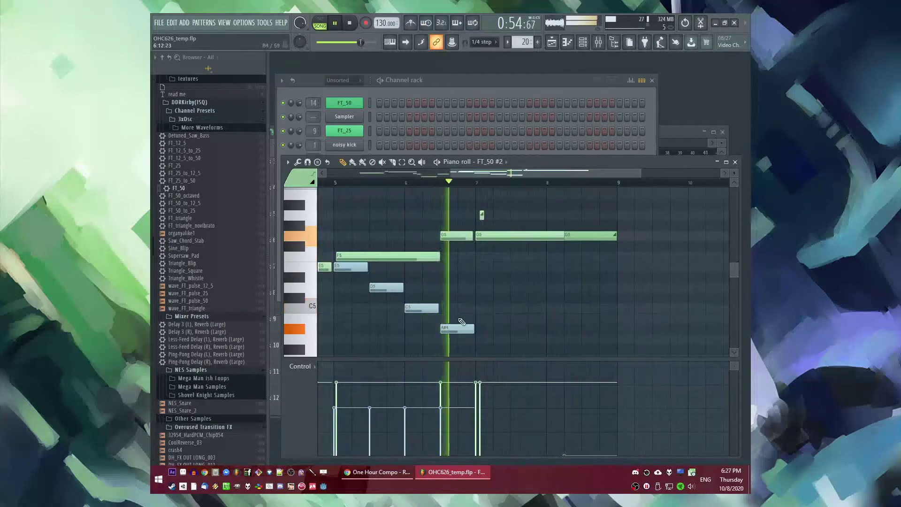
scroll(471, 300, down, 2)
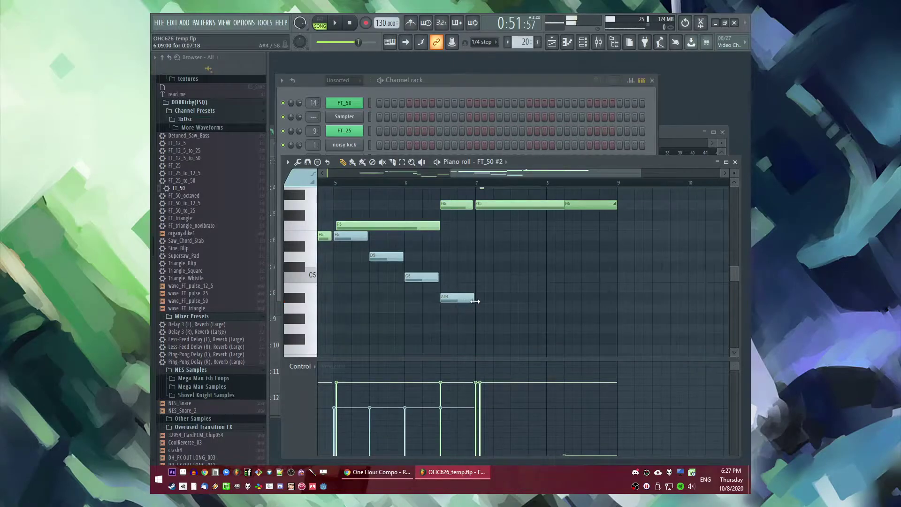
key(space)
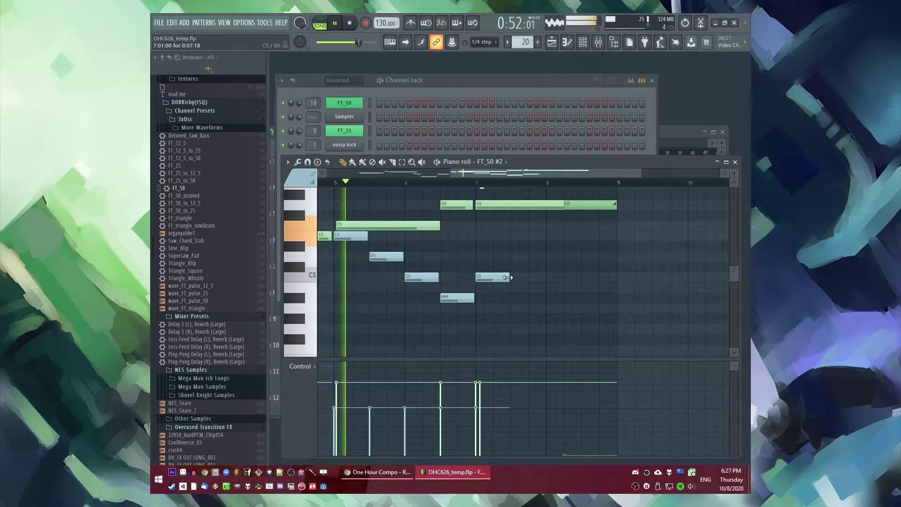
drag(524, 232, 352, 318)
ctrl+click(532, 299)
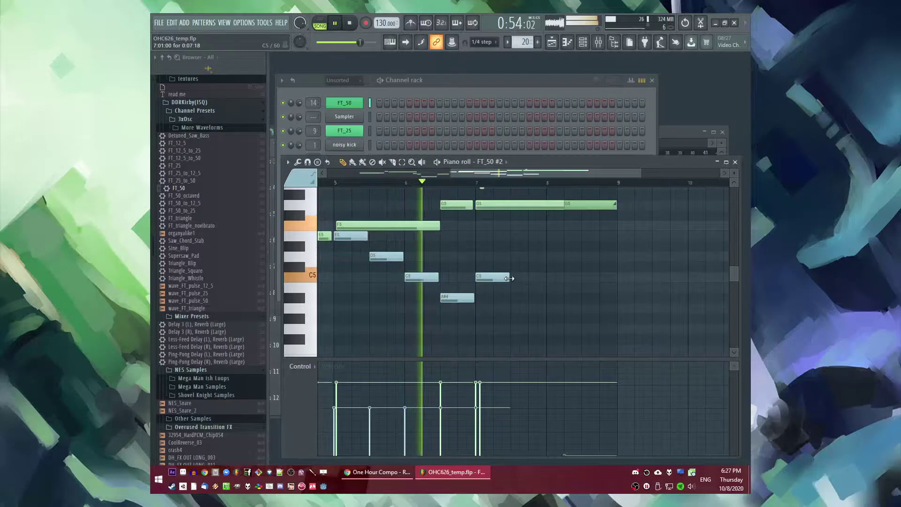
drag(509, 278, 605, 277)
scroll(605, 277, down, 2)
Step: Lower the velocity of the F5 and G5 lead notes from bar 5 onward to about 72%
click(399, 182)
drag(467, 191, 568, 241)
drag(441, 399, 604, 393)
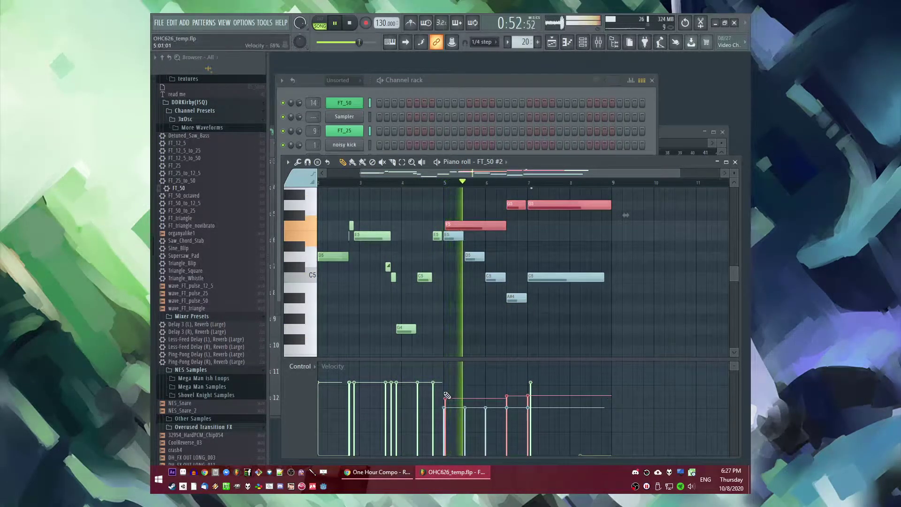
drag(443, 392, 605, 388)
key(KP_Divide)
key(KP_Divide)
scroll(529, 390, up, 2)
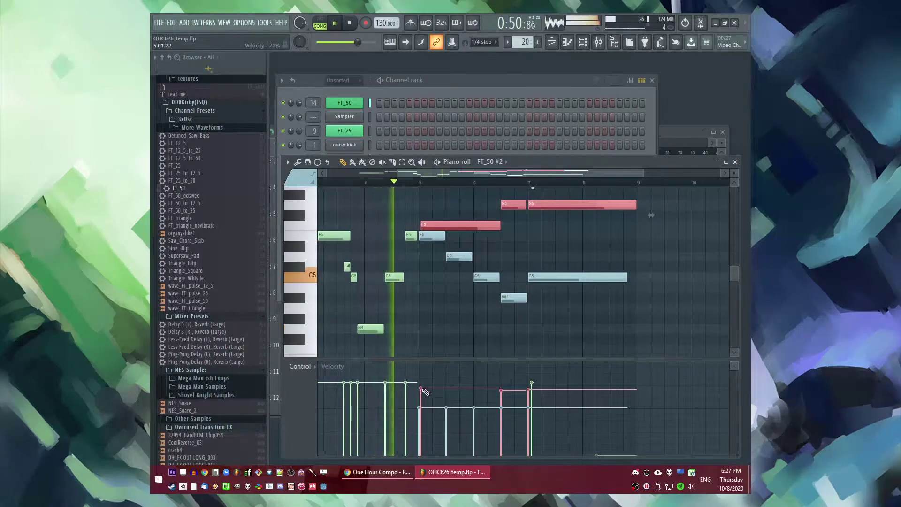
scroll(568, 331, up, 1)
scroll(569, 324, up, 3)
key(ctrl+d)
Step: Raise the velocity of all the blue harmony notes from bar 5 onward slightly
scroll(571, 303, down, 4)
scroll(535, 305, up, 4)
scroll(586, 309, down, 2)
scroll(588, 309, up, 2)
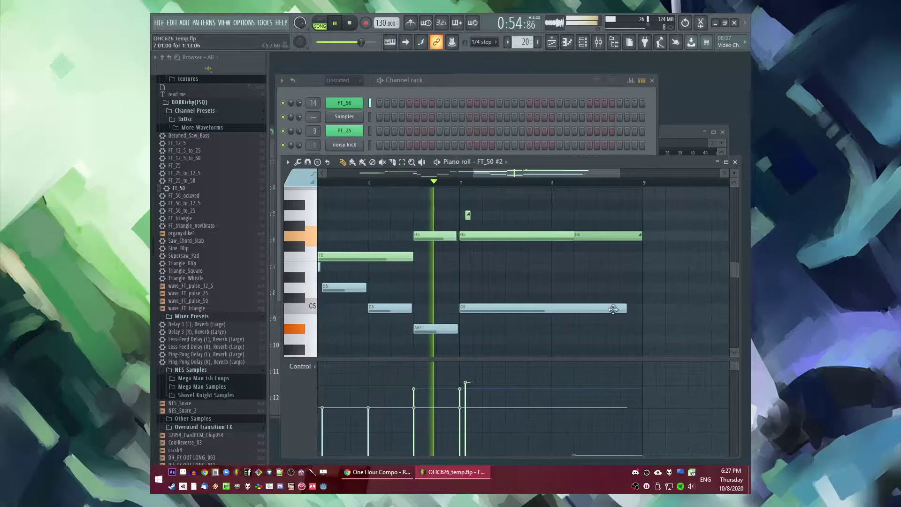
drag(564, 267, 324, 357)
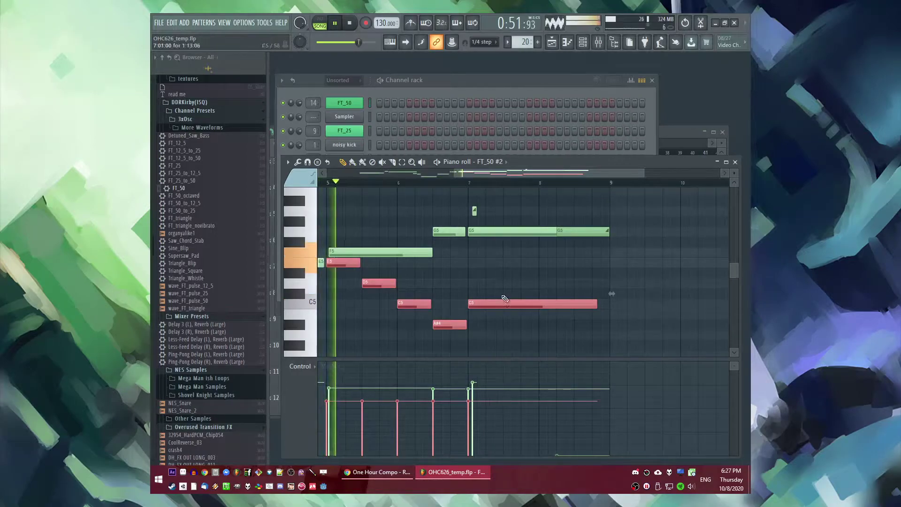
ctrl+click(511, 280)
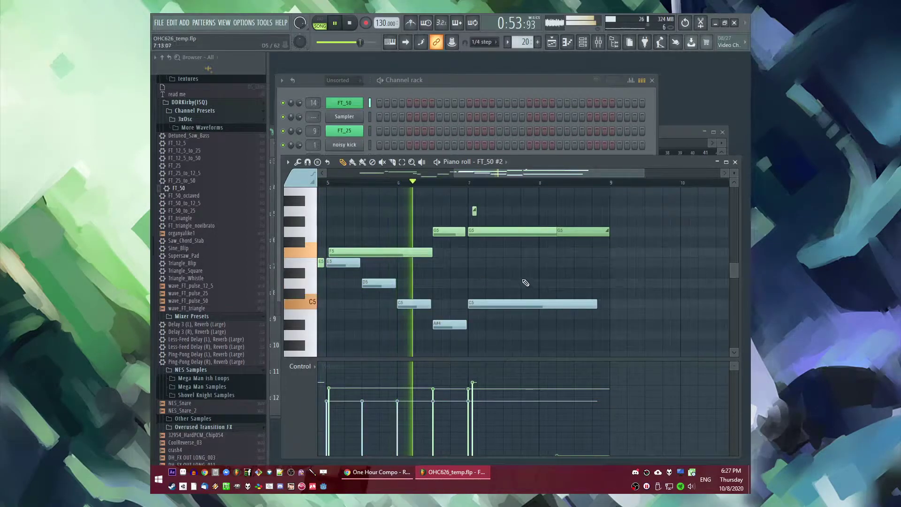
Step: Trim the blue C5 to end at bar 8, then add blue D5 at 8:01:00 and E5 at 8:09:00, filling the bar
drag(619, 304, 543, 316)
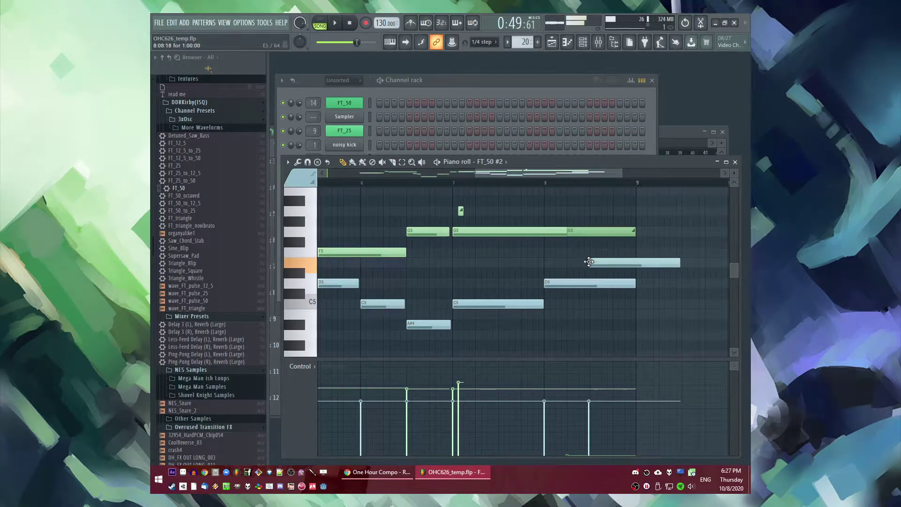
key(space)
scroll(652, 275, up, 3)
drag(619, 281, 451, 292)
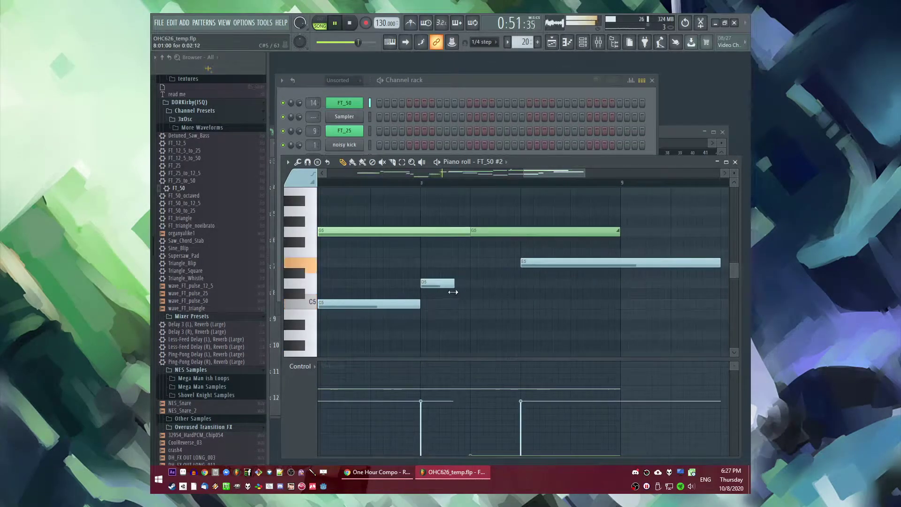
scroll(507, 288, down, 2)
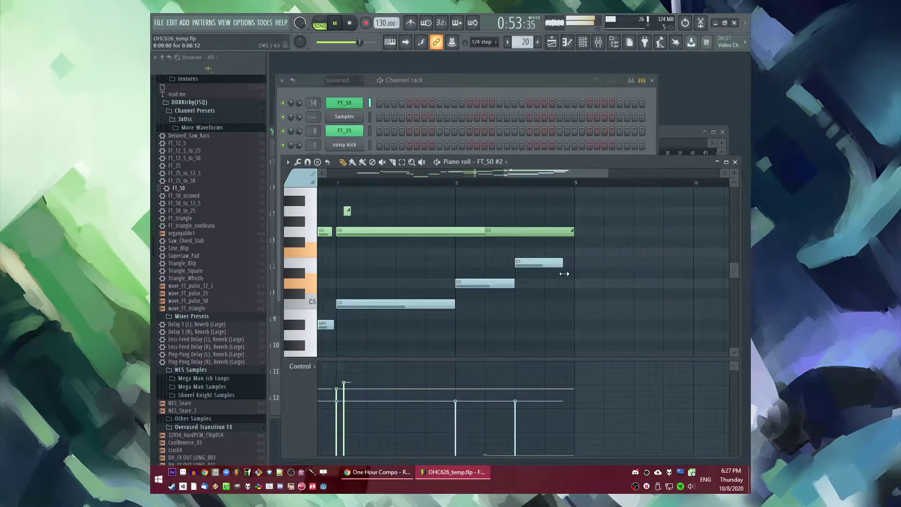
scroll(574, 273, down, 3)
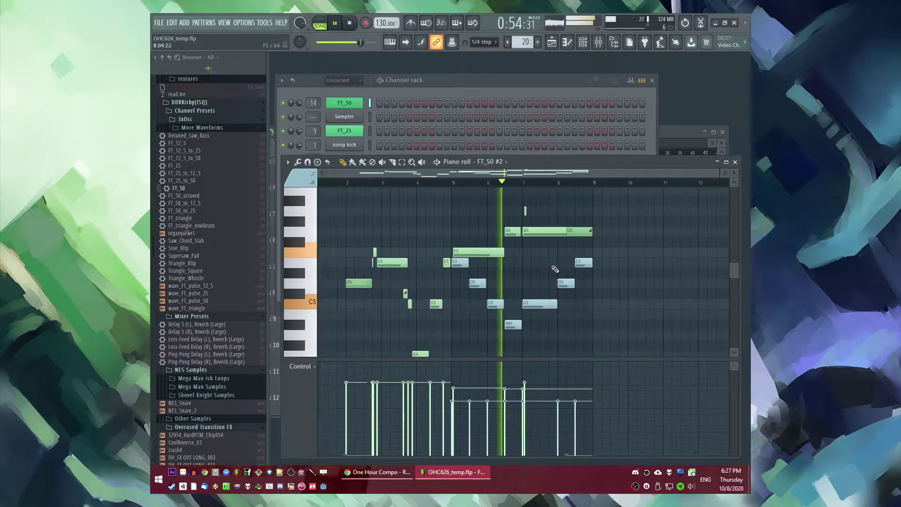
Step: Load Fruity Parametric EQ 2 into the first effect slot of the FT_50 #2 mixer track
click(423, 183)
click(348, 183)
key(F5)
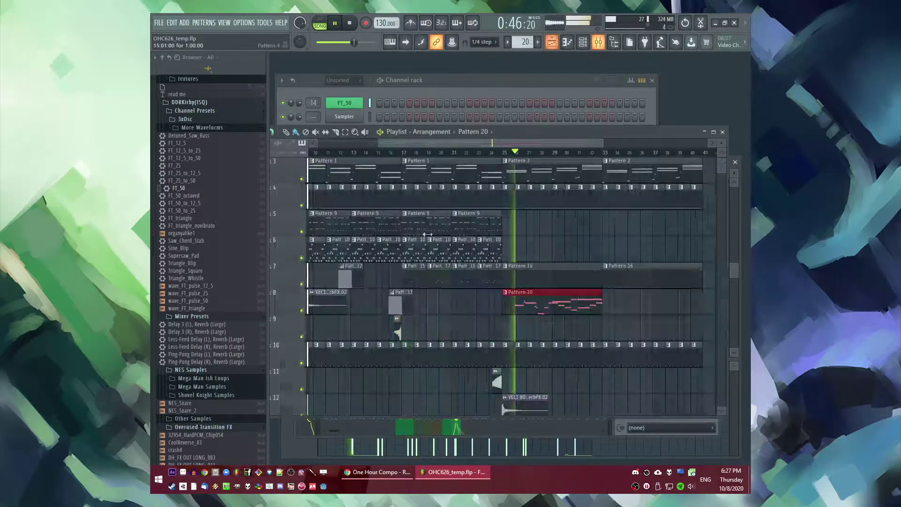
key(F9)
click(623, 277)
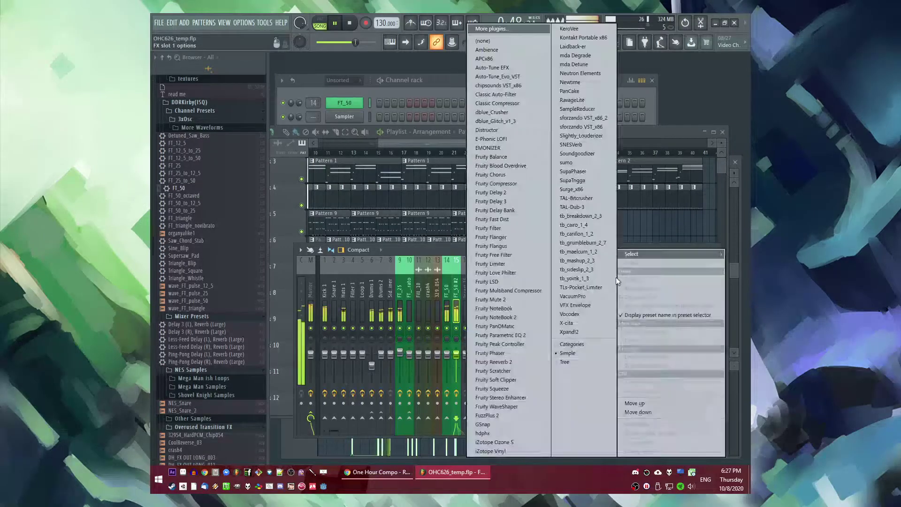
click(498, 330)
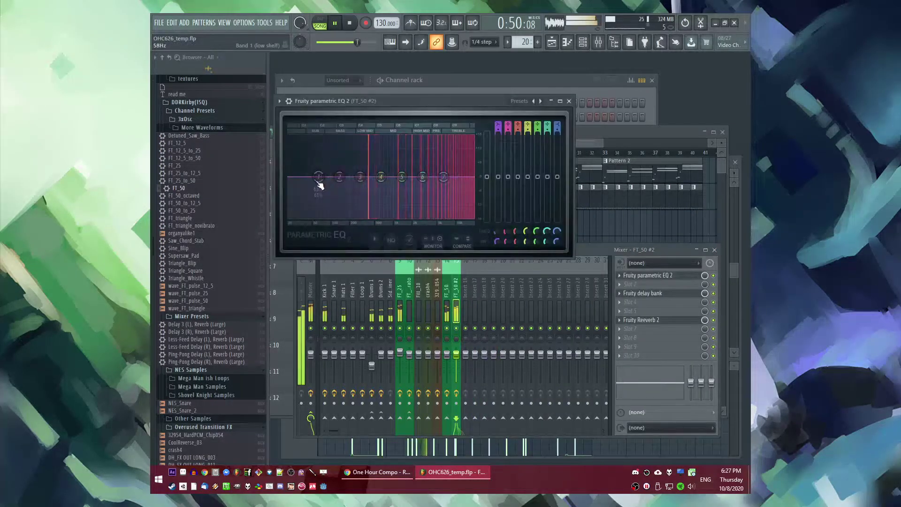
Step: Pull down EQ band 1 to cut the lows, shift band 6 to a higher frequency, and lower the FT_50 #2 fader slightly
drag(318, 177, 346, 218)
drag(423, 176, 450, 174)
drag(456, 353, 456, 357)
right_click(603, 227)
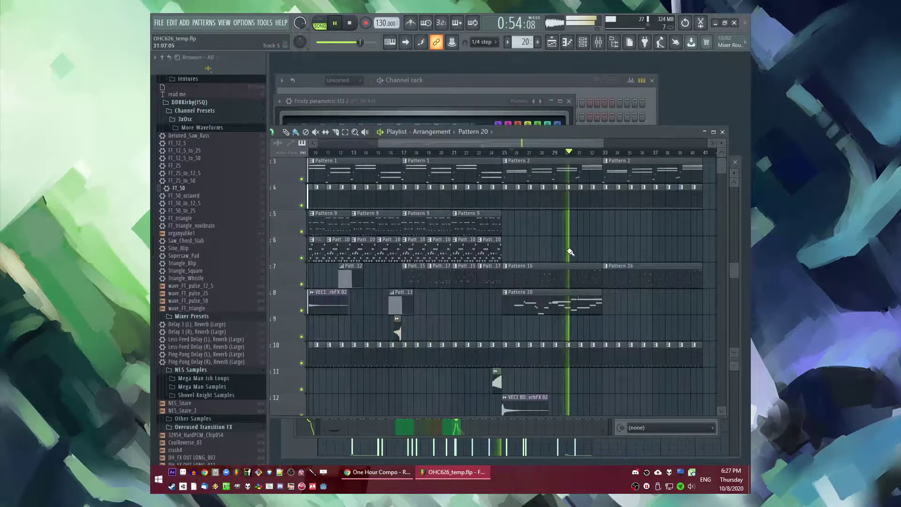
Step: Raise the velocity of Pattern 20's blue harmony notes from bar 5 onward nearly to the level of the green lead notes
click(520, 154)
scroll(559, 306, up, 3)
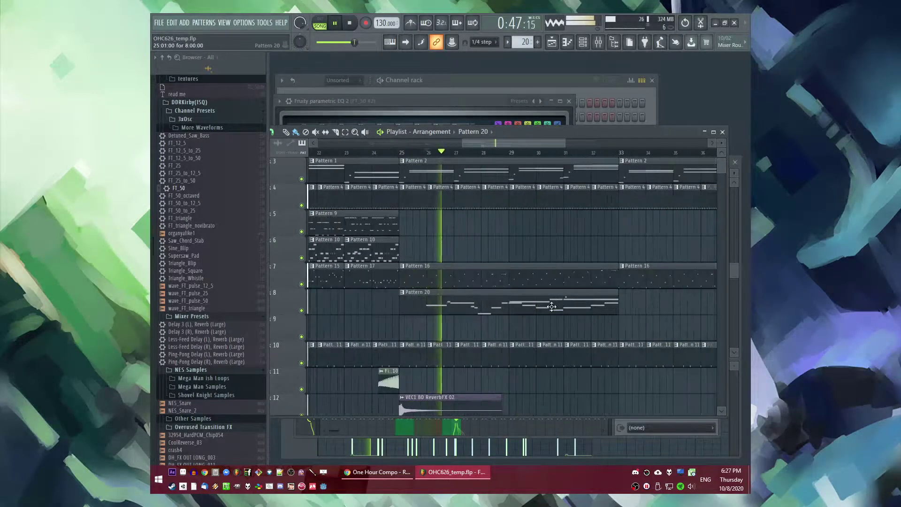
double_click(533, 309)
scroll(563, 317, left, 2)
scroll(471, 306, up, 3)
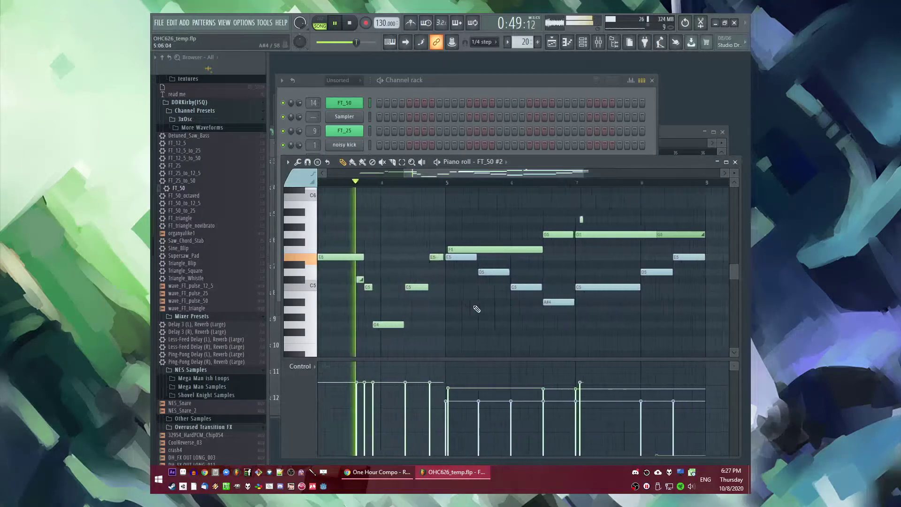
scroll(435, 272, down, 2)
drag(434, 256, 624, 347)
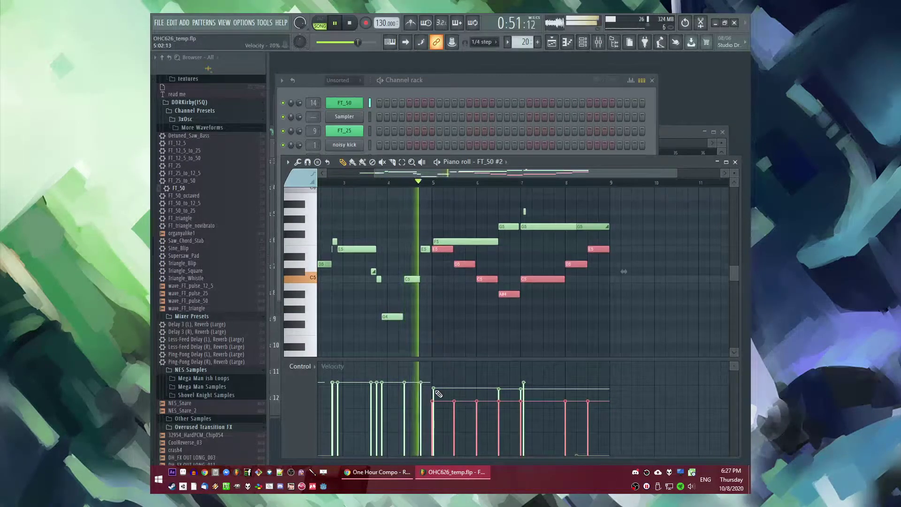
drag(435, 391, 619, 390)
key(ctrl+d)
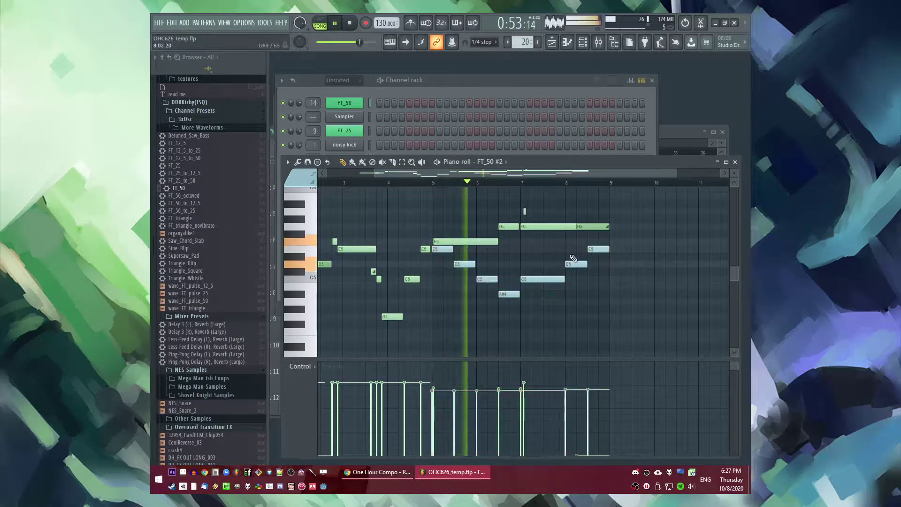
Step: Lower the velocity of the short A5 slide note at the start of bar 7 to match the surrounding notes
scroll(559, 249, up, 2)
drag(498, 195, 507, 215)
drag(504, 381, 502, 389)
key(ctrl+d)
click(501, 182)
click(488, 183)
scroll(507, 252, right, 2)
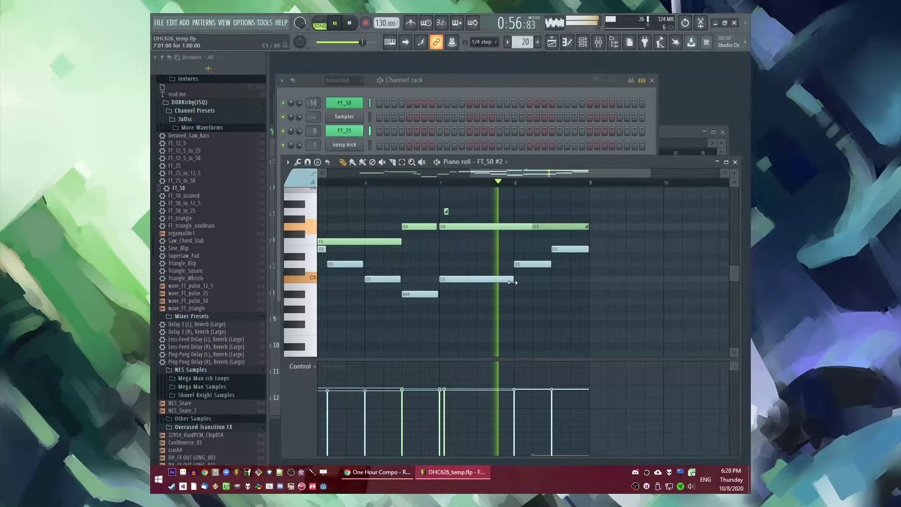
scroll(491, 226, right, 3)
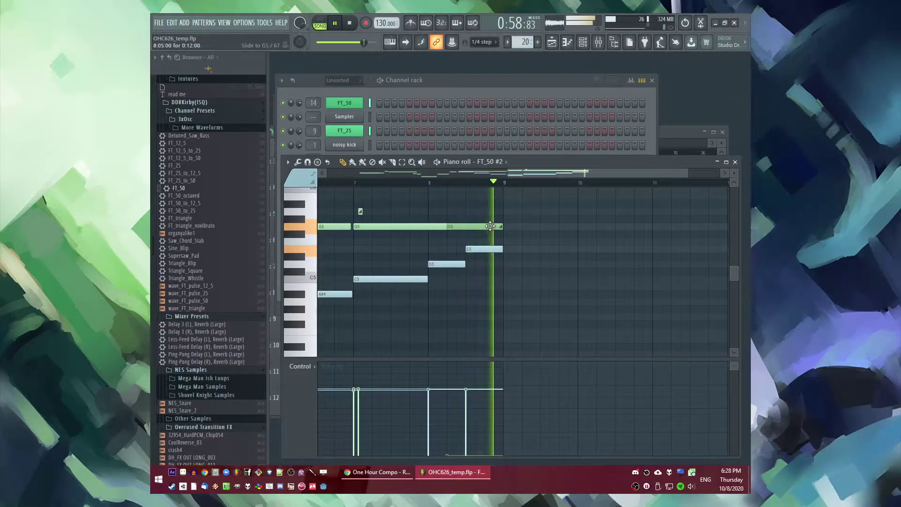
Step: Add a long blue F5 harmony note at the start of bar 9, sustained for about two and a half bars
key(space)
scroll(421, 227, up, 3)
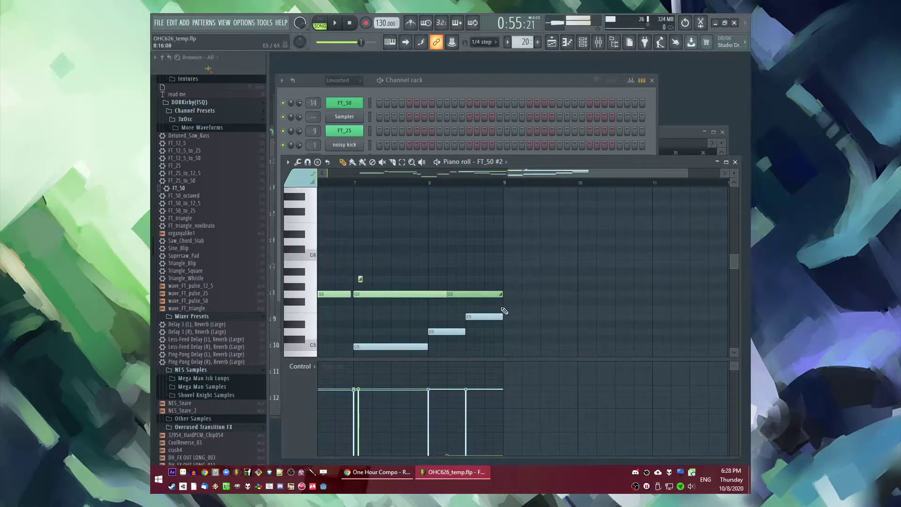
scroll(465, 264, down, 3)
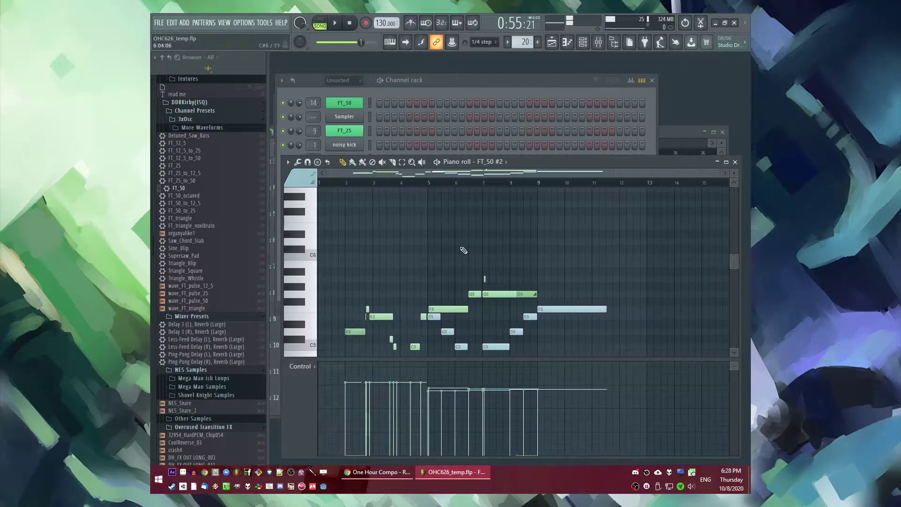
scroll(513, 276, up, 3)
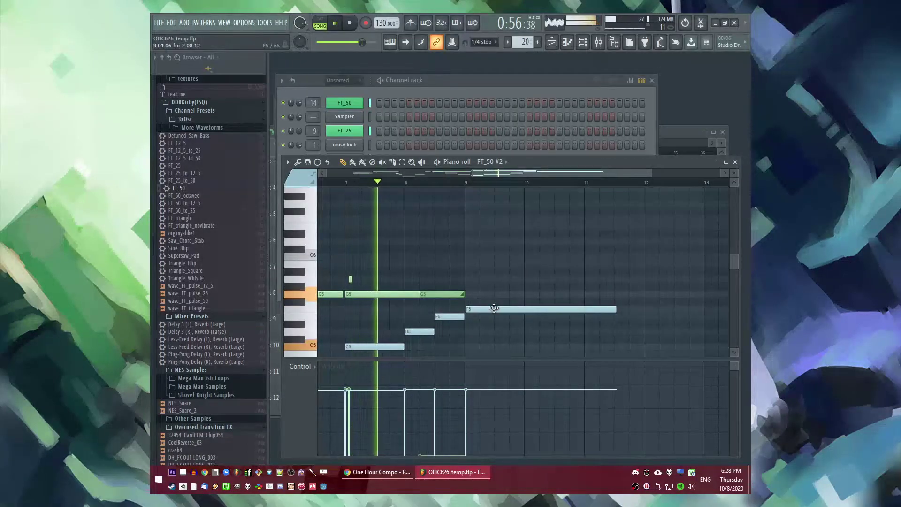
scroll(474, 311, up, 2)
scroll(425, 293, down, 2)
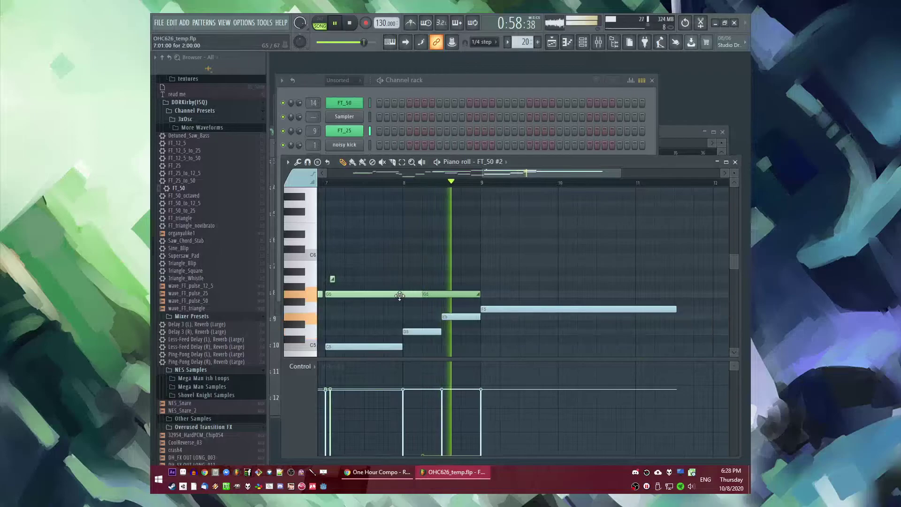
Step: Add half-bar green lead notes A5 at 9:09:00, C6 at the start of bar 10, and F5 at 10:09:00
click(486, 279)
drag(486, 279, 521, 277)
key(space)
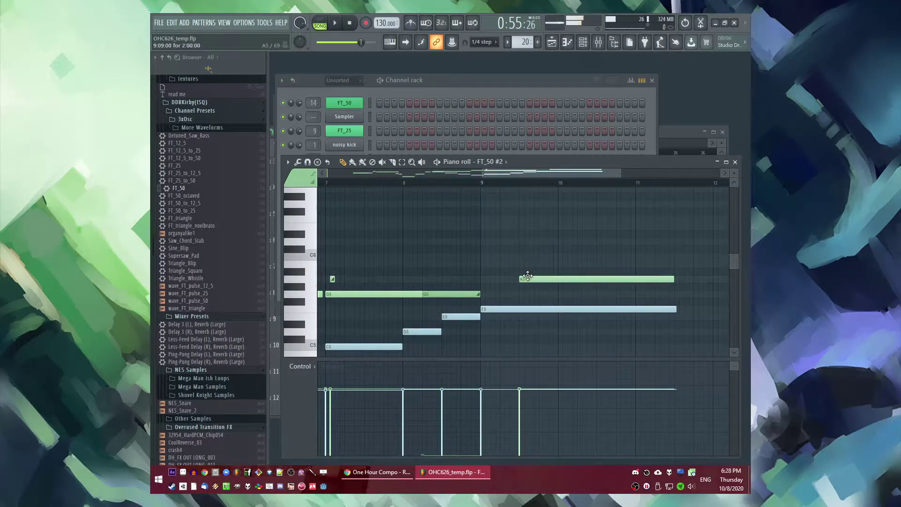
key(space)
drag(503, 174, 526, 174)
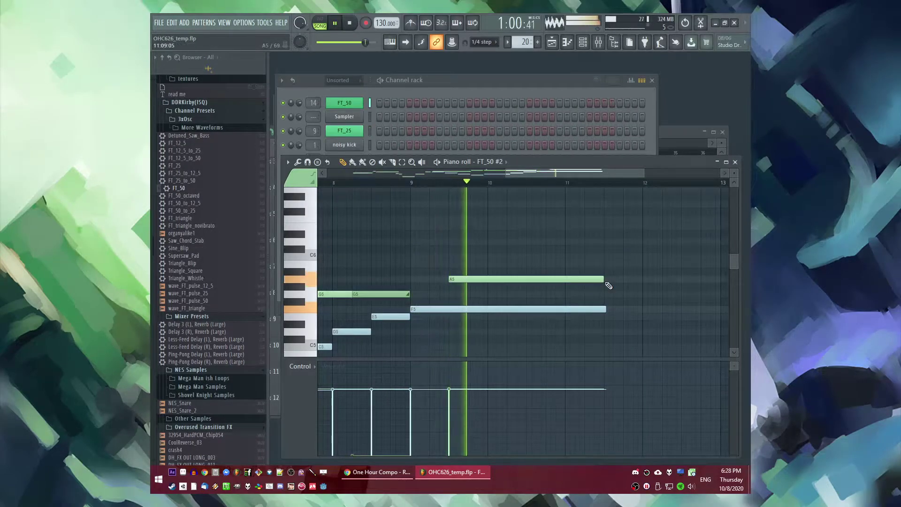
key(space)
drag(602, 280, 499, 290)
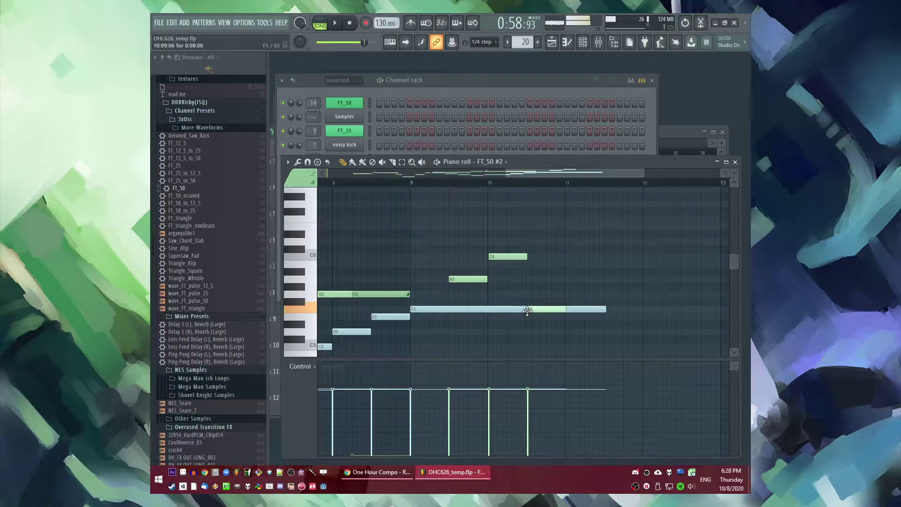
key(space)
scroll(519, 257, up, 3)
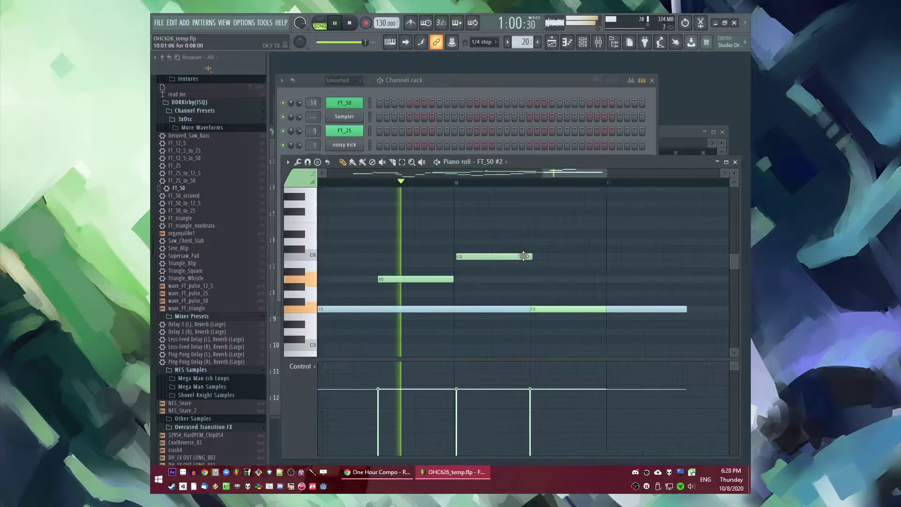
Step: Trim the blue F5 to end just before bar 10, then add a half-bar blue D5 at the start of bar 10
key(space)
drag(704, 310, 443, 324)
key(space)
click(444, 334)
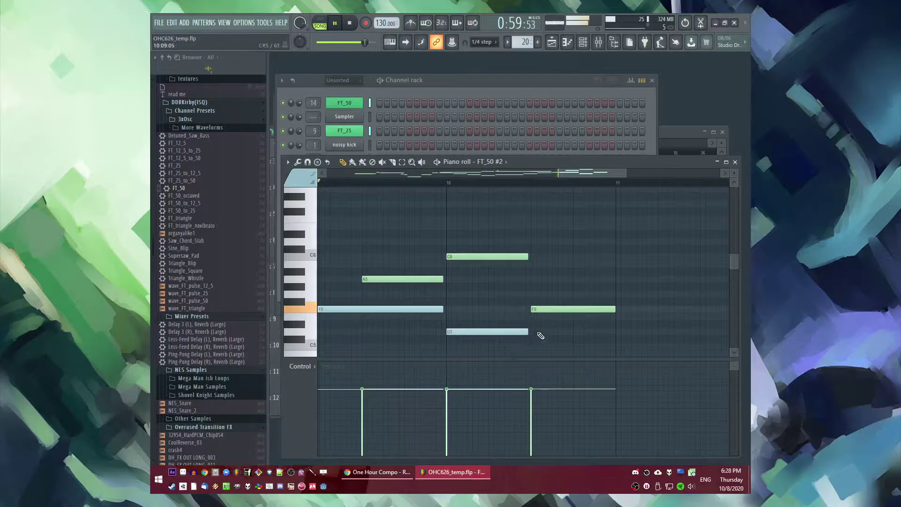
Step: Add a blue A#4 at 10:09:00 and a short blue B4 slide note at 10:06:12 leading up to it
scroll(537, 340, down, 3)
click(532, 271)
key(s)
click(506, 264)
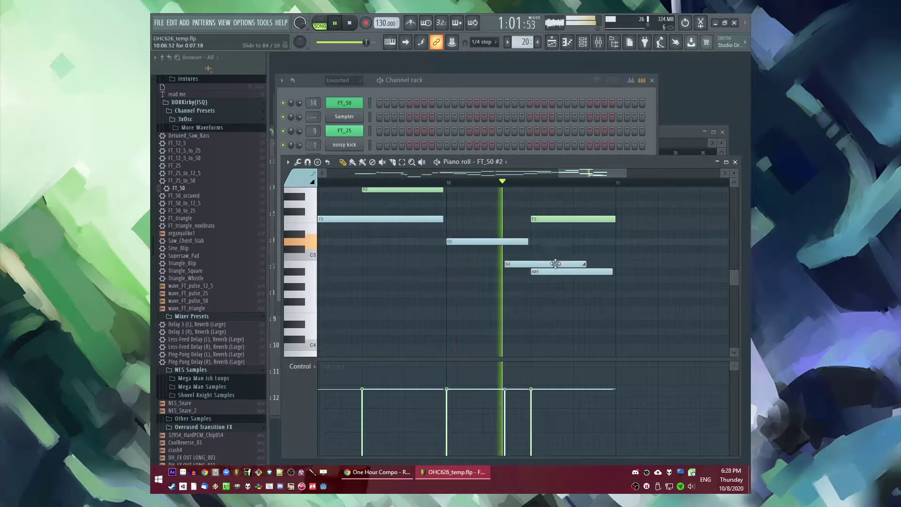
drag(585, 264, 527, 264)
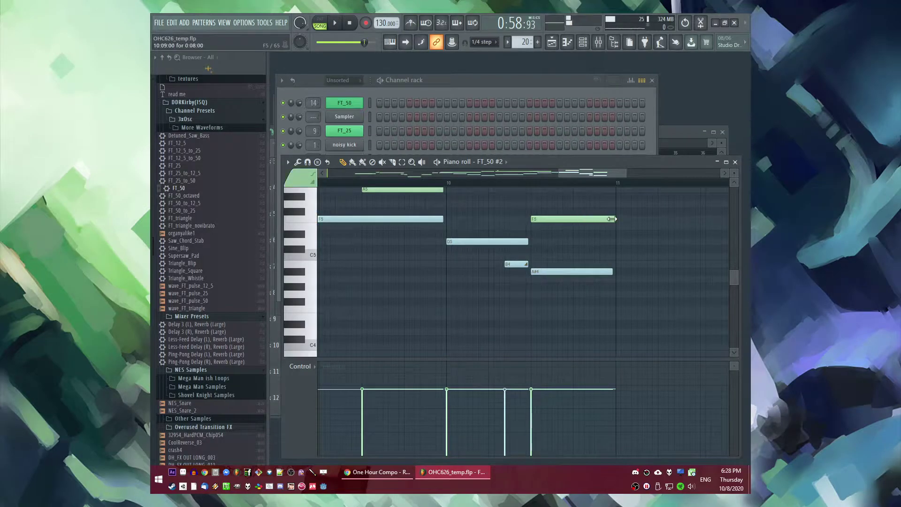
Step: Trim the green F5 to 0:07:18, then add a short green F5 at the start of bar 11
click(617, 220)
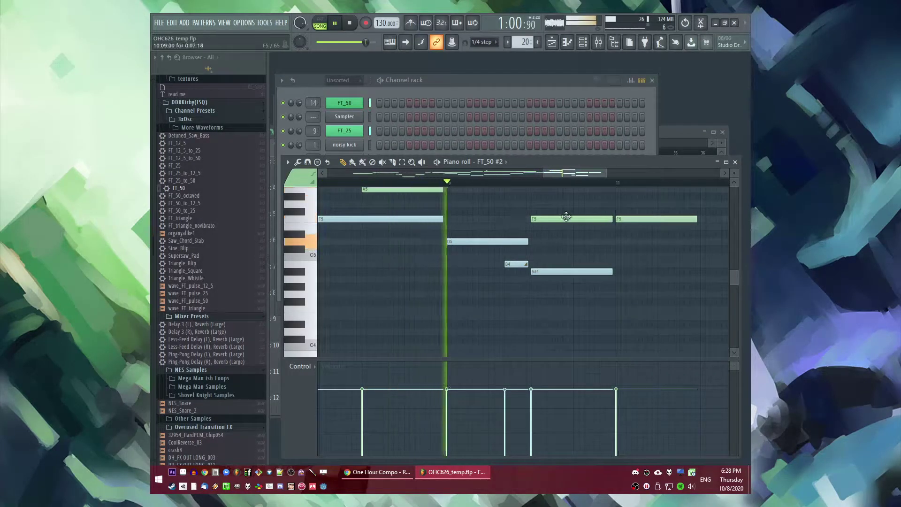
drag(549, 219, 476, 221)
key(space)
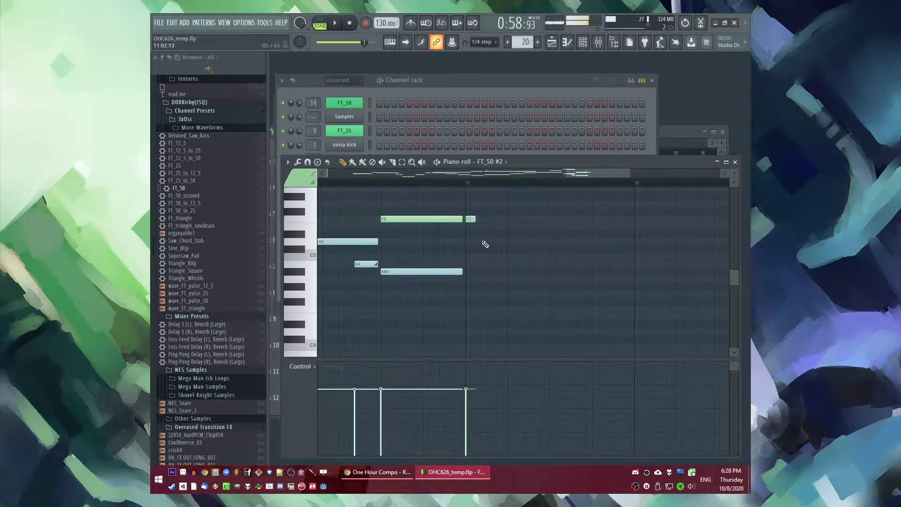
Step: Shorten the blue A#4 to about a quarter bar, then add blue C5 notes at 10:13:00 and through bar 11
scroll(458, 311, up, 2)
scroll(459, 305, down, 1)
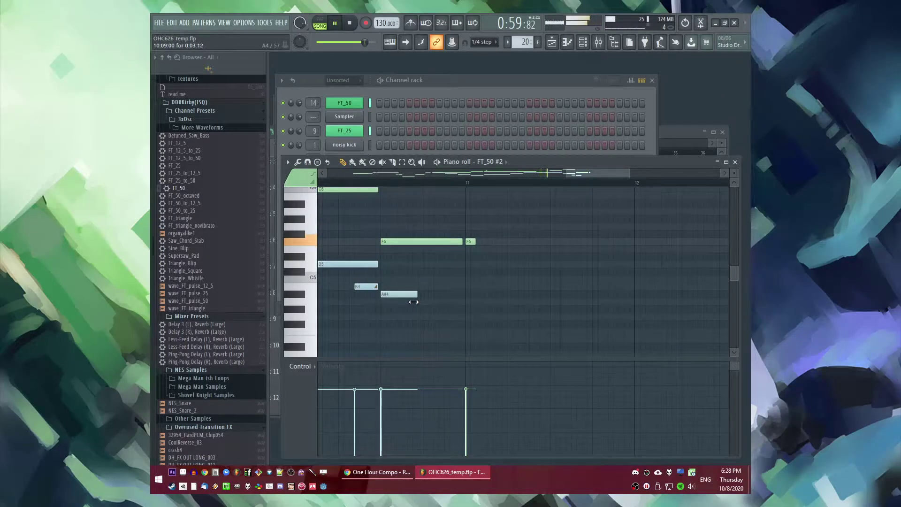
click(426, 278)
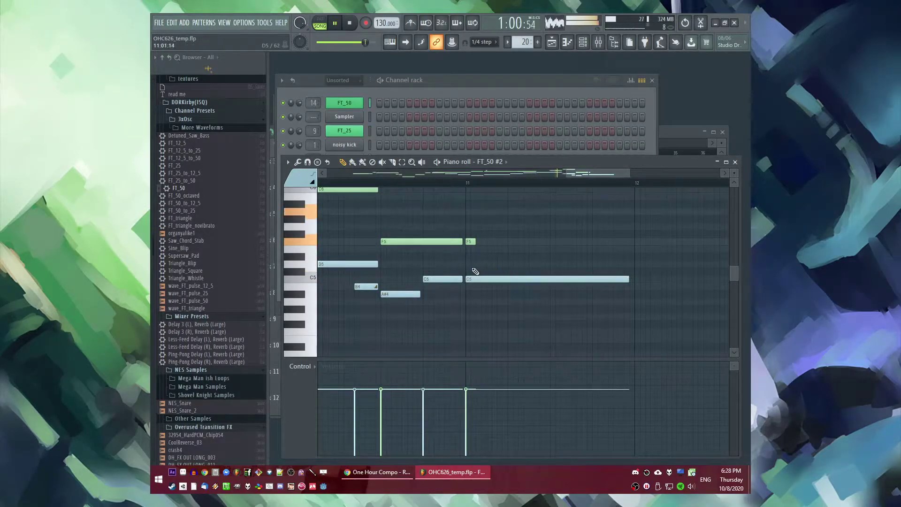
Step: Add a short blue D5 slide note at 11:01:12 and a green G5 from 11:01:18 to the end of bar 11
drag(632, 264, 479, 264)
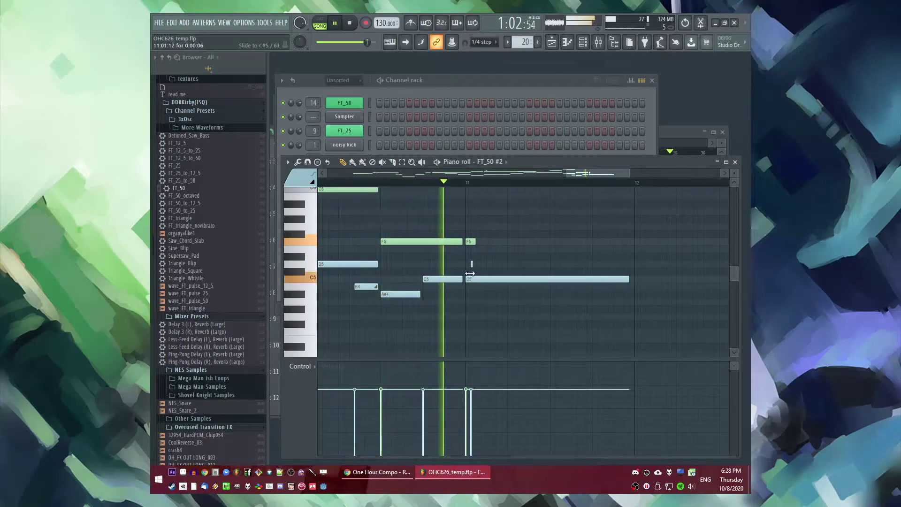
key(space)
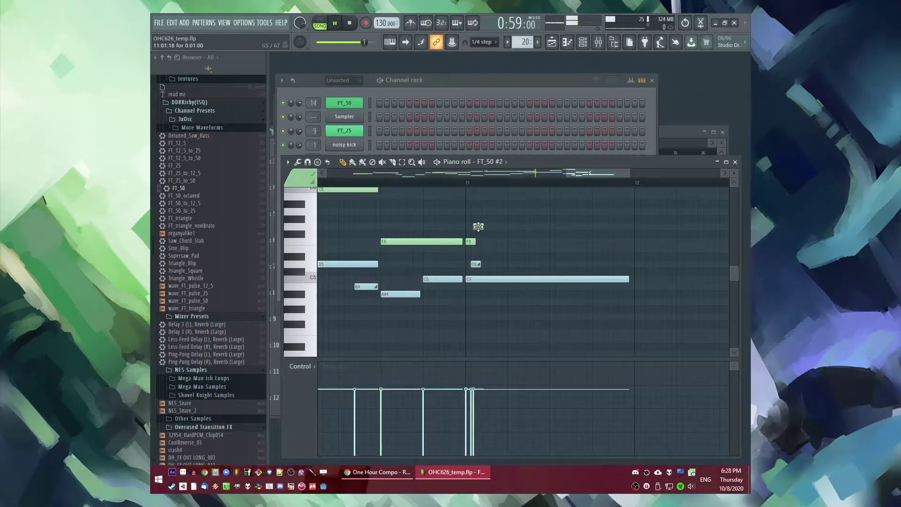
drag(482, 228, 571, 278)
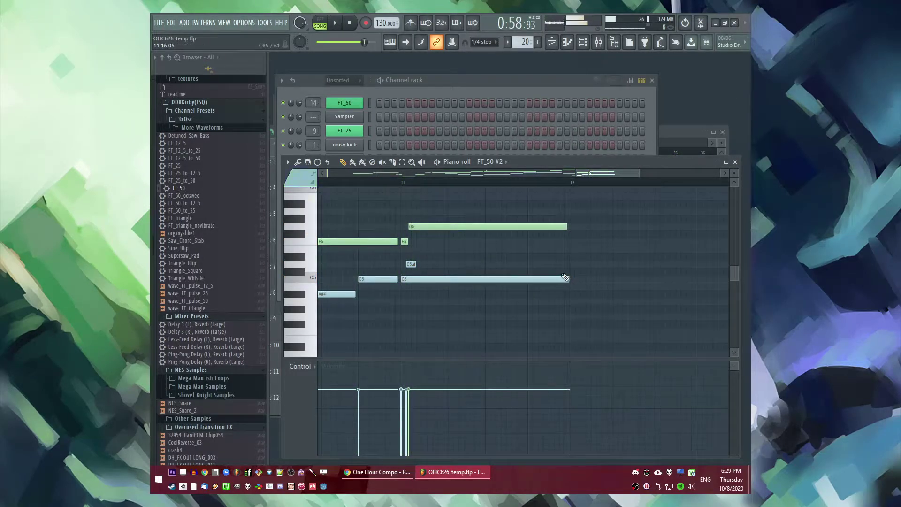
Step: Trim the blue C5 to end just before bar 12, then add a blue E5 spanning bar 12
drag(569, 279, 566, 279)
click(573, 250)
scroll(577, 261, down, 3)
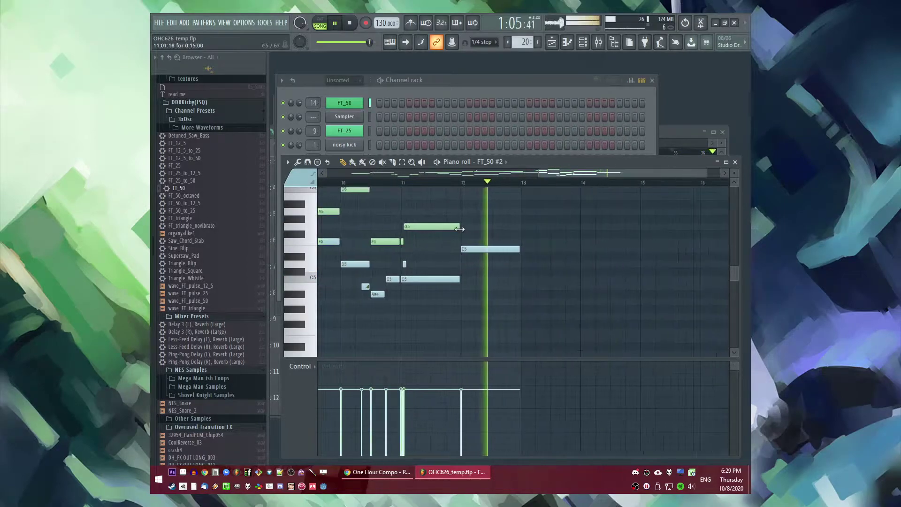
Step: Extend the green G5 to about 12:09:00, then add a green A5 from there to the end of bar 12
key(KP_Divide)
drag(460, 228, 473, 215)
scroll(497, 225, up, 3)
key(space)
click(474, 217)
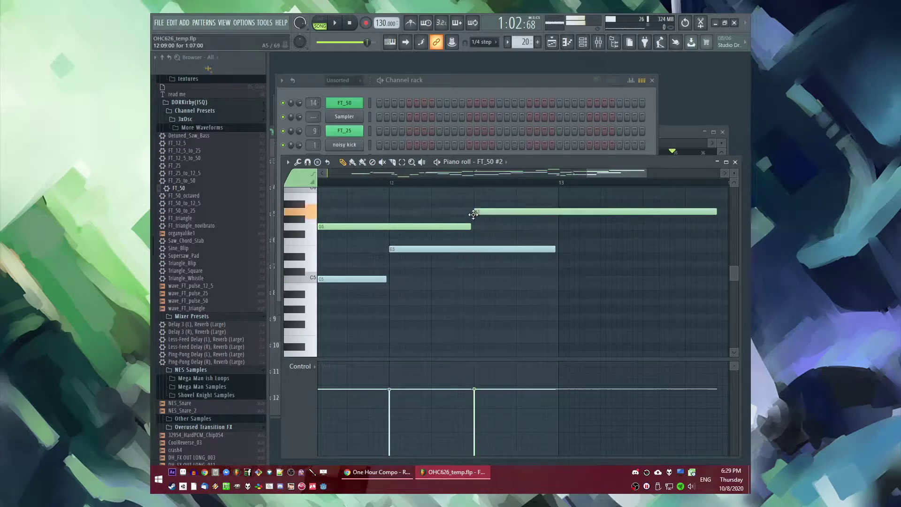
scroll(477, 218, down, 3)
key(space)
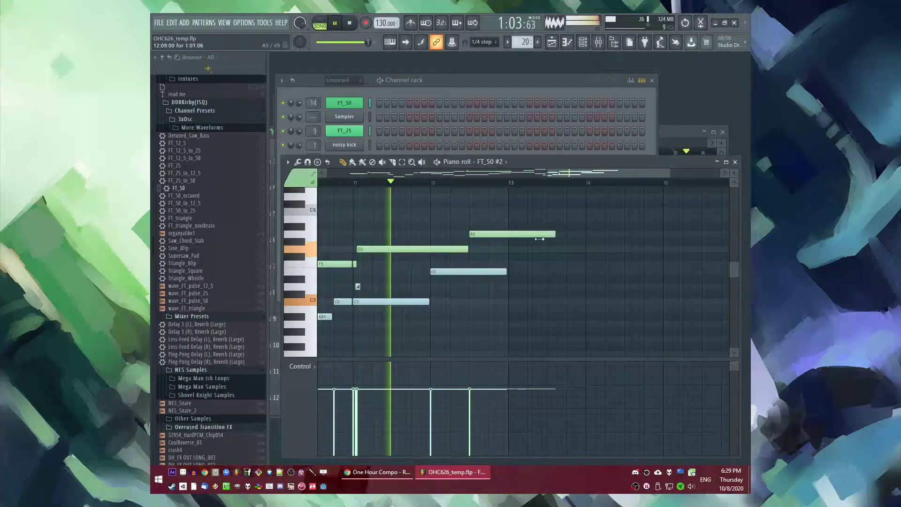
drag(582, 235, 506, 249)
scroll(506, 256, up, 3)
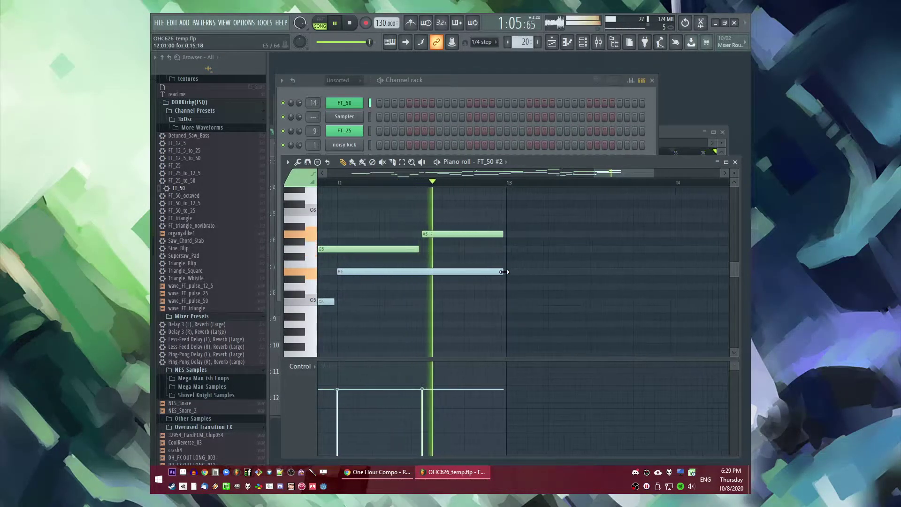
Step: Add a green A5 about one and a half bars long at bar 13, with a short C6 slide note at 13:01:12
key(space)
click(507, 220)
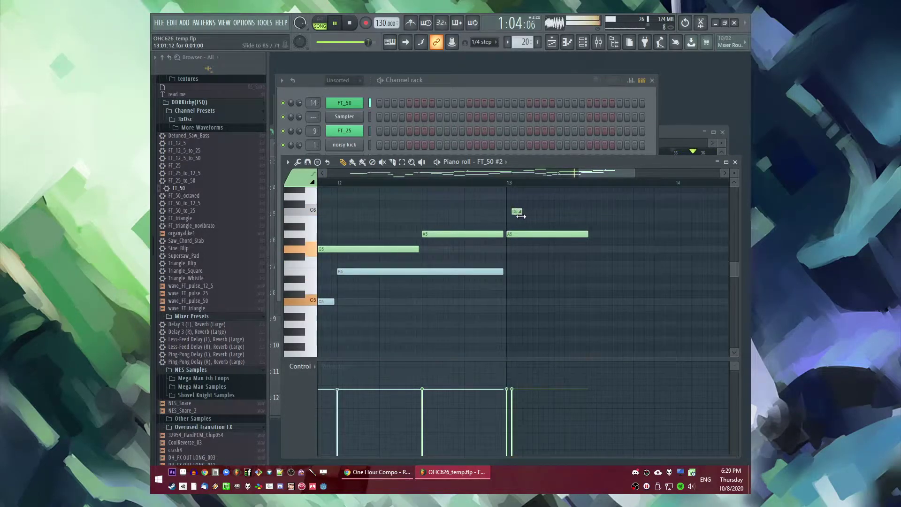
drag(587, 235, 738, 242)
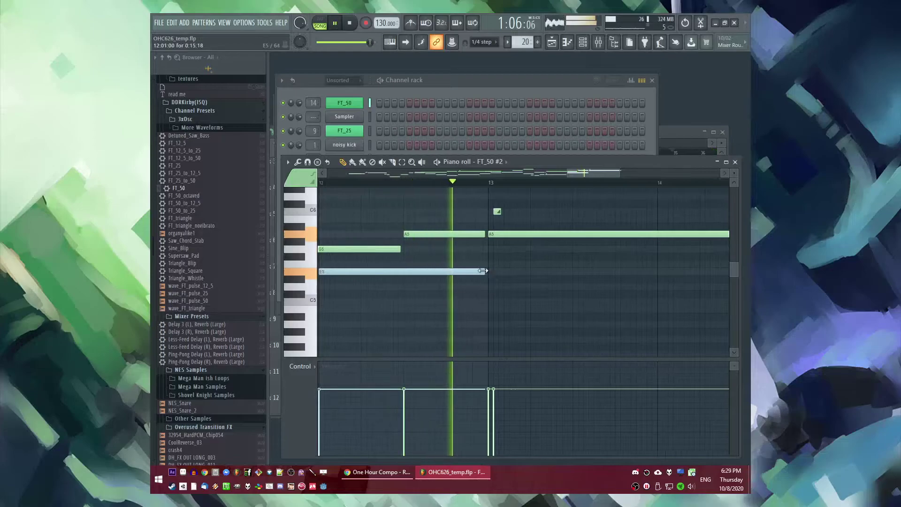
scroll(579, 297, down, 2)
key(space)
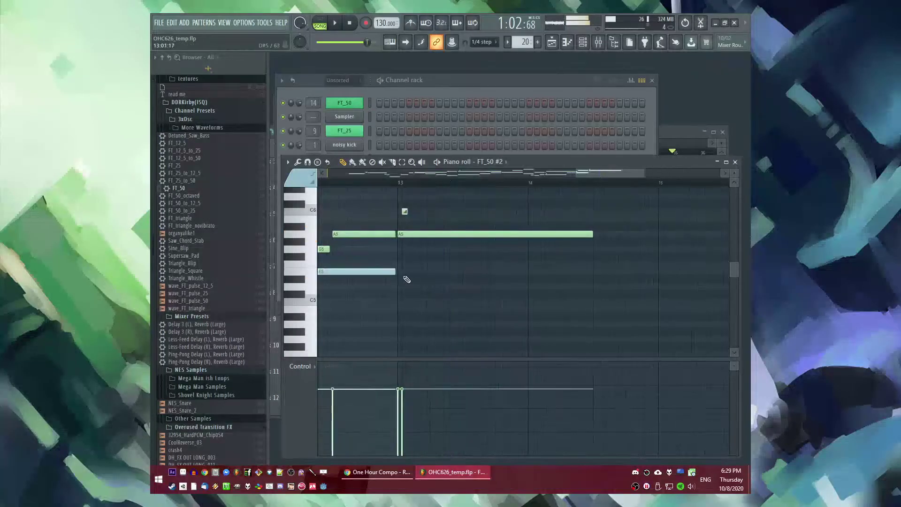
scroll(405, 298, down, 2)
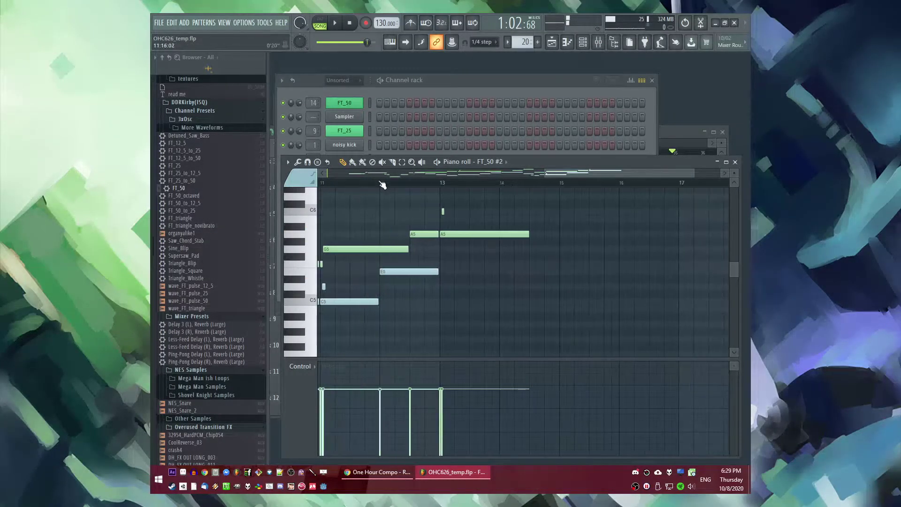
scroll(455, 285, up, 2)
click(428, 301)
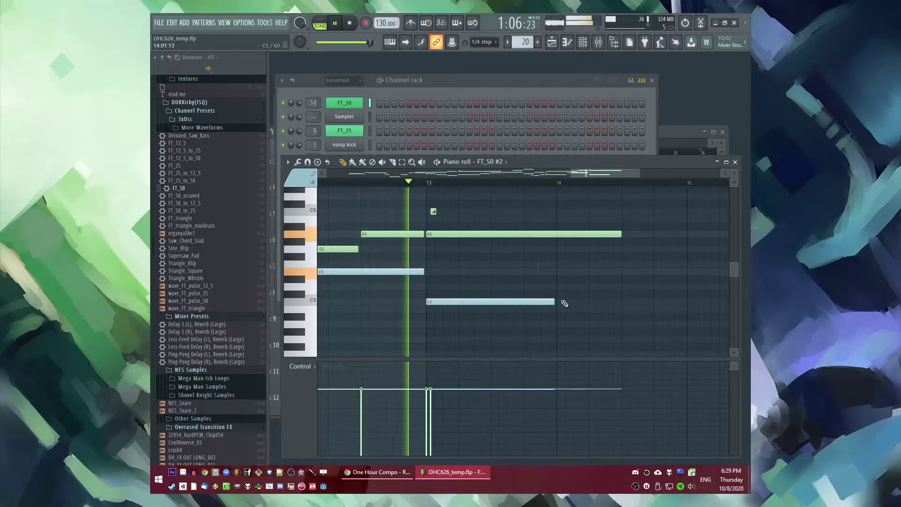
drag(555, 301, 506, 306)
key(space)
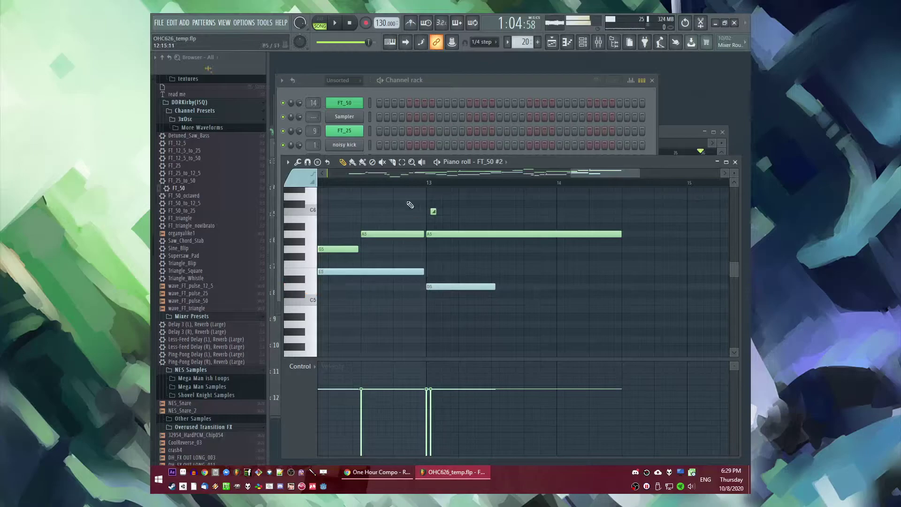
key(space)
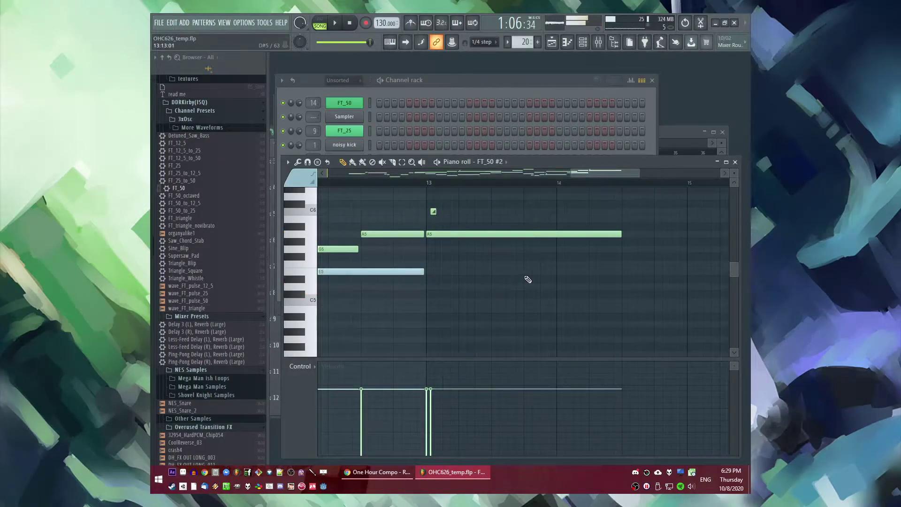
Step: Add a blue F5 harmony note over the first half of bar 13
scroll(528, 279, down, 2)
key(space)
scroll(437, 189, up, 3)
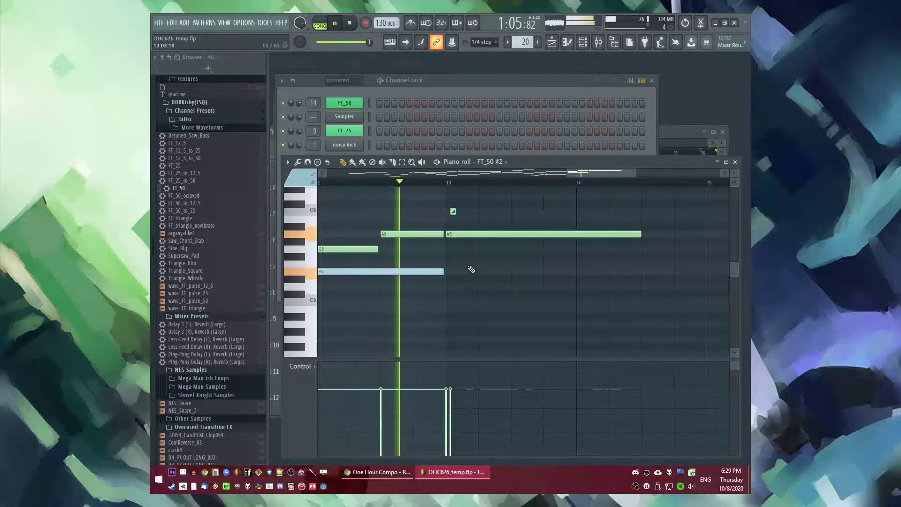
click(451, 264)
drag(508, 264, 504, 266)
key(space)
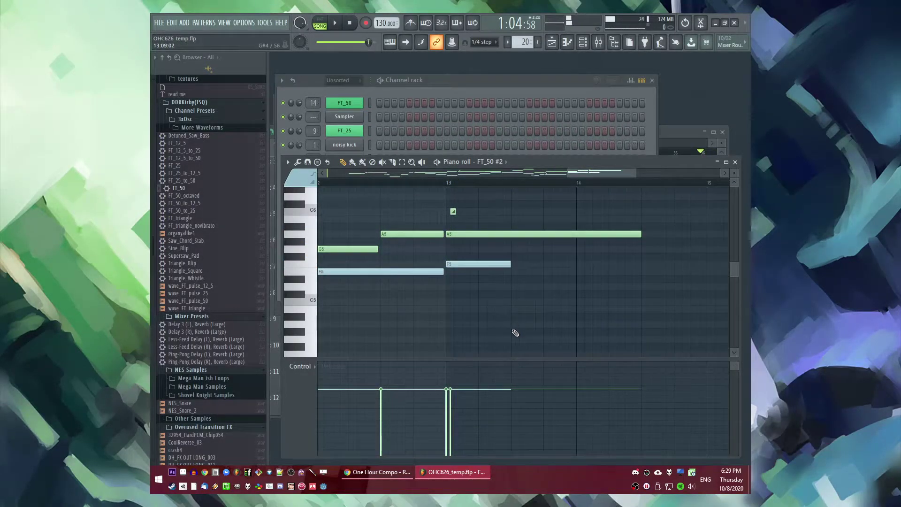
Step: Add a blue F4 over the second half of bar 13 and a blue C5 over the first half of bar 14, and play them back
scroll(510, 251, down, 2)
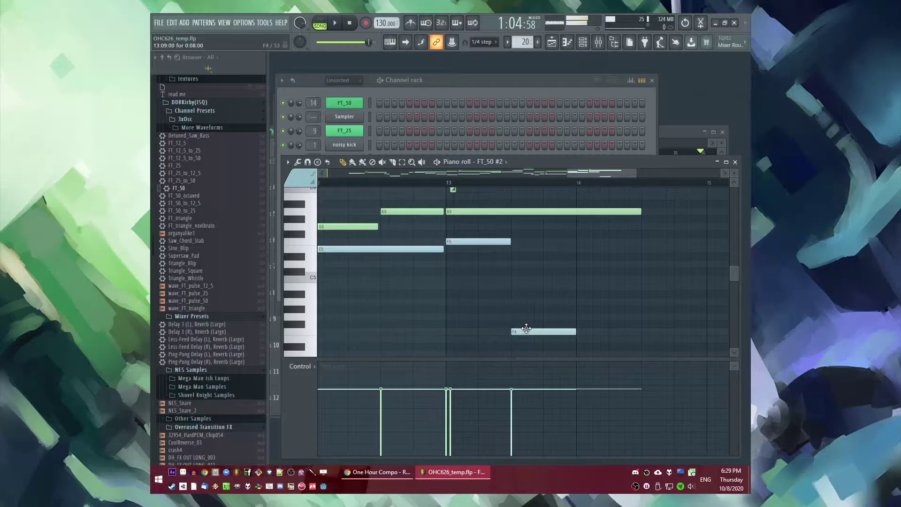
click(582, 278)
key(space)
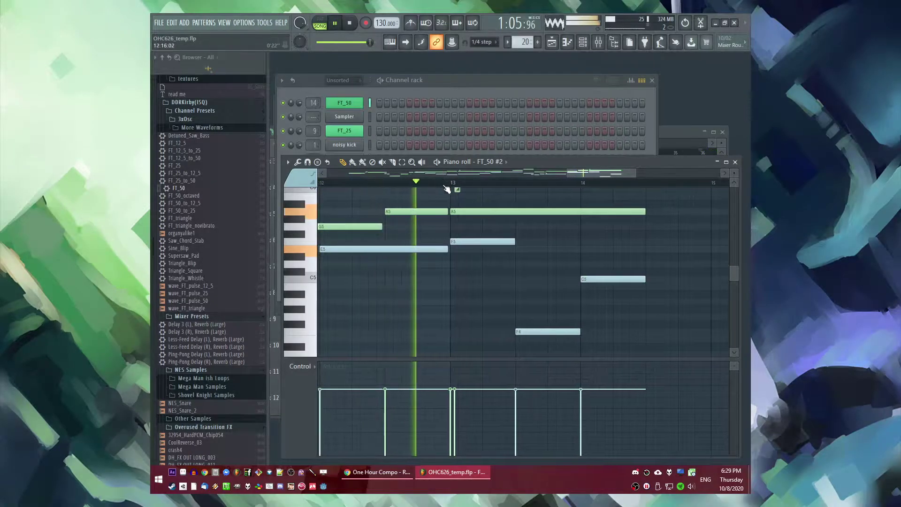
drag(606, 187, 635, 179)
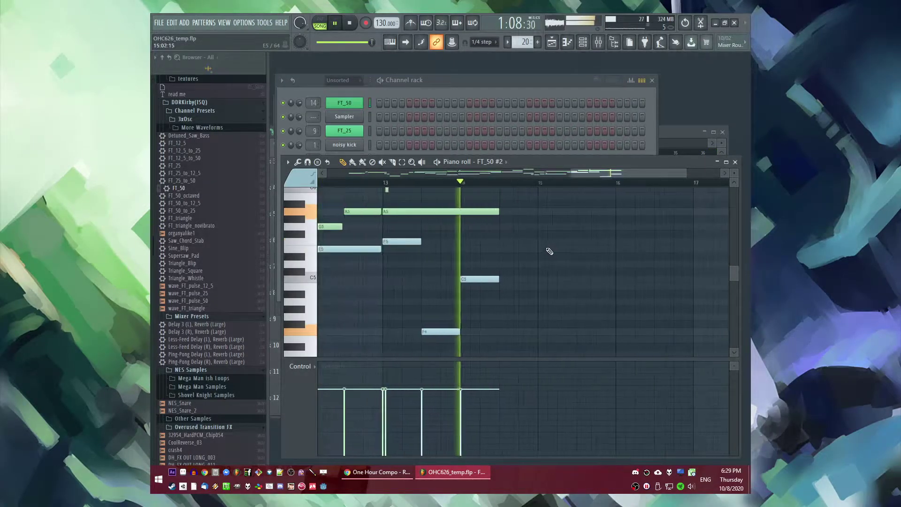
Step: Add two quarter-bar blue notes in the second half of bar 14, a G5 at 14:09 followed by a D5 at 14:13
scroll(521, 257, up, 2)
key(space)
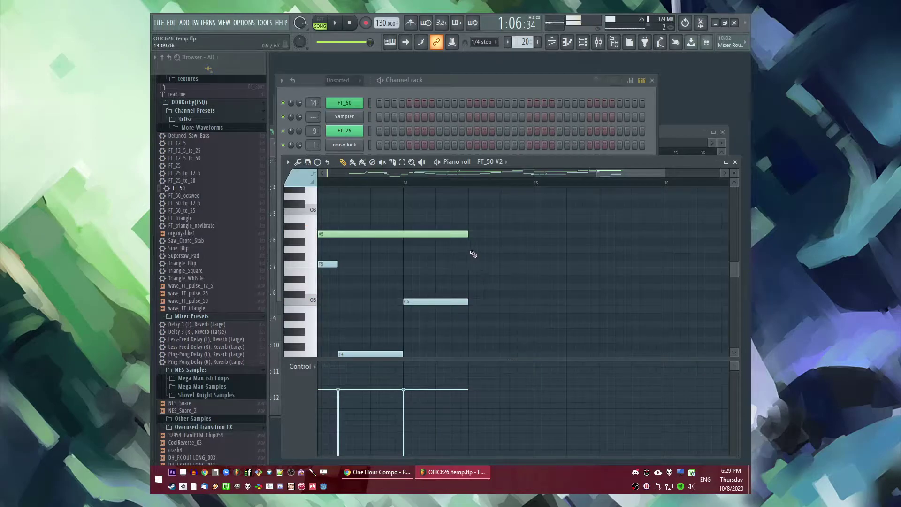
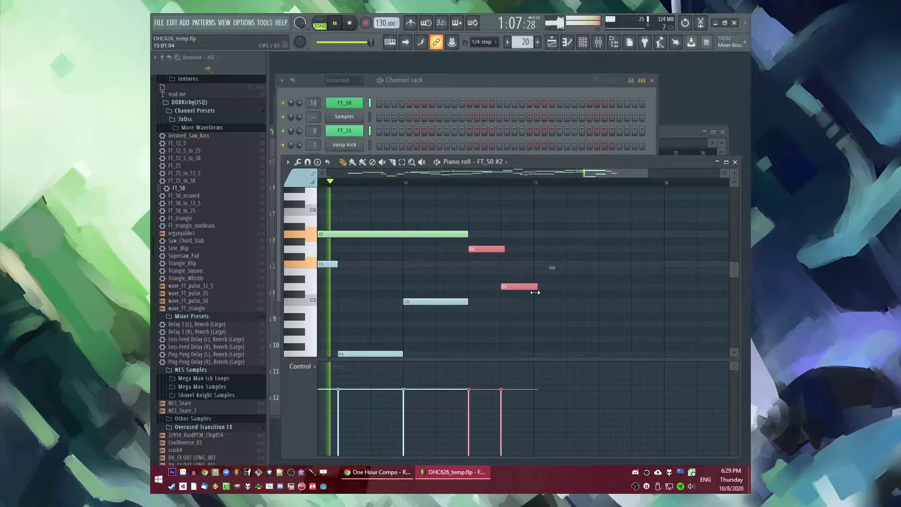
click(489, 235)
scroll(512, 236, up, 1)
key(space)
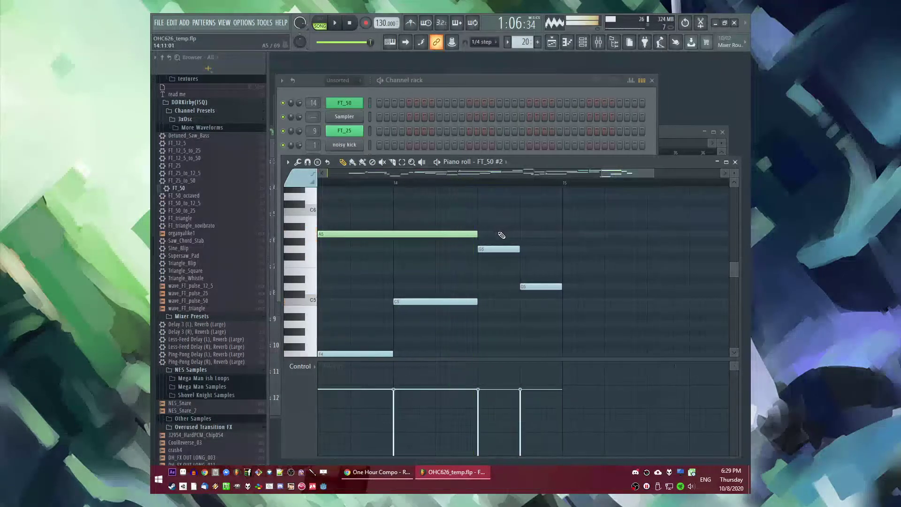
Step: Delete the blue G5 in bar 14 and add a green F5 from 14:09:00 to the end of the bar
scroll(503, 235, up, 2)
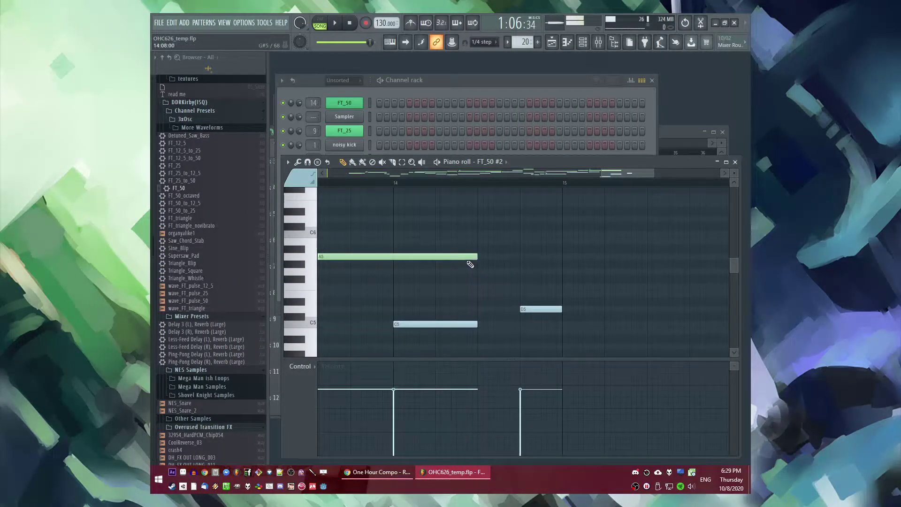
scroll(476, 291, down, 2)
key(space)
drag(626, 287, 499, 288)
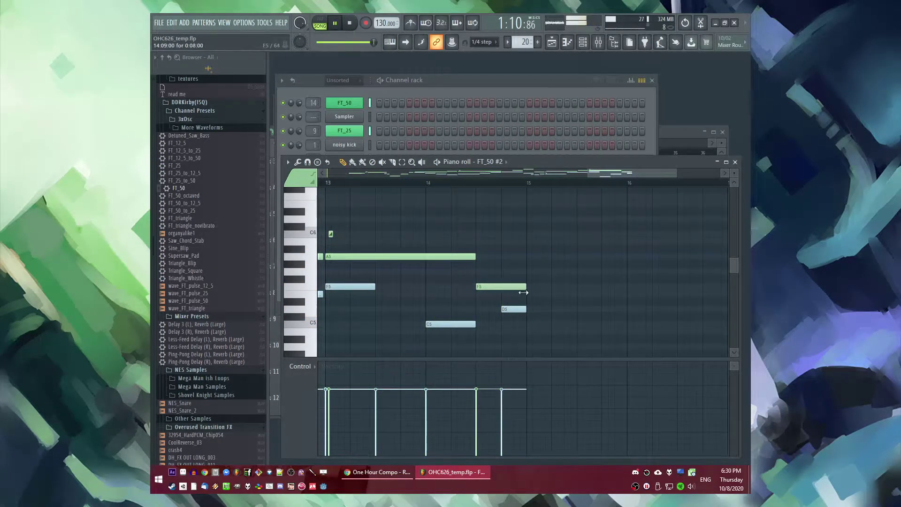
key(space)
Step: Trim the green F5 to end just before bar 15, then add rising green notes G5, A5, C6 and D6 from bar 15, each lasting 0:07:18
scroll(417, 227, up, 2)
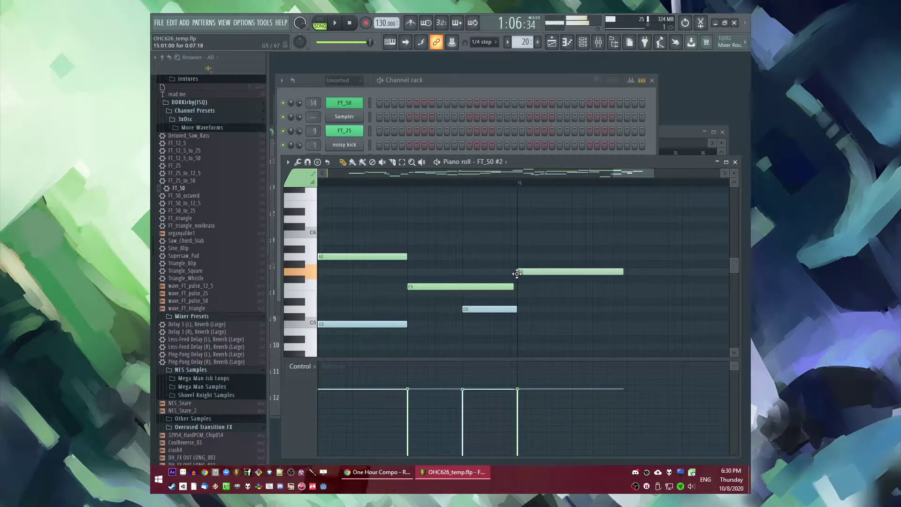
scroll(535, 221, down, 2)
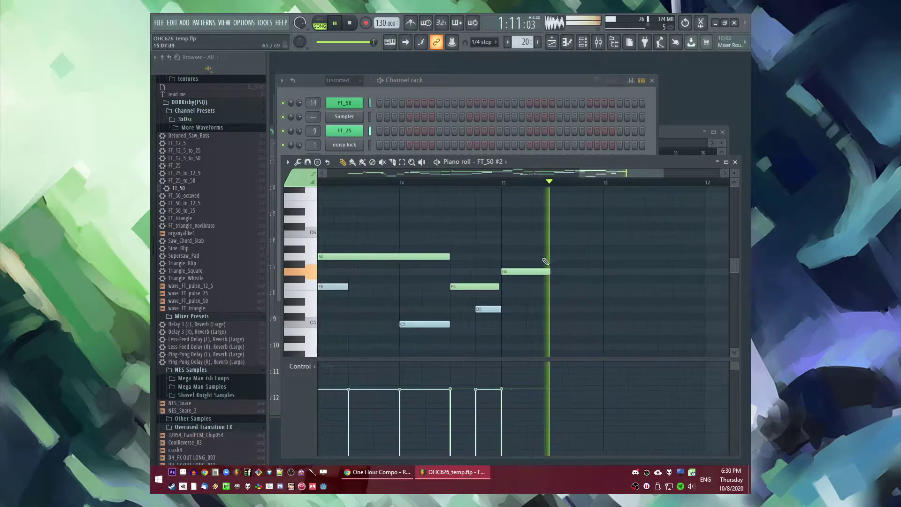
key(space)
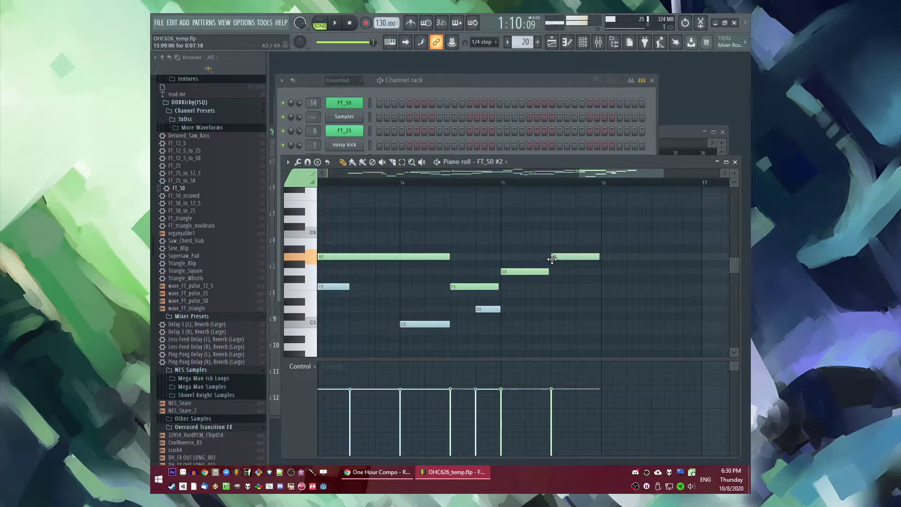
scroll(500, 252, up, 2)
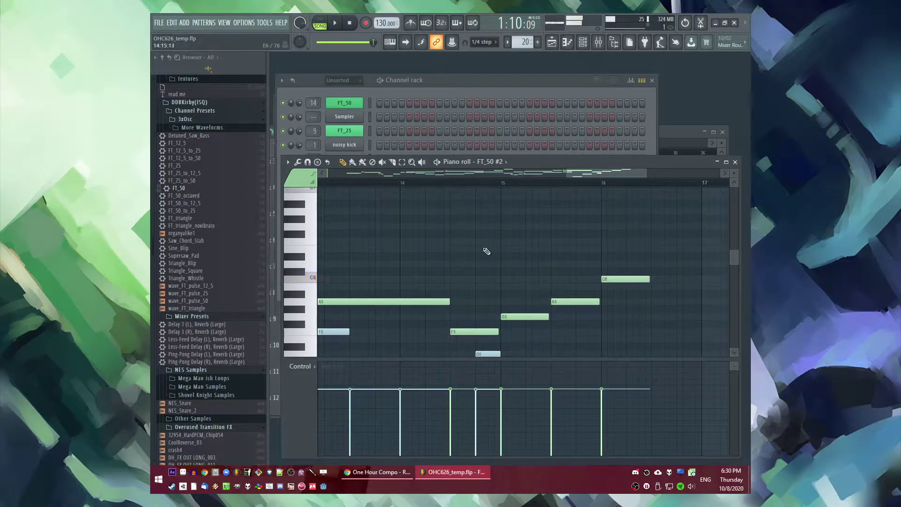
scroll(507, 253, right, 2)
scroll(558, 261, up, 1)
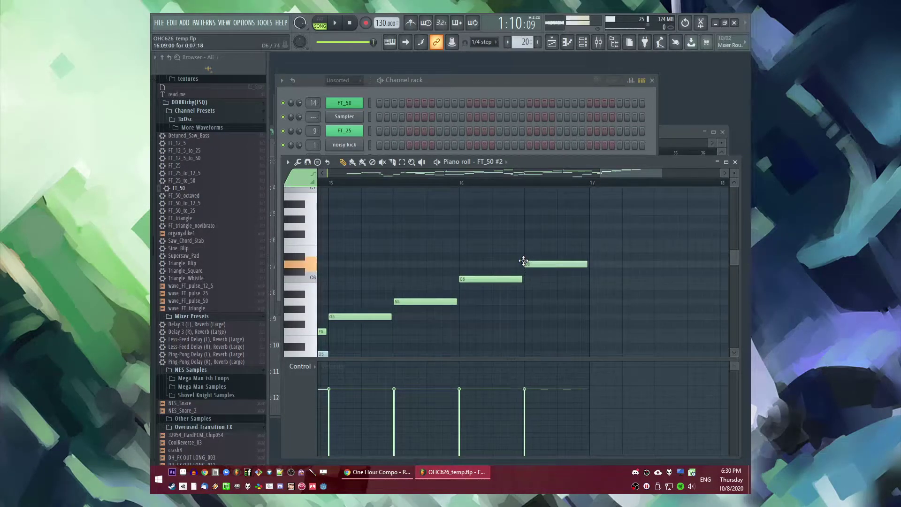
Step: Change the D6 in bar 16 to E6, then add a green E6 at bar 17 with a short F6 slide note just after its start
key(space)
scroll(614, 251, up, 2)
click(577, 252)
key(s)
mouse_move(589, 242)
mouse_down()
mouse_move(590, 233)
mouse_move(593, 250)
mouse_move(590, 240)
mouse_up()
scroll(547, 253, down, 2)
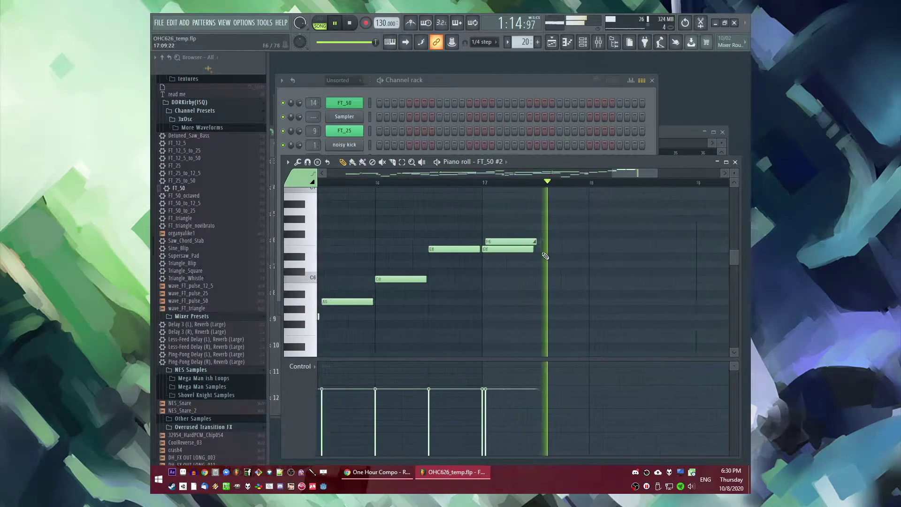
scroll(547, 254, up, 1)
drag(533, 241, 458, 246)
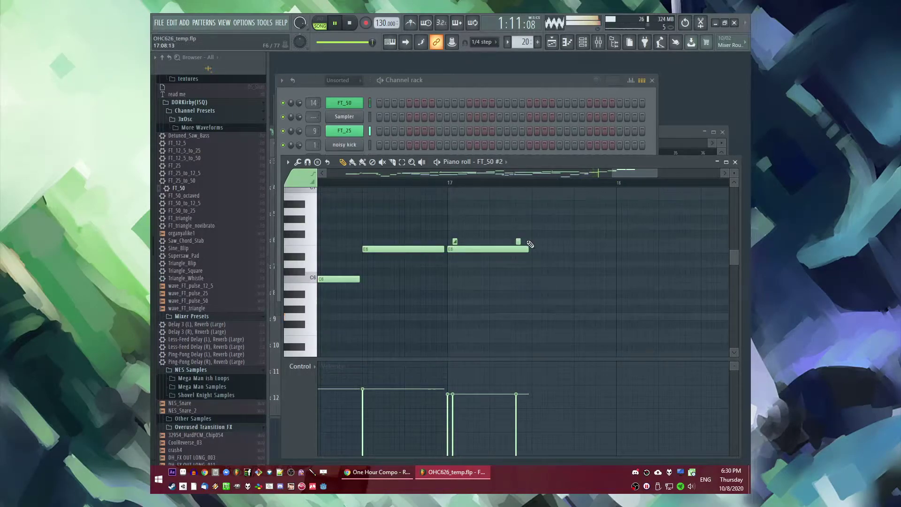
Step: Extend the bar 17 E6 to nearly two bars and stretch a second F6 slide note at minimal velocity over most of it as a fade-out
drag(530, 251, 745, 250)
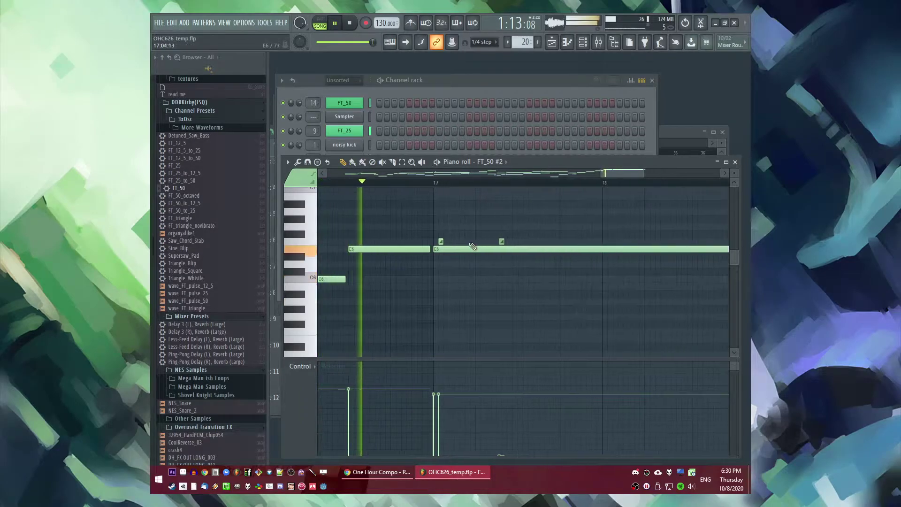
drag(503, 242, 694, 243)
scroll(542, 240, down, 2)
mouse_move(546, 240)
mouse_down()
mouse_move(531, 240)
mouse_move(559, 243)
mouse_up()
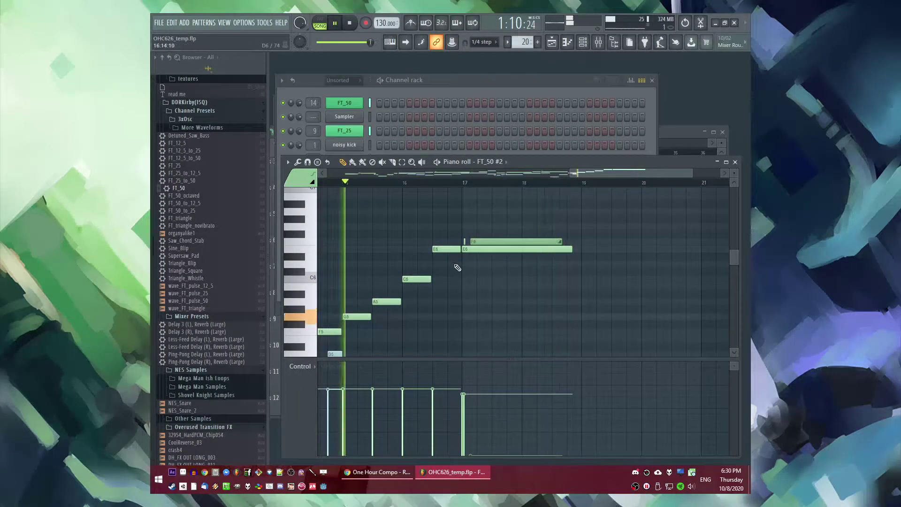
scroll(456, 267, down, 2)
Step: Lower band 7 (high shelf) of the Fruity parametric EQ 2 on the FT_50 #2 mixer track to -18 dB
key(F9)
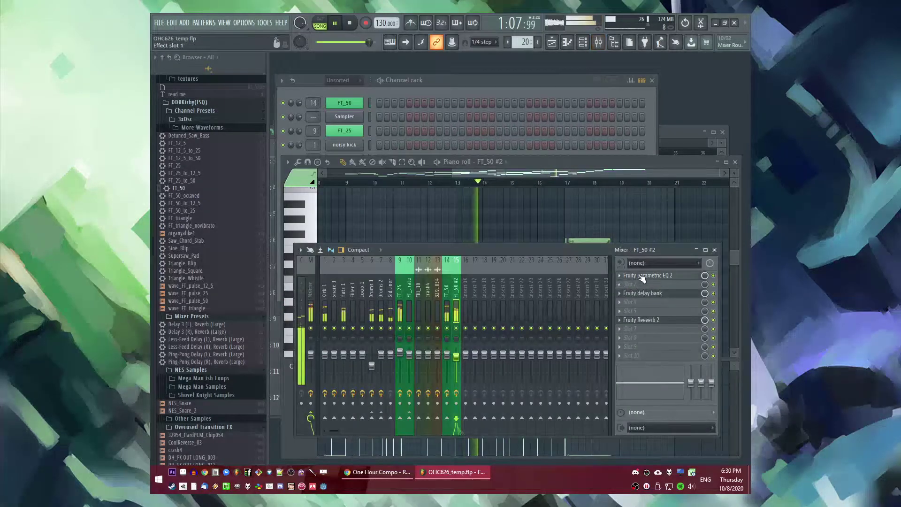
click(643, 275)
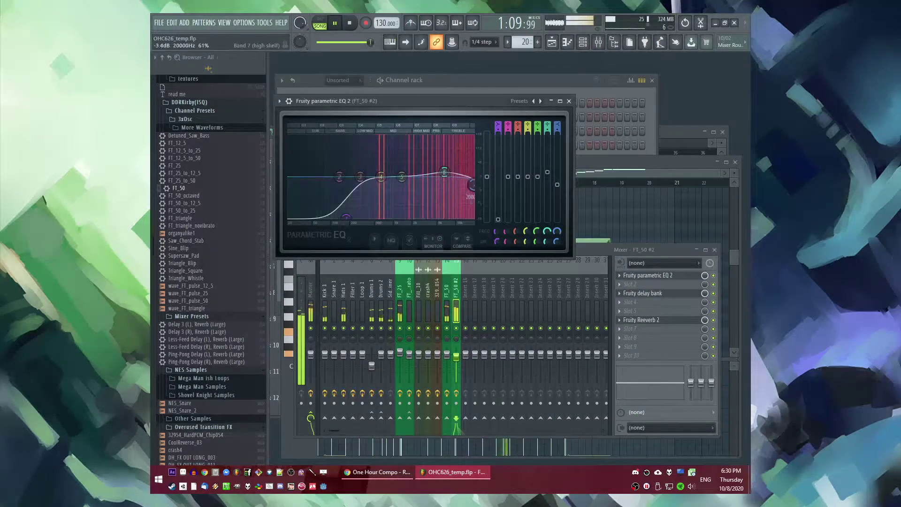
drag(558, 182, 558, 219)
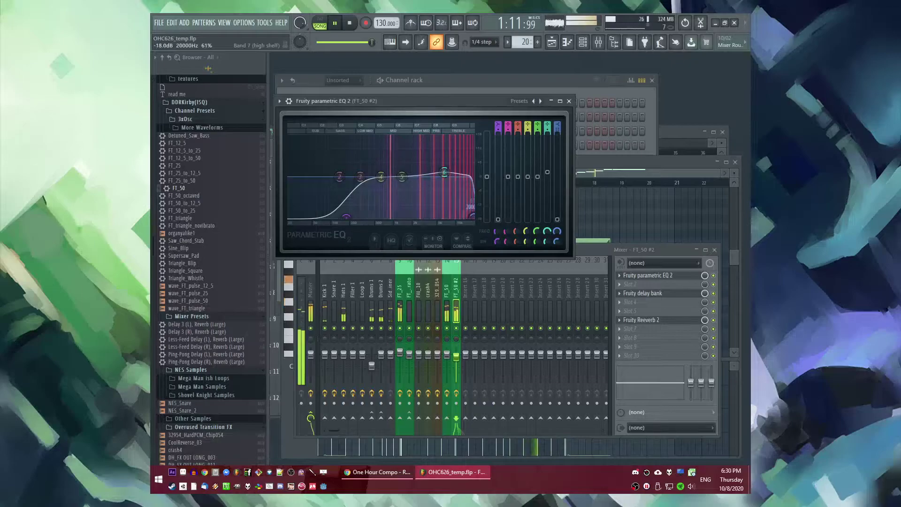
Step: Play the arrangement near its end, then create a new pattern and place it on playlist track 6 at bar 33
key(F5)
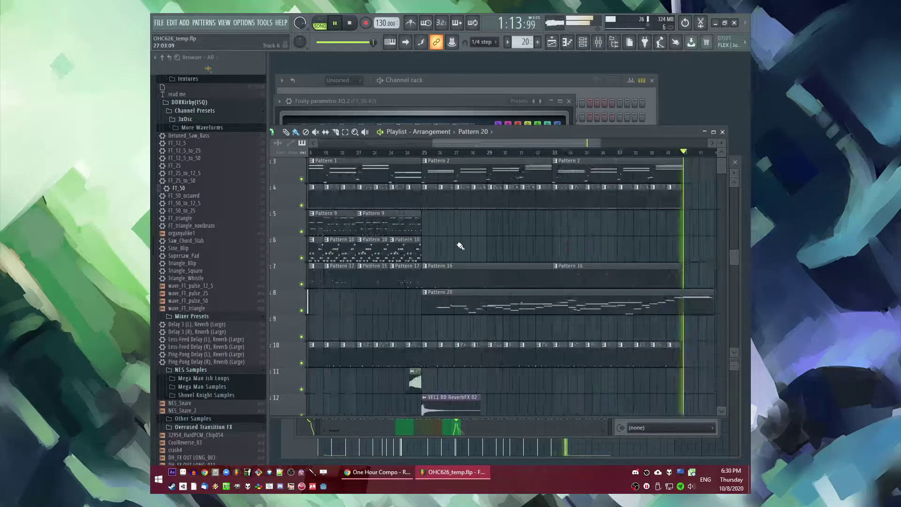
scroll(513, 177, up, 2)
click(404, 153)
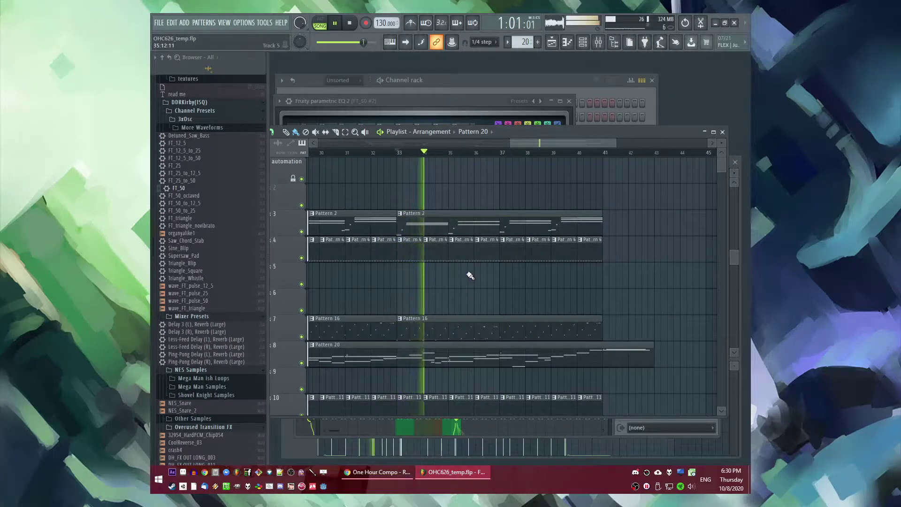
scroll(615, 310, down, 5)
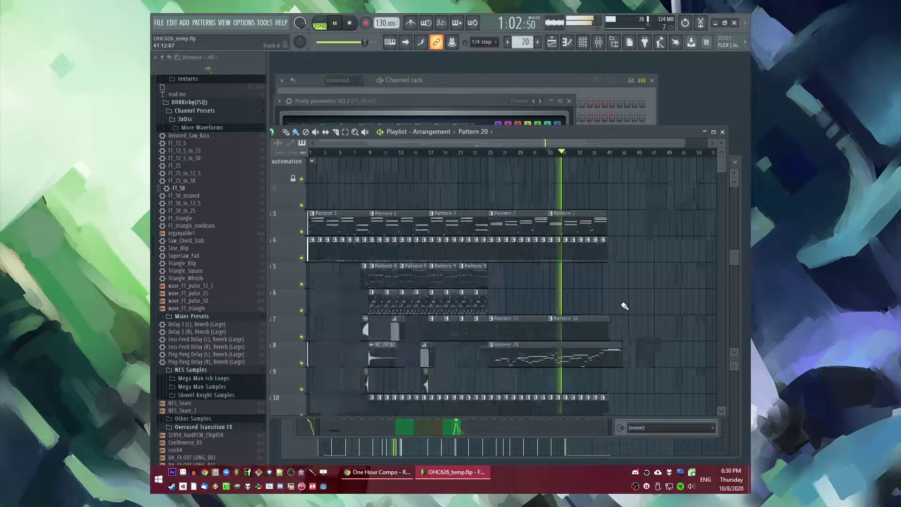
scroll(568, 295, up, 3)
key(F4)
key(Return)
click(511, 305)
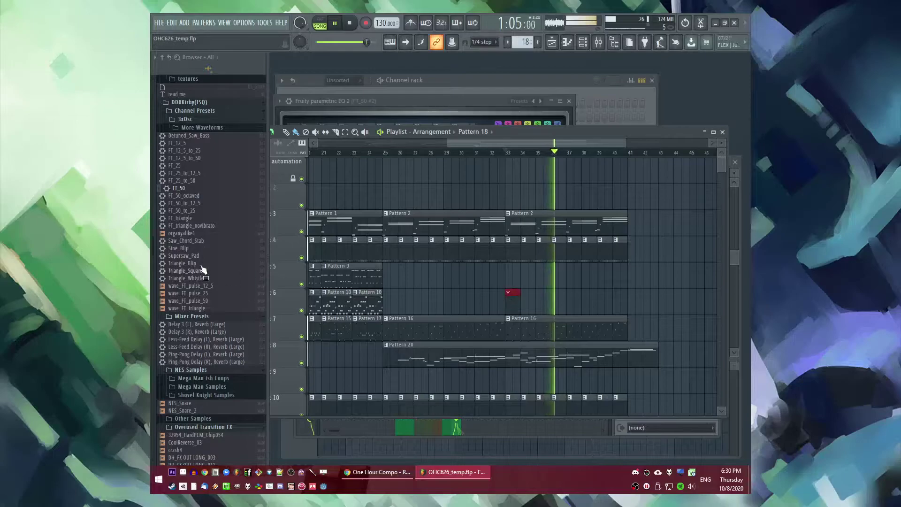
Step: Add the FT_25 preset as a new channel in the channel rack and open its piano roll
drag(180, 188, 179, 182)
drag(351, 93, 351, 93)
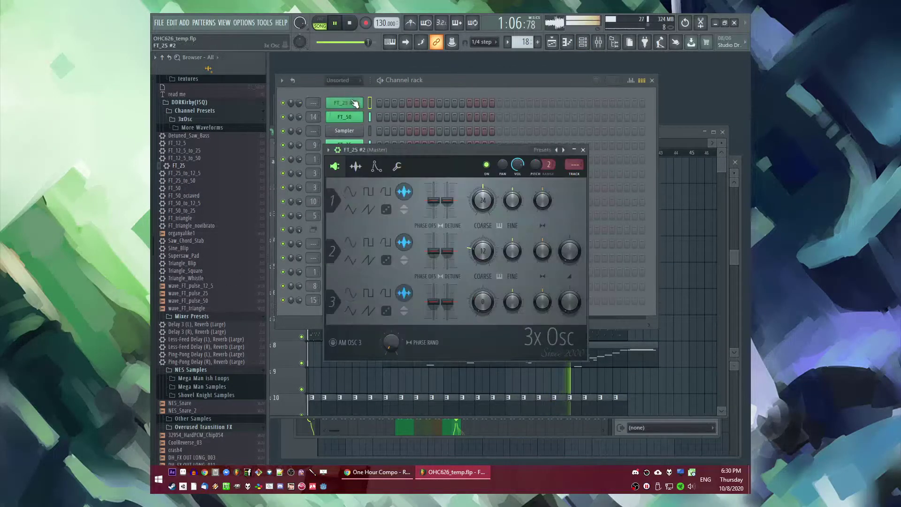
right_click(356, 102)
click(398, 100)
Step: Place a D#4 test note at the start of the FT_25 #2 pattern and set its velocity to 78%
scroll(372, 286, down, 4)
key(space)
click(321, 286)
right_click(322, 286)
click(325, 286)
double_click(326, 286)
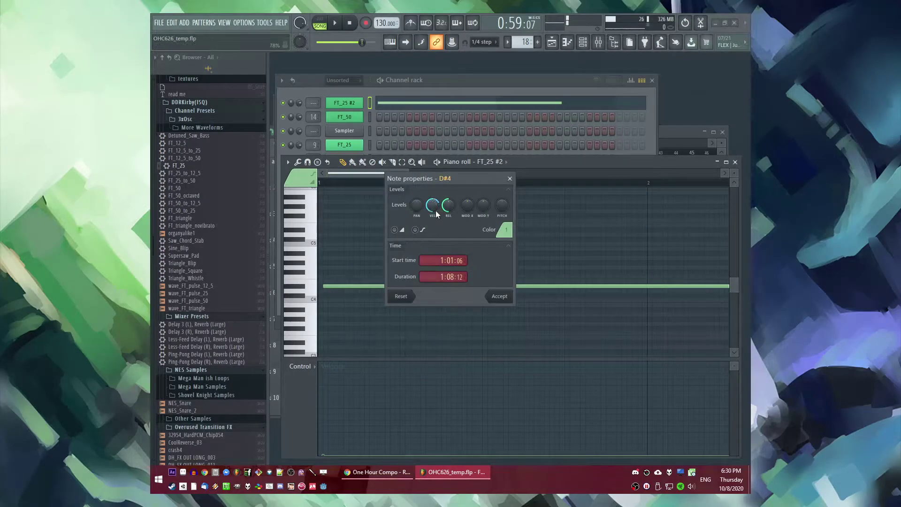
click(499, 297)
key(space)
Step: Delete the test note and place four one-step notes from the start of bar 1: two F4 followed by two F5
right_click(366, 287)
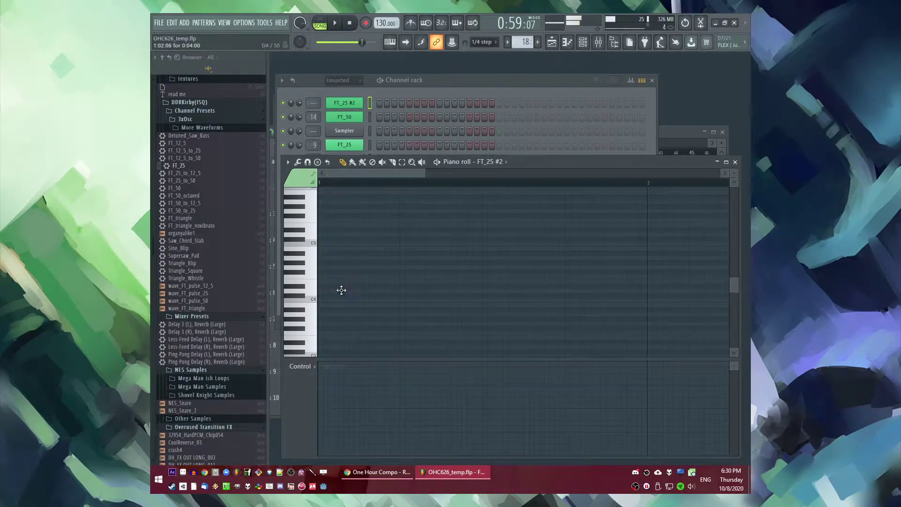
right_click(325, 310)
drag(324, 277, 320, 277)
click(334, 277)
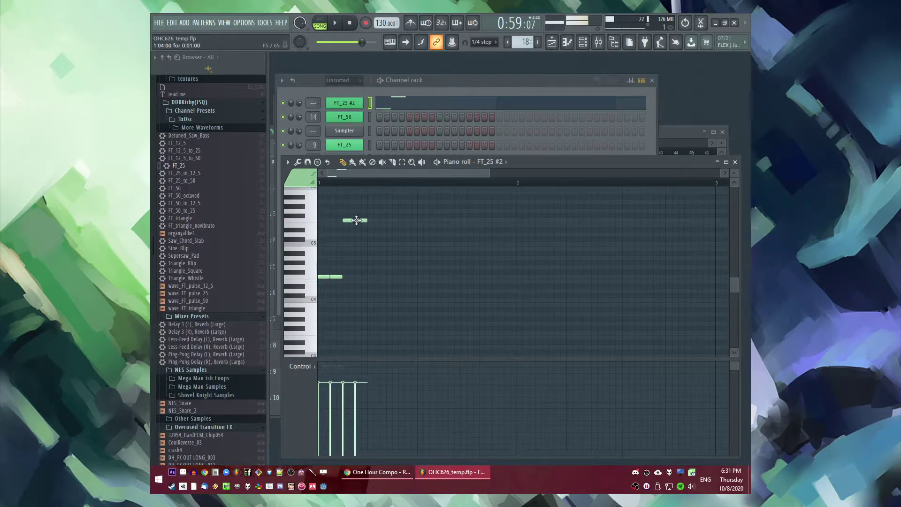
Step: Select all four FT_25 #2 notes, transpose them down by more than an octave, and play the figure back
key(ctrl+a)
mouse_move(348, 220)
mouse_down()
mouse_move(345, 308)
mouse_move(337, 233)
mouse_up()
key(space)
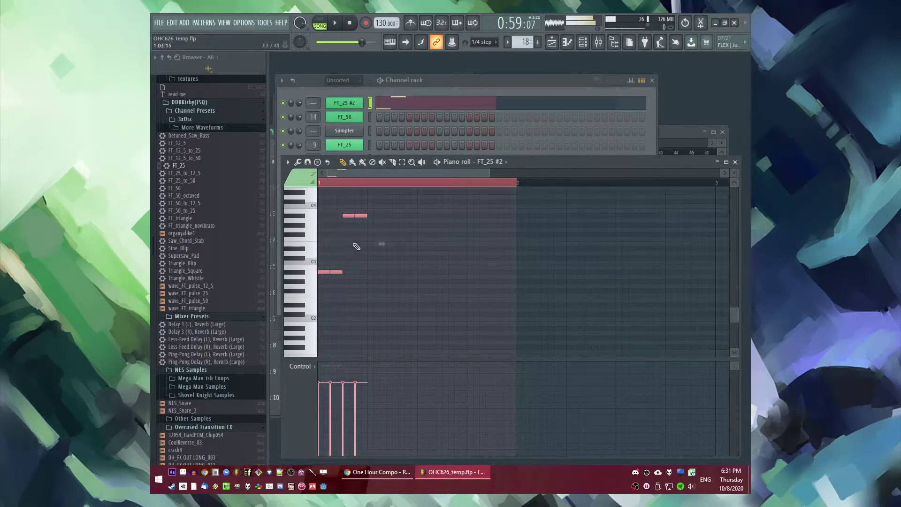
Step: Raise the two upper FT_25 #2 notes by a fifth, and duplicate the four-note figure across bar 1
scroll(354, 244, up, 2)
drag(345, 224, 370, 267)
key(space)
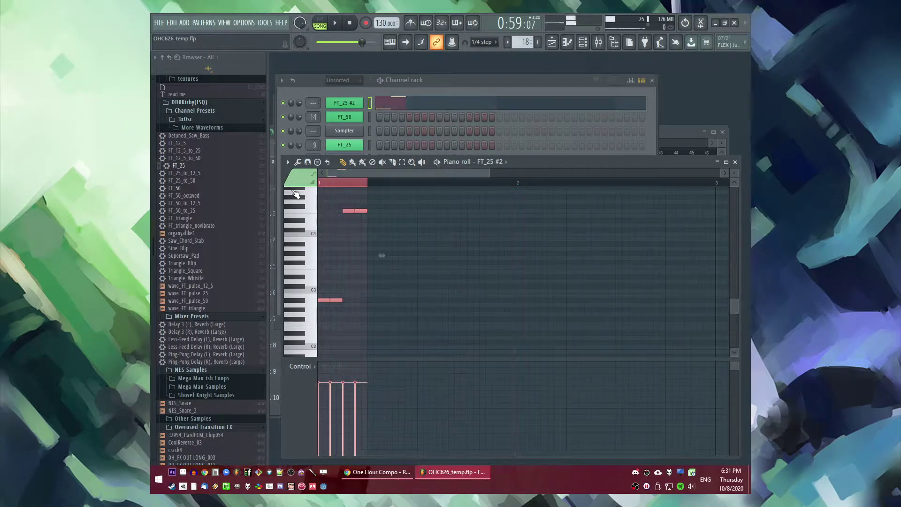
key(ctrl+b)
key(ctrl+b)
key(ctrl+b)
key(space)
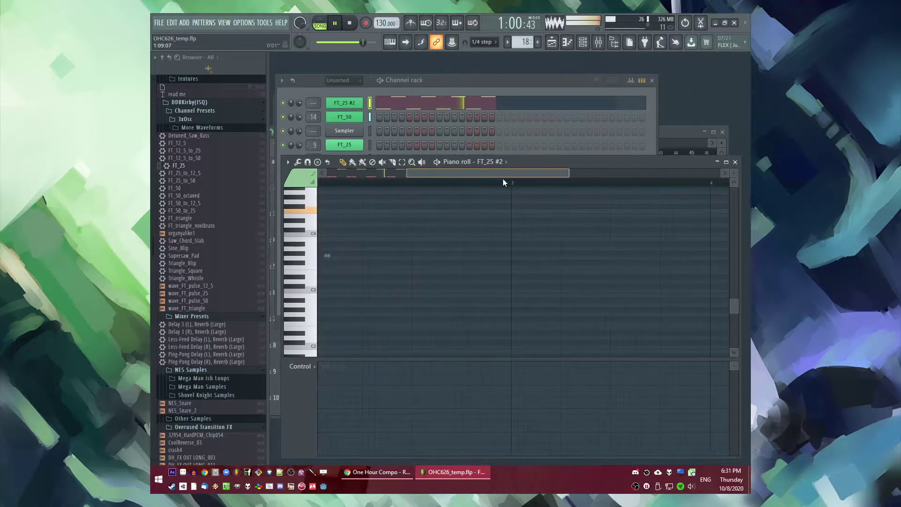
Step: Duplicate the figure to fill eight bars, raising it two semitones at bar 3, two at bar 5 and three at bar 7
key(ctrl+b)
key(ctrl+b)
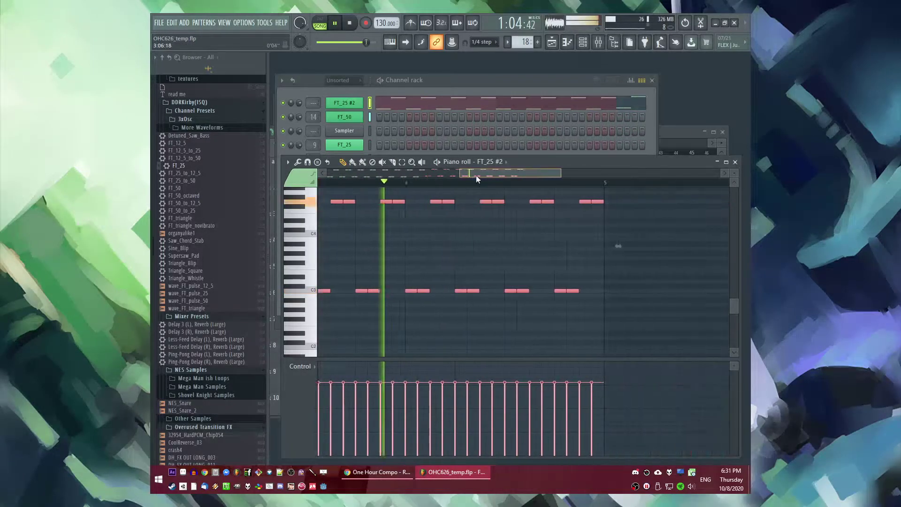
key(ctrl+b)
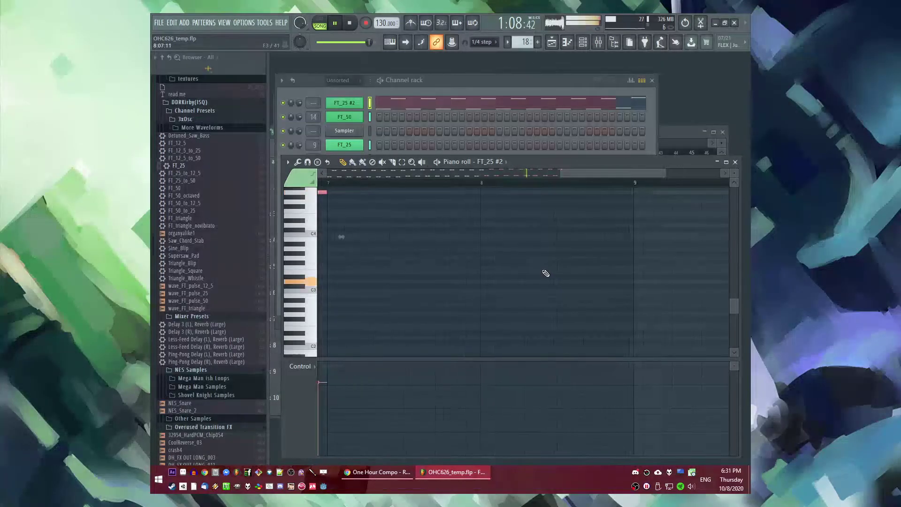
key(ctrl+b)
scroll(362, 271, up, 3)
drag(350, 201, 639, 243)
Step: Play the finished FT_25 #2 part within the song from bar 33 while viewing its piano roll
key(F9)
key(F5)
click(496, 153)
key(F7)
scroll(606, 276, down, 3)
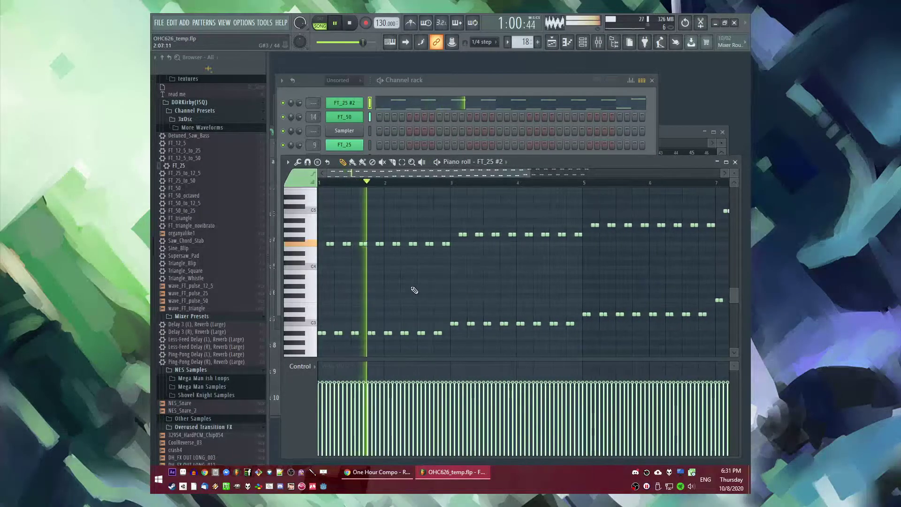
Step: Examine the FT_25 #2 channel's volume envelope and oscillator settings while the pattern plays
scroll(414, 290, down, 2)
click(347, 104)
key(l)
click(376, 167)
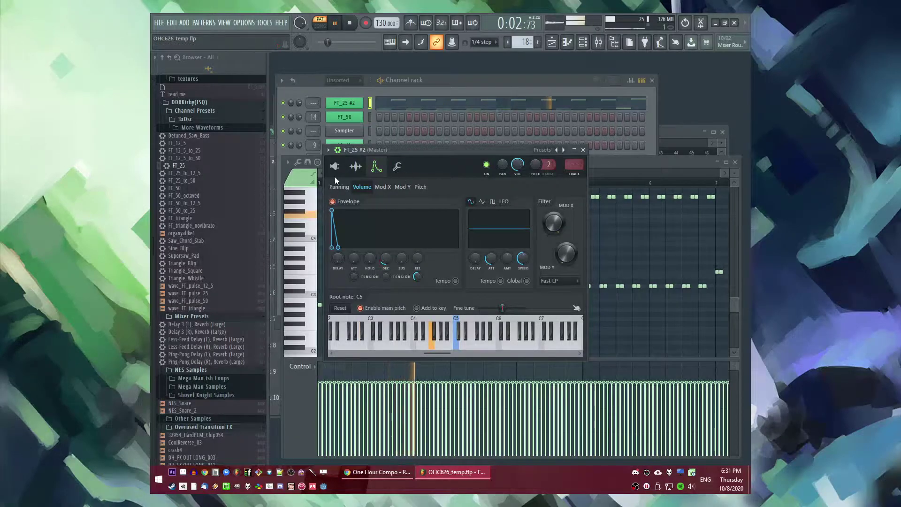
click(335, 167)
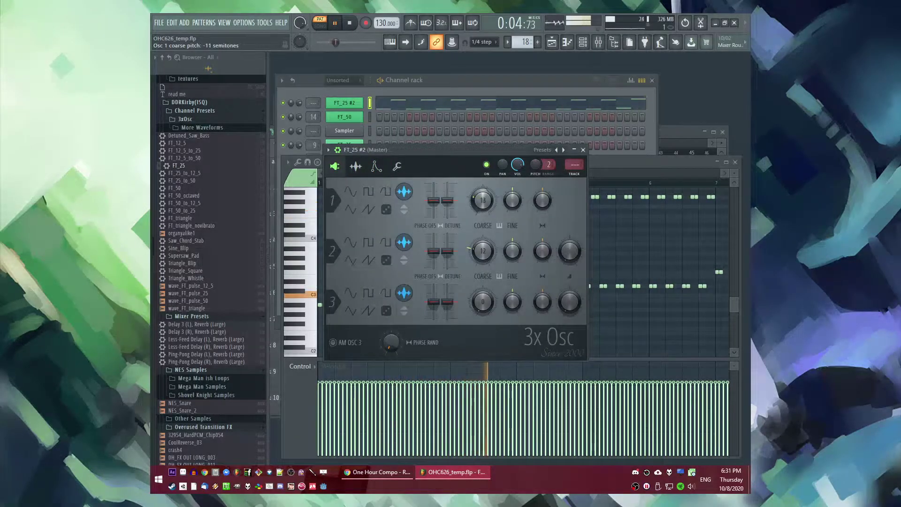
Step: Route the FT_25 #2 channel to mixer track 16 and set up an effect on that track
click(582, 175)
click(621, 284)
click(480, 336)
drag(480, 214, 506, 254)
drag(356, 214, 325, 254)
Step: Save the project and play the arrangement from about bar 23 into the bar 25 section
key(F5)
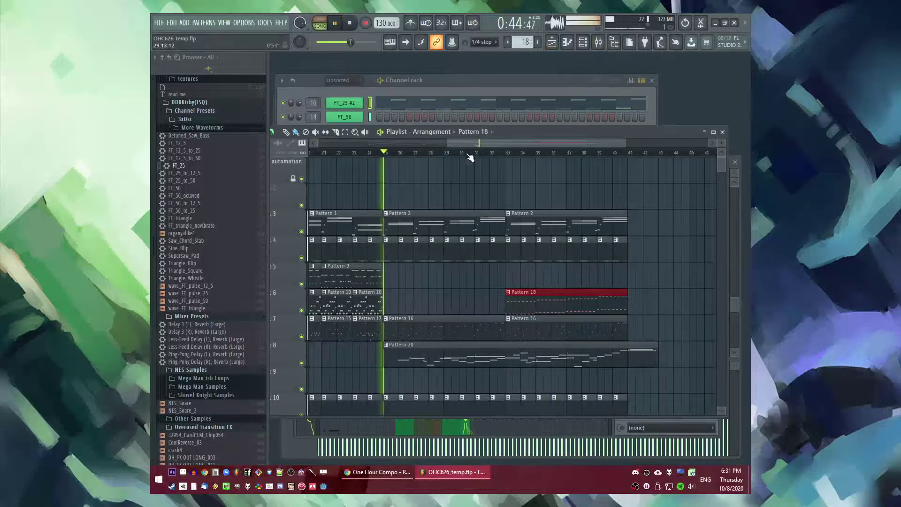
scroll(500, 194, left, 3)
key(ctrl+s)
mouse_move(413, 156)
mouse_down()
mouse_move(386, 154)
mouse_move(402, 155)
mouse_up()
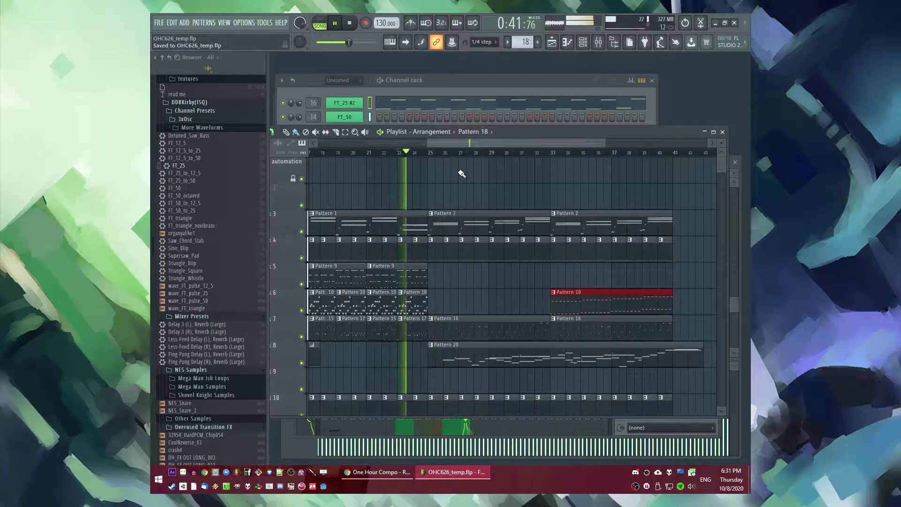
key(ctrl+d)
Step: Add the DH_FX OUT LONG_011 sample from the Overused Transition FX folder to playlist track 9 at bar 25
scroll(462, 173, down, 5)
scroll(492, 243, up, 2)
scroll(492, 244, down, 2)
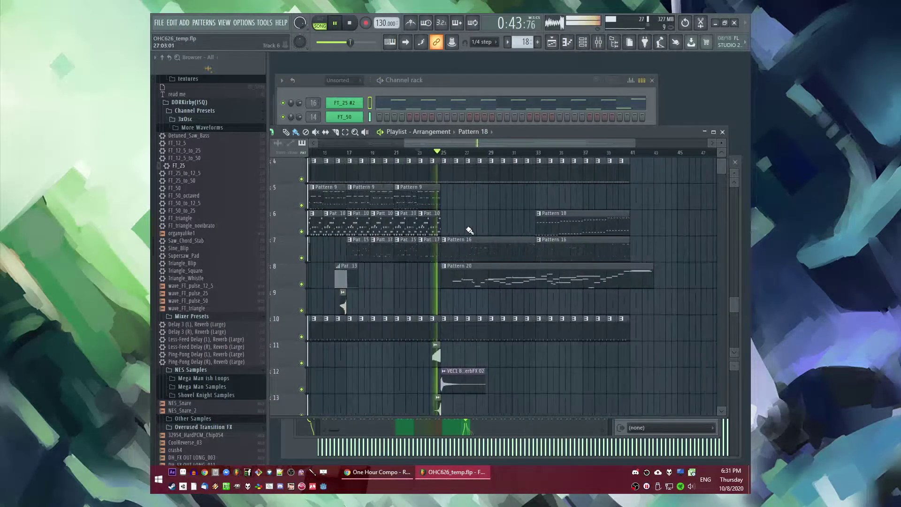
scroll(187, 241, down, 10)
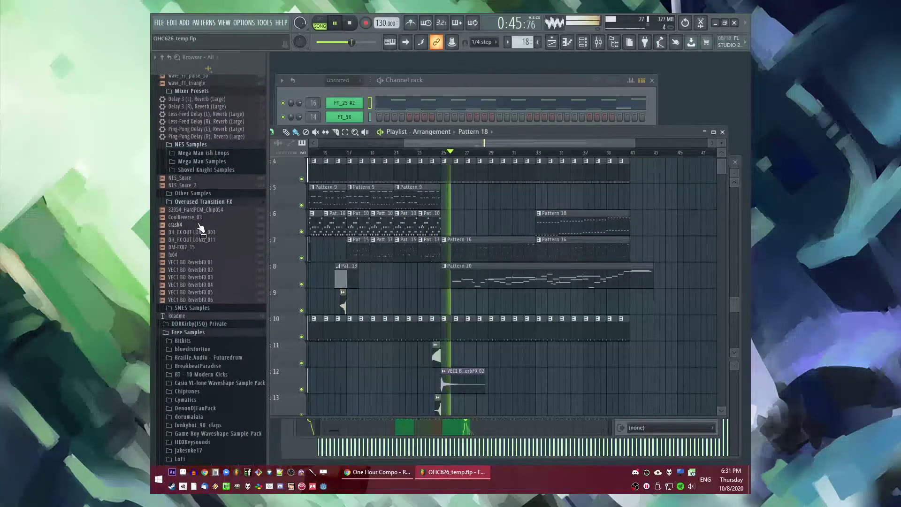
drag(202, 241, 456, 304)
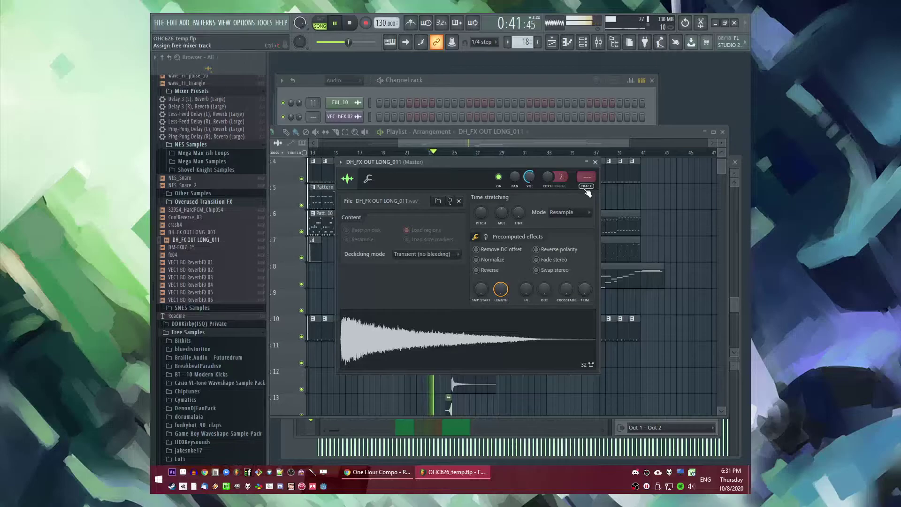
Step: Route the DH_FX OUT LONG_011 sample to a free mixer track and add Fruity Reeverb 2 to it
click(586, 188)
click(622, 328)
click(513, 362)
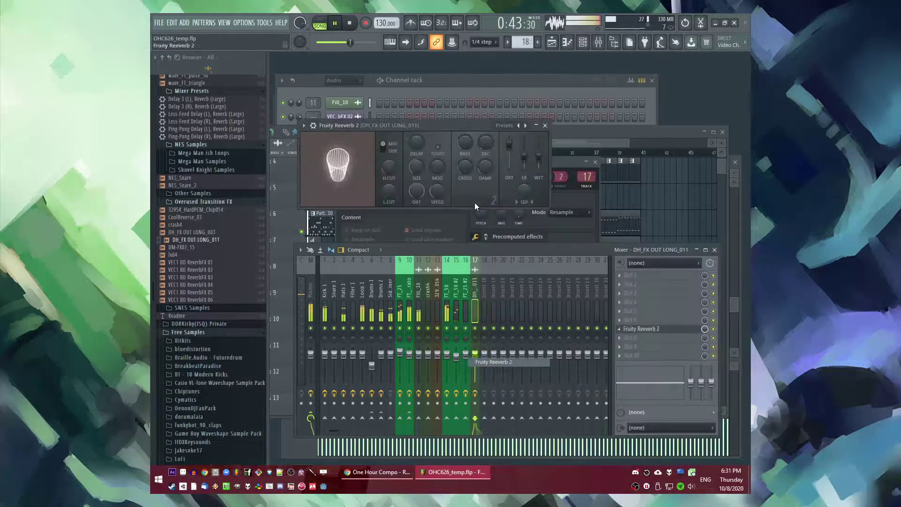
click(609, 212)
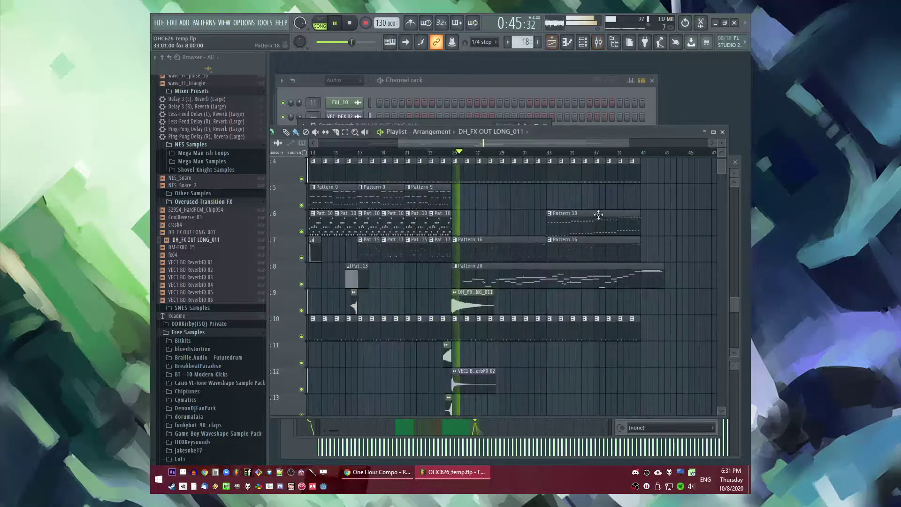
double_click(480, 304)
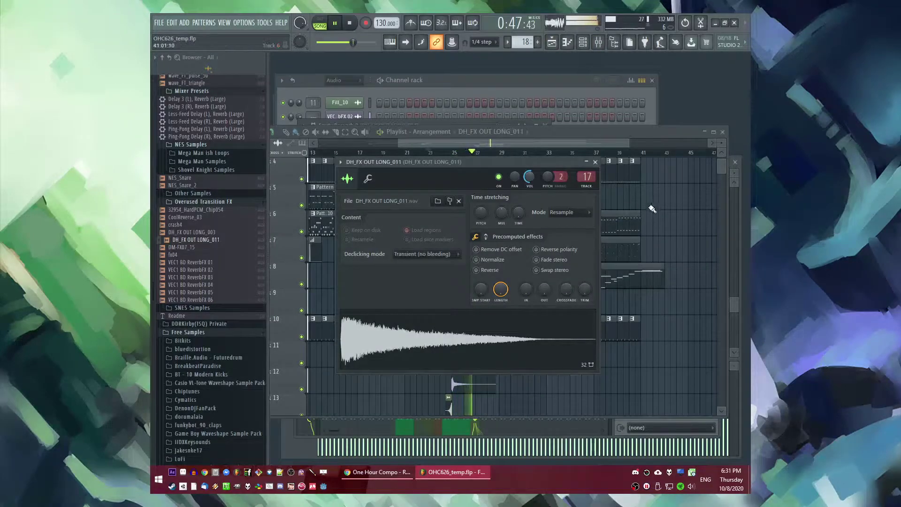
key(Escape)
Step: In Pattern 20's FT_50 #2 lead, start the opening note at 1:09:00 and try a slide from C#5 to D5
scroll(620, 263, up, 1)
scroll(498, 299, up, 2)
double_click(454, 310)
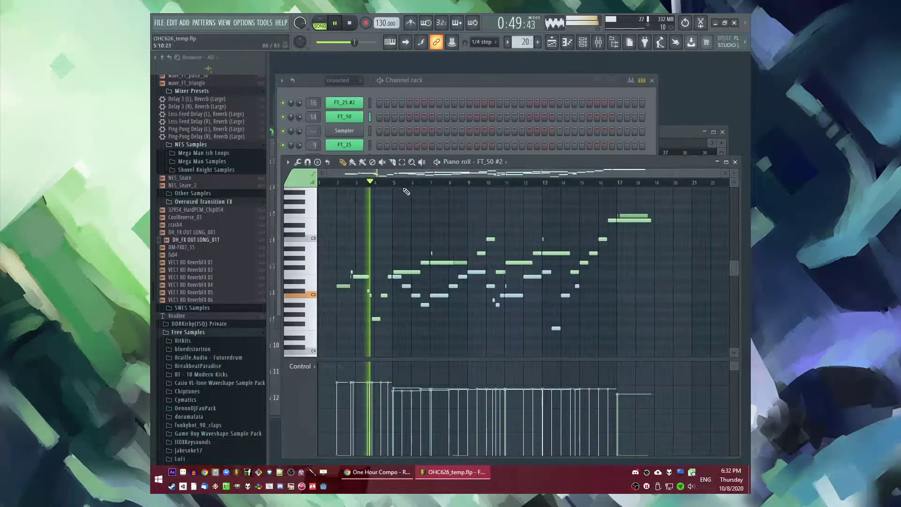
scroll(422, 263, up, 5)
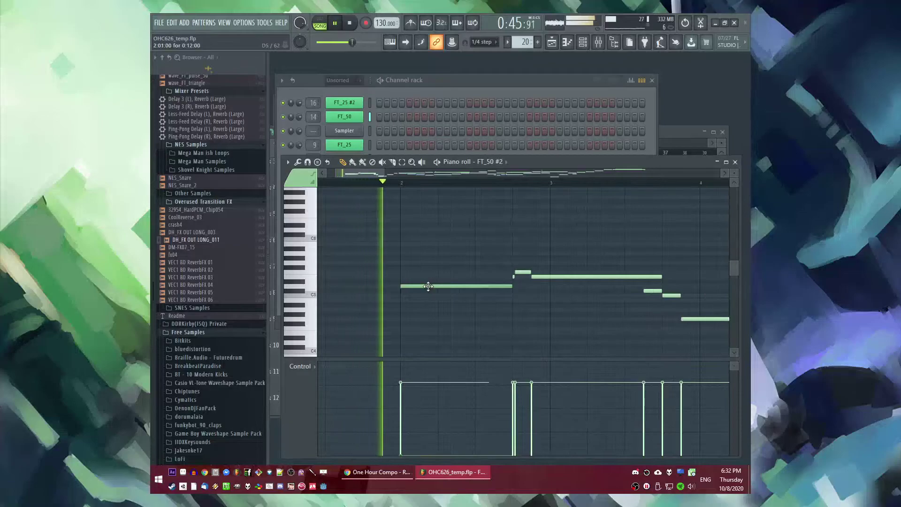
mouse_move(428, 287)
mouse_down()
mouse_move(179, 284)
mouse_move(437, 285)
mouse_up()
key(space)
drag(506, 287, 586, 321)
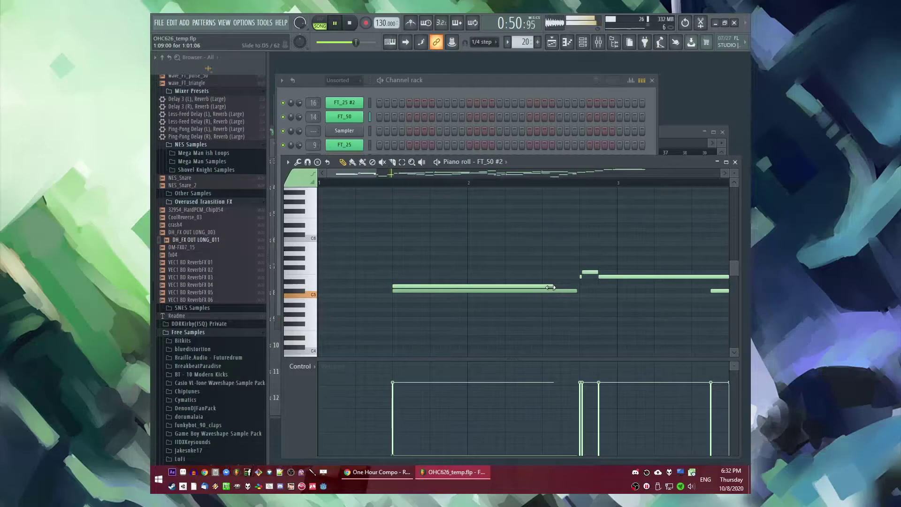
Step: Move the lead's opening note back up to D5 and play the melody through
drag(538, 290, 539, 286)
key(space)
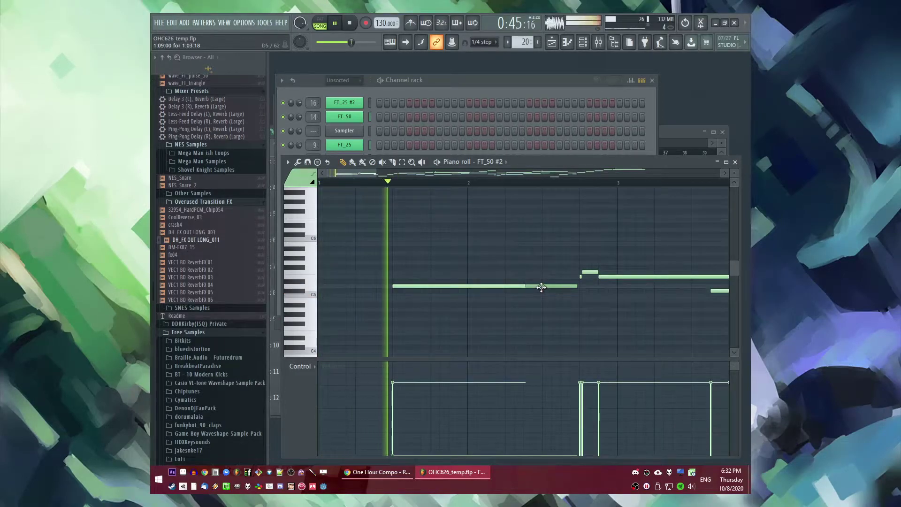
ctrl+scroll(468, 318, down, 3)
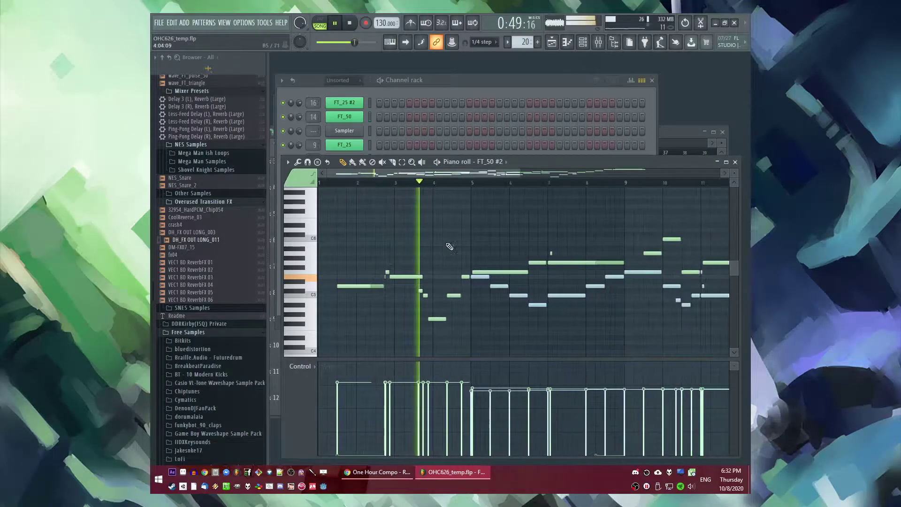
ctrl+scroll(390, 222, down, 5)
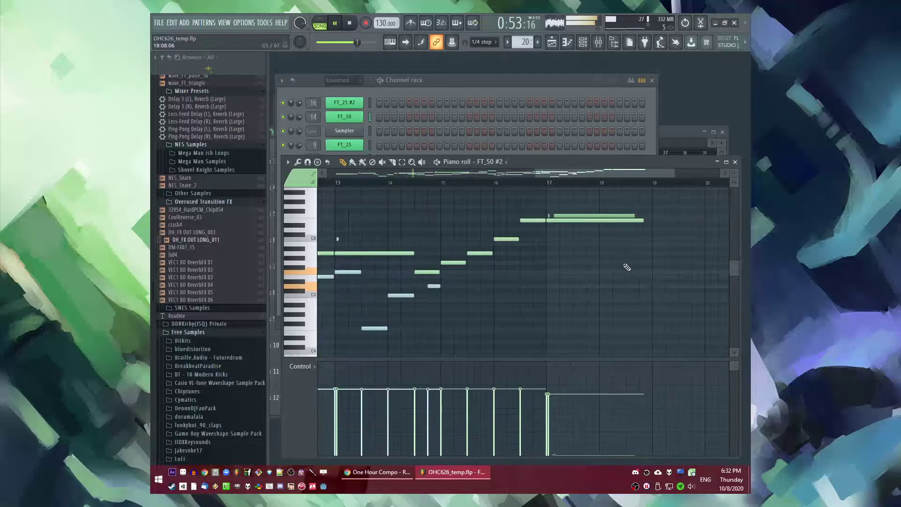
Step: Save the project as the new version OHC626_temp_2.flp and review the arrangement around bar 33
key(F5)
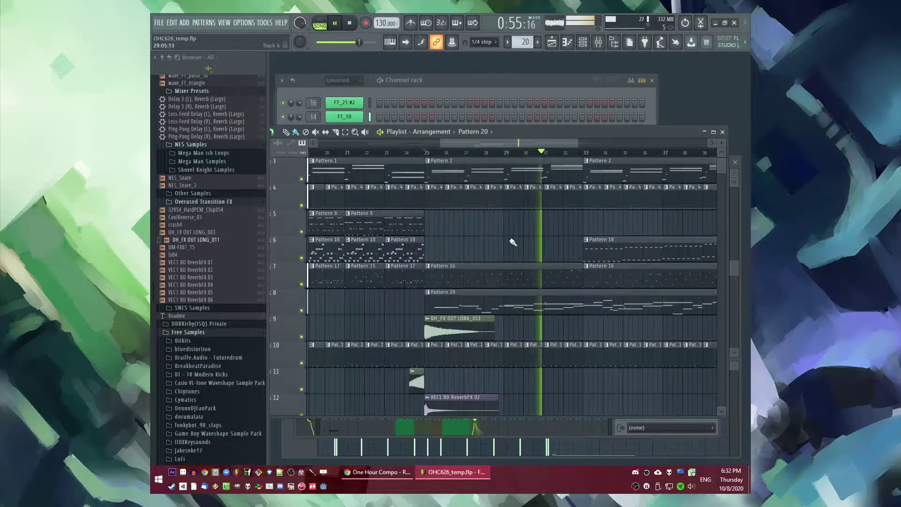
drag(520, 145, 564, 146)
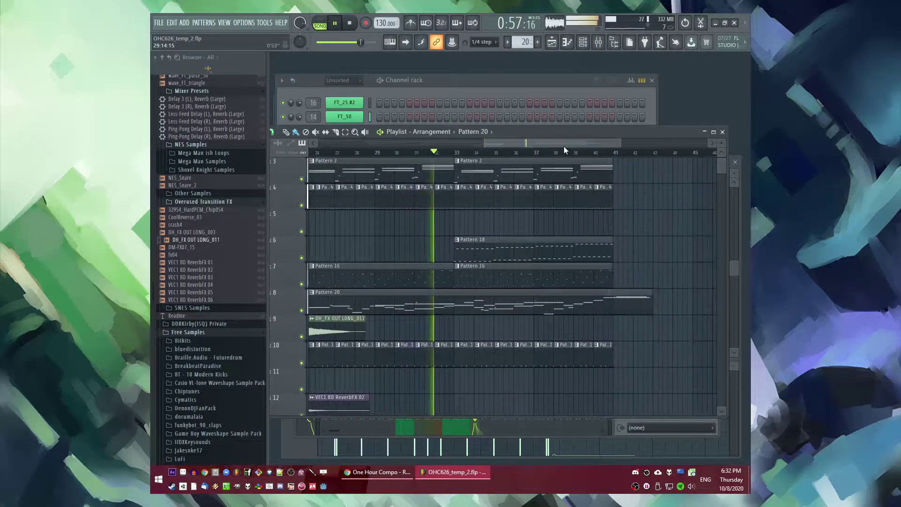
scroll(657, 274, up, 2)
scroll(625, 298, down, 3)
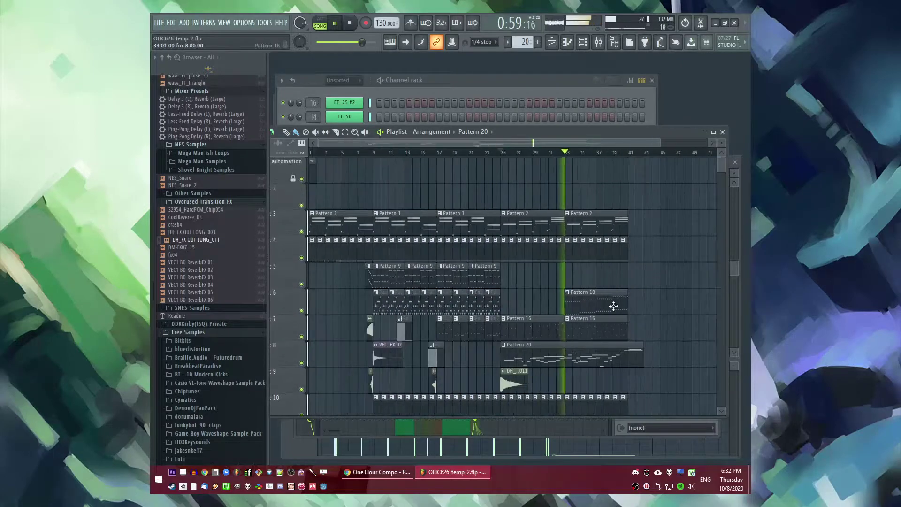
Step: Place the 32954_HardPCM_Chip054 sample on track 11 so that it ends at bar 33, and play back the transition
scroll(540, 290, down, 5)
scroll(576, 313, up, 8)
click(553, 306)
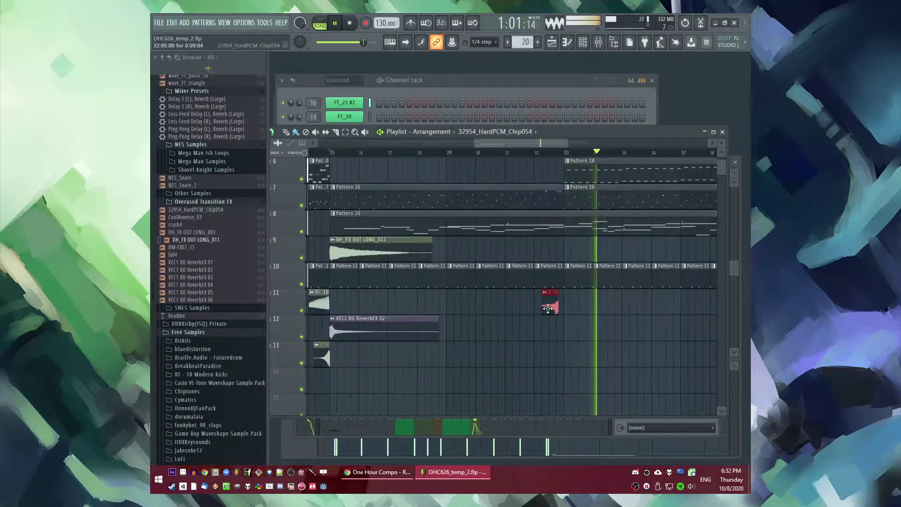
scroll(523, 306, down, 4)
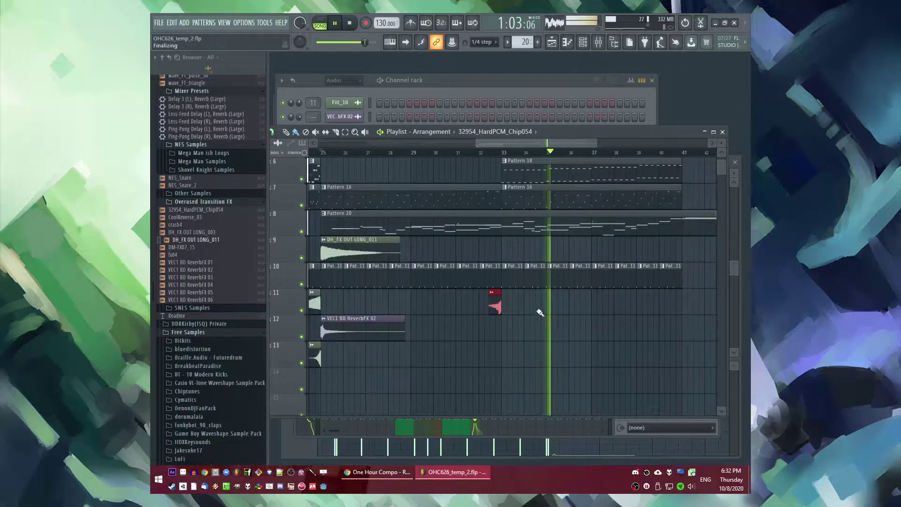
scroll(501, 221, up, 3)
click(496, 155)
Step: Add the DH_FX OUT LONG_003 sample to playlist track 12 at bar 33 and close its settings
scroll(470, 235, down, 4)
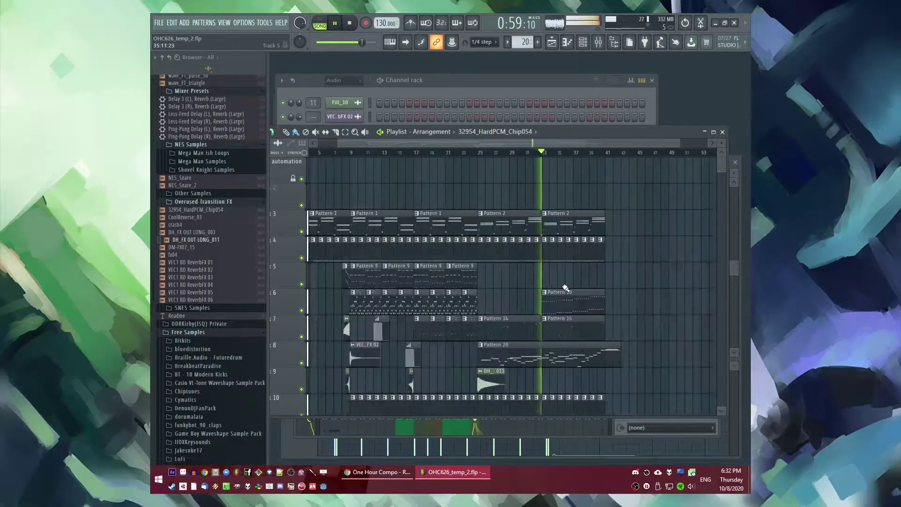
scroll(434, 280, down, 5)
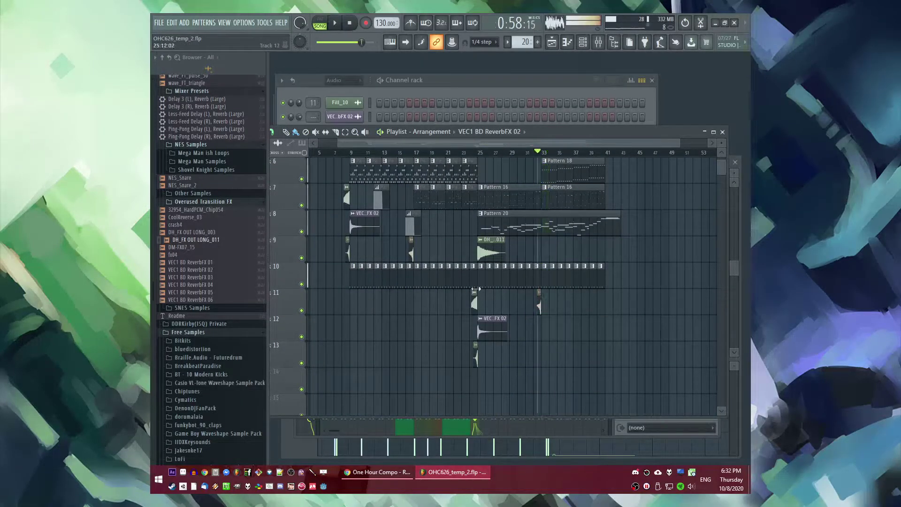
drag(199, 232, 562, 332)
key(Escape)
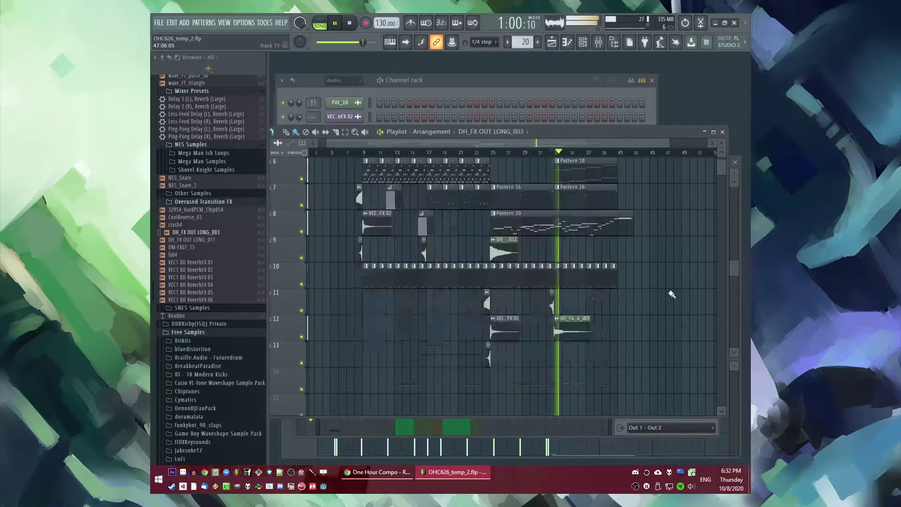
Step: Open the piano roll of the FT_triangle_novibrato channel and cut its existing notes
scroll(506, 251, up, 3)
click(465, 228)
scroll(632, 330, up, 3)
click(402, 224)
right_click(407, 223)
click(394, 222)
click(395, 214)
click(418, 277)
drag(471, 174, 414, 175)
key(ctrl+x)
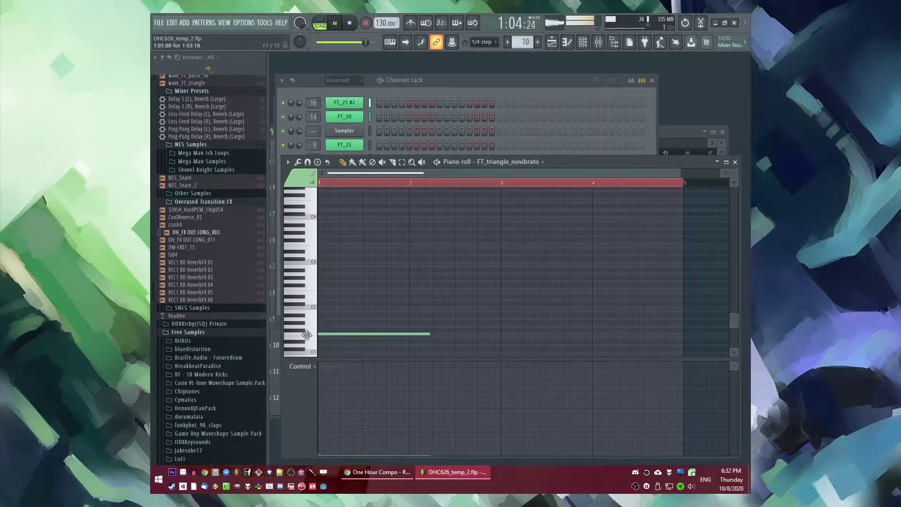
Step: Enter an A#1 bass note at the start of the pattern, followed by stacked A#2 and A#3 octave notes
drag(306, 335, 307, 335)
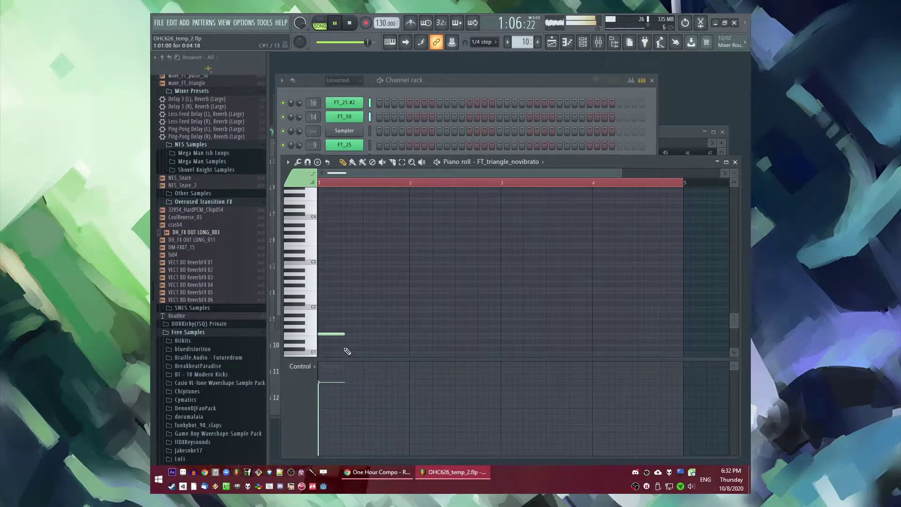
key(space)
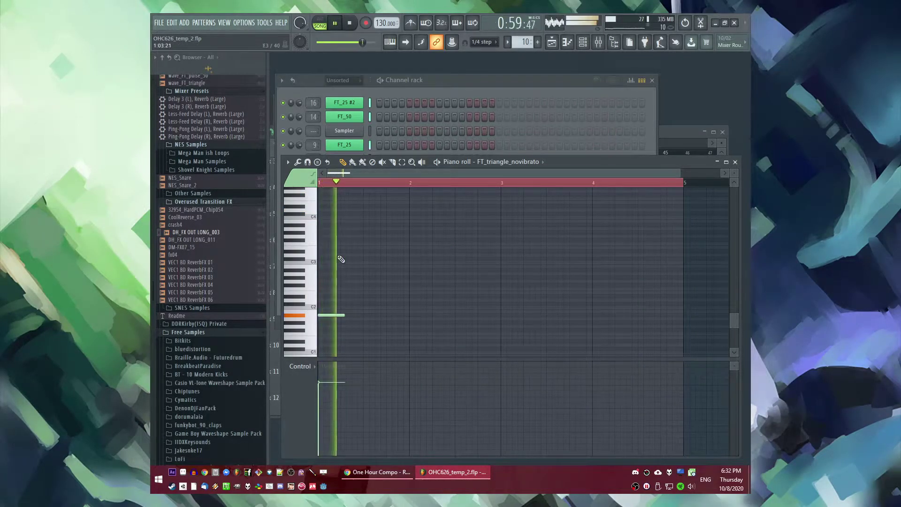
scroll(374, 334, up, 2)
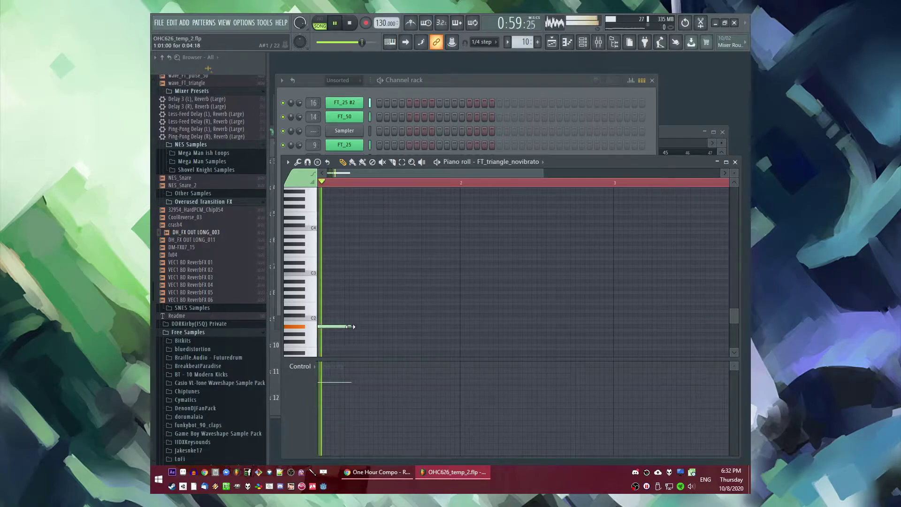
key(space)
drag(350, 327, 341, 326)
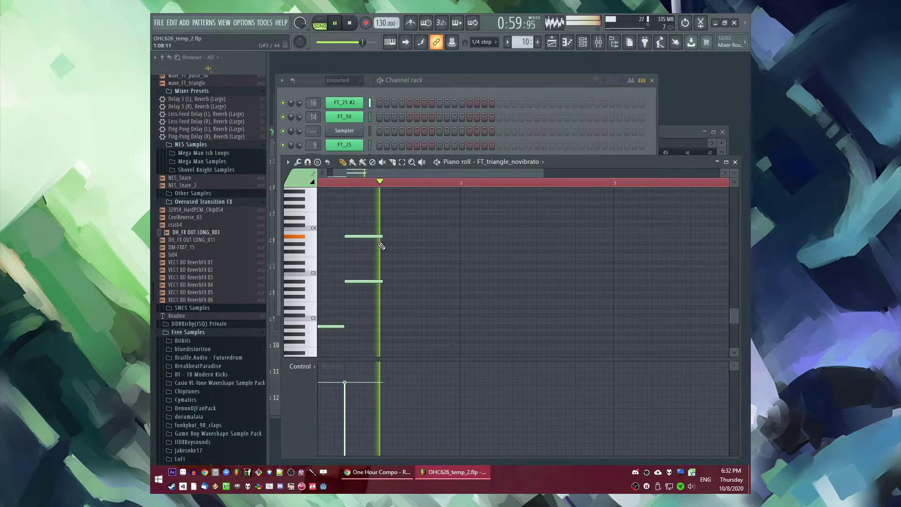
key(space)
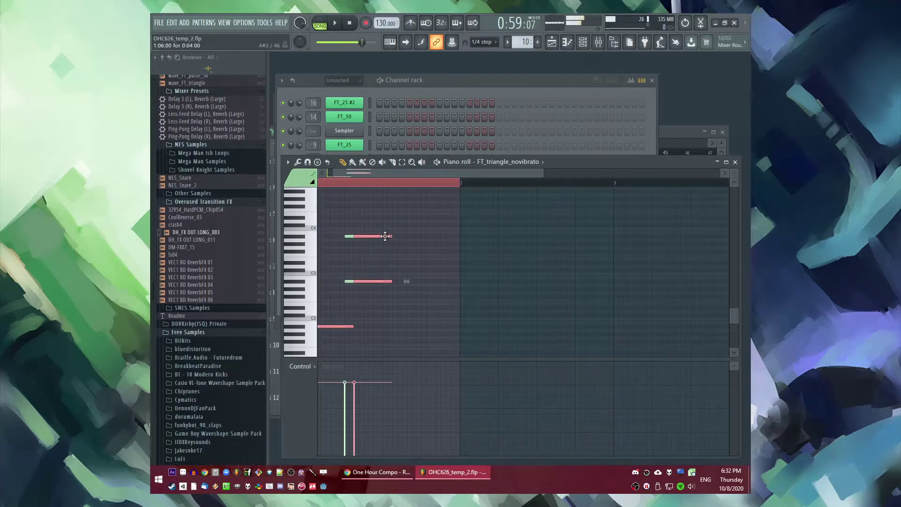
Step: Make the opening notes four steps long and repeat the octave pair in the bar's second half, preceded by a shorter A#1 note
drag(451, 234, 453, 234)
ctrl+click(419, 239)
key(space)
drag(392, 173, 307, 185)
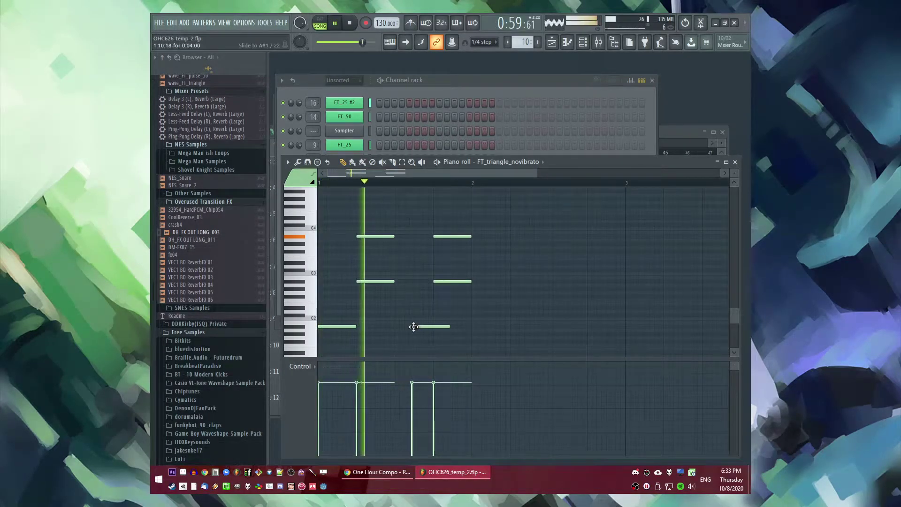
drag(421, 326, 440, 327)
key(space)
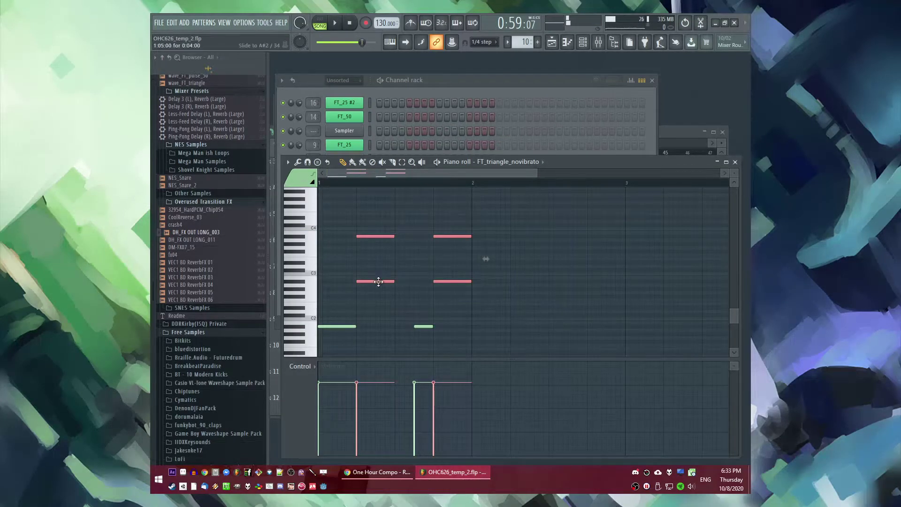
Step: Transpose both octave pairs up to F3 and F4, and play back the transition into bar 33 in the playlist
drag(377, 279, 380, 252)
ctrl+click(376, 204)
key(space)
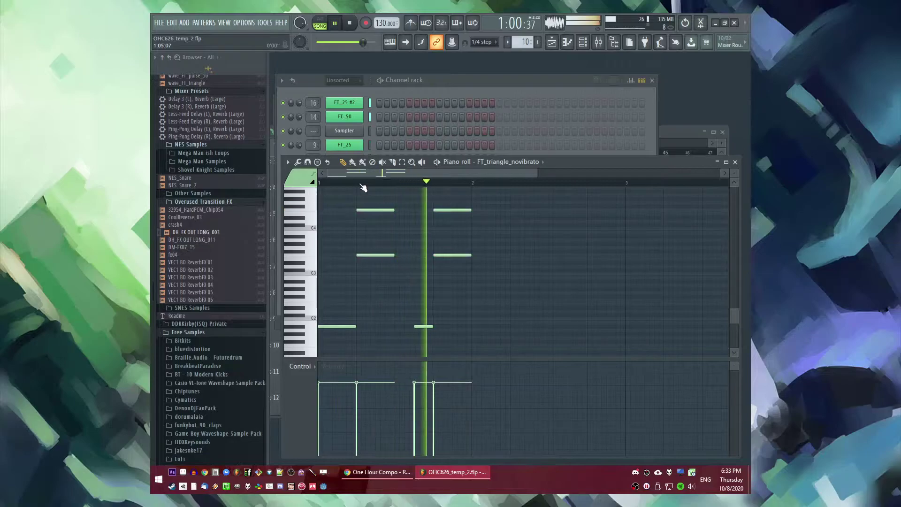
key(F9)
key(F5)
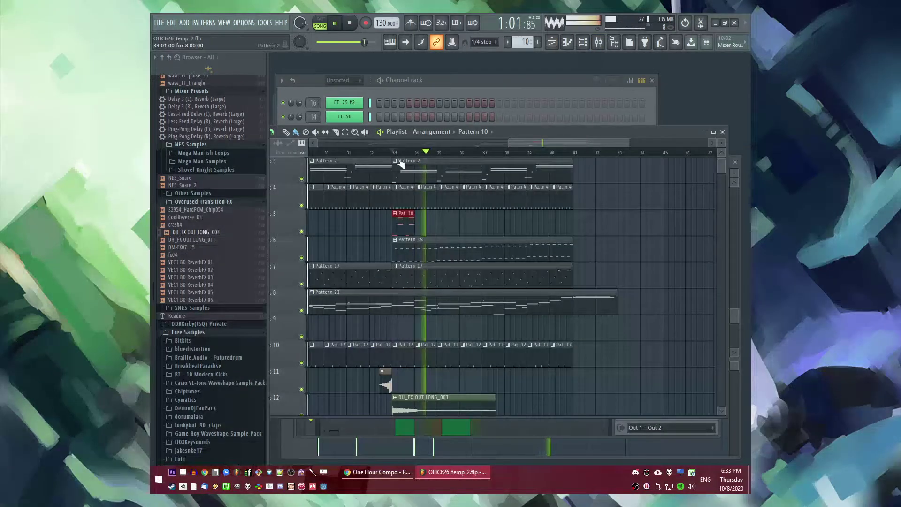
click(363, 152)
mouse_move(490, 142)
mouse_down()
mouse_move(414, 143)
mouse_move(478, 143)
mouse_up()
click(424, 153)
Step: Shorten the octave notes to two steps and add a two-step A#1 bass note directly after each pair
double_click(534, 228)
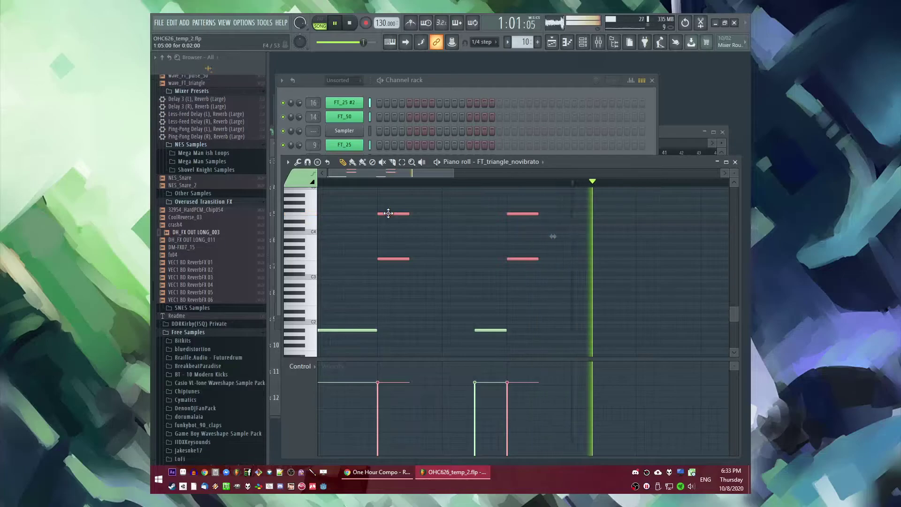
double_click(390, 182)
key(ctrl+d)
key(l)
click(412, 330)
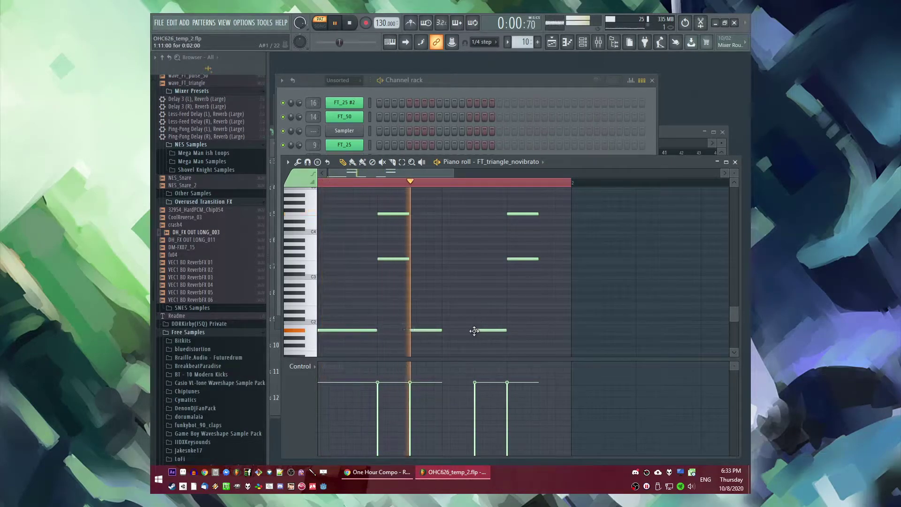
click(542, 331)
key(ctrl+a)
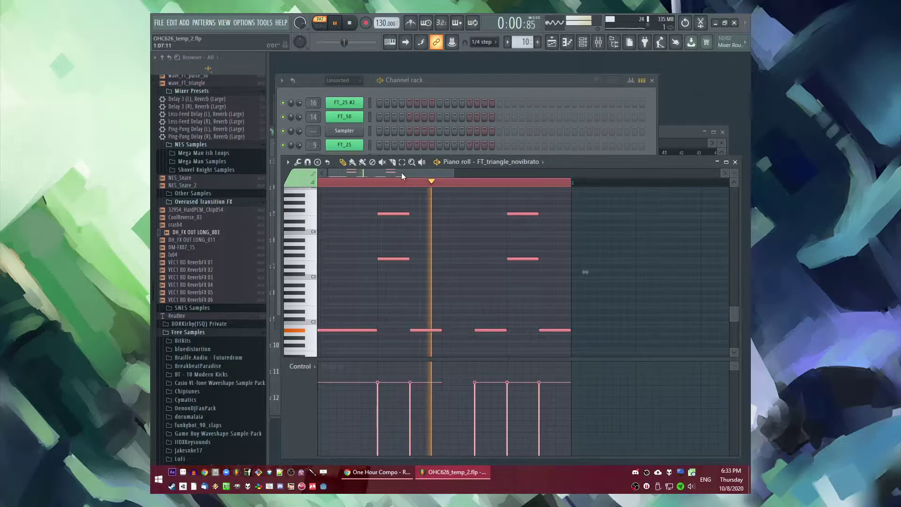
Step: Repeat the bass phrase across eight bars, moving its root to C2 in bar 3, D2 in bar 5 and F2 in bar 7
key(F5)
double_click(530, 229)
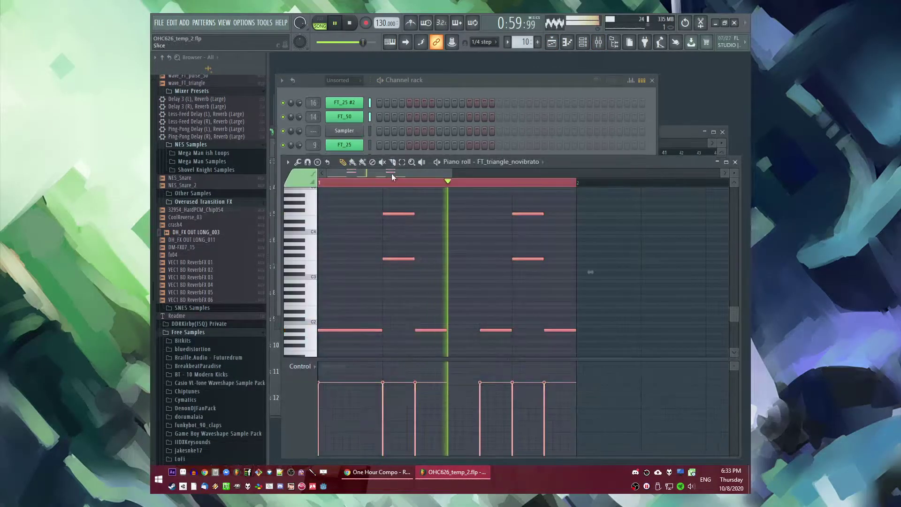
drag(422, 176, 498, 184)
key(ctrl+v)
double_click(341, 330)
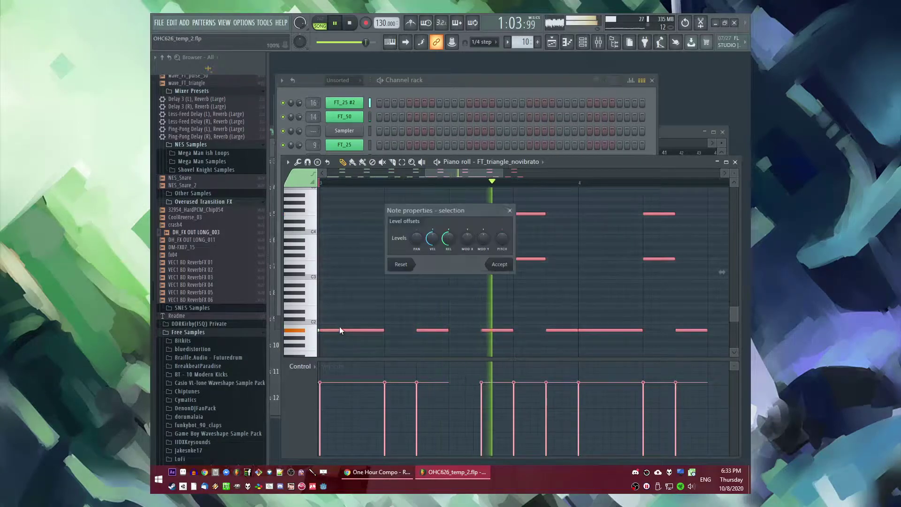
key(Escape)
drag(342, 330, 341, 321)
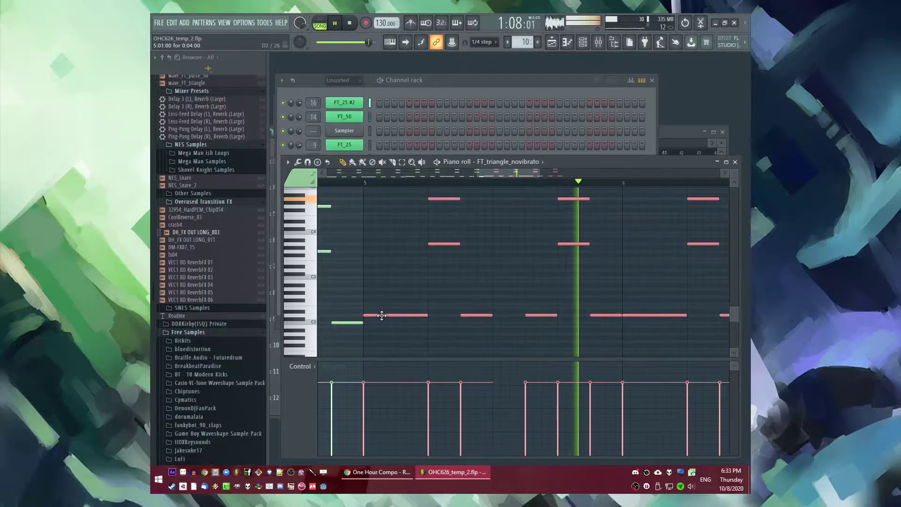
scroll(577, 311, up, 1)
key(ctrl+b)
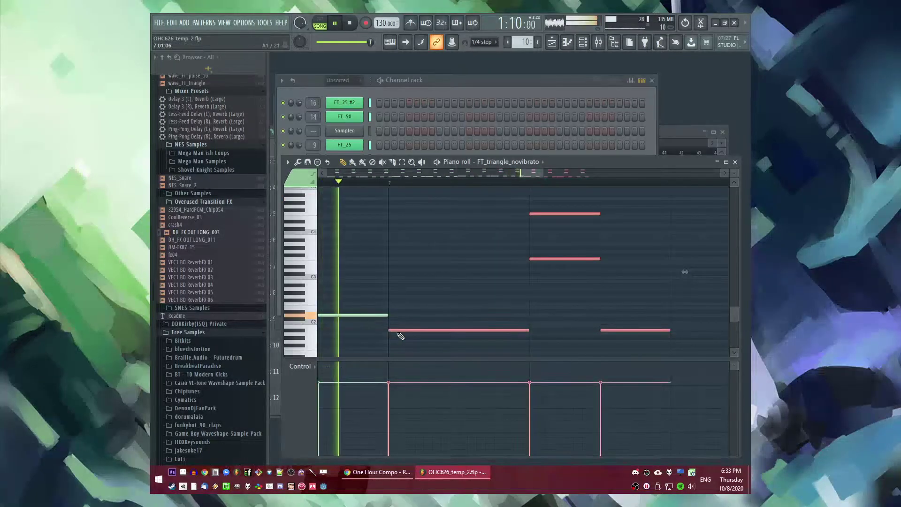
scroll(514, 274, down, 3)
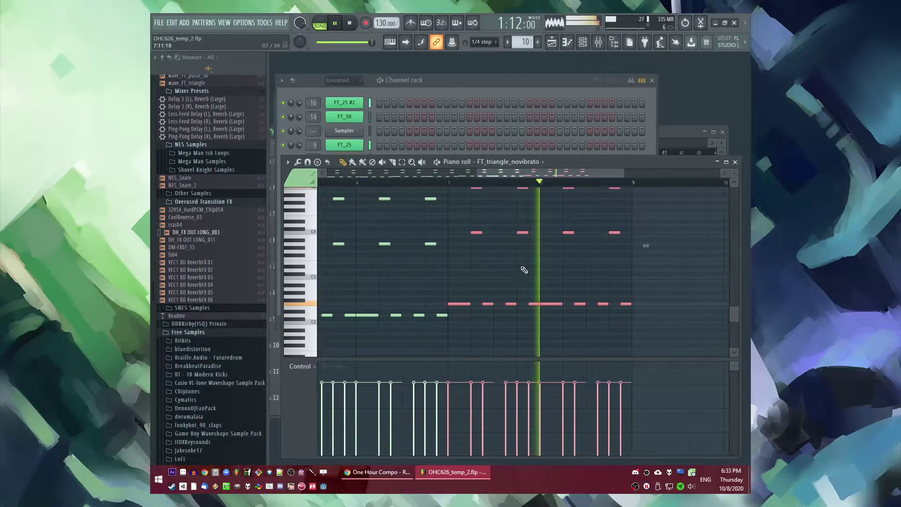
Step: Replace the transposed high octave notes from bar 3 onward with repeated copies of the F notes in the first two bars
scroll(513, 274, down, 3)
scroll(507, 270, up, 3)
drag(392, 226, 654, 335)
key(Delete)
drag(320, 238, 464, 317)
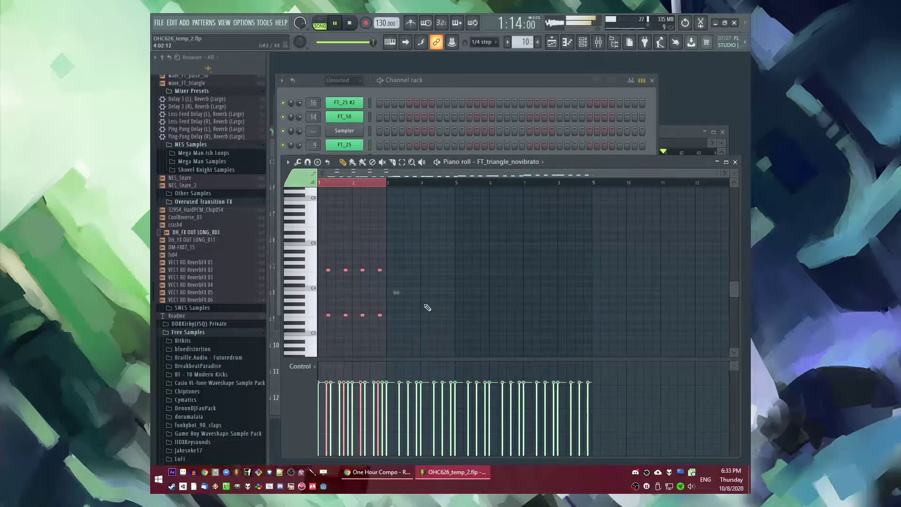
scroll(427, 307, up, 2)
scroll(533, 291, up, 2)
key(ctrl+b)
scroll(431, 286, down, 4)
key(F9)
key(F5)
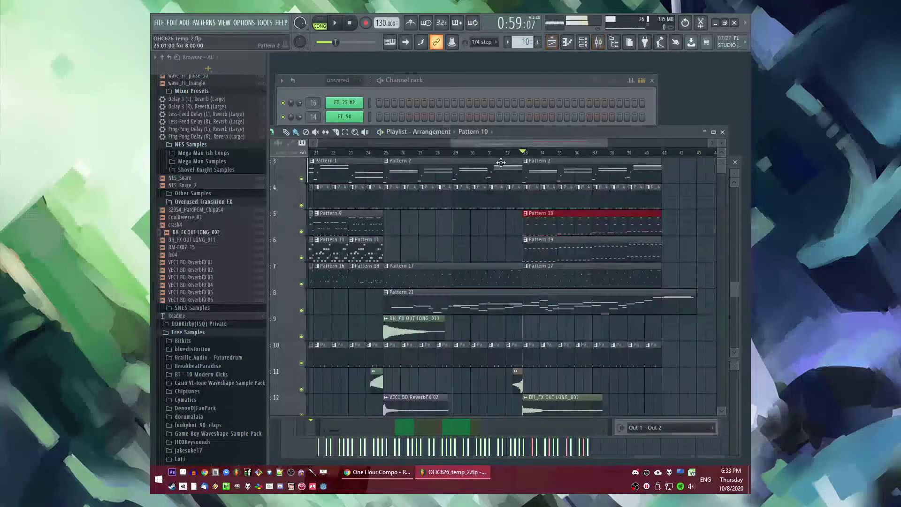
Step: Play back the section from bar 33 and examine how the earlier sections are layered with fills and transition clips
scroll(624, 218, right, 3)
right_click(612, 199)
scroll(611, 221, down, 2)
scroll(622, 263, down, 3)
scroll(622, 271, up, 3)
right_click(612, 280)
scroll(614, 280, down, 3)
scroll(423, 264, up, 4)
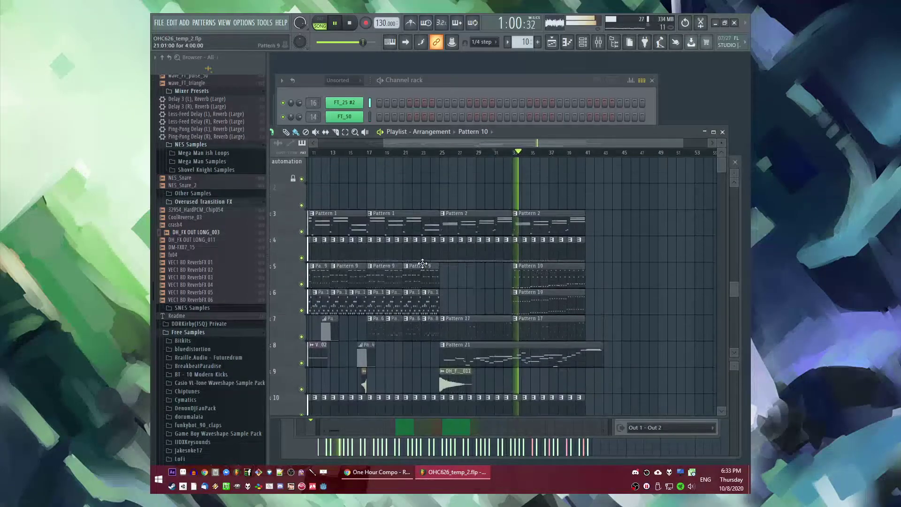
click(428, 252)
drag(449, 253, 516, 237)
scroll(520, 329, down, 4)
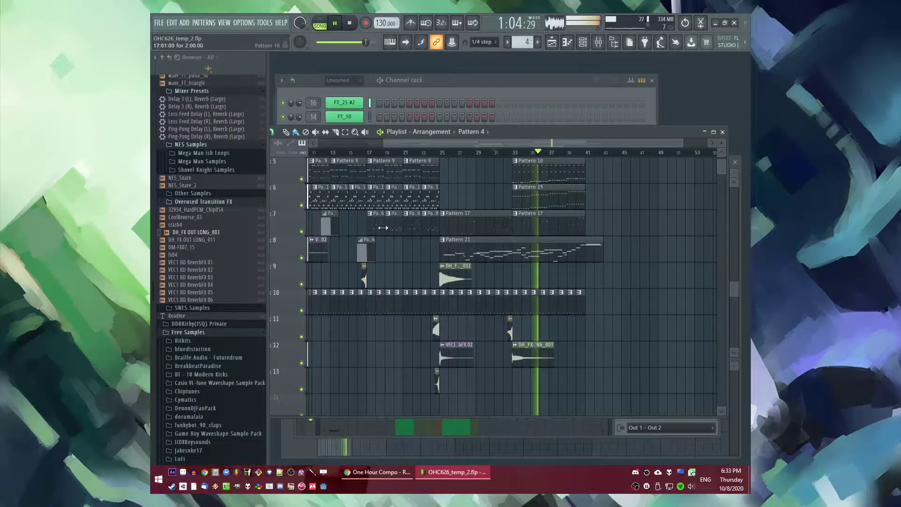
scroll(554, 281, up, 2)
Step: Create a new empty pattern, place it on playlist track 9 at bar 33, and browse the sample folders
key(F4)
key(Return)
click(449, 283)
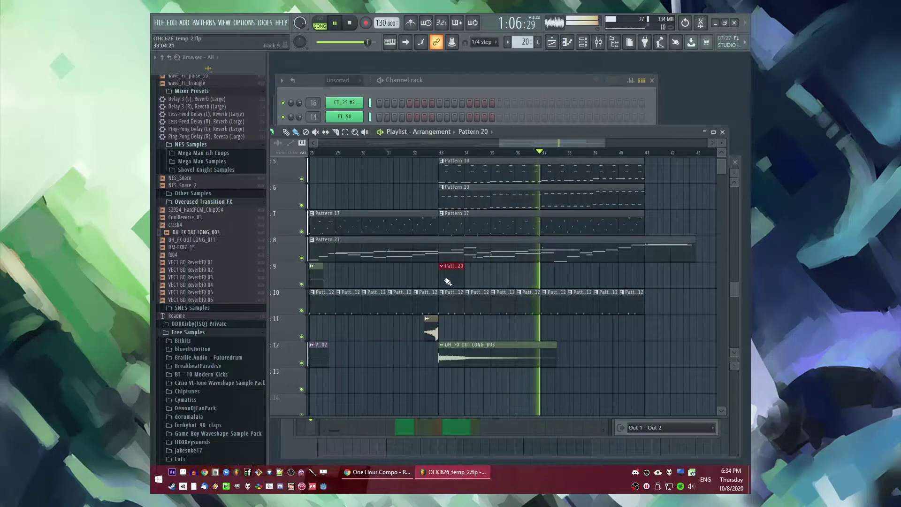
scroll(209, 264, down, 3)
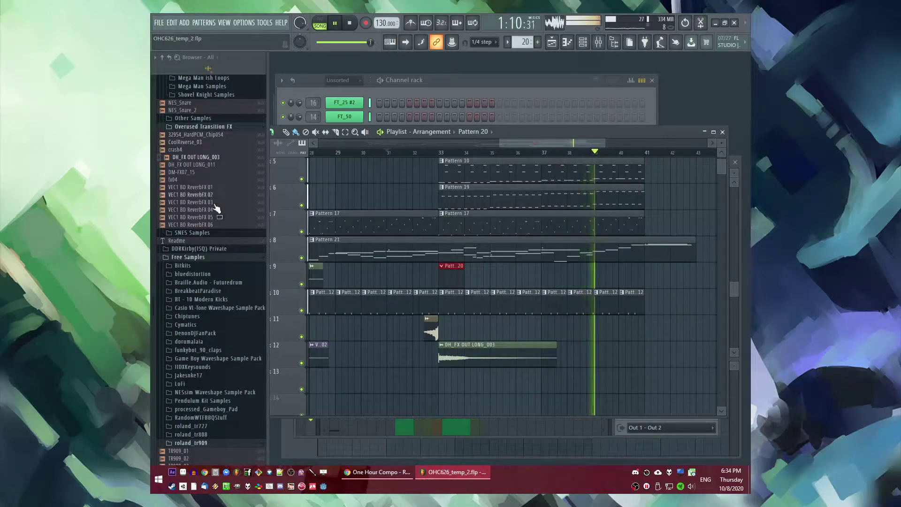
scroll(218, 267, up, 4)
scroll(216, 272, down, 10)
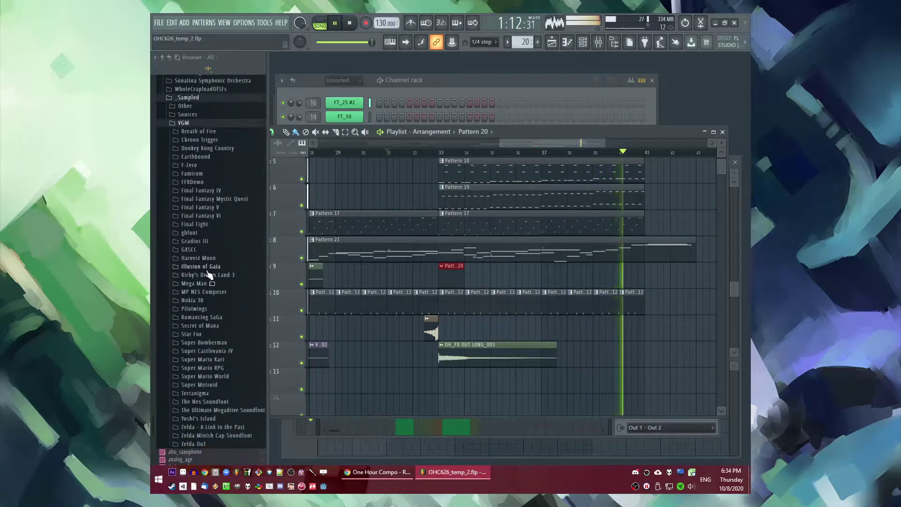
scroll(223, 282, up, 1)
scroll(220, 288, down, 3)
key(space)
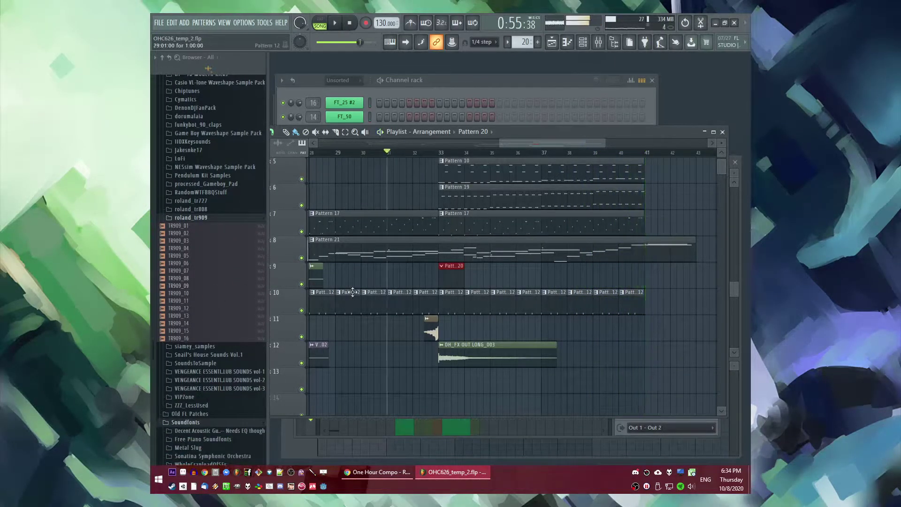
Step: Duplicate the pattern clips of bars 33 to 41 on the melodic and drum tracks so they also fill bars 41 to 49
scroll(618, 276, up, 2)
drag(650, 281, 445, 162)
key(ctrl+b)
scroll(542, 345, down, 4)
ctrl+click(537, 265)
scroll(517, 264, left, 2)
drag(537, 267, 388, 257)
key(ctrl+b)
scroll(547, 300, right, 2)
scroll(549, 304, up, 2)
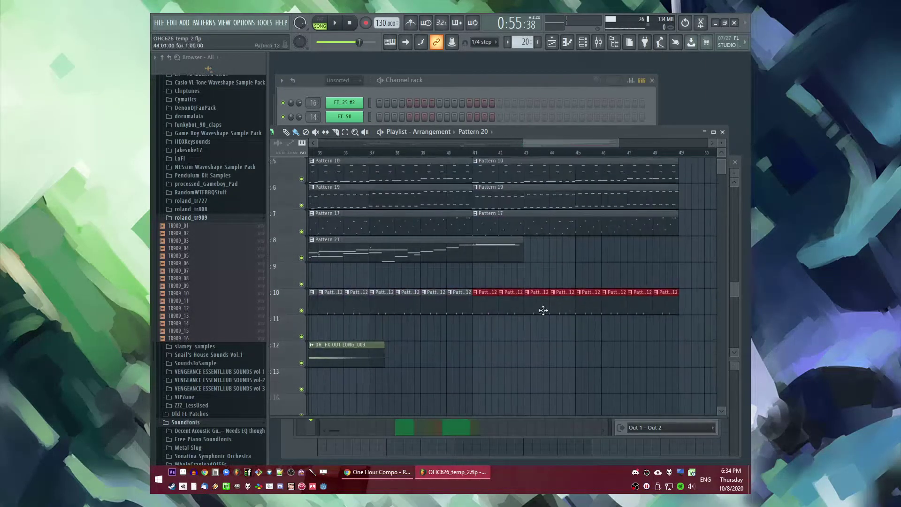
Step: Replace the copied Pattern 12 clips on track 10 from bar 41 to 49 with a unique variant of that pattern
scroll(503, 285, down, 2)
key(ctrl+d)
click(487, 294)
click(503, 353)
drag(506, 303, 663, 303)
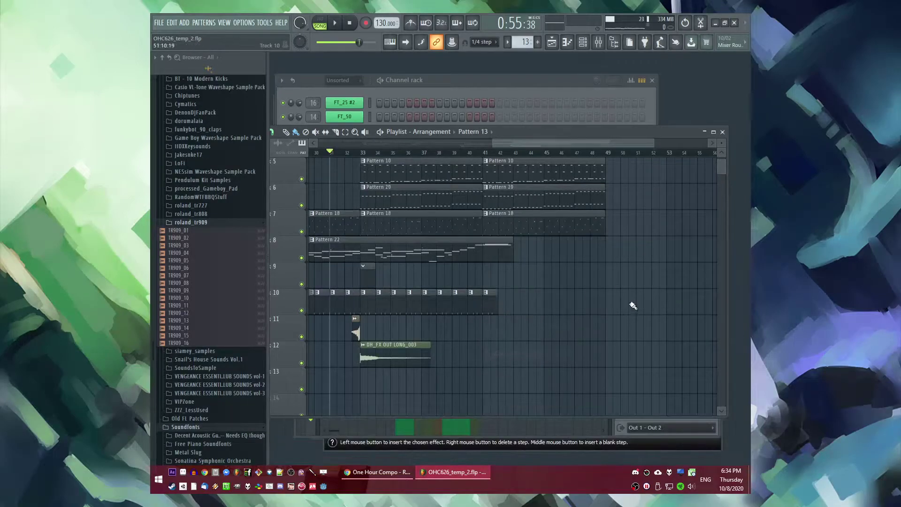
drag(507, 305, 609, 307)
Step: Fill the Grv Kick 19 channel of the new drum pattern with a hit every 4 steps, and return to song playback
double_click(491, 305)
key(l)
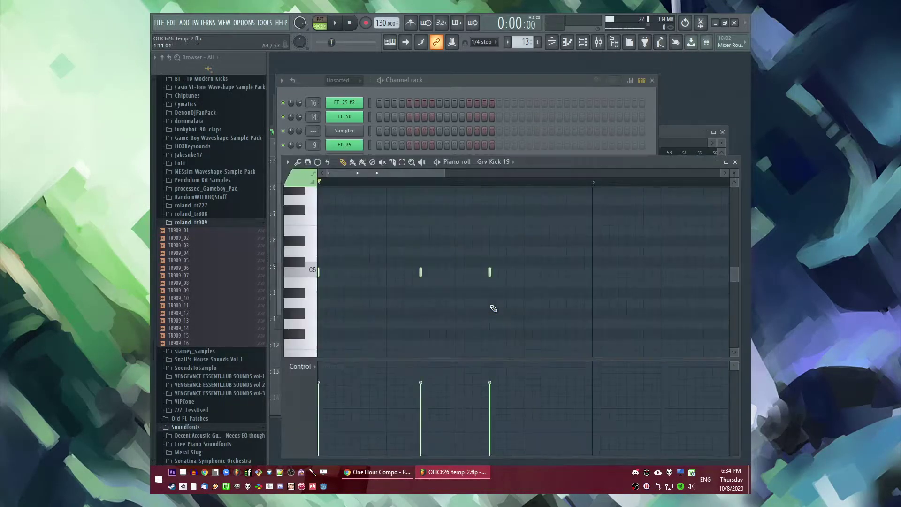
key(F6)
key(space)
right_click(356, 273)
click(477, 319)
right_click(355, 272)
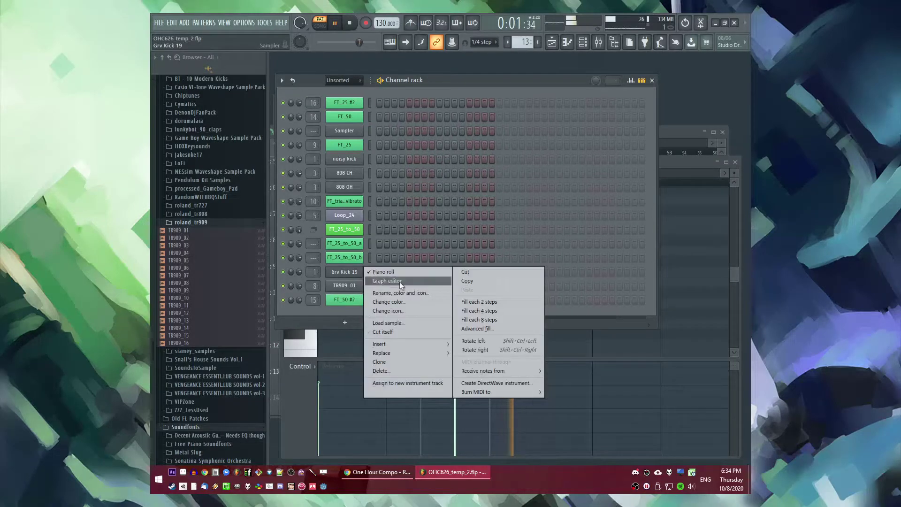
click(520, 312)
click(518, 326)
key(l)
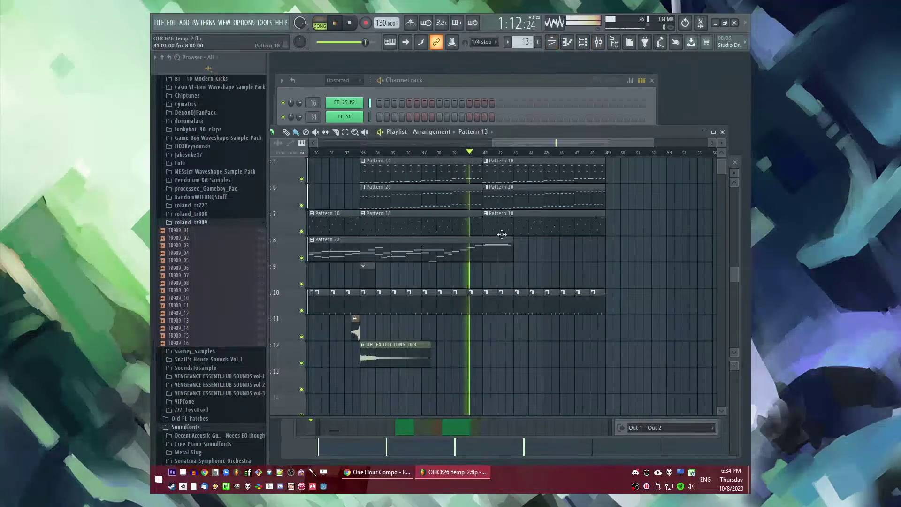
Step: Place a copy of the crash4 clip on track 11 so that it ends at bar 41
scroll(577, 272, up, 3)
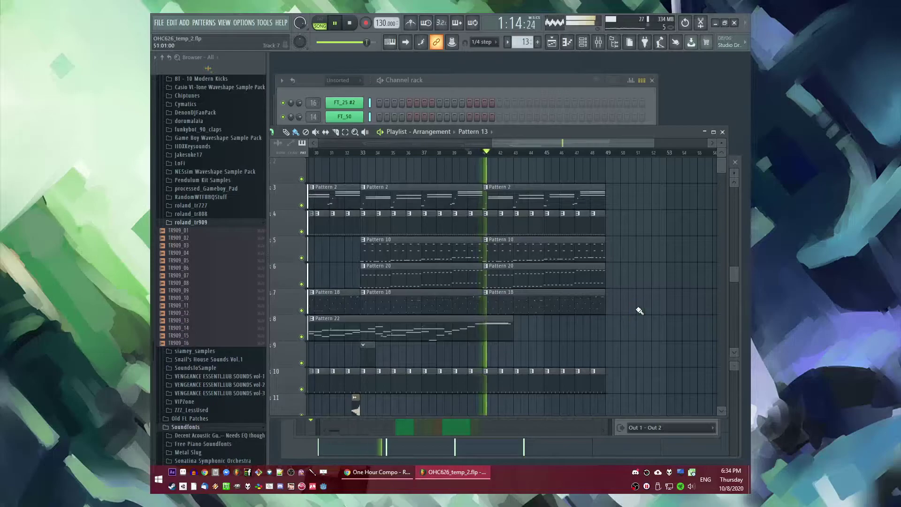
scroll(630, 313, down, 3)
scroll(595, 320, down, 3)
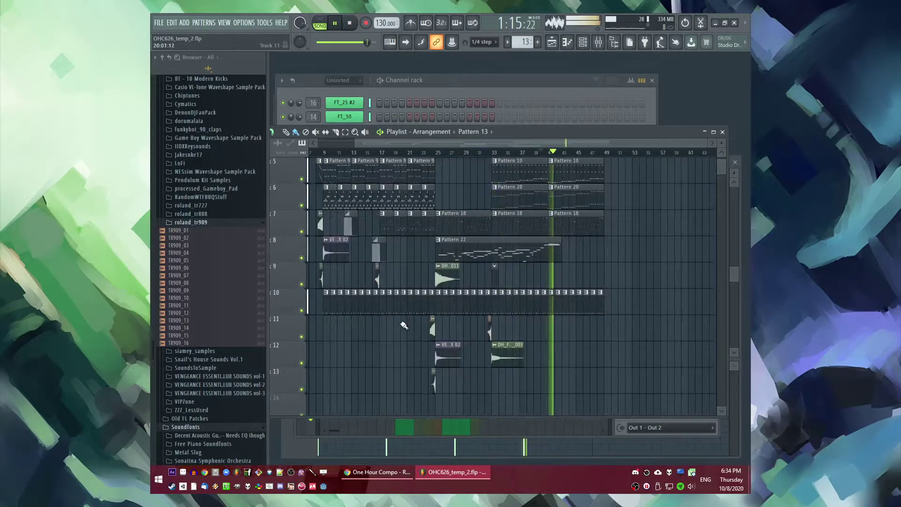
click(376, 282)
scroll(562, 336, up, 4)
key(space)
key(space)
drag(500, 331, 510, 336)
scroll(503, 330, up, 4)
scroll(560, 342, down, 5)
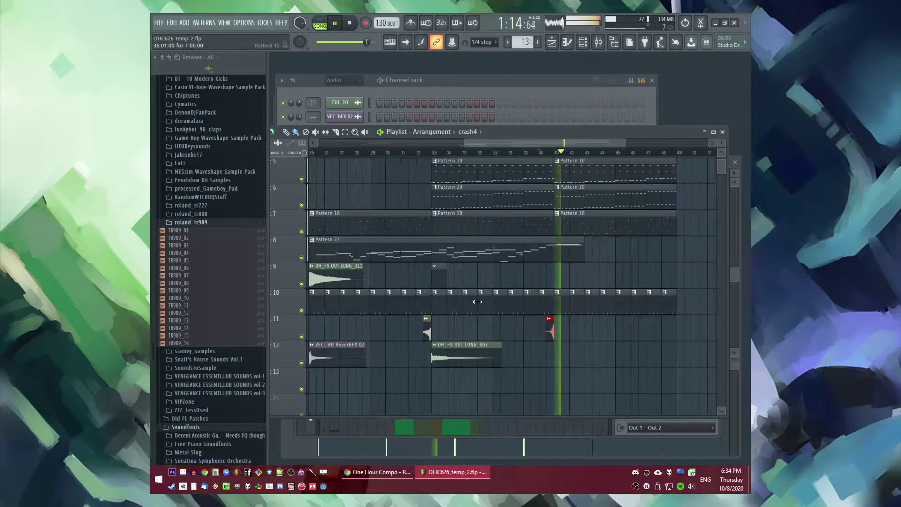
Step: Add a copy of the VEC1 BD ReverbFX 02 clip on track 12 at bar 41 and play back the transition
scroll(459, 303, down, 3)
click(469, 355)
click(569, 361)
scroll(603, 347, up, 3)
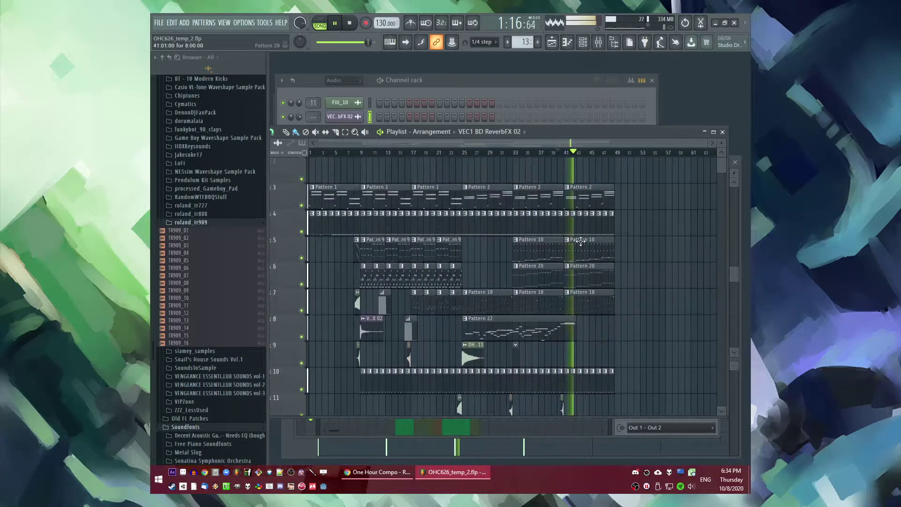
click(562, 154)
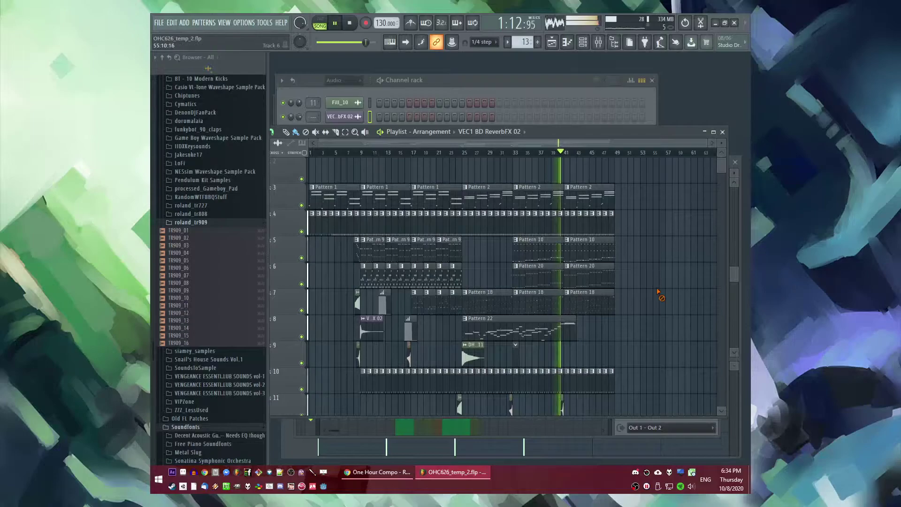
Step: Play the song from around bar 33 and open the track 9 pattern clip at bar 33 for editing
scroll(594, 344, up, 3)
scroll(459, 303, down, 2)
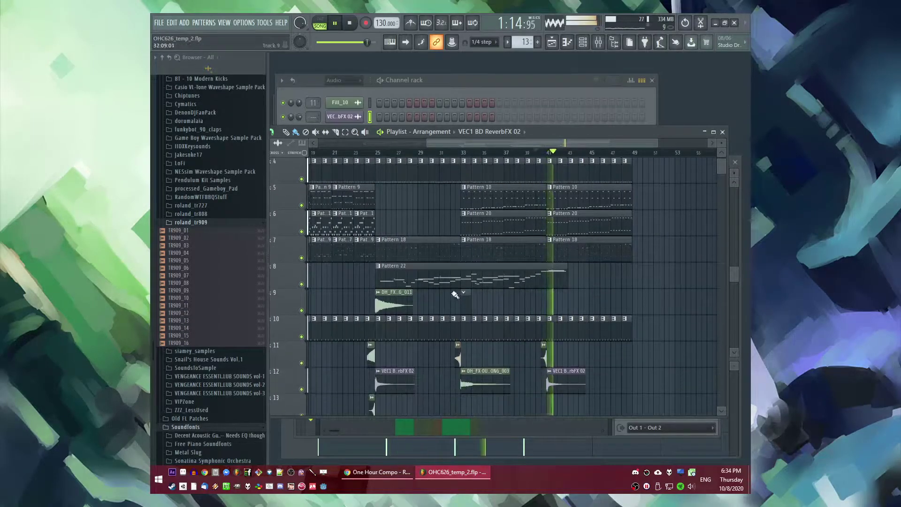
click(447, 153)
click(493, 321)
click(476, 310)
double_click(467, 302)
Step: Open the Future Bass Drum One Shots folder of the Braille.Audio - Futuredrum sample pack
scroll(223, 295, up, 15)
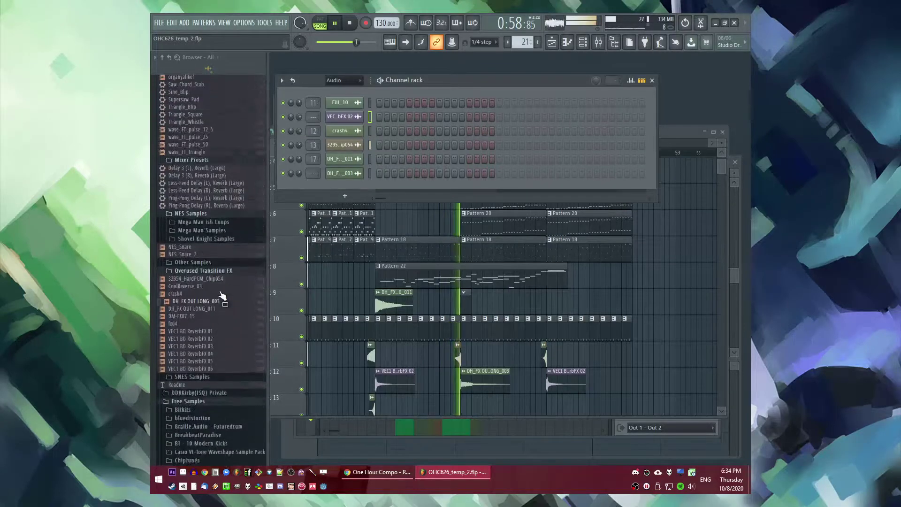
scroll(205, 316, up, 15)
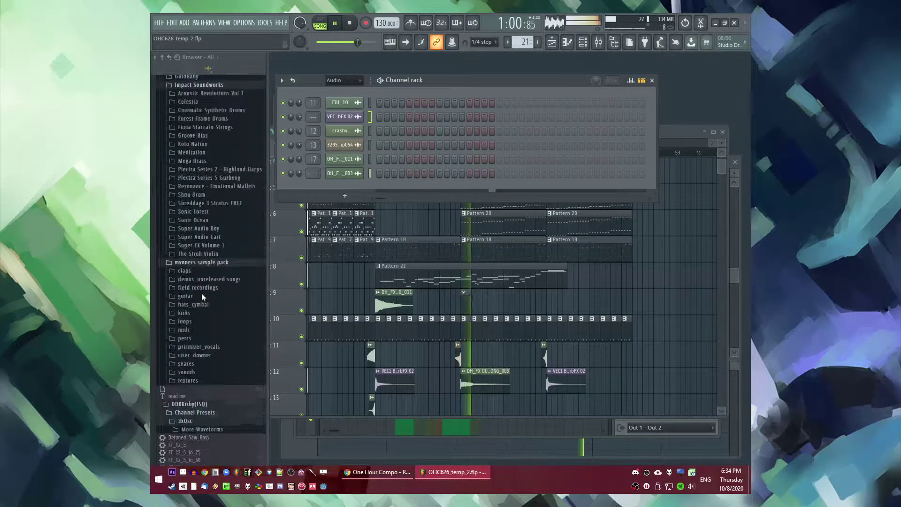
scroll(212, 325, down, 15)
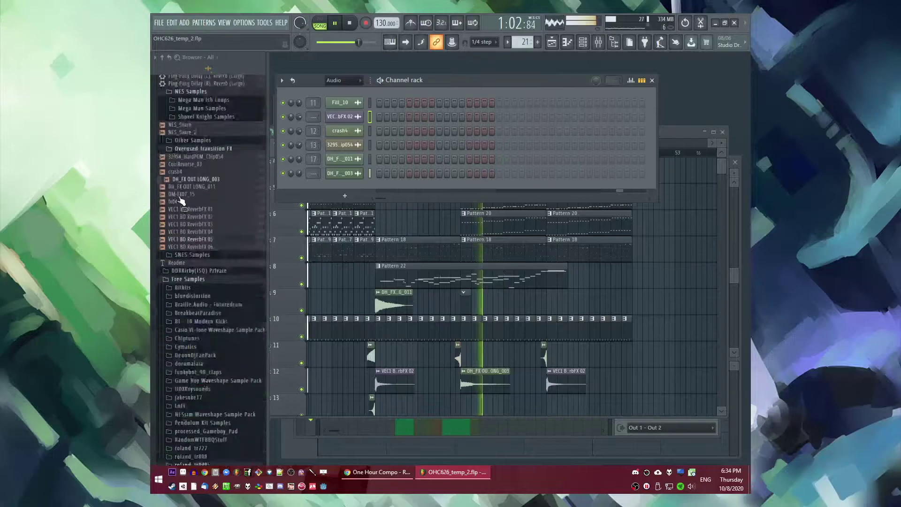
click(169, 57)
scroll(207, 236, up, 12)
scroll(207, 234, down, 12)
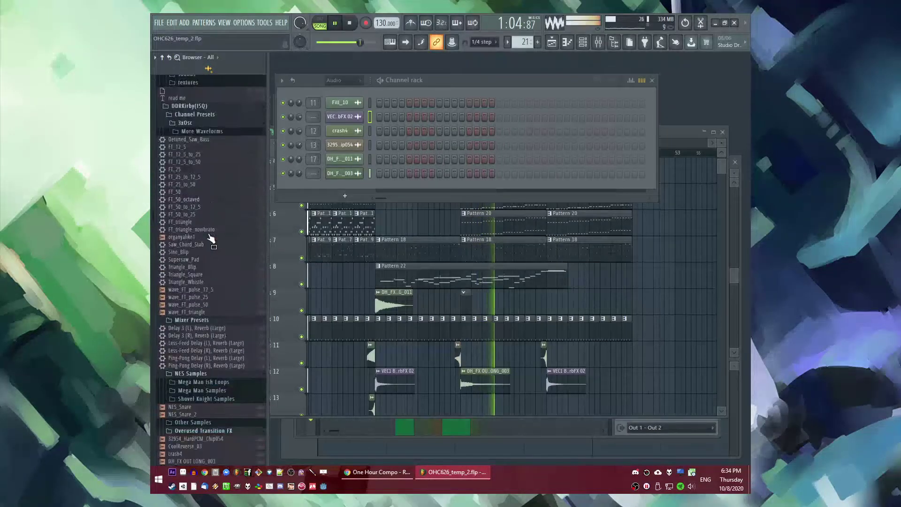
click(207, 242)
click(200, 252)
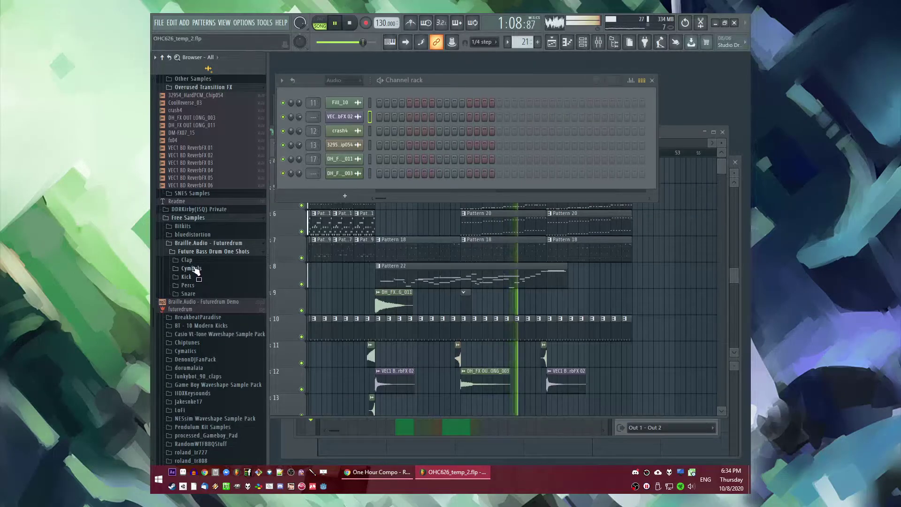
Step: Add the B.A_FD_Future_Bass_Open_Hihat_2 sample from the Open Hihat cymbals as a new channel
click(195, 268)
click(190, 310)
click(198, 294)
key(space)
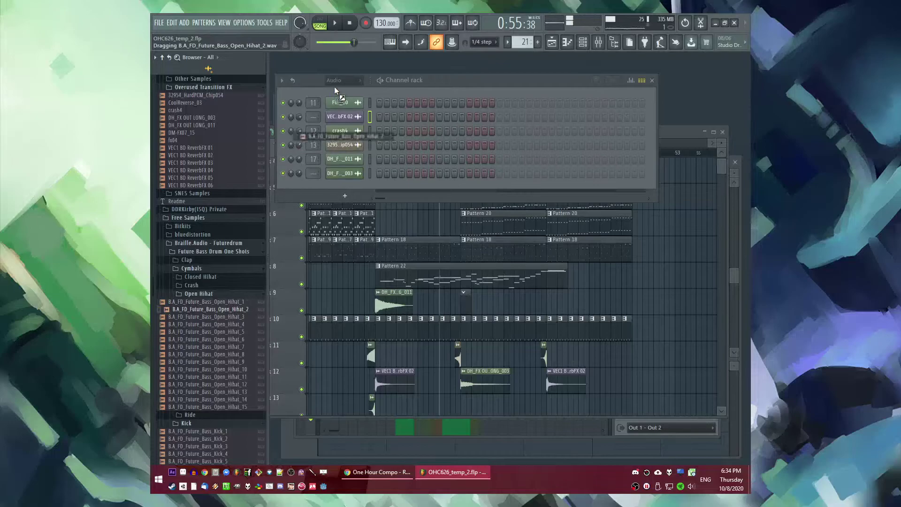
drag(335, 88, 337, 92)
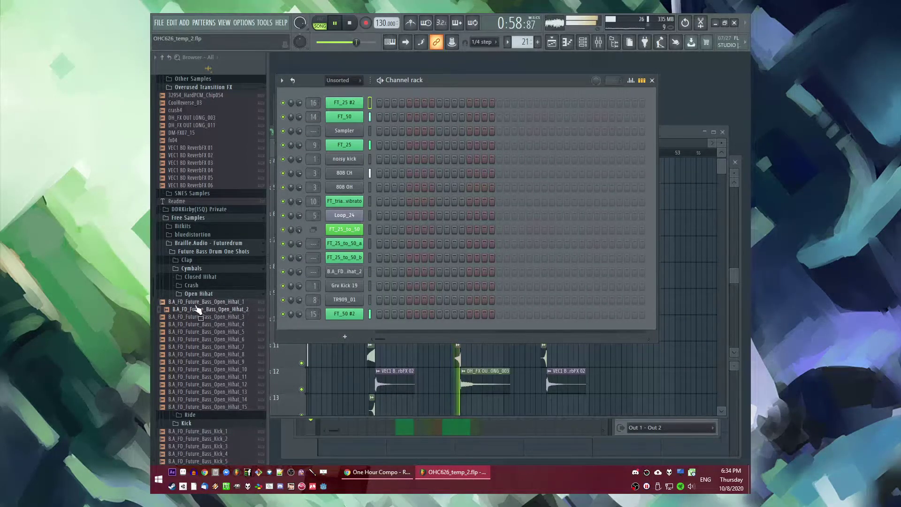
drag(355, 99, 358, 96)
Step: Place hits on steps 3, 7, 11 and 15 of the new open hihat channel and route it to mixer track 3
click(395, 102)
click(425, 102)
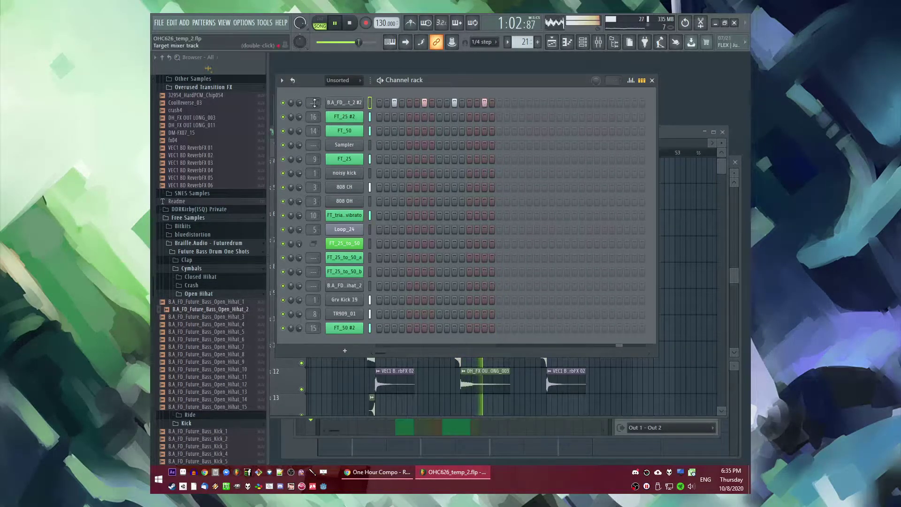
right_click(659, 307)
Step: Repeat the Pattern 21 clip along track 9 from bar 33 up to bar 49
click(549, 154)
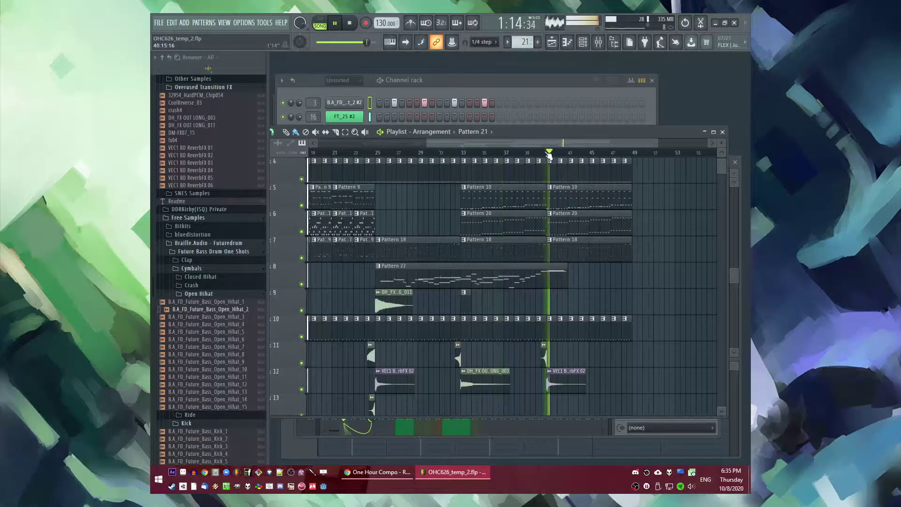
click(465, 153)
drag(480, 310, 545, 306)
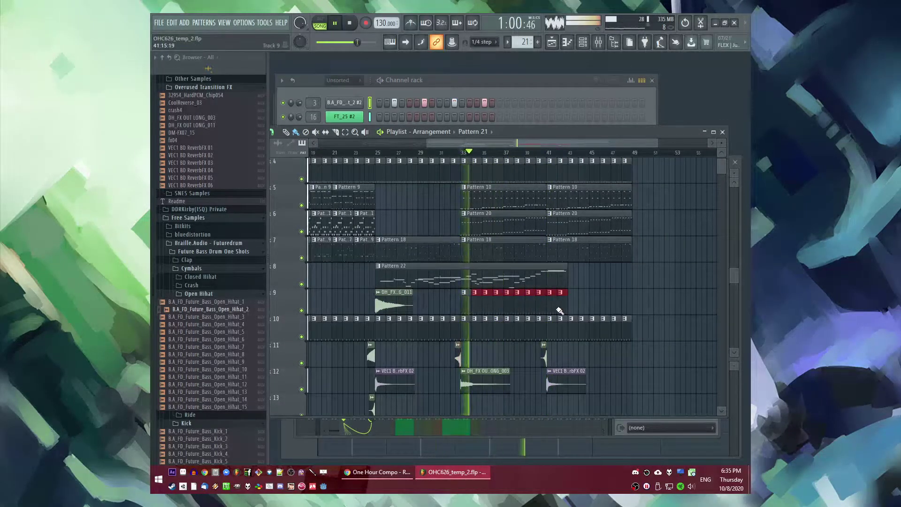
scroll(569, 303, up, 3)
scroll(573, 316, down, 2)
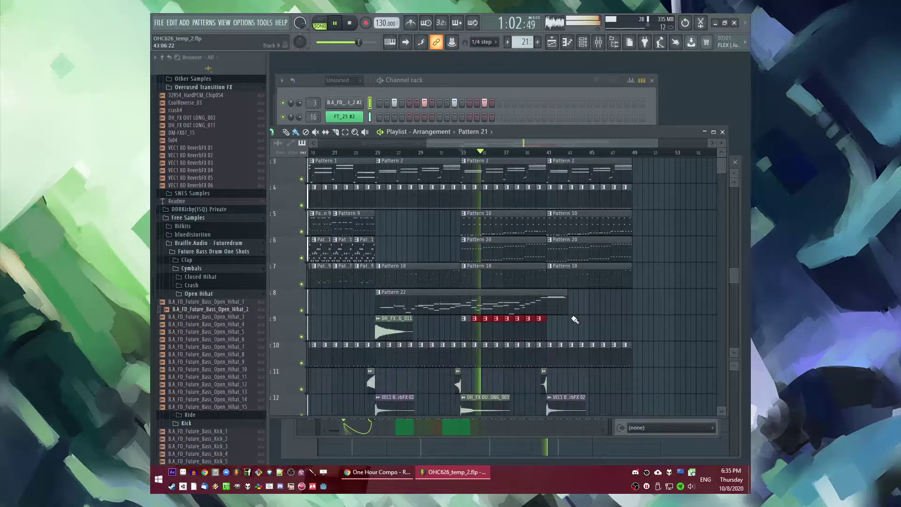
scroll(574, 316, up, 1)
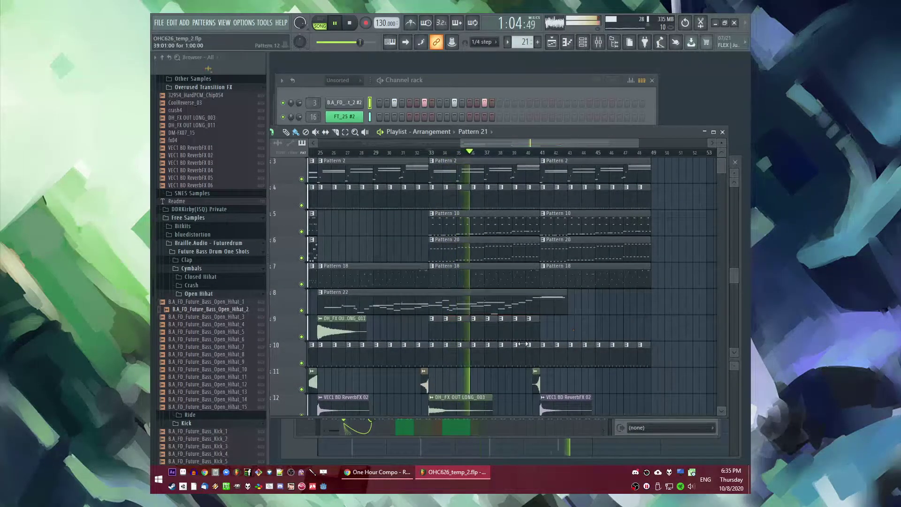
scroll(562, 327, down, 2)
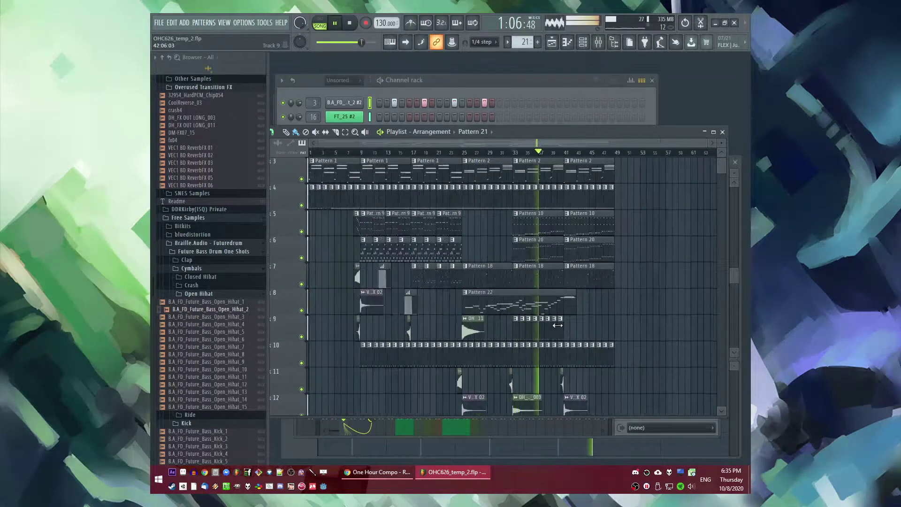
scroll(583, 328, up, 2)
drag(546, 329, 649, 330)
scroll(678, 299, down, 2)
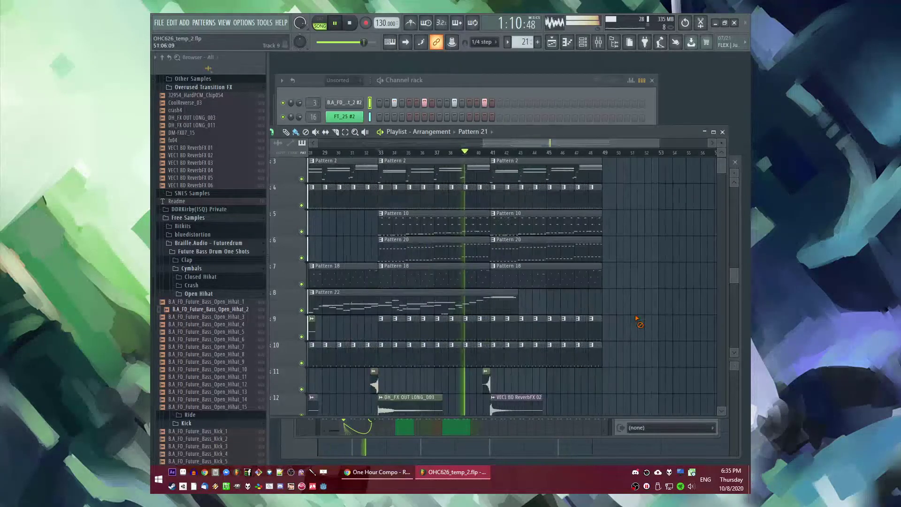
Step: Try Pattern 9 clips on track 13 from bar 41 to 49 and remove them again
click(423, 218)
scroll(584, 301, down, 4)
scroll(583, 301, up, 3)
drag(517, 337, 648, 333)
scroll(634, 331, up, 5)
scroll(521, 320, down, 6)
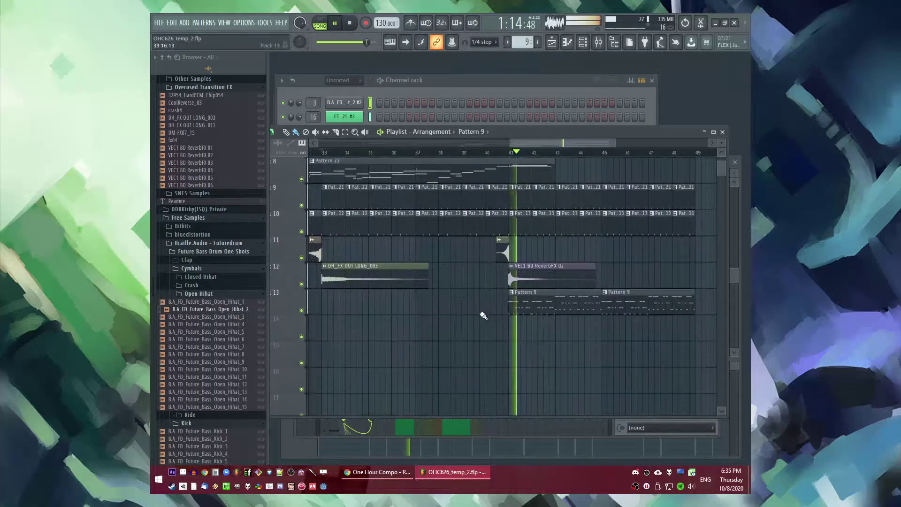
scroll(475, 319, up, 3)
right_click(563, 377)
scroll(465, 258, down, 3)
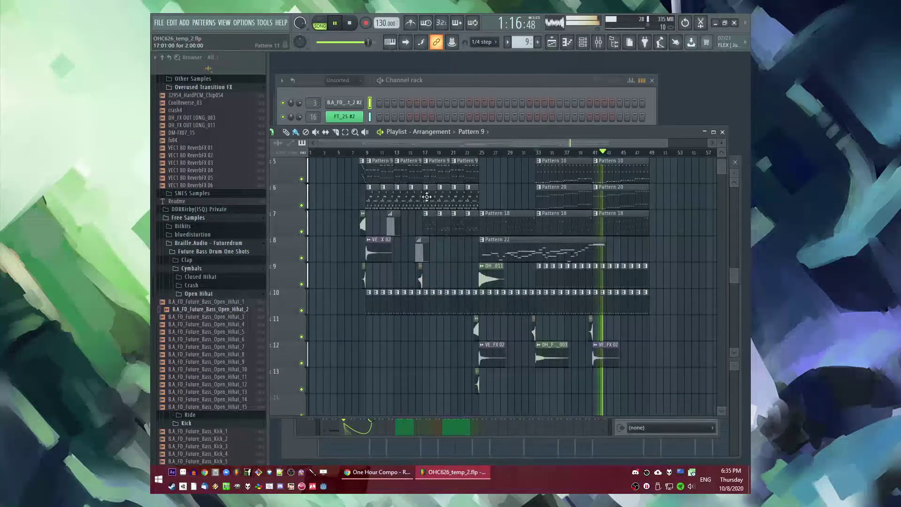
Step: Fill track 13 with Pattern 11 clips from bar 41 to 49 and save the project
scroll(518, 261, up, 3)
click(429, 154)
scroll(423, 286, up, 3)
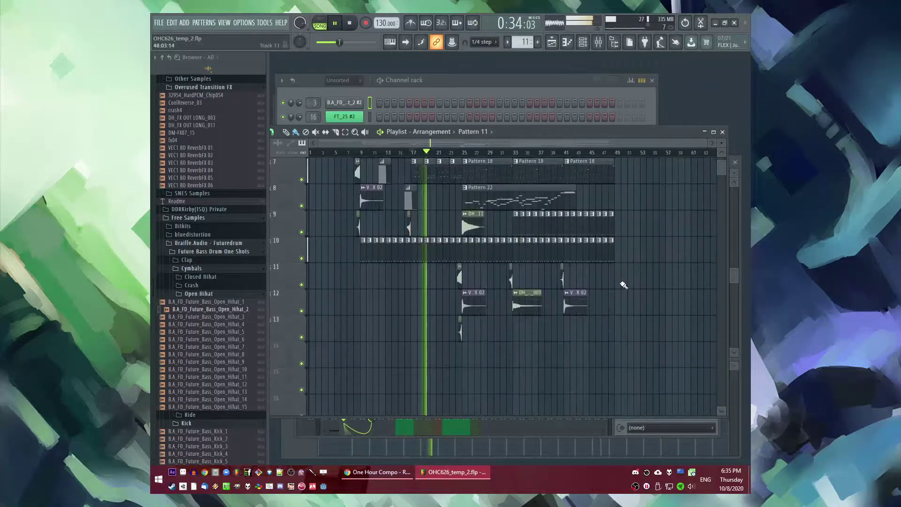
scroll(483, 307, down, 2)
drag(487, 328, 619, 324)
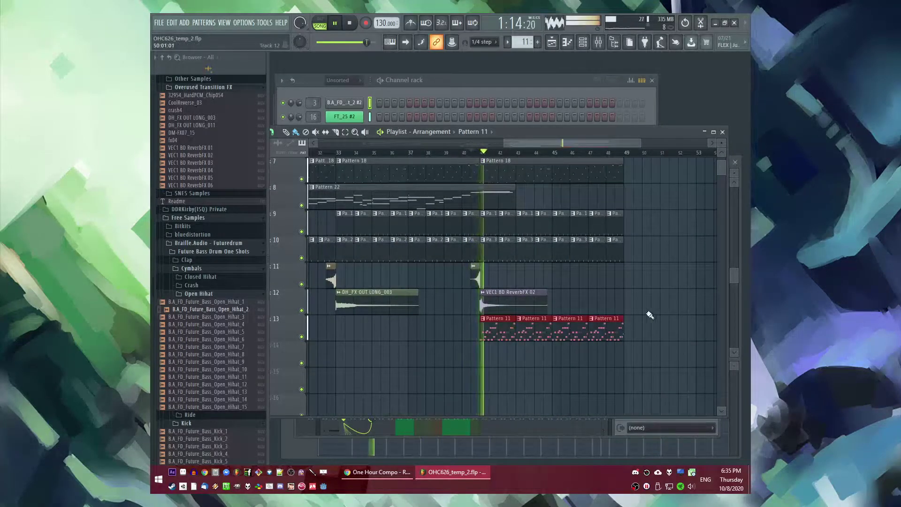
scroll(649, 316, up, 3)
scroll(652, 316, down, 2)
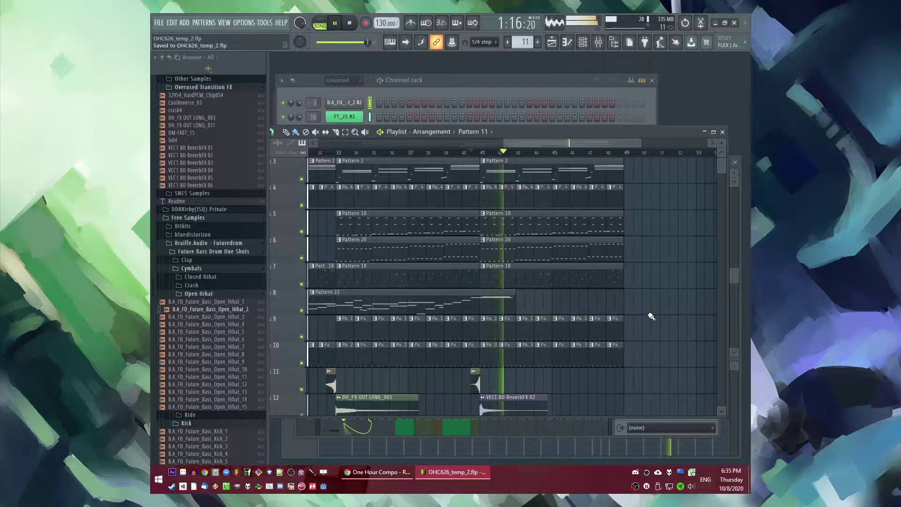
Step: Create a new empty pattern and place its clip on track 14 at bar 41
scroll(637, 301, down, 2)
scroll(634, 299, up, 3)
scroll(648, 296, down, 6)
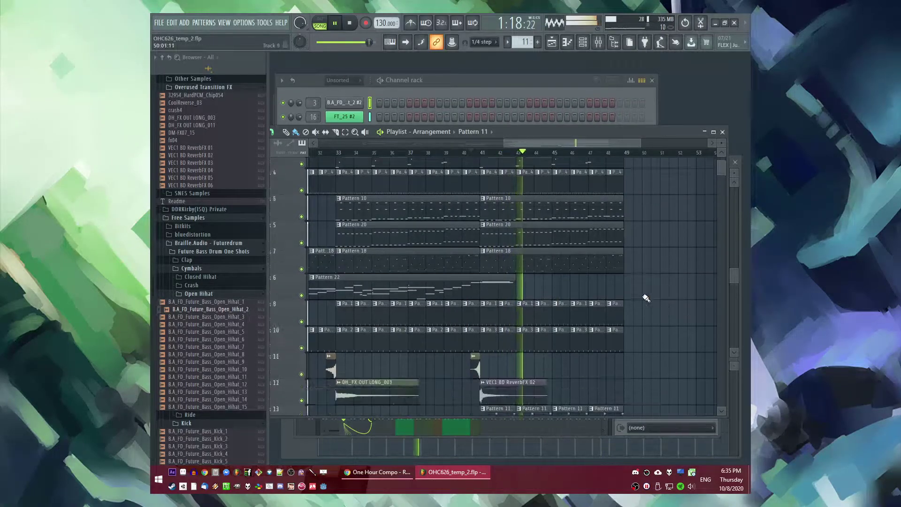
click(477, 335)
click(185, 24)
click(185, 24)
click(482, 320)
click(483, 322)
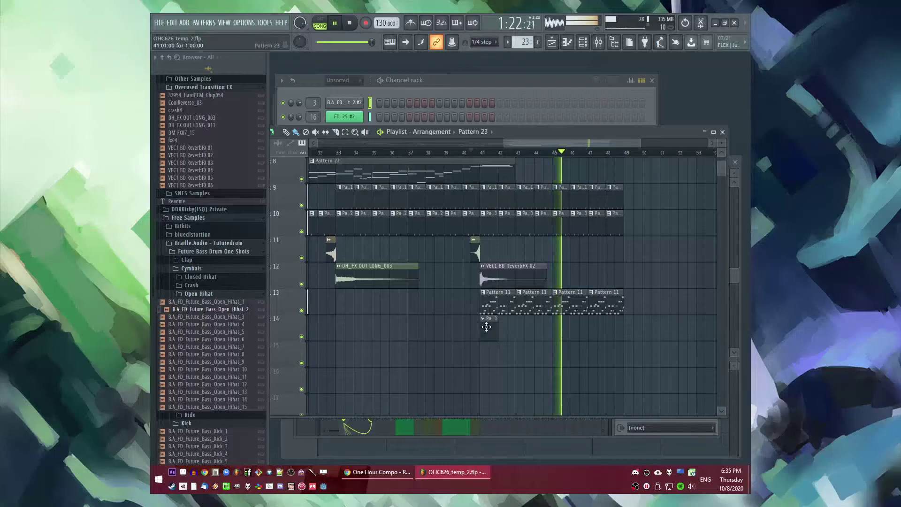
Step: Open the new track 14 pattern for editing and add an NES VST 2 instrument channel
double_click(487, 326)
click(185, 24)
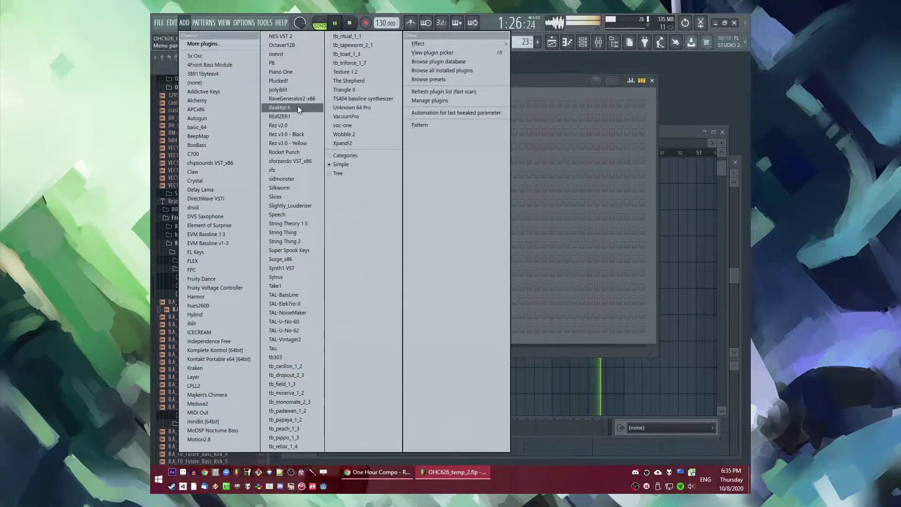
click(280, 36)
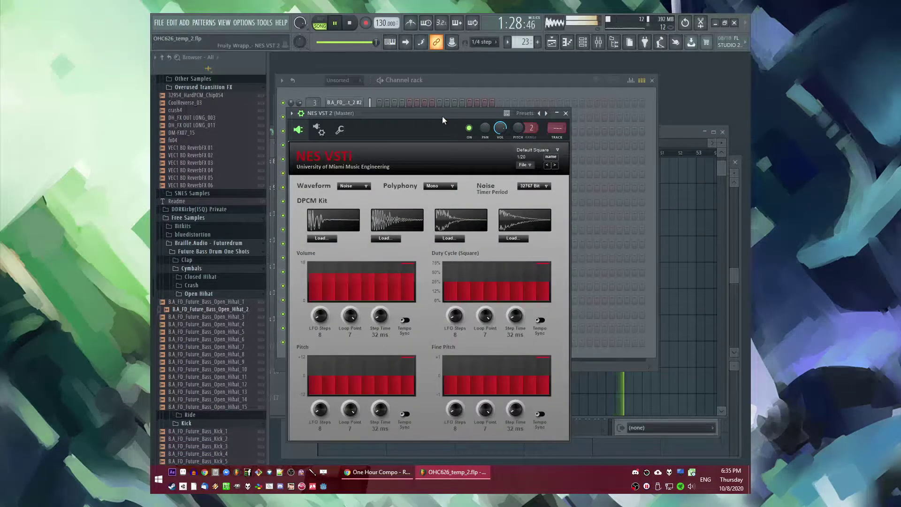
Step: Draw a four-bar C5 note from bar 1 in the NES VST 2 channel's piano roll
key(Tab)
key(Tab)
key(Tab)
right_click(362, 344)
click(393, 328)
click(329, 272)
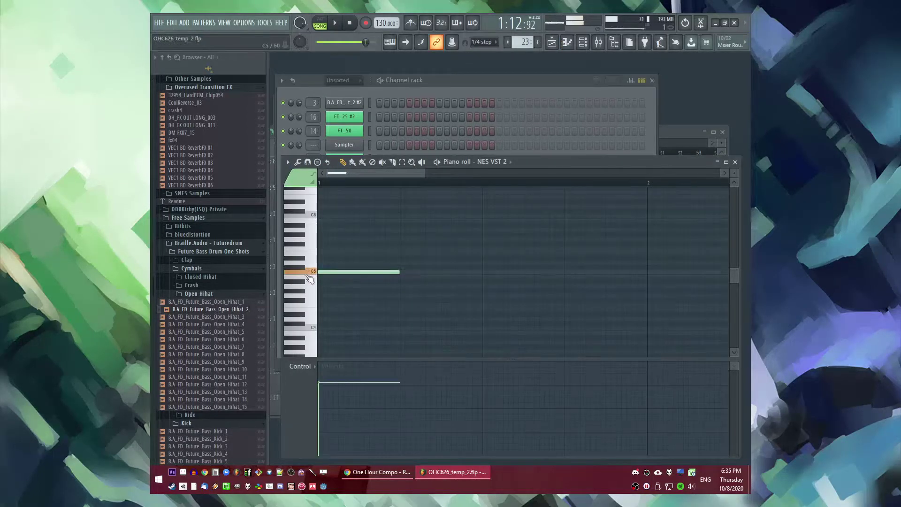
scroll(370, 283, down, 3)
drag(340, 271, 697, 277)
scroll(674, 274, up, 3)
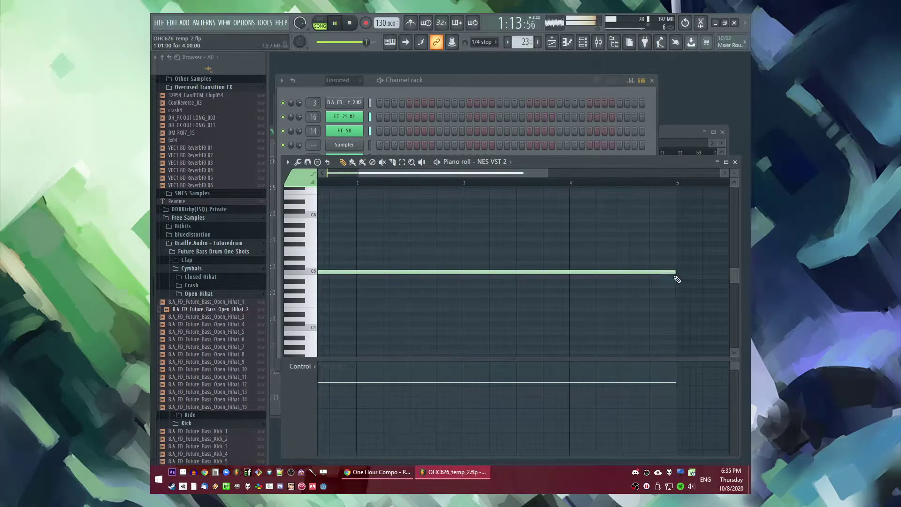
Step: Route the NES VST 2 channel to mixer track 18 and load SampleReducer in effect slot 3
click(462, 92)
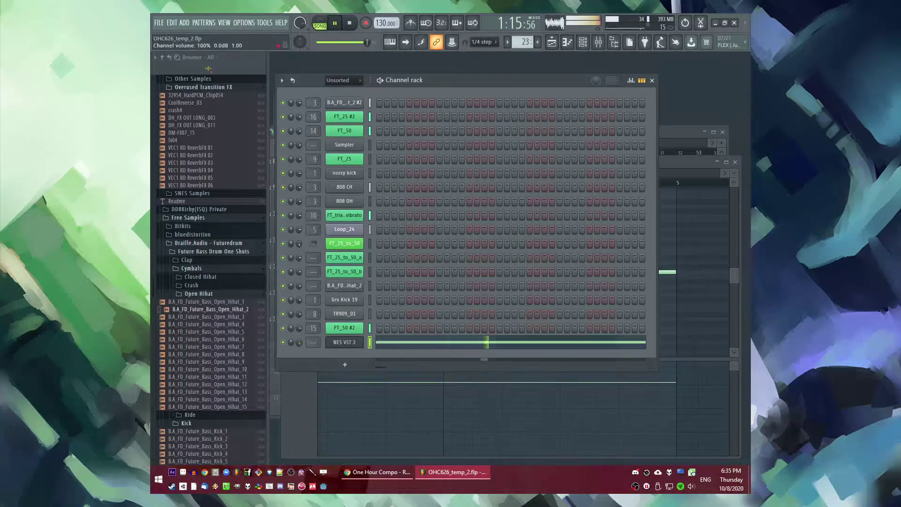
click(347, 342)
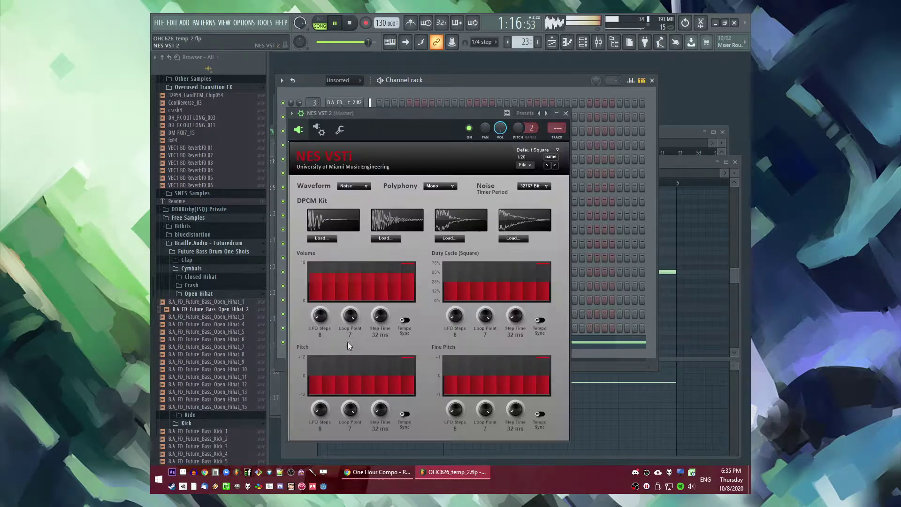
click(561, 138)
click(628, 303)
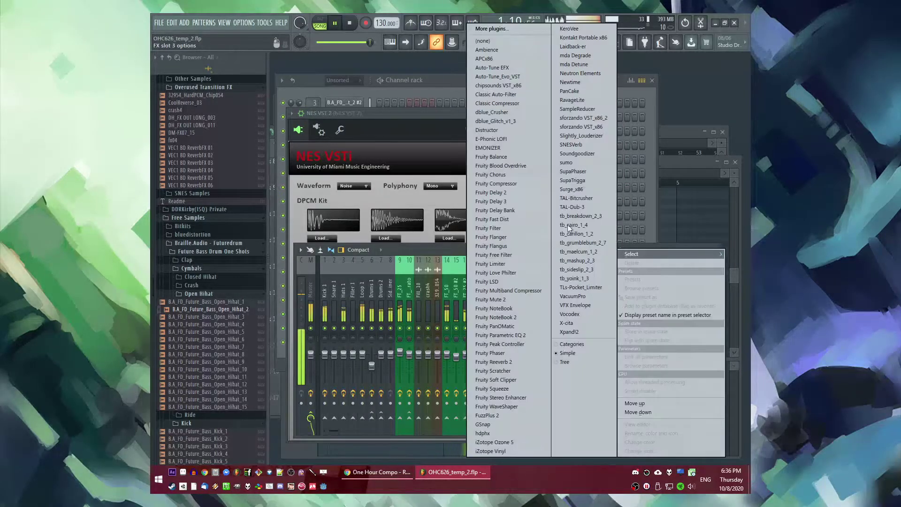
click(577, 109)
mouse_move(389, 133)
mouse_down()
mouse_move(306, 135)
mouse_move(391, 137)
mouse_up()
Step: Create an automation clip for SampleReducer's SampleRate parameter across bars 41 to 45 of the playlist
key(space)
click(280, 102)
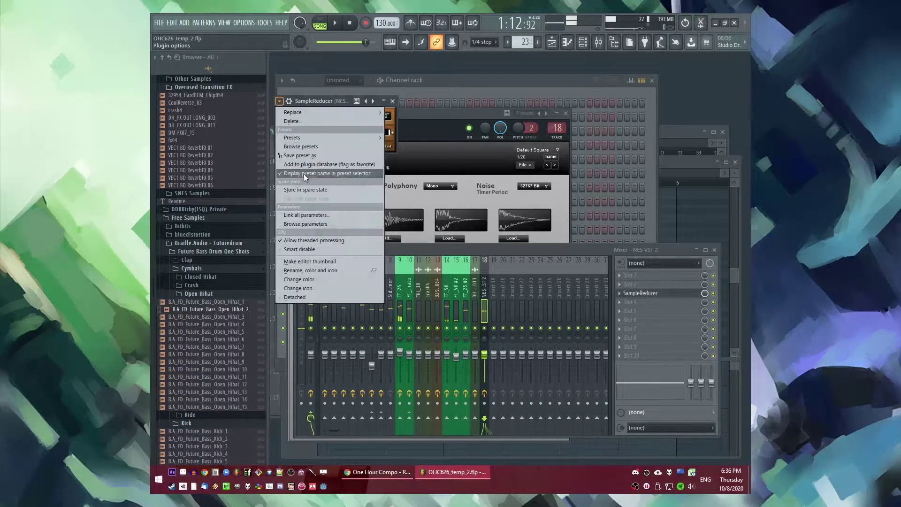
click(304, 227)
key(F5)
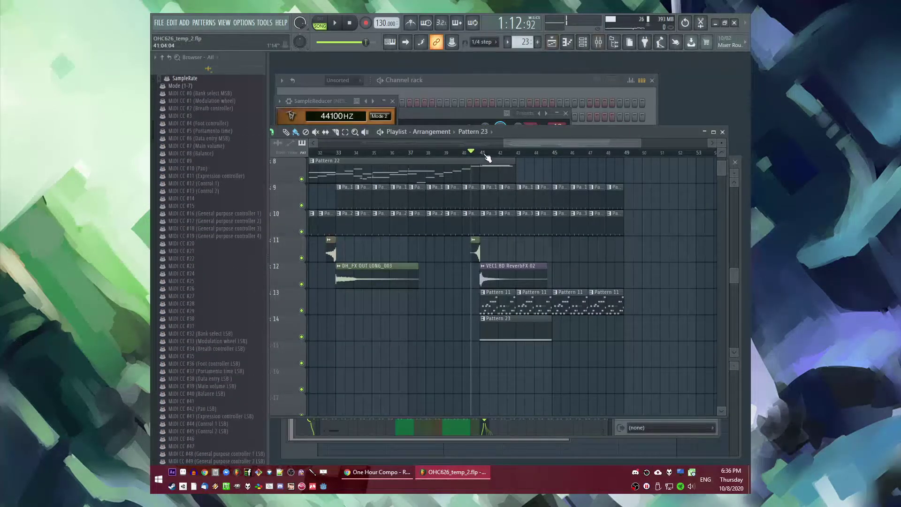
drag(486, 155, 562, 163)
key(space)
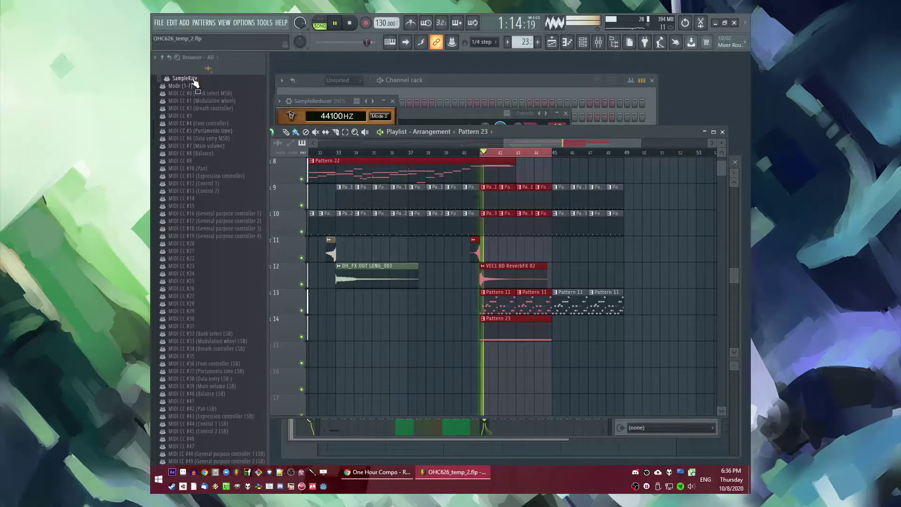
right_click(187, 78)
click(229, 119)
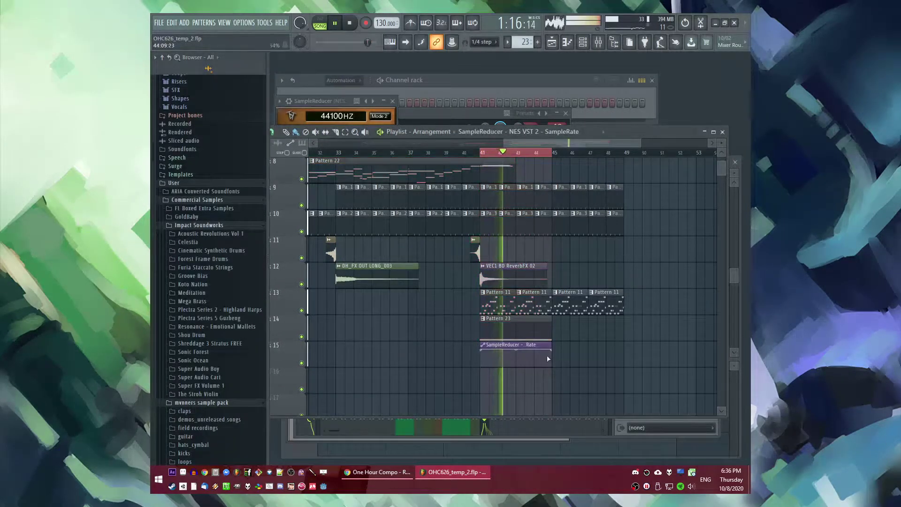
Step: Extend the SampleRate automation clip to bar 49, lower its starting point to the bottom and play it back
drag(552, 351, 624, 351)
drag(483, 349, 472, 388)
key(space)
key(space)
Step: Duplicate the four-bar C5 note of the NES VST 2 channel so that the copy starts at bar 5
double_click(507, 328)
scroll(424, 284, down, 4)
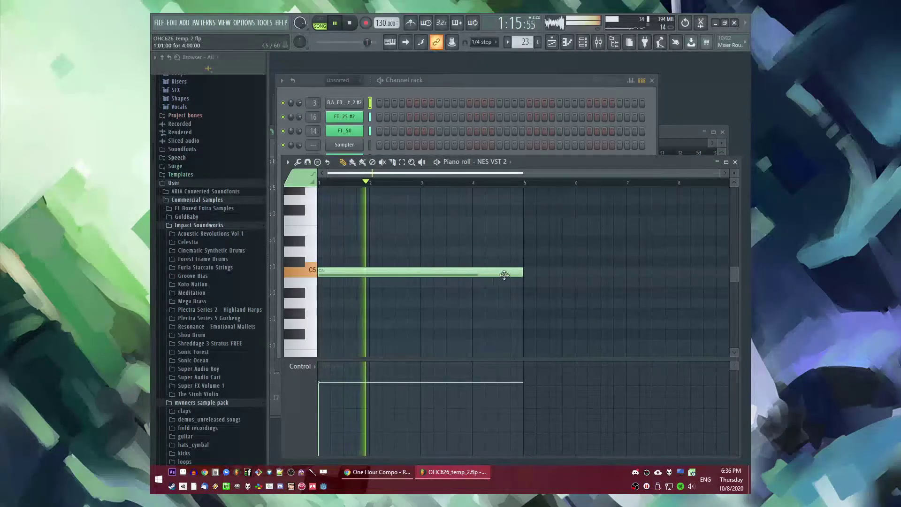
click(524, 273)
right_click(525, 274)
scroll(525, 277, up, 3)
key(ctrl+a)
drag(519, 174, 584, 179)
key(ctrl+b)
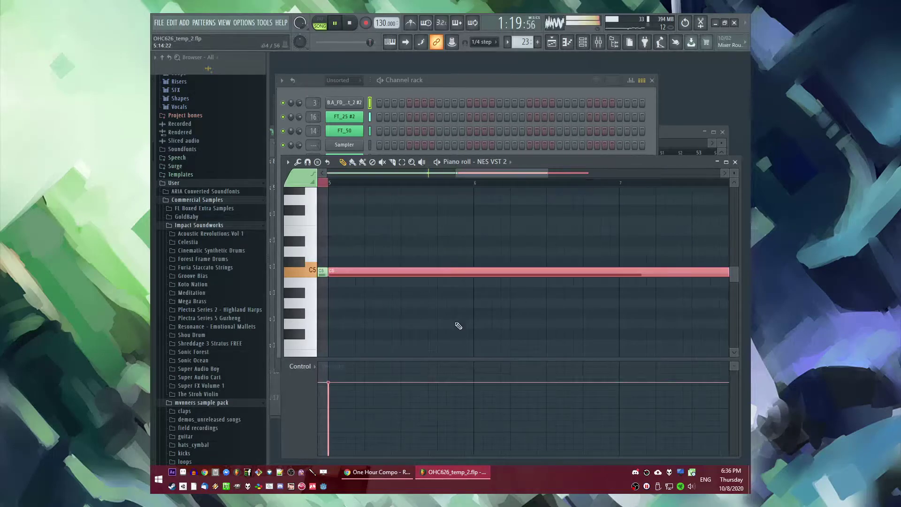
Step: Load Fruity Blood Overdrive in effect slot 4 of the NES VST 2 mixer track and play from bar 45
scroll(459, 328, down, 3)
key(ctrl+d)
key(Tab)
key(Tab)
key(F9)
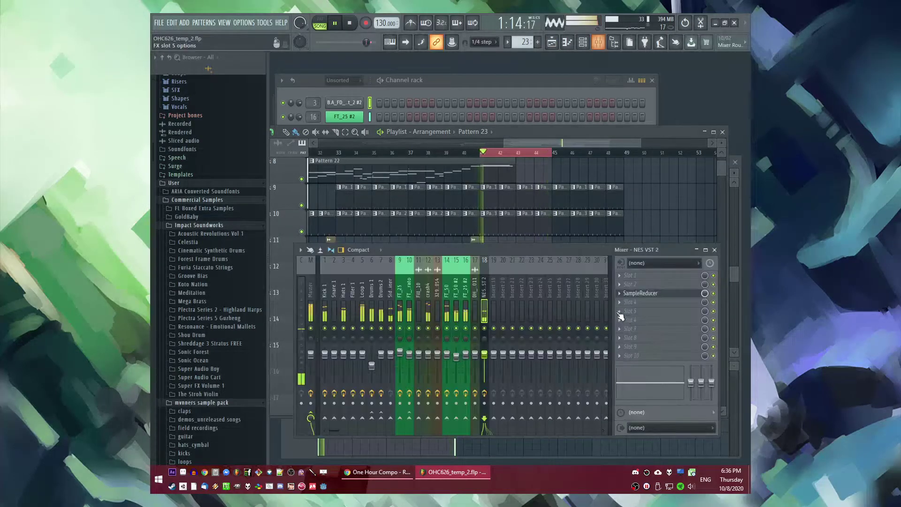
double_click(557, 153)
key(F9)
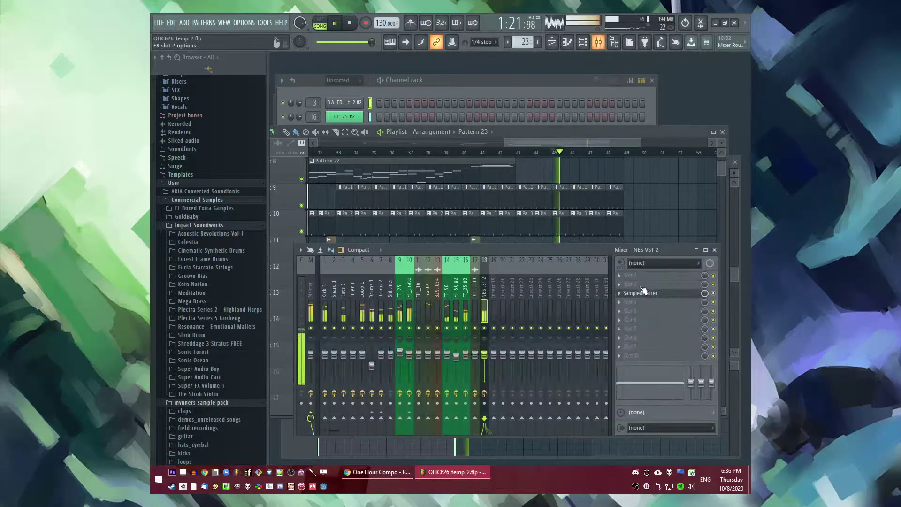
click(621, 285)
mouse_move(632, 295)
click(529, 166)
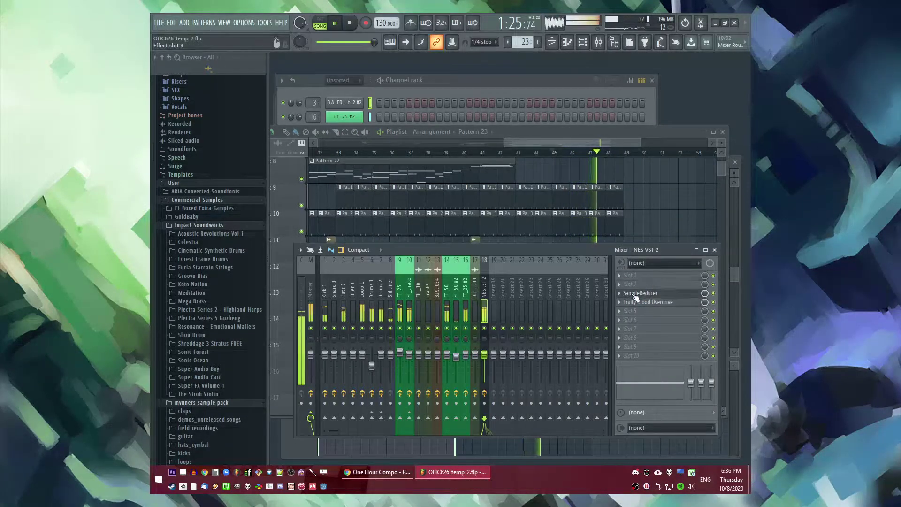
Step: Create a new empty Pattern 24 and place it on playlist track 12 at bar 48
right_click(652, 204)
scroll(663, 235, up, 2)
key(F4)
key(Escape)
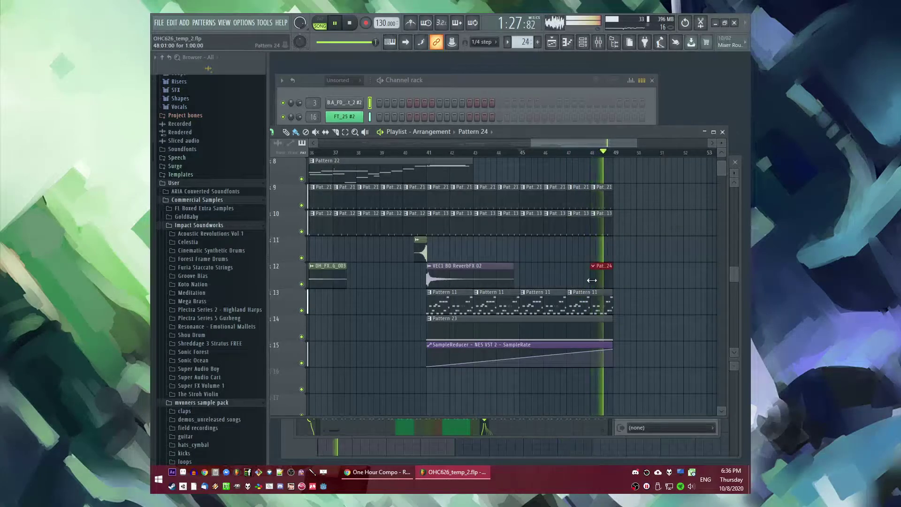
Step: Load dblue_Glitch_v1_3 in effect slot 3 of the Master mixer track and adjust its sequencer length
key(F9)
key(space)
click(315, 302)
key(space)
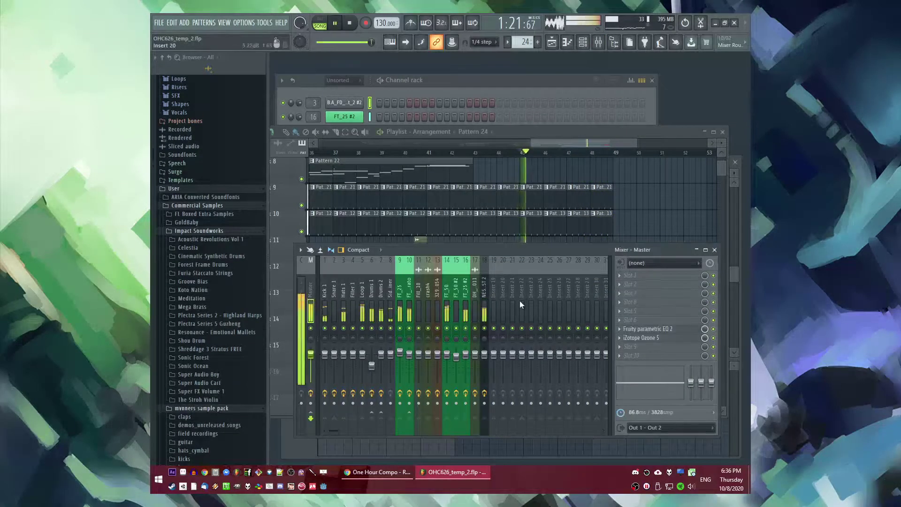
click(619, 296)
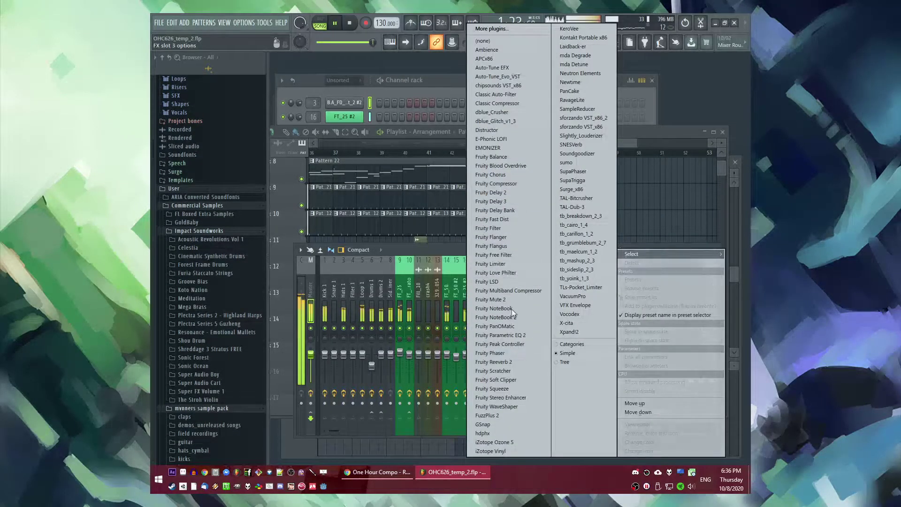
click(495, 122)
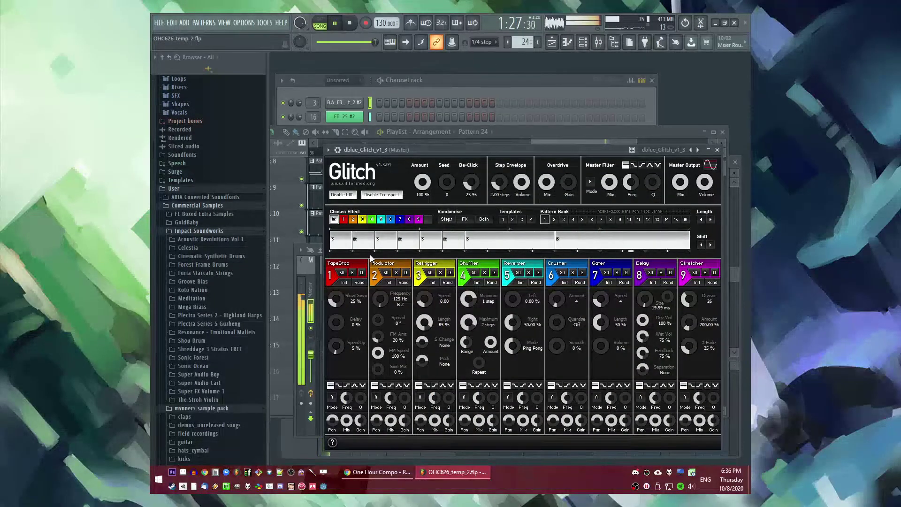
drag(702, 220, 687, 219)
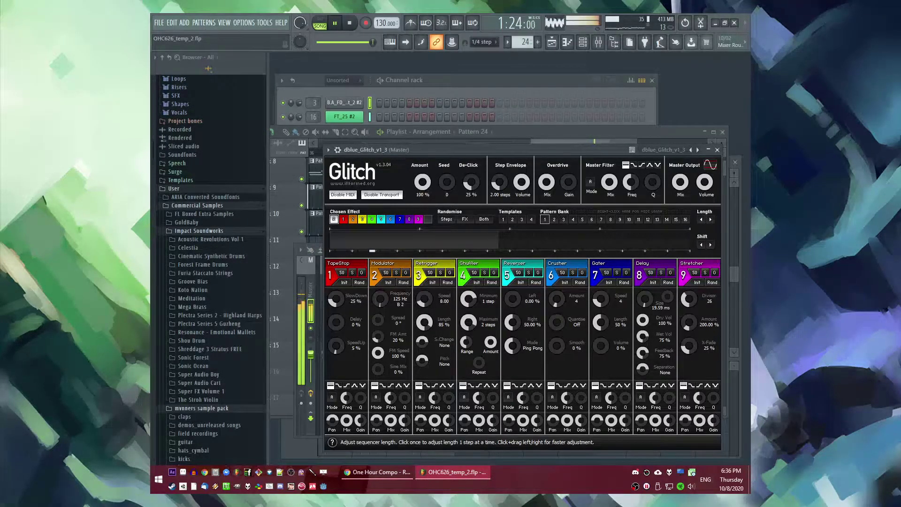
click(714, 220)
Step: Move the Pattern 24 clip on track 12 to start at bar 47 and lower the system volume
key(F5)
drag(603, 277, 577, 283)
key(XF86AudioRaiseVolume)
key(XF86AudioLowerVolume)
key(XF86AudioLowerVolume)
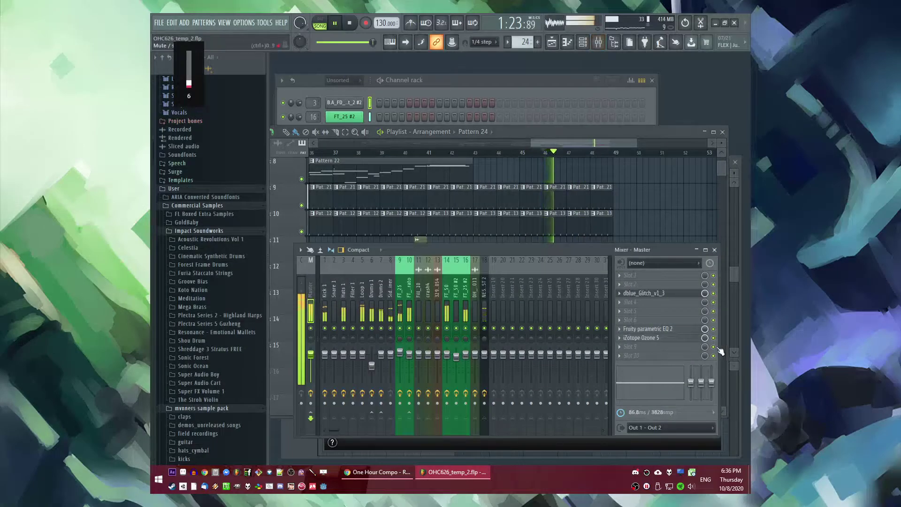
Step: Draw mute/solo events for dblue_Glitch_v1_3 in Pattern 24, keeping it enabled for two bars and dropping to 0% at bar 3
right_click(713, 293)
click(710, 351)
right_click(714, 295)
click(706, 325)
mouse_move(300, 153)
mouse_down()
mouse_move(265, 133)
mouse_move(273, 136)
mouse_up()
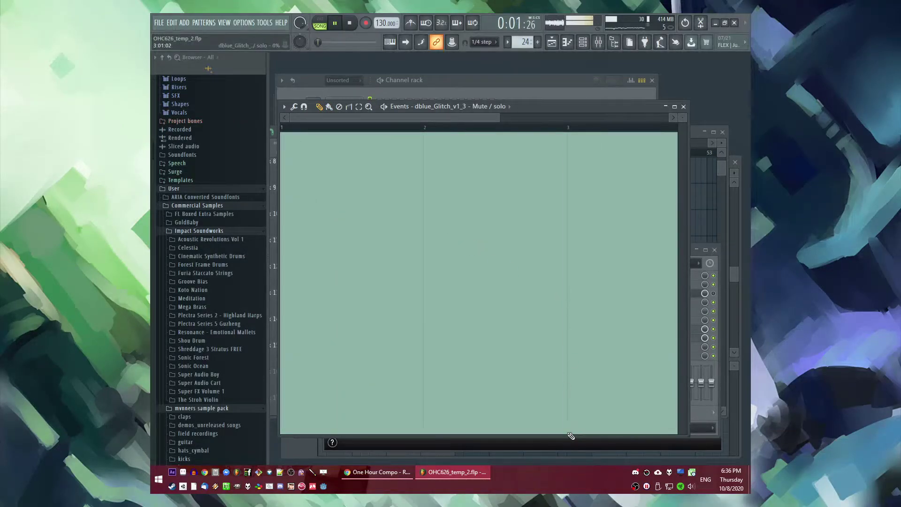
drag(571, 436, 603, 173)
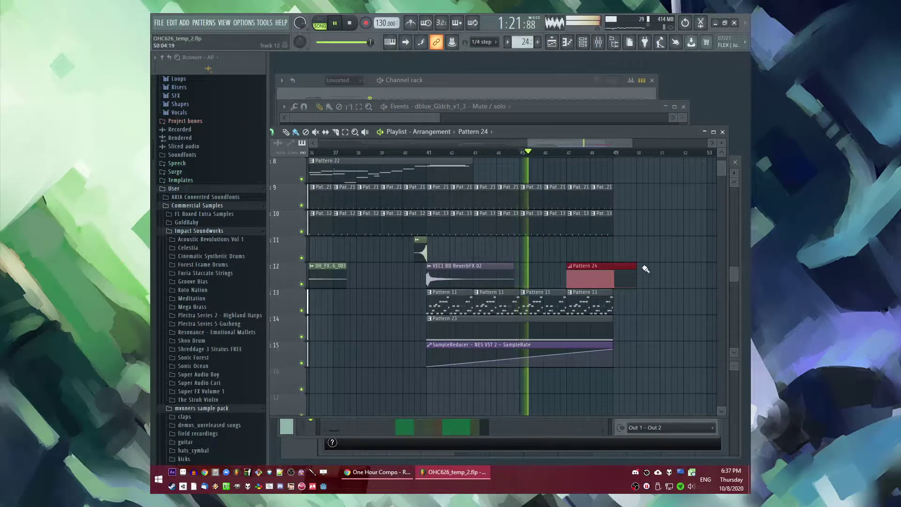
Step: Place a Fill_10 clip on playlist track 11 so that it ends at bar 49
ctrl+scroll(421, 320, down, 5)
scroll(600, 357, up, 4)
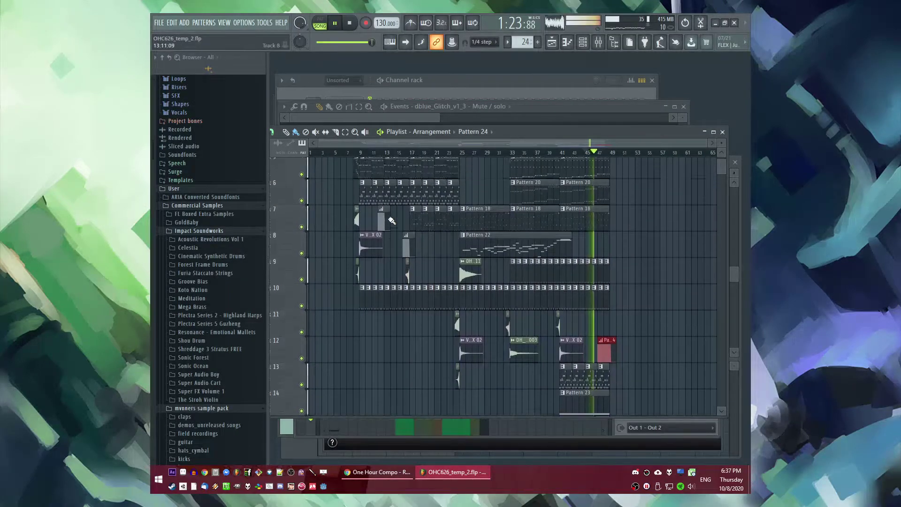
ctrl+scroll(600, 357, up, 5)
ctrl+scroll(545, 361, up, 3)
click(549, 356)
ctrl+scroll(638, 332, down, 6)
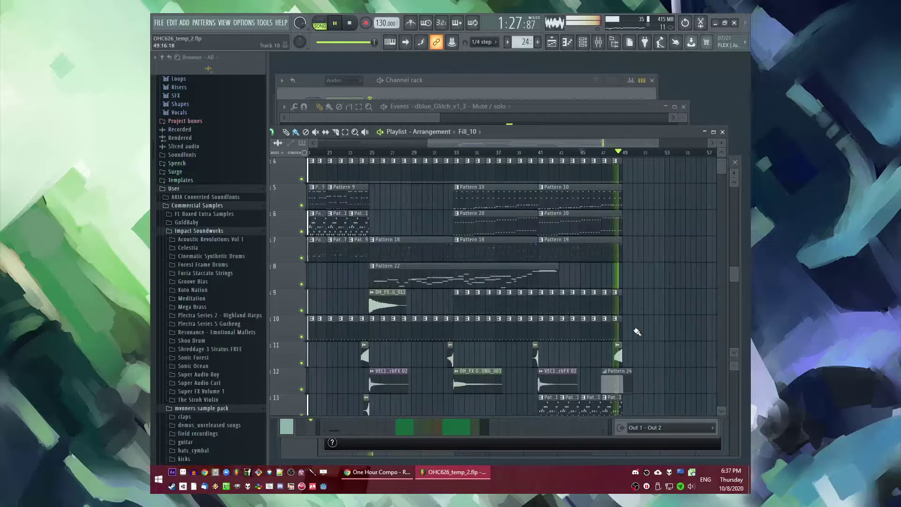
Step: Bend the curve of the SampleRate automation clip to a tension of about 11%
scroll(637, 333, down, 3)
drag(580, 387, 581, 387)
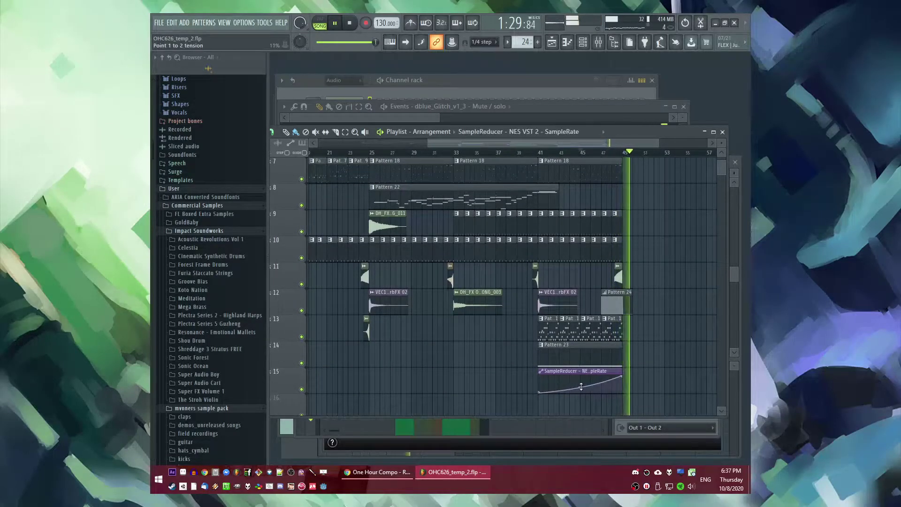
Step: Add the VEC1 BD ReverbFX 03 sample to playlist track 8 at bar 49
ctrl+scroll(654, 307, down, 2)
scroll(446, 254, up, 2)
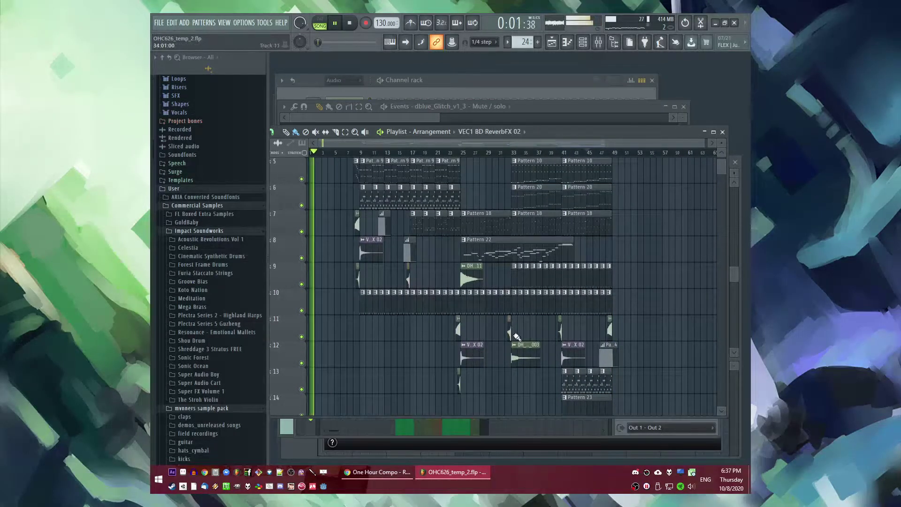
scroll(225, 300, down, 15)
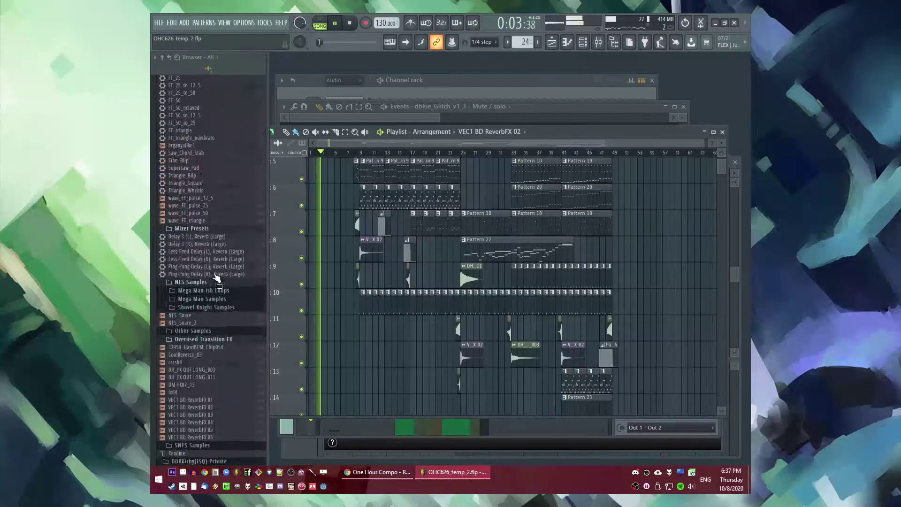
drag(193, 275, 546, 272)
drag(617, 247, 615, 247)
Step: Audition the CoolReverse_03 sample and play the arrangement from about bar 45
click(190, 215)
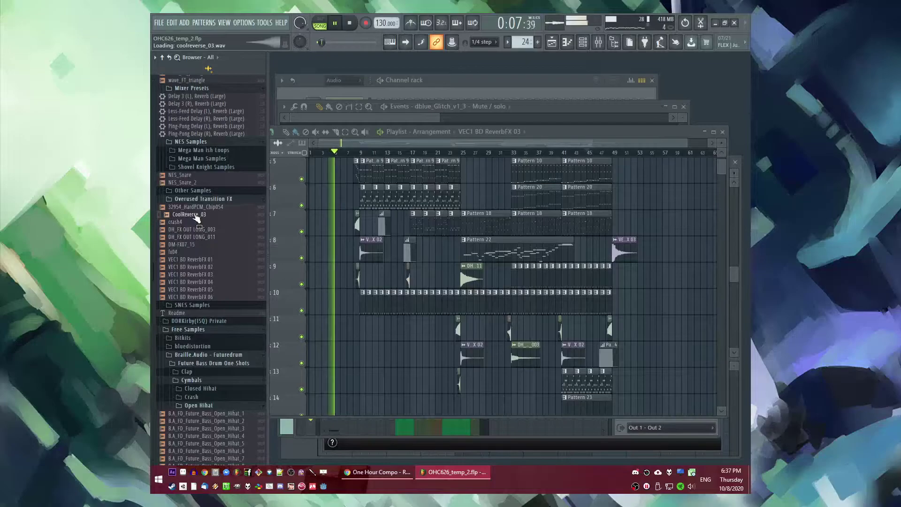
click(410, 285)
key(space)
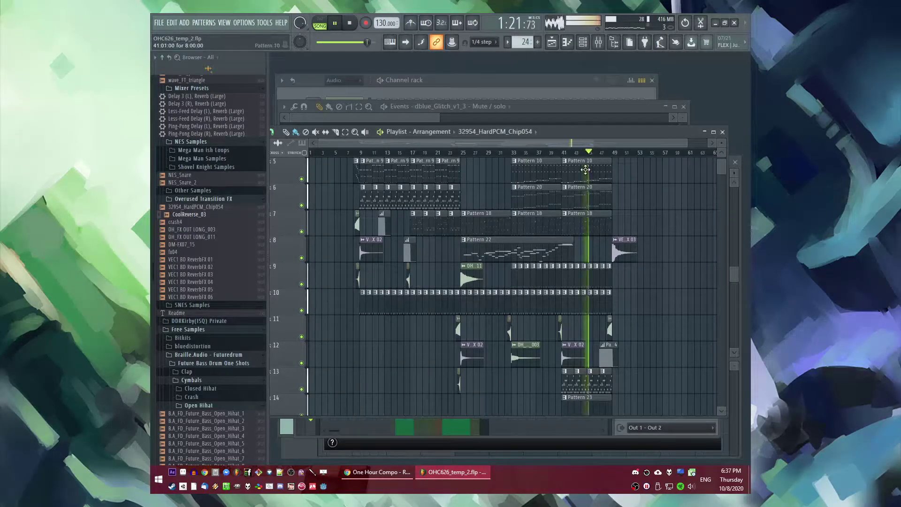
scroll(238, 350, down, 3)
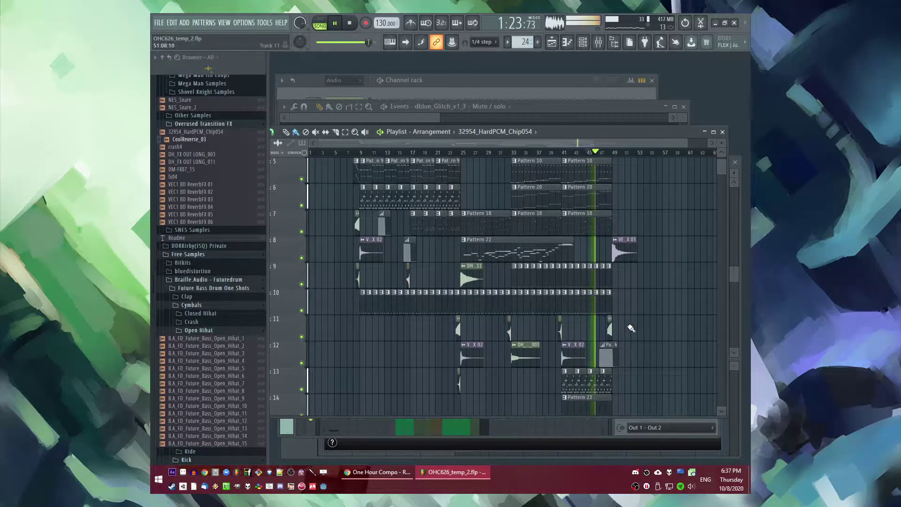
scroll(631, 328, up, 3)
Step: Fill the Glitch sequence on the Master track with a Reverser block followed by a Gater block and play it back
key(F9)
click(654, 295)
click(654, 294)
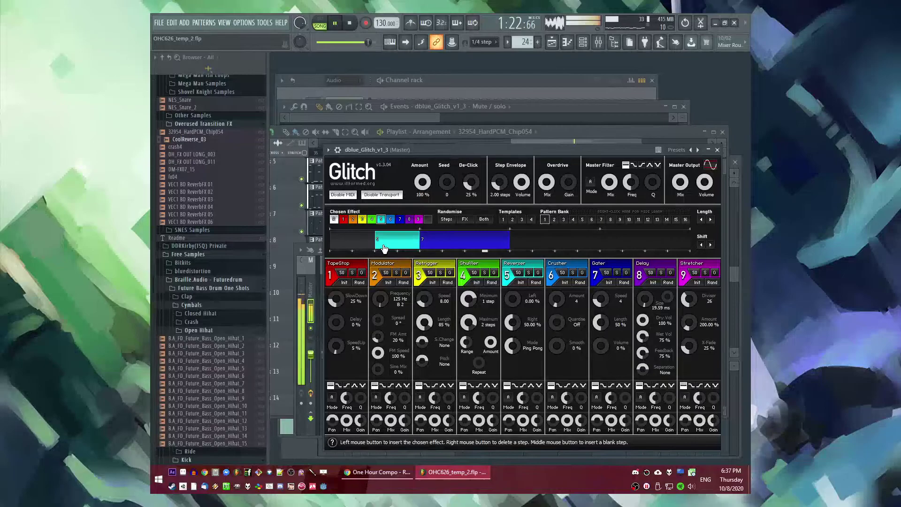
click(543, 143)
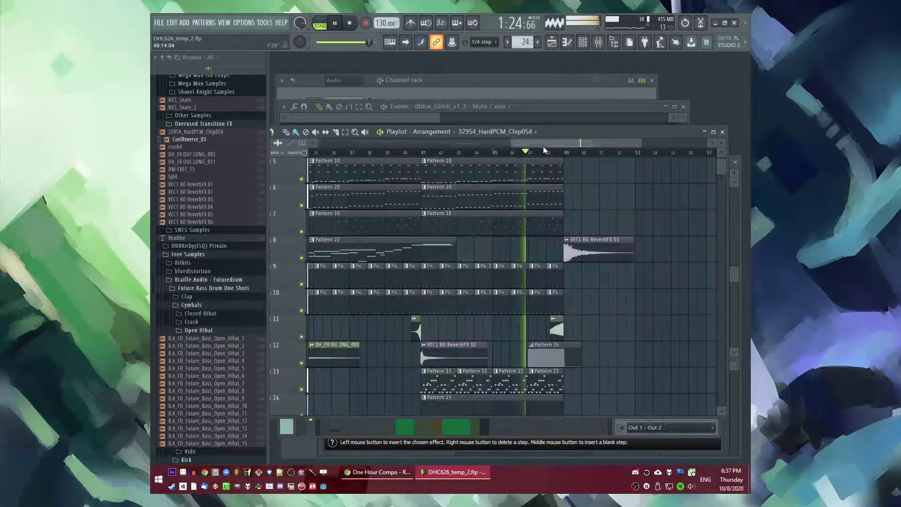
Step: Rework the Glitch sequence to a Stretcher block followed by a shorter Gater block
key(F9)
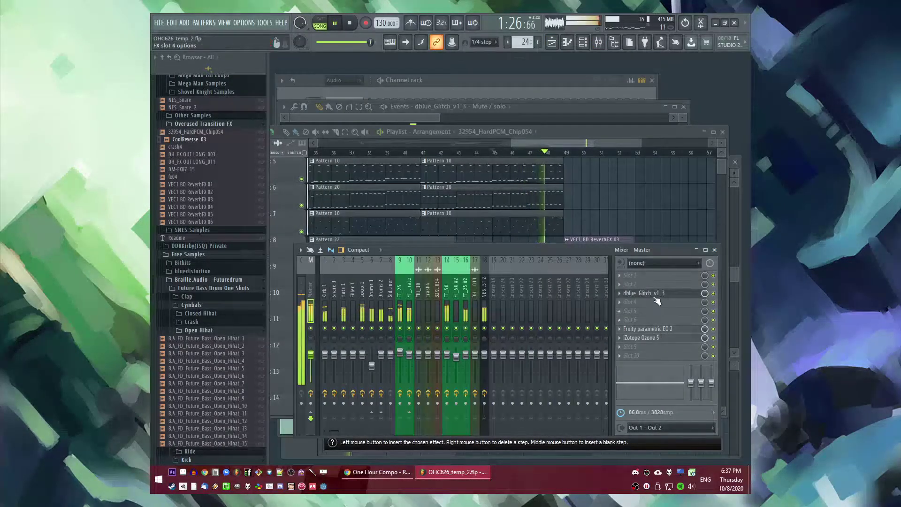
click(656, 295)
key(space)
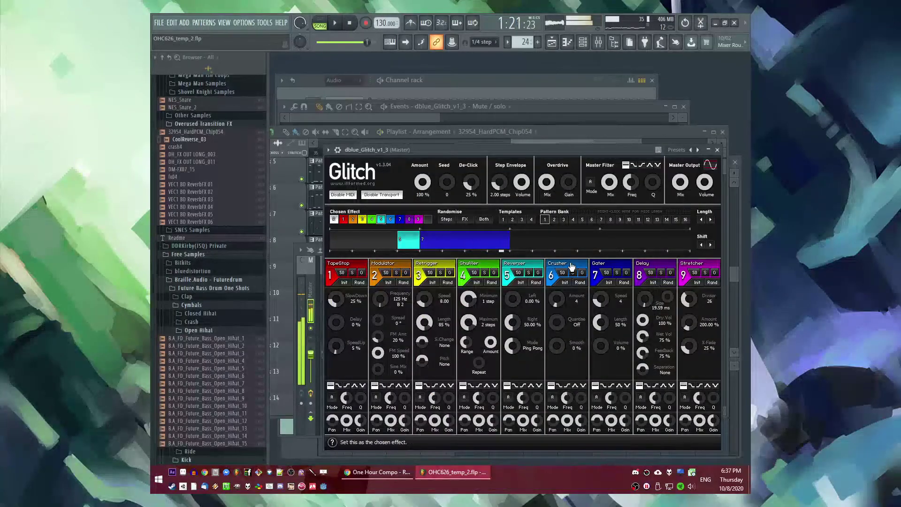
key(space)
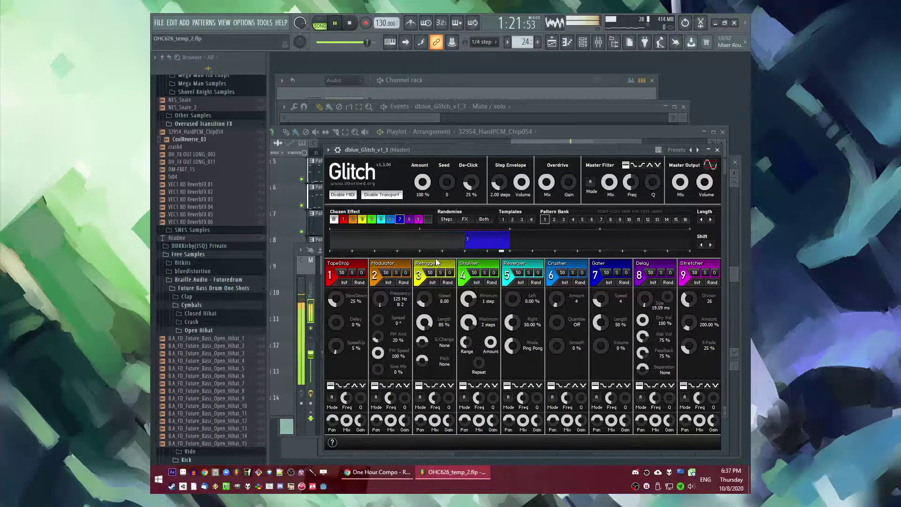
click(422, 246)
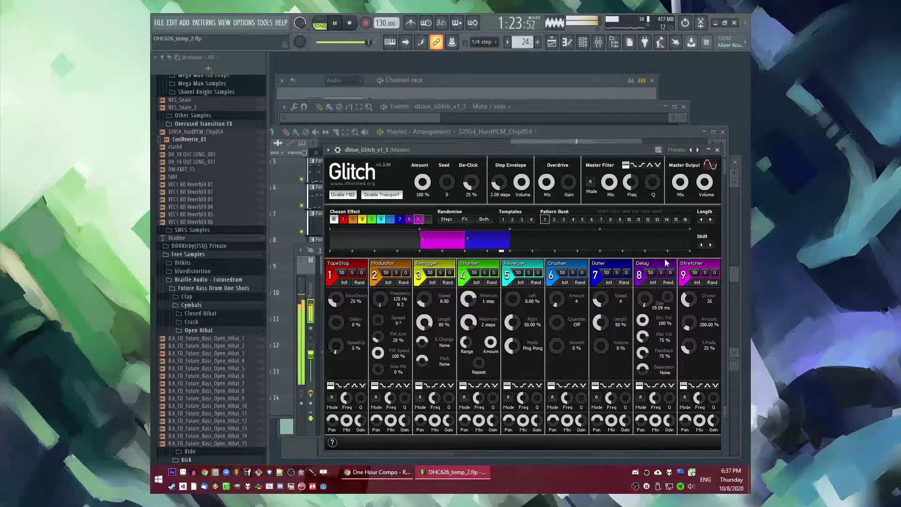
Step: Add a Reverser step in front of the Stretcher and Gater steps in the Glitch sequence
key(F5)
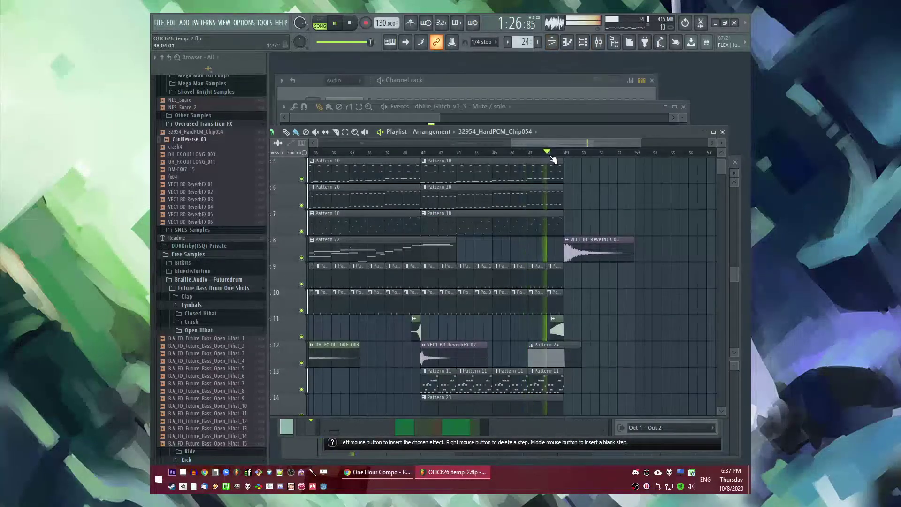
key(F9)
click(657, 293)
key(space)
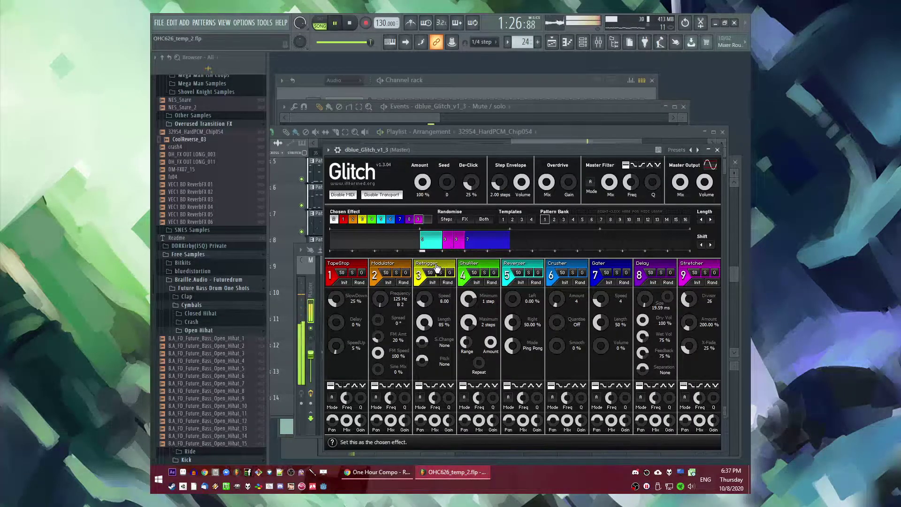
Step: Play back the transition from bar 47 into bar 49 and look over the playlist tracks
key(F5)
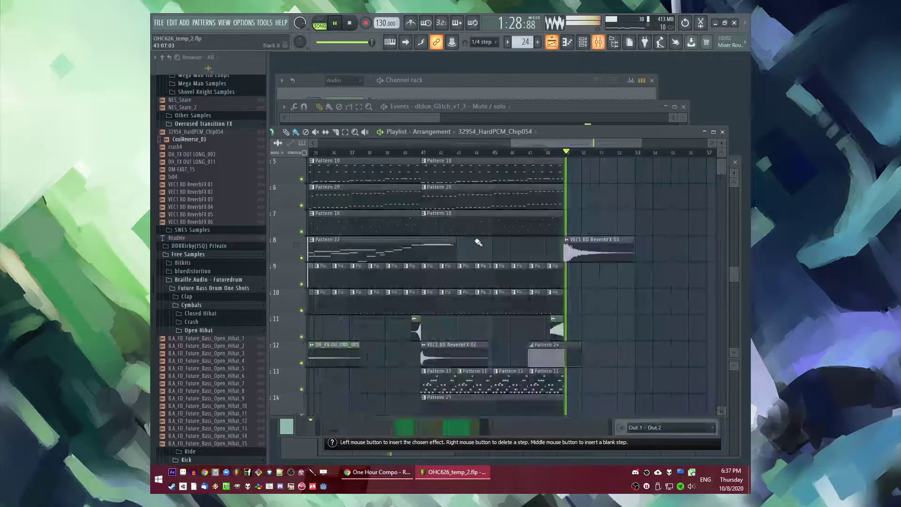
click(531, 152)
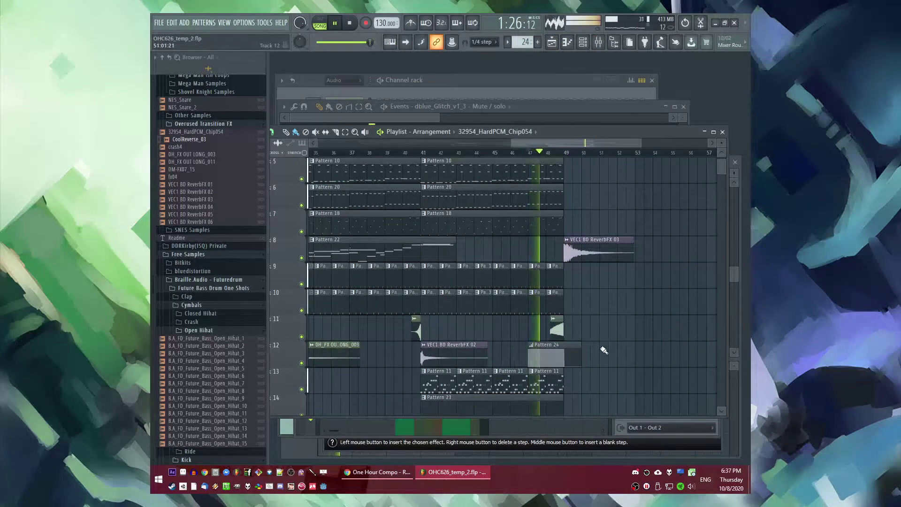
scroll(608, 340, up, 4)
scroll(608, 340, down, 5)
scroll(611, 338, up, 2)
scroll(610, 339, down, 4)
scroll(611, 339, down, 2)
click(556, 152)
Step: Place the CoolReverse_03 sample on playlist track 16 so that it ends at bar 49
click(204, 147)
drag(197, 140, 580, 386)
scroll(583, 384, up, 6)
drag(486, 388, 630, 380)
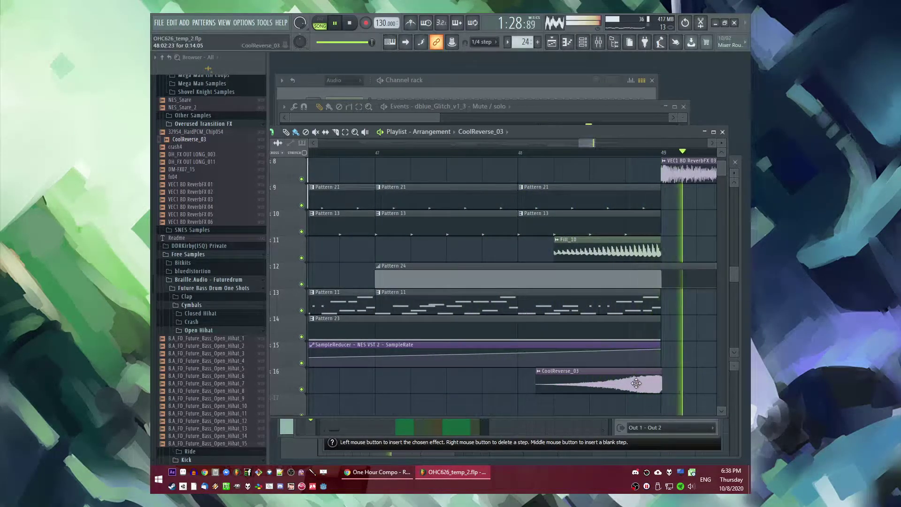
Step: Place the DH_FX IN LONG_002 sweep on track 17 leading up to bar 49 and set its channel volume to 46%
scroll(517, 195, down, 5)
scroll(228, 366, down, 10)
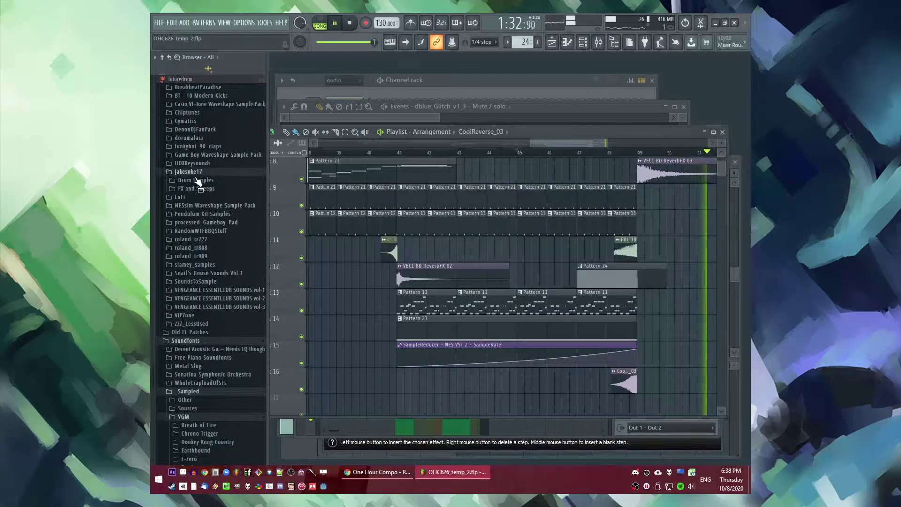
click(188, 171)
click(203, 196)
drag(197, 254, 557, 376)
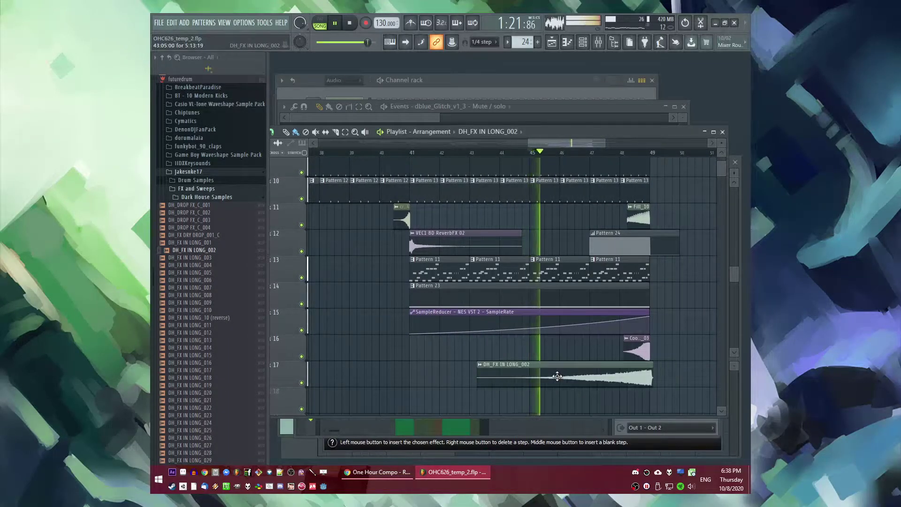
double_click(556, 375)
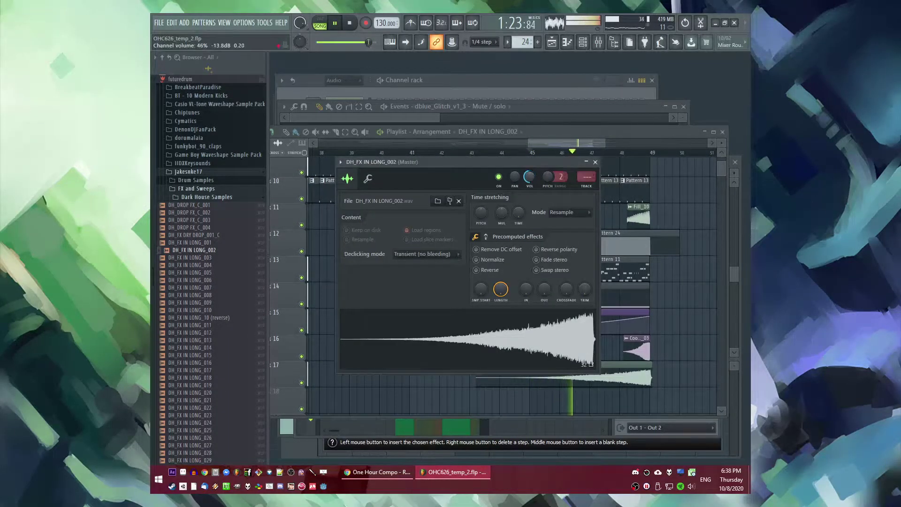
right_click(669, 292)
Step: Review the upper playlist tracks around bar 49 and select Pattern 10
scroll(676, 319, up, 7)
scroll(567, 338, down, 4)
scroll(610, 359, up, 3)
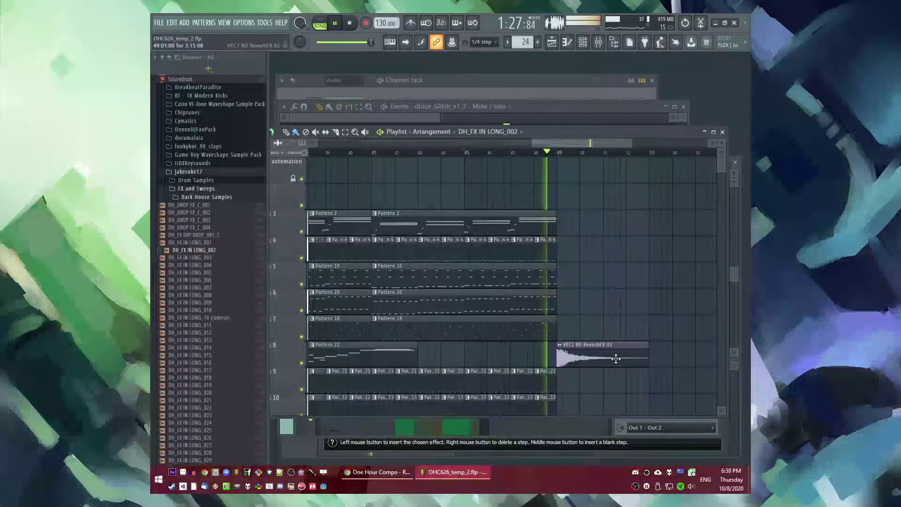
scroll(606, 274, down, 2)
key(space)
click(556, 225)
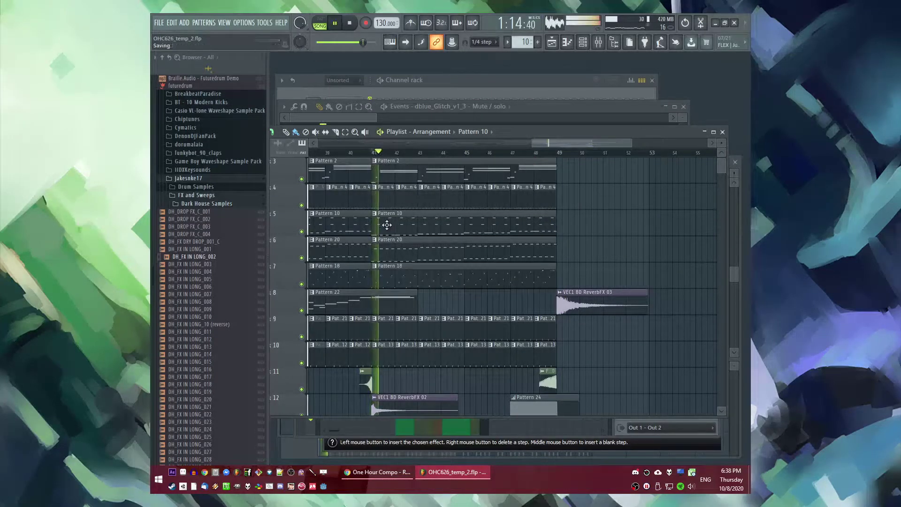
Step: Place Pattern 10 on playlist track 5 at bar 49 and play the arrangement from about bar 20
click(567, 228)
scroll(567, 227, down, 4)
drag(416, 154, 383, 153)
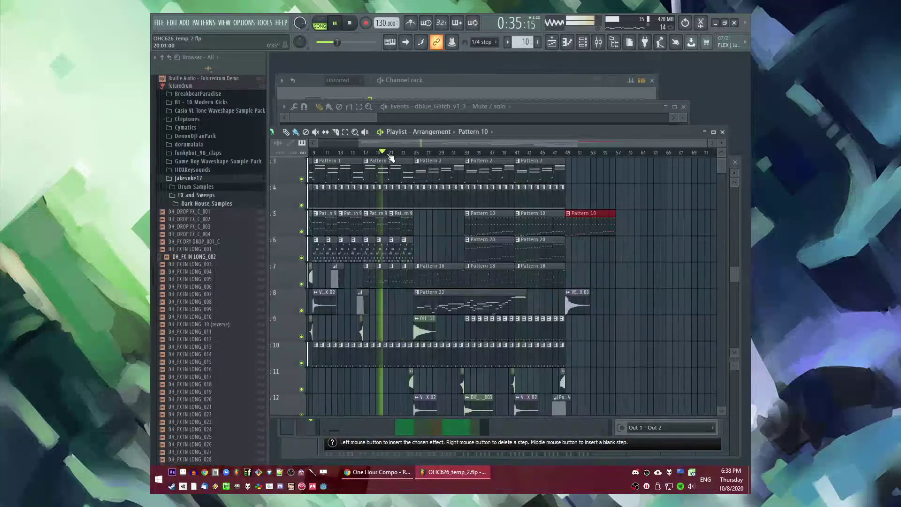
key(XF86AudioLowerVolume)
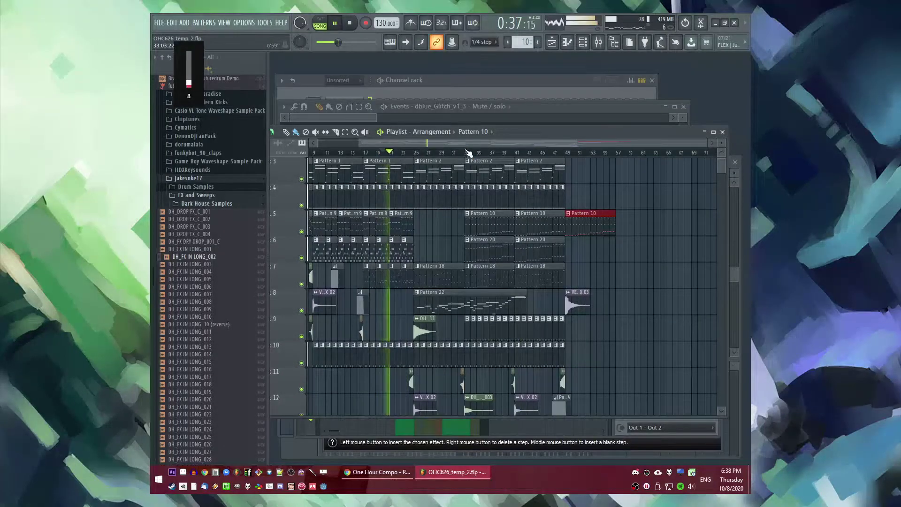
Step: Inspect the Loop 1, FT_50 #2, FT_triangle_novibrato, FT_50 and Hats 1 mixer tracks during playback from bar 33
key(F9)
click(362, 356)
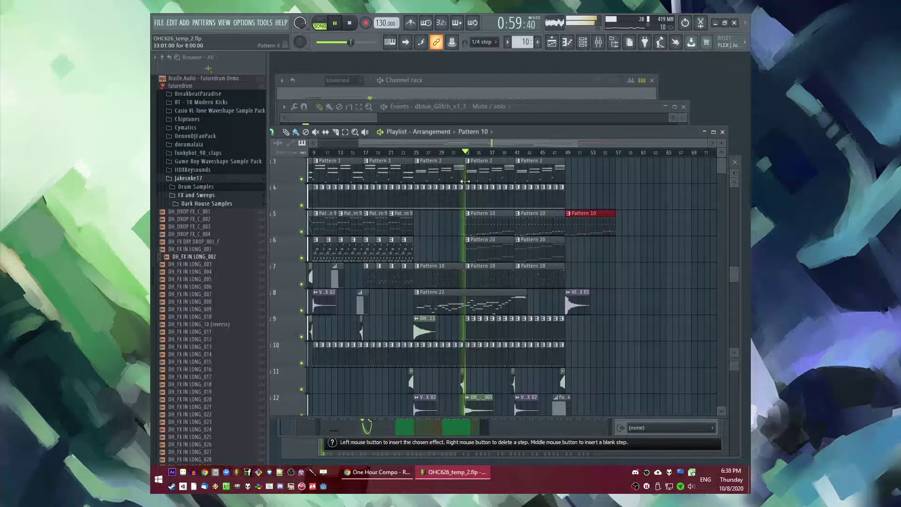
key(F9)
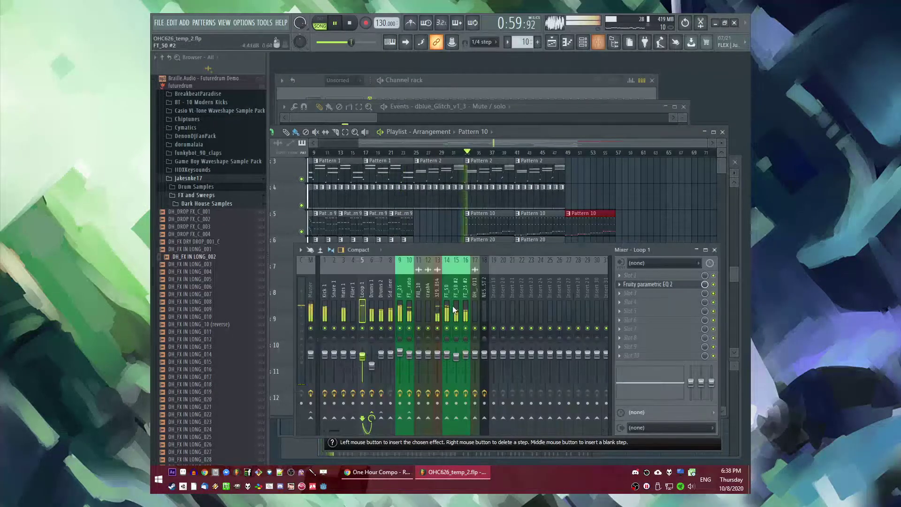
click(459, 314)
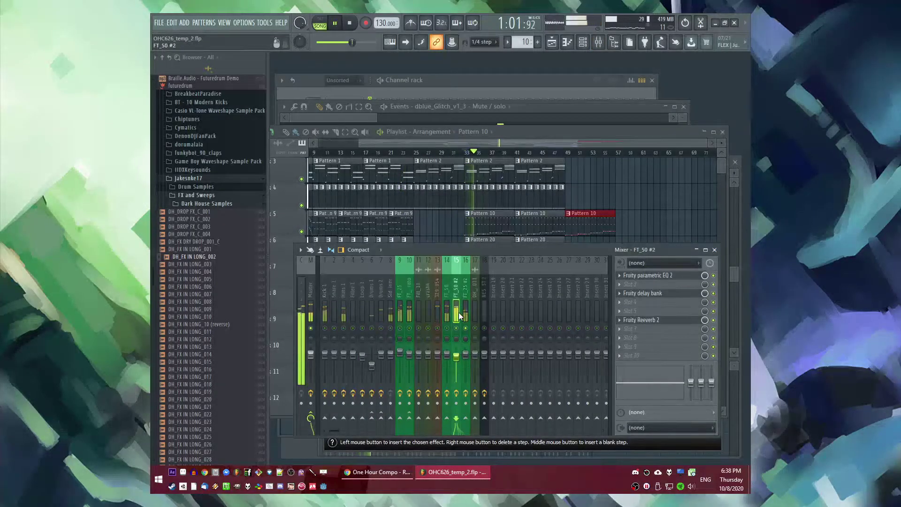
click(409, 315)
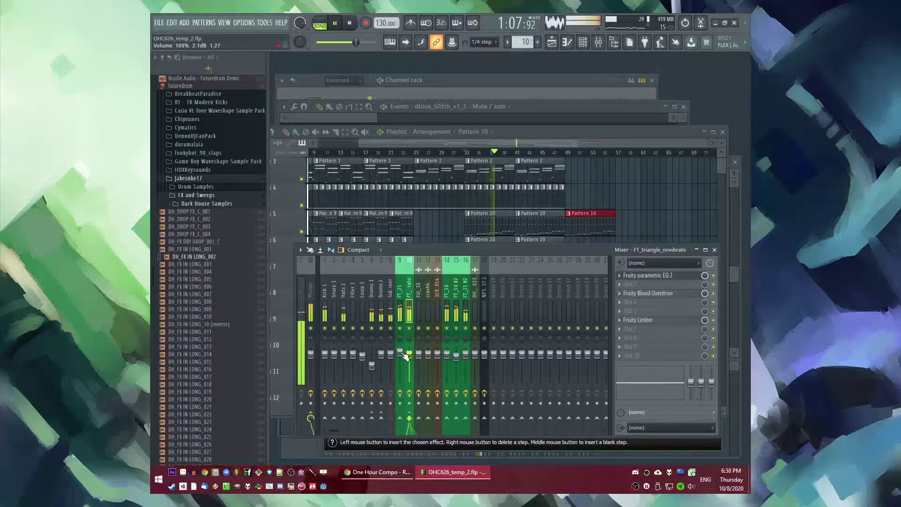
click(456, 313)
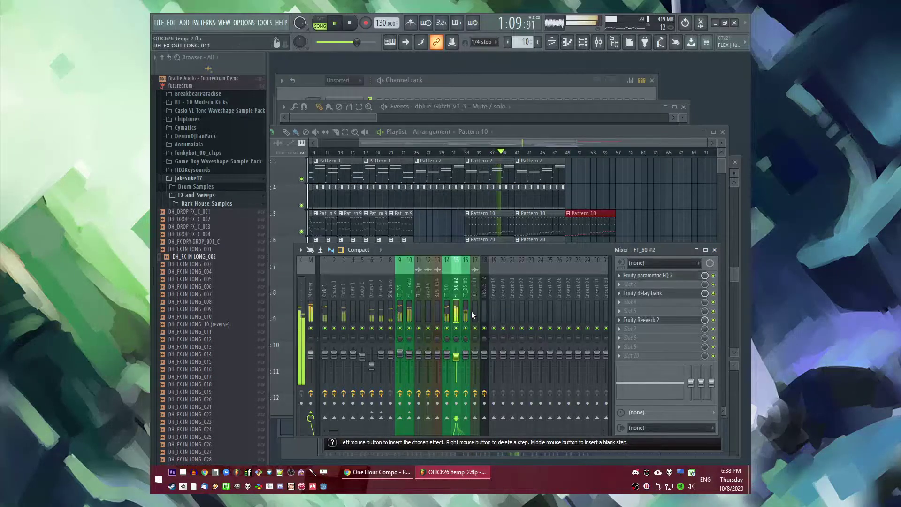
click(650, 277)
click(650, 277)
click(446, 310)
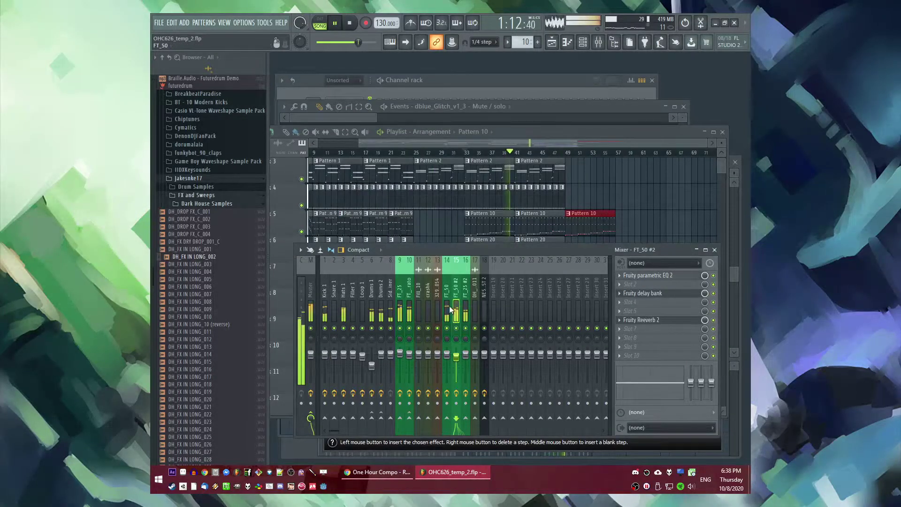
click(344, 311)
Step: Examine Pattern 21's open hi-hat notes in the piano roll and play the playlist from about bar 48
click(648, 200)
scroll(529, 262, up, 4)
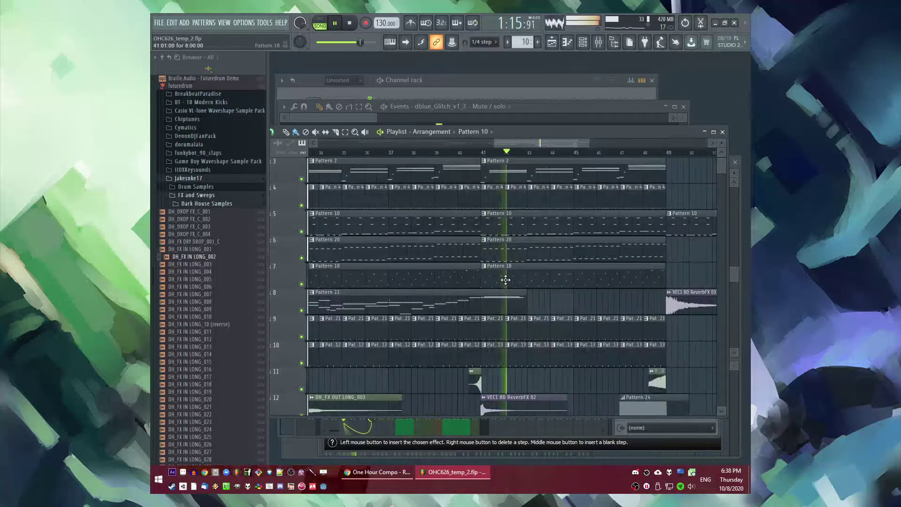
double_click(505, 329)
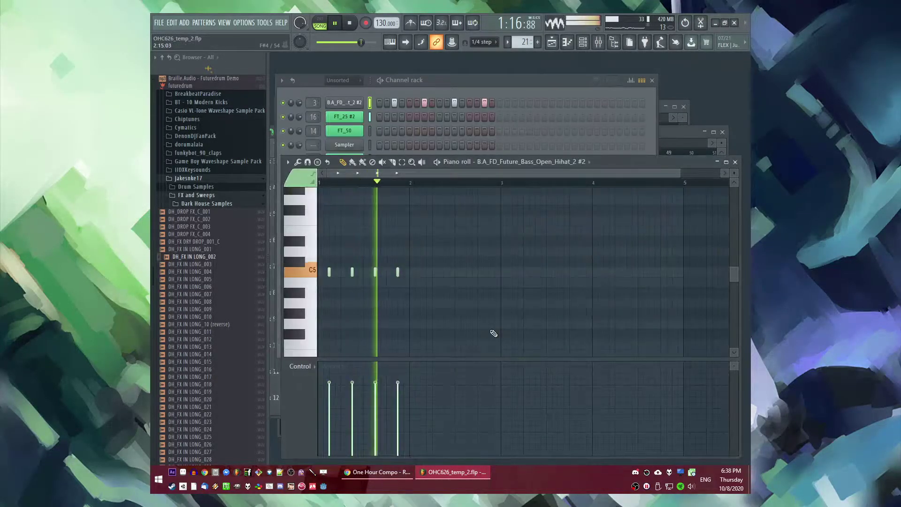
click(308, 107)
key(F5)
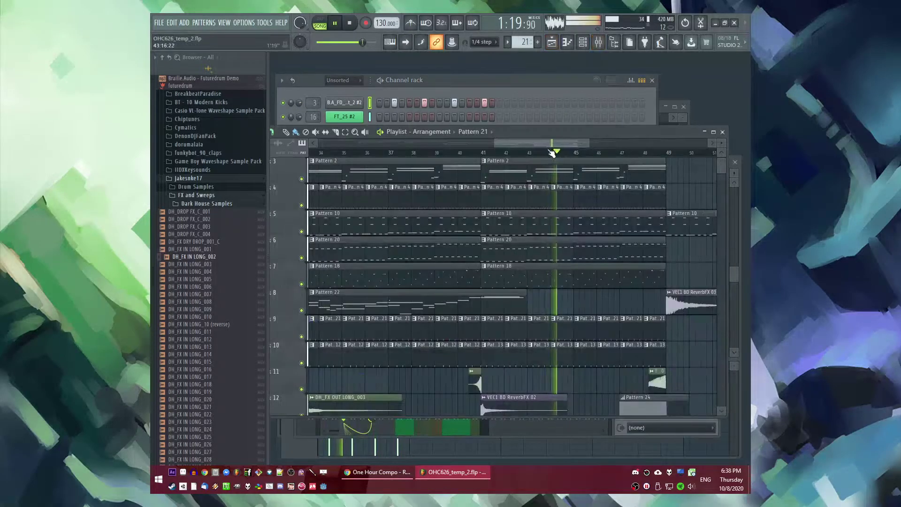
drag(533, 143, 566, 147)
click(501, 154)
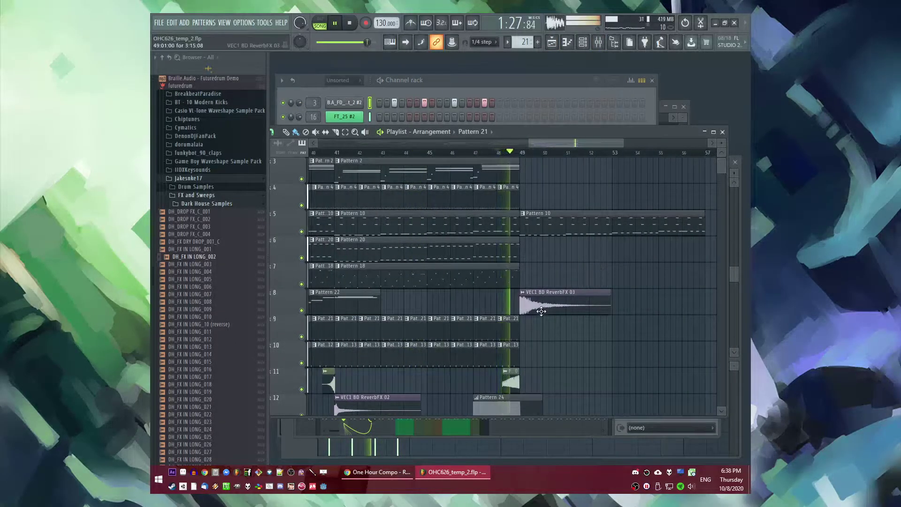
Step: Repeat Pattern 13 on playlist track 10 from bar 49 up to bar 57
scroll(592, 329, down, 3)
scroll(604, 347, up, 2)
key(space)
click(493, 347)
drag(510, 348, 659, 361)
click(509, 151)
key(space)
Step: Repeat Pattern 21 on track 9 from bar 49 up to bar 57 and place Pattern 20 on track 6 at bar 49
ctrl+click(638, 287)
click(493, 333)
drag(510, 335, 640, 326)
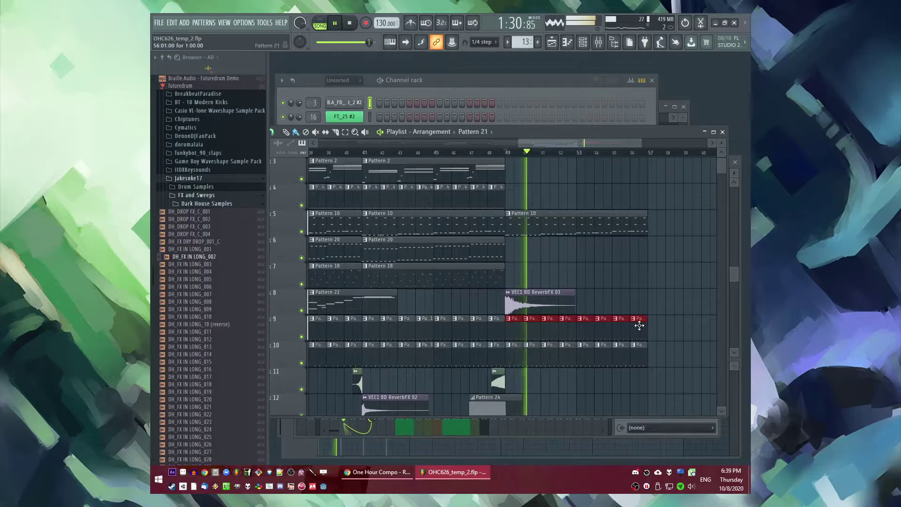
click(497, 255)
click(515, 251)
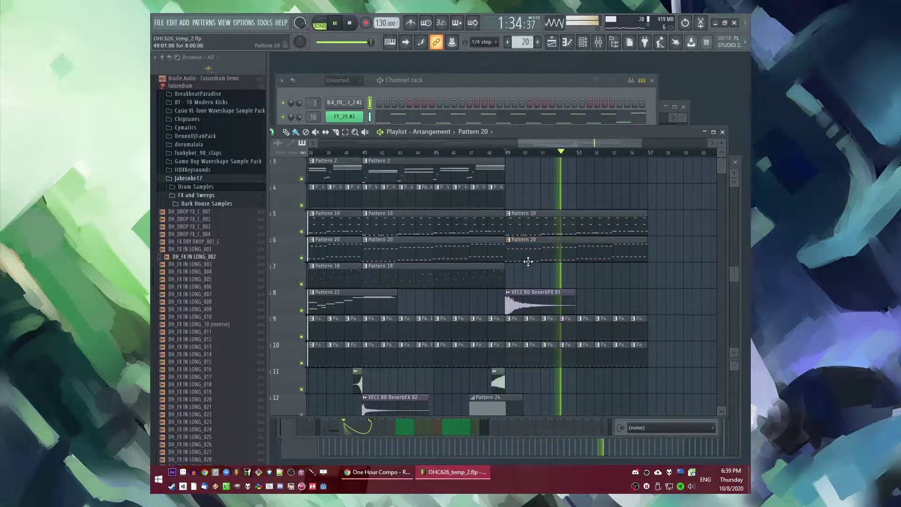
Step: Check Pattern 20's notes and add Fruity Blood Overdrive to slot 4 of the FT_25 #2 mixer track
double_click(485, 257)
key(F7)
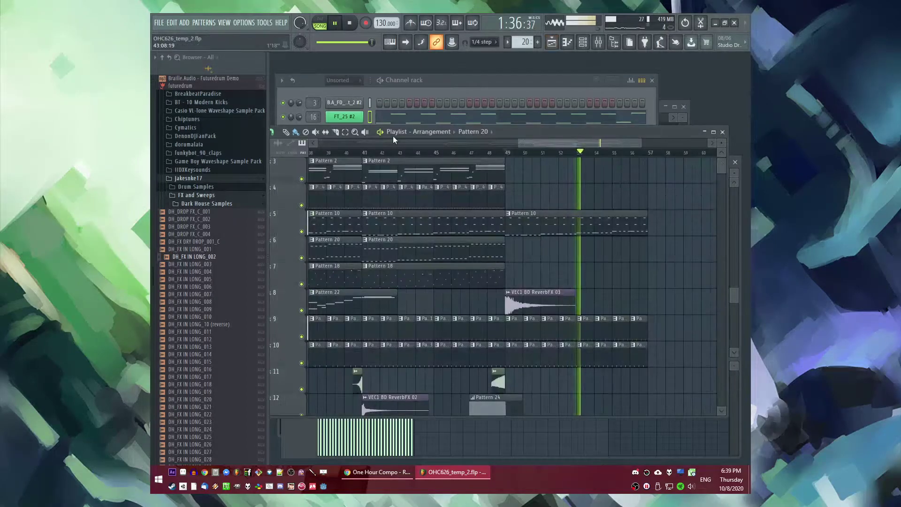
key(F9)
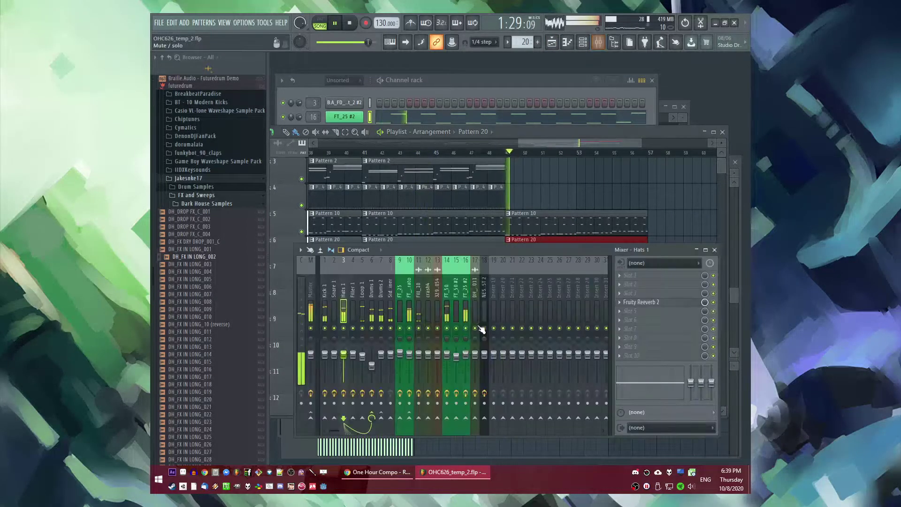
click(621, 305)
click(531, 168)
Step: Sidechain the Sidechainer mixer track to FT_25 #2 and load Fruity Limiter in slot 6 of FT_25 #2
click(392, 312)
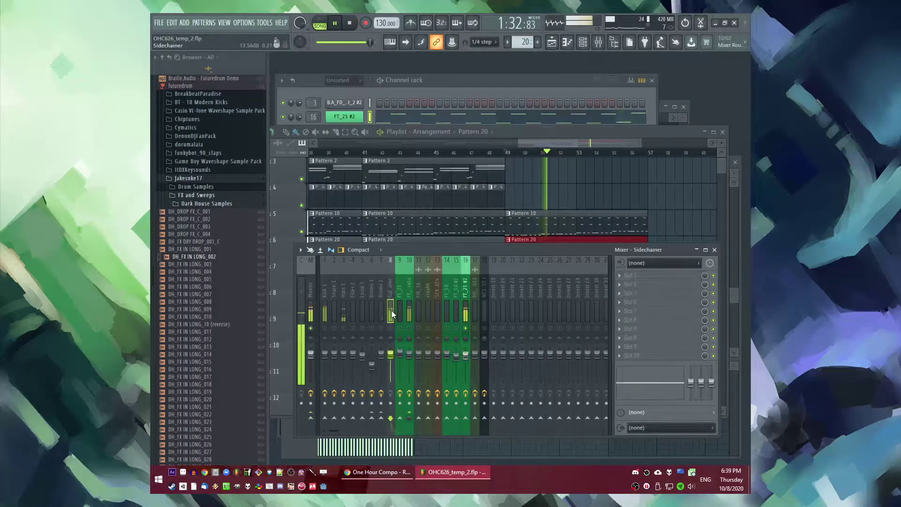
right_click(468, 416)
click(484, 442)
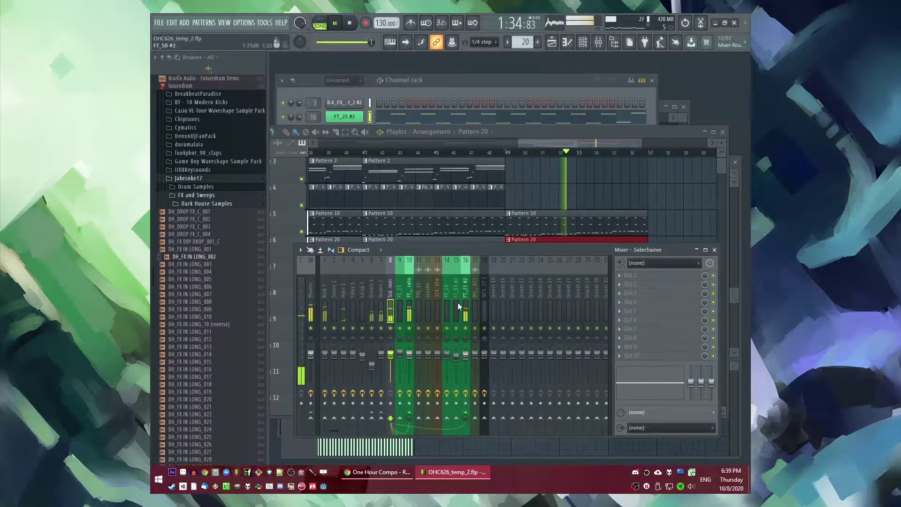
click(465, 304)
click(618, 322)
click(520, 270)
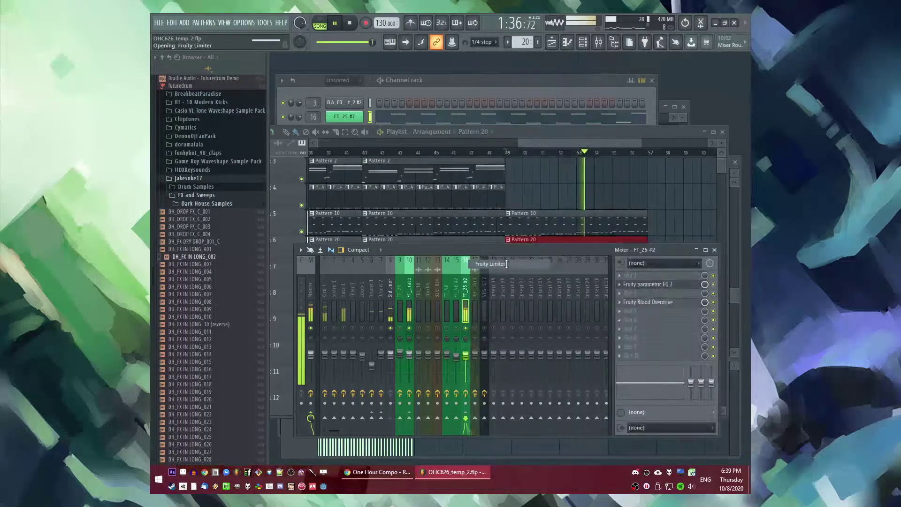
Step: Adjust the Fruity Limiter's settings on FT_25 #2 and play the arrangement from bar 47
key(space)
key(space)
drag(431, 292, 431, 324)
mouse_move(485, 291)
mouse_down()
mouse_move(484, 277)
mouse_move(484, 286)
mouse_up()
drag(431, 292, 431, 298)
key(F5)
click(472, 152)
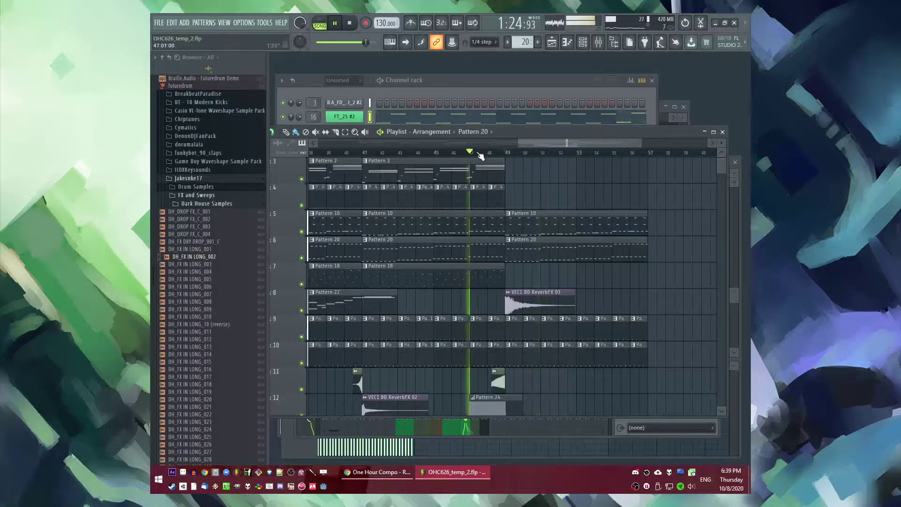
Step: Try out Pattern 2 on playlist track 3 at bar 49 and remove it again
scroll(551, 209, up, 2)
key(F9)
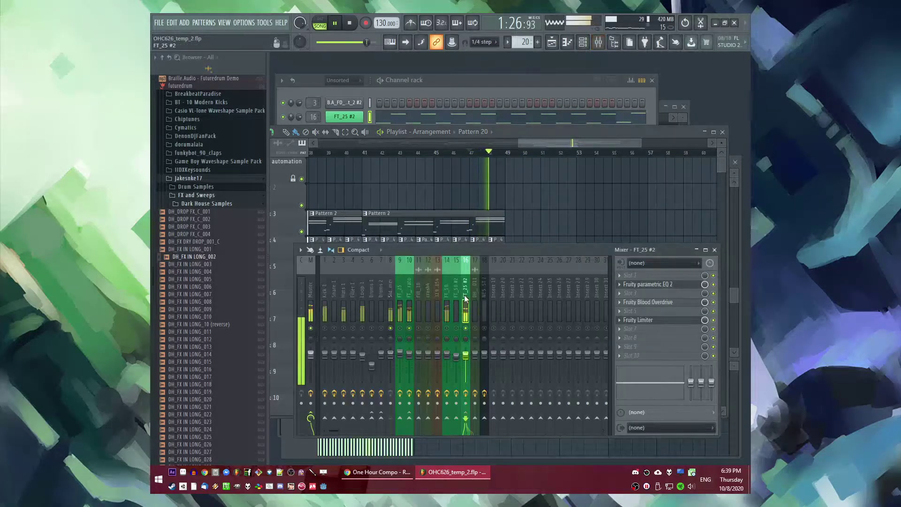
right_click(573, 201)
click(485, 227)
click(511, 229)
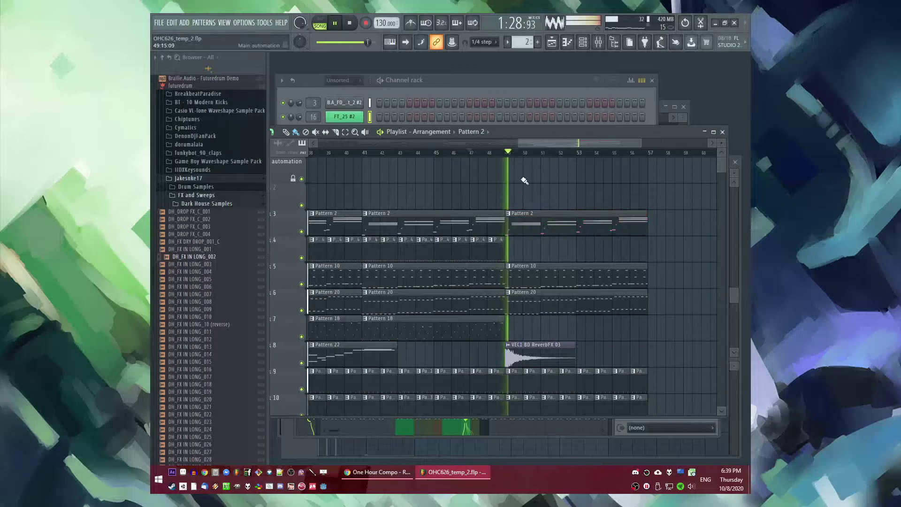
scroll(540, 231, right, 1)
right_click(526, 228)
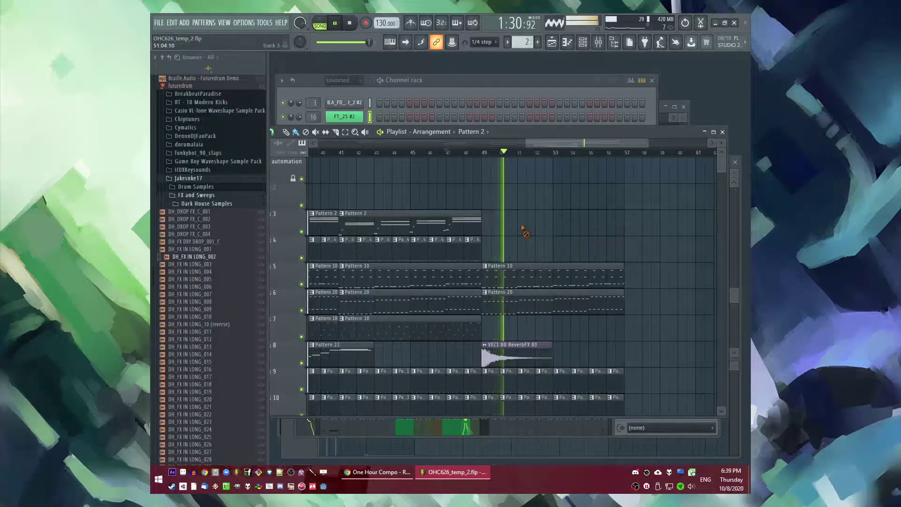
Step: Repeat Pattern 4 on playlist track 4 from bar 49 up to bar 57
scroll(507, 221, down, 1)
click(471, 212)
drag(492, 228, 625, 221)
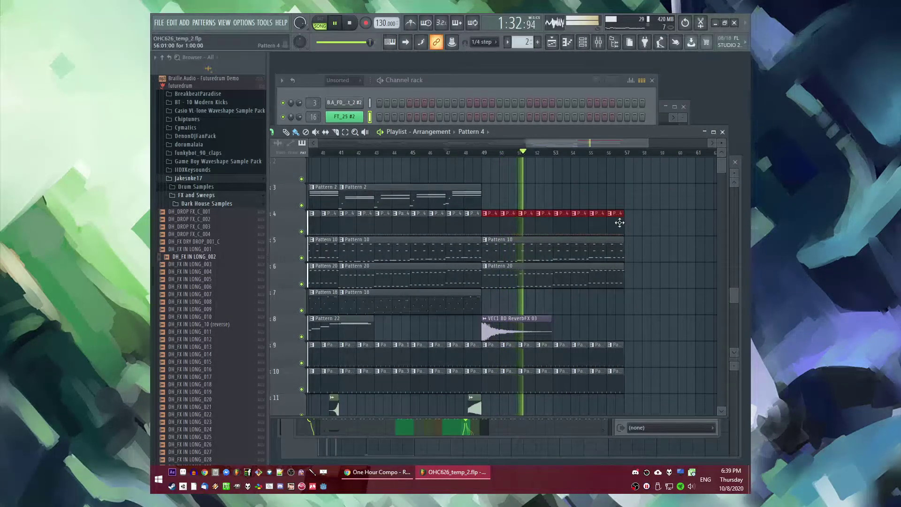
Step: Create a new empty pattern and repeat Pattern 11 on track 13 from bar 49 up to bar 57
scroll(634, 230, down, 5)
key(F4)
click(517, 348)
drag(480, 335, 630, 330)
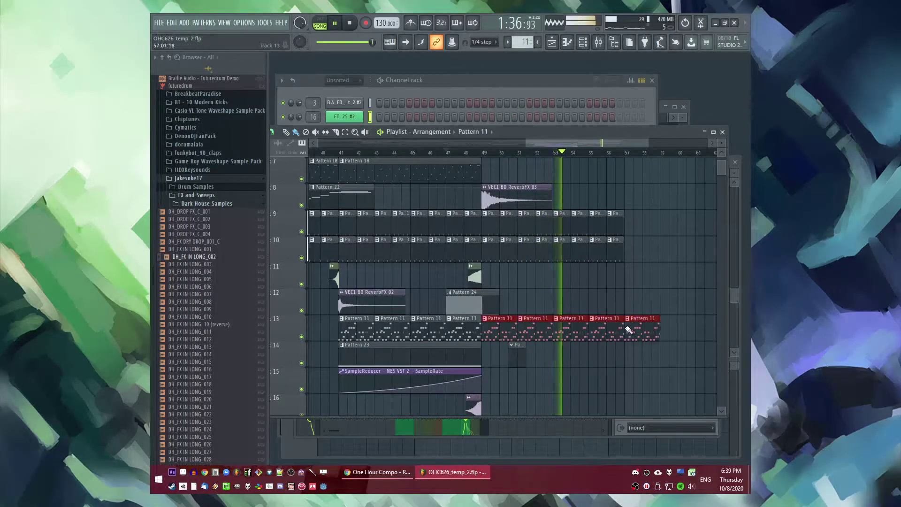
right_click(648, 331)
Step: Remove the empty Pattern 25 clip from track 14 and place Pattern 25 on track 18 at bar 49
right_click(517, 357)
scroll(519, 359, down, 3)
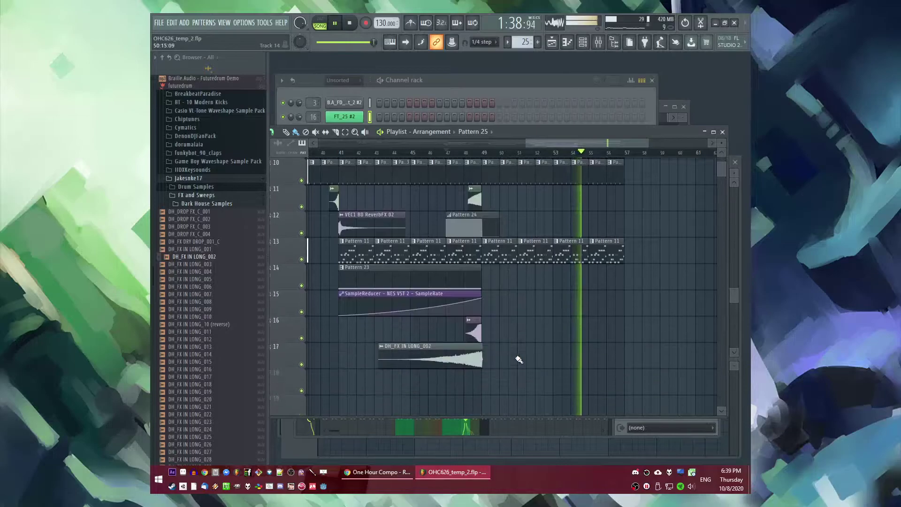
click(487, 389)
Step: Play the arrangement from about bar 46 into bar 49 and look over the playlist tracks
scroll(452, 153, left, 1)
click(451, 153)
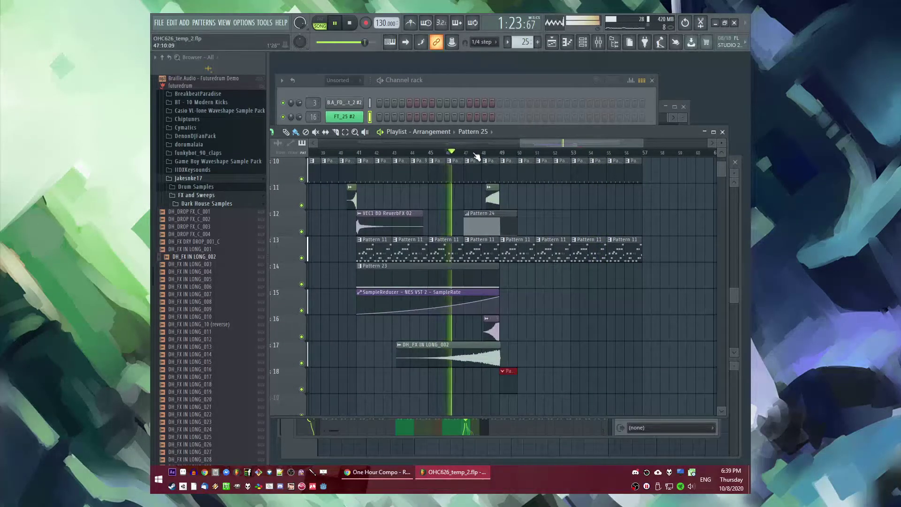
scroll(507, 219, up, 3)
scroll(590, 263, down, 6)
scroll(547, 249, up, 10)
scroll(539, 247, down, 11)
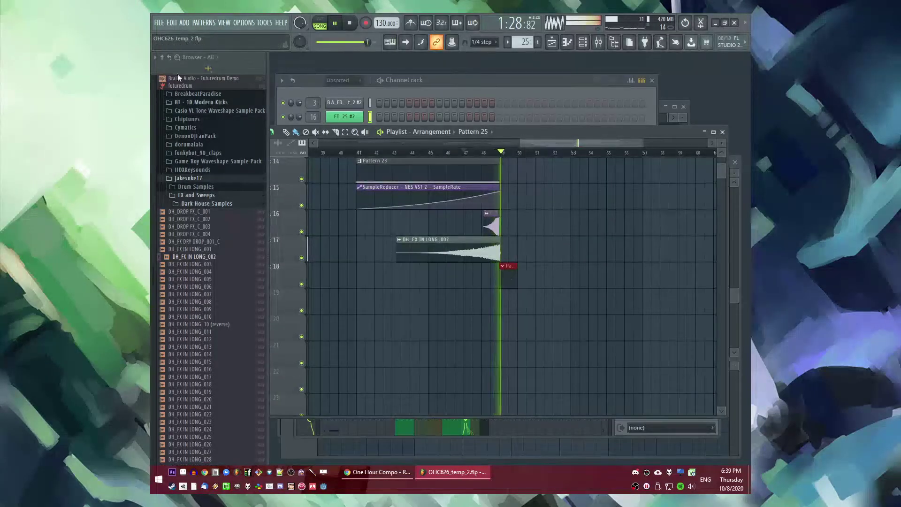
Step: Add the FT_50 3xOsc preset as a new channel at the top of the channel rack
scroll(217, 141, down, 15)
key(space)
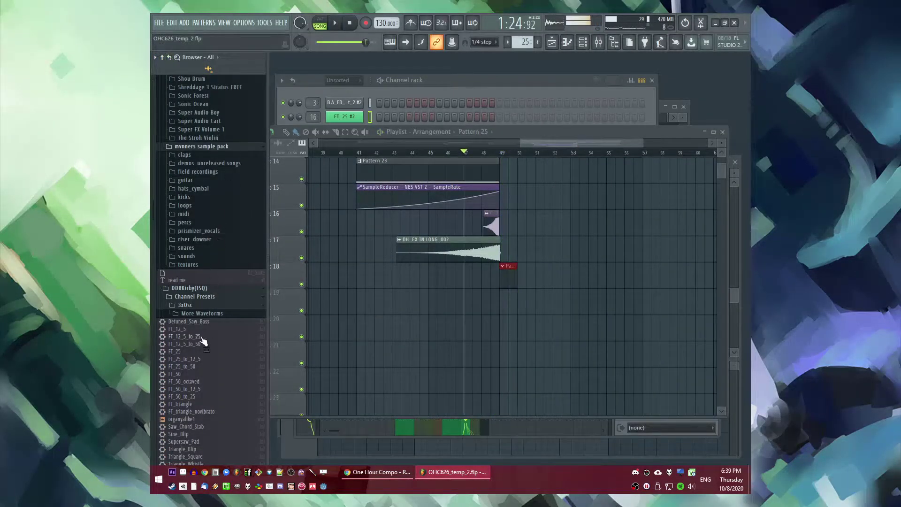
scroll(201, 329, down, 5)
key(F6)
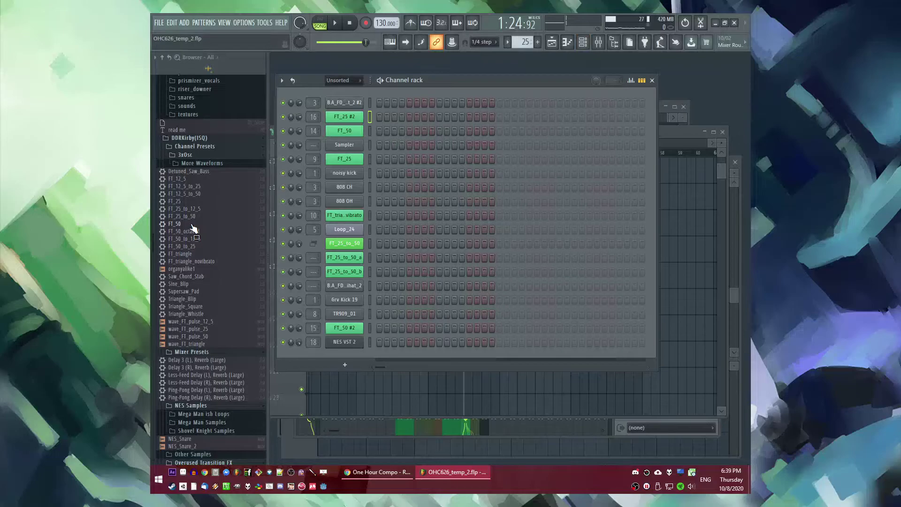
drag(333, 87, 339, 92)
Step: Draw an F4 note at the start of the new FT_50 channel's piano roll and shorten it to about one beat
right_click(359, 100)
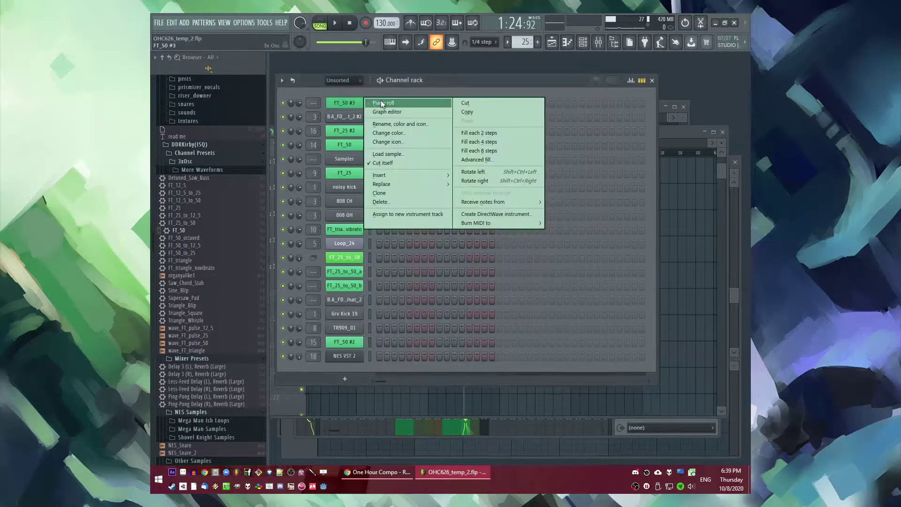
click(381, 100)
click(339, 306)
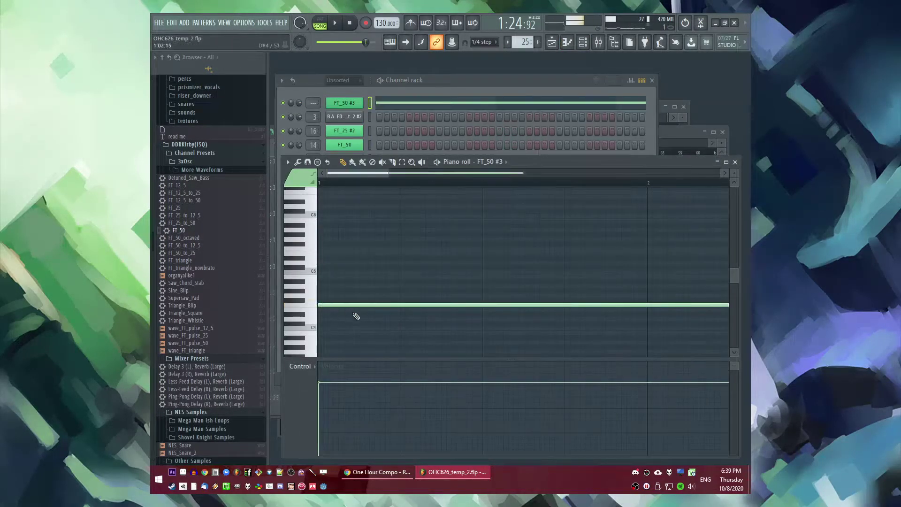
double_click(396, 306)
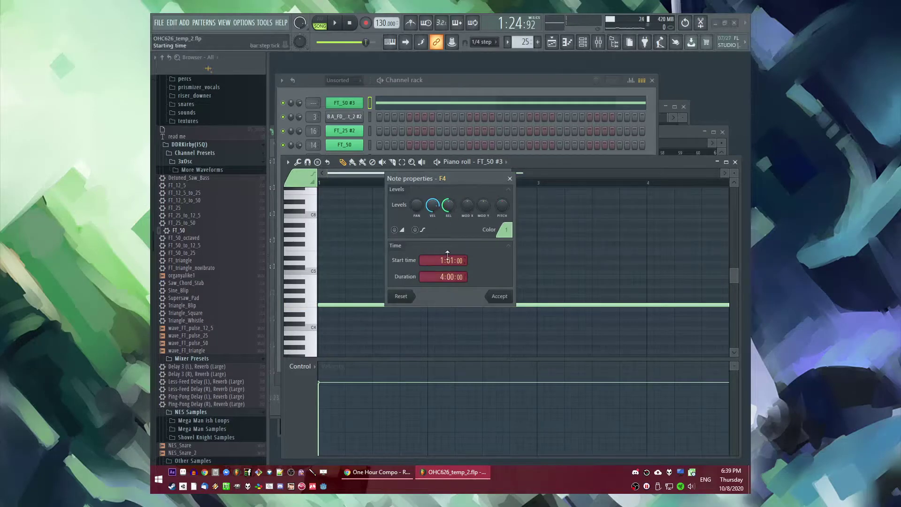
click(511, 299)
Step: Review the whole playlist arrangement and play it from about bar 17
key(F5)
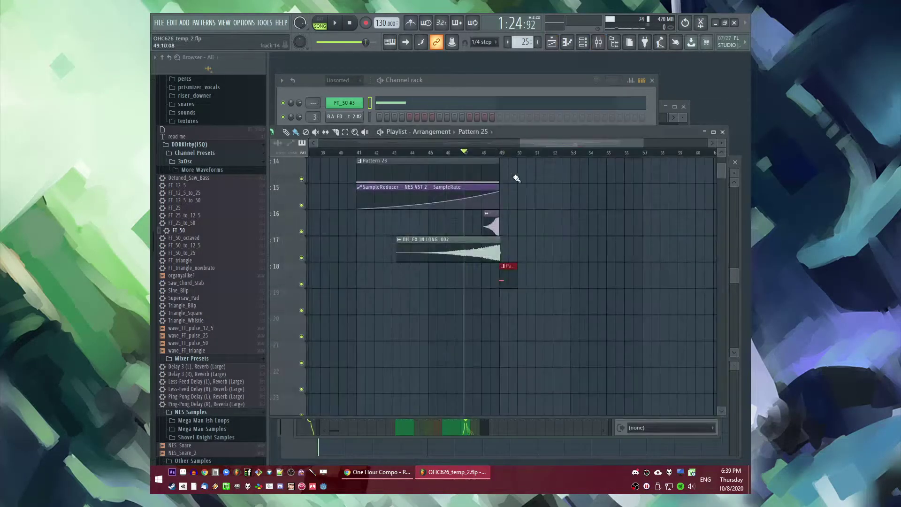
scroll(520, 213, up, 5)
scroll(520, 213, up, 3)
scroll(473, 162, down, 4)
drag(424, 153, 403, 154)
key(space)
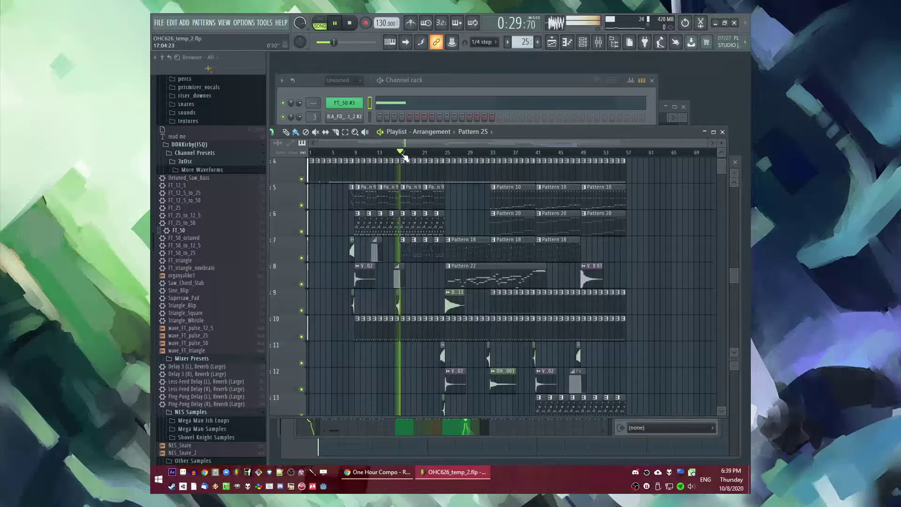
Step: Play the arrangement from about bar 47 to bar 49 and look over the playlist tracks down to track 18
scroll(540, 207, up, 3)
scroll(531, 206, up, 3)
click(514, 154)
click(532, 154)
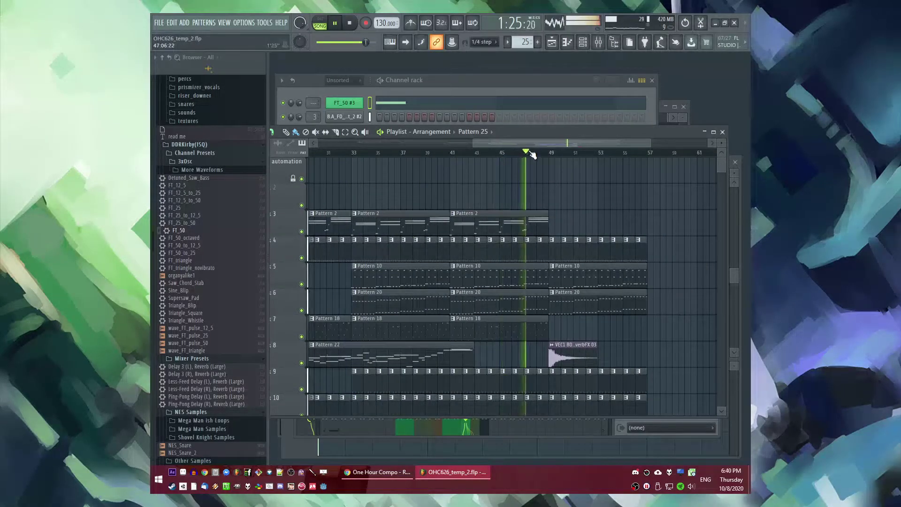
scroll(562, 169, down, 4)
scroll(655, 267, up, 3)
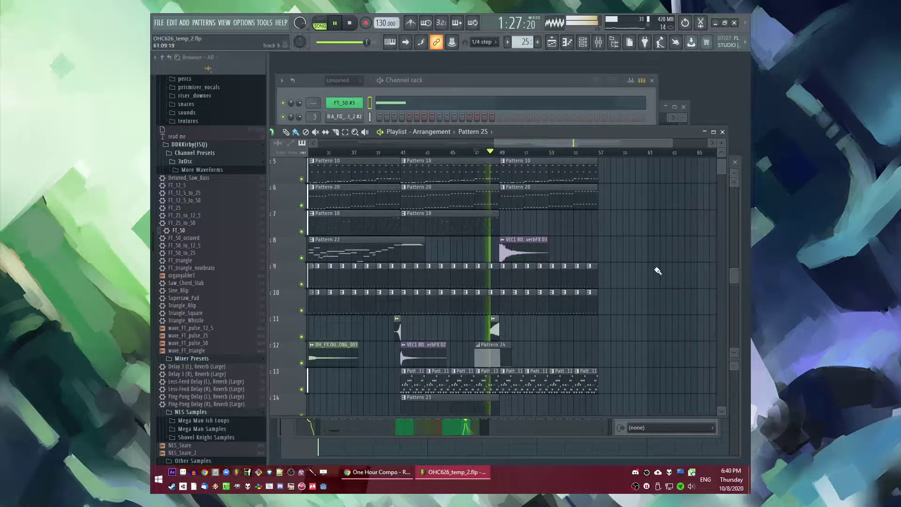
key(space)
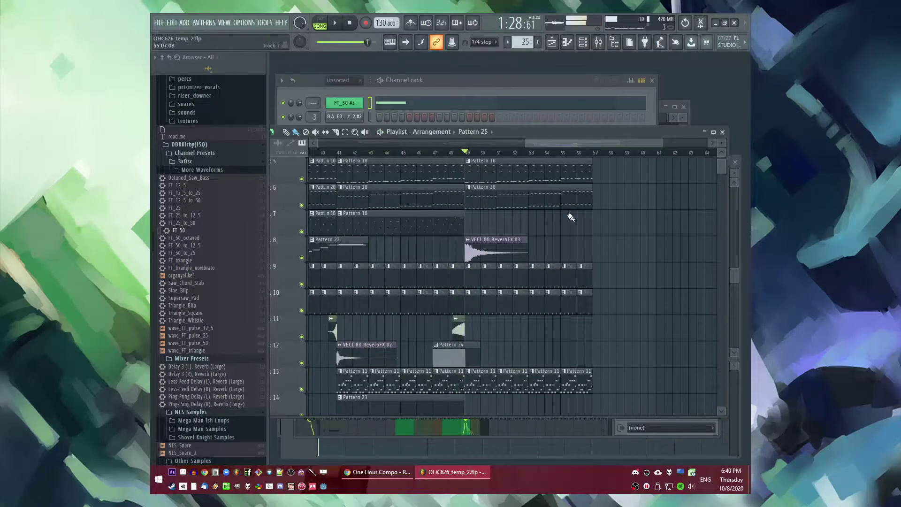
scroll(648, 256, down, 5)
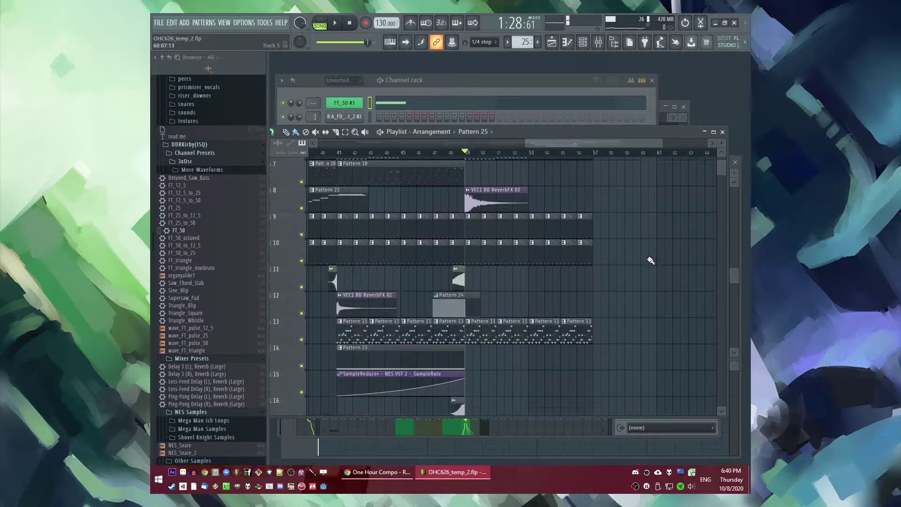
scroll(543, 321, down, 2)
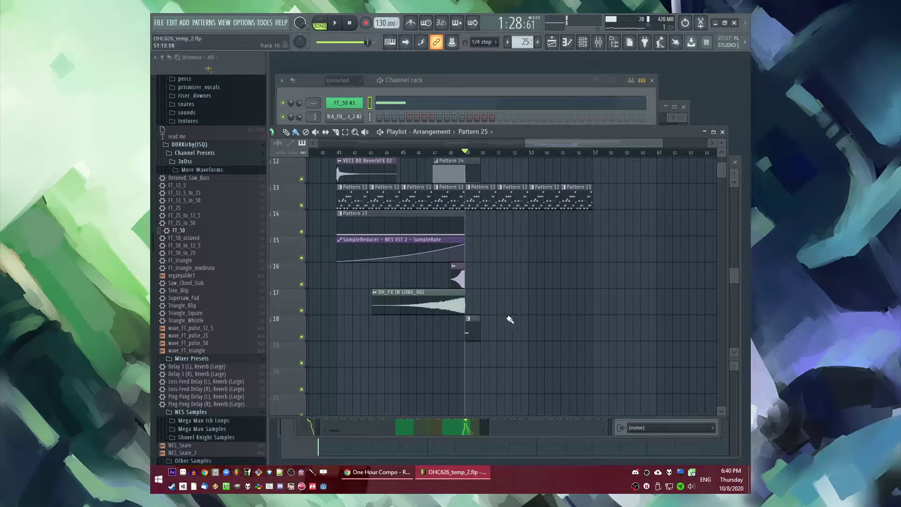
Step: Add a C4 note below the F4 in the FT_50 #3 piano roll and shorten both notes to two steps
double_click(475, 325)
click(341, 324)
right_click(389, 325)
key(space)
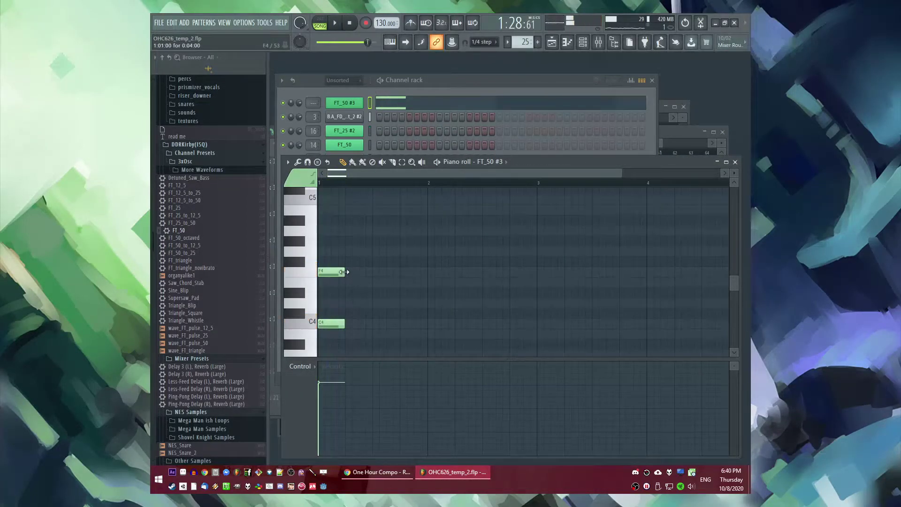
key(ctrl+a)
drag(344, 273, 333, 276)
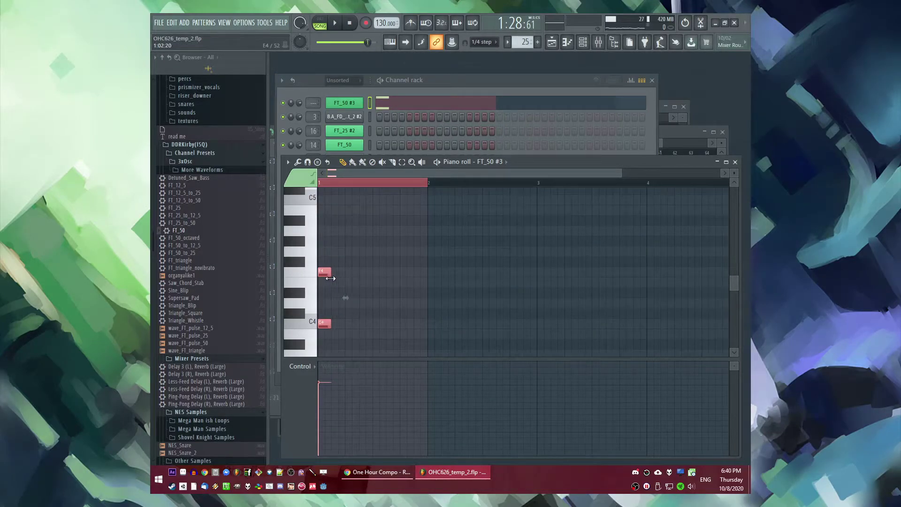
key(space)
key(space)
Step: Add two-step F4 and C5 notes starting on the fourth step of the FT_50 #3 pattern
key(ctrl+d)
key(space)
key(space)
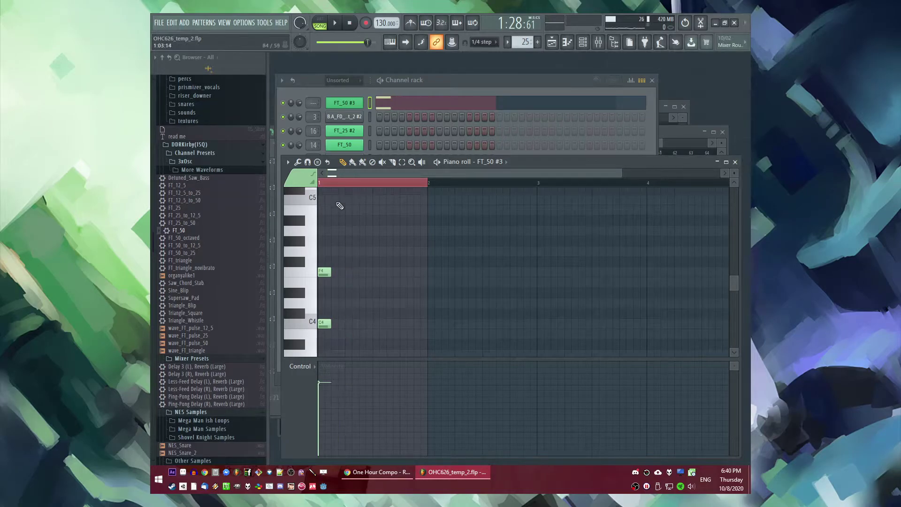
click(338, 272)
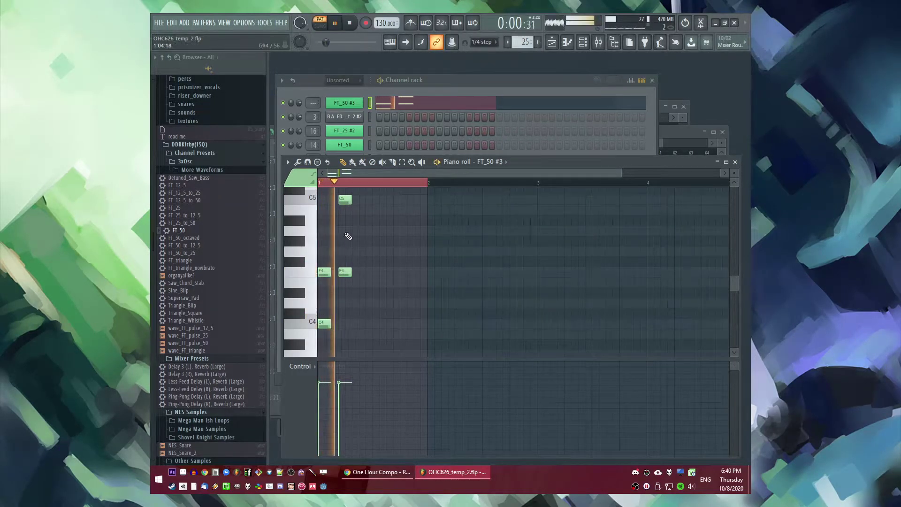
Step: Route the FT_50 #3 channel to mixer track 19 and load Fruity delay bank in its third effect slot
click(344, 102)
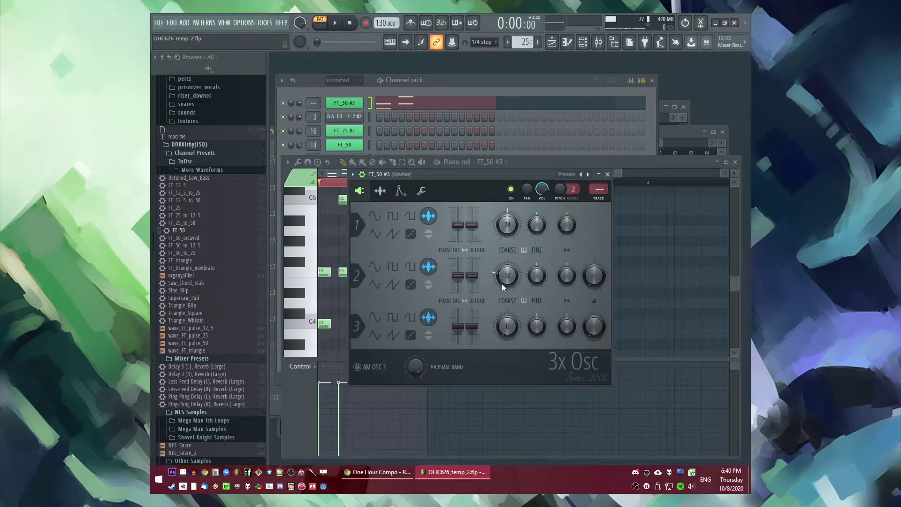
double_click(606, 190)
click(619, 294)
mouse_move(629, 254)
click(522, 211)
key(space)
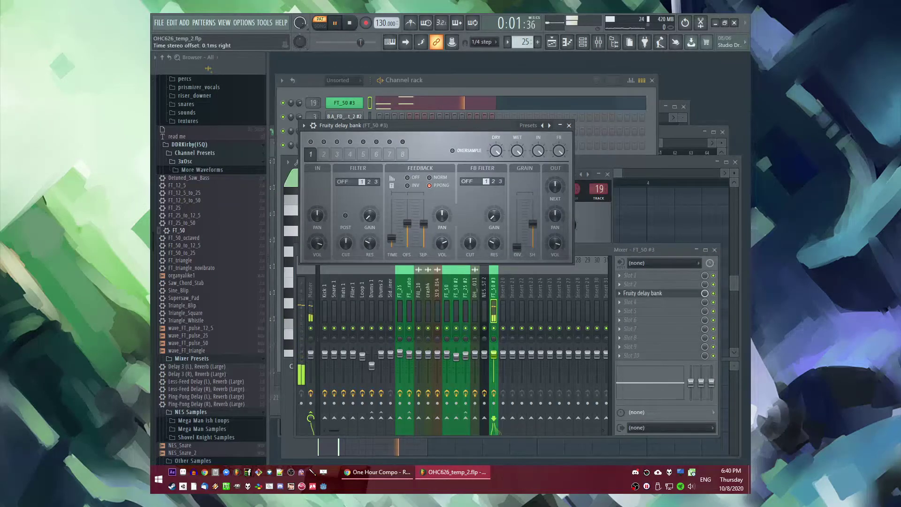
Step: Transpose all the FT_50 #3 notes up one octave
click(674, 227)
drag(323, 323, 323, 199)
scroll(324, 201, up, 4)
key(ctrl+d)
click(359, 128)
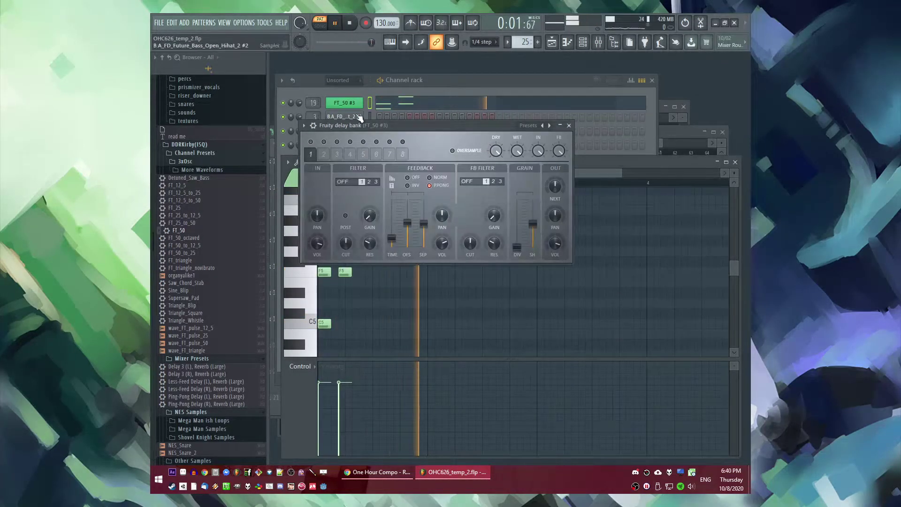
Step: Add Fruity parametric EQ 2 to FT_50 #3's first mixer slot, cutting band 1 by 18 dB at 229 Hz and moving band 6 to about 4.7 kHz
click(348, 103)
click(400, 191)
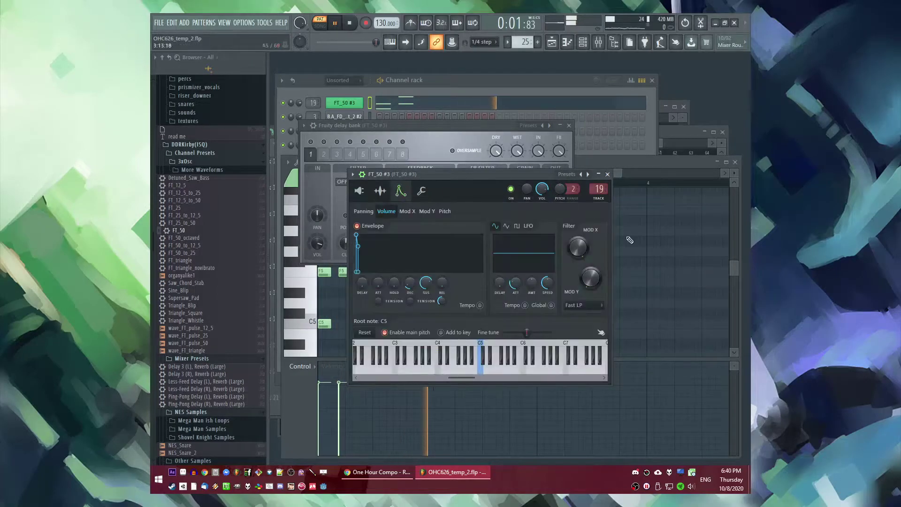
key(F9)
click(619, 277)
mouse_move(632, 286)
click(499, 337)
drag(318, 177, 354, 217)
drag(422, 176, 435, 174)
click(569, 100)
Step: Play the arrangement from about bar 48 and set FT_50 #3's volume envelope sustain to 35%
key(F5)
key(space)
scroll(488, 193, up, 5)
click(449, 153)
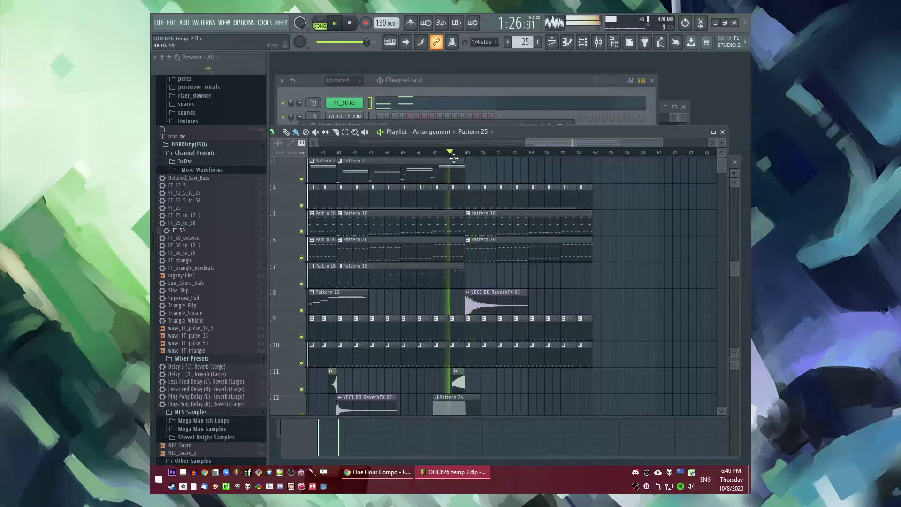
scroll(451, 161, down, 5)
click(358, 109)
click(356, 104)
click(388, 196)
key(space)
click(398, 198)
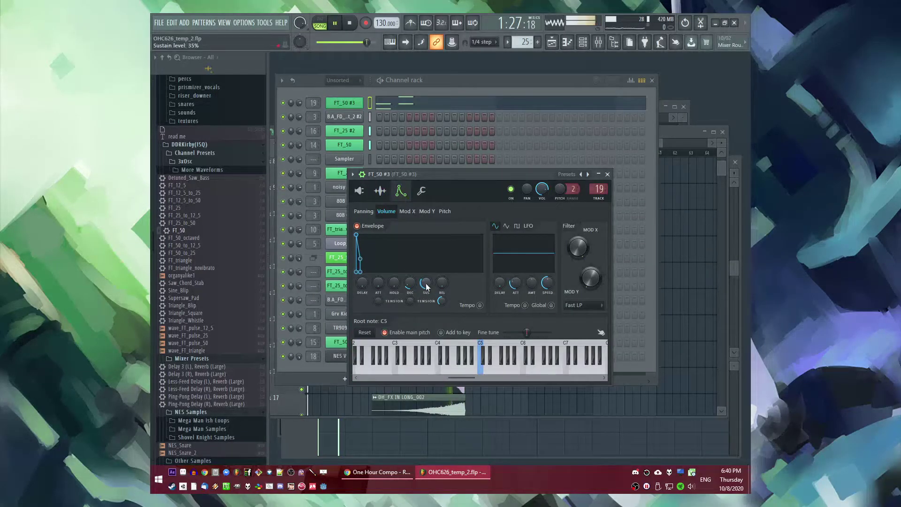
Step: Add a C4 note on the second step of the FT_50 #3 pattern and shorten all notes to one step
key(F9)
click(468, 106)
key(space)
scroll(375, 260, down, 5)
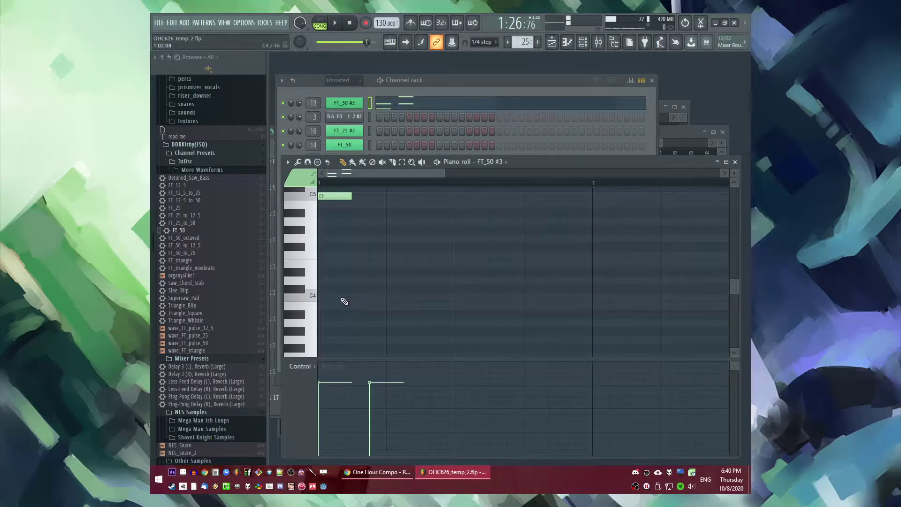
scroll(334, 298, up, 3)
key(ctrl+a)
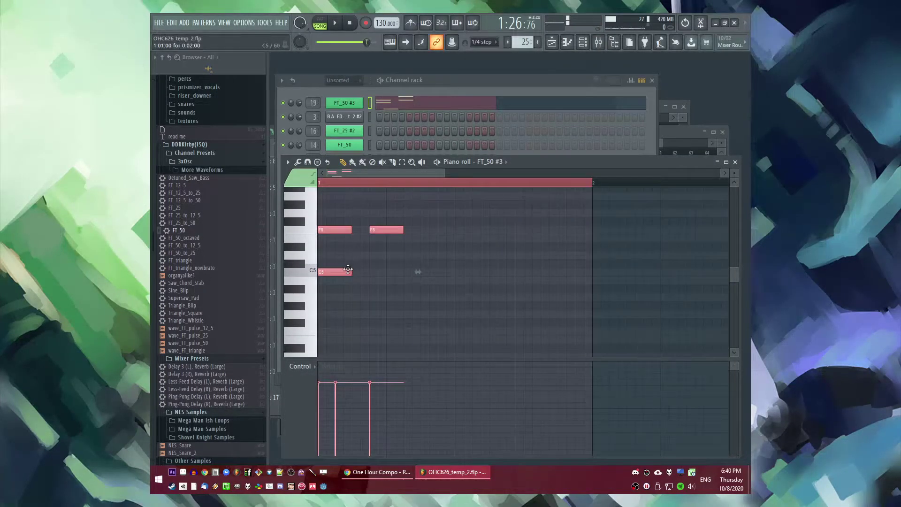
right_click(378, 318)
scroll(359, 263, down, 3)
key(l)
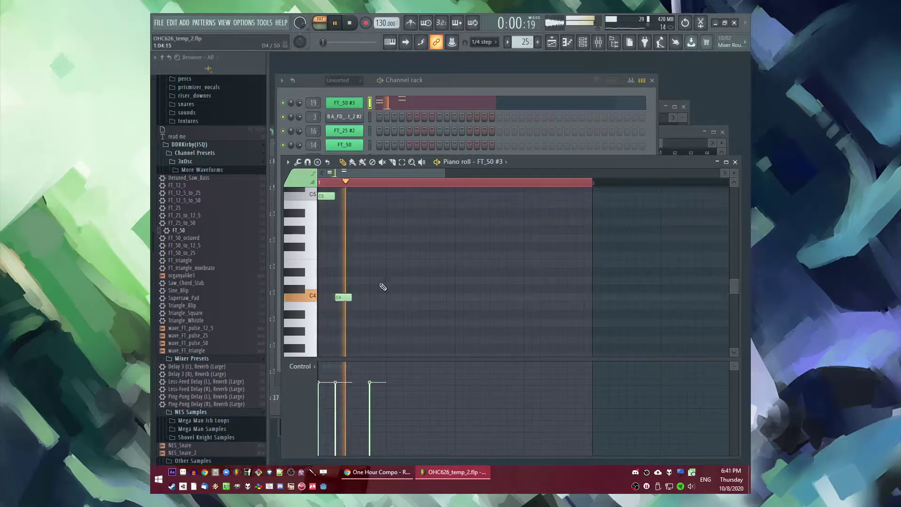
Step: Lower the two notes on the first step to F4 and C5 and play the pattern
scroll(382, 286, up, 2)
click(343, 108)
click(345, 109)
right_click(343, 277)
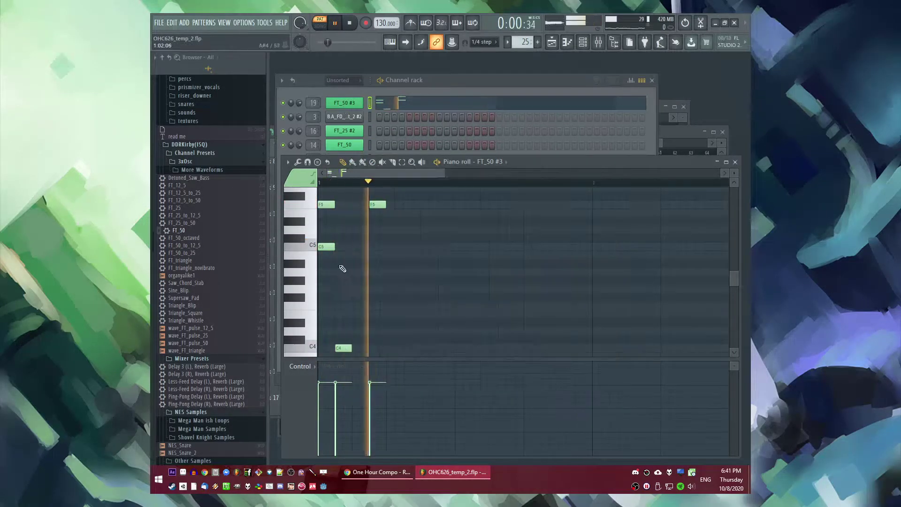
drag(328, 245, 328, 306)
key(space)
drag(323, 204, 323, 246)
key(space)
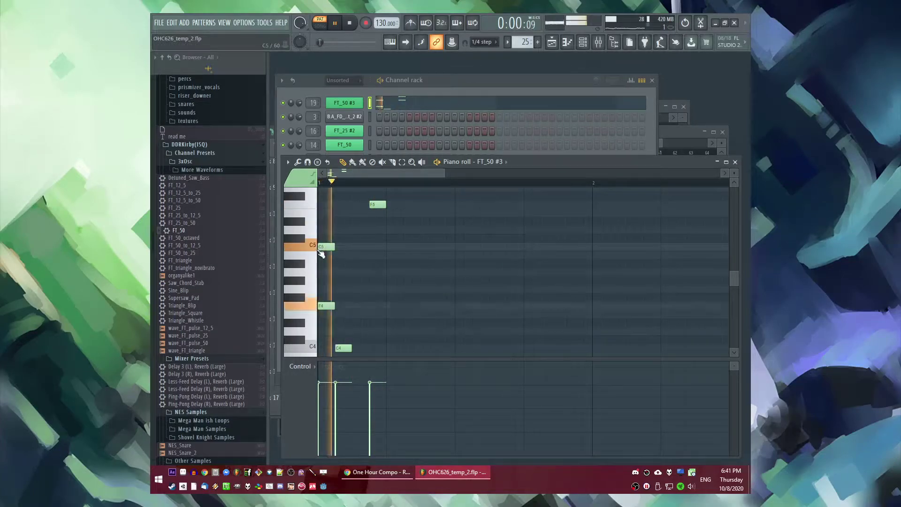
Step: Set FT_50 #3's volume envelope sustain to 56% and bring up its Fruity parametric EQ 2 again
click(344, 104)
key(F9)
click(648, 276)
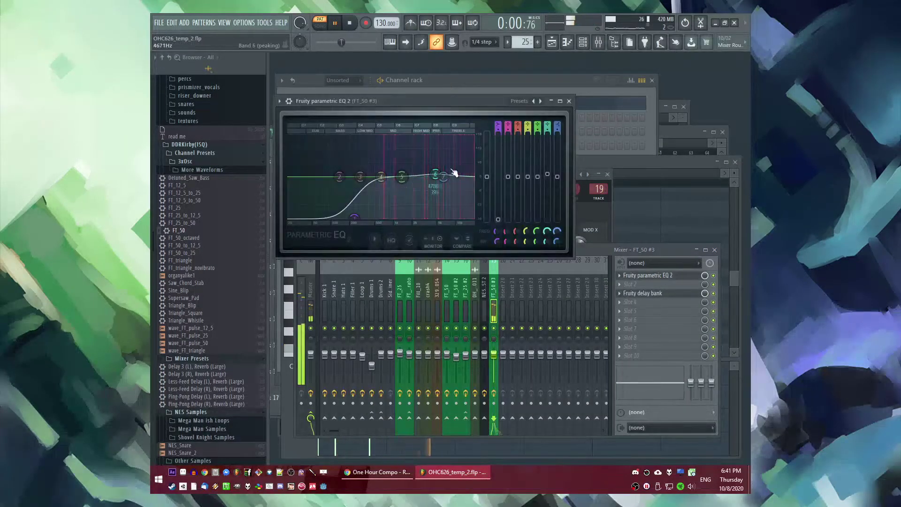
click(596, 213)
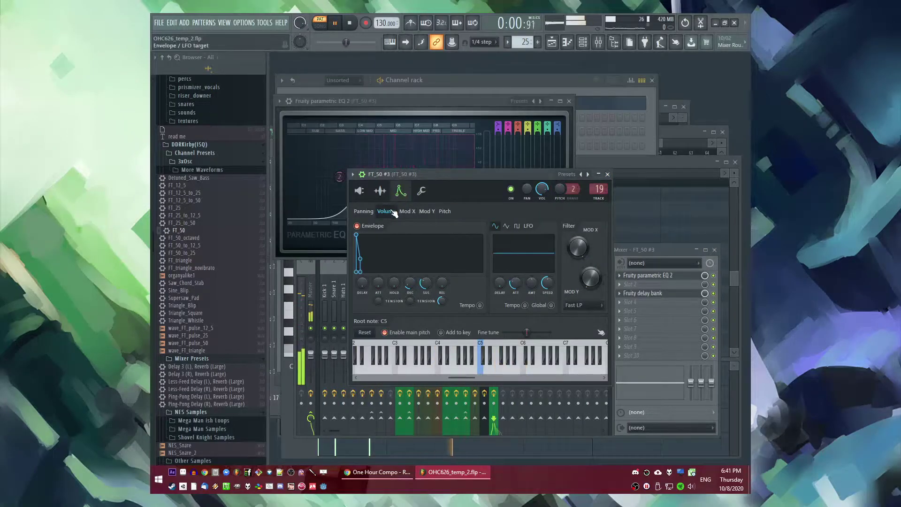
drag(360, 259, 359, 251)
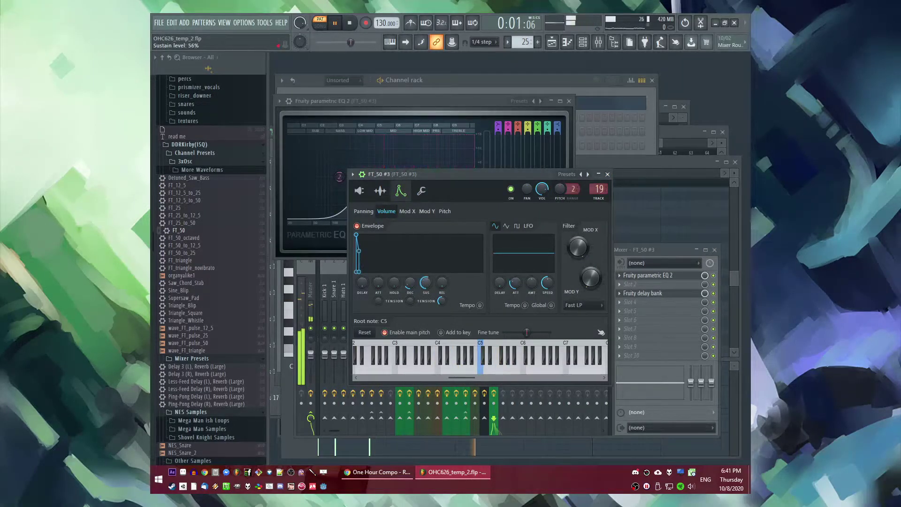
click(397, 102)
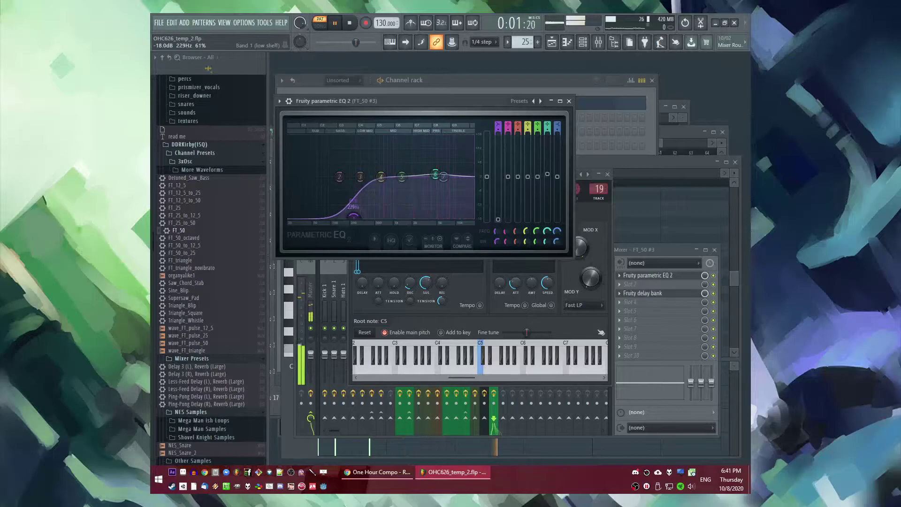
click(429, 288)
Step: Play the arrangement around bars 47 to 49 to hear the FT_50 #3 part in context
key(F5)
key(l)
click(467, 153)
click(458, 152)
click(454, 153)
click(436, 153)
click(468, 153)
scroll(472, 282, down, 5)
key(space)
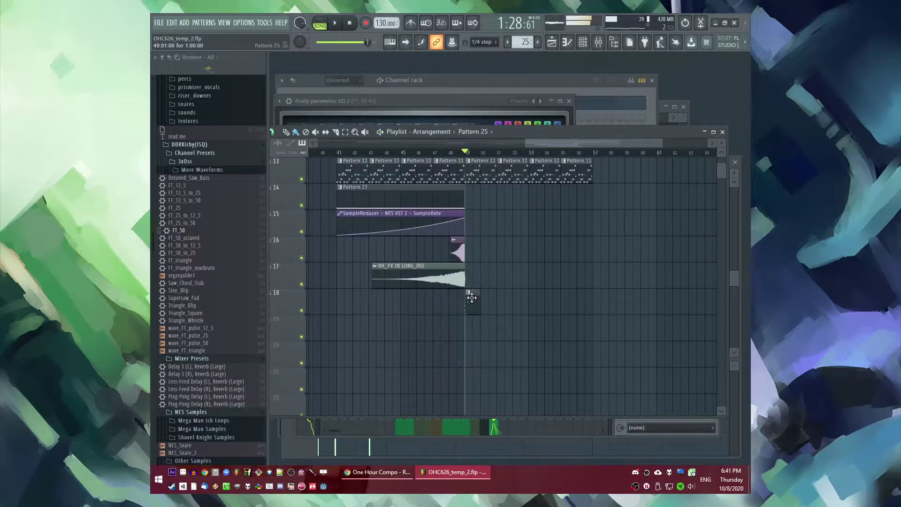
key(F6)
drag(339, 101, 346, 103)
key(space)
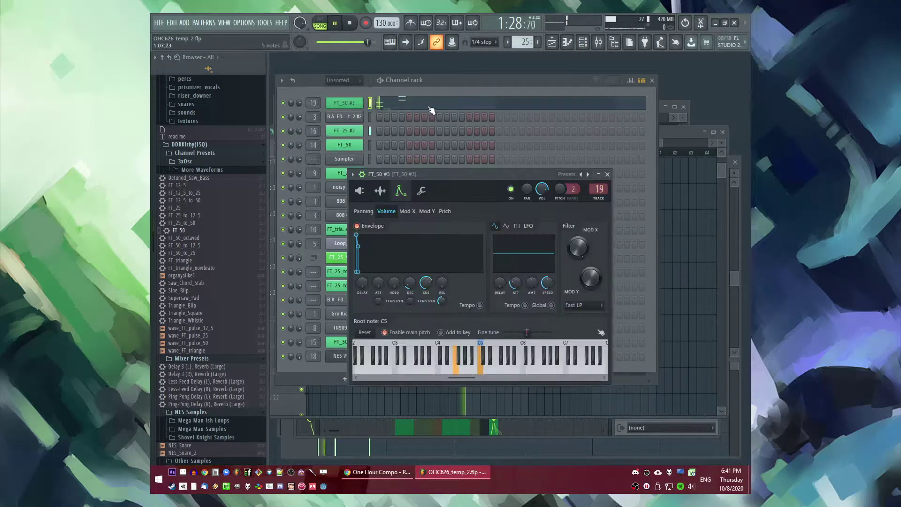
key(space)
Step: Delete the FT_50 #3 notes except the first F4 and stretch that note to nearly the full bar
click(429, 109)
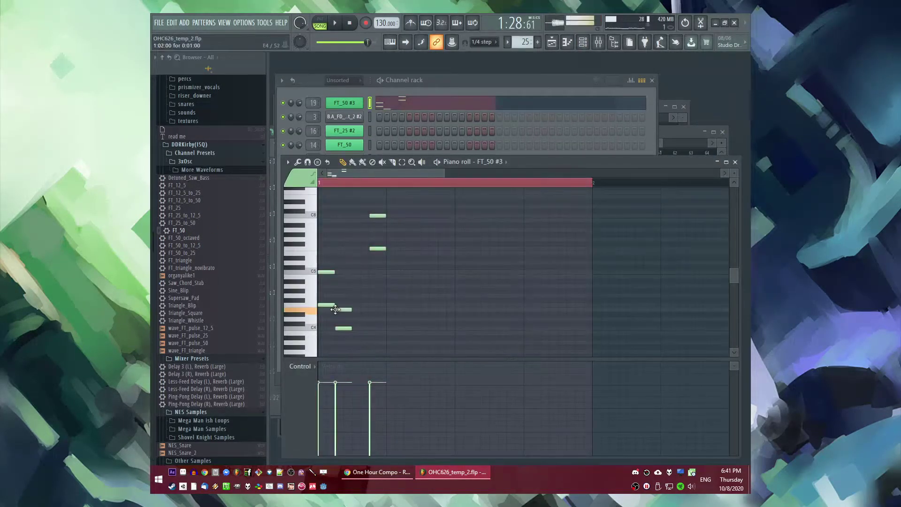
right_click(340, 310)
key(space)
drag(333, 306, 570, 306)
key(l)
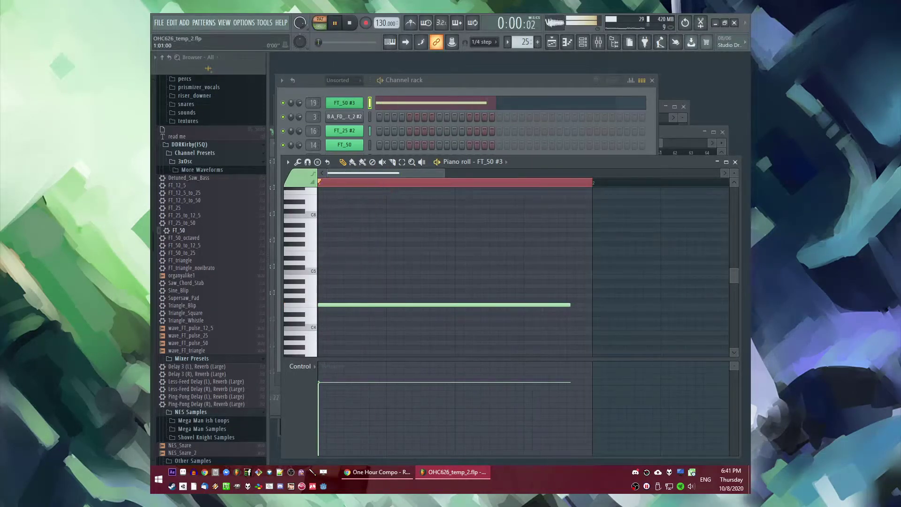
key(space)
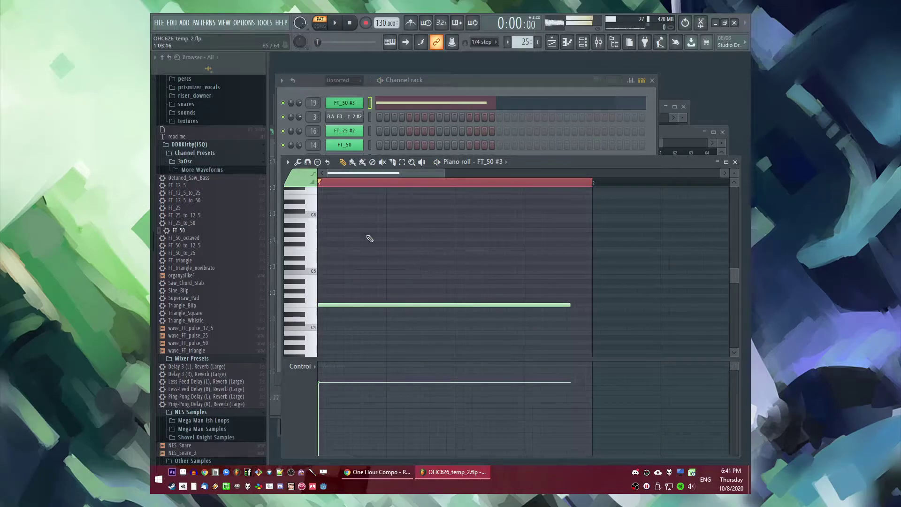
Step: Play the held FT_50 #3 note and slightly reduce the band 1 low cut in its Fruity parametric EQ 2
click(353, 101)
click(423, 192)
key(F9)
key(space)
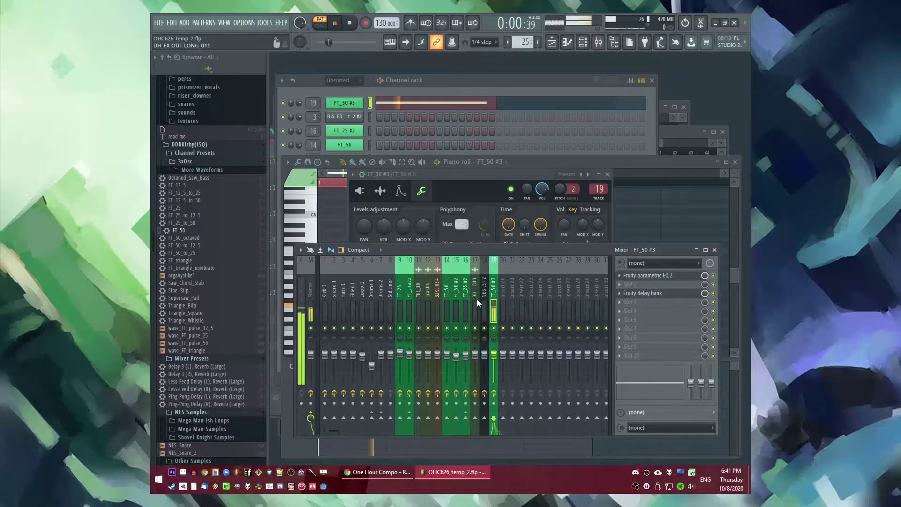
click(628, 277)
drag(355, 218, 354, 211)
key(space)
Step: Play the arrangement leading up to bar 49 and look over the playlist tracks from 18 up to 4
key(F7)
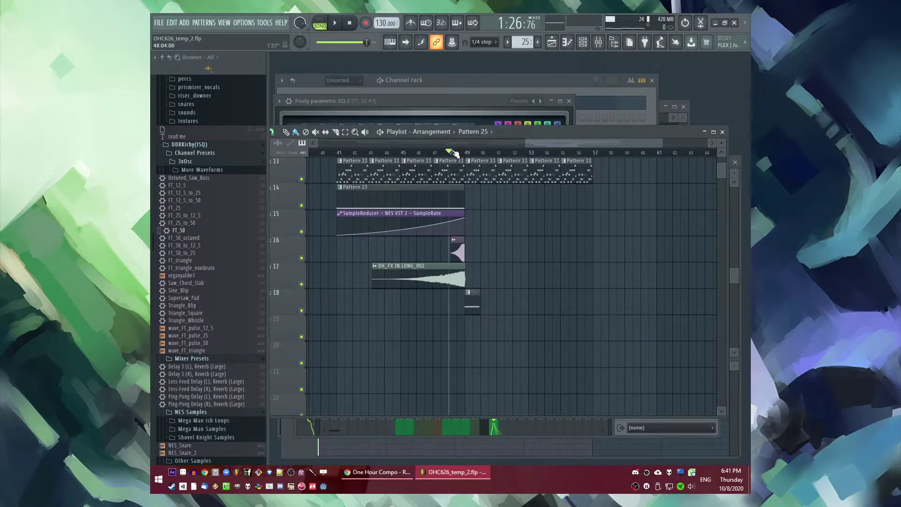
click(433, 152)
key(space)
scroll(444, 201, up, 3)
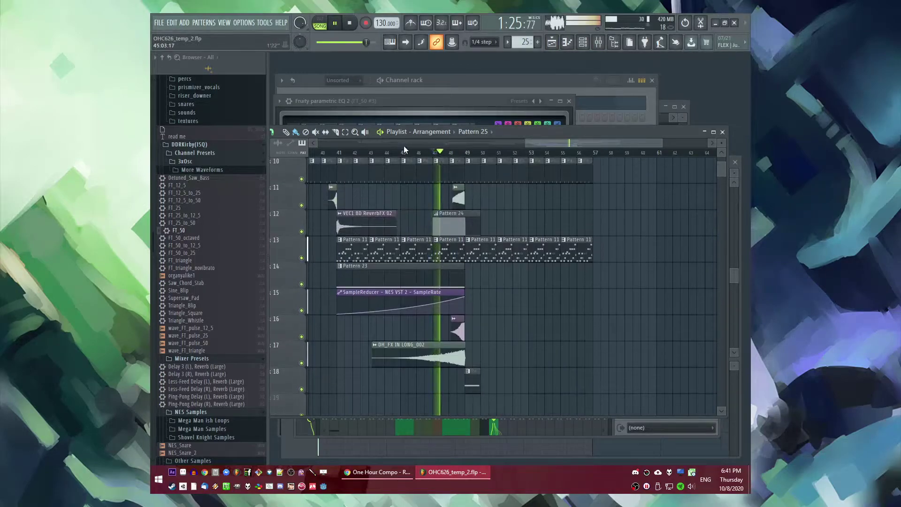
scroll(404, 146, left, 1)
click(355, 152)
scroll(455, 211, up, 4)
scroll(457, 214, up, 1)
click(445, 152)
scroll(489, 179, up, 4)
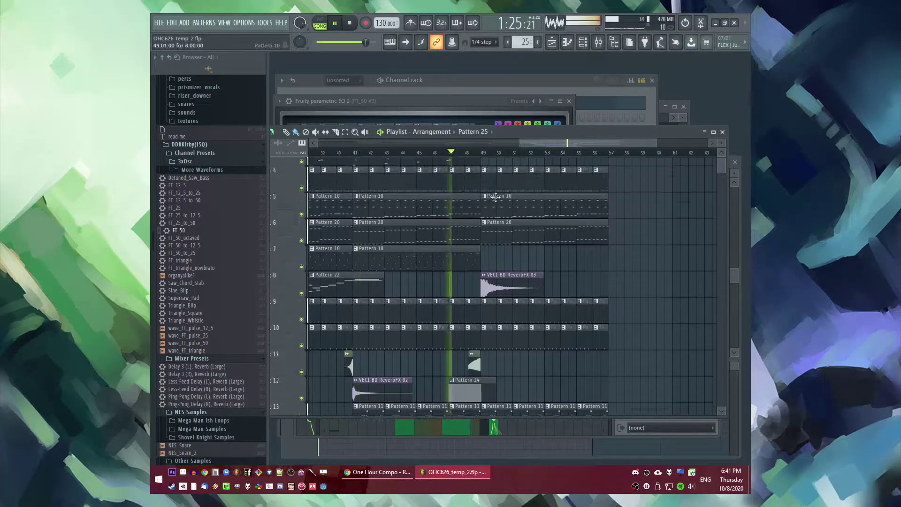
Step: Create the new Pattern 26 and place it at bar 49 on playlist track 3
key(F4)
key(Return)
click(486, 199)
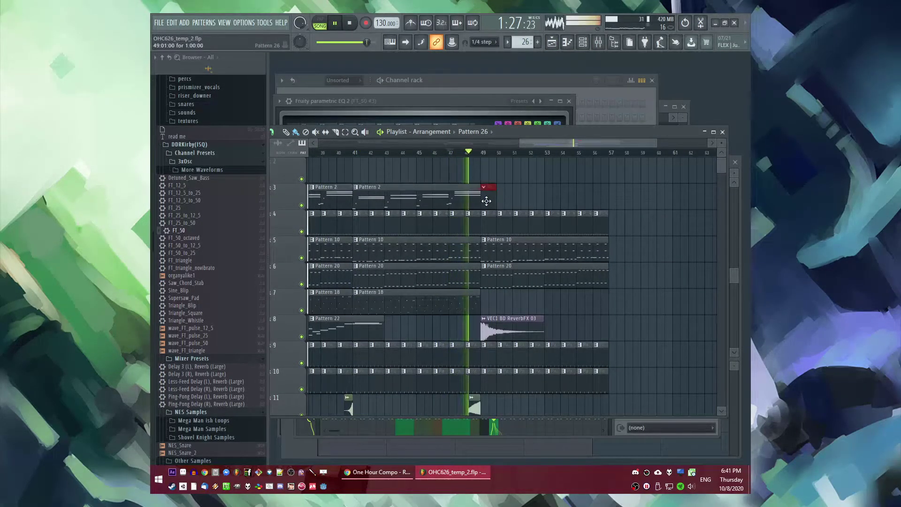
Step: Add the FT_25 preset as a new channel at the top of the channel rack and open its piano roll
key(F6)
drag(335, 93, 342, 99)
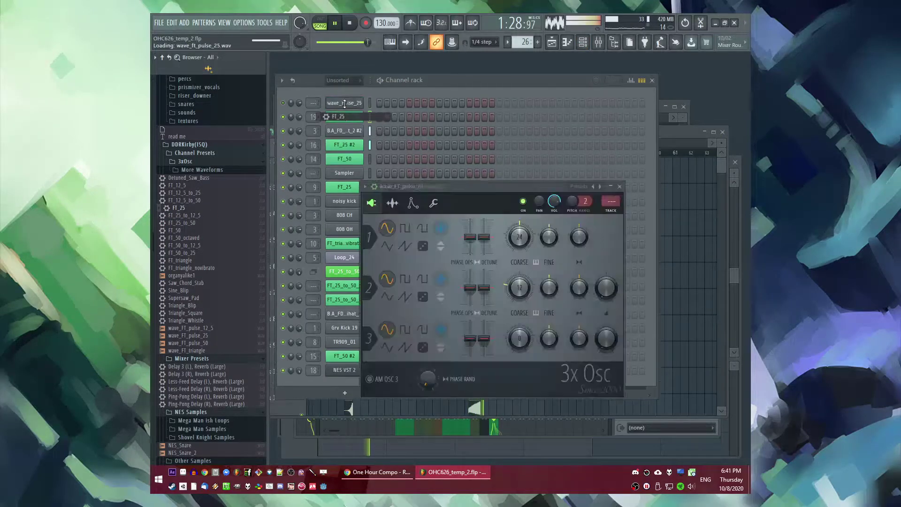
click(346, 102)
right_click(349, 102)
click(385, 102)
Step: Draw nearly bar-long D4, F5 and A#2 notes at the start of the FT_25 #3 piano roll
key(space)
click(336, 319)
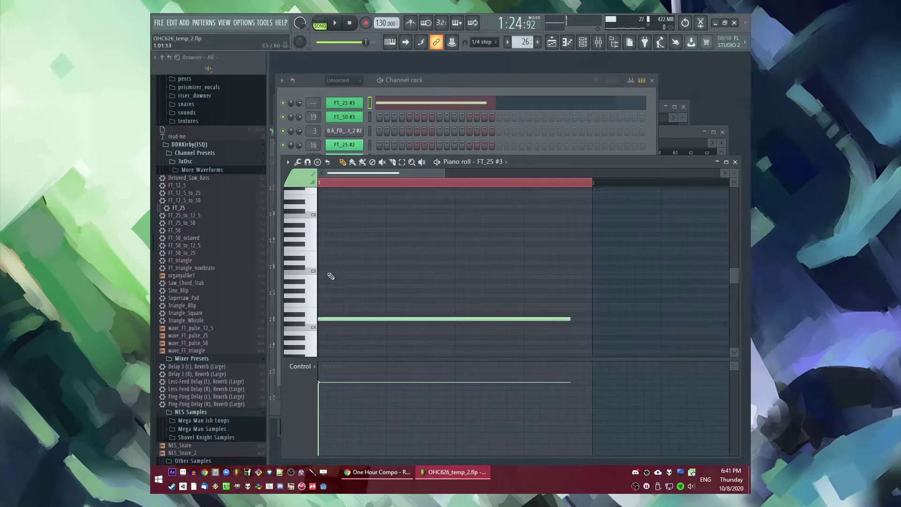
click(320, 250)
scroll(325, 281, down, 3)
click(317, 295)
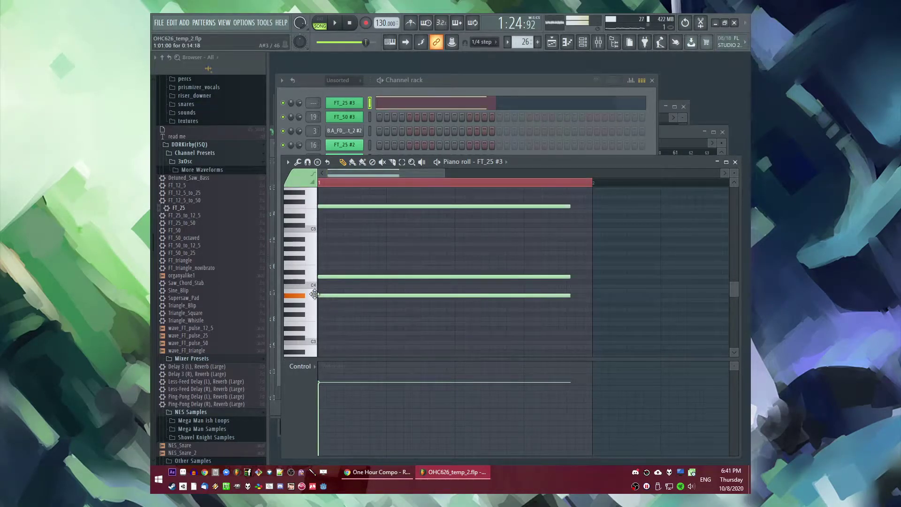
drag(328, 294, 312, 353)
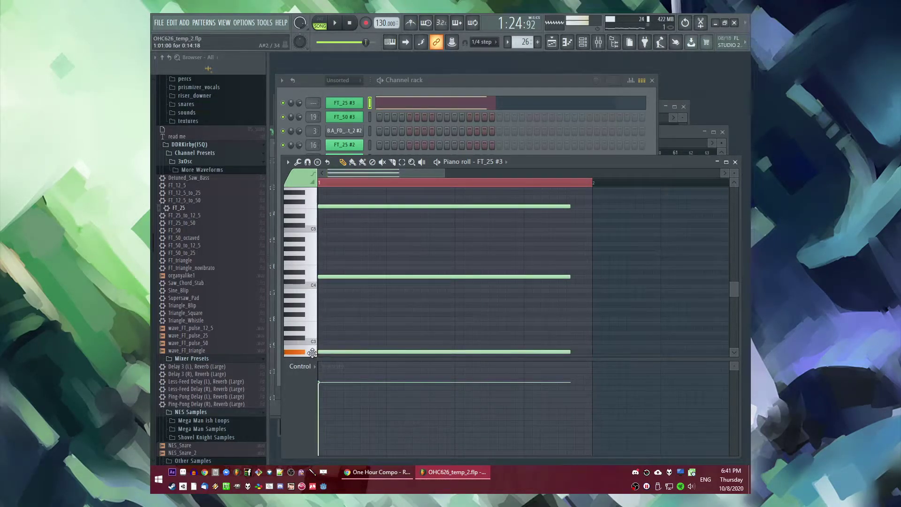
Step: Redraw the chord's middle note at D4 and play it in the arrangement and on its own
right_click(332, 276)
click(325, 263)
right_click(324, 263)
drag(327, 282, 313, 275)
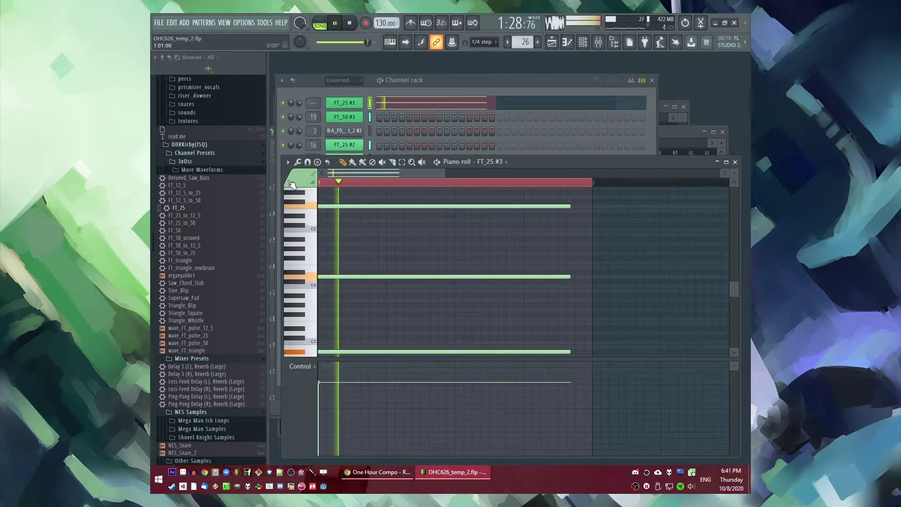
key(l)
key(space)
key(space)
key(space)
Step: Replace the FT_25 #3 chord with long A#3 and F4 notes and play the pattern
right_click(333, 352)
scroll(331, 291, down, 1)
click(333, 280)
right_click(335, 261)
click(332, 247)
key(space)
scroll(331, 225, up, 1)
right_click(332, 220)
key(space)
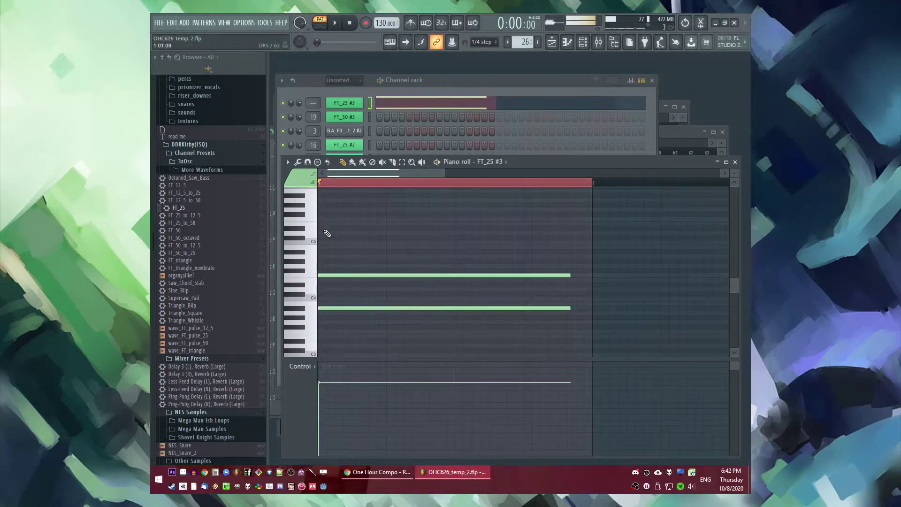
Step: Add a D5 note above the two existing notes of the FT_25 #3 chord and audition the pattern
click(321, 233)
key(space)
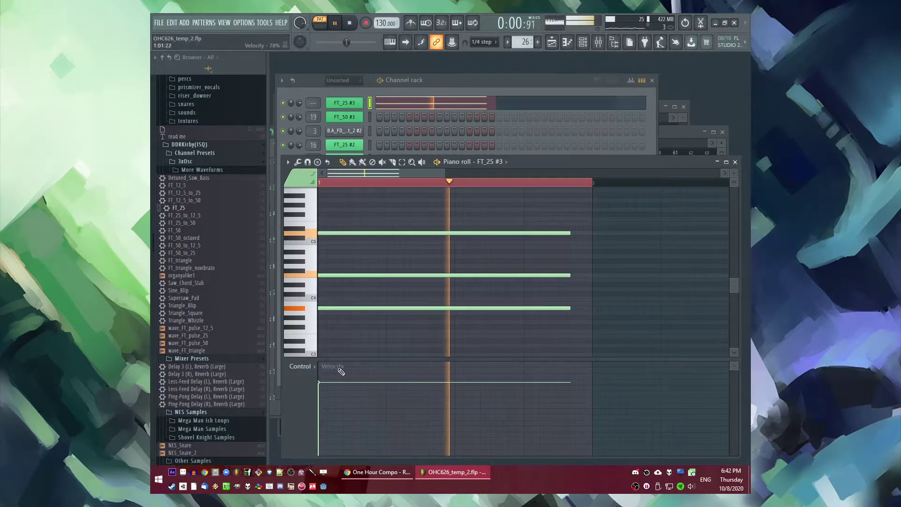
key(space)
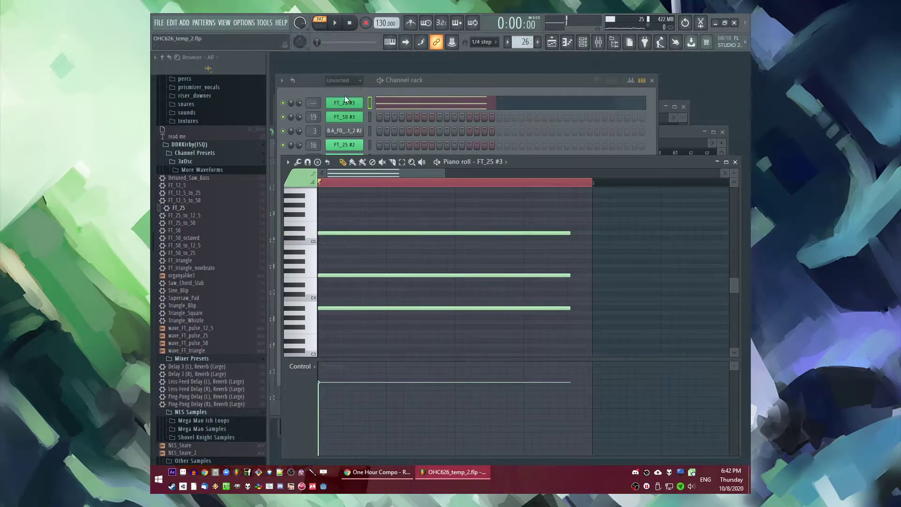
click(346, 101)
key(space)
key(F9)
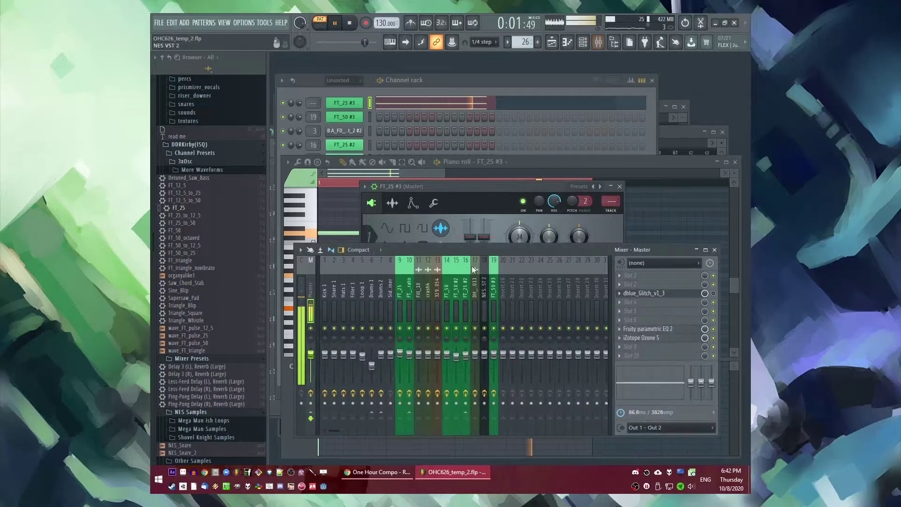
key(space)
key(F9)
Step: Play the song from bar 49 to hear the chord in context and open Pattern 26 from the playlist
key(F5)
click(449, 154)
click(332, 153)
scroll(581, 215, down, 5)
click(415, 154)
scroll(502, 165, up, 4)
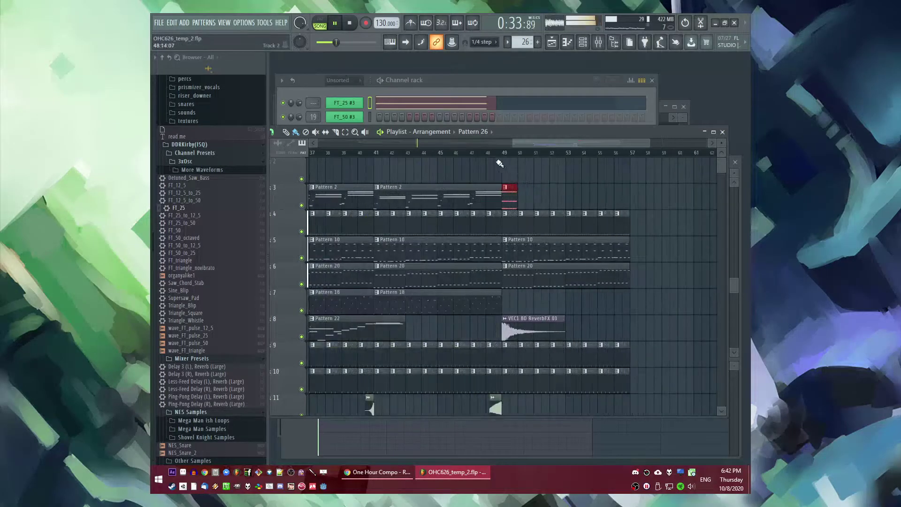
click(504, 154)
double_click(512, 191)
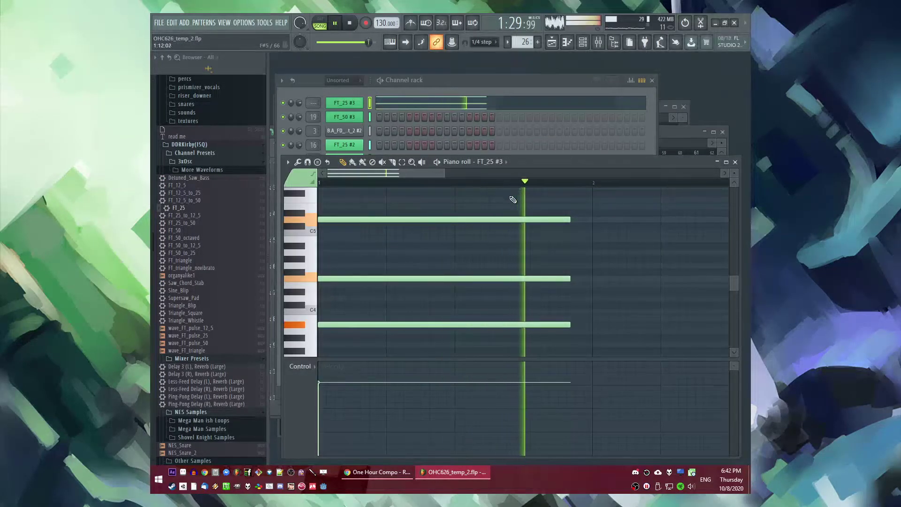
Step: Route the FT_25 #3 channel to its own mixer track 20
key(F9)
key(F5)
scroll(574, 266, down, 1)
scroll(570, 282, down, 2)
scroll(553, 262, down, 3)
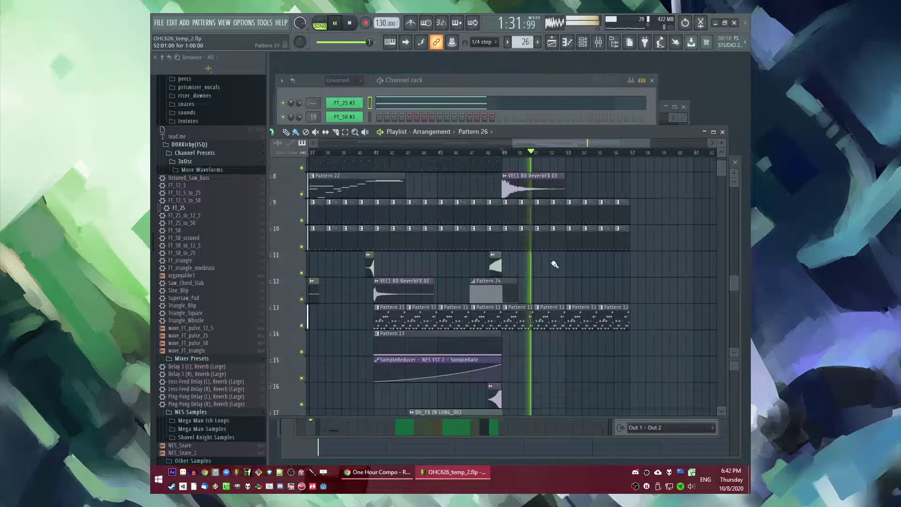
scroll(520, 329, up, 5)
key(F9)
click(359, 103)
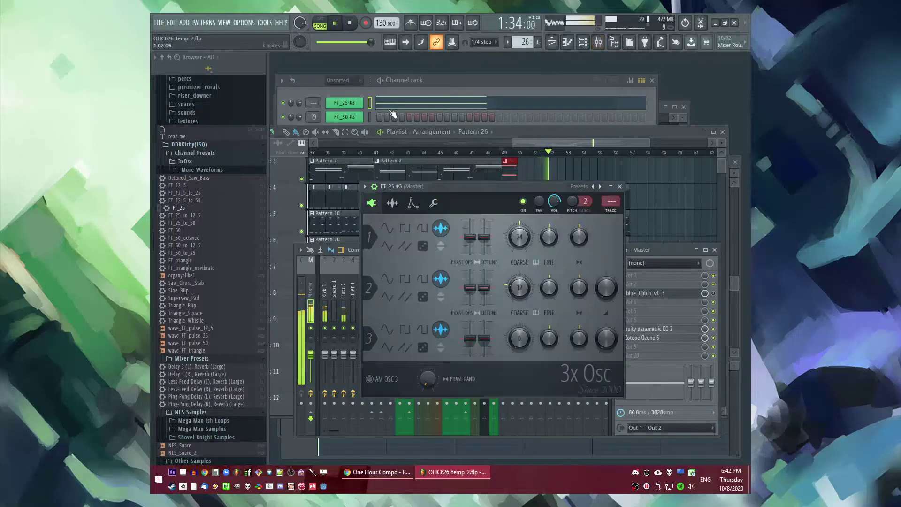
key(ctrl+l)
Step: Send the Sidechainer mixer track to the FT_25 #3 track and load Fruity Limiter on the FT_25 #3 track
click(391, 305)
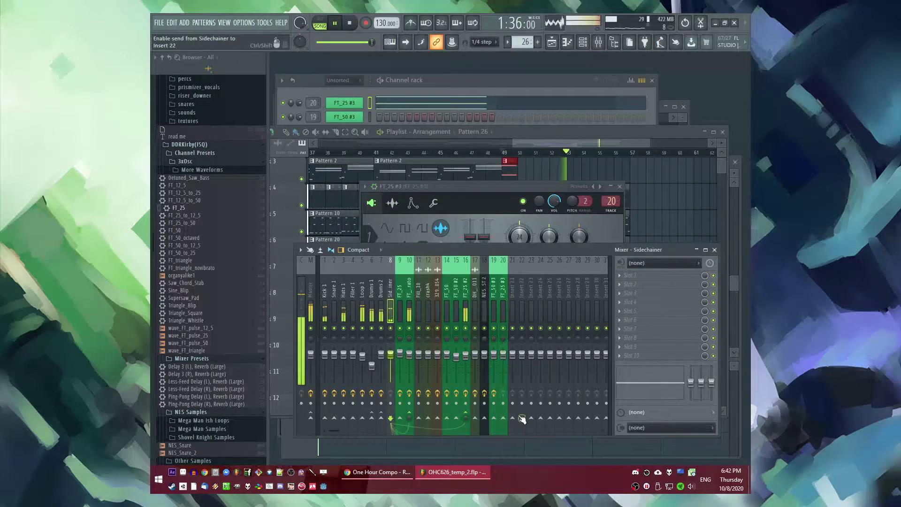
click(310, 289)
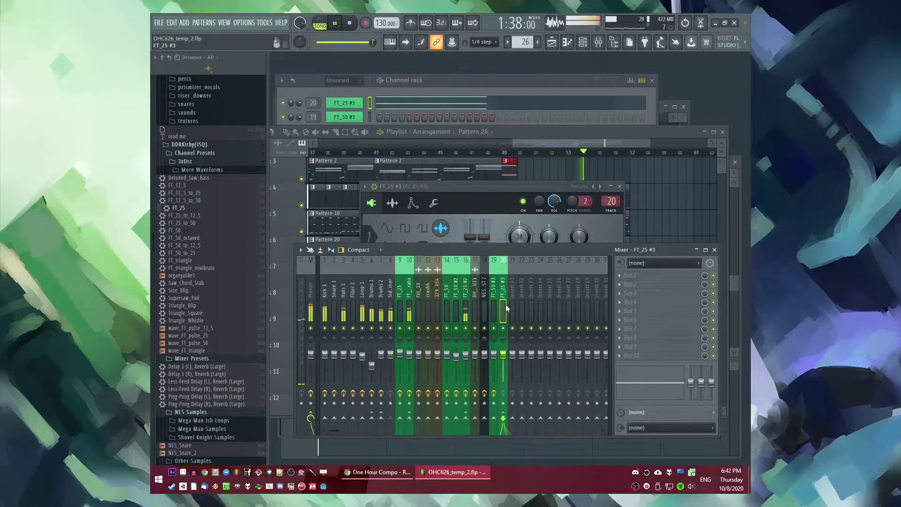
click(630, 276)
click(512, 263)
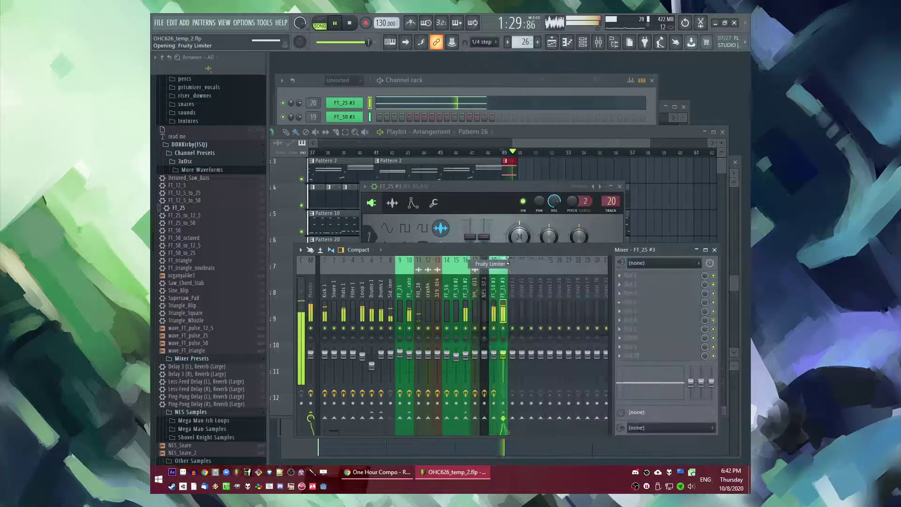
right_click(670, 201)
key(space)
scroll(565, 205, down, 1)
scroll(563, 263, up, 3)
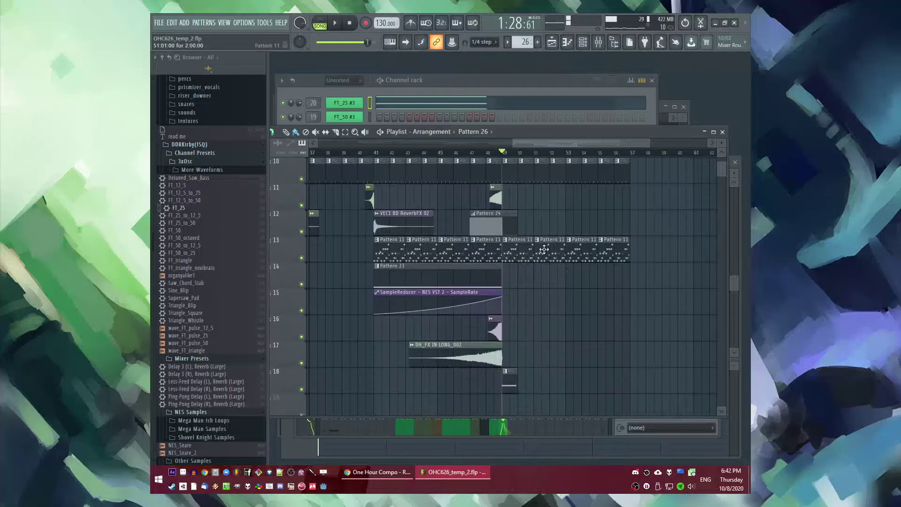
Step: Set FT_25 #3's Fruity Limiter to compress from sidechain input 1 with a lower threshold, higher ratio and about 375 ms release
key(space)
key(F9)
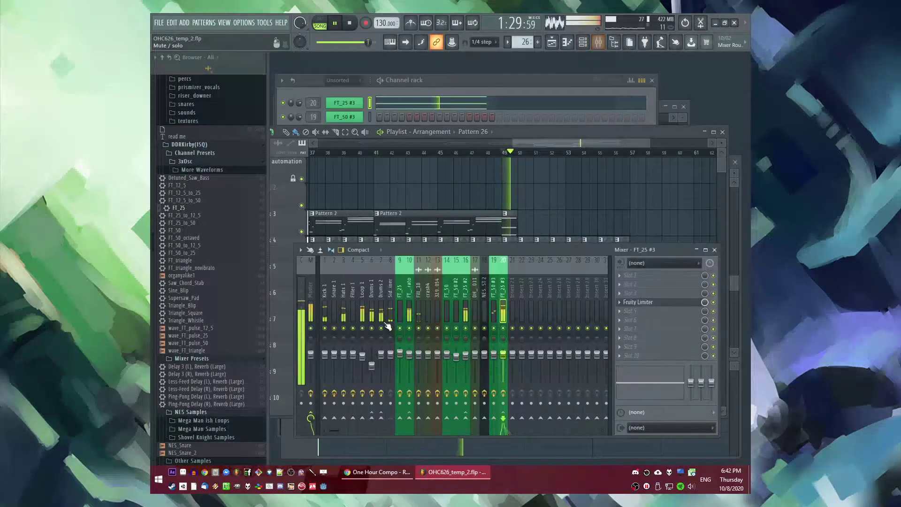
key(space)
click(392, 310)
click(501, 307)
click(639, 304)
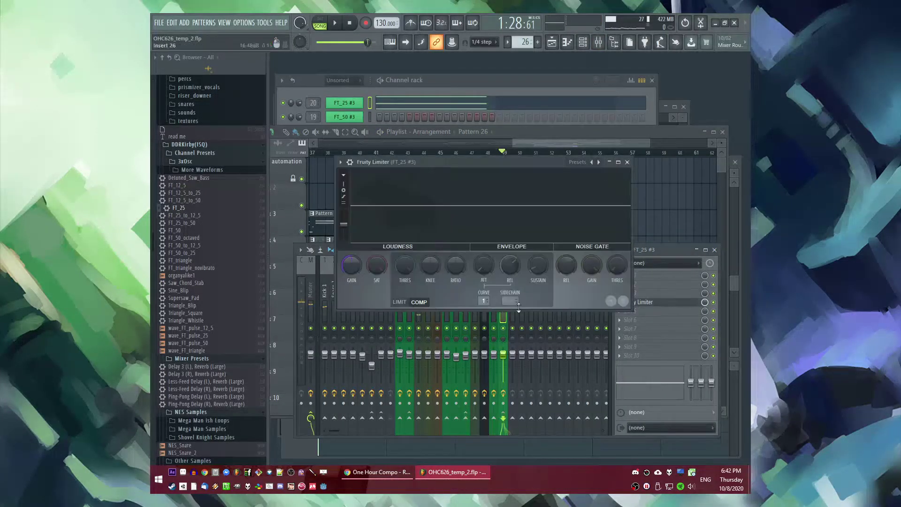
drag(405, 266, 405, 281)
key(space)
drag(455, 267, 455, 254)
drag(409, 270, 408, 281)
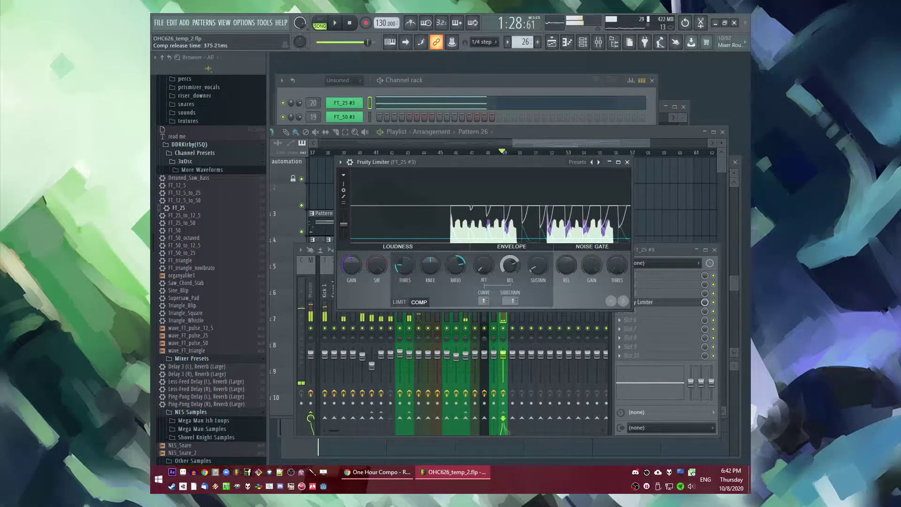
key(space)
Step: Delete the Pattern 21 clips on playlist track 9 from bar 49 onward
right_click(663, 211)
scroll(585, 253, down, 6)
scroll(578, 343, up, 3)
scroll(470, 335, up, 5)
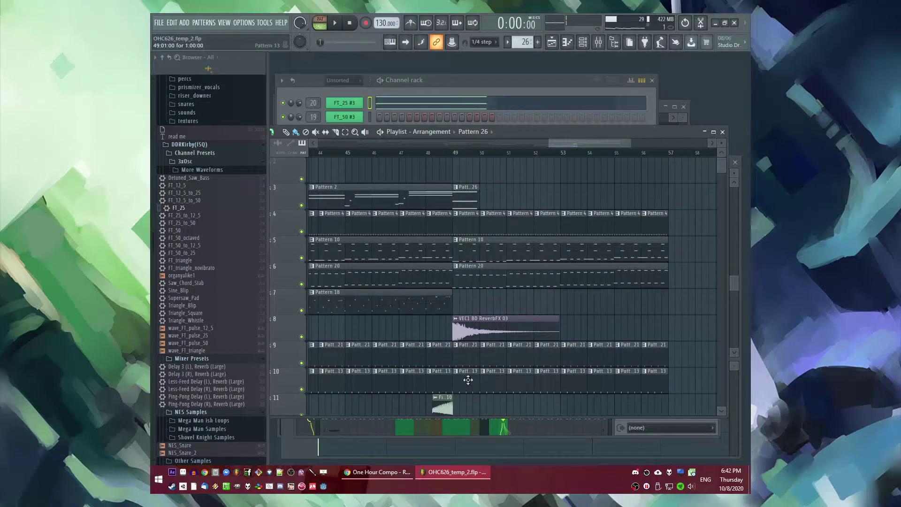
mouse_move(465, 389)
mouse_down()
mouse_move(518, 372)
mouse_move(680, 362)
mouse_up()
key(ctrl+z)
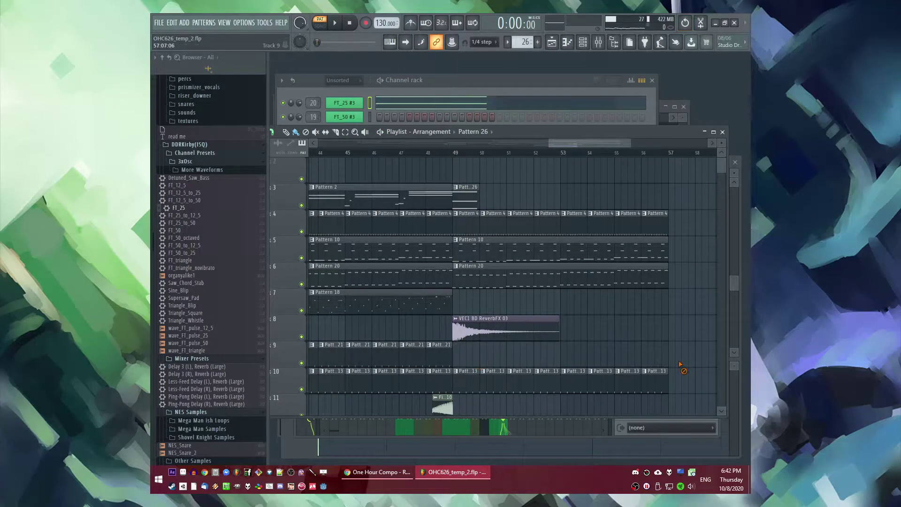
Step: Play the song from bar 48 and delete the Pattern 20 clip starting at bar 49 on track 6
key(space)
scroll(434, 151, left, 1)
click(439, 155)
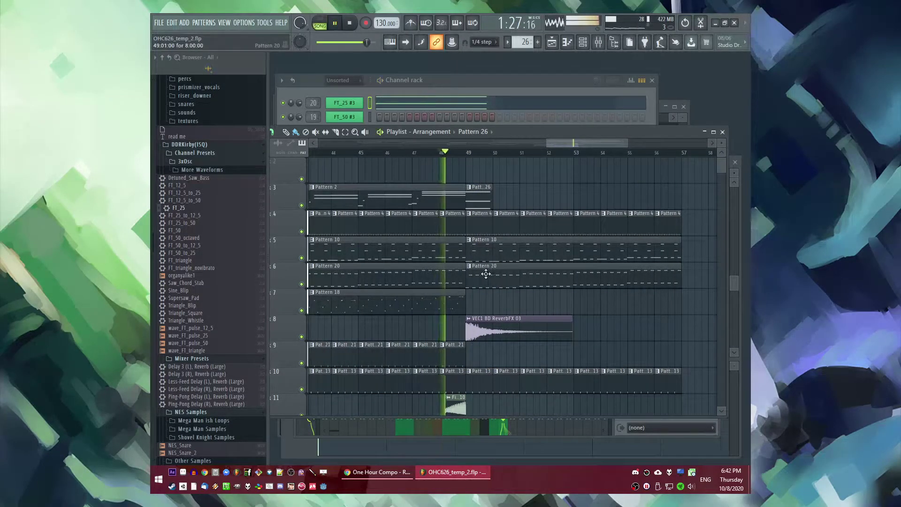
right_click(479, 270)
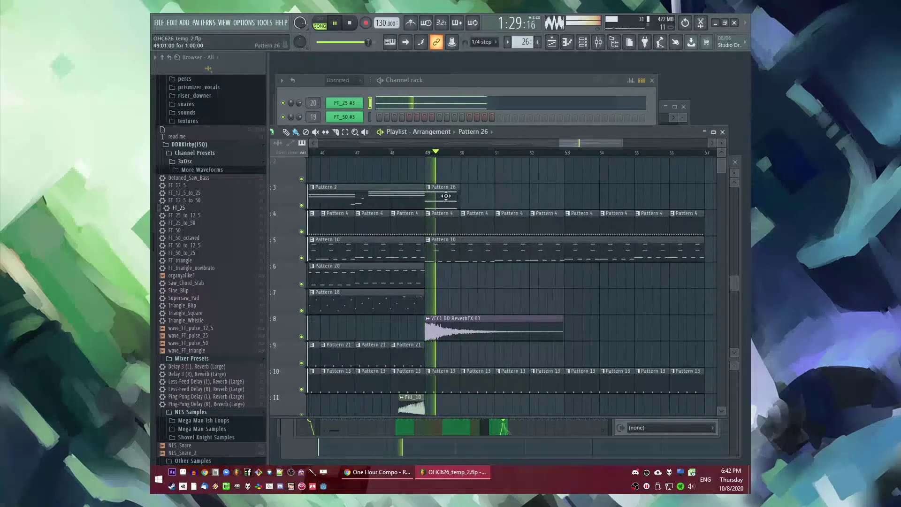
key(space)
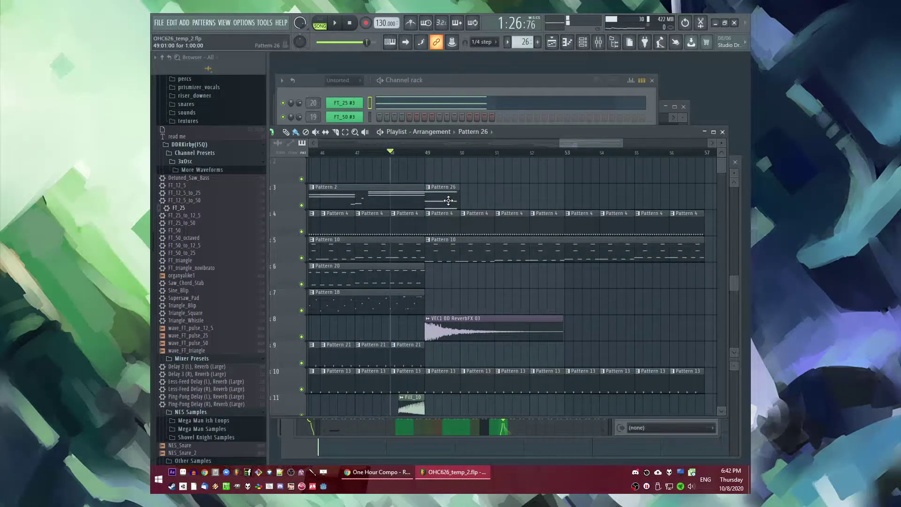
Step: Lengthen the three chord notes of Pattern 26 to fill the whole first bar
double_click(449, 202)
key(l)
key(space)
key(ctrl+a)
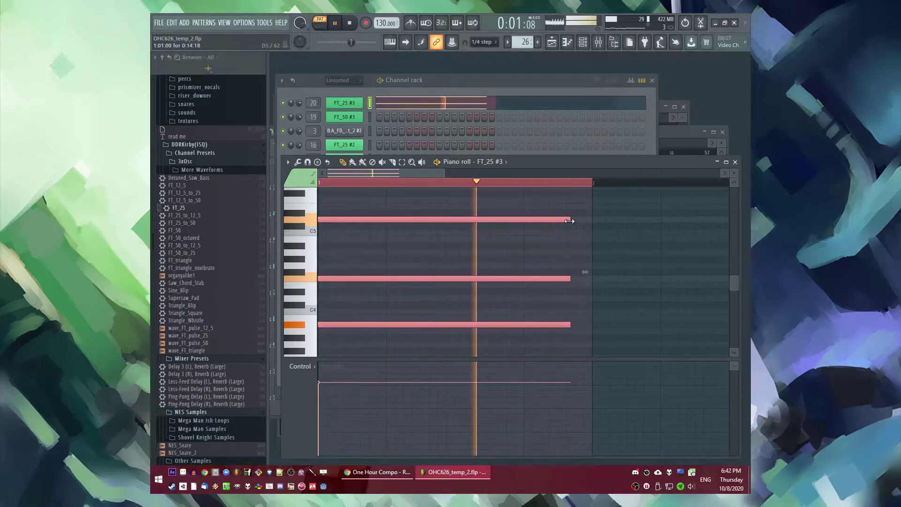
key(space)
drag(570, 220, 590, 221)
Step: Duplicate the Pattern 26 chord notes into bar 2 and audition the pattern
scroll(497, 256, down, 3)
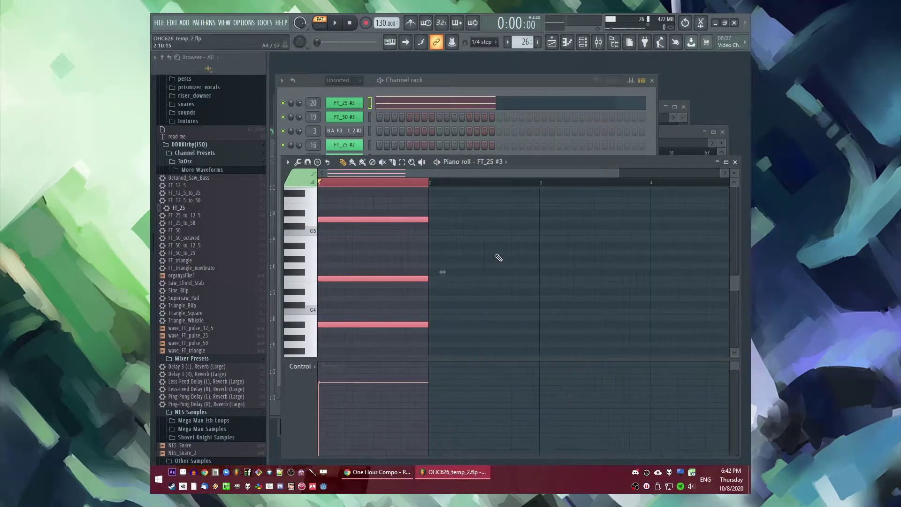
key(ctrl+b)
key(ctrl+d)
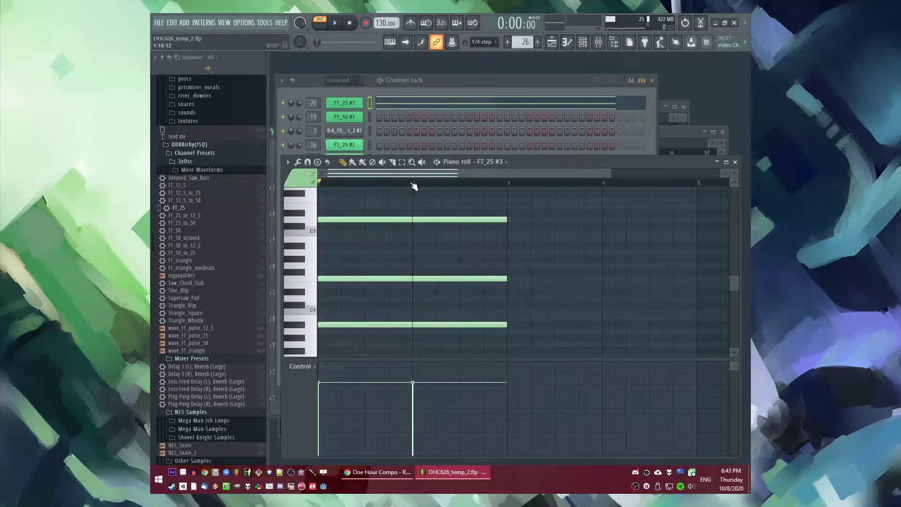
key(space)
key(Tab)
key(Tab)
key(space)
scroll(448, 222, down, 2)
scroll(445, 222, up, 2)
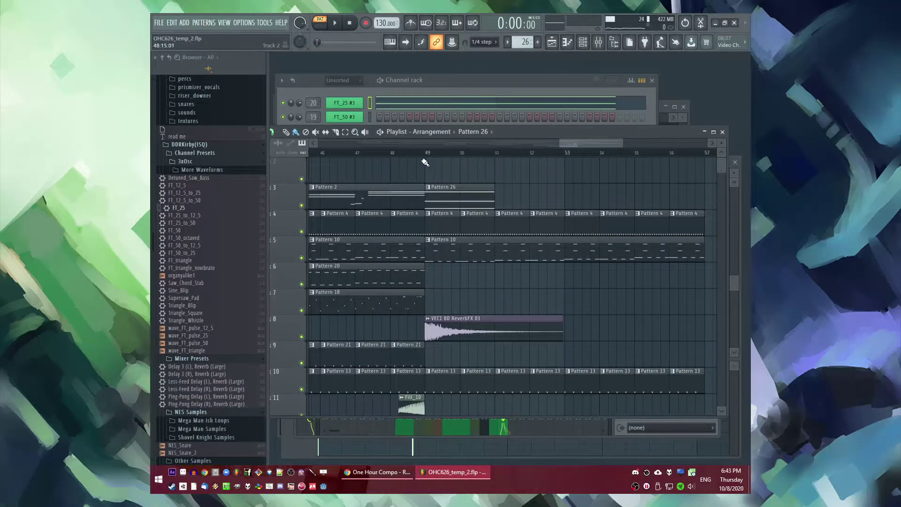
Step: Make the Pattern 13 clip at bar 49 on track 10 unique and delete the Pattern 13 clips after it
key(space)
scroll(451, 277, down, 4)
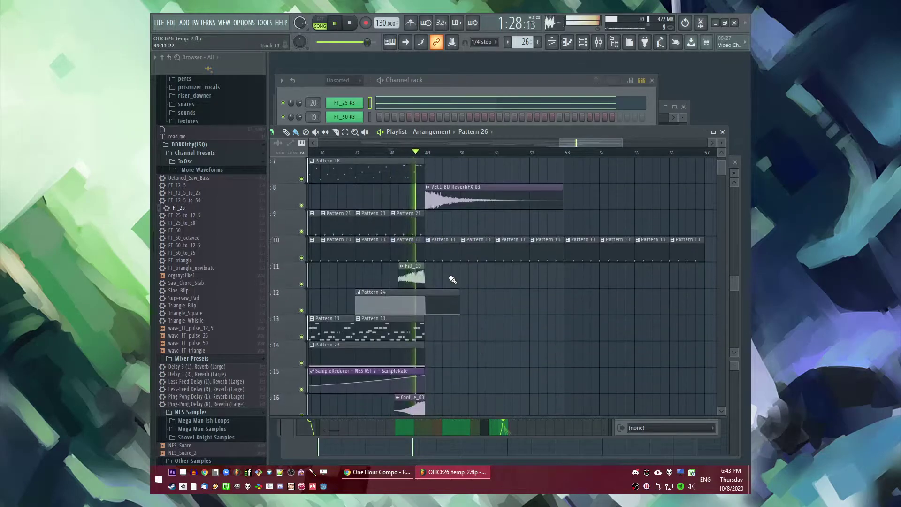
click(428, 267)
click(444, 327)
key(space)
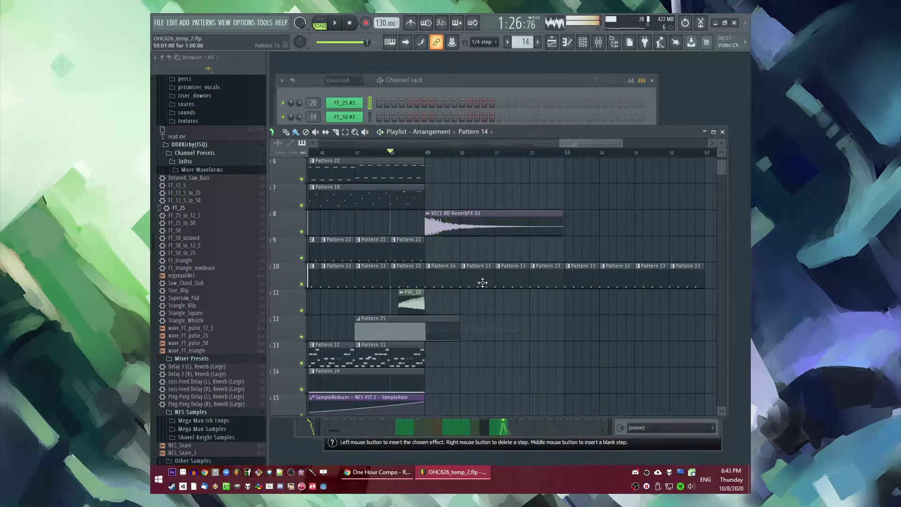
drag(483, 282, 688, 278)
Step: Rework the kick rhythm of Pattern 14 so Grv Kick 19 and TR909_01 hit on steps 1 and 7
double_click(446, 278)
key(l)
key(space)
key(space)
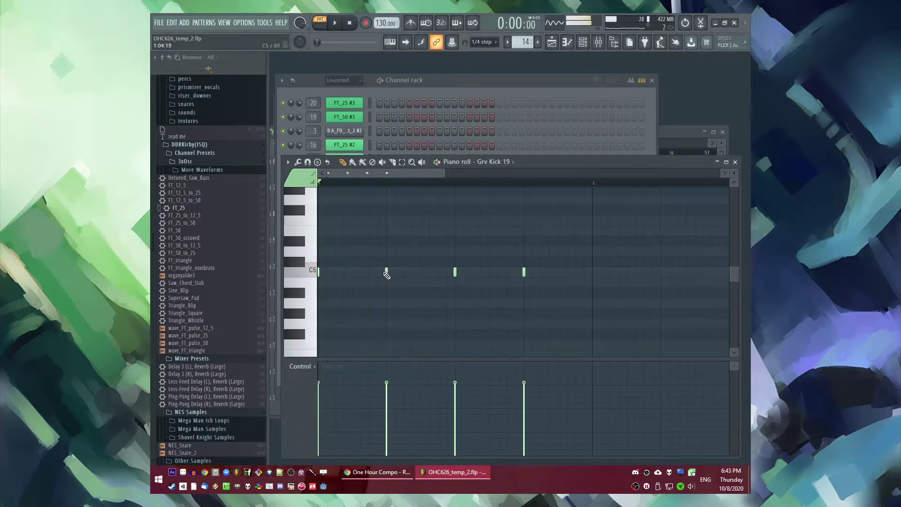
click(418, 277)
right_click(421, 278)
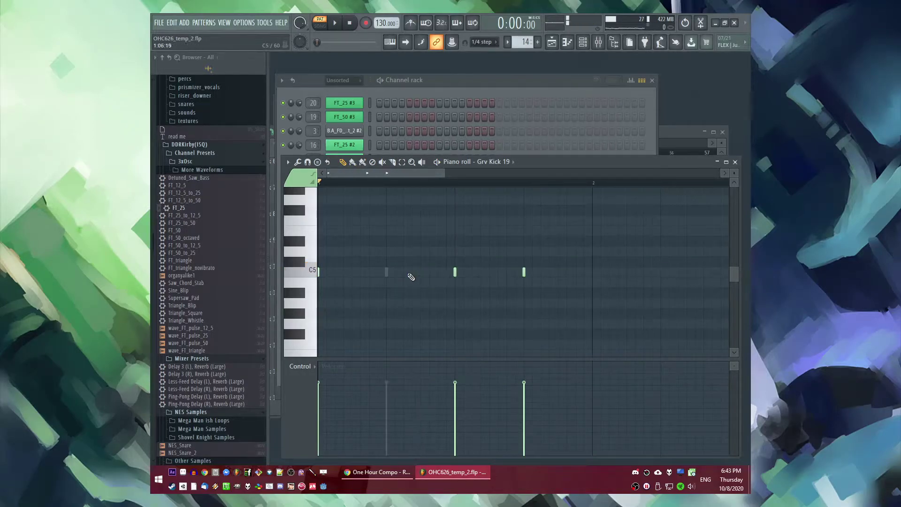
click(458, 97)
key(space)
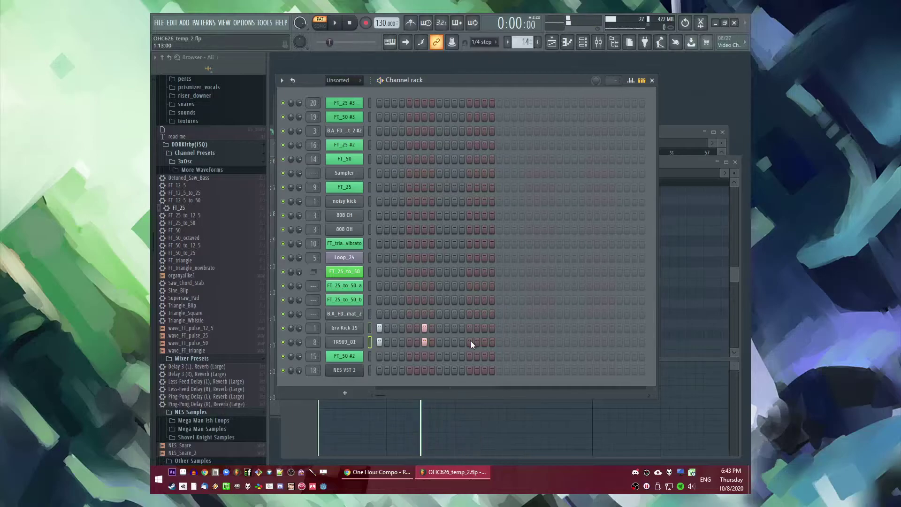
Step: Add Grv Kick 19 and TR909_01 hits on step 17 and clear their hits on step 15
click(484, 342)
key(space)
key(space)
click(499, 327)
click(499, 342)
click(522, 342)
right_click(484, 328)
right_click(485, 342)
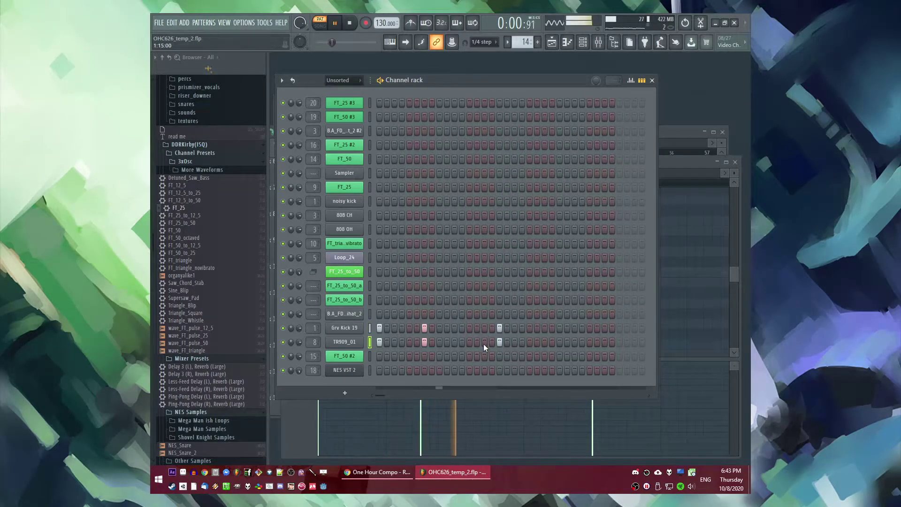
Step: Add Grv Kick 19 and TR909_01 hits on steps 12, 15, 27 and 29, plus a TR909_01 hit on step 31
key(space)
click(462, 341)
click(462, 328)
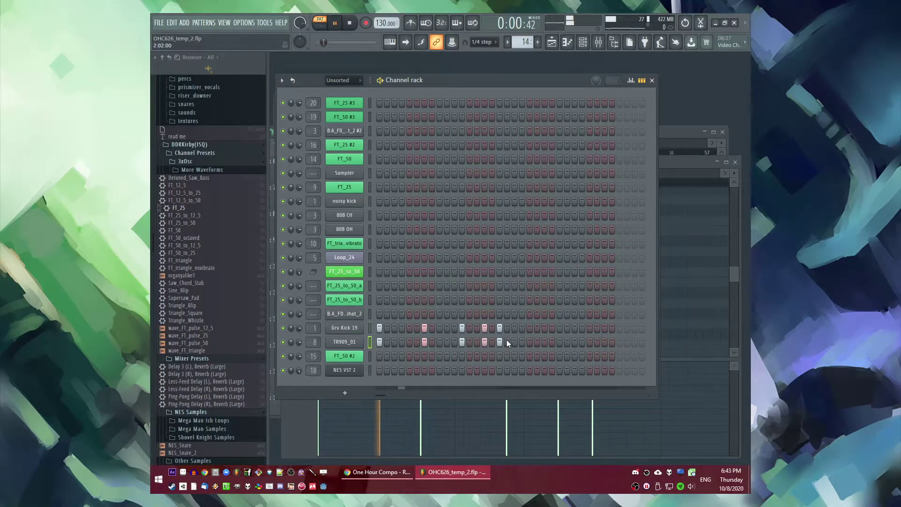
key(space)
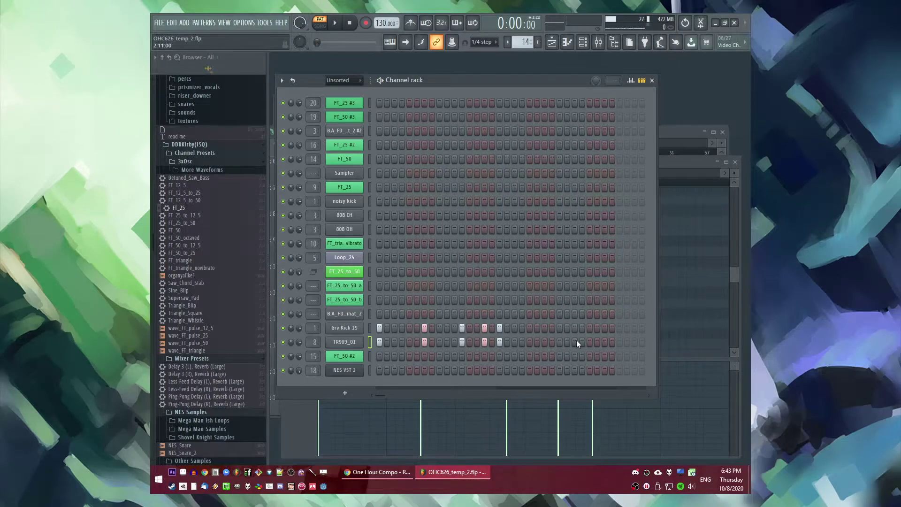
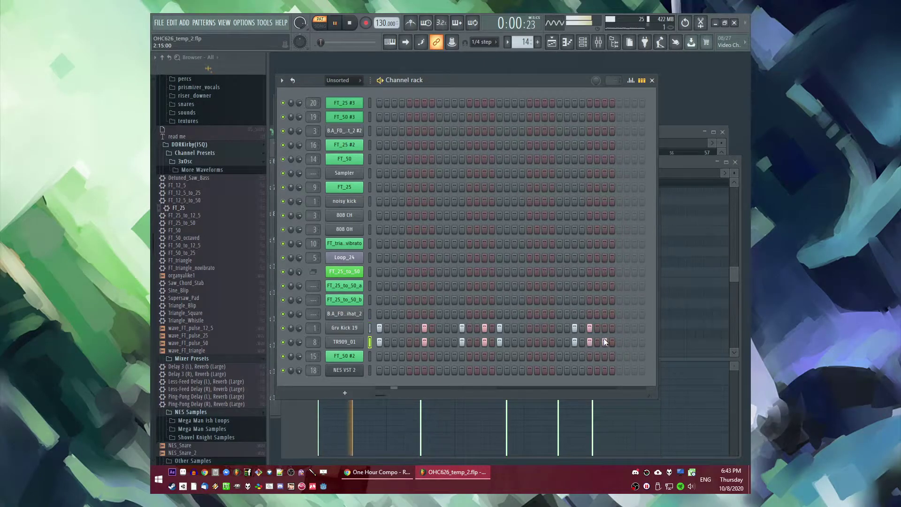
Step: Set the compressor release time of the Fruity Limiter on the FT_25 #3 mixer track to 179.46 ms
key(F5)
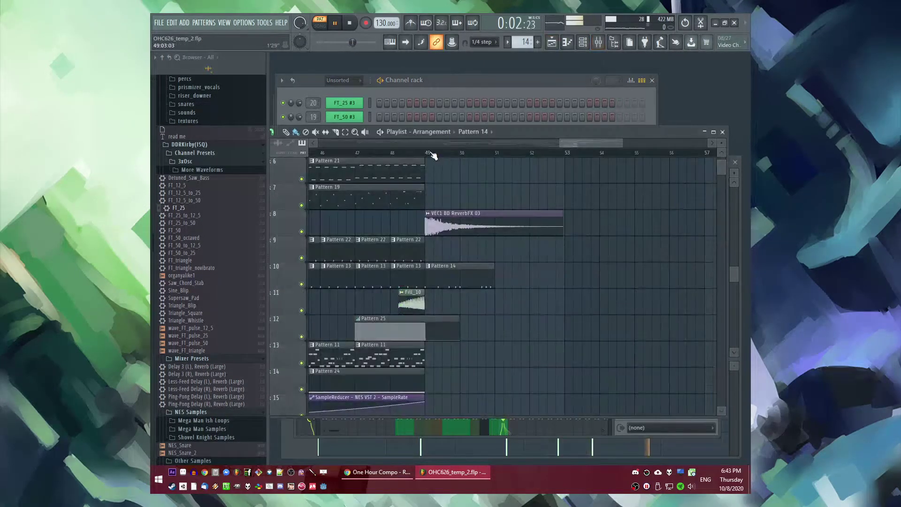
key(F6)
key(F9)
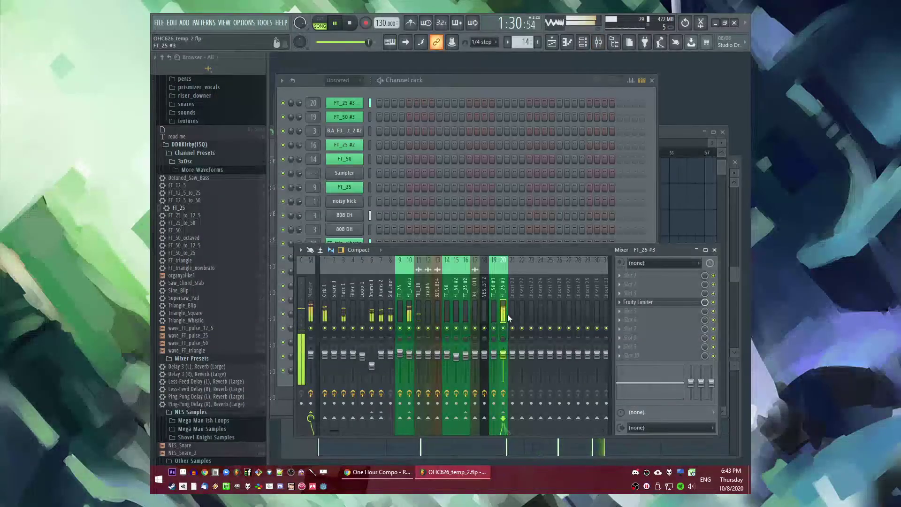
click(638, 302)
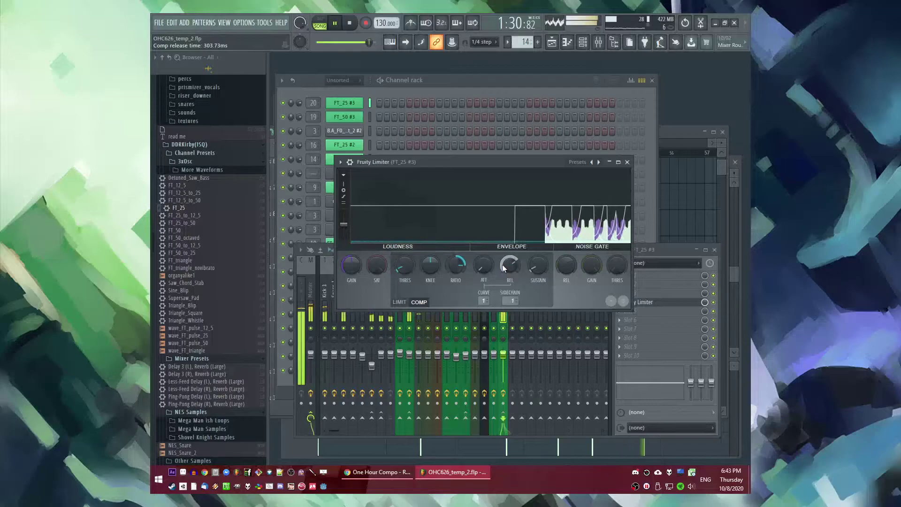
key(space)
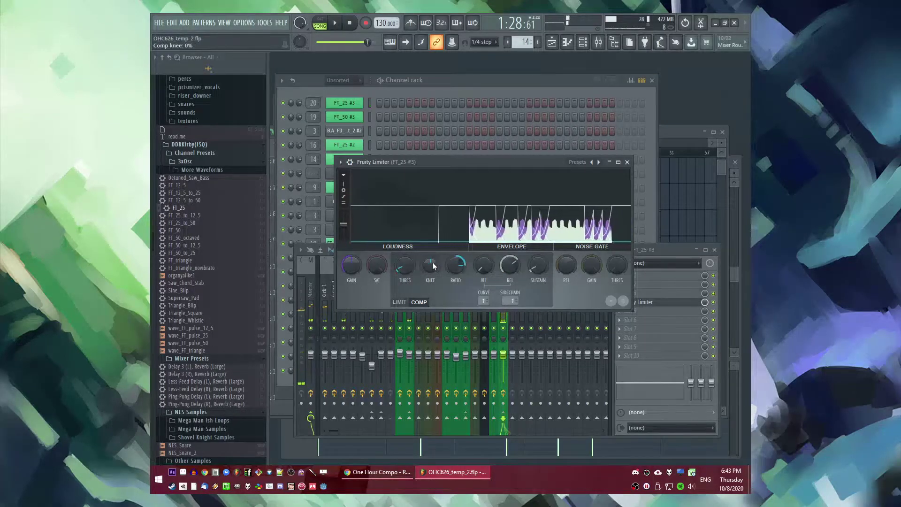
key(space)
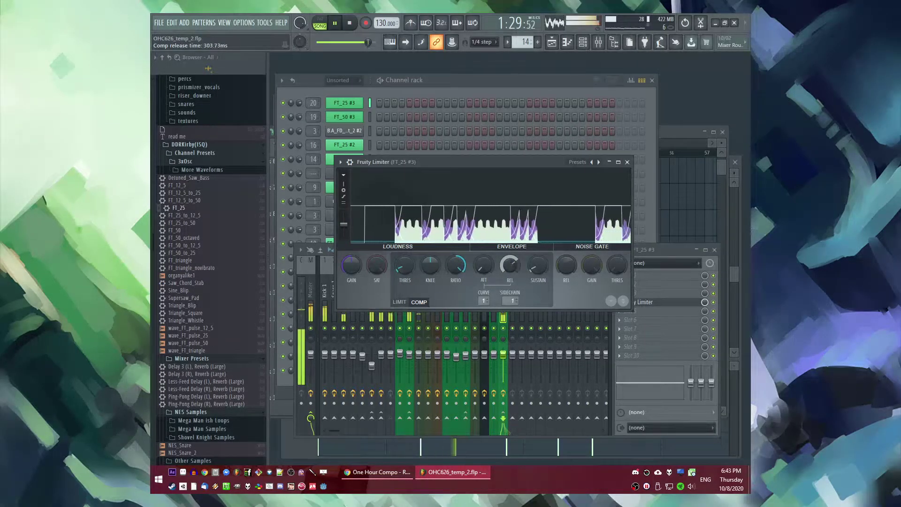
drag(510, 264, 510, 272)
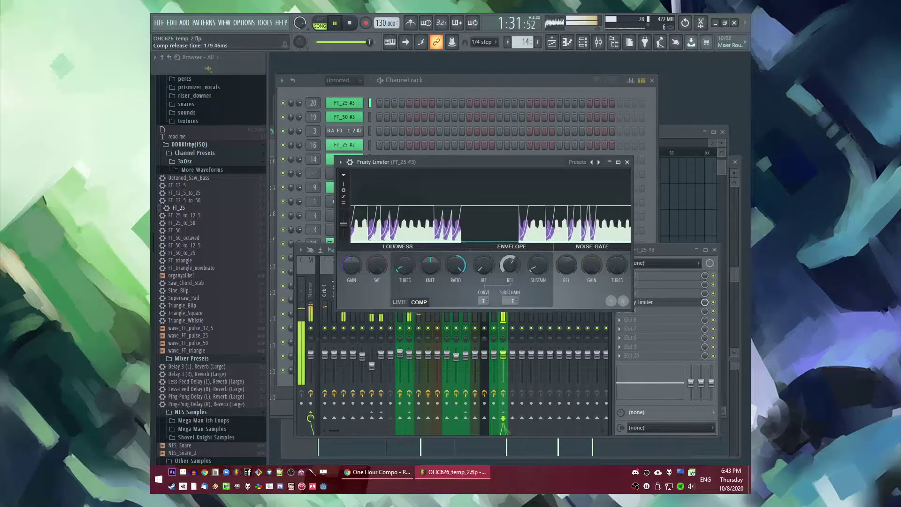
key(space)
Step: Set the playlist's playback position just after bar 48, play the song from there and save the project
key(F5)
click(400, 154)
scroll(456, 257, up, 5)
key(space)
scroll(471, 277, down, 2)
key(ctrl+s)
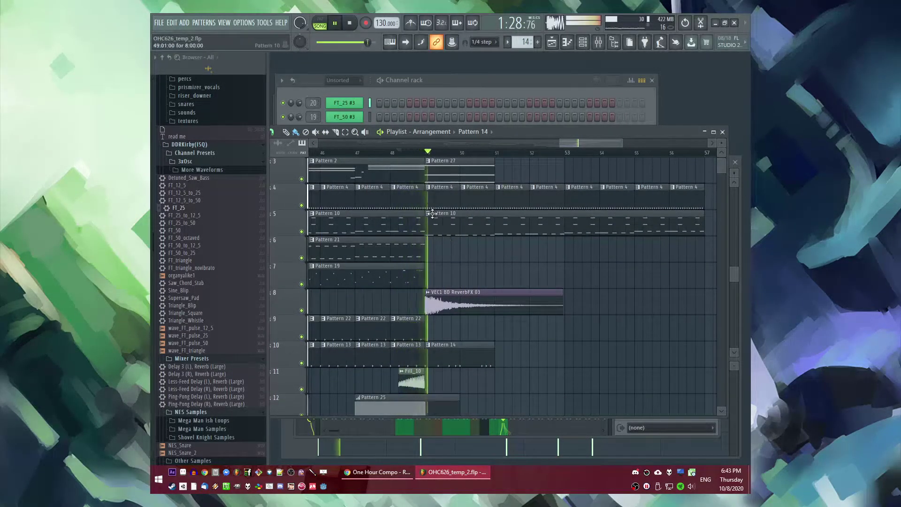
Step: Make the Pattern 10 clip at bar 49 on track 5 unique and replace its bass line with a sustained two-bar A#1 note
click(429, 214)
click(448, 275)
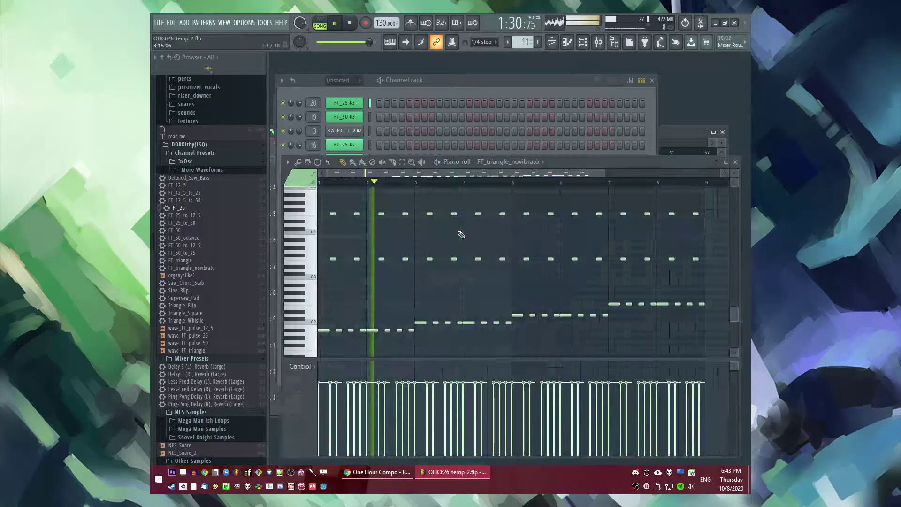
click(331, 334)
key(space)
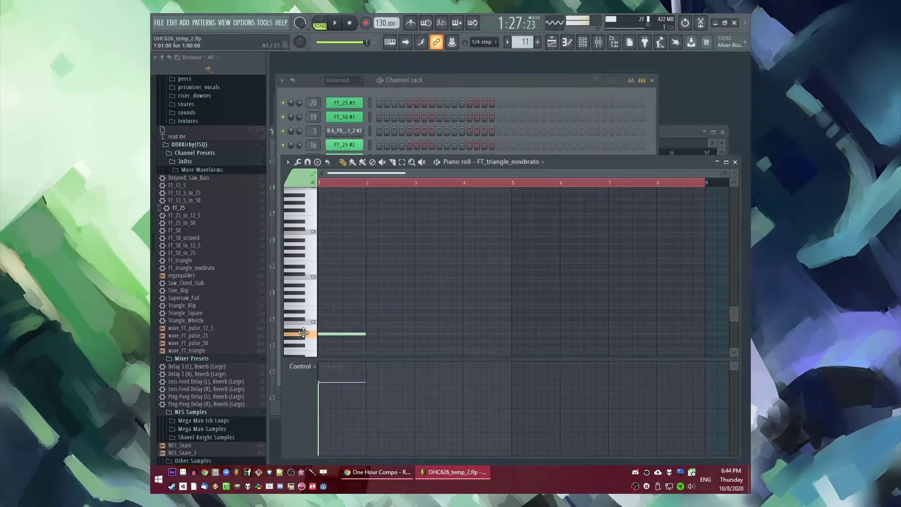
scroll(413, 336, up, 3)
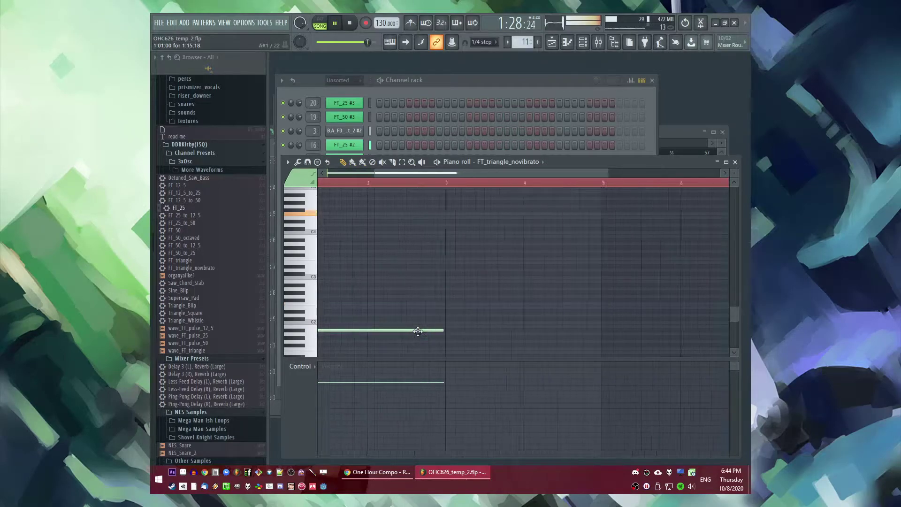
drag(460, 331, 462, 332)
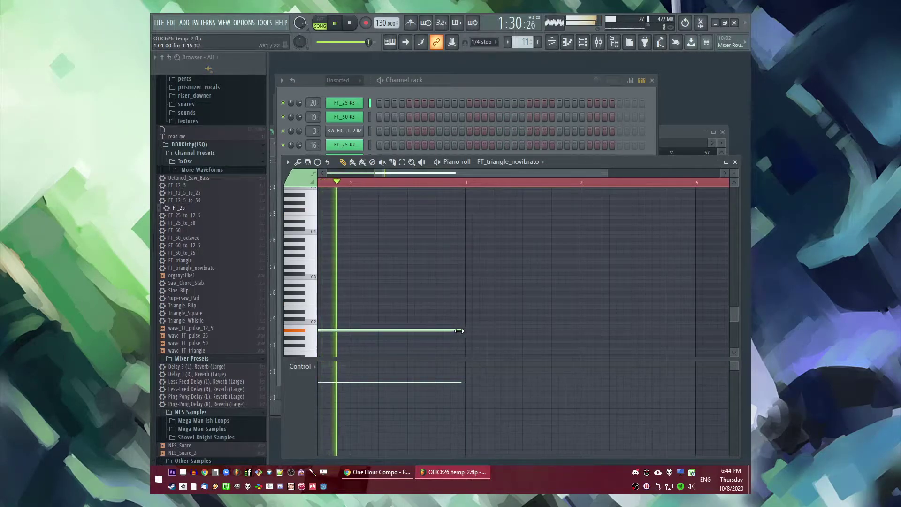
scroll(463, 331, up, 4)
key(space)
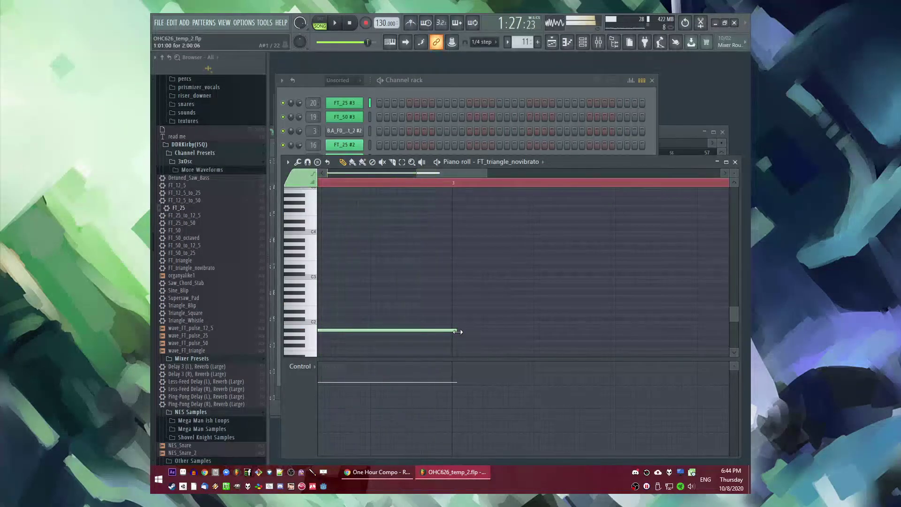
Step: Add sustained two-bar bass notes on C2, D2 and F2 starting at bars 3, 5 and 7
click(455, 324)
scroll(474, 328, down, 2)
click(439, 315)
scroll(325, 317, down, 2)
scroll(515, 313, up, 3)
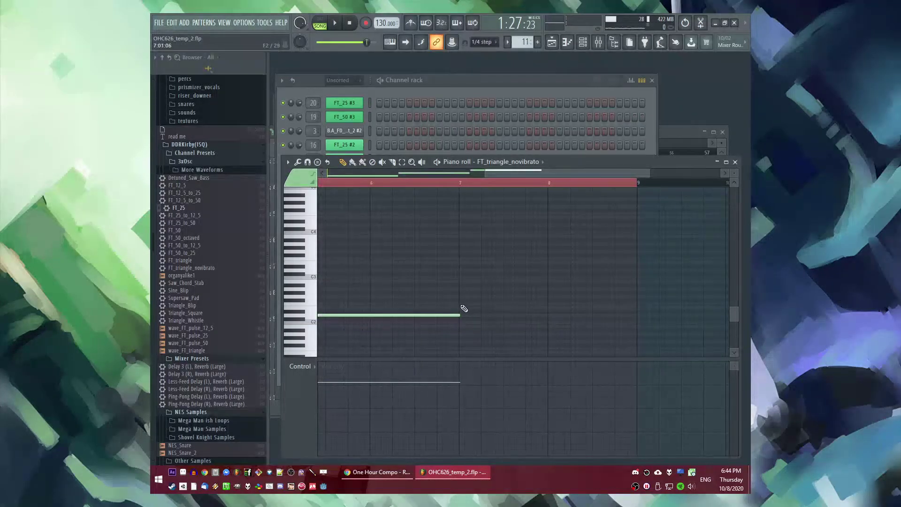
click(465, 308)
Step: Align the ends of the sustained bass notes with the bar lines, finishing the F2 note at bar 9
scroll(569, 327, down, 3)
key(ctrl+a)
scroll(388, 339, up, 3)
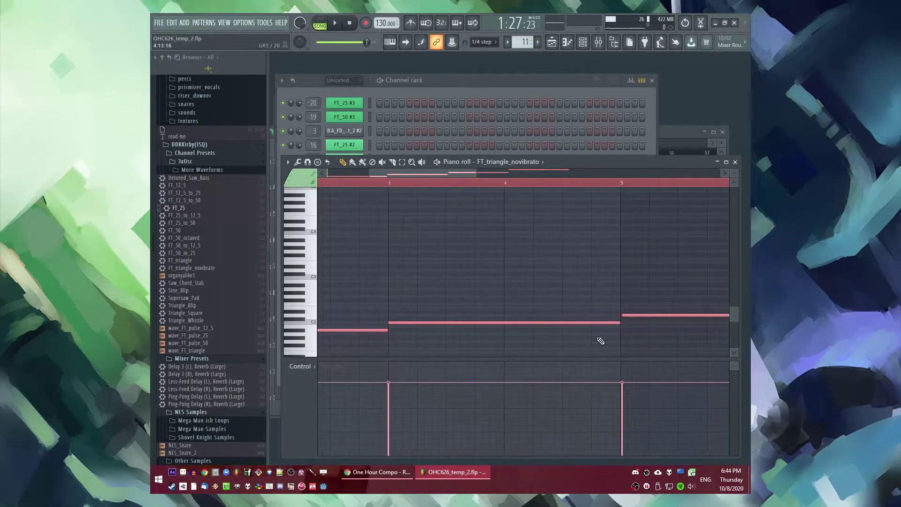
scroll(631, 329, down, 3)
scroll(540, 307, up, 3)
drag(569, 241, 703, 357)
scroll(643, 324, up, 4)
key(space)
drag(587, 304, 570, 305)
right_click(572, 325)
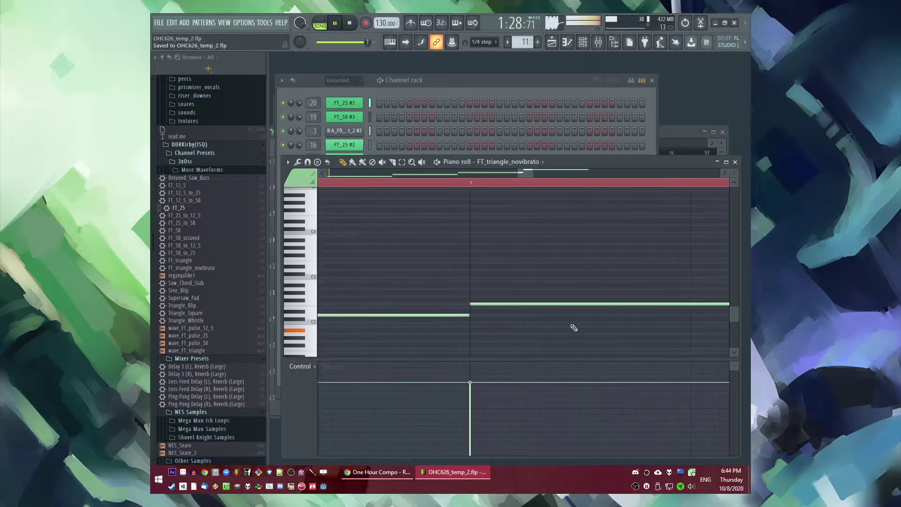
Step: Place a new empty Pattern 29 clip on track 2 at bar 49
key(F5)
scroll(563, 338, down, 5)
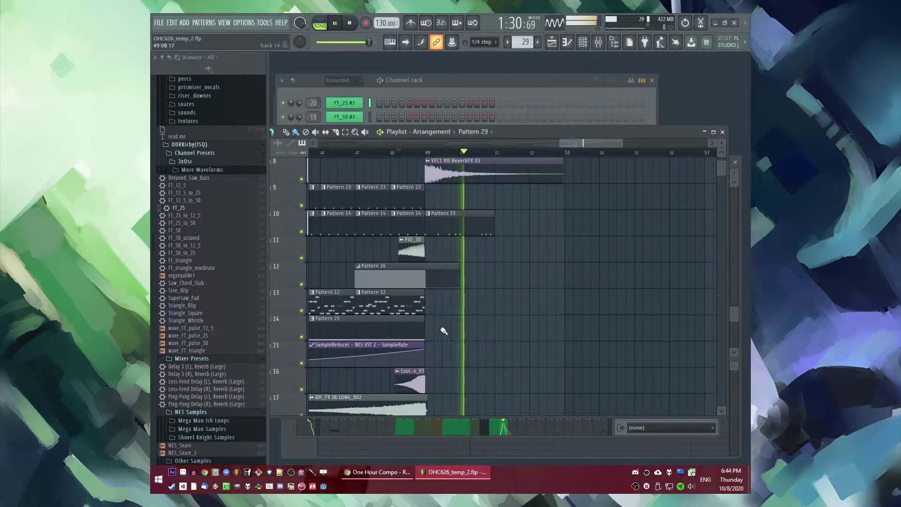
scroll(437, 282, up, 5)
click(429, 199)
key(space)
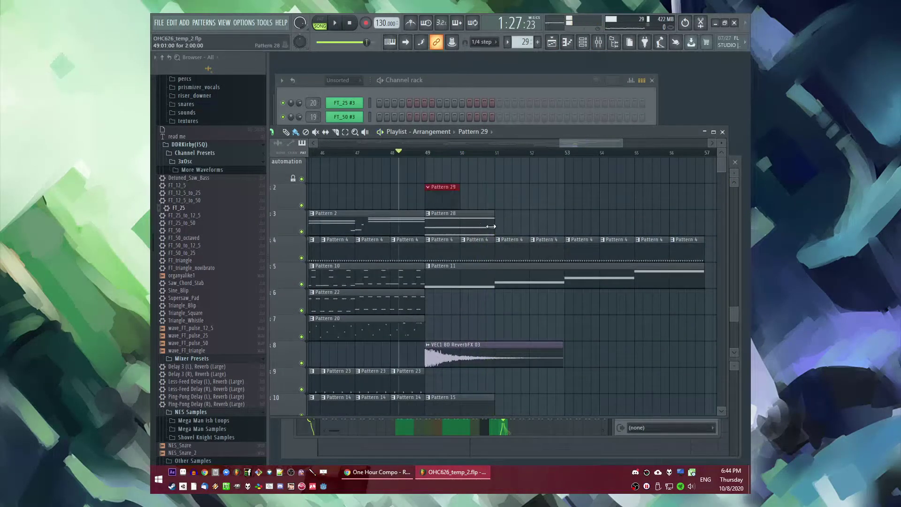
Step: Copy Pattern 28's FT_25 #3 chord to bars 3 and 4, raised two semitones so its lowest note is C4
double_click(490, 227)
key(ctrl+a)
drag(324, 324, 502, 308)
scroll(412, 326, up, 3)
key(space)
scroll(407, 310, down, 3)
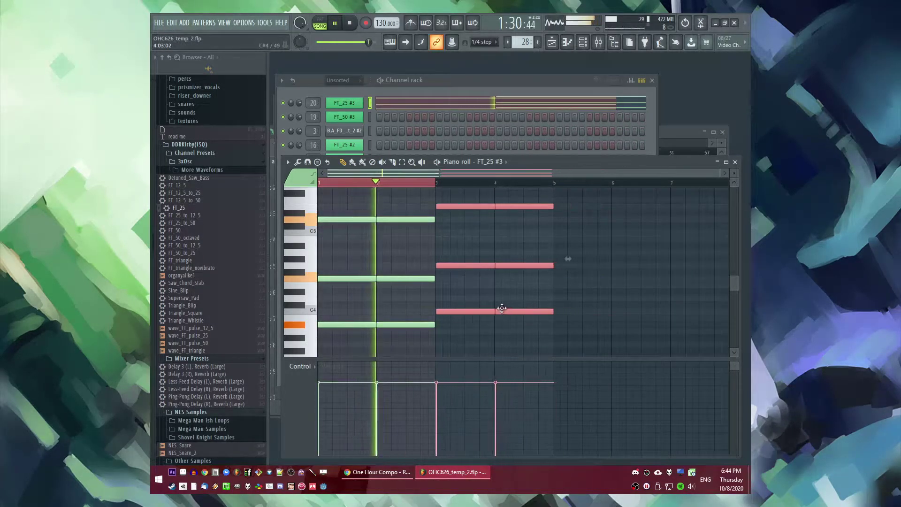
scroll(435, 310, up, 3)
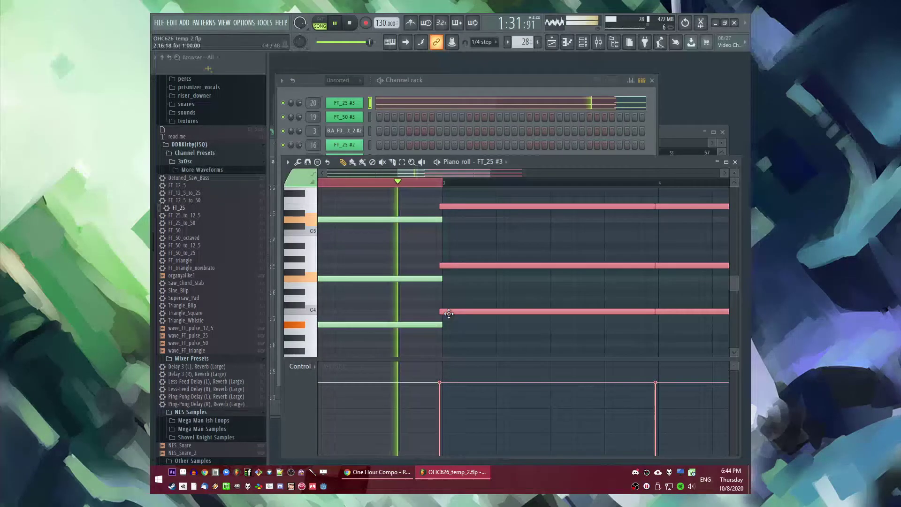
right_click(459, 293)
scroll(501, 310, up, 3)
scroll(498, 308, down, 5)
key(space)
Step: Repeat the Pattern 15 kick clip on track 10 at bars 51, 53 and 55
key(Tab)
key(Tab)
scroll(512, 317, down, 6)
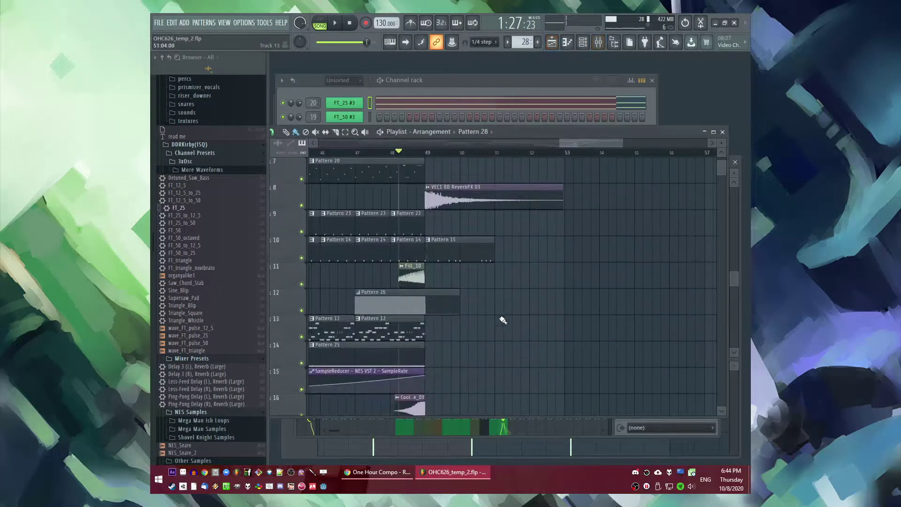
scroll(507, 319, up, 1)
click(479, 269)
drag(504, 276, 663, 279)
key(space)
key(F6)
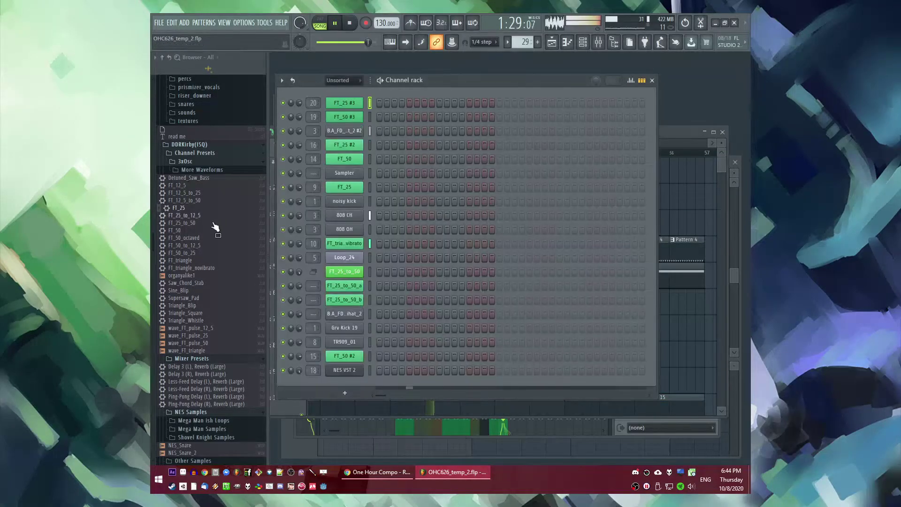
click(204, 232)
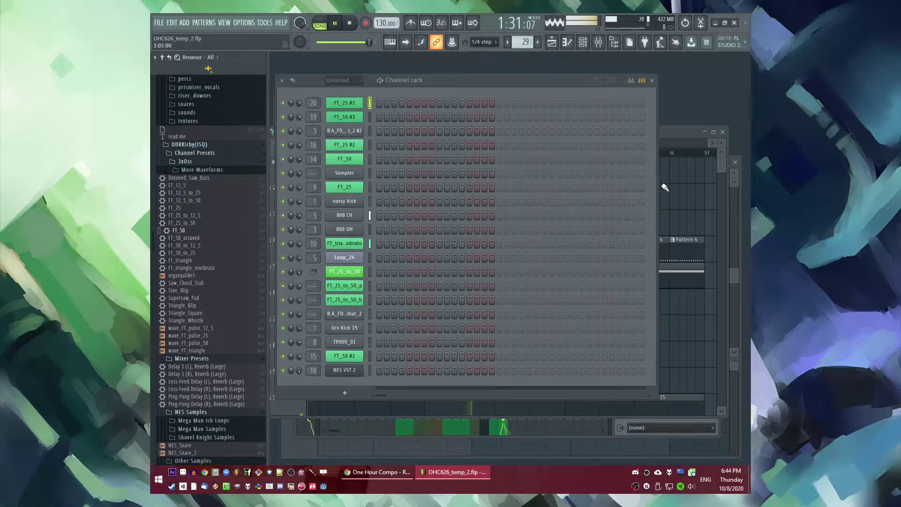
click(676, 202)
Step: Browse the free samples to the Snare folder of Braille.Audio Futuredrum's Future Bass Drum One Shots
scroll(212, 323, down, 10)
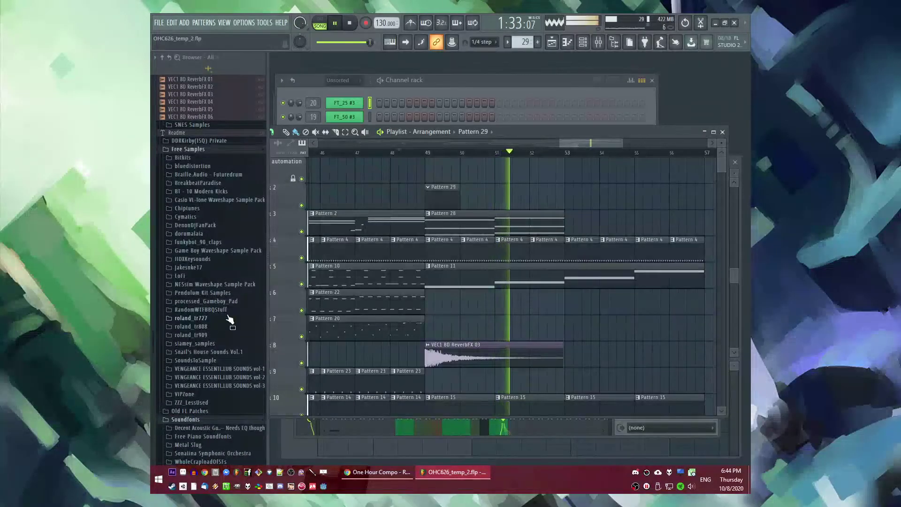
key(space)
key(F6)
scroll(217, 341, up, 4)
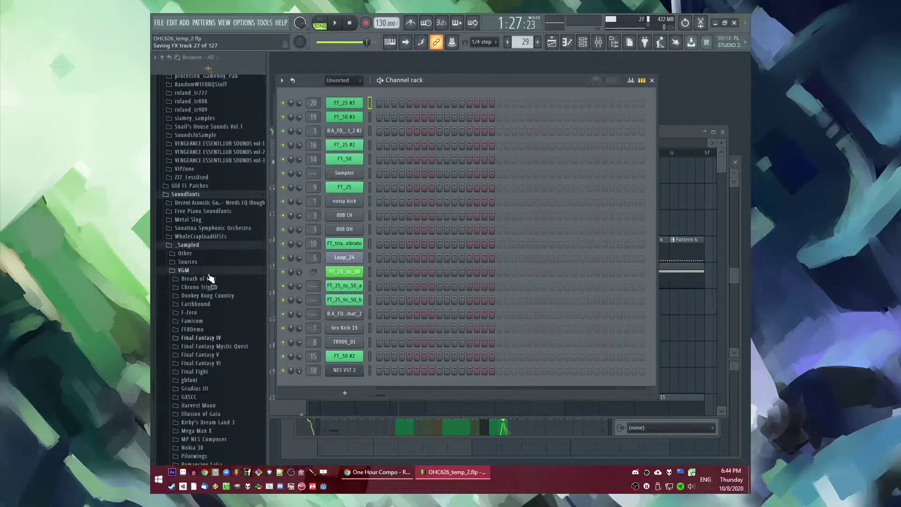
click(203, 252)
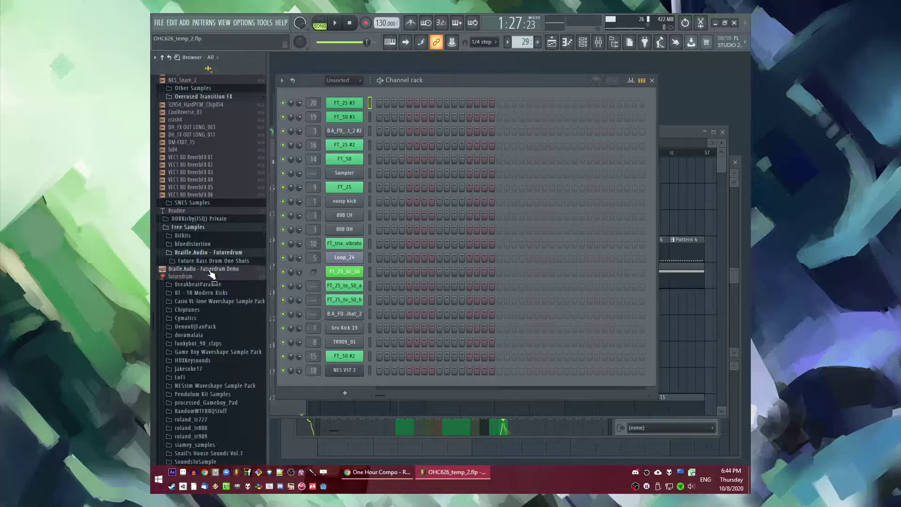
click(208, 262)
click(191, 303)
Step: Load B.A_FD_Future_Bass_Snare_3 as a new channel and add a hit on step 9 of Pattern 30
mouse_move(232, 357)
mouse_down()
mouse_move(484, 311)
mouse_move(439, 262)
mouse_move(402, 263)
mouse_move(230, 366)
mouse_up()
drag(232, 331, 357, 383)
click(408, 384)
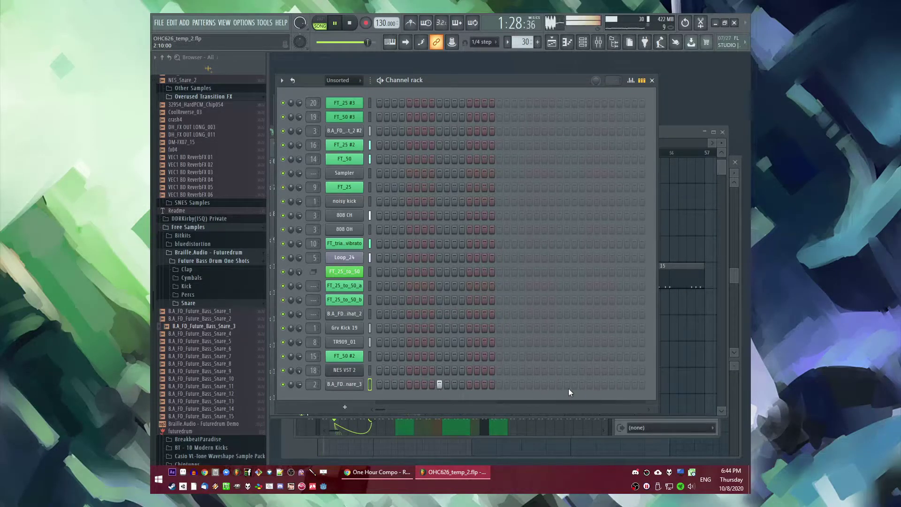
Step: Fill track 9 with Pattern 30 snare clips from bar 49 to bar 57 and audition the section
key(Tab)
key(Tab)
mouse_move(475, 256)
mouse_down()
mouse_move(530, 258)
mouse_move(647, 185)
mouse_up()
scroll(680, 193, up, 5)
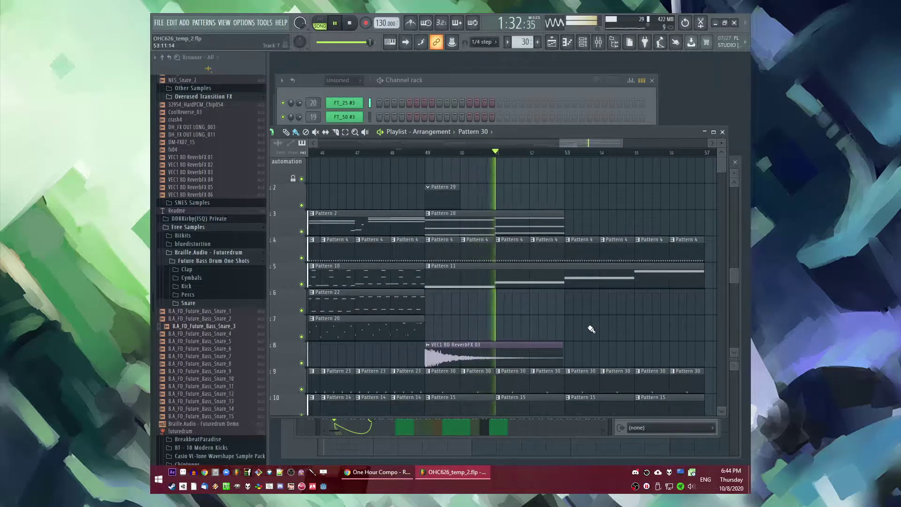
scroll(522, 309, down, 2)
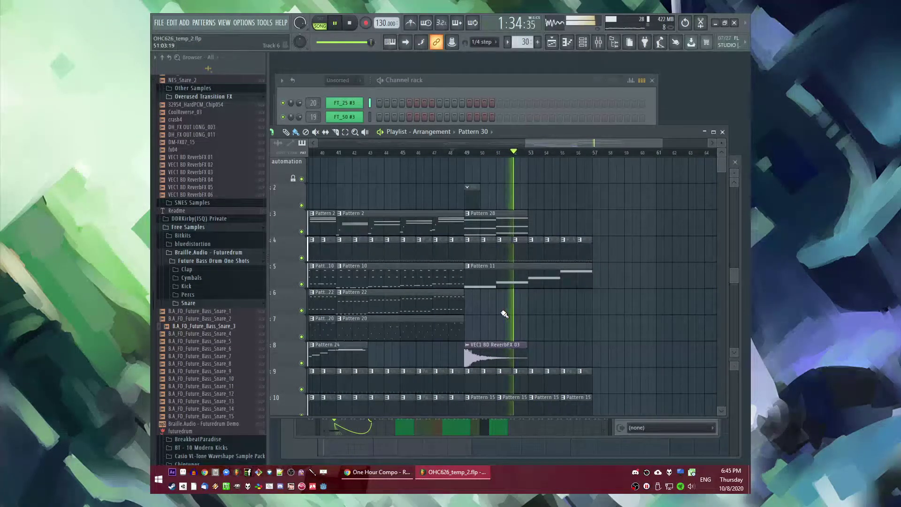
scroll(507, 315, up, 2)
scroll(508, 318, down, 6)
scroll(506, 324, up, 6)
key(space)
Step: Set the channel volume of FT_25 #3 to 74%
double_click(427, 223)
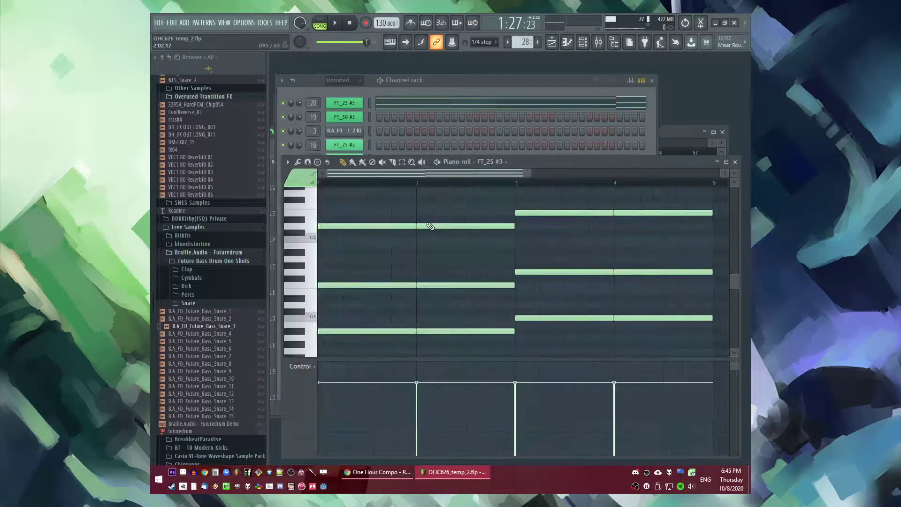
click(296, 107)
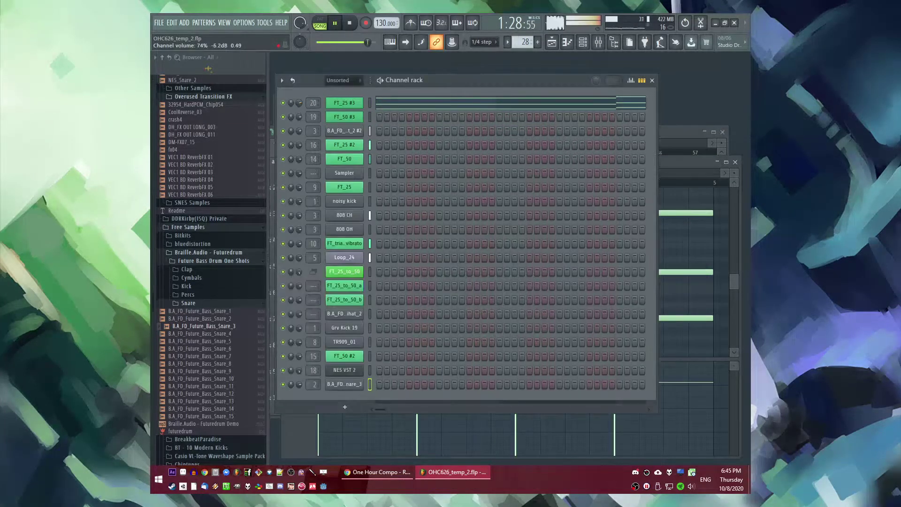
key(F5)
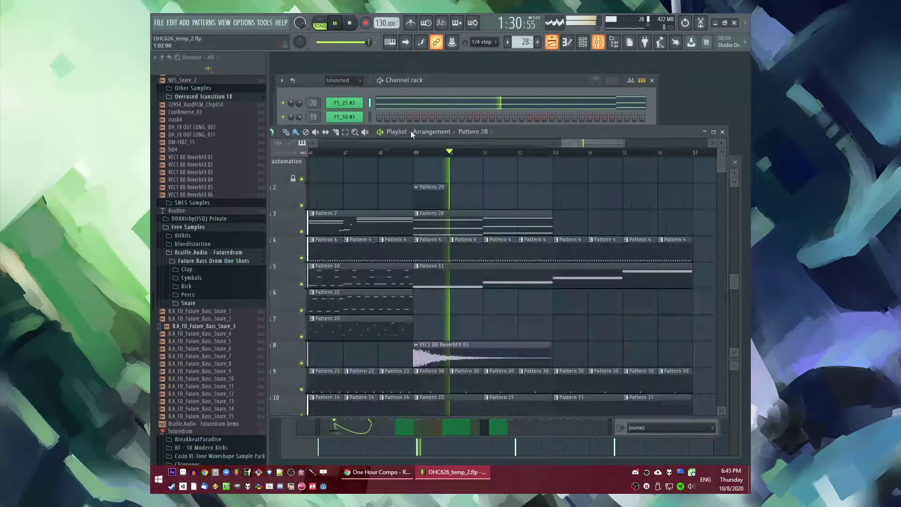
Step: Inspect the channel steps of Pattern 29 and return to the playlist
double_click(429, 201)
key(F6)
key(F6)
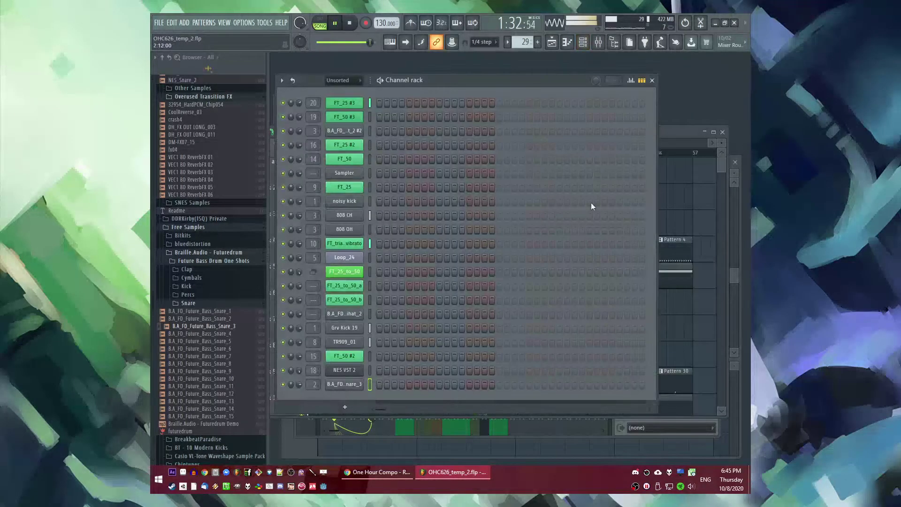
key(F5)
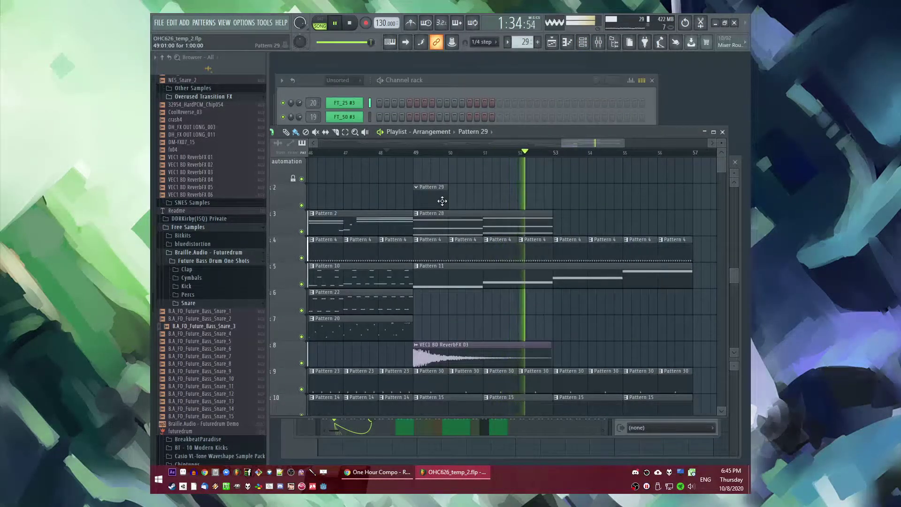
Step: Select Pattern 28 and play the arrangement from bar 49
scroll(561, 222, down, 3)
scroll(562, 222, up, 1)
key(space)
click(529, 223)
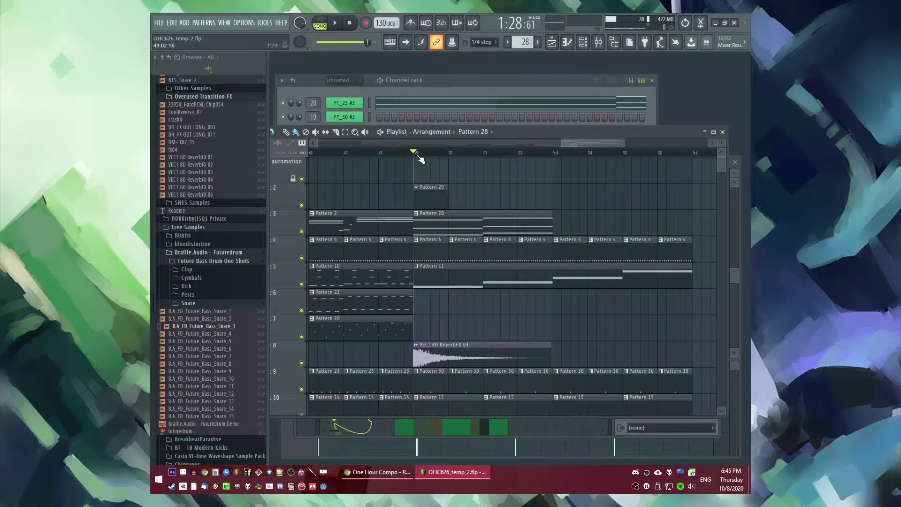
key(space)
scroll(469, 251, down, 1)
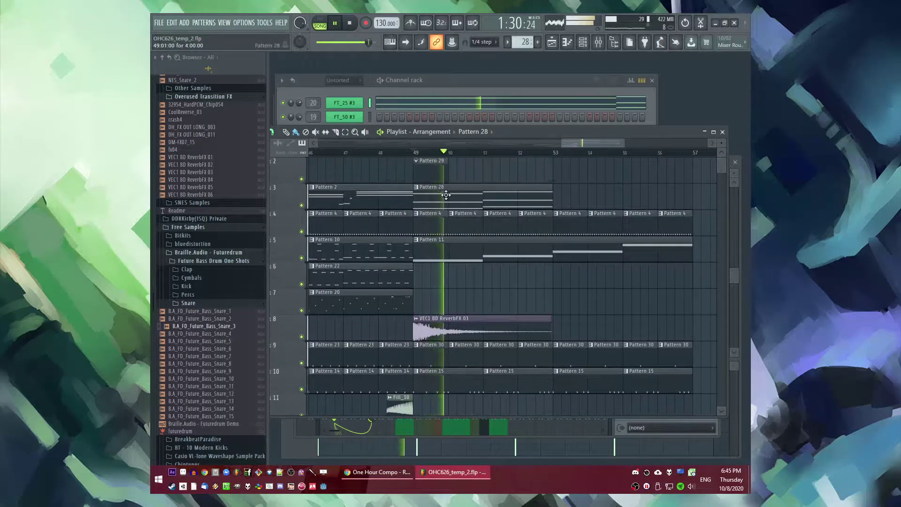
Step: In Pattern 28's FT_25 #3 piano roll, shorten the bar 2 chord to half a bar and fill the second half with a copy
key(space)
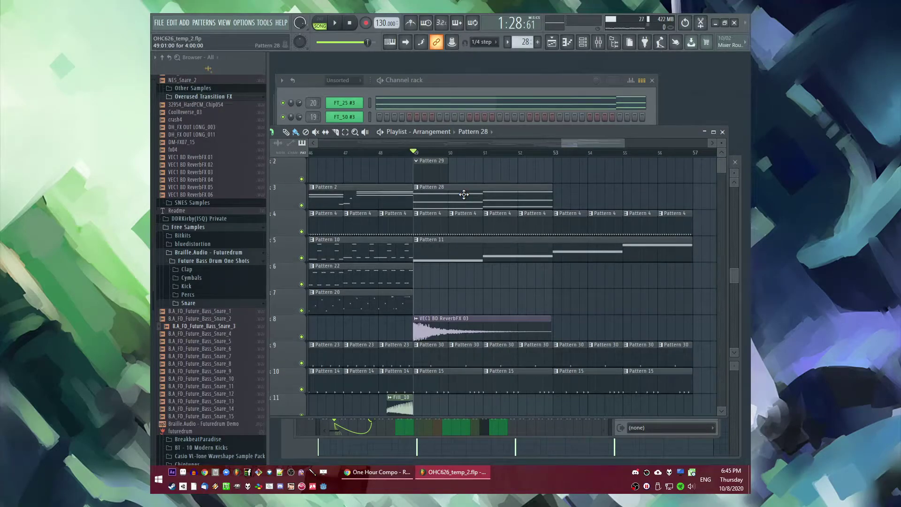
scroll(426, 197, up, 2)
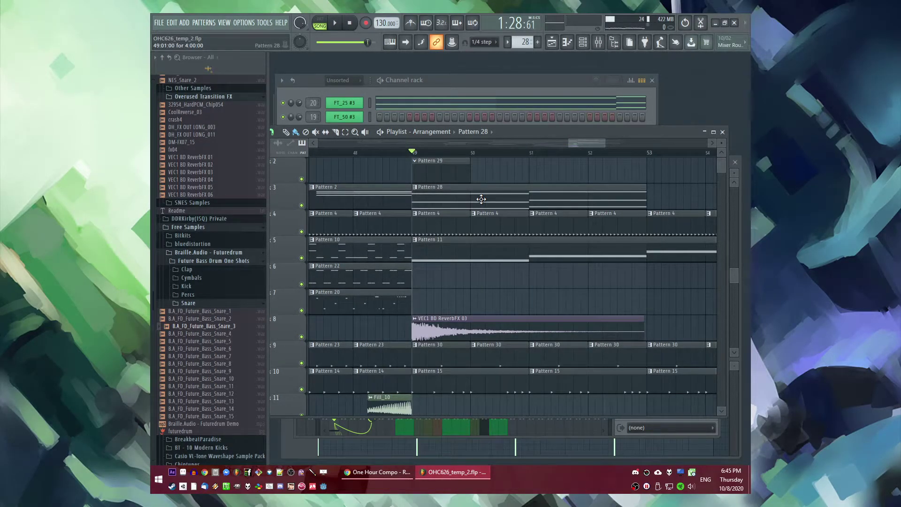
double_click(481, 199)
key(space)
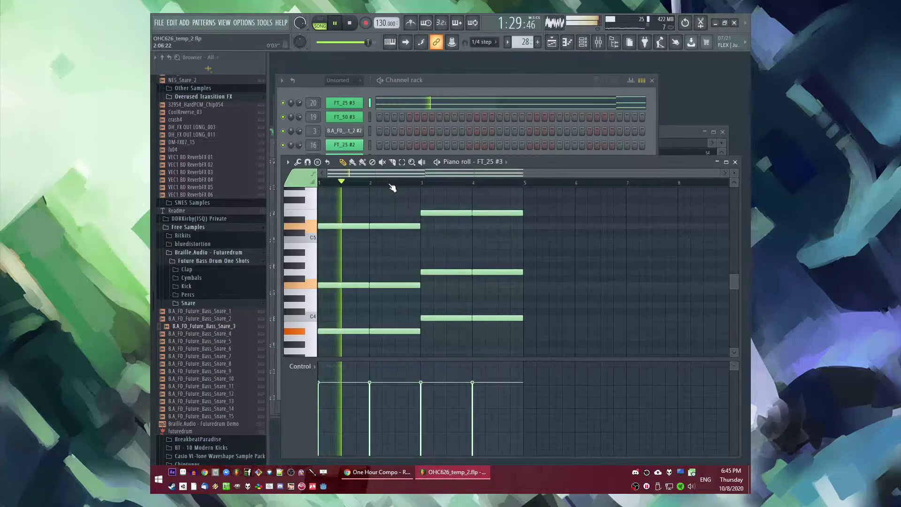
key(space)
drag(400, 207, 407, 333)
scroll(404, 319, up, 3)
drag(455, 257, 378, 259)
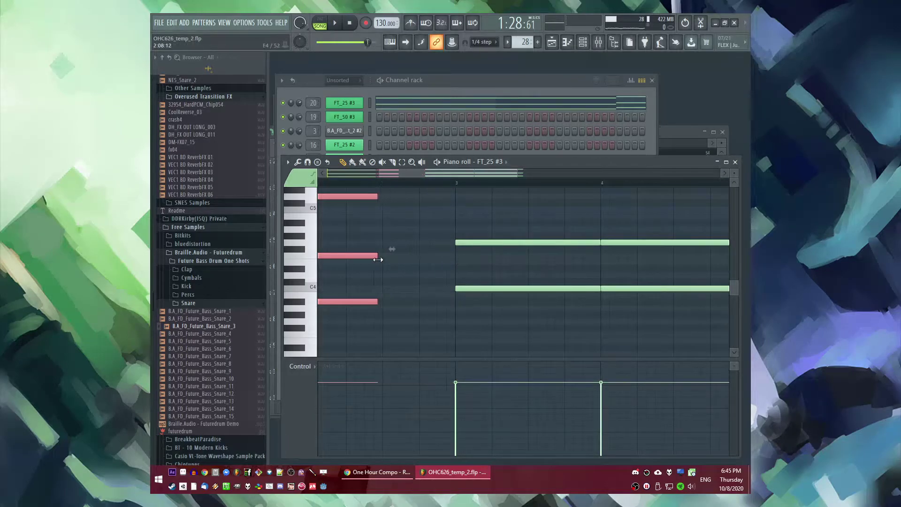
drag(370, 196, 443, 193)
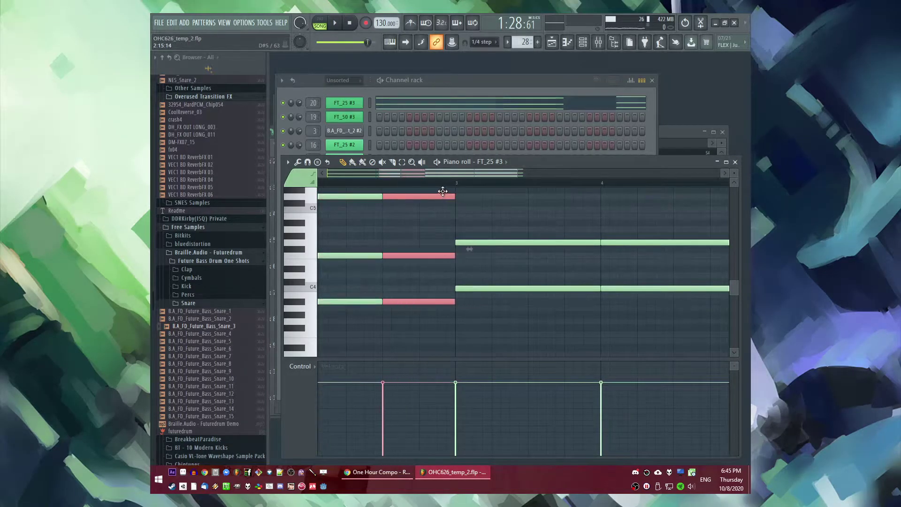
Step: Try a C5 slide note in the last quarter of bar 2, then lower the half-bar top note to C5 instead
key(space)
key(l)
key(space)
click(420, 212)
key(l)
key(space)
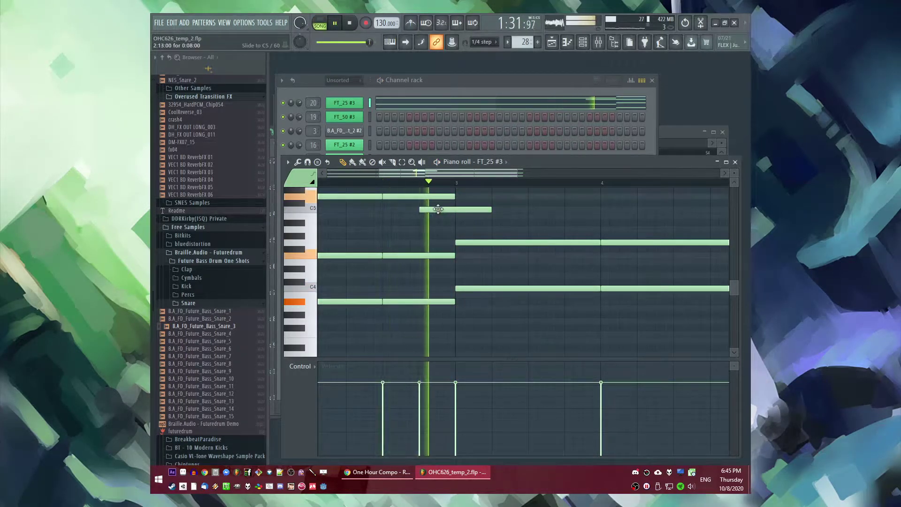
key(space)
drag(491, 210, 454, 211)
scroll(433, 256, up, 3)
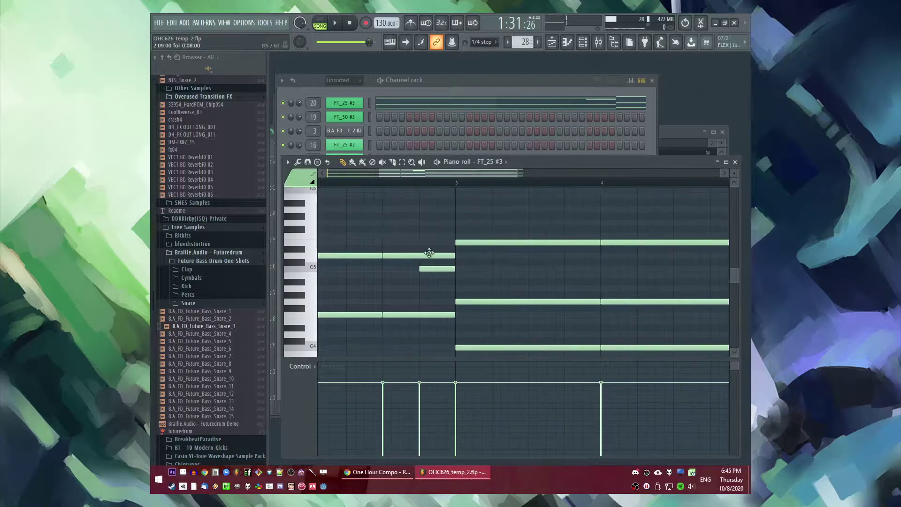
drag(418, 257, 418, 272)
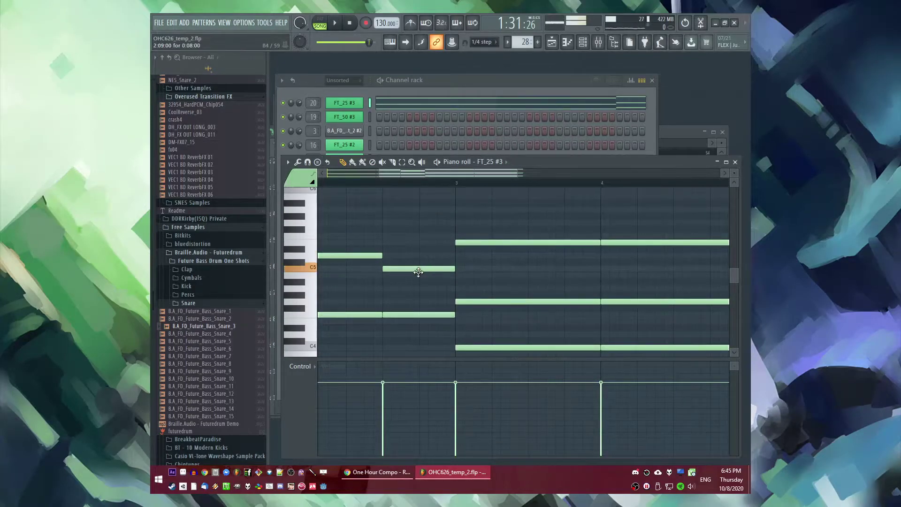
Step: Try a C#5 note with a D5 slide in another colour group in bar 2's second half, then restore the plain D5 note
scroll(418, 273, down, 1)
click(309, 183)
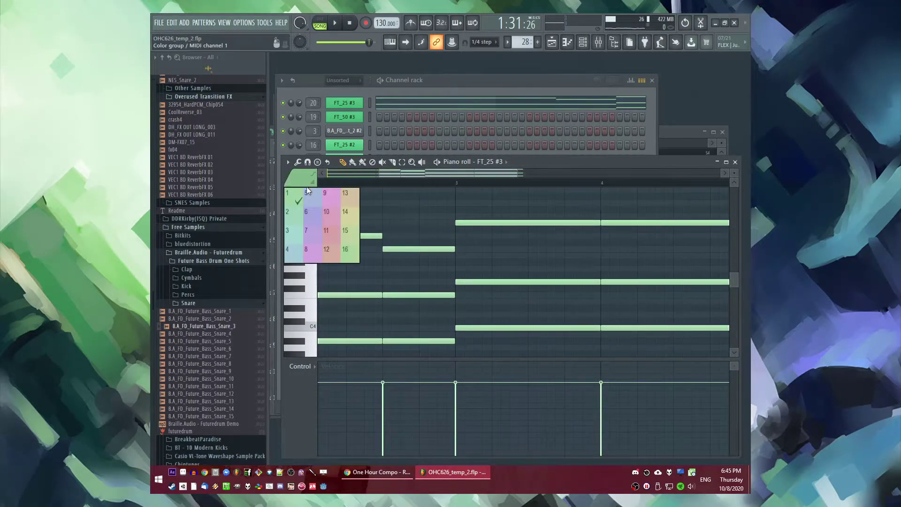
click(391, 236)
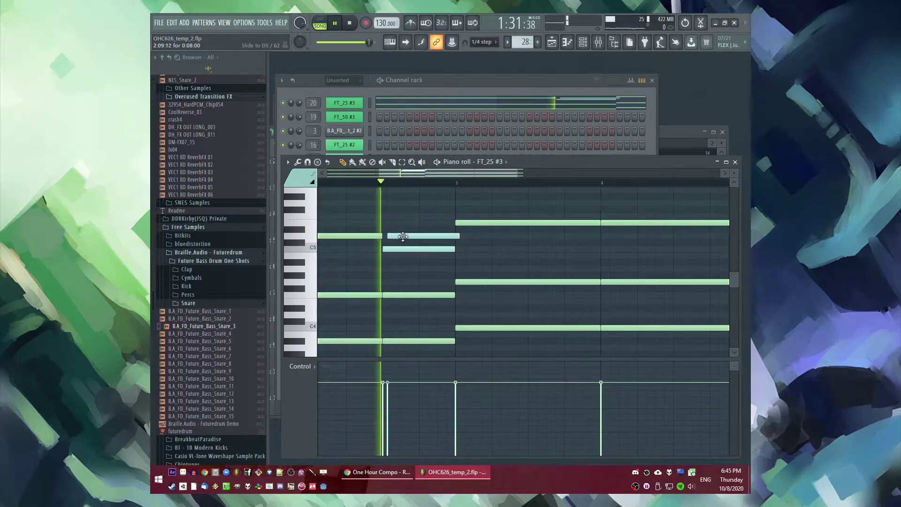
drag(399, 249, 397, 241)
key(space)
scroll(442, 229, down, 3)
scroll(400, 234, up, 3)
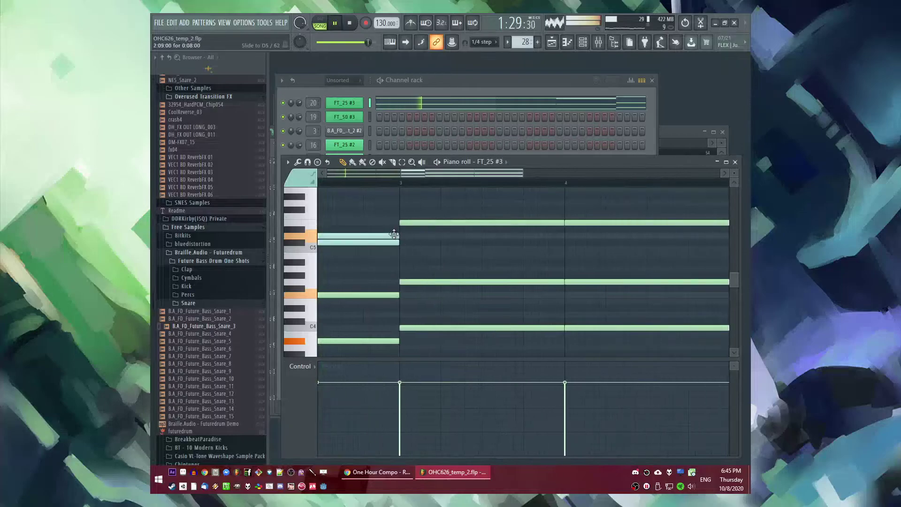
scroll(434, 237, down, 2)
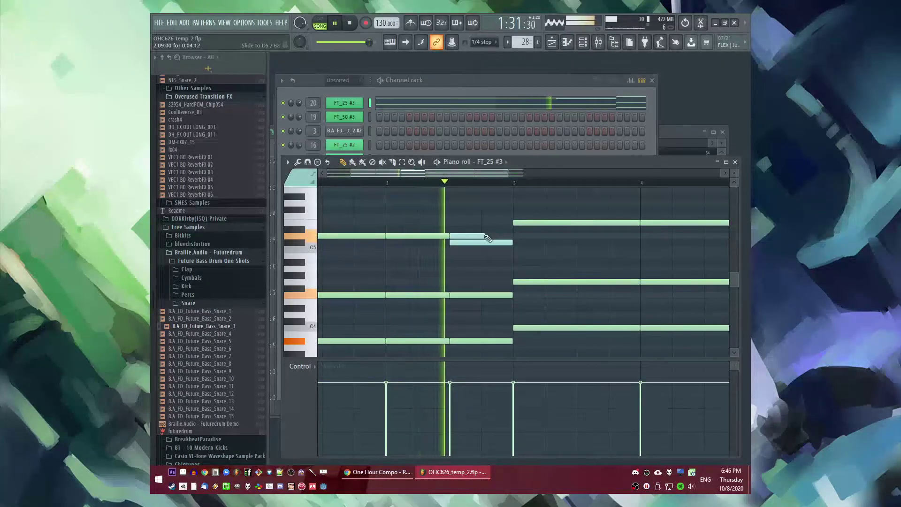
key(space)
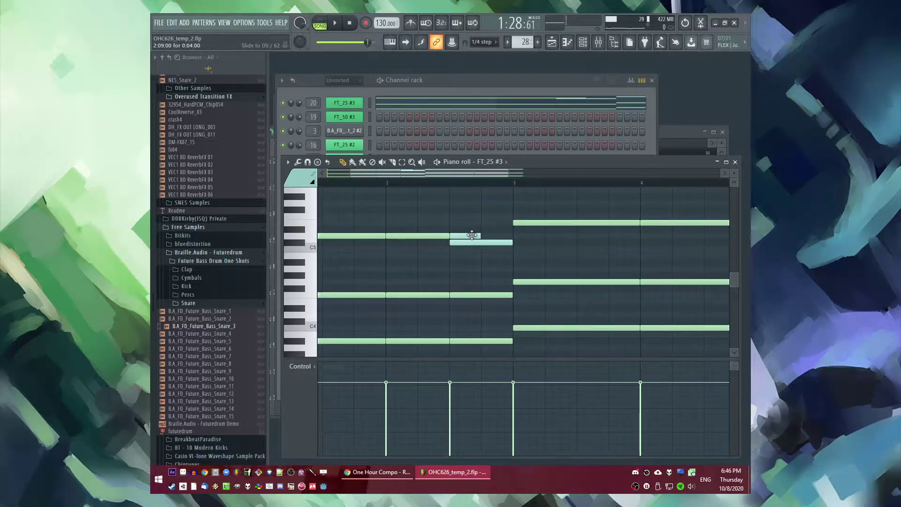
key(Delete)
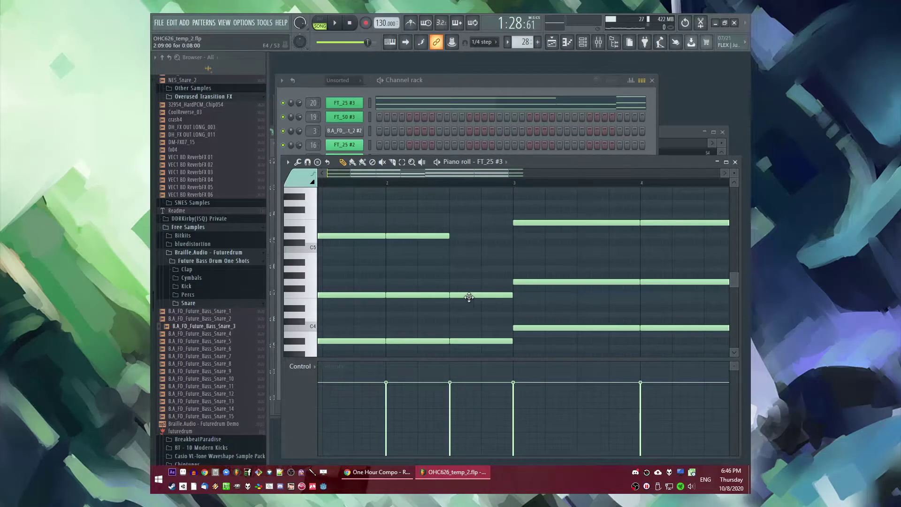
click(453, 238)
Step: Audition the section and load dblue_Glitch_v1_3 into slot 6 of the FT_25 #3 mixer track
key(F9)
key(F5)
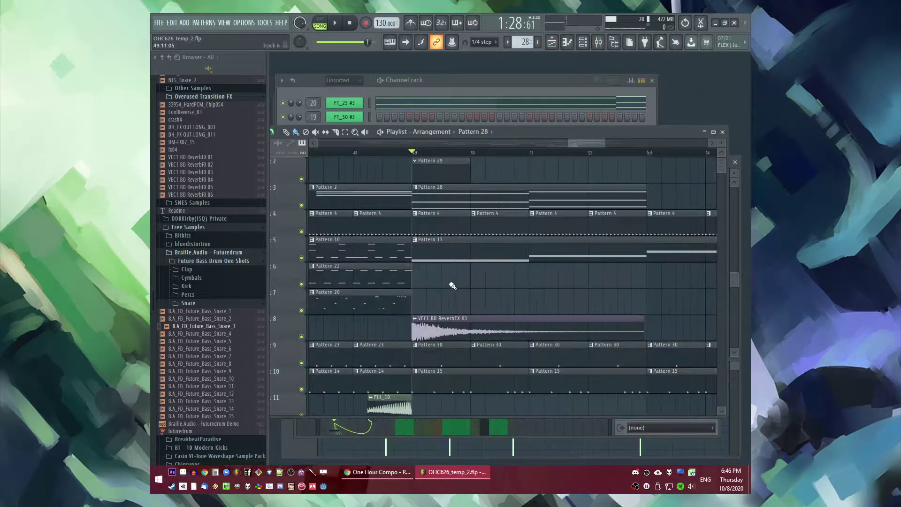
key(F9)
key(space)
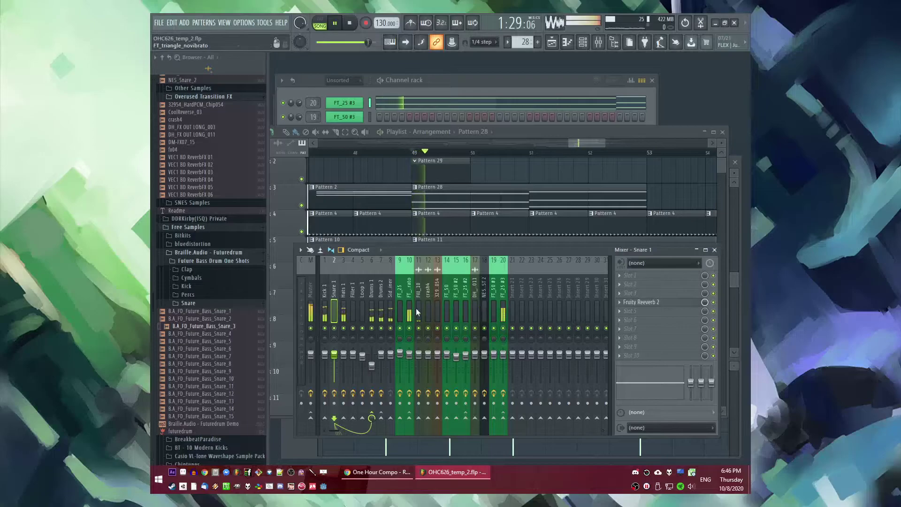
click(503, 328)
key(space)
click(622, 322)
click(512, 122)
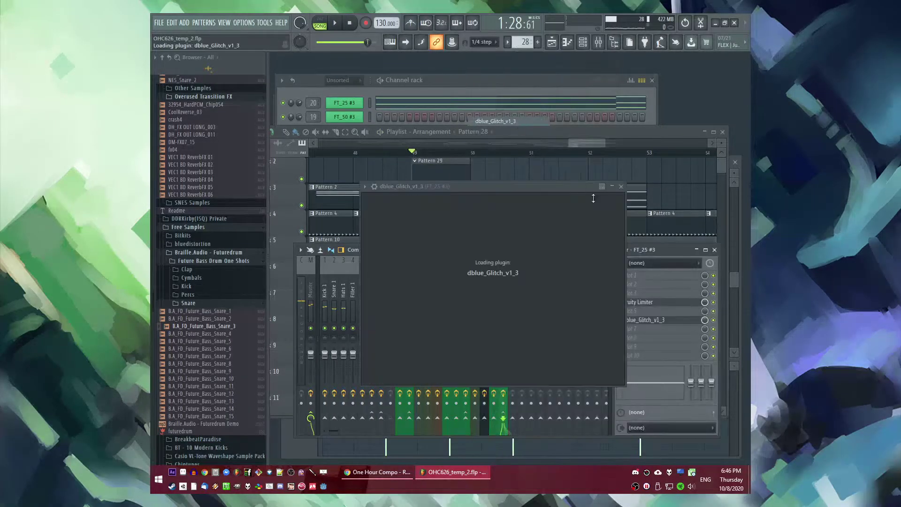
Step: Paint TapeStop on step 7 and Retrigger on step 8 of the Glitch sequencer, and set Retrigger's S.Change to -7
key(space)
drag(372, 286, 630, 288)
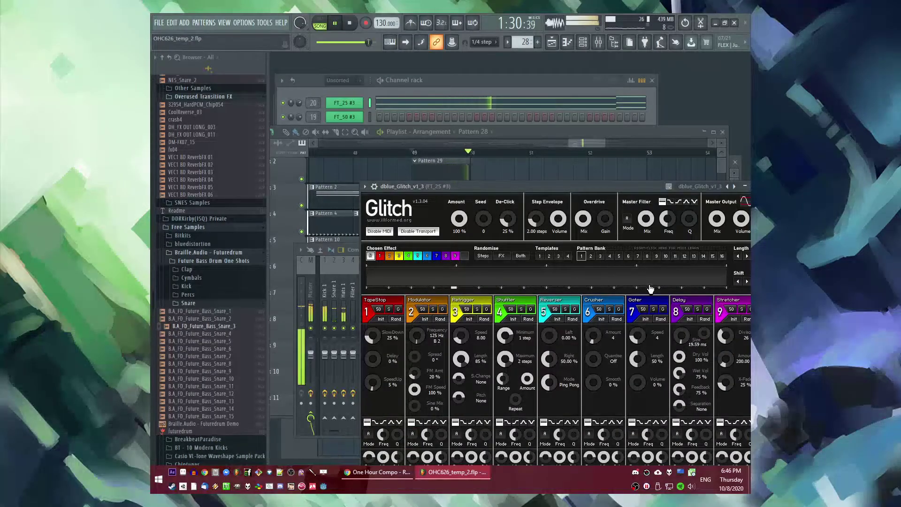
click(518, 287)
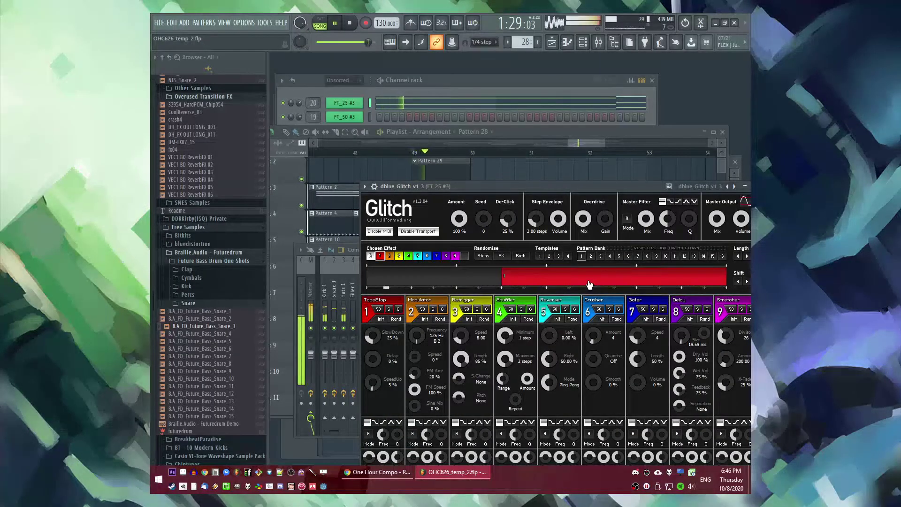
click(529, 284)
right_click(527, 285)
click(517, 285)
right_click(519, 286)
click(529, 285)
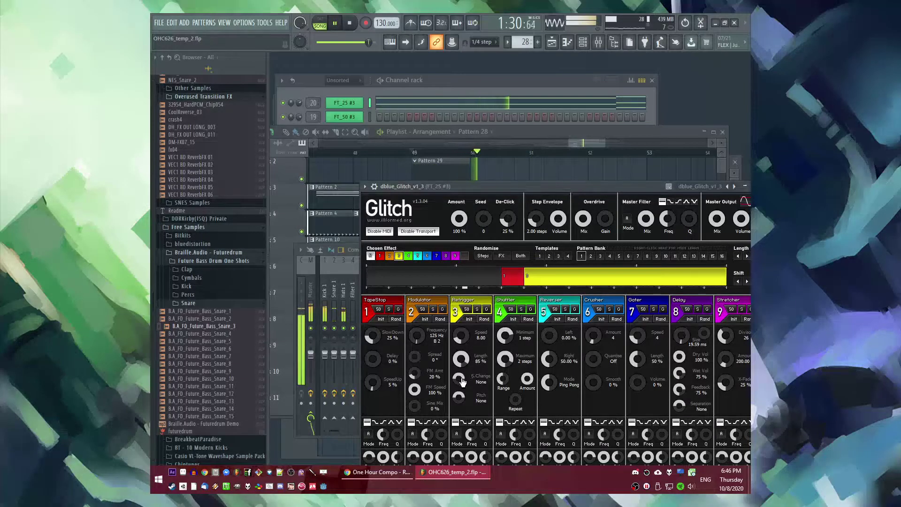
drag(459, 378, 462, 384)
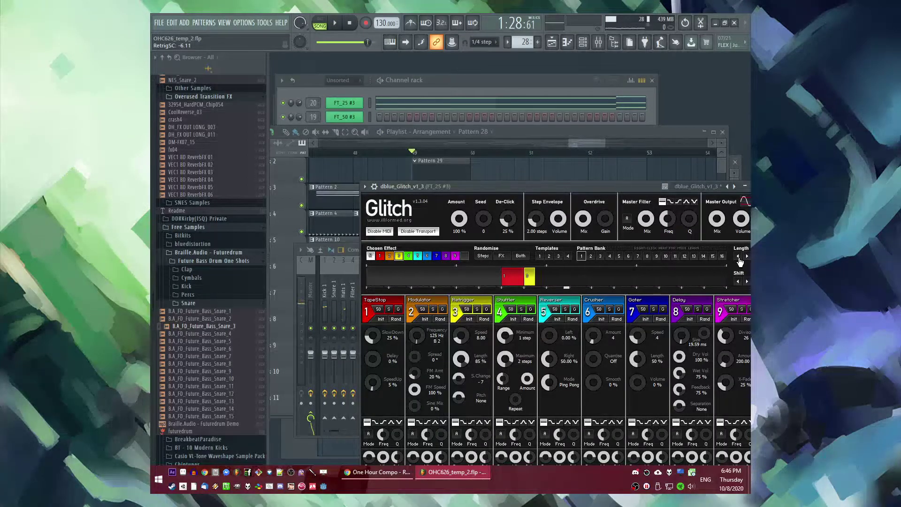
Step: Audition the glitched FT_25 #3 chords from bar 49 while checking the Glitch sequence against the playlist
click(442, 152)
key(space)
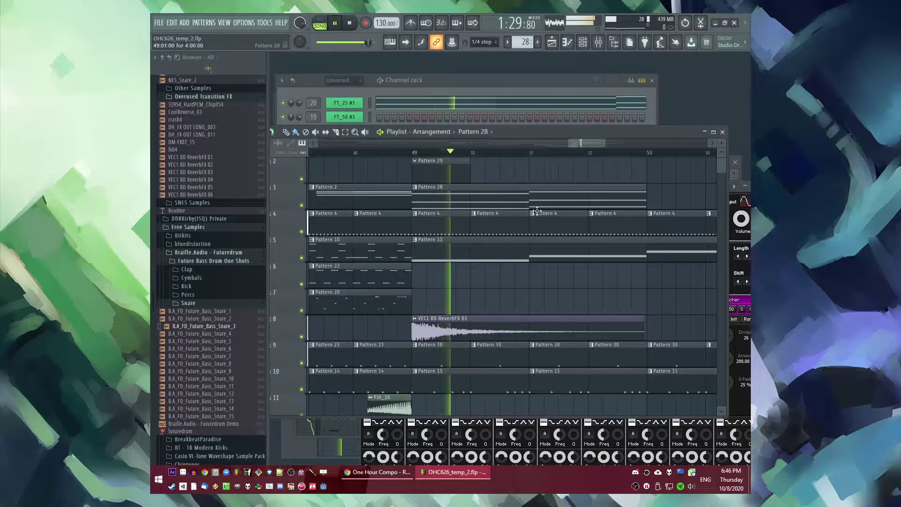
key(F9)
key(space)
key(space)
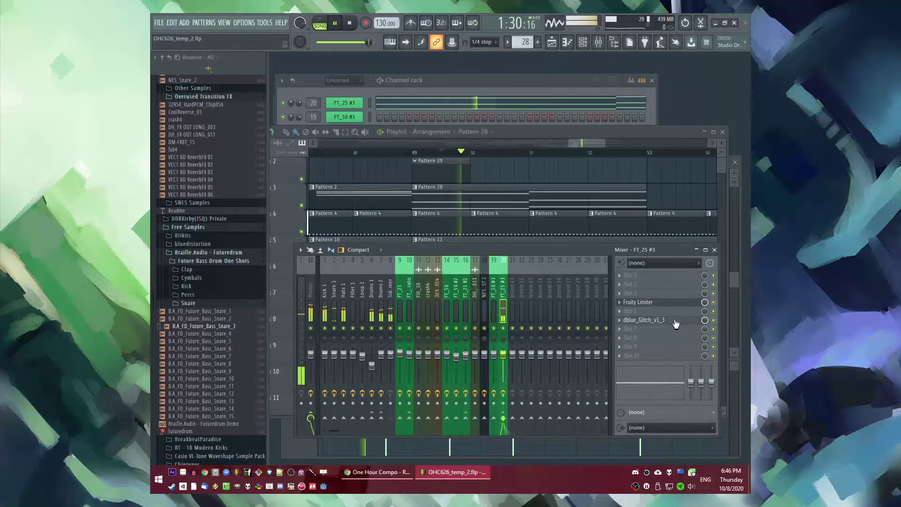
click(679, 323)
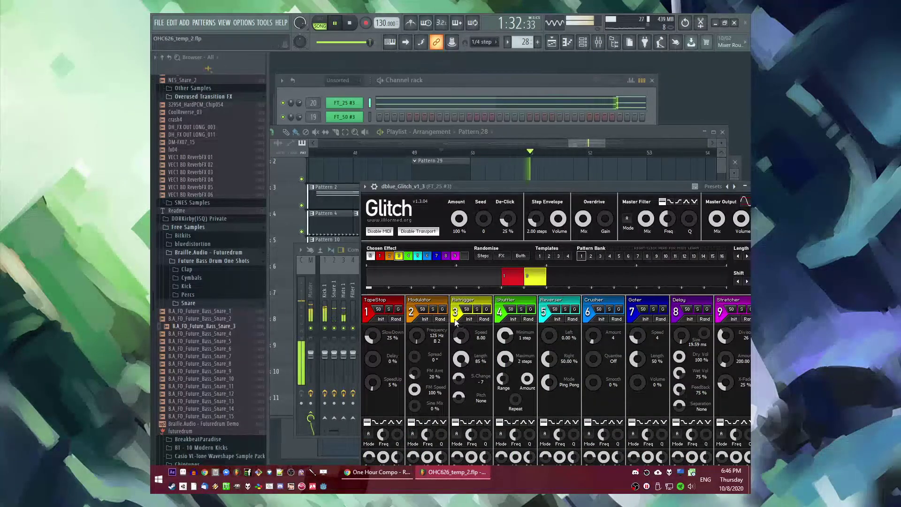
drag(533, 187, 467, 189)
drag(583, 142, 578, 143)
scroll(518, 231, down, 3)
key(space)
scroll(518, 231, up, 4)
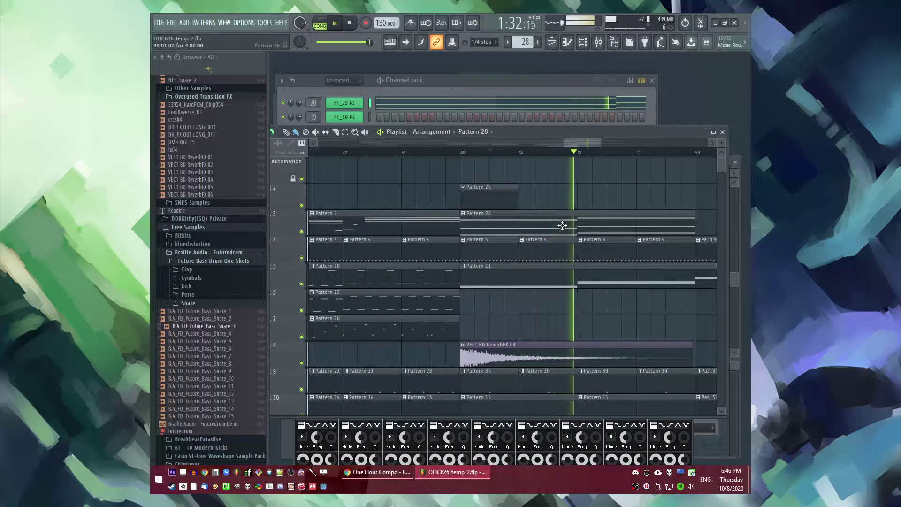
Step: Try clearing the first half of the Retrigger block in the Glitch sequencer and audition it
click(525, 153)
key(F9)
key(space)
click(643, 320)
click(644, 320)
key(space)
right_click(462, 288)
key(space)
key(space)
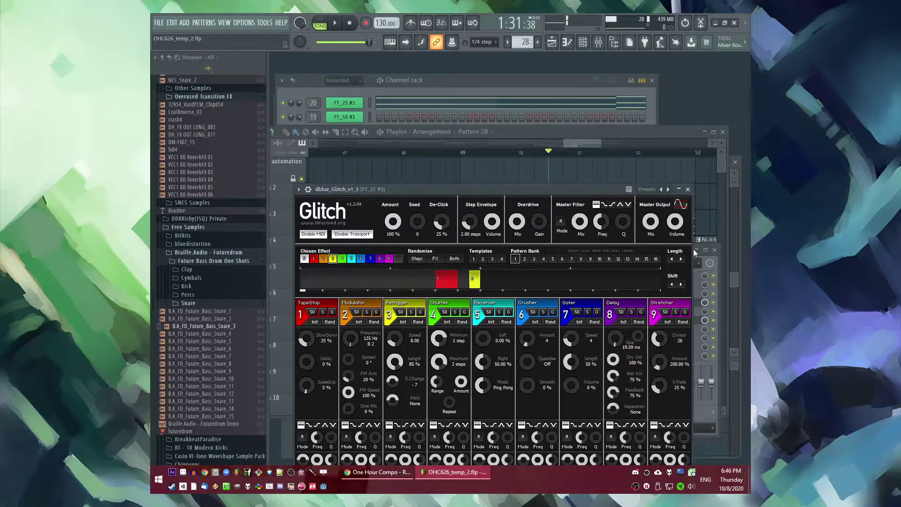
Step: Restore the full Retrigger block on step 8 and set Retrigger's Speed to 4.25 and S.Change to +8
key(space)
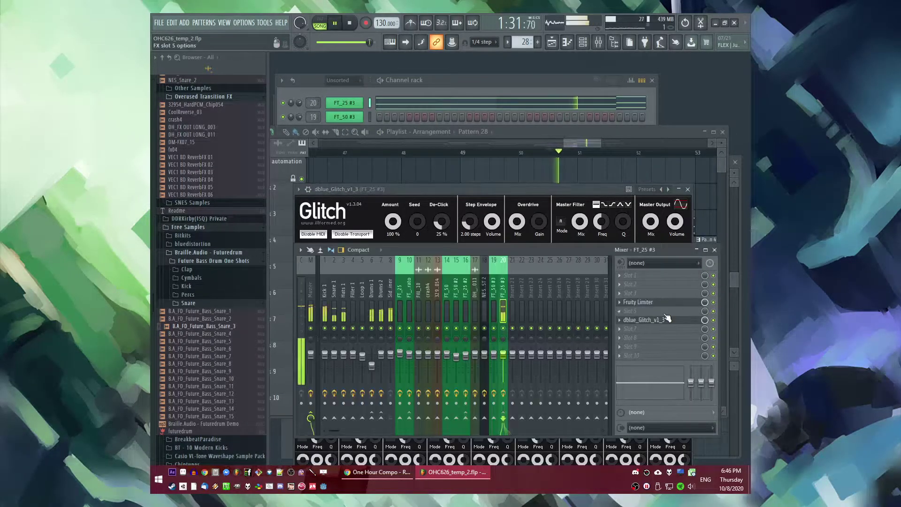
scroll(664, 321, up, 3)
click(519, 191)
key(space)
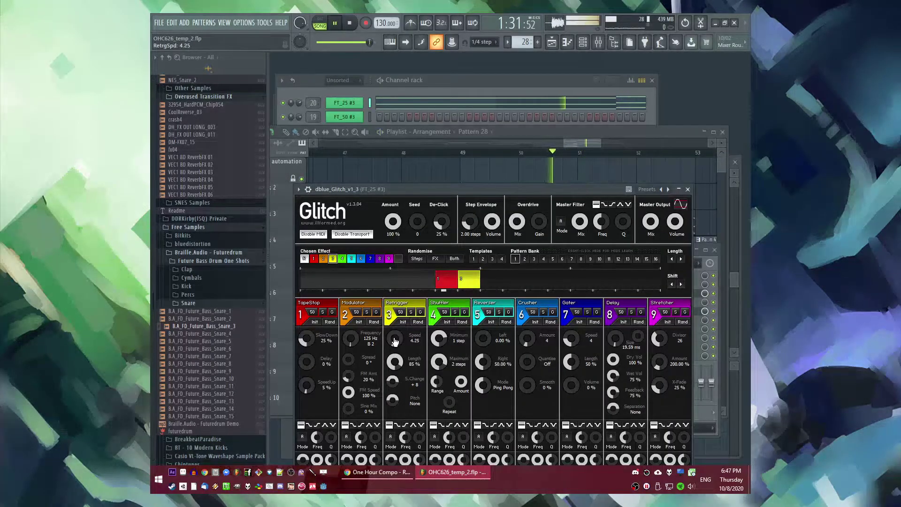
Step: Replace the TapeStop step with Retrigger and set Retrigger's Speed to 3.42 and S.Change to +16
right_click(437, 280)
key(space)
click(438, 288)
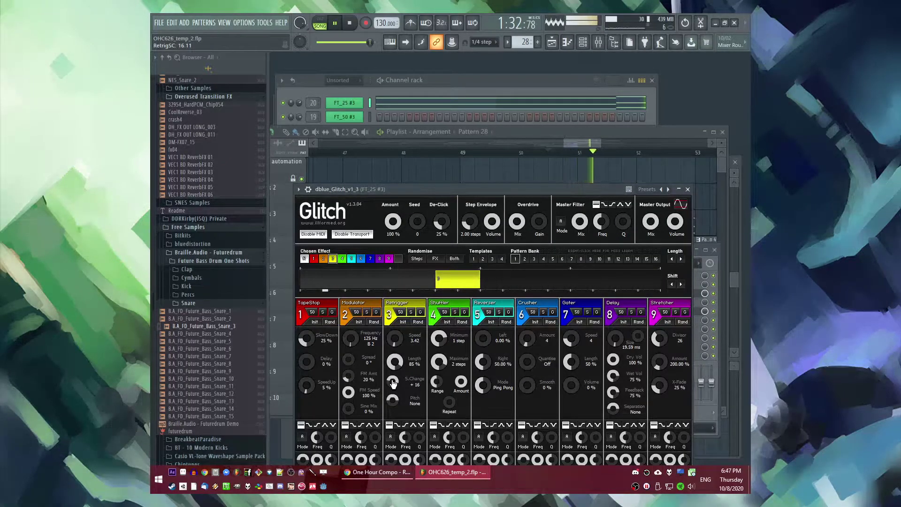
Step: Play the section from bar 49 and look over the playlist tracks below the chords
key(F5)
scroll(544, 318, down, 5)
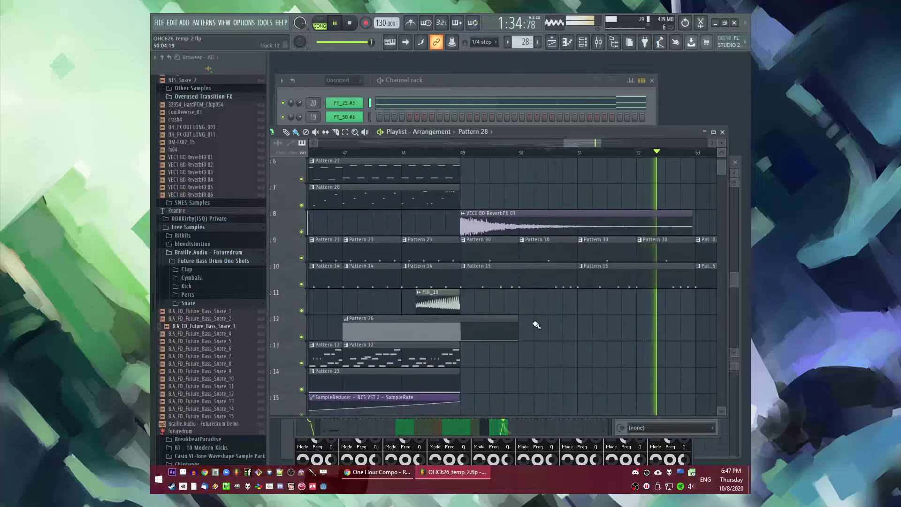
scroll(536, 321, up, 4)
key(F9)
key(F5)
key(space)
scroll(548, 172, down, 5)
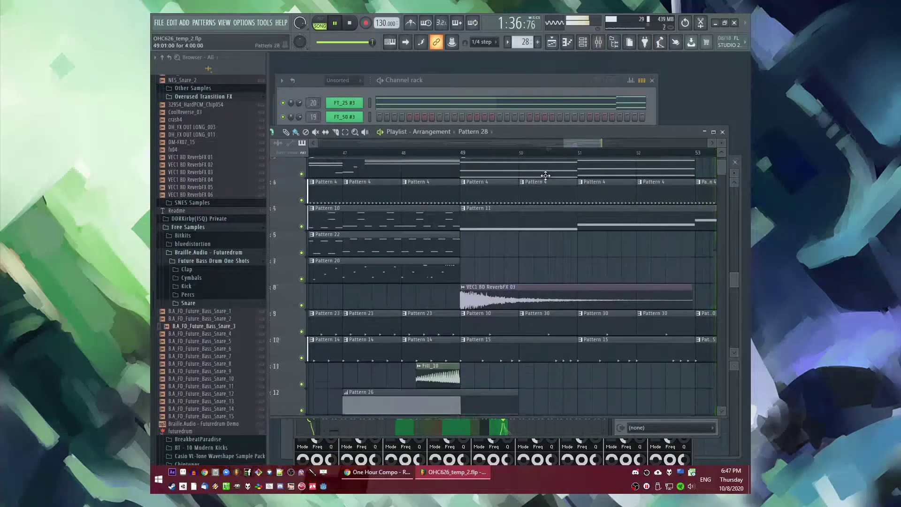
scroll(513, 324, up, 4)
key(space)
scroll(522, 315, down, 2)
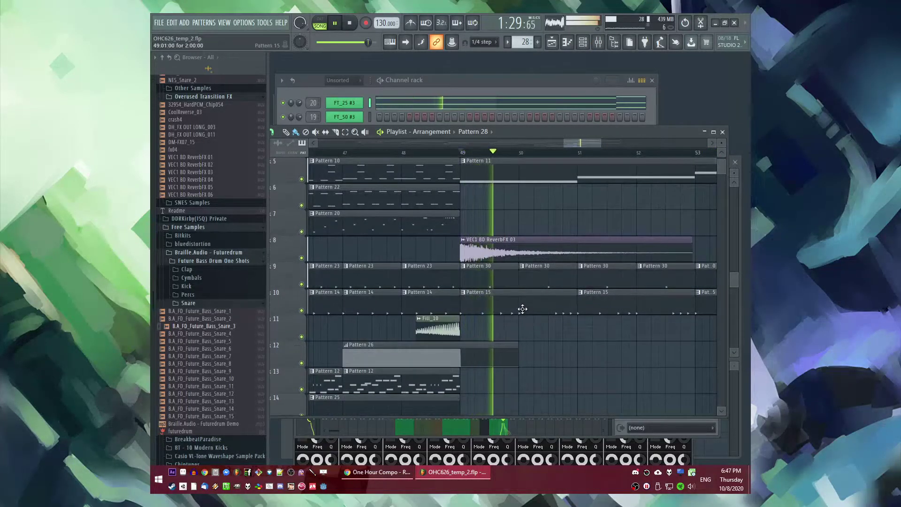
Step: Open Pattern 15 and remove the last three Grv Kick 19 hits in its piano roll
double_click(549, 311)
drag(413, 245, 550, 311)
scroll(435, 176, down, 2)
key(alt+m)
click(406, 182)
Step: Clear the last three TR909_01 steps of Pattern 15 and return to the playlist
key(F6)
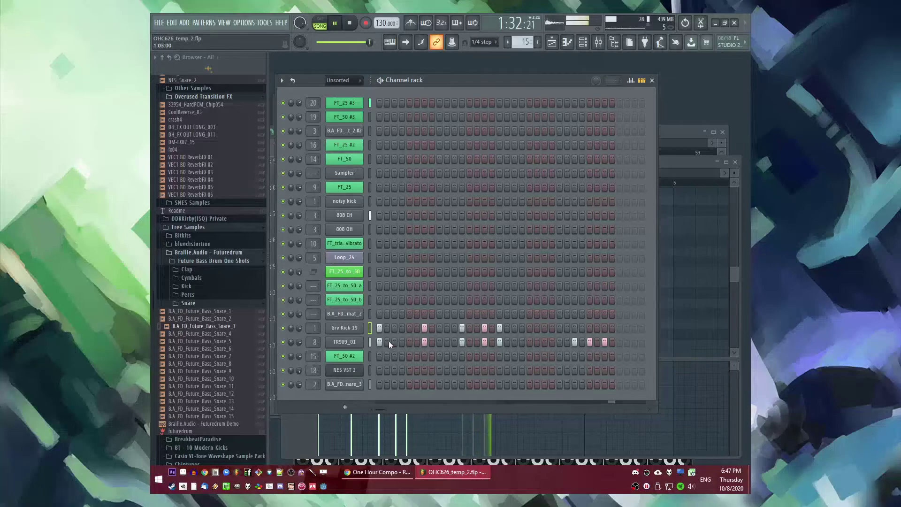
click(369, 343)
drag(553, 342, 618, 342)
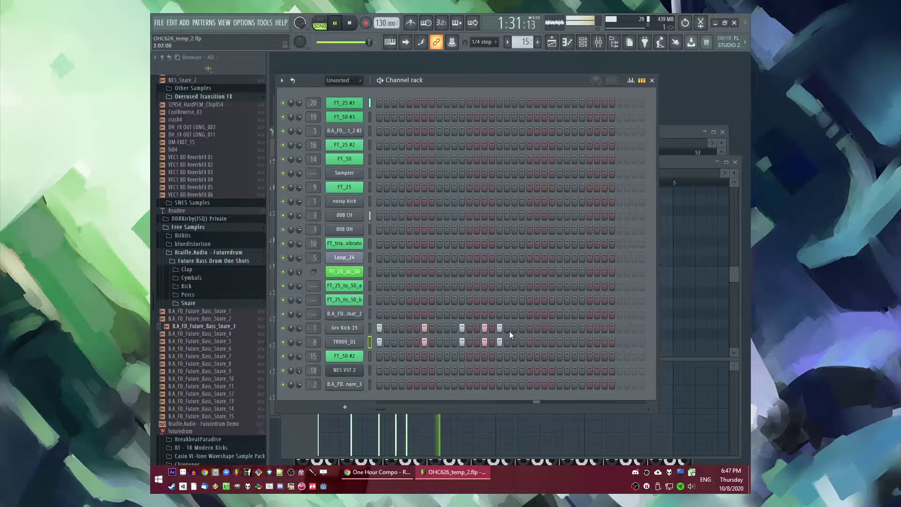
key(F5)
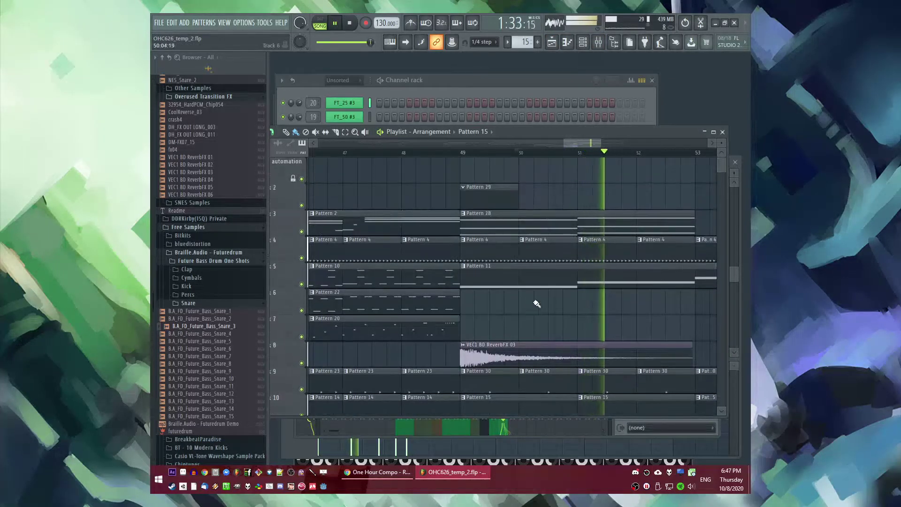
Step: Reinitialise Retrigger in the FT_25 #3 track's Glitch effect and set its Speed to 3.33 with S.Change at None
key(F9)
click(644, 293)
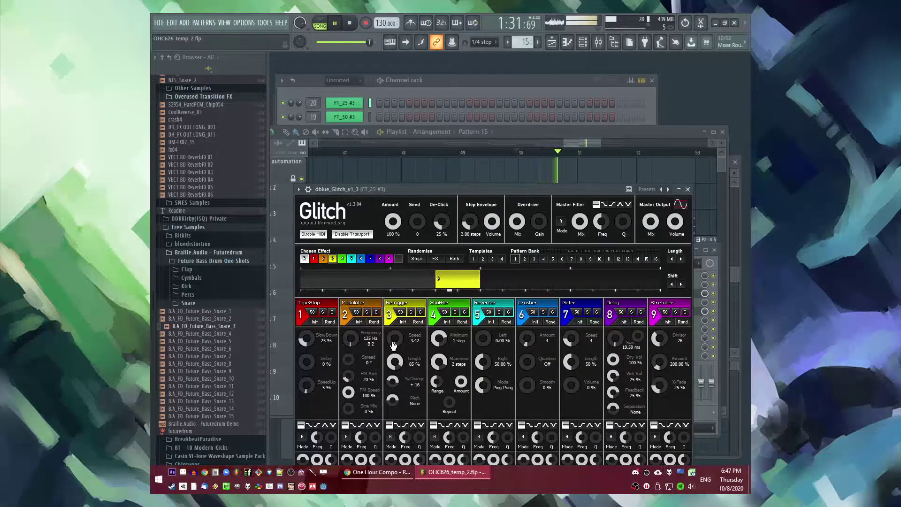
click(403, 322)
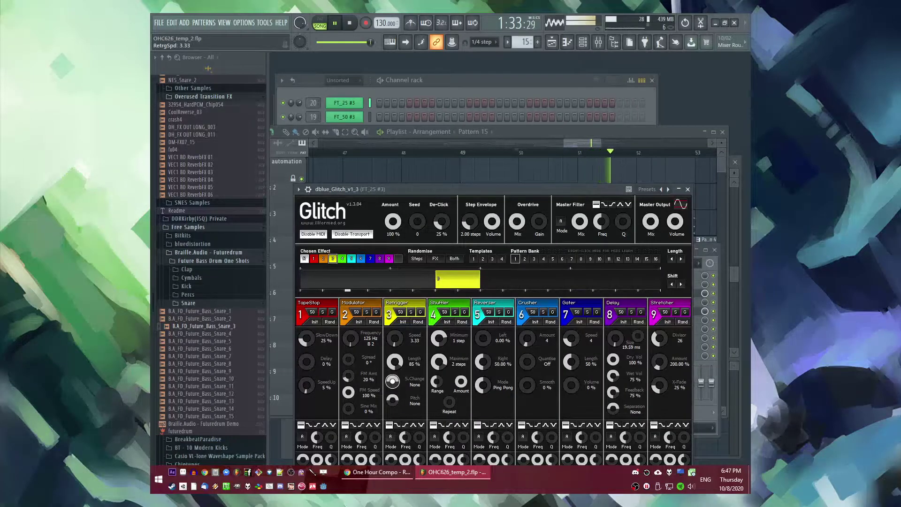
Step: Place a second Pattern 28 clip at bar 53 on the playlist's chord track
key(F5)
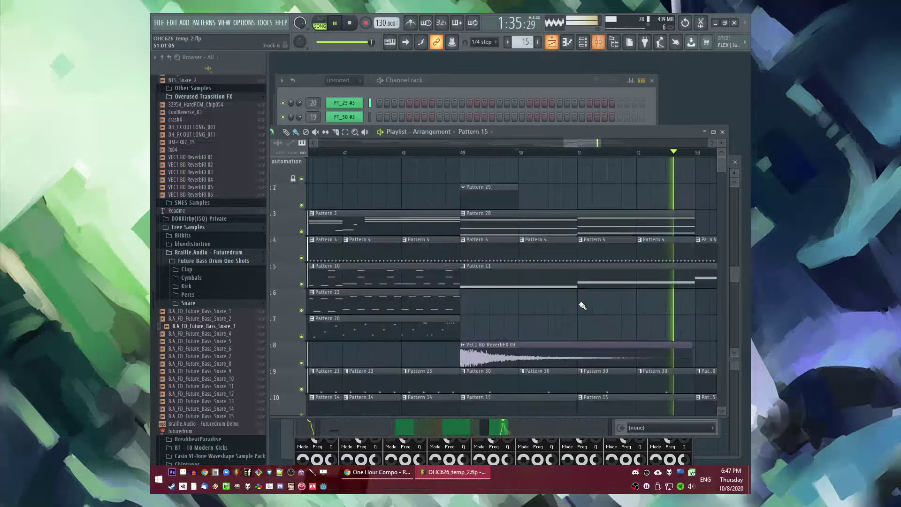
scroll(554, 253, down, 3)
click(559, 225)
key(space)
click(583, 223)
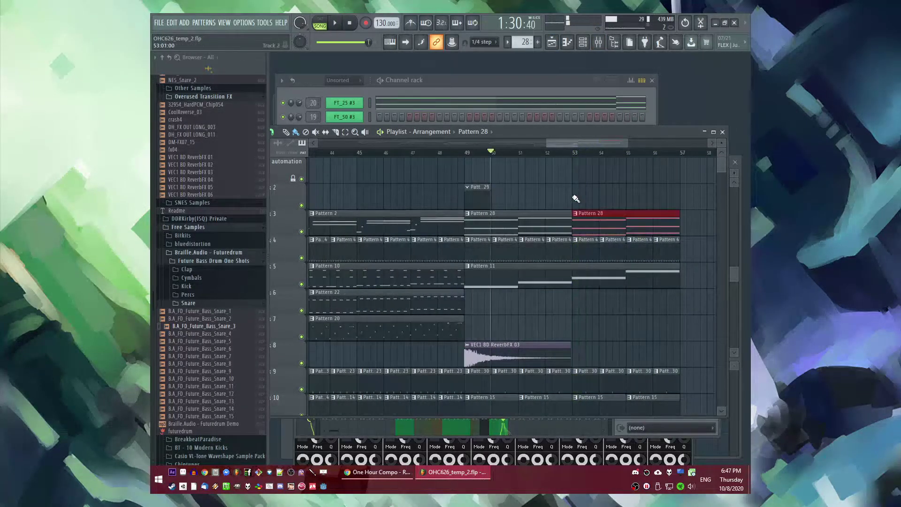
Step: Select Pattern 29 at bar 49, add the FT_50 preset as a new channel and open its piano roll
click(459, 152)
click(472, 190)
key(F6)
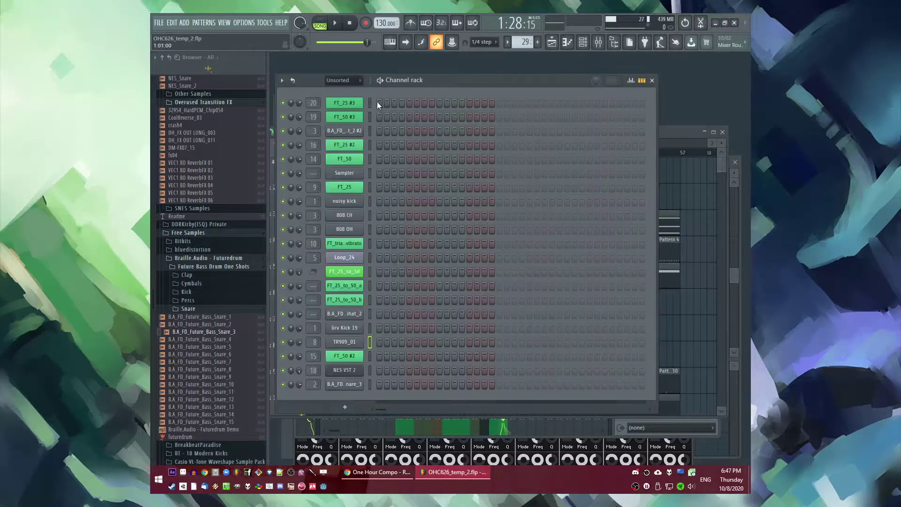
scroll(215, 302, up, 10)
key(space)
drag(181, 238, 357, 98)
click(356, 106)
right_click(358, 103)
click(382, 104)
Step: Write the FT_50 #4 lead's opening phrase in Pattern 29 with A5, a very short A#5, a shorter A5 and D5
key(space)
scroll(342, 256, up, 2)
click(342, 258)
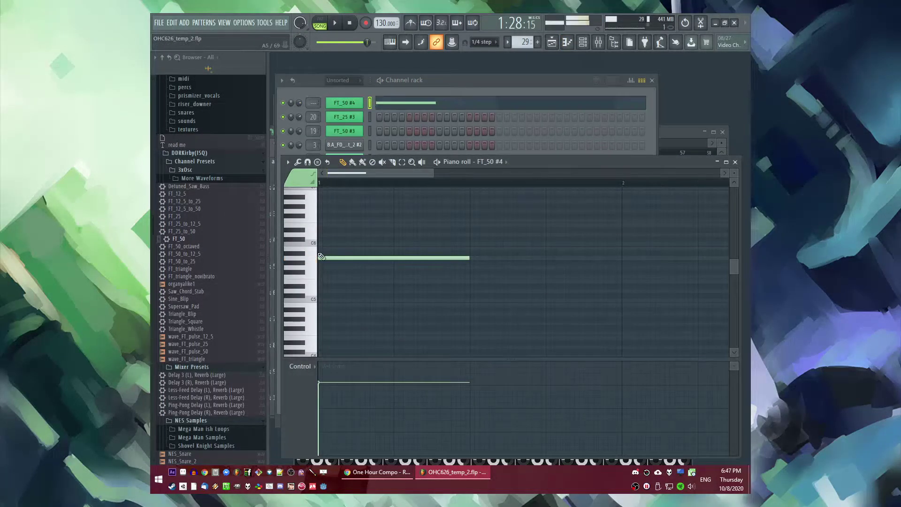
click(350, 248)
key(space)
drag(475, 248, 331, 250)
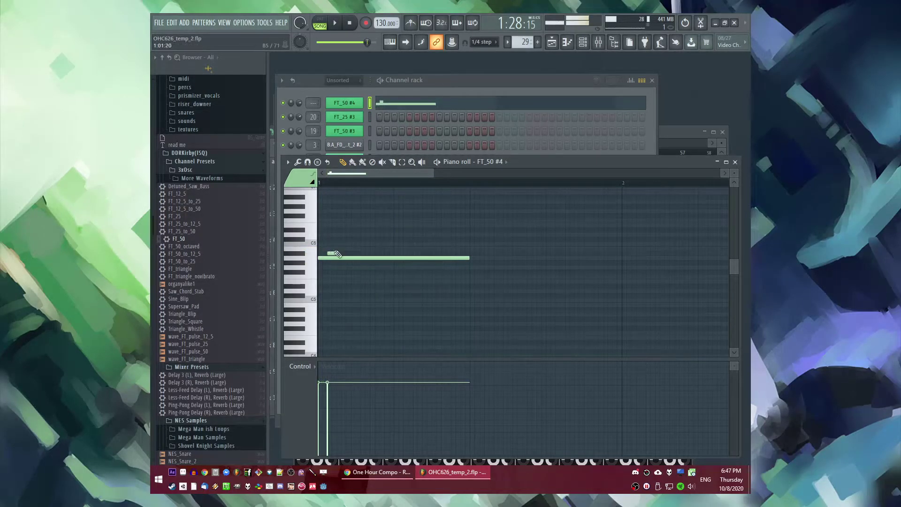
drag(469, 257, 379, 268)
click(396, 261)
right_click(398, 261)
click(398, 261)
mouse_move(437, 290)
mouse_down()
mouse_move(428, 280)
mouse_move(428, 290)
mouse_move(426, 260)
mouse_up()
scroll(428, 281, down, 2)
key(space)
drag(410, 292, 410, 292)
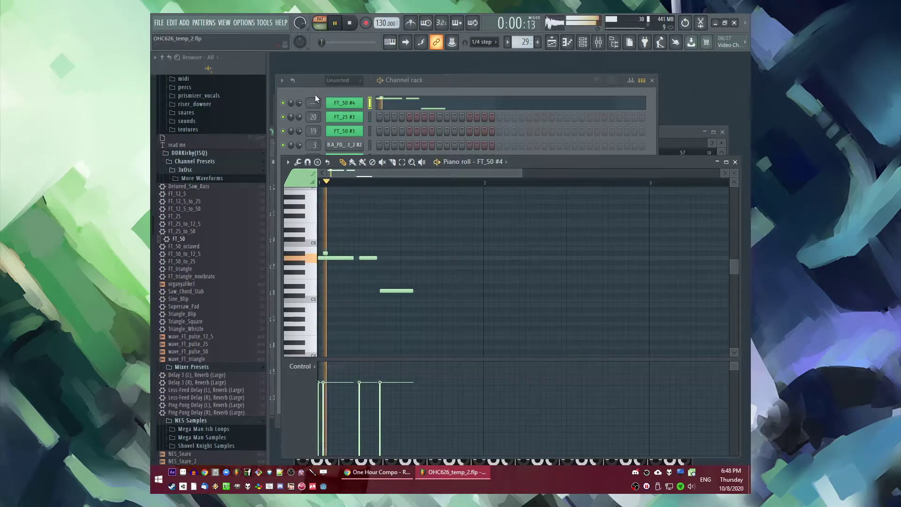
Step: Route the FT_50 #4 channel to mixer track 21
click(337, 94)
click(337, 103)
double_click(538, 132)
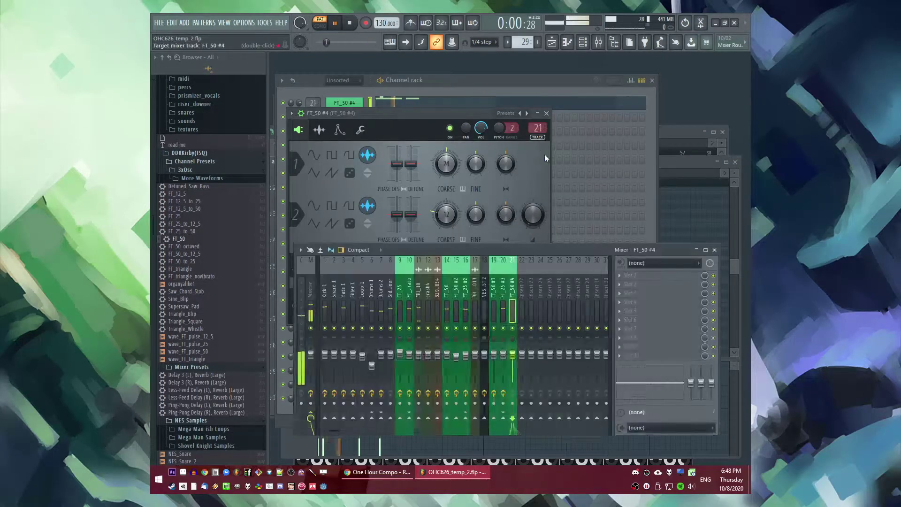
Step: Load Fruity Delay Bank and Fruity Reeverb 2 on the FT_50 #4 track, giving the delay ping-pong feedback and a time of 4.00
click(619, 294)
click(524, 211)
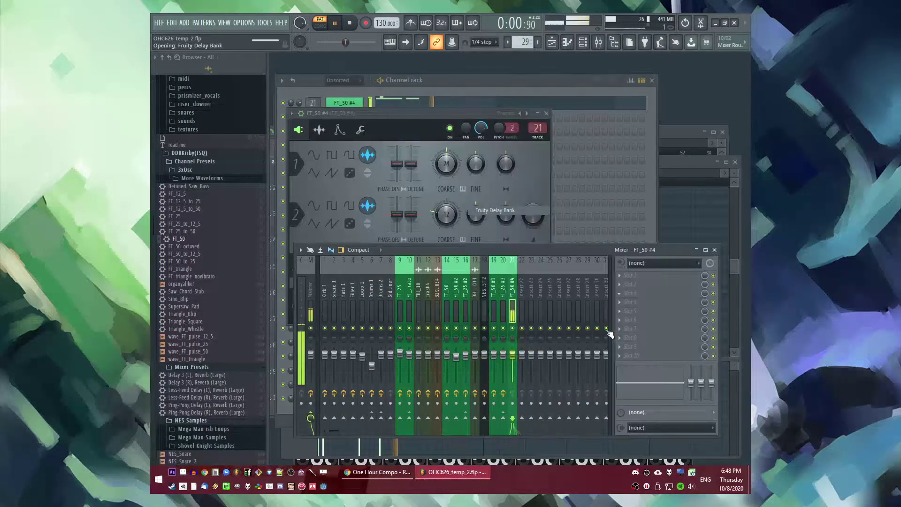
click(620, 329)
click(493, 362)
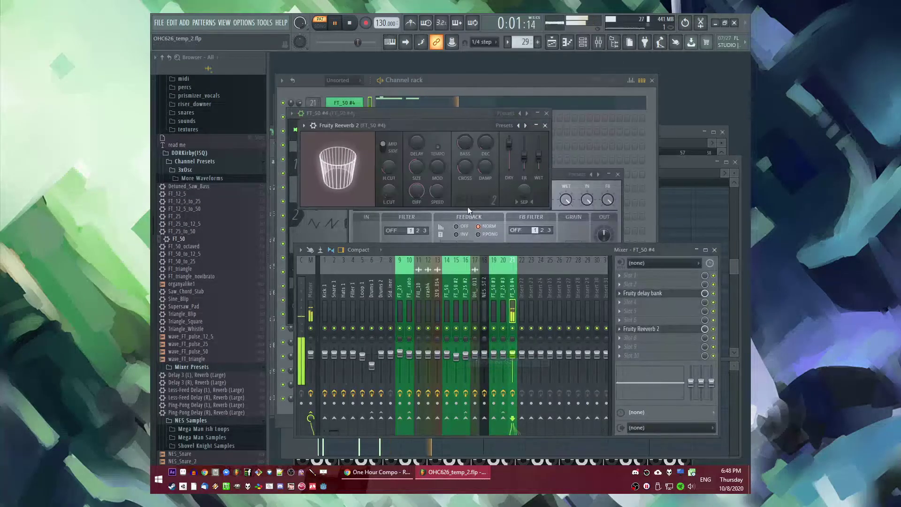
click(484, 235)
click(485, 236)
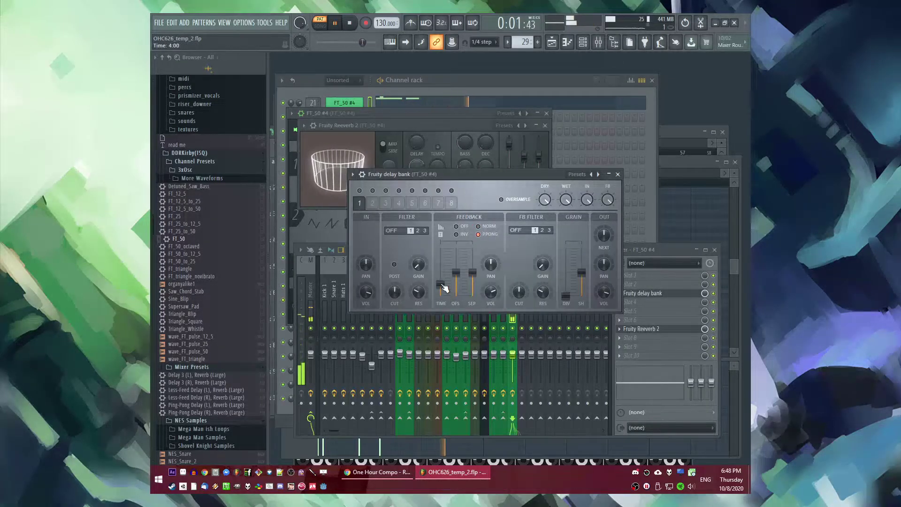
Step: Put Fruity Parametric EQ 2 in FT_50 #4's first effect slot, cutting the lows and slightly boosting the highs
click(657, 251)
click(619, 276)
click(518, 344)
click(632, 275)
mouse_move(667, 244)
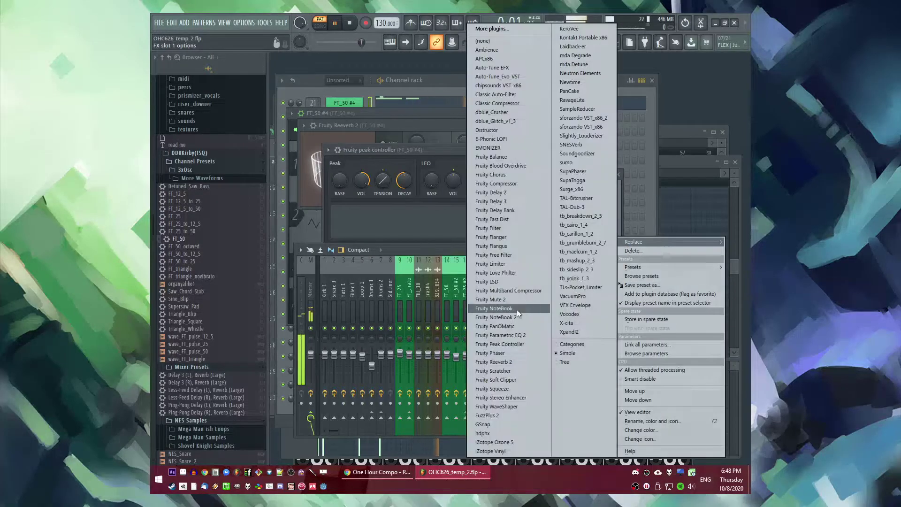
click(498, 335)
drag(472, 226, 490, 221)
drag(371, 228, 379, 269)
Step: Send FT_50 #4 into the FT_25 #3 mixer track instead of the Master and play the section in song mode
click(478, 307)
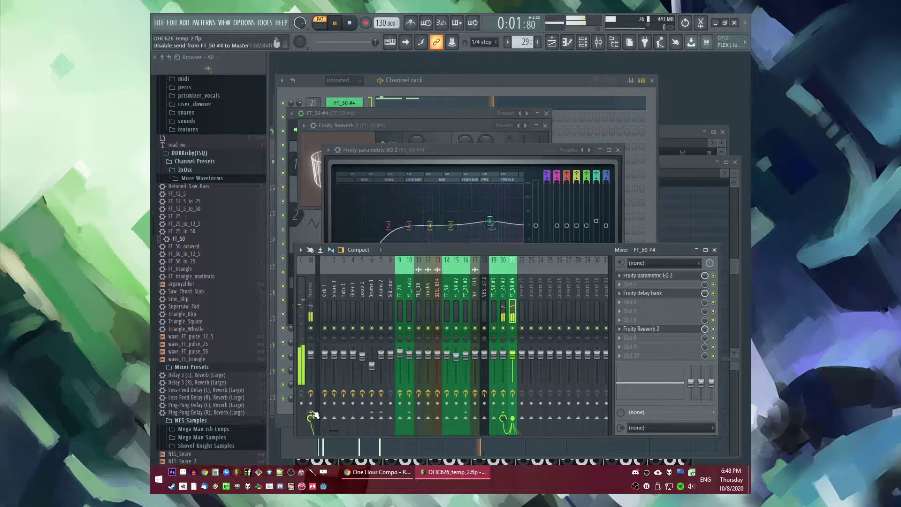
key(F5)
key(l)
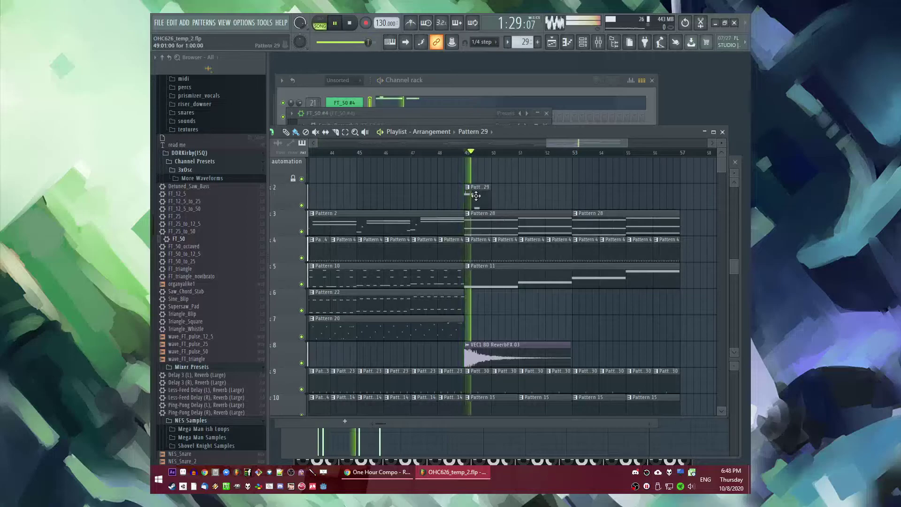
Step: Lengthen the D5 note in Pattern 29 to the middle of bar 2
double_click(477, 198)
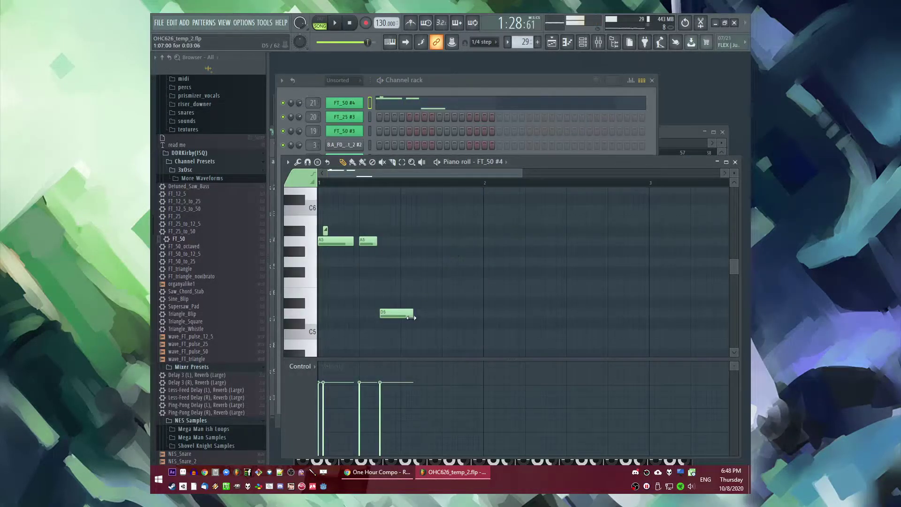
drag(411, 318, 566, 317)
key(space)
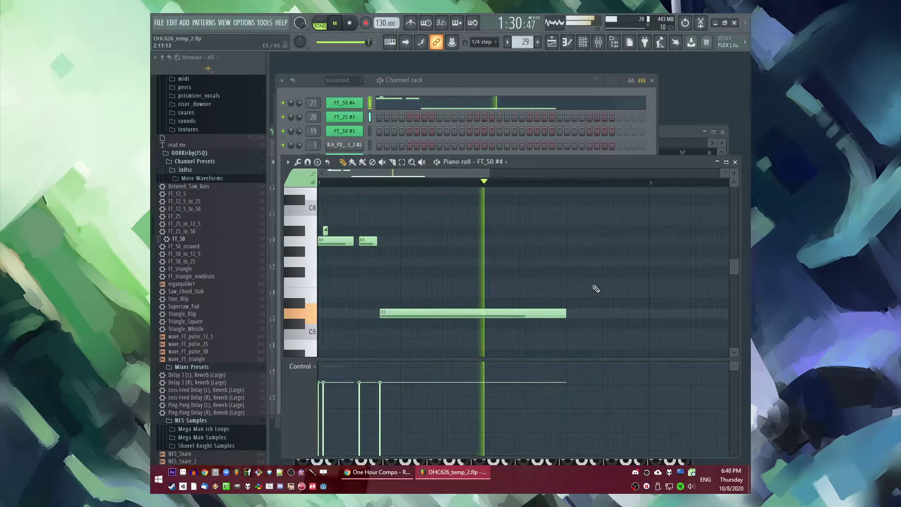
scroll(441, 281, down, 2)
key(space)
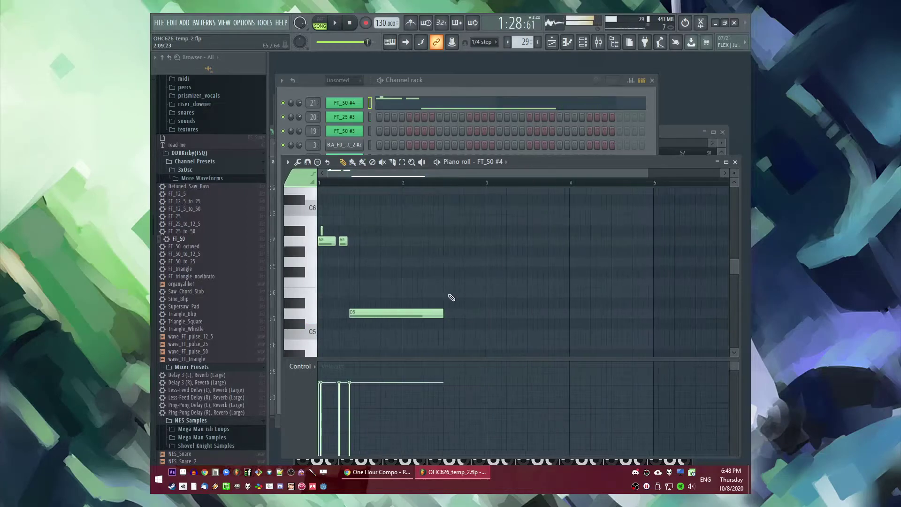
Step: Add one-beat F5 and G5 notes filling the second half of bar 2
click(446, 282)
scroll(554, 287, up, 2)
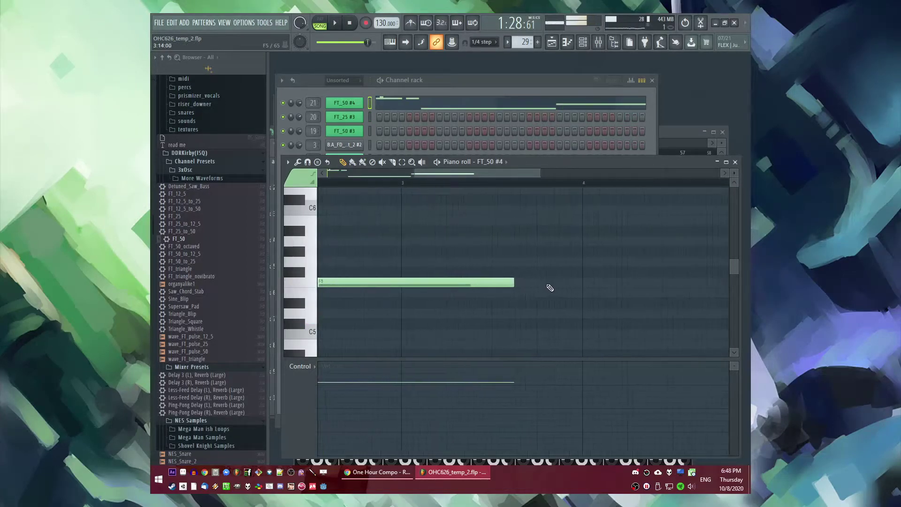
drag(514, 279, 494, 287)
key(space)
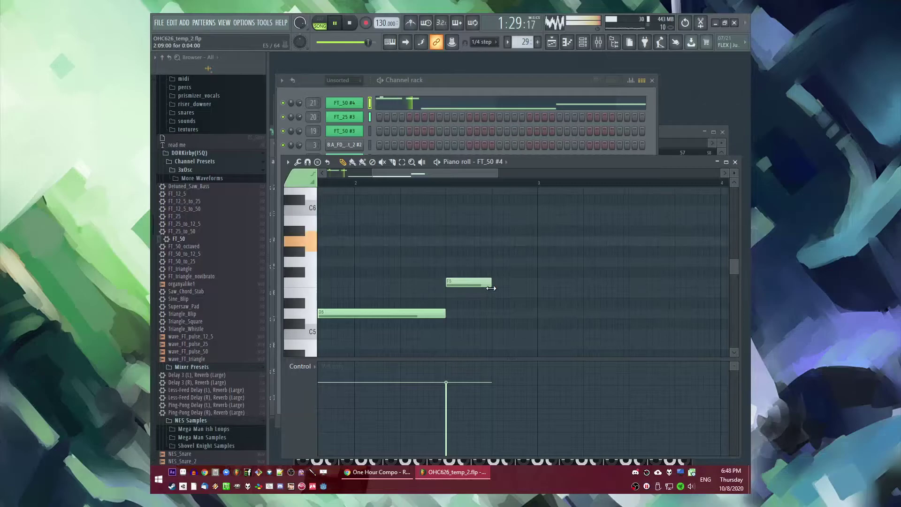
click(494, 262)
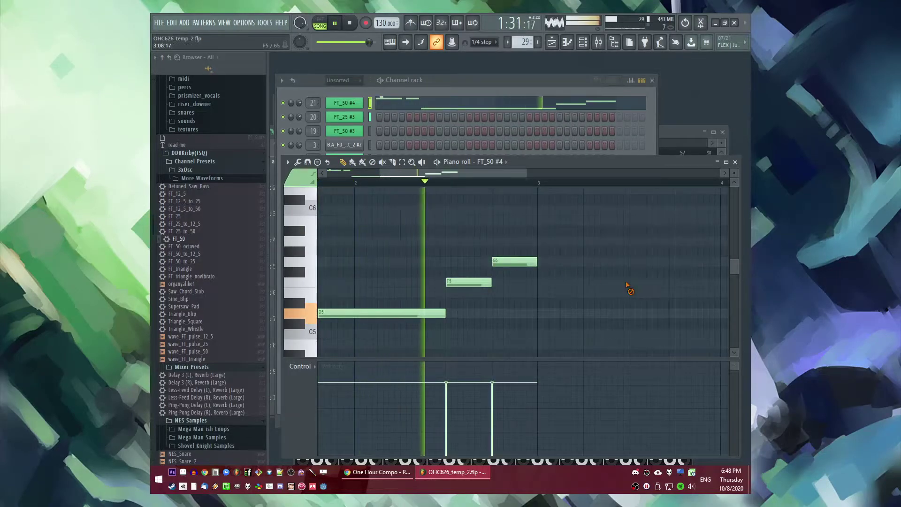
key(space)
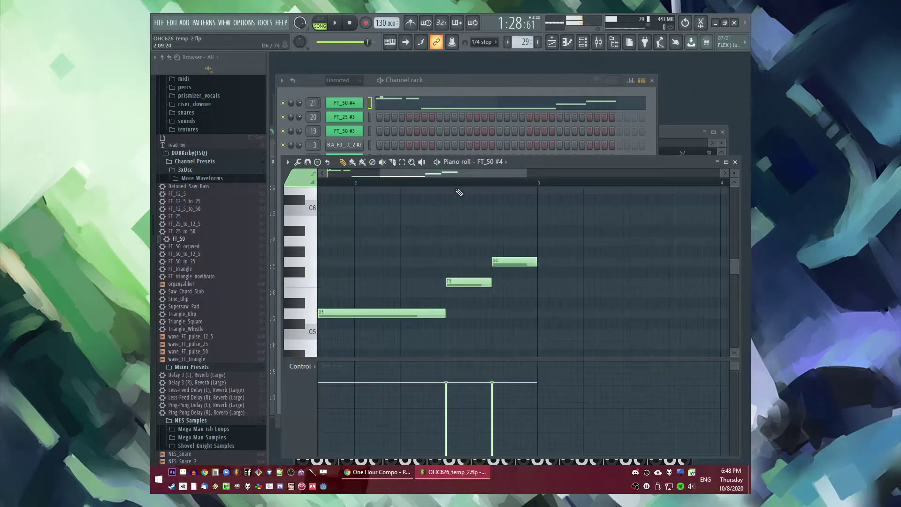
Step: Add a long F5 across bar 3 with a short G5 over its start, and a long A5 across bar 4
drag(450, 174, 463, 174)
key(space)
key(space)
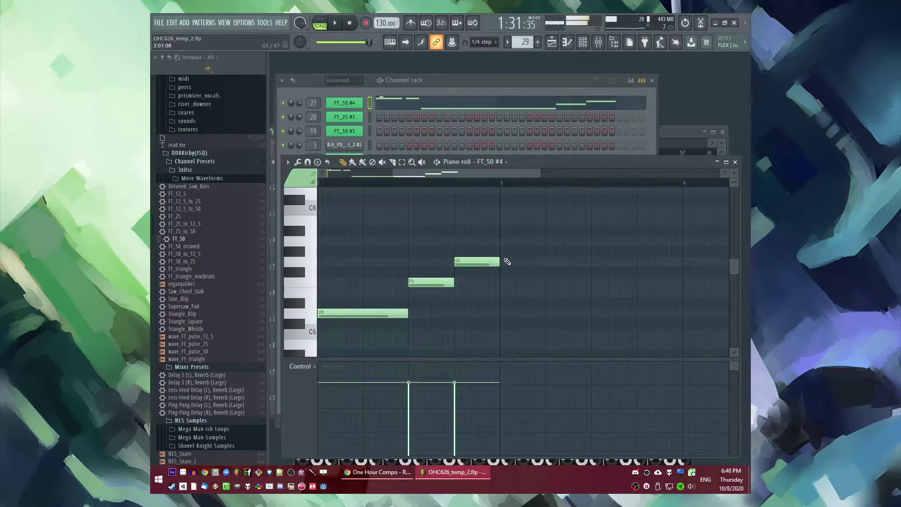
drag(502, 274, 501, 284)
key(s)
click(509, 263)
key(space)
drag(546, 263, 551, 302)
key(space)
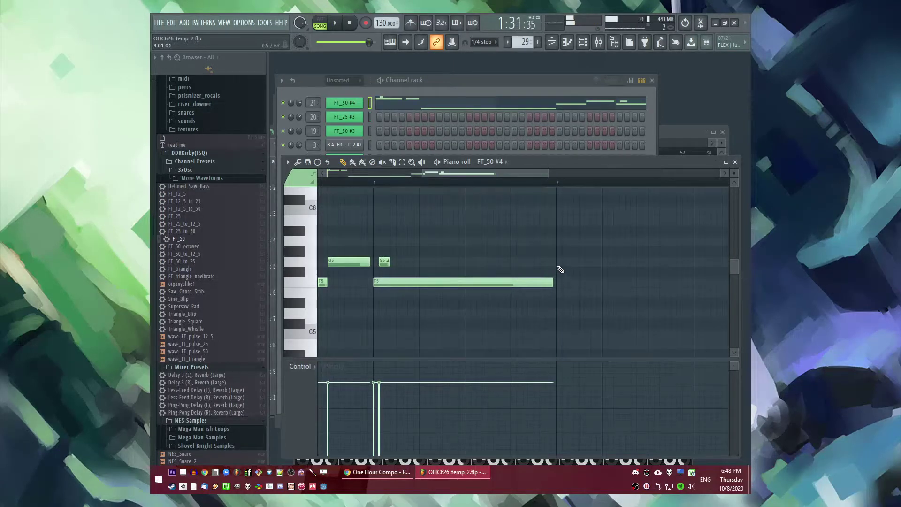
click(558, 243)
scroll(554, 254, down, 4)
scroll(540, 261, up, 2)
scroll(423, 216, down, 4)
Step: Split the Retrigger block in FT_25 #3's Glitch sequence into two halves and fill the last four steps with single-step Retriggers
key(F9)
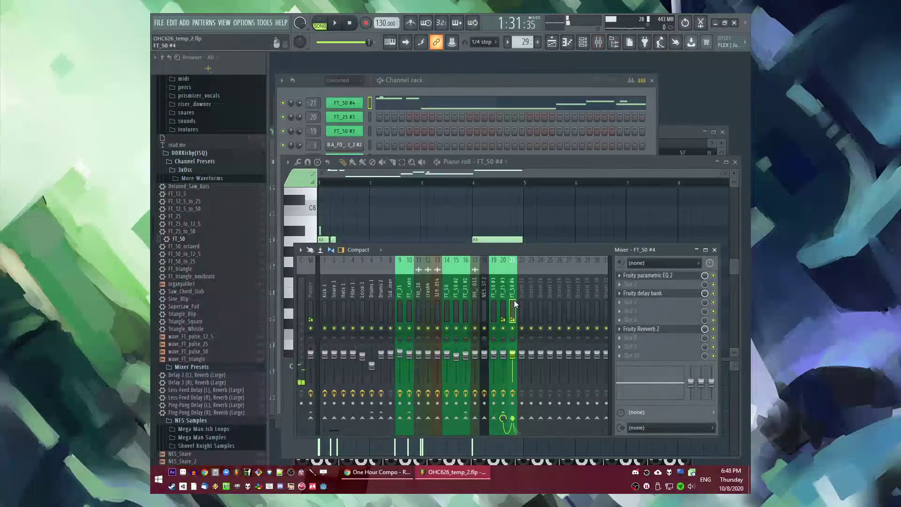
click(504, 304)
key(space)
click(632, 294)
key(space)
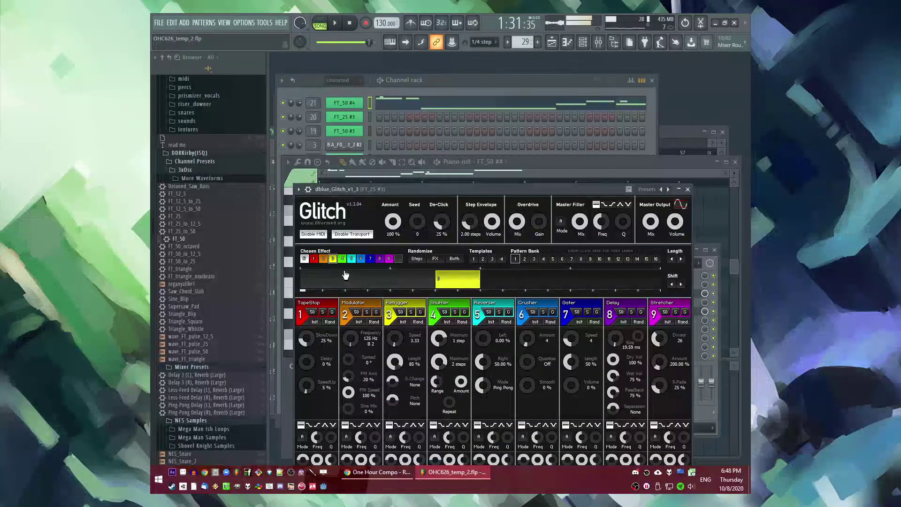
key(space)
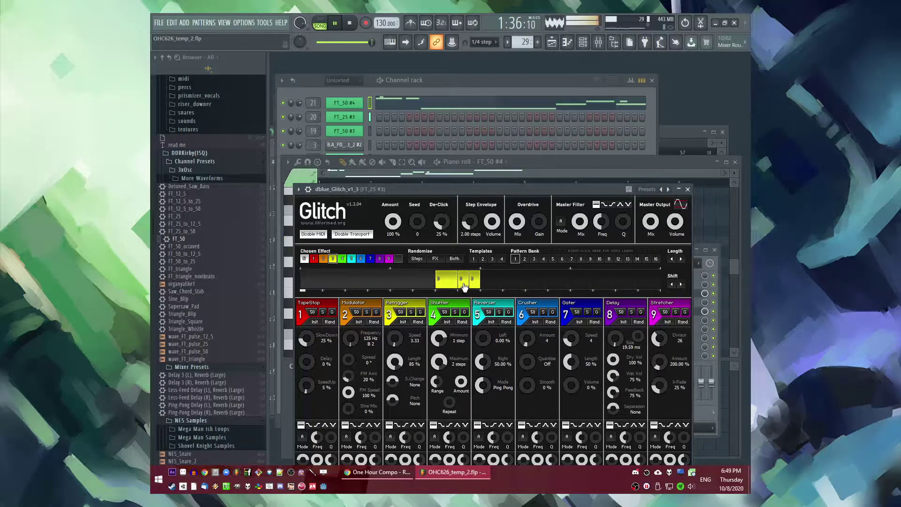
mouse_move(481, 281)
mouse_down()
mouse_move(565, 280)
mouse_move(544, 281)
mouse_up()
click(485, 284)
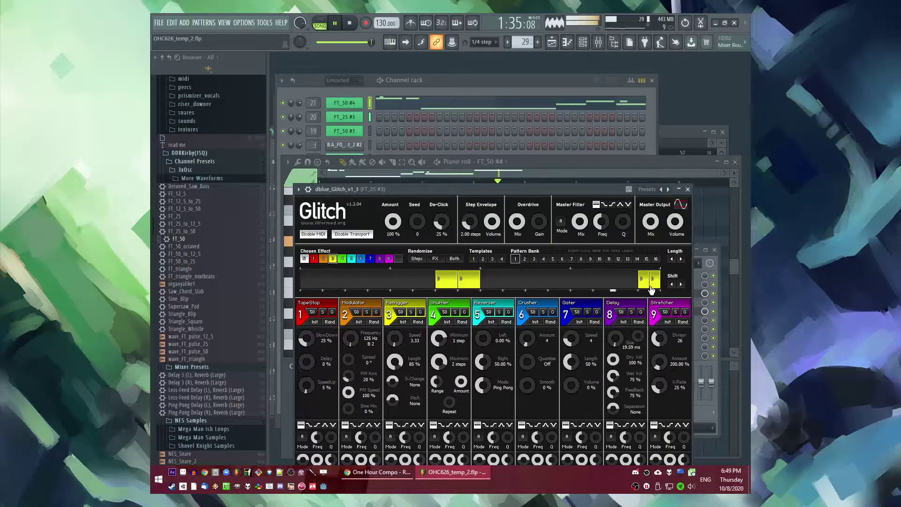
drag(622, 291, 630, 289)
key(space)
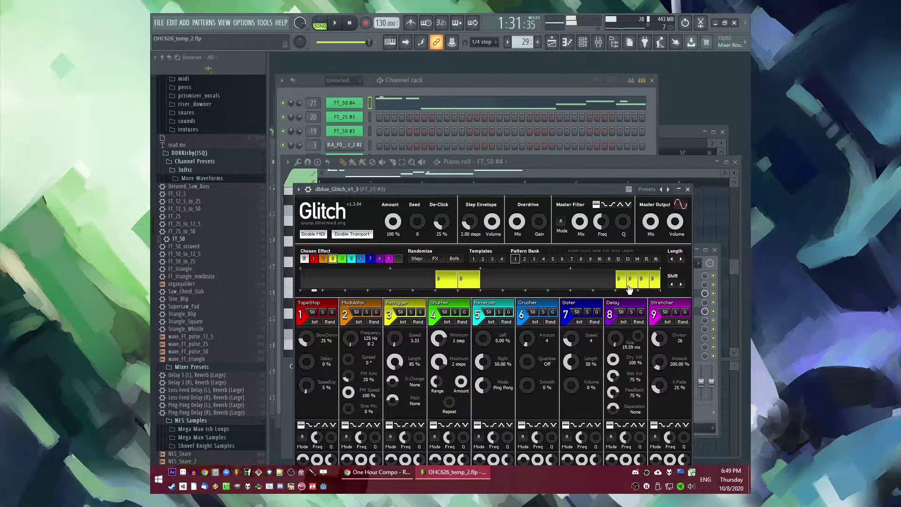
Step: Reopen Pattern 29's FT_50 #4 notes and shorten the A5 in bar 4 to about one step
key(F9)
key(F5)
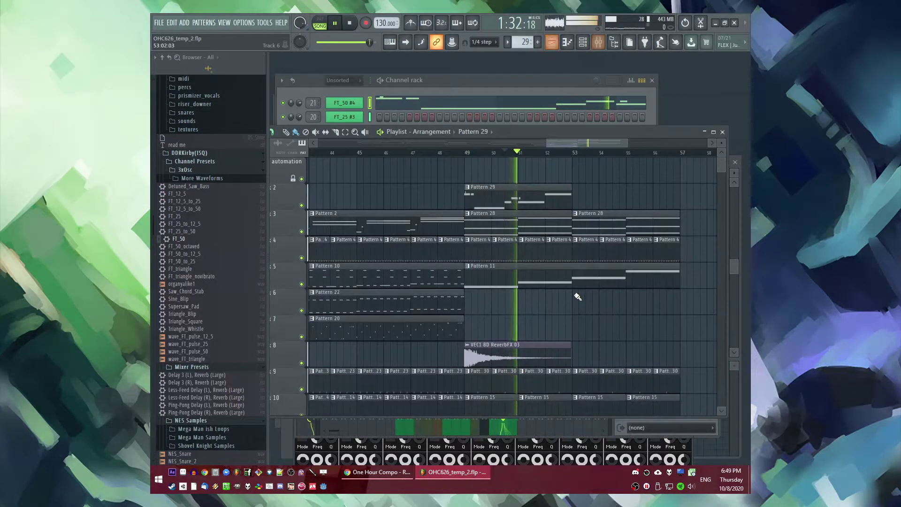
double_click(517, 195)
key(space)
scroll(516, 204, left, 2)
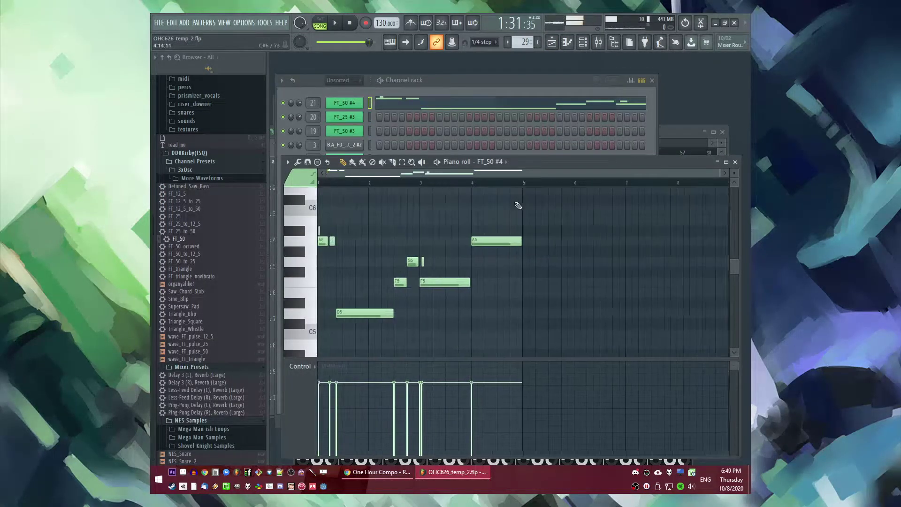
scroll(447, 235, up, 4)
key(space)
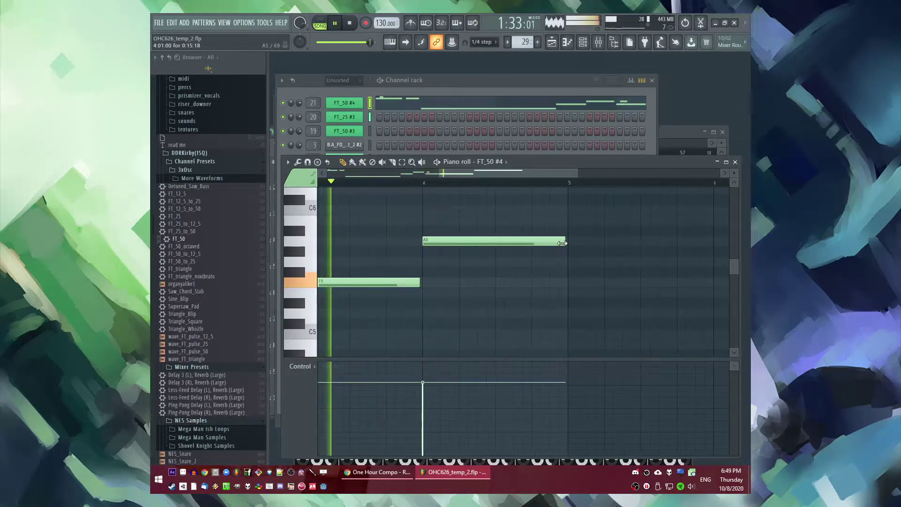
drag(563, 240, 431, 245)
key(space)
Step: Set the snap to 1/6 beat and add a descending run of G5, F5, D5, C5, A4 and G4 after bar 4's opening A5
click(430, 262)
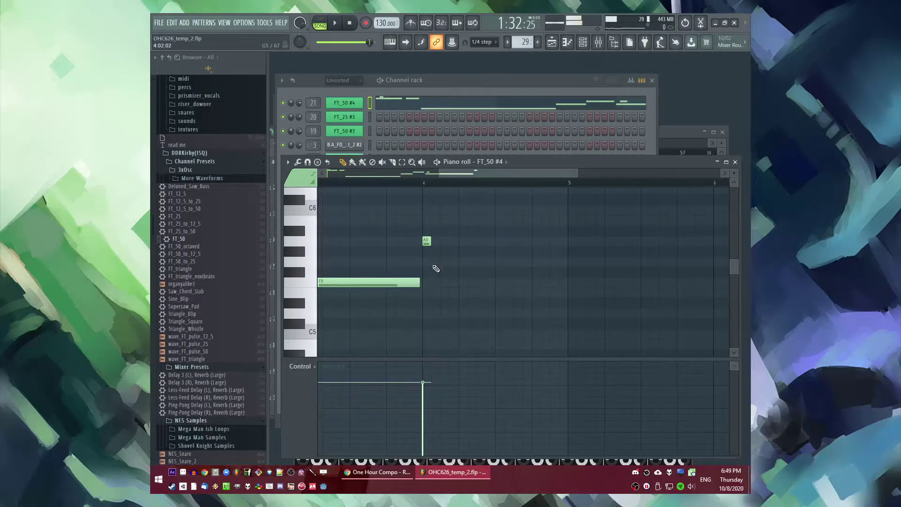
click(488, 42)
click(480, 123)
scroll(422, 269, up, 2)
click(432, 293)
click(437, 313)
click(446, 344)
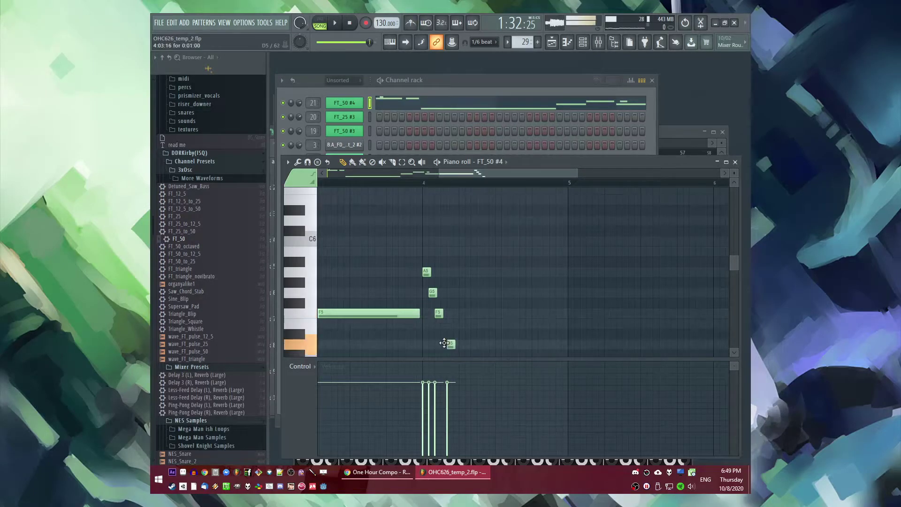
scroll(448, 337, down, 3)
click(451, 272)
click(457, 303)
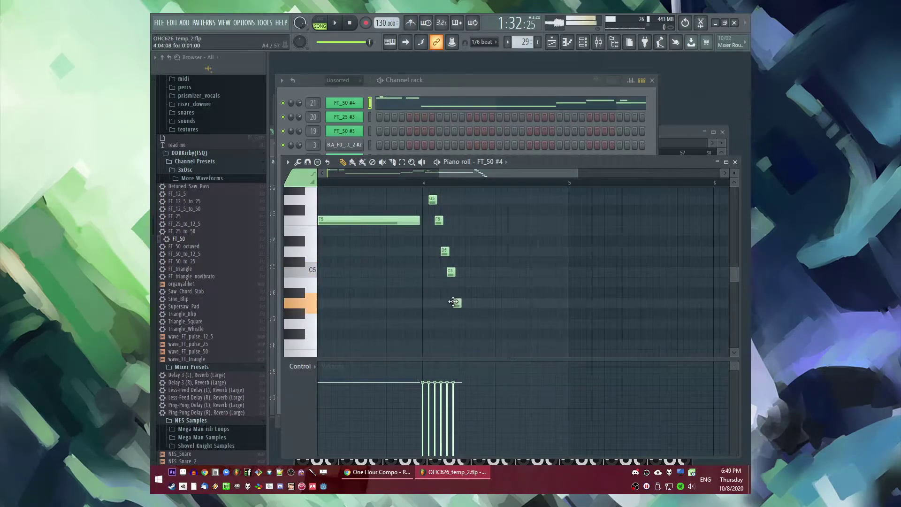
click(462, 324)
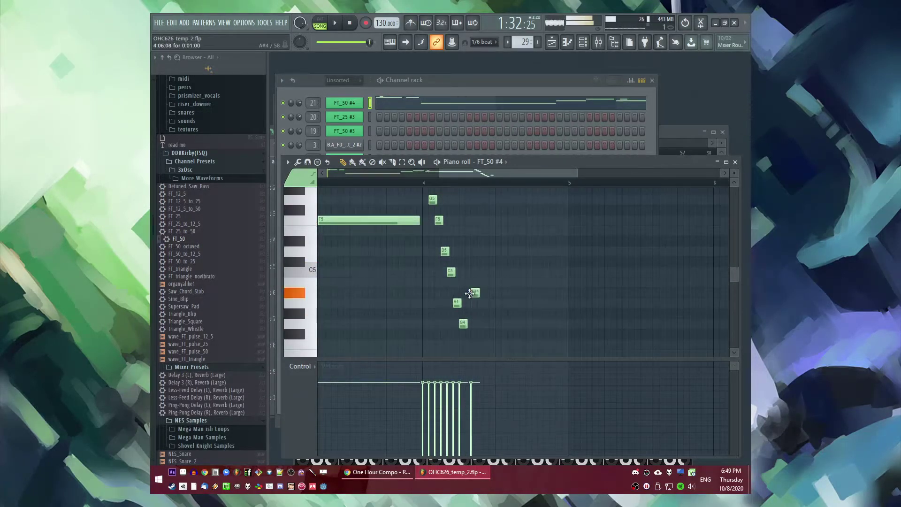
Step: Add rising A4 and C5 notes after the descending run in bar 4 and play it back
click(485, 272)
key(space)
scroll(455, 226, up, 2)
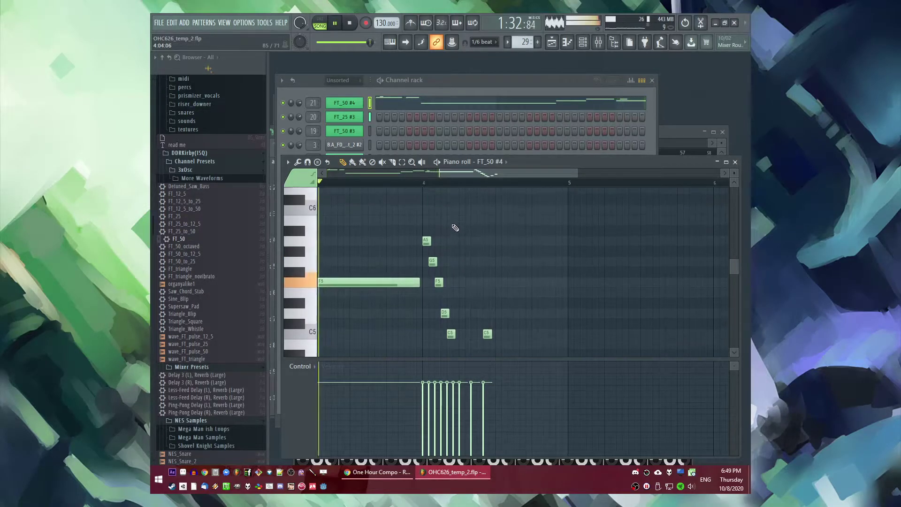
Step: Adjust the run's note lengths to join up, making the closing G4 and A4 a third of a beat each
scroll(453, 225, up, 3)
drag(400, 222, 493, 429)
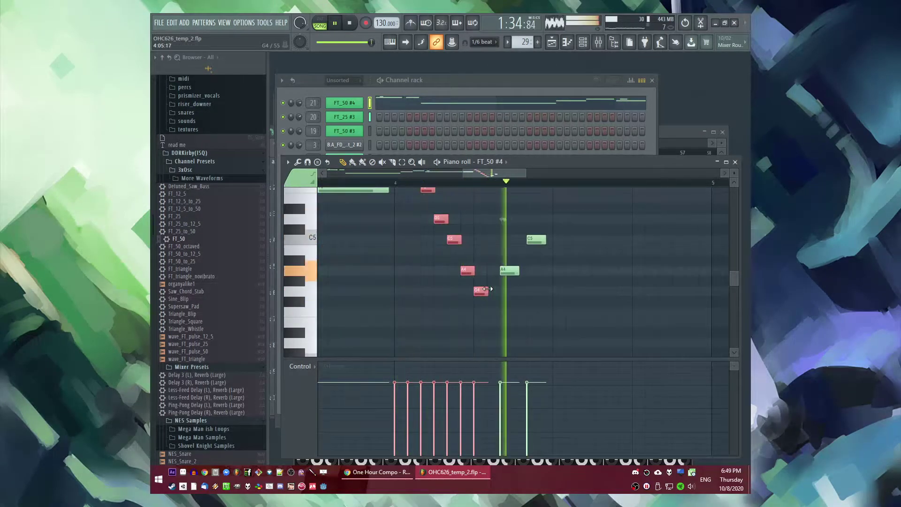
drag(487, 289, 484, 290)
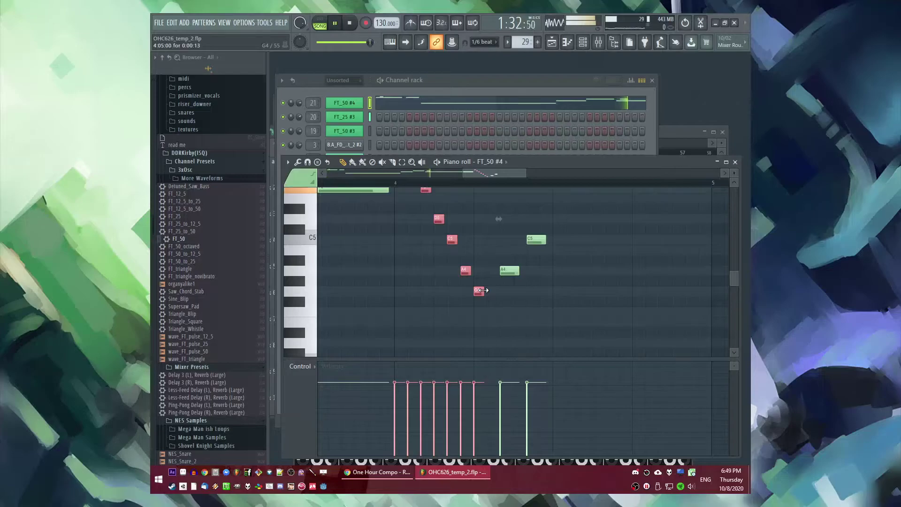
scroll(484, 291, up, 3)
drag(486, 294, 487, 294)
key(space)
key(ctrl+d)
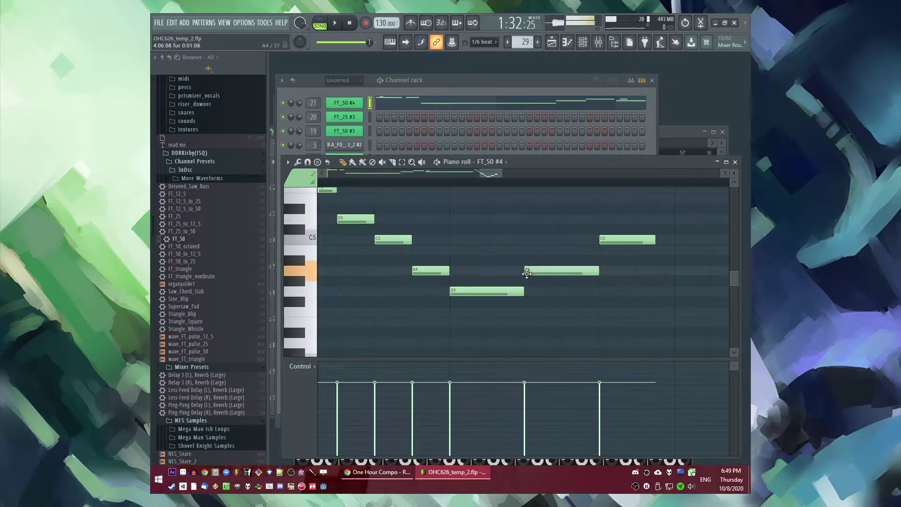
Step: Set the snap to 1/4 step and add one-beat F5 and G5 notes filling the second half of bar 4
scroll(392, 258, down, 5)
click(486, 43)
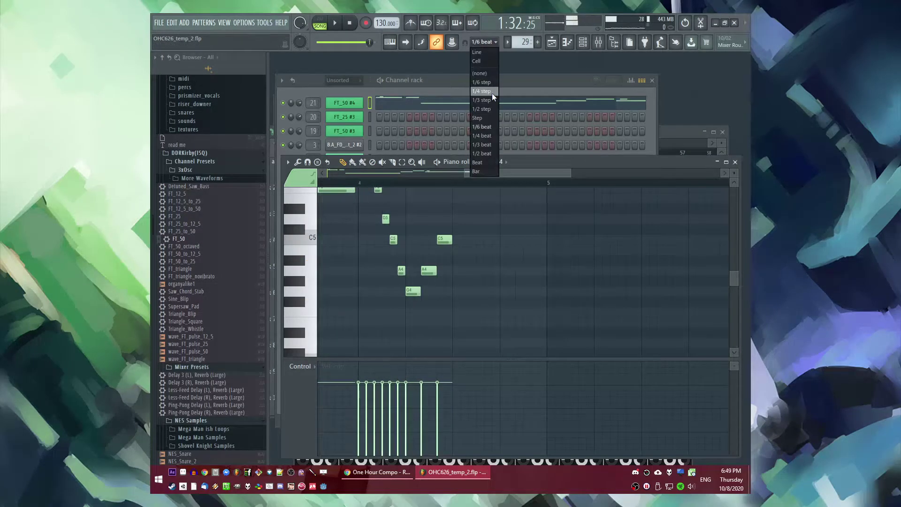
click(489, 94)
scroll(478, 287, up, 3)
click(453, 282)
double_click(461, 281)
click(492, 293)
click(501, 262)
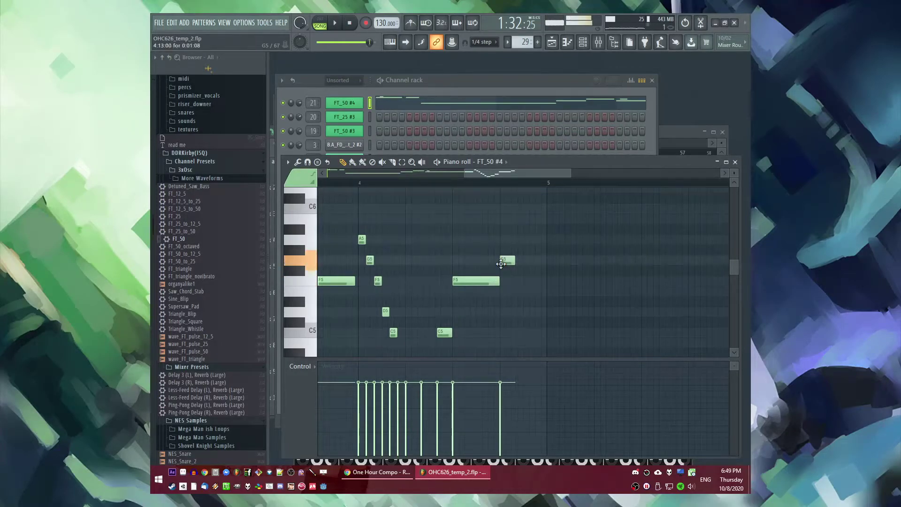
click(501, 260)
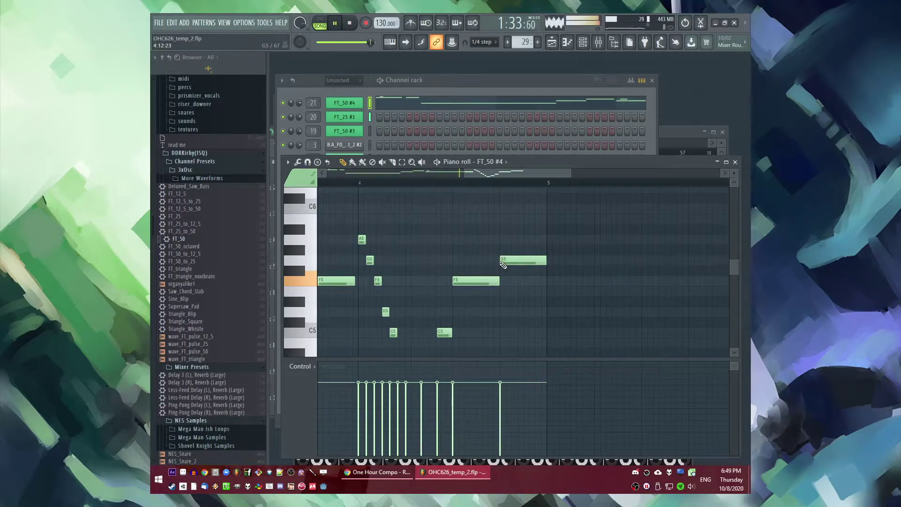
Step: Add a G5 and a slightly offset A5 at the start of bar 5, and extend the G5 across the bar
key(XF86AudioLowerVolume)
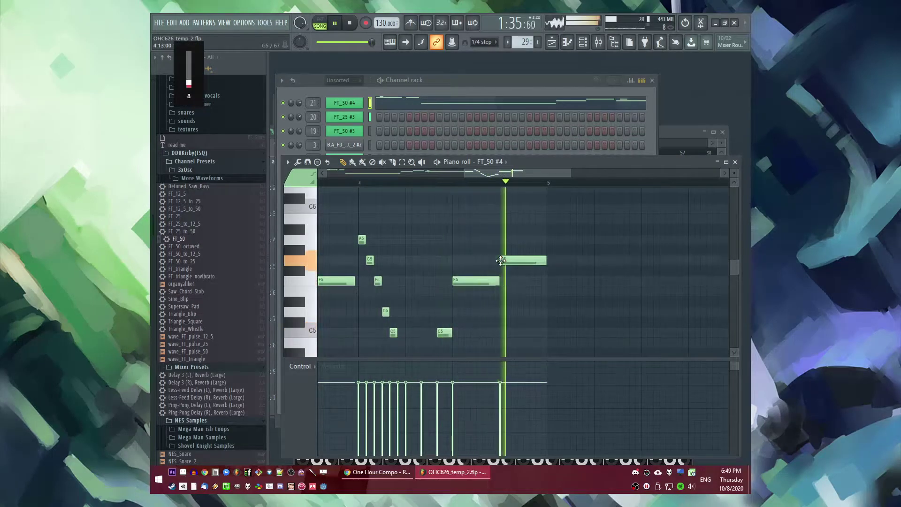
scroll(524, 258, right, 2)
scroll(524, 258, up, 2)
drag(436, 258, 428, 257)
click(437, 240)
key(space)
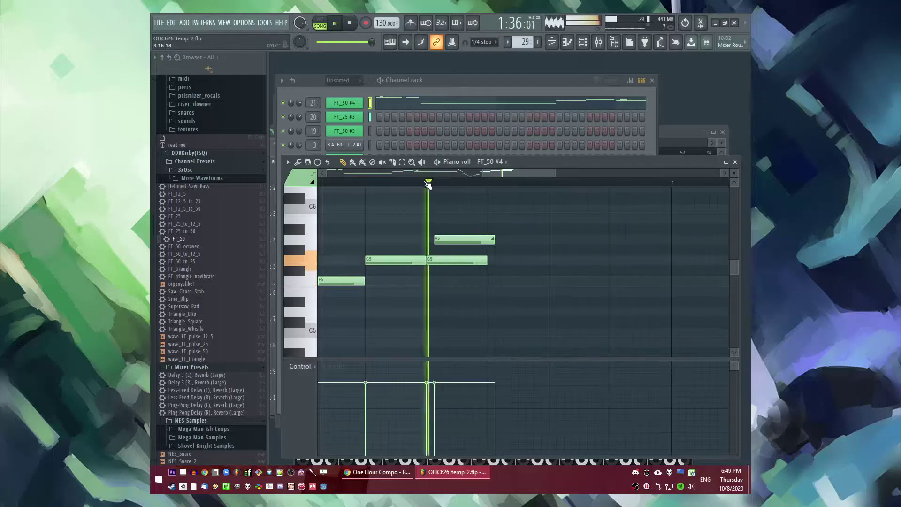
scroll(457, 258, down, 2)
drag(474, 259, 503, 260)
scroll(576, 258, down, 3)
scroll(541, 258, up, 2)
Step: Save the project and play the arrangement from the playlist
key(ctrl+s)
key(F5)
key(space)
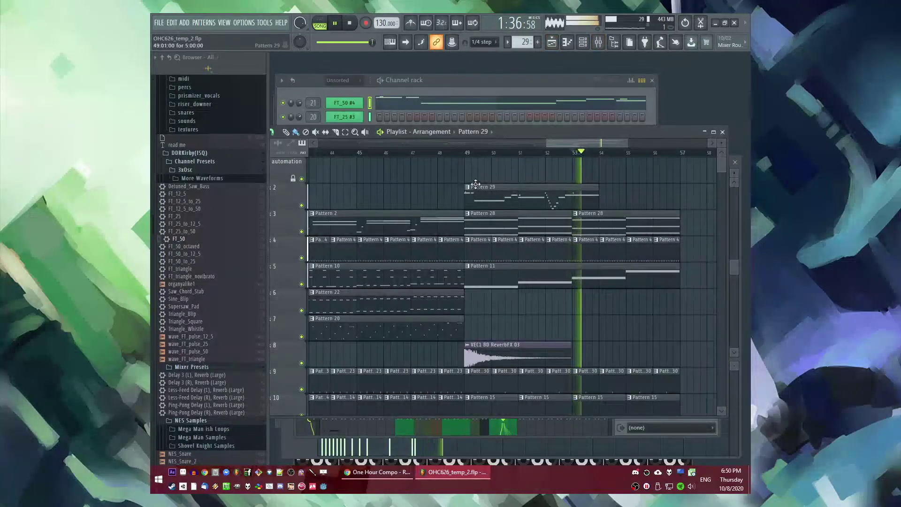
Step: Open Pattern 28's FT_25 #3 chords and duplicate all four bars of notes into bars 5–8
double_click(551, 225)
key(ctrl+a)
scroll(526, 235, up, 1)
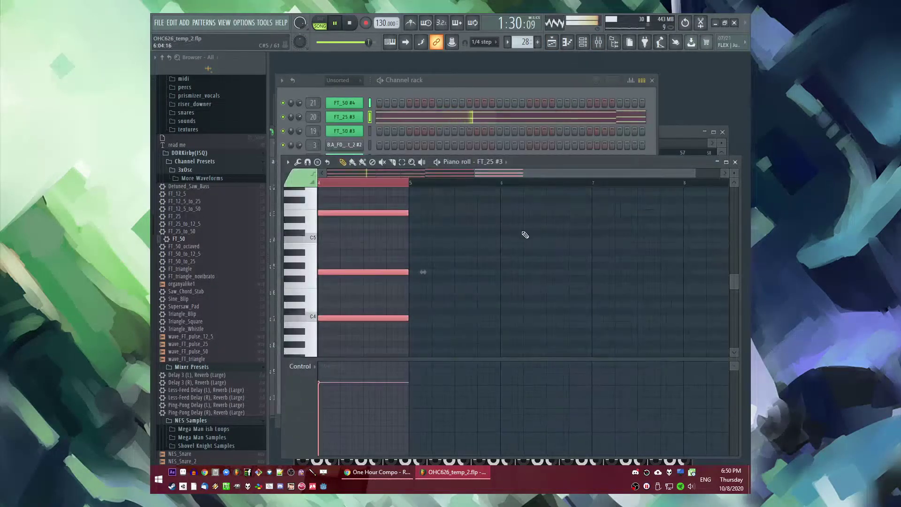
scroll(590, 238, down, 2)
scroll(603, 240, up, 2)
key(ctrl+b)
Step: Transpose the duplicated chords in bars 5–8 up four semitones
scroll(496, 259, down, 2)
scroll(415, 284, up, 2)
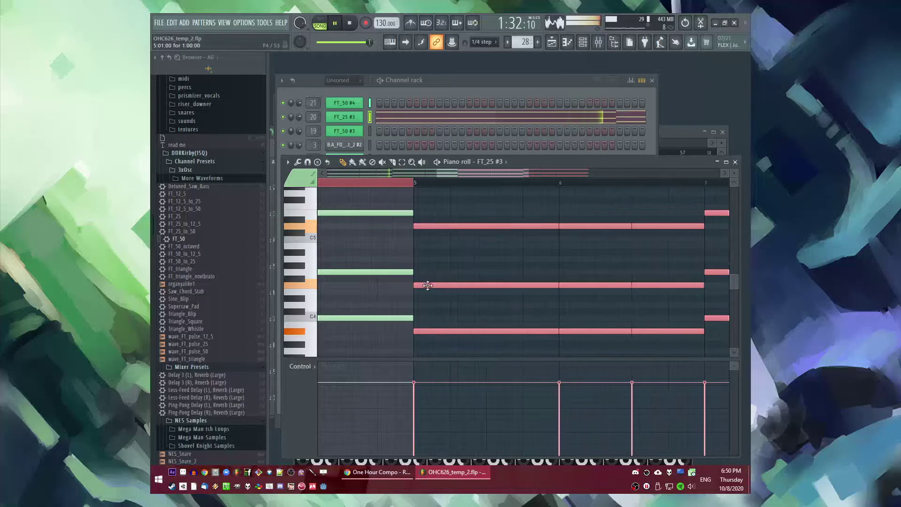
drag(430, 334, 426, 307)
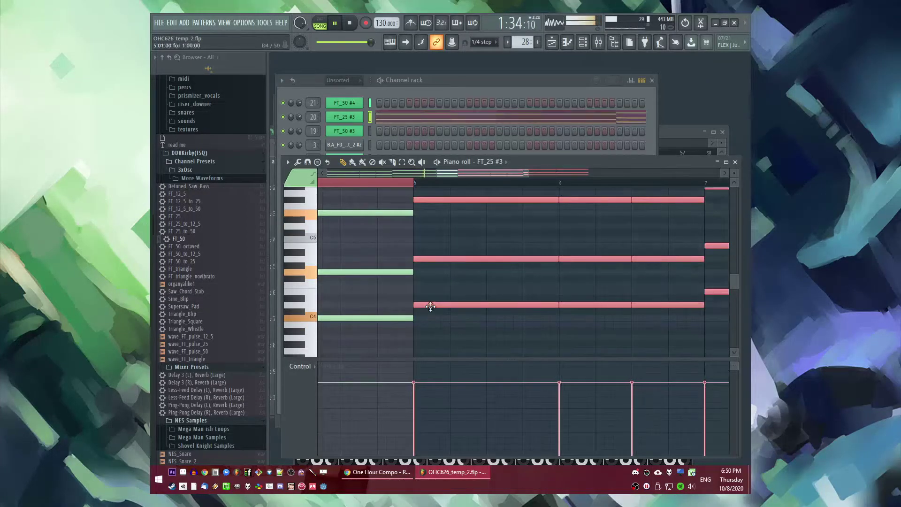
Step: Play back the transposed FT_25 #3 chords to compare bars 5–6 with bars 7–8
scroll(436, 303, up, 3)
key(ctrl+d)
drag(441, 242, 568, 265)
scroll(440, 258, down, 2)
key(space)
key(space)
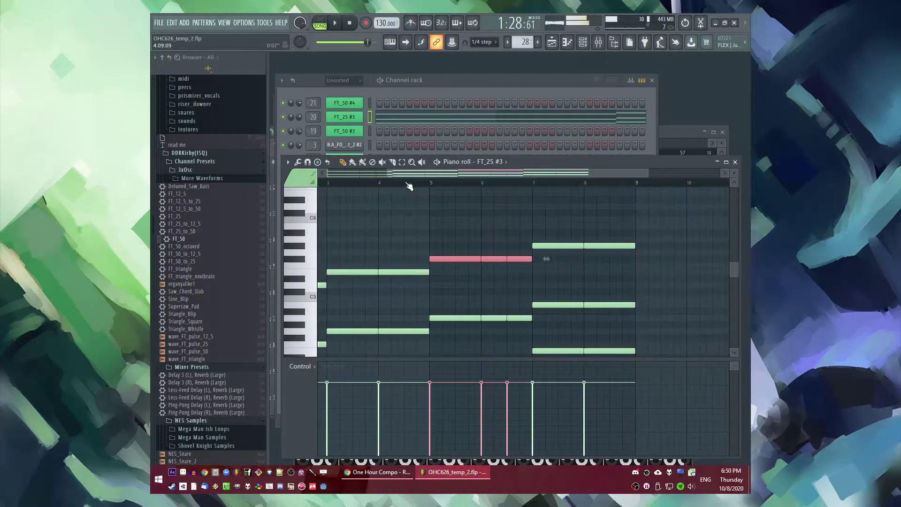
click(364, 185)
scroll(464, 212, down, 2)
scroll(479, 202, up, 3)
click(449, 184)
key(space)
scroll(511, 245, down, 4)
scroll(520, 236, up, 3)
Step: Lower all chord notes in bars 7–8 by two semitones to match the bars 5–6 chord
drag(448, 191, 606, 245)
key(space)
drag(455, 206, 592, 303)
drag(447, 264, 450, 280)
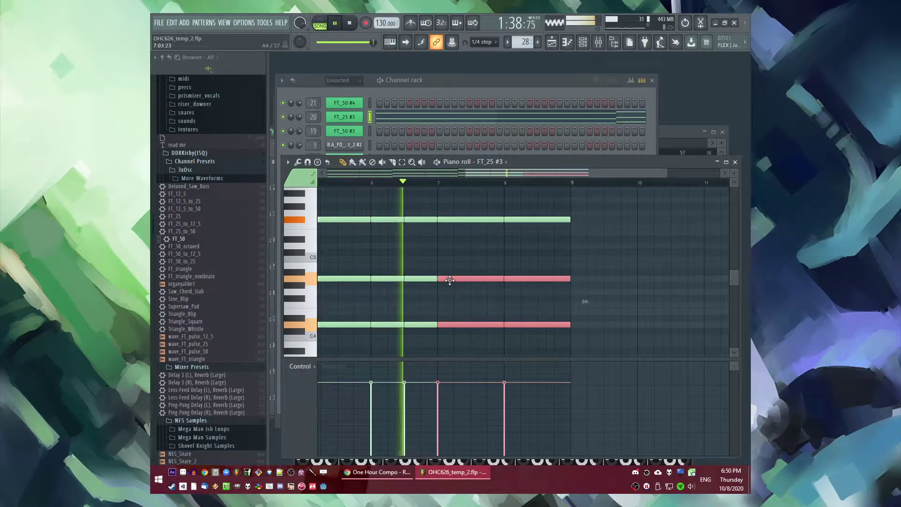
Step: Replay the chords from the start and lower the top F#5 notes in bars 5–8 to F5
ctrl+click(461, 257)
scroll(547, 260, down, 3)
drag(326, 183, 261, 176)
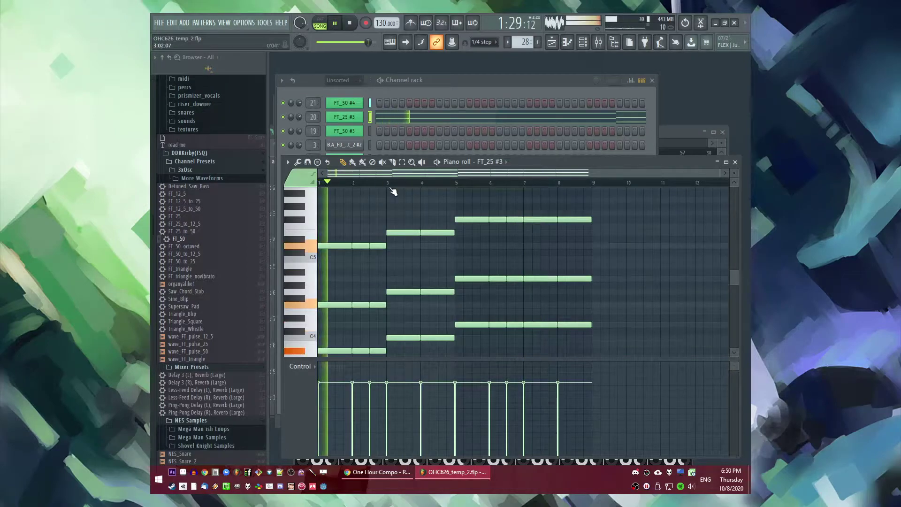
scroll(486, 231, up, 2)
drag(449, 216, 720, 221)
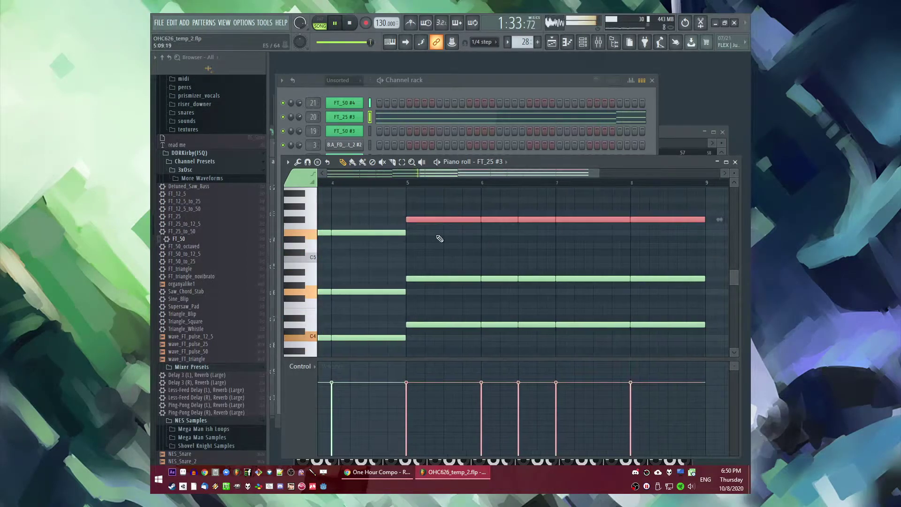
scroll(419, 220, up, 2)
drag(419, 223, 419, 230)
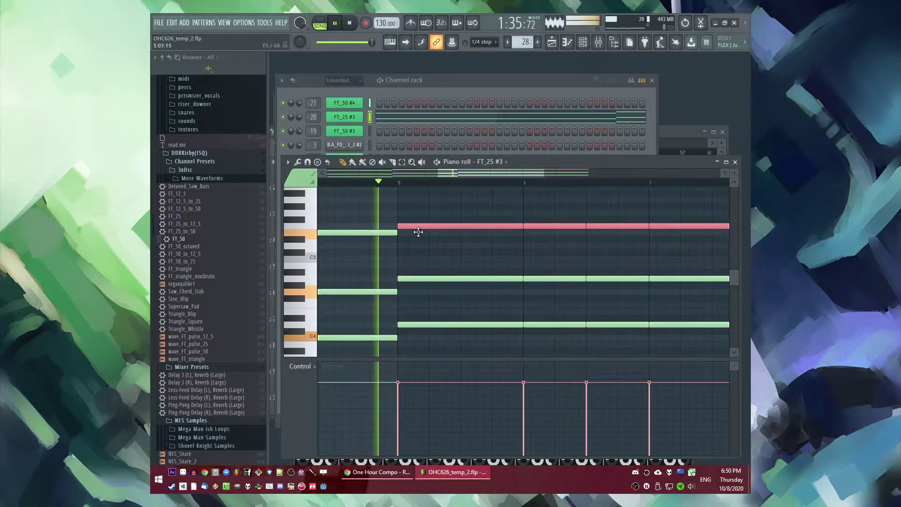
scroll(334, 232, down, 3)
scroll(461, 258, up, 2)
Step: Move the D4 notes in bars 7–8 down to F3, aligned with the start of bar 7
ctrl+click(462, 258)
drag(506, 226, 608, 249)
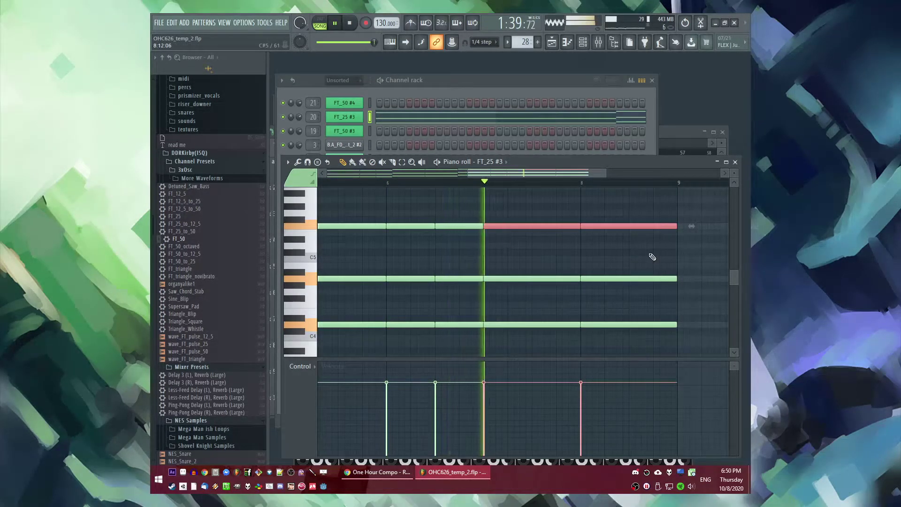
scroll(652, 255, up, 2)
key(space)
scroll(531, 243, down, 2)
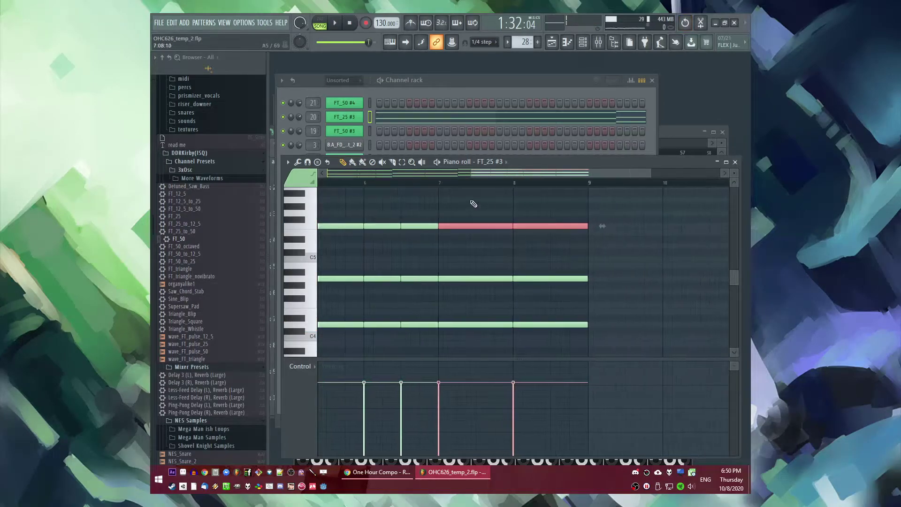
drag(475, 205, 554, 352)
drag(454, 305, 614, 365)
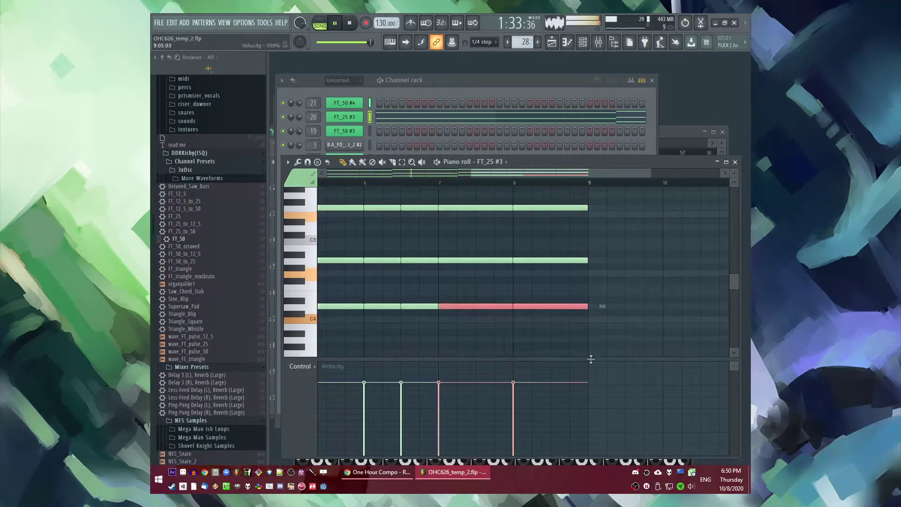
scroll(531, 300, down, 3)
drag(448, 228, 447, 286)
scroll(449, 286, up, 3)
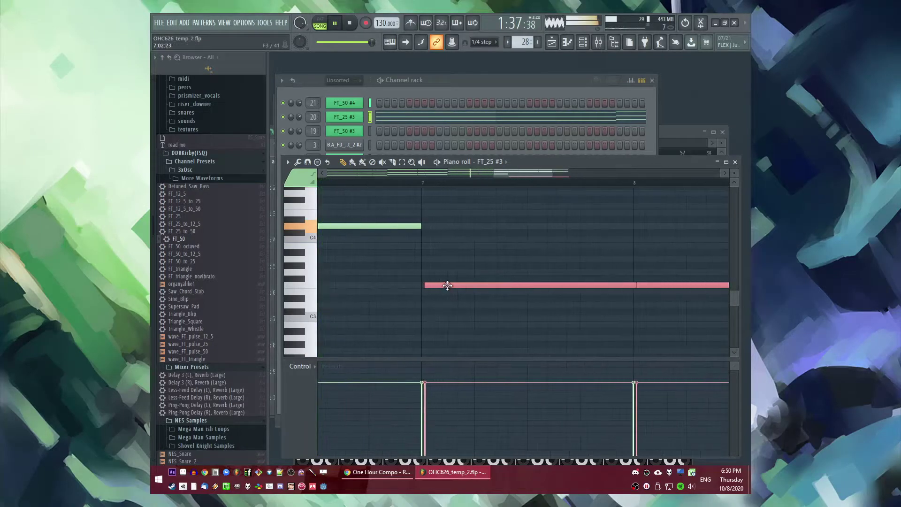
scroll(450, 296, up, 3)
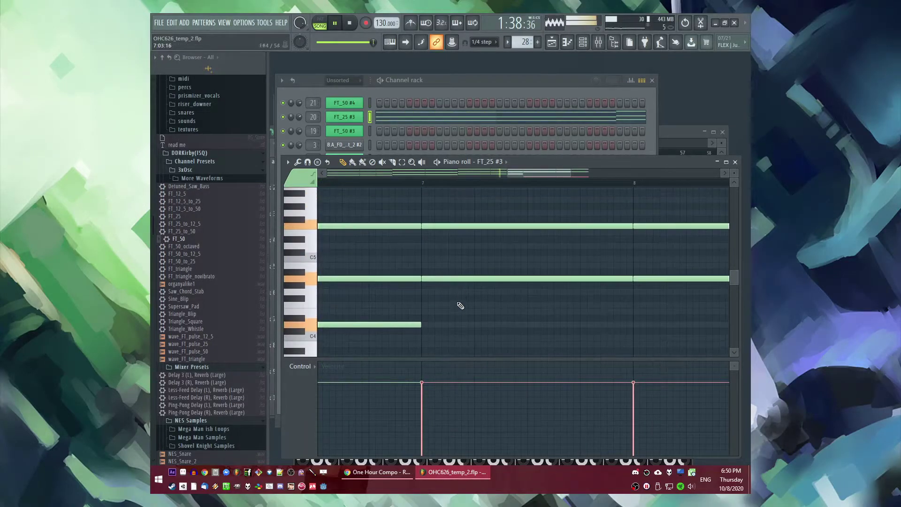
Step: Undo the stray note edit and copy the F3 notes in bars 7–8 up to C4
click(439, 318)
key(ctrl+z)
drag(453, 344, 440, 298)
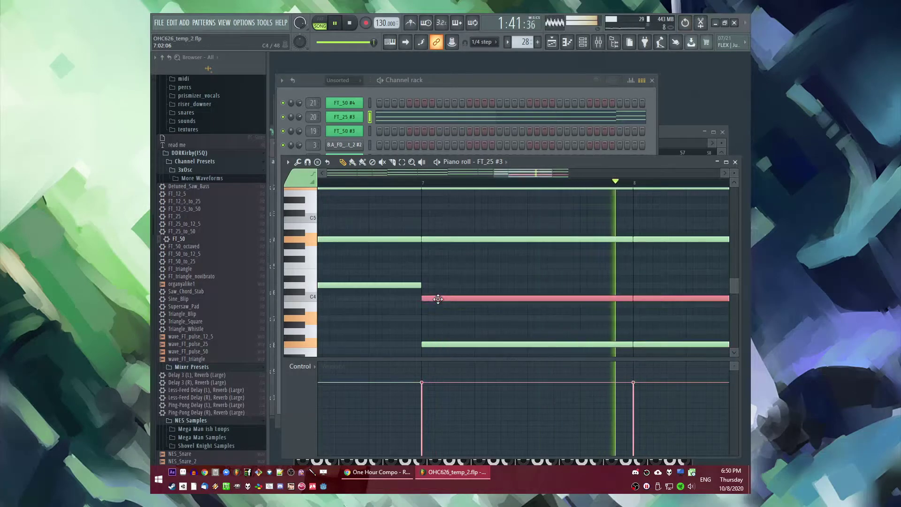
Step: Play back the revised chord progression and select the A4 notes in bars 7–8 for checking
scroll(449, 295, up, 1)
scroll(448, 291, up, 2)
scroll(445, 277, down, 3)
click(362, 183)
scroll(463, 248, up, 2)
drag(460, 251, 616, 308)
scroll(539, 285, down, 2)
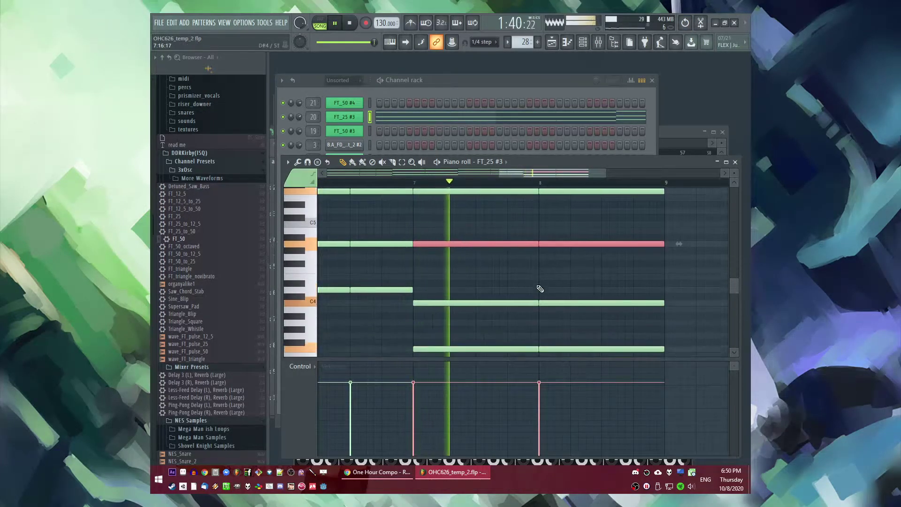
scroll(534, 290, down, 3)
scroll(600, 255, up, 2)
Step: Return to the playlist, play the lead-in to bar 49 and save the project
key(F9)
key(F5)
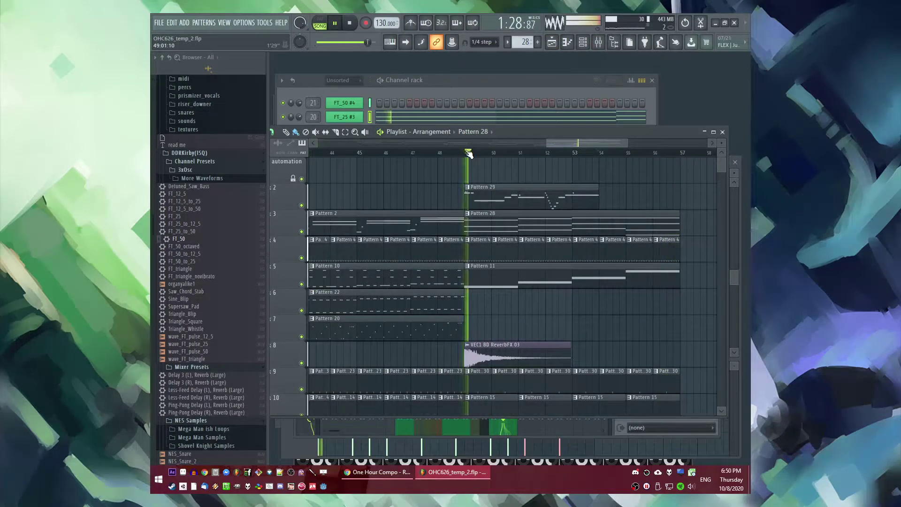
scroll(447, 145, up, 1)
click(445, 153)
key(ctrl+s)
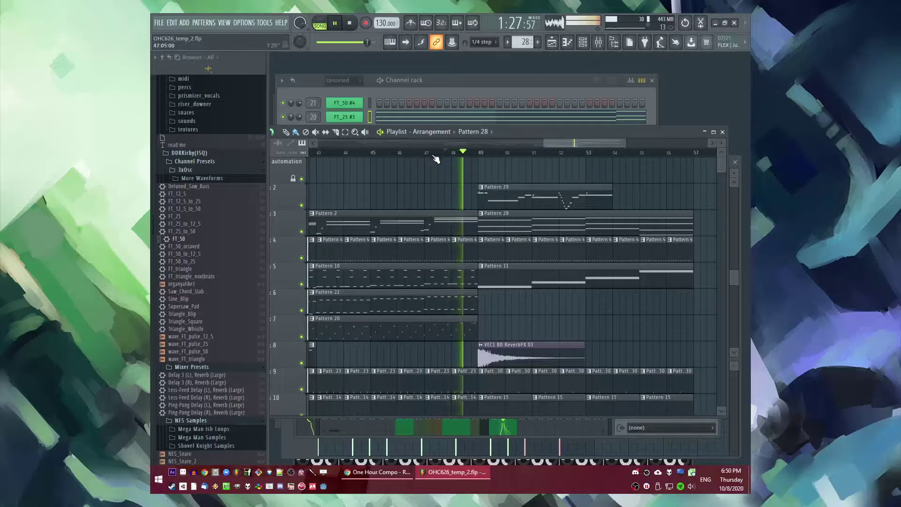
Step: Replay from bar 47 and place a new empty pattern in bar 48 on Track 2, directly before Pattern 29
drag(568, 145, 587, 146)
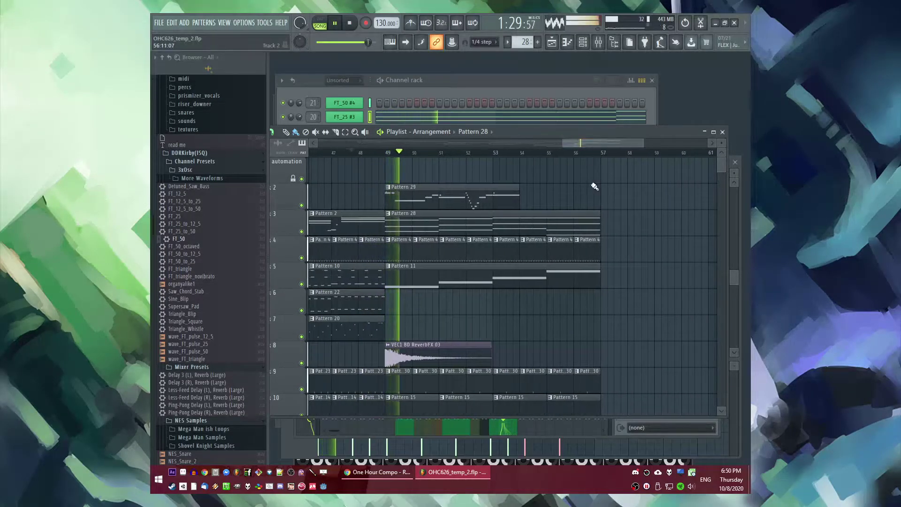
click(341, 152)
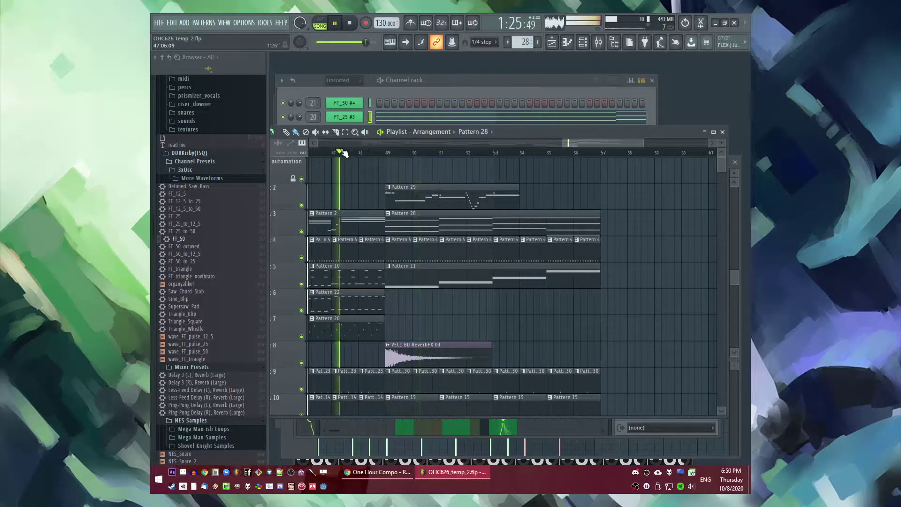
scroll(476, 209, up, 2)
scroll(476, 208, up, 3)
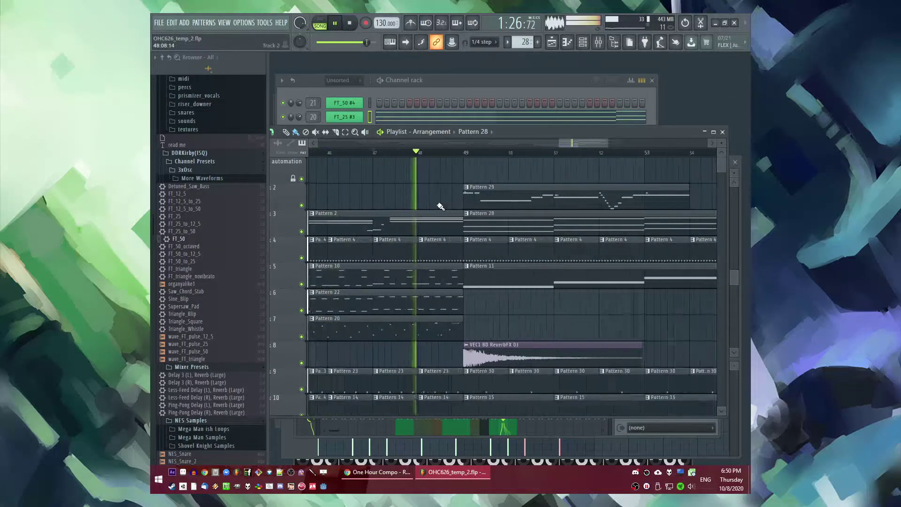
click(432, 200)
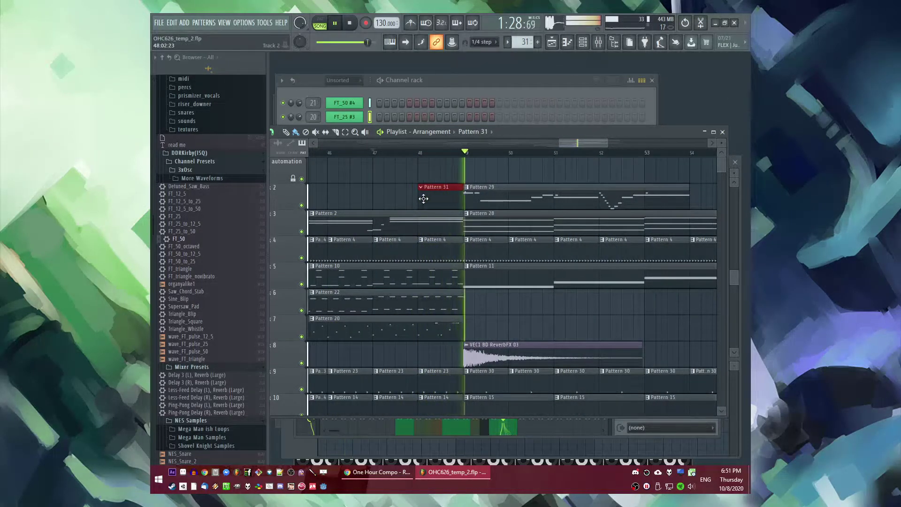
Step: Remove the empty Pattern 31 clip from bar 48 on Track 2 and replay the transition into bar 49
key(space)
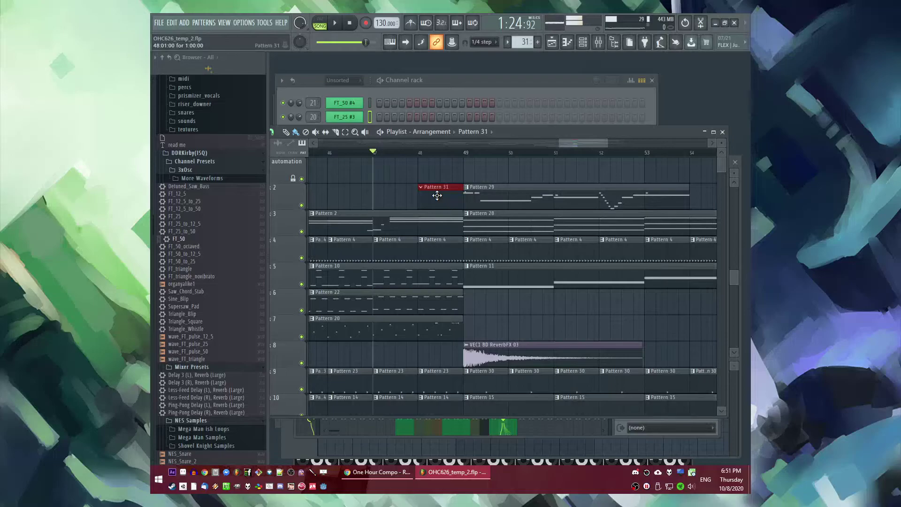
key(space)
scroll(513, 302, down, 3)
scroll(514, 305, up, 3)
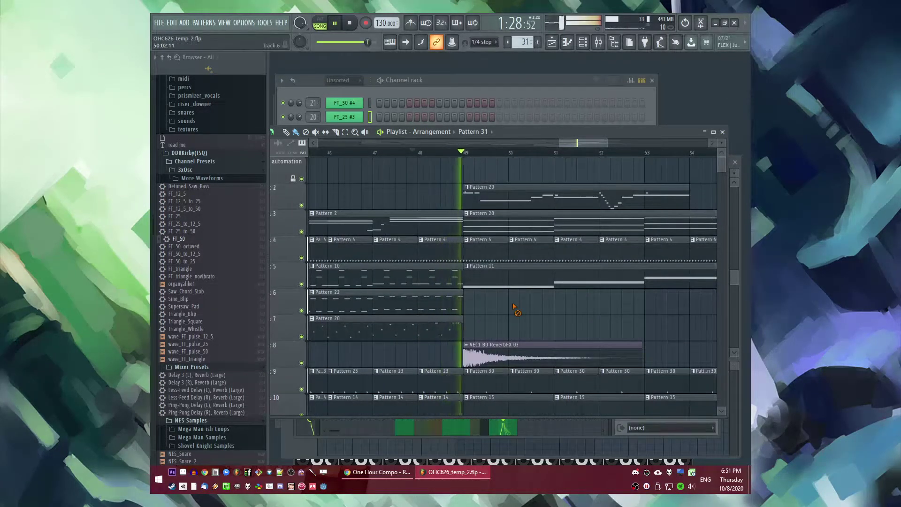
scroll(515, 304, down, 1)
key(space)
Step: Make the bar 47 kick clip on Track 10 a unique pattern and open its Grv Kick 19 notes
scroll(511, 286, down, 3)
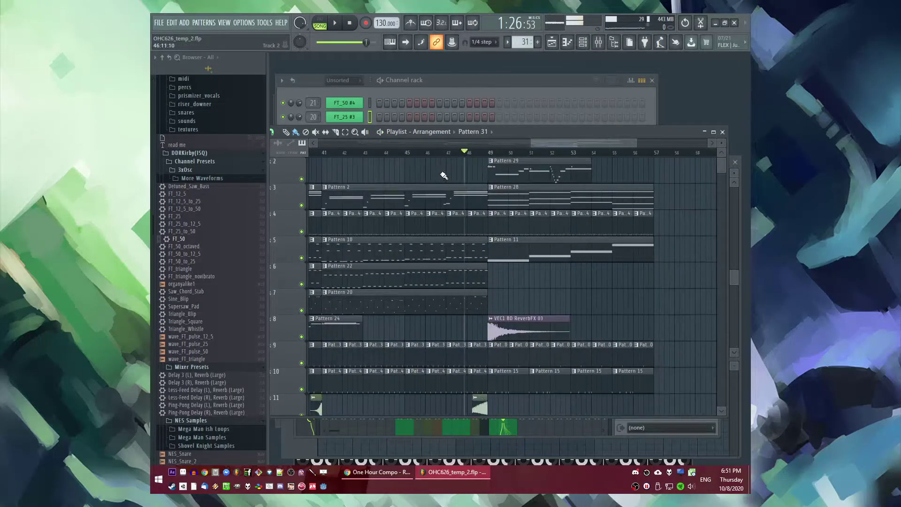
scroll(480, 186, down, 3)
scroll(448, 197, down, 3)
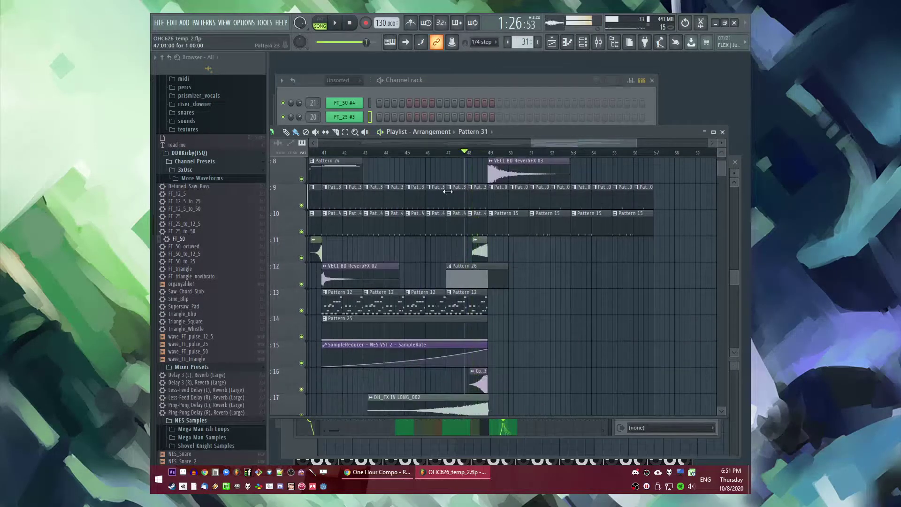
scroll(450, 258, up, 2)
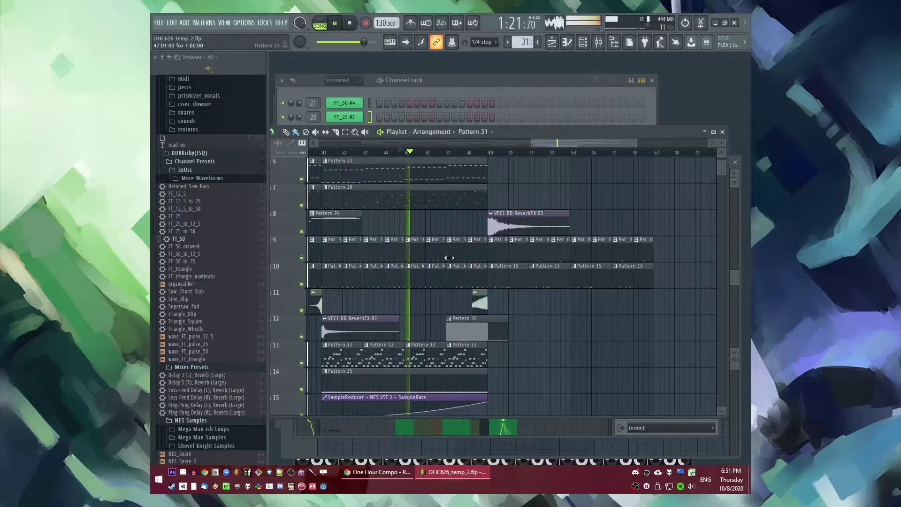
scroll(460, 266, up, 4)
right_click(453, 271)
click(490, 329)
right_click(525, 280)
click(515, 279)
key(ctrl+z)
double_click(499, 282)
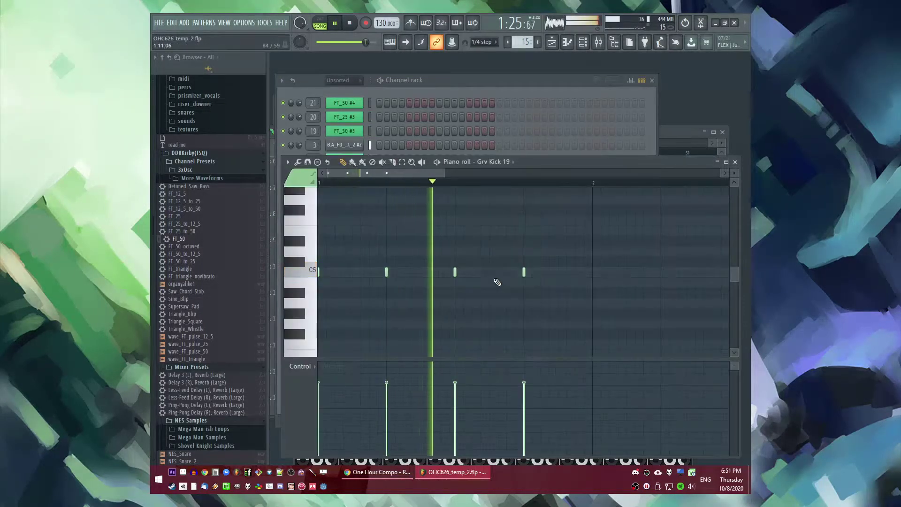
Step: Double the bar 47 kick to eighth-note hits on C5 by adding copies between the existing beats
key(shift+Right)
scroll(401, 284, up, 3)
scroll(396, 284, down, 4)
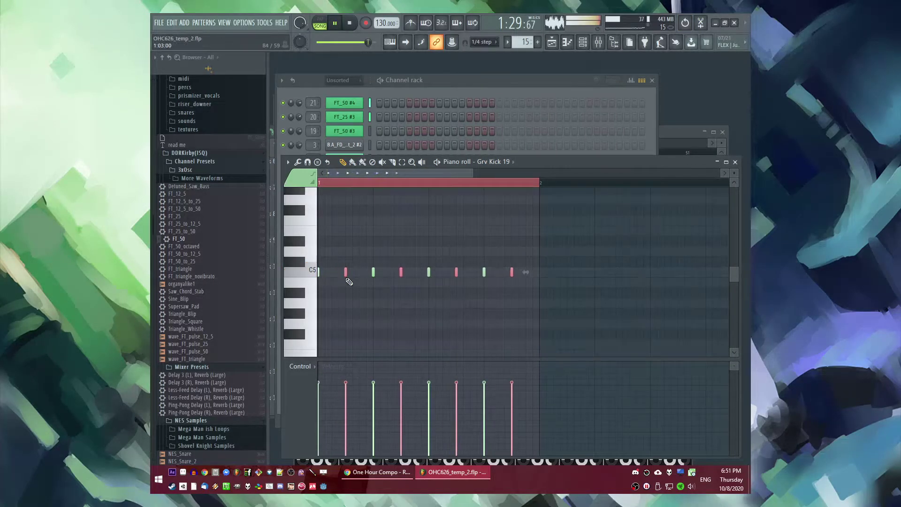
Step: Make the bar 48 kick clip on Track 10 unique and fill its bar with sixteenth-note hits on C5
click(276, 201)
click(516, 275)
click(513, 266)
click(530, 328)
double_click(534, 274)
key(ctrl+a)
key(ctrl+c)
key(ctrl+v)
key(shift+Right)
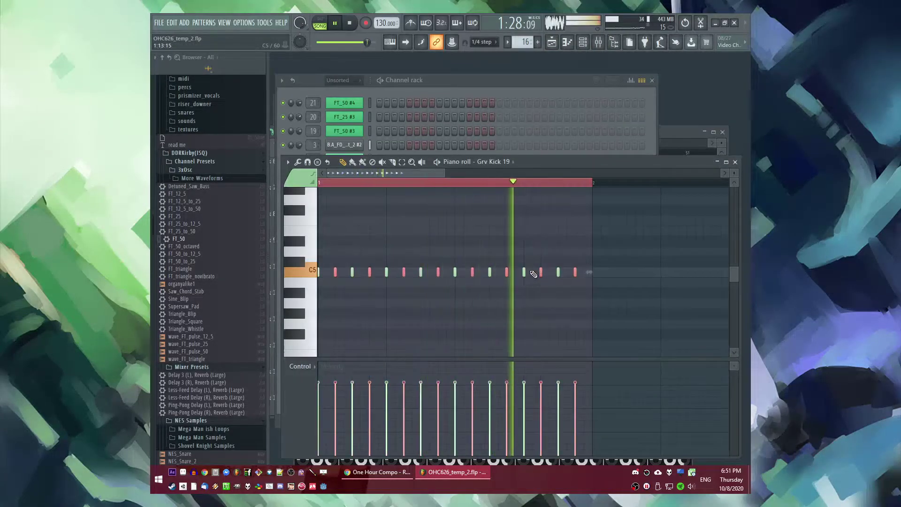
Step: Return to the playlist and listen to the section from bar 49 through the end of the existing lead melody
click(275, 201)
scroll(533, 322, up, 5)
scroll(436, 278, down, 4)
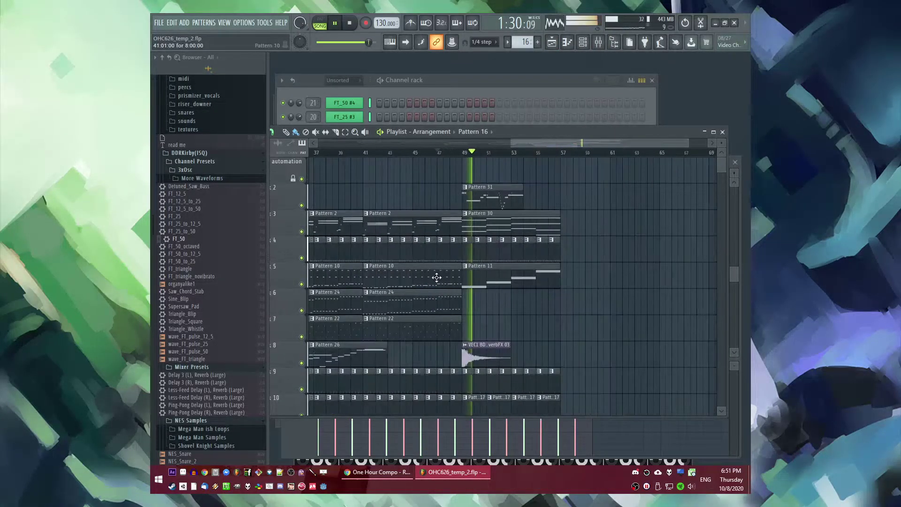
scroll(500, 312, up, 2)
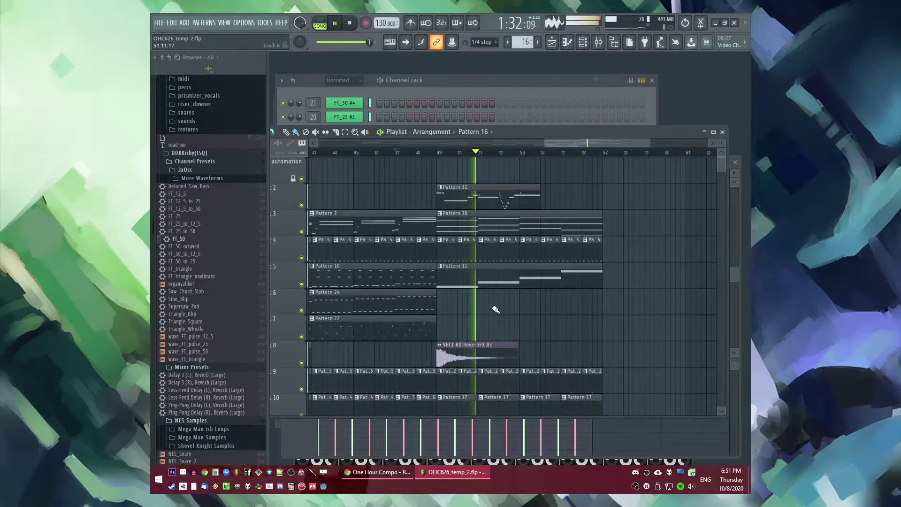
scroll(495, 306, down, 1)
scroll(531, 299, up, 1)
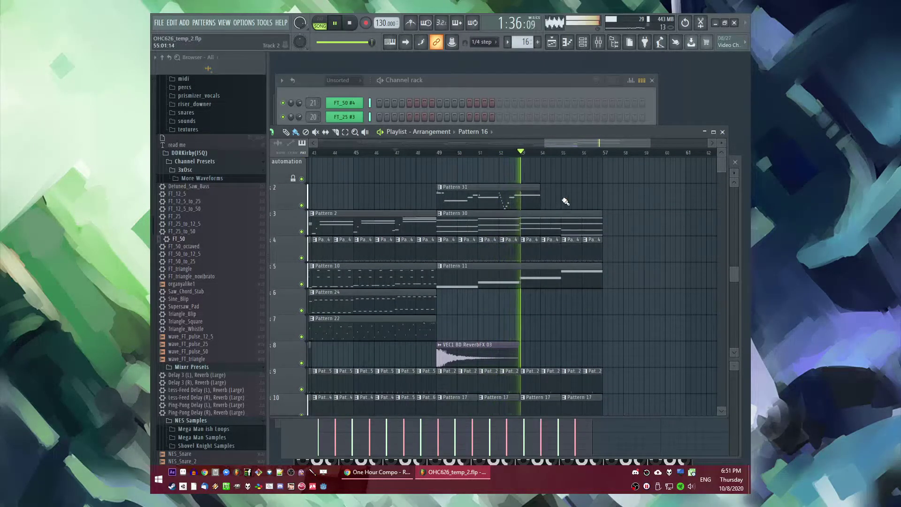
Step: Open the lead melody pattern on Track 2 and begin bar 6 with a G5, a short A5 and an F5
double_click(528, 189)
key(space)
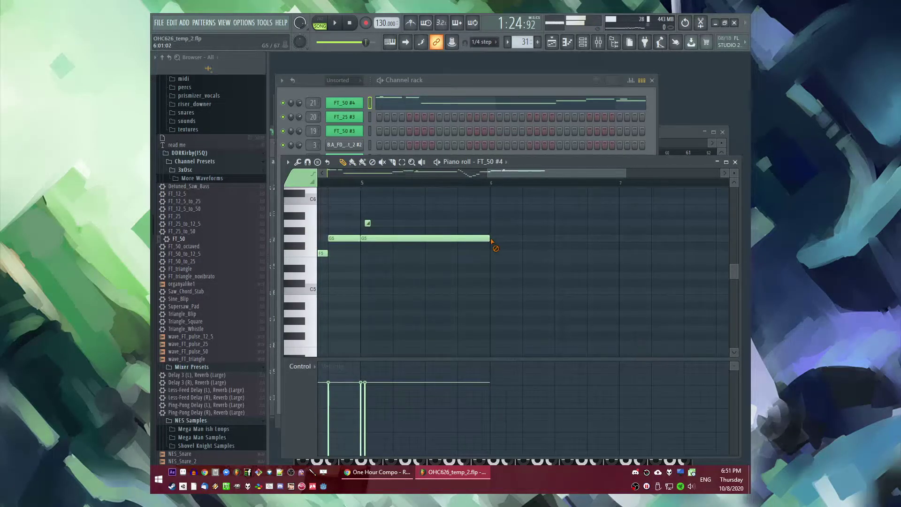
scroll(604, 245, up, 4)
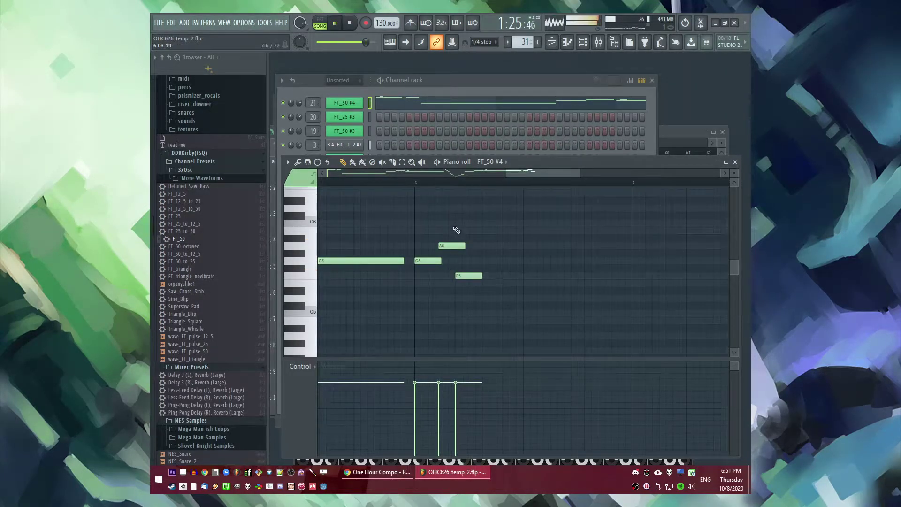
drag(468, 246, 452, 246)
key(space)
key(space)
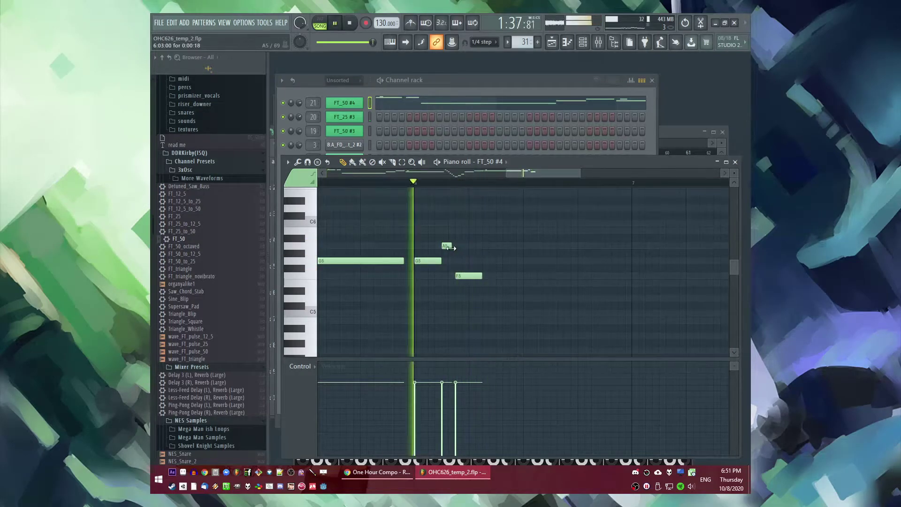
Step: Add a short G5 and a D5 with an E5 slide note in the middle of bar 6
key(space)
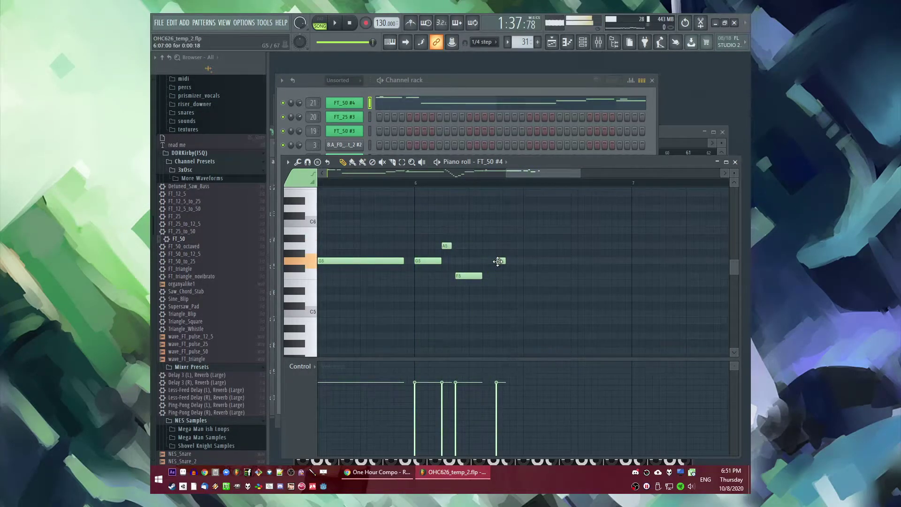
key(space)
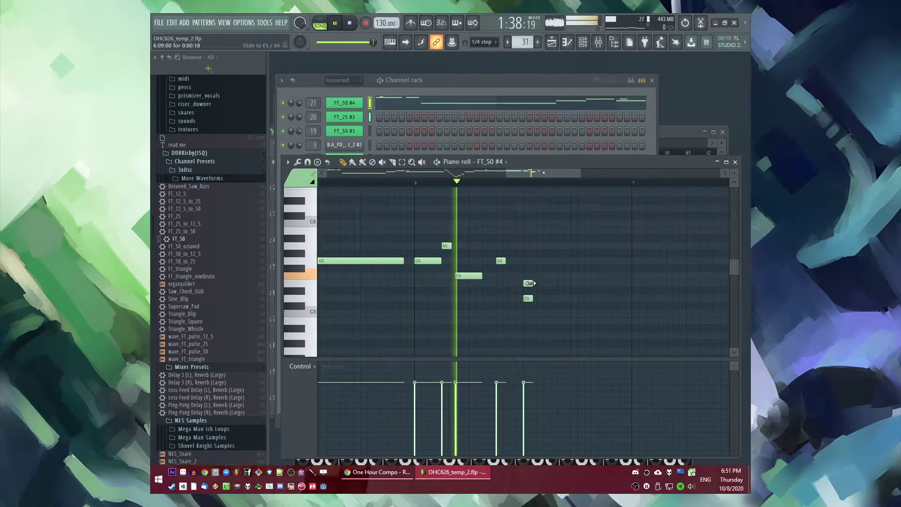
key(space)
drag(528, 284, 582, 299)
key(space)
key(space)
key(space)
Step: Delete the E5 slide note above the D5 and add an E5 note on the last beat of bar 6
scroll(420, 208, down, 4)
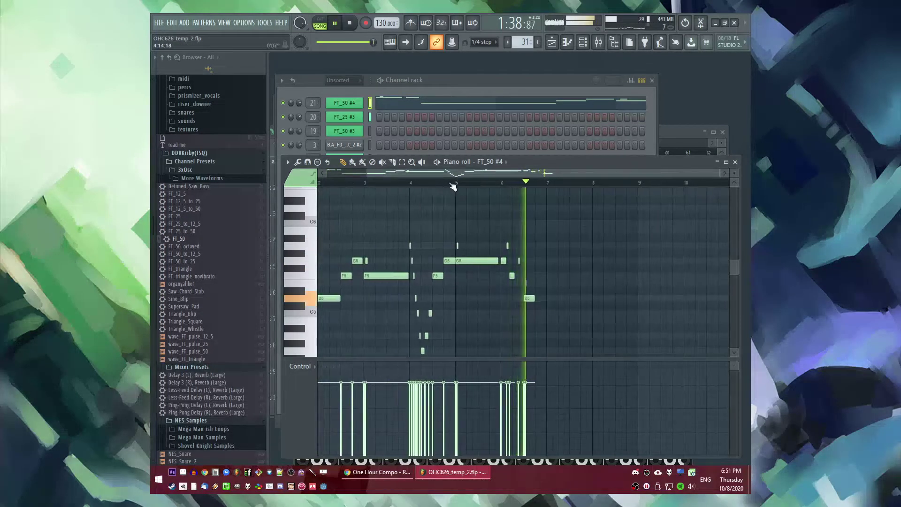
click(443, 185)
scroll(545, 254, up, 5)
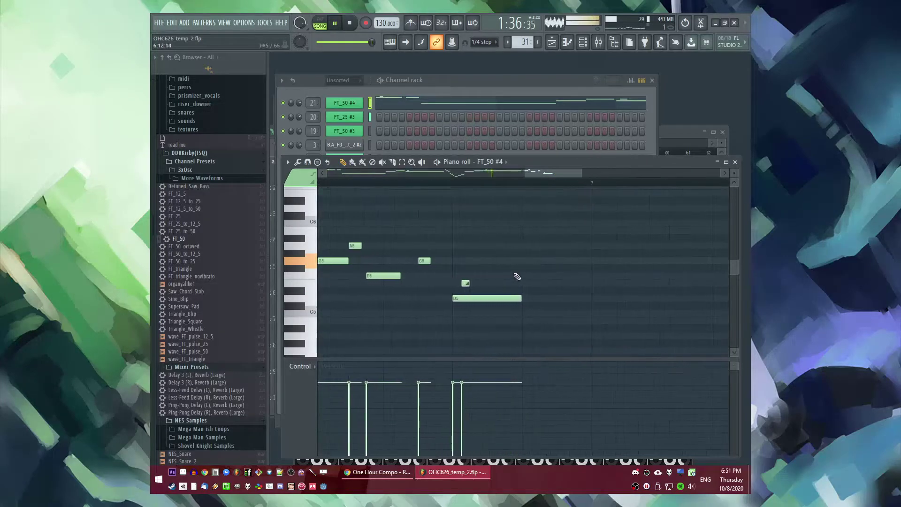
right_click(496, 285)
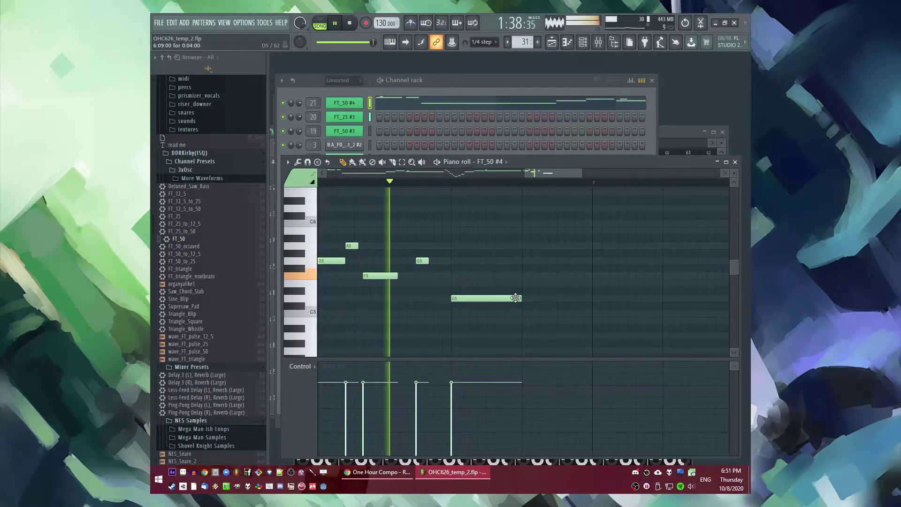
key(space)
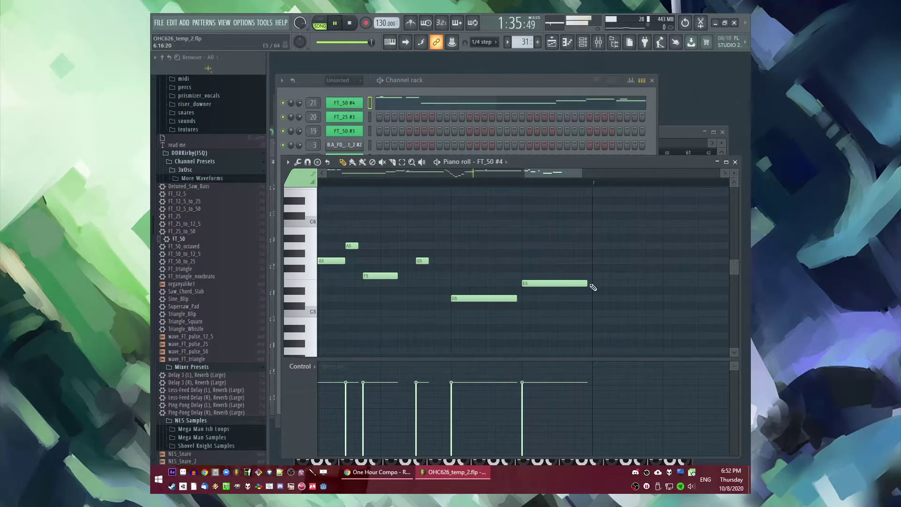
Step: Play back the bar 6 phrase and save the project as the new version OHC626_temp_3.flp
scroll(518, 215, down, 4)
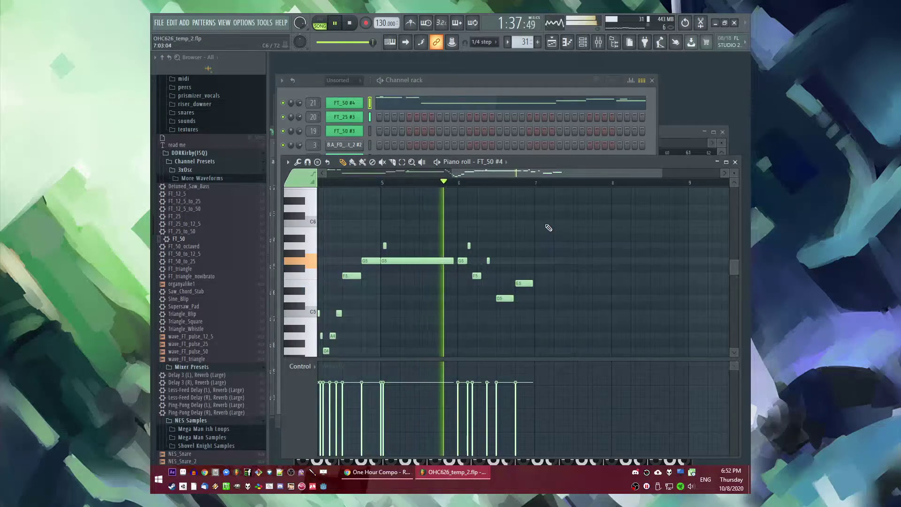
key(ctrl+n)
scroll(589, 302, up, 2)
click(377, 183)
Step: Lengthen the last G5 of bar 6, add a D#5 slide before the D5, and fill bar 7 with a short E5 and held F5
key(space)
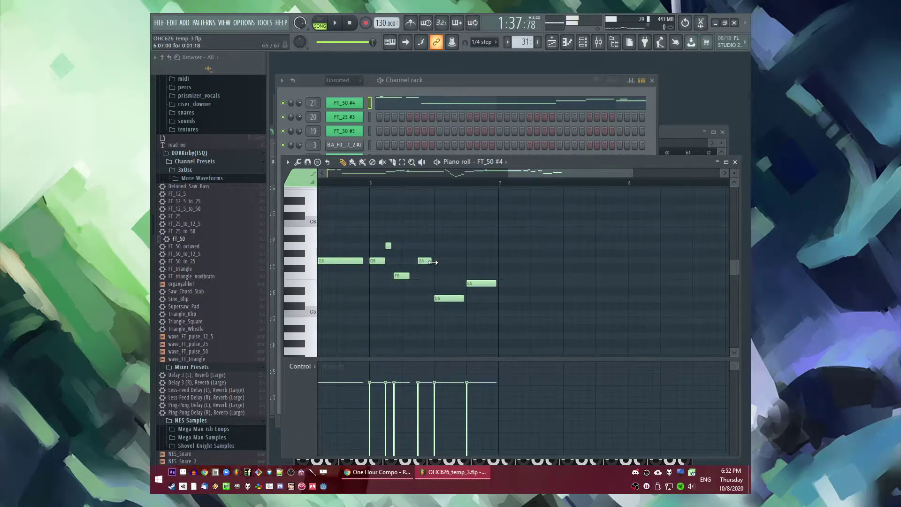
key(space)
click(428, 290)
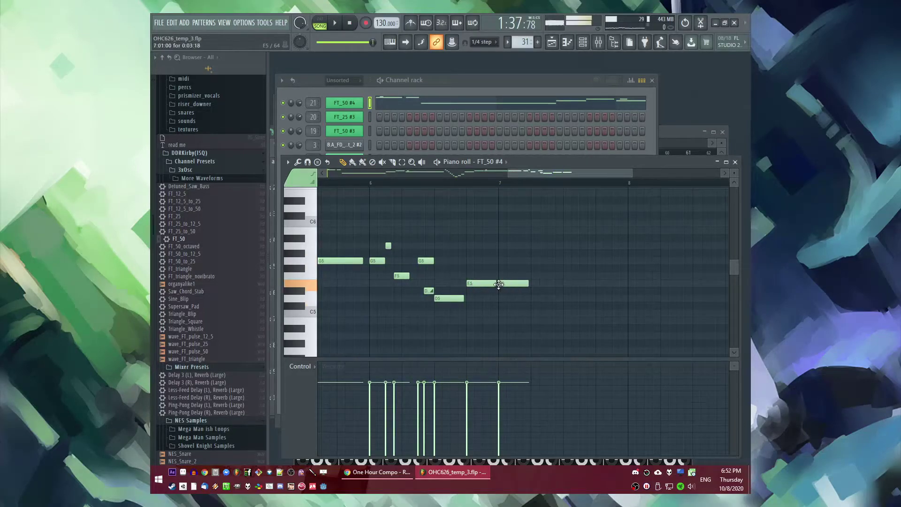
drag(505, 287, 628, 277)
click(511, 275)
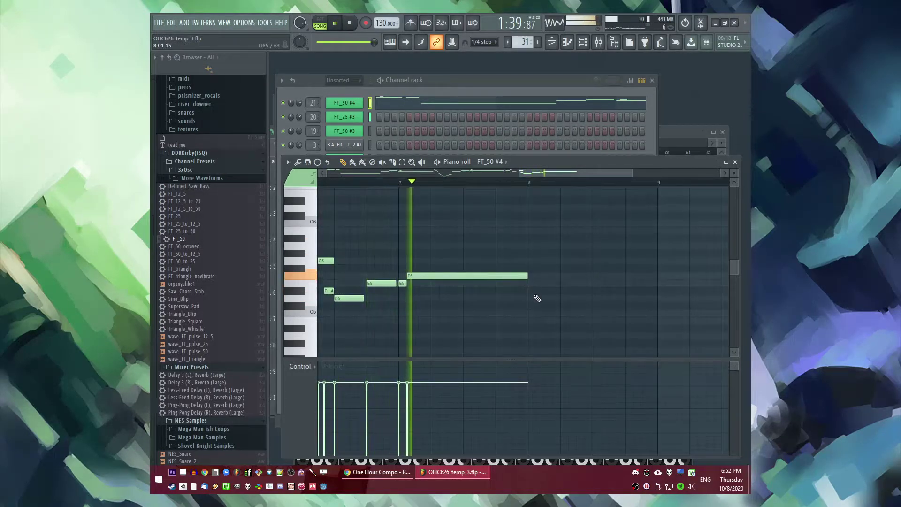
Step: Start bar 8 of the lead with a quick run of C5, A4, G4, F4, D4, F4 and G4
click(531, 299)
key(space)
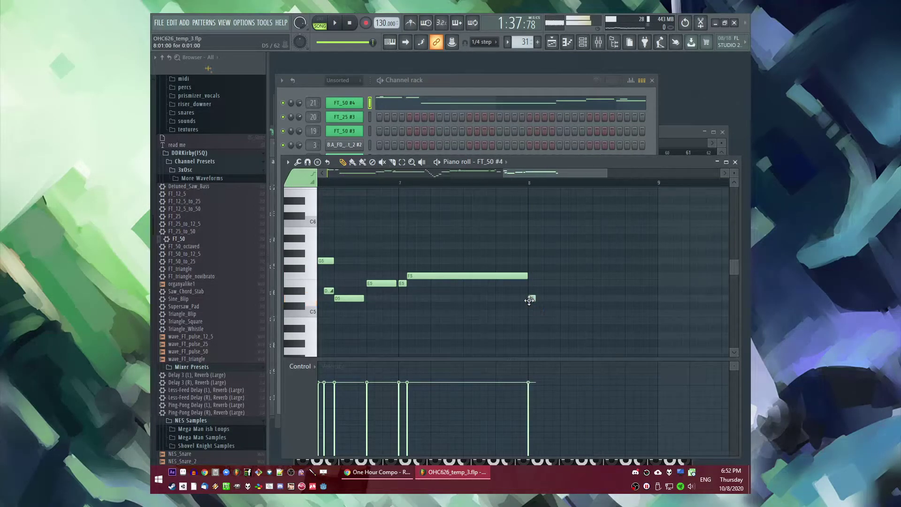
click(537, 331)
scroll(561, 315, down, 3)
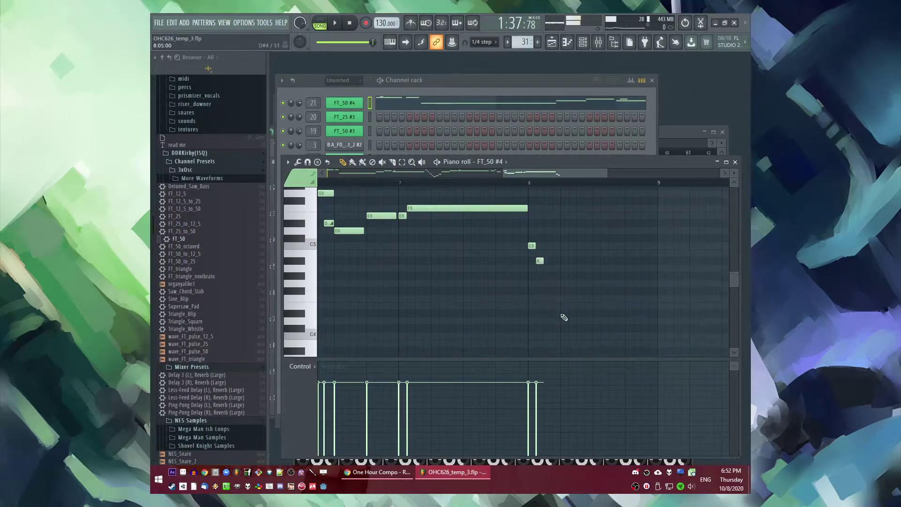
scroll(561, 315, up, 3)
right_click(536, 258)
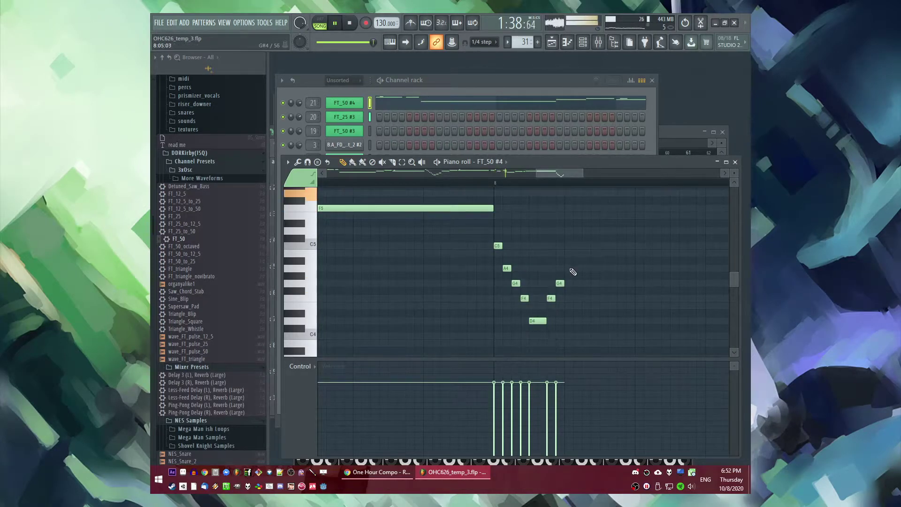
Step: Continue bar 8 with an A4, a C5 and a second C5 held to bar 9
drag(570, 268, 531, 272)
key(space)
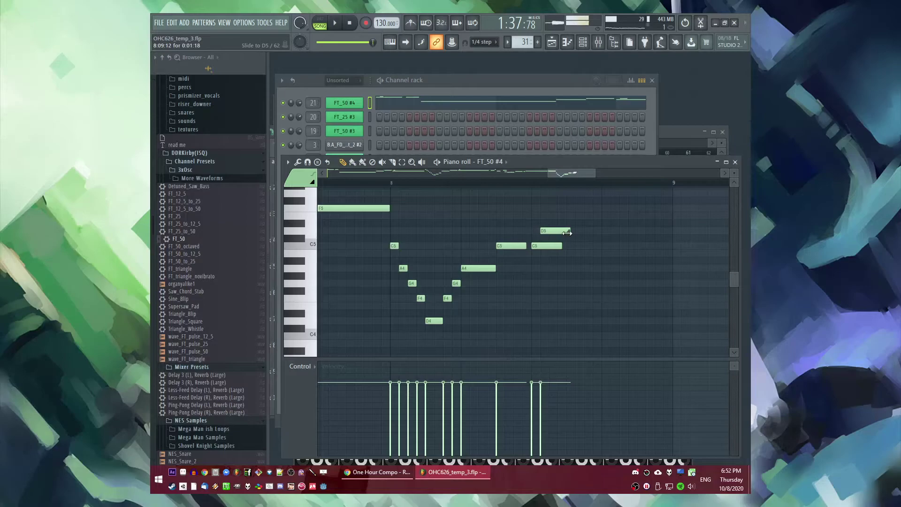
drag(561, 246, 672, 247)
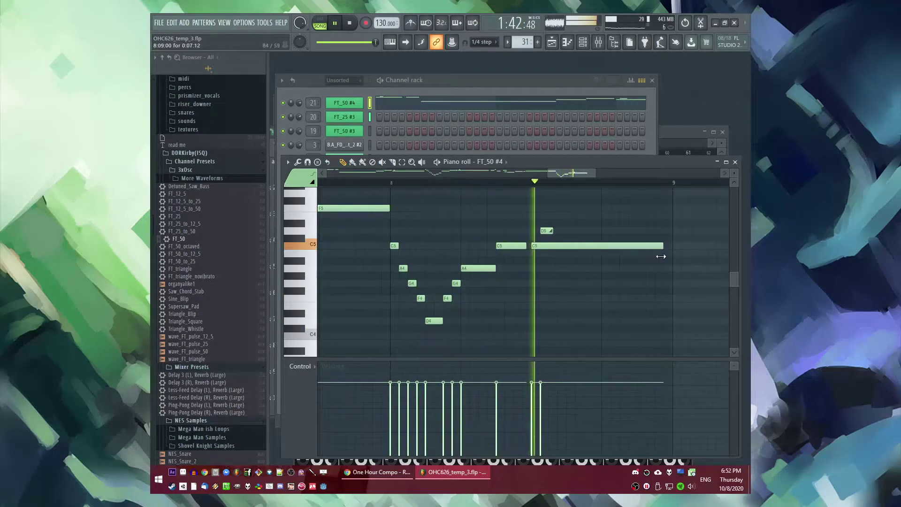
scroll(403, 246, up, 3)
scroll(527, 291, down, 2)
key(space)
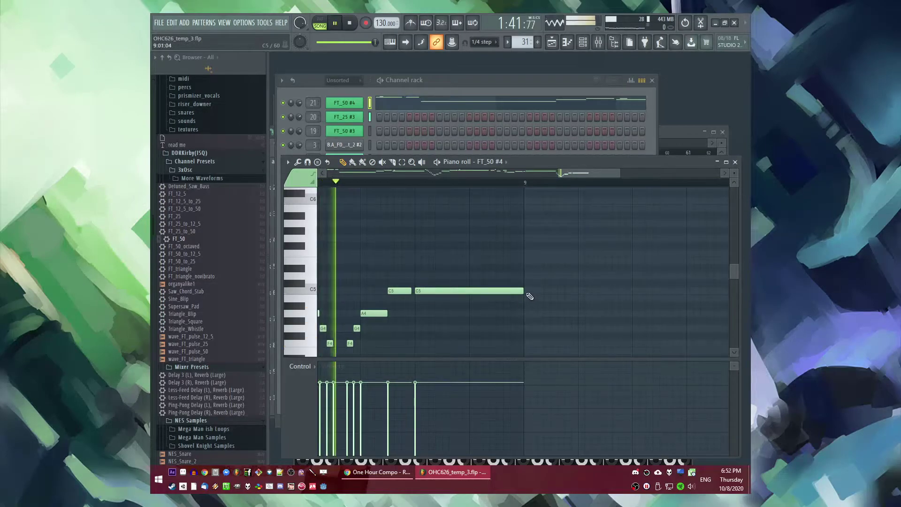
Step: Shorten the held C5 and add ascending D5, E5 and F5 notes up to bar 9
key(space)
drag(525, 292, 430, 309)
click(448, 276)
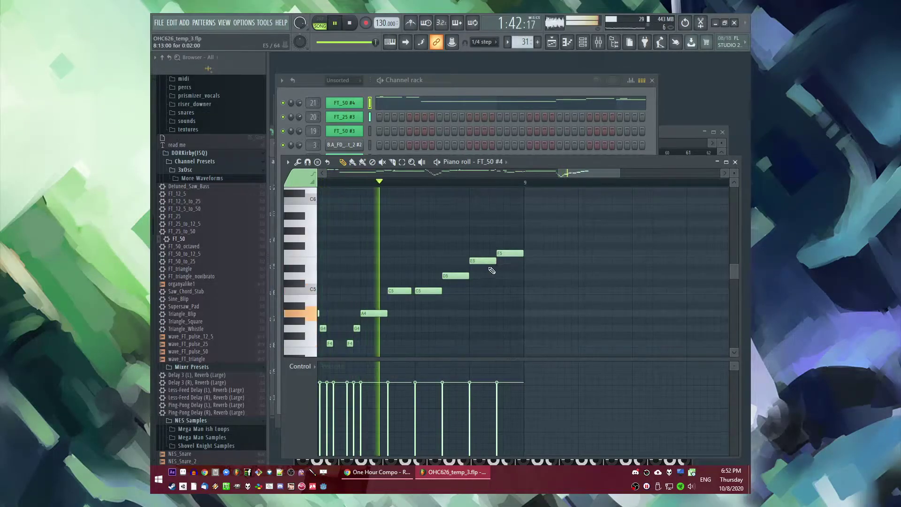
Step: Return to the playlist and replay from just before bar 49 to hear the finished lead melody
key(F5)
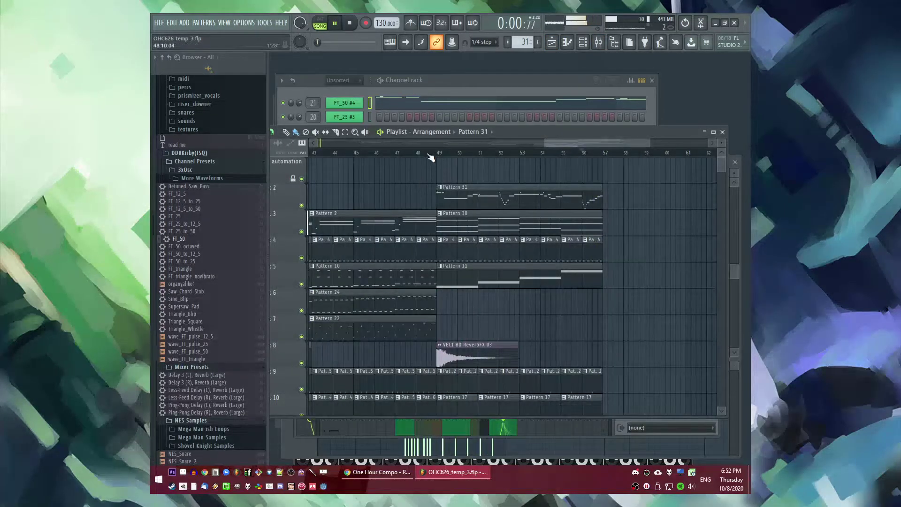
click(394, 153)
click(428, 153)
scroll(523, 303, down, 2)
scroll(526, 305, down, 2)
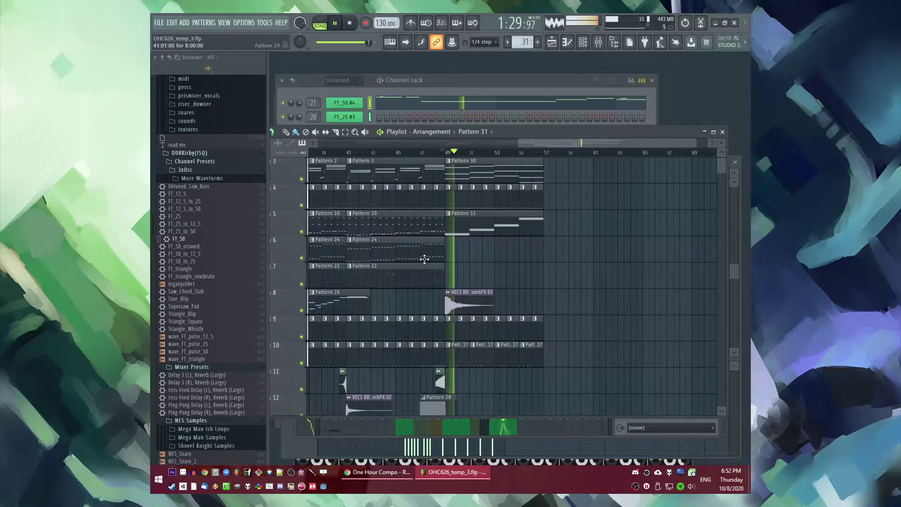
Step: Place Pattern 24 at bar 49 on Track 6, make that clip unique and open its FT_25 #2 notes
click(455, 252)
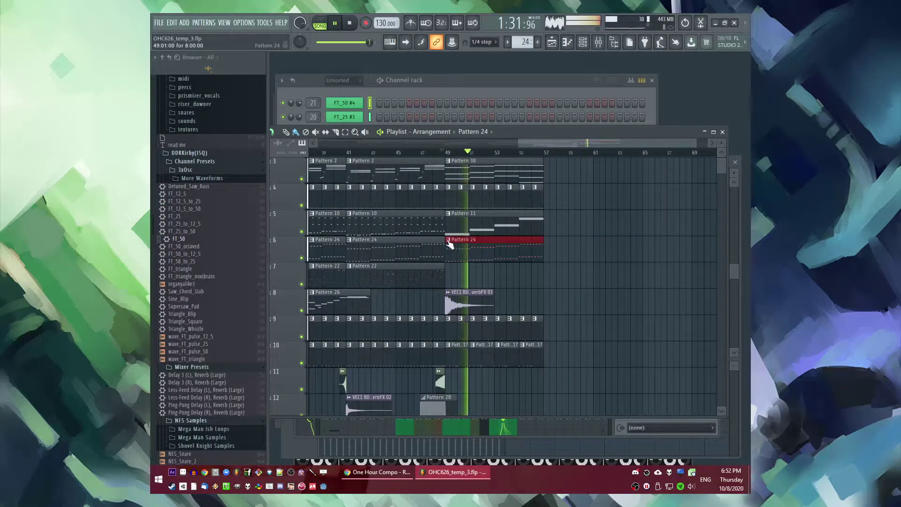
right_click(448, 246)
click(464, 301)
double_click(463, 255)
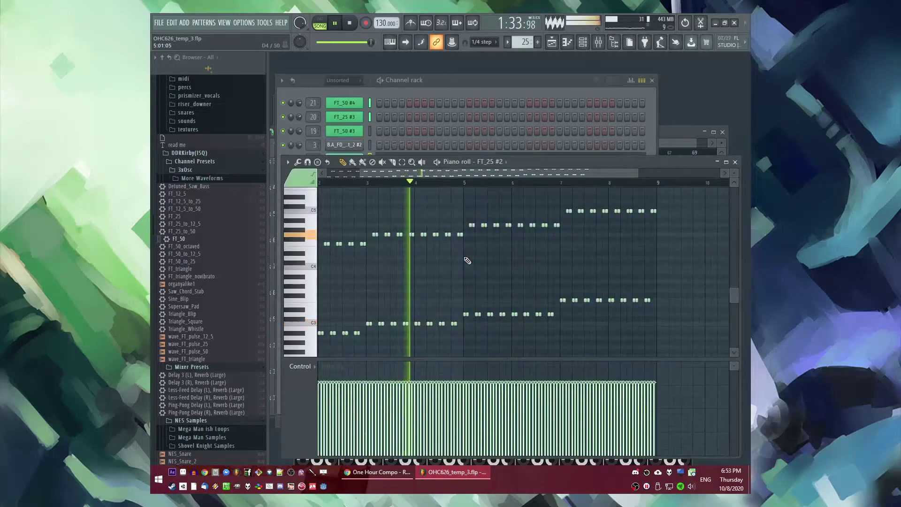
Step: Clone the FT_25 #2 channel, cut the original channel's notes from Pattern 25 and open the clone's piano roll
click(413, 115)
key(alt+c)
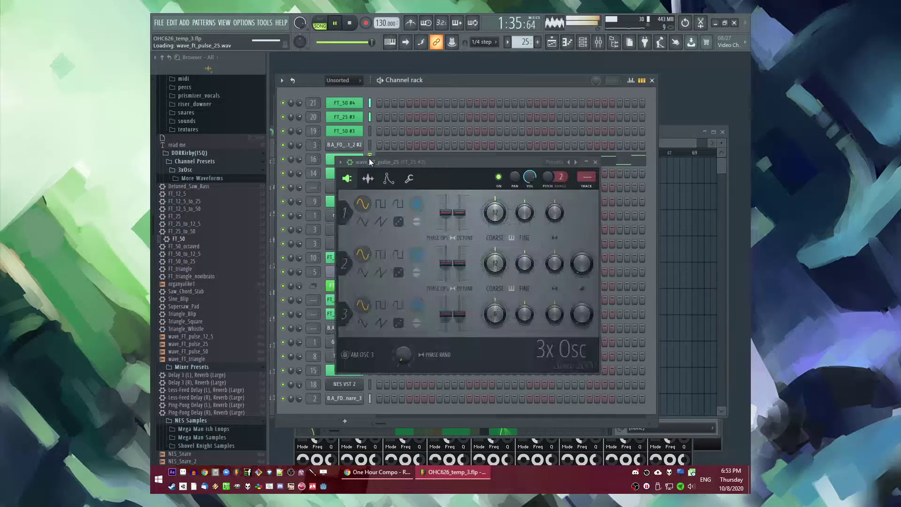
key(Escape)
click(387, 161)
click(371, 148)
key(ctrl+x)
right_click(355, 176)
click(387, 179)
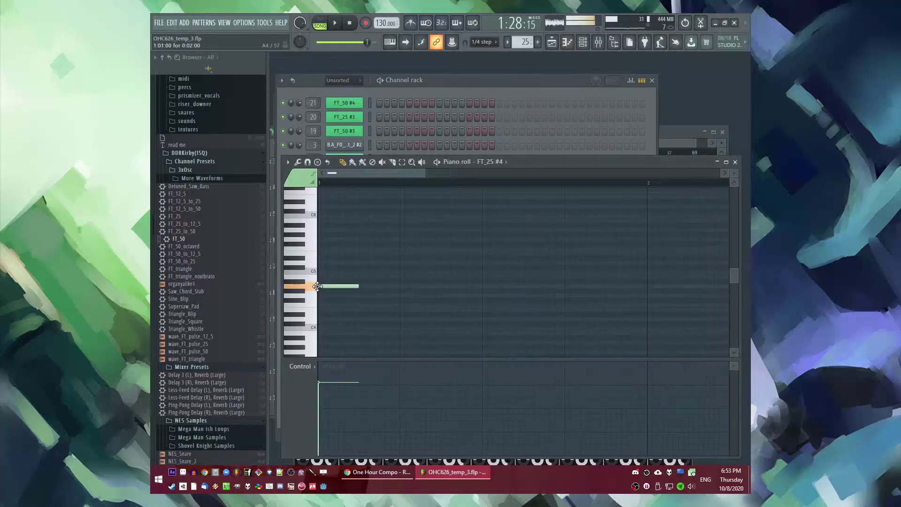
Step: Set the volume envelope sustain of the FT_25 #4 channel to about 59%
scroll(327, 290, down, 3)
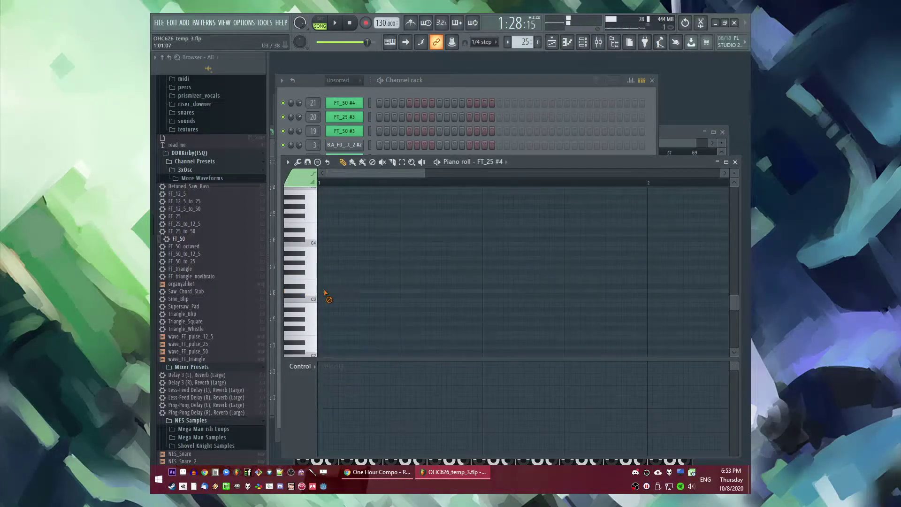
click(422, 116)
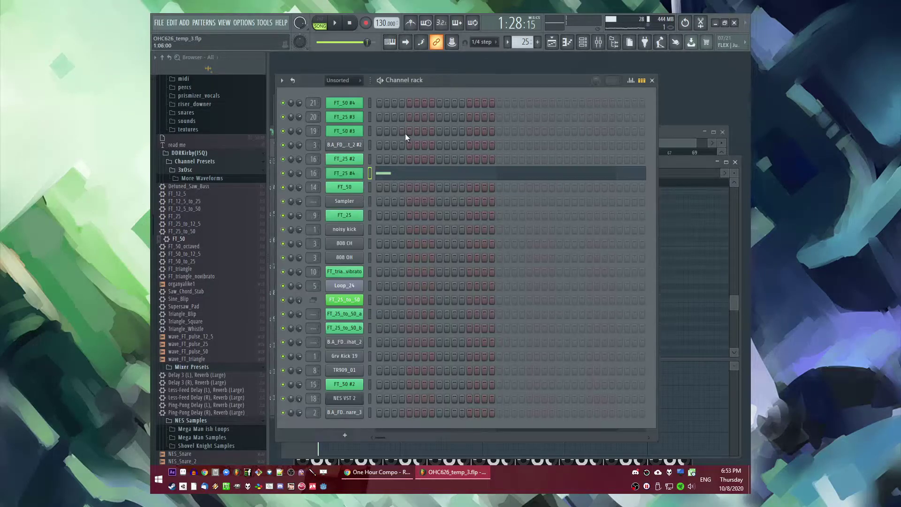
click(353, 175)
click(392, 180)
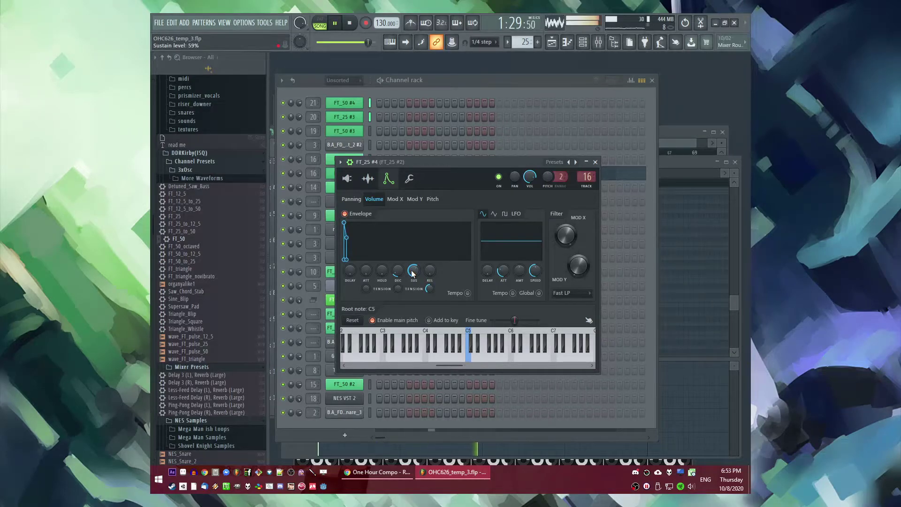
click(464, 81)
Step: Try a long sustained A#2 as the opening note of the FT_25 #4 part
click(399, 173)
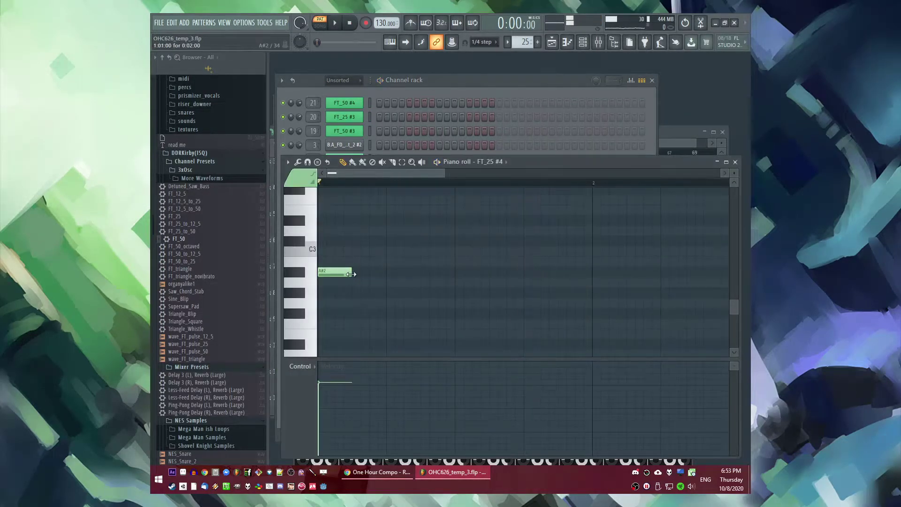
drag(351, 274, 625, 273)
scroll(337, 272, down, 5)
right_click(336, 274)
scroll(336, 271, up, 2)
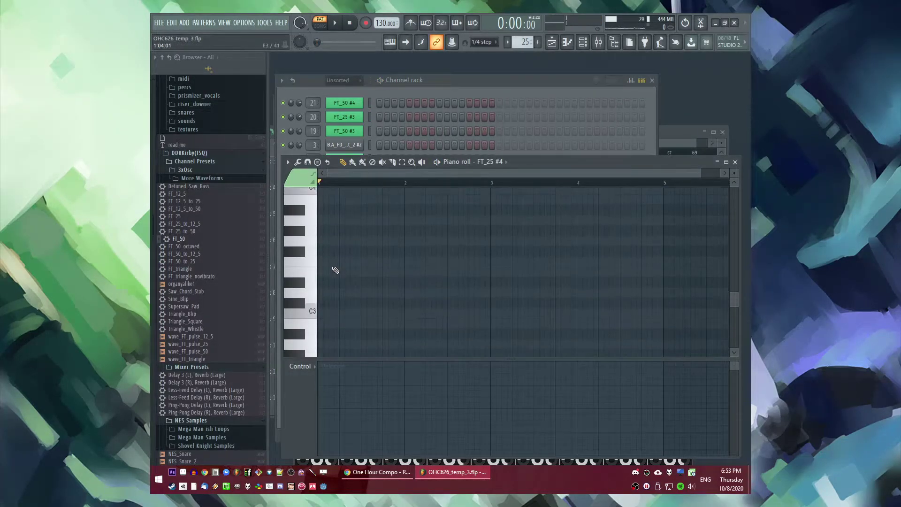
right_click(320, 283)
Step: Try an opening A#3 note shortened to 12 steps and audition it in song mode
scroll(339, 267, up, 2)
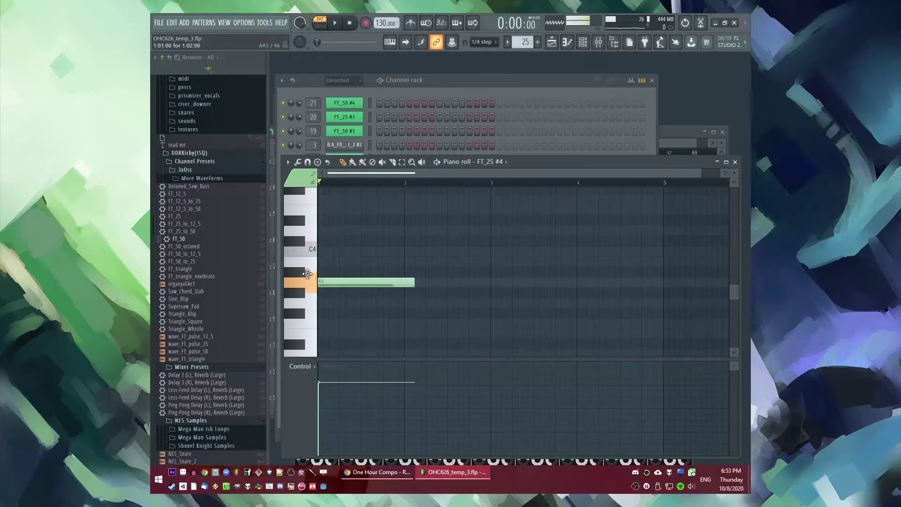
drag(308, 276, 310, 268)
key(space)
key(l)
click(346, 182)
scroll(412, 256, up, 2)
scroll(412, 257, up, 2)
drag(414, 333, 379, 344)
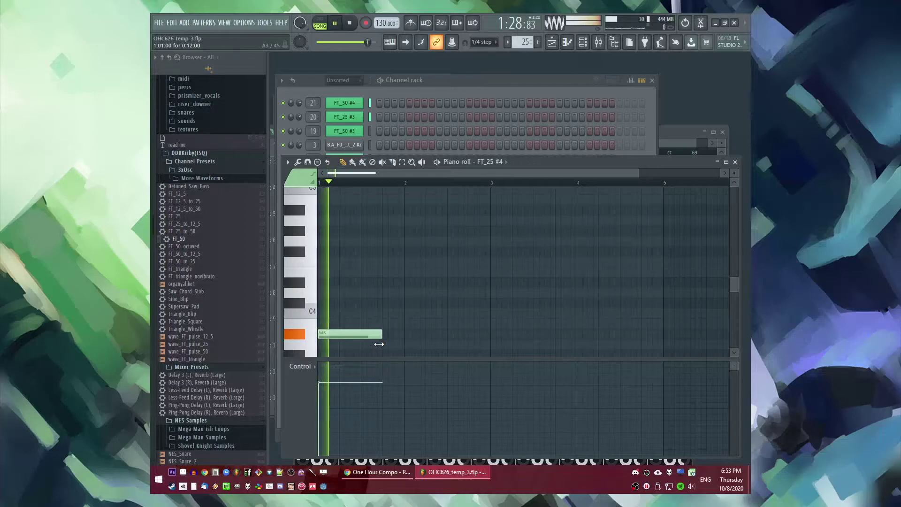
Step: Try F4 and A#4 as the second note from step 13 of bar 1
click(384, 261)
key(space)
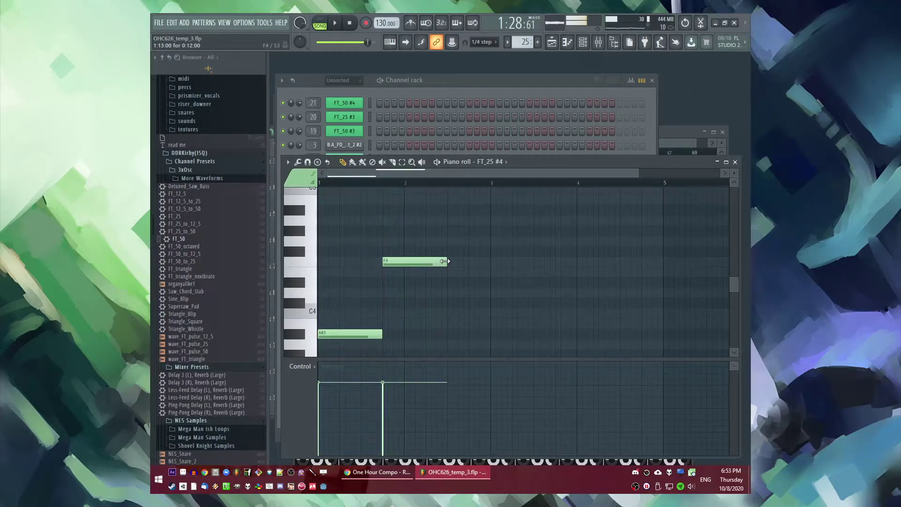
drag(445, 262, 431, 263)
right_click(431, 264)
key(space)
click(384, 211)
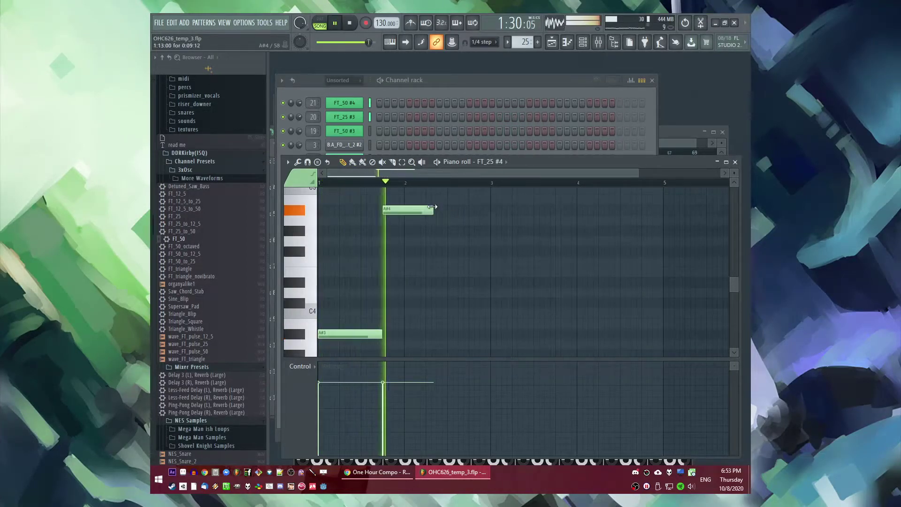
drag(433, 205, 403, 206)
key(space)
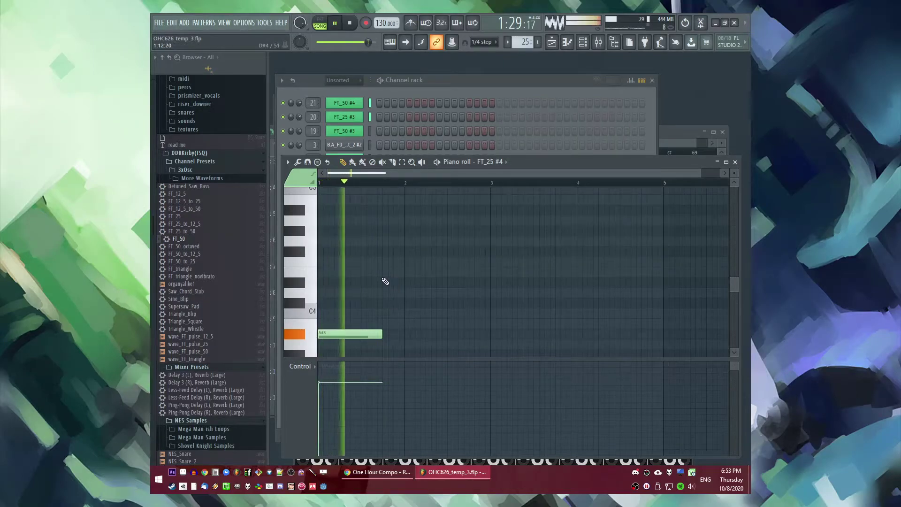
Step: Try a four-step F4 from step 13 up to bar 2
click(383, 293)
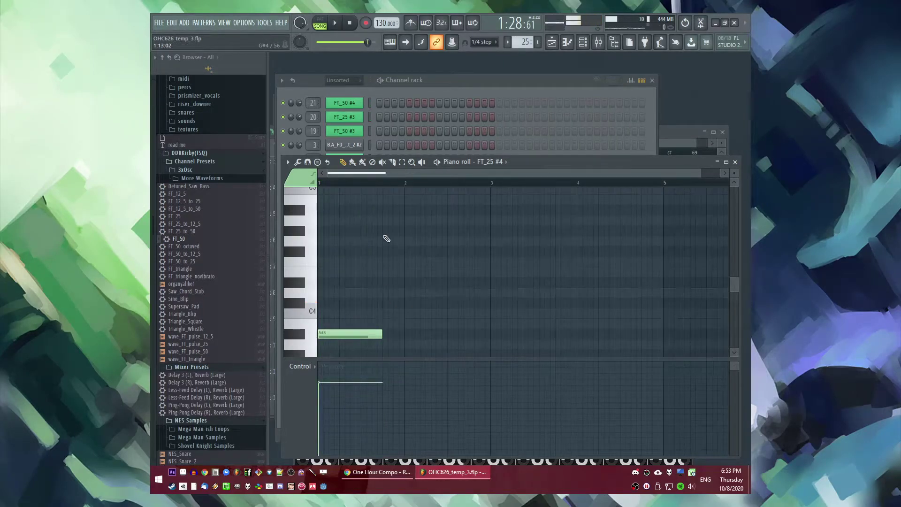
scroll(387, 296, up, 2)
click(384, 295)
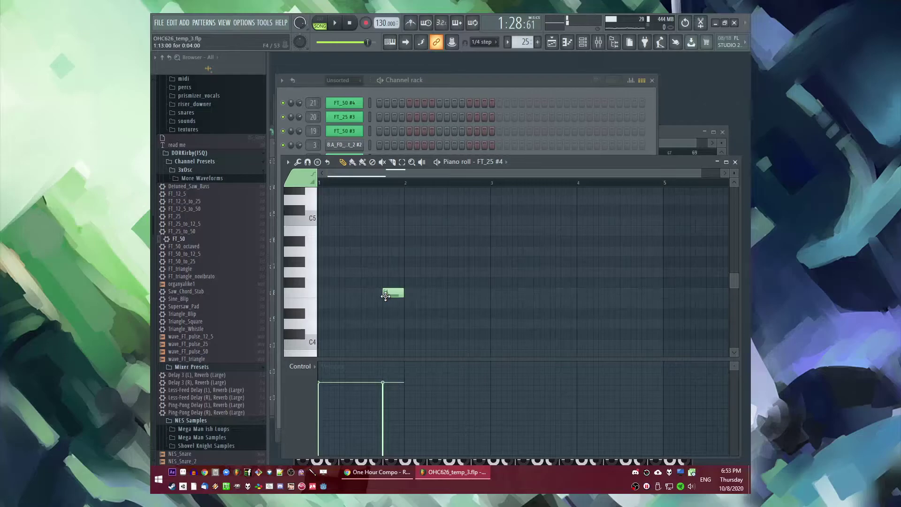
scroll(470, 246, down, 1)
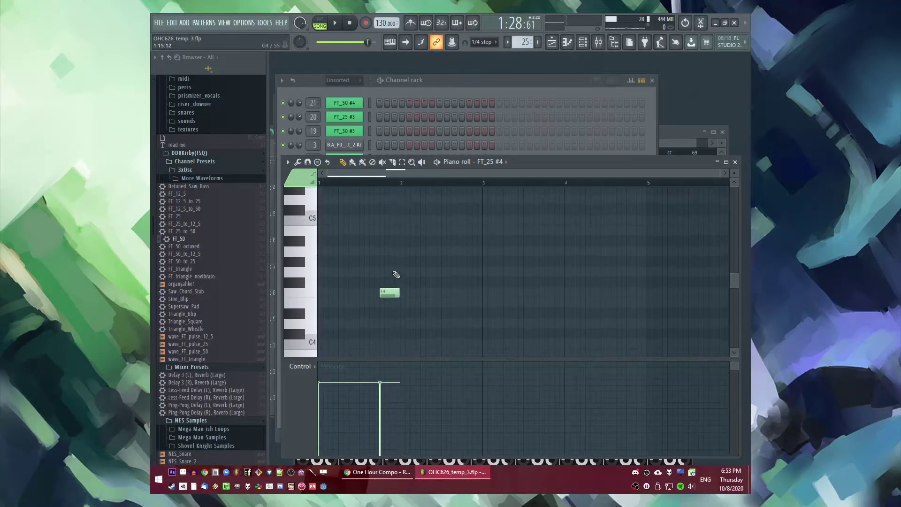
Step: Enter a six-step A#2, a six-step A#3 and an eight-step F4 in sequence from the start of bar 1
scroll(335, 221, down, 5)
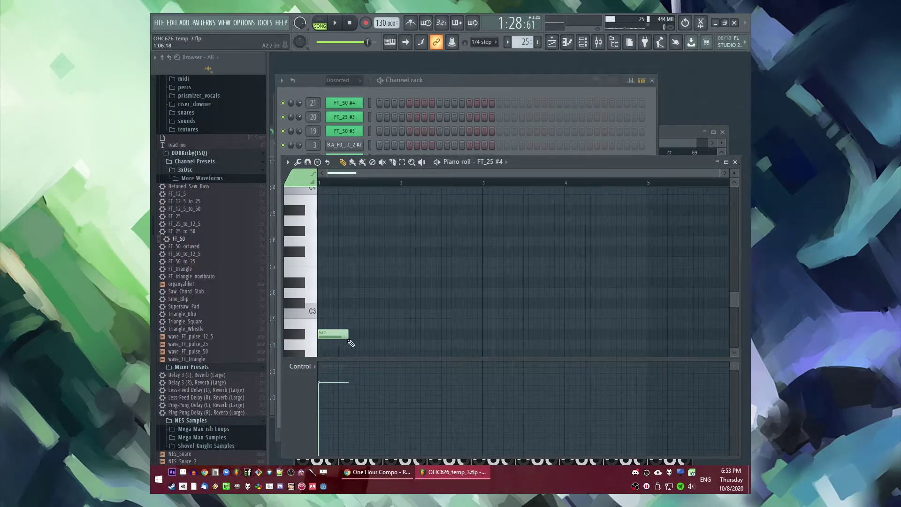
key(space)
scroll(350, 277, up, 2)
key(space)
click(350, 271)
scroll(369, 270, up, 2)
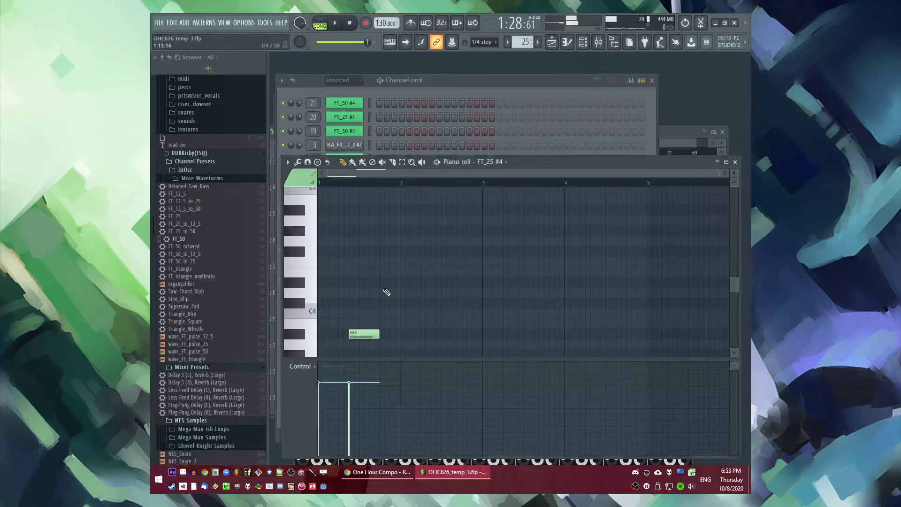
click(380, 263)
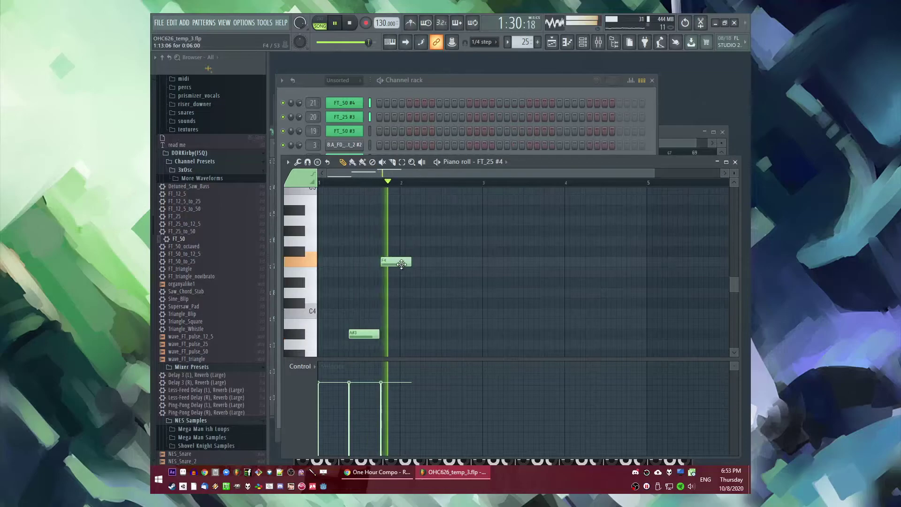
drag(409, 264, 517, 266)
Step: Try repeating the phrase in bar 2 with eight-step notes starting on A#2
key(ctrl+a)
scroll(507, 280, down, 3)
right_click(430, 275)
click(423, 273)
scroll(444, 276, up, 4)
right_click(469, 275)
scroll(460, 285, down, 4)
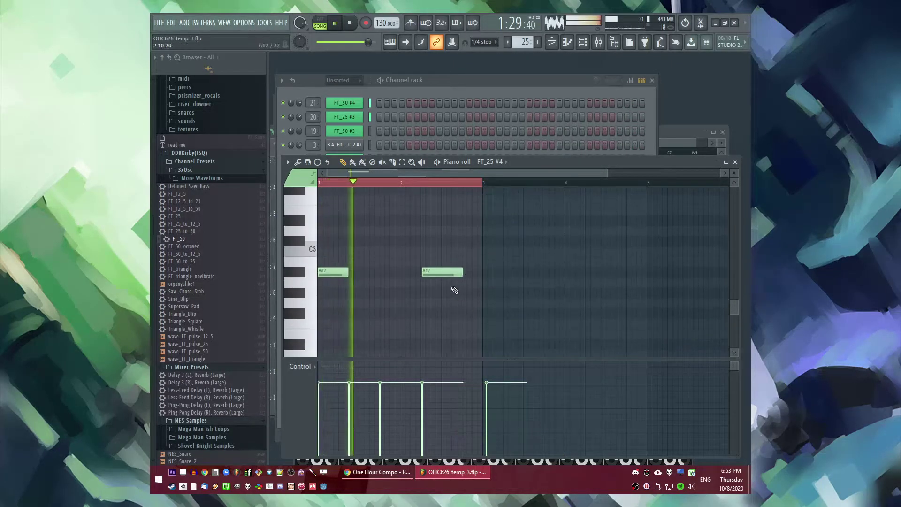
Step: Fill bar 2 from step 5 with four-step A#2, A#3 and F4 notes, and delete the stray F4 at bar 3
drag(461, 274, 444, 274)
scroll(436, 274, up, 3)
right_click(434, 274)
click(407, 272)
key(space)
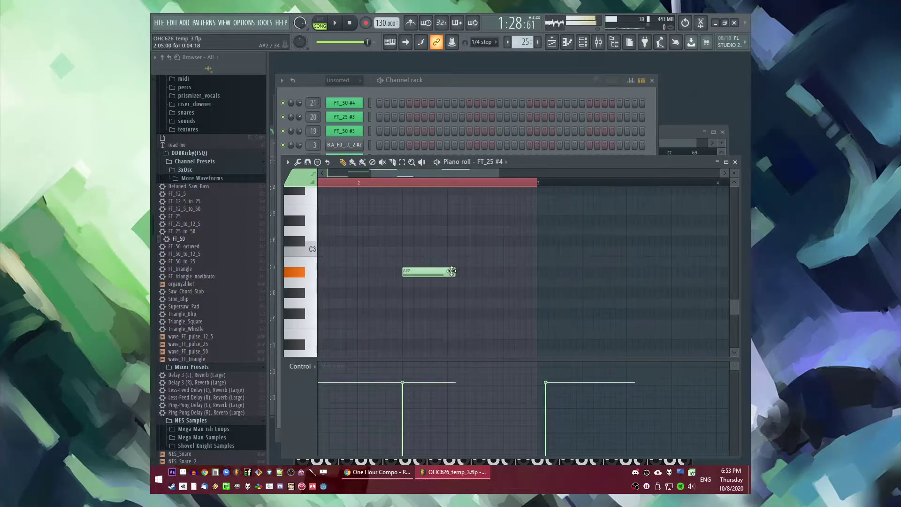
scroll(449, 277, up, 5)
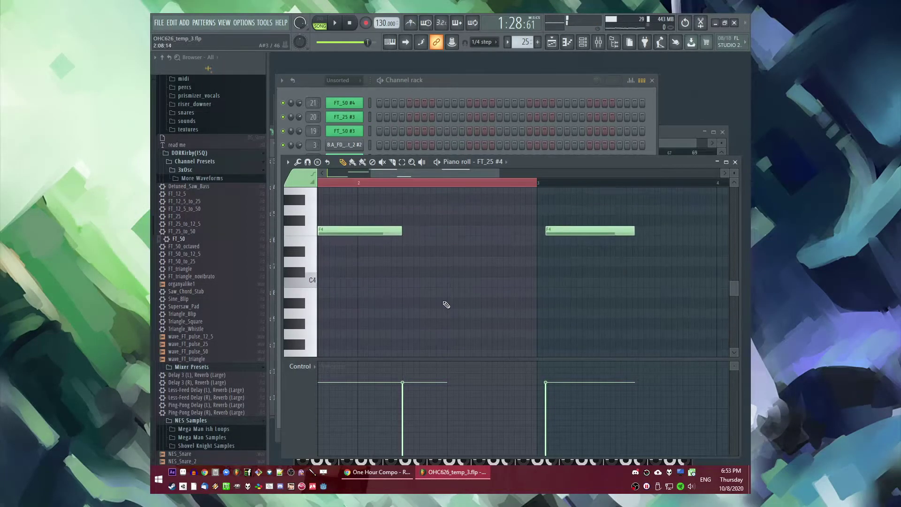
right_click(550, 230)
Step: Duplicate the whole two-bar phrase into bars 3 and 4 and transpose the copy up
key(ctrl+a)
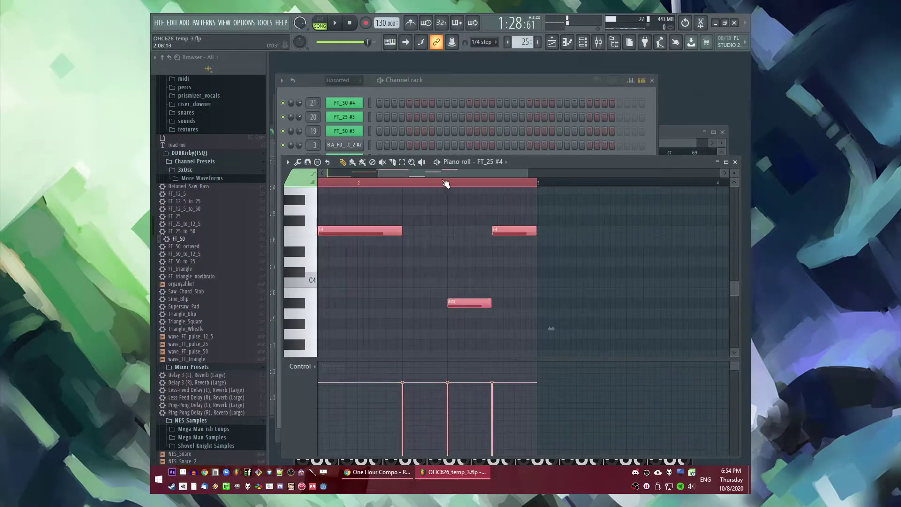
drag(445, 173, 512, 175)
key(ctrl+b)
scroll(437, 262, down, 6)
scroll(416, 253, down, 2)
drag(400, 242, 399, 216)
Step: Duplicate the phrase into bars 5 and 6, raise the copy further and audition it
drag(411, 175, 517, 175)
key(ctrl+b)
drag(372, 221, 374, 201)
key(space)
scroll(455, 239, up, 3)
scroll(563, 266, down, 3)
scroll(586, 271, up, 3)
Step: Duplicate the phrase into bars 7 and 8 and move the copy down in pitch
scroll(588, 267, up, 3)
key(ctrl+b)
drag(420, 324, 421, 343)
scroll(419, 334, down, 3)
drag(414, 225, 413, 297)
Step: Return to the playlist and play the arrangement from several different bars to review the earlier sections
key(F5)
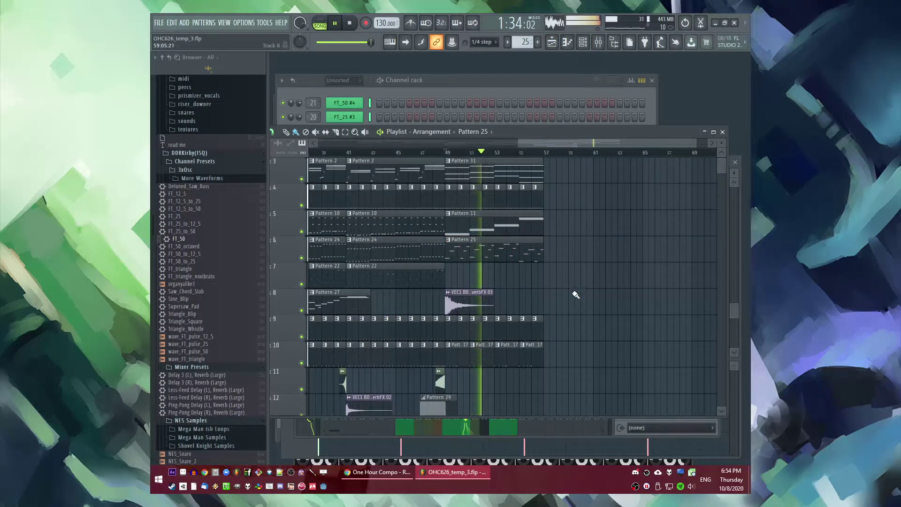
scroll(564, 300, up, 2)
scroll(563, 302, down, 3)
click(360, 154)
drag(405, 155, 543, 157)
click(573, 157)
scroll(575, 193, up, 3)
click(394, 156)
scroll(555, 197, down, 3)
click(432, 155)
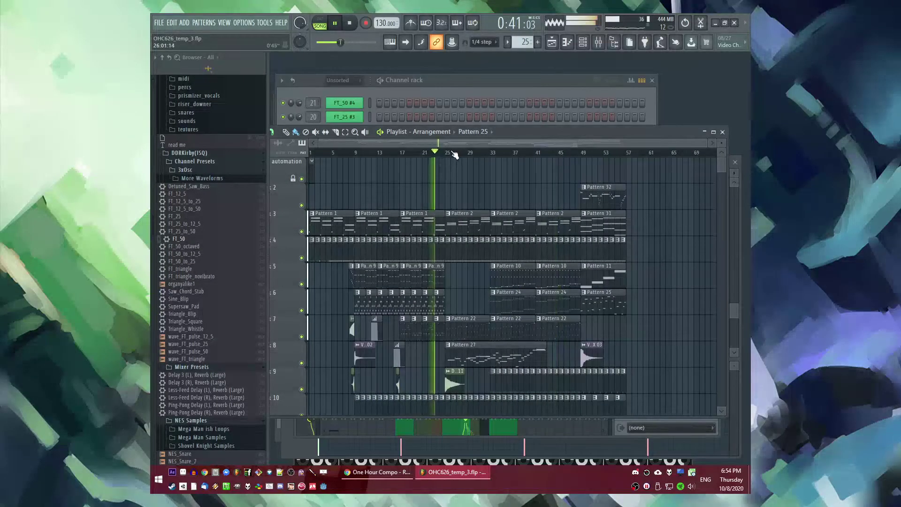
Step: Set the FT_50 #2 mixer track's volume to 100% (0.0 dB) while the section from bar 25 plays
scroll(479, 207, up, 3)
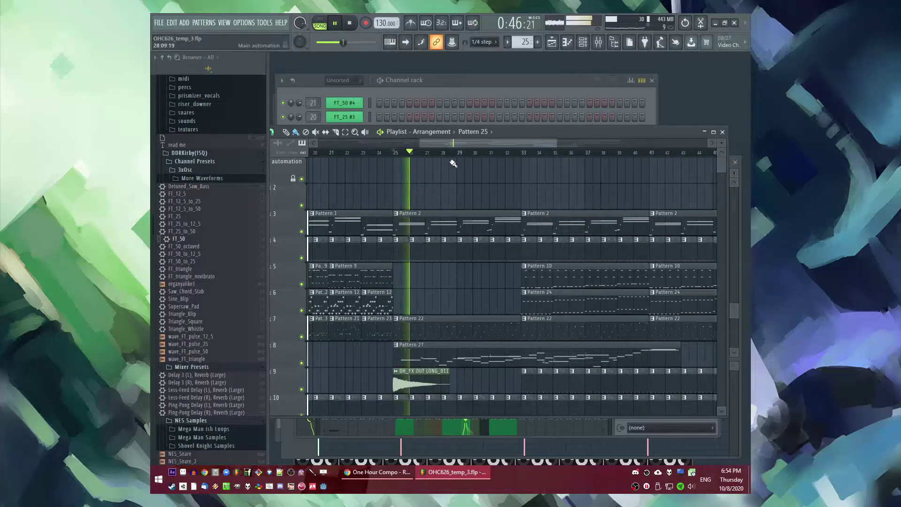
key(F9)
click(456, 290)
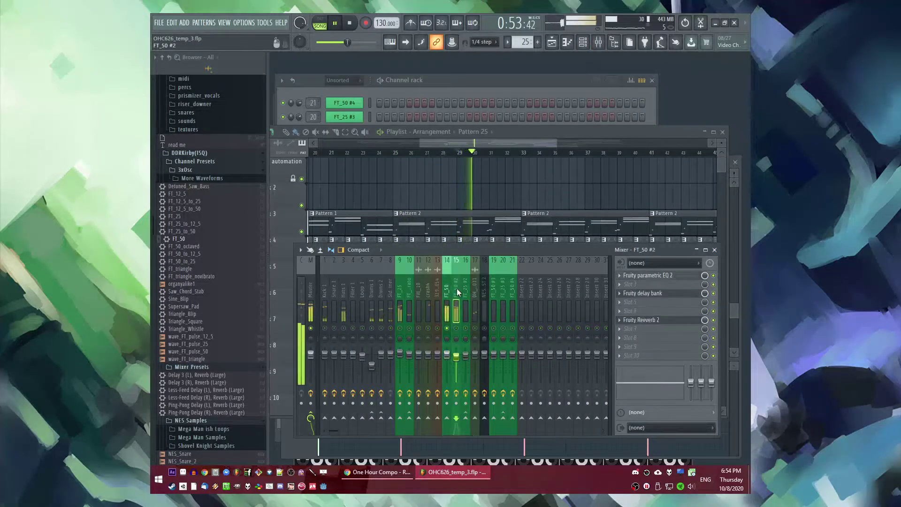
key(s)
drag(456, 360, 455, 358)
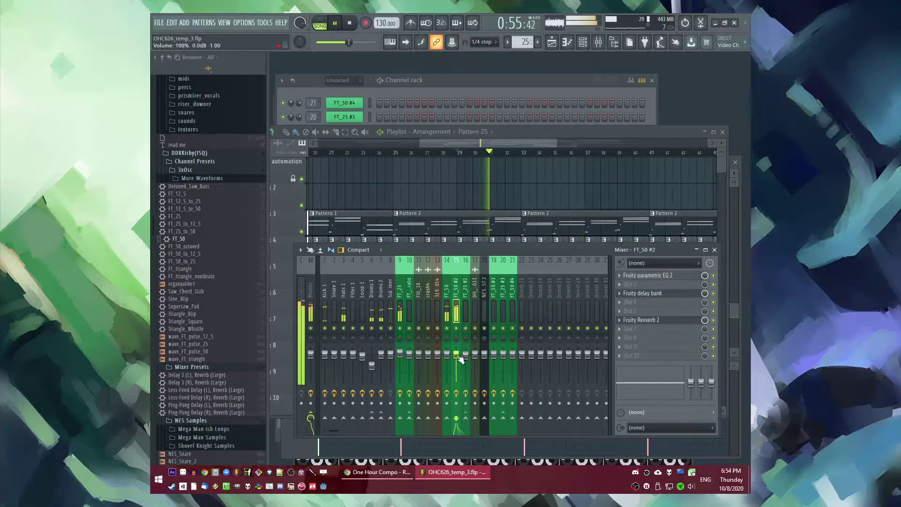
key(F9)
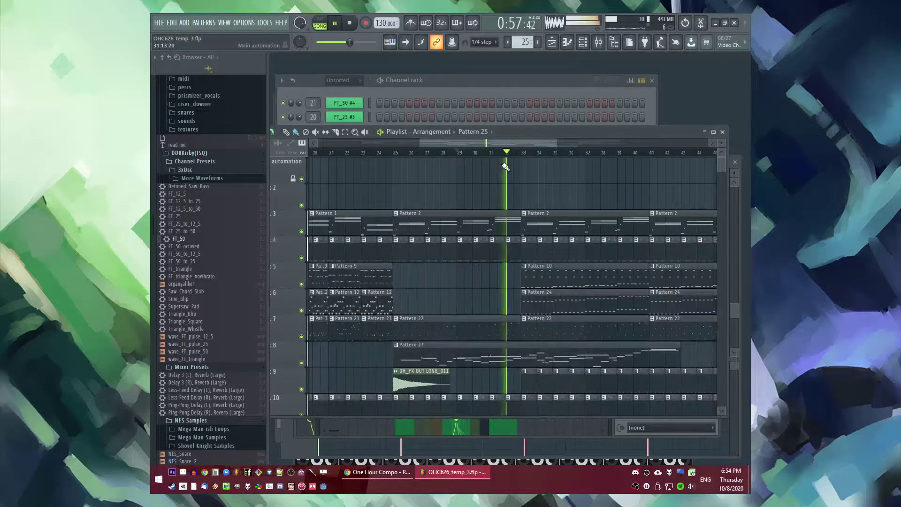
Step: Play the song from around bar 39 with the mixer open to check the levels, and lower the system volume
key(F9)
drag(507, 143, 563, 143)
click(473, 151)
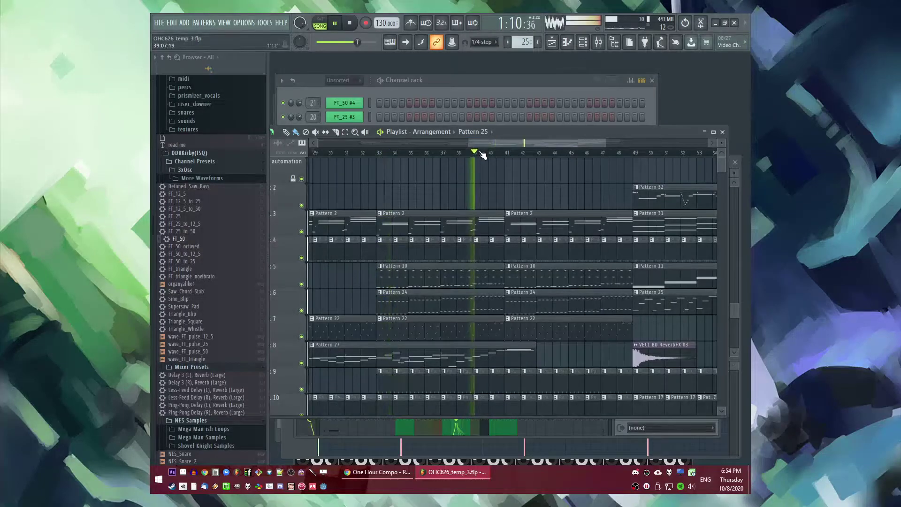
key(F9)
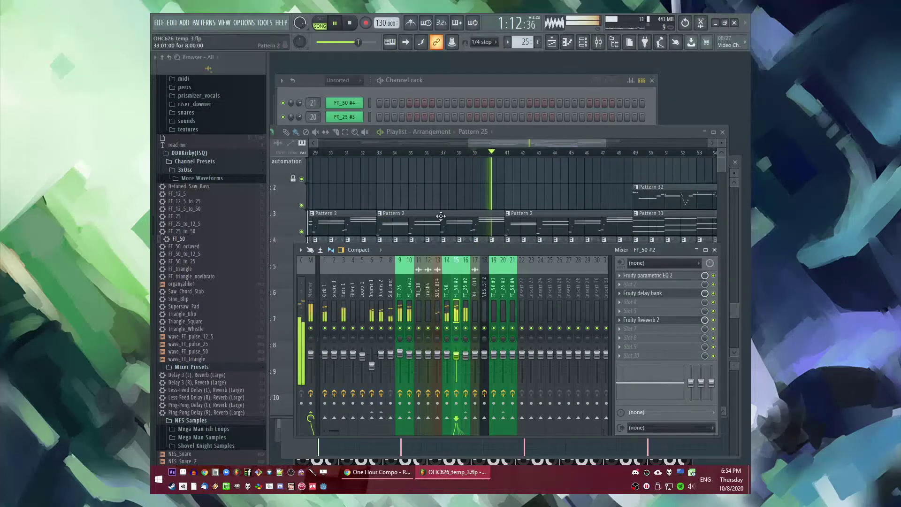
key(XF86AudioLowerVolume)
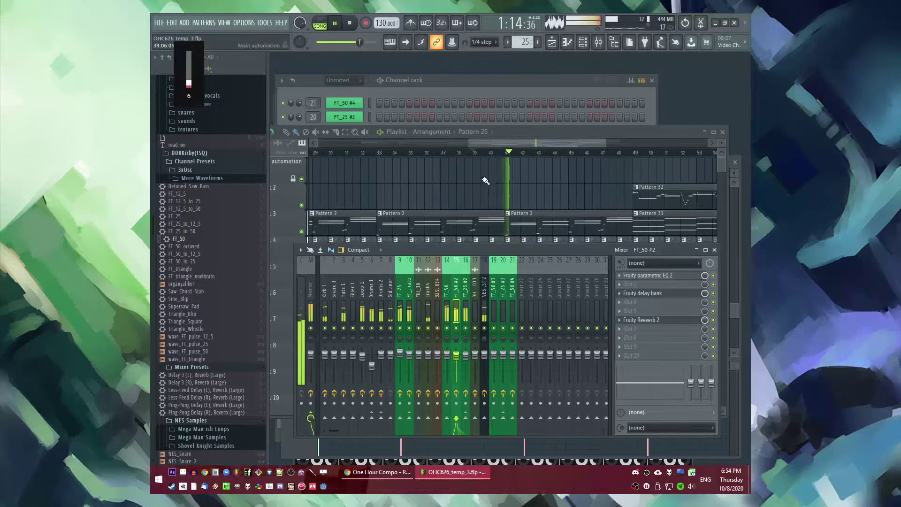
drag(517, 142, 550, 144)
key(space)
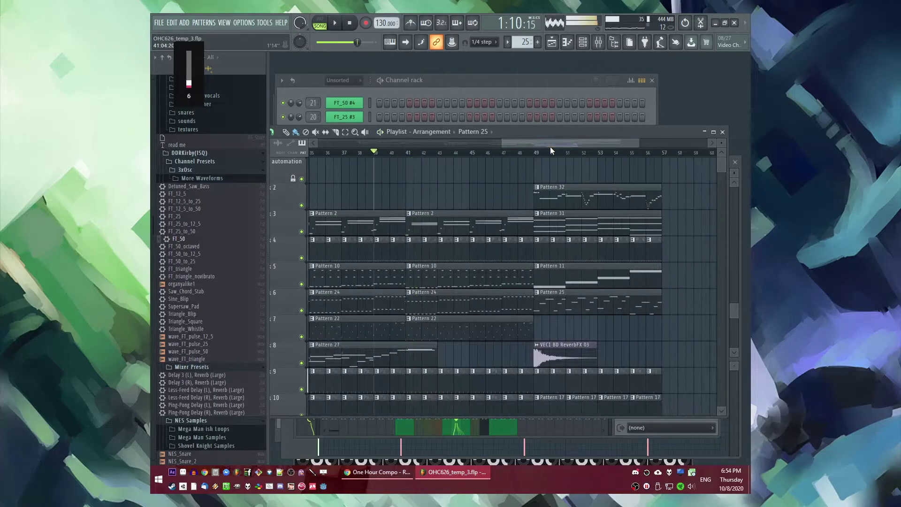
Step: Replay the song from bars 45, 47 and 49 to hear the transition into the new section
click(474, 154)
key(space)
click(502, 154)
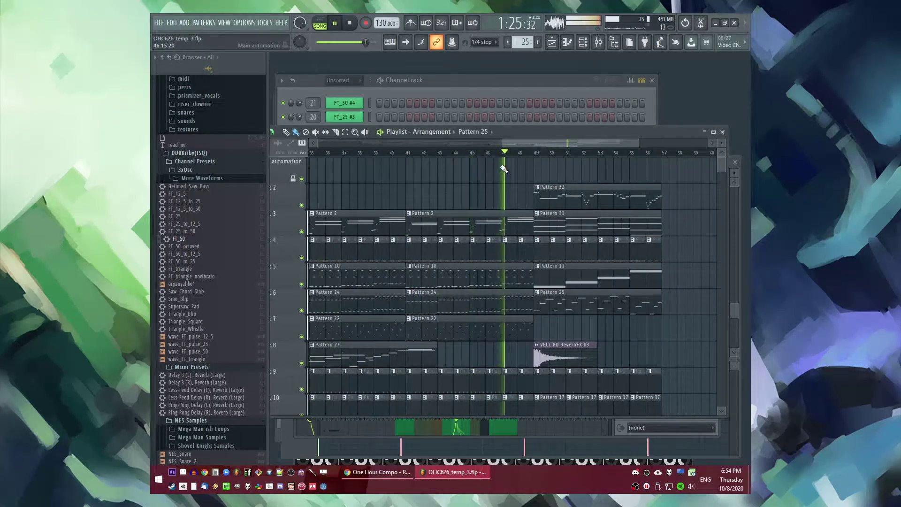
click(534, 153)
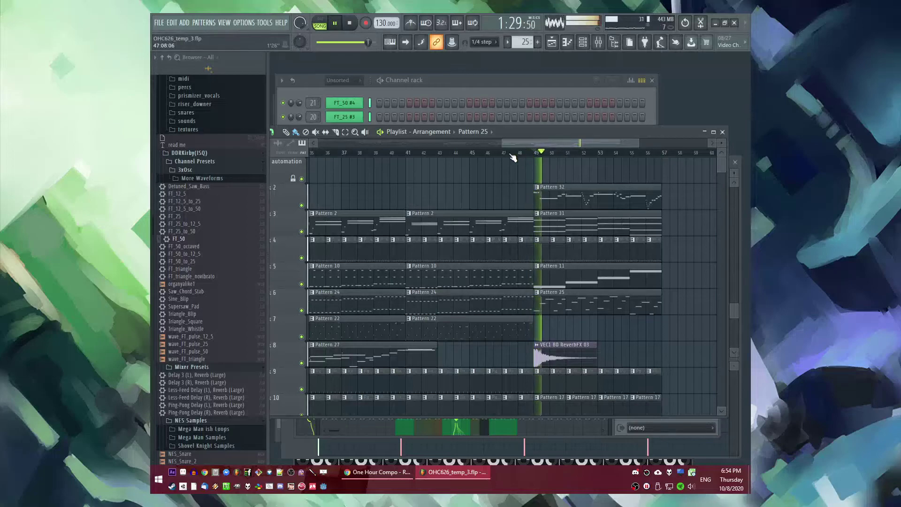
scroll(655, 255, down, 5)
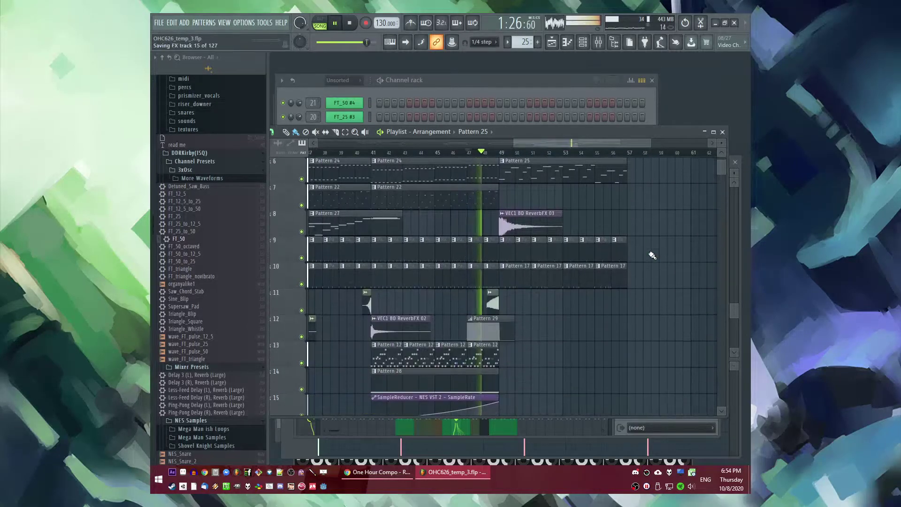
Step: Save the project and look over the arrangement while the new section from bar 49 plays
scroll(653, 267, up, 6)
key(ctrl+s)
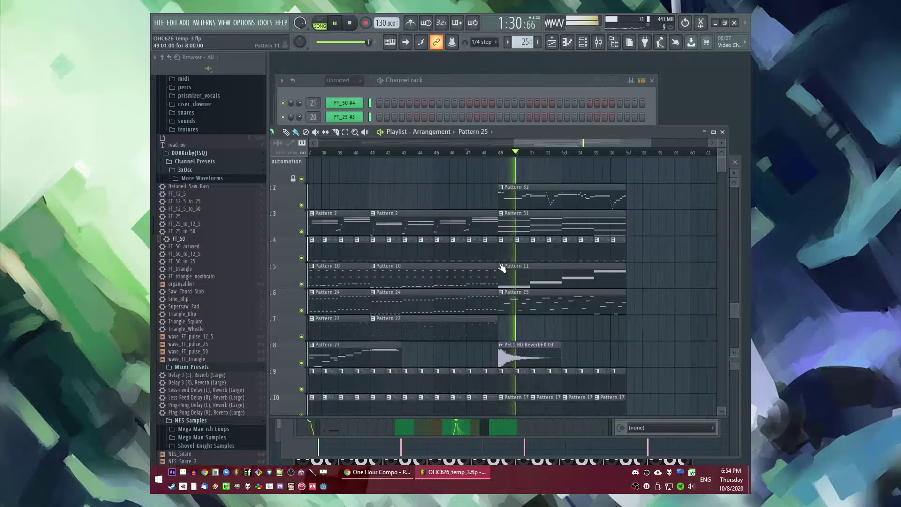
scroll(641, 287, up, 2)
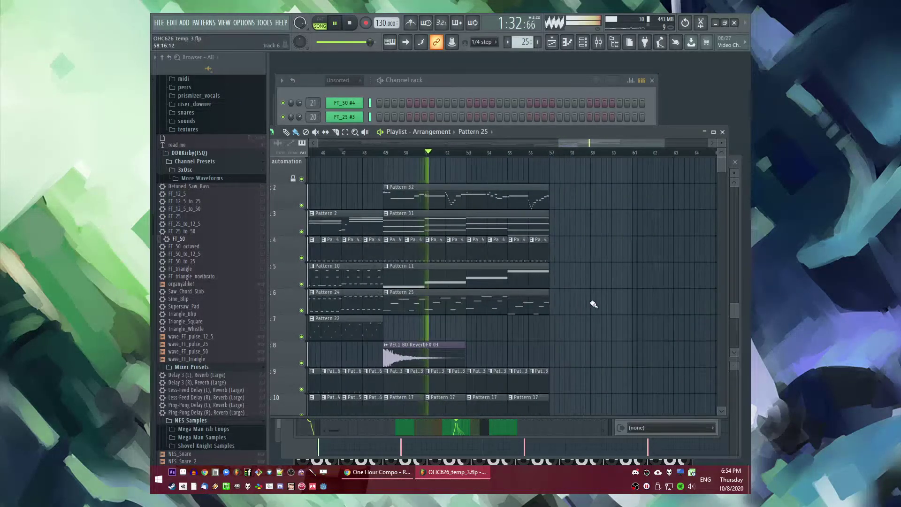
scroll(603, 304, down, 1)
scroll(554, 302, up, 1)
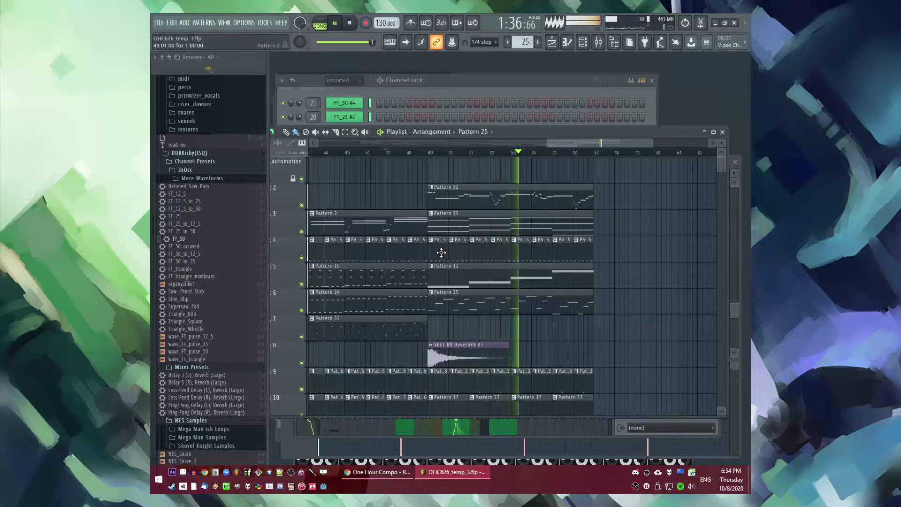
scroll(542, 329, down, 3)
scroll(531, 323, up, 3)
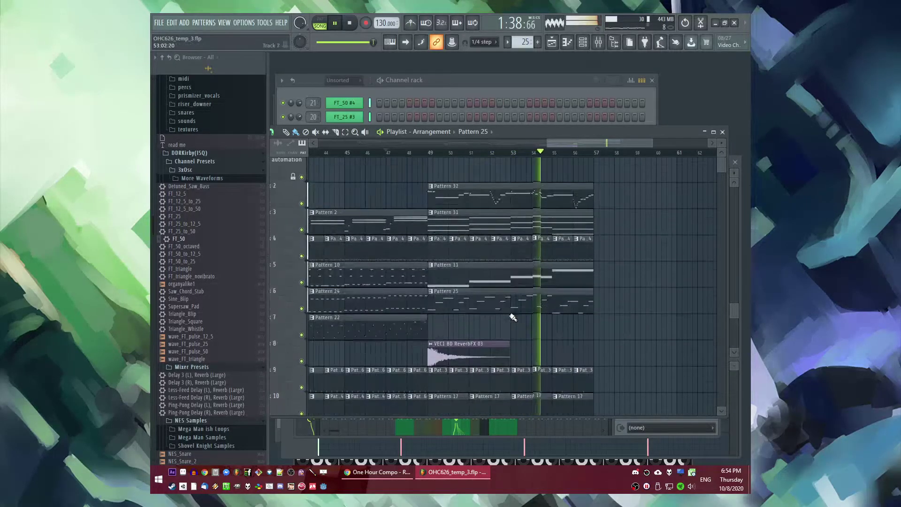
Step: Select the Pattern 32 lead clip and replay its ending around bar 56
click(432, 240)
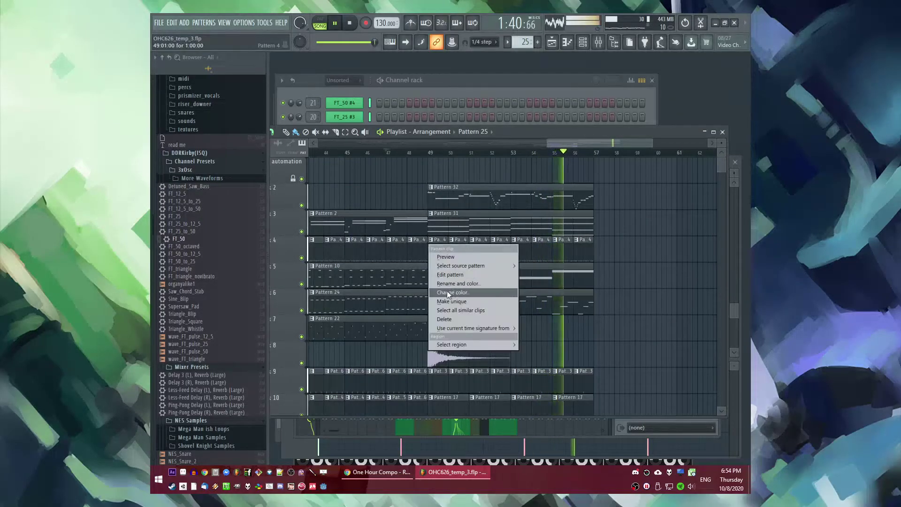
click(636, 275)
click(564, 197)
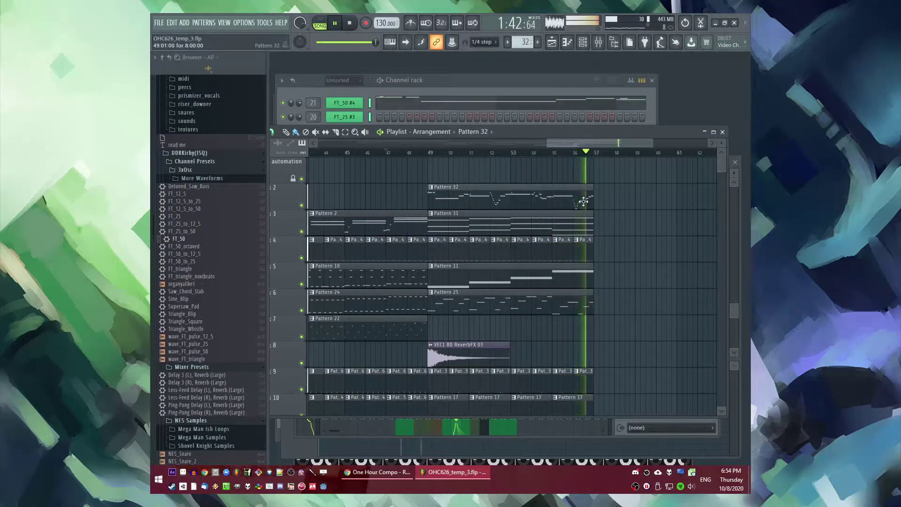
click(597, 201)
key(space)
click(584, 154)
key(space)
right_click(604, 193)
key(space)
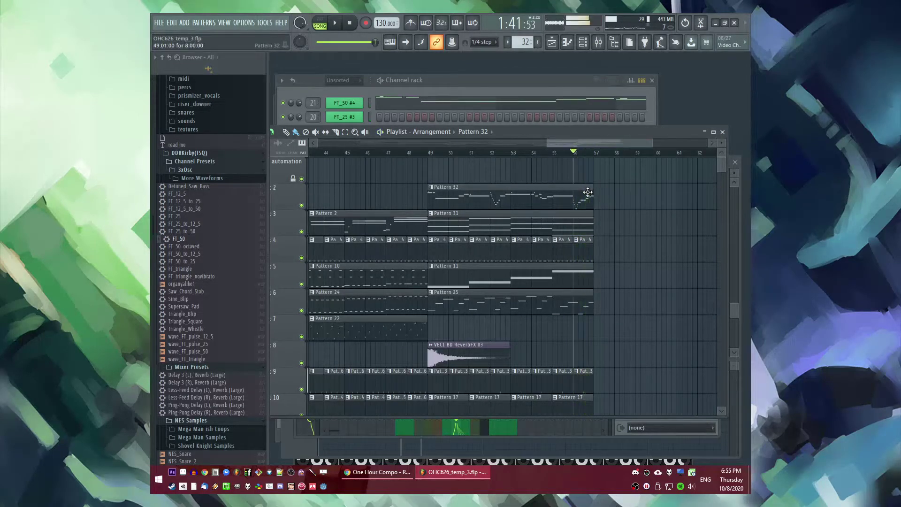
Step: Open Pattern 32's FT_50 #4 notes and add a half-bar F5 note at the start of bar 9
double_click(588, 192)
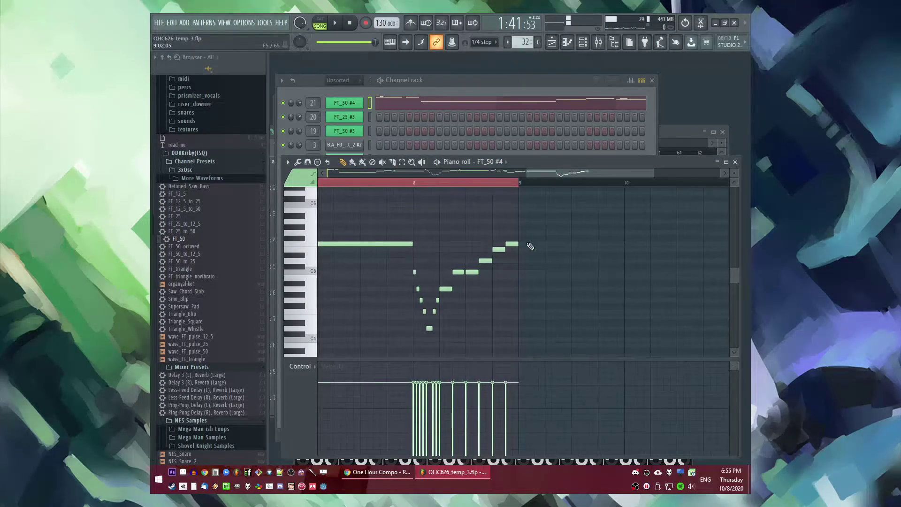
key(space)
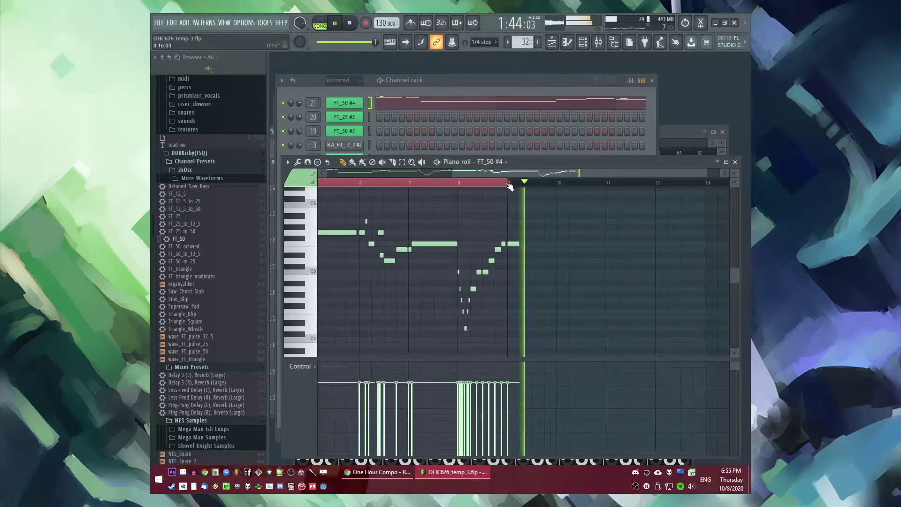
key(space)
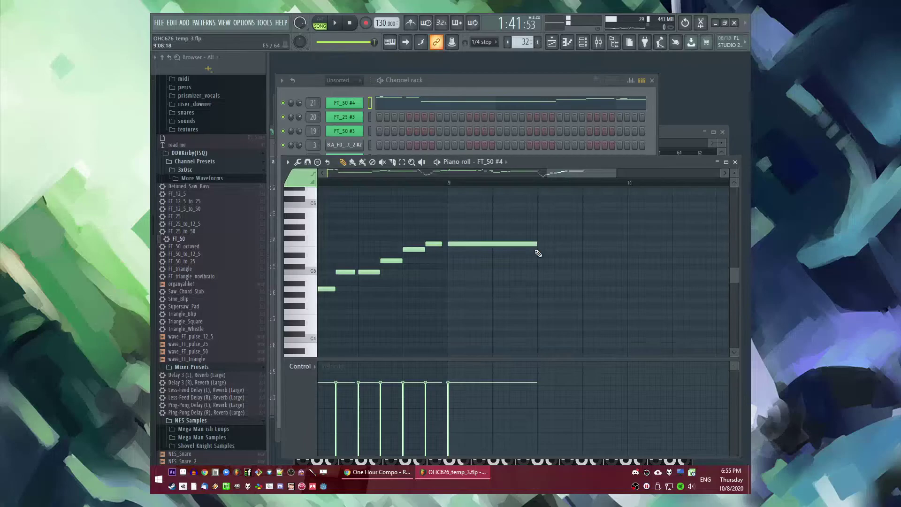
Step: Duplicate the bar 49 section's chord, bass, arpeggio and drum clips on tracks 3 to 10 to bar 57, leaving out the lead
key(F9)
key(F10)
key(F10)
key(F9)
key(F5)
drag(616, 228, 443, 301)
key(ctrl+b)
scroll(546, 272, down, 3)
drag(553, 228, 352, 248)
key(ctrl+b)
scroll(516, 297, up, 6)
key(space)
ctrl+click(530, 338)
Step: Check the Fruity Reeverb 2 settings on the Snare 1 mixer track while the duplicated section plays
scroll(535, 334, down, 5)
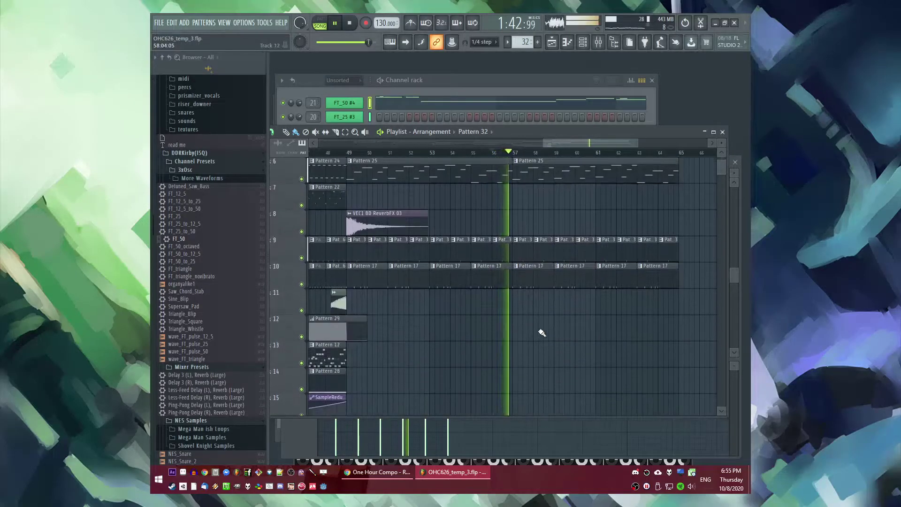
scroll(540, 334, up, 3)
key(F9)
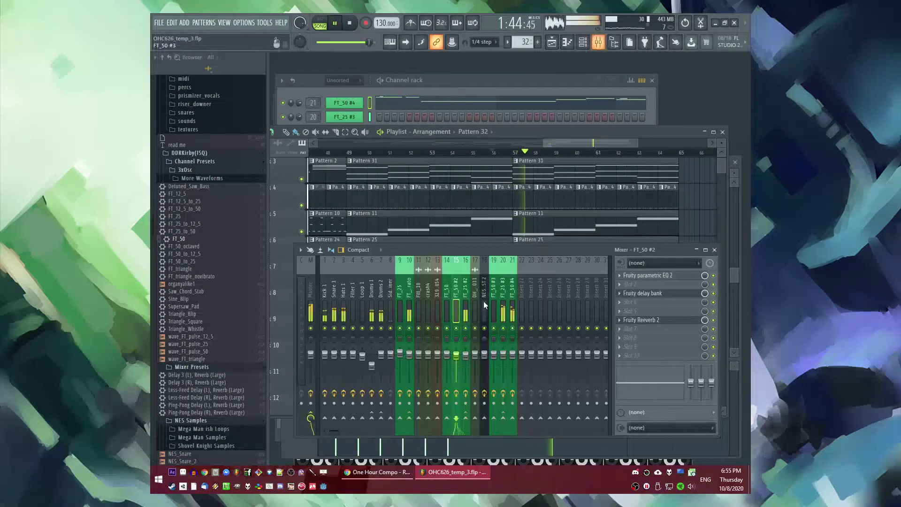
click(333, 319)
click(691, 303)
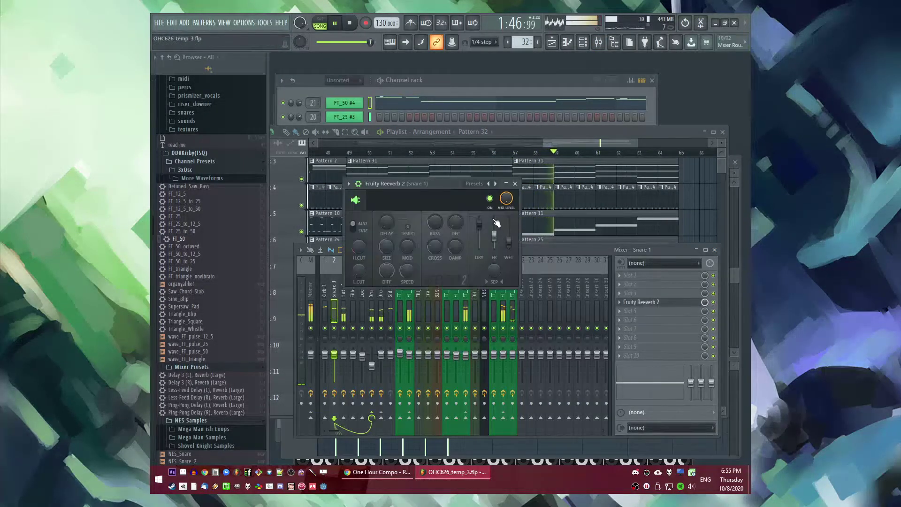
click(515, 184)
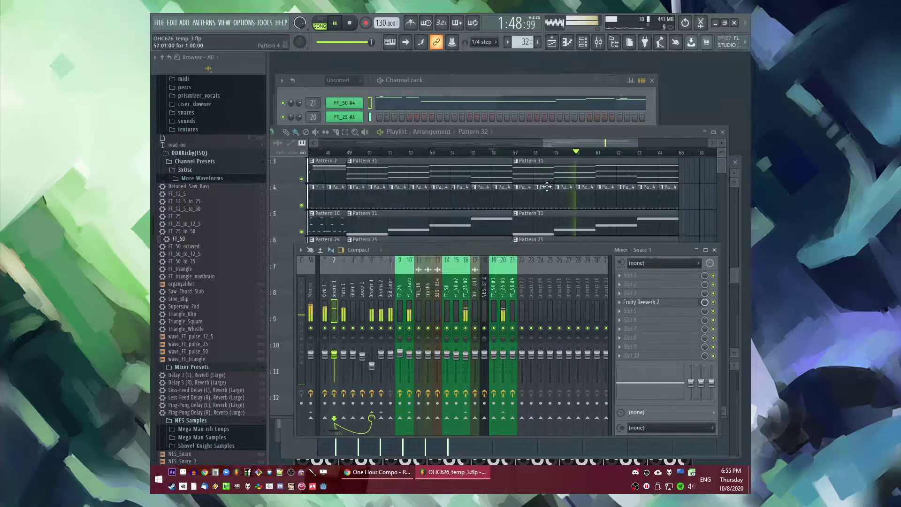
Step: Save the project and replay the arrangement from around bar 55 into the duplicated section
right_click(700, 195)
scroll(676, 202, up, 2)
scroll(557, 246, down, 3)
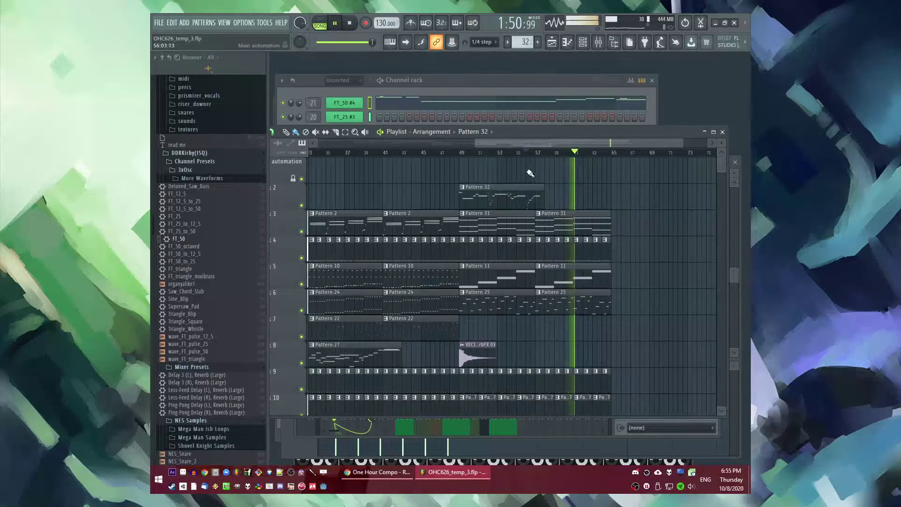
click(519, 153)
scroll(528, 173, down, 2)
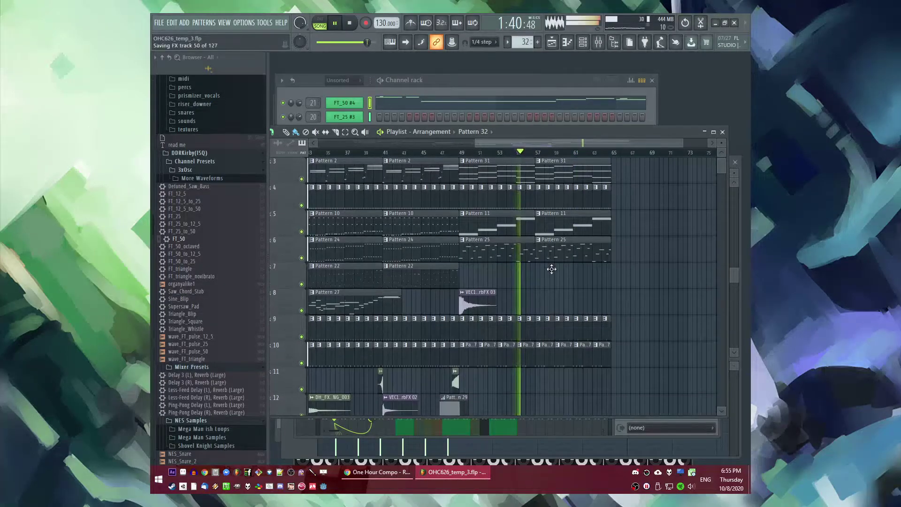
scroll(554, 277, up, 4)
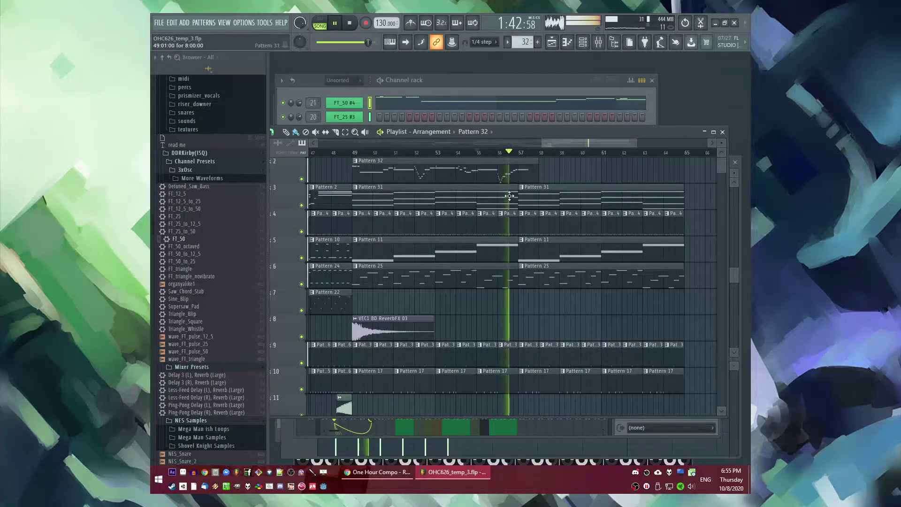
Step: Extend Pattern 32's F5 lead note in bar 9 to about three quarters of a bar and add a G5 after it
key(F7)
key(space)
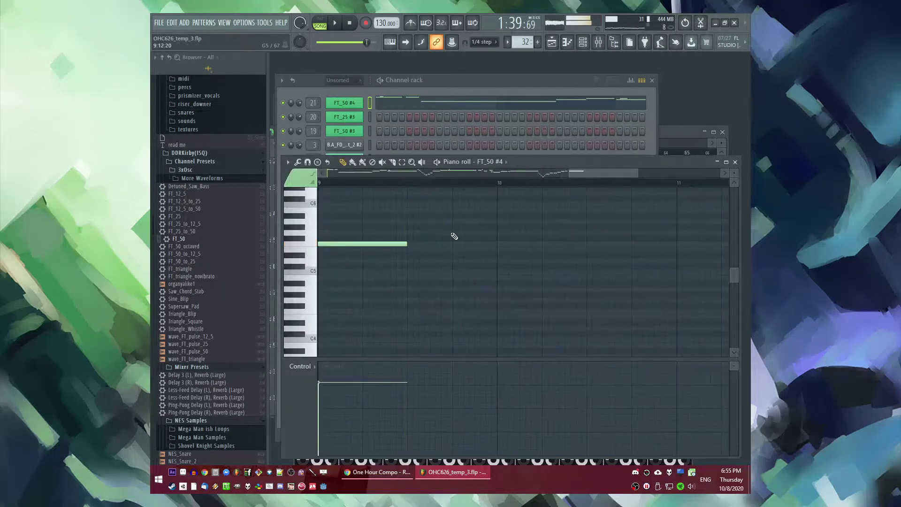
scroll(455, 236, up, 2)
scroll(460, 246, down, 3)
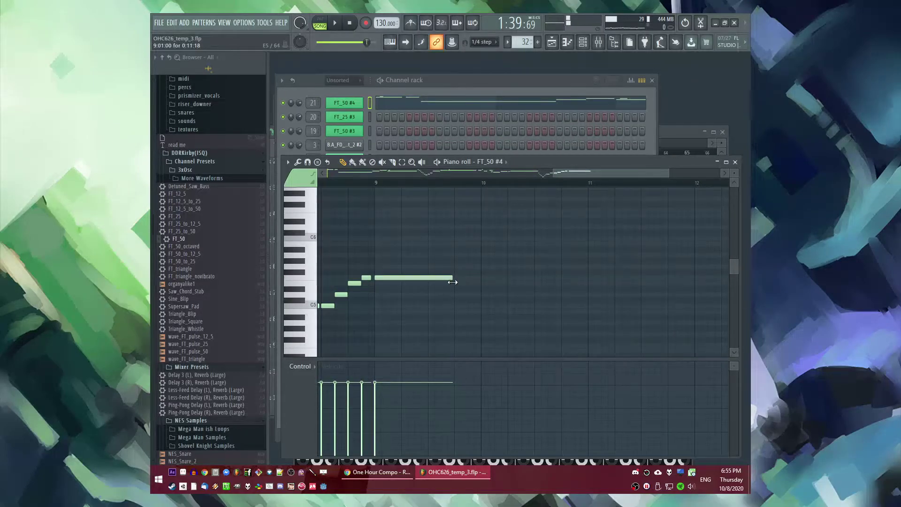
key(space)
scroll(511, 266, up, 2)
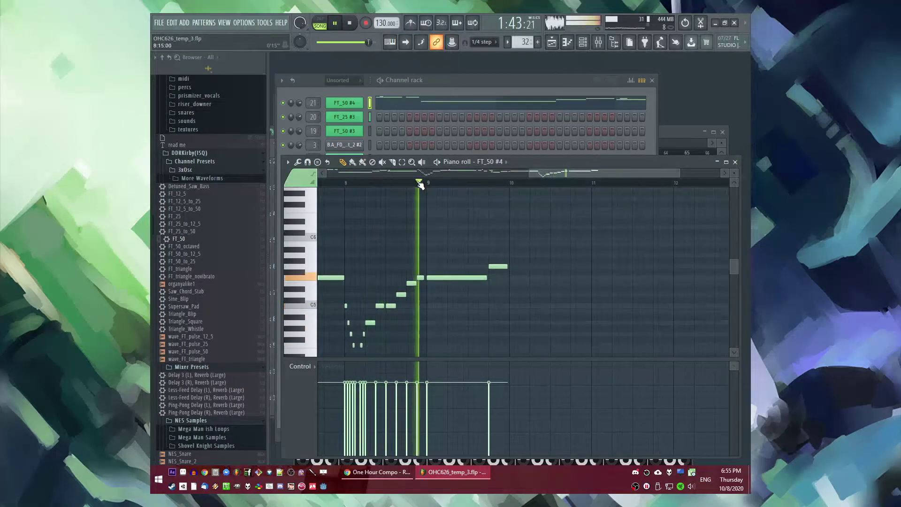
key(space)
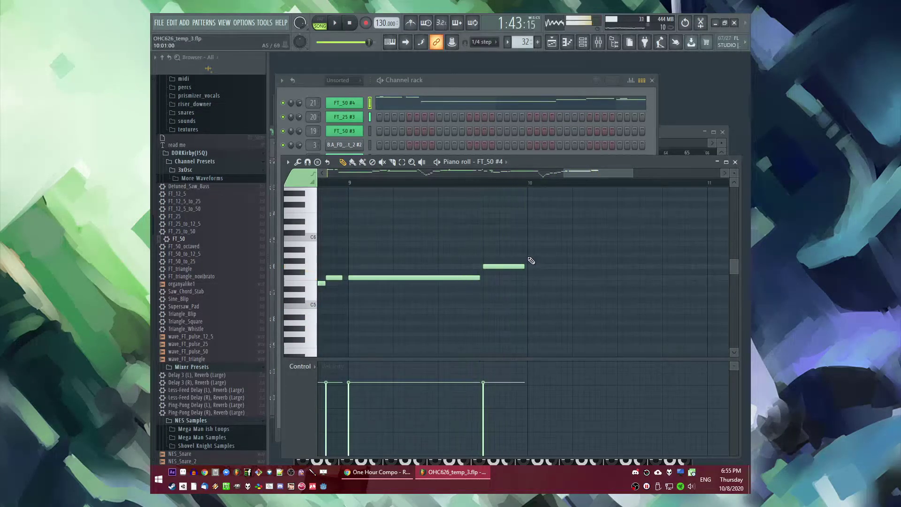
Step: Continue the FT_50 #4 lead through bar 10 with the notes A5, C6, F5, G5 and E5
key(space)
drag(569, 255, 595, 238)
click(595, 273)
key(space)
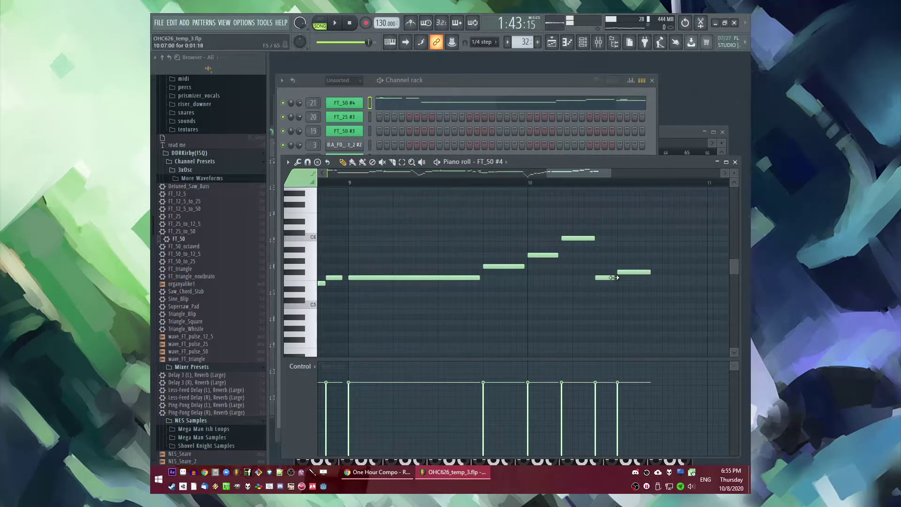
drag(680, 268, 607, 282)
Step: Add overlapping F5 and E5 notes at bar 11, with the E5 starting slightly later, and lower both velocities slightly
key(space)
drag(543, 288, 565, 286)
key(space)
drag(595, 174, 627, 180)
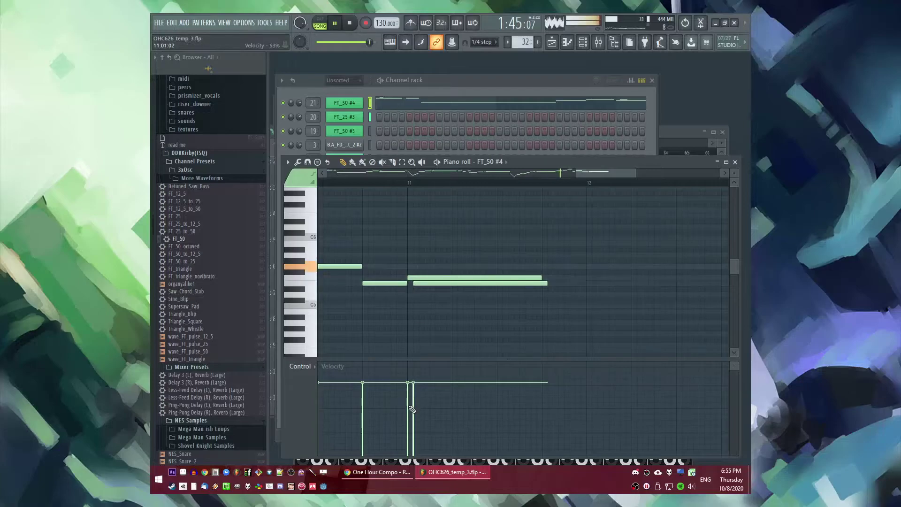
drag(409, 395, 412, 391)
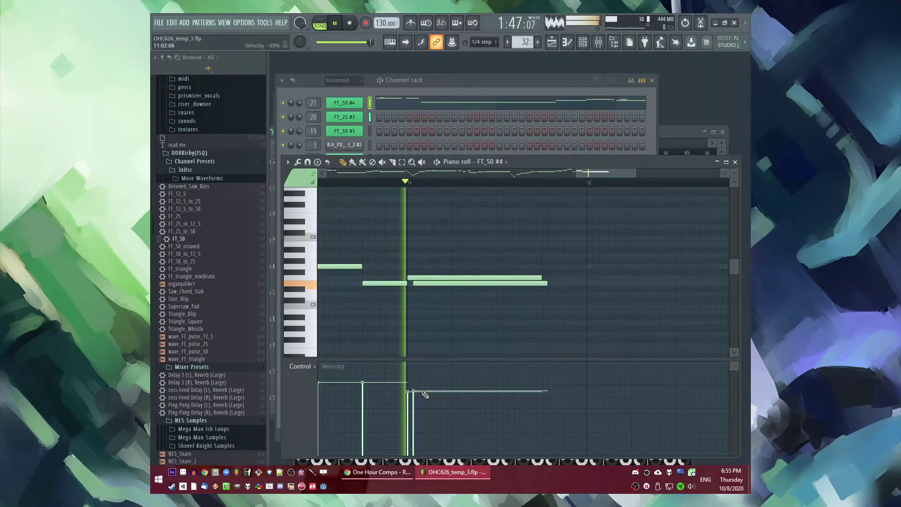
key(space)
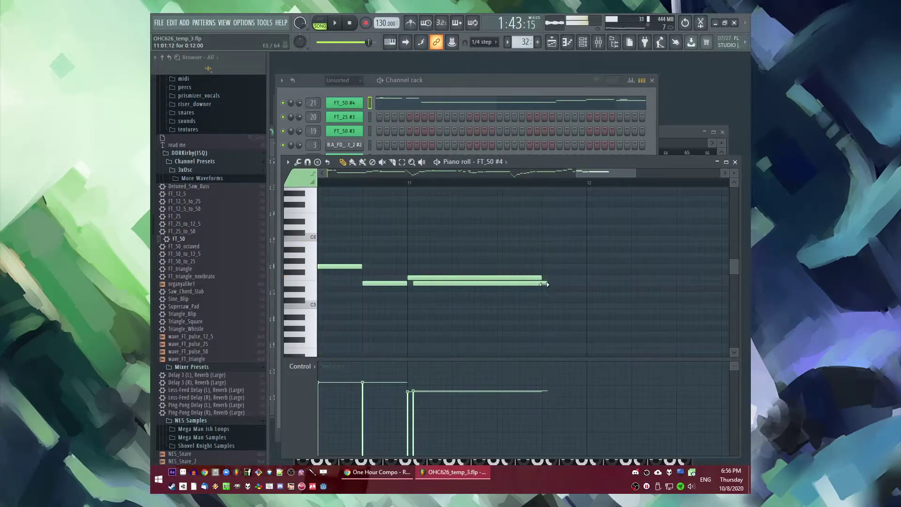
Step: Lengthen the F5 and E5 pair to nearly the end of bar 11 and add short D5 and C5 notes at bar 12
click(548, 292)
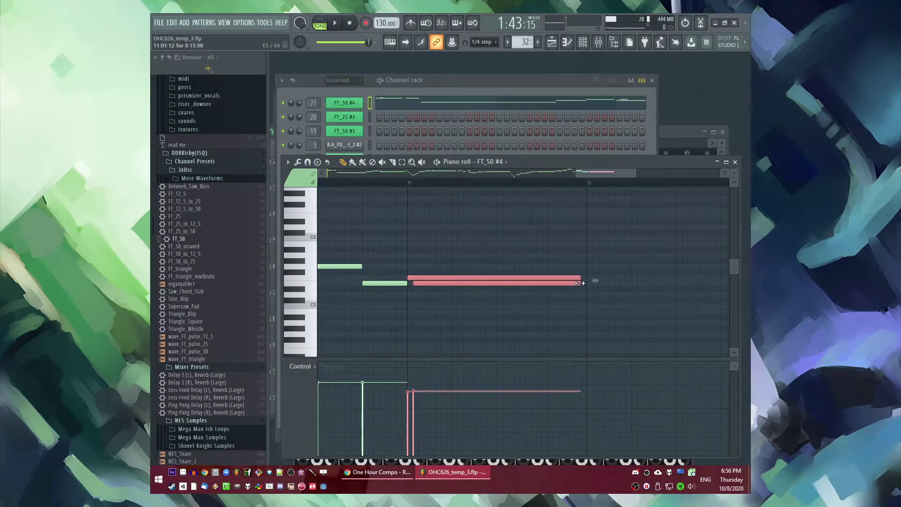
click(589, 297)
click(587, 296)
scroll(488, 306, right, 3)
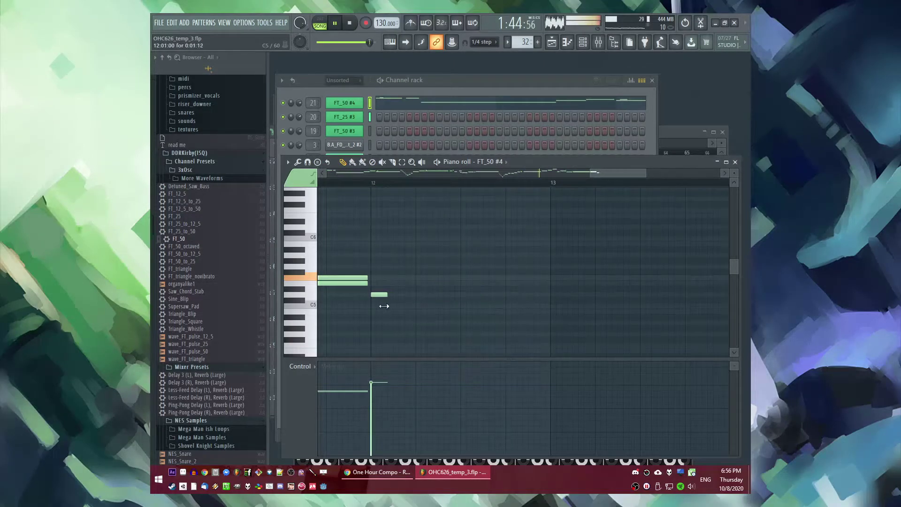
scroll(520, 312, down, 3)
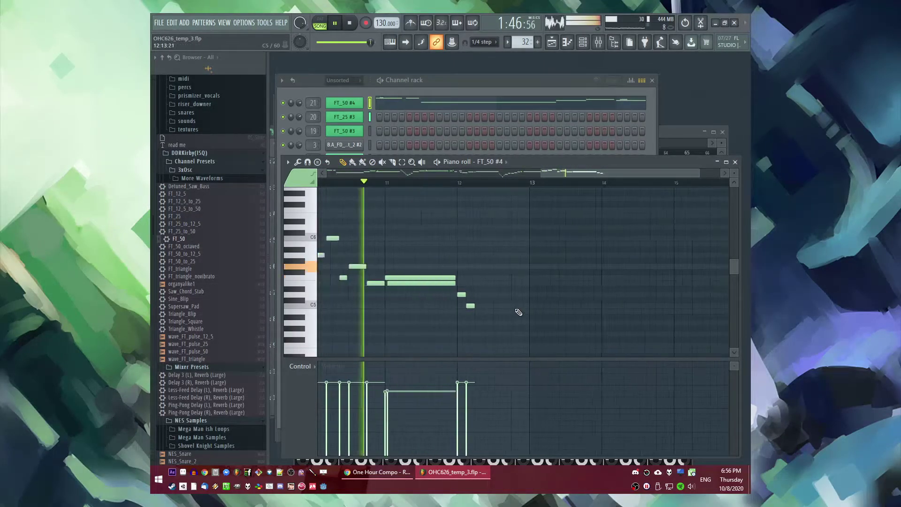
scroll(489, 293, up, 3)
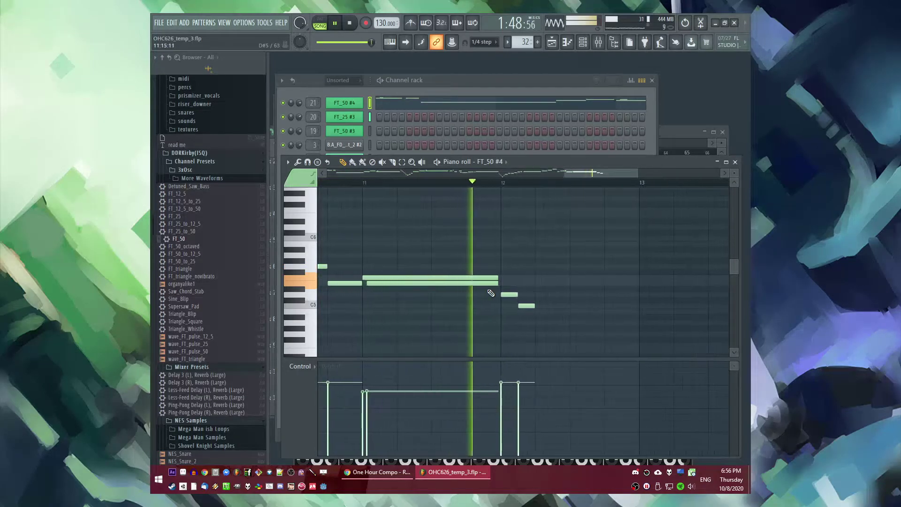
Step: Shorten the E5 in bar 11 to about the middle of the bar and follow it with D5 and C5 under the held F5
drag(494, 284, 427, 288)
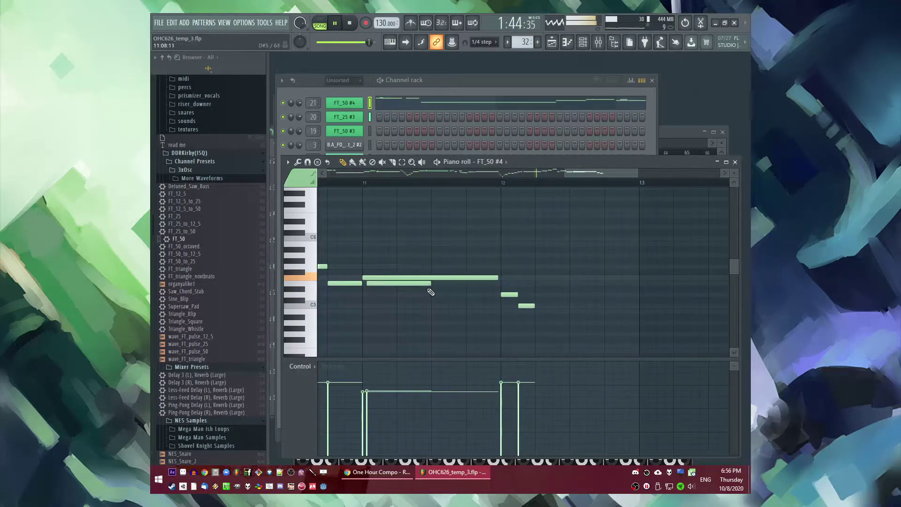
click(470, 306)
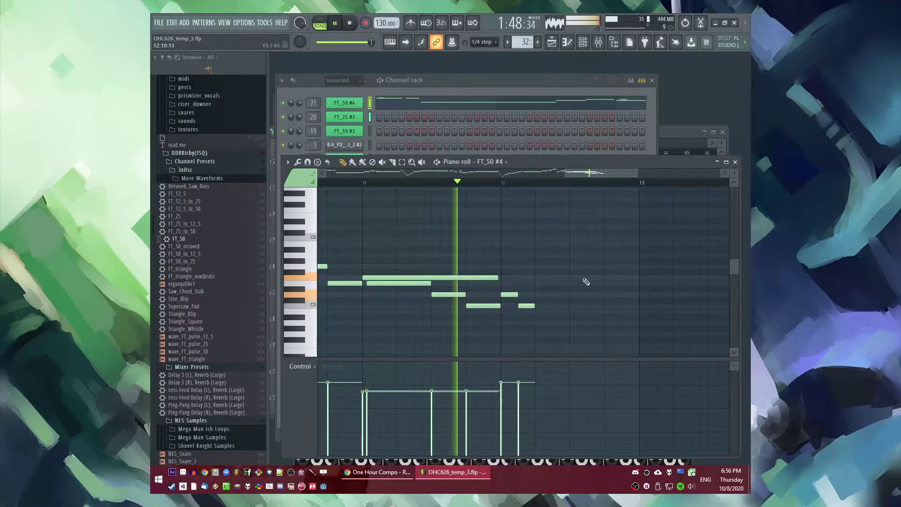
scroll(586, 280, up, 2)
Step: Shorten bar 12's C5, continue with D5, C5, A4, G4 and F4, and finish the bar with a quarter-bar G4
key(space)
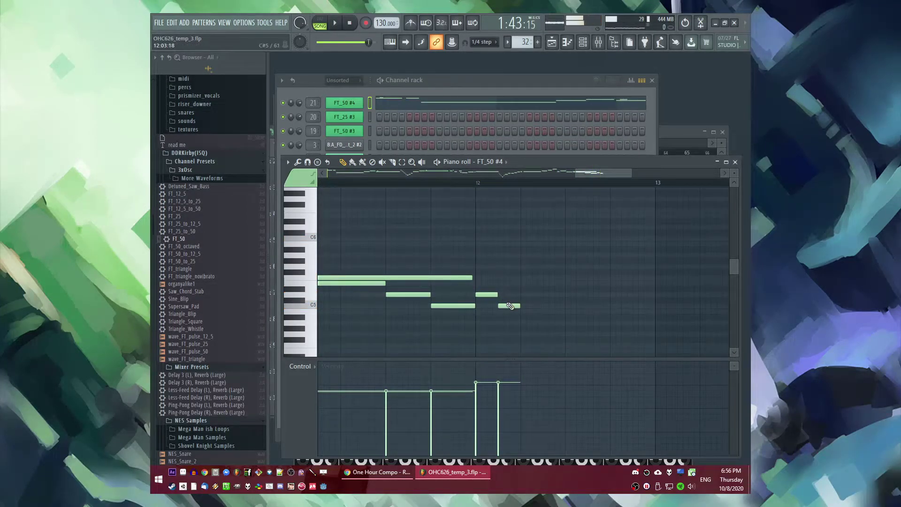
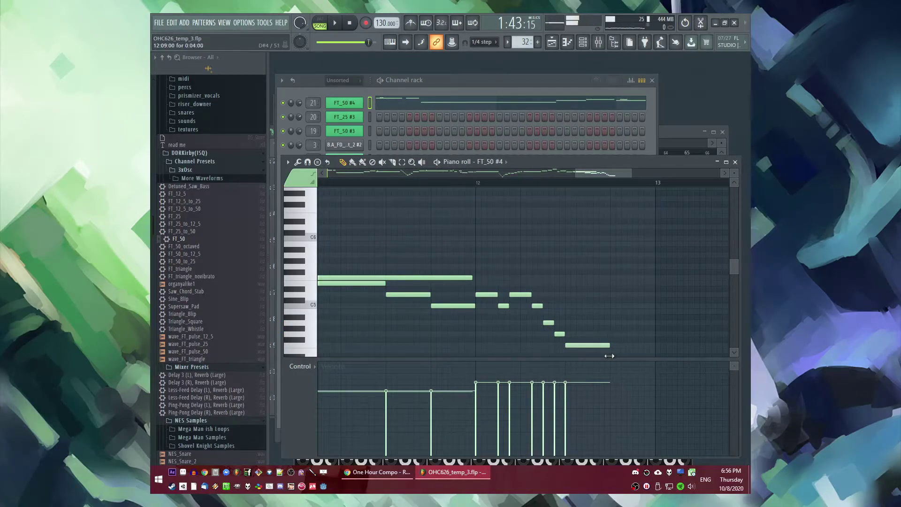
key(space)
scroll(609, 356, down, 1)
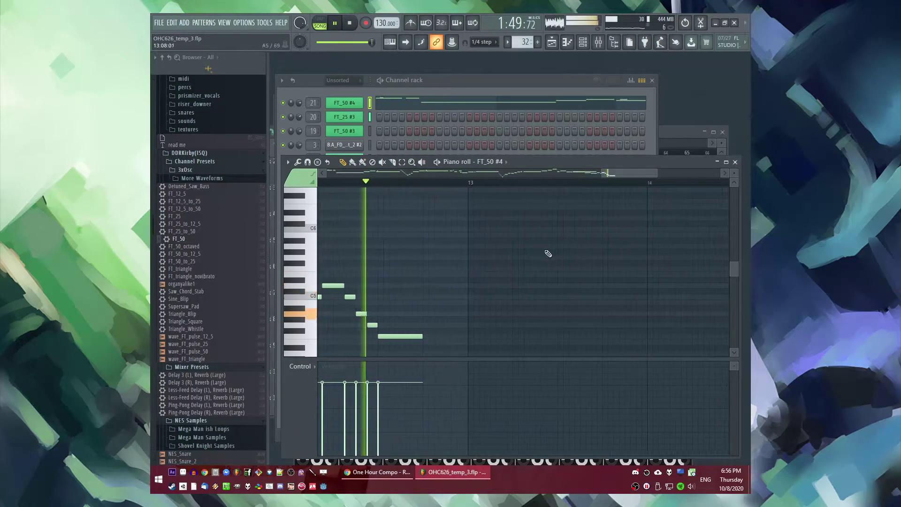
key(space)
click(432, 327)
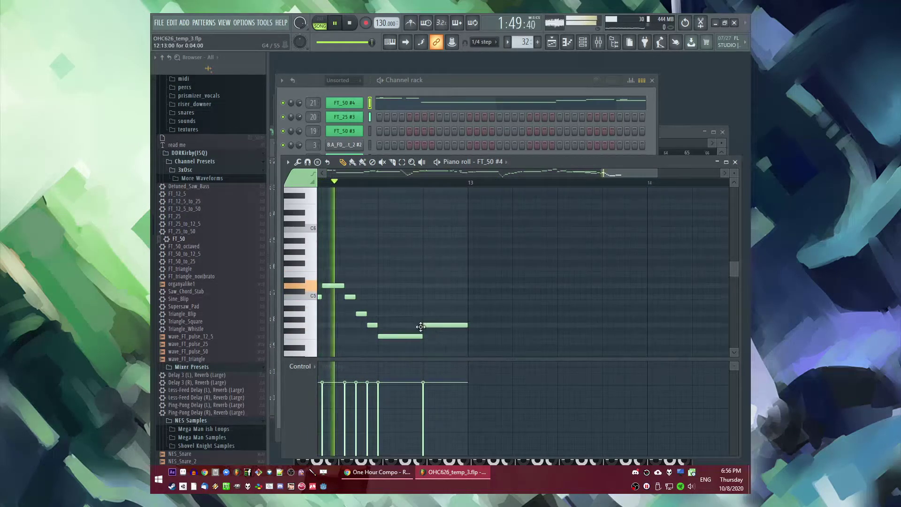
Step: Hold G4 through bar 13 with a quarter-note A4 overlapping it near the start, and add a long E5 at bar 14
key(space)
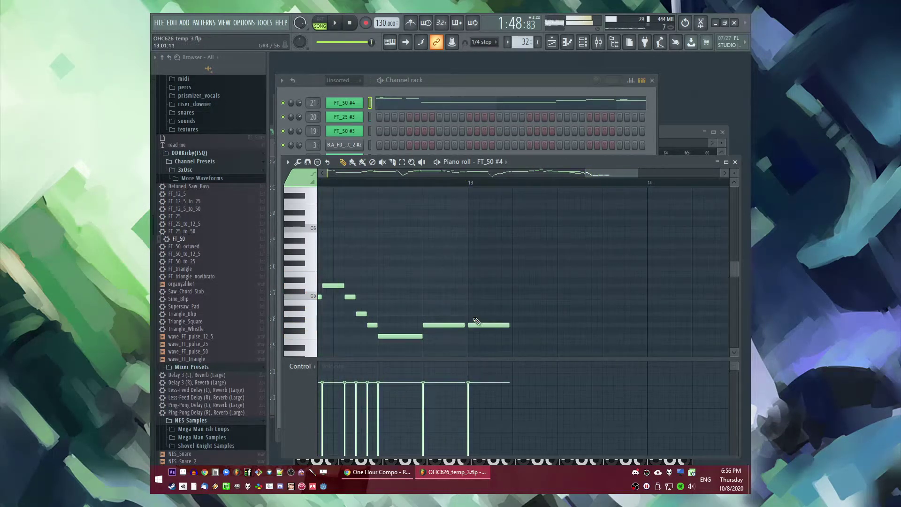
drag(509, 325, 554, 336)
key(space)
click(553, 275)
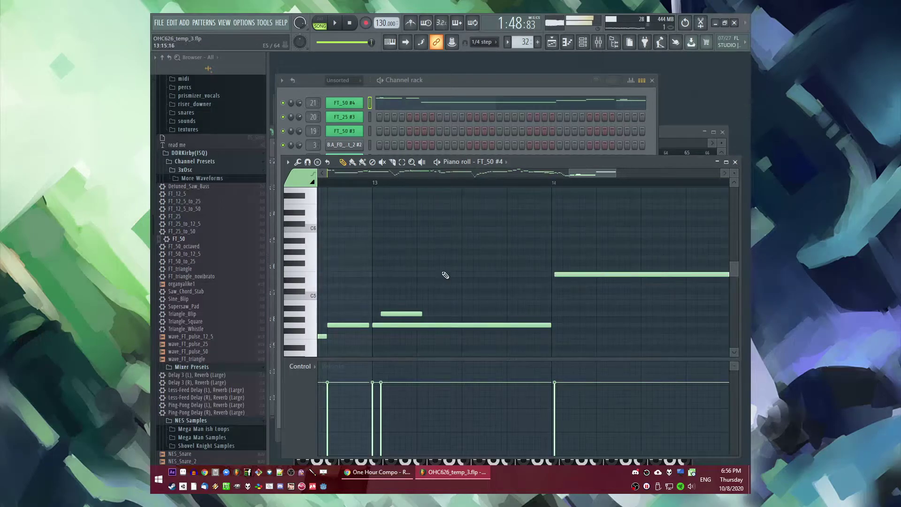
Step: Replace the long E5 at bar 14 with a rising run of short 32nd notes E5, F5 and G5
scroll(499, 278, down, 2)
key(space)
right_click(469, 274)
scroll(476, 277, down, 3)
scroll(477, 277, up, 3)
drag(631, 279, 628, 272)
scroll(614, 278, down, 3)
scroll(545, 275, up, 3)
key(space)
scroll(429, 286, up, 2)
click(427, 264)
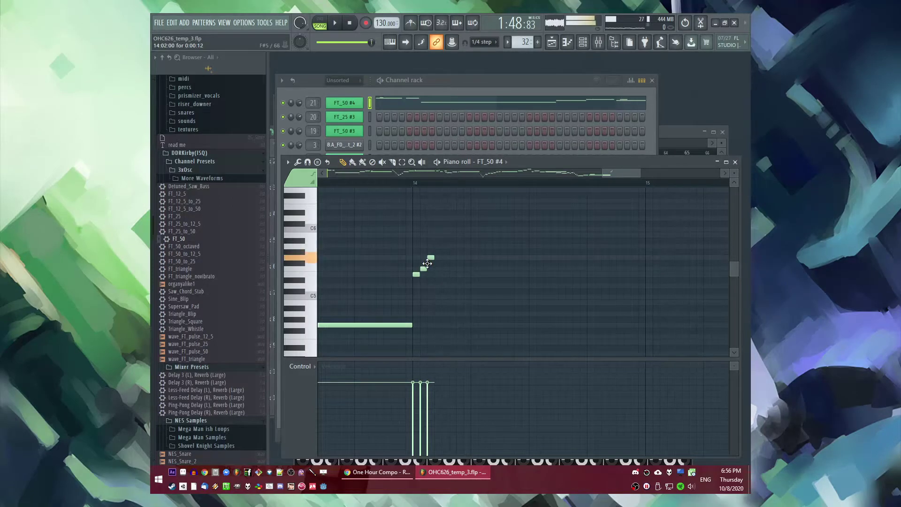
Step: Lengthen bar 14's G5 to a sixteenth and continue the run with sixteenth notes A5 and C6
key(space)
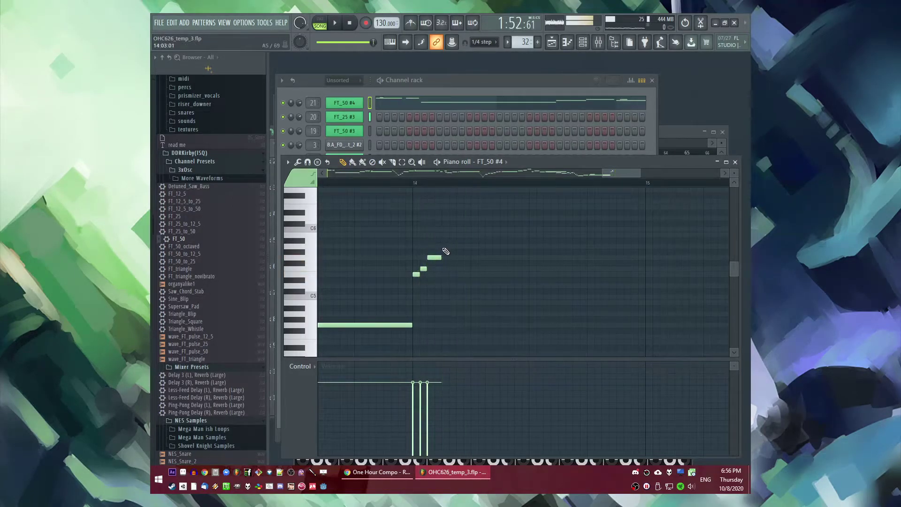
click(459, 230)
key(space)
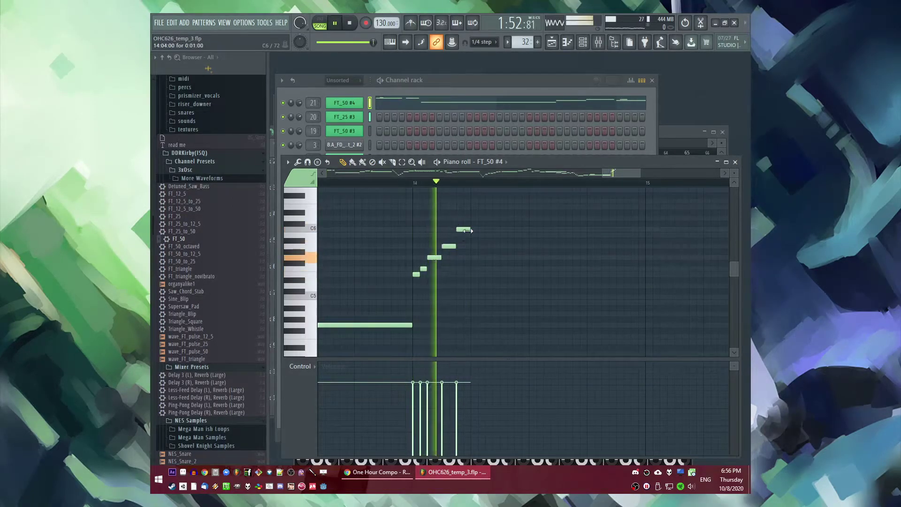
key(space)
Step: Copy the five-note run from E5 to C6 to the second beat of bar 14
drag(484, 221, 410, 285)
scroll(497, 280, up, 4)
scroll(502, 283, up, 1)
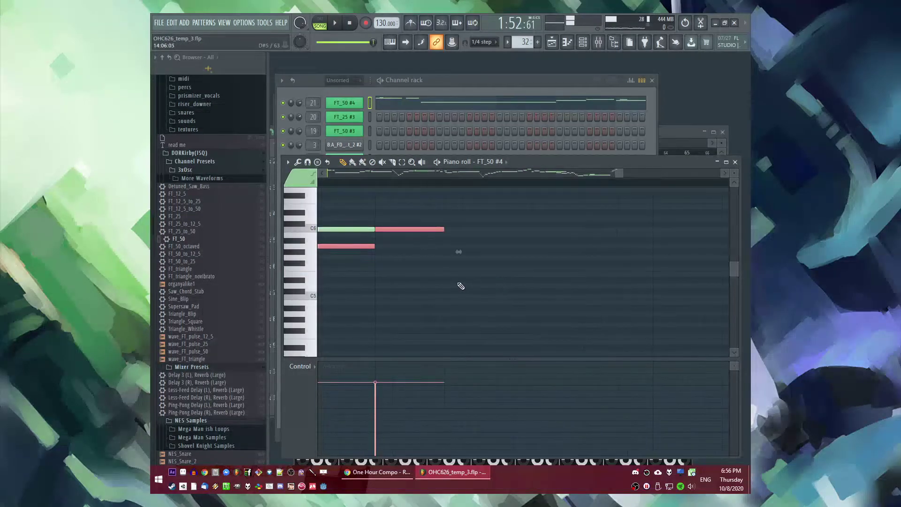
scroll(378, 261, down, 2)
key(ctrl+a)
scroll(388, 223, down, 3)
drag(418, 209, 311, 297)
drag(348, 246, 359, 246)
scroll(447, 258, up, 3)
scroll(414, 270, down, 4)
key(space)
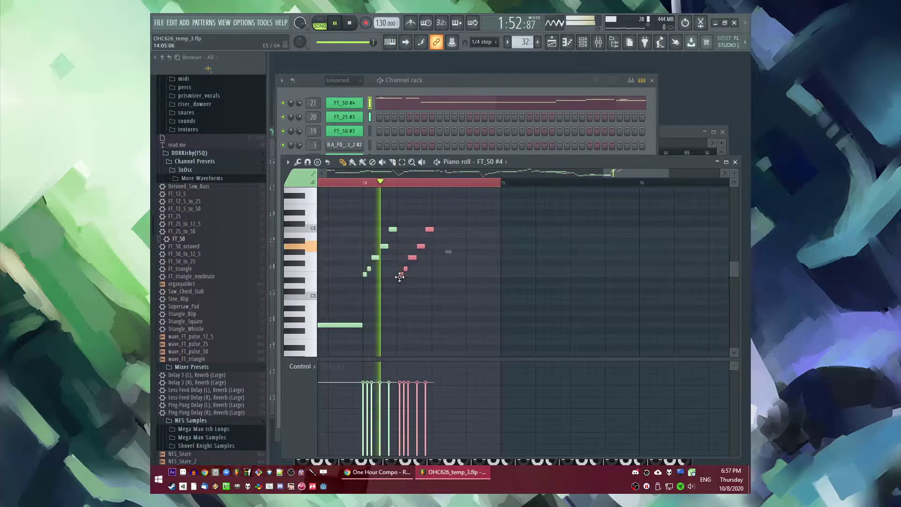
scroll(390, 276, up, 3)
drag(394, 277, 399, 277)
key(space)
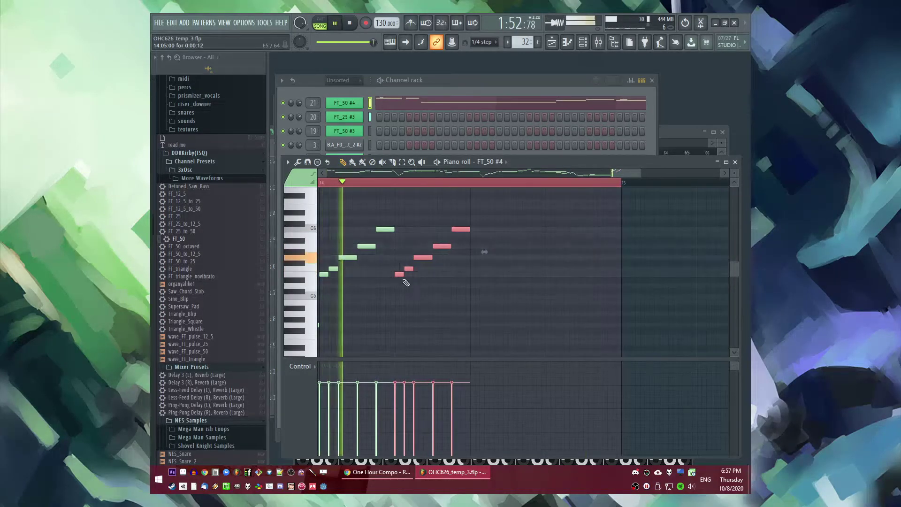
Step: Rework the copied run into sixteenth notes E5, G5, A5 and C6, with D6 starting beat 3 of bar 14
key(ctrl+d)
scroll(481, 291, up, 3)
key(space)
click(473, 284)
drag(471, 292, 408, 356)
scroll(413, 341, down, 1)
key(space)
key(ctrl+d)
key(space)
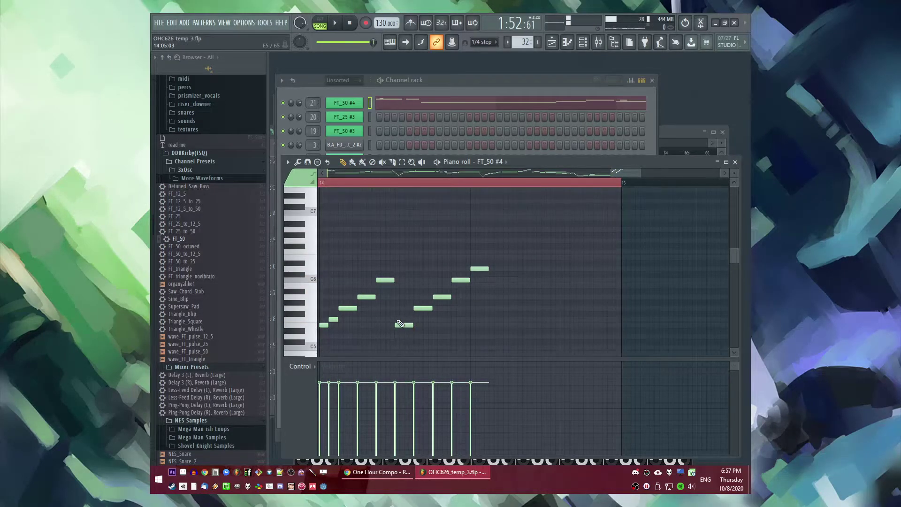
Step: Replace the second run's opening E5 with F5 and delete its G5 and A5
right_click(400, 323)
key(space)
click(397, 319)
key(space)
key(space)
right_click(416, 308)
key(space)
click(414, 303)
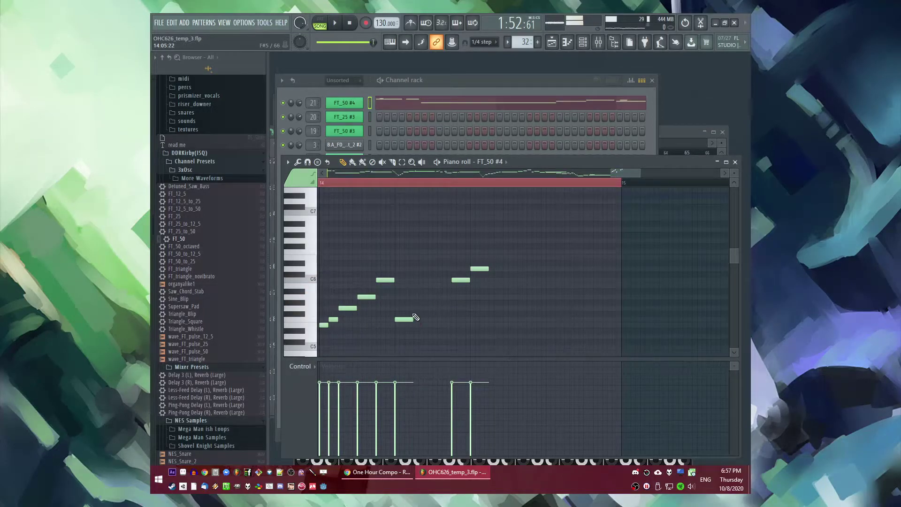
Step: Replace the second run with descending eighth notes D6, C6 and A5 from beat 2 of bar 14
key(space)
key(space)
click(408, 269)
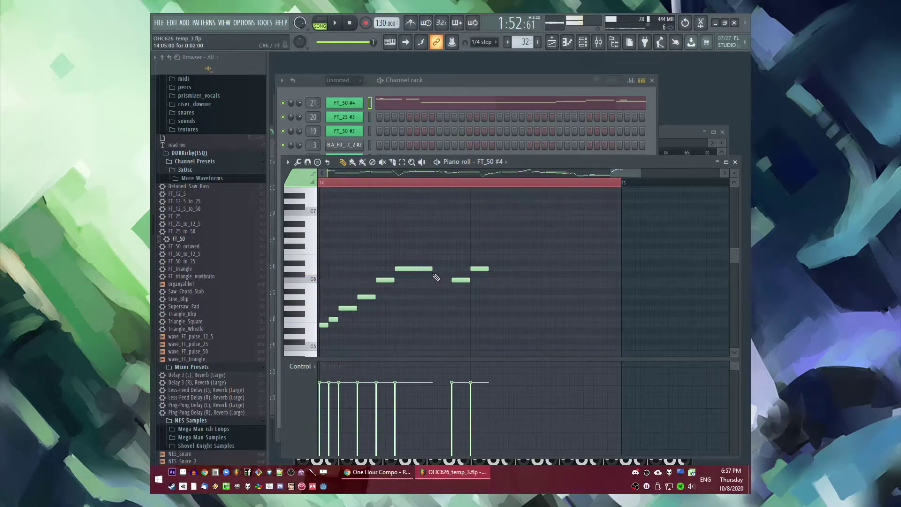
scroll(432, 273, down, 2)
click(434, 280)
key(space)
right_click(446, 281)
right_click(457, 269)
key(space)
click(434, 280)
key(space)
key(space)
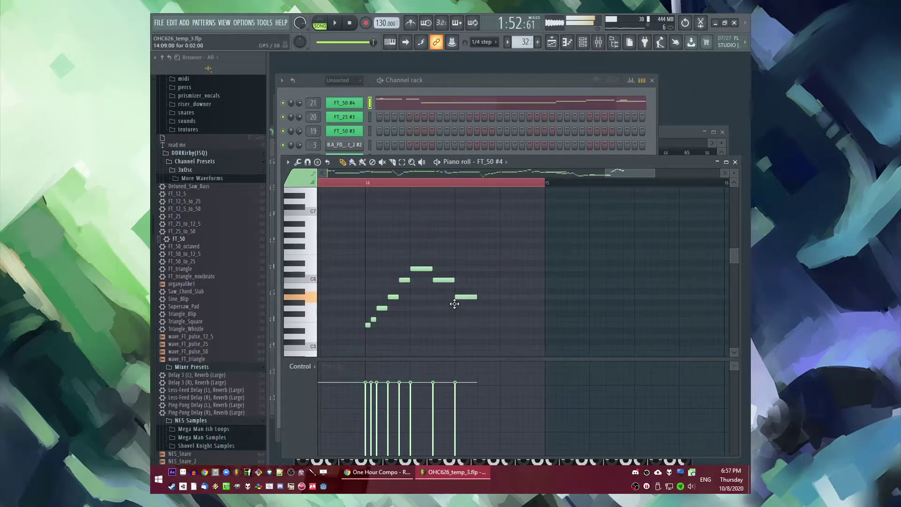
Step: Continue bar 14's descent with eighth notes G5, F5 and E5, and hold another E5 through bar 15
key(space)
click(489, 308)
click(510, 320)
key(space)
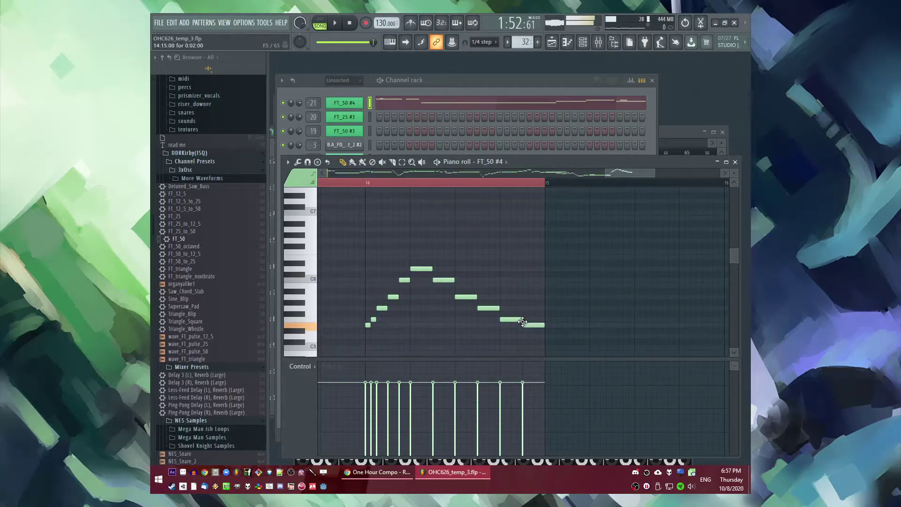
key(space)
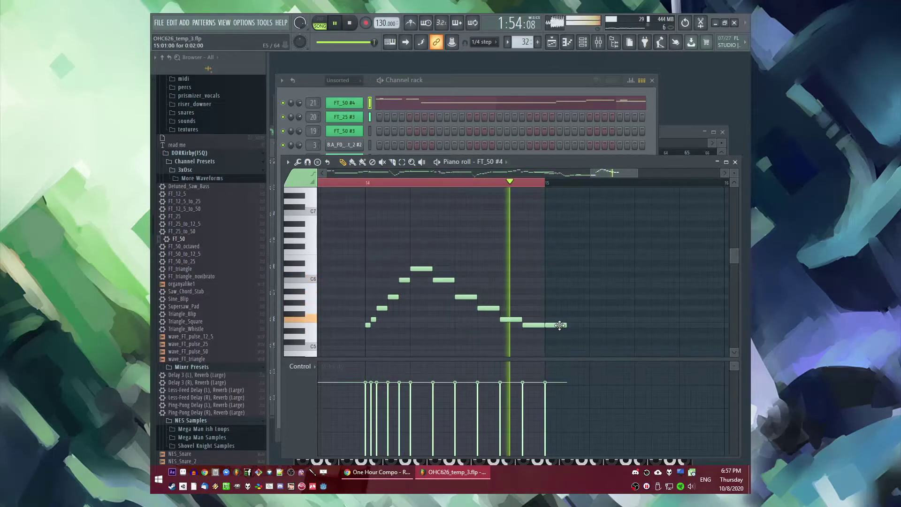
drag(553, 328, 746, 334)
key(ctrl+d)
Step: Play back the lead melody from about bar 9, and replay it from just before bar 13 to check the new phrase
scroll(389, 225, down, 5)
drag(388, 225, 561, 197)
click(548, 182)
click(458, 182)
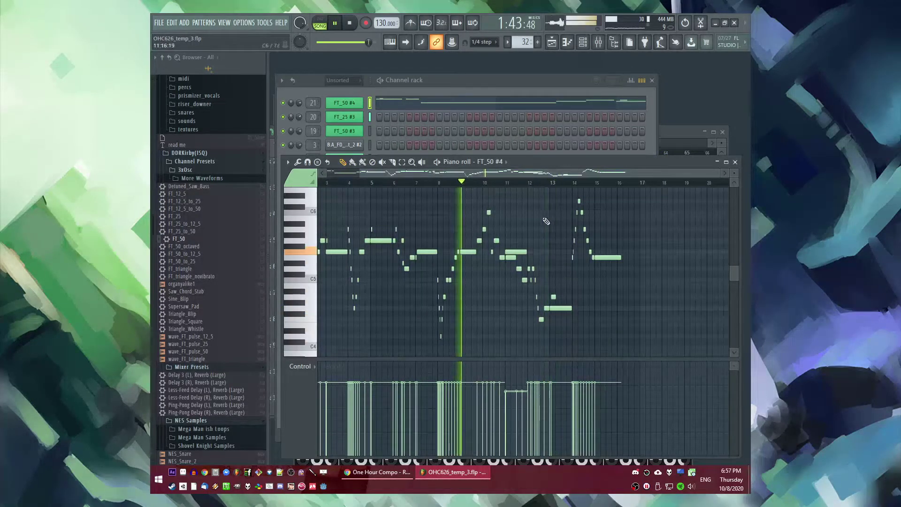
scroll(540, 225, up, 4)
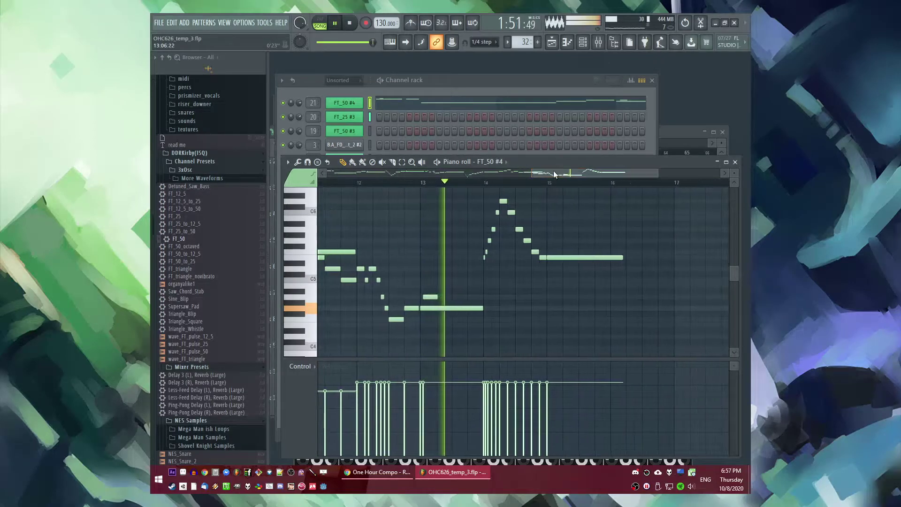
key(space)
scroll(454, 277, up, 3)
click(371, 183)
key(space)
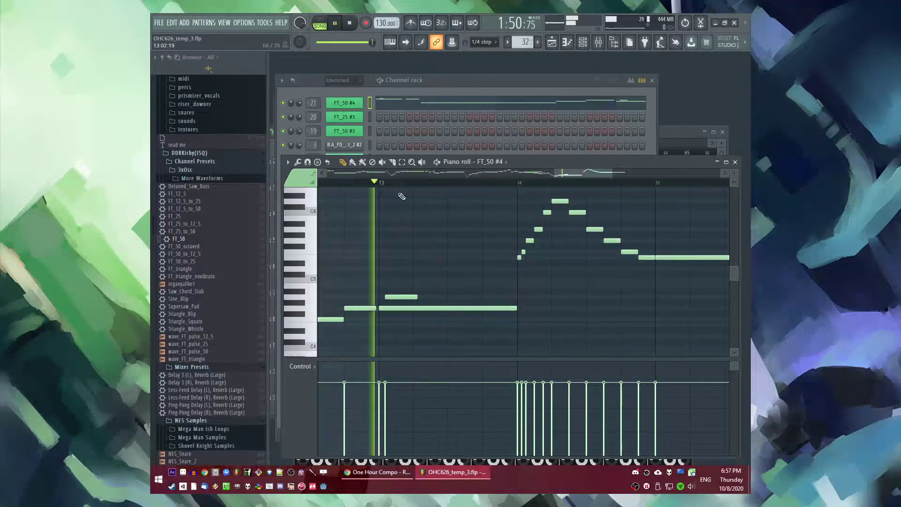
Step: Add a slide note to A3 on the last beat of bar 13, beneath the held G4
scroll(474, 308, down, 3)
click(485, 325)
drag(652, 326, 506, 317)
key(space)
key(space)
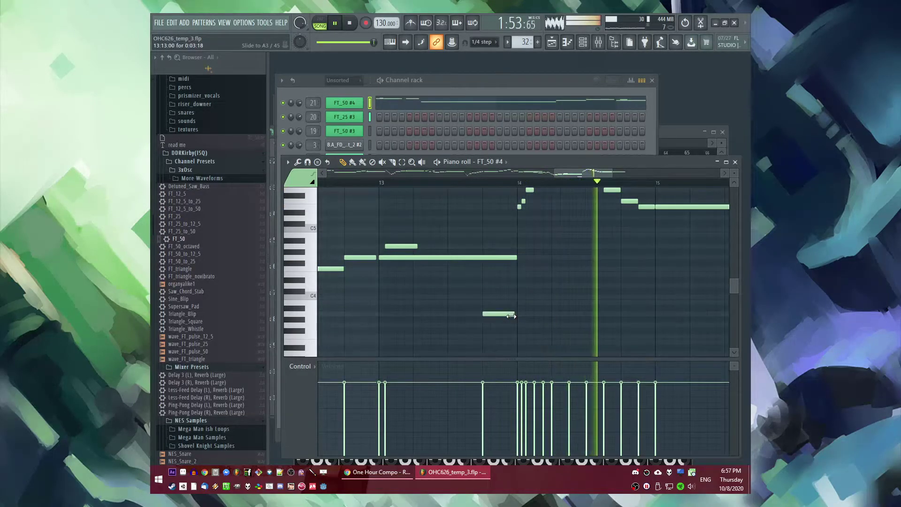
scroll(418, 276, down, 3)
scroll(418, 276, up, 3)
Step: Delete the notes following the rising run in bar 14, from the D6 through the held E5 in bar 15
key(space)
click(452, 182)
key(space)
scroll(466, 230, up, 3)
key(space)
drag(453, 196, 606, 267)
key(Delete)
Step: Place an eighth-note F4 on beat 2 of bar 14, followed by an eighth-note C5
key(space)
key(space)
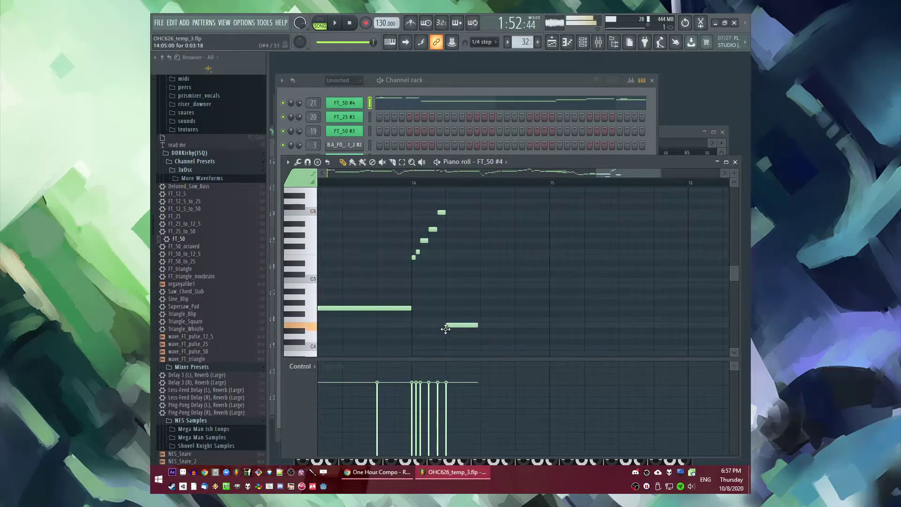
key(space)
drag(445, 324, 464, 320)
key(space)
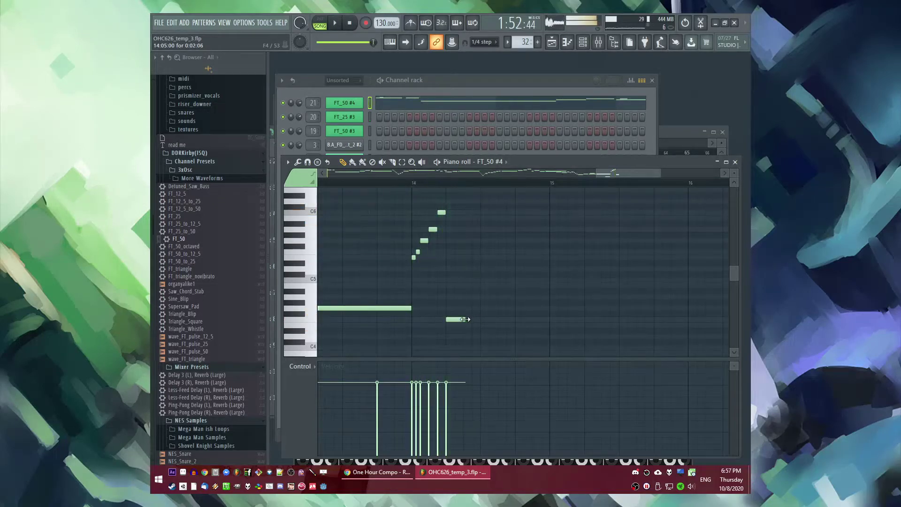
key(space)
click(469, 280)
key(space)
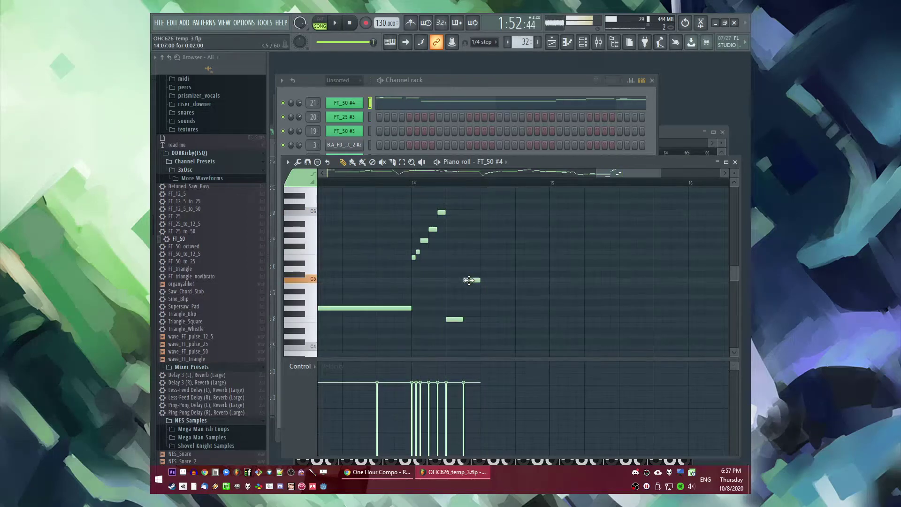
Step: Fill the second half of bar 14 with quarter notes A5 and F5
key(space)
drag(499, 230, 513, 241)
key(space)
key(space)
Step: Start bar 15 with a half-bar E5 overlapped by a short F5, and follow it with another half-bar E5
click(552, 263)
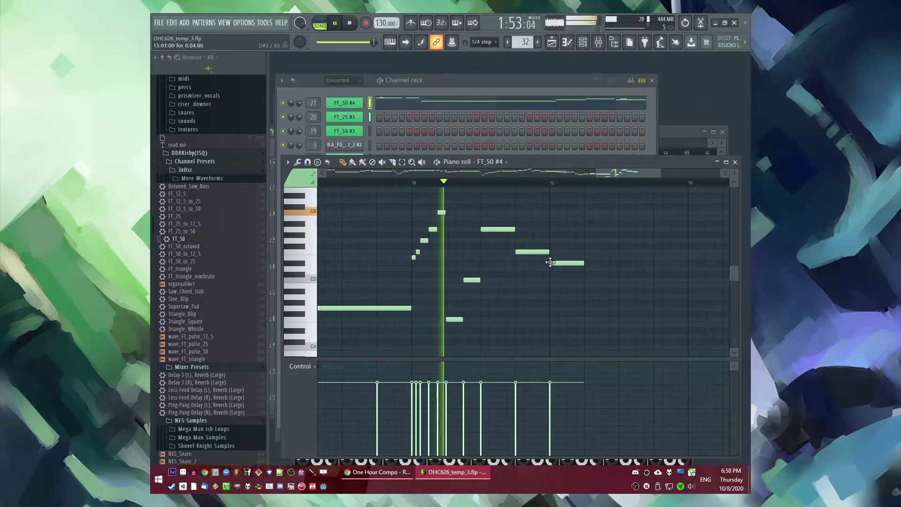
click(557, 252)
drag(590, 252, 438, 272)
key(space)
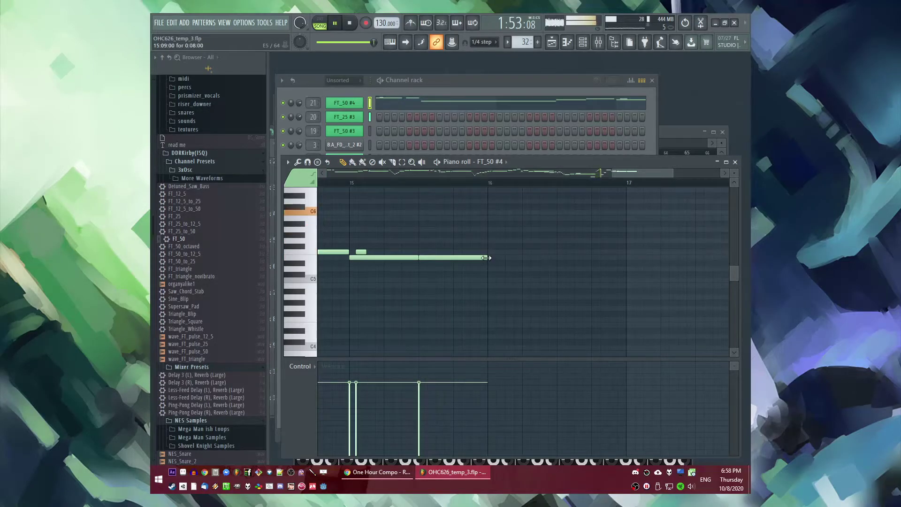
Step: Shorten the second E5, descend through D5, C5, A4 and G4 in bar 15, and start bar 16 with eighth notes D4, E4 and F4
click(436, 269)
key(space)
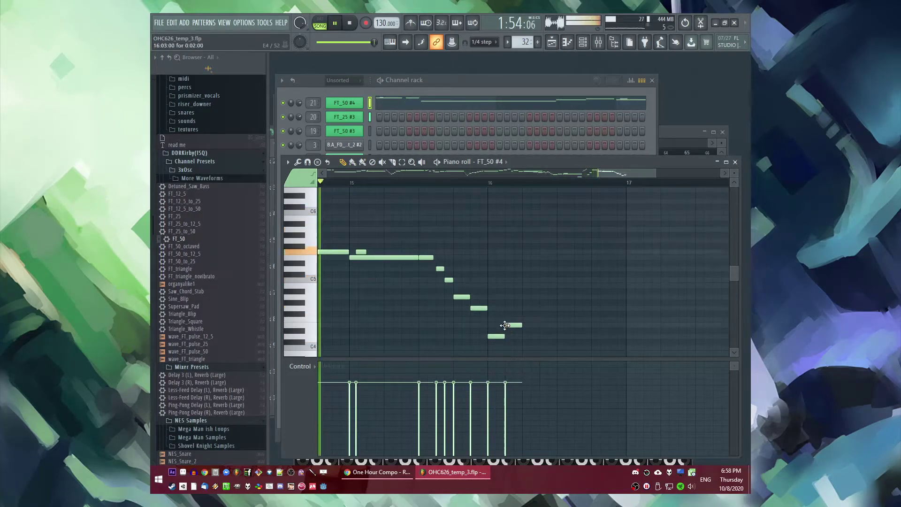
click(514, 325)
click(533, 319)
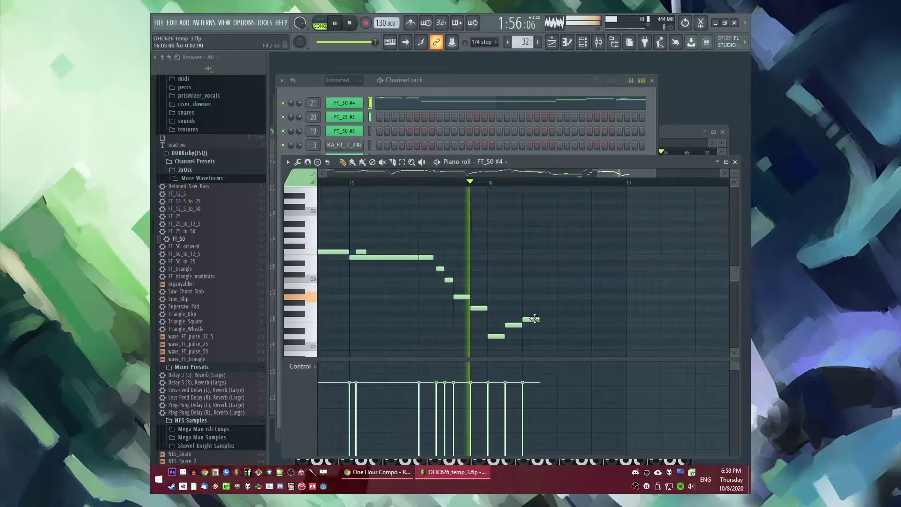
Step: Lengthen bar 16's D4 and E4 to dotted eighths, follow F4 with quarter notes G4 and A4, and add G4 at bar 17
key(space)
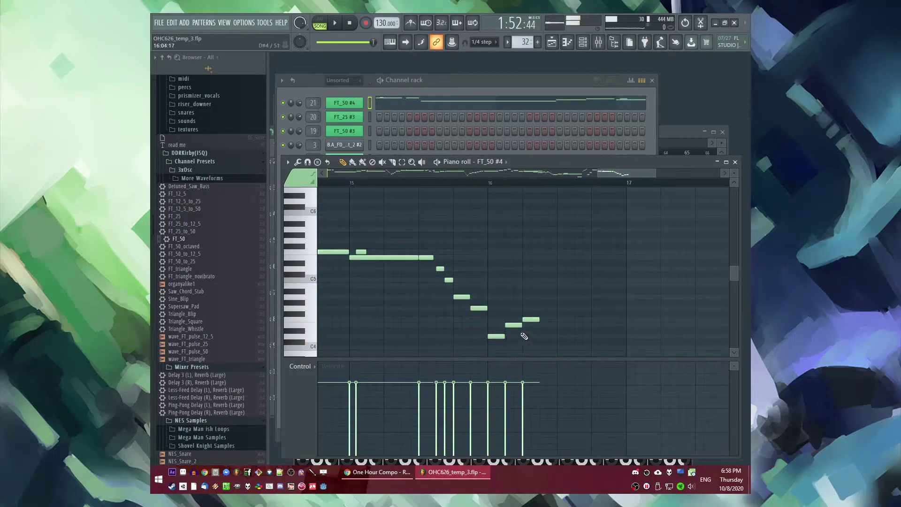
scroll(518, 338, up, 1)
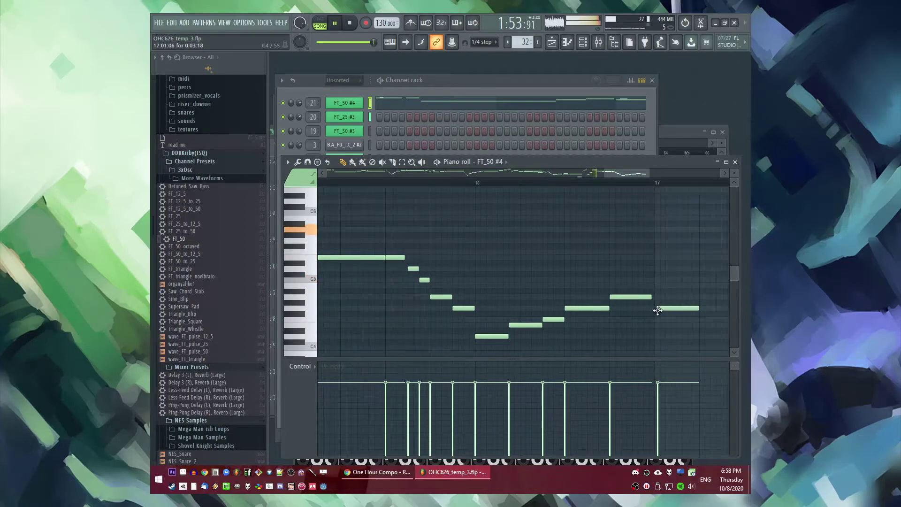
Step: Add a slide note to A4 shortly after bar 17 starts and extend the G4 to nearly the full bar
key(s)
click(667, 298)
scroll(563, 304, right, 3)
scroll(540, 305, down, 1)
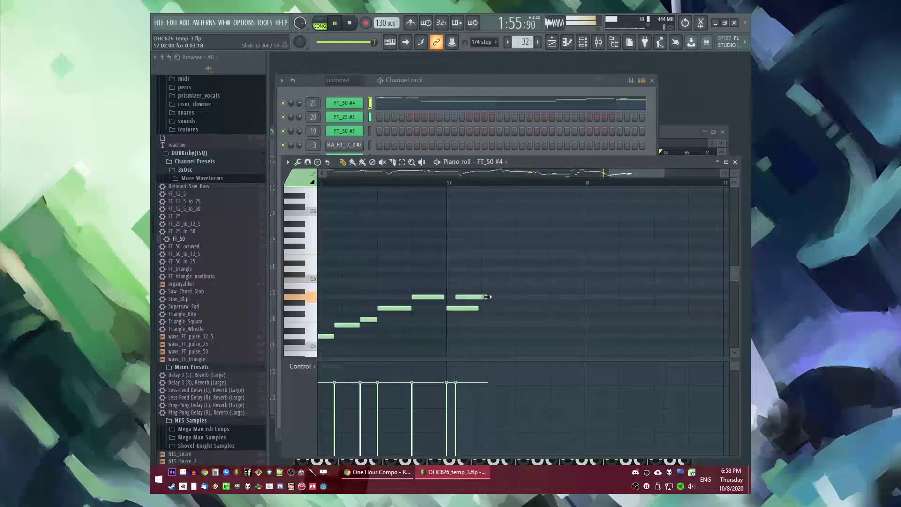
drag(478, 308, 582, 333)
Step: Make the last Pattern 17 clip, at bar 63 on playlist track 10, a unique pattern
key(F5)
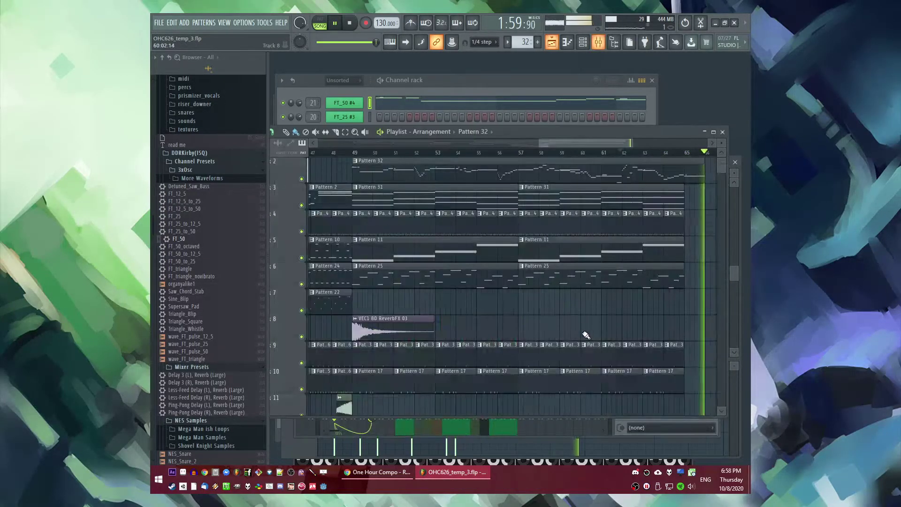
scroll(577, 145, right, 2)
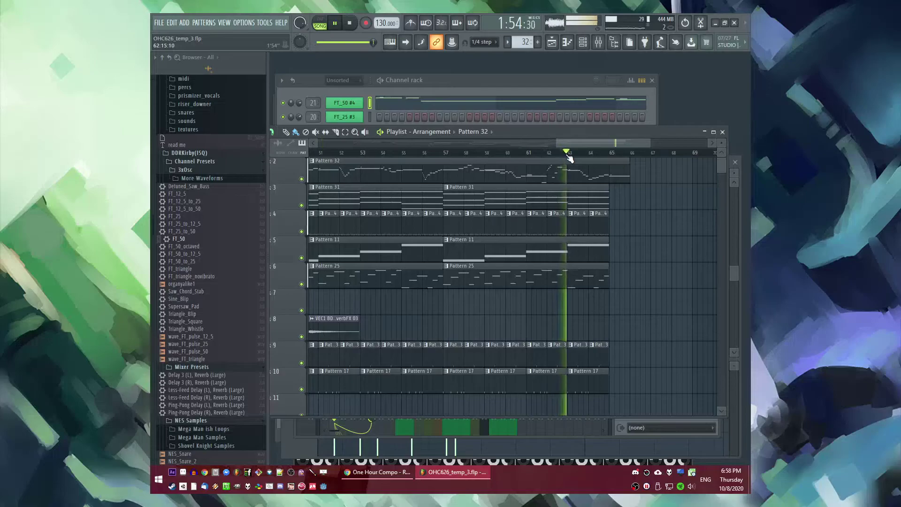
scroll(606, 306, down, 2)
scroll(516, 317, up, 2)
click(542, 318)
click(565, 380)
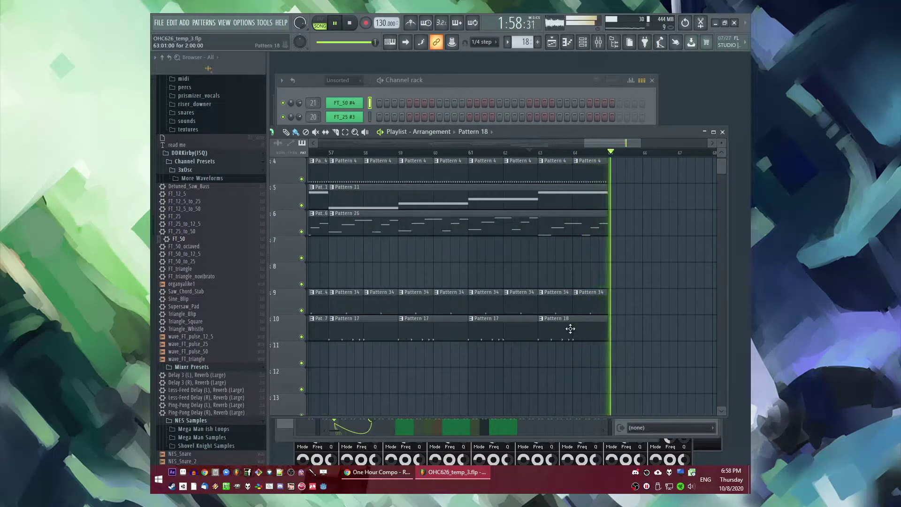
Step: Add two more Grv Kick 19 hits after the existing ones in the unique bar 63 pattern
scroll(571, 328, up, 2)
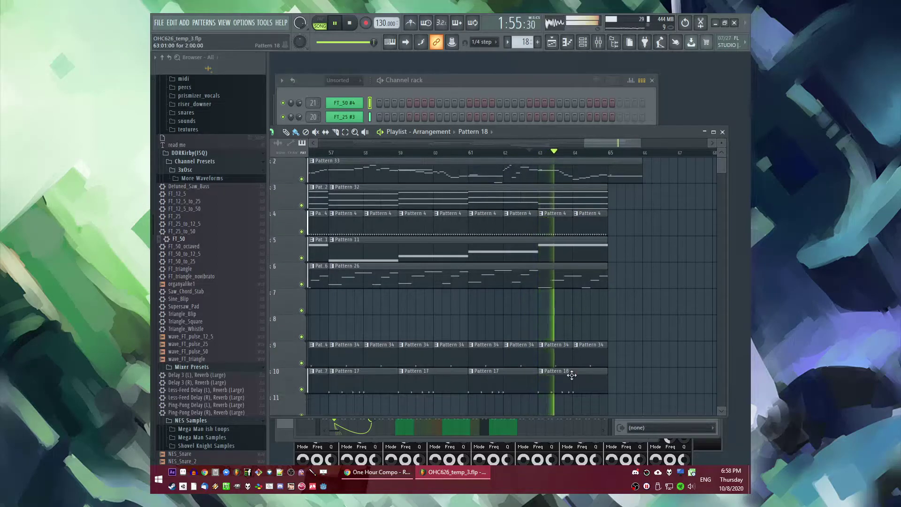
double_click(572, 374)
key(F6)
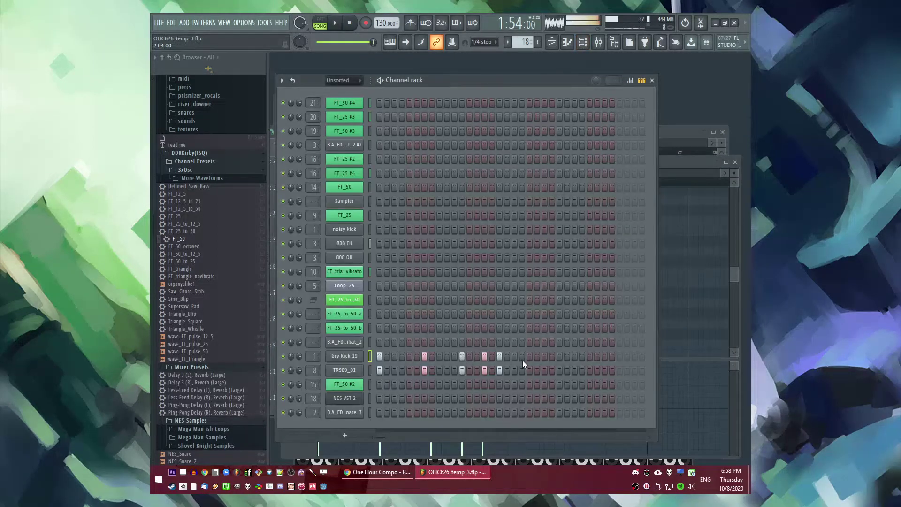
key(F5)
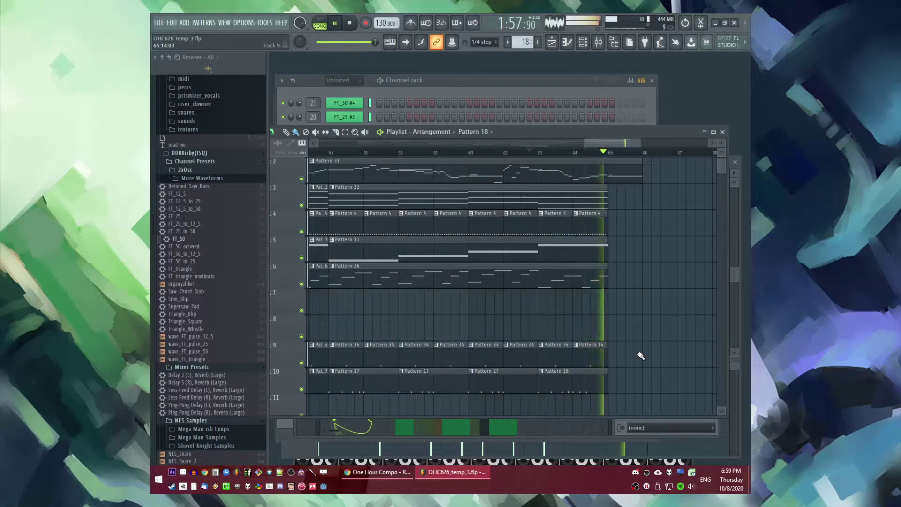
scroll(639, 352, up, 1)
ctrl+scroll(638, 352, down, 3)
scroll(635, 356, down, 4)
ctrl+scroll(419, 266, down, 3)
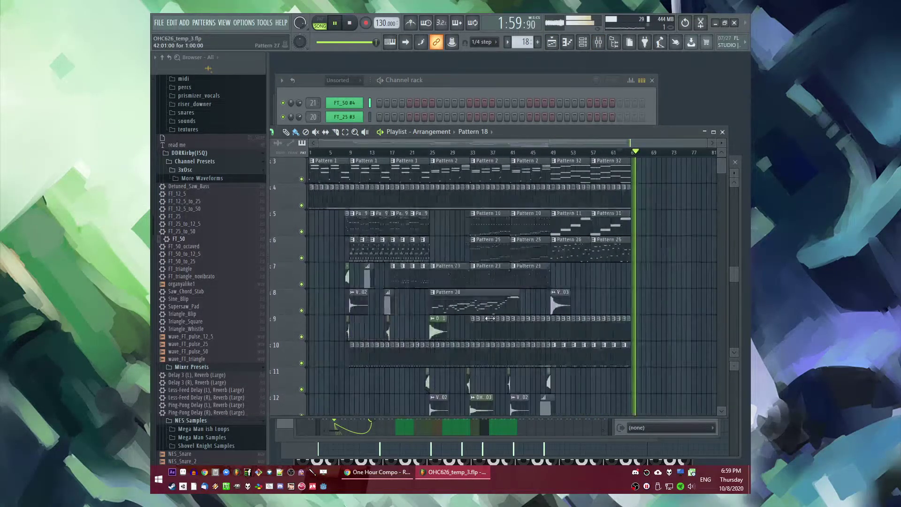
Step: Place a copy of track 9's bar 25 DH_FX clip on playlist track 8 at bar 65
scroll(636, 263, up, 1)
click(635, 256)
scroll(637, 235, up, 4)
Step: Extend Pattern 33's final G4 and the A4 slide note above it to nearly the end of bar 18
double_click(628, 217)
ctrl+scroll(428, 288, down, 3)
ctrl+scroll(663, 305, up, 6)
drag(423, 285, 421, 279)
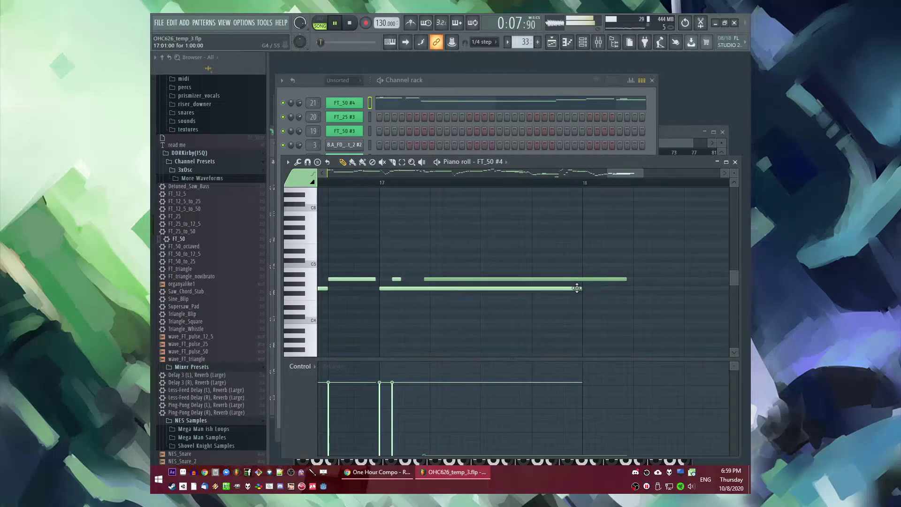
drag(579, 289, 728, 289)
scroll(479, 288, down, 3)
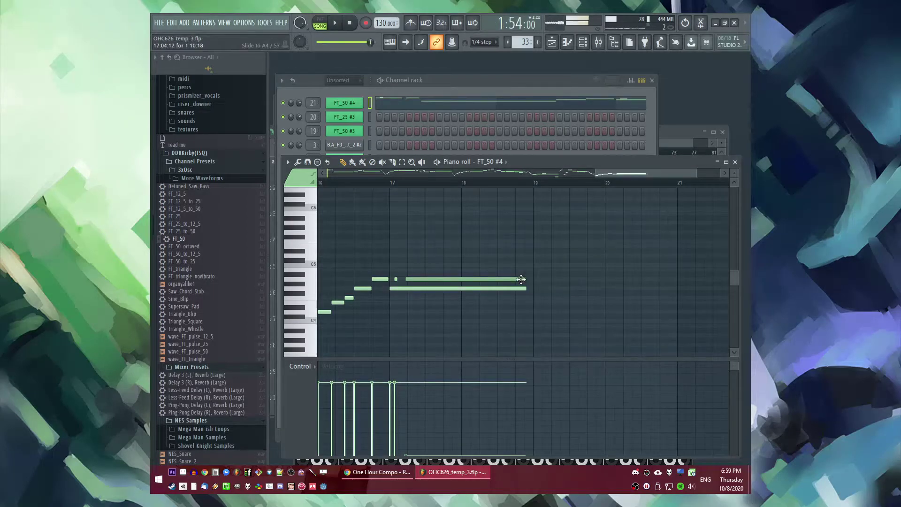
Step: Play the song and add a Pattern 1 clip at bar 65 on playlist track 3
key(space)
key(F9)
key(F5)
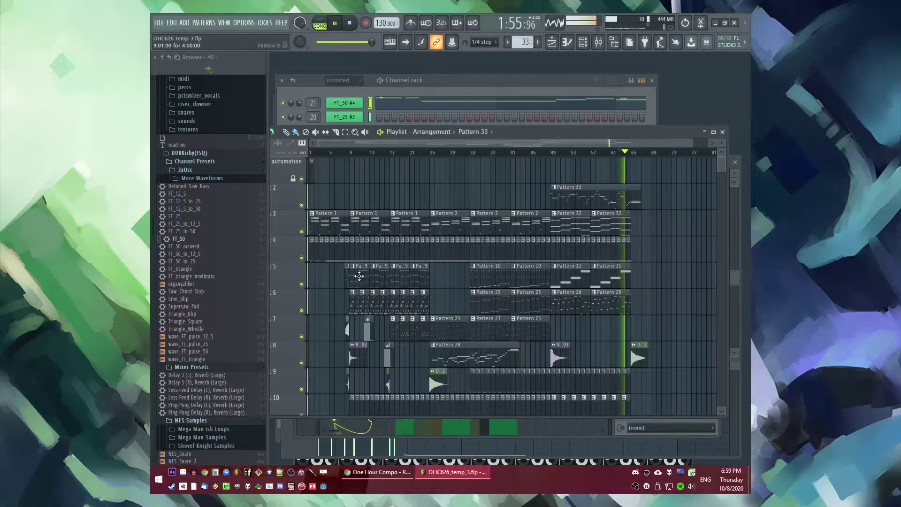
click(393, 223)
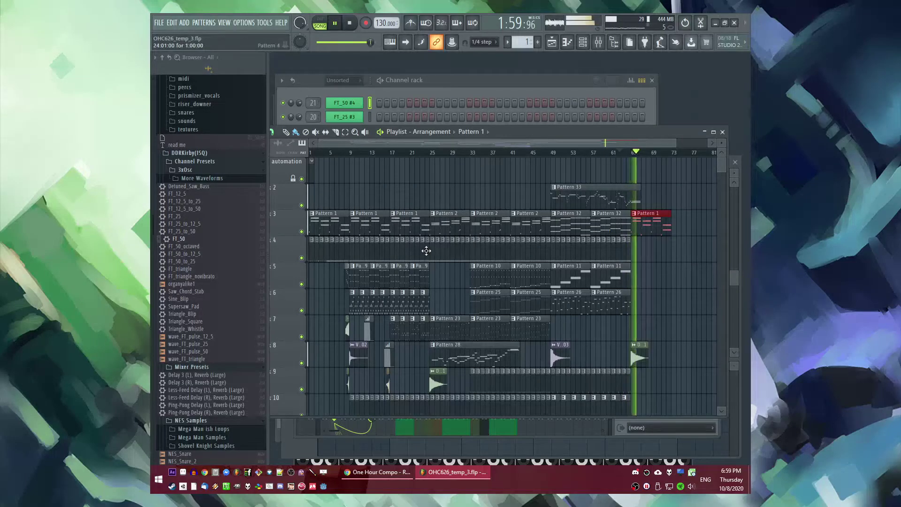
Step: Add another Pattern 1 clip at bar 73 on playlist track 3
drag(427, 254, 353, 259)
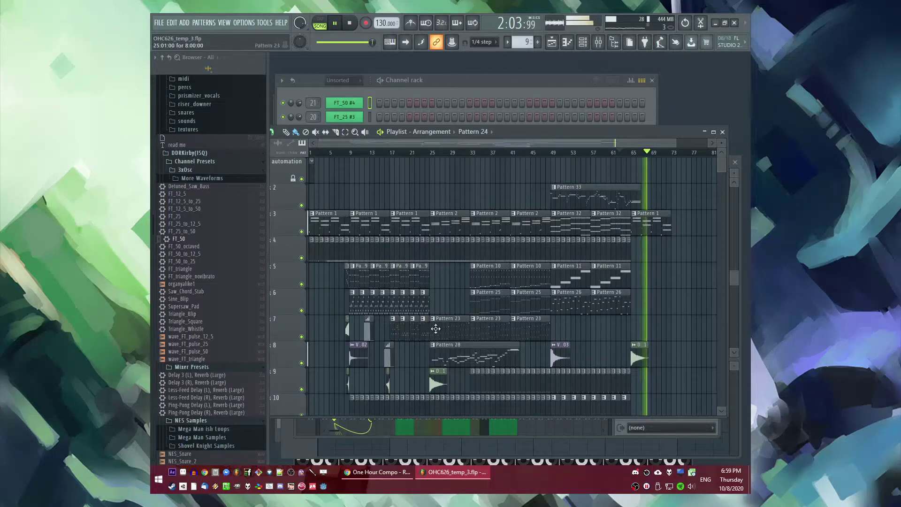
scroll(673, 290, up, 3)
click(675, 252)
click(665, 226)
click(681, 225)
click(681, 214)
right_click(688, 219)
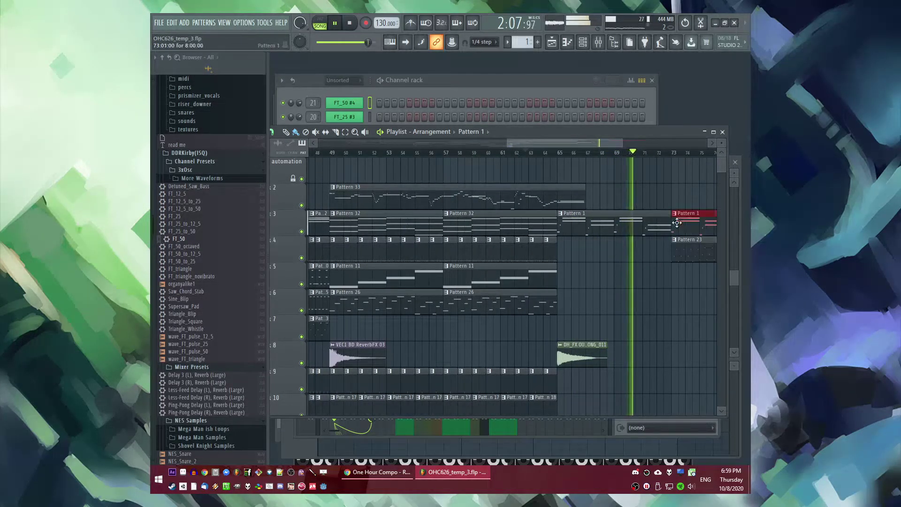
Step: Remove the Pattern 23 clip at bar 73 on track 4 and copy track 7's four alternating Pattern 22 and 24 clips to bar 73
scroll(586, 266, down, 4)
click(402, 326)
scroll(656, 280, up, 3)
scroll(656, 280, down, 3)
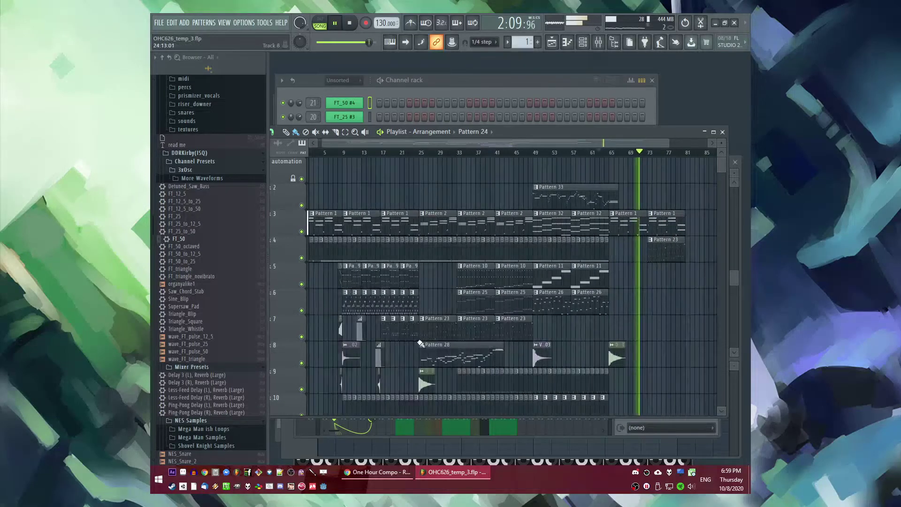
scroll(684, 247, up, 5)
right_click(383, 251)
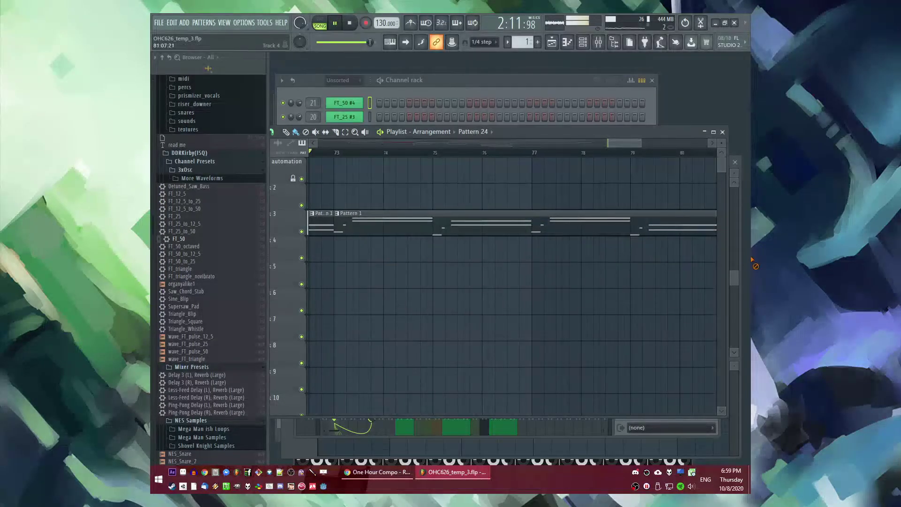
key(ctrl+v)
scroll(584, 275, down, 2)
scroll(548, 258, down, 3)
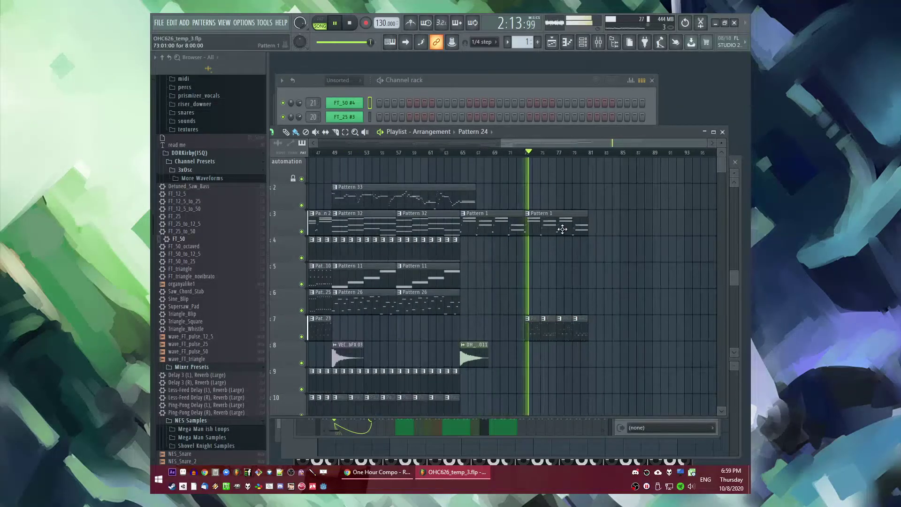
Step: Add Pattern 1 at bar 81 on track 3 and duplicate track 7's four clips from bar 73 to bar 81
click(596, 226)
scroll(579, 270, down, 2)
drag(600, 275, 525, 281)
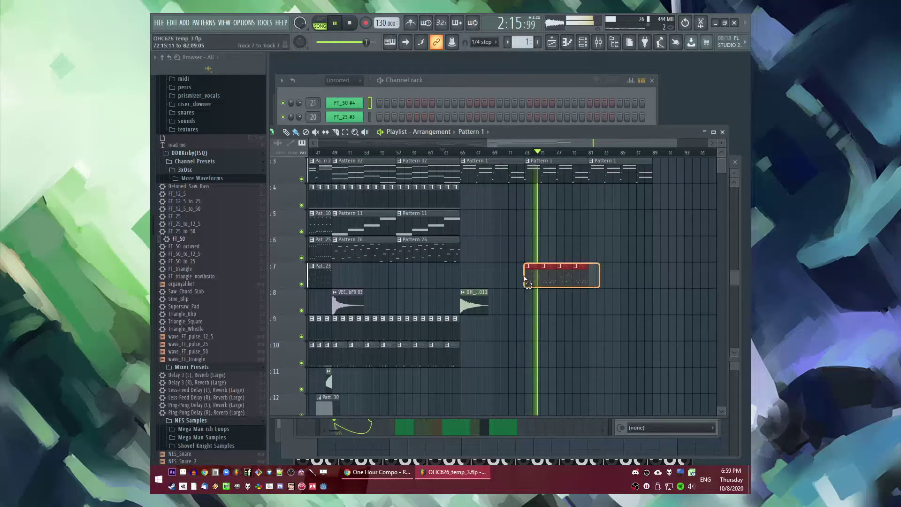
key(ctrl+b)
scroll(575, 285, up, 1)
scroll(573, 285, up, 1)
key(ctrl+d)
Step: Copy the clips of bars 49 to 65 on playlist tracks 9 and 10 to the same tracks from bar 81
scroll(624, 277, down, 3)
scroll(567, 284, down, 4)
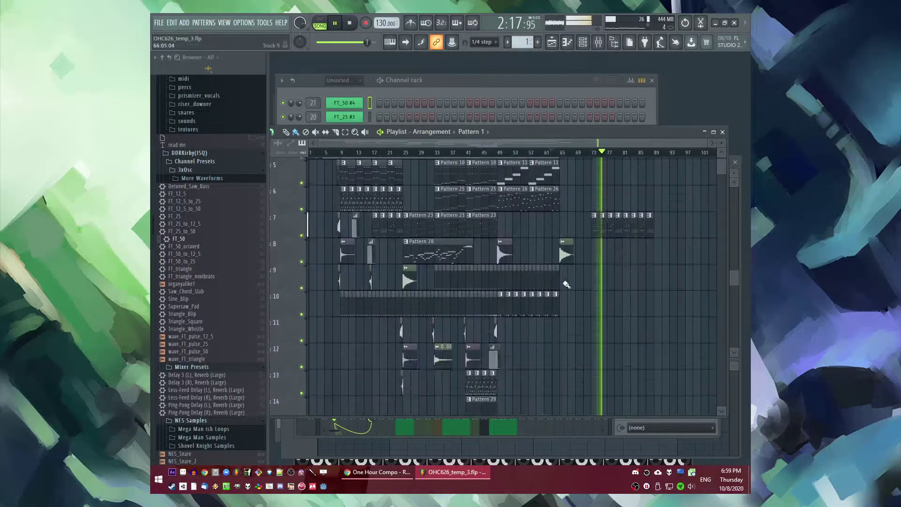
scroll(502, 295, up, 1)
scroll(502, 295, up, 2)
drag(502, 280, 694, 310)
scroll(438, 259, up, 2)
key(ctrl+v)
scroll(519, 278, down, 2)
drag(431, 277, 420, 277)
click(407, 153)
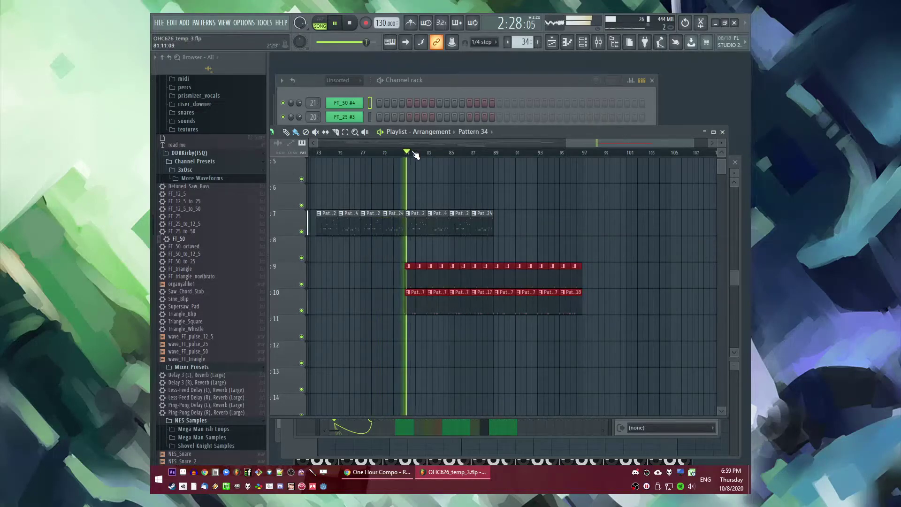
key(ctrl+d)
Step: Copy sixteen Pattern 4 clips along playlist track 4 so they start at bar 81
scroll(494, 233, up, 4)
scroll(611, 303, down, 1)
scroll(614, 306, down, 3)
scroll(465, 275, down, 5)
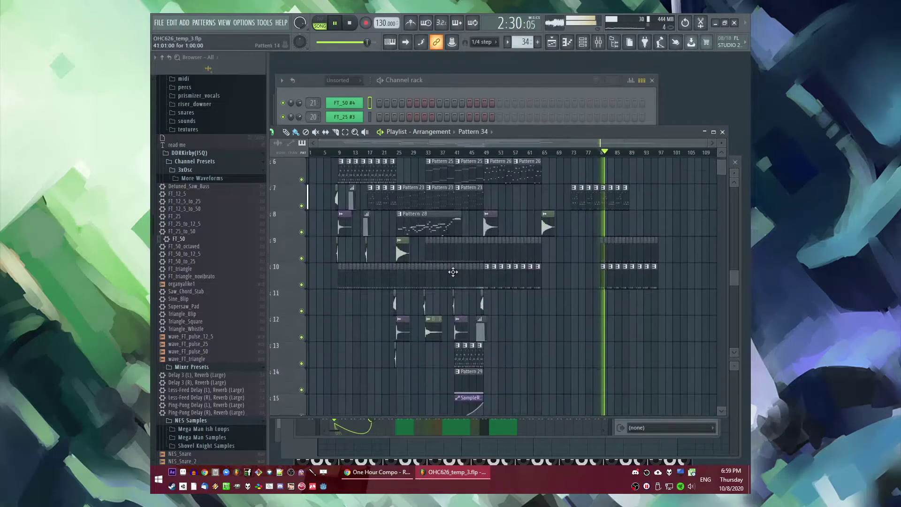
scroll(439, 268, up, 2)
click(371, 250)
scroll(567, 267, up, 4)
drag(546, 250, 462, 259)
scroll(619, 257, up, 6)
key(ctrl+v)
scroll(536, 256, down, 5)
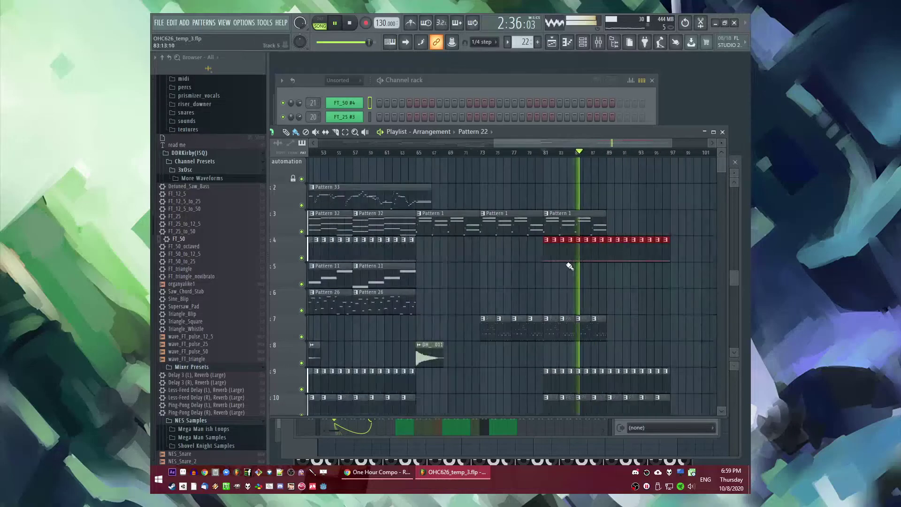
Step: Fill playlist track 6 with Pattern 12 clips from bar 81 to bar 97
scroll(516, 275, down, 3)
scroll(615, 301, up, 4)
click(509, 300)
click(503, 153)
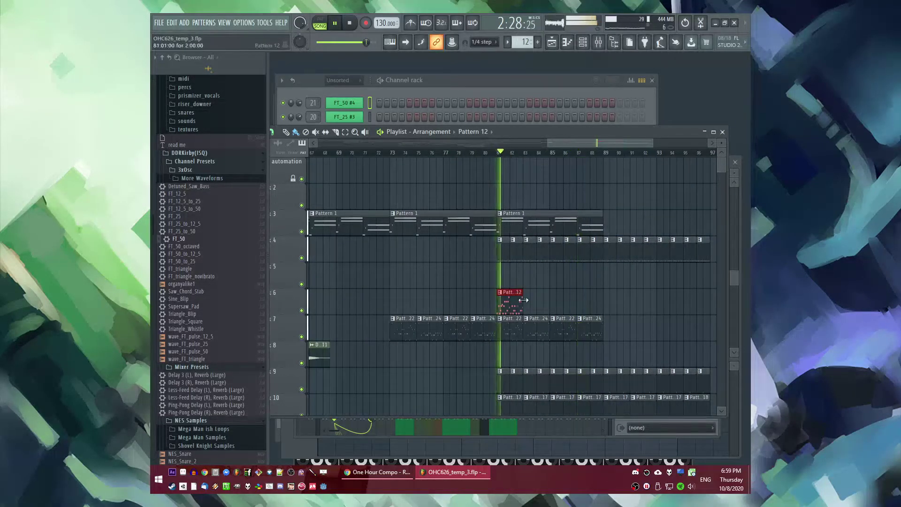
drag(520, 299, 583, 302)
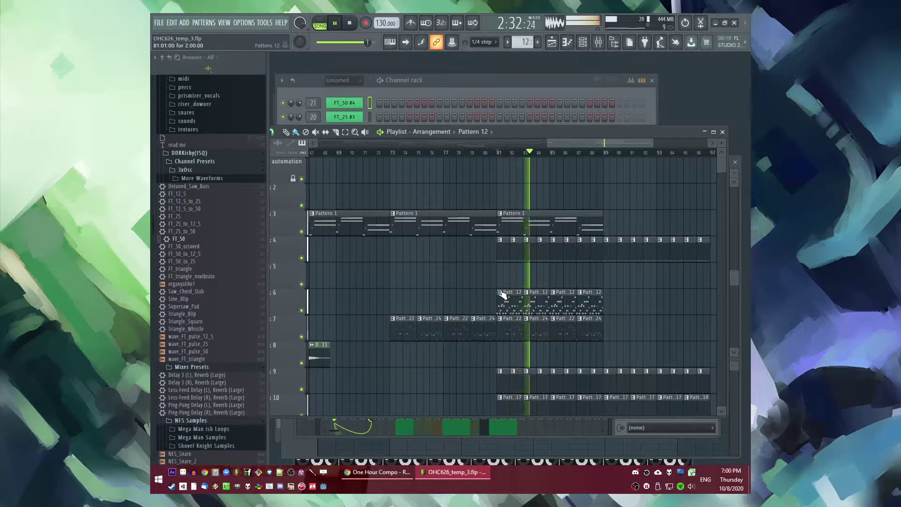
drag(615, 302, 494, 302)
key(ctrl+b)
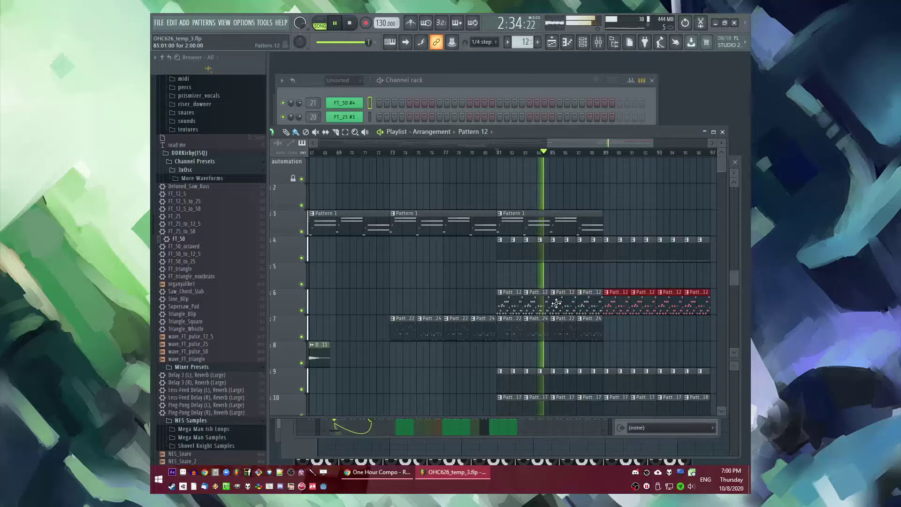
Step: Duplicate track 7's four Pattern 22 and 24 clips from bar 81 to bar 89
drag(616, 331, 517, 343)
key(ctrl+b)
ctrl+click(548, 360)
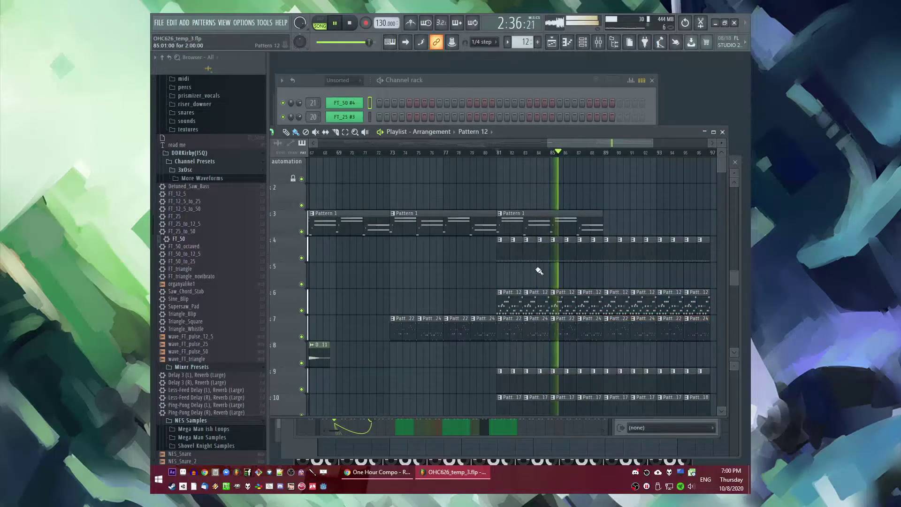
Step: Try to add a Pattern 1 clip at bar 89 on playlist track 3
click(586, 229)
click(599, 229)
right_click(597, 229)
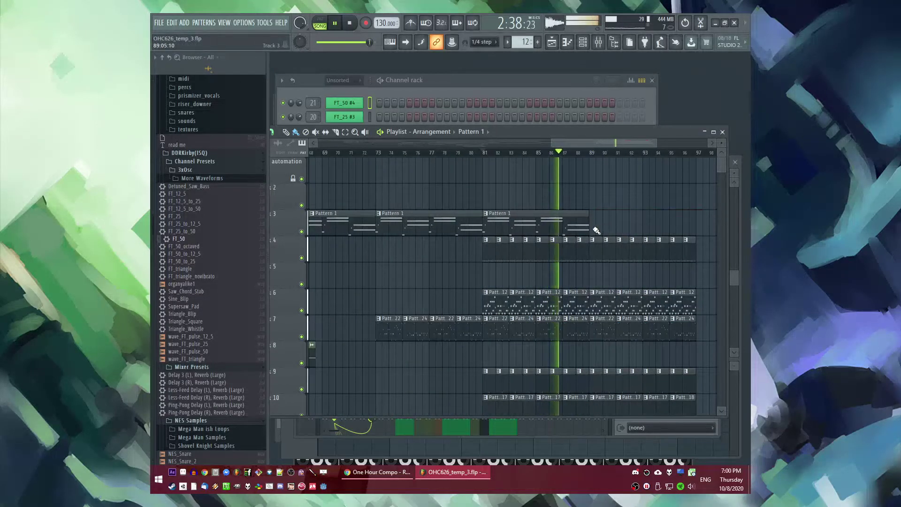
click(592, 228)
Step: Copy the fill, VEC1 BD ReverbFX 02 and reverse effect clips around bar 9 to bar 89 and move them to tracks 11 to 13
scroll(601, 271, down, 5)
drag(331, 327, 348, 379)
key(ctrl+c)
scroll(650, 308, up, 5)
key(ctrl+v)
scroll(562, 296, down, 1)
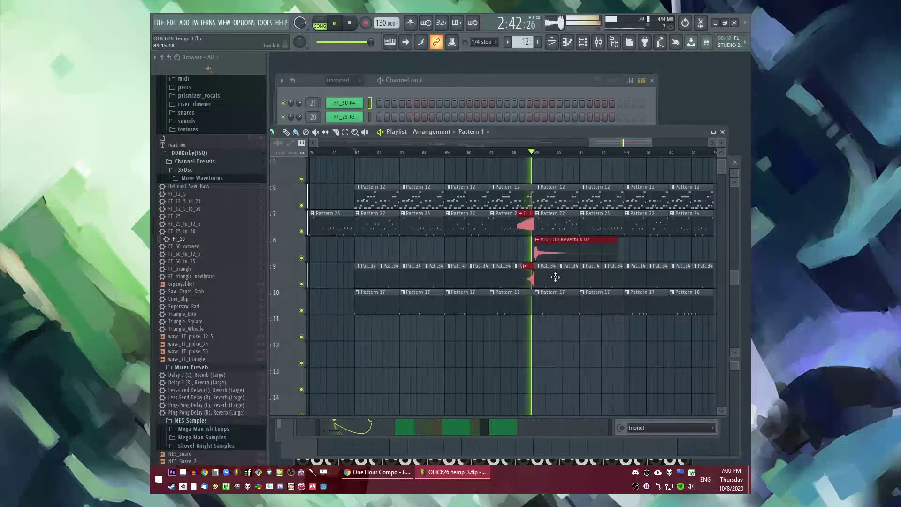
drag(562, 296, 562, 401)
scroll(442, 292, down, 2)
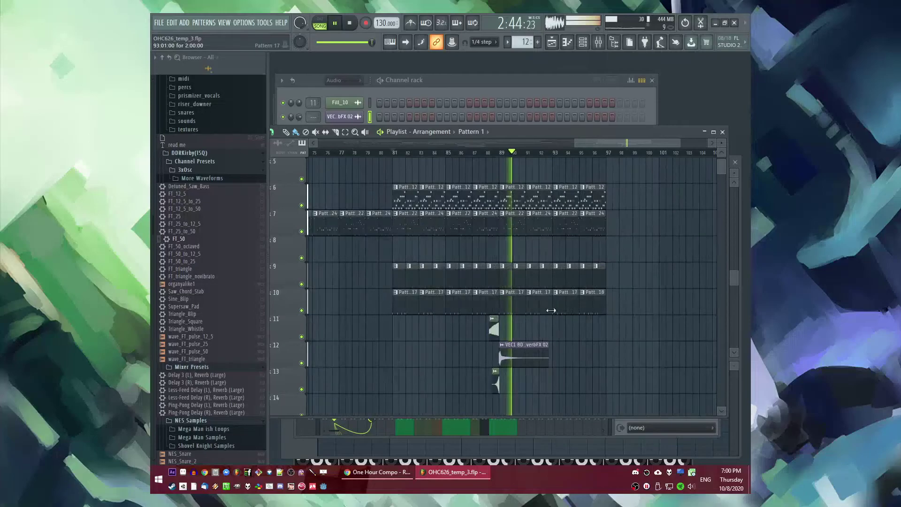
Step: Add Pattern 1 at bar 89 on track 3 and copy track 5's Pattern 8 and 9 clips from bar 8 to bar 88
scroll(510, 306, up, 4)
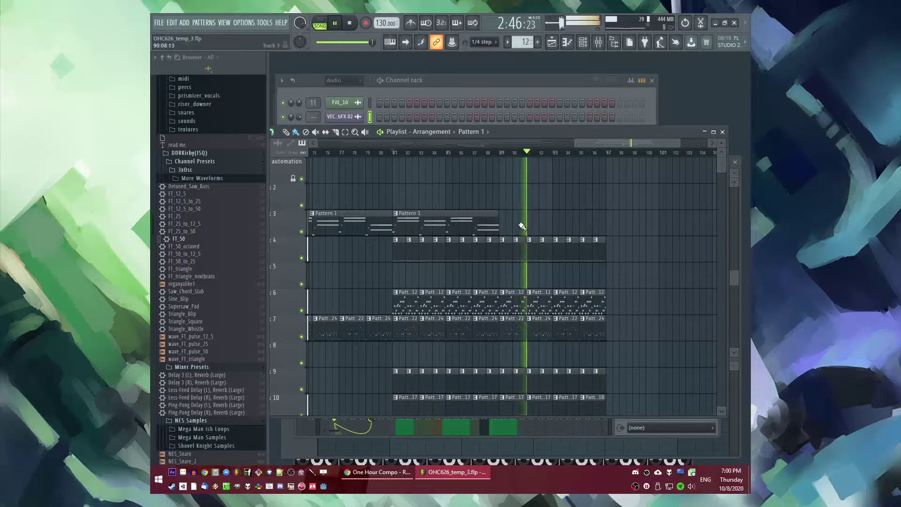
scroll(594, 289, down, 3)
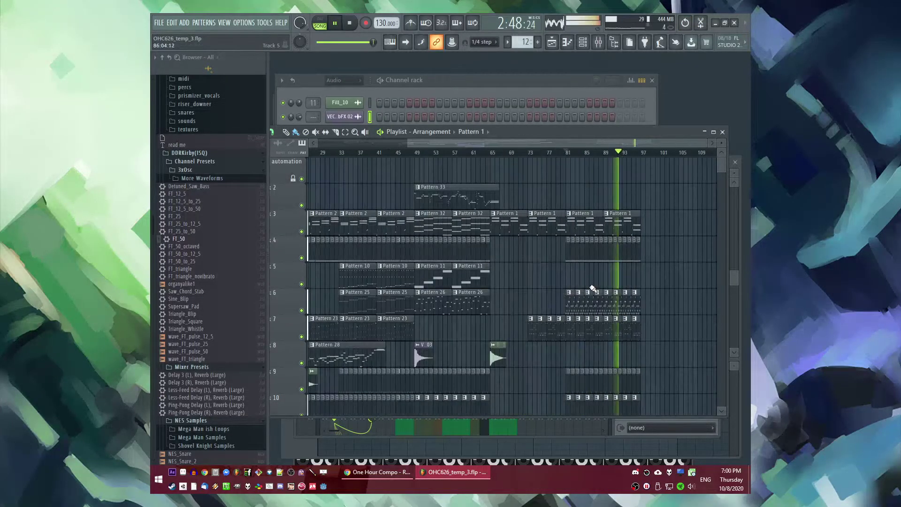
scroll(334, 291, down, 1)
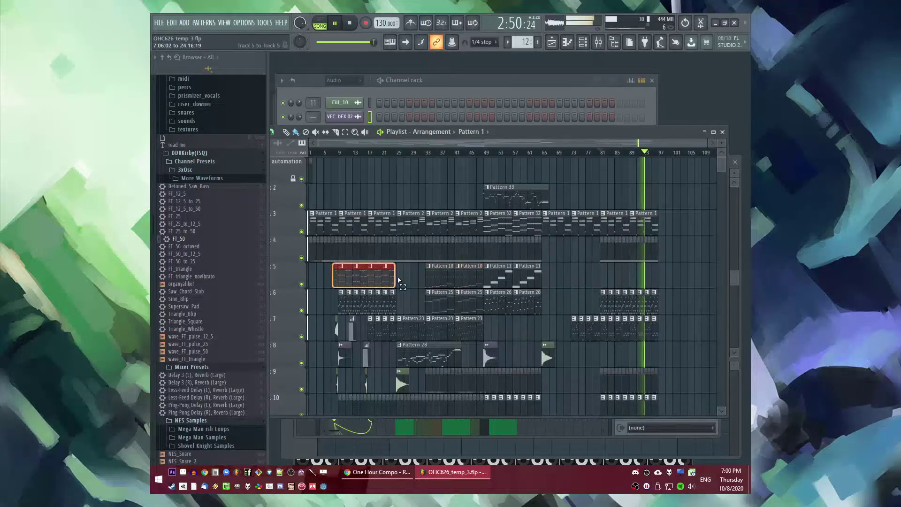
scroll(676, 283, up, 4)
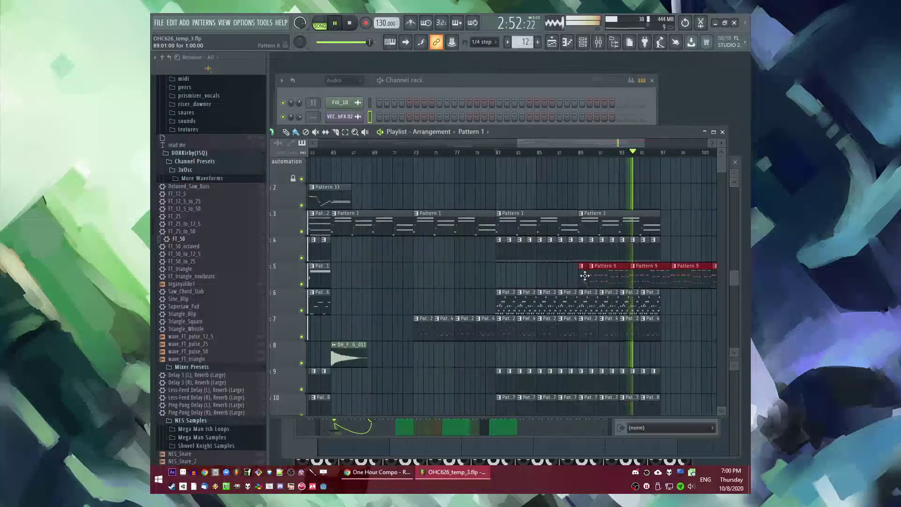
click(570, 154)
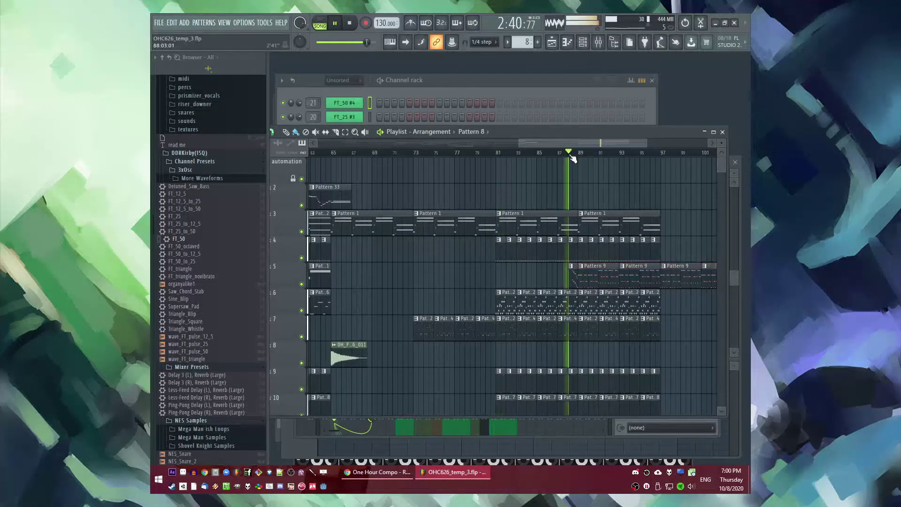
Step: Delete the clips on playlist tracks 9 and 10 from bar 89 onward
scroll(603, 172, down, 5)
scroll(644, 268, up, 4)
scroll(678, 322, up, 4)
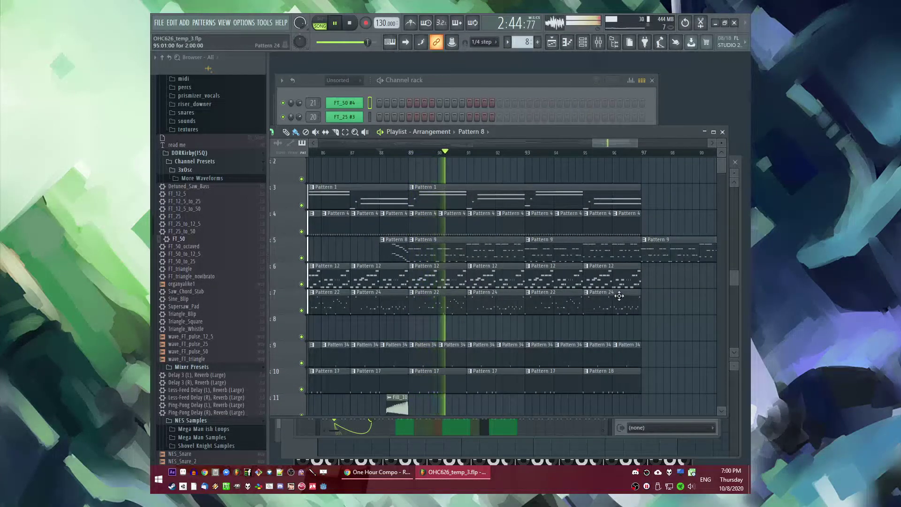
scroll(629, 311, down, 2)
scroll(624, 308, down, 3)
scroll(620, 305, up, 4)
drag(422, 324, 671, 367)
key(Delete)
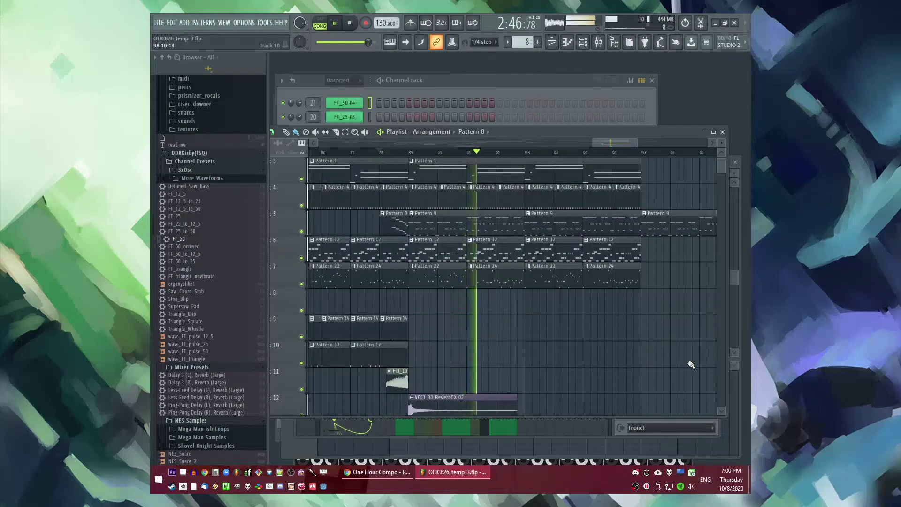
Step: Copy track 10's opening run of clips from bar 9 and place it on the same track from bar 89
scroll(634, 337, down, 4)
scroll(341, 360, up, 4)
drag(319, 363, 506, 354)
scroll(361, 324, down, 4)
scroll(653, 346, up, 4)
key(ctrl+v)
drag(430, 352, 618, 351)
drag(514, 360, 504, 360)
ctrl+click(522, 321)
Step: Delete the Pattern 9 clips on track 5 after bar 97 and save the project
scroll(610, 330, up, 2)
right_click(613, 282)
right_click(663, 281)
scroll(657, 277, down, 4)
key(ctrl+s)
Step: Create a new pattern, place its clip at bar 49 on playlist track 14, and save the project
click(507, 154)
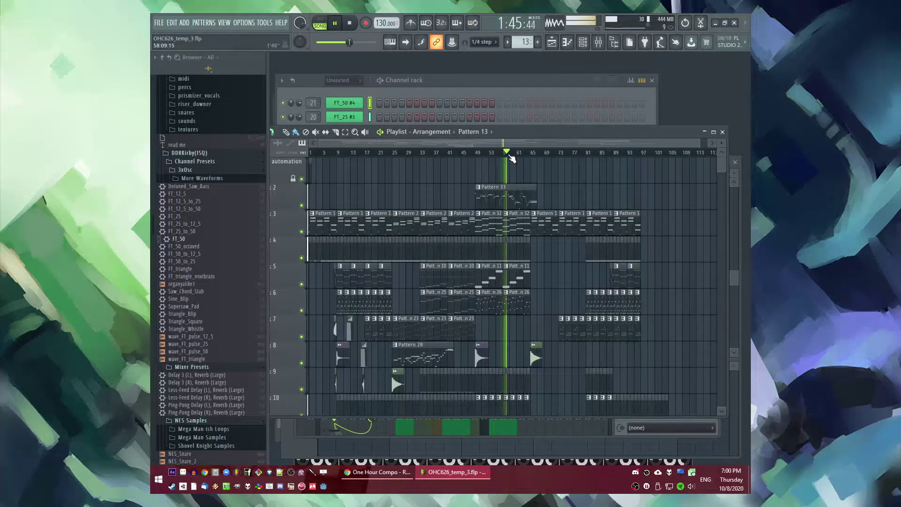
click(474, 155)
scroll(527, 332, up, 4)
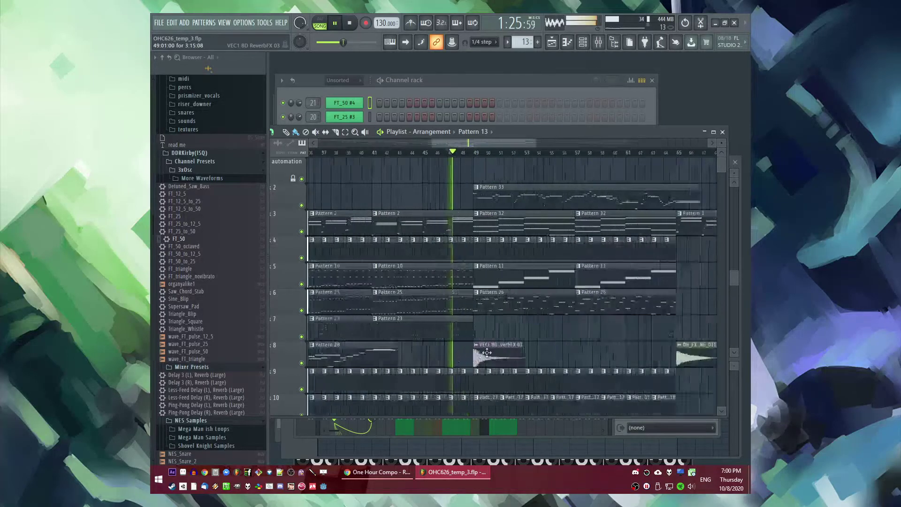
scroll(526, 332, down, 6)
key(F4)
key(Return)
click(476, 352)
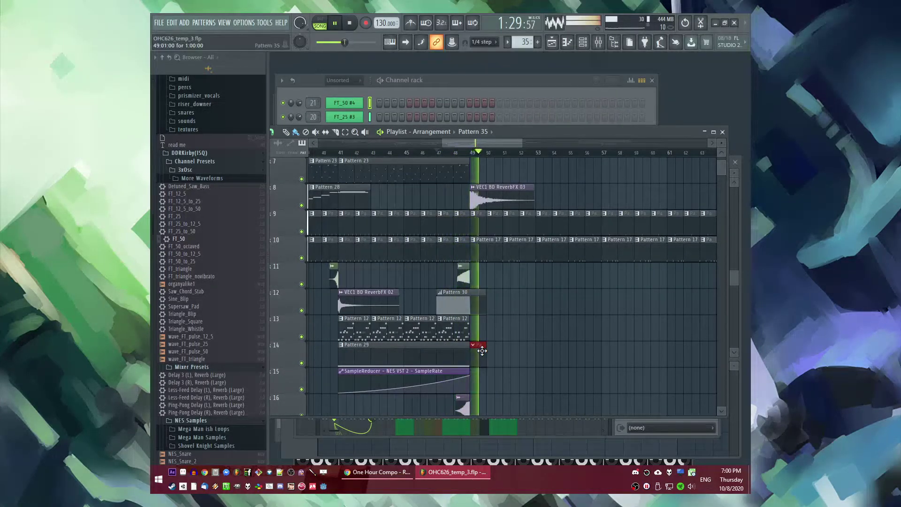
key(ctrl+s)
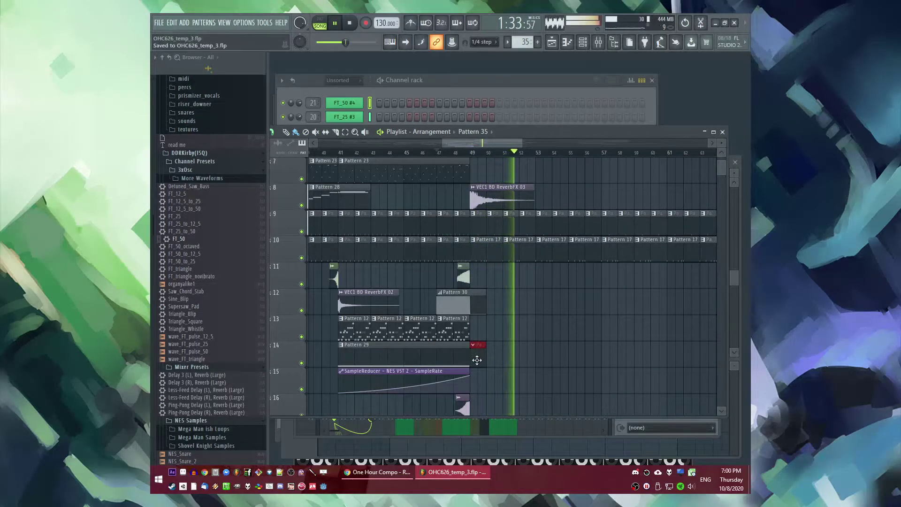
Step: Remove the new pattern's clip from bar 49 and place one at bar 56 on playlist track 12
right_click(477, 360)
scroll(477, 361, up, 5)
scroll(477, 360, right, 4)
drag(405, 311, 424, 319)
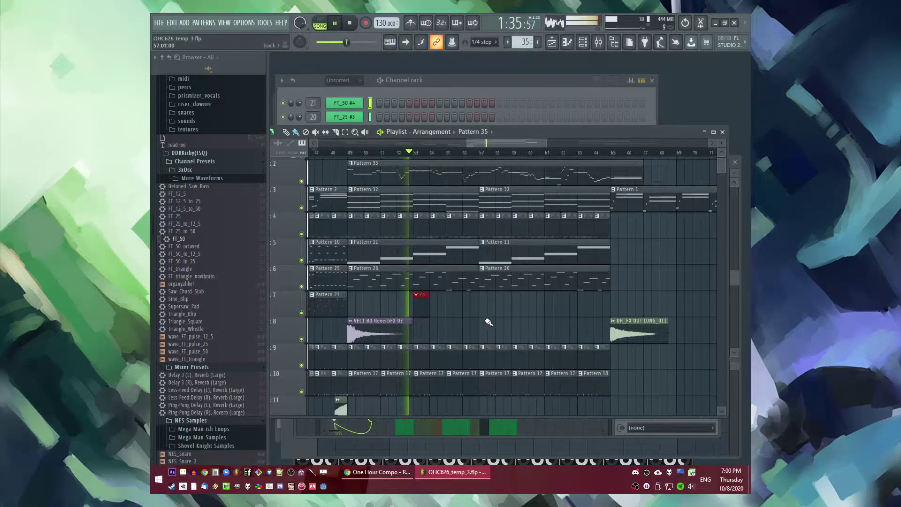
scroll(516, 313, up, 1)
scroll(559, 314, up, 2)
mouse_move(518, 332)
mouse_down()
mouse_move(512, 483)
mouse_move(406, 302)
mouse_move(406, 373)
mouse_move(552, 362)
mouse_move(503, 332)
mouse_up()
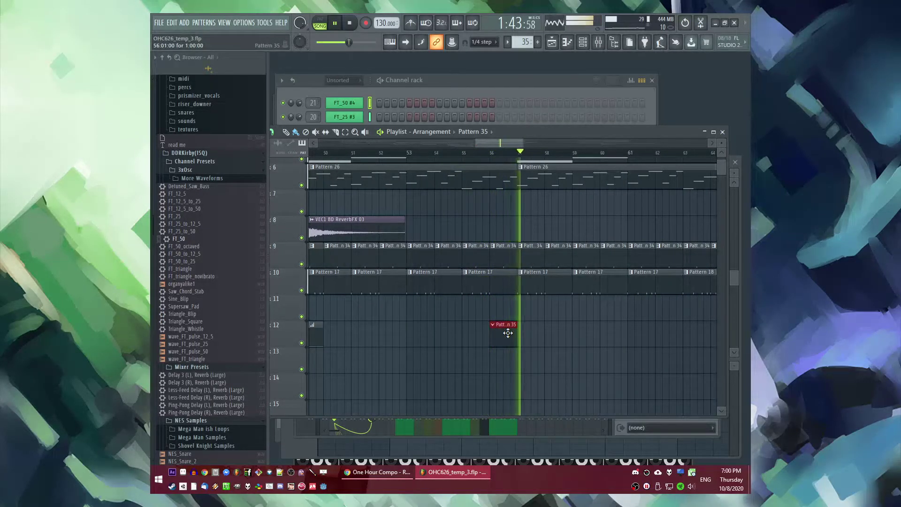
scroll(517, 339, down, 4)
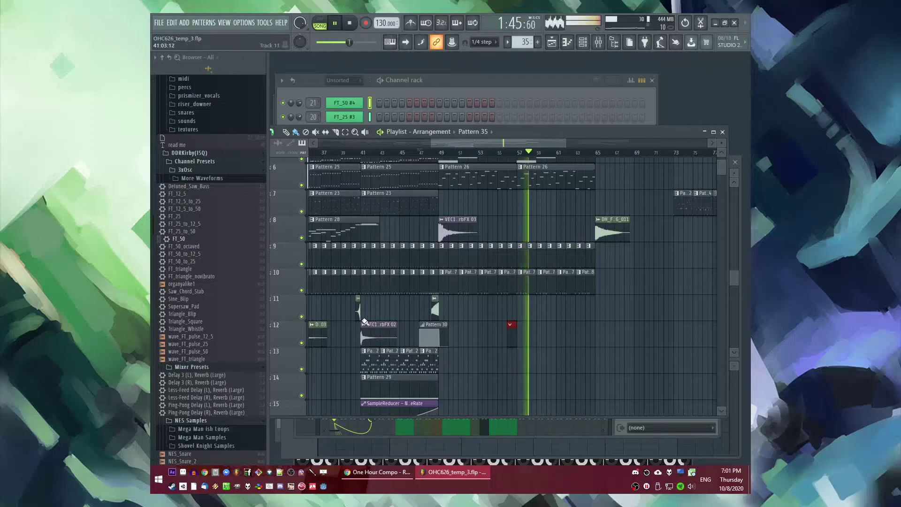
Step: Place a crash4 clip on playlist track 11 so it ends exactly at bar 57
scroll(517, 322, up, 4)
drag(516, 311, 486, 311)
scroll(515, 311, up, 4)
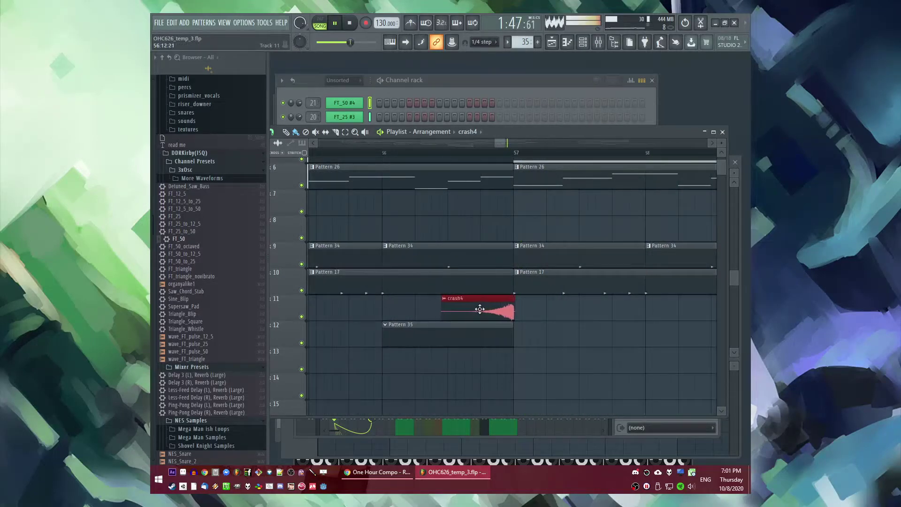
Step: Place a DH_FX OUT LONG_011 clip at bar 57 on playlist track 13 and play the transition
click(481, 160)
scroll(526, 329, down, 6)
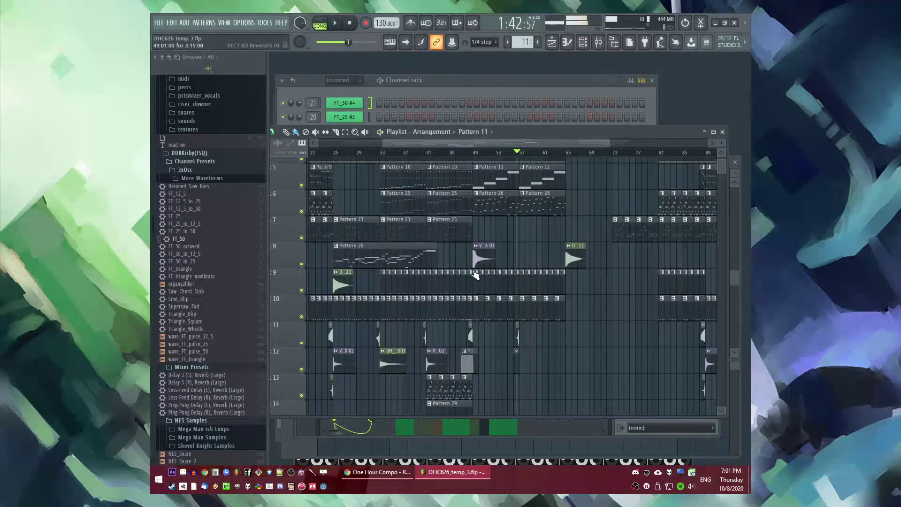
scroll(498, 300, down, 2)
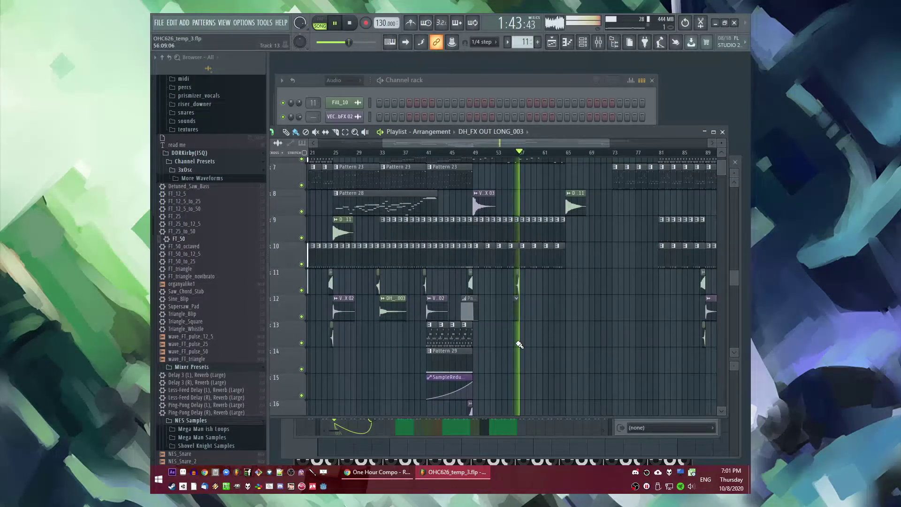
key(space)
scroll(486, 333, up, 4)
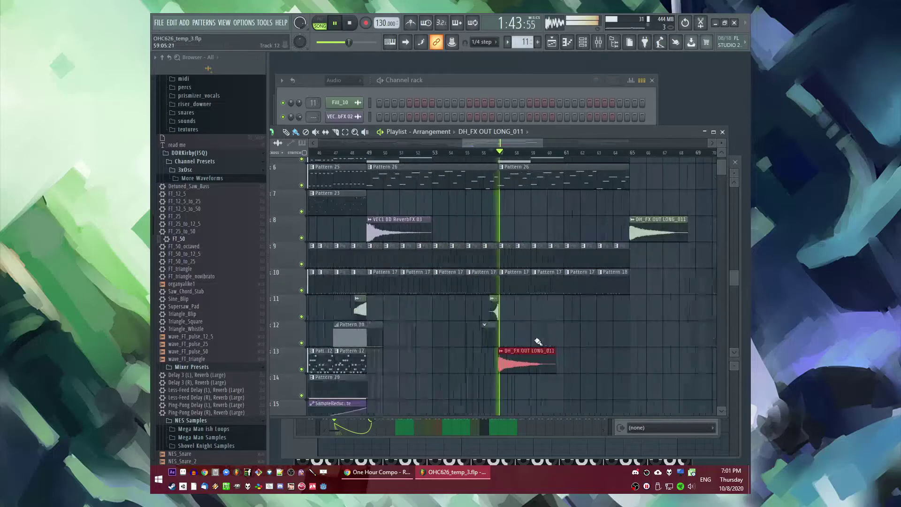
Step: Move the Pattern 35 clip from track 12 to bar 57 on playlist track 7
drag(485, 333, 574, 197)
scroll(585, 252, up, 3)
scroll(585, 252, up, 1)
drag(570, 335, 507, 335)
Step: Boost band 6 to 2.0 dB at 6334 Hz in the Fruity parametric EQ 2 on the FT_50 #4 mixer track
key(F6)
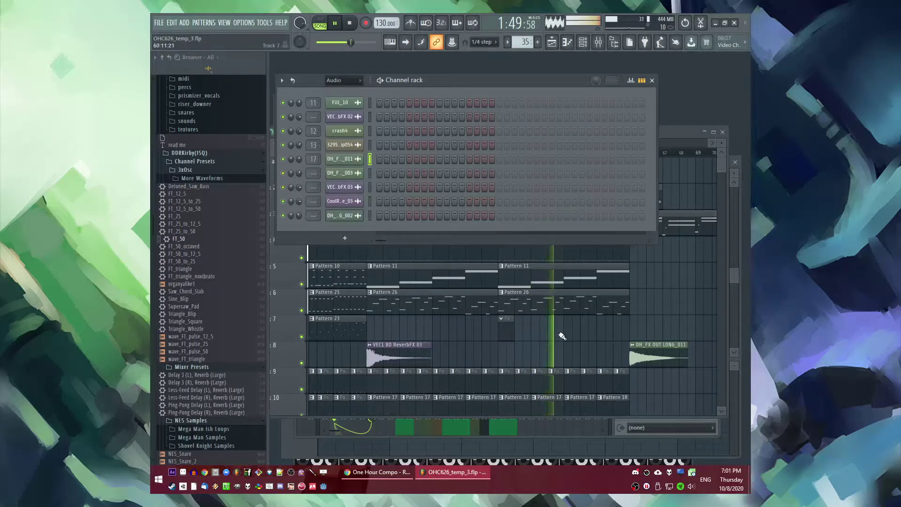
key(F5)
key(F9)
click(513, 306)
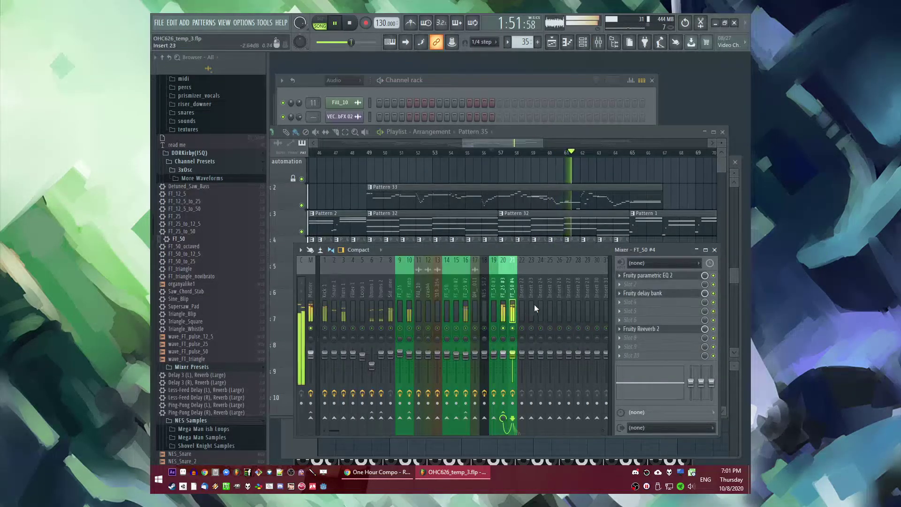
click(646, 276)
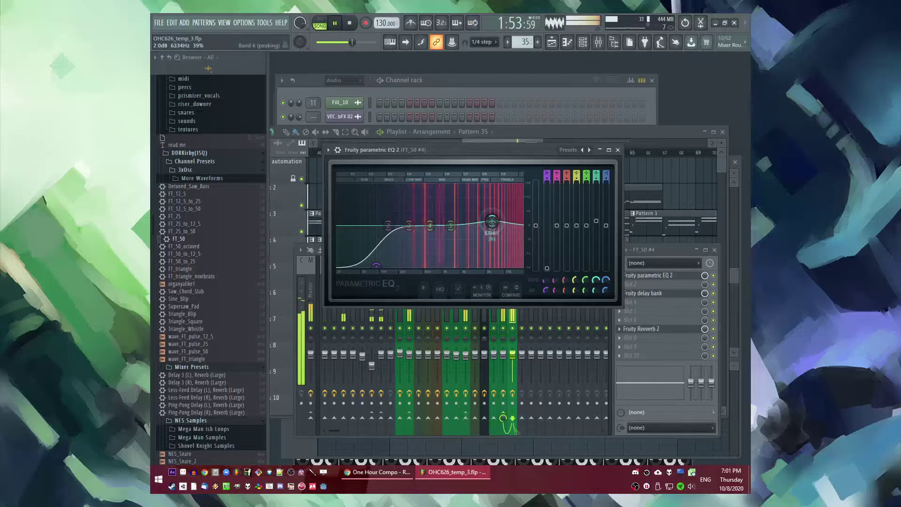
Step: Move the Pattern 35 clip to bar 64 on playlist track 7
key(F5)
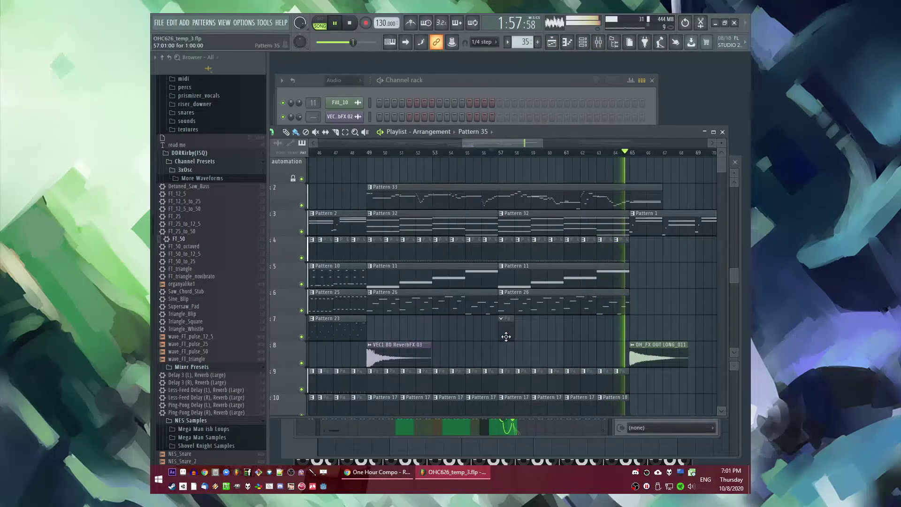
click(600, 153)
scroll(524, 309, down, 6)
scroll(487, 329, down, 3)
scroll(479, 314, up, 5)
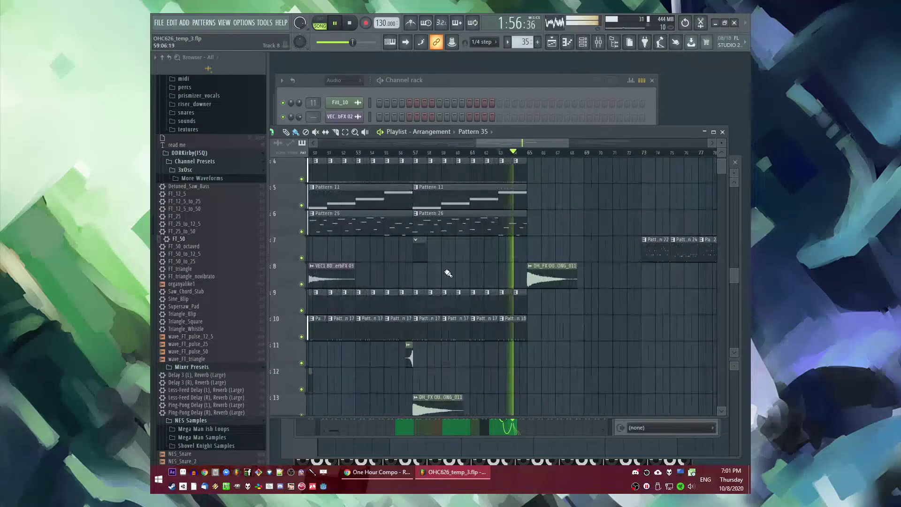
scroll(558, 274, up, 3)
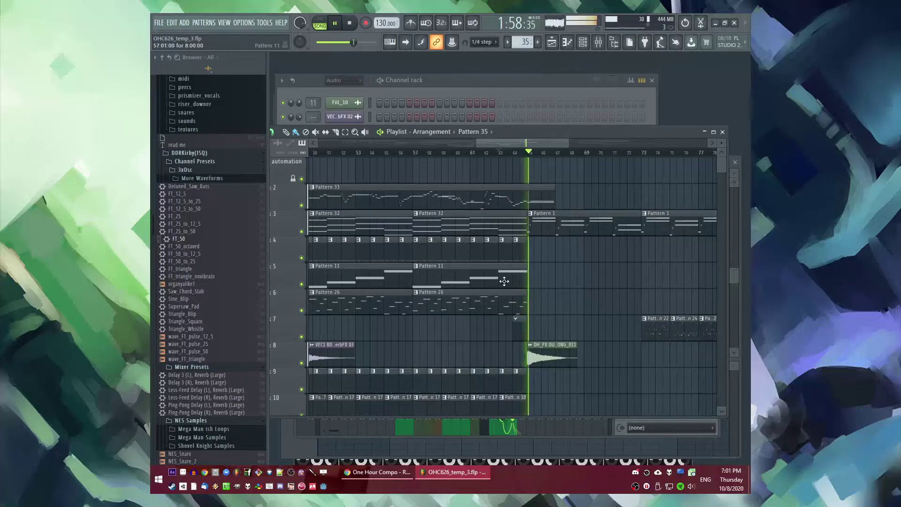
Step: Play the song from bar 61 to check the lead-in to bar 65 and save the project
key(space)
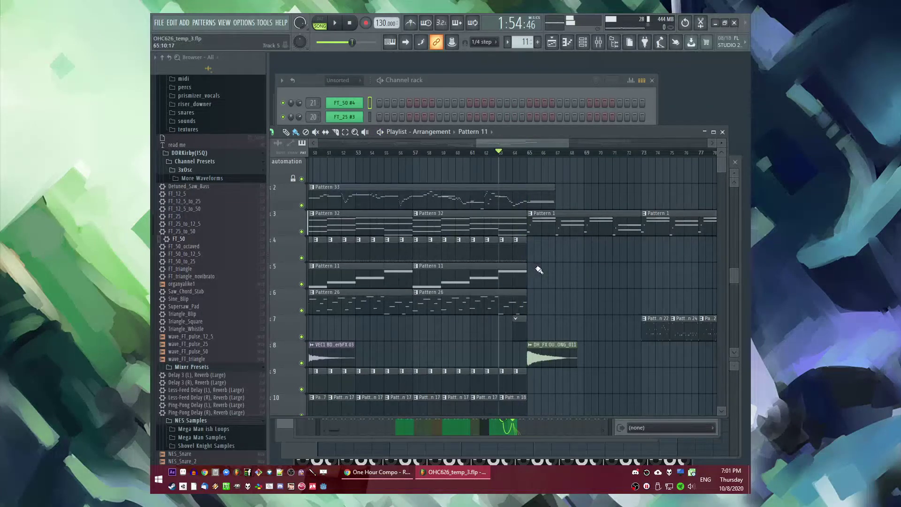
click(472, 153)
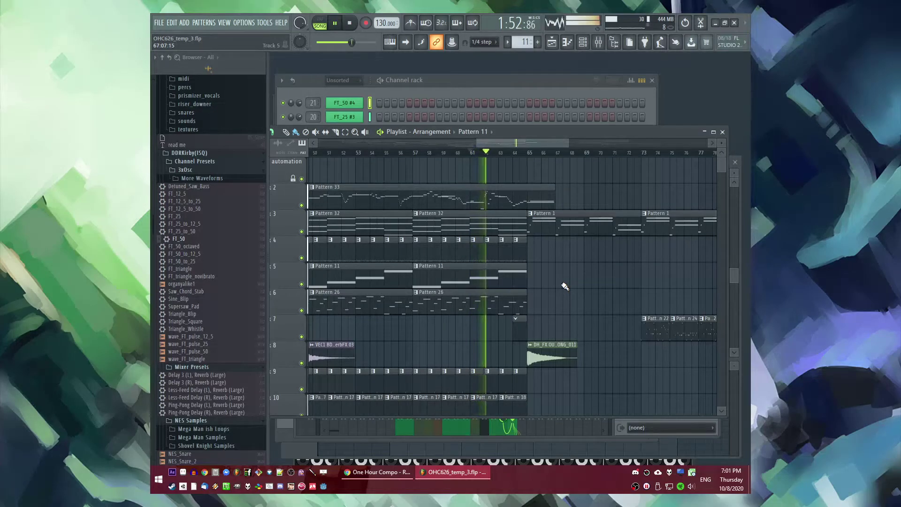
key(ctrl+s)
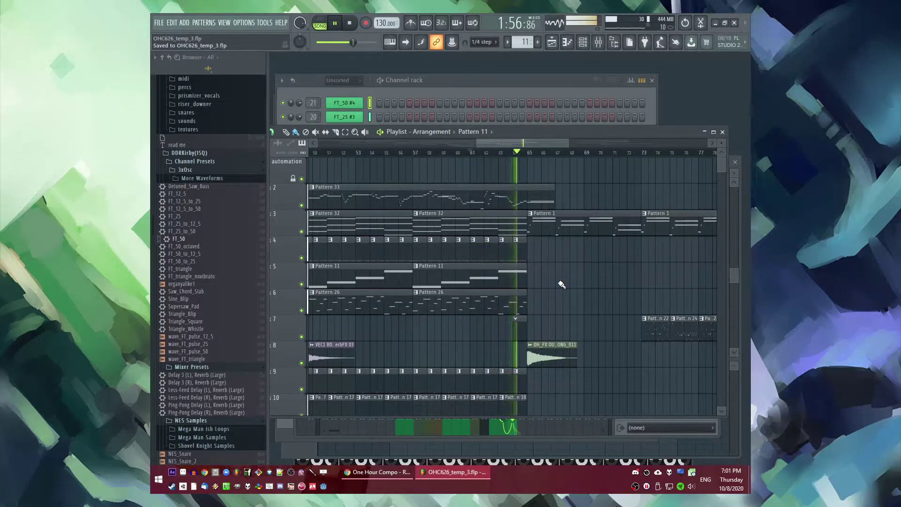
key(space)
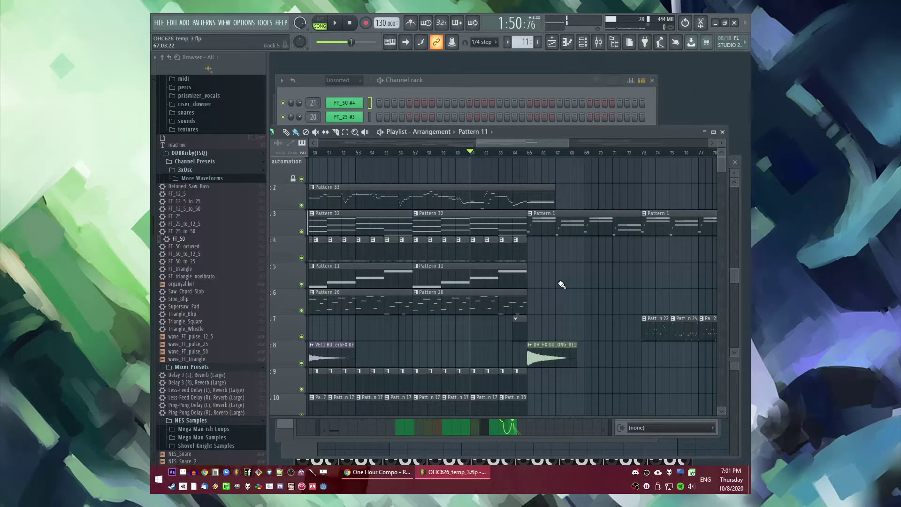
key(space)
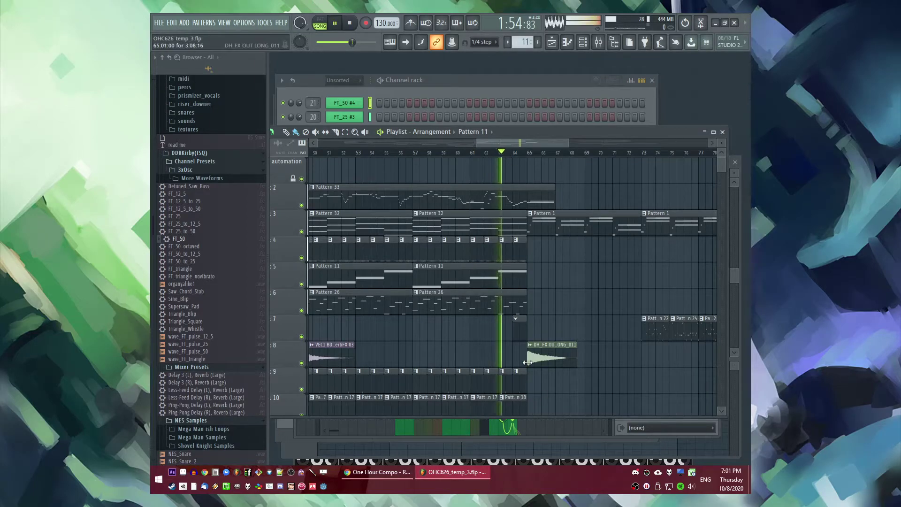
Step: Add Fruity Love Philter to effect slot 4 of the Master mixer track
key(F9)
click(312, 301)
click(629, 302)
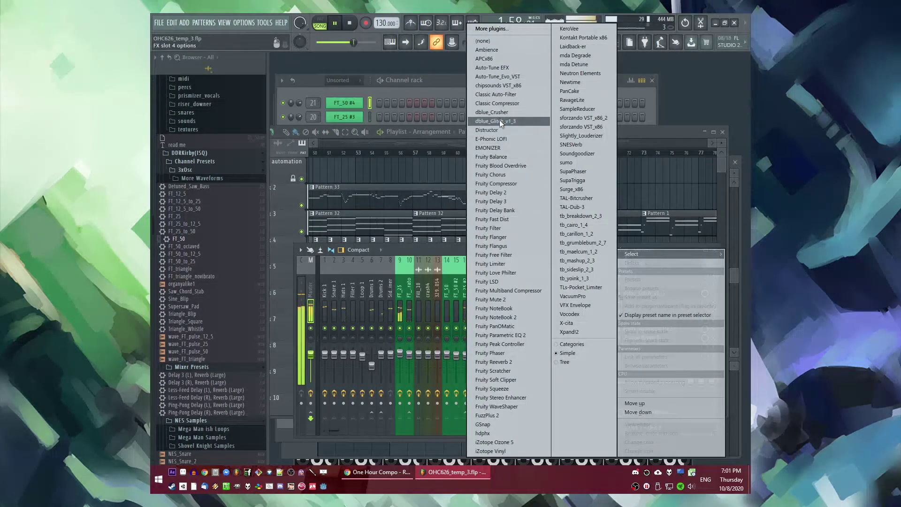
click(501, 273)
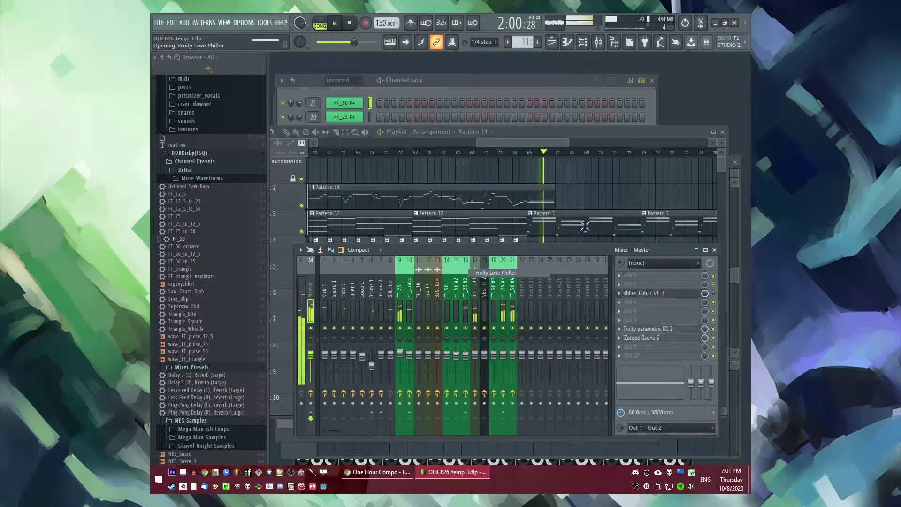
Step: Load the Stronger phaser preset in the Master track's Fruity Love Philter and play the section before bar 65
key(F5)
key(F9)
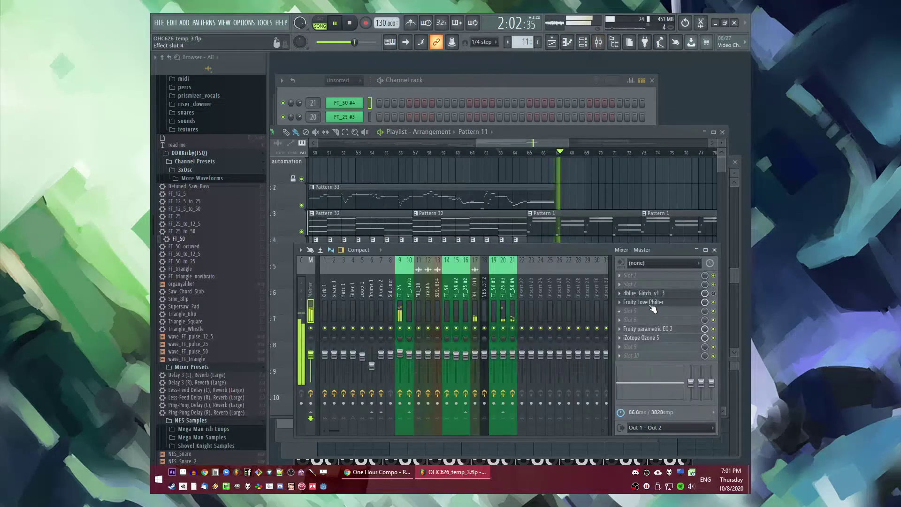
click(667, 302)
click(350, 162)
mouse_move(352, 197)
click(488, 273)
key(space)
key(space)
right_click(670, 191)
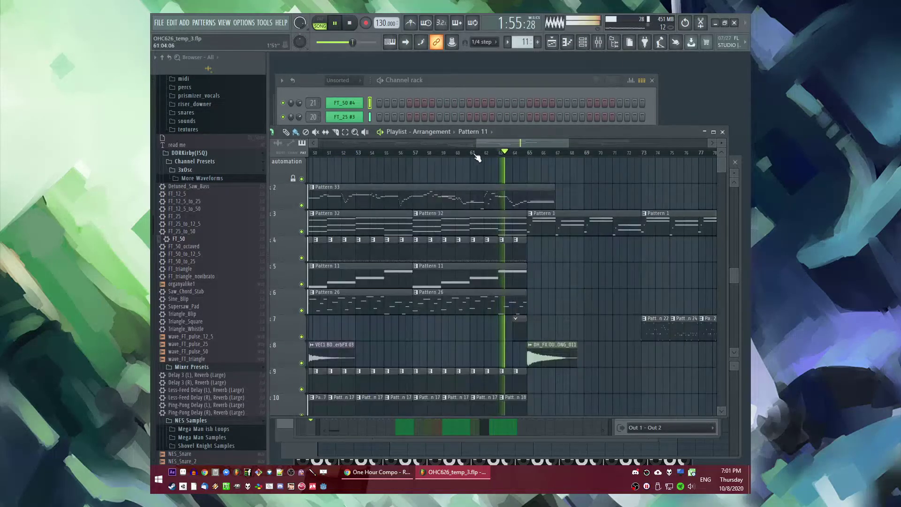
Step: Create an automation clip for the Love Philter slot's mix level spanning bars 63 to 65
scroll(505, 167, up, 3)
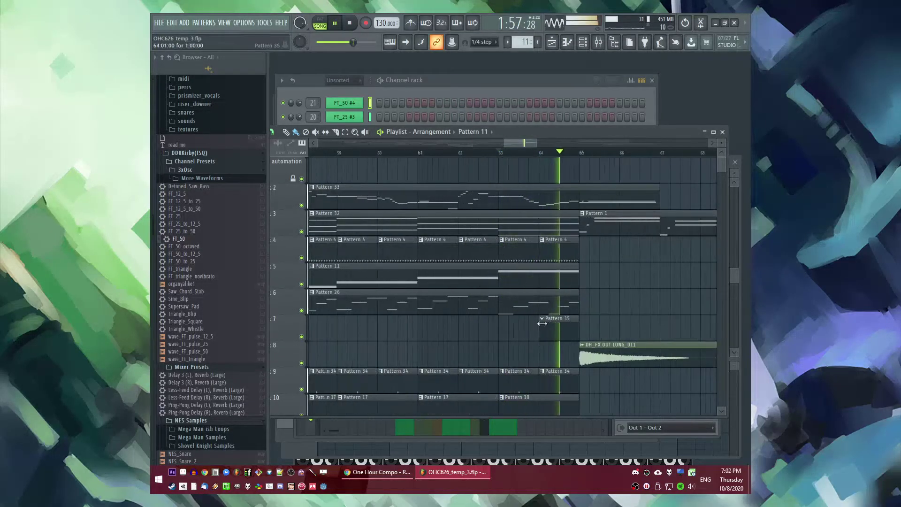
key(F9)
right_click(705, 304)
click(704, 353)
drag(501, 155, 581, 158)
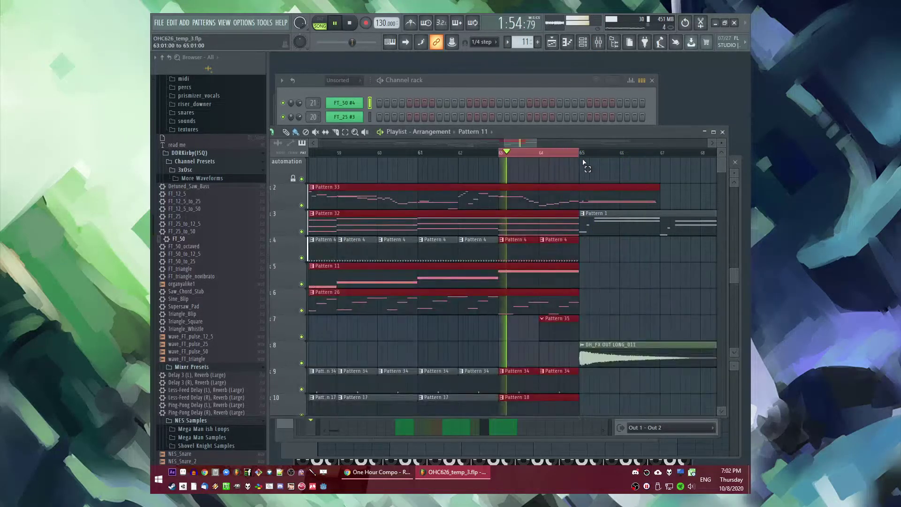
click(714, 310)
right_click(713, 310)
click(695, 362)
Step: Shape the Stronger phaser mix level automation as a linear ramp rising to 100% at bar 65
key(space)
drag(578, 179, 584, 160)
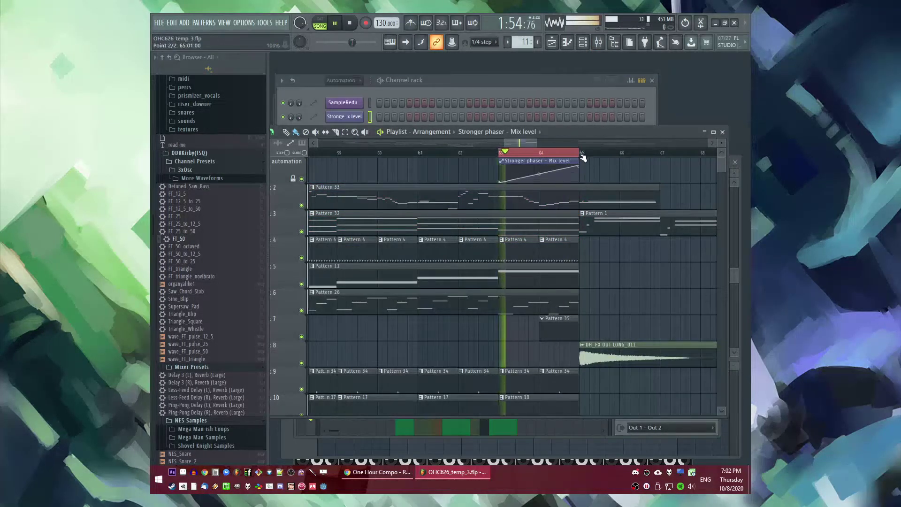
drag(588, 194, 582, 151)
right_click(510, 155)
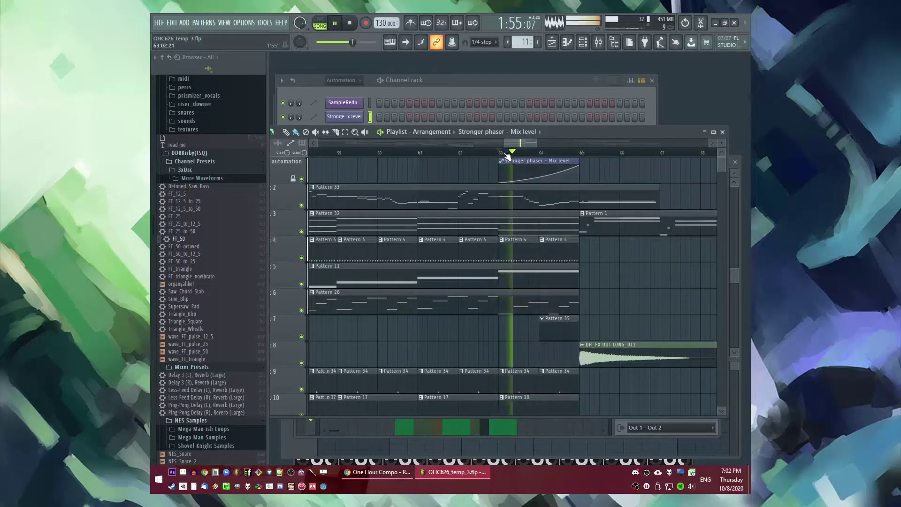
right_click(541, 176)
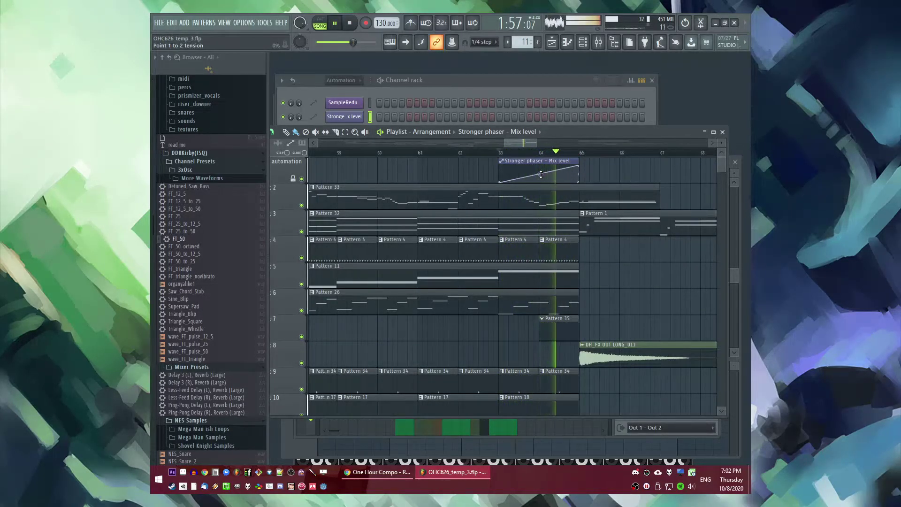
Step: Place a CoolReverse_03 clip on playlist track 11 so it ends at bar 65
scroll(561, 259, down, 5)
scroll(561, 258, down, 3)
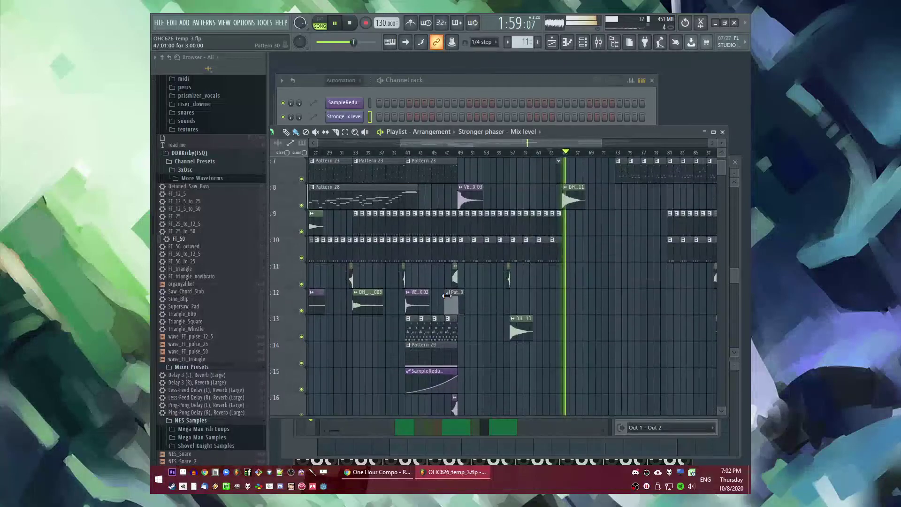
click(456, 281)
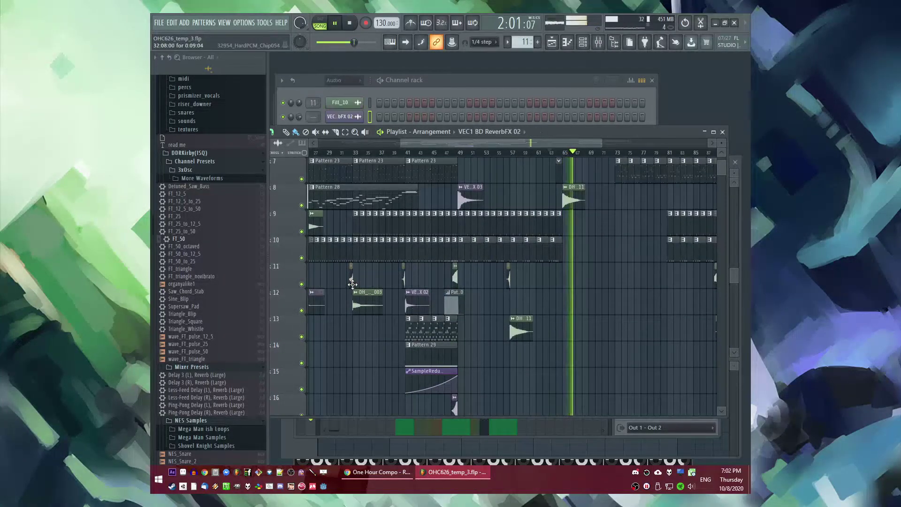
scroll(501, 307, down, 2)
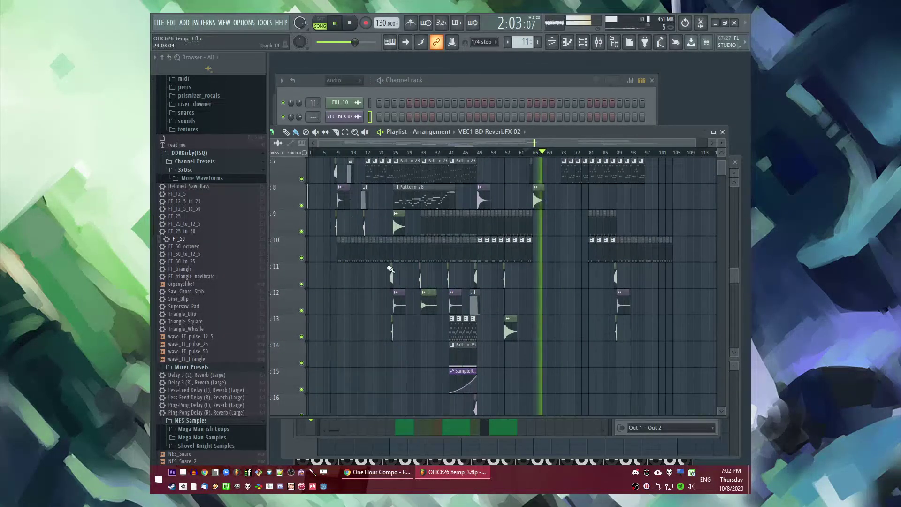
scroll(395, 258, down, 1)
click(392, 232)
scroll(432, 272, up, 1)
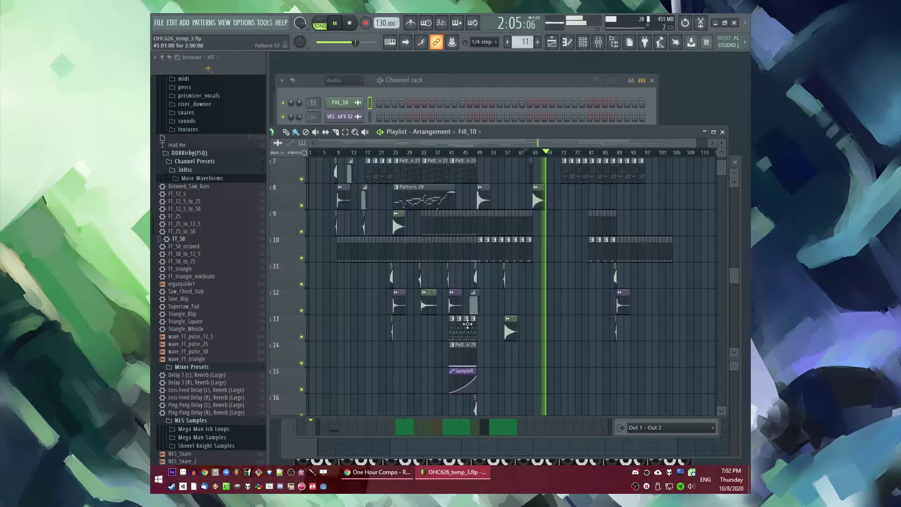
scroll(484, 351, down, 1)
scroll(535, 228, up, 5)
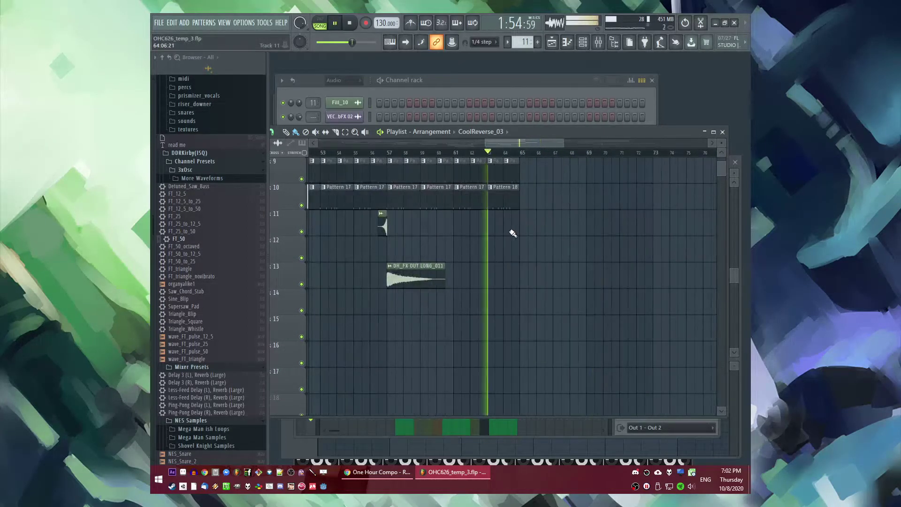
scroll(588, 264, up, 4)
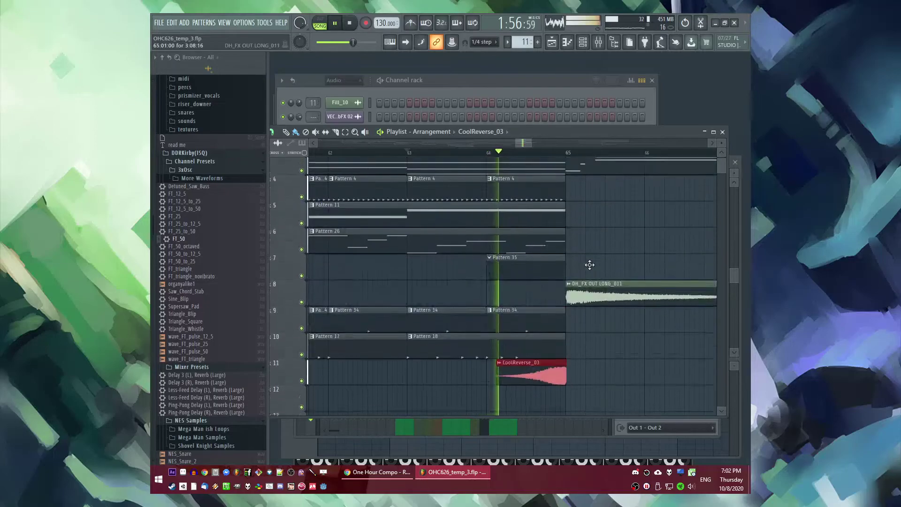
Step: Place a VEC1 BD ReverbFX 03 clip at bar 65 on playlist track 9
scroll(612, 291, down, 3)
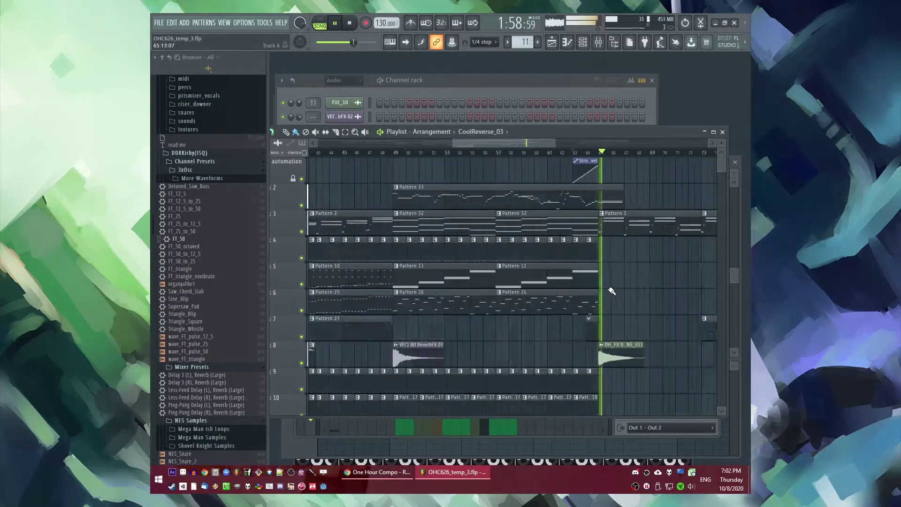
scroll(615, 277, down, 3)
click(603, 233)
scroll(595, 221, up, 3)
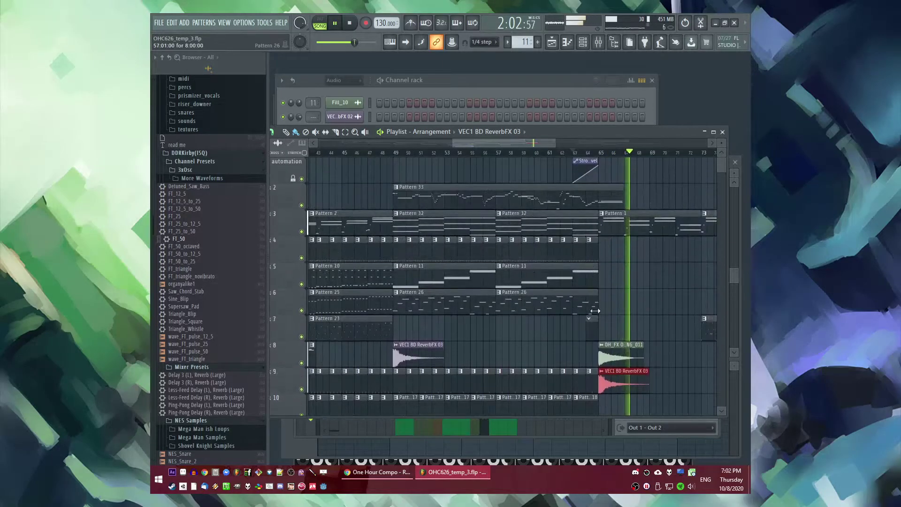
Step: Play the arrangement from bar 80 to check the entry at bar 81
scroll(545, 313, down, 5)
scroll(581, 194, up, 4)
click(551, 153)
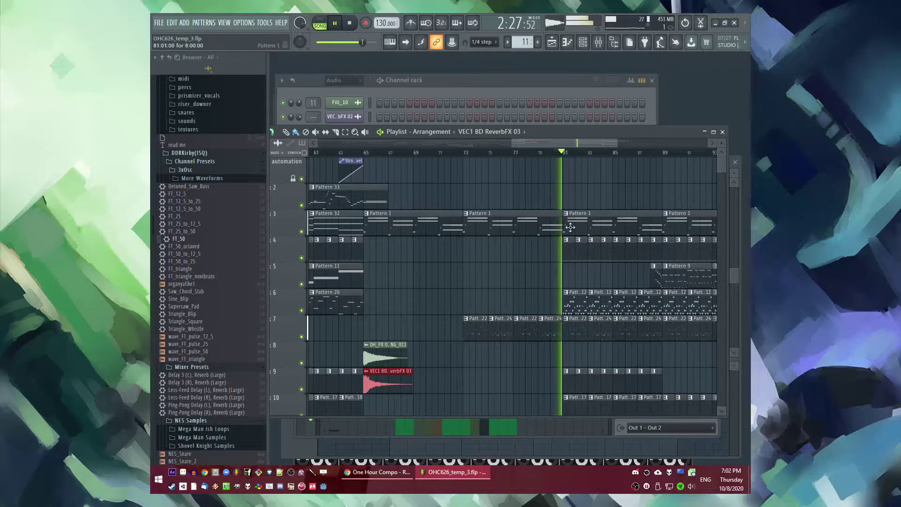
Step: Copy the first four clips on track 4 from bars 1 to 4 and place them on the same track from bar 77
scroll(575, 234, down, 3)
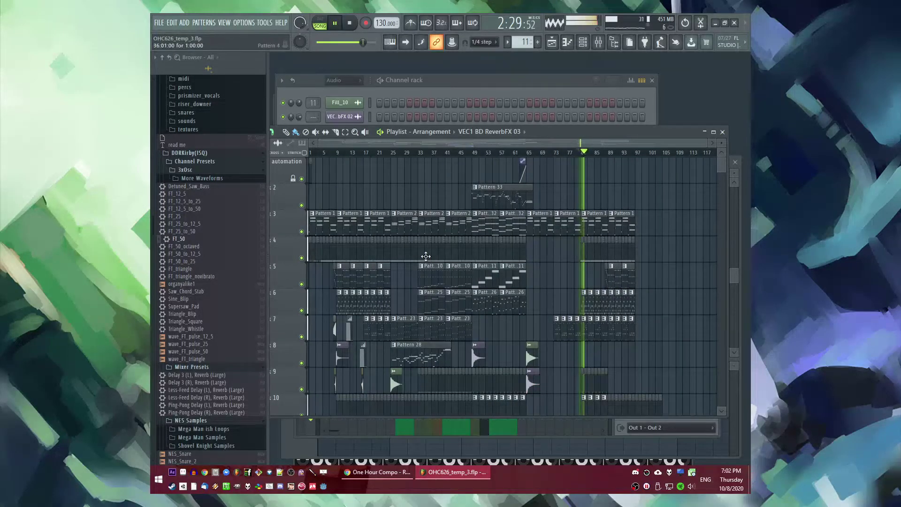
drag(286, 260, 286, 259)
scroll(305, 263, up, 5)
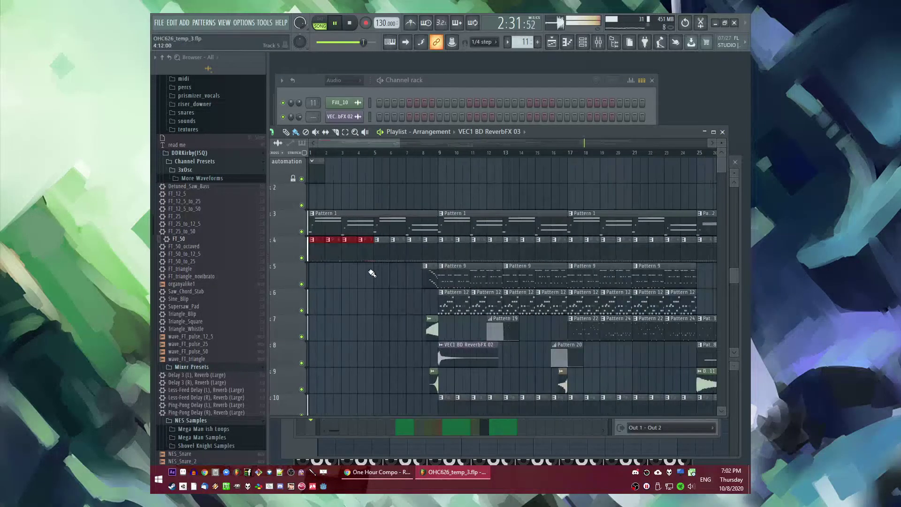
scroll(451, 278, down, 5)
scroll(587, 281, up, 6)
key(ctrl+v)
scroll(465, 256, down, 2)
drag(451, 254, 515, 254)
Step: Play the new track 4 lead-in to bar 81 and save the project
click(452, 153)
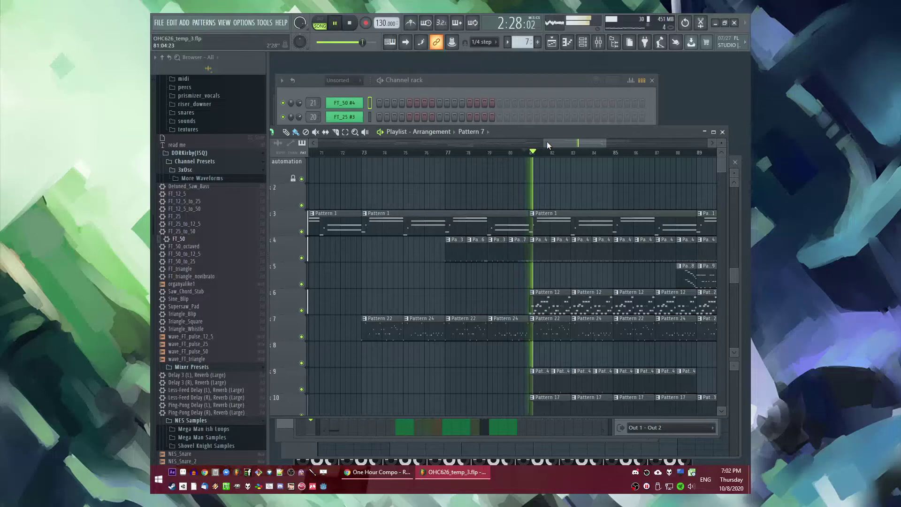
drag(548, 144, 587, 142)
scroll(657, 214, down, 3)
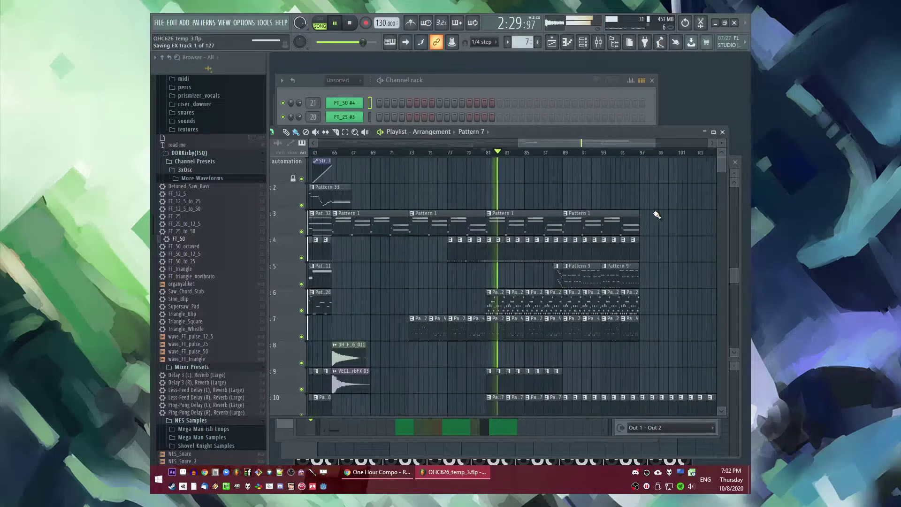
Step: Select the Pattern 19 clip at bar 12 on playlist track 7
scroll(646, 213, down, 5)
scroll(603, 237, up, 2)
scroll(570, 272, up, 4)
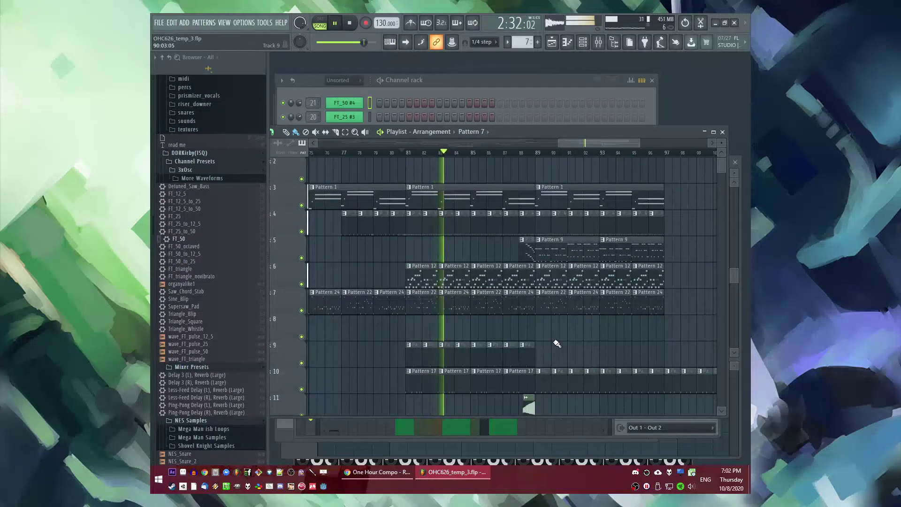
scroll(573, 328, down, 5)
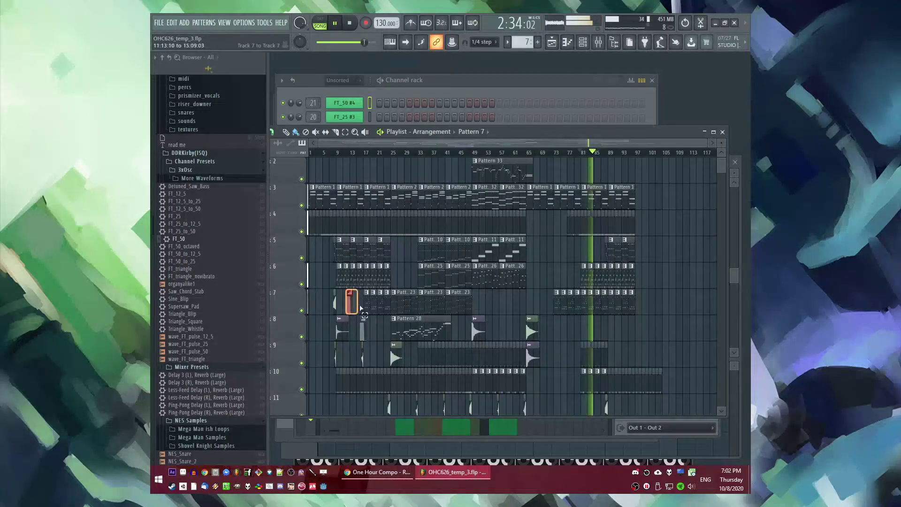
Step: Place the Pattern 19 clip on track 14 at about bar 84 and play the song from there
scroll(620, 318, up, 5)
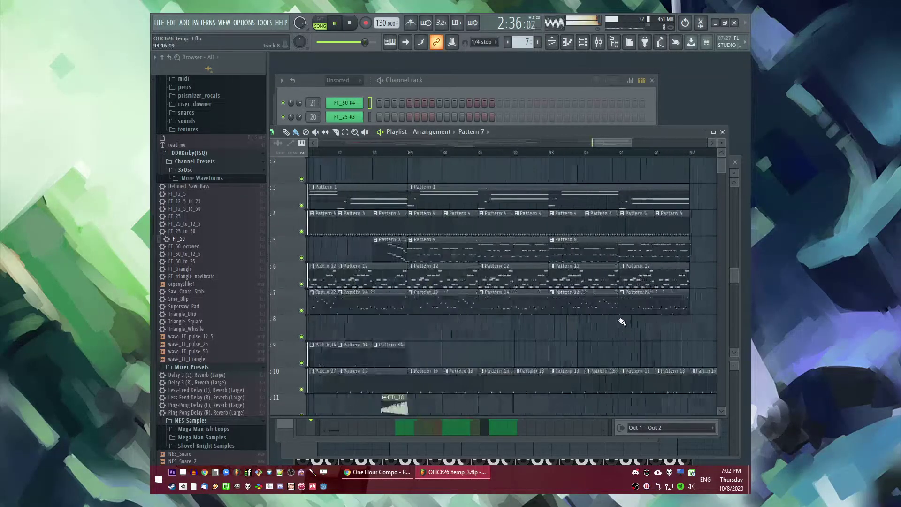
drag(487, 308, 487, 346)
click(481, 153)
key(ctrl+d)
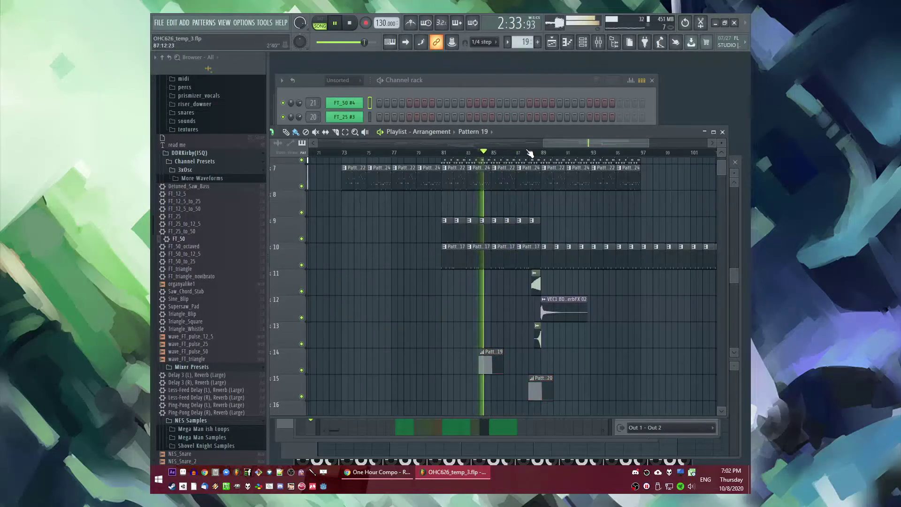
Step: Play the song from about bar 88 and look over the clips of the closing section
click(535, 154)
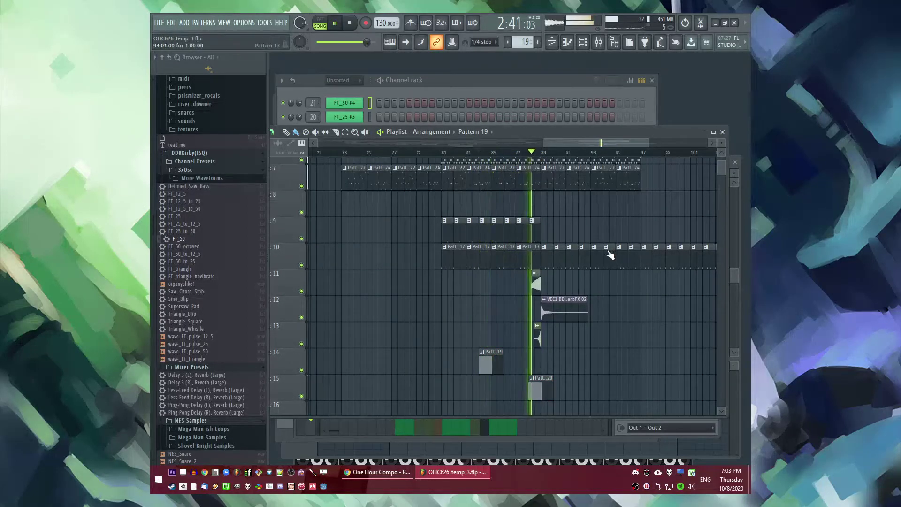
scroll(609, 257, up, 4)
scroll(540, 240, up, 5)
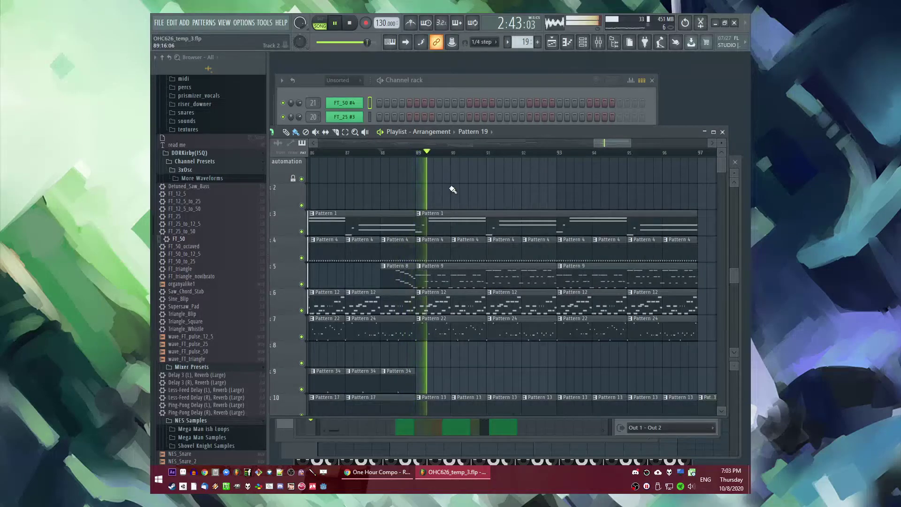
scroll(508, 197, down, 4)
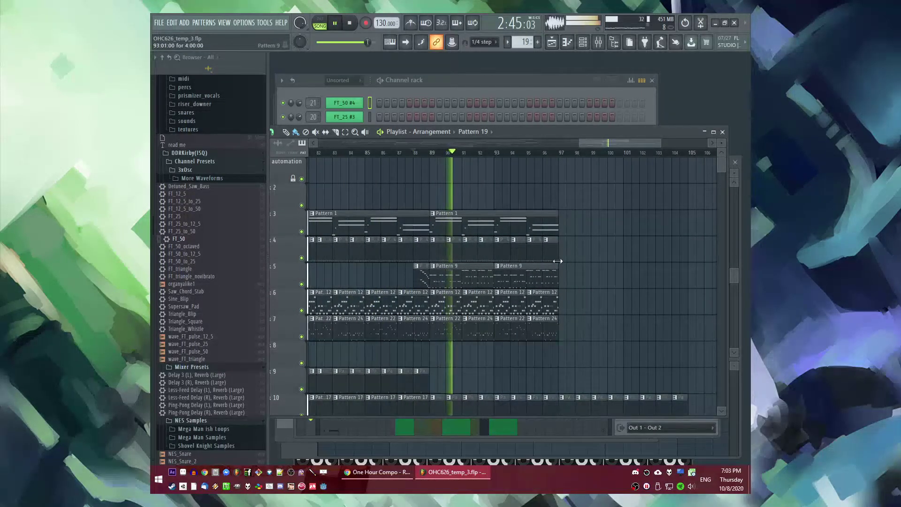
Step: Set the mixer volume of the FT_triangle_novibrato track to 106% and of the FT_50 track to 95%
key(F9)
click(407, 304)
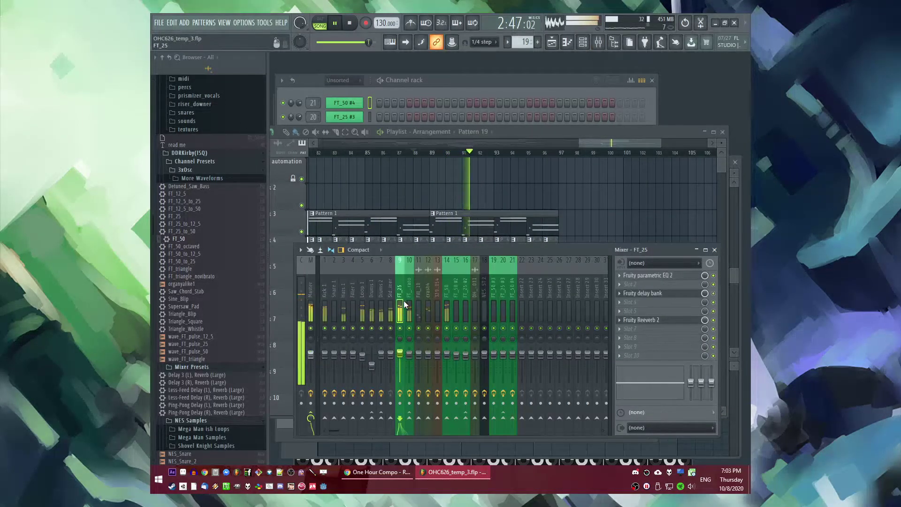
drag(410, 361, 410, 359)
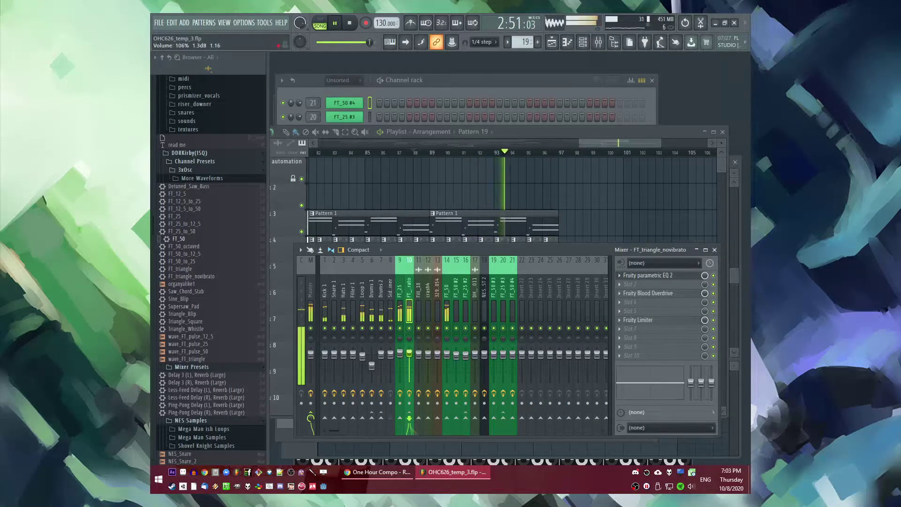
click(454, 306)
click(448, 305)
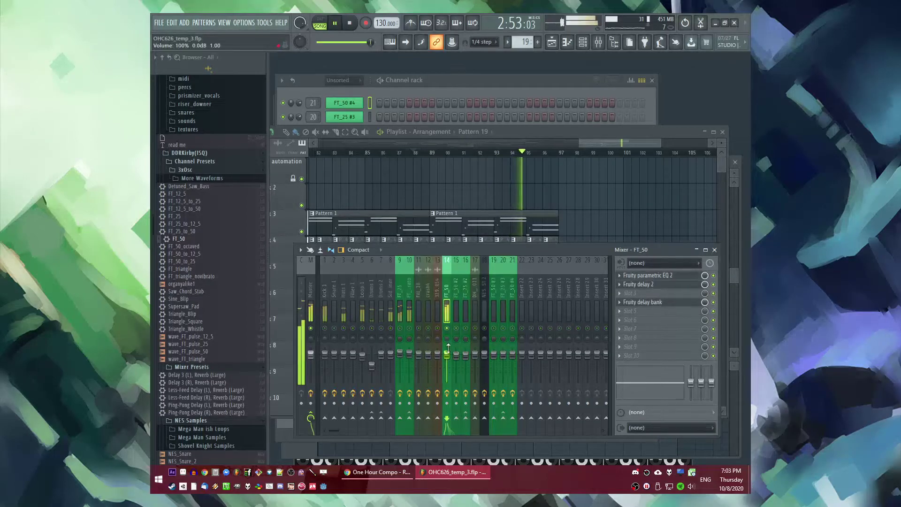
drag(448, 356, 448, 357)
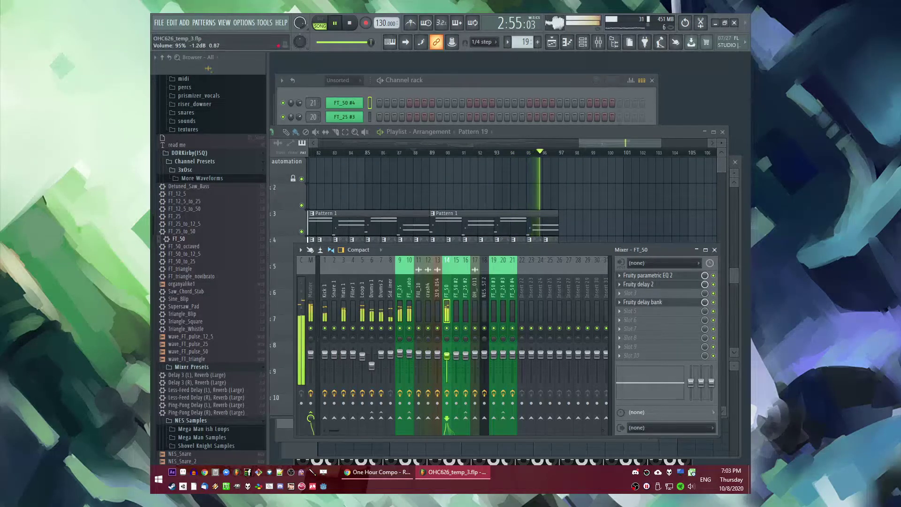
Step: Audition the song's middle section, playing it from about bar 25 and again from just before bar 33
ctrl+right_click(593, 219)
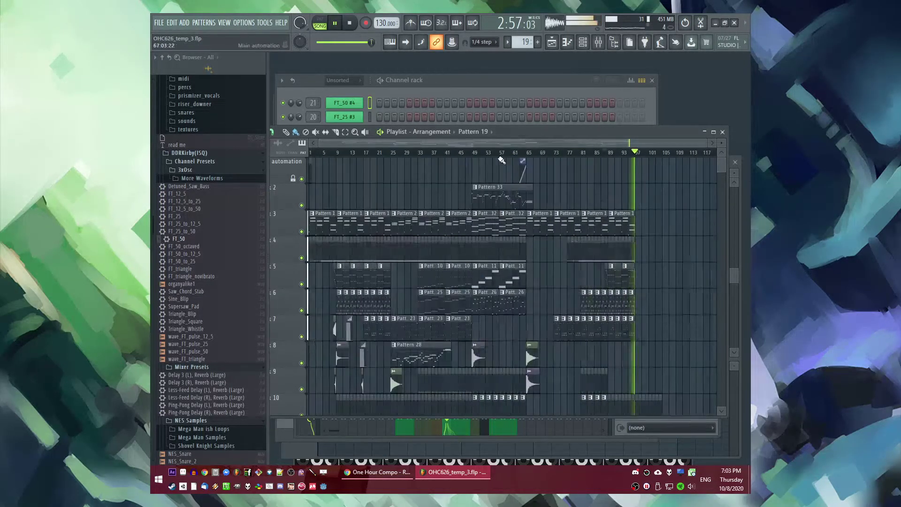
click(383, 152)
click(430, 152)
key(XF86AudioLowerVolume)
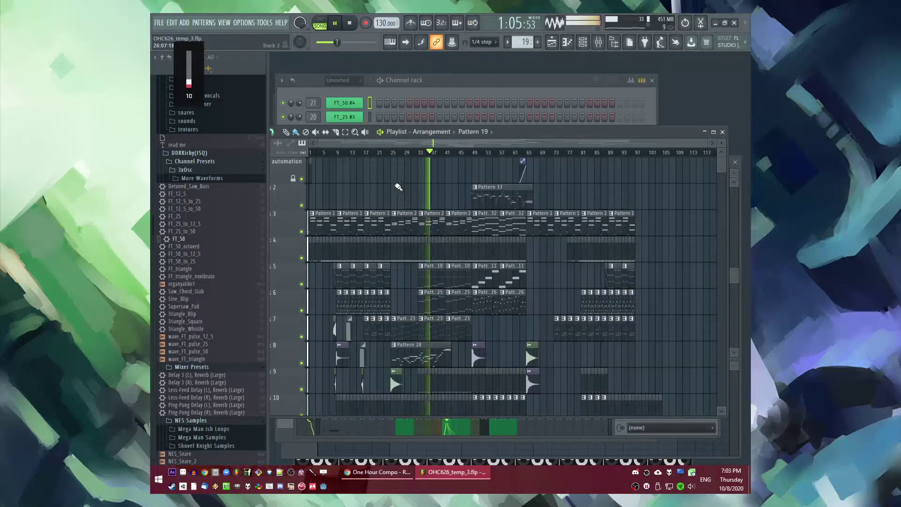
click(377, 153)
scroll(389, 192, up, 5)
click(403, 152)
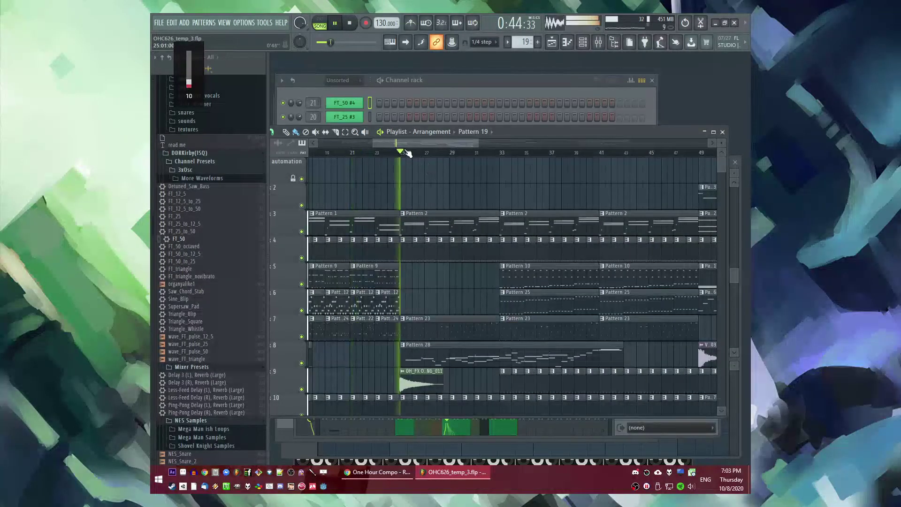
click(495, 153)
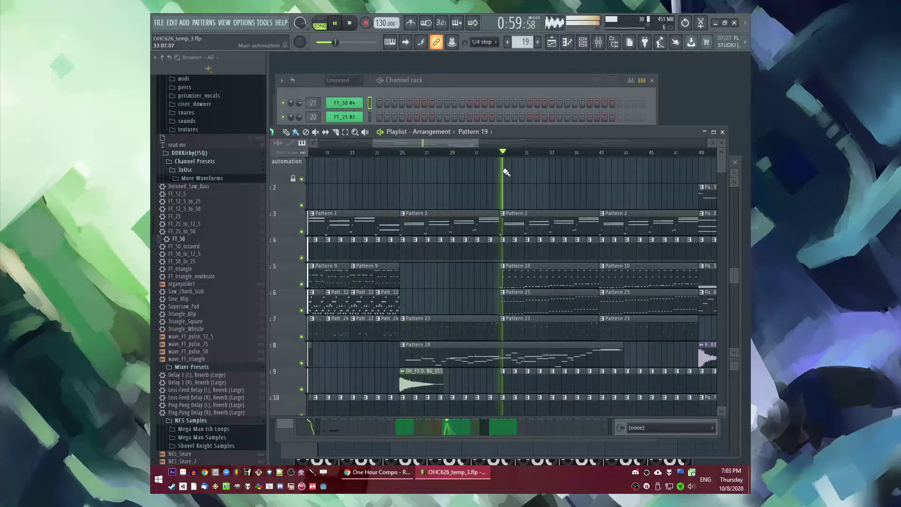
Step: Open Pattern 10's FT_triangle_novibrato part in the piano roll and move the selected upper notes down
scroll(464, 186, down, 1)
drag(448, 143, 469, 145)
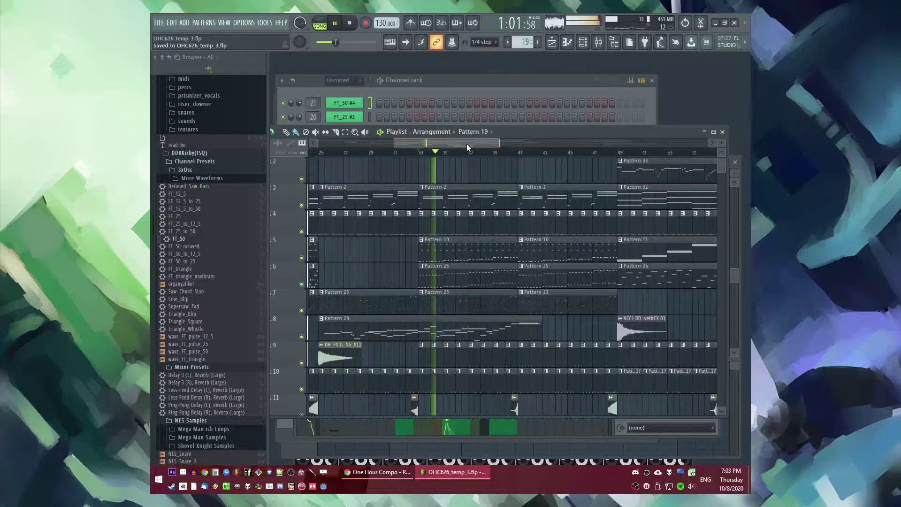
double_click(446, 251)
drag(336, 213, 342, 233)
scroll(338, 233, up, 3)
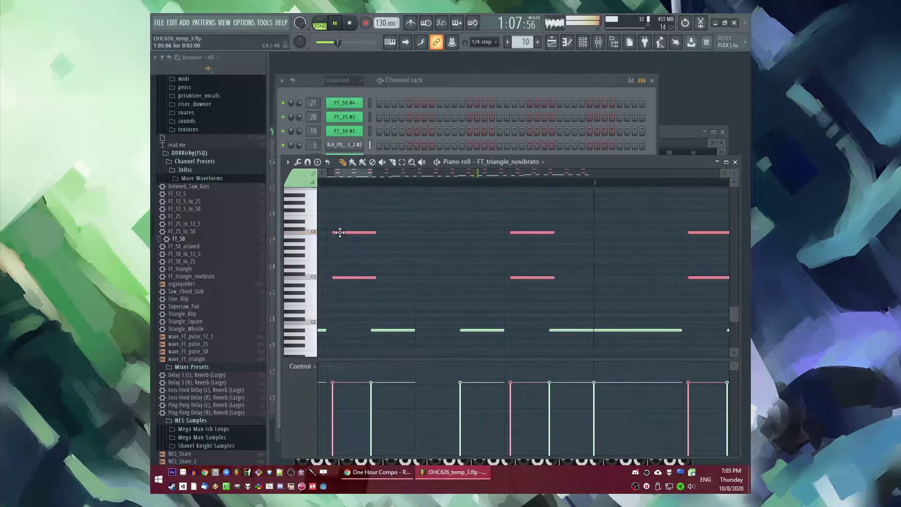
click(355, 216)
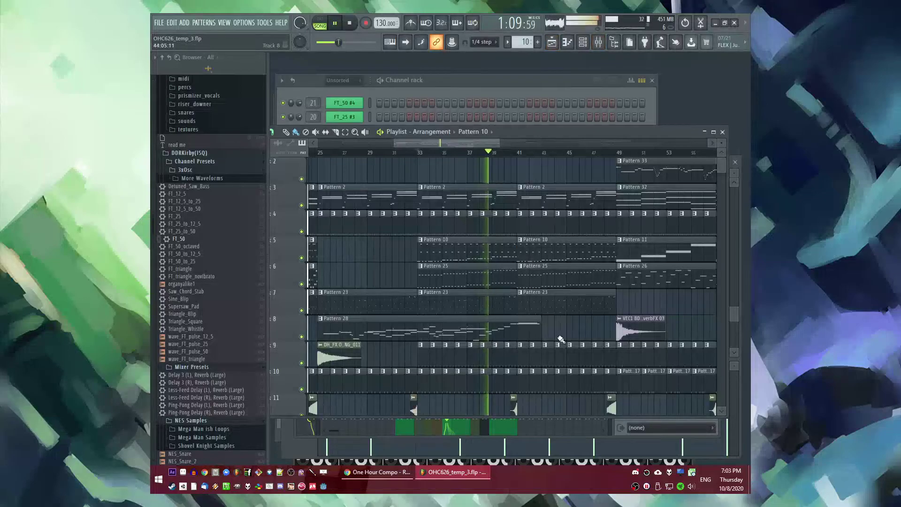
Step: Examine the clips on all tracks around bars 41 to 49 and play the song from about bar 47
scroll(559, 337, down, 4)
scroll(554, 281, down, 3)
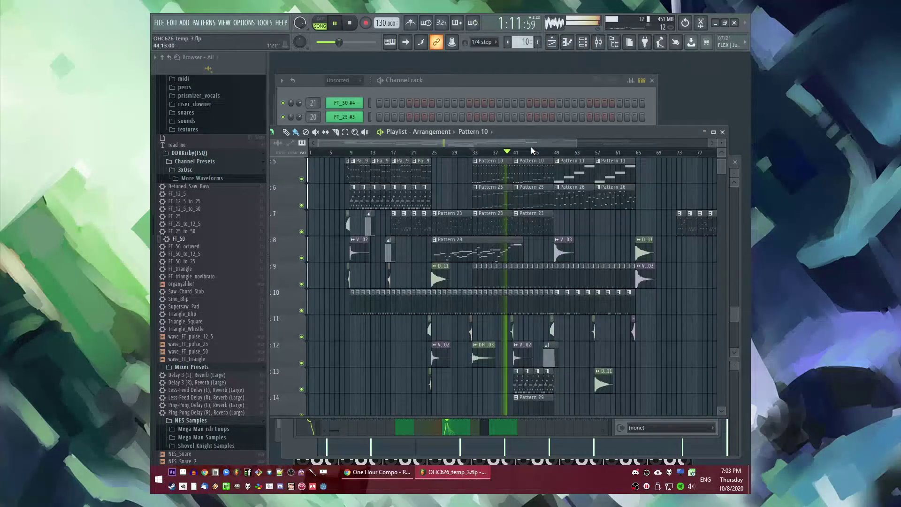
scroll(517, 251, up, 3)
scroll(519, 250, up, 4)
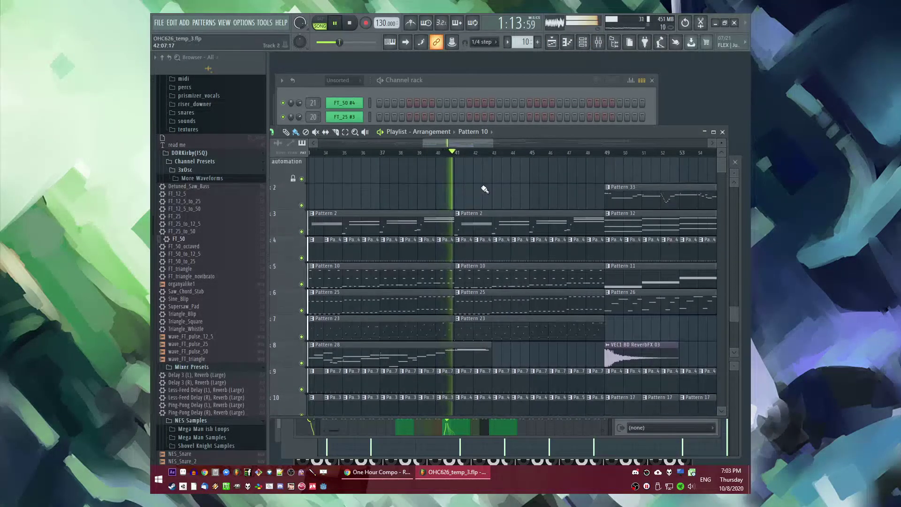
scroll(483, 187, down, 4)
scroll(486, 173, right, 3)
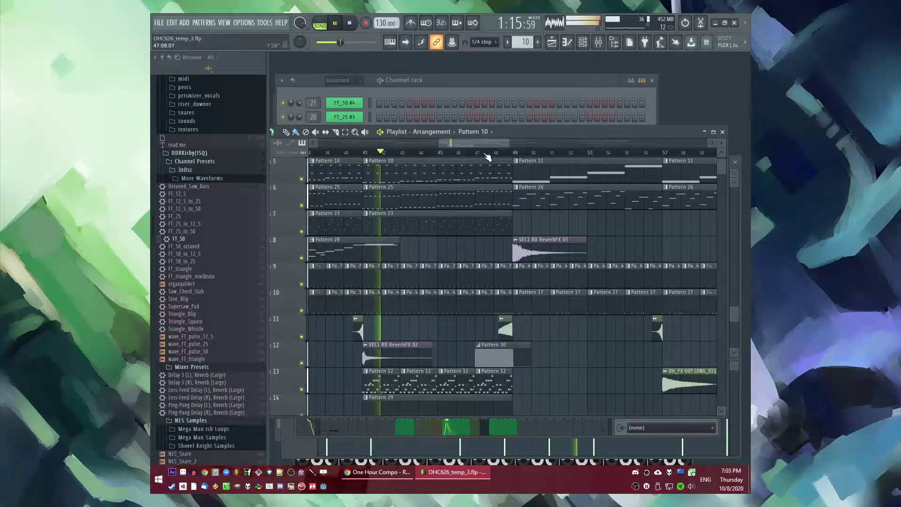
click(490, 153)
drag(488, 142, 501, 142)
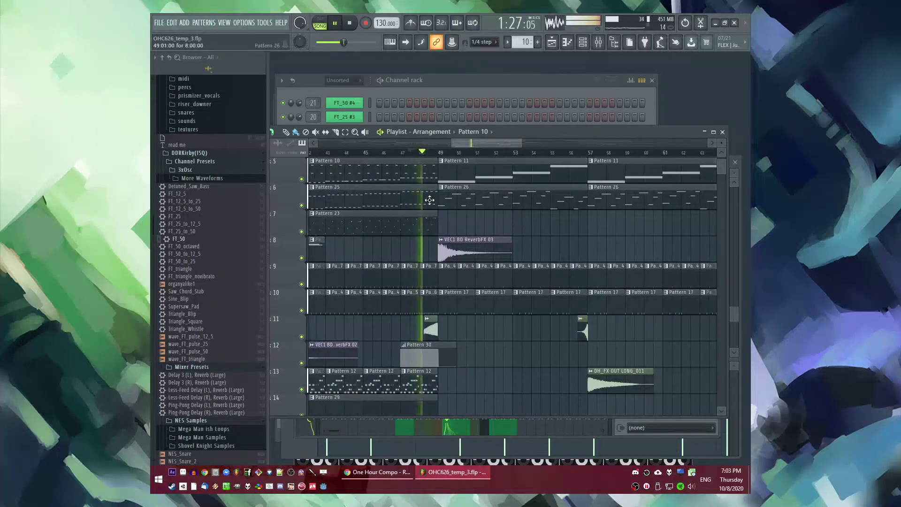
Step: Replay the transition into bar 49 and check how the section leads into the Pattern 33 melody
scroll(516, 202, up, 4)
scroll(465, 169, down, 3)
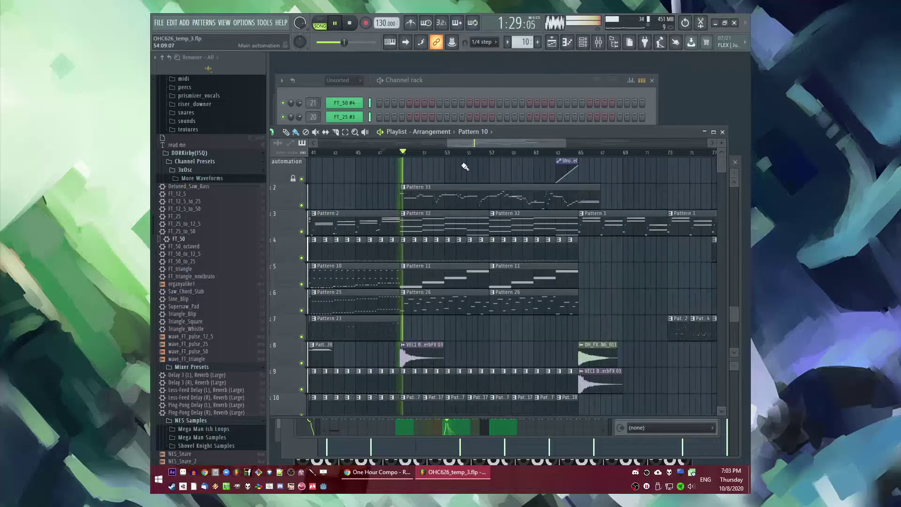
scroll(466, 177, down, 6)
scroll(465, 188, up, 5)
key(space)
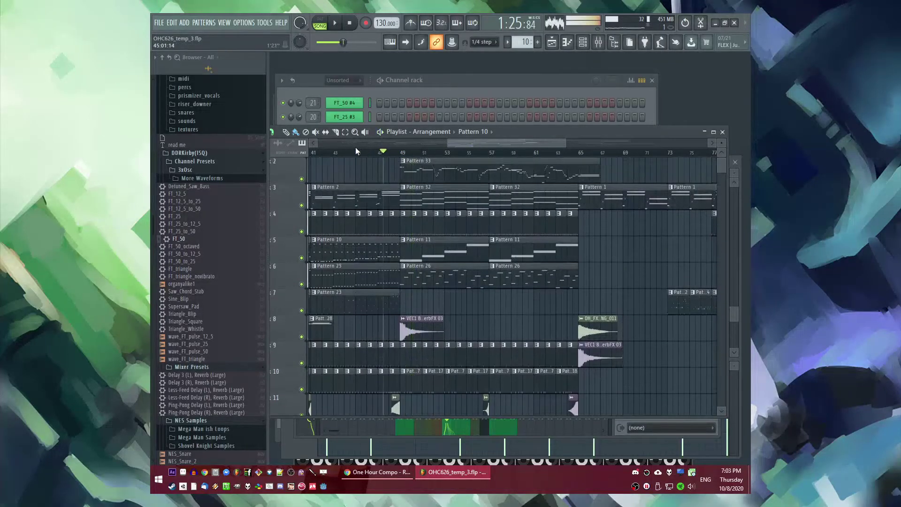
key(space)
scroll(364, 160, up, 4)
scroll(493, 226, up, 1)
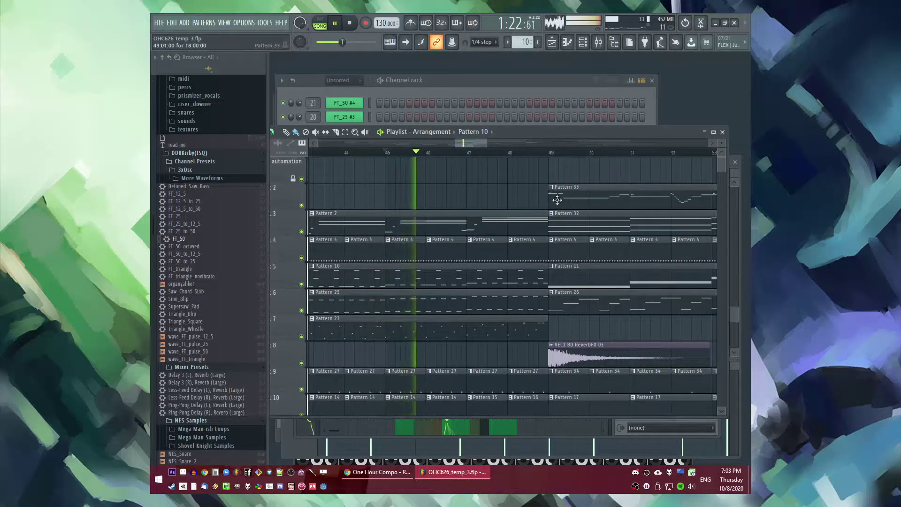
Step: Copy the Pattern 33 clip on track 2, make the copy unique, and place it just before Pattern 33
scroll(540, 183, down, 5)
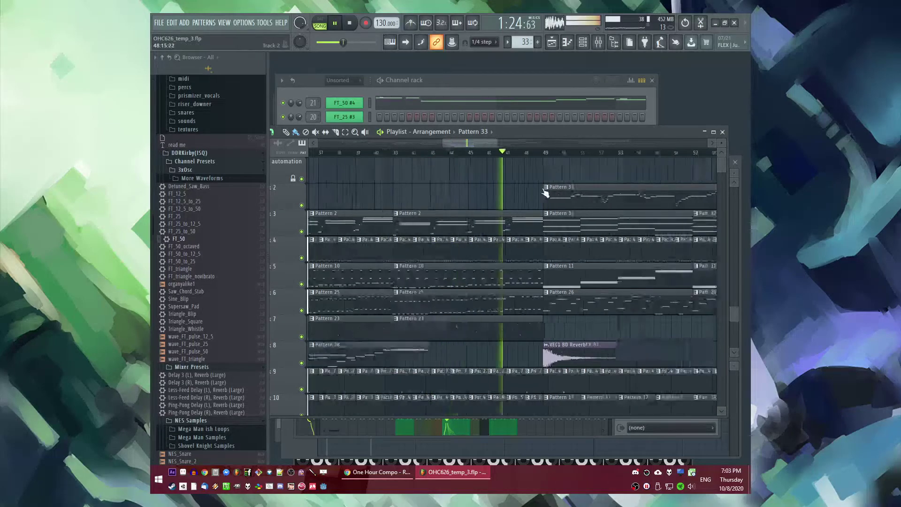
click(372, 187)
click(364, 189)
click(378, 249)
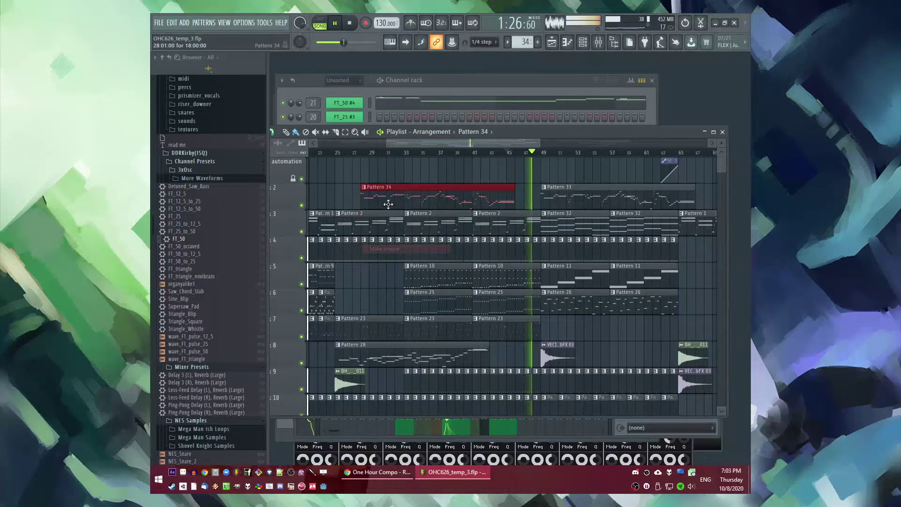
drag(390, 206, 556, 181)
Step: Open Pattern 34's FT_50 #4 part in the piano roll, clear its notes and play from the pattern's start
double_click(556, 184)
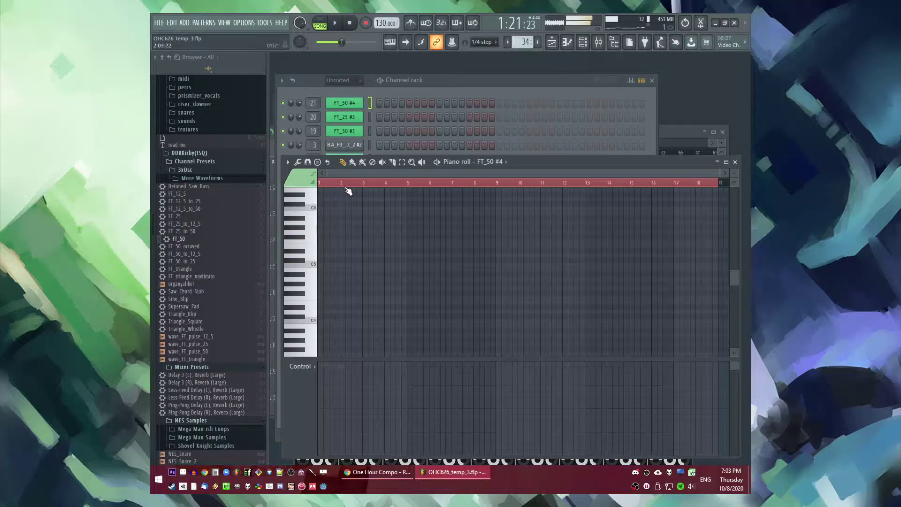
click(320, 183)
key(space)
scroll(330, 244, up, 5)
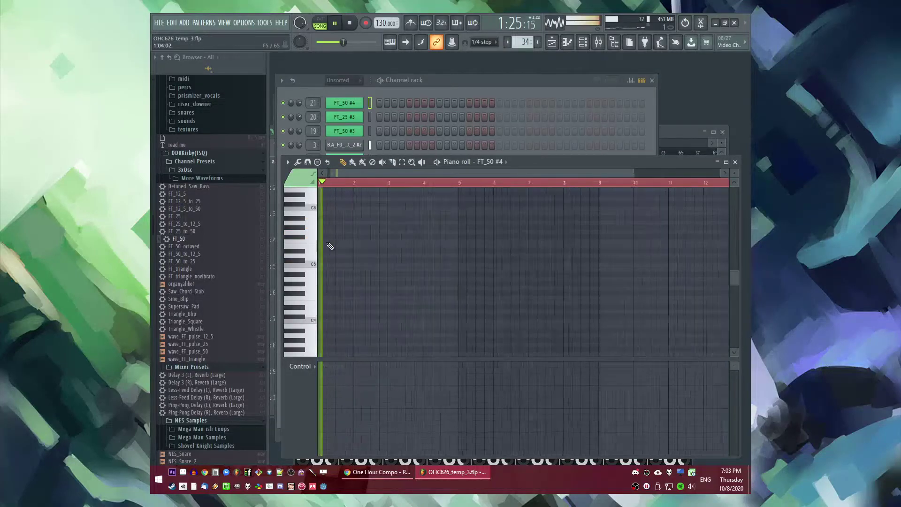
drag(430, 242, 462, 243)
right_click(477, 244)
key(space)
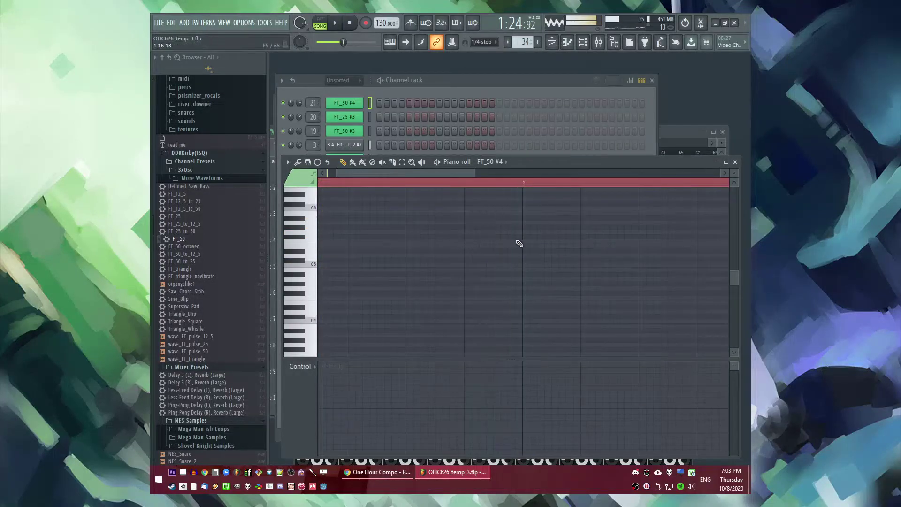
Step: Enter four quarter notes F5, G5, A5 and F5 across bar 2 of the FT_50 #4 part and save the project
scroll(365, 227, down, 4)
key(space)
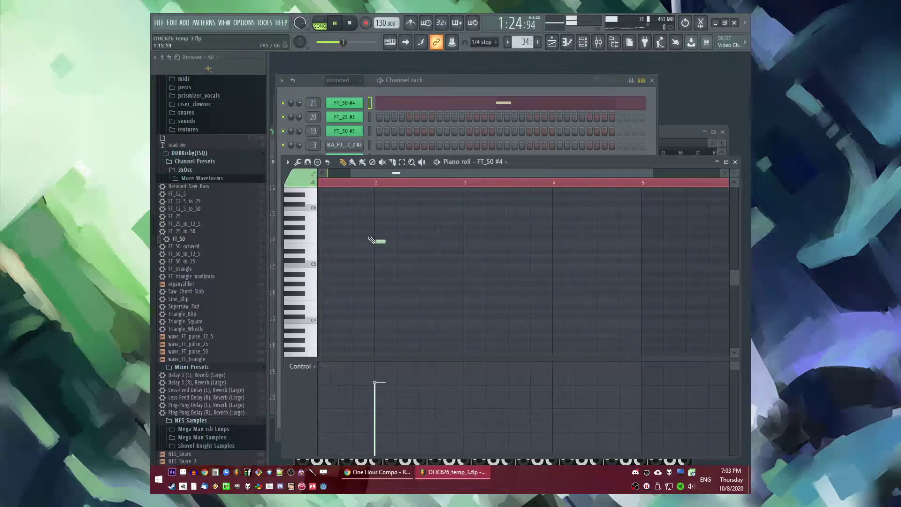
scroll(393, 243, up, 4)
click(403, 232)
key(space)
right_click(446, 233)
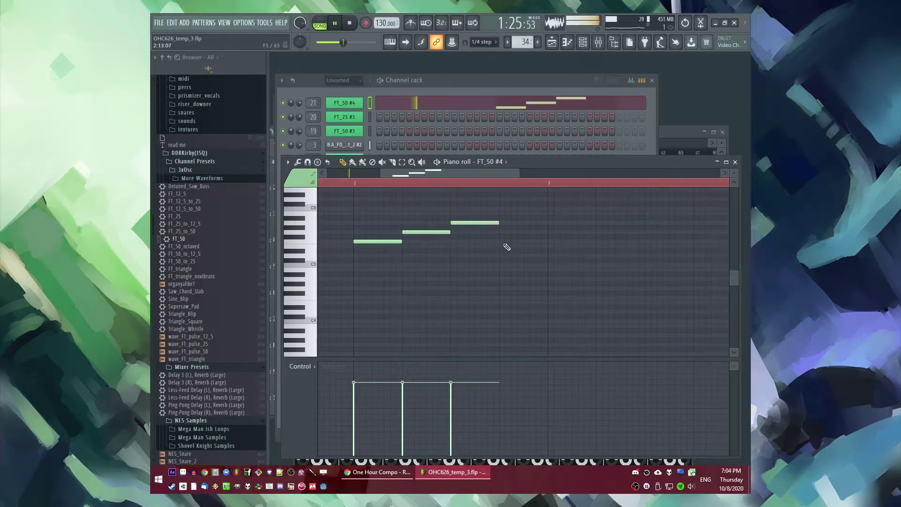
drag(501, 243, 497, 243)
key(ctrl+s)
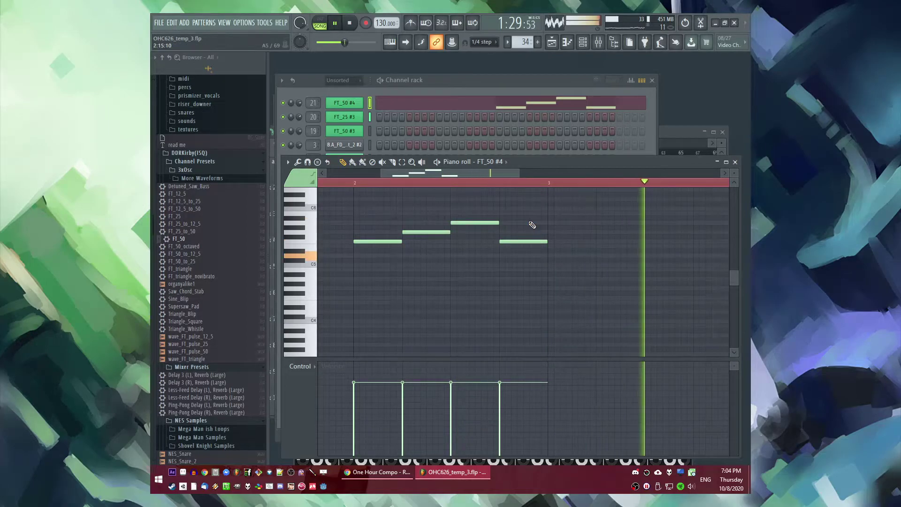
Step: Set the FT_triangle_novibrato mixer track's volume to 103% while the song plays from the Pattern 33 section onward
key(F5)
drag(506, 145, 563, 146)
key(XF86AudioRaiseVolume)
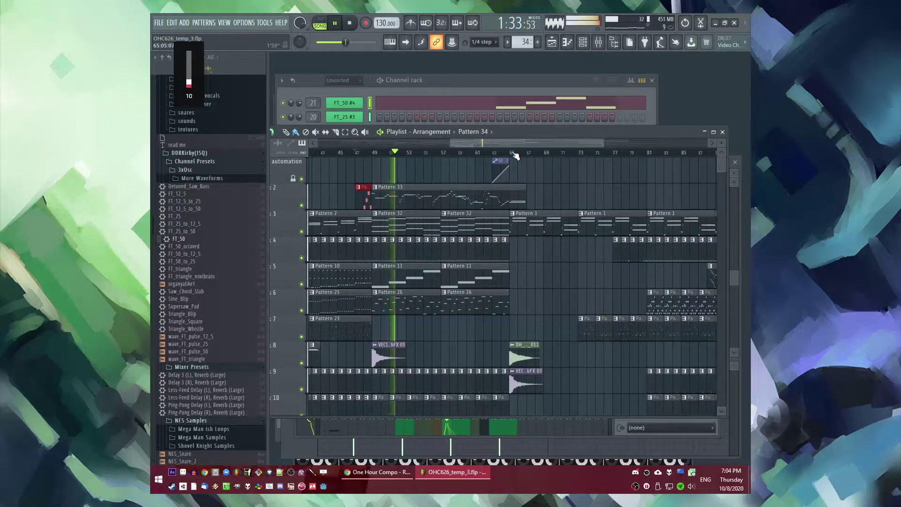
key(F9)
key(XF86AudioLowerVolume)
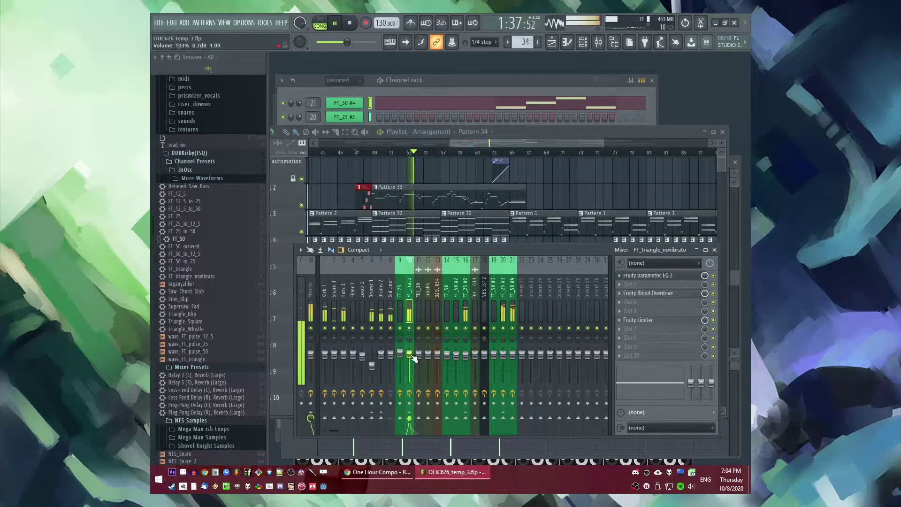
key(F9)
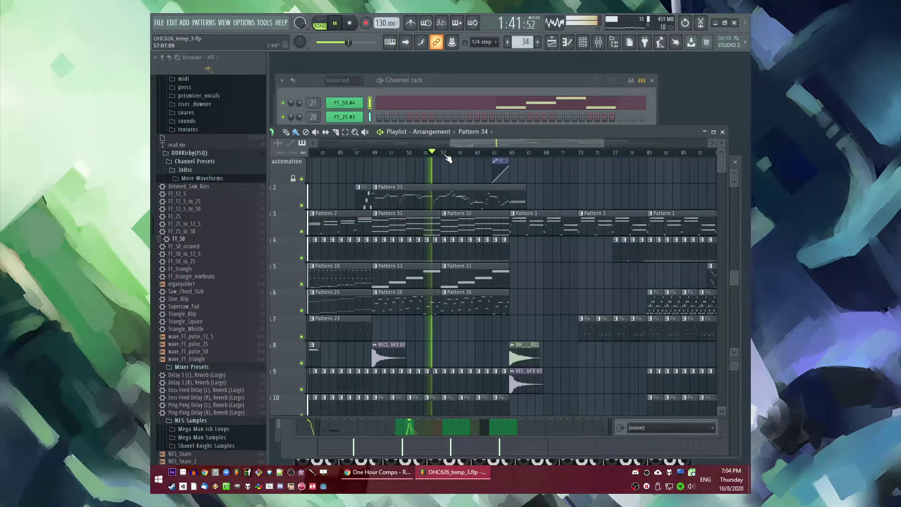
scroll(580, 294, down, 4)
scroll(587, 292, up, 2)
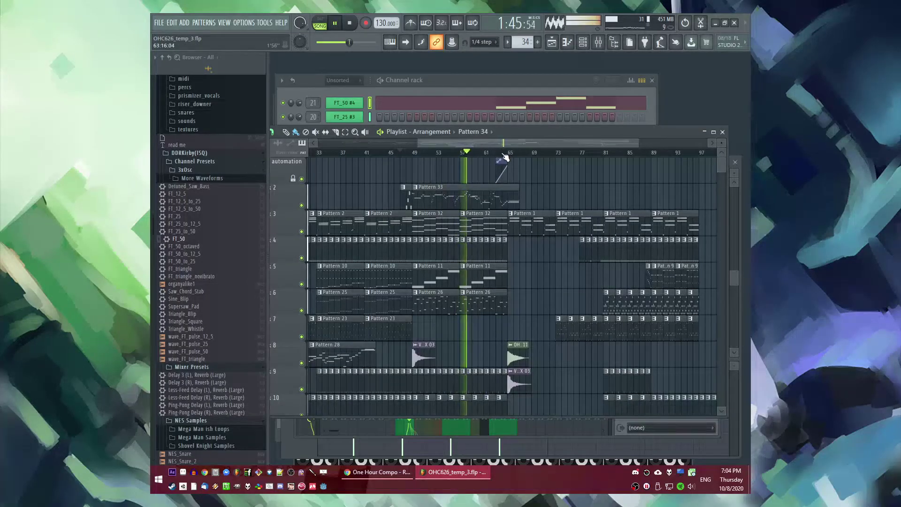
Step: Stop the song just after bar 49 and open Pattern 11's FT_triangle_novibrato bass part in the piano roll
drag(387, 155, 366, 153)
scroll(399, 161, up, 3)
click(441, 156)
key(space)
double_click(441, 286)
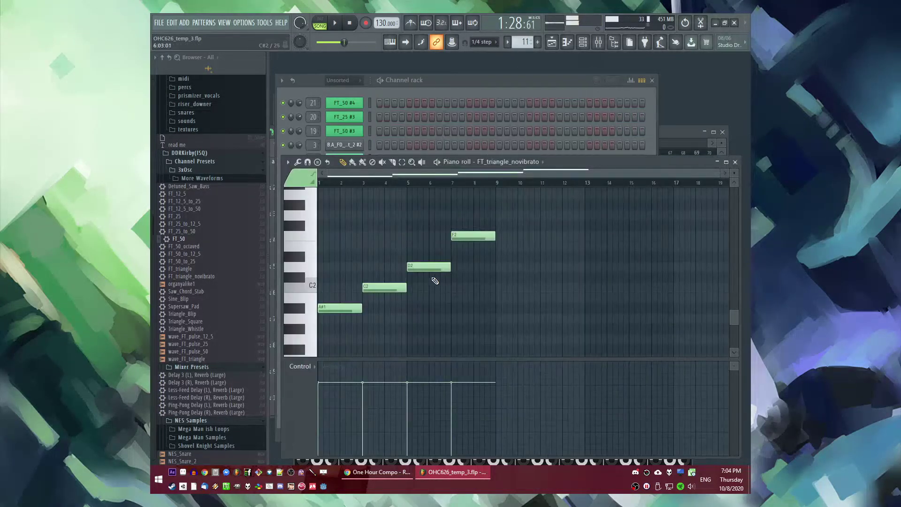
Step: Clone the FT_triangle_novibrato channel, move Pattern 11's notes onto the clone and set its channel volume to 71%
key(F6)
click(369, 275)
key(alt+c)
click(468, 79)
click(370, 274)
key(ctrl+x)
click(370, 287)
key(ctrl+v)
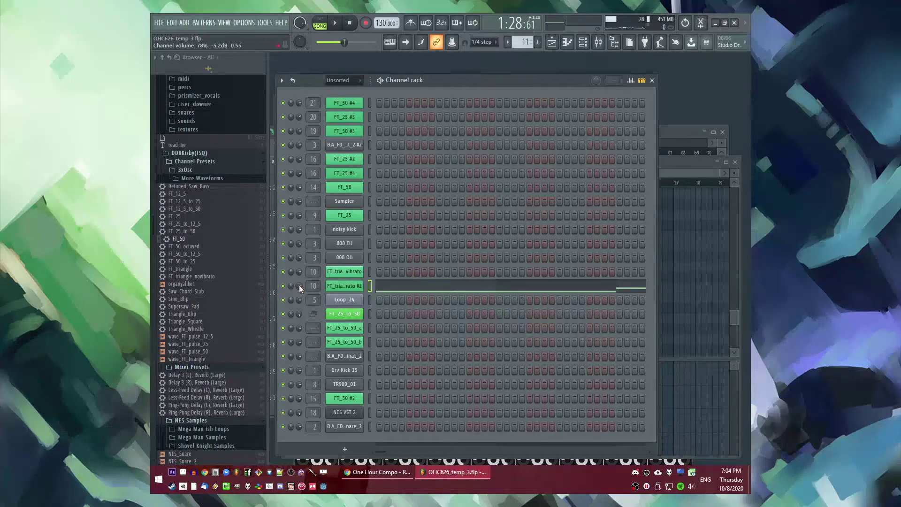
key(space)
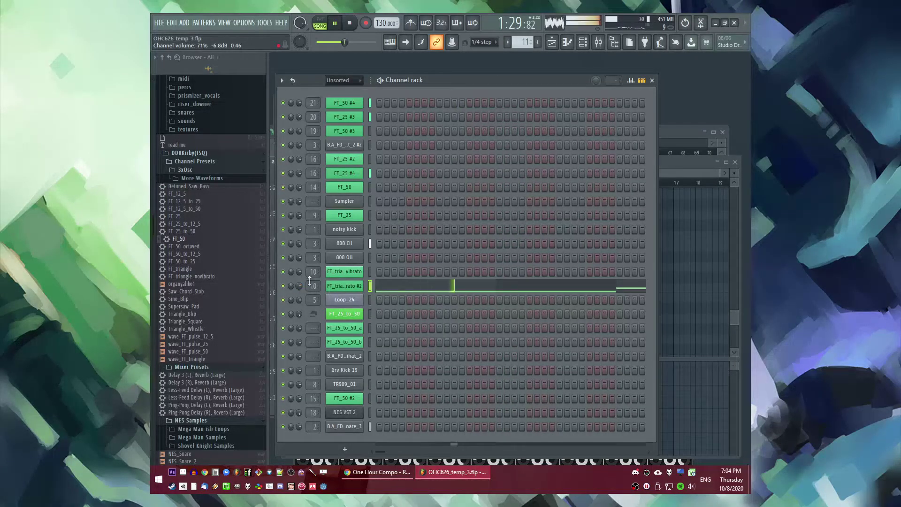
Step: Set the channel volume of FT_50 #4, the Pattern 33 lead, to 73% during playback
key(F5)
double_click(453, 203)
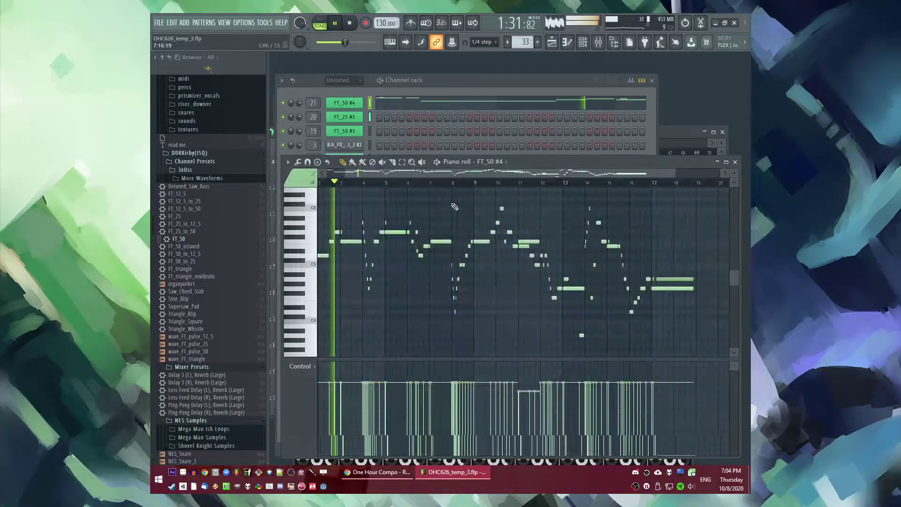
key(F6)
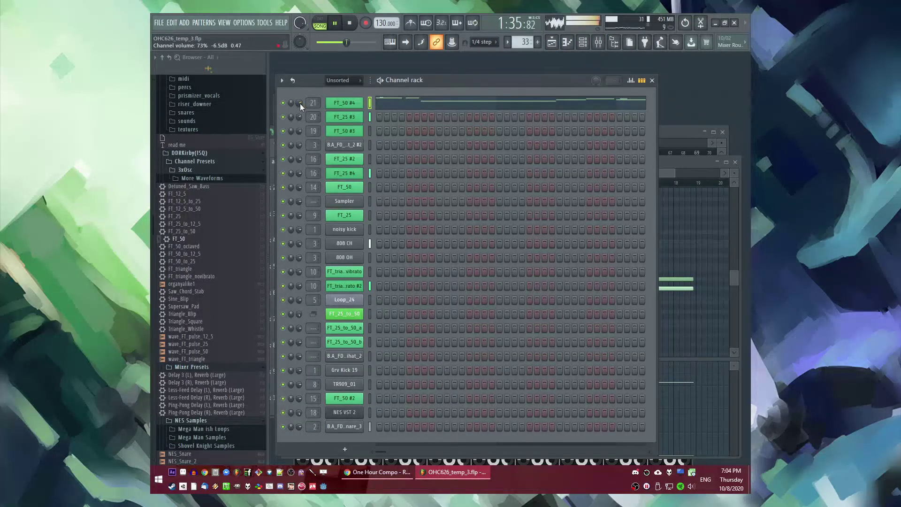
Step: Replay from just before bar 49 and set the channel volume of Pattern 26's FT_25 #4 to 74%
key(F5)
click(424, 153)
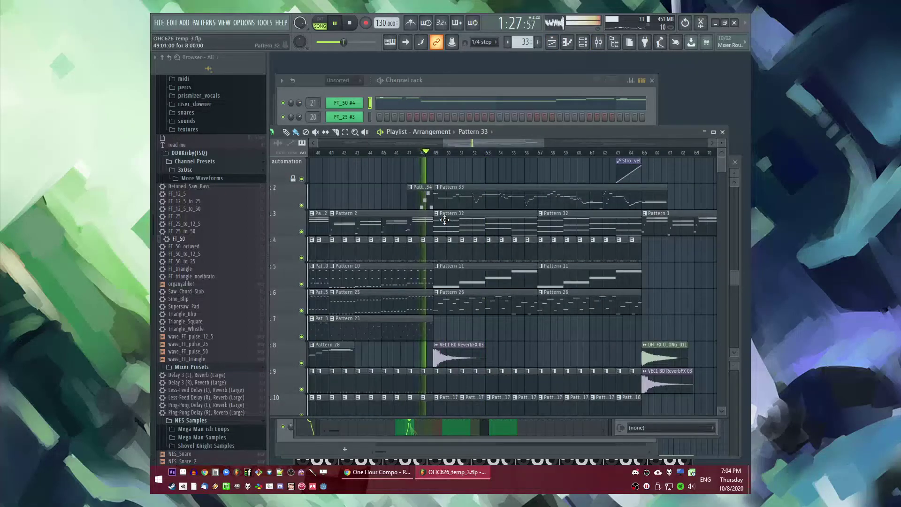
double_click(443, 311)
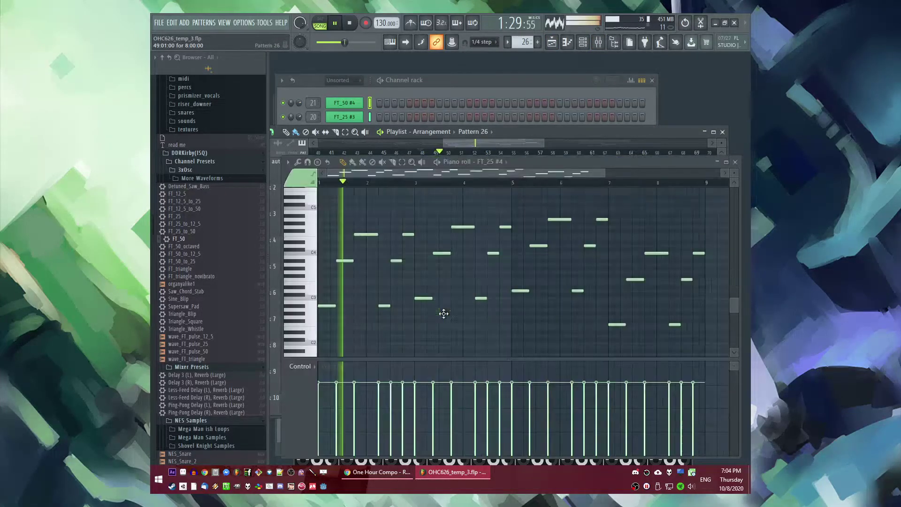
key(F6)
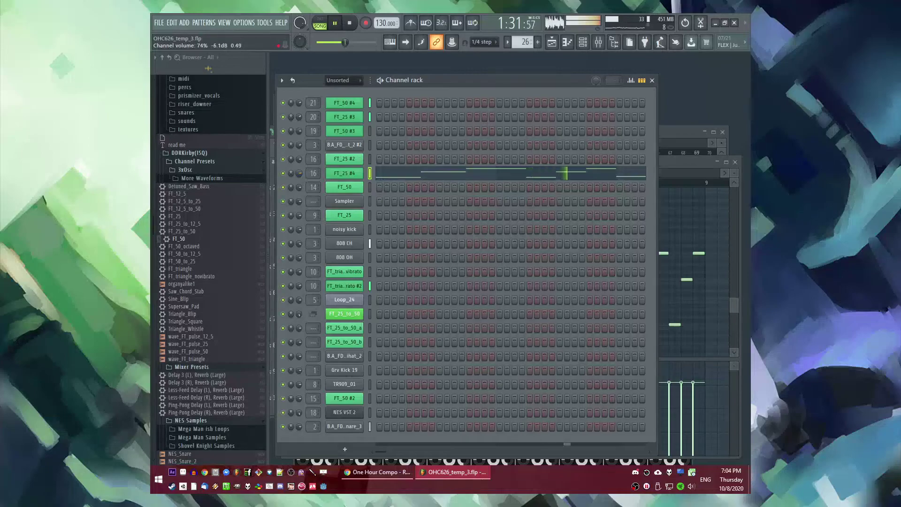
key(F5)
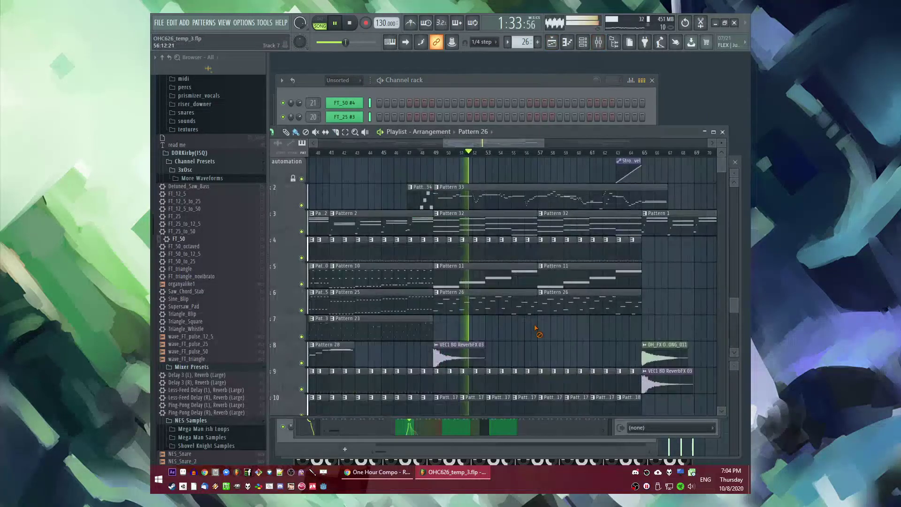
Step: Open Pattern 11's FT_triangle_novibrato #2 part and listen to the song onward from about bar 51
double_click(462, 280)
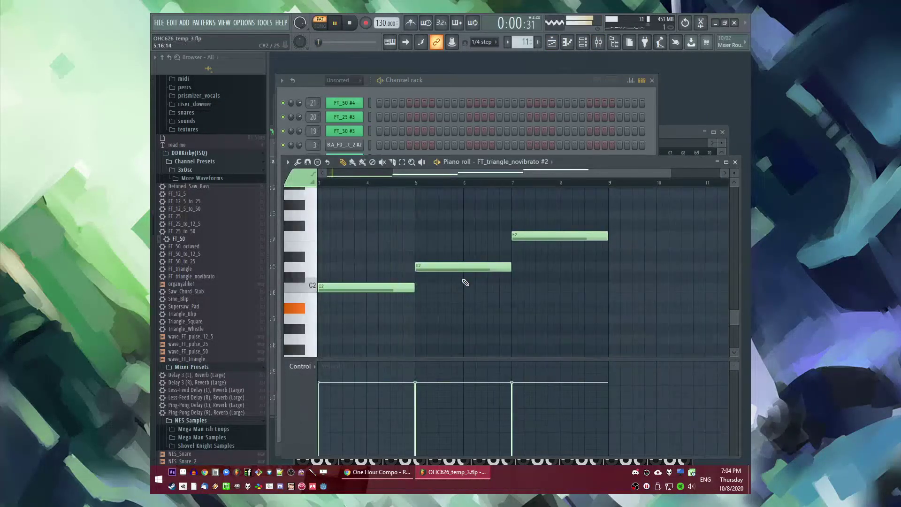
key(F5)
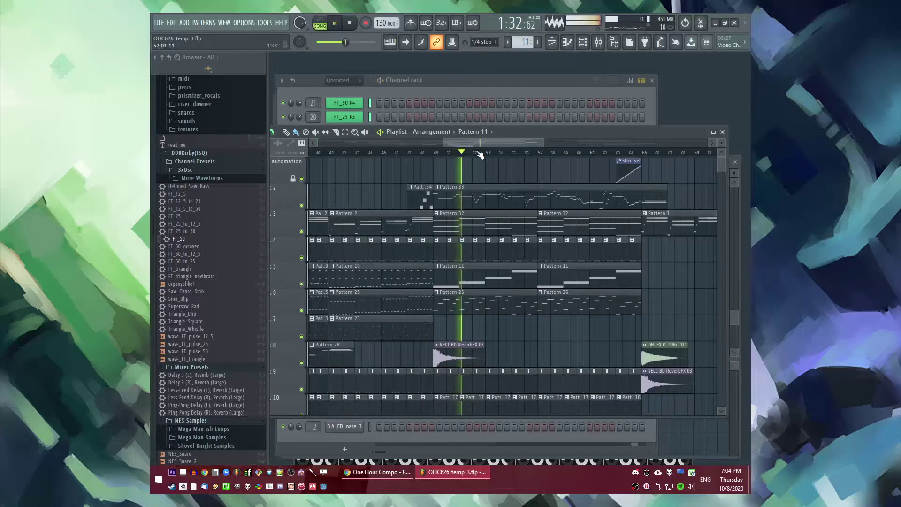
scroll(512, 276, down, 5)
scroll(528, 294, up, 5)
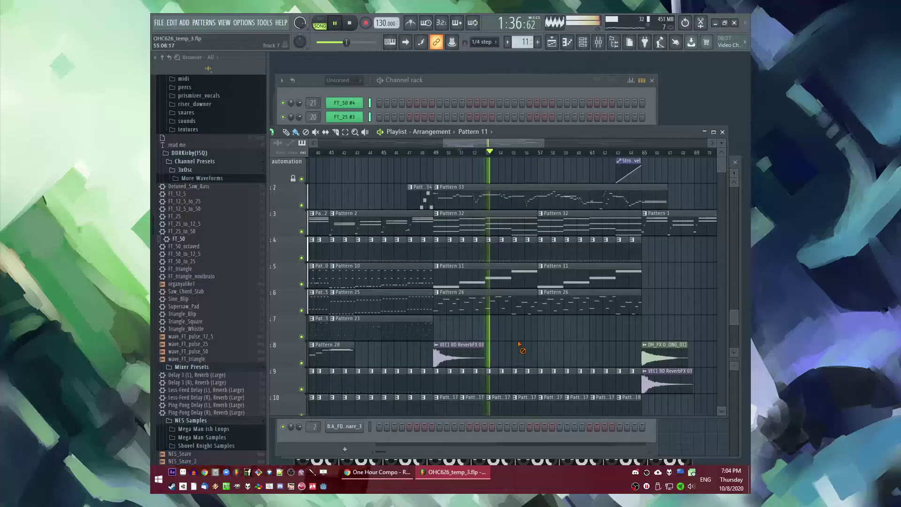
scroll(504, 318, down, 6)
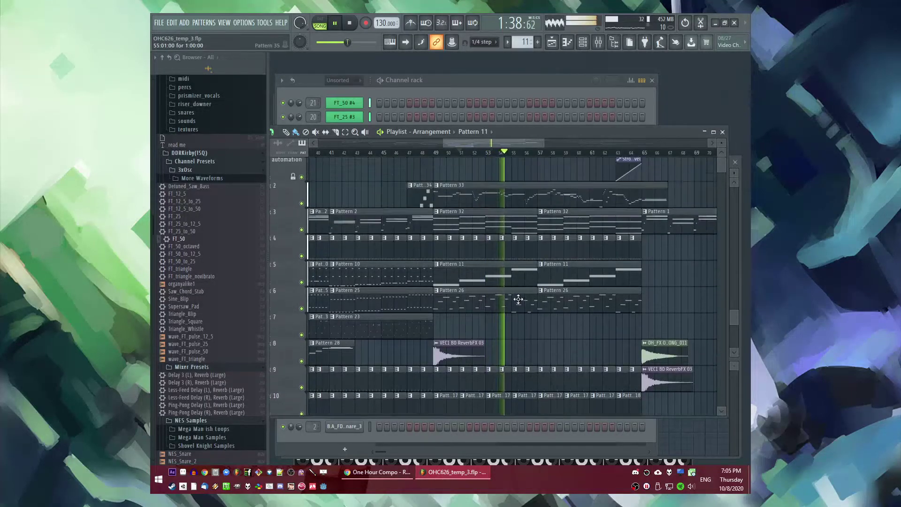
scroll(528, 332, up, 6)
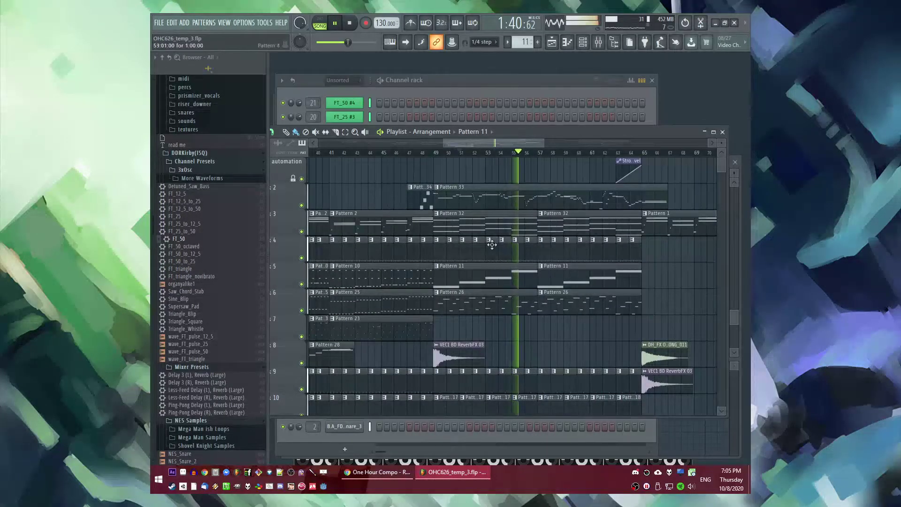
Step: Set the channel volume of Pattern 33's FT_50 #4 lead to 69%
key(F9)
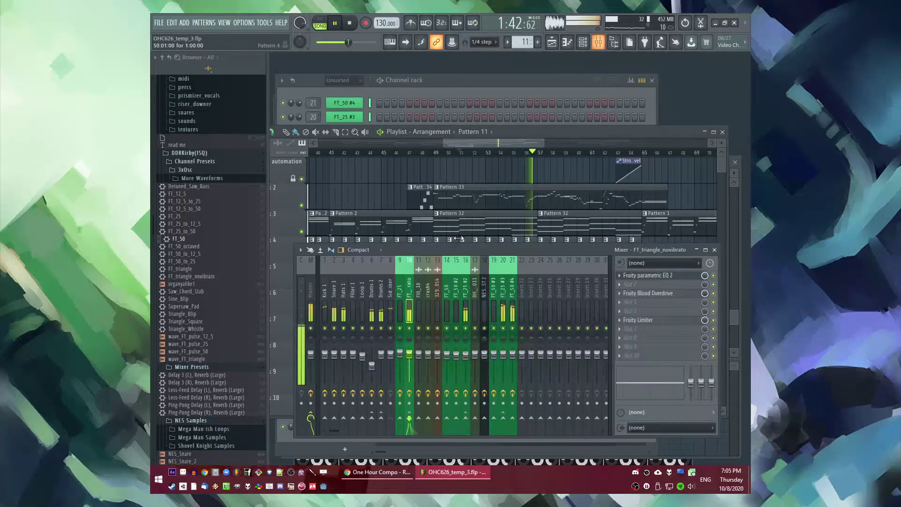
double_click(461, 202)
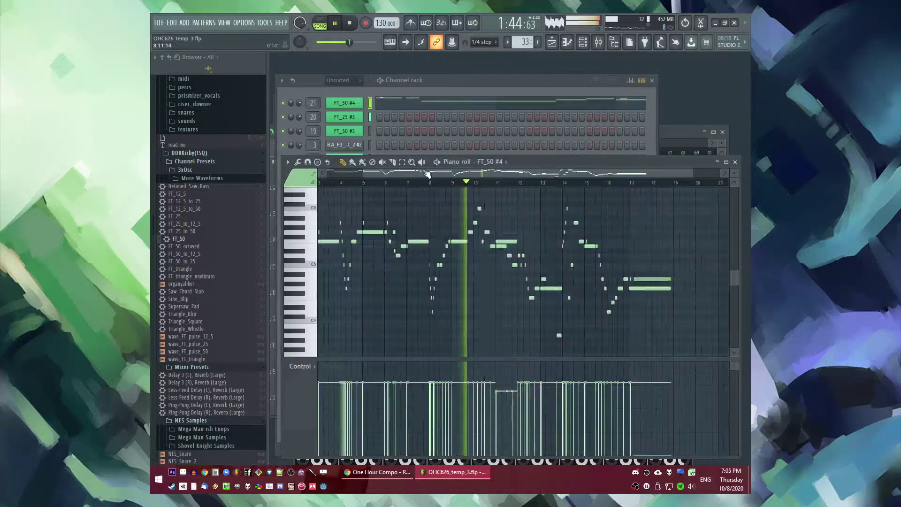
click(297, 102)
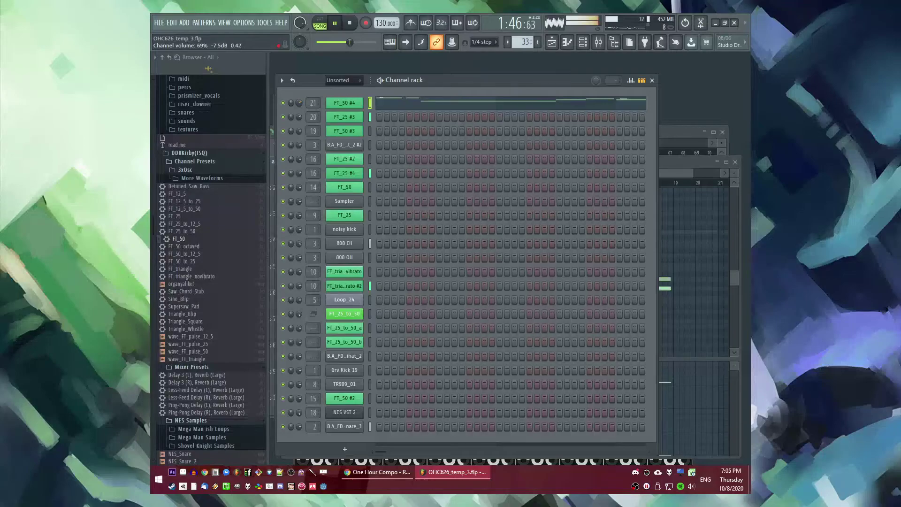
Step: Set the channel volume of Pattern 11's FT_triangle_novibrato #2 to 69%
key(F9)
key(F5)
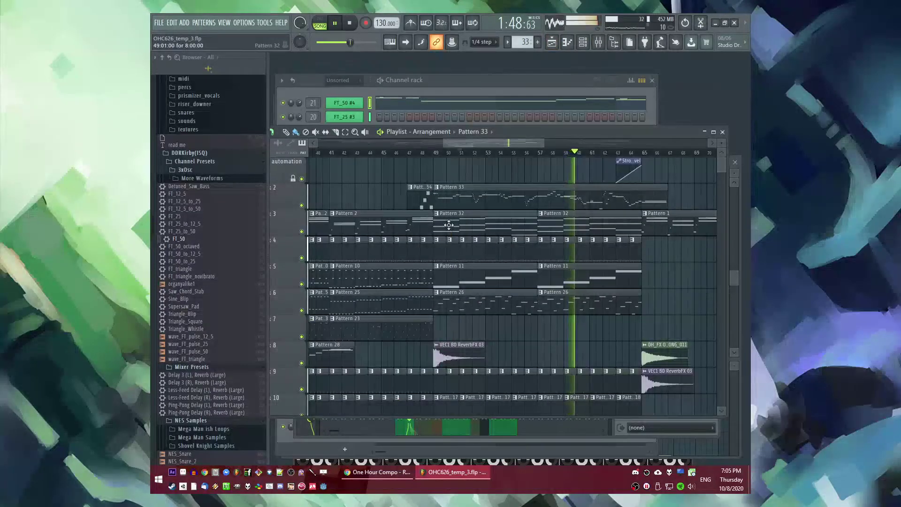
double_click(439, 281)
key(F6)
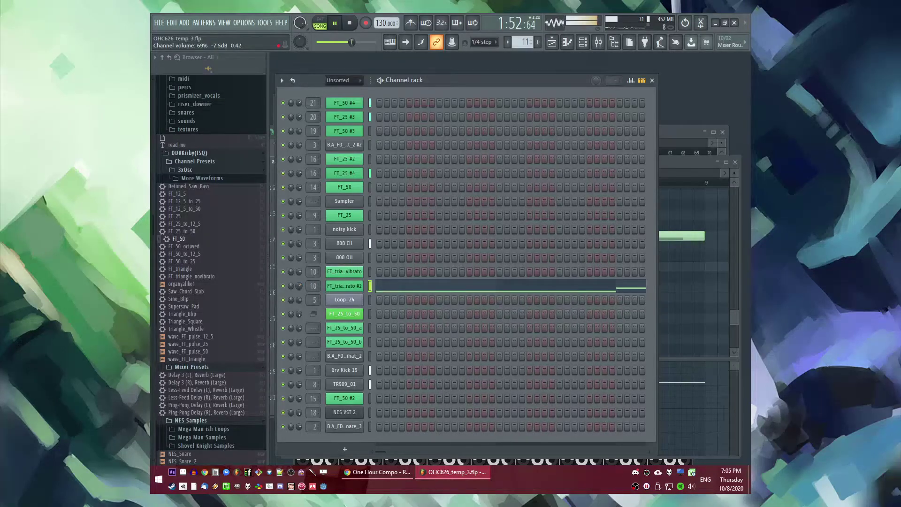
Step: Switch to pattern mode and audition Pattern 11 and Pattern 32 on their own
key(F9)
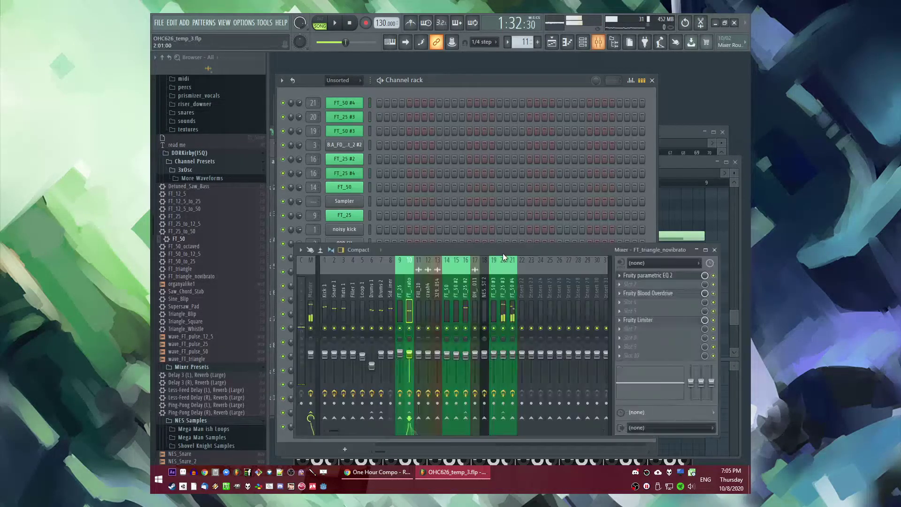
key(space)
key(l)
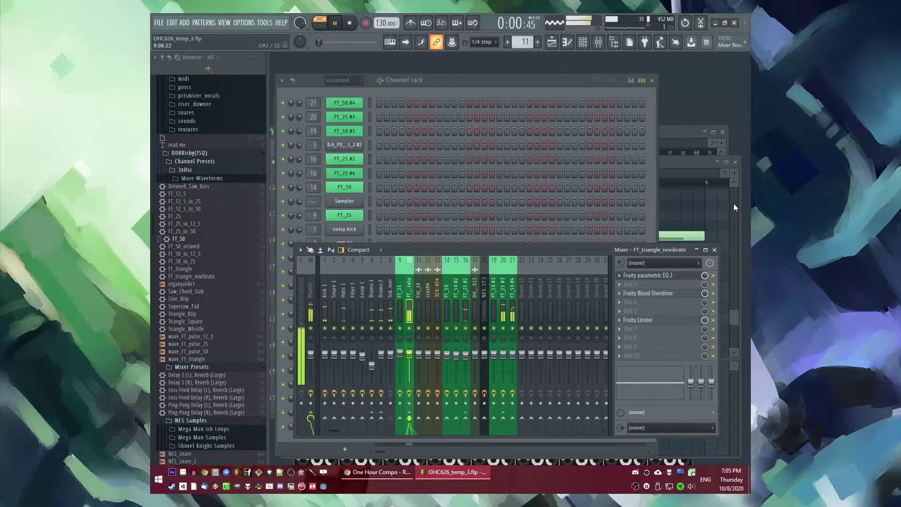
key(F7)
key(F5)
click(448, 226)
key(space)
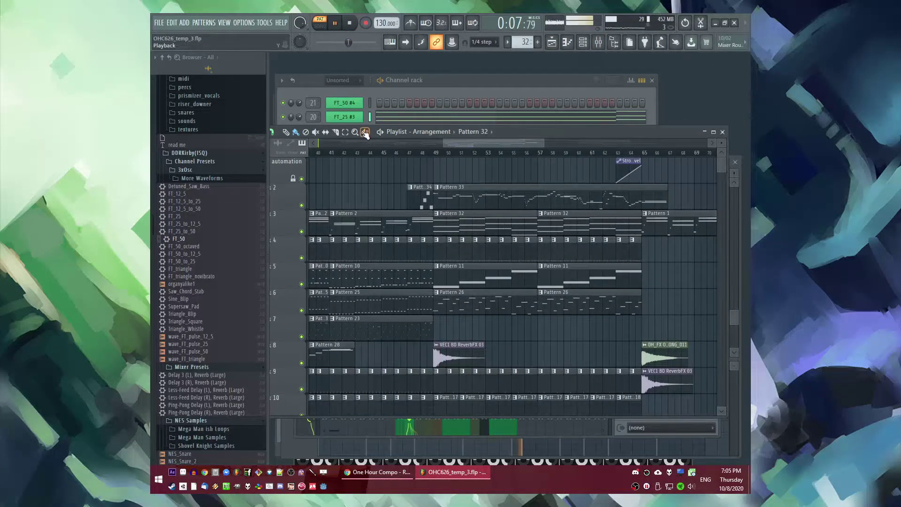
Step: Add Fruity parametric EQ 2 to the first effect slot of the FT_25 #3 mixer track
click(303, 122)
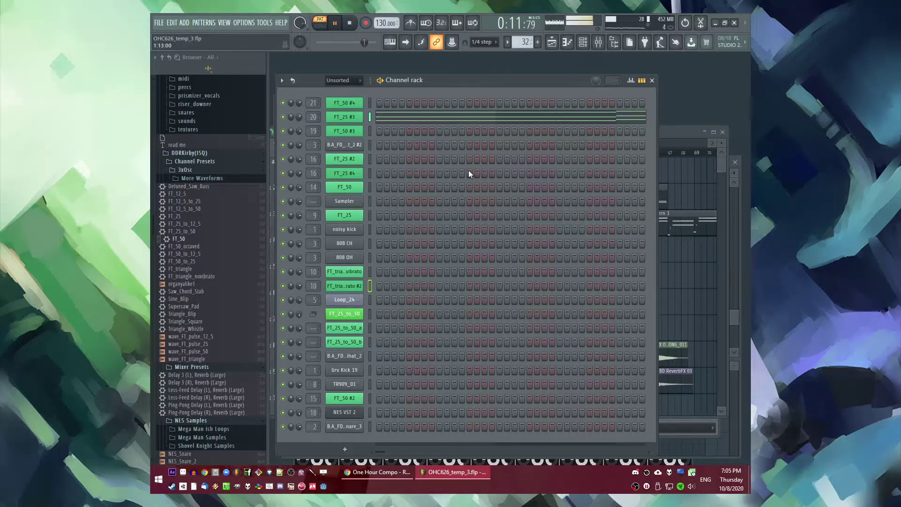
key(F9)
click(504, 307)
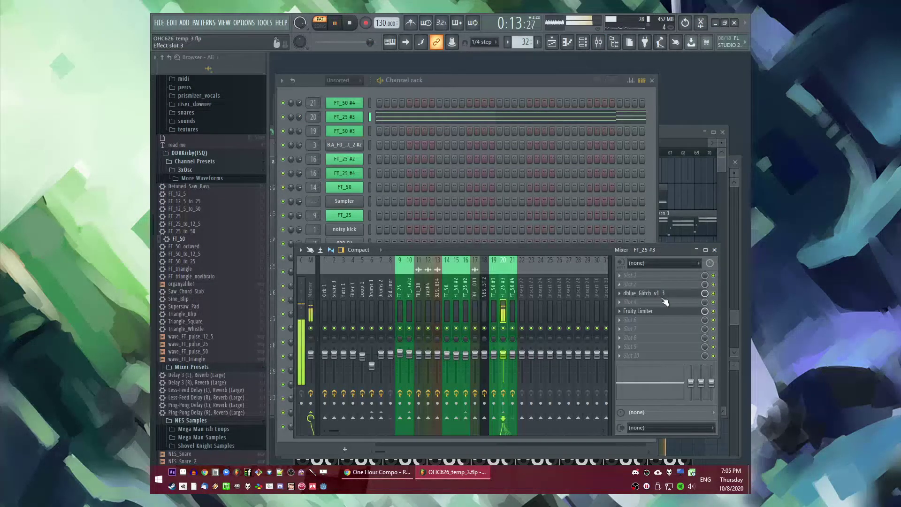
click(620, 275)
click(502, 337)
Step: Cut EQ band 7 by 18 dB at 11606 Hz, cut band 1's lows, and play the song from about bar 49
drag(468, 202, 485, 241)
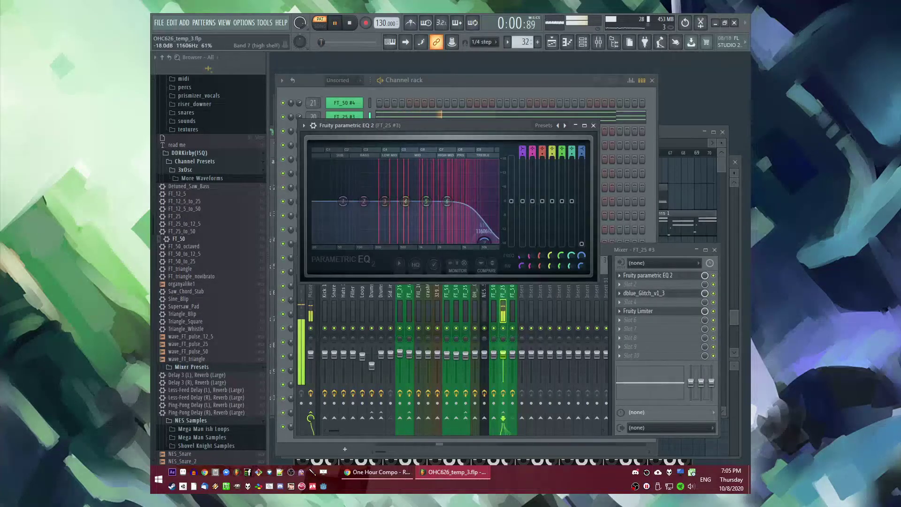
drag(343, 201, 358, 241)
key(F5)
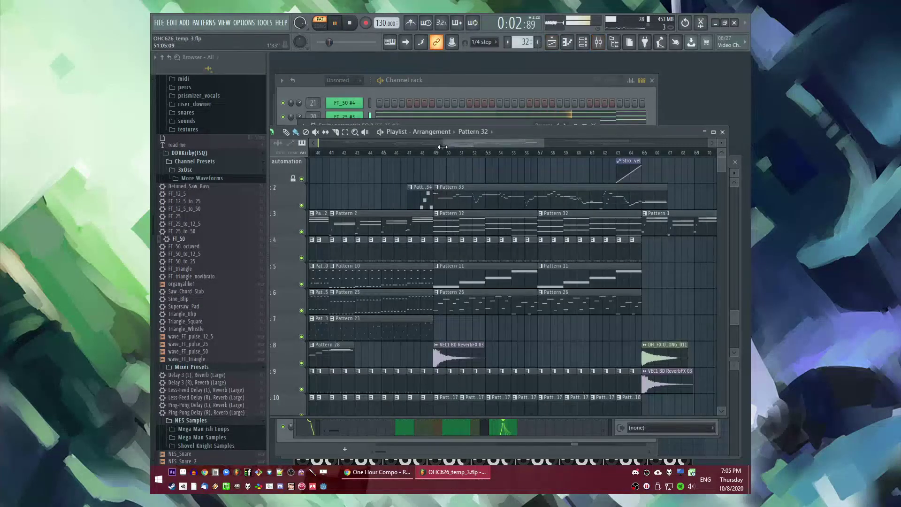
click(443, 147)
key(F9)
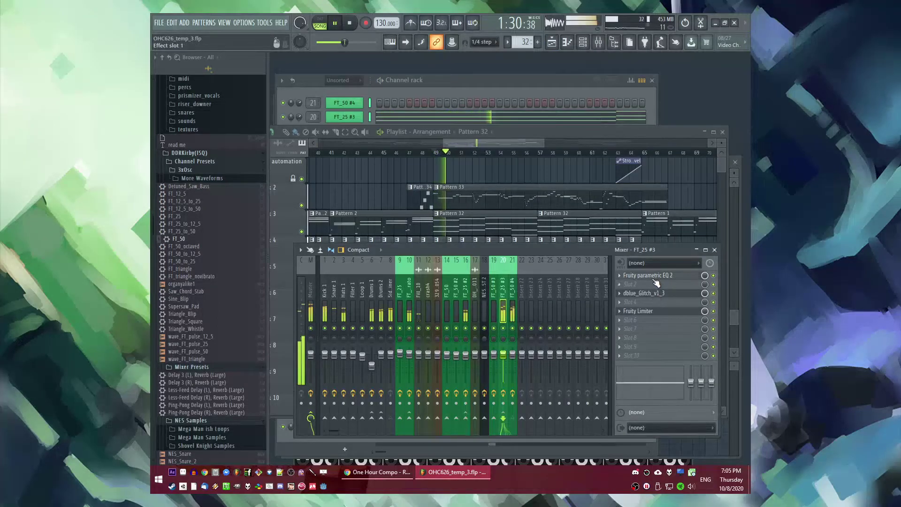
Step: Set FT_25 #3's EQ band 1 to -18 dB at 179 Hz and band 7 to a full cut at 20000 Hz, trying a treble boost
click(655, 279)
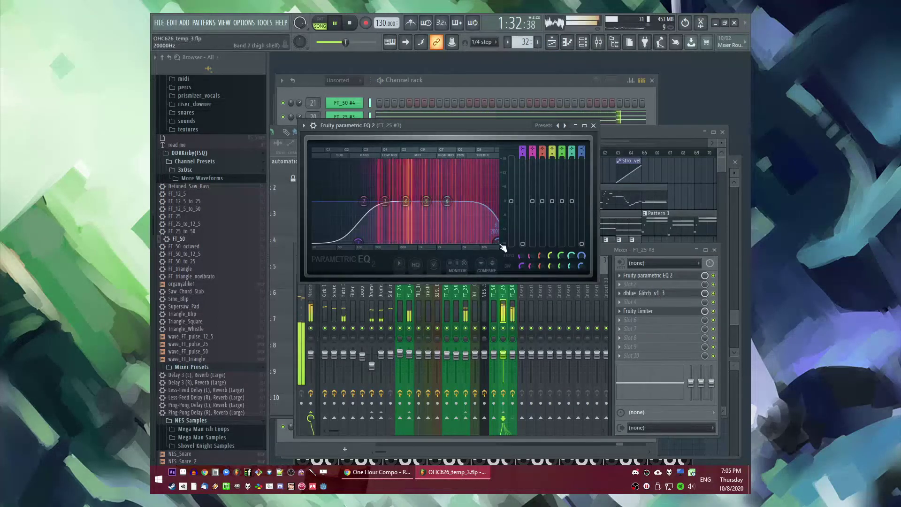
drag(358, 242, 370, 240)
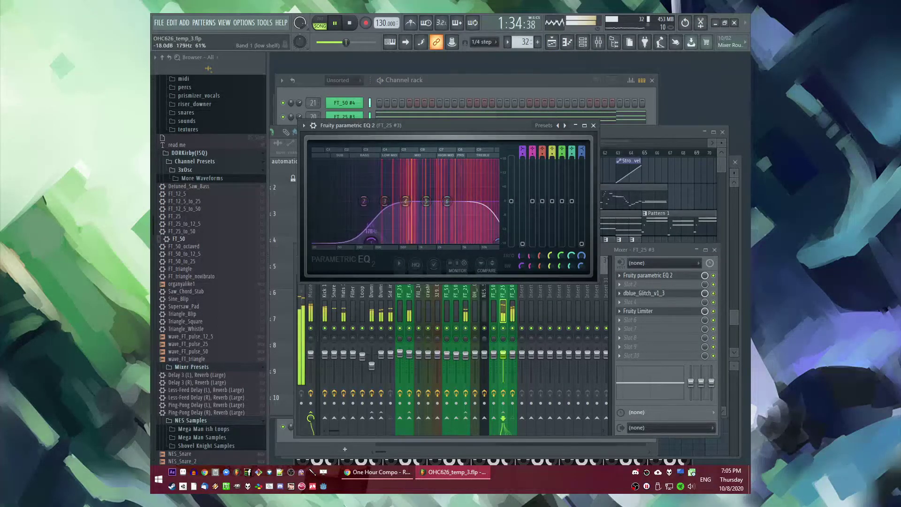
alt+click(496, 241)
drag(468, 201, 471, 162)
alt+click(471, 161)
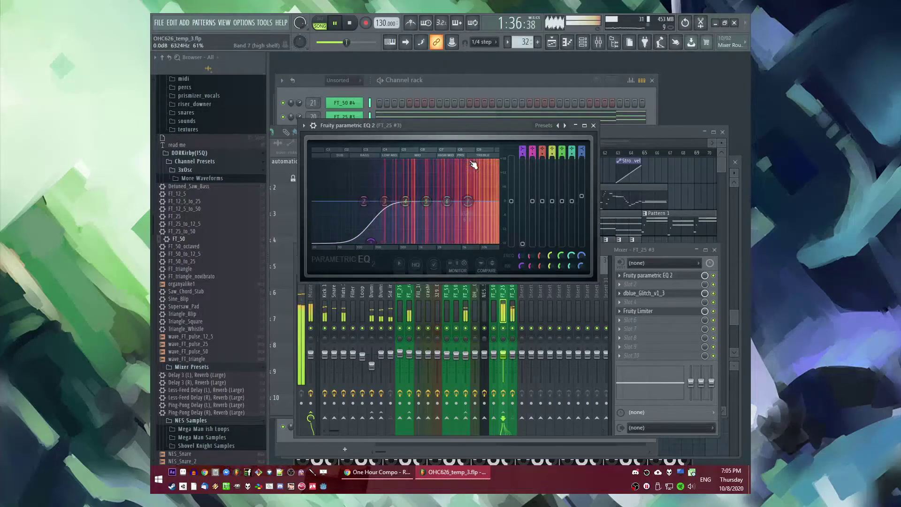
drag(468, 201, 503, 247)
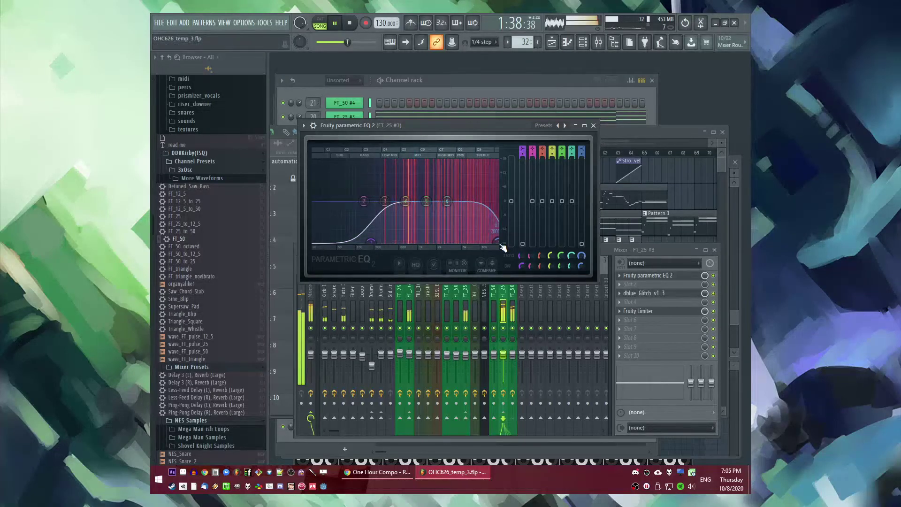
Step: Briefly solo the FT_25 #3 mixer track to check its sound during playback
click(505, 312)
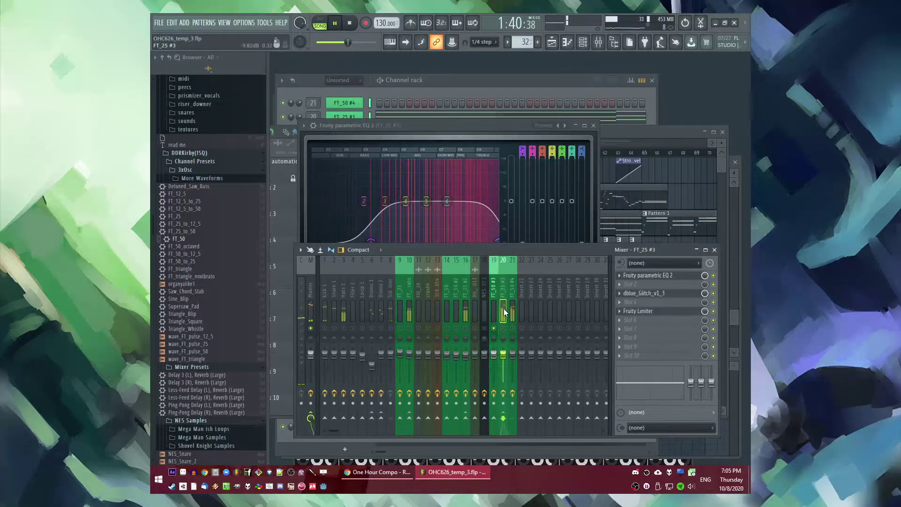
key(s)
key(s)
Step: Reset EQ bands 1 and 7 to flat, switch off the EQ on FT_25 #3 and close its window
alt+click(497, 240)
alt+click(374, 239)
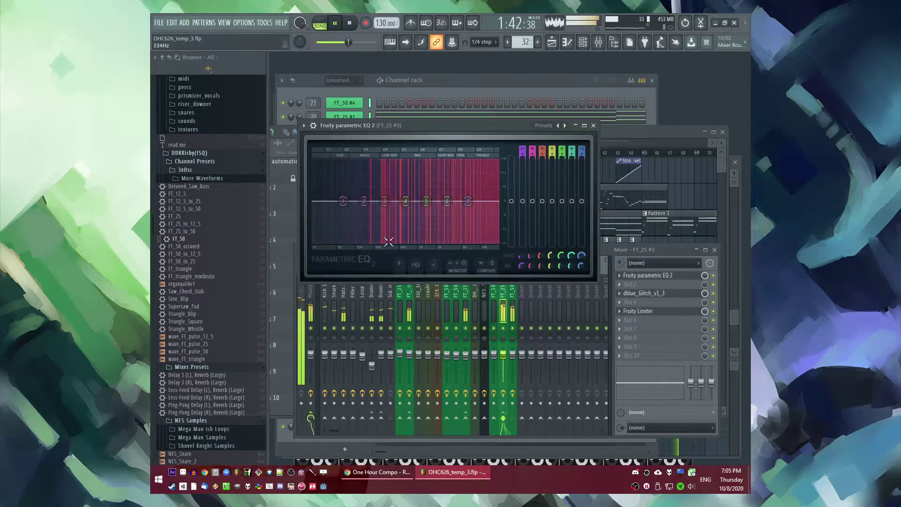
click(505, 312)
click(713, 276)
click(593, 126)
Step: Open the FT_25 #3 channel settings and assign the channel to mixer track 22
click(344, 116)
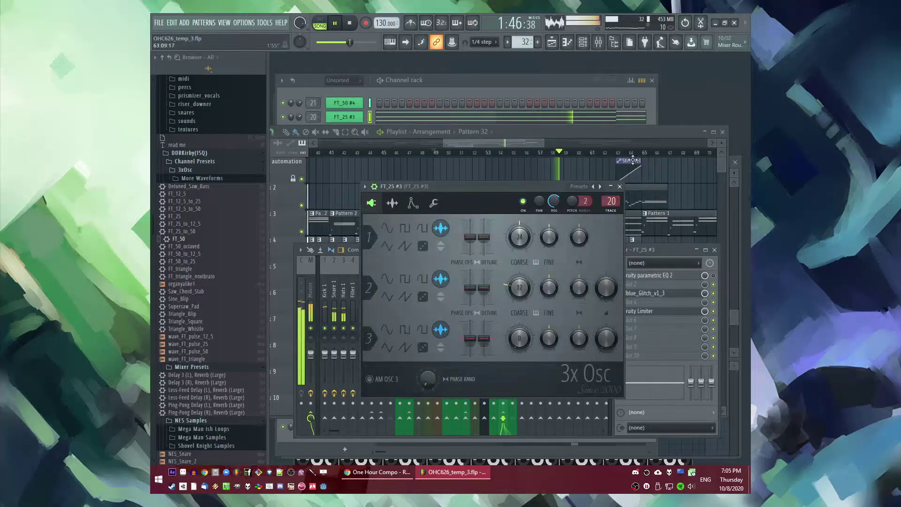
scroll(611, 202, up, 2)
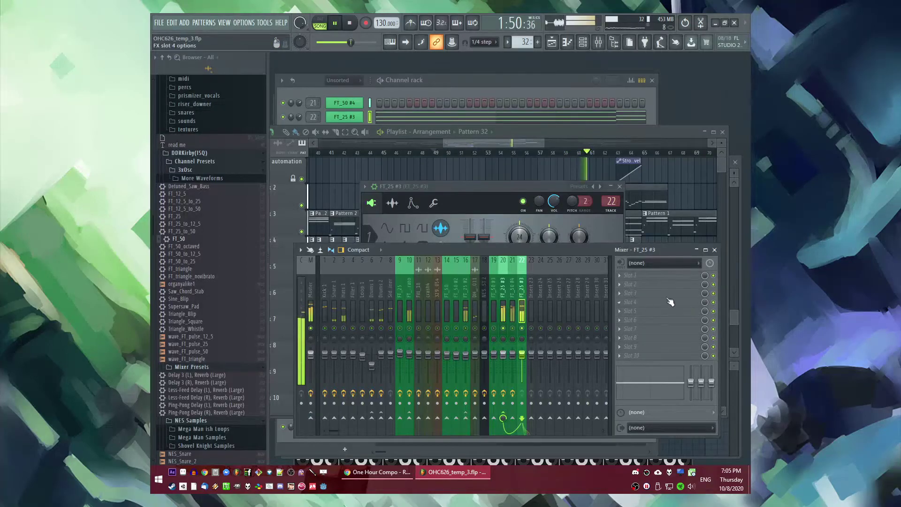
Step: Add Fruity parametric EQ 2 to the FT_25 #3 mixer track and cut its lowest and highest bands (1 and 7) fully
click(618, 288)
click(509, 319)
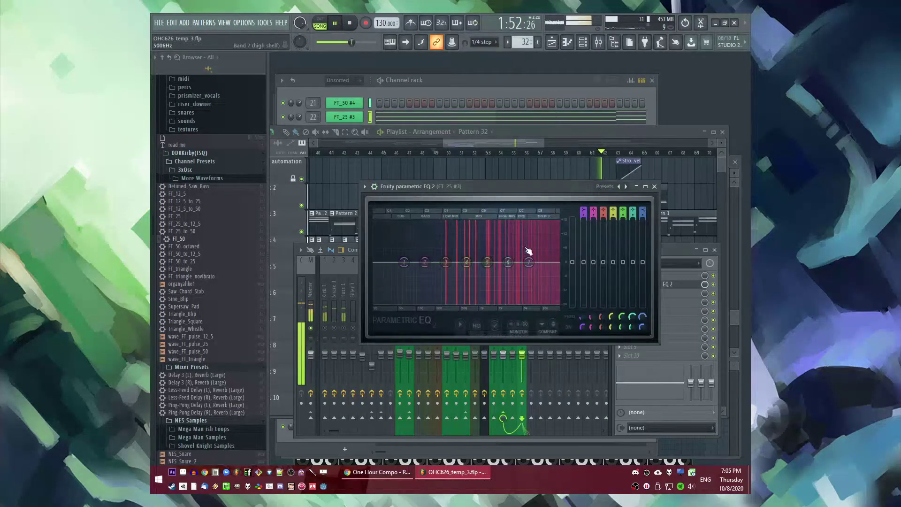
drag(453, 286, 433, 277)
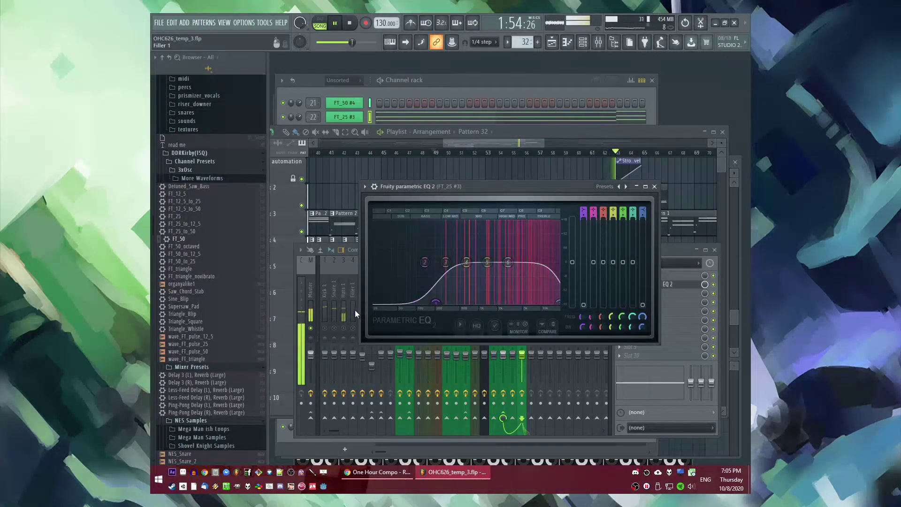
Step: Return to the playlist and replay the song from about bar 48 to hear the filtered FT_25 #3 in context
click(355, 310)
click(514, 304)
key(F9)
key(F5)
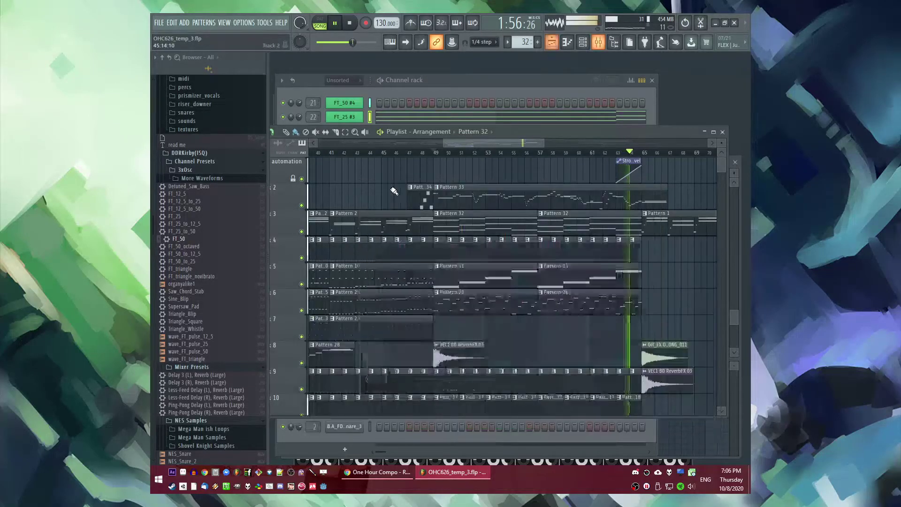
mouse_move(416, 148)
mouse_down()
mouse_move(423, 153)
mouse_move(388, 153)
mouse_move(423, 152)
mouse_up()
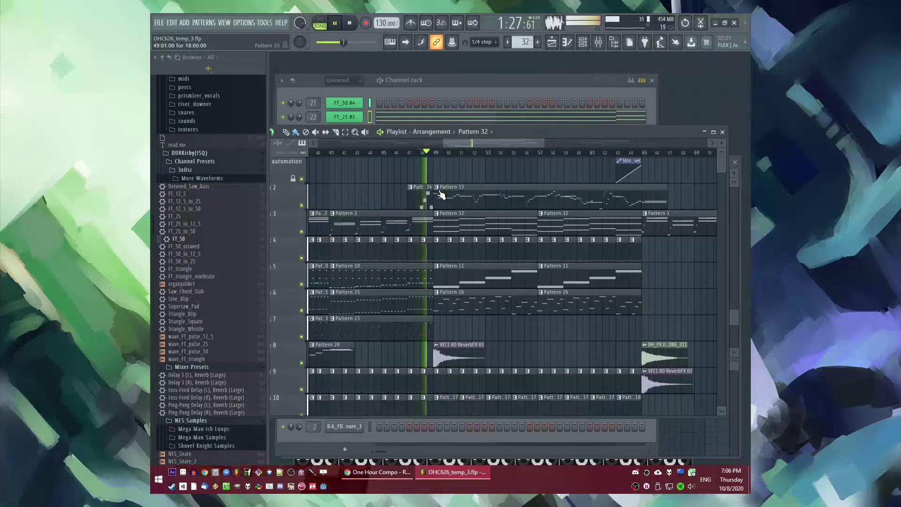
Step: Compare the neighbouring lead tracks in the mixer and fine-tune the FT_50 #4 track's volume around 102% during playback
key(F9)
click(513, 305)
click(503, 305)
click(513, 305)
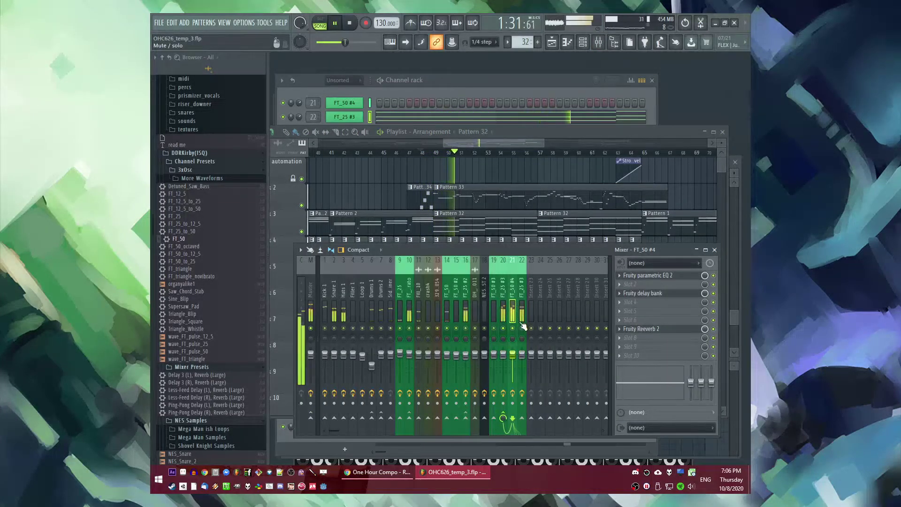
drag(518, 357, 519, 356)
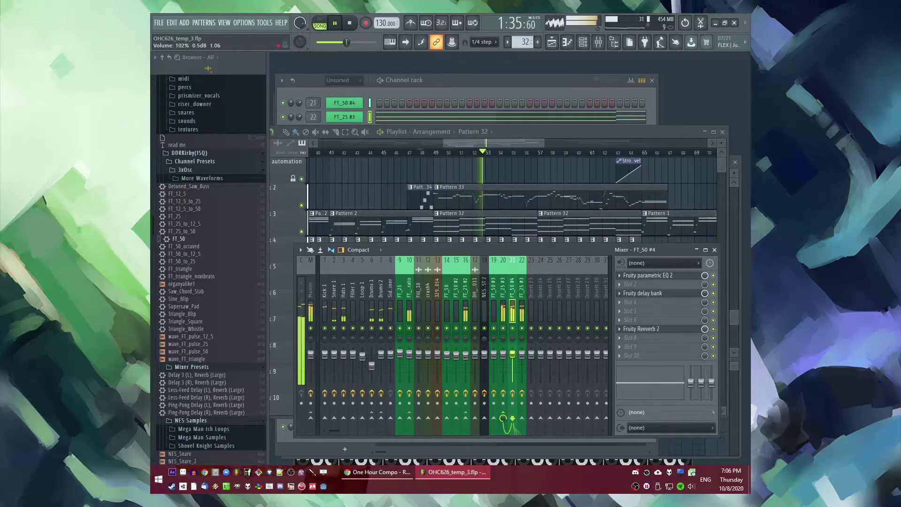
drag(519, 358, 518, 356)
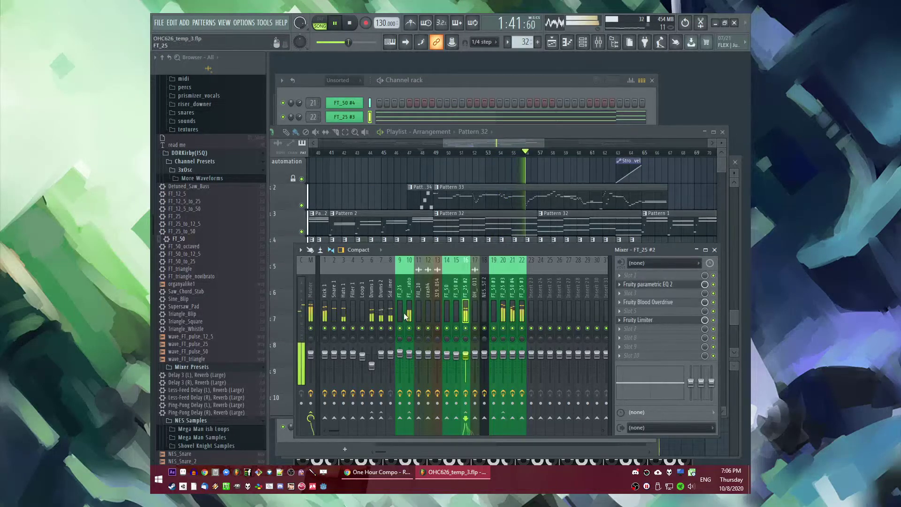
Step: Restart playback from about bar 48, create a new pattern and place it at bar 49 on playlist track 13
click(493, 175)
scroll(493, 175, down, 2)
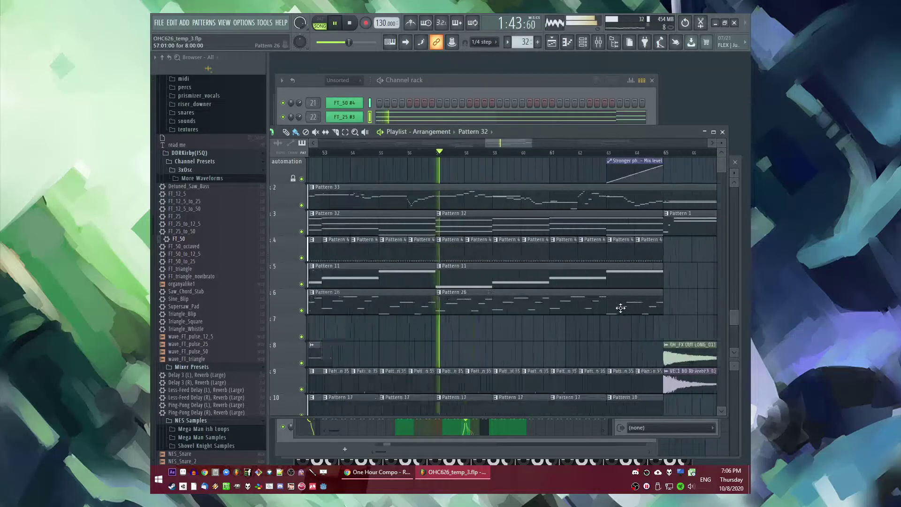
scroll(501, 273, down, 4)
scroll(501, 274, up, 3)
scroll(370, 248, up, 3)
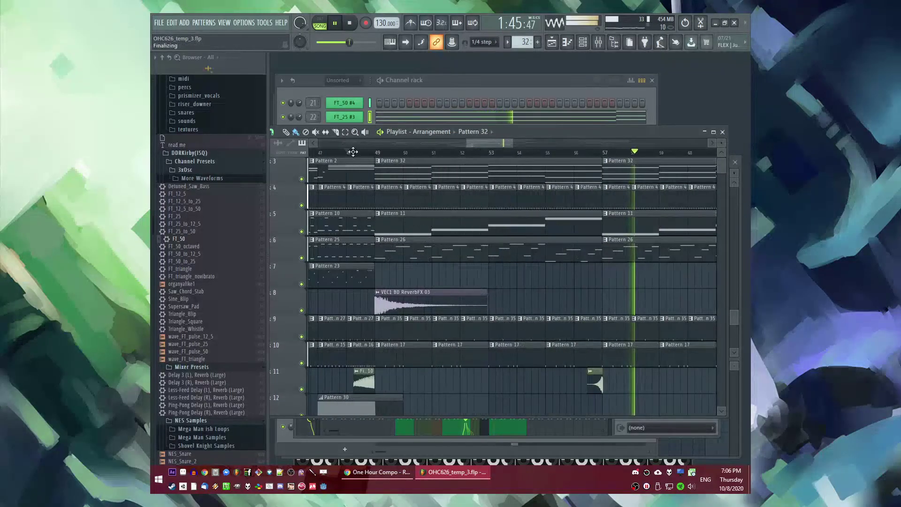
click(353, 152)
scroll(409, 257, down, 3)
scroll(409, 257, down, 3)
key(F4)
key(Return)
click(381, 313)
Step: Stop playback and audition hat, percussion and ride samples from the hats_cymbal, Percs and Ride folders in the browser
scroll(198, 282, down, 15)
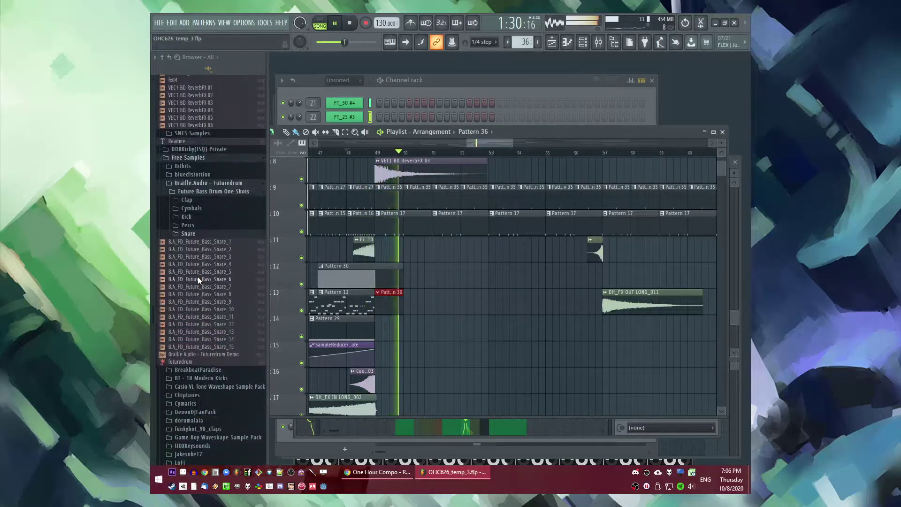
scroll(204, 312, up, 10)
key(space)
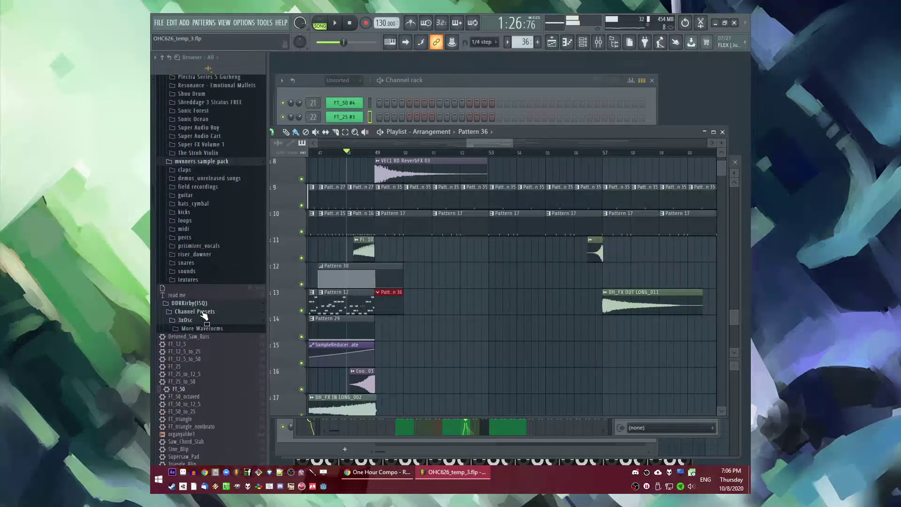
click(193, 207)
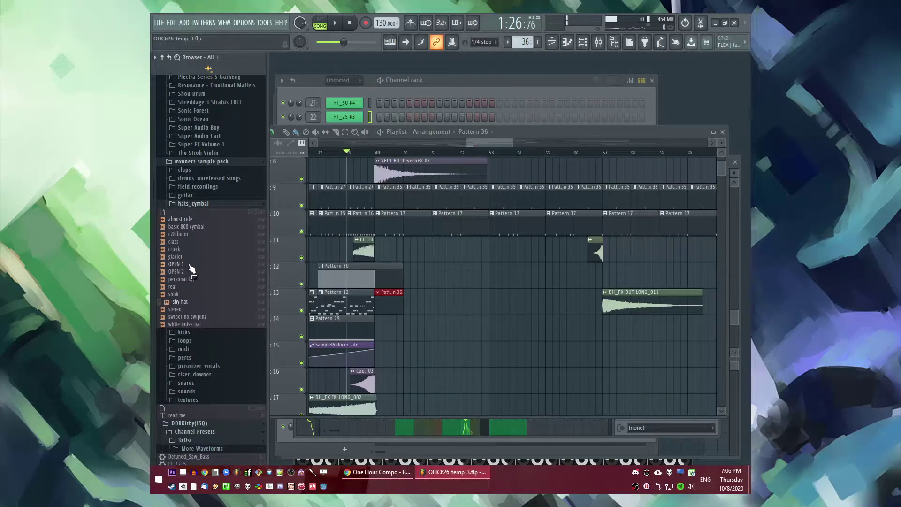
scroll(207, 278, up, 9)
scroll(197, 255, down, 10)
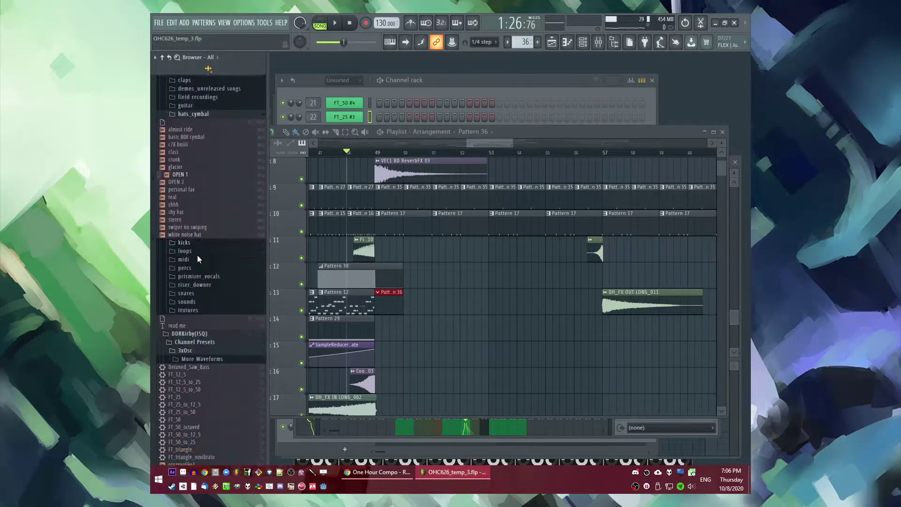
click(199, 270)
click(197, 317)
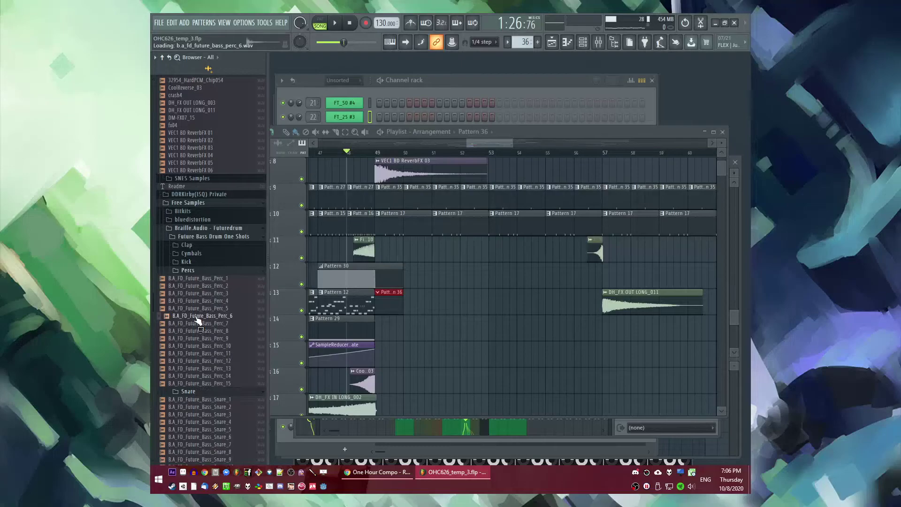
click(203, 279)
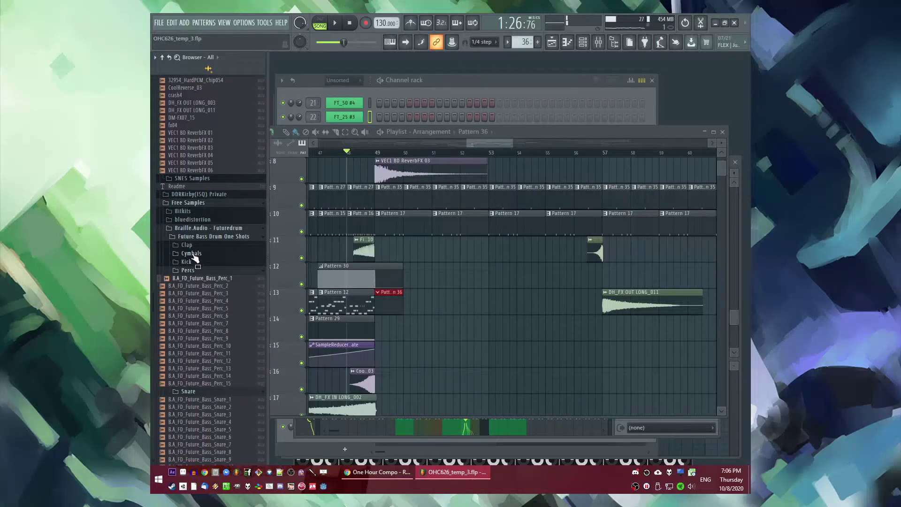
click(191, 254)
click(190, 287)
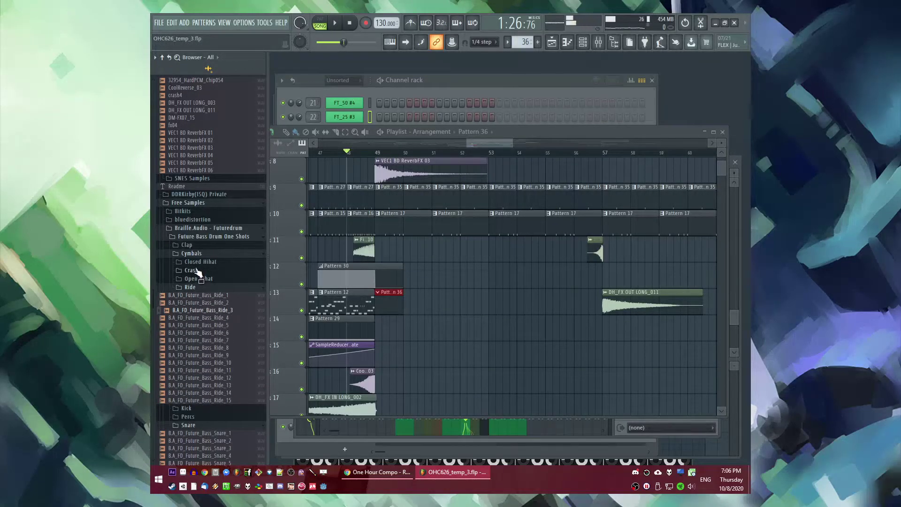
Step: Audition the Closed Hihat samples and add B.A_FD_Future_Bass_Closed_Hihat_8 as a new channel at the start of the channel rack
click(200, 261)
click(203, 323)
click(200, 300)
key(F6)
click(200, 323)
drag(364, 99, 358, 89)
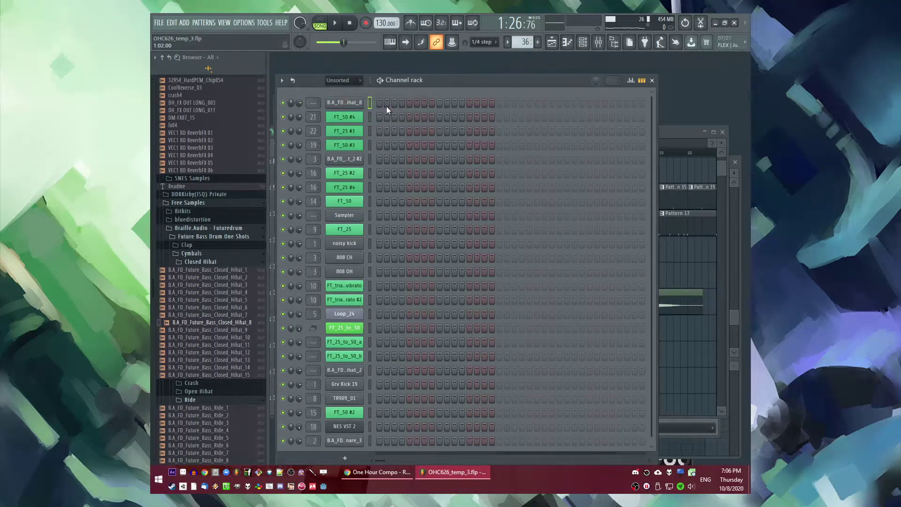
Step: Program the new closed hi-hat channel with hits on steps 3, 9 and 15, checking the rhythm against the song
key(space)
key(F5)
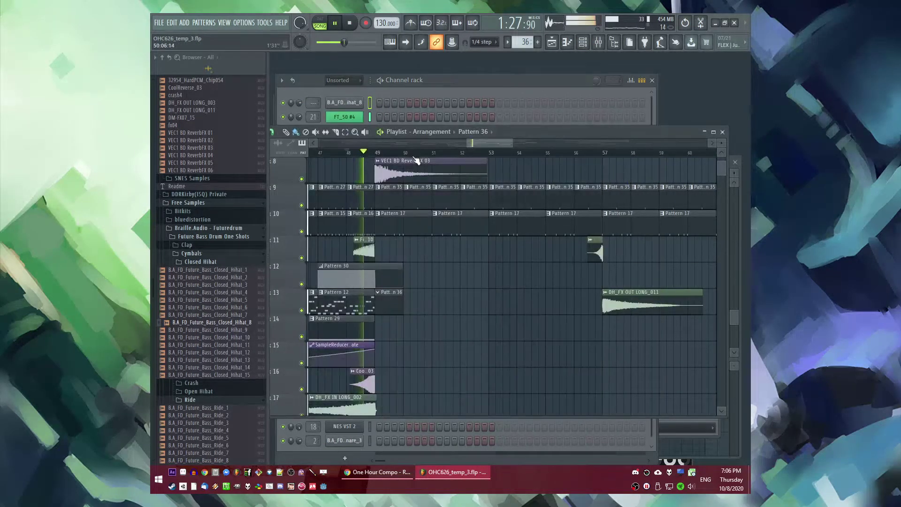
click(393, 102)
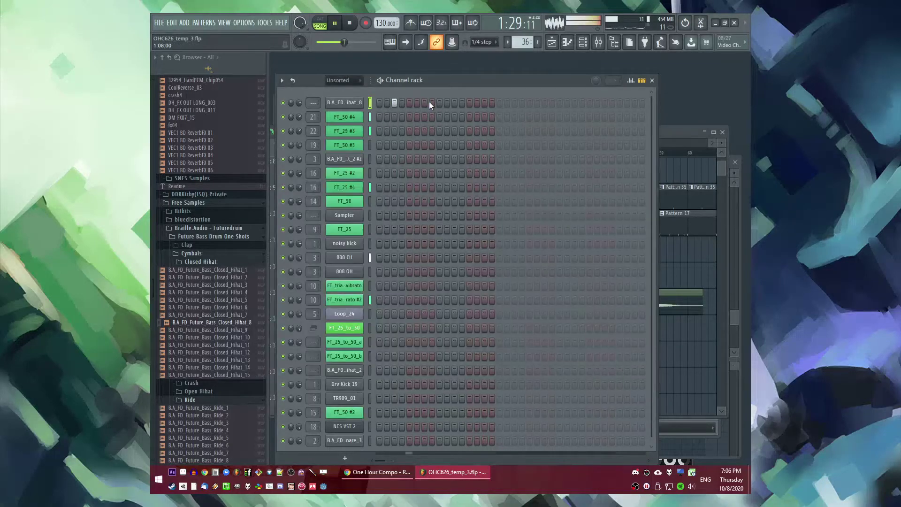
click(424, 103)
click(424, 103)
key(space)
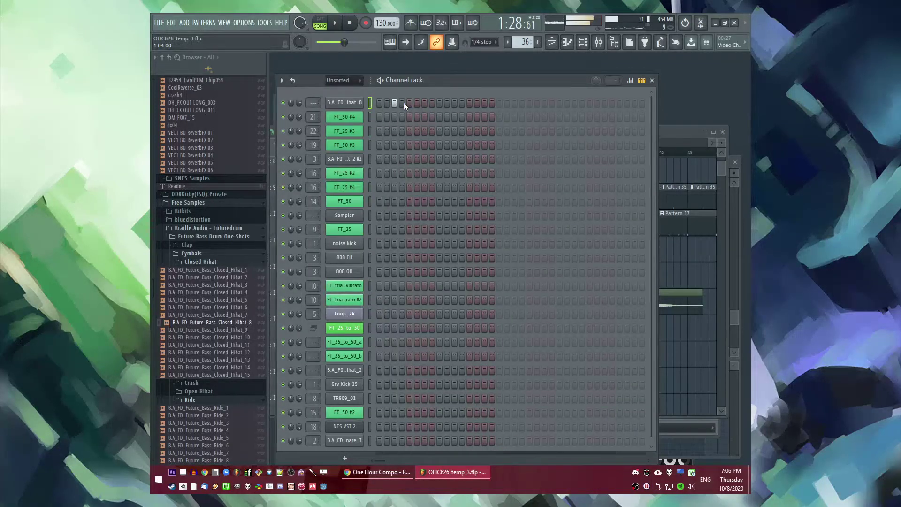
click(439, 103)
key(space)
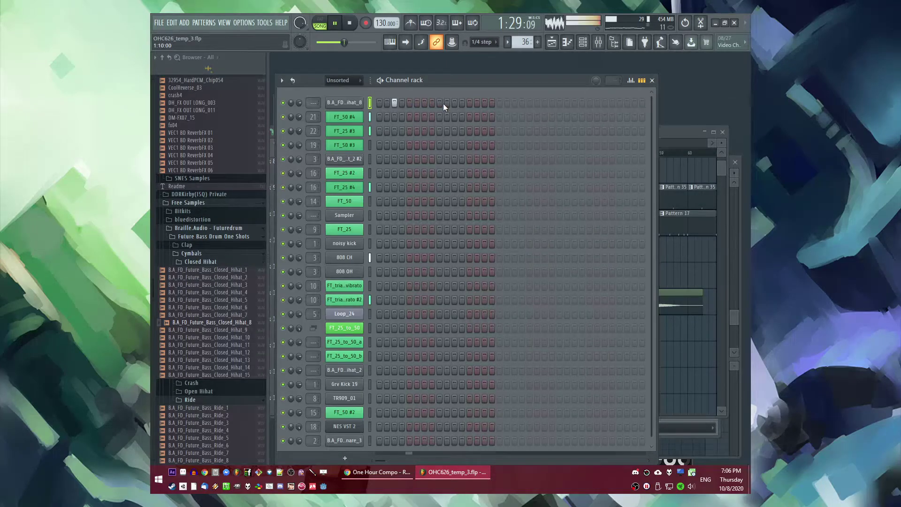
click(485, 103)
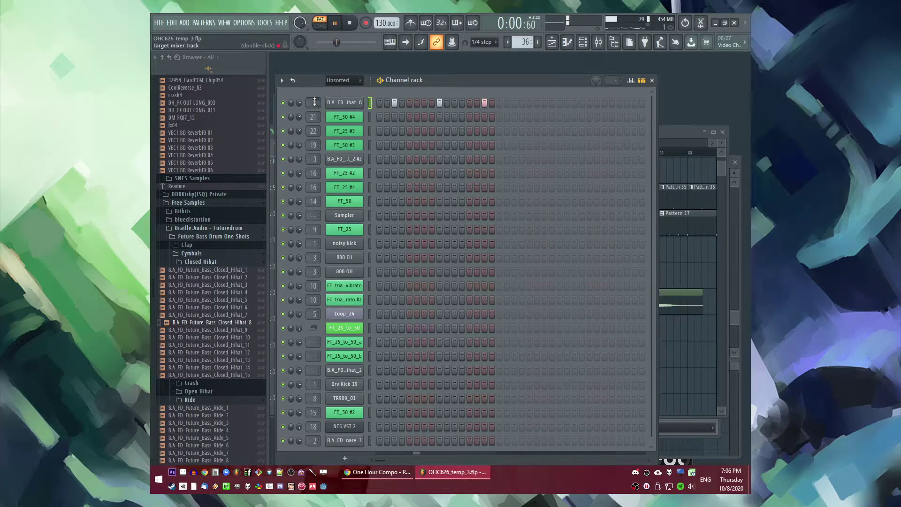
Step: Repeat the closed hi-hat pattern on playlist track 14 from bar 49 up to bar 65, clearing it from track 13
key(F5)
mouse_move(393, 307)
mouse_down()
mouse_move(396, 335)
mouse_move(706, 339)
mouse_up()
scroll(424, 302, down, 3)
scroll(544, 326, up, 3)
click(597, 332)
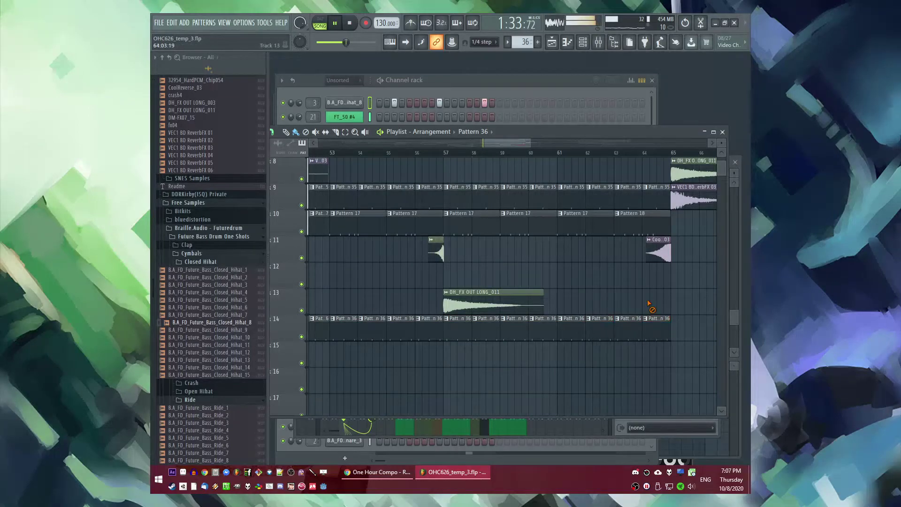
Step: Set the closed hi-hat channel's volume to about 61% (-9.6 dB) and return to the playlist
scroll(565, 295, down, 5)
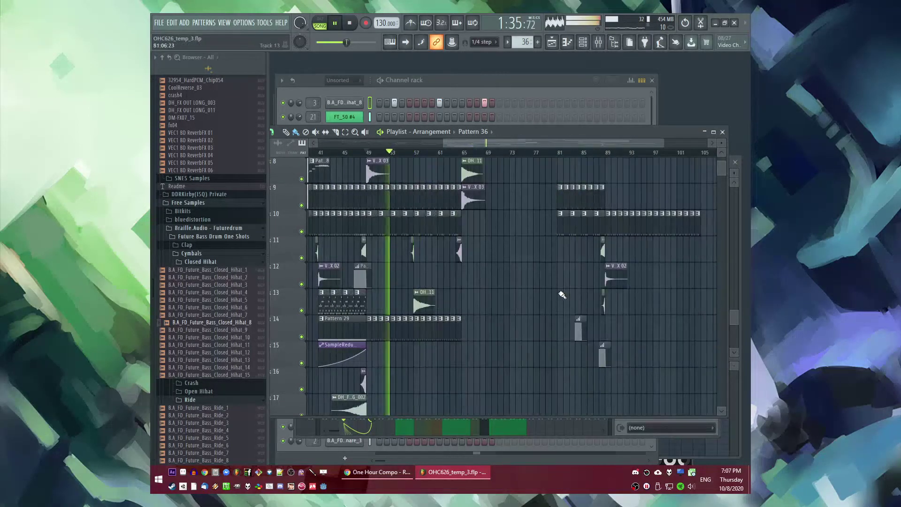
scroll(459, 282, up, 5)
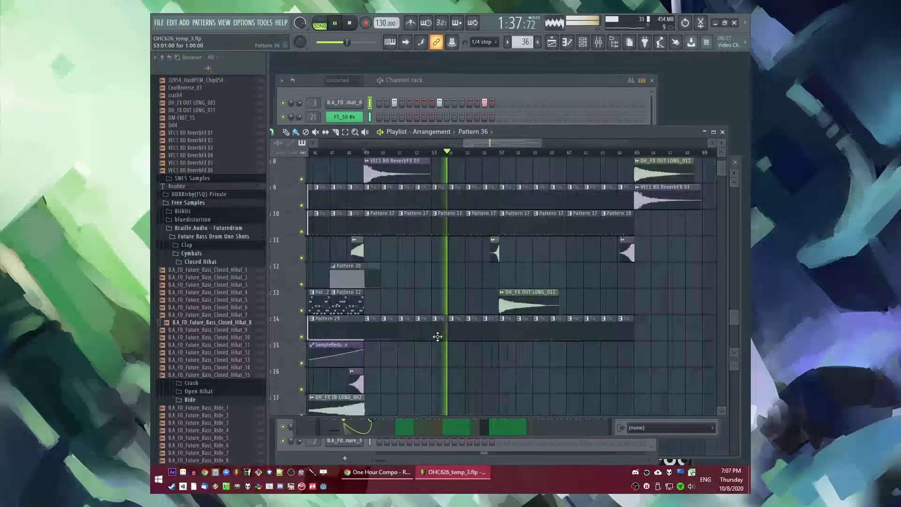
scroll(439, 337, down, 3)
scroll(218, 302, down, 6)
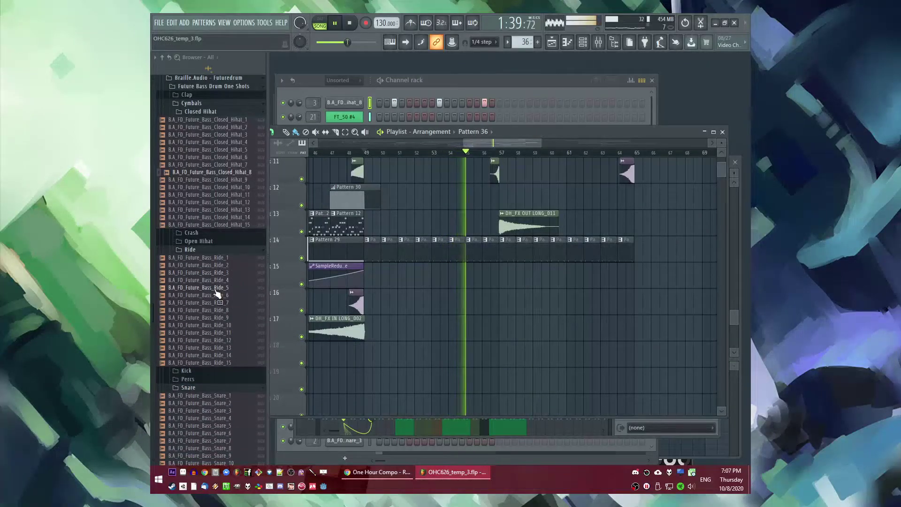
drag(299, 103, 299, 113)
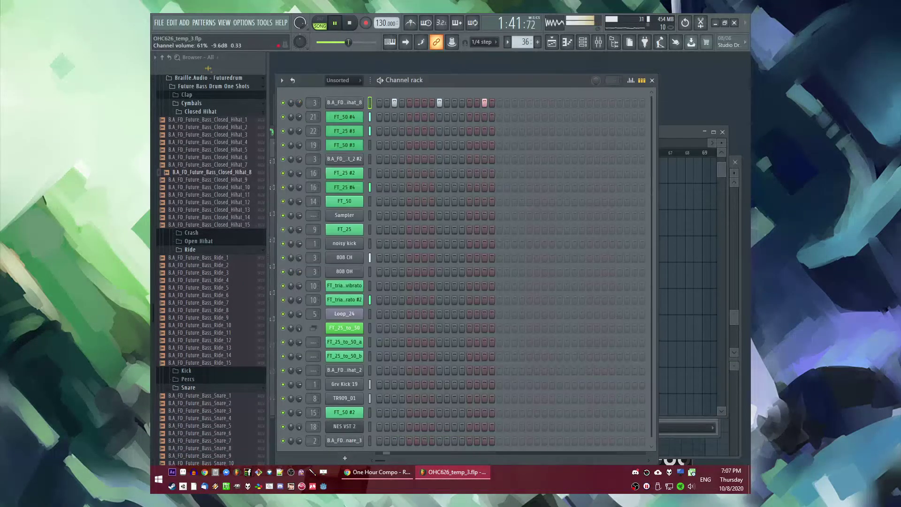
key(F5)
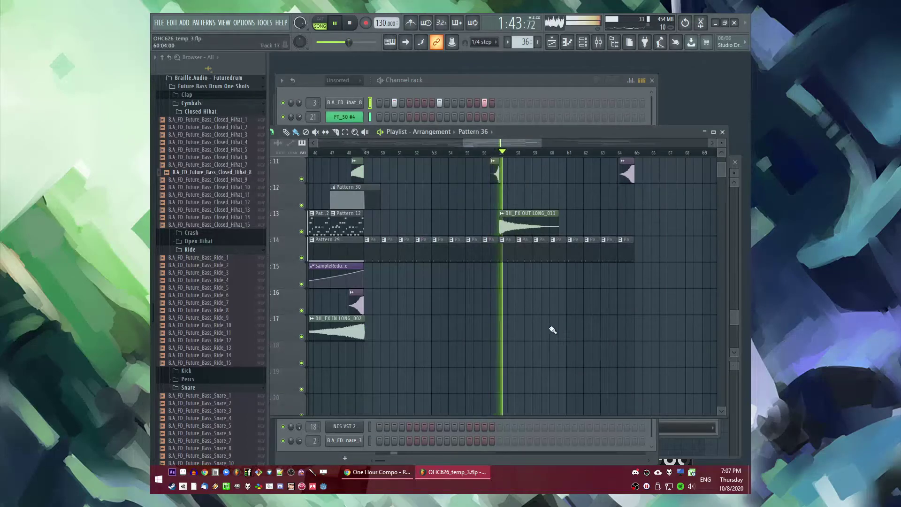
Step: Create another new pattern and place it in the playlist around bar 57
scroll(495, 338, up, 1)
scroll(469, 202, down, 5)
key(F4)
key(Return)
click(505, 202)
Step: Add the FT_triangle_novibrato preset as a new channel in the rack and open its piano roll
scroll(188, 235, down, 10)
key(F6)
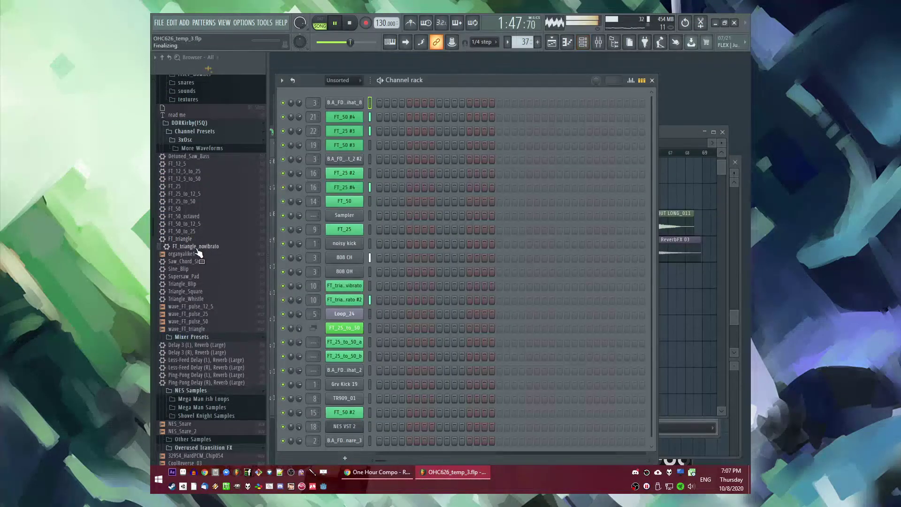
drag(336, 87, 339, 96)
key(F7)
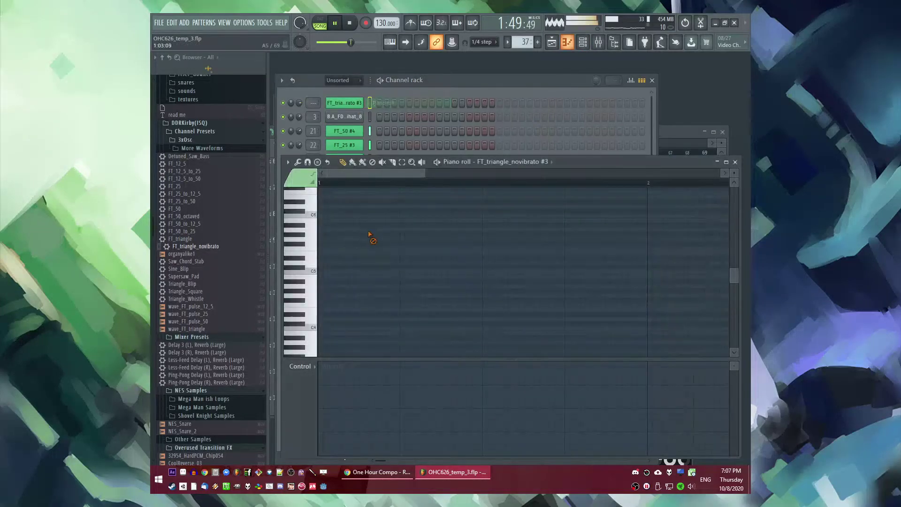
Step: Try a rising octave figure of short A#4, A#5 and A#6 notes at the start of the triangle pattern
drag(335, 346, 334, 330)
right_click(333, 329)
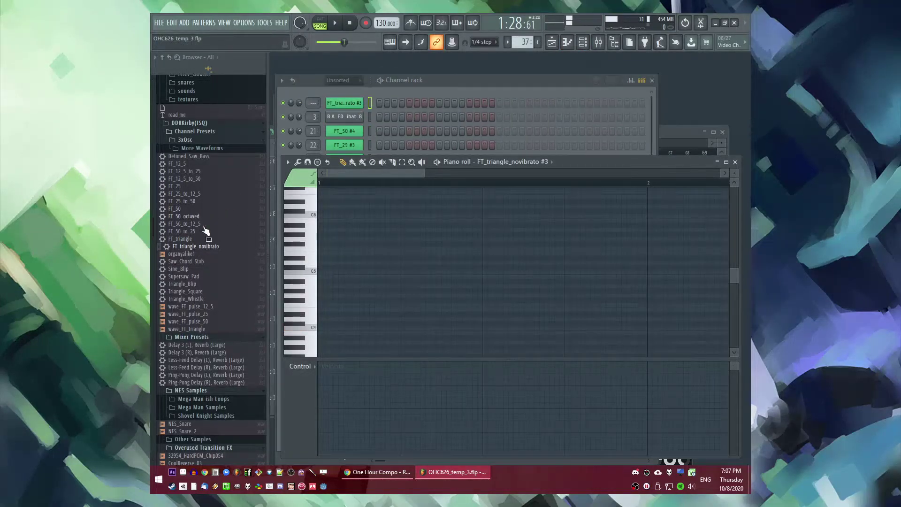
right_click(346, 263)
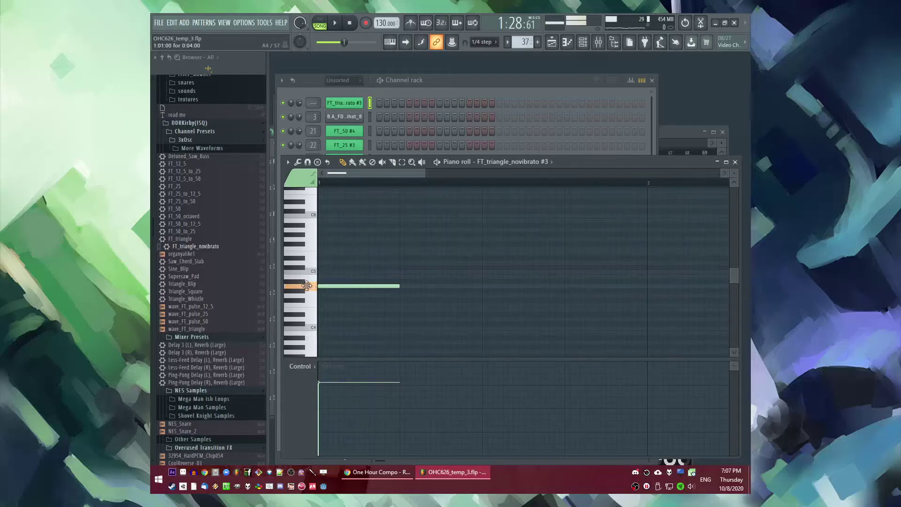
drag(309, 287, 328, 282)
scroll(336, 293, up, 3)
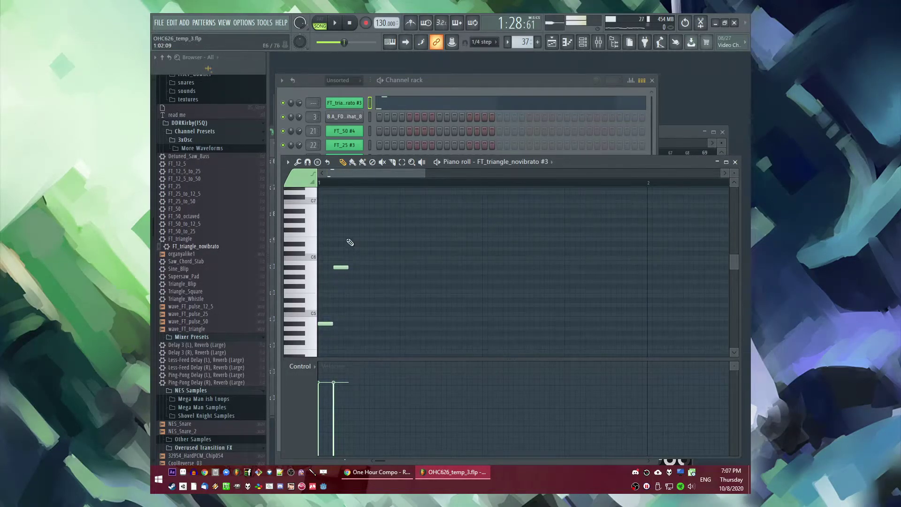
key(space)
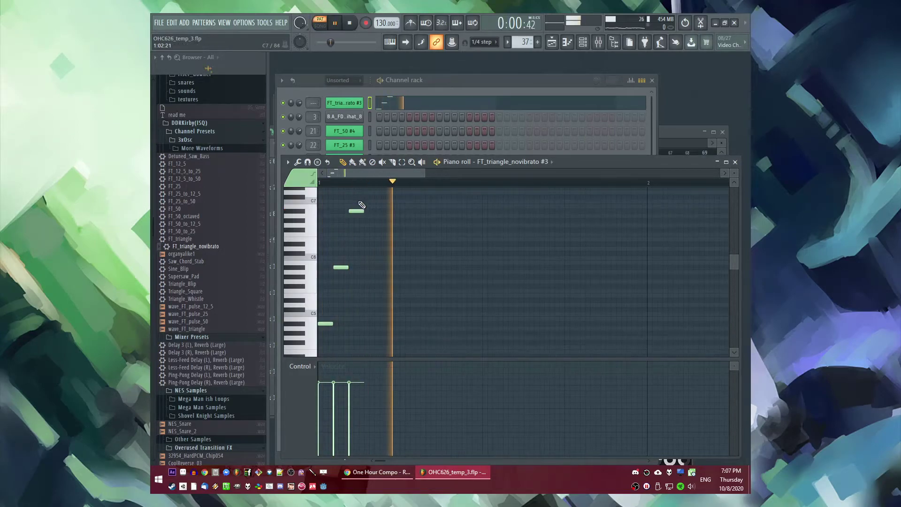
scroll(355, 216, down, 2)
right_click(339, 211)
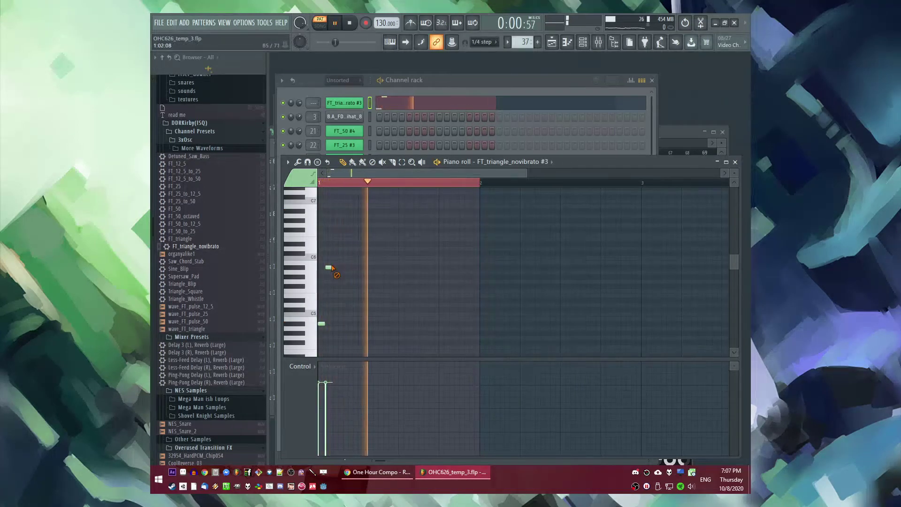
scroll(337, 265, down, 2)
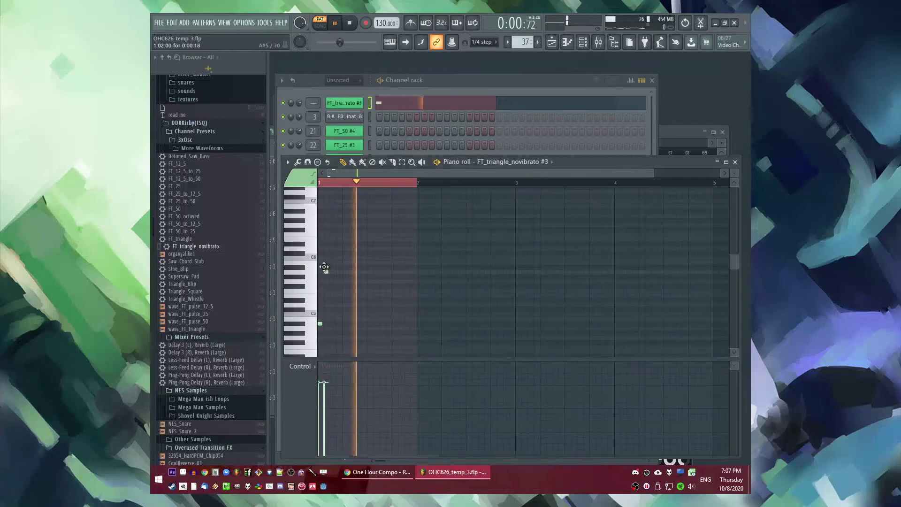
scroll(337, 267, up, 3)
click(366, 211)
key(l)
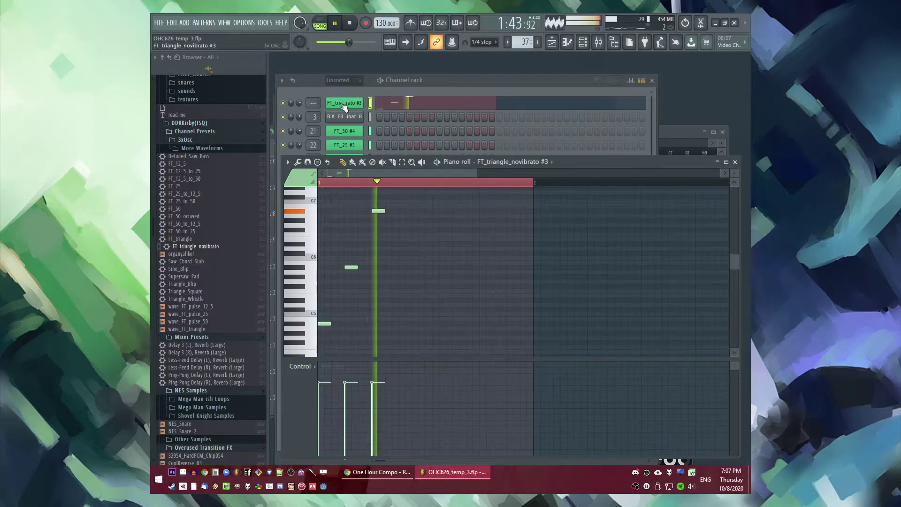
Step: Route the triangle channel to mixer track 23 and add Fruity Reeverb 2 and a Fruity delay bank with ping-pong feedback
click(604, 201)
click(617, 305)
click(529, 211)
key(space)
click(616, 322)
click(497, 362)
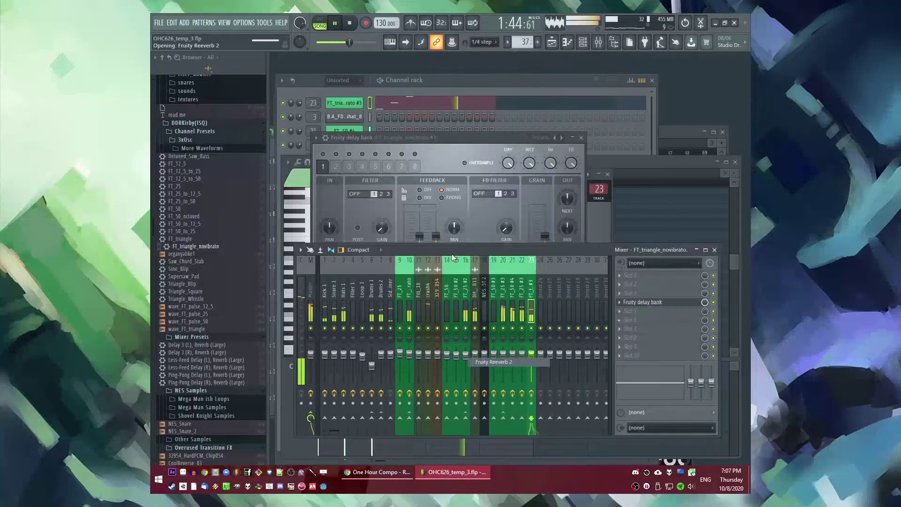
click(437, 141)
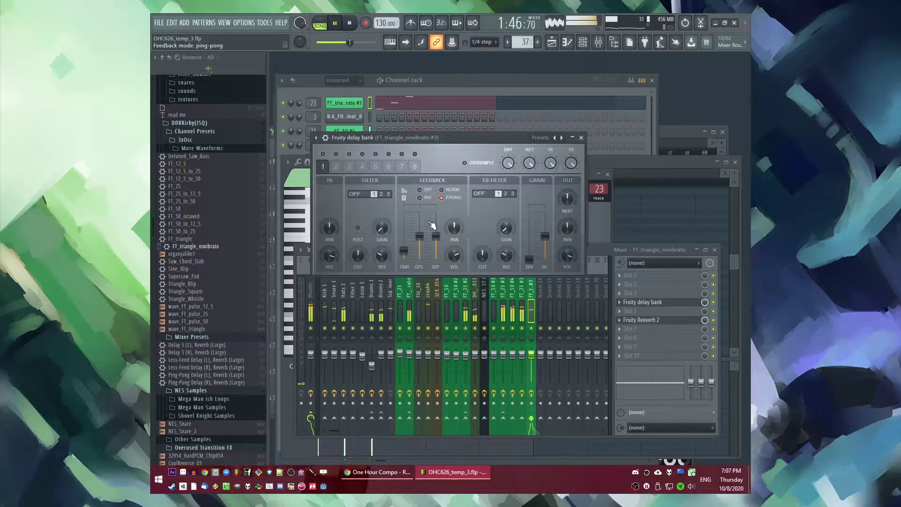
Step: Cut the octave notes and try a short A#5 note followed by a lower note around A4
right_click(664, 219)
key(ctrl+x)
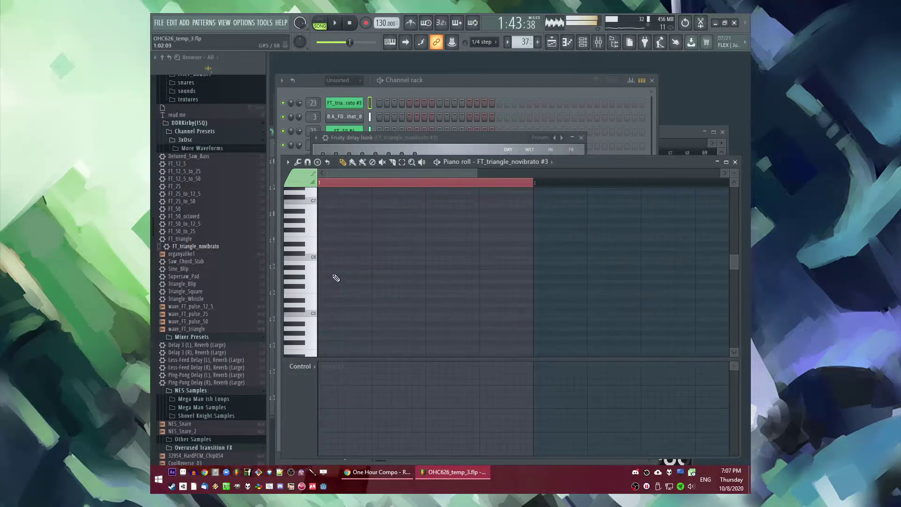
click(346, 323)
key(space)
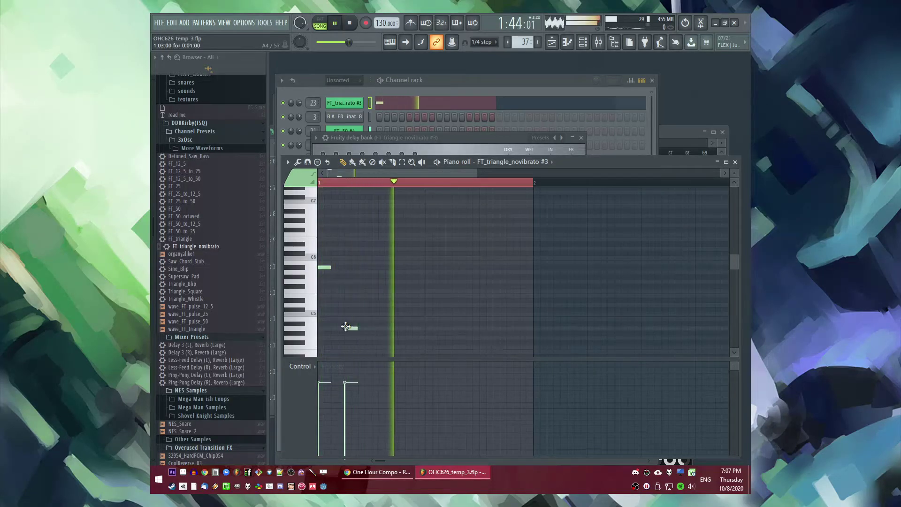
key(space)
right_click(347, 323)
right_click(328, 267)
right_click(329, 285)
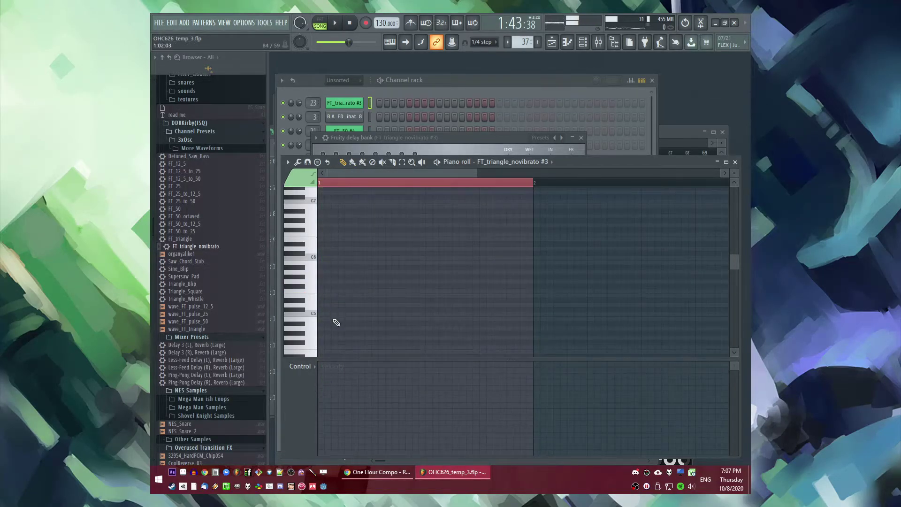
Step: Draw a rising figure in bar 1 with paired short notes on A#4 and F5 and a higher note near A#5
scroll(334, 318, down, 1)
drag(326, 295, 314, 295)
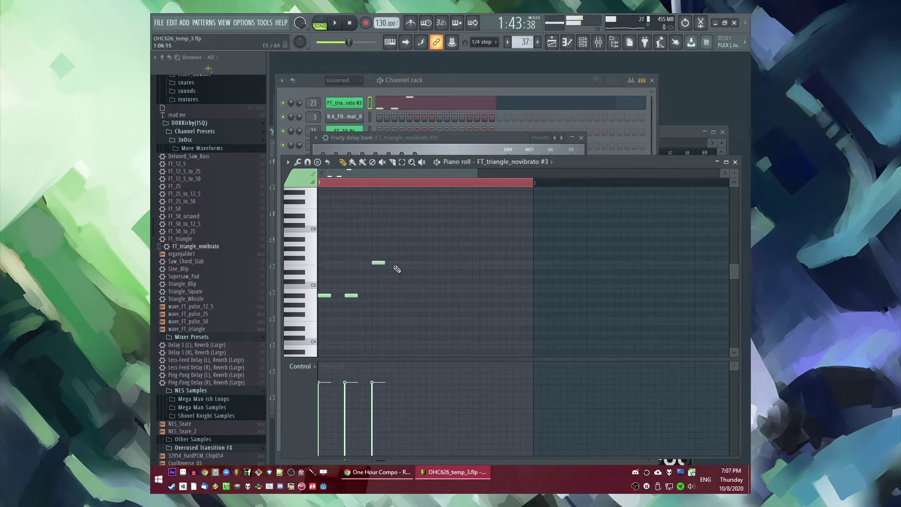
key(space)
click(429, 239)
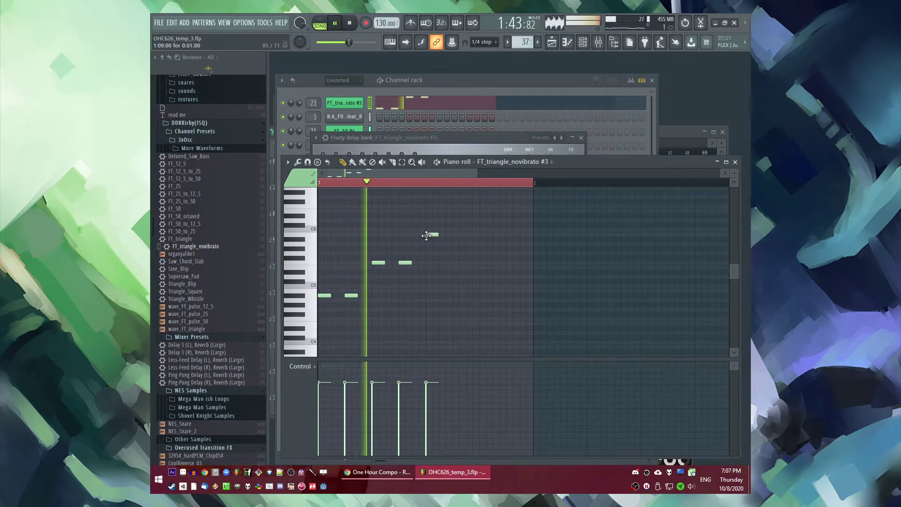
Step: Compress the figure to half its length and complete it with paired notes on A#5 and F6
key(ctrl+a)
drag(452, 267, 402, 274)
key(space)
key(space)
ctrl+click(405, 313)
key(space)
scroll(388, 279, up, 2)
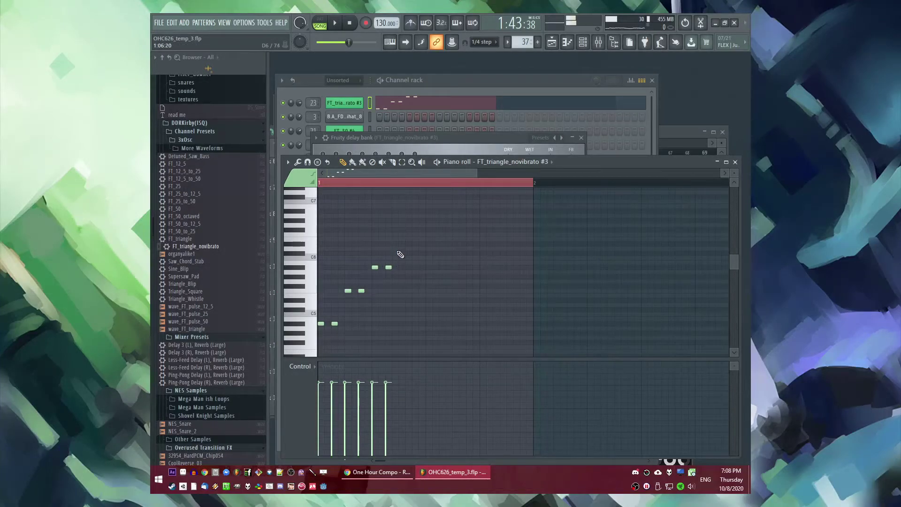
key(space)
click(416, 234)
Step: Copy the arpeggio to bar 3 and transpose the copy up two semitones to start on C5
key(ctrl+a)
key(ctrl+c)
drag(381, 173, 532, 179)
key(ctrl+v)
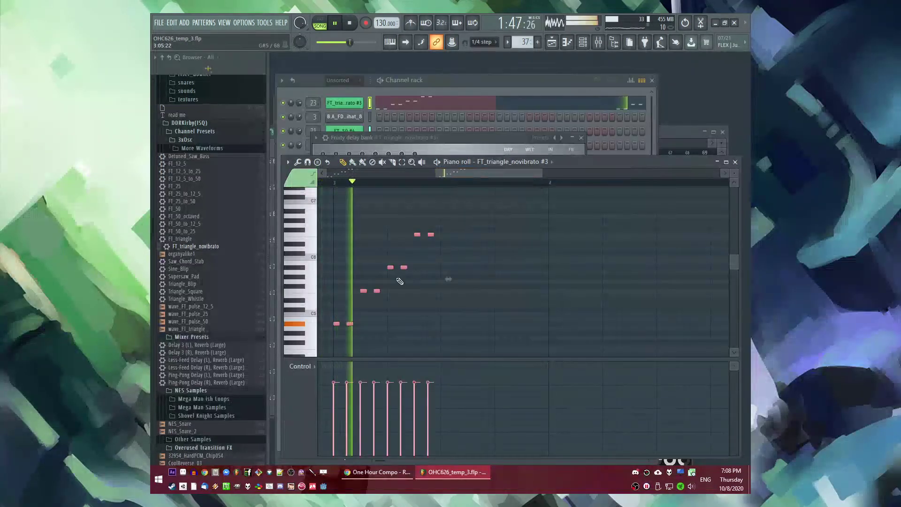
drag(337, 323, 334, 313)
Step: Copy the arpeggios of bars 1 and 3 to bars 5 and 7
key(ctrl+a)
key(ctrl+c)
drag(489, 173, 593, 186)
key(ctrl+v)
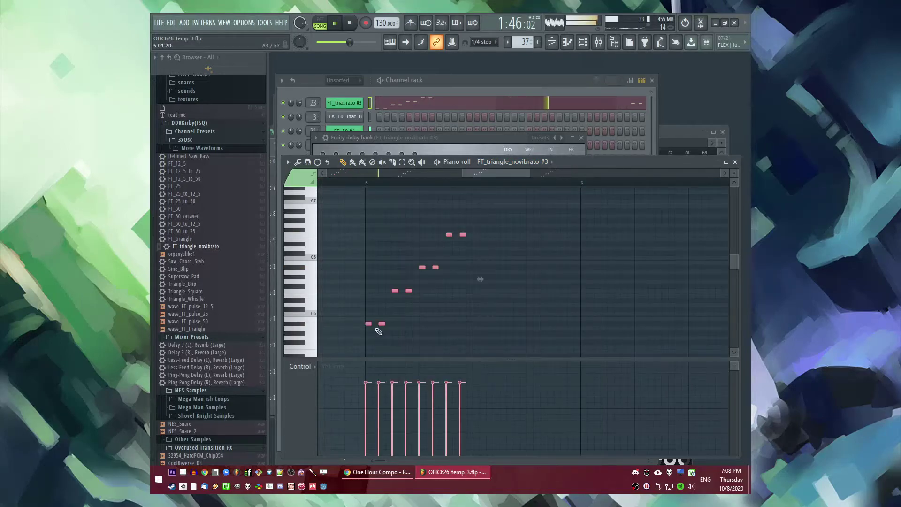
Step: Transpose the copied arpeggios so that bar 5 starts on D5 and bar 7 on F5, and play the result
scroll(426, 223, down, 4)
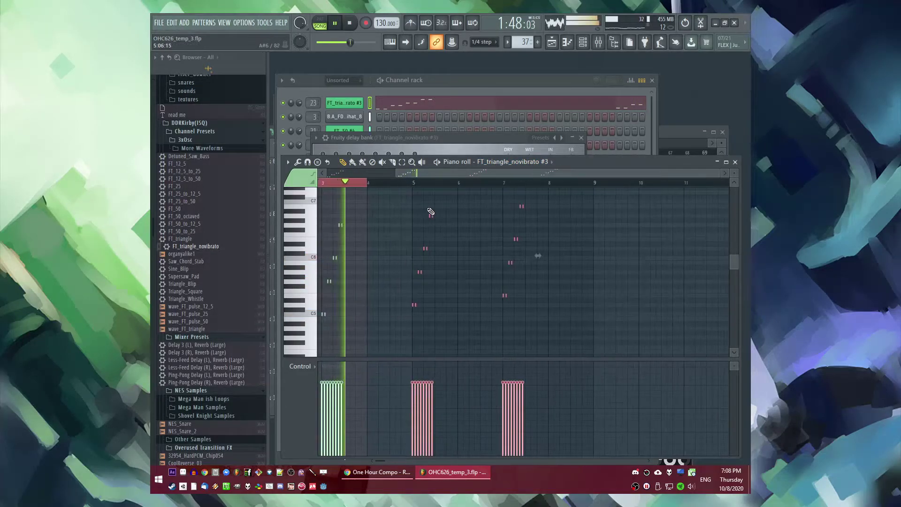
scroll(422, 197, up, 2)
click(391, 182)
drag(470, 173, 505, 175)
click(493, 183)
right_click(507, 174)
scroll(443, 207, down, 3)
drag(553, 200, 633, 310)
scroll(564, 305, up, 3)
key(space)
key(space)
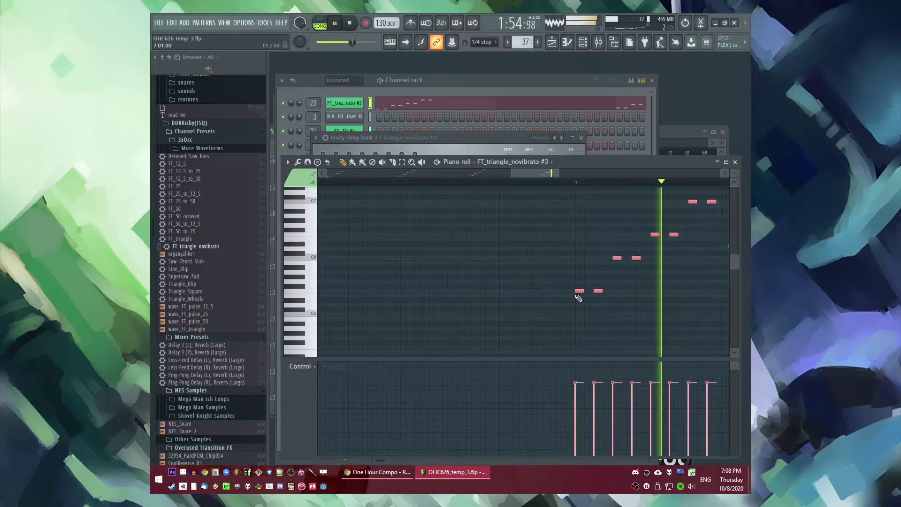
Step: Load the wave_FT_pulse_50 waveform into the arpeggio channel's 3x Osc and adjust its stereo phase randomness
key(F5)
key(F6)
click(360, 107)
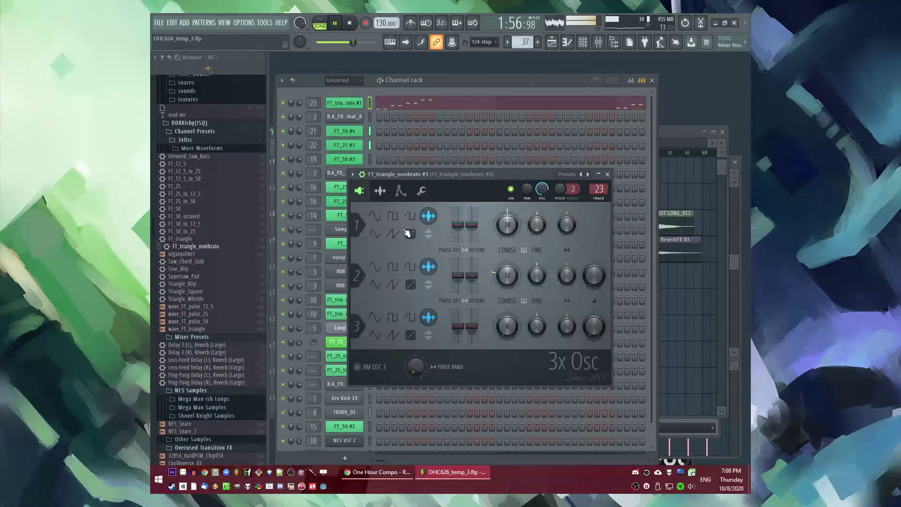
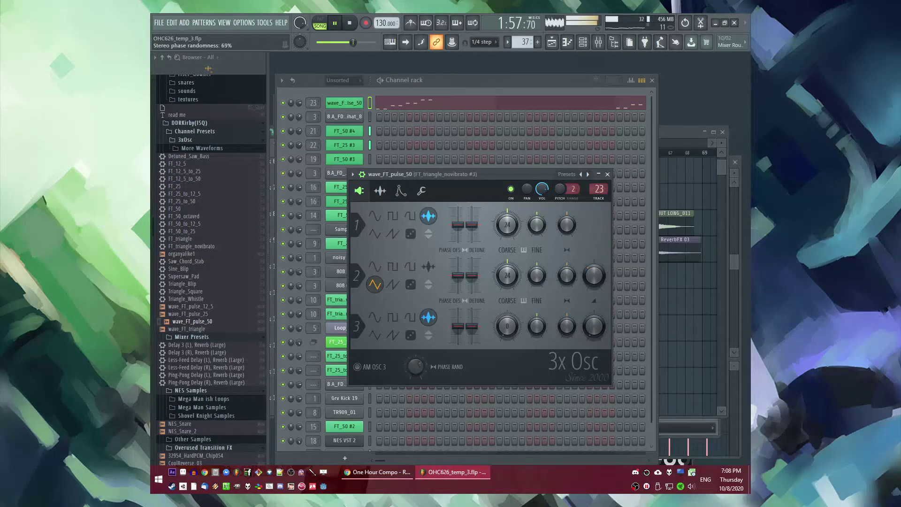
drag(410, 370, 410, 374)
Step: Add Fruity parametric EQ 2 to mixer track 23 and shape its outer bands to cut the lows and extreme highs
key(F9)
key(space)
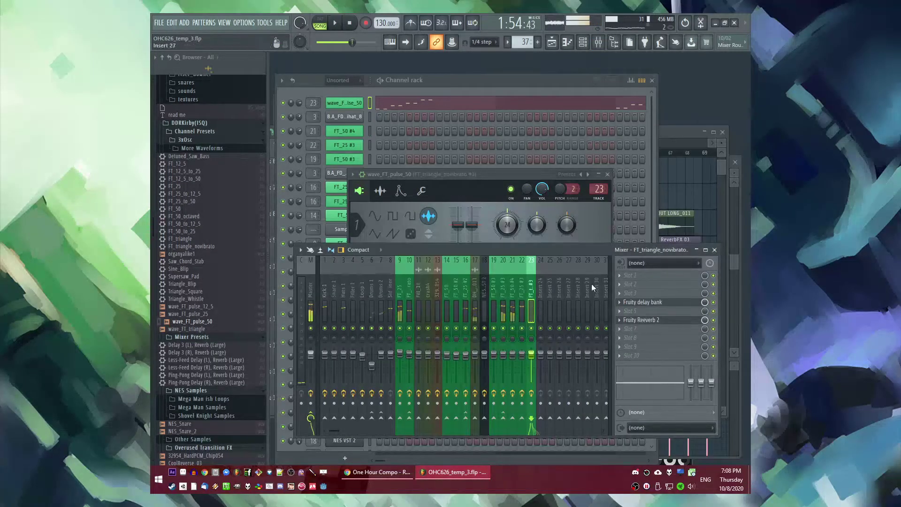
click(626, 284)
click(504, 345)
drag(331, 189, 396, 229)
drag(456, 189, 486, 230)
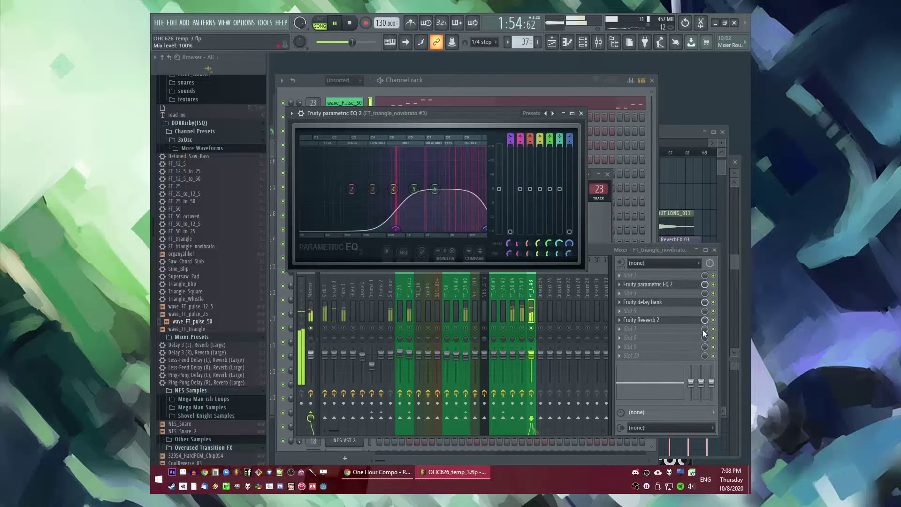
click(533, 315)
Step: Restart playback from bar 57 and set the Fruity delay bank's time stereo offset to 0.3 ms right
key(F5)
click(503, 153)
key(F9)
click(652, 304)
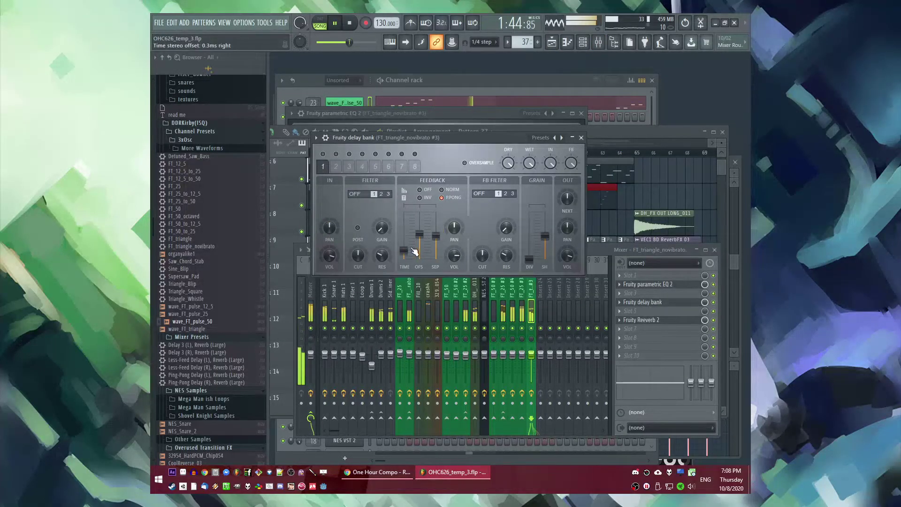
Step: Route mixer track 23 into mixer track 20 instead of the master, and restart playback
click(513, 418)
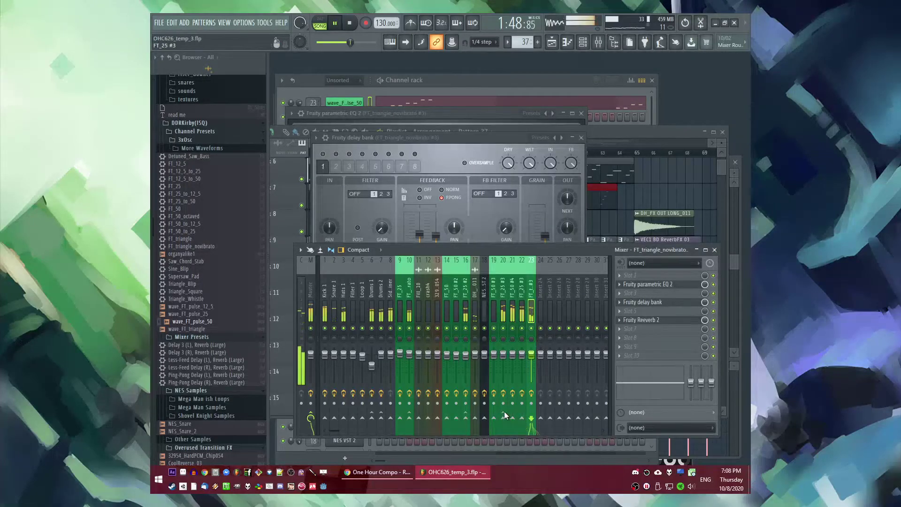
click(503, 312)
click(532, 313)
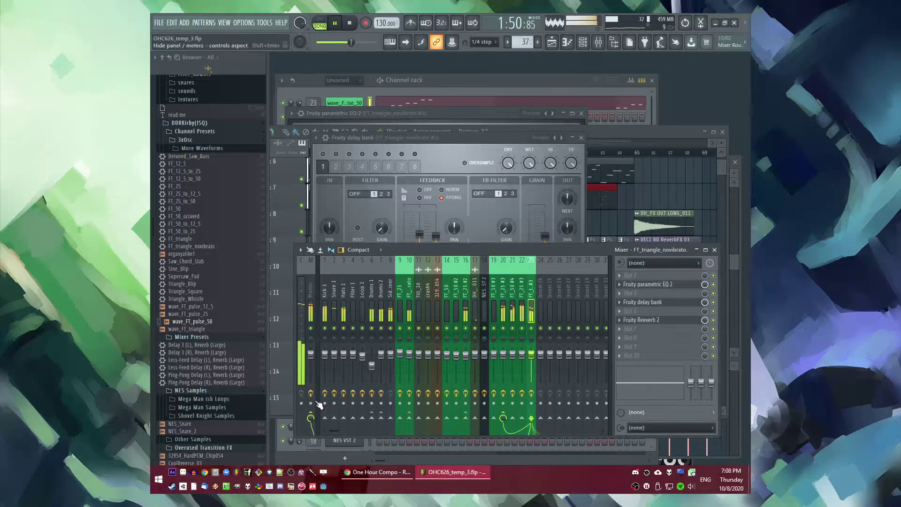
key(space)
key(space)
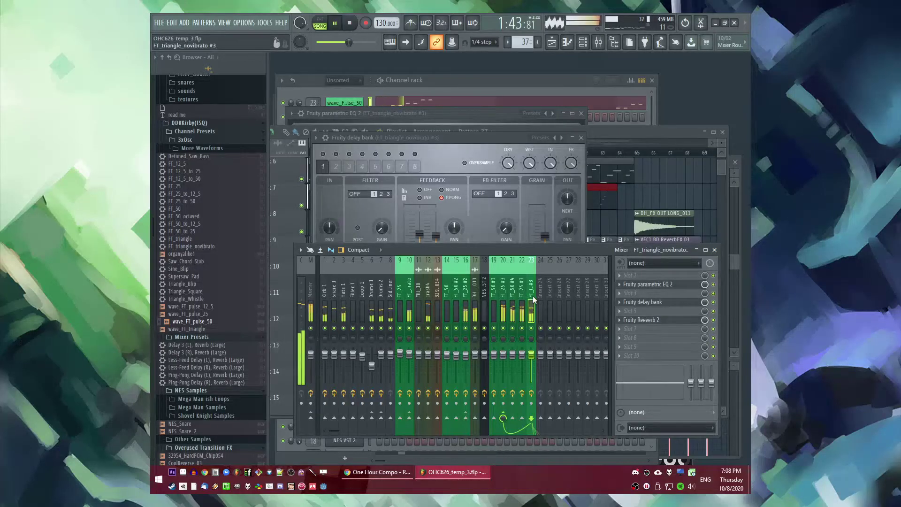
Step: Enable delay banks 1 and 2 in Fruity delay bank and give bank 2 ping-pong feedback
click(453, 146)
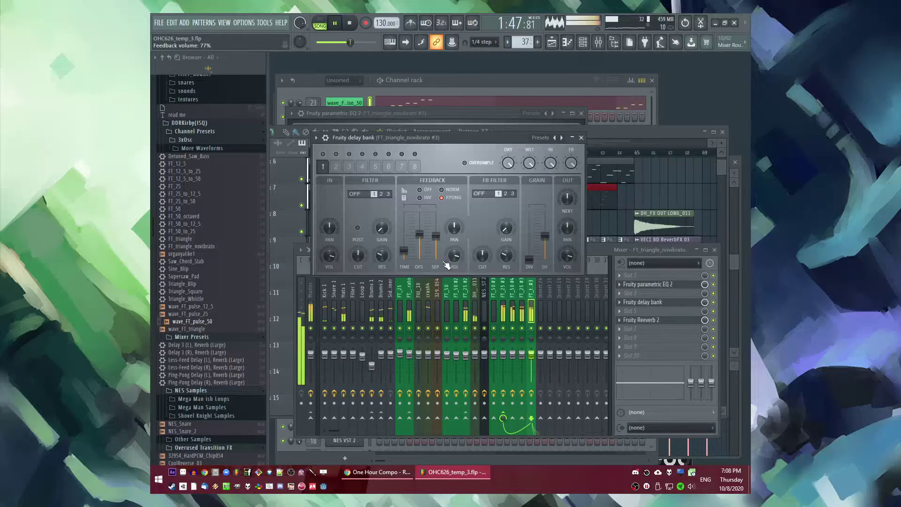
click(336, 168)
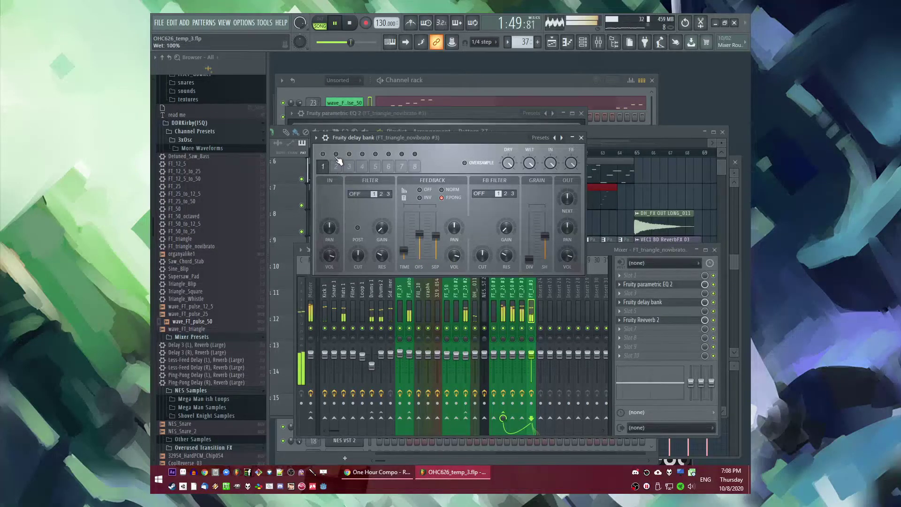
click(442, 198)
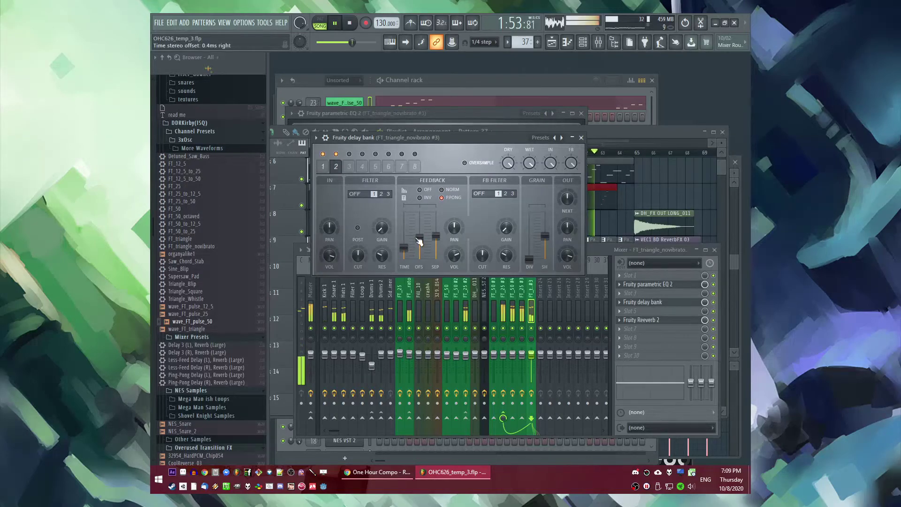
click(325, 168)
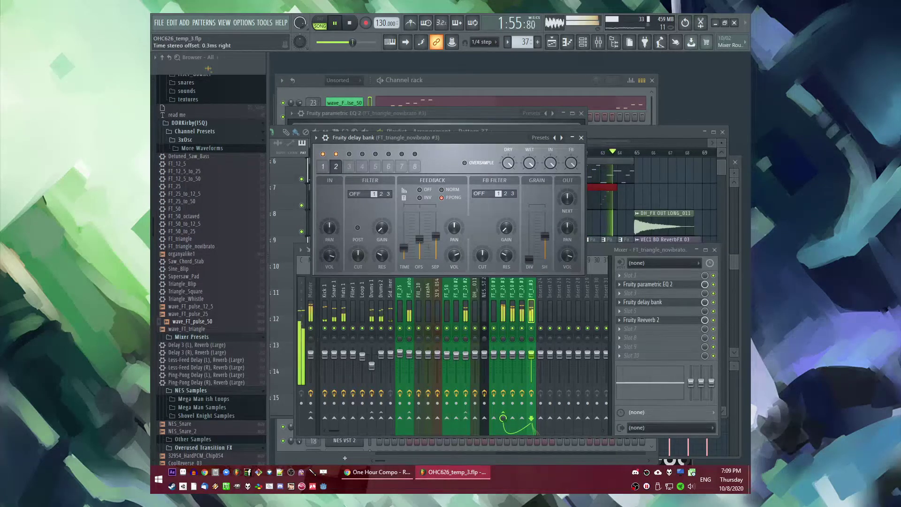
Step: Return to the playlist, move playback to about bar 65 and save the project
click(662, 188)
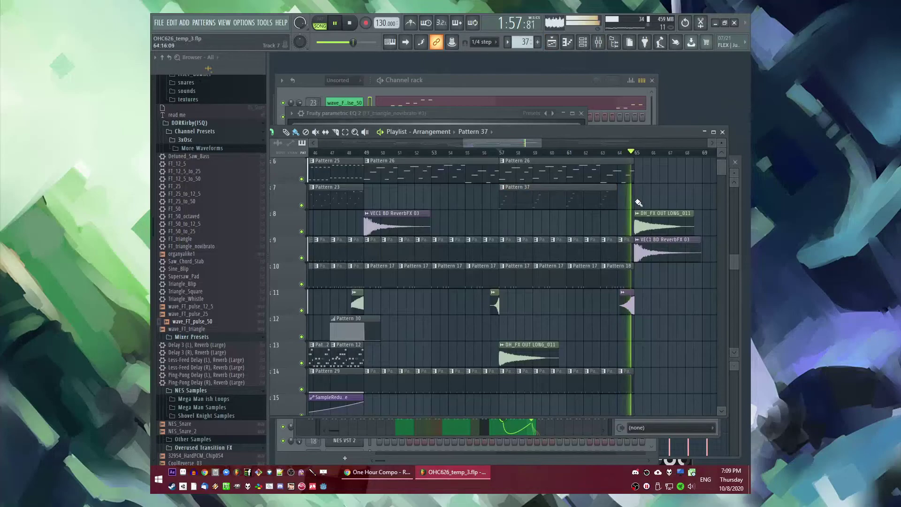
click(643, 188)
scroll(460, 273, up, 4)
right_click(436, 307)
click(374, 153)
click(381, 153)
key(ctrl+s)
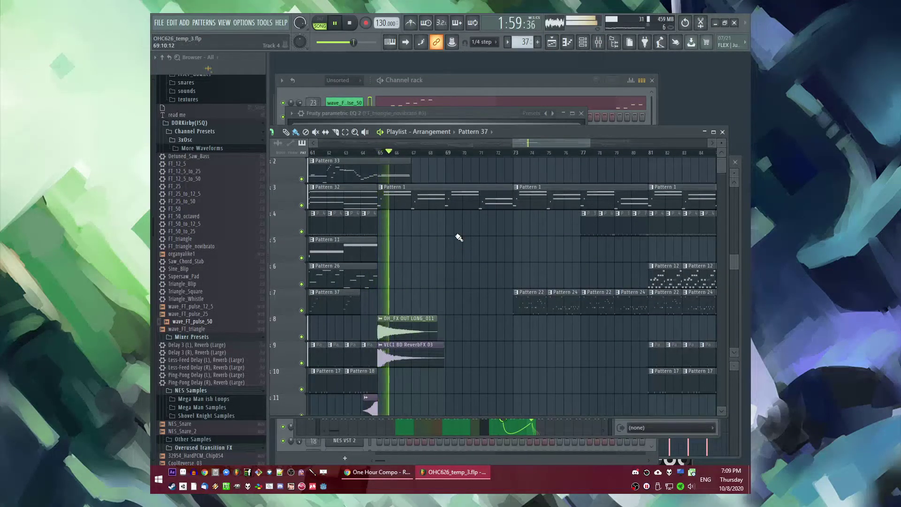
Step: Move playback to about bar 91 and examine the arrangement around the song's ending
scroll(486, 257, up, 1)
scroll(567, 140, down, 4)
click(576, 150)
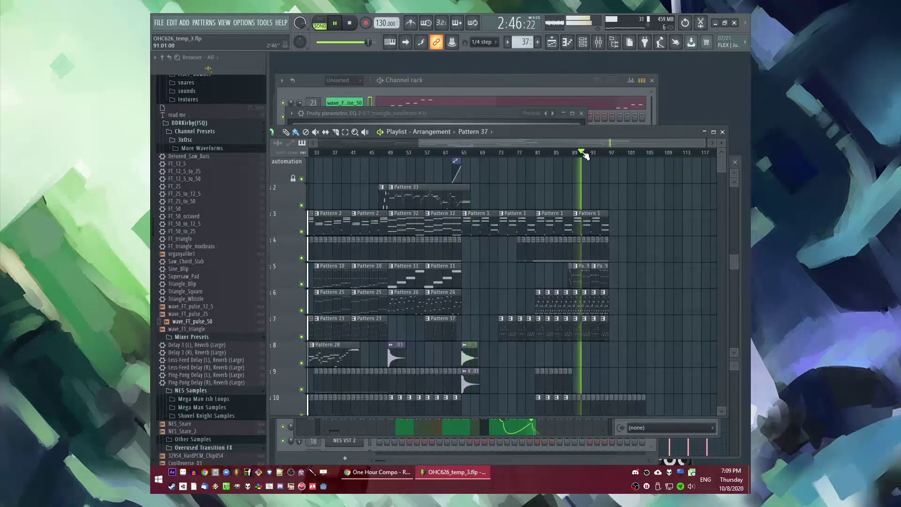
scroll(592, 144, up, 4)
scroll(612, 201, down, 6)
scroll(604, 213, up, 6)
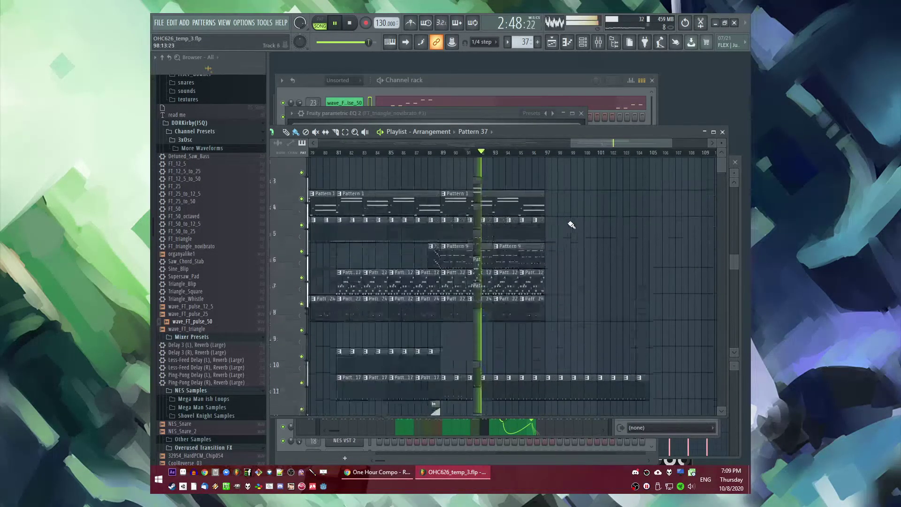
Step: Move playback to about bar 87 and repeat the Pattern 9 clips on track 5 through bar 104
click(418, 154)
scroll(567, 260, down, 5)
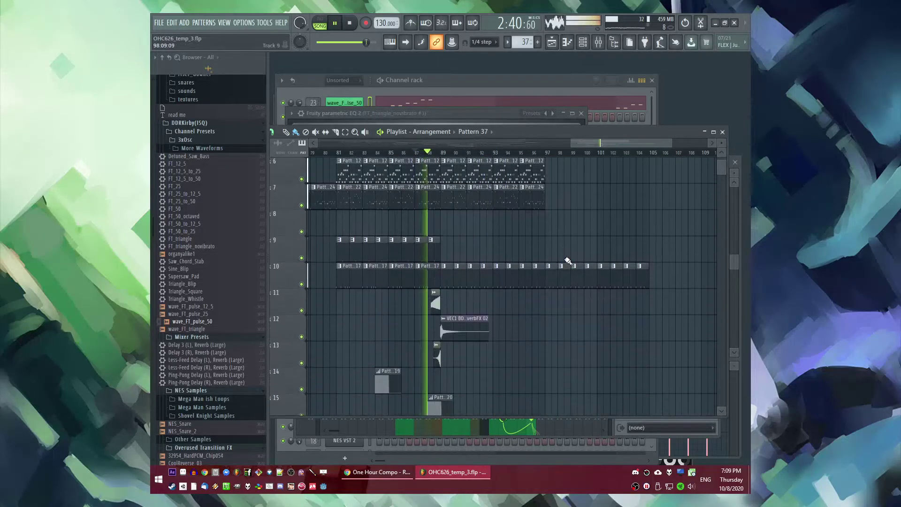
scroll(568, 260, down, 3)
scroll(674, 305, up, 2)
scroll(612, 290, up, 1)
scroll(615, 286, up, 4)
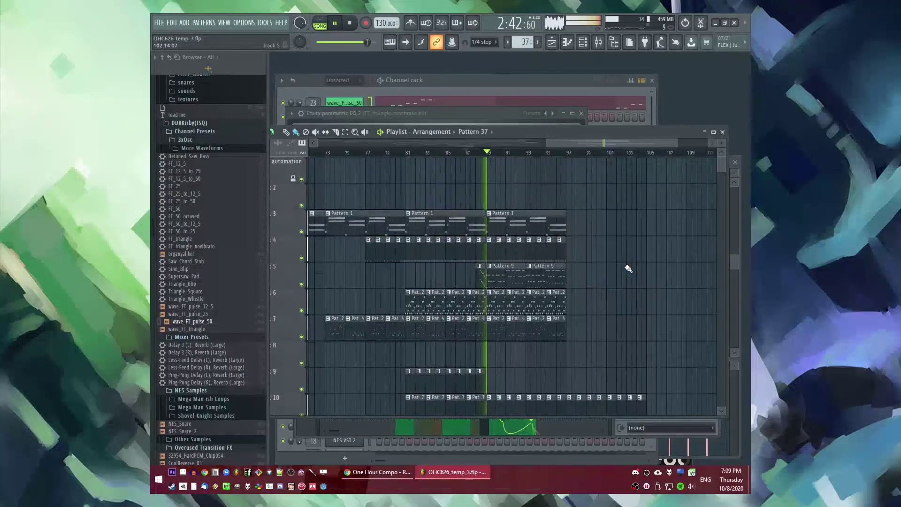
scroll(587, 291, up, 3)
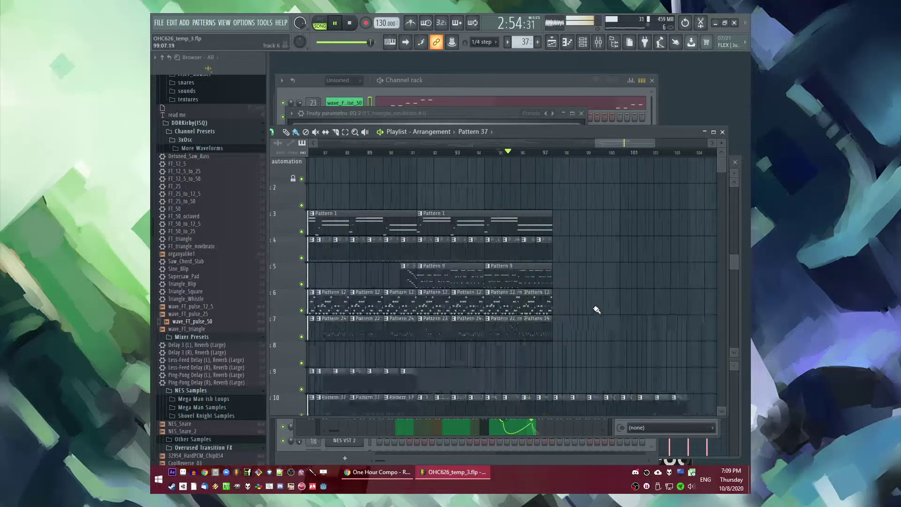
drag(557, 275, 408, 276)
key(ctrl+b)
Step: Duplicate the last eight bars of Pattern 4 clips on track 4 from bar 97 through bar 104
ctrl+click(554, 305)
scroll(569, 304, down, 1)
drag(555, 246, 405, 261)
key(ctrl+b)
scroll(629, 295, down, 3)
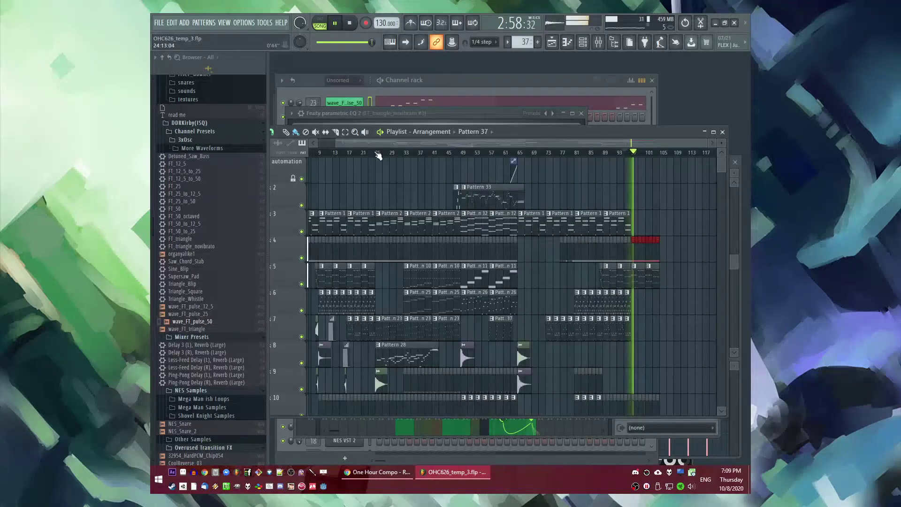
Step: Audition the song around bars 25 and 15, and return playback to about bar 94
click(380, 148)
click(422, 357)
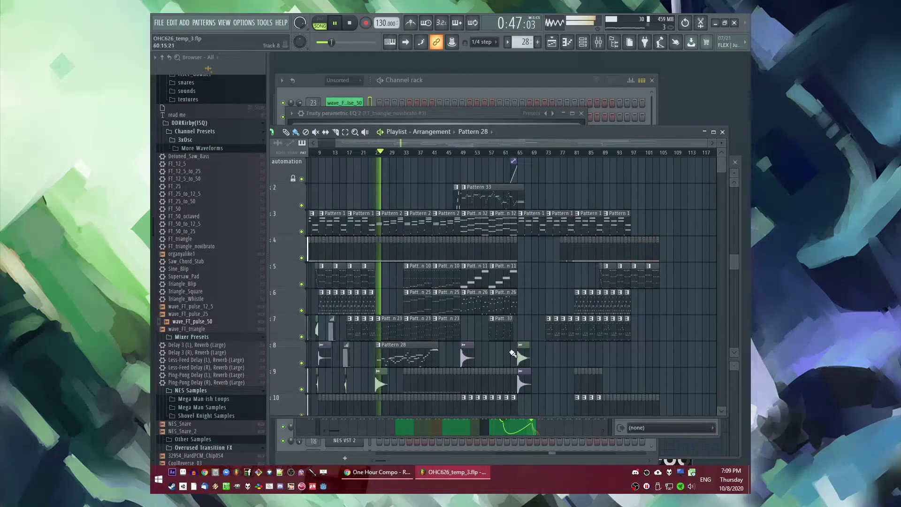
click(353, 151)
click(341, 152)
scroll(657, 244, up, 2)
click(587, 148)
scroll(611, 289, down, 2)
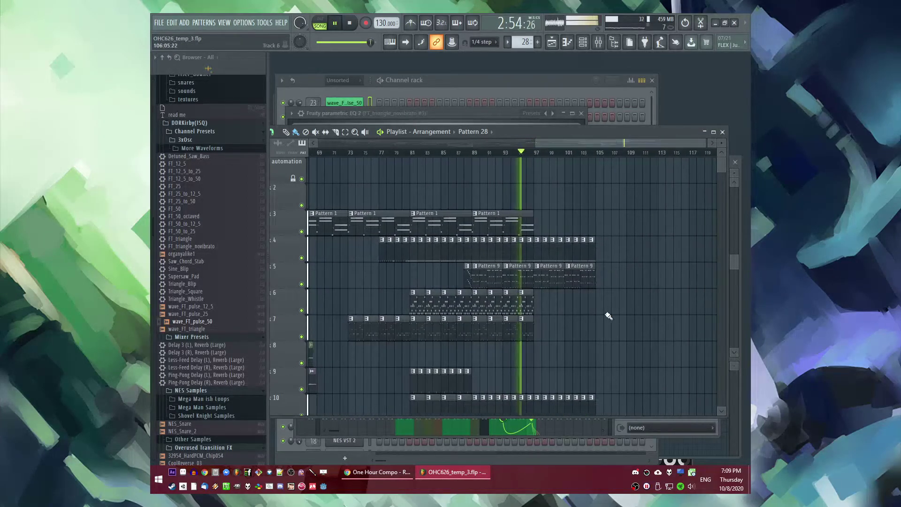
Step: Create a new empty pattern, place its clip on track 8 at bar 97, and restart playback
scroll(601, 330, up, 3)
key(F4)
click(462, 360)
scroll(474, 303, down, 4)
key(space)
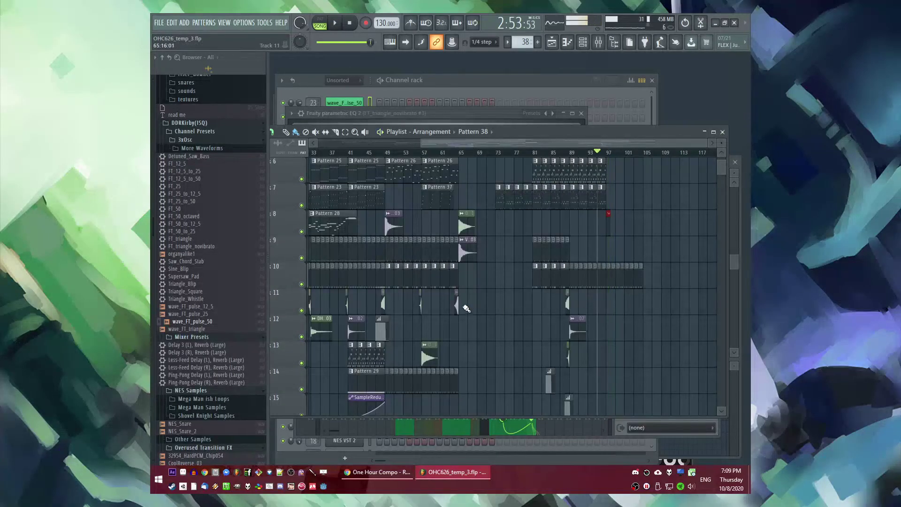
key(space)
Step: Copy the track 11 lead-in effect and DH_FX OUT LONG_003 clip from around bar 33 to the transition at bar 97
scroll(557, 231, down, 2)
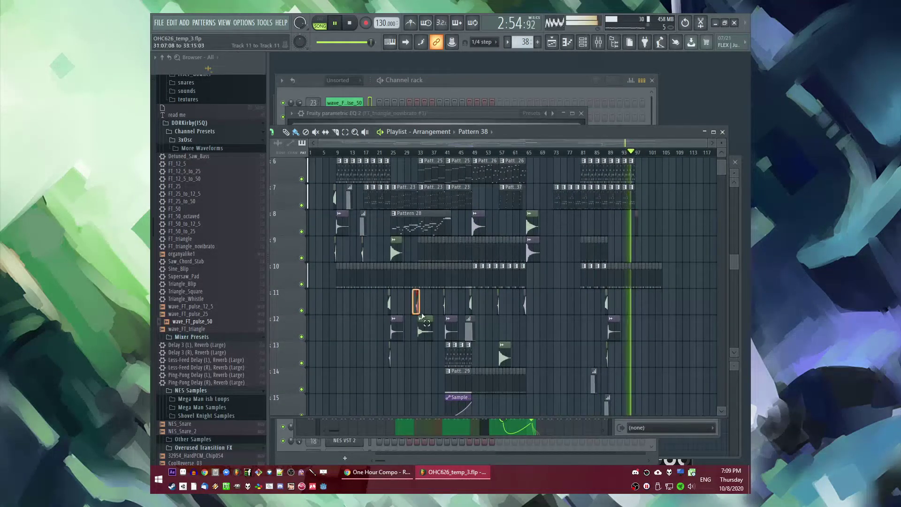
scroll(559, 255, up, 3)
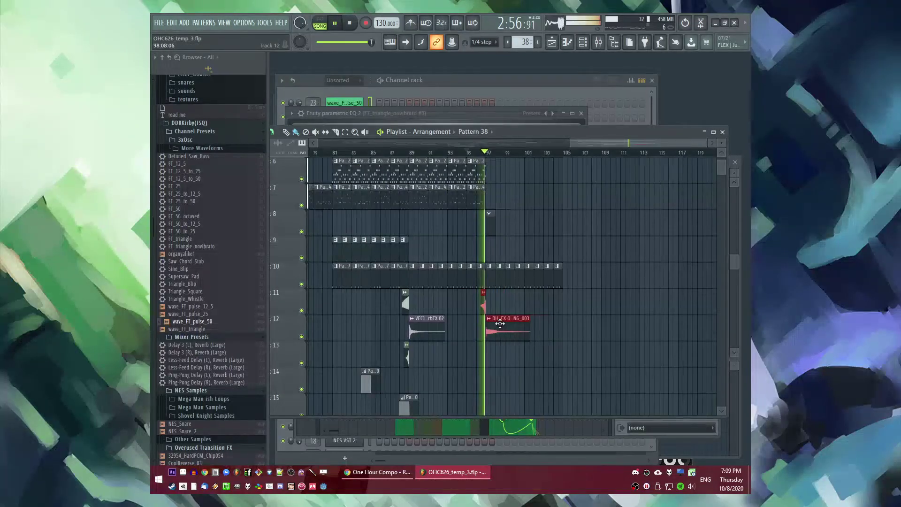
scroll(544, 304, down, 3)
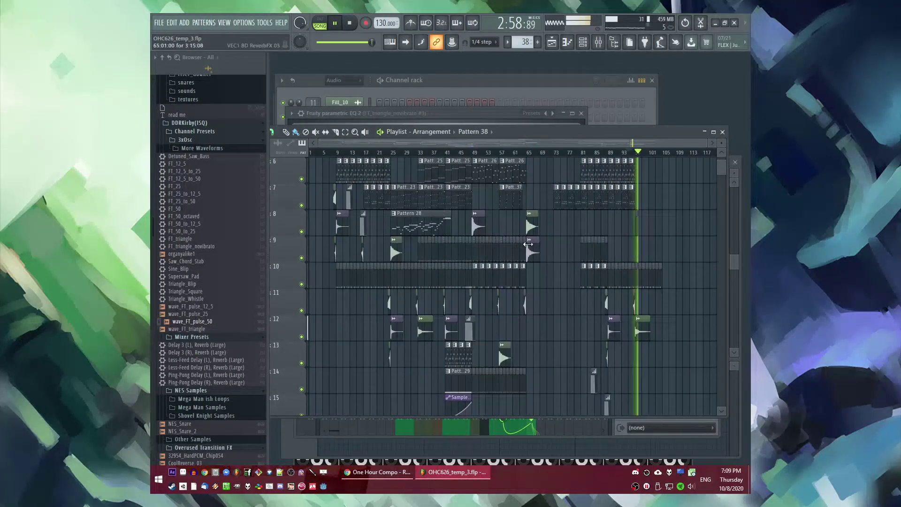
Step: Add a VEC1 BD ReverbFX 02 clip on track 13 near bar 97 and check the sample settings of 32954_HardPCM_Chip054
key(space)
key(space)
scroll(455, 334, up, 5)
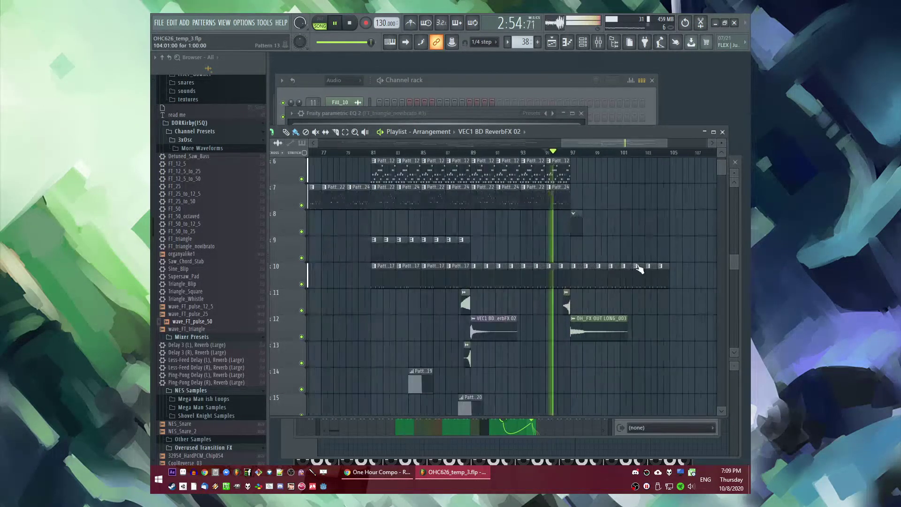
double_click(583, 305)
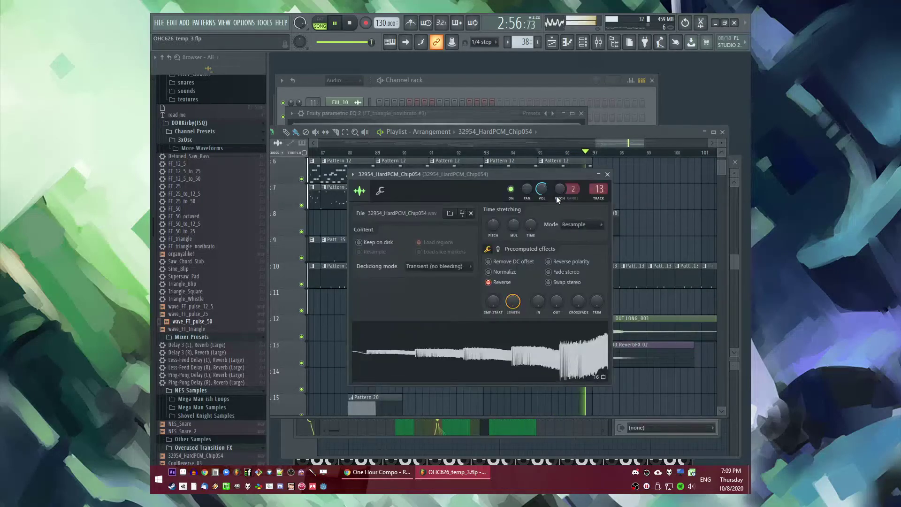
right_click(697, 223)
scroll(467, 264, up, 5)
scroll(466, 263, down, 3)
scroll(559, 300, up, 2)
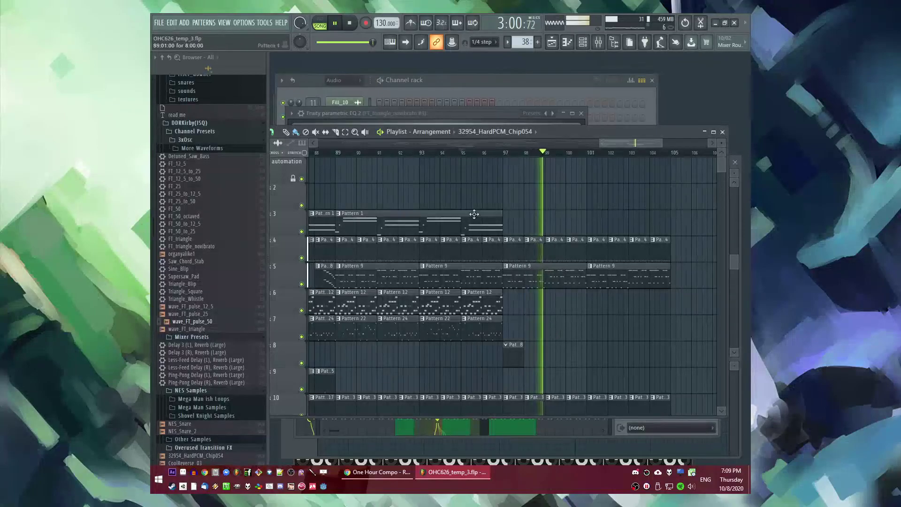
Step: Try extending Pattern 12 on track 6 and Pattern 24 on track 7 past bar 97 during playback
click(467, 153)
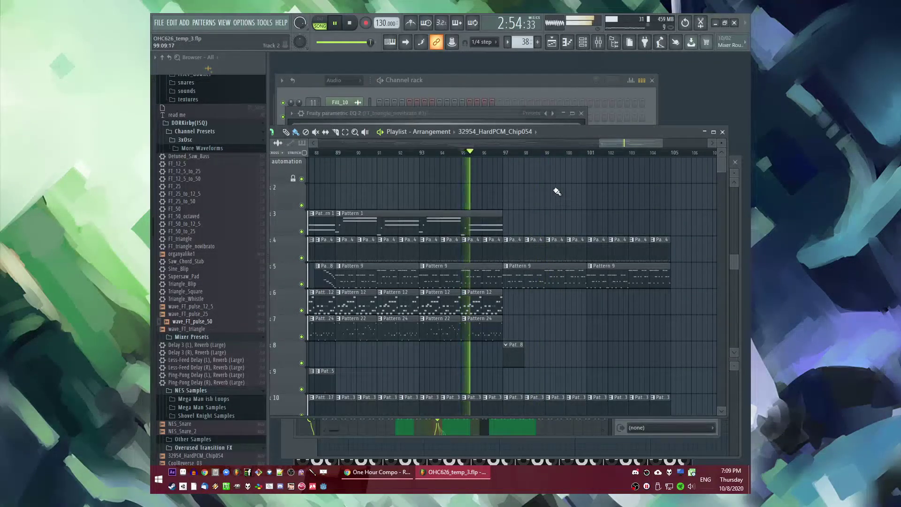
click(501, 307)
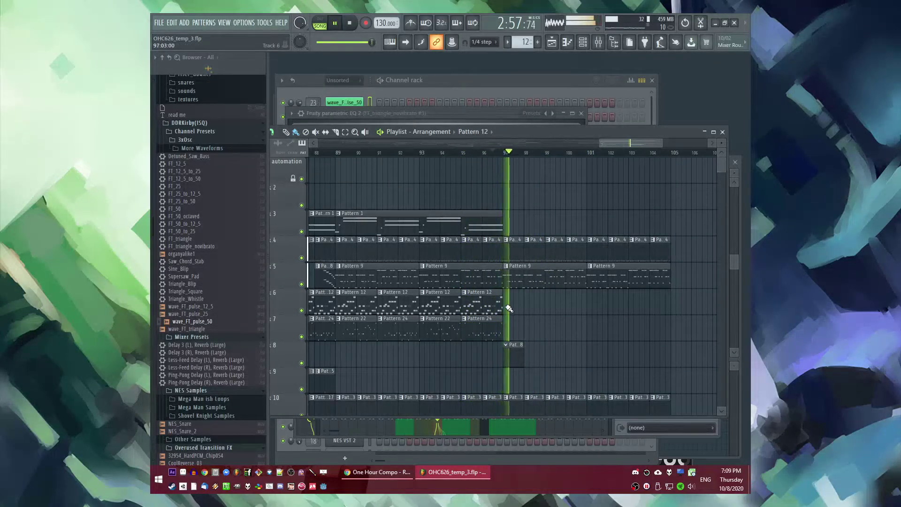
scroll(511, 310, down, 2)
drag(514, 249, 669, 251)
right_click(665, 250)
click(493, 277)
drag(507, 277, 654, 273)
right_click(657, 273)
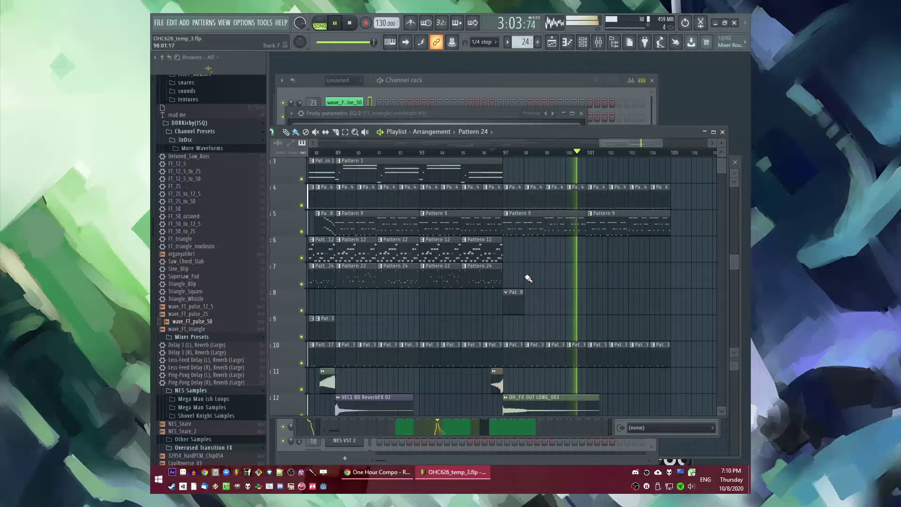
Step: Return to the empty pattern, add the FT_25 preset as a new first channel, open its piano roll and stop playback
key(F4)
scroll(202, 245, up, 10)
scroll(201, 245, down, 10)
key(F6)
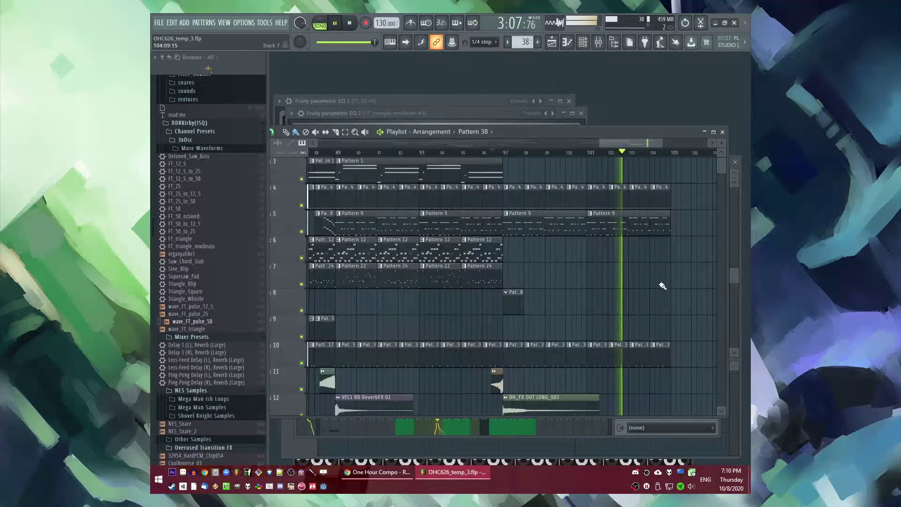
key(F6)
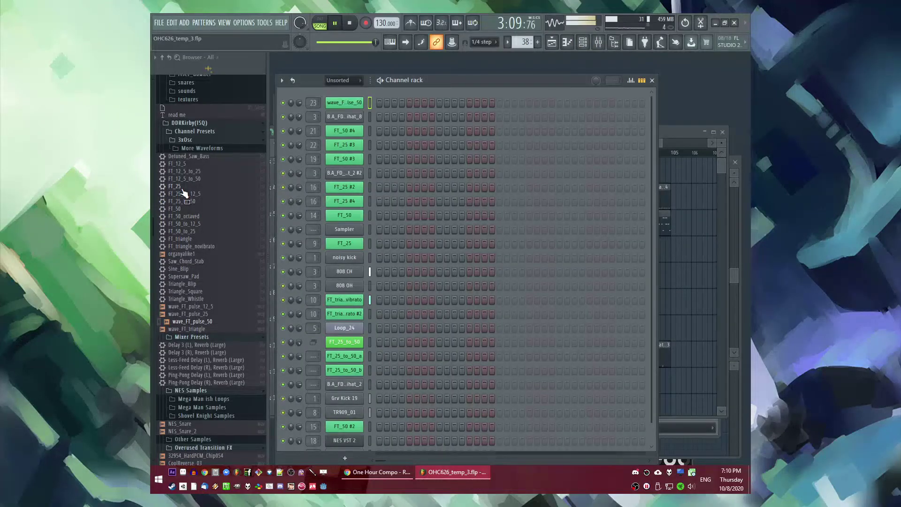
drag(345, 88, 346, 90)
right_click(360, 100)
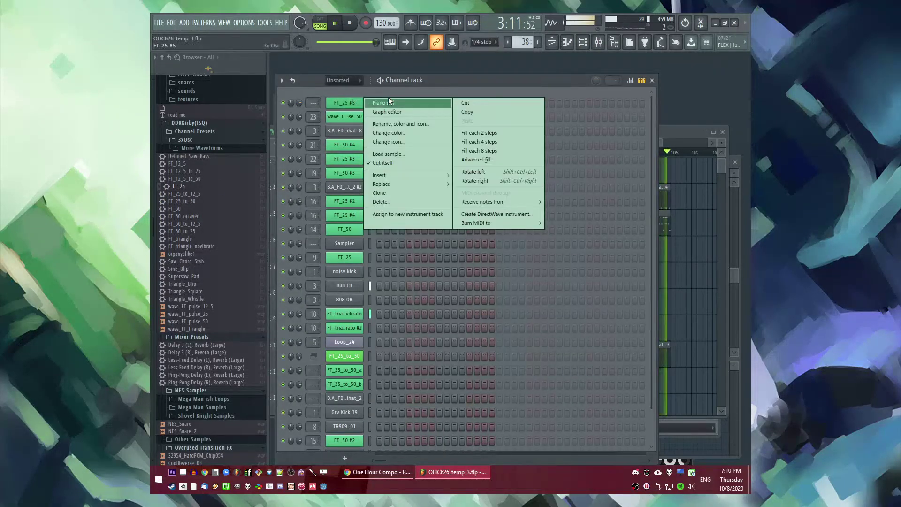
click(381, 102)
key(space)
right_click(319, 272)
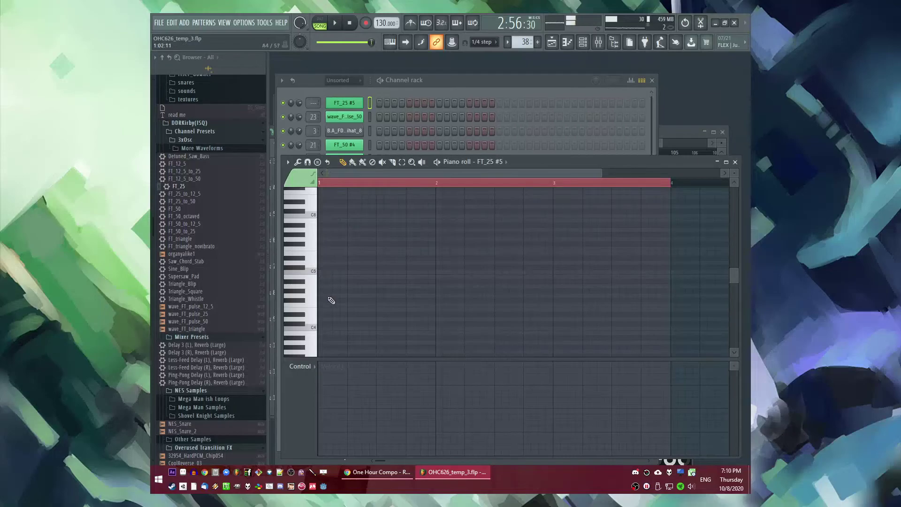
click(320, 331)
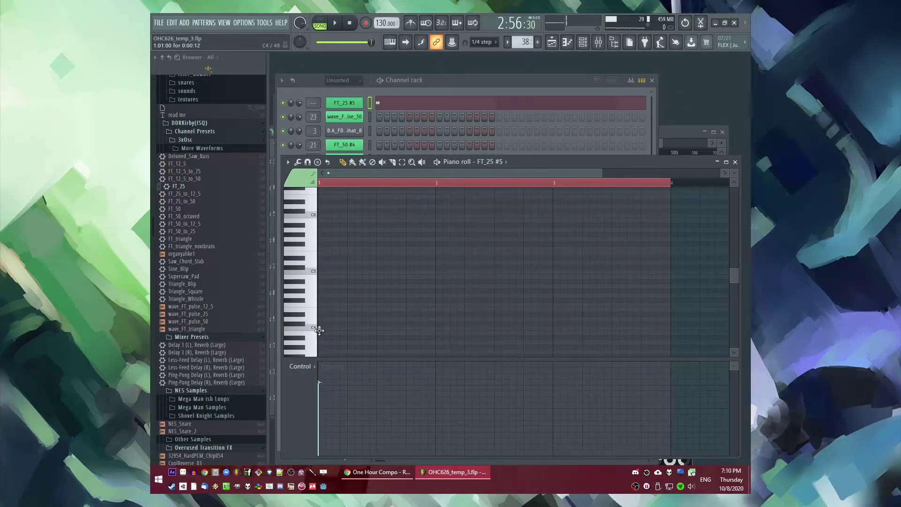
right_click(319, 331)
scroll(324, 322, down, 3)
right_click(324, 311)
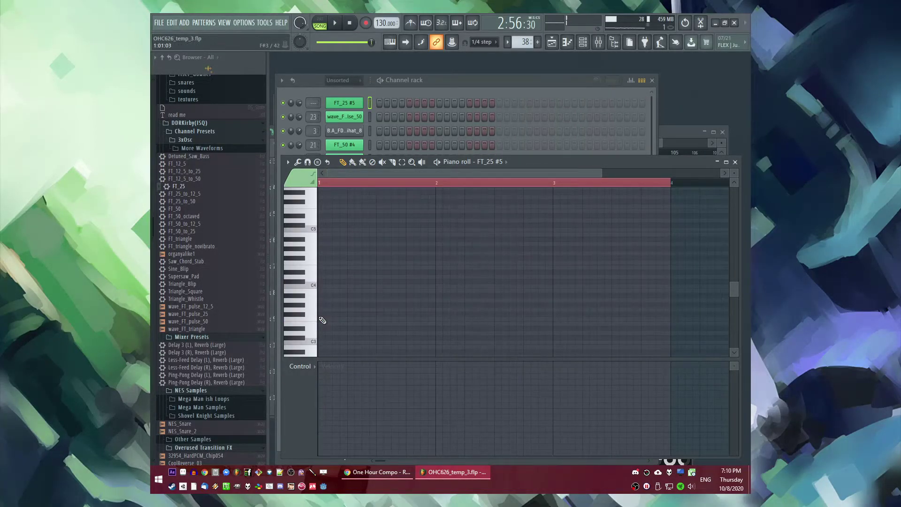
double_click(316, 322)
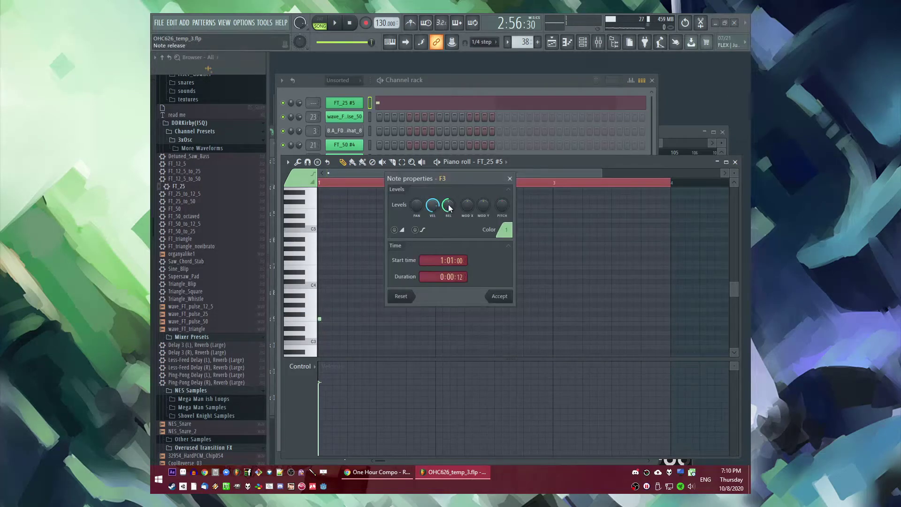
click(502, 296)
drag(352, 323, 349, 322)
key(l)
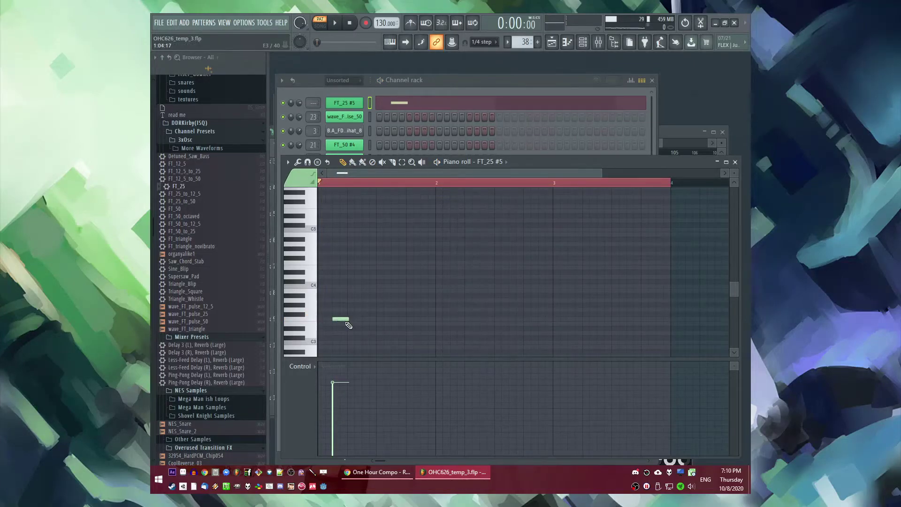
right_click(341, 320)
Step: Draw a two-step F4 note at step 3 and one-step notes C5 at step 7 and F4 at step 8, and play the pattern
right_click(335, 206)
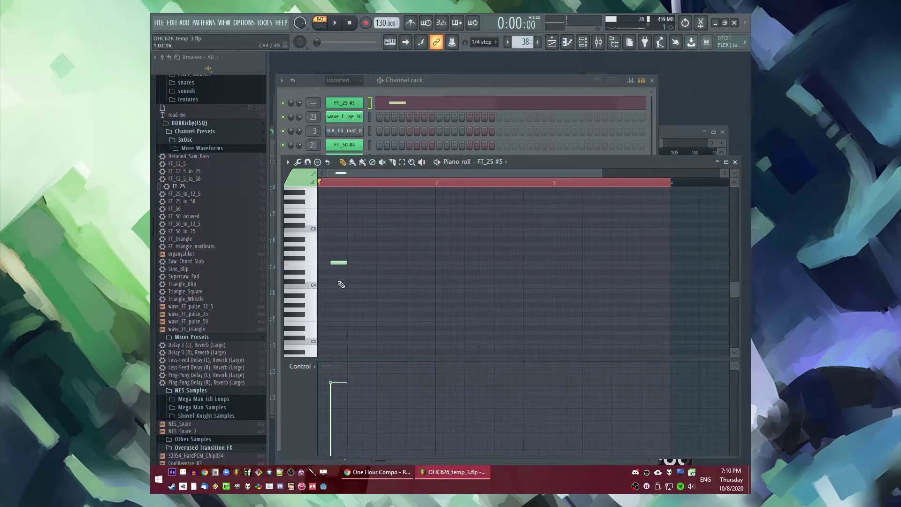
click(366, 265)
key(space)
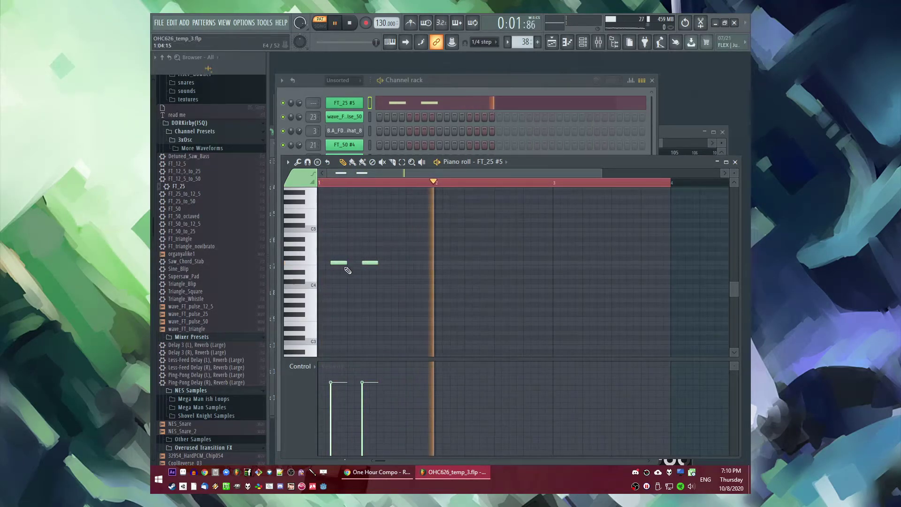
scroll(331, 261, up, 2)
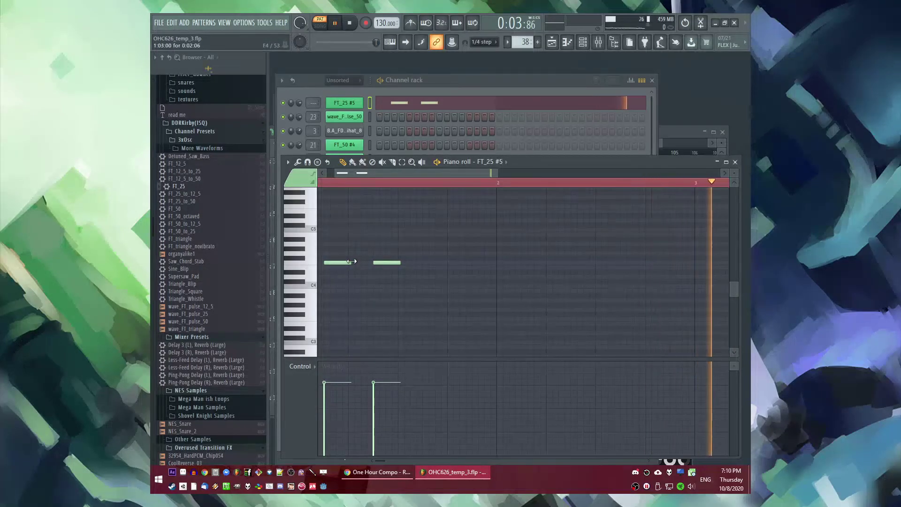
right_click(375, 262)
key(space)
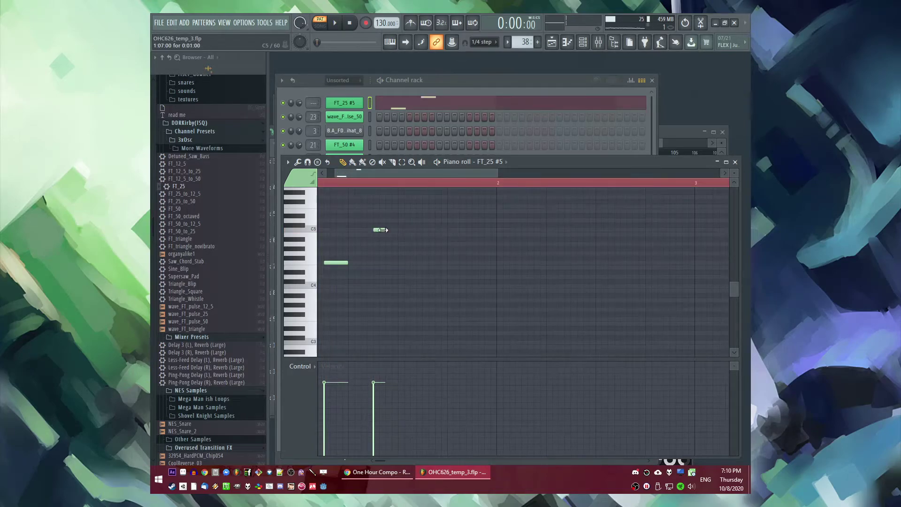
click(389, 263)
drag(393, 173, 345, 189)
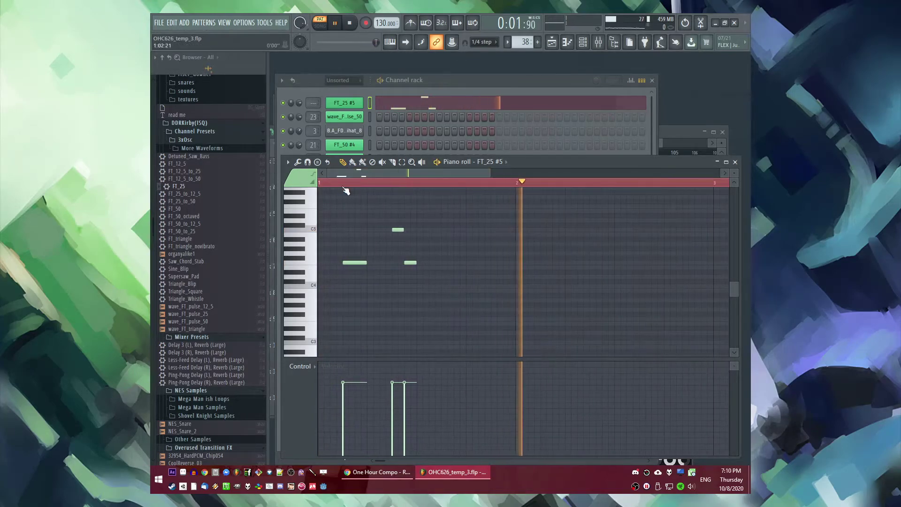
Step: Add F4 notes at steps 11 and 14 and a C5 at step 15, shortening the step 14 note to 0:00:18
click(443, 263)
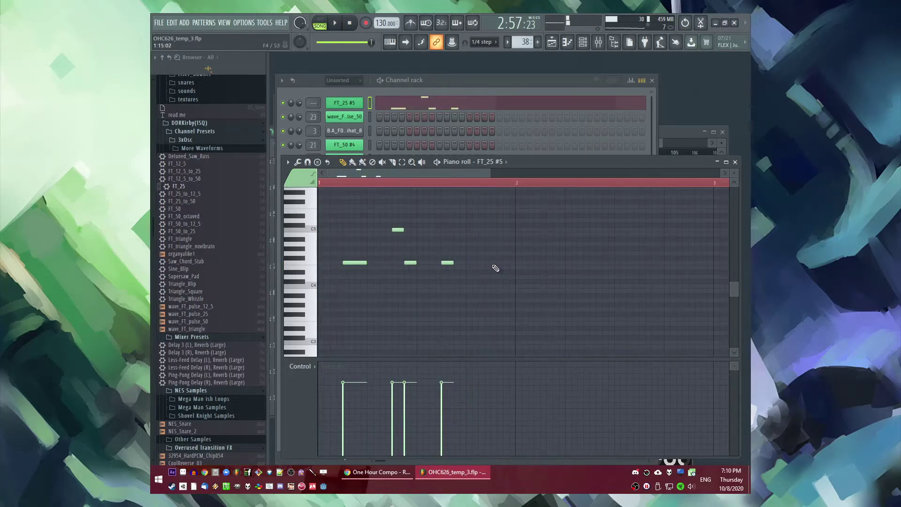
double_click(478, 263)
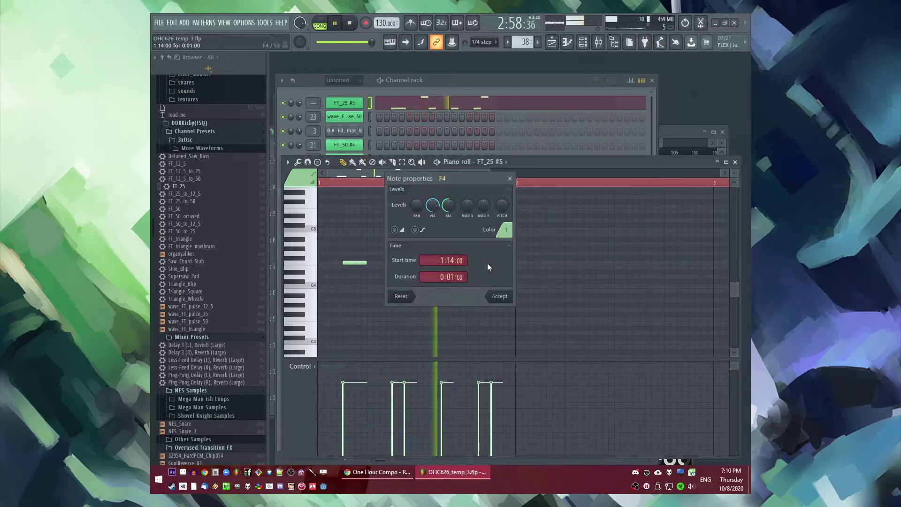
key(Escape)
drag(489, 264, 484, 264)
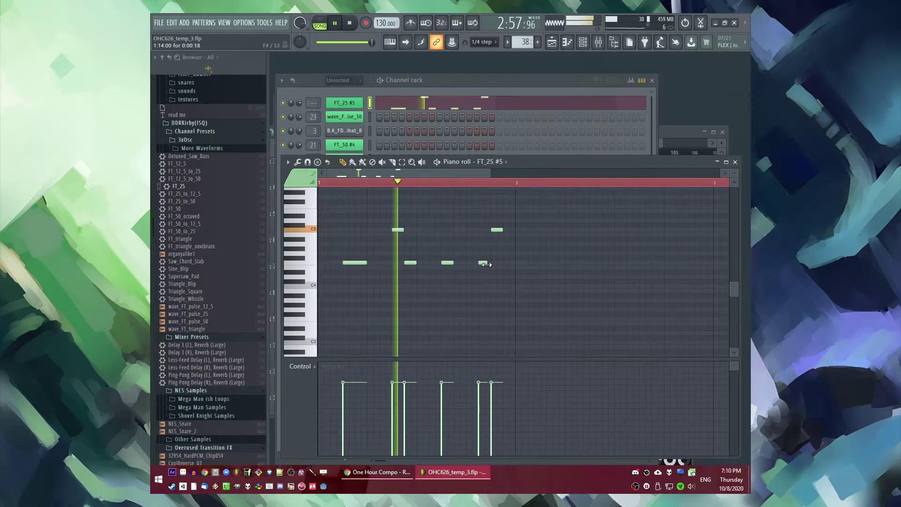
Step: Add F3 notes at steps 1, 6, 10 and 13, and duplicate the whole one-bar phrase into bar 2
click(321, 319)
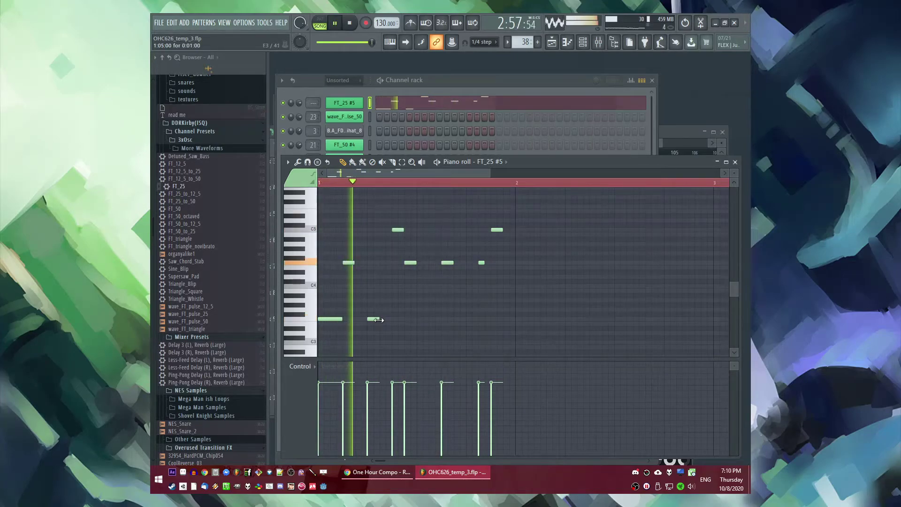
click(434, 318)
click(472, 319)
key(ctrl+a)
key(ctrl+b)
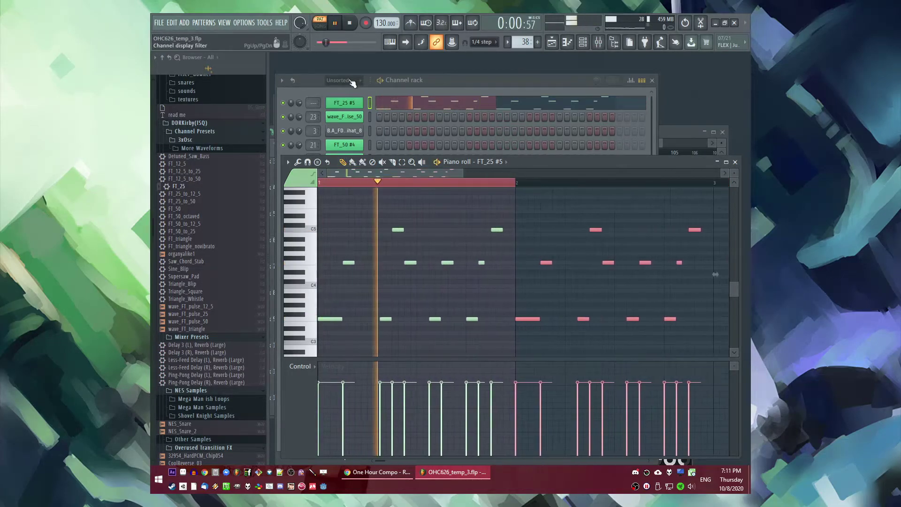
Step: Adjust the sustain level of the FT_25 #5 channel's volume envelope and route the channel to mixer track 24
click(348, 103)
click(424, 205)
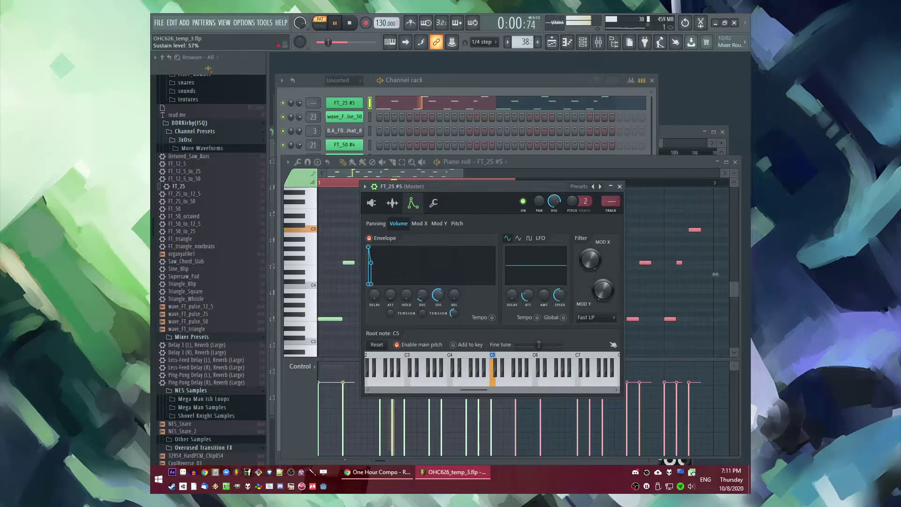
click(612, 212)
Step: Load Fruity Delay Bank in effect slot 3 and Fruity Reeverb 2 in slot 5 of mixer track 24
click(630, 293)
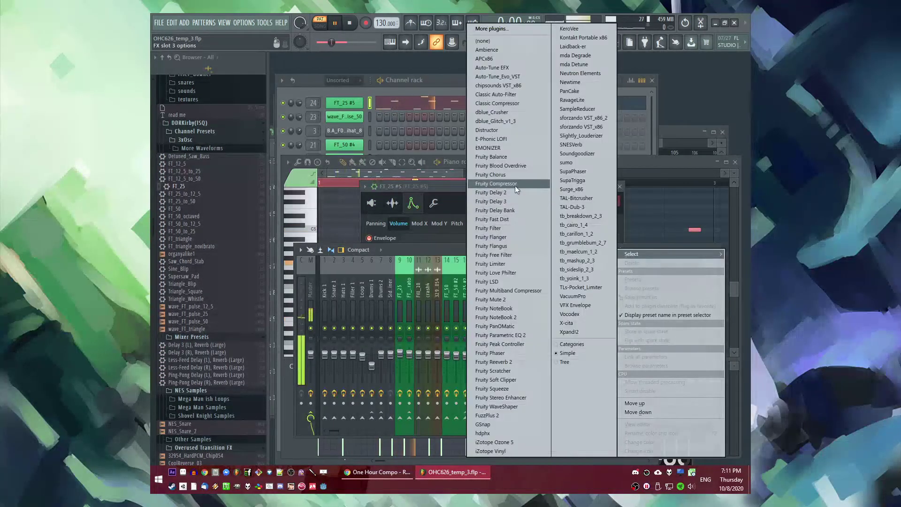
click(498, 211)
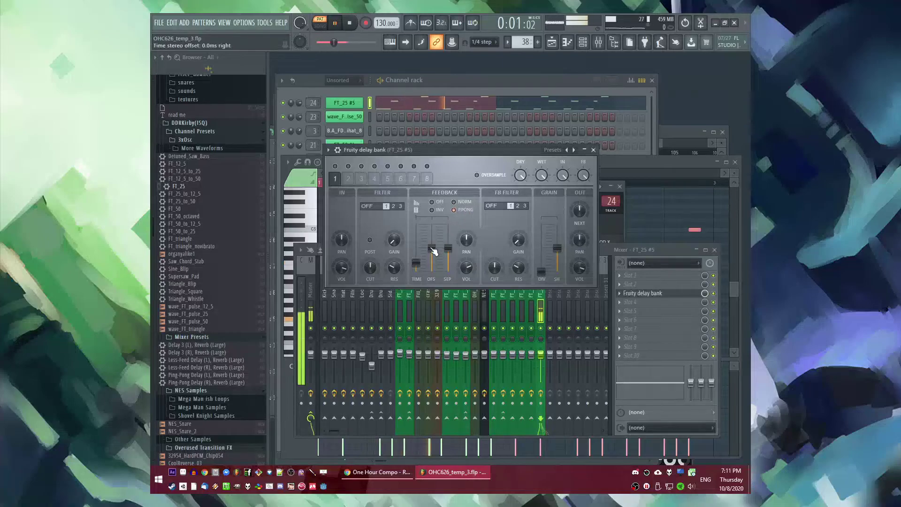
click(630, 311)
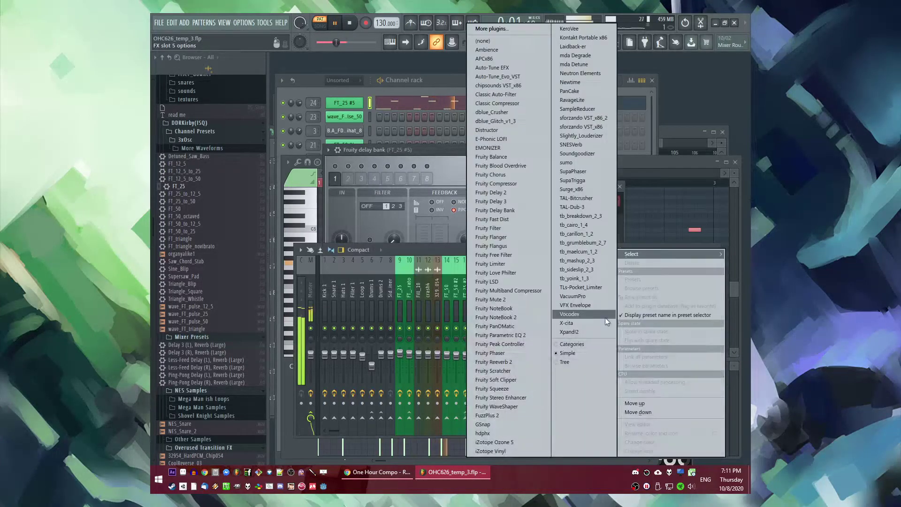
click(493, 362)
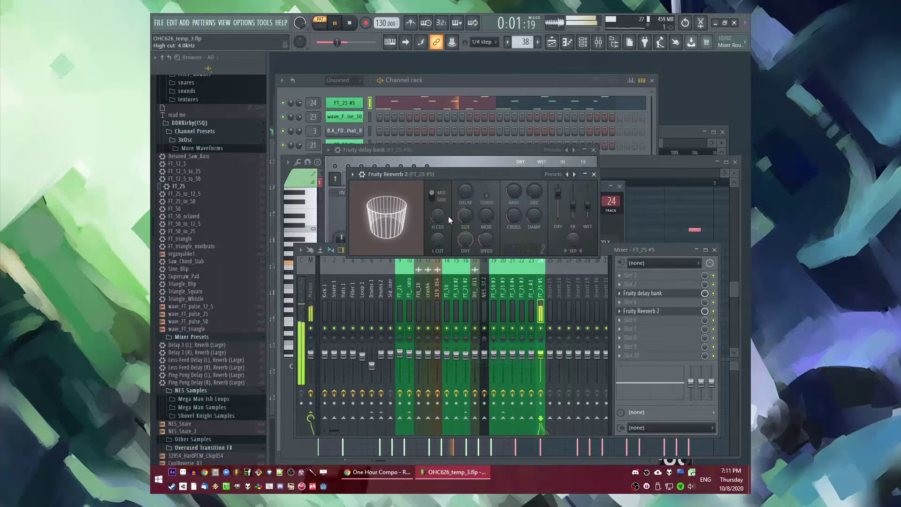
click(459, 158)
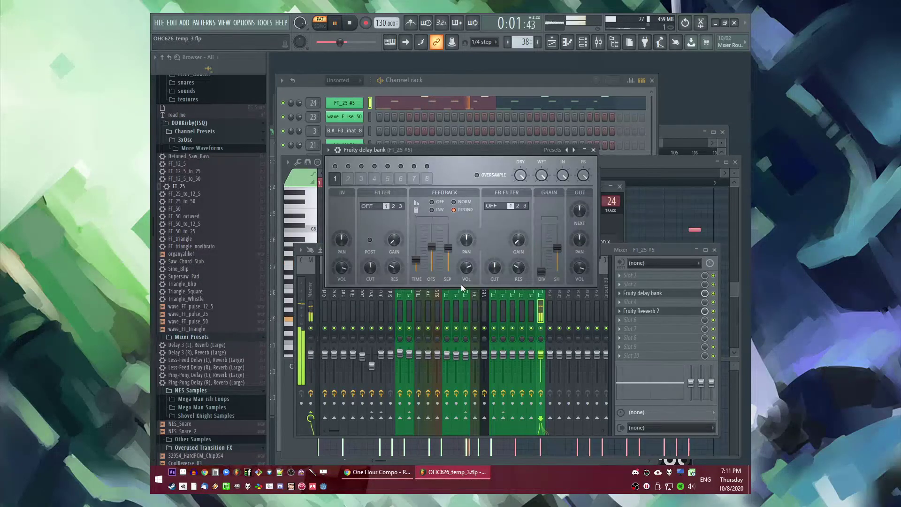
Step: Play the song from bar 97 and open the Pattern 38 clip there in the piano roll
key(F5)
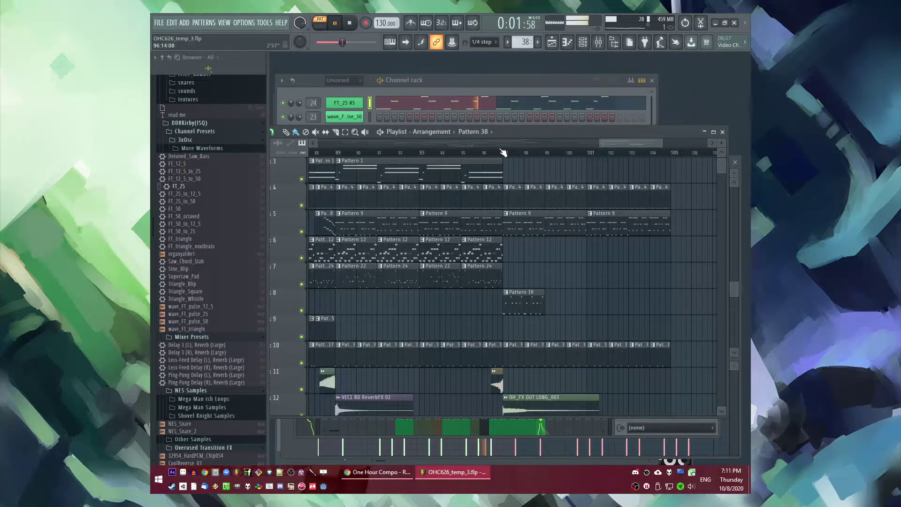
double_click(523, 296)
drag(412, 174, 535, 187)
Step: Try to duplicate the whole two-bar phrase into bars 3 and 4
key(ctrl+a)
key(ctrl+b)
scroll(463, 191, down, 2)
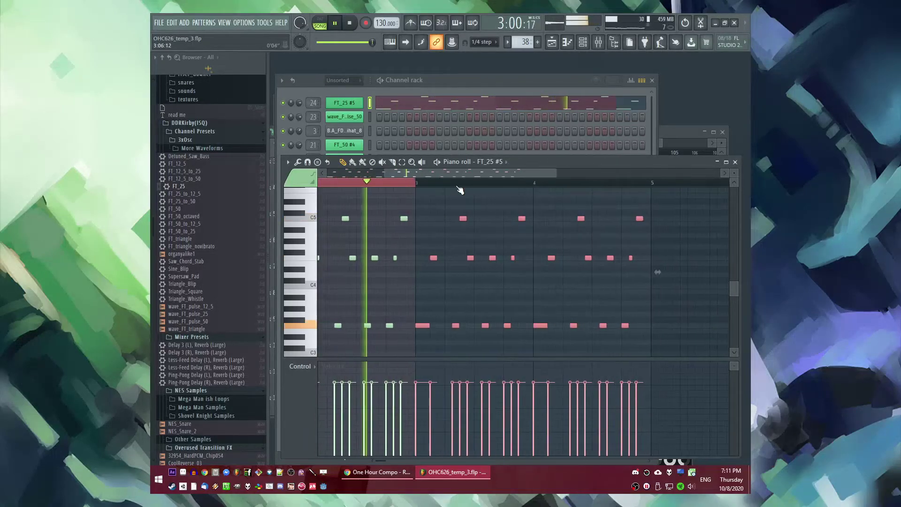
key(ctrl+z)
scroll(463, 194, down, 2)
key(ctrl+d)
click(320, 183)
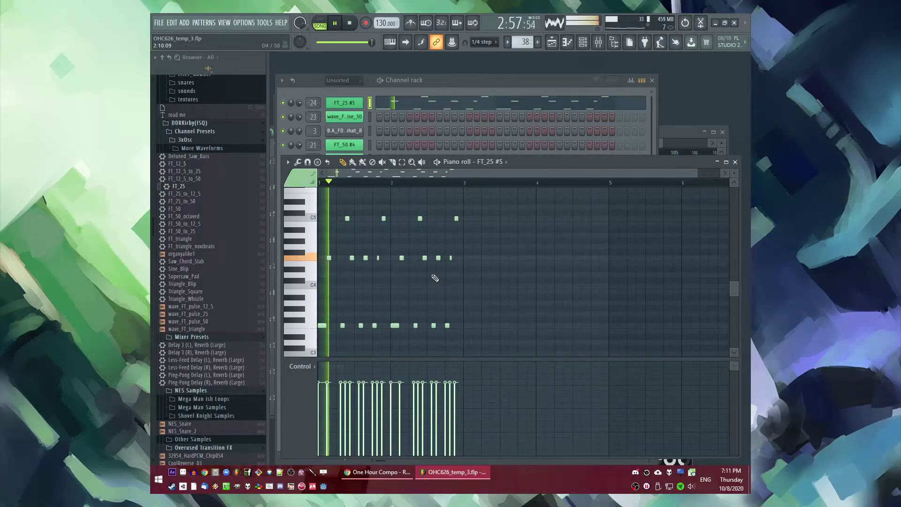
Step: In bar 2, shift the step 10 F3 to step 9 and replace the step 11 F4 with an F5 at step 10
scroll(438, 277, up, 3)
scroll(430, 261, up, 1)
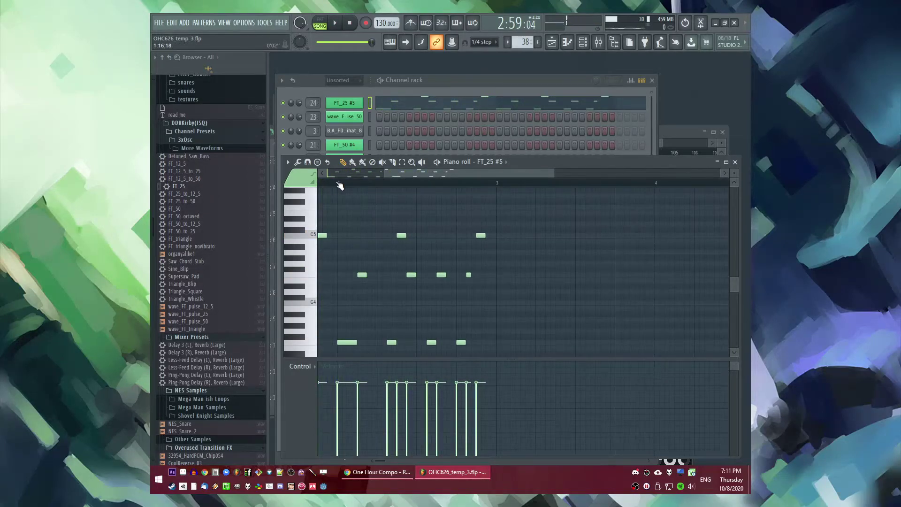
key(space)
right_click(432, 342)
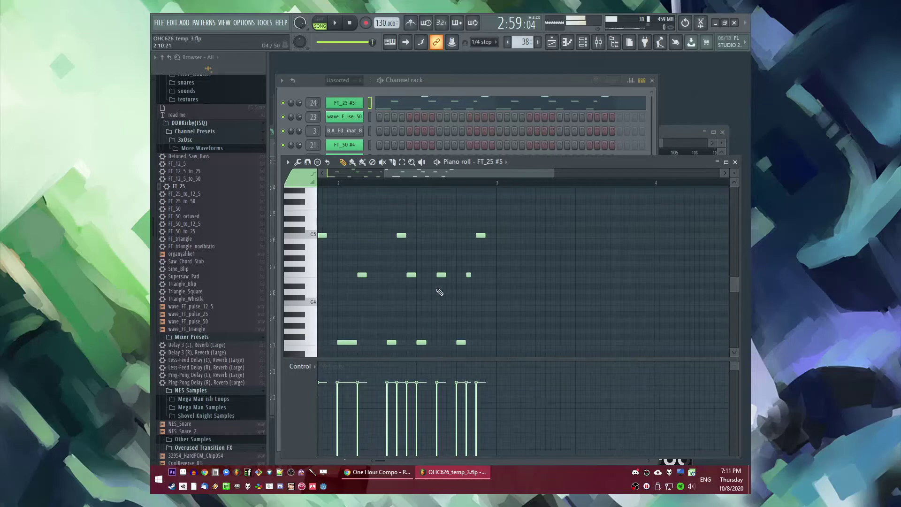
scroll(437, 215, up, 2)
click(429, 235)
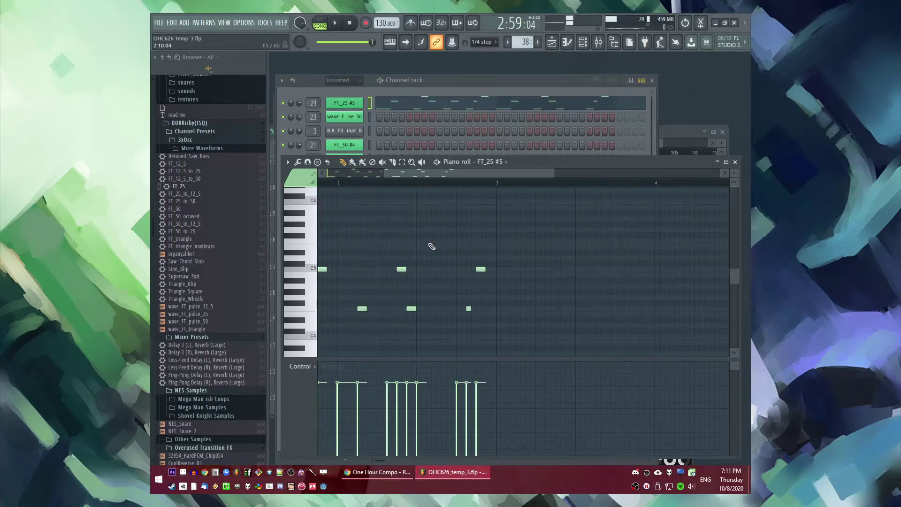
scroll(433, 243, up, 2)
scroll(432, 241, up, 1)
key(space)
scroll(448, 263, down, 2)
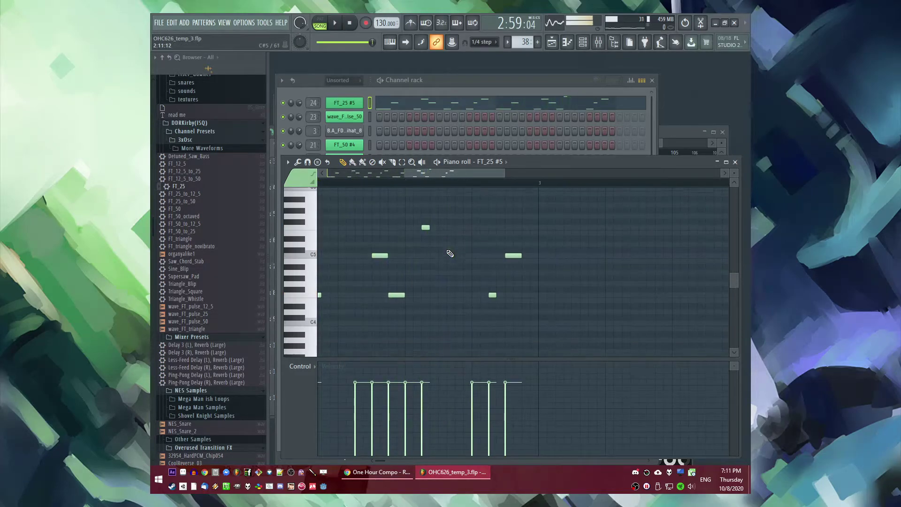
Step: In bar 2, add a short F4 at step 12, raise the step 15 C5 to E5 and add an F5 at step 16
drag(460, 275, 466, 275)
key(ctrl+d)
key(space)
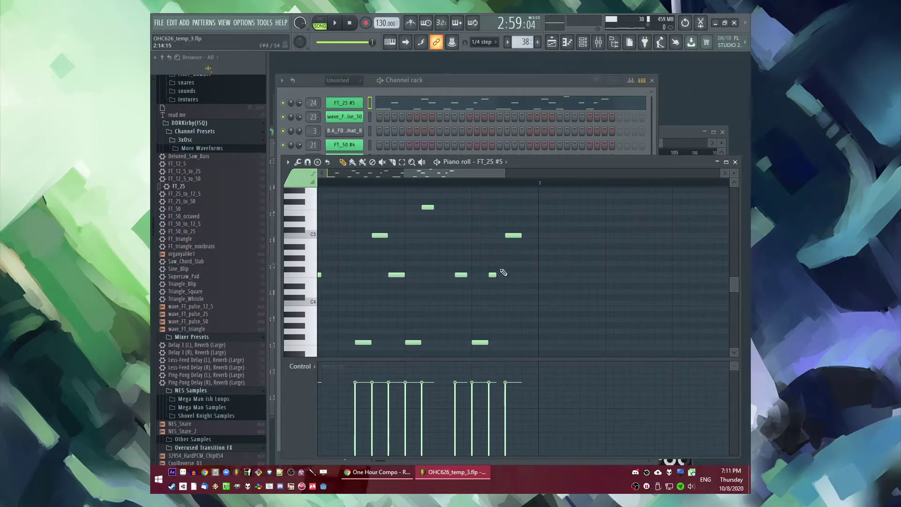
scroll(520, 268, up, 2)
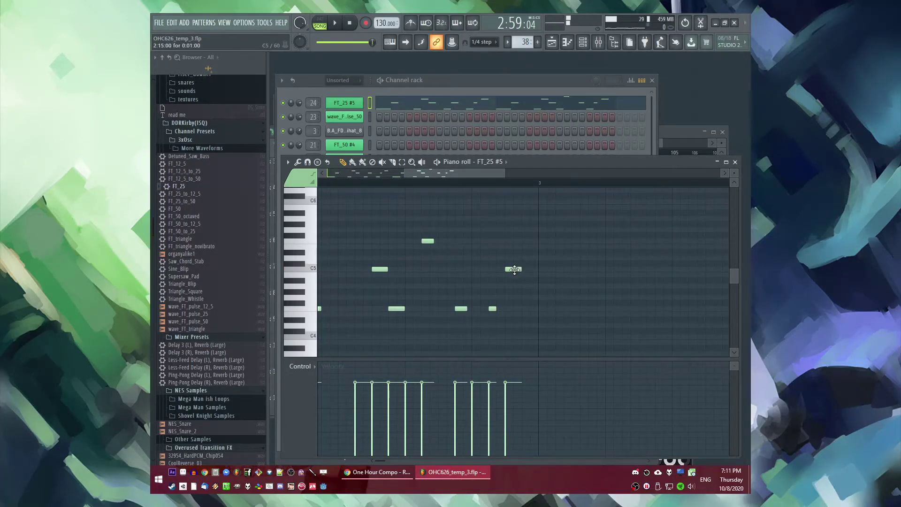
drag(523, 236, 525, 241)
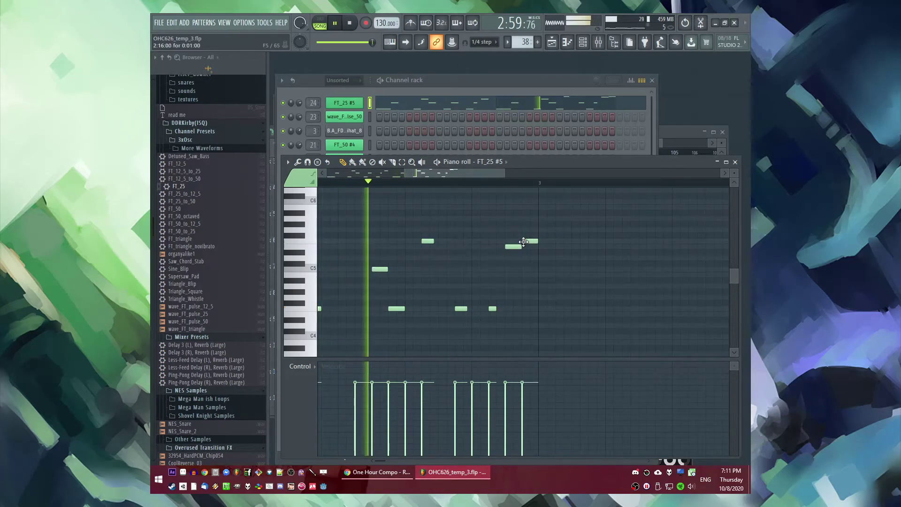
Step: Duplicate the revised two-bar phrase into bars 3 and 4 of the pattern and clear the selection
scroll(339, 249, down, 3)
key(ctrl+a)
drag(429, 173, 480, 180)
key(ctrl+b)
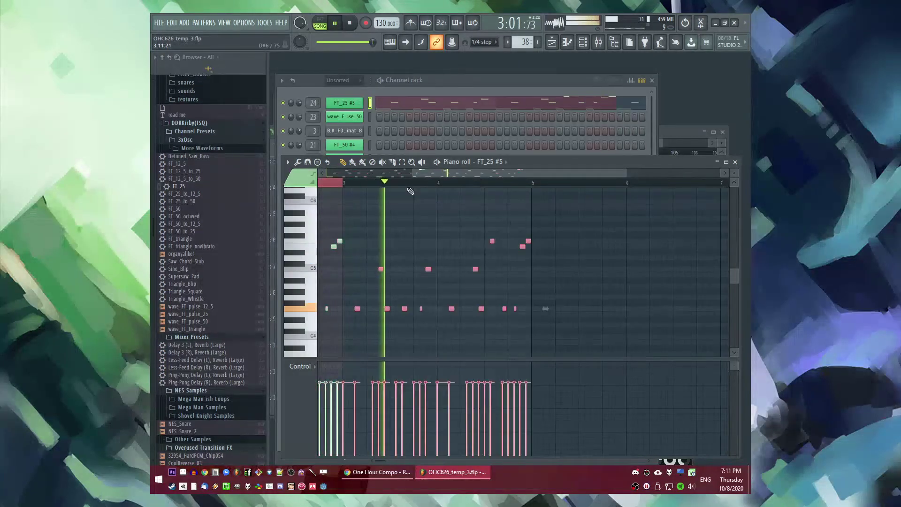
key(ctrl+d)
scroll(582, 264, down, 2)
scroll(588, 270, up, 3)
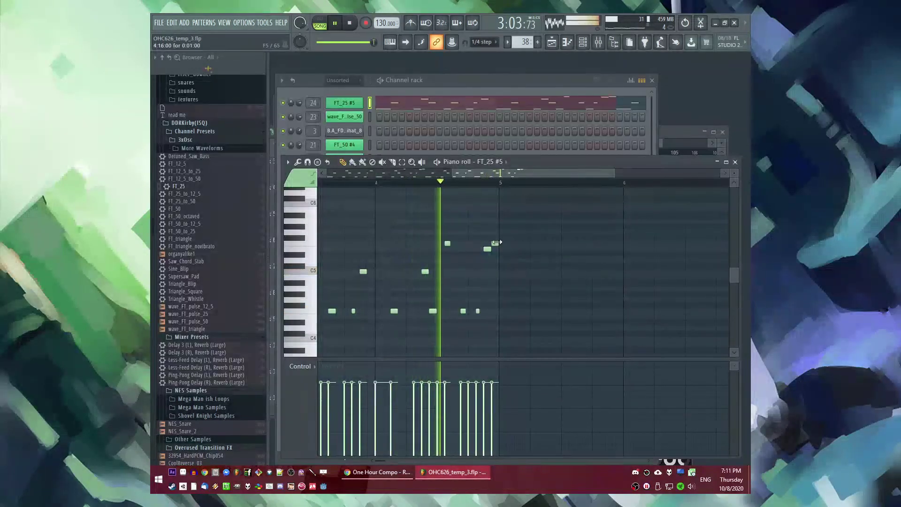
Step: Play the song again over the four-bar phrase and save the project
scroll(568, 258, down, 3)
key(space)
ctrl+click(420, 183)
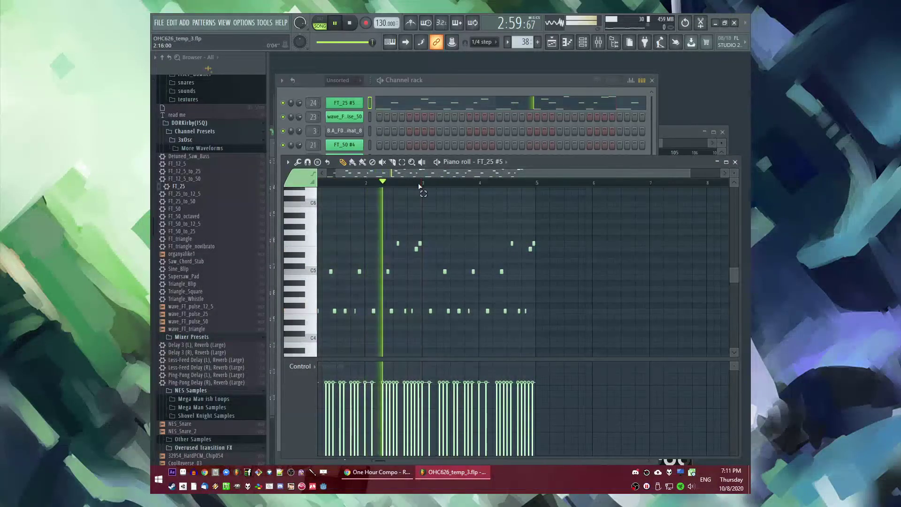
key(ctrl+s)
Step: Select the F3 notes in bars 3 and 4 and lower them to D3
scroll(563, 266, down, 3)
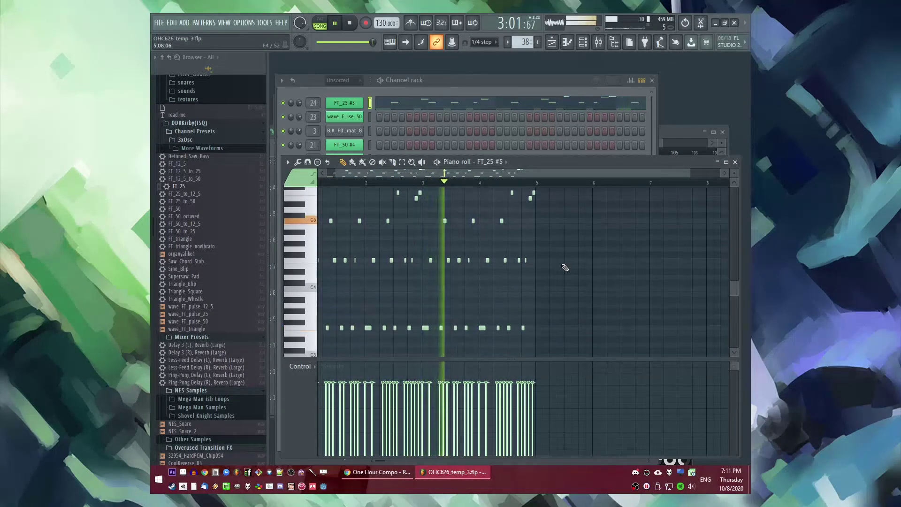
scroll(487, 292, up, 2)
scroll(490, 329, down, 2)
drag(428, 321, 634, 354)
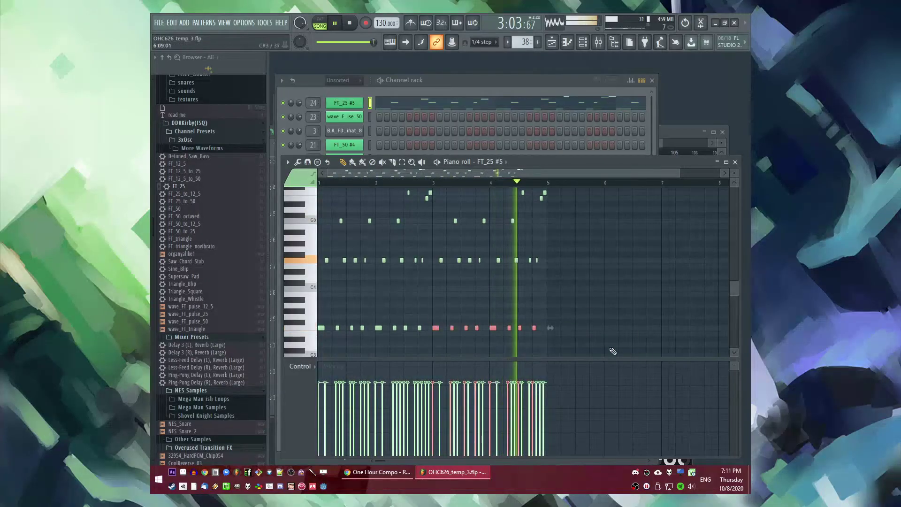
scroll(437, 331, up, 4)
key(space)
scroll(405, 324, down, 2)
drag(404, 294, 402, 313)
scroll(402, 314, up, 2)
scroll(402, 313, down, 2)
scroll(497, 296, up, 1)
scroll(515, 224, up, 3)
Step: Duplicate the whole four-bar phrase into bars 5 to 8 while the song plays
key(space)
key(ctrl+a)
drag(474, 174, 593, 183)
key(ctrl+b)
scroll(517, 272, down, 5)
Step: Select the F3 notes in bars 5 and 6 and lower them to A#2
drag(352, 277, 509, 306)
key(space)
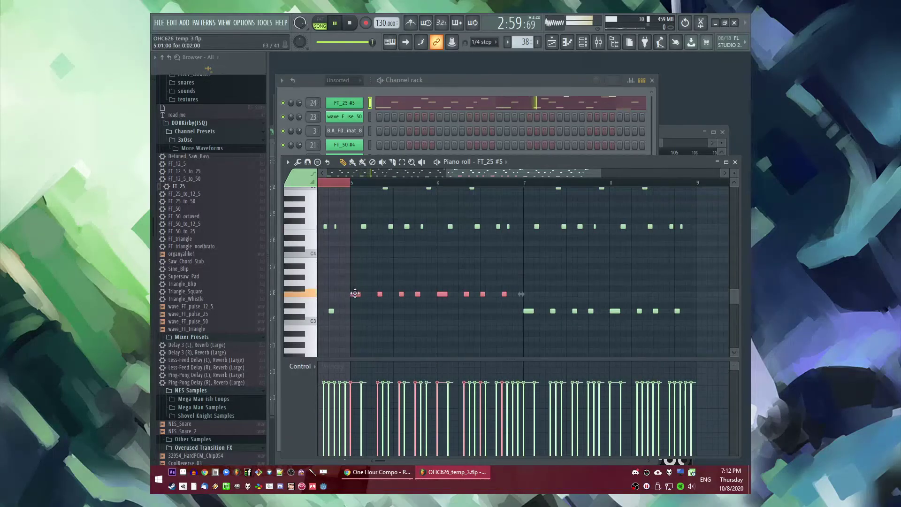
drag(359, 334, 352, 336)
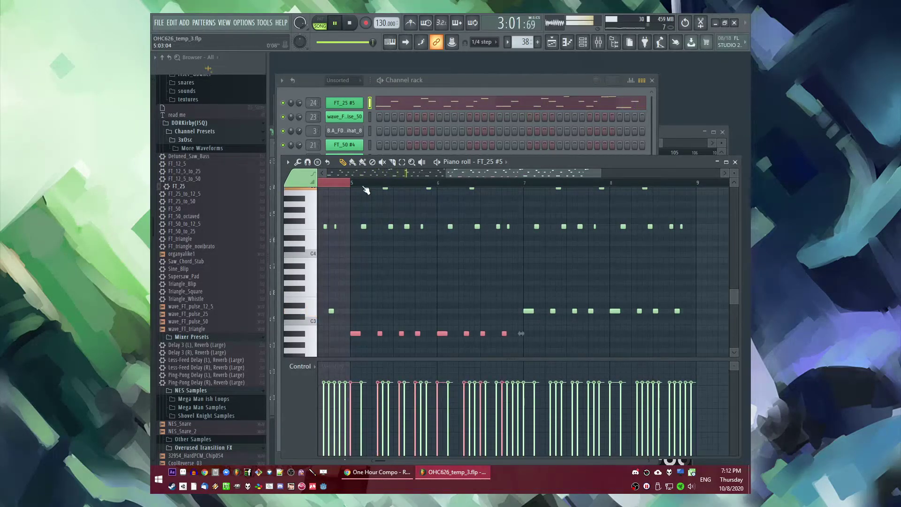
Step: Select the D3 bass notes in bars 7 and 8, raise them to F3, and audition the pattern on its own
scroll(550, 323, down, 1)
drag(536, 264, 690, 321)
scroll(539, 308, up, 3)
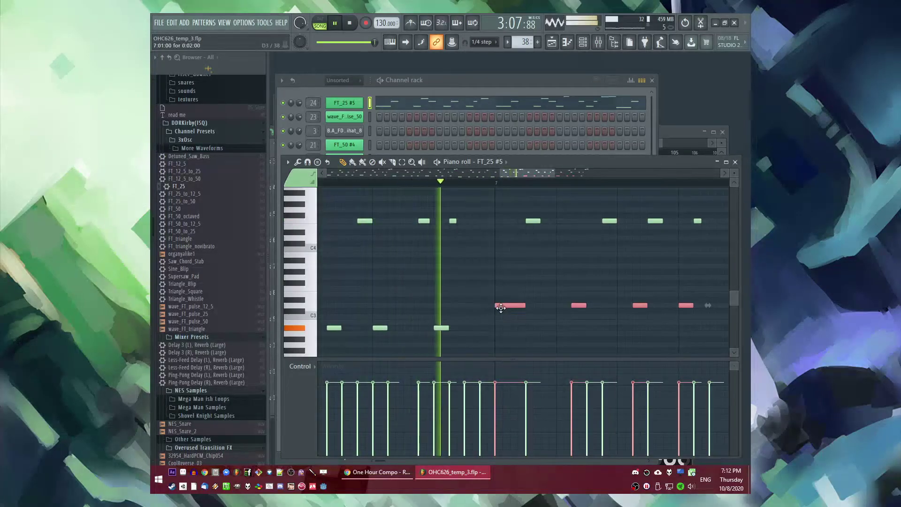
scroll(501, 308, down, 1)
scroll(501, 308, down, 5)
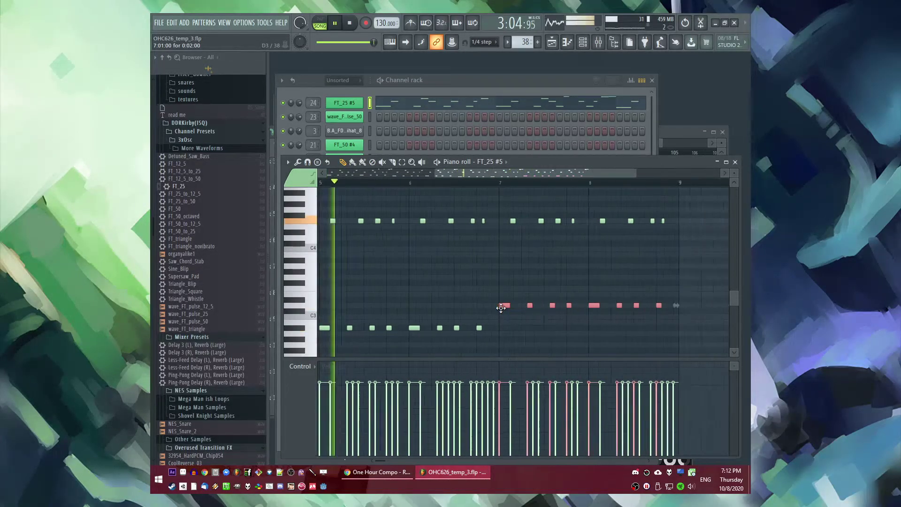
scroll(539, 313, up, 4)
drag(446, 306, 499, 294)
scroll(447, 316, down, 5)
scroll(488, 293, up, 5)
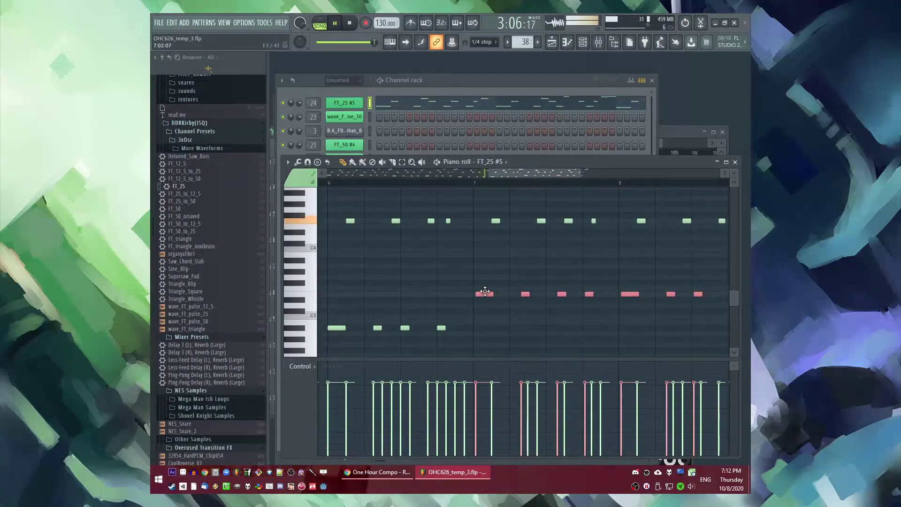
key(l)
scroll(526, 269, up, 4)
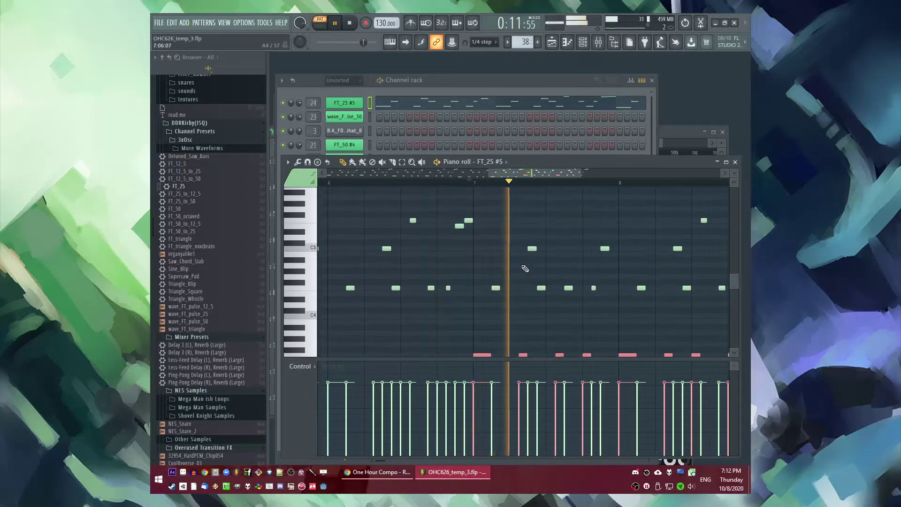
Step: Go back to the playlist and make the Pattern 9 clip at bar 101 unique
key(F5)
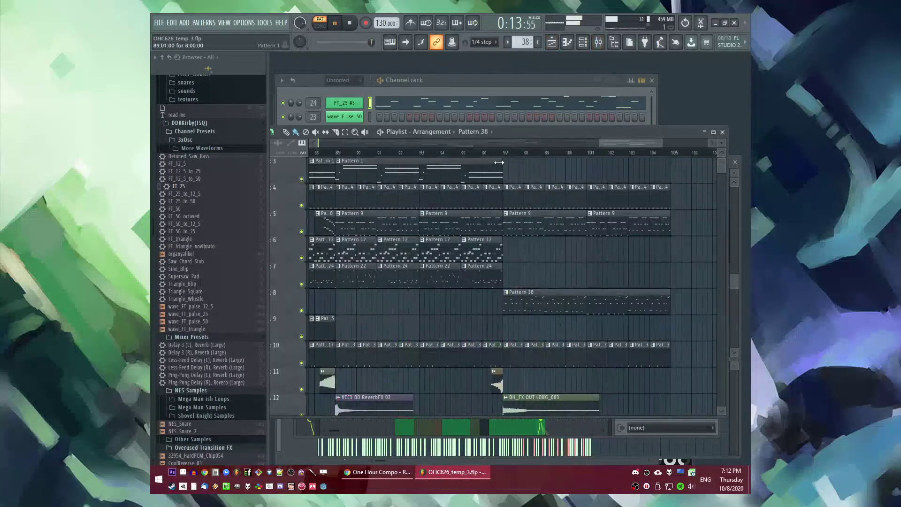
scroll(530, 194, up, 2)
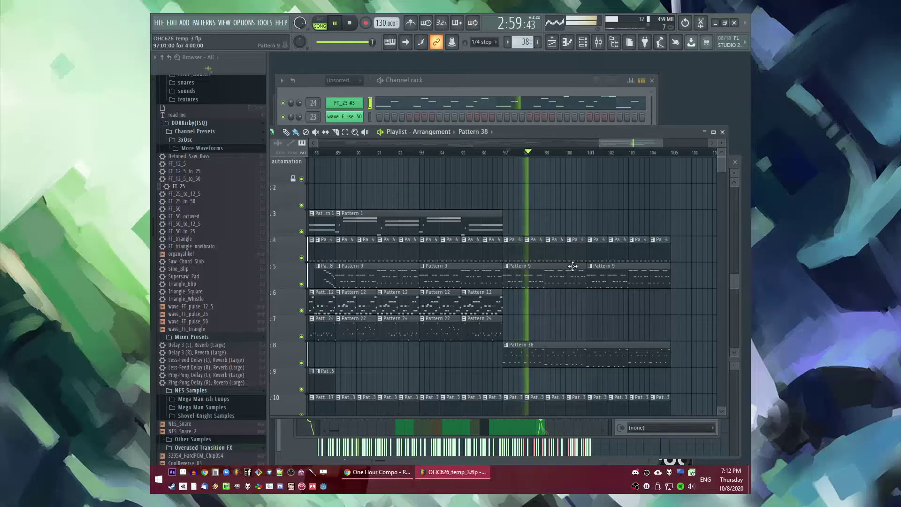
right_click(589, 271)
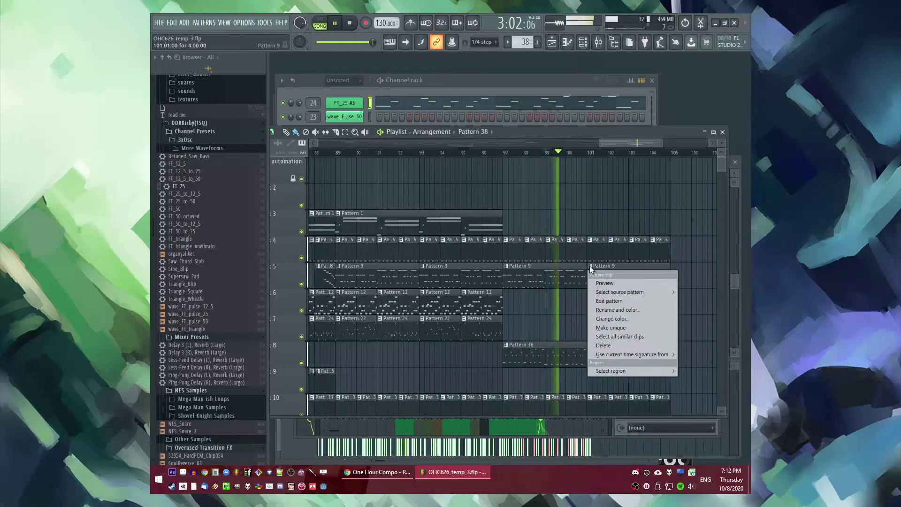
click(607, 328)
Step: Open the unique clip's FT_triangle_novibrato notes and transpose bars 1 and 2 to A#
double_click(606, 285)
scroll(699, 280, down, 2)
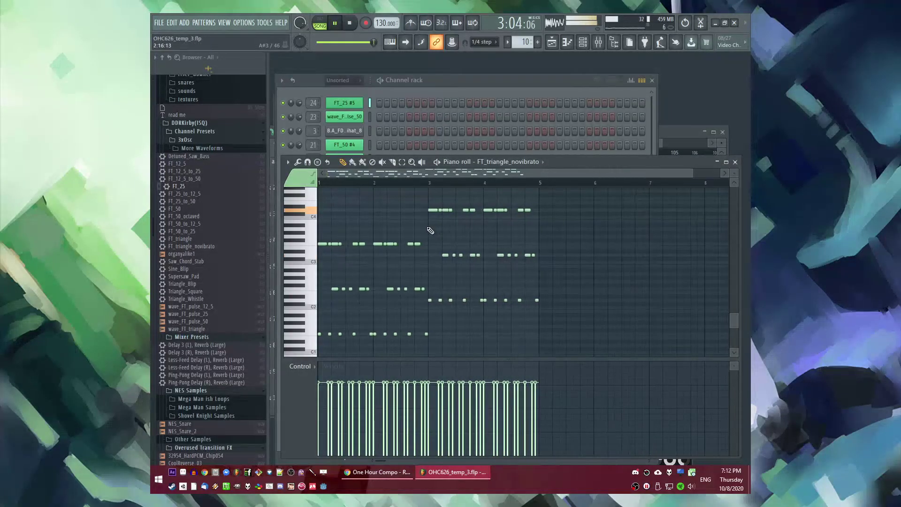
drag(426, 225, 271, 386)
scroll(313, 271, up, 4)
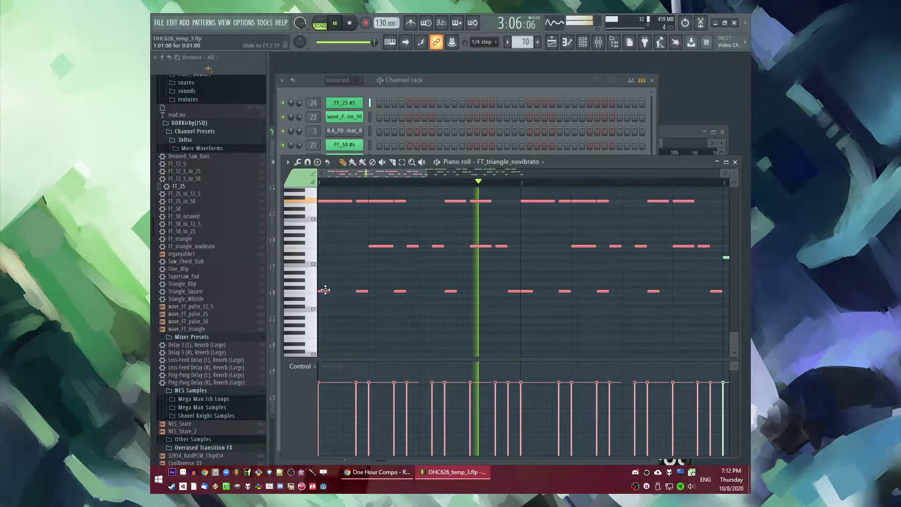
drag(313, 271, 314, 273)
scroll(343, 278, down, 4)
scroll(310, 235, up, 3)
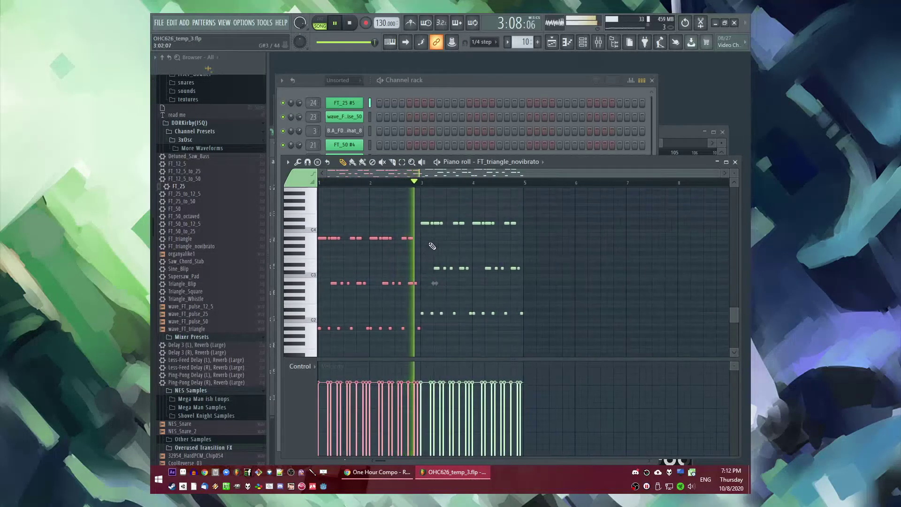
Step: Select the FT_triangle_novibrato notes in bars 3 and 4, transpose them upward, and return to the playlist
drag(426, 226, 523, 329)
scroll(422, 326, up, 4)
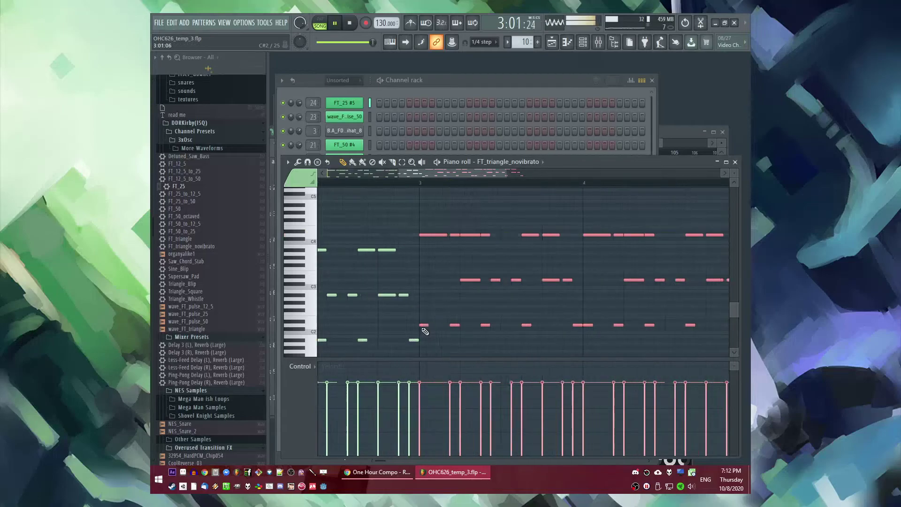
scroll(421, 324, down, 4)
drag(421, 328, 427, 291)
scroll(419, 292, up, 3)
scroll(531, 297, up, 3)
scroll(531, 295, down, 6)
key(F5)
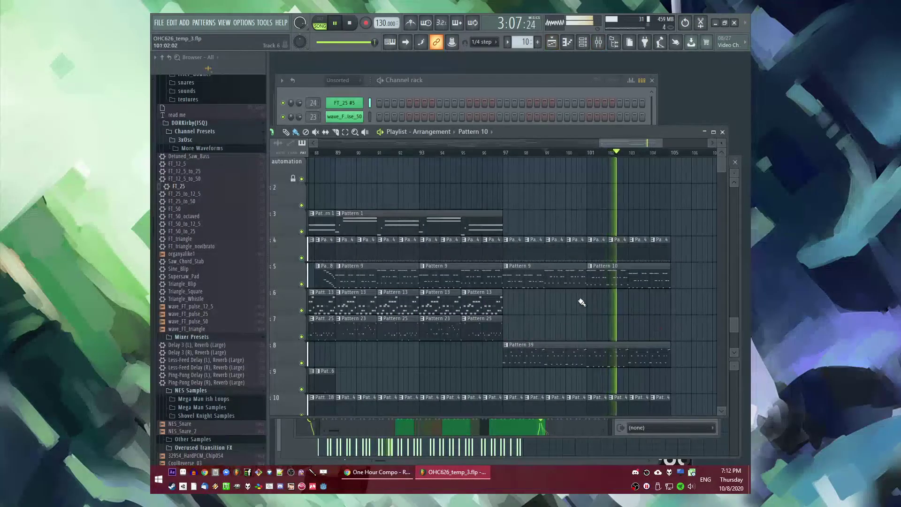
Step: Play the song from bar 95 through the transition and review the arrangement of the ending
click(466, 154)
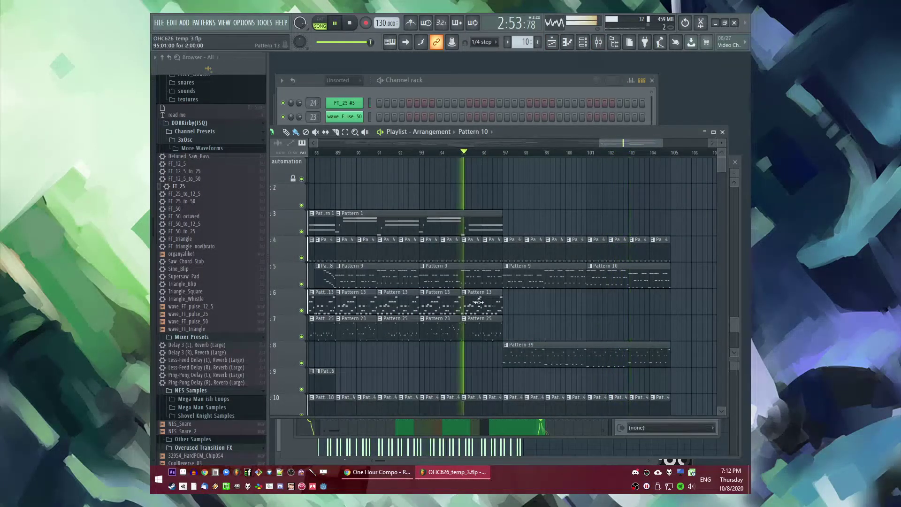
scroll(507, 308, down, 5)
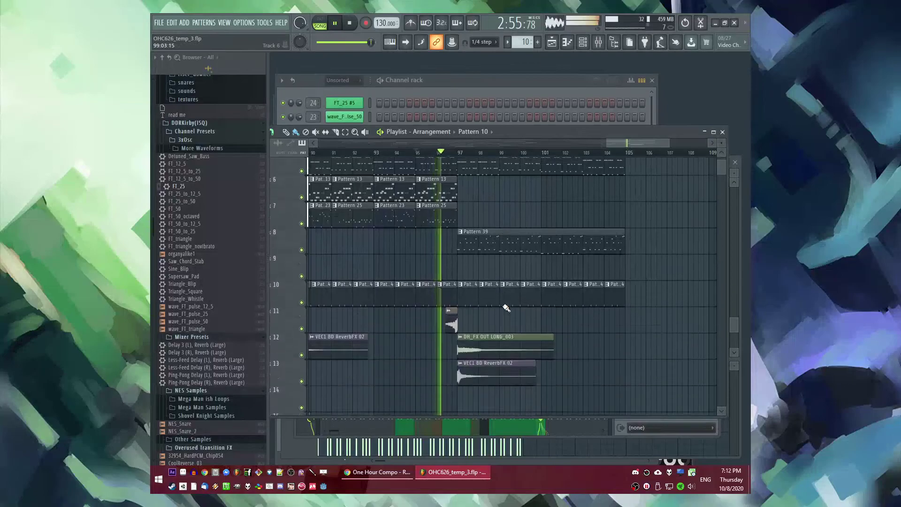
scroll(531, 291, up, 5)
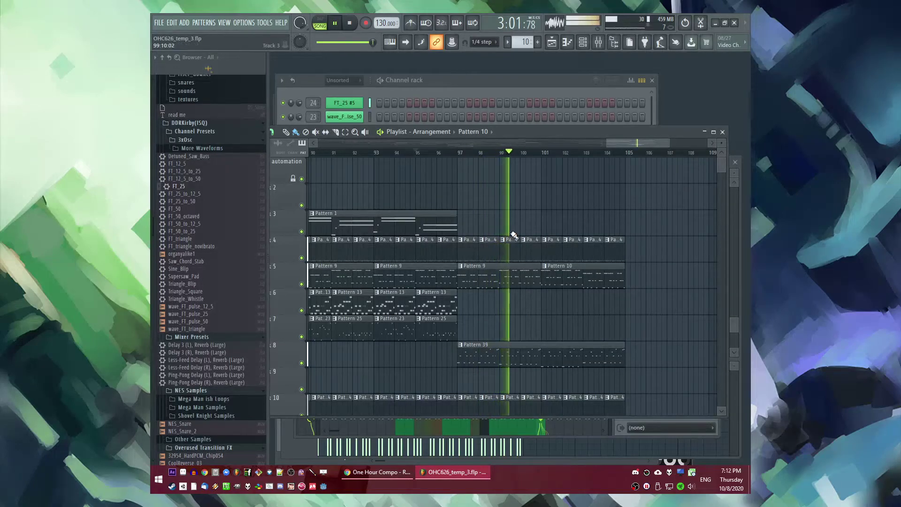
scroll(502, 234, down, 2)
Step: Try the ending without the track 4 clips and without the track 5 bass clips, undoing each deletion
right_click(472, 253)
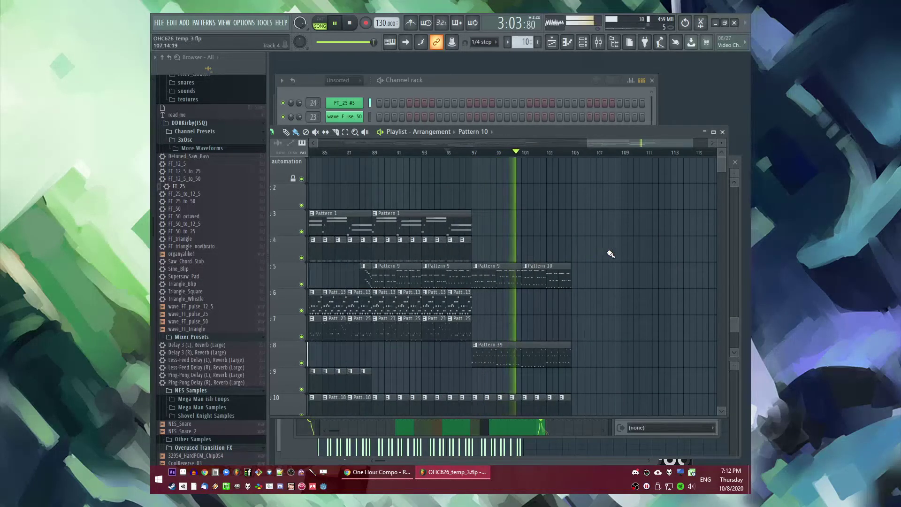
scroll(609, 263, down, 4)
key(ctrl+z)
scroll(606, 274, up, 3)
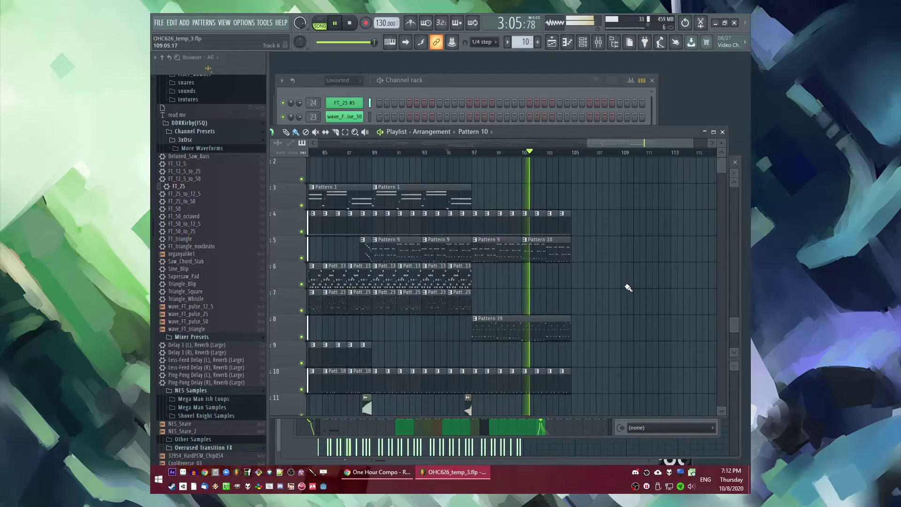
scroll(440, 256, up, 2)
right_click(402, 245)
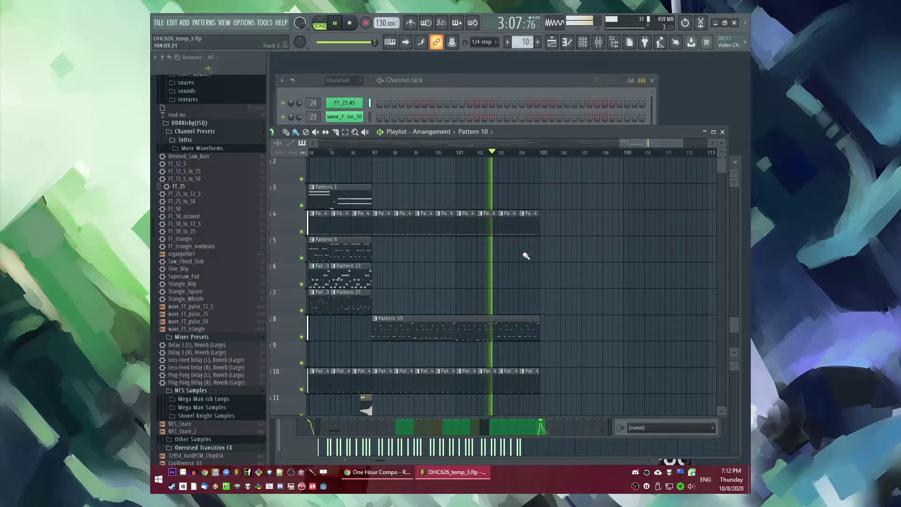
key(ctrl+z)
Step: Duplicate the track 5 bass clips and the track 4 clips of bars 97 to 104 so they continue from bar 105
scroll(463, 272, down, 2)
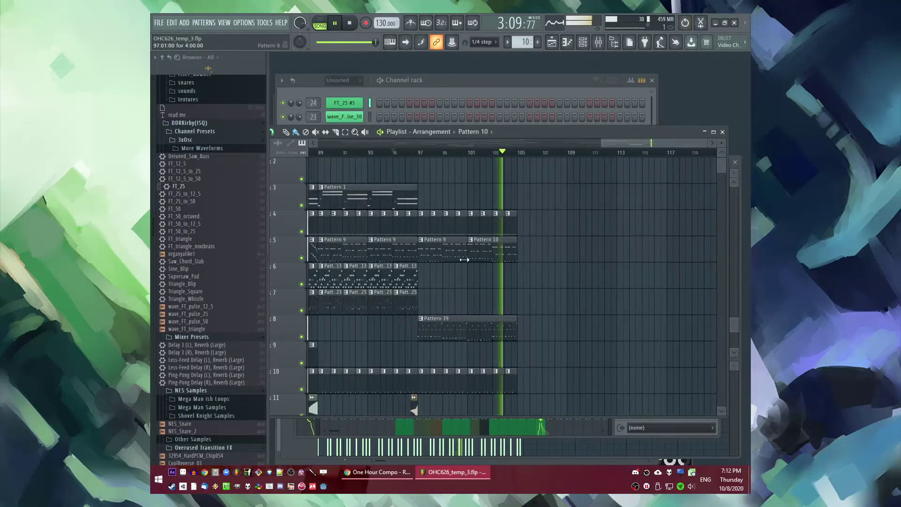
key(ctrl+b)
drag(577, 211, 412, 229)
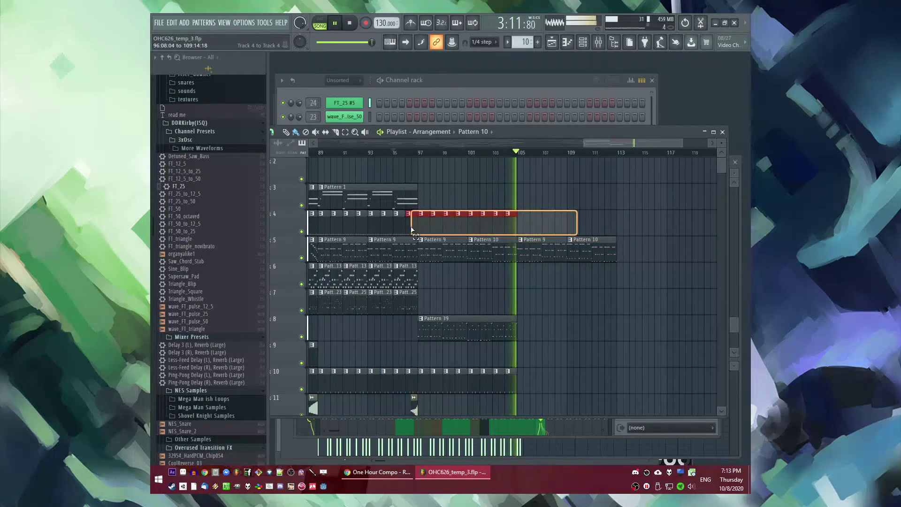
key(ctrl+b)
right_click(521, 289)
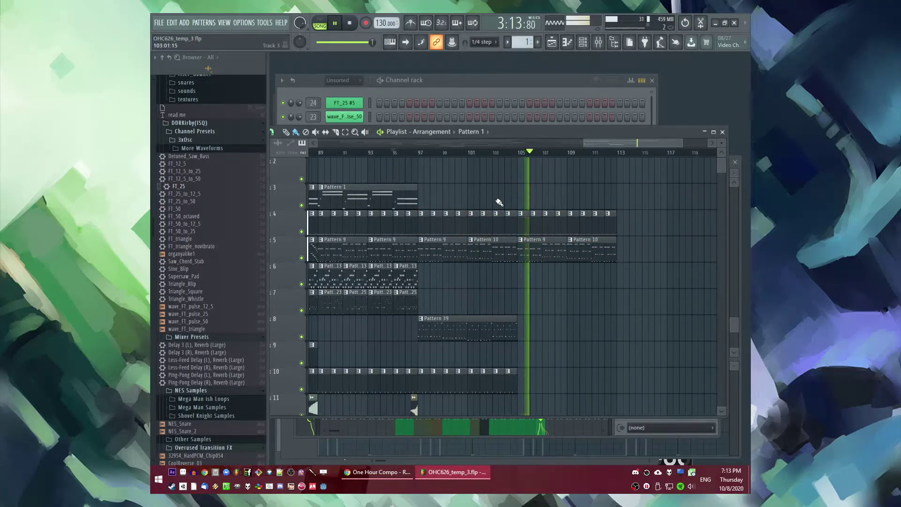
key(space)
Step: Copy two Pattern 13 clips to bar 105 on track 6 and duplicate them to fill the bars through 112
drag(423, 273, 375, 281)
key(ctrl+c)
scroll(587, 301, up, 3)
key(ctrl+v)
scroll(558, 300, down, 3)
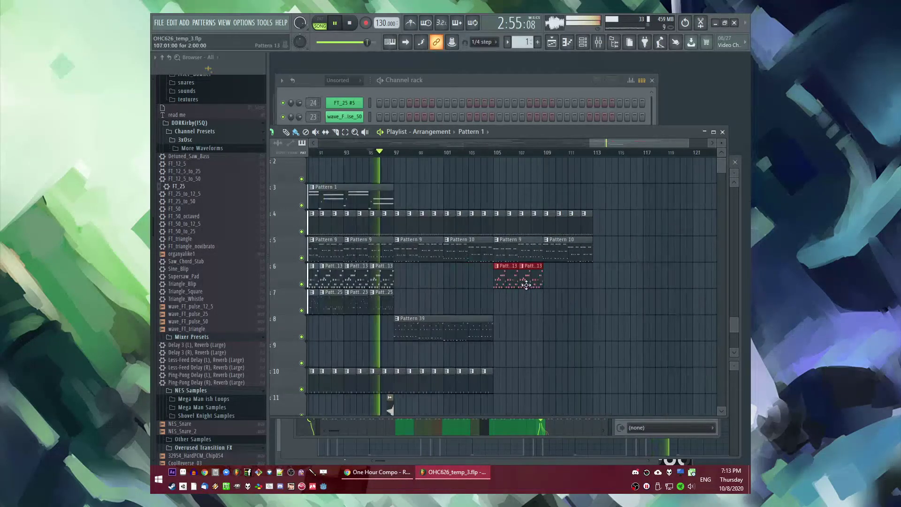
key(ctrl+b)
Step: Duplicate the Pattern 39 arpeggio clip and the track 10 clips of bars 97 to 104 so they repeat from bar 105
drag(480, 301, 425, 336)
key(ctrl+b)
drag(514, 377, 400, 398)
key(ctrl+b)
scroll(470, 381, down, 3)
scroll(489, 346, up, 3)
Step: Make the track 10 clip at bar 97 unique and use it for the rest of the track 10 clips through bar 112
right_click(397, 372)
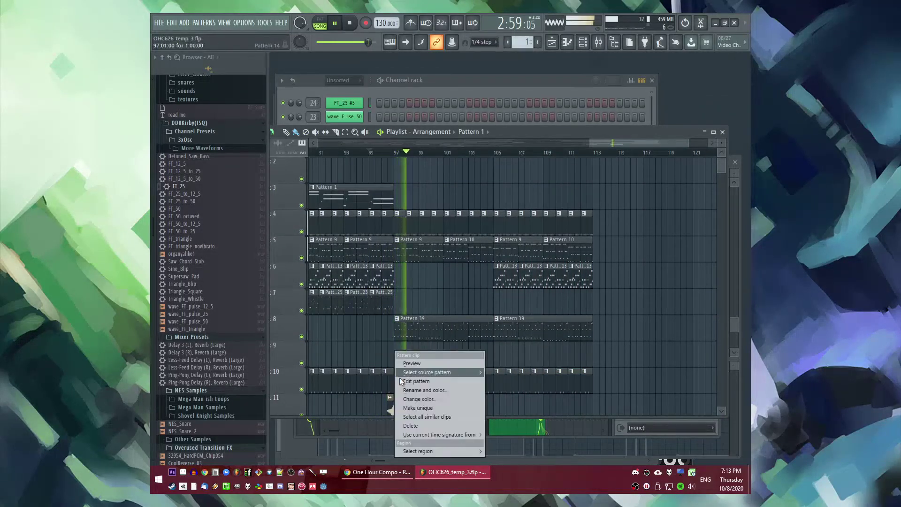
click(417, 408)
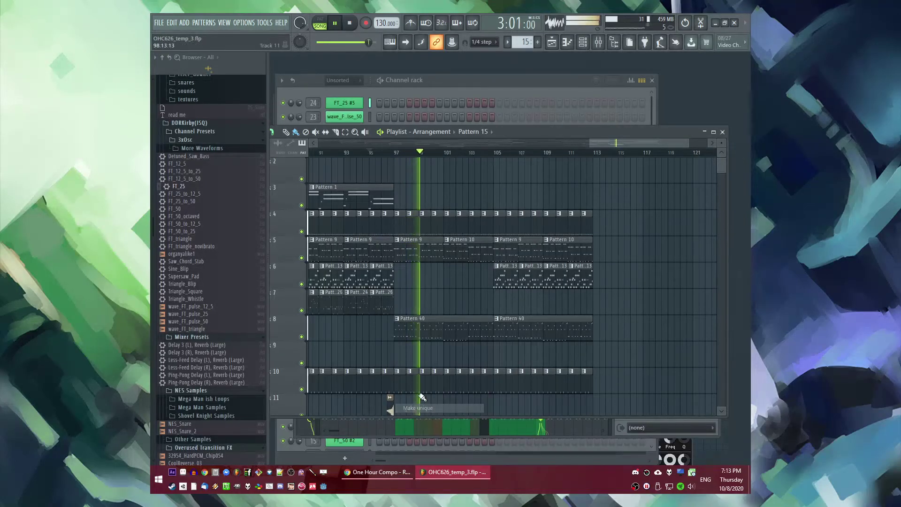
drag(411, 385, 634, 383)
drag(413, 391, 585, 380)
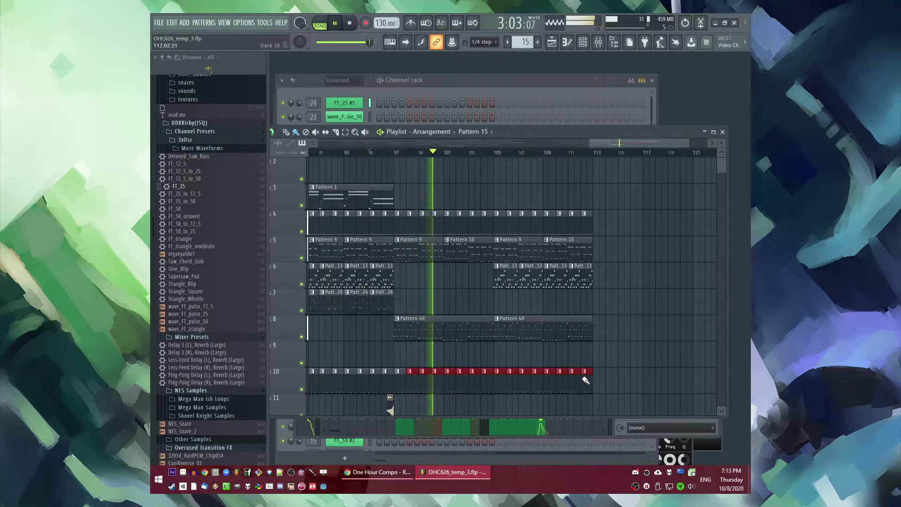
Step: Fill every fourth step of the Grv Kick 19 and TR909_01 channels in the unique drum pattern
click(526, 97)
right_click(363, 417)
click(494, 370)
right_click(363, 427)
click(495, 370)
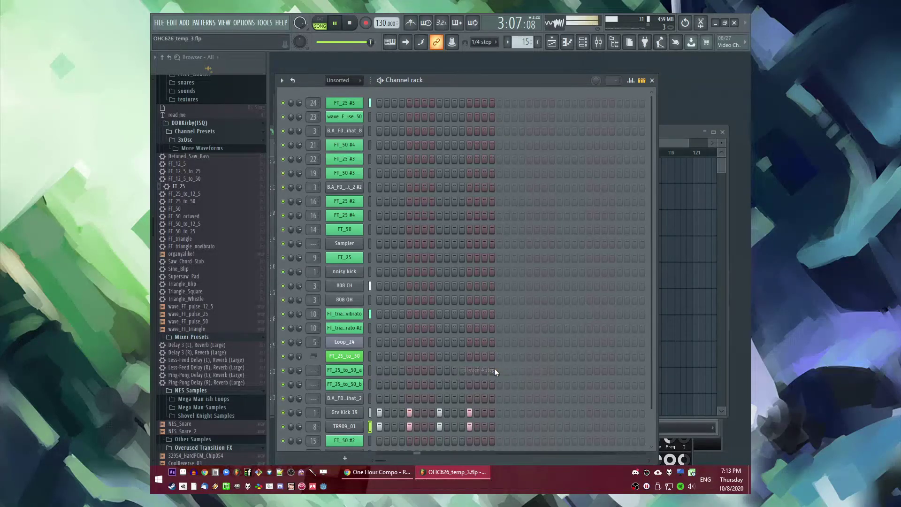
Step: Save the project and replace the bass clip at bar 101 on track 5 with a Pattern 8 clip at bar 104
key(F5)
key(ctrl+s)
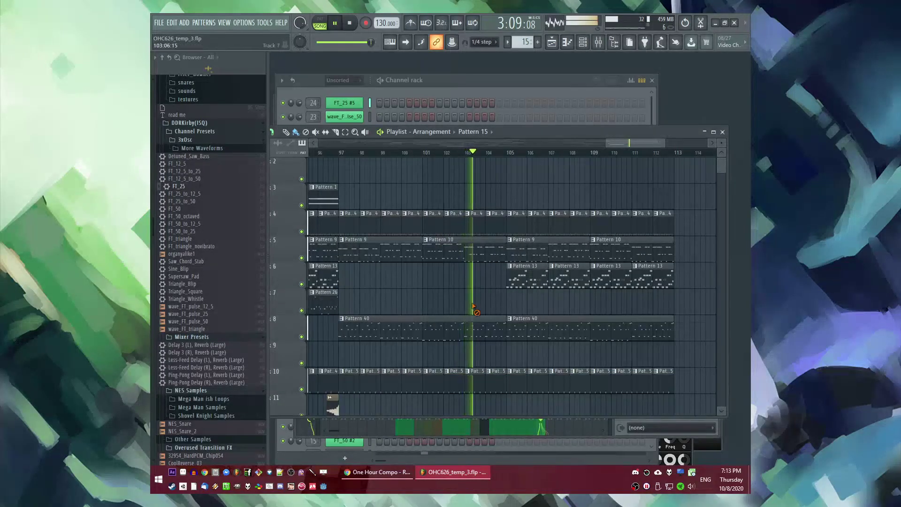
scroll(594, 308, down, 6)
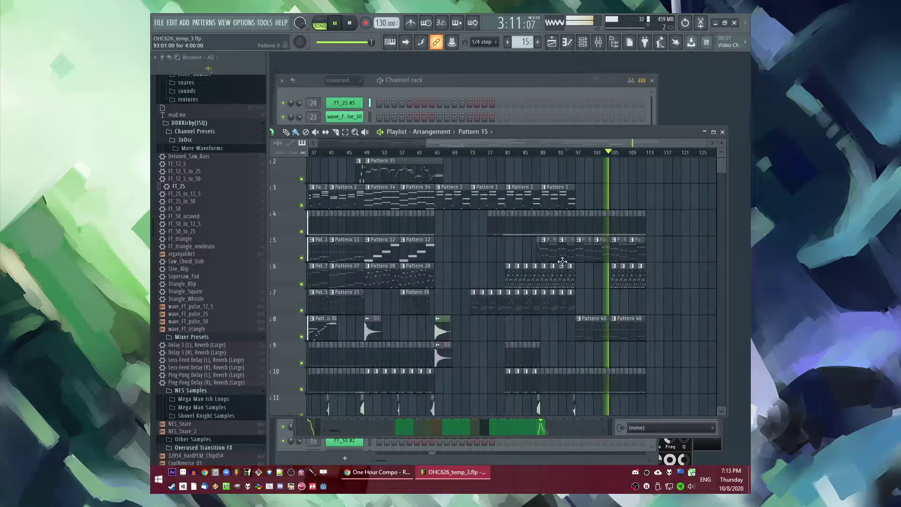
scroll(536, 257, up, 5)
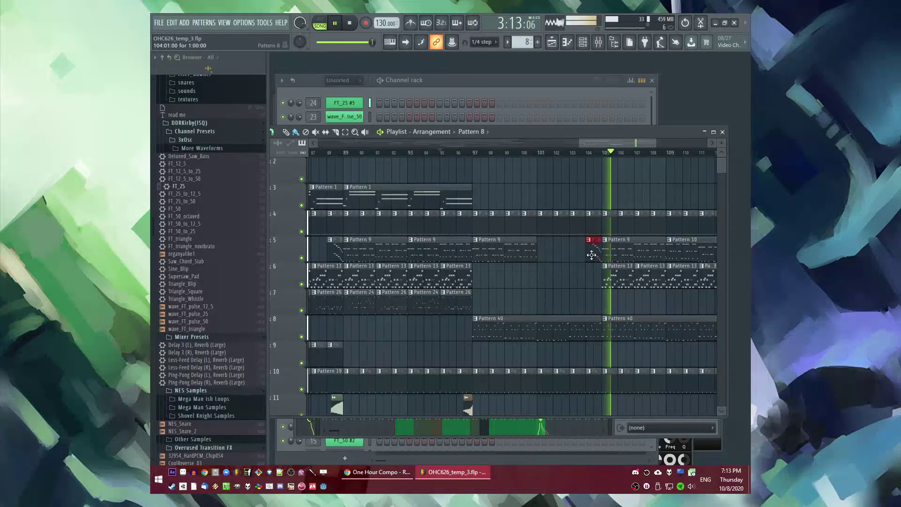
Step: Make the Pattern 9 clip at bar 97 unique and place it on track 7 at bars 97 and 101
drag(483, 247, 479, 280)
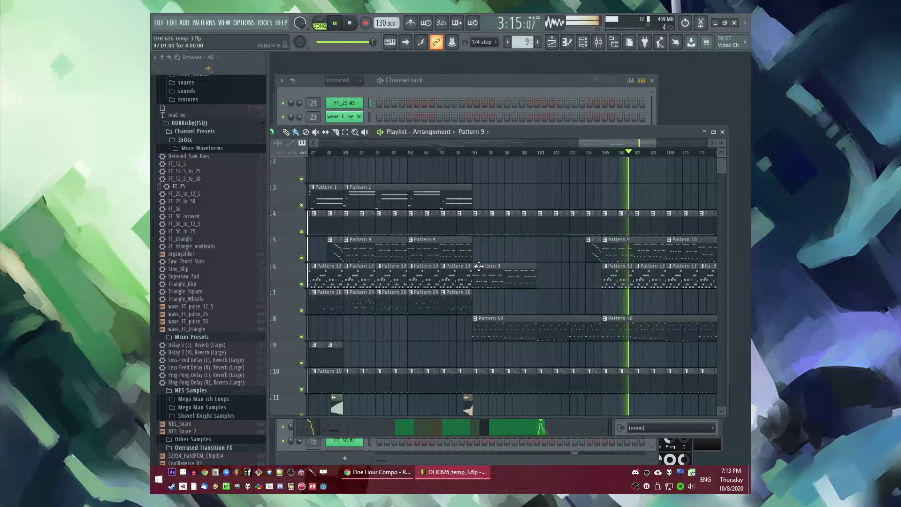
click(478, 270)
click(498, 327)
click(539, 295)
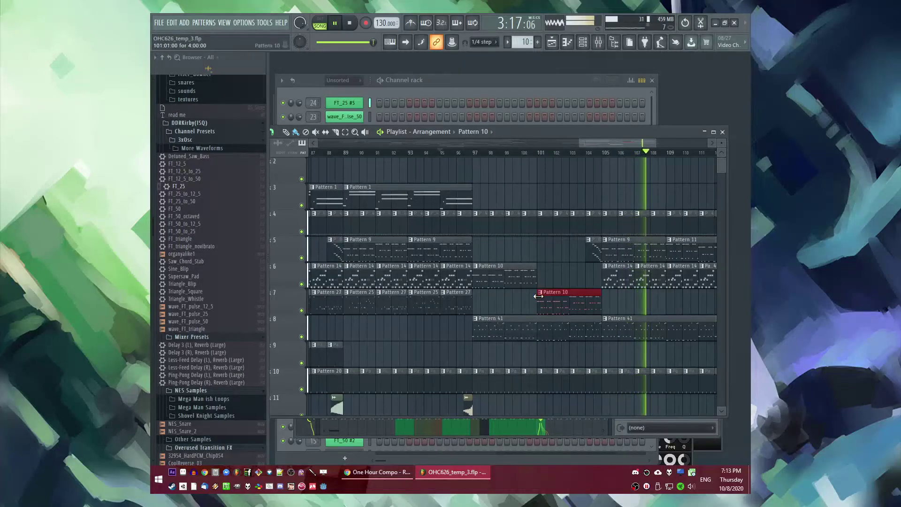
drag(519, 306, 508, 303)
Step: Open the unique clip's FT_triangle_novibrato notes at bar 1 and audition the pattern on its own
key(space)
key(space)
double_click(503, 300)
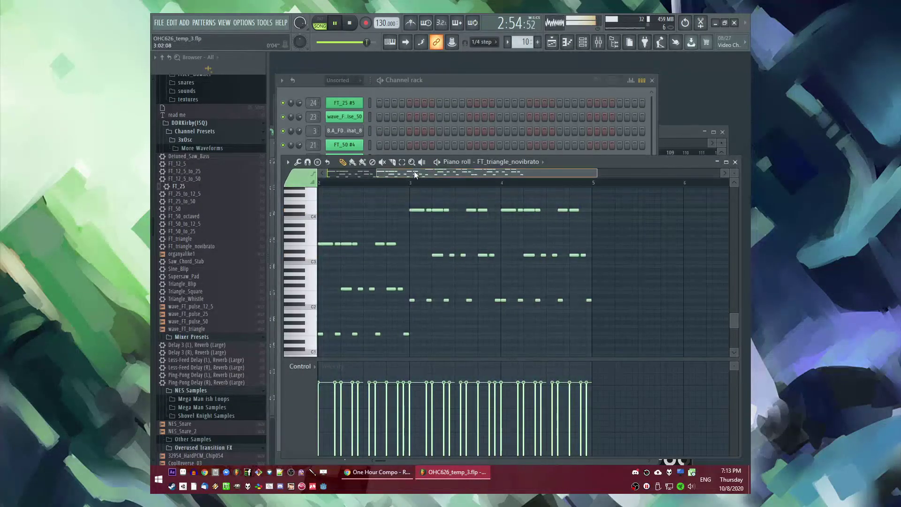
drag(415, 174, 365, 193)
key(l)
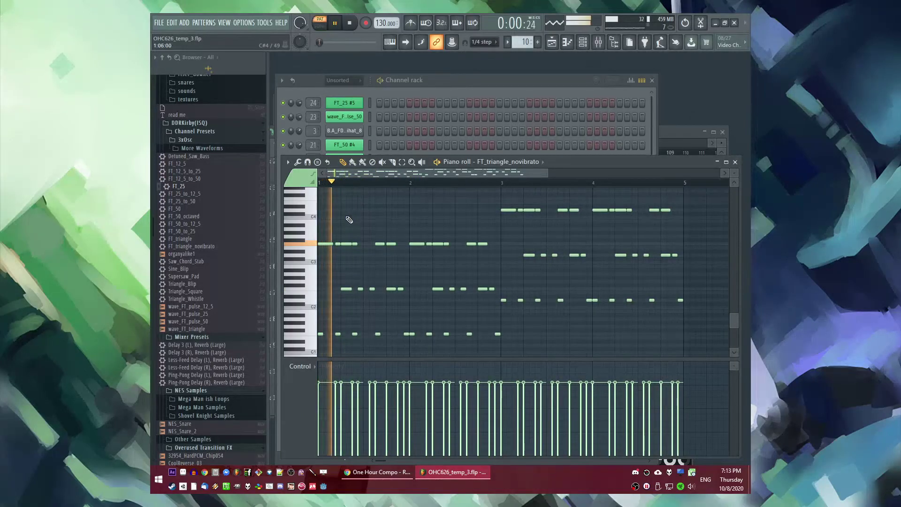
Step: Shorten the long upper note that opens each bar of the FT_triangle_novibrato pattern
scroll(352, 225, up, 3)
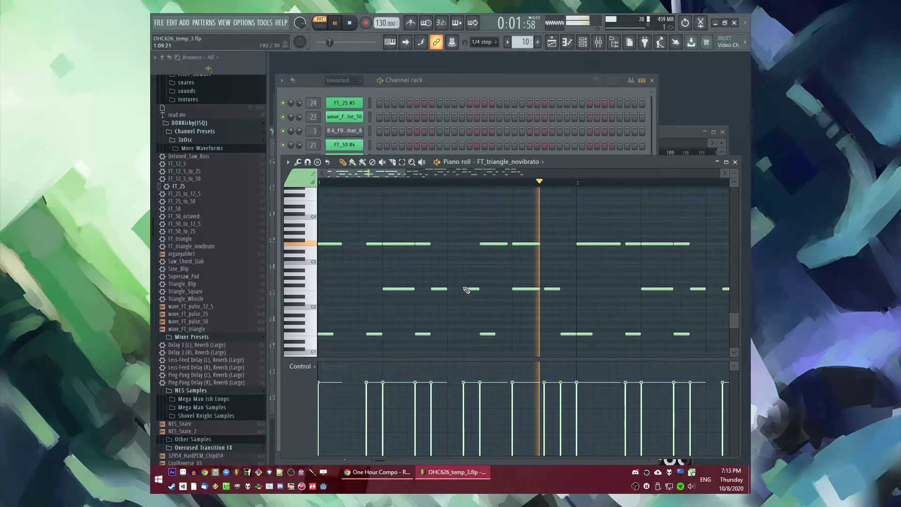
scroll(482, 270, down, 2)
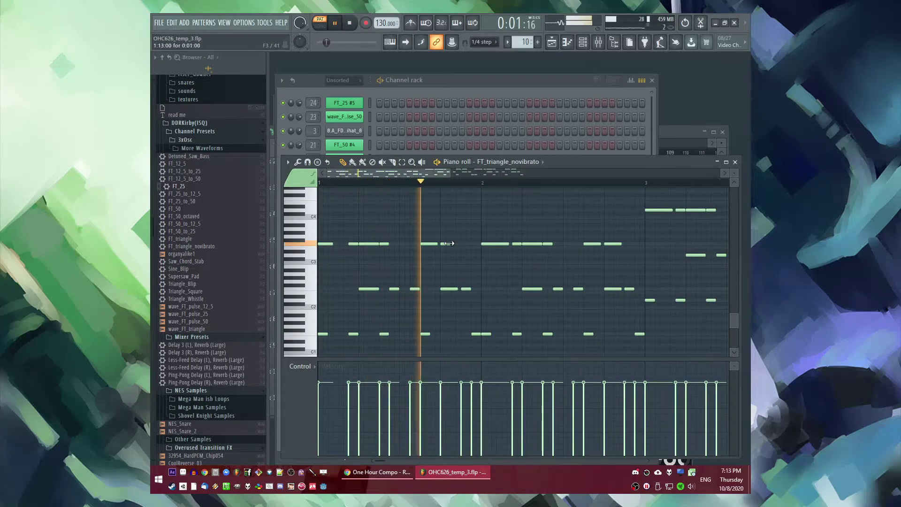
drag(447, 243, 496, 245)
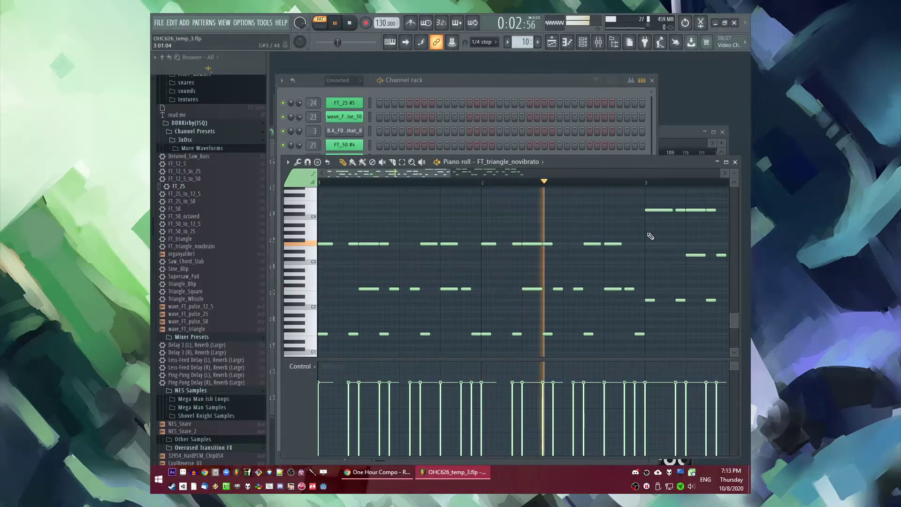
drag(672, 211, 656, 211)
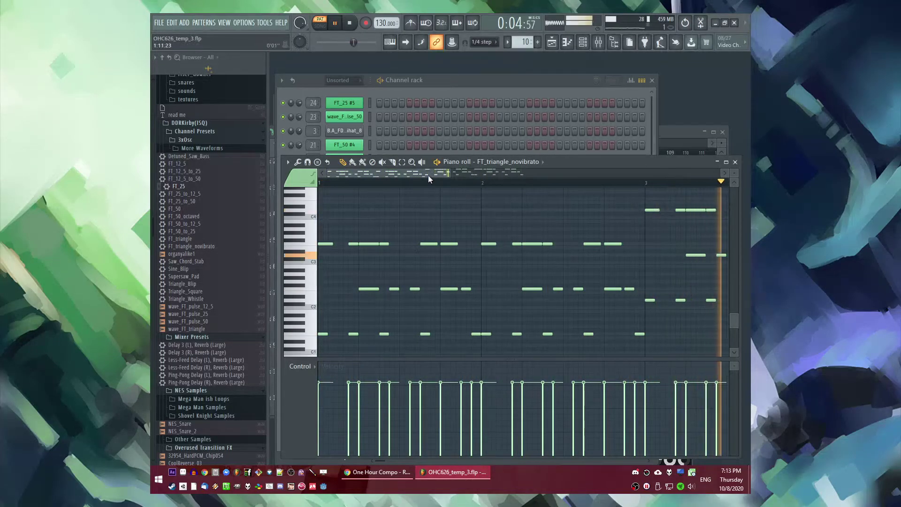
drag(428, 175, 535, 180)
drag(475, 211, 460, 212)
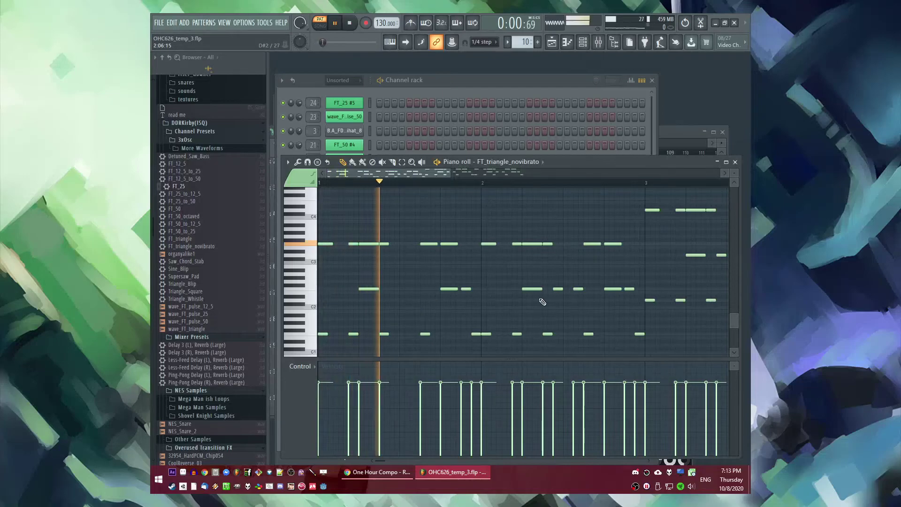
Step: Thin out the bass pattern by deleting short middle-octave notes and the trailing notes at bar ends
right_click(558, 289)
right_click(578, 289)
drag(421, 175, 447, 176)
ctrl+drag(380, 281, 391, 350)
key(Delete)
scroll(460, 264, right, 2)
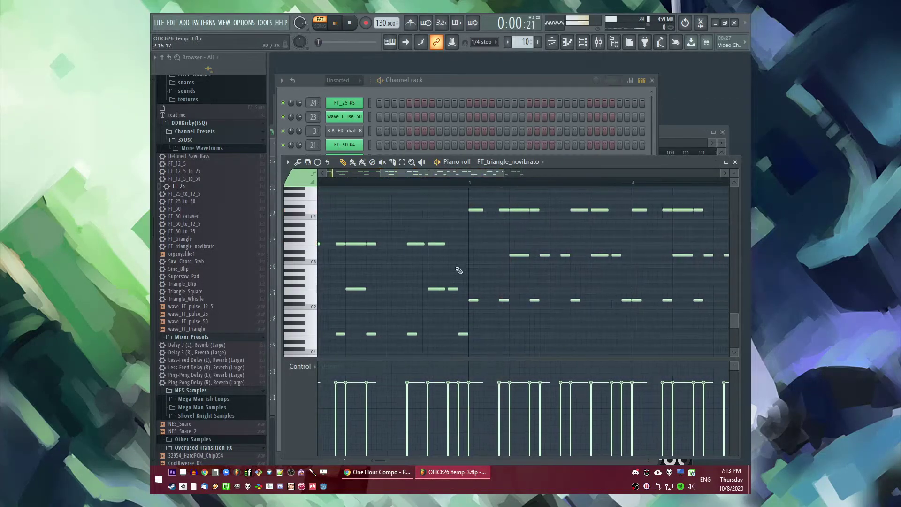
ctrl+drag(618, 250, 629, 304)
key(Delete)
Step: Return to the playlist and play the song from bar 97 to hear the thinned bass in context
scroll(463, 245, right, 6)
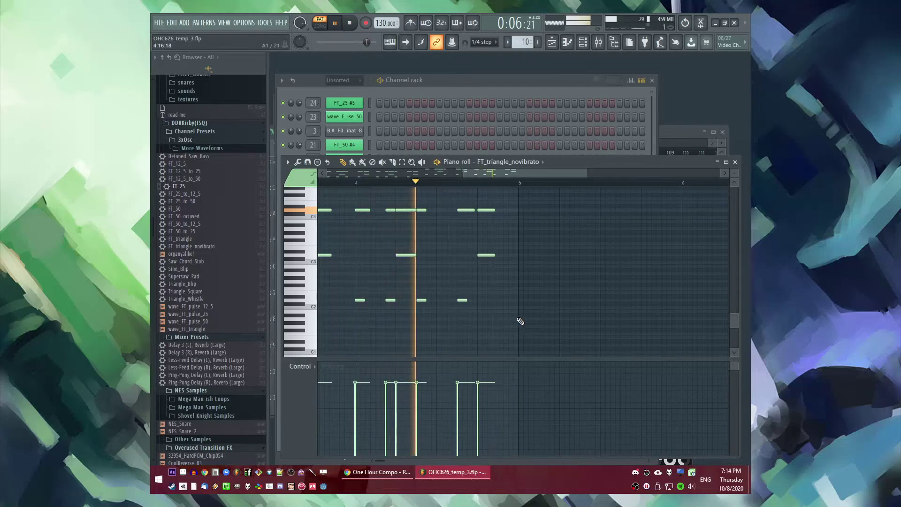
key(F5)
click(475, 153)
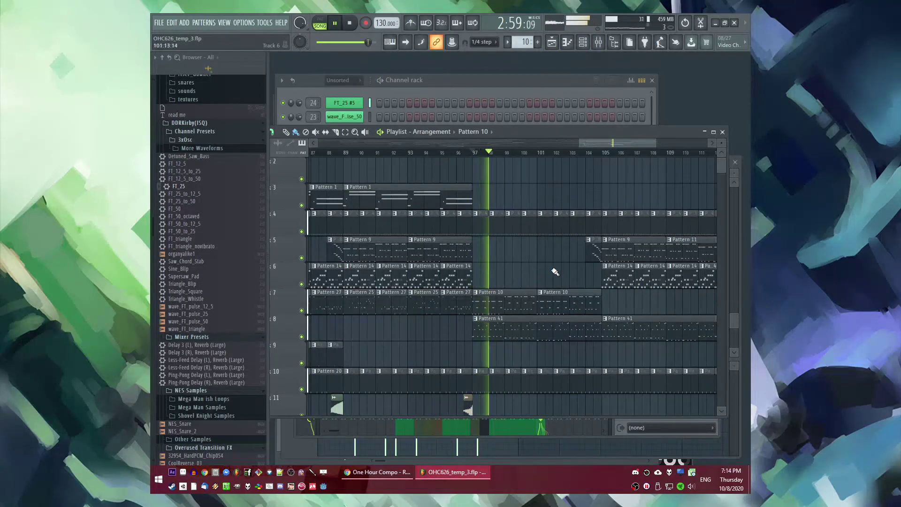
scroll(603, 143, right, 4)
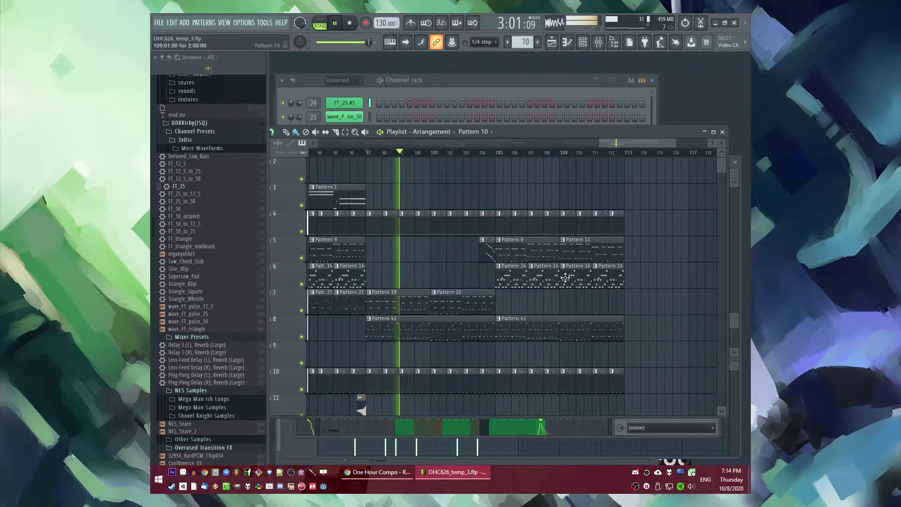
Step: Add Fruity parametric EQ 2 to the FT_25 #5 mixer track, lift band 6 slightly in the treble, and cut band 1 to -18 dB at 76 Hz
key(F9)
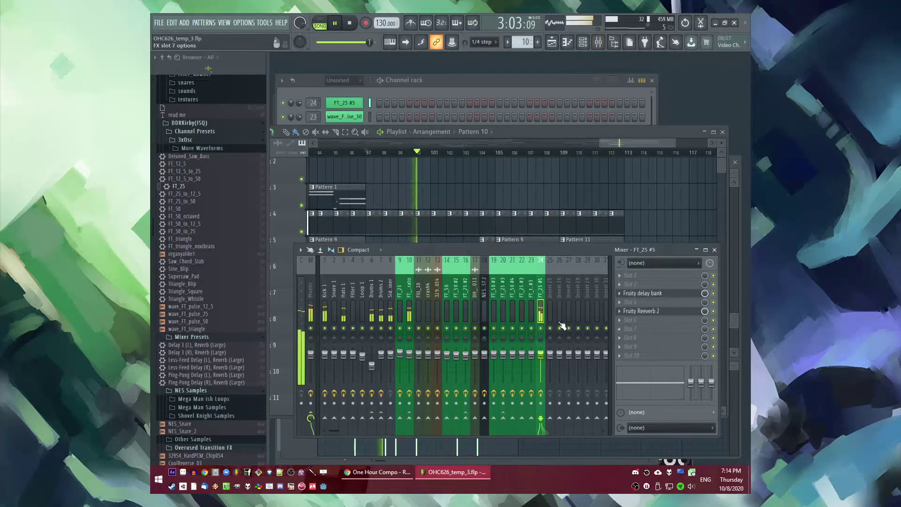
click(620, 277)
mouse_move(632, 254)
click(500, 335)
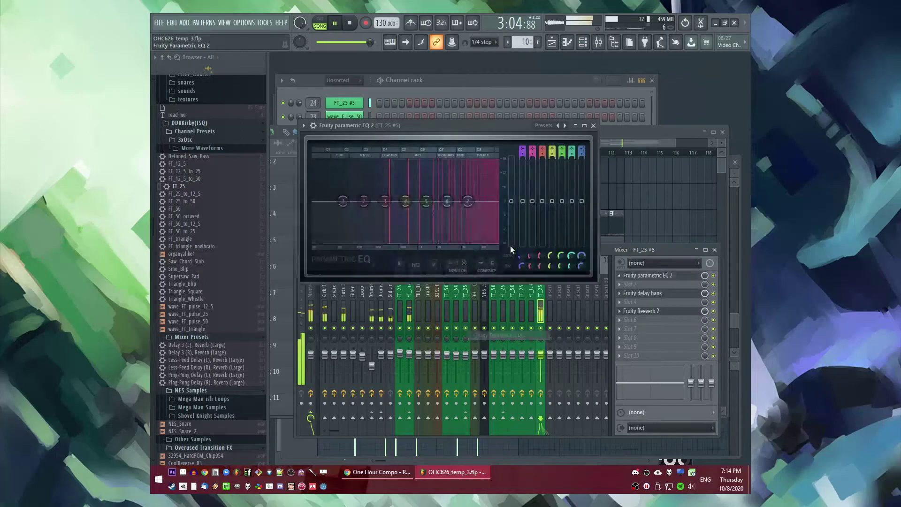
drag(469, 196, 471, 196)
drag(343, 202, 346, 234)
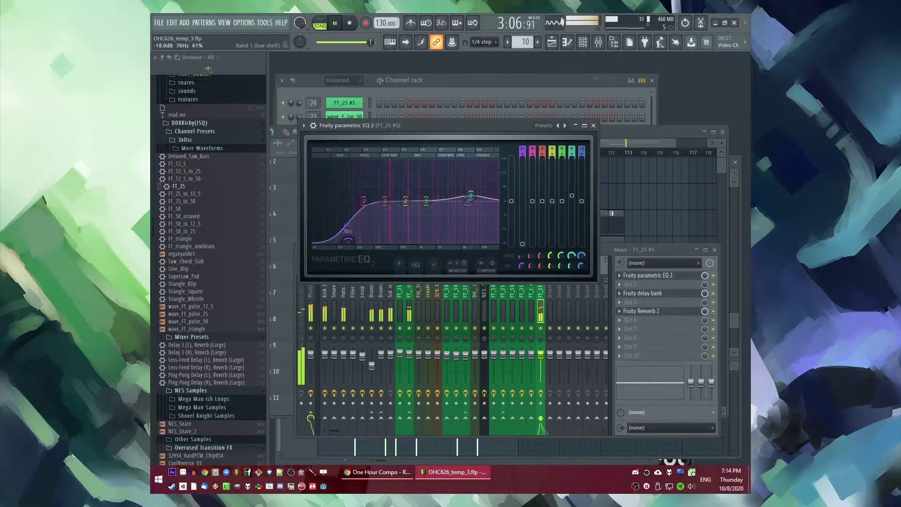
right_click(648, 202)
Step: Open the Pattern 41 clip's FT_25 #5 notes and examine the phrase at the end of bar 8 during playback
scroll(566, 254, down, 2)
scroll(517, 263, down, 1)
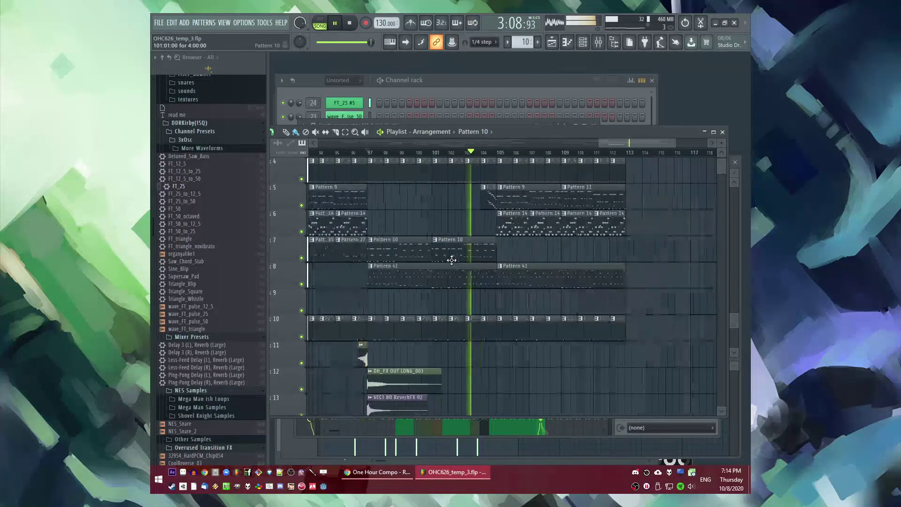
double_click(445, 269)
scroll(509, 231, down, 1)
scroll(509, 230, up, 3)
key(space)
drag(536, 174, 597, 174)
key(space)
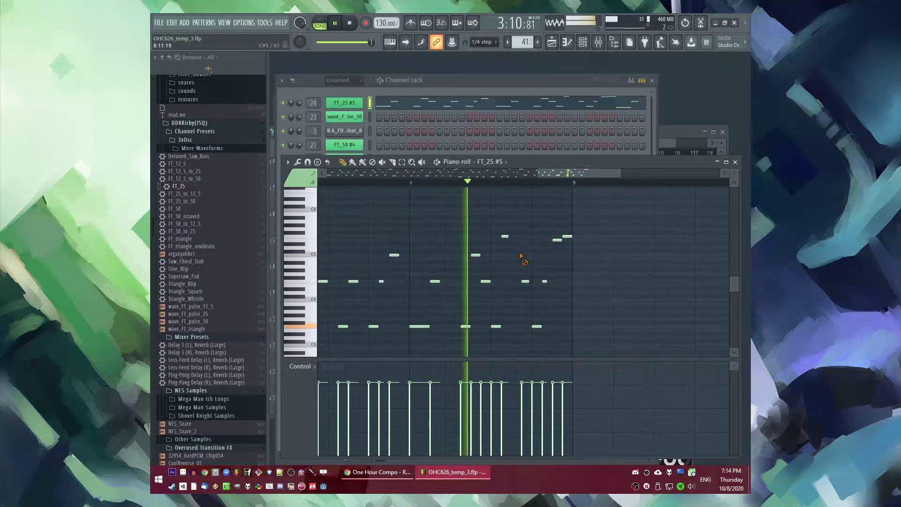
Step: Draw a rising run of G5, A5 and C6 at the end of bar 8, deleting the two old closing notes
scroll(494, 242, up, 2)
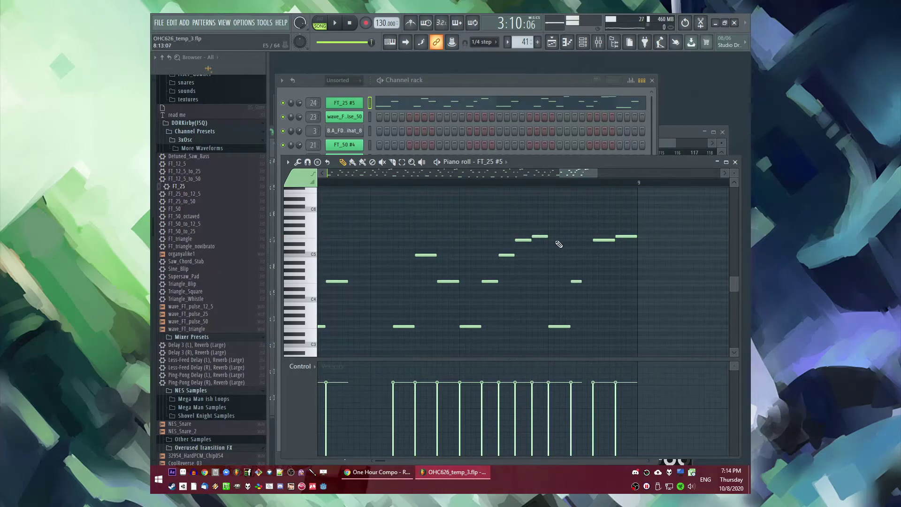
scroll(568, 230, down, 2)
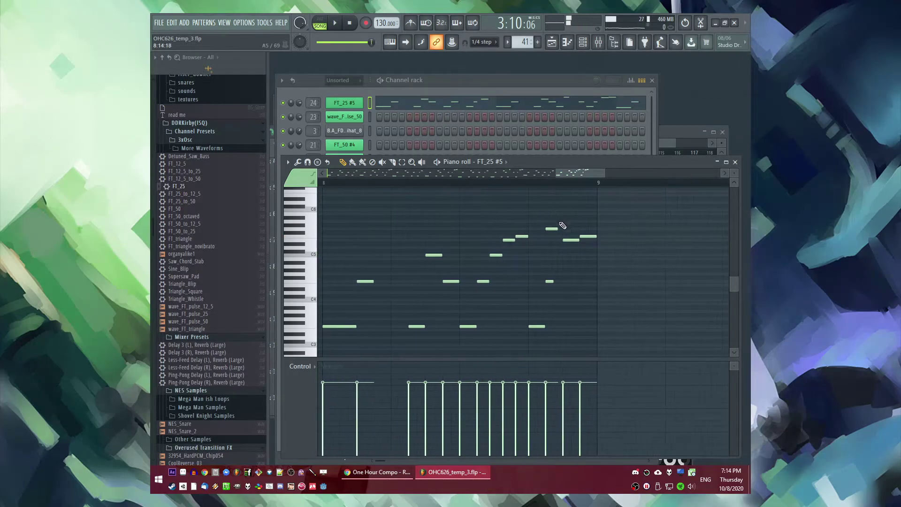
right_click(588, 236)
right_click(572, 240)
key(space)
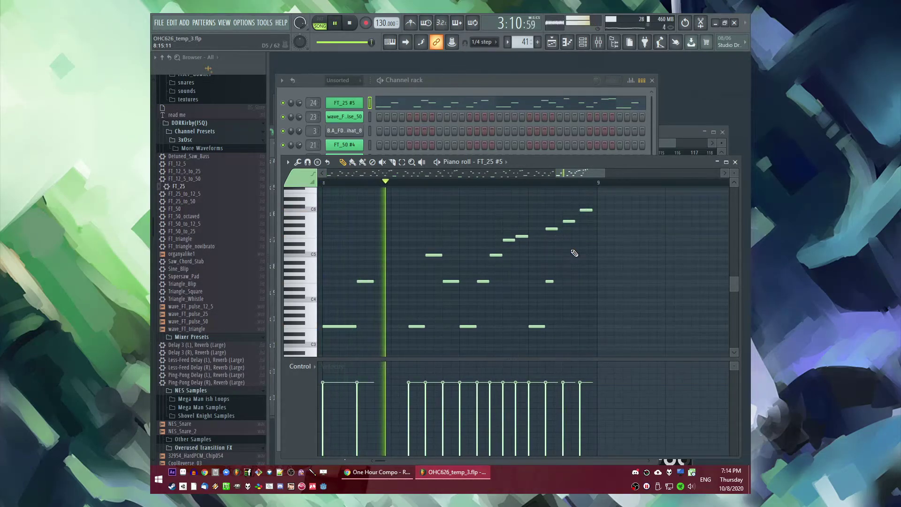
key(space)
scroll(501, 255, down, 1)
key(space)
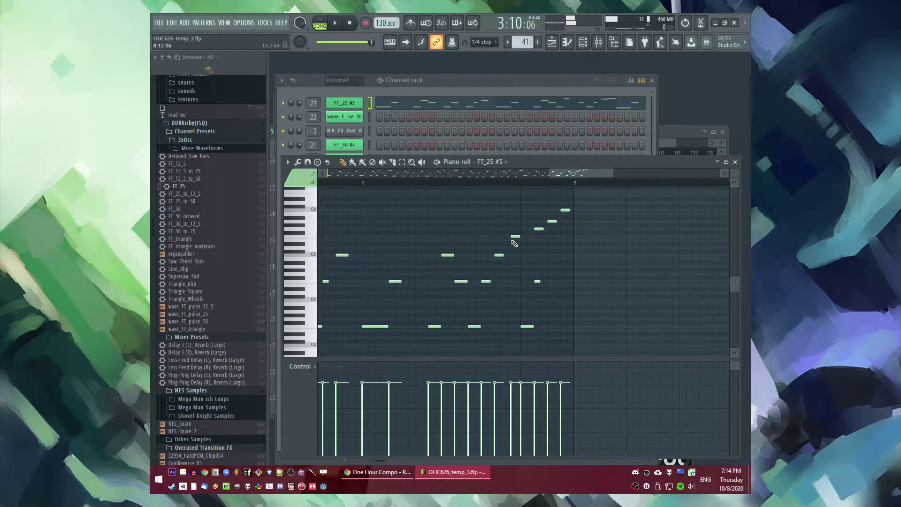
Step: Even out the climbing run with E5 and F5, and delete the low and middle notes beneath it
key(space)
right_click(515, 236)
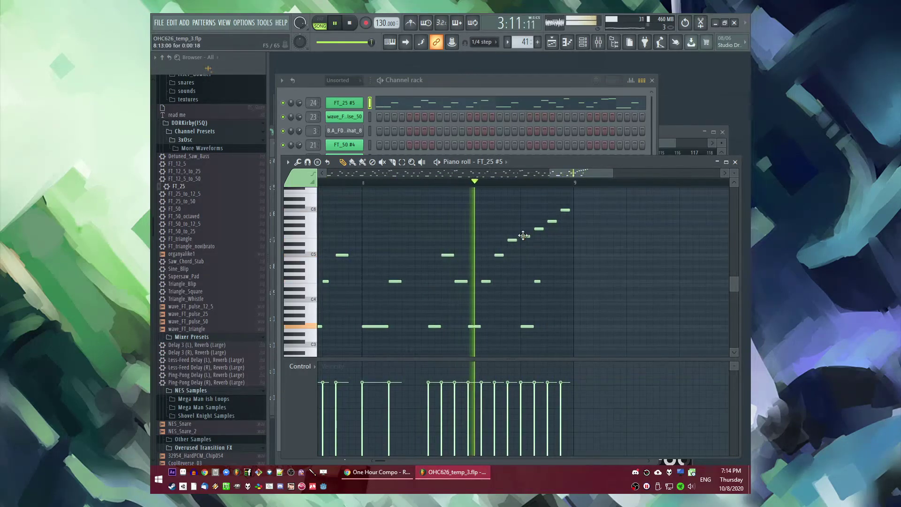
right_click(524, 326)
right_click(538, 281)
scroll(512, 240, up, 2)
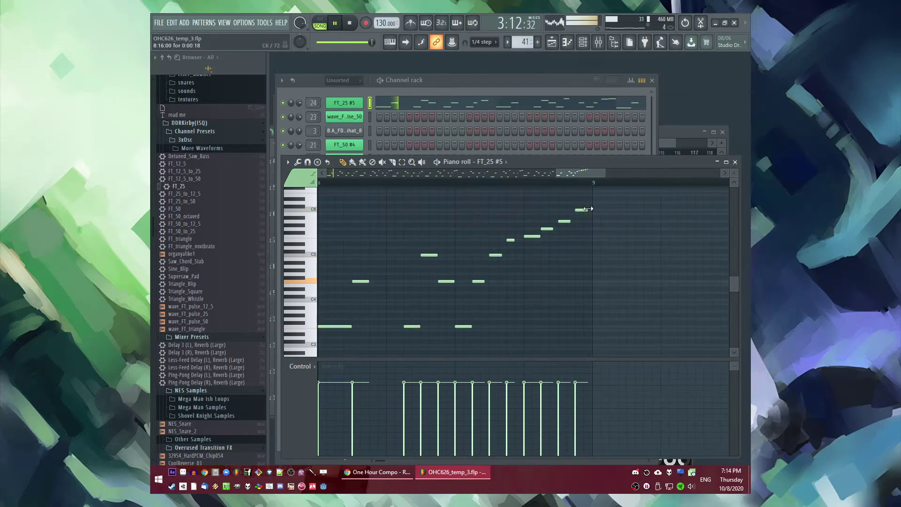
Step: Return to the playlist and place a crash4 clip on track 11 so that it ends at bar 105
key(F5)
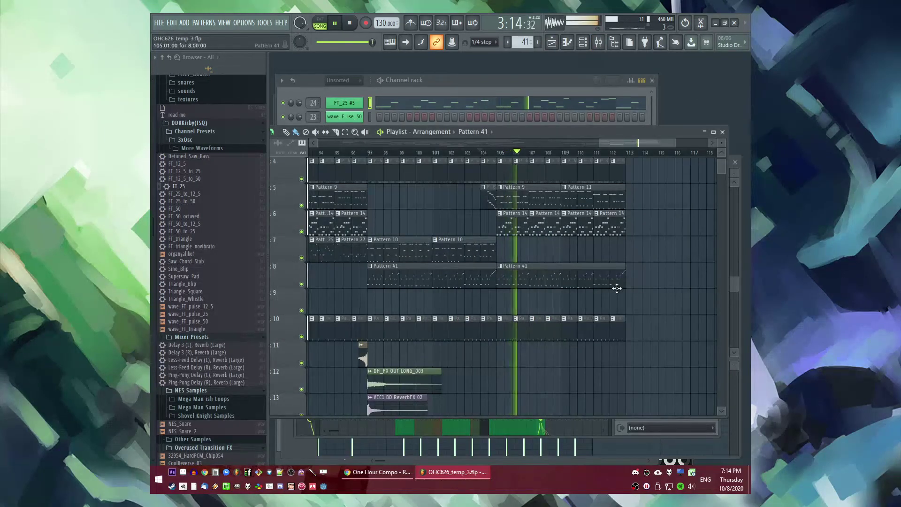
scroll(610, 283, up, 3)
scroll(625, 301, down, 2)
scroll(605, 317, down, 9)
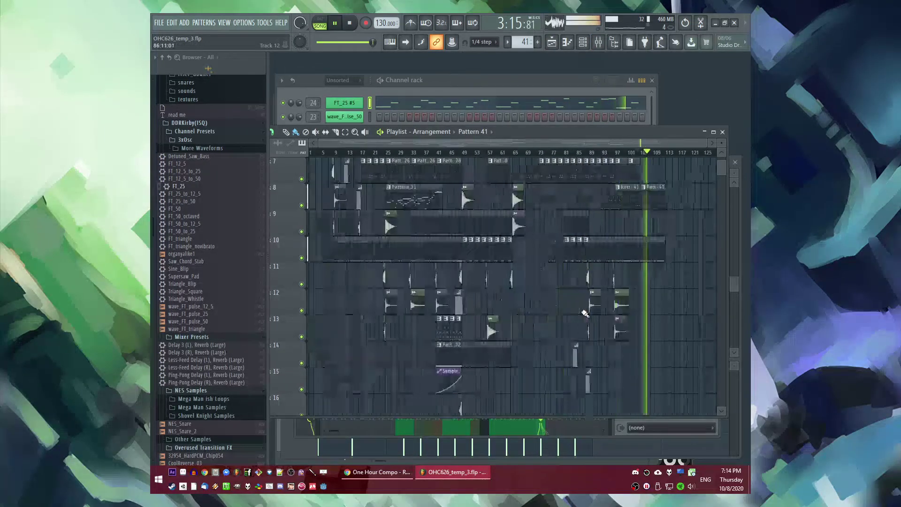
click(487, 283)
scroll(658, 288, up, 5)
click(536, 277)
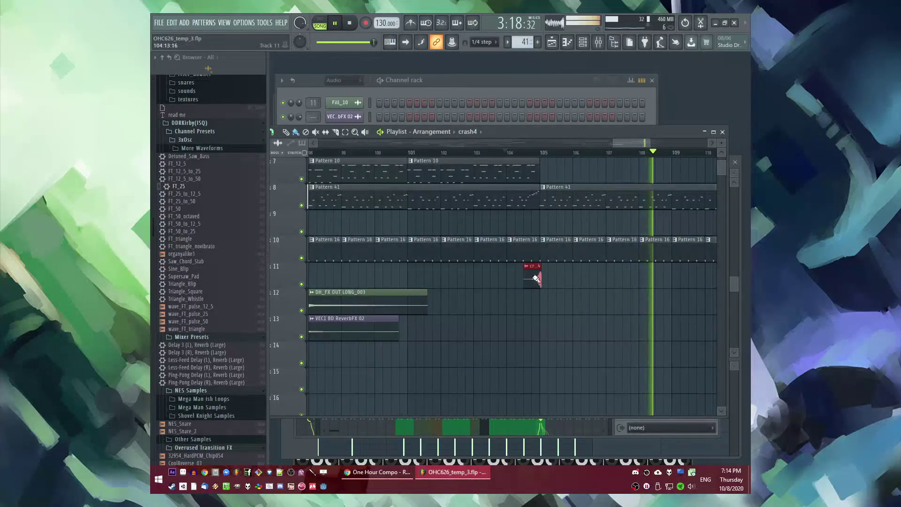
scroll(537, 277, up, 3)
scroll(500, 295, down, 5)
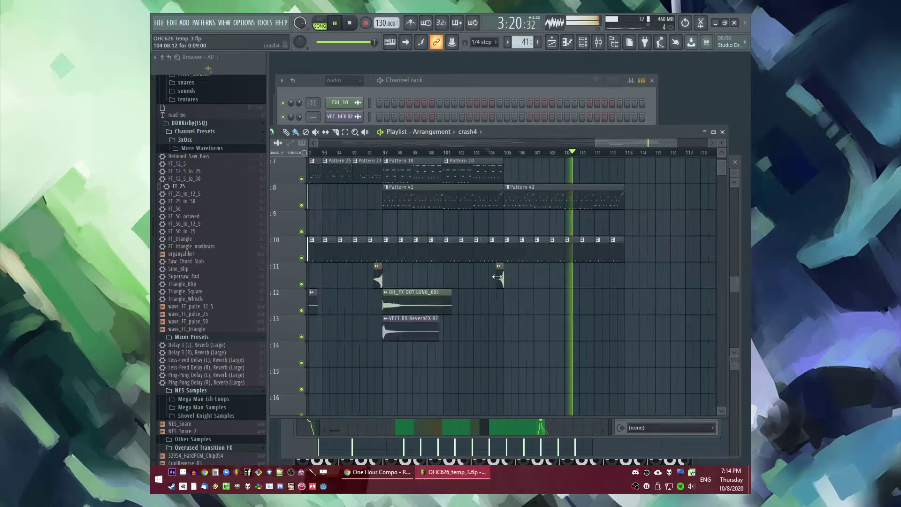
Step: Reuse the DH_FX OUT LONG_011 effect by placing it at bar 105 on track 12
scroll(538, 218, up, 5)
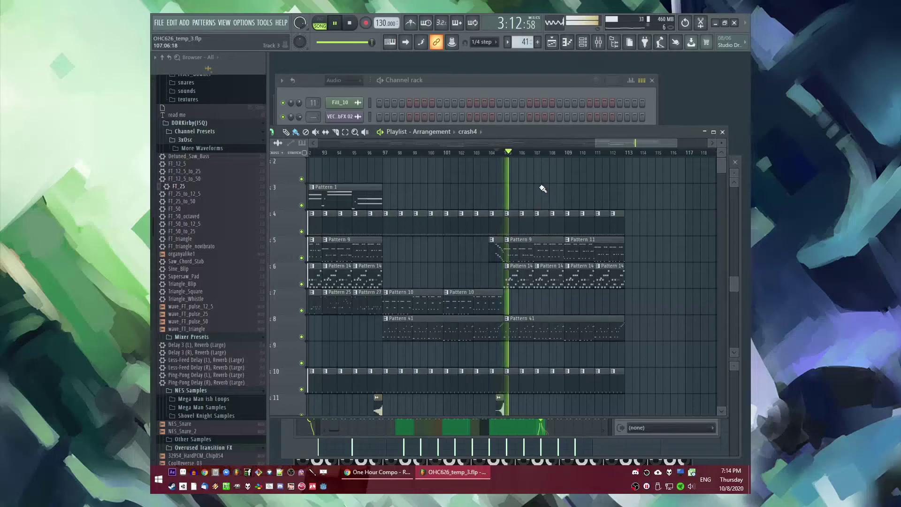
scroll(543, 190, down, 4)
scroll(547, 239, down, 4)
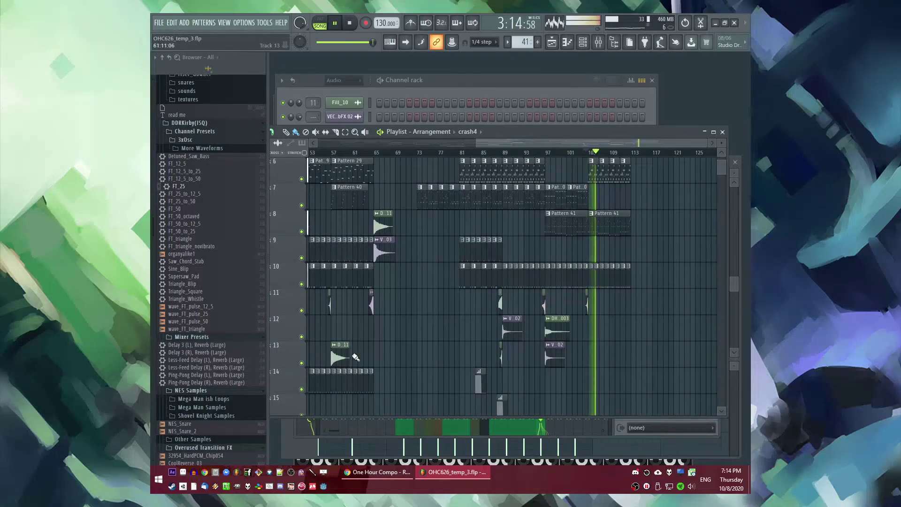
scroll(643, 297, up, 5)
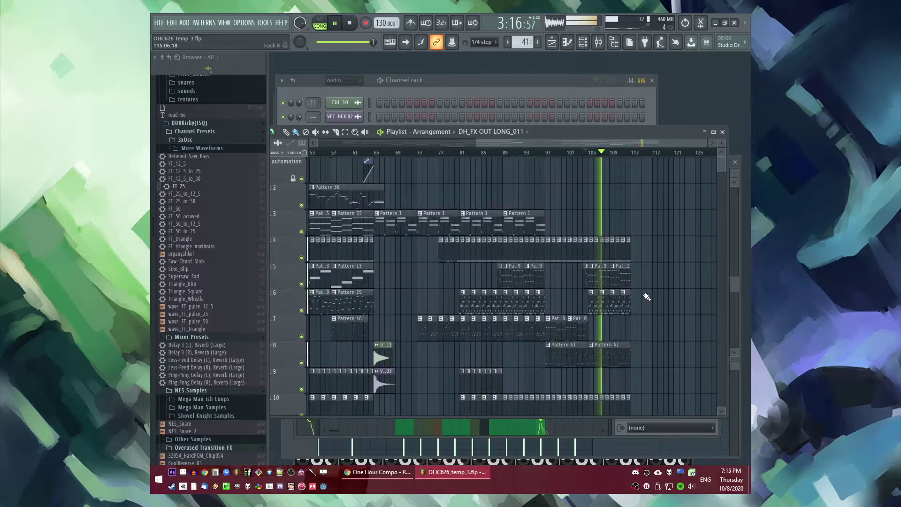
scroll(644, 298, down, 4)
Step: Place Pattern 28 at bar 105 on track 9, make it unique and open its FT_25 #2 notes
click(429, 299)
scroll(680, 344, up, 4)
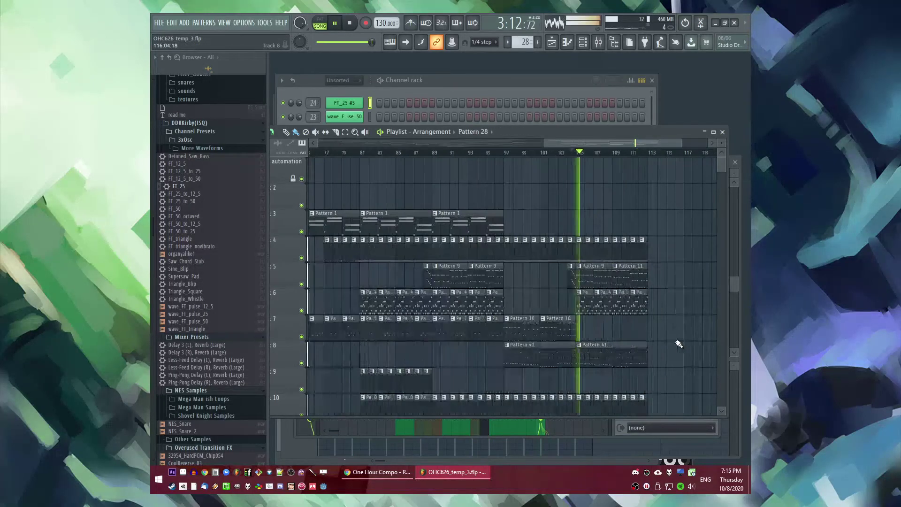
scroll(610, 329, down, 3)
click(551, 304)
right_click(555, 301)
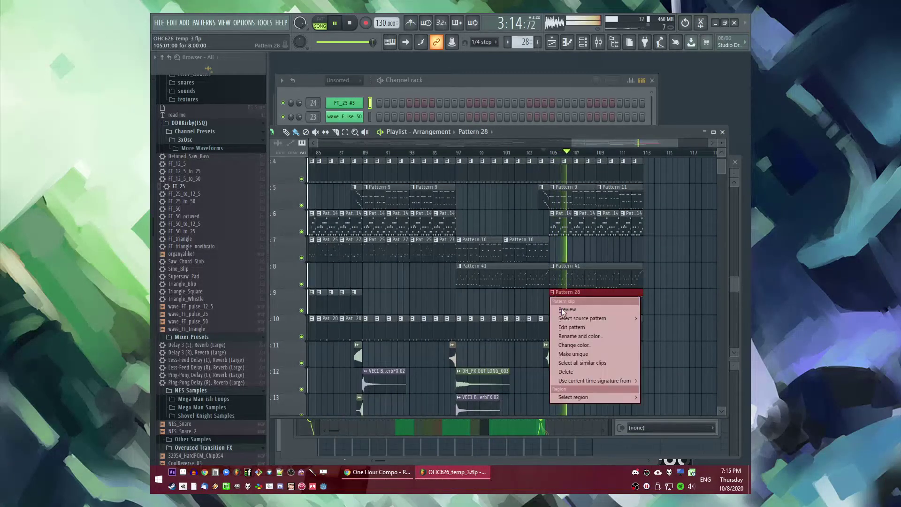
click(568, 356)
double_click(584, 296)
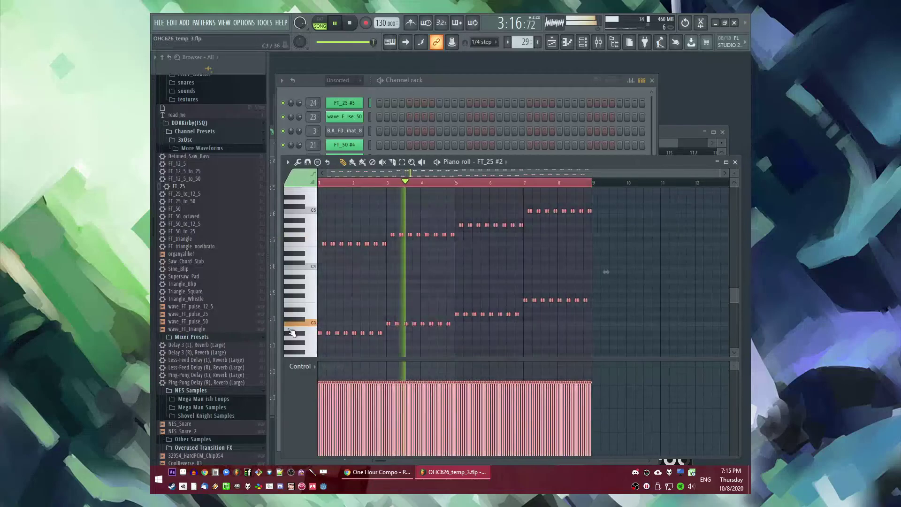
Step: Transpose all notes up to start on F3, and lower those from bar 3 onward to start on D3
scroll(306, 298, up, 2)
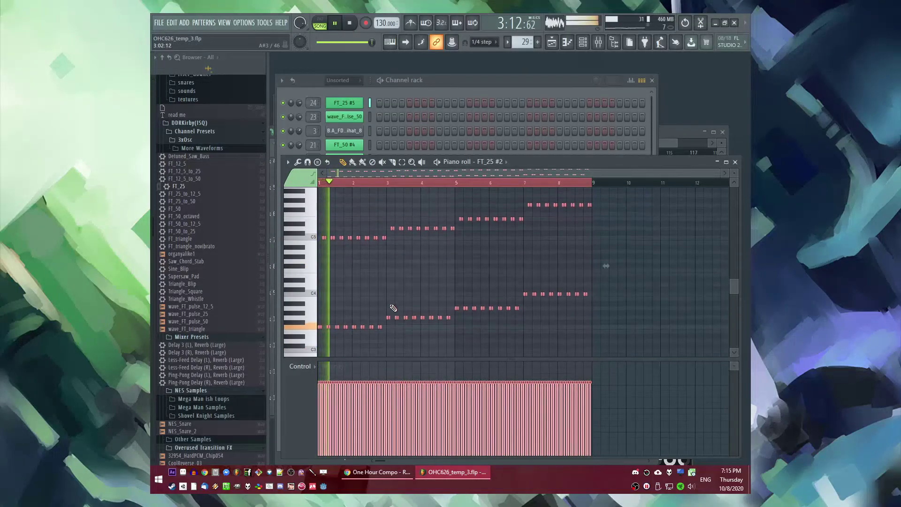
drag(390, 200, 637, 379)
scroll(413, 301, up, 3)
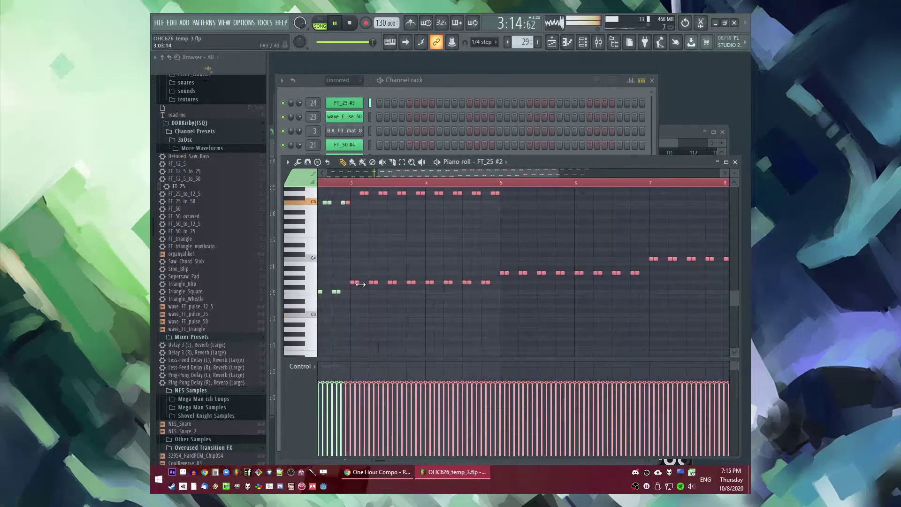
drag(353, 283, 352, 305)
Step: Raise the notes from bar 5 onward to start on A#3 and play the result
drag(501, 314, 749, 88)
drag(485, 318, 483, 287)
key(space)
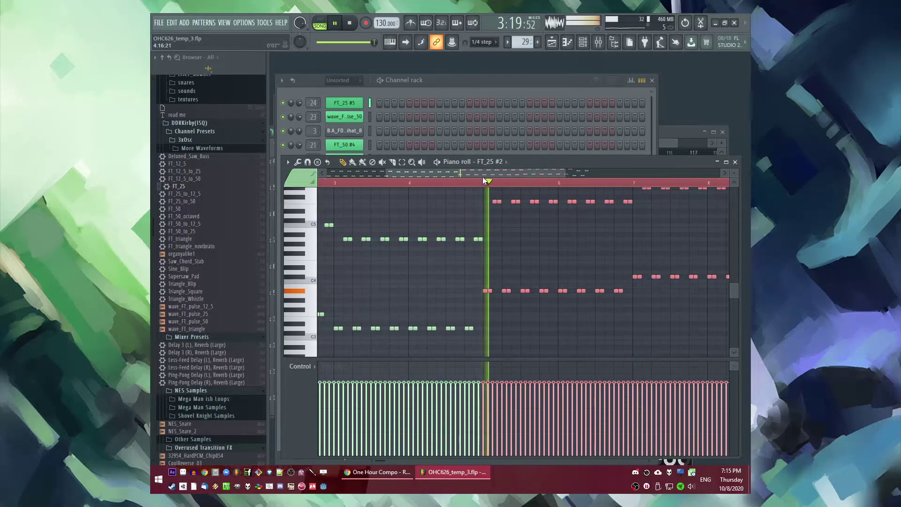
Step: Lower the notes of bars 7 and 8 so the pattern alternates between F3 and C5
drag(484, 173, 545, 174)
drag(496, 298, 606, 208)
drag(506, 240, 728, 447)
scroll(489, 324, down, 1)
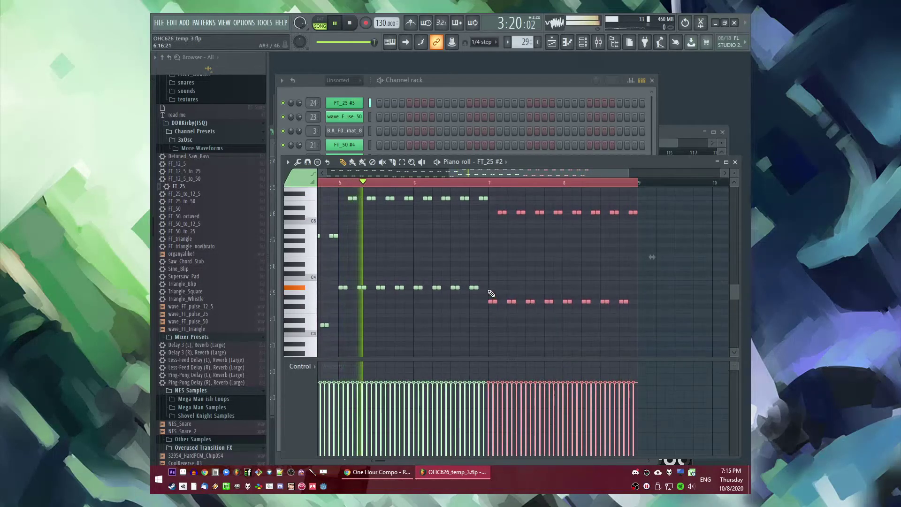
drag(491, 302, 483, 312)
click(486, 293)
scroll(486, 294, up, 2)
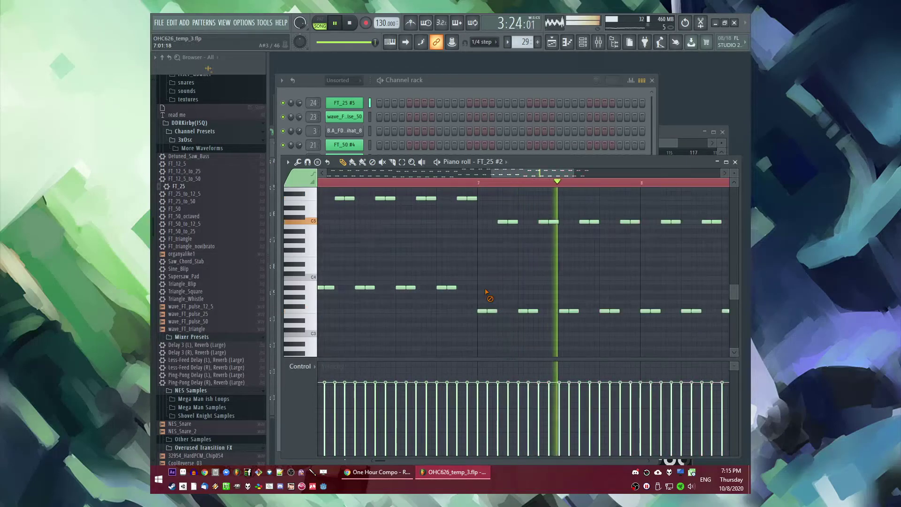
scroll(486, 293, down, 2)
Step: Return to the playlist and duplicate the clips of bars 105 to 112 on tracks 4 to 10 into bars 113 to 120
key(F5)
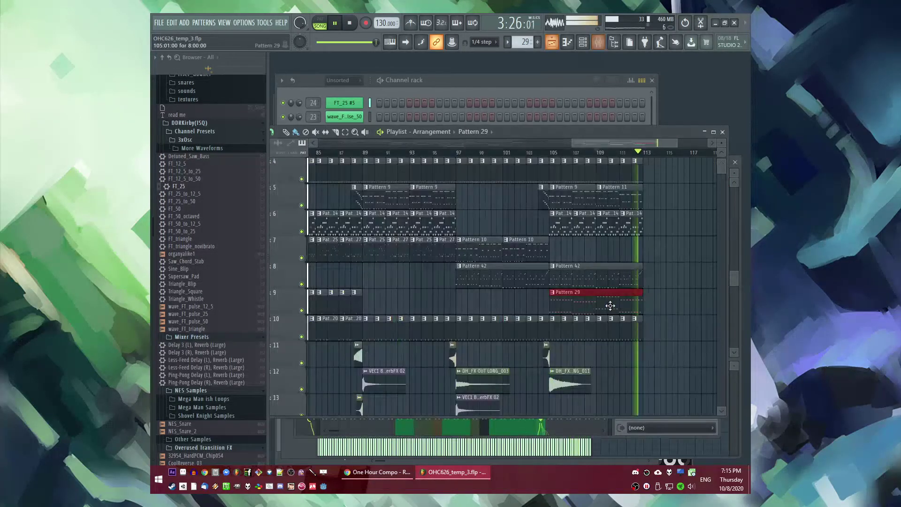
drag(665, 301, 553, 343)
key(ctrl+b)
drag(636, 278, 530, 283)
key(ctrl+b)
scroll(563, 289, up, 3)
drag(626, 310, 493, 236)
key(ctrl+b)
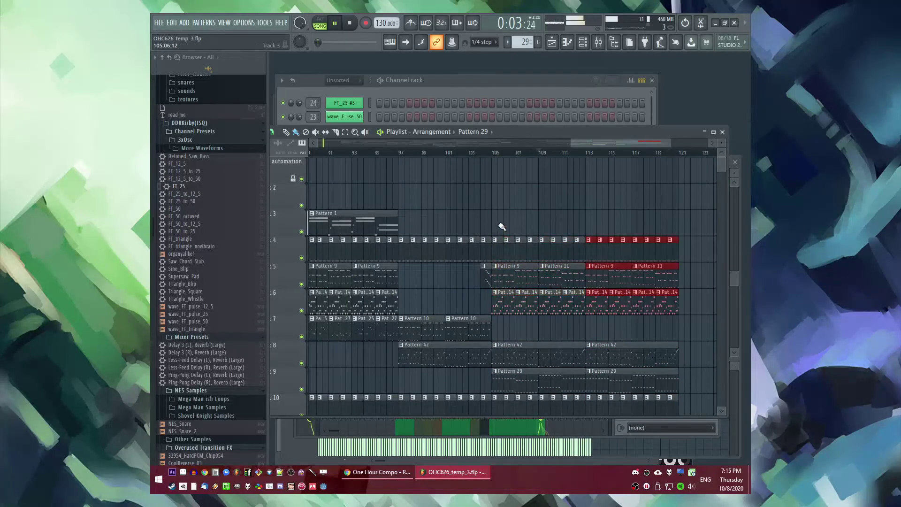
Step: Replace the track 10 clips from bar 105 with Pattern 15 and duplicate them through bar 120
scroll(515, 182, down, 4)
scroll(600, 277, up, 4)
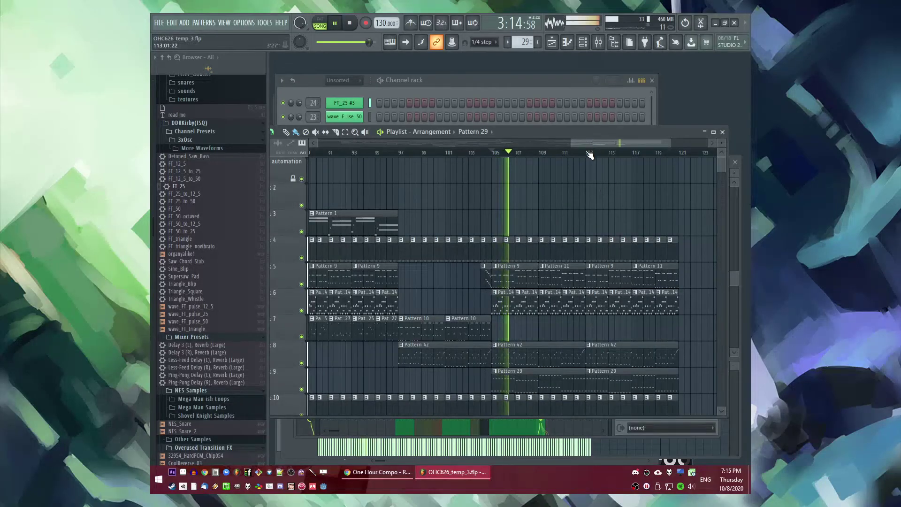
scroll(582, 206, down, 7)
scroll(590, 227, up, 5)
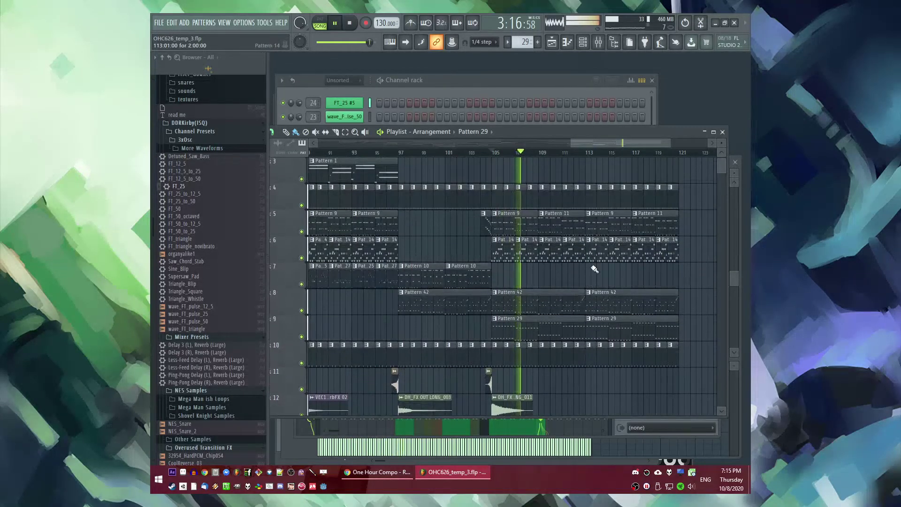
scroll(590, 329, up, 3)
scroll(583, 377, down, 4)
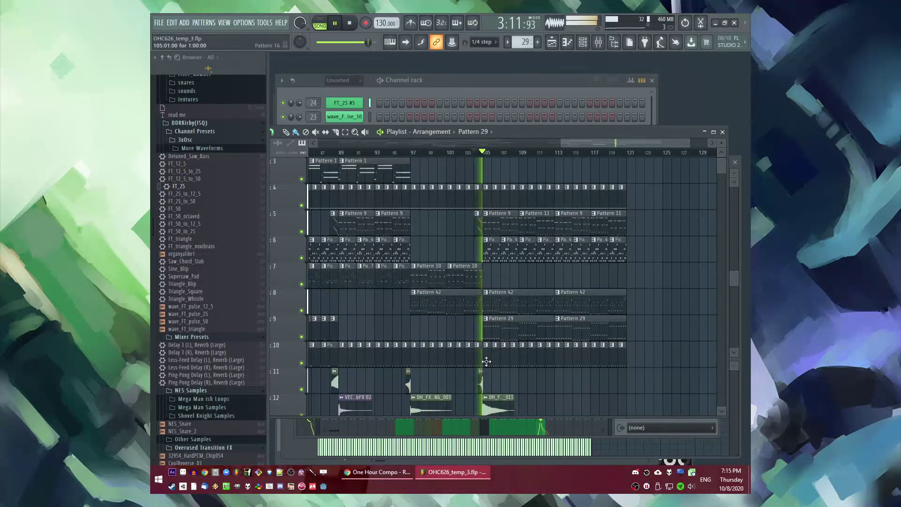
drag(345, 365, 481, 361)
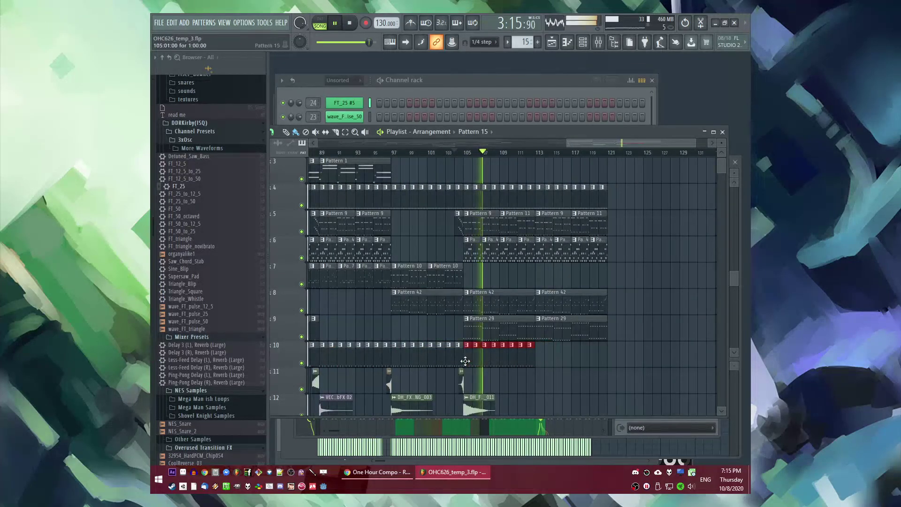
key(ctrl+b)
scroll(587, 376, down, 4)
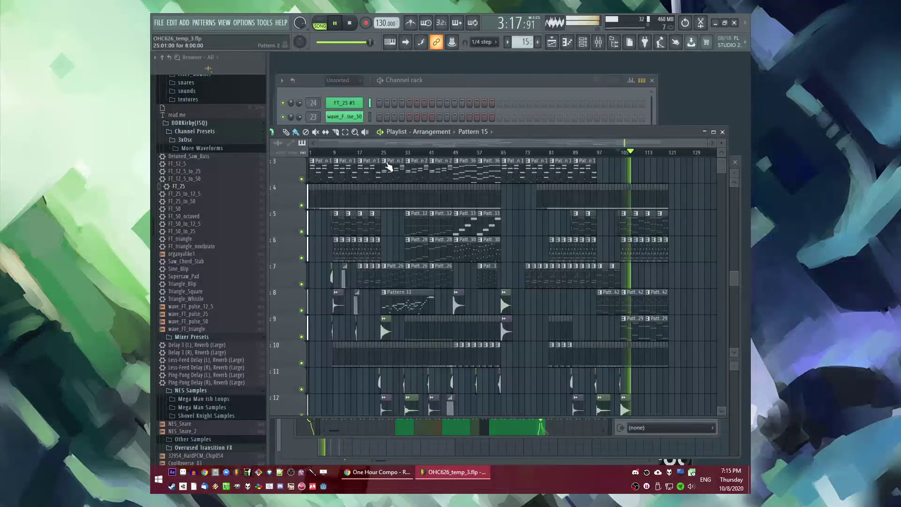
Step: Copy the one-bar Pattern 39 clips of bars 49 to 64 on track 9 and paste them on track 7 from bar 113
click(431, 153)
scroll(462, 343, up, 4)
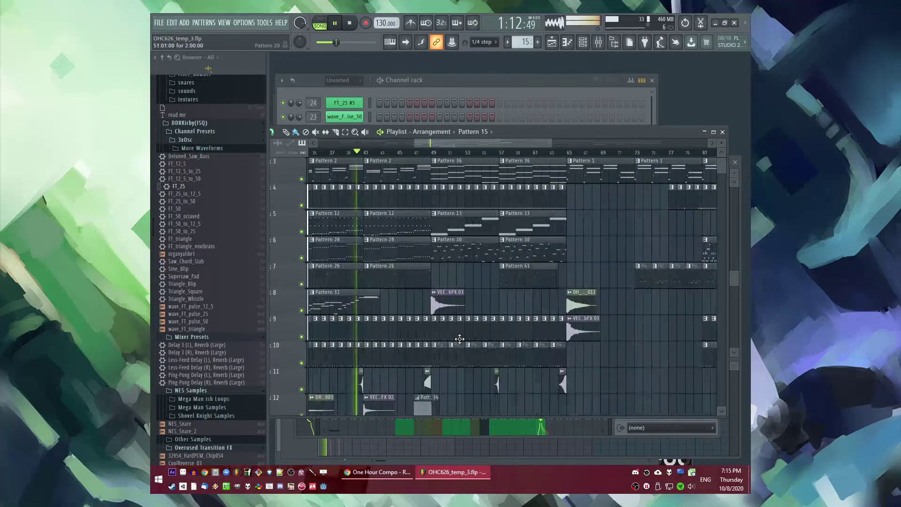
drag(448, 333, 568, 331)
drag(442, 145, 660, 157)
key(ctrl+v)
scroll(516, 301, down, 3)
scroll(582, 326, up, 4)
drag(558, 323, 585, 272)
Step: Play the ending with the pasted Pattern 39 clips and delete them from track 7
key(space)
key(space)
click(519, 156)
scroll(507, 181, down, 4)
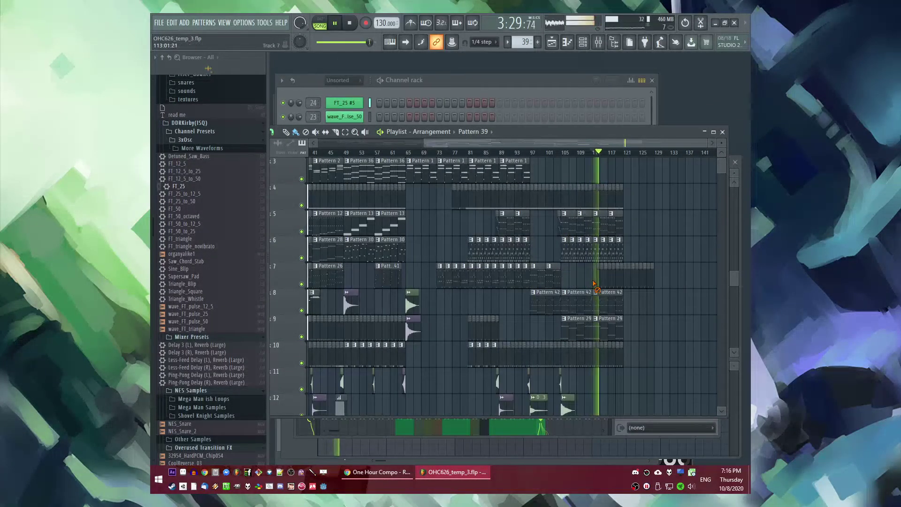
scroll(646, 277, up, 4)
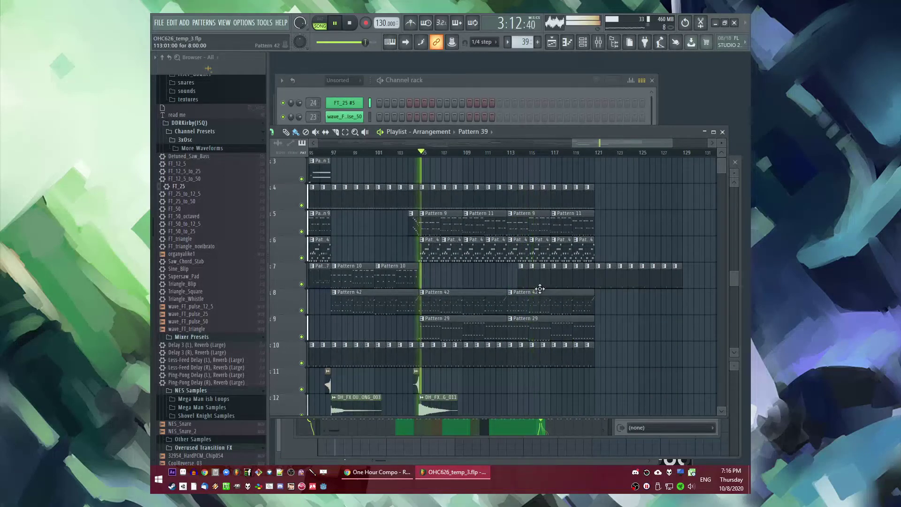
key(Delete)
Step: Place Pattern 39 at bar 113 on track 7, make it unique, and set its B.A_FD snare_3 hits to steps 5 and 13
scroll(529, 278, up, 3)
click(504, 266)
click(520, 327)
double_click(517, 278)
click(480, 94)
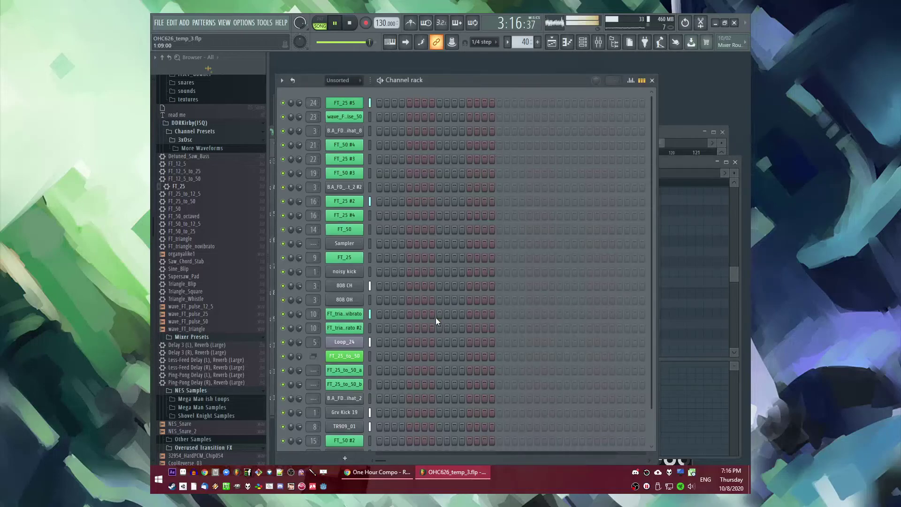
scroll(428, 316, down, 2)
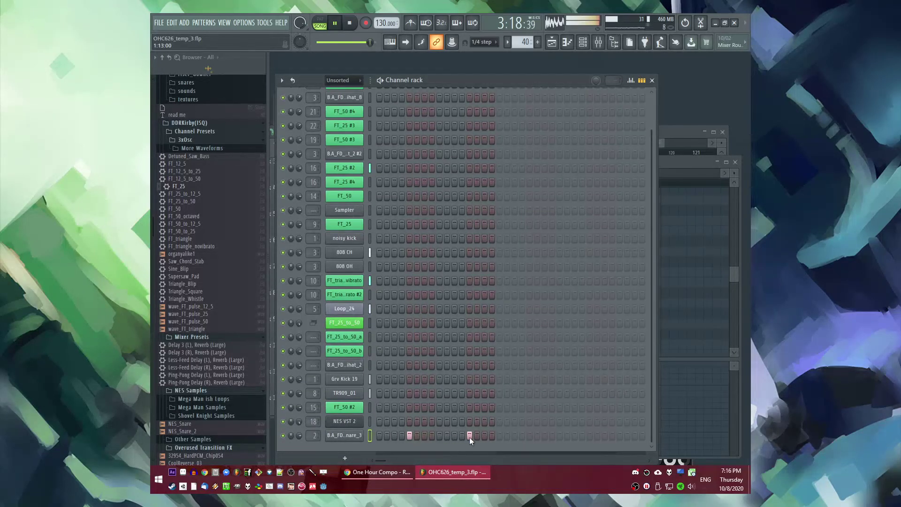
Step: Fill track 7 with Pattern 40 clips from bar 113 through bar 120 and remove any excess beyond it
key(F5)
scroll(577, 272, down, 5)
click(500, 152)
scroll(558, 234, up, 4)
scroll(432, 151, left, 1)
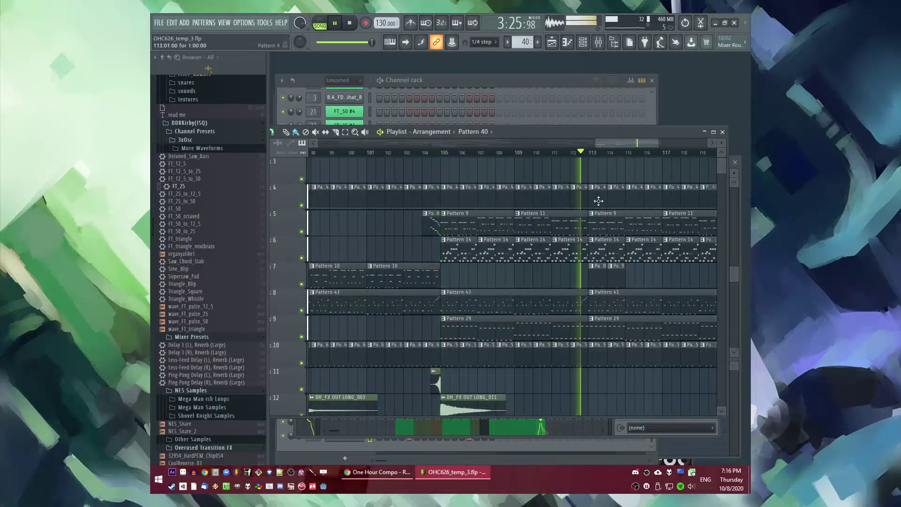
drag(600, 279, 751, 278)
scroll(618, 283, down, 3)
scroll(603, 285, up, 2)
right_click(575, 287)
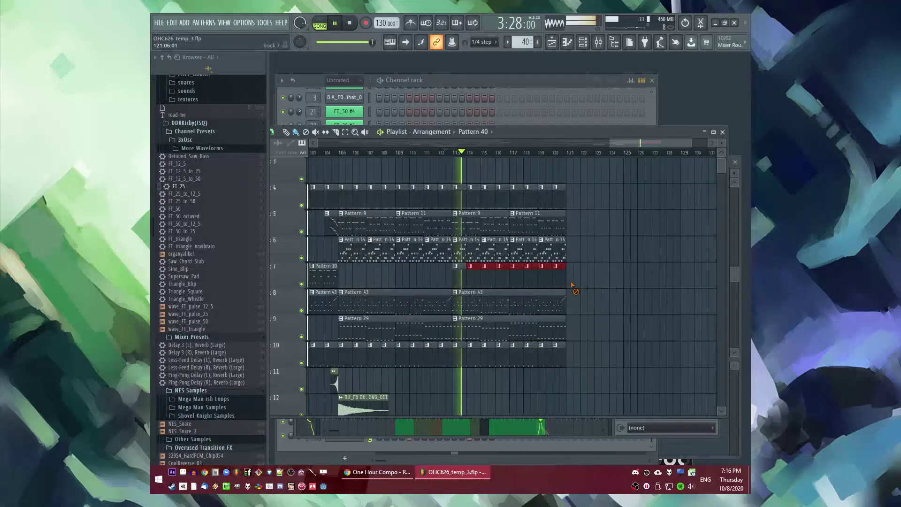
Step: Copy the DH_FX OUT LONG_003 and VEC1 BD ReverbFX 02 clips of bar 97 and paste them at bar 113 on tracks 12 and 13
scroll(620, 280, down, 4)
scroll(621, 281, down, 5)
drag(555, 241, 581, 321)
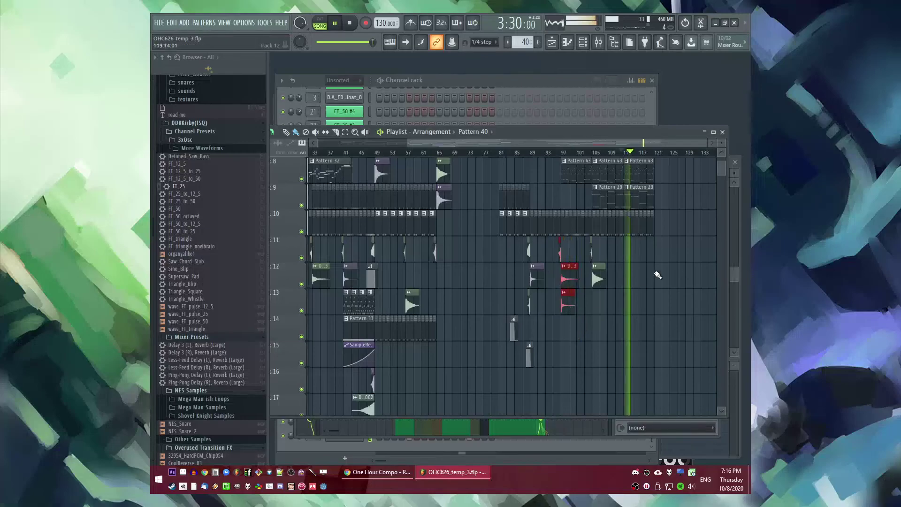
scroll(642, 282, up, 5)
key(ctrl+v)
drag(432, 277, 475, 281)
ctrl+click(474, 363)
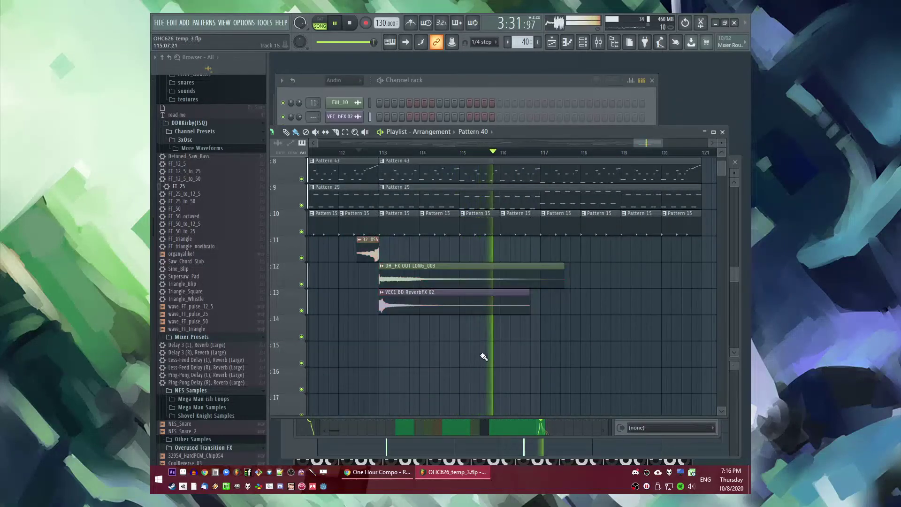
Step: Fill track 14 with one-bar Pattern 31 clips from bar 113 through bar 120
scroll(530, 305, down, 5)
scroll(430, 327, up, 5)
scroll(385, 242, up, 1)
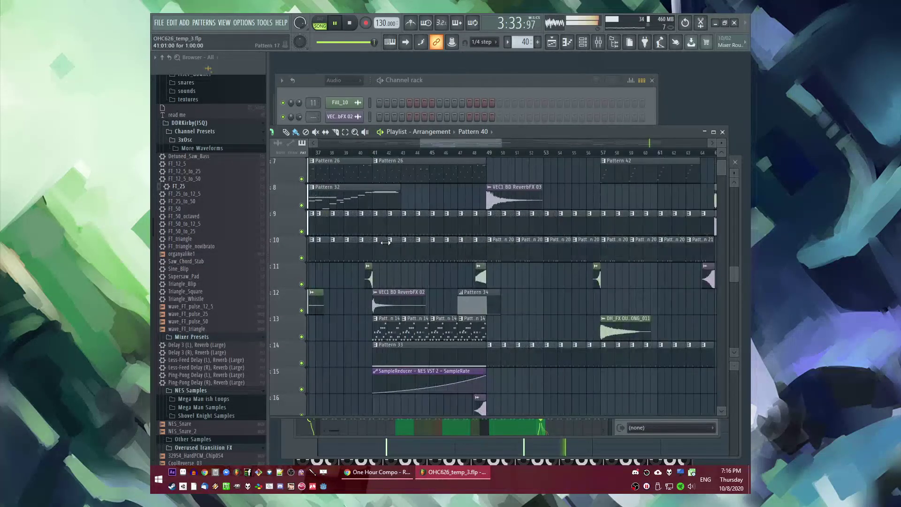
click(383, 226)
scroll(376, 252, down, 5)
scroll(654, 279, up, 5)
key(space)
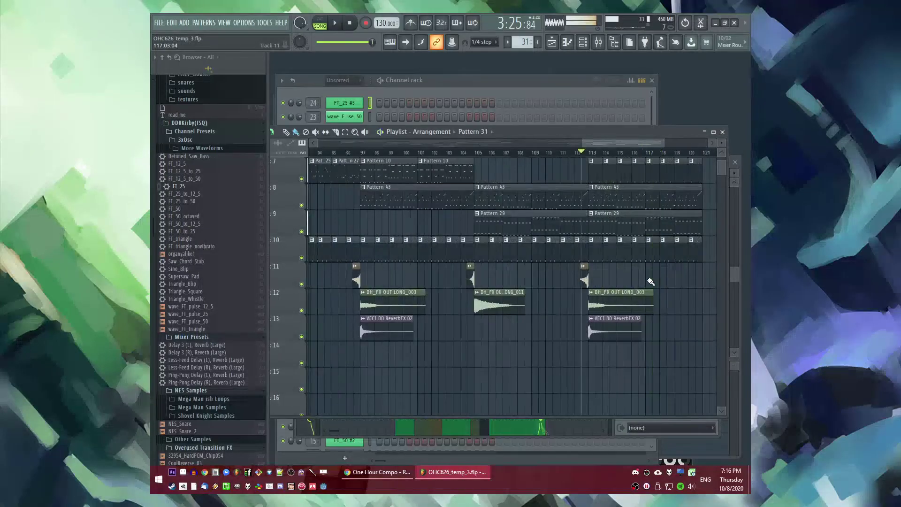
drag(622, 365, 705, 365)
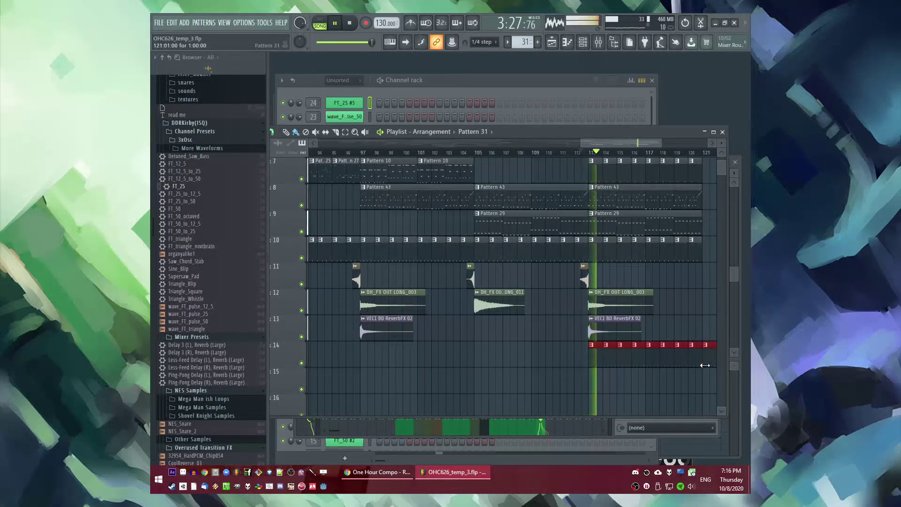
scroll(608, 313, up, 5)
Step: Play the earlier sections, place the Pattern 26 arpeggio at bar 113 on track 3, make it unique, and open its FT_50 notes
drag(593, 145, 332, 144)
click(419, 151)
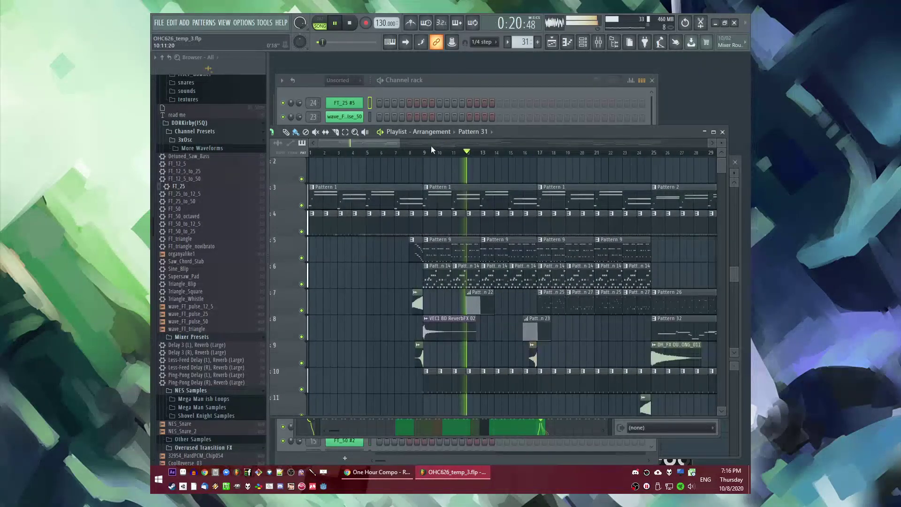
scroll(440, 147, right, 5)
click(565, 153)
scroll(565, 153, down, 3)
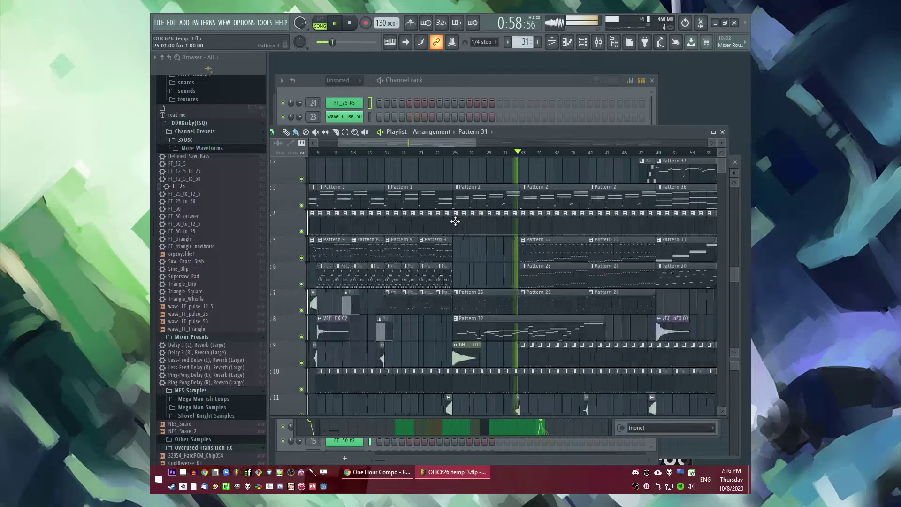
drag(428, 145, 599, 185)
scroll(490, 154, up, 4)
click(454, 187)
click(476, 249)
double_click(498, 199)
scroll(565, 233, down, 2)
Step: Transpose all notes of the Pattern 27 arpeggio up seven semitones
key(ctrl+a)
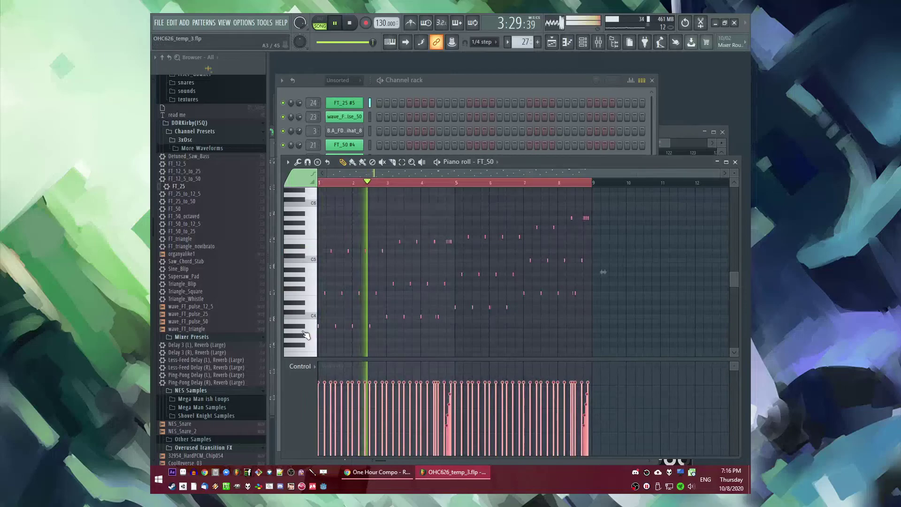
scroll(321, 334, up, 4)
key(Up)
key(Up)
key(Up)
scroll(404, 260, down, 4)
scroll(403, 234, up, 1)
Step: Delete the arpeggio's notes from bar 3 onward, keeping only the first two bars
drag(392, 192, 752, 340)
scroll(511, 287, up, 4)
drag(615, 220, 752, 269)
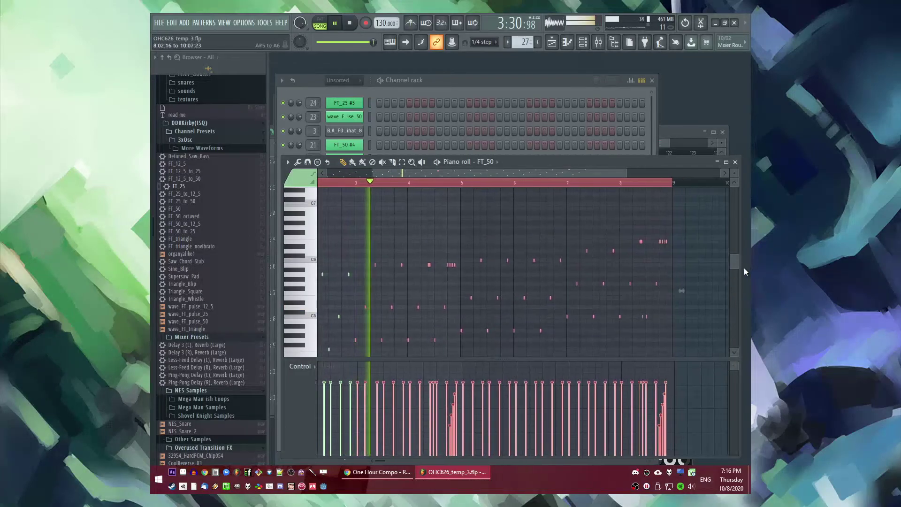
scroll(370, 342, up, 2)
scroll(384, 336, down, 2)
scroll(382, 334, up, 3)
scroll(451, 270, down, 4)
key(Delete)
Step: Duplicate the two-bar F4, C5, A5 arpeggio twice to fill all eight bars of the pattern
key(ctrl+a)
key(ctrl+c)
scroll(537, 275, up, 2)
key(ctrl+b)
drag(483, 172, 597, 176)
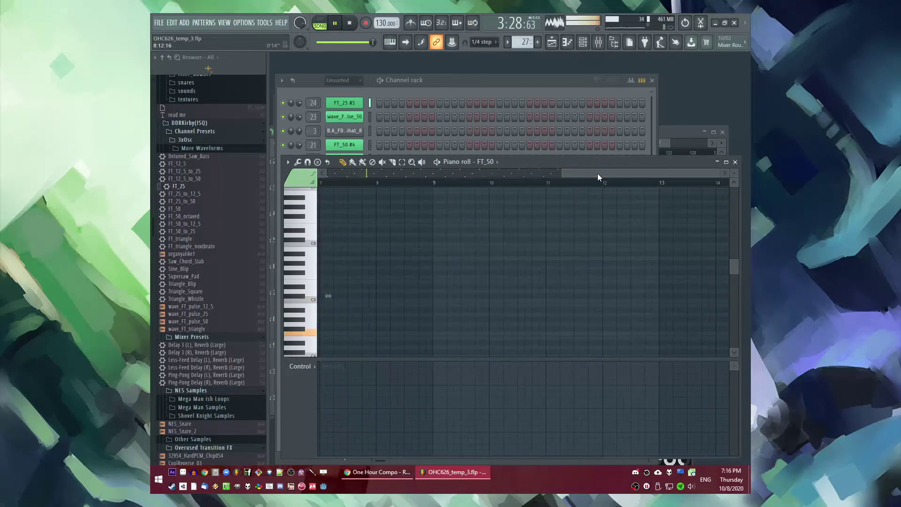
key(ctrl+b)
scroll(454, 214, down, 3)
scroll(455, 214, up, 3)
ctrl+click(368, 182)
scroll(394, 203, down, 1)
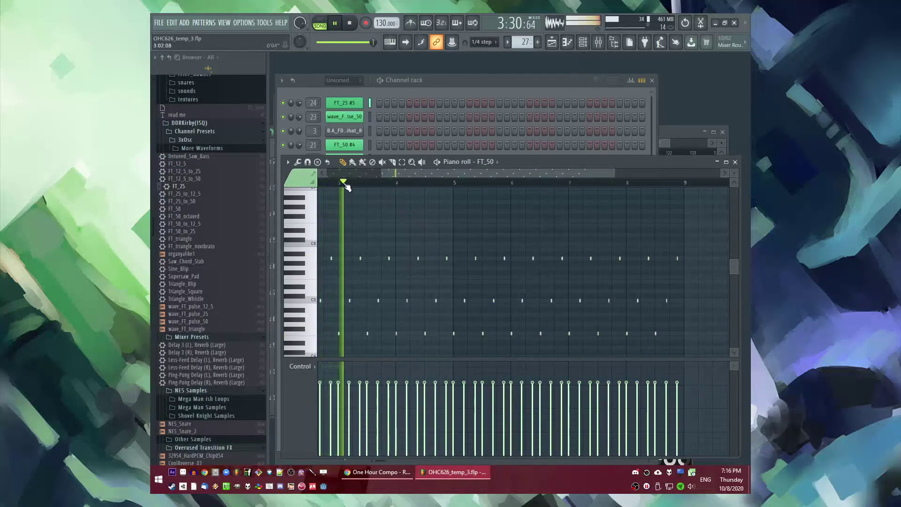
Step: Raise the two A5 notes in bar 4 of the arpeggio to A#5 and play the result
drag(352, 245, 565, 292)
scroll(417, 260, up, 1)
key(space)
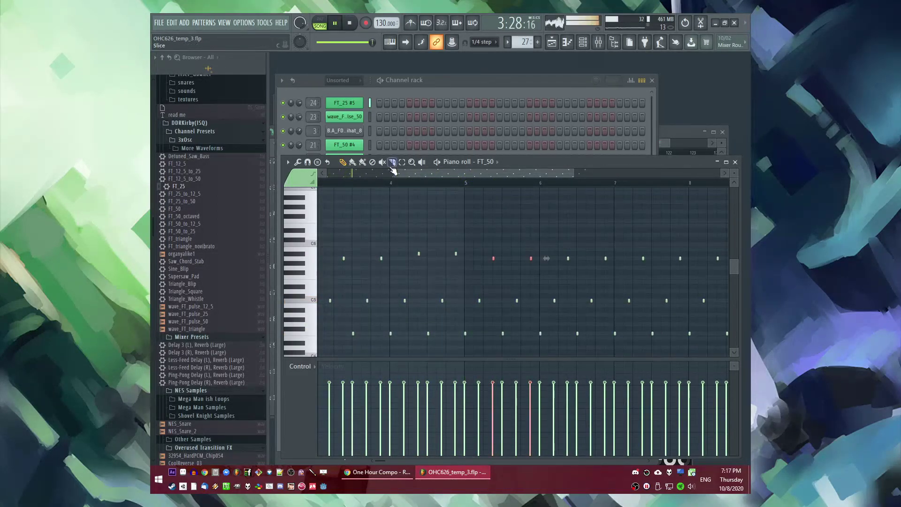
scroll(426, 255, up, 2)
scroll(540, 257, down, 2)
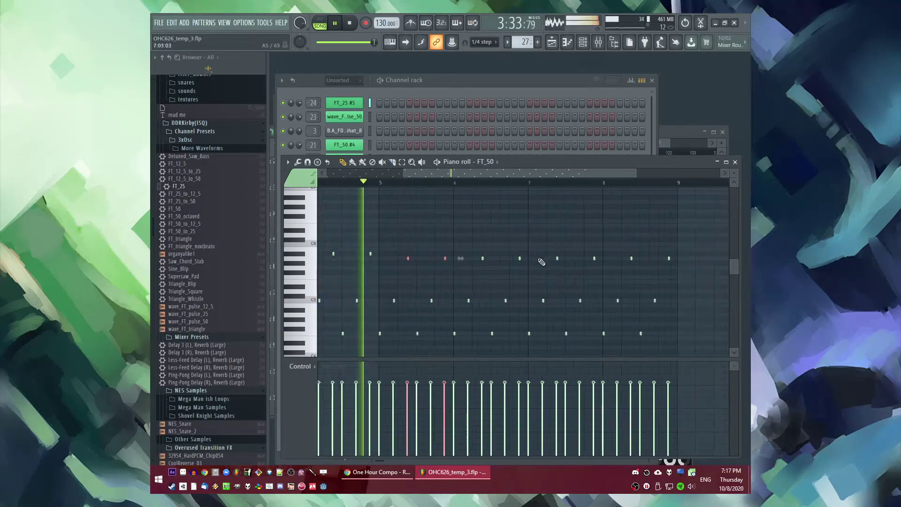
Step: Undo the last note change, play the arpeggio's second half, and select the A5 notes of bars 7 and 8
drag(428, 258, 573, 241)
key(ctrl+z)
key(space)
click(425, 184)
drag(441, 174, 507, 181)
click(417, 184)
ctrl+click(442, 242)
scroll(507, 252, down, 1)
scroll(489, 252, up, 4)
drag(411, 234, 732, 269)
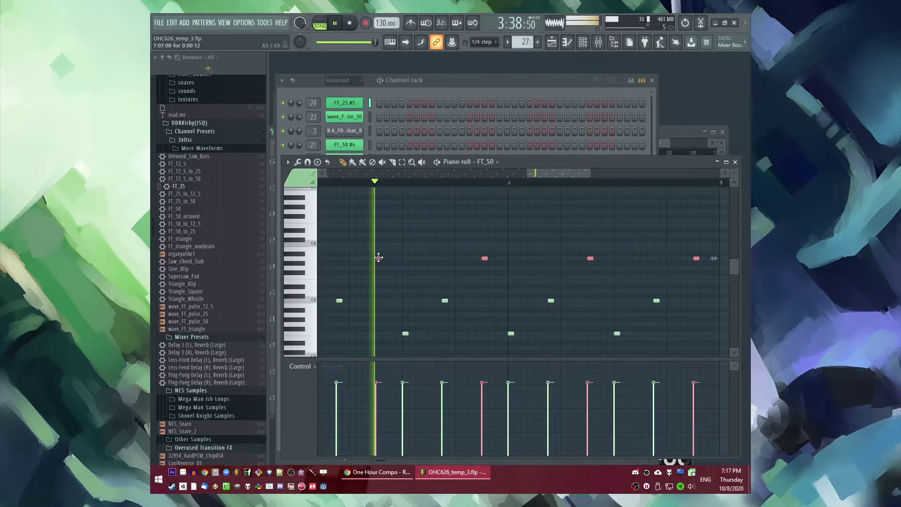
Step: Try a release time of 0% on the volume envelope of the FT_50 #5 channel and play it
click(489, 84)
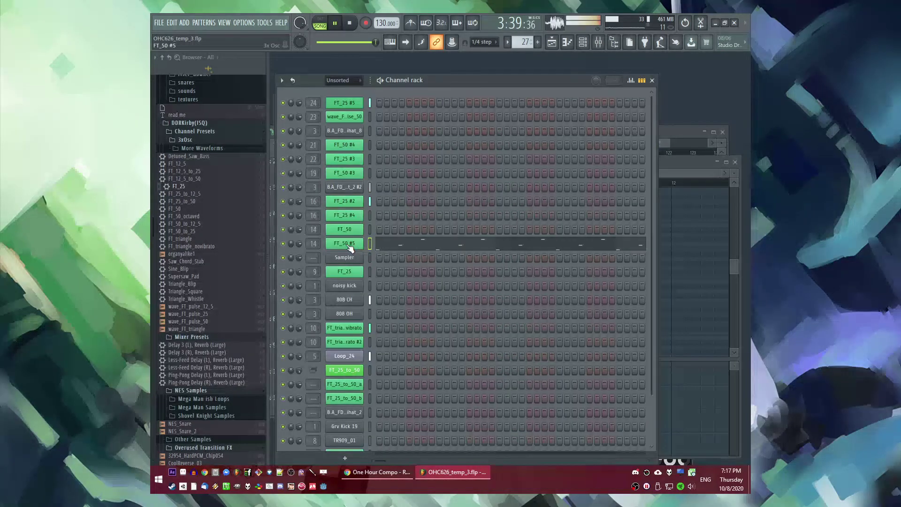
click(352, 243)
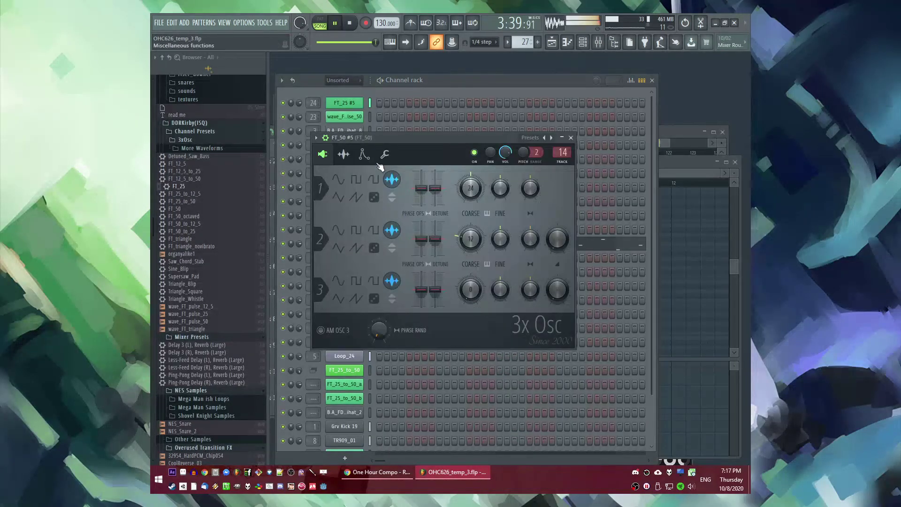
click(371, 155)
drag(397, 247, 397, 231)
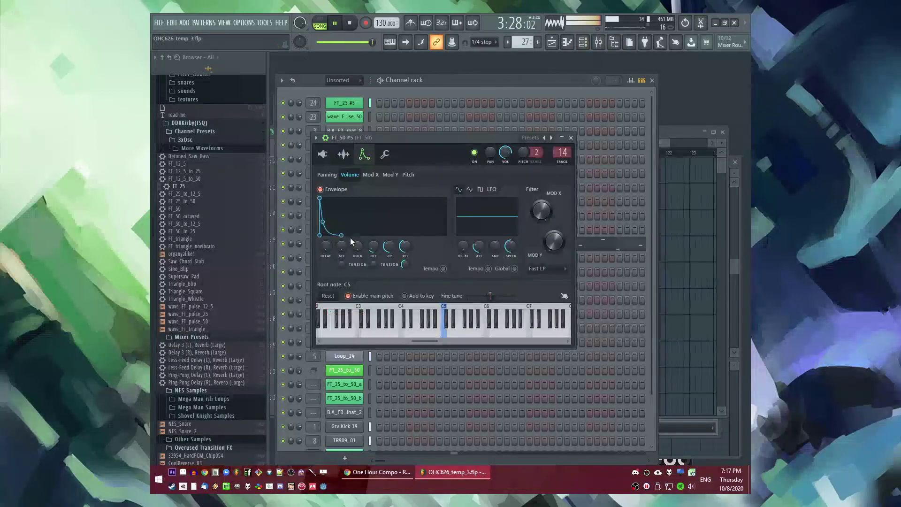
key(l)
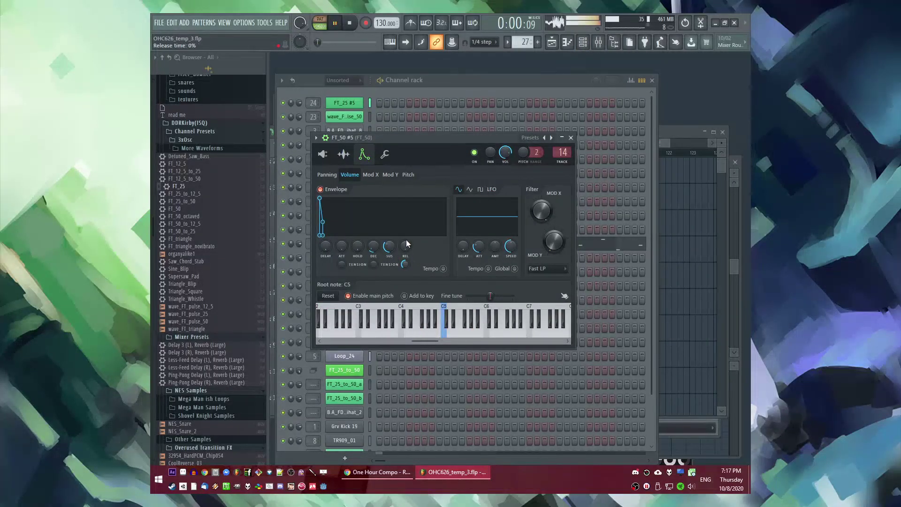
key(l)
click(322, 158)
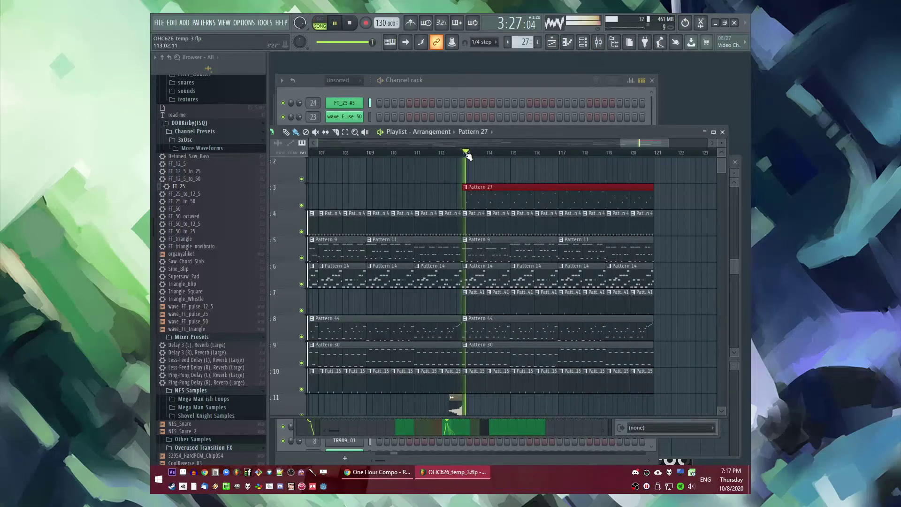
Step: Set the release time of the FT_50 #5 channel's volume envelope to 20%
key(F9)
key(F6)
click(352, 244)
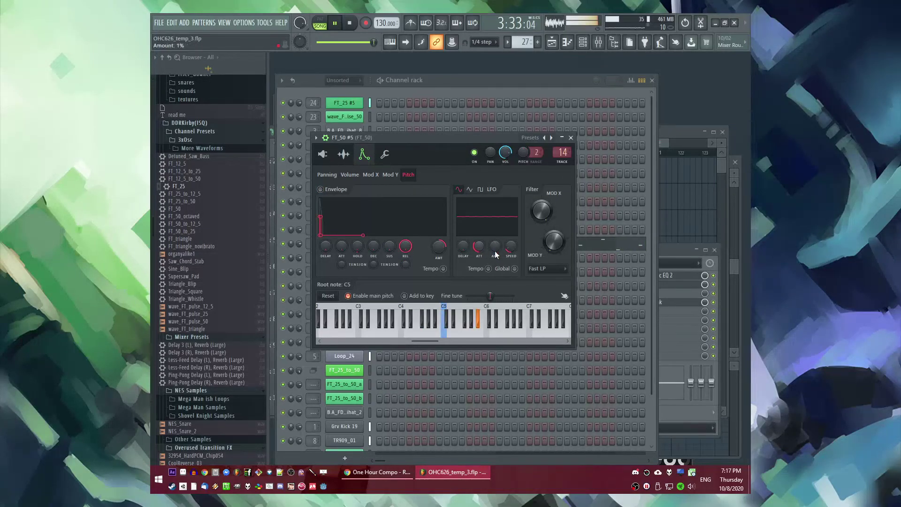
click(323, 155)
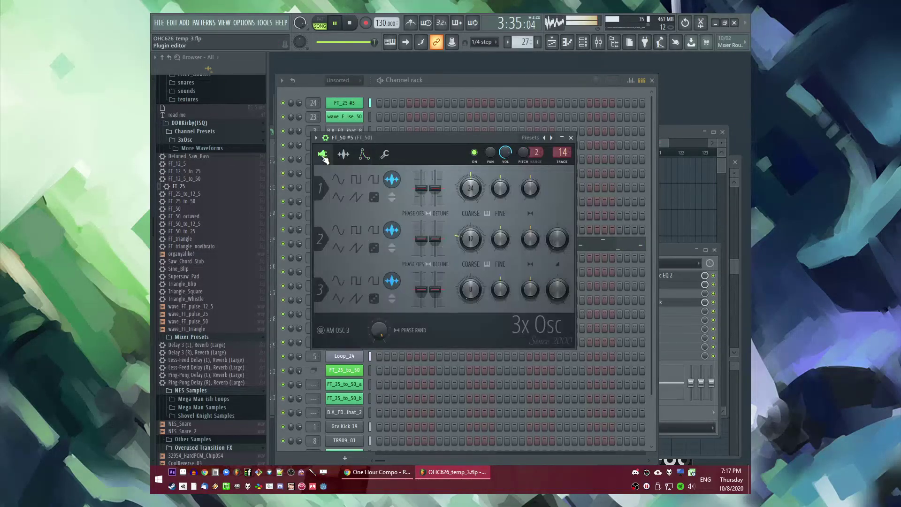
click(364, 154)
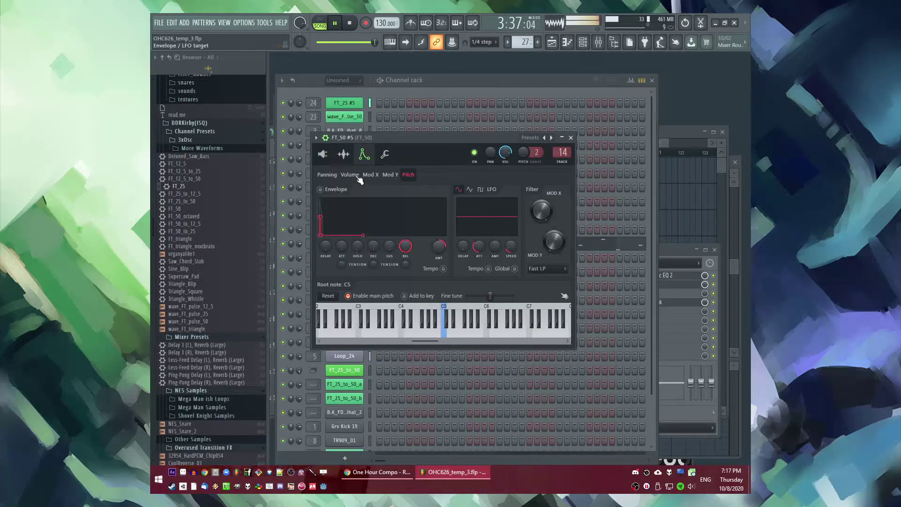
drag(409, 246, 409, 242)
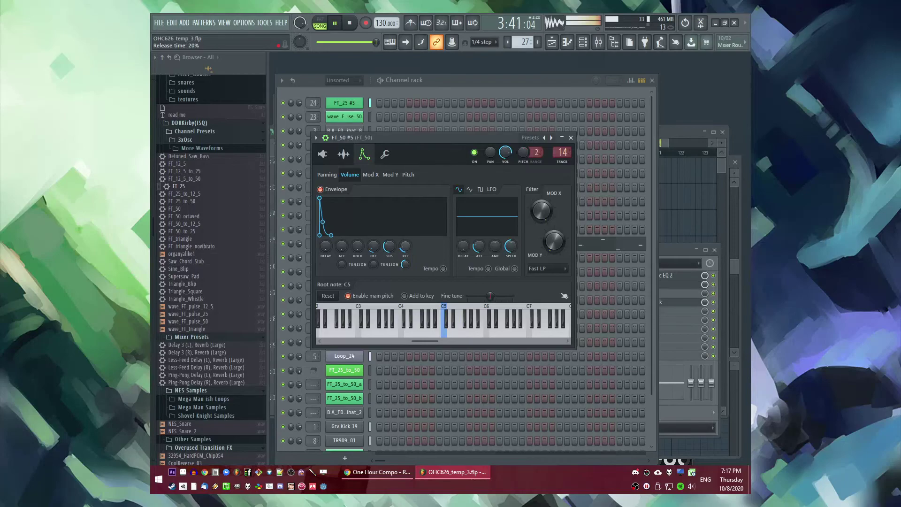
click(662, 211)
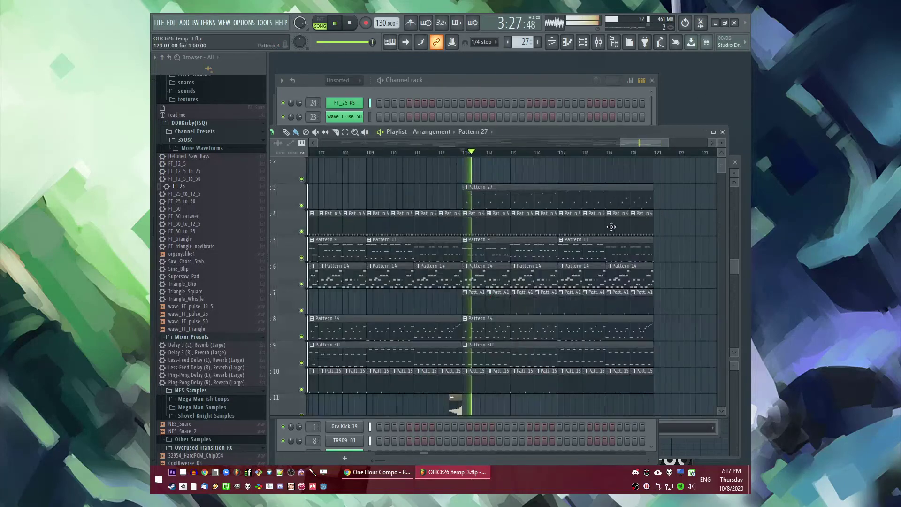
Step: Repeat Pattern 27 on track 3 and Pattern 44 on track 8 at bar 121
click(483, 196)
scroll(561, 236, down, 2)
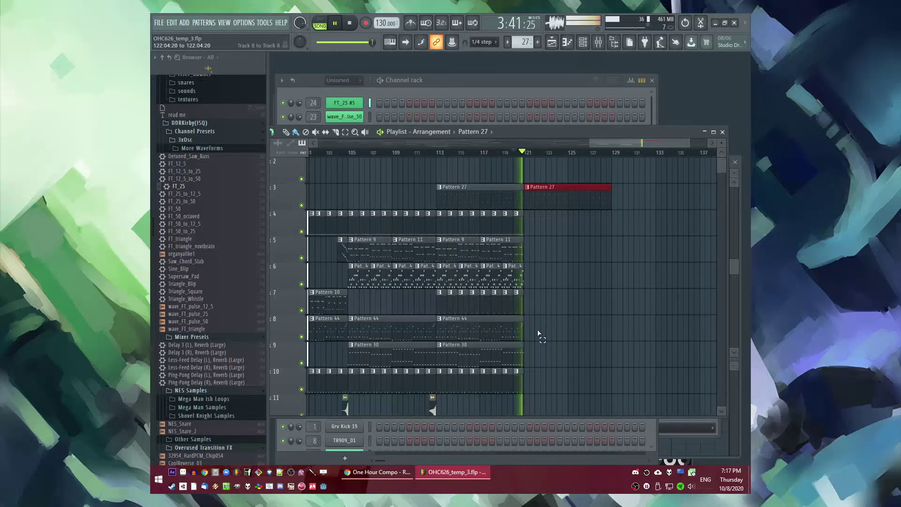
click(539, 334)
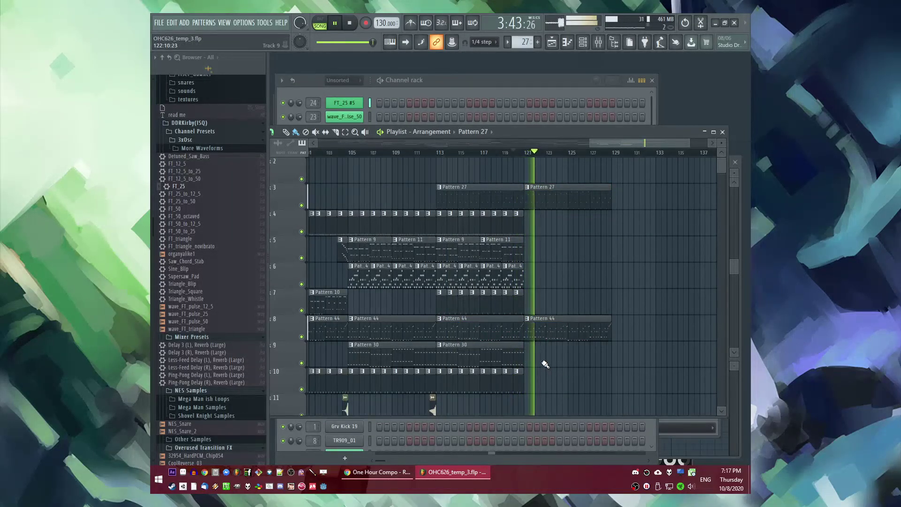
Step: Copy an earlier DH_FX OUT LONG_011 clip and place it at bar 121 on track 11
scroll(547, 347, down, 5)
scroll(445, 289, down, 4)
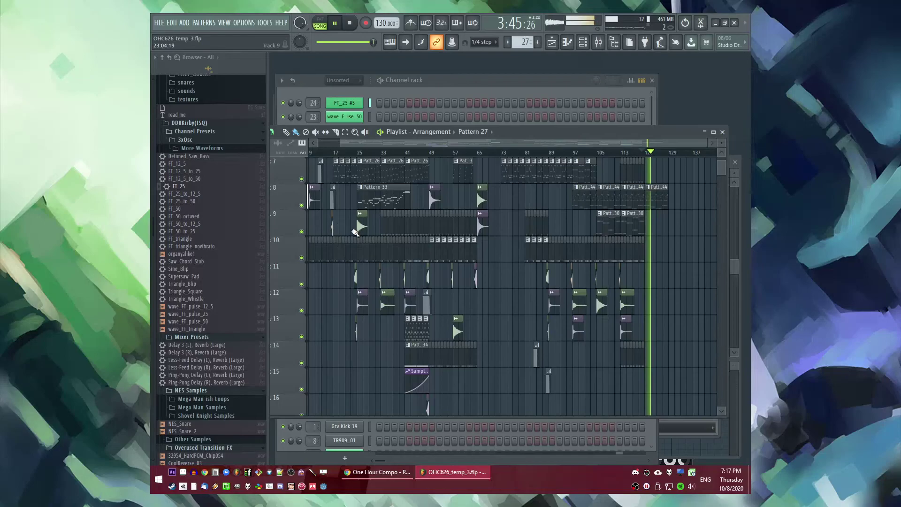
scroll(621, 282, up, 4)
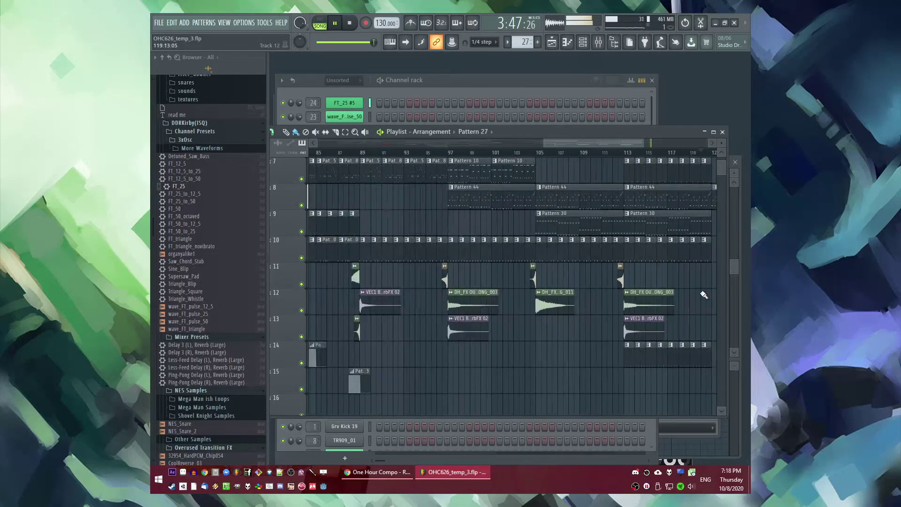
scroll(695, 292, up, 6)
scroll(615, 370, down, 3)
scroll(603, 329, up, 8)
scroll(547, 304, down, 3)
key(ctrl+v)
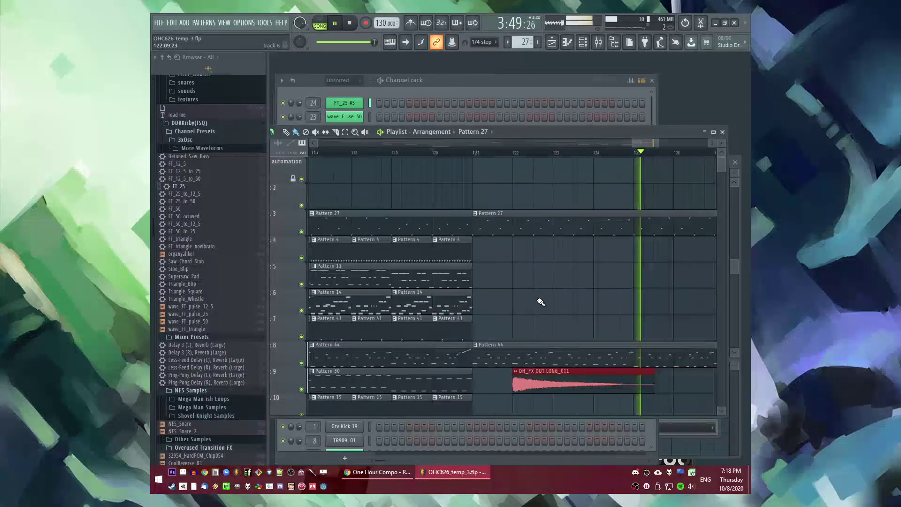
scroll(539, 301, down, 5)
drag(540, 246, 500, 313)
Step: Add VEC1 BD ReverbFX 02 at bar 121 on track 14 and lead-in effects ending at bar 121 on tracks 13 and 15
click(435, 152)
scroll(517, 249, up, 4)
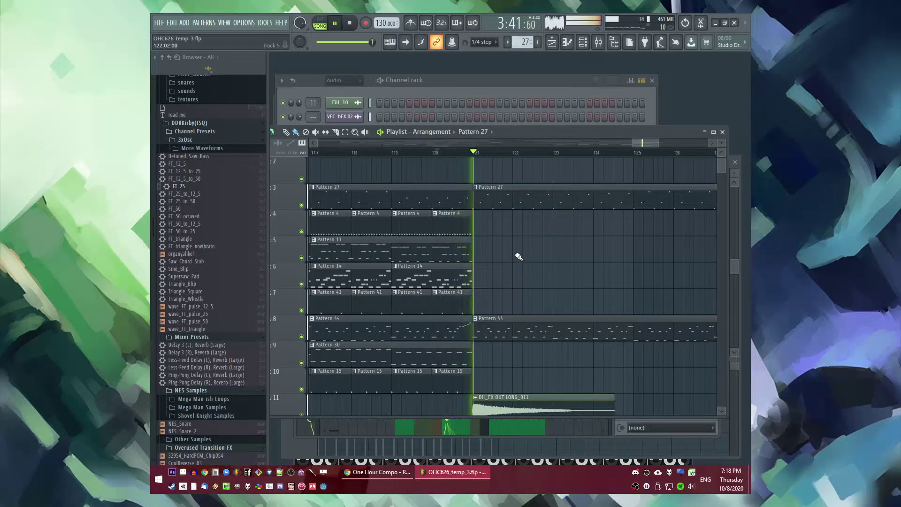
scroll(517, 258, down, 4)
scroll(555, 282, down, 4)
scroll(577, 338, up, 2)
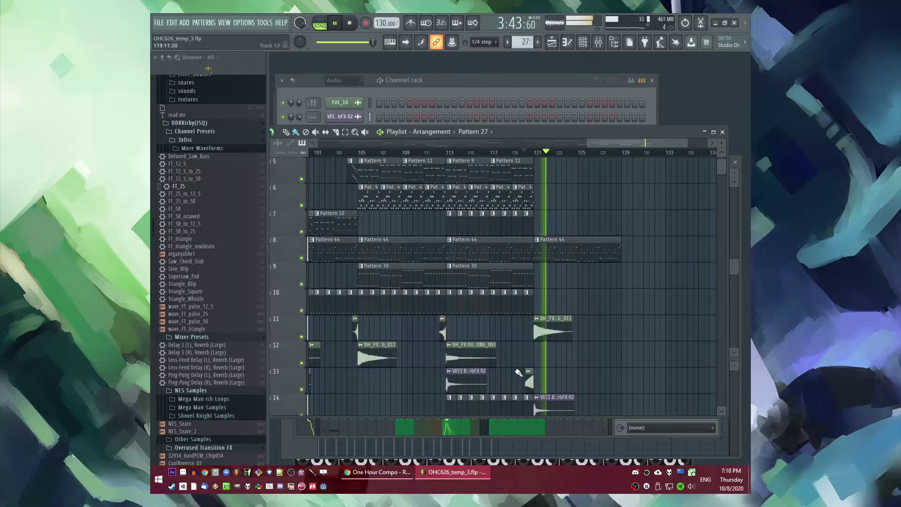
scroll(583, 351, down, 4)
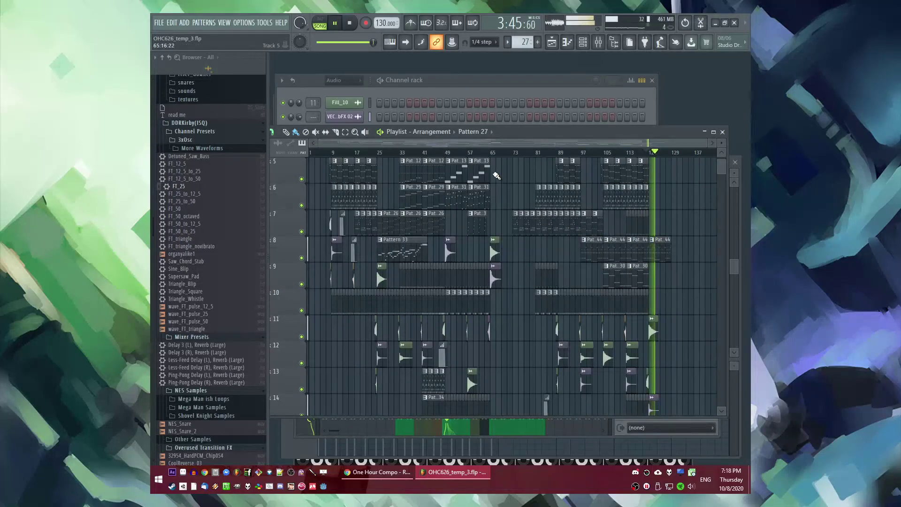
Step: Copy the Pattern 34 clip and its SampleReducer automation from bar 41 to bar 113 on tracks 16 and 17
click(472, 153)
scroll(475, 161, down, 5)
click(440, 154)
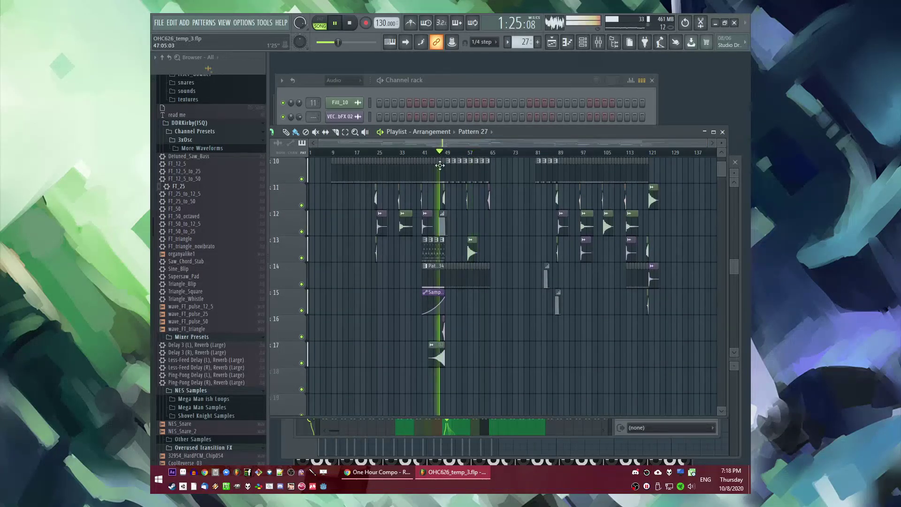
drag(393, 259, 472, 303)
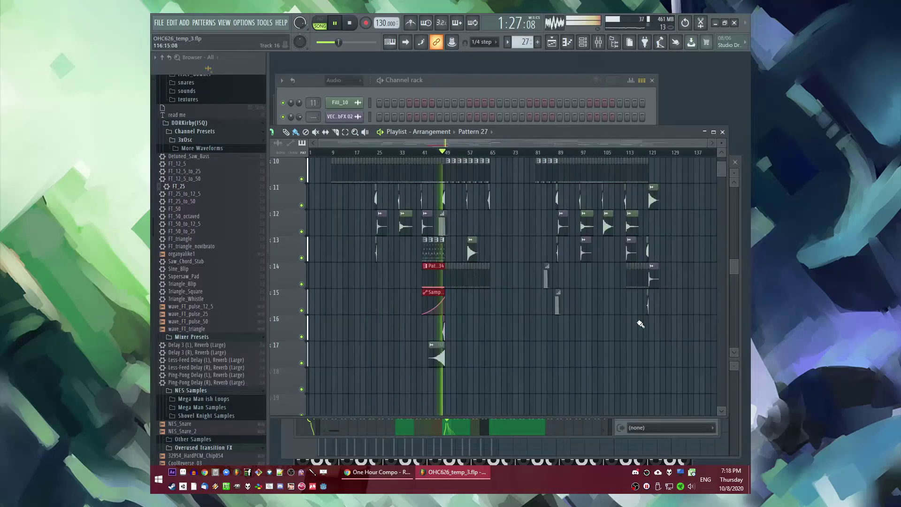
scroll(648, 326, up, 5)
drag(538, 277, 497, 330)
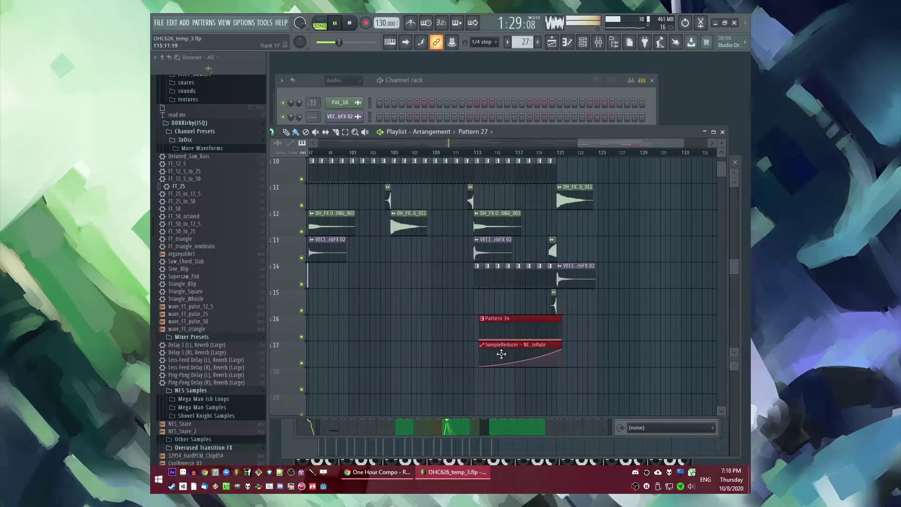
click(514, 153)
scroll(489, 282, up, 3)
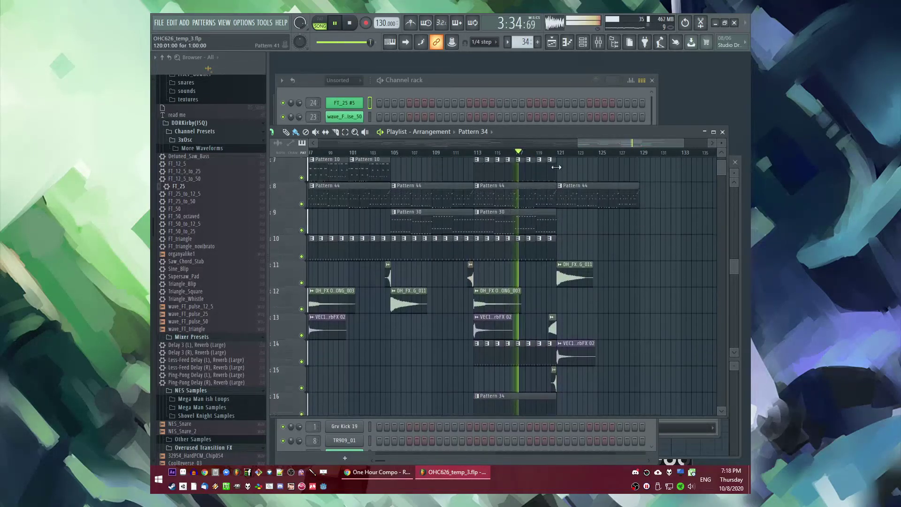
Step: Make the copied Pattern 34 clip at bar 113 on track 16 unique and open it for editing
scroll(483, 298, down, 4)
click(477, 292)
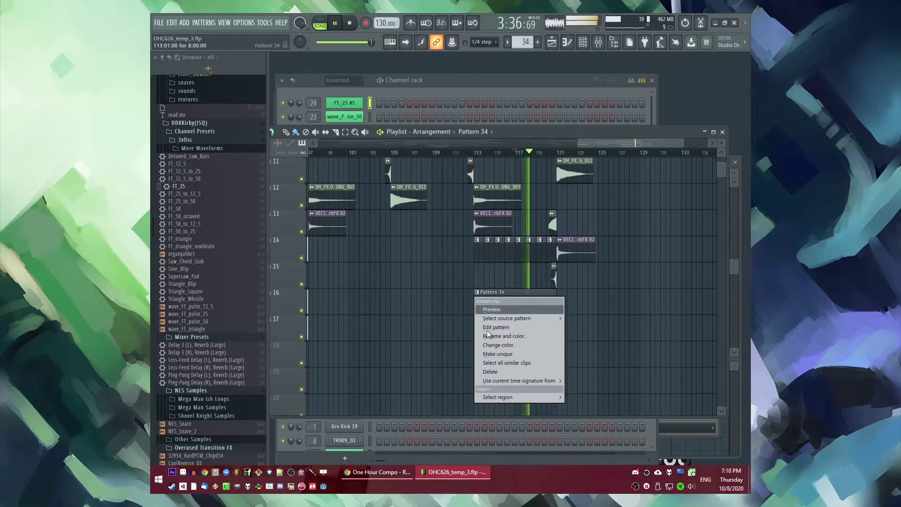
click(489, 355)
double_click(500, 305)
Step: Examine the channel rack and mixer during the build-up and inspect the effects on the NES VST 2 track
key(F6)
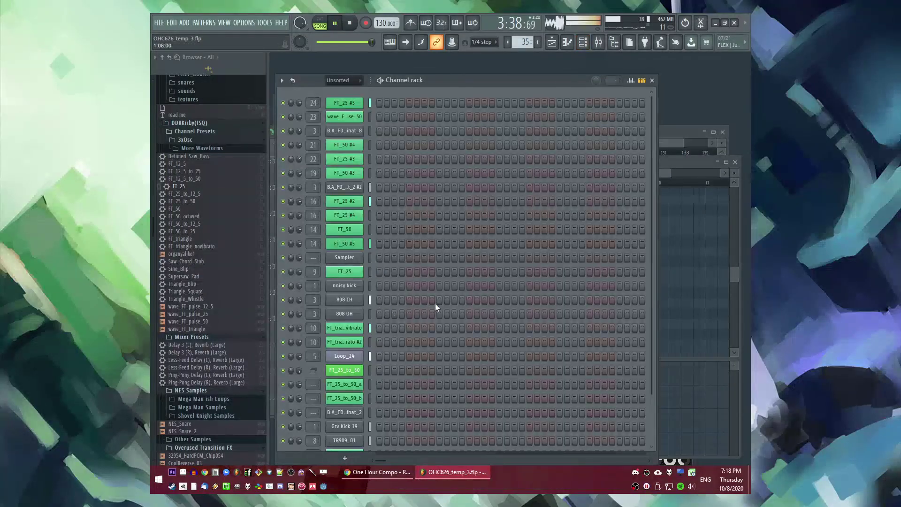
scroll(378, 387, down, 3)
key(F5)
key(F9)
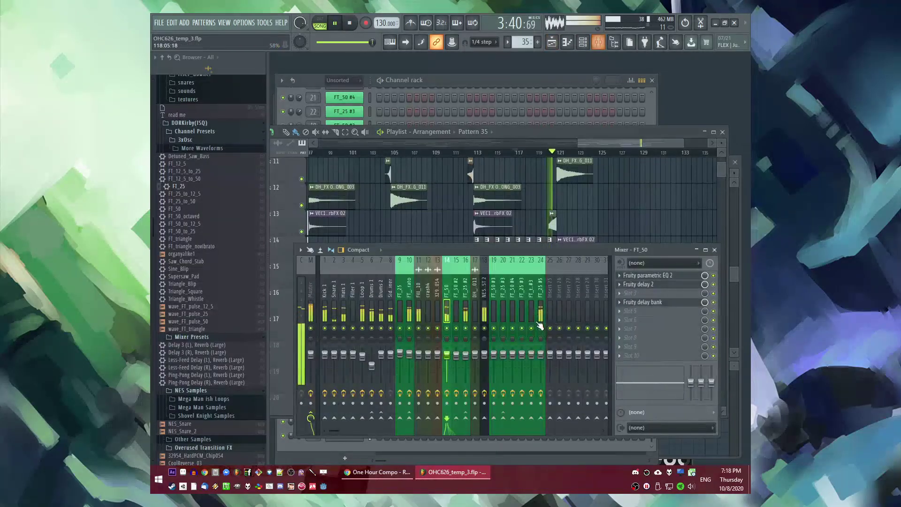
key(F9)
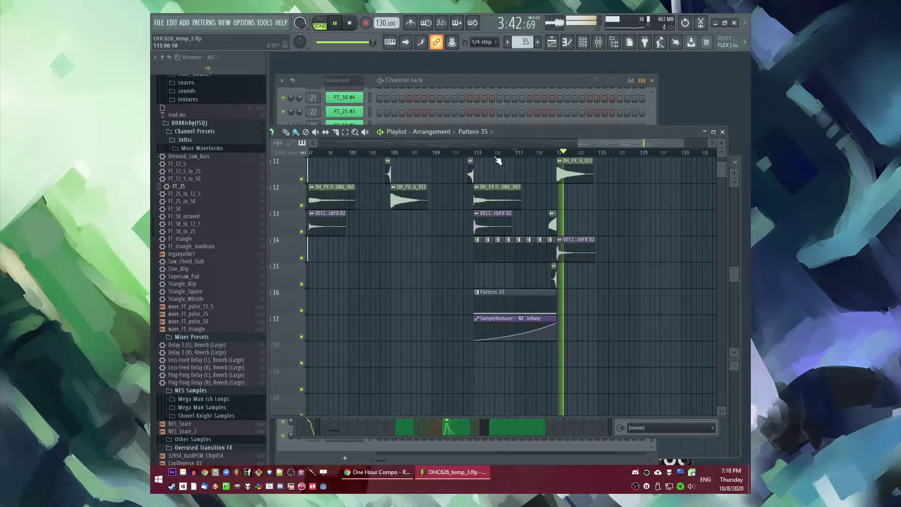
scroll(590, 241, up, 4)
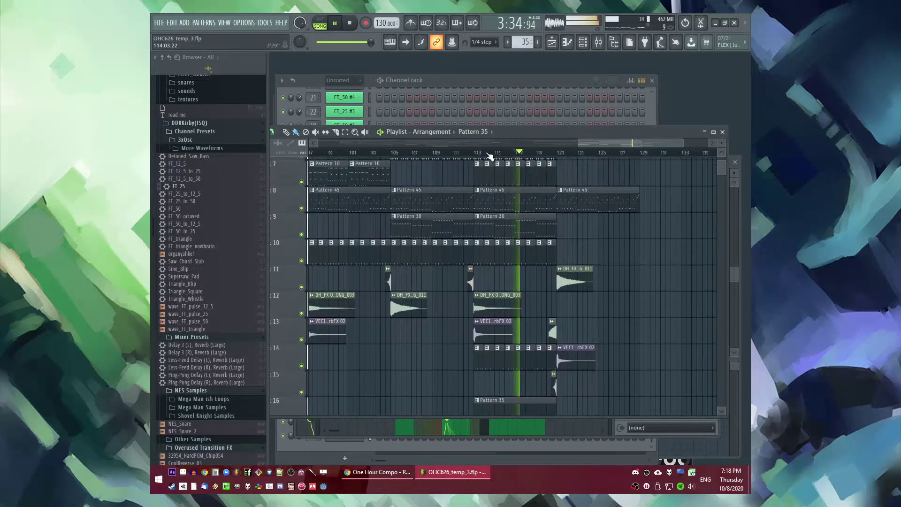
key(F9)
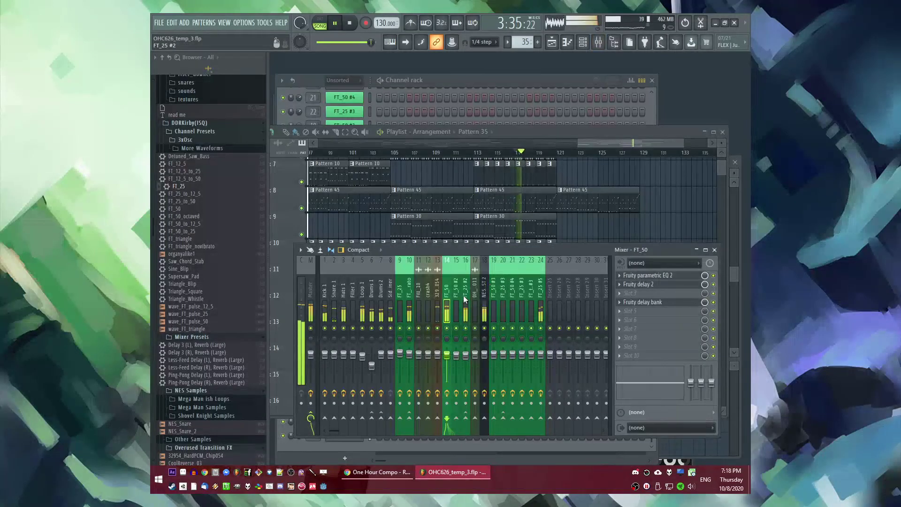
click(485, 301)
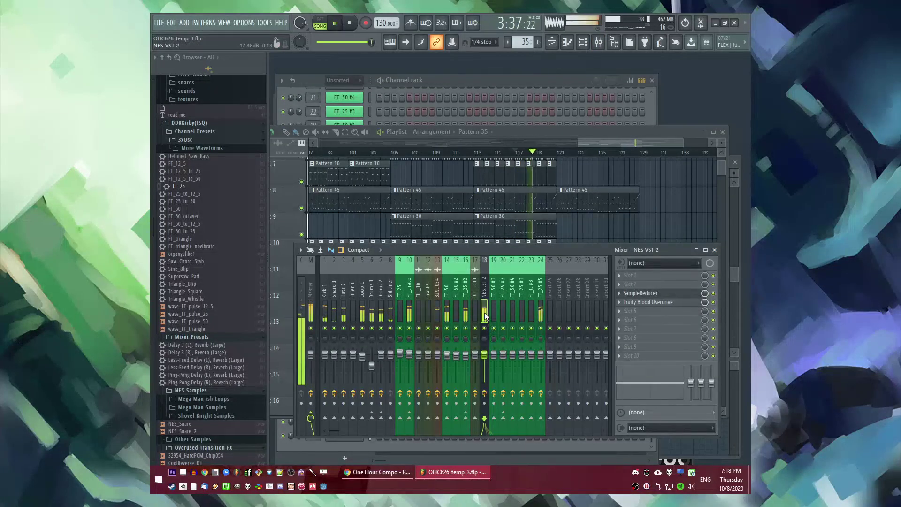
Step: Clone the channels and move Pattern 35's notes from NES VST 2 to the NES VST 2 #2 copy
key(F6)
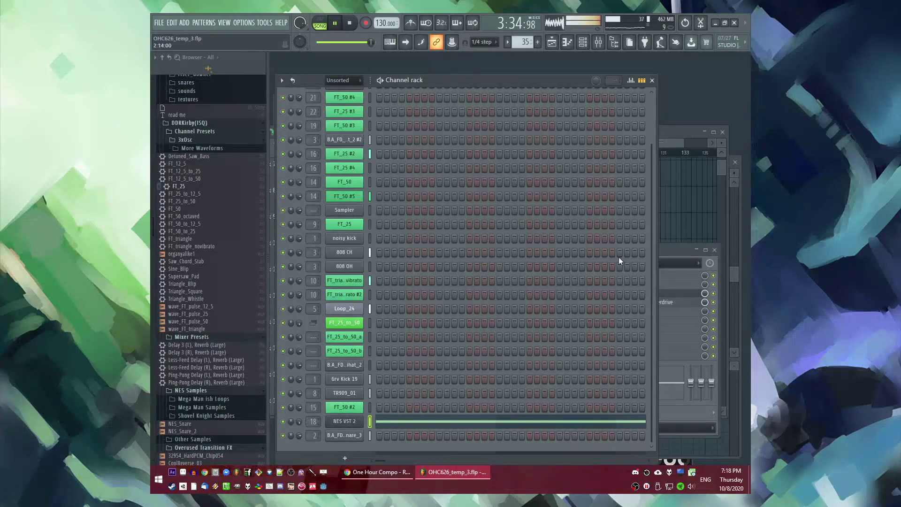
click(369, 422)
key(alt+c)
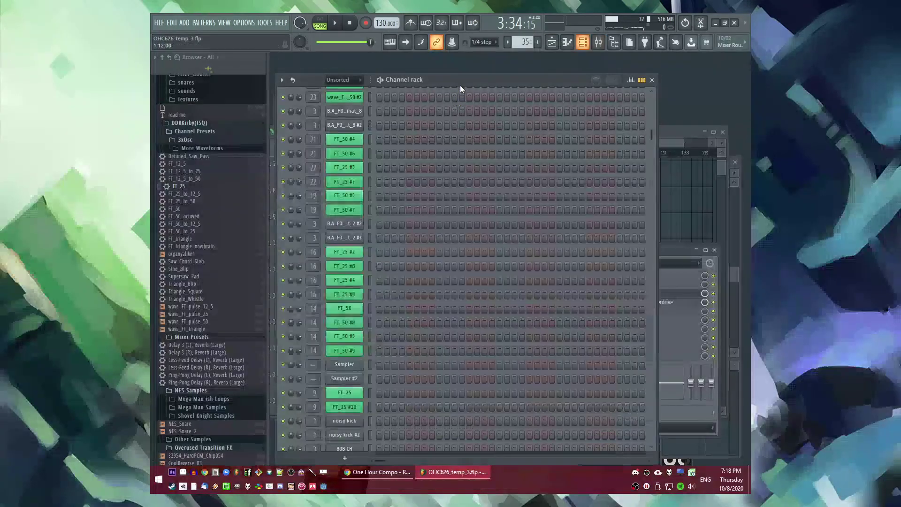
scroll(413, 347, down, 1)
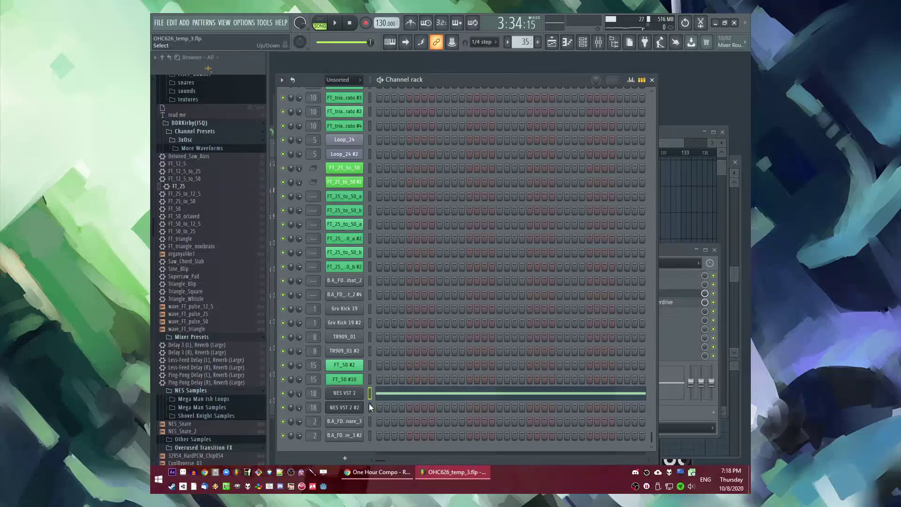
key(ctrl+x)
click(369, 405)
key(ctrl+v)
Step: Play back the build-up before bar 121 and check Pattern 35's notes on the NES VST 2 #2 channel
key(space)
key(Tab)
key(Tab)
scroll(492, 322, down, 5)
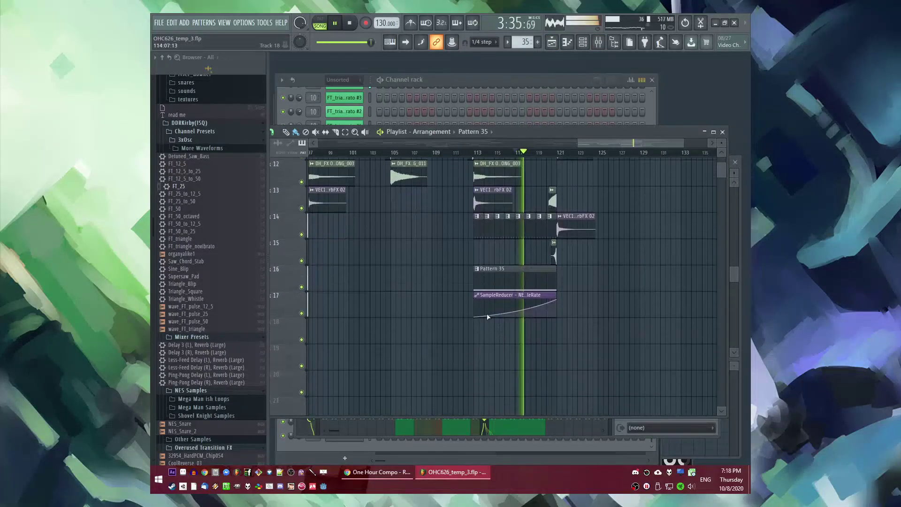
click(478, 269)
click(499, 331)
click(557, 279)
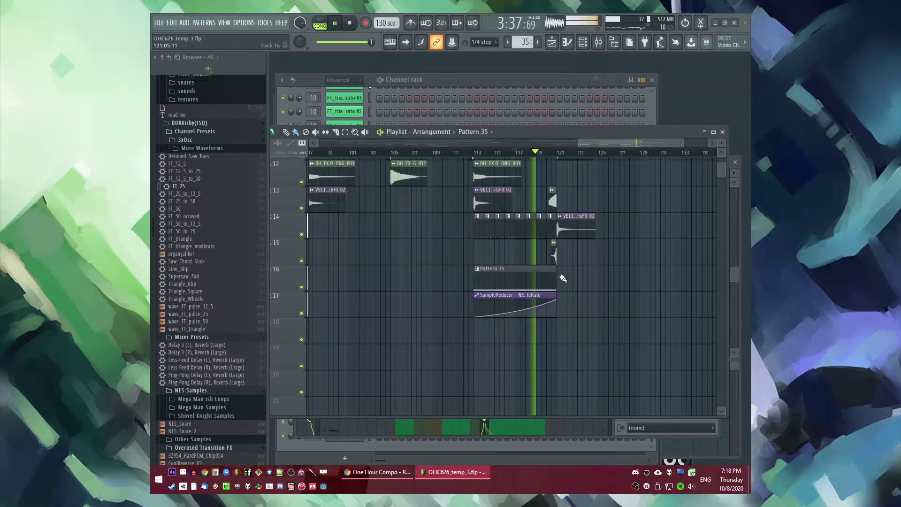
double_click(539, 291)
click(488, 86)
key(space)
key(space)
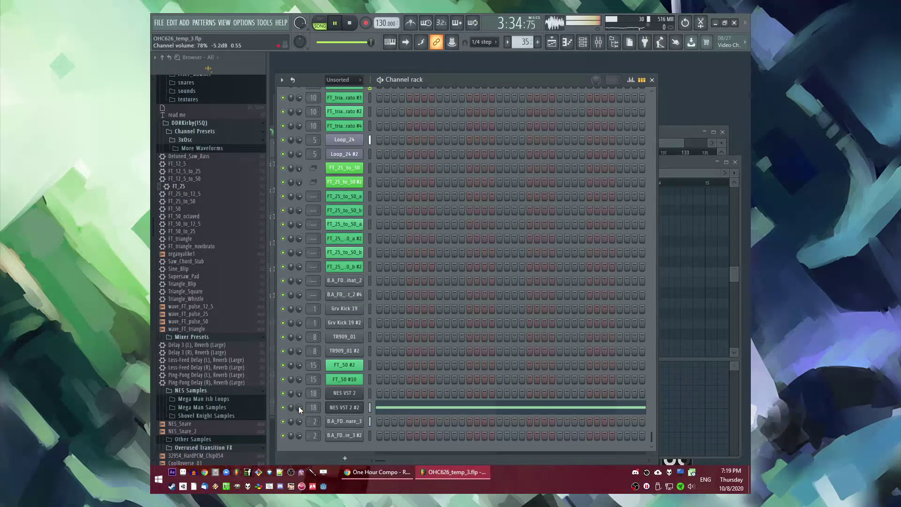
key(F5)
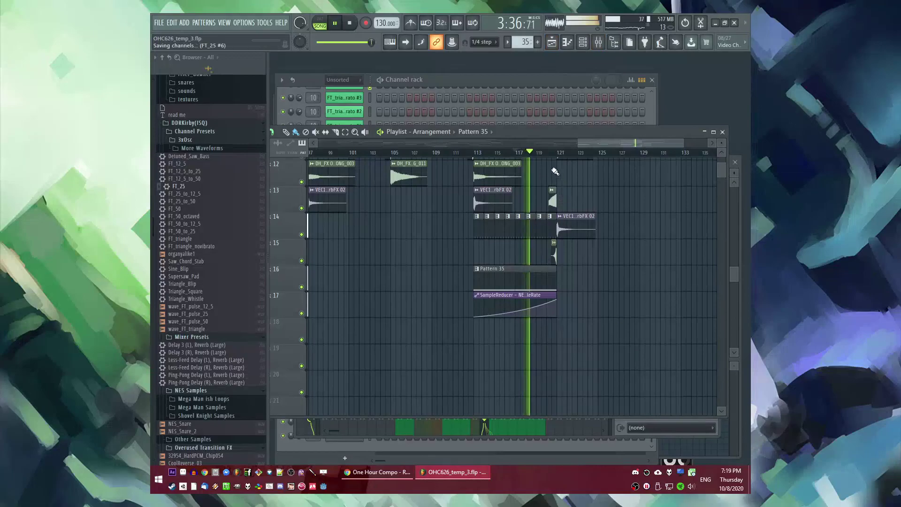
Step: Select bars 121 to 129 as the time range and load Fruity Mute 2 into slot 5 of the Master mixer track
scroll(628, 257, up, 5)
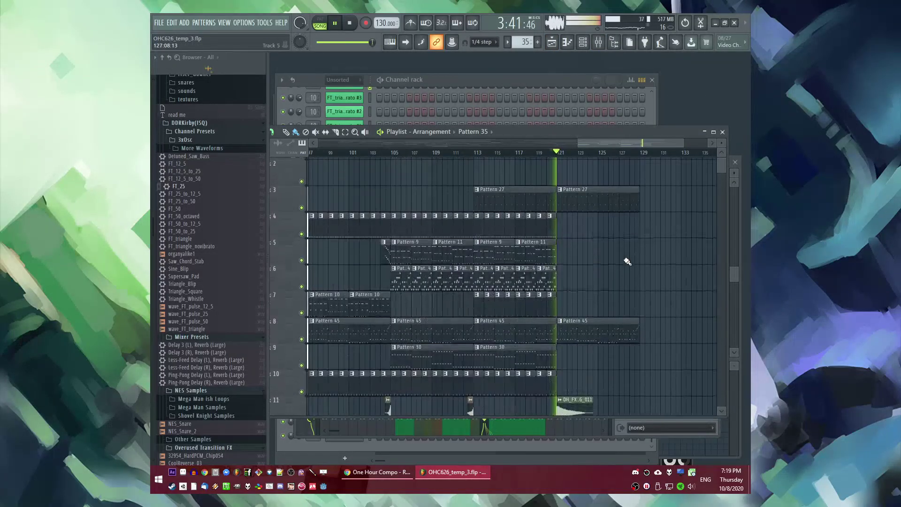
ctrl+scroll(659, 276, up, 2)
ctrl+scroll(507, 304, down, 3)
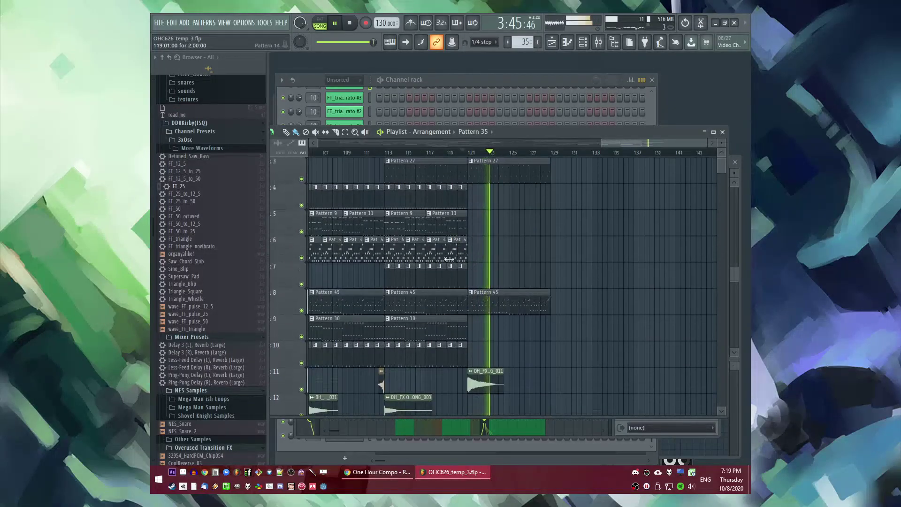
scroll(494, 255, up, 1)
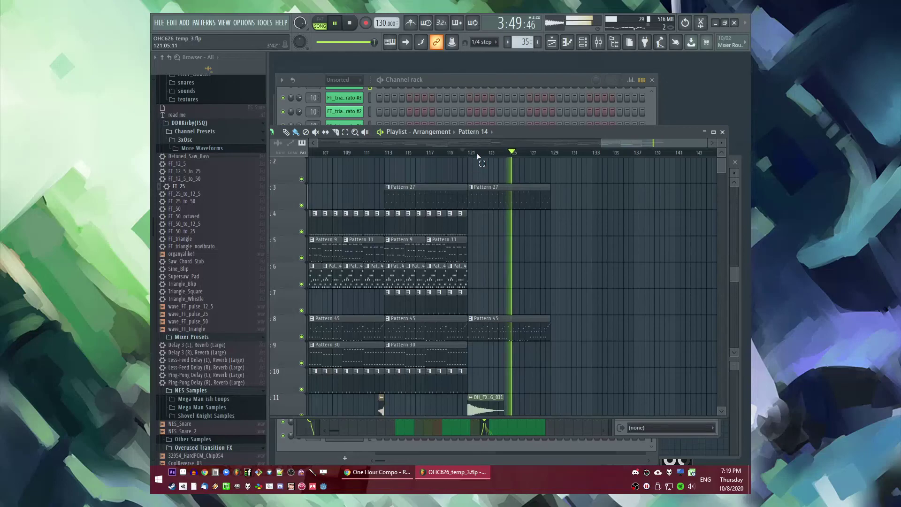
drag(471, 157, 551, 154)
key(F9)
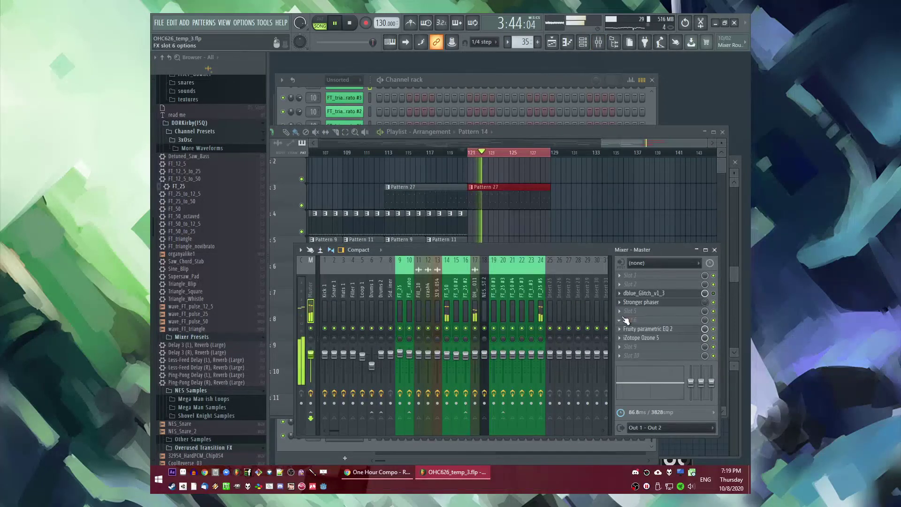
click(626, 320)
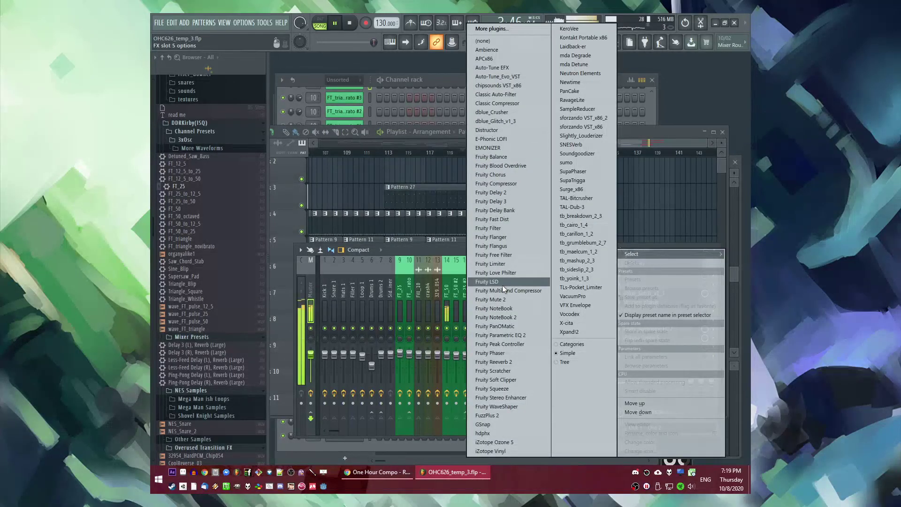
click(490, 300)
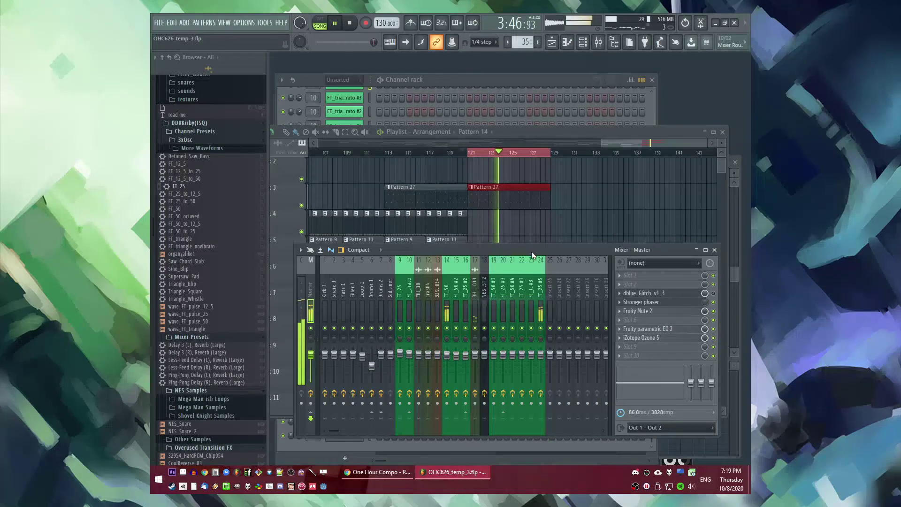
click(641, 311)
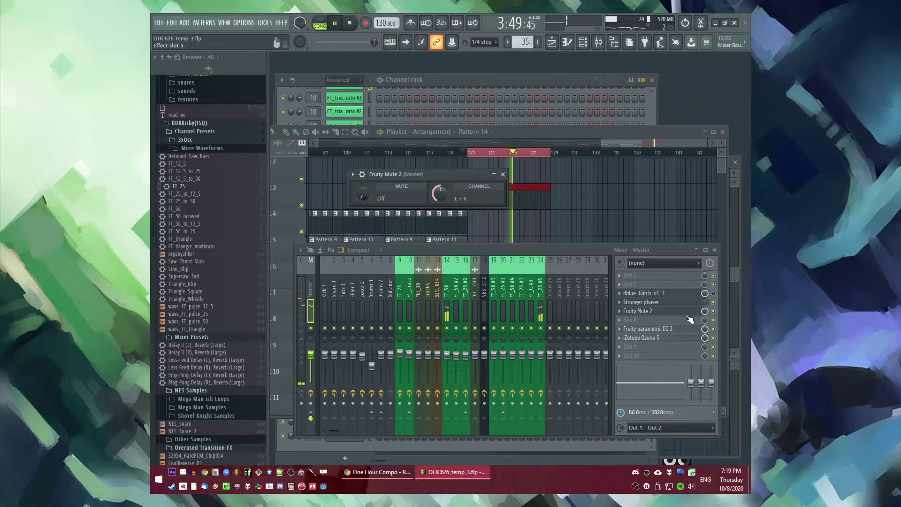
Step: Initialise Fruity Mute 2's mix level for the song and automate it over the selected bars with an upward-bowed rising curve
right_click(706, 312)
click(705, 360)
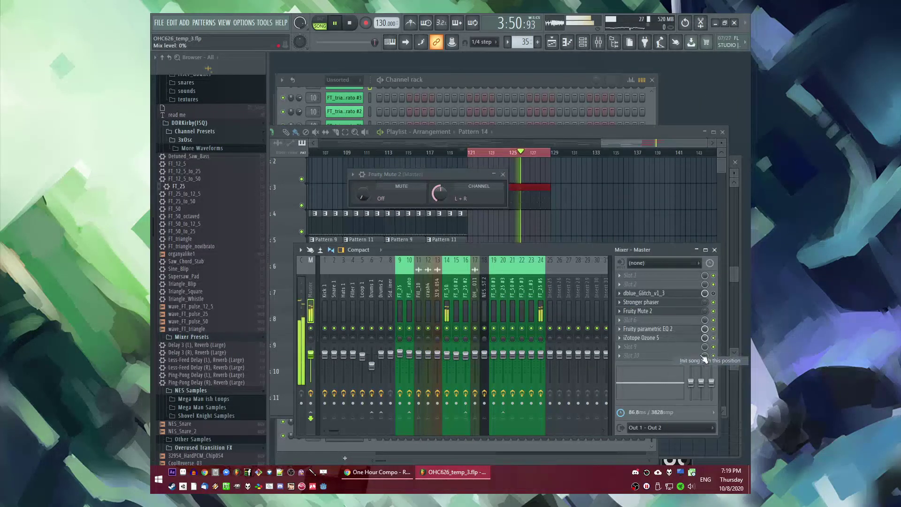
right_click(705, 313)
click(705, 375)
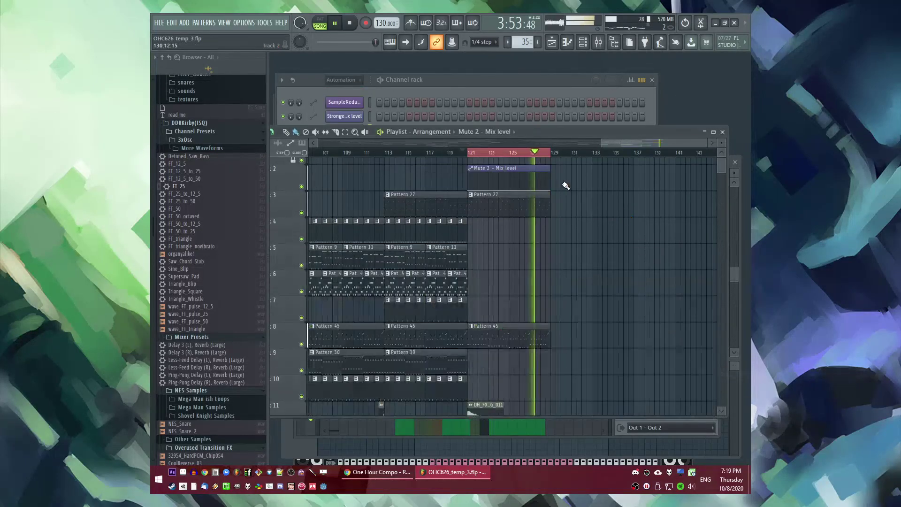
drag(555, 192, 549, 174)
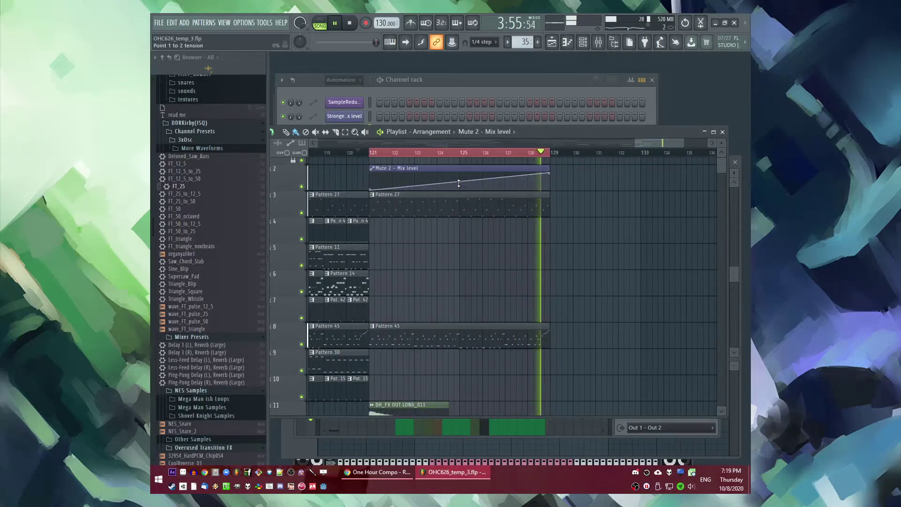
drag(458, 186, 458, 174)
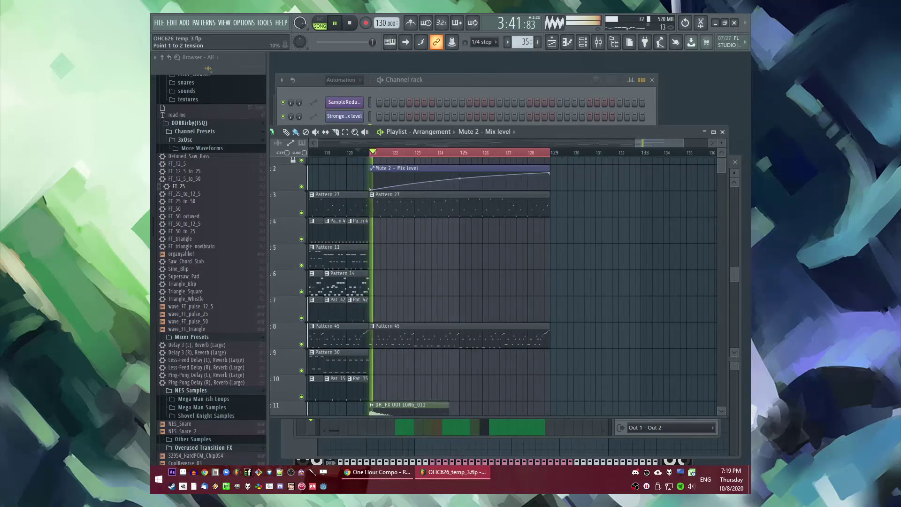
Step: Repeat Pattern 27 and Pattern 45 at bar 129 on tracks 3 and 8, and move the Mute 2 mix level clip to bar 129 on track 4
scroll(481, 266, down, 2)
drag(482, 168, 512, 205)
key(ctrl+b)
drag(595, 337, 545, 341)
key(ctrl+b)
click(533, 150)
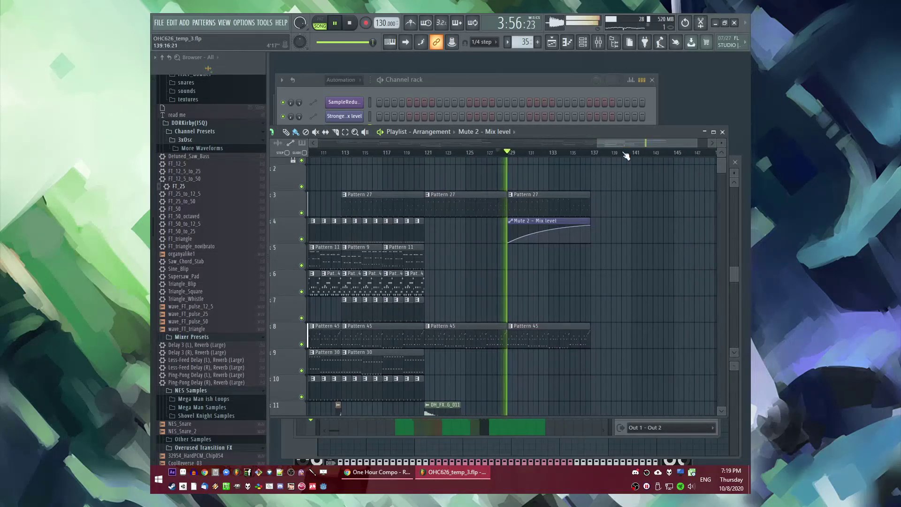
Step: Create a new empty pattern and place it on track 5 across the end of the outro at bar 137
scroll(626, 279, down, 2)
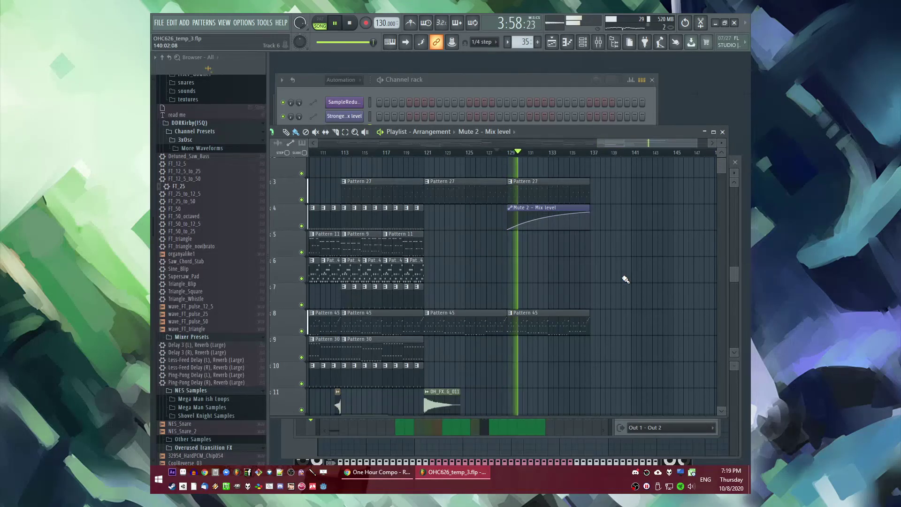
scroll(627, 289, up, 3)
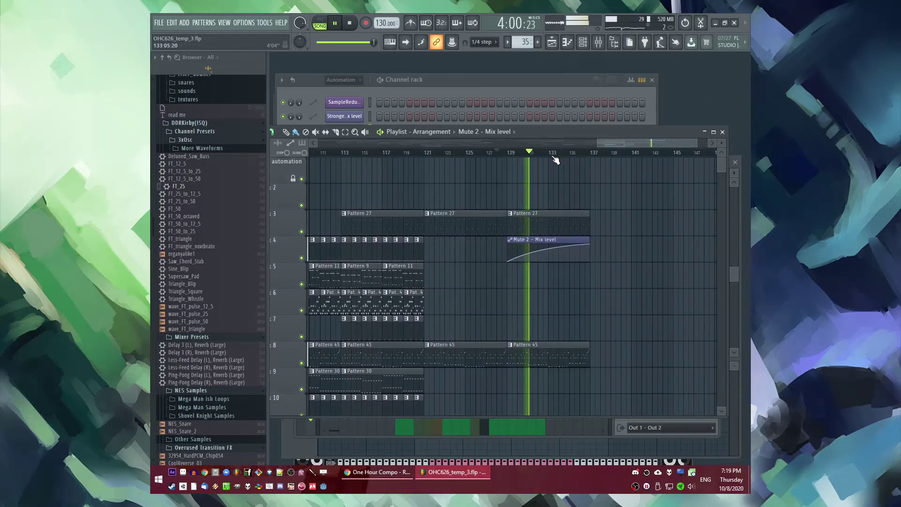
key(F4)
key(Return)
click(591, 284)
scroll(593, 284, up, 3)
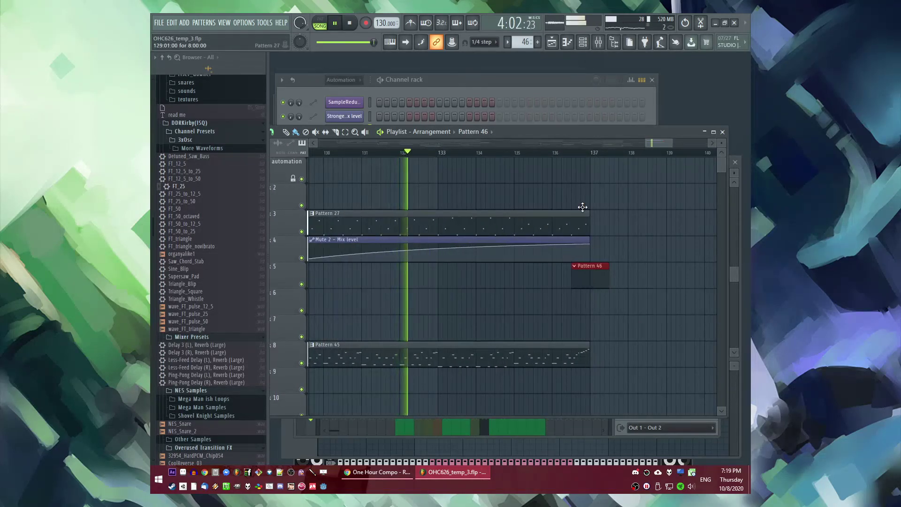
click(569, 153)
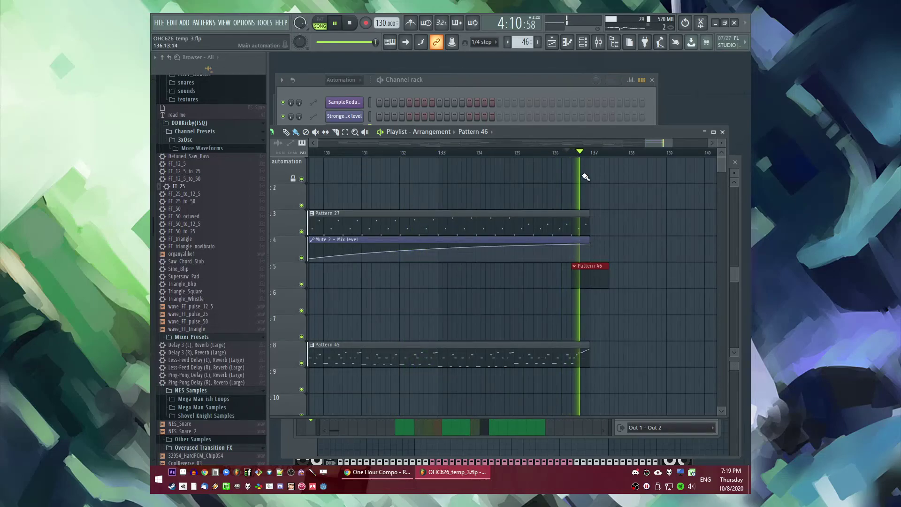
scroll(618, 201, down, 3)
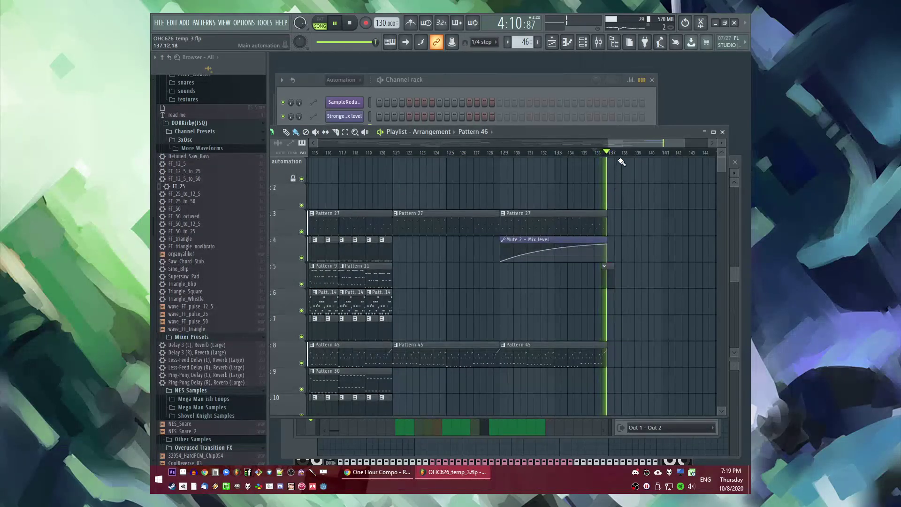
Step: Play the song from bar 17 and open iZotope Ozone 5 on the Master mixer track
scroll(516, 176, down, 3)
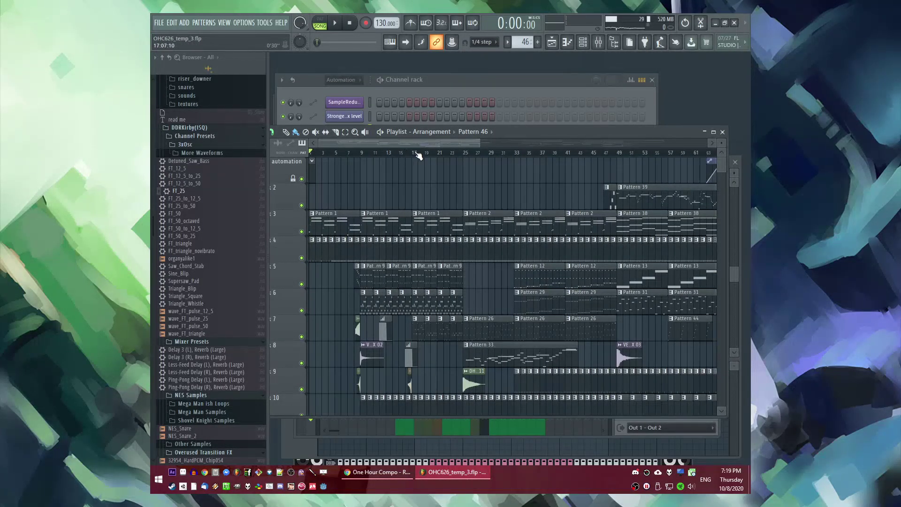
click(415, 153)
key(space)
key(F9)
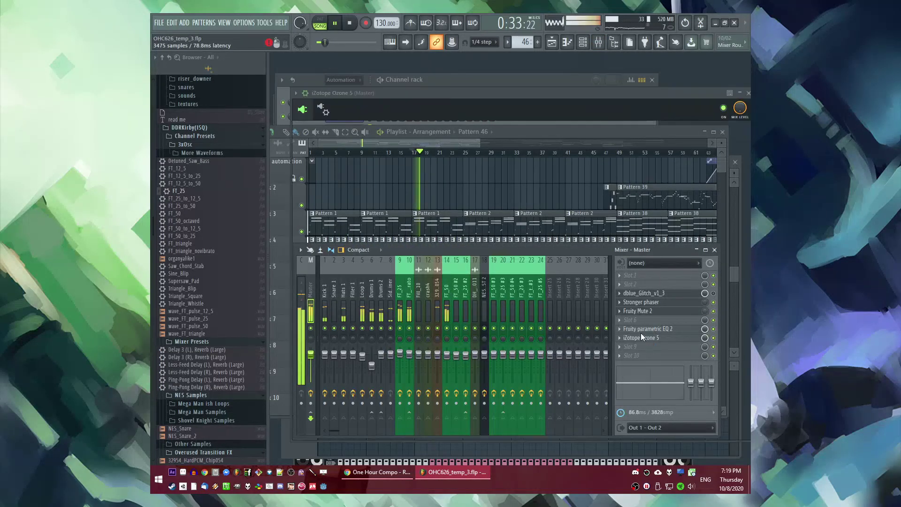
click(647, 339)
key(F5)
key(F9)
key(F9)
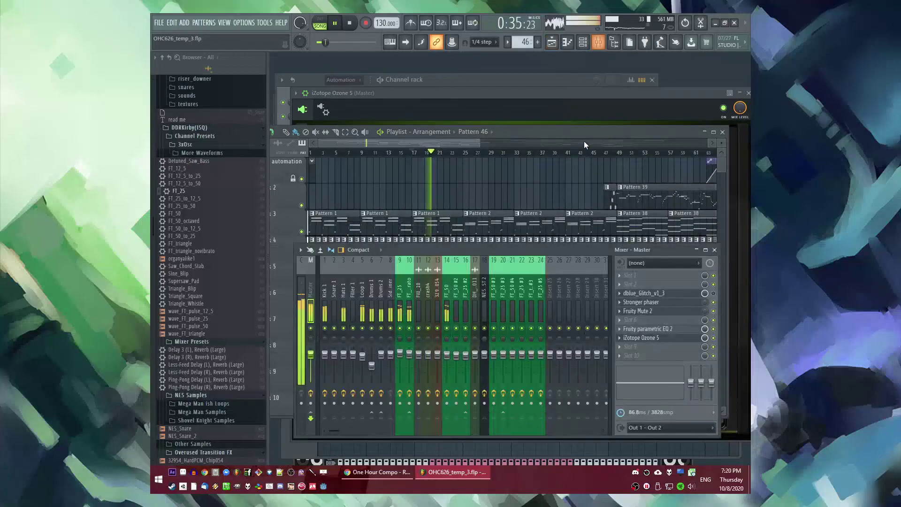
Step: Play from around bar 37 and move the Playlist window down so that Ozone's waveform display and level meters are uncovered
click(574, 104)
key(F9)
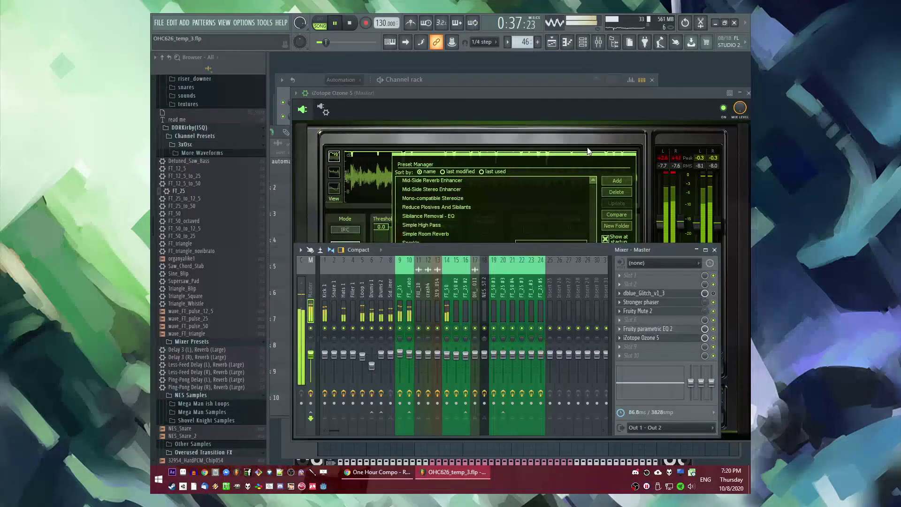
click(582, 112)
key(F5)
click(538, 152)
drag(560, 130, 567, 193)
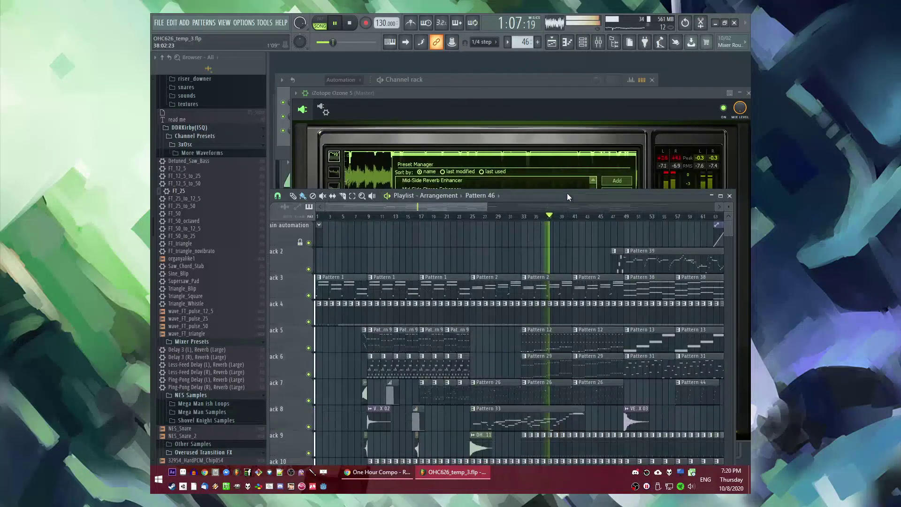
Step: Set the volume of mixer track FT_50 #2 to 95% while the section before bar 49 plays
scroll(521, 225, down, 3)
scroll(510, 225, up, 4)
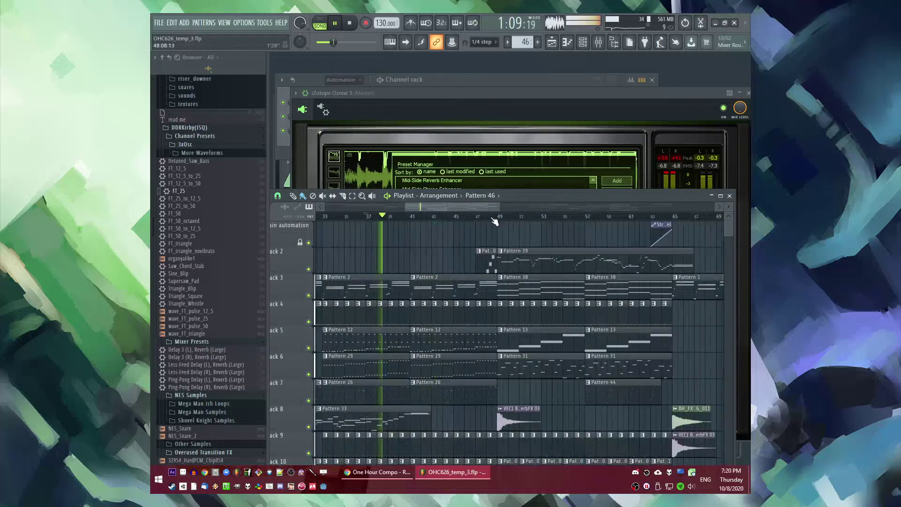
scroll(515, 244, down, 3)
scroll(543, 296, down, 3)
scroll(543, 296, up, 4)
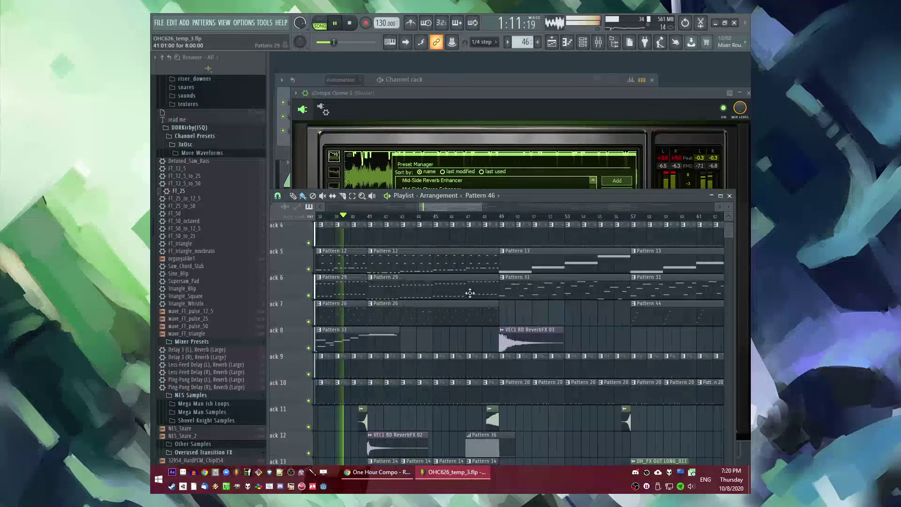
key(F9)
click(456, 312)
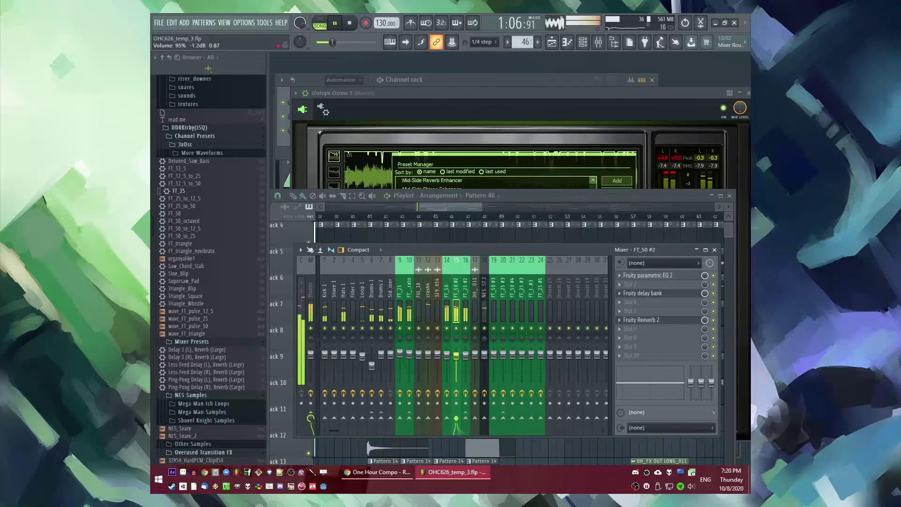
Step: Check Ozone's levels on the Master while playing from bar 25 and from bar 29
key(Escape)
key(Escape)
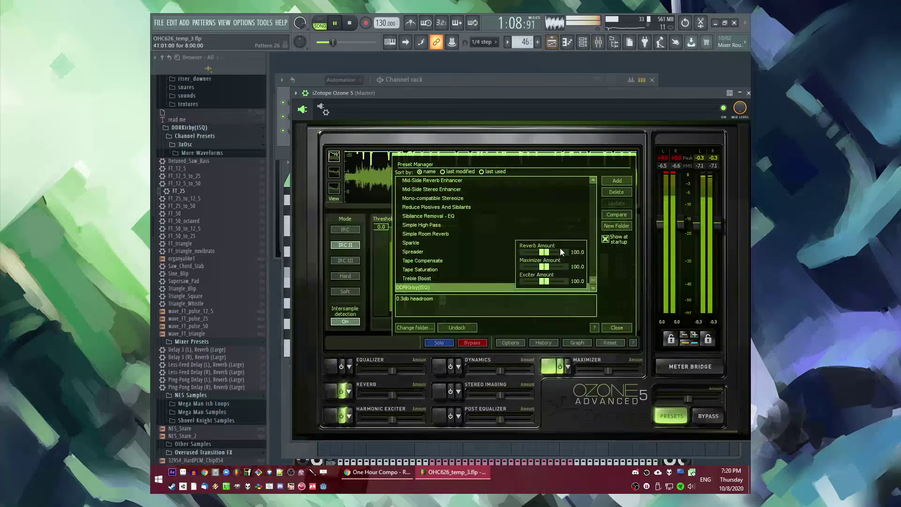
key(F5)
key(F5)
key(F5)
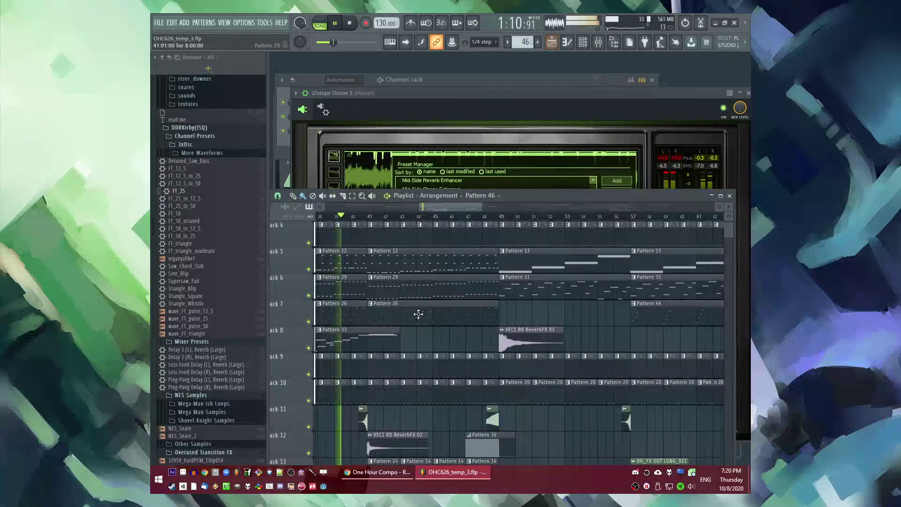
scroll(473, 230, up, 4)
click(405, 216)
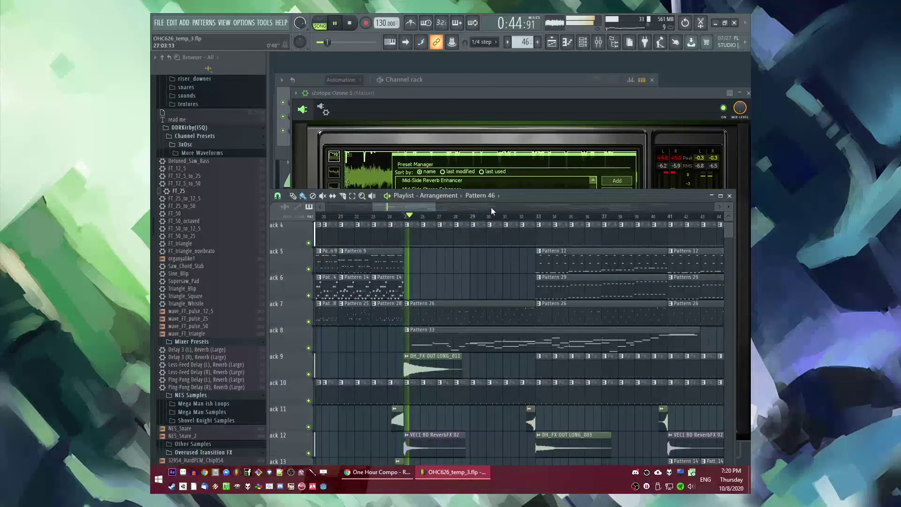
click(471, 216)
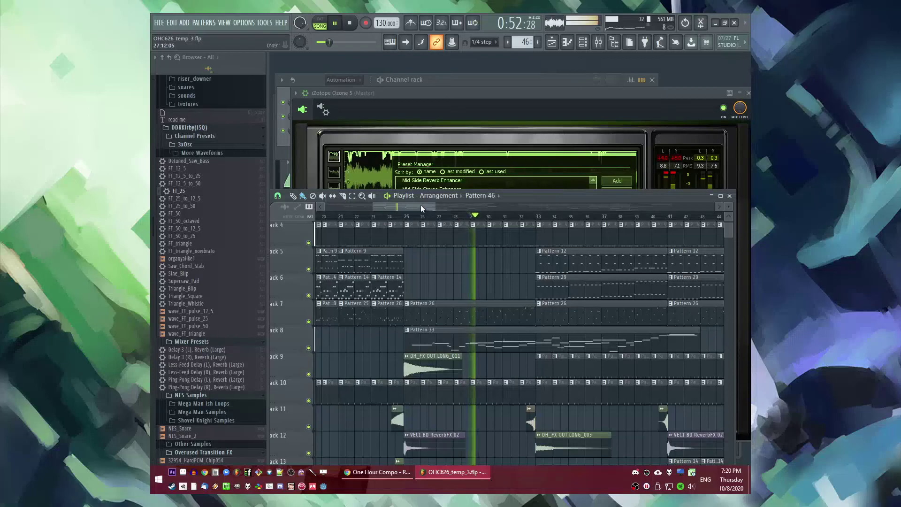
Step: Replay from just before bar 28 and check the level of mixer track FT_50 #2
drag(421, 206, 432, 207)
click(373, 216)
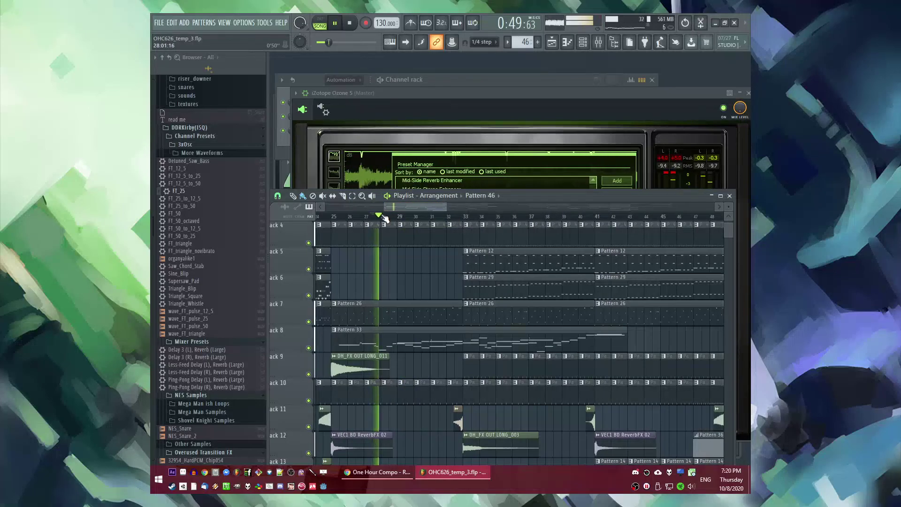
scroll(500, 293, up, 1)
key(F9)
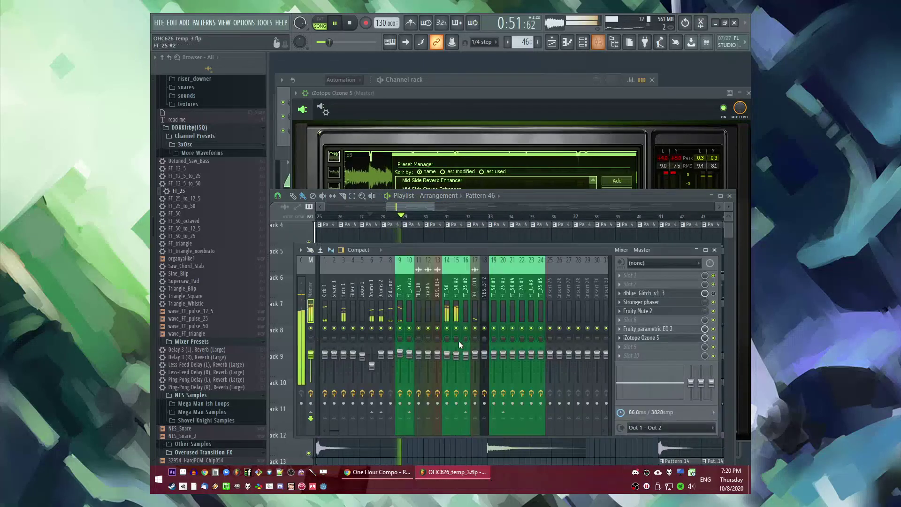
click(456, 310)
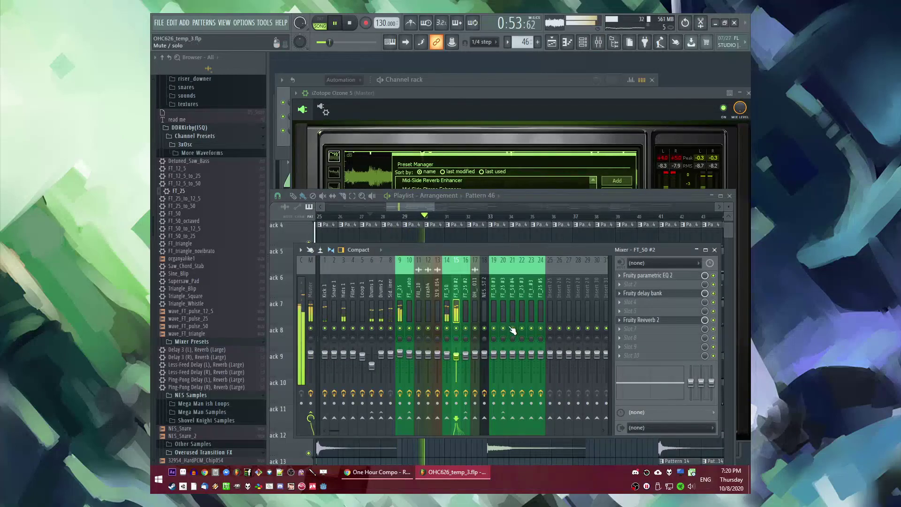
key(F9)
Step: Set the volume of mixer track FT_25 #2 to 92%, soloing it and FT_50 for comparison in the section from bar 33
click(493, 218)
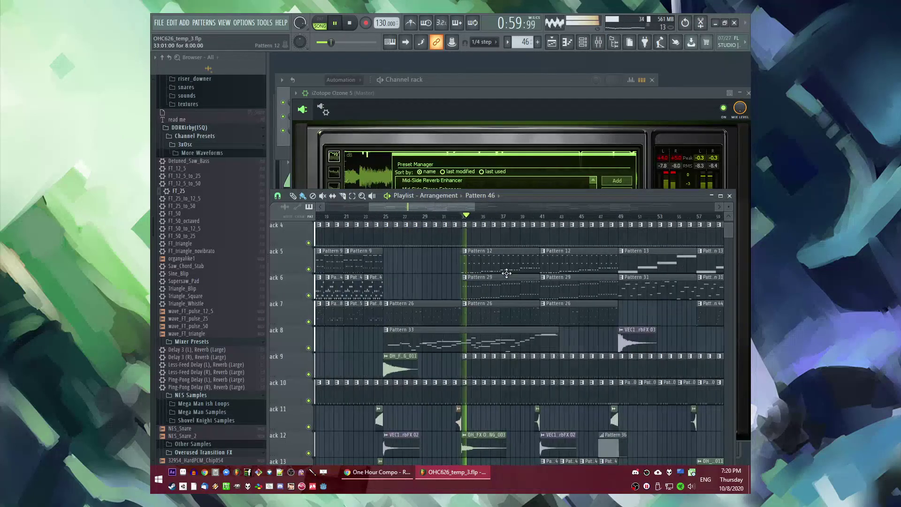
key(F9)
click(465, 308)
key(s)
drag(466, 356, 466, 357)
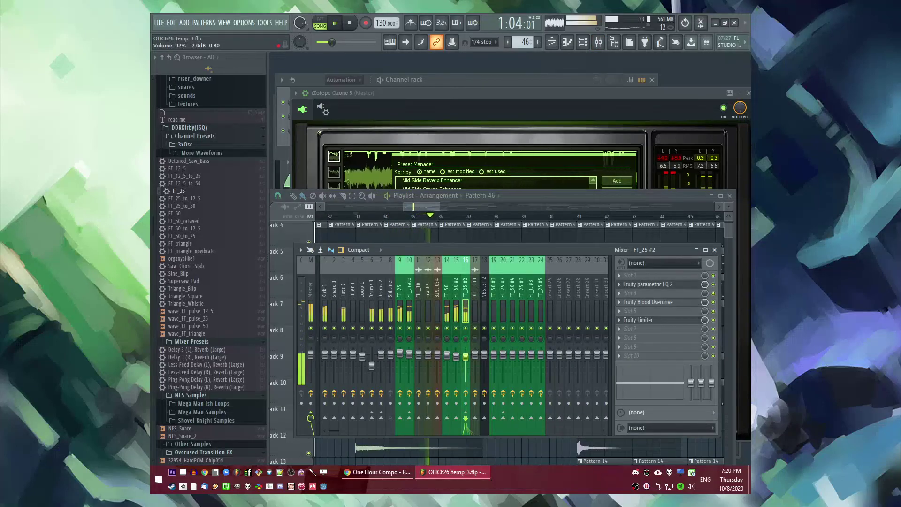
click(447, 313)
key(s)
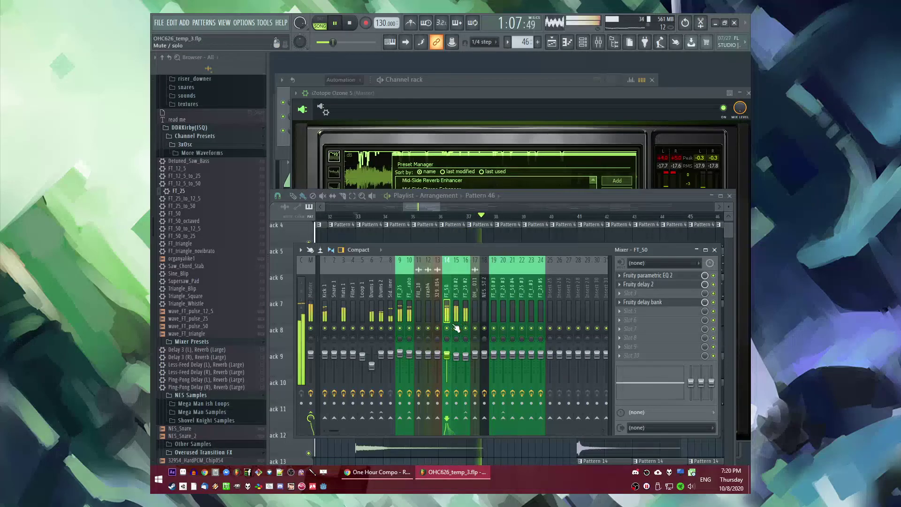
Step: Audition the section around bar 49 and solo mixer track FT_50 #4 to check its sound
click(519, 219)
click(609, 217)
scroll(390, 233, down, 4)
scroll(530, 221, up, 3)
click(541, 215)
mouse_move(458, 207)
mouse_down()
mouse_move(478, 207)
mouse_move(451, 207)
mouse_up()
key(F9)
click(514, 297)
key(s)
key(s)
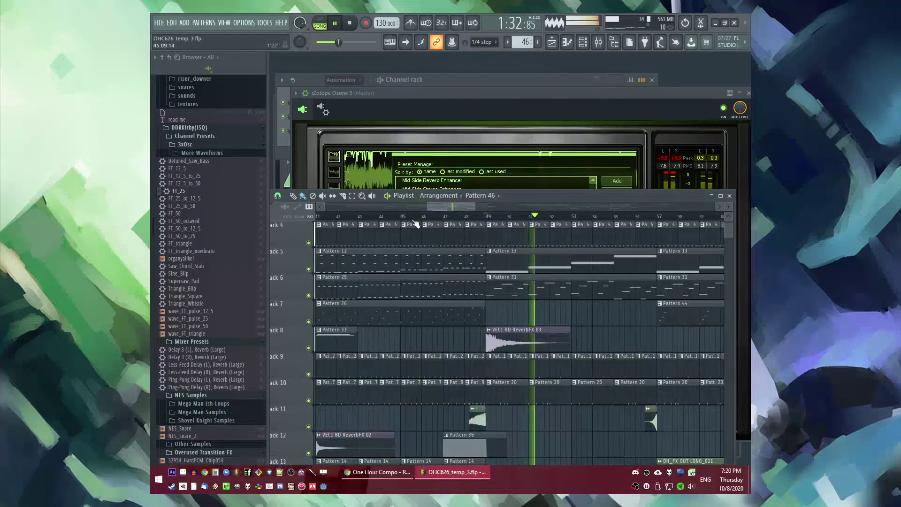
Step: Compare the loudness of the section from bar 37 with the one starting at bar 49
scroll(411, 218, down, 3)
click(407, 216)
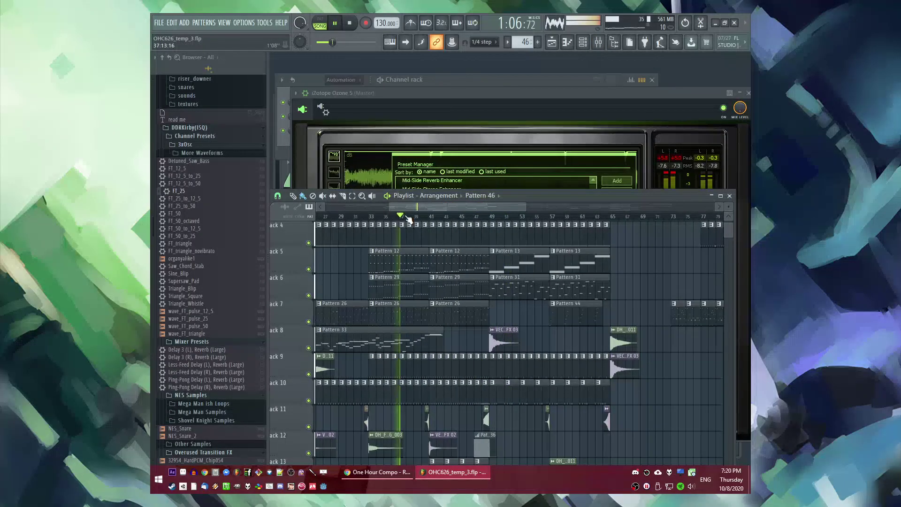
scroll(499, 221, up, 2)
click(495, 217)
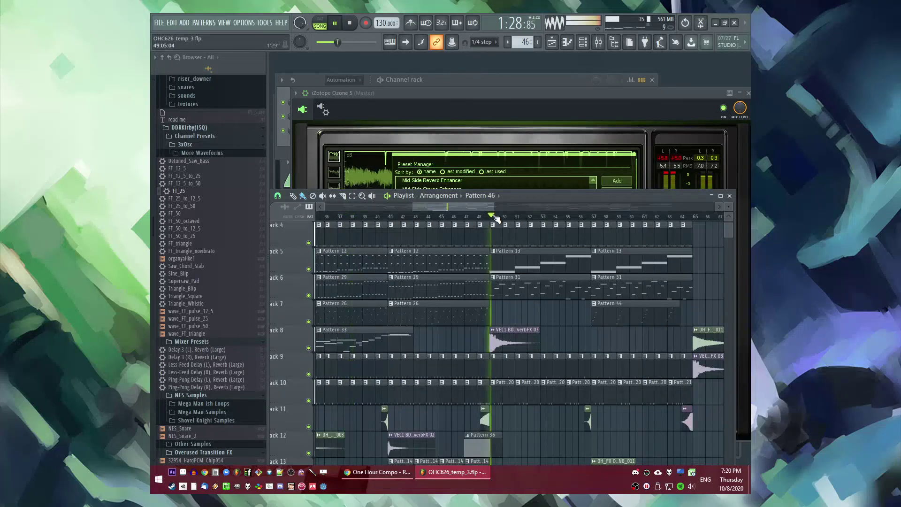
key(F9)
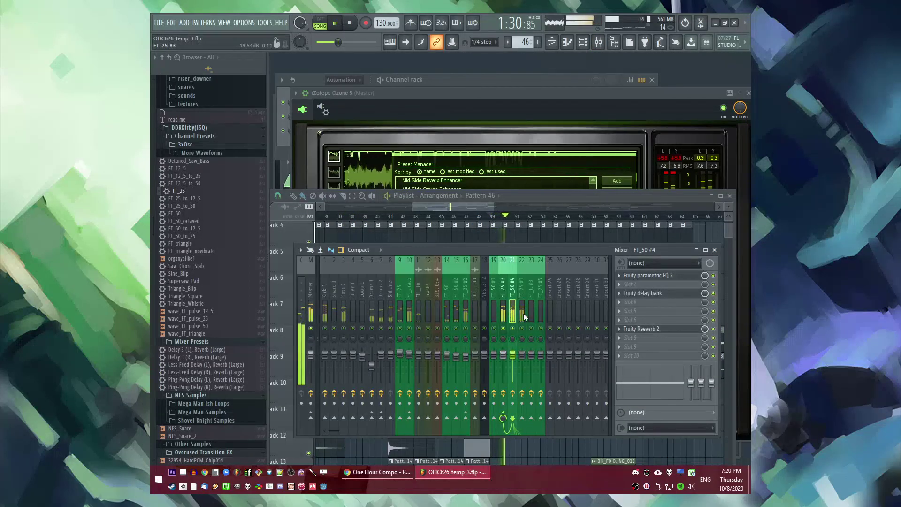
drag(464, 209, 475, 210)
scroll(507, 308, up, 2)
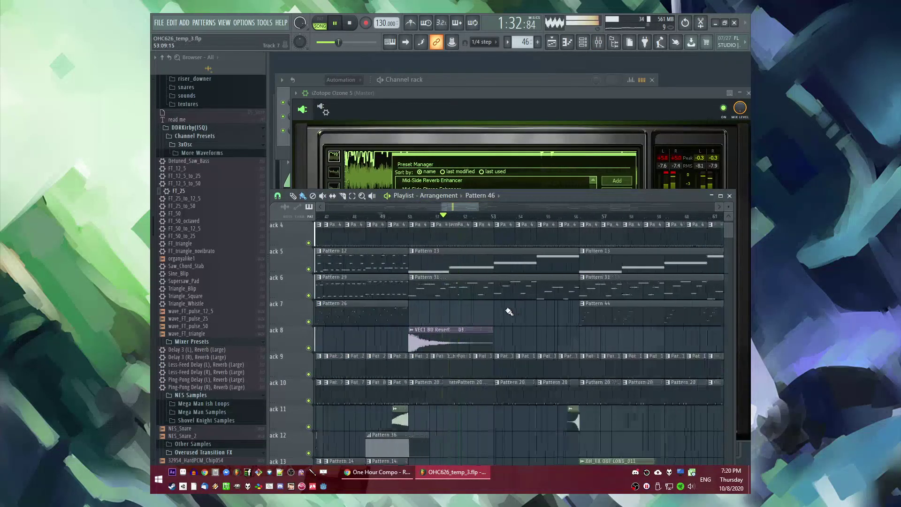
scroll(501, 308, down, 3)
Step: Raise the volume of mixer track FT_25 #3 slightly while the section after bar 49 plays
key(F9)
click(502, 314)
click(529, 315)
click(518, 314)
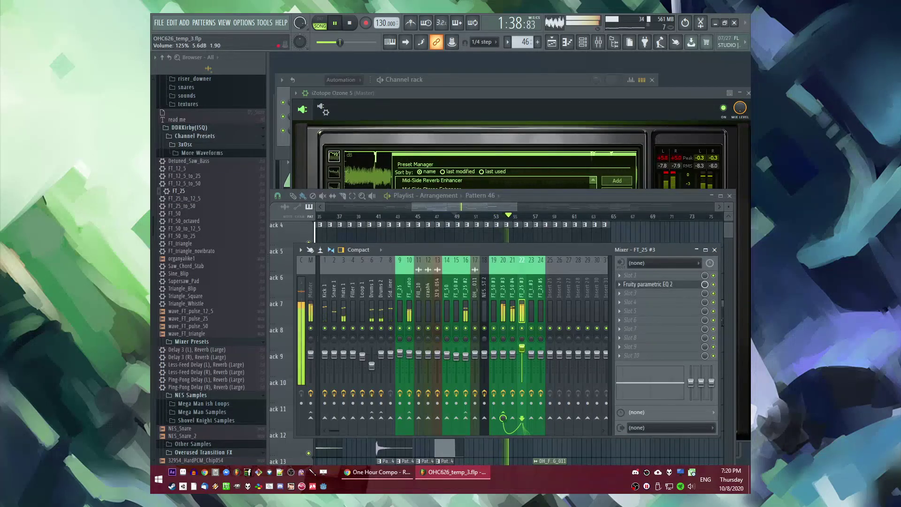
drag(522, 350, 522, 354)
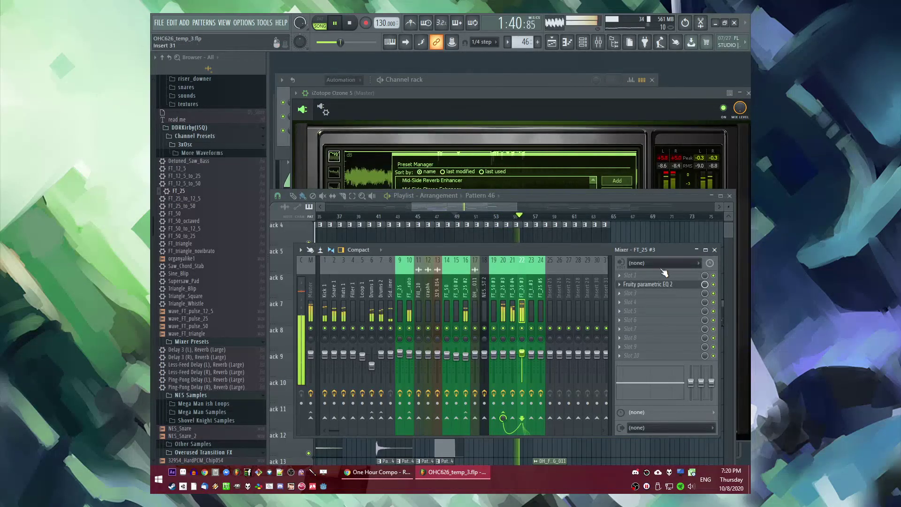
Step: Raise the high cut band and adjust the low band 1 in FT_25 #3's Fruity parametric EQ 2
click(657, 285)
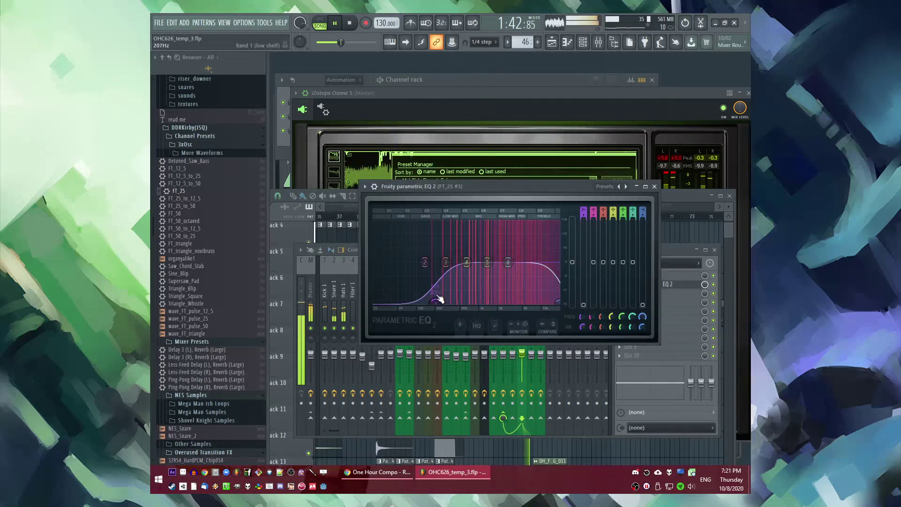
drag(558, 303, 559, 287)
drag(435, 303, 436, 300)
Step: Audition the build-up from bar 113 and replay the song from bar 101
key(F5)
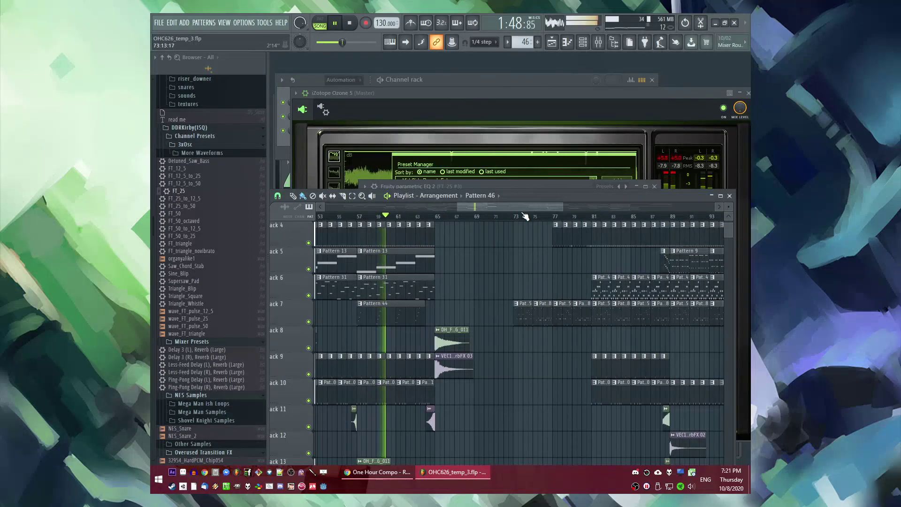
scroll(516, 217, up, 3)
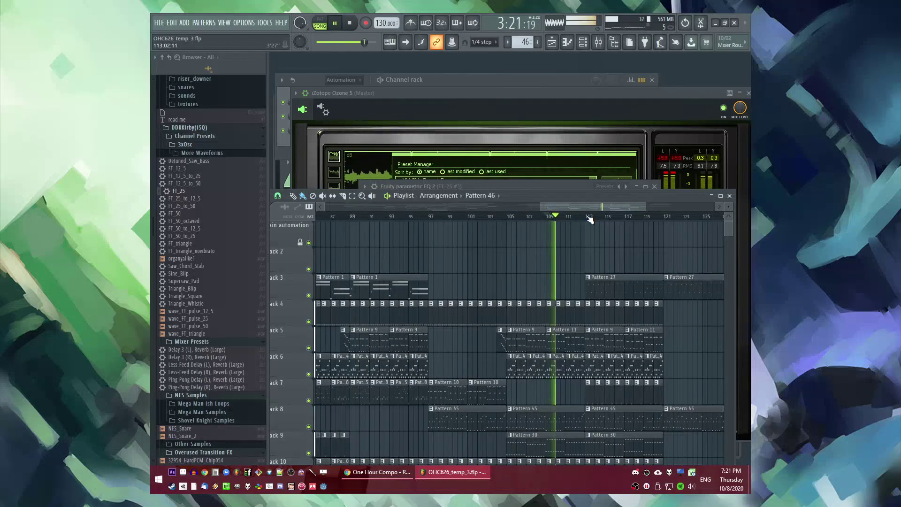
click(587, 217)
drag(635, 303, 573, 250)
click(446, 216)
click(409, 216)
Step: Boost band 6 at about 4.7 kHz in the Fruity parametric EQ 2 of mixer track FT_25 #5
key(F9)
click(540, 301)
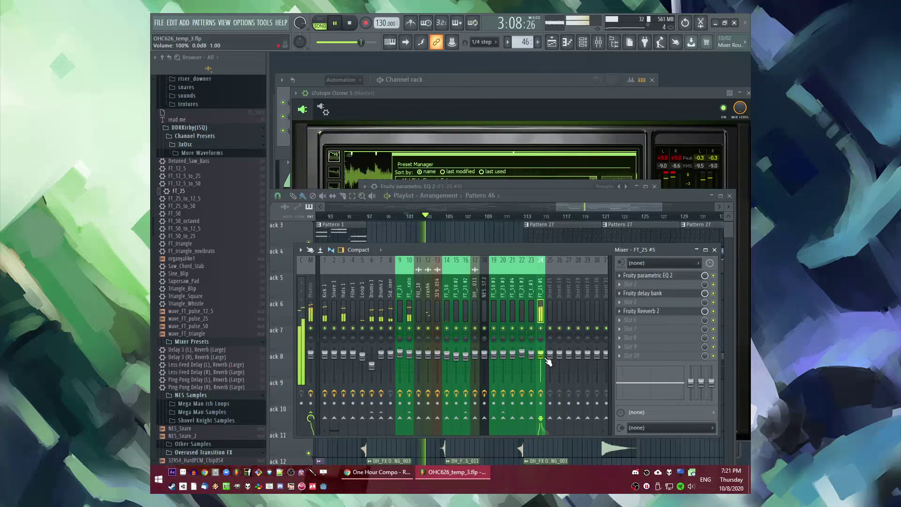
click(649, 278)
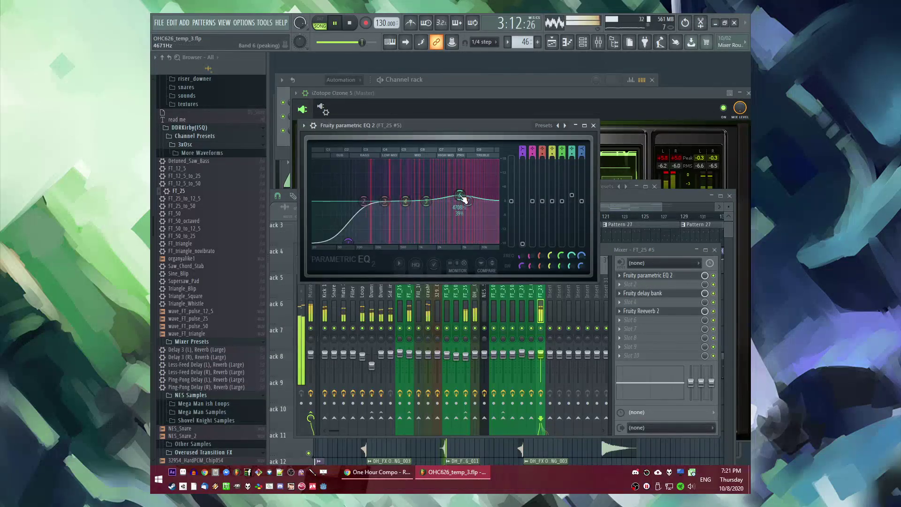
Step: Load Fruity Blood Overdrive into slot 2 of mixer track FT_25 #5 and set the track's volume to 103%
click(632, 284)
click(501, 166)
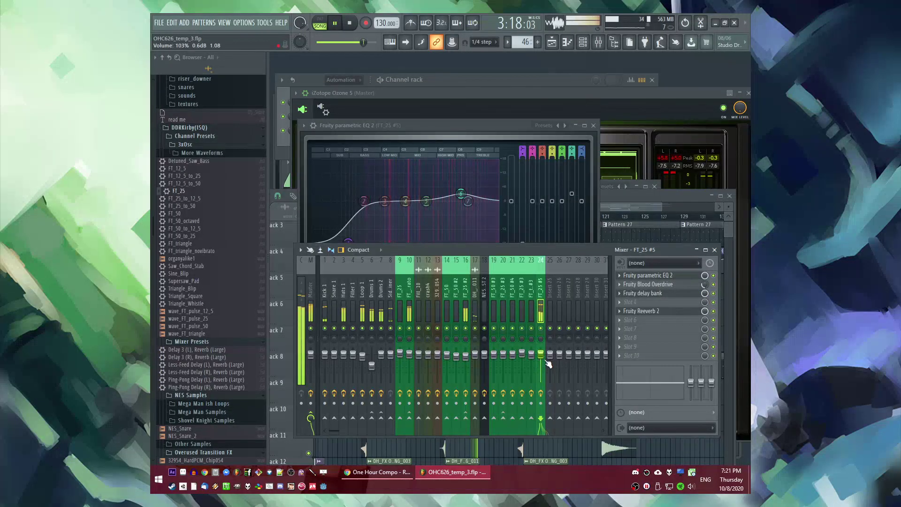
key(F9)
Step: Audition the ending at the transitions around bars 113, 121 and 129
key(F5)
click(526, 216)
click(586, 216)
drag(588, 208, 609, 208)
click(521, 216)
click(602, 216)
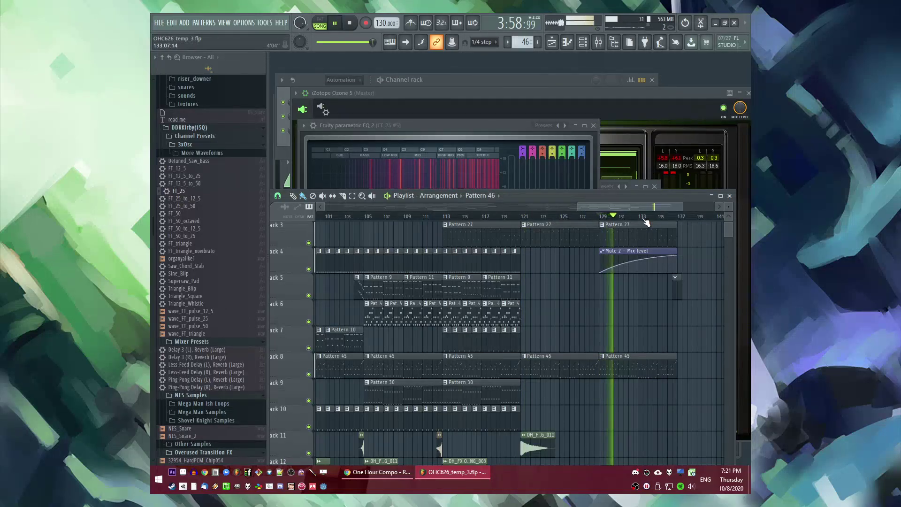
Step: Replay the transition into bar 121 and check the clips on the lower playlist tracks
key(F9)
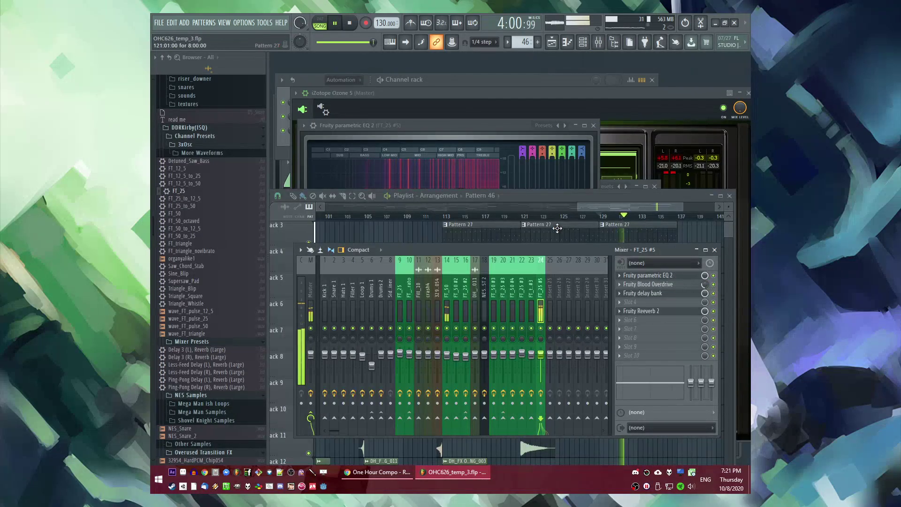
click(511, 217)
scroll(537, 319, down, 3)
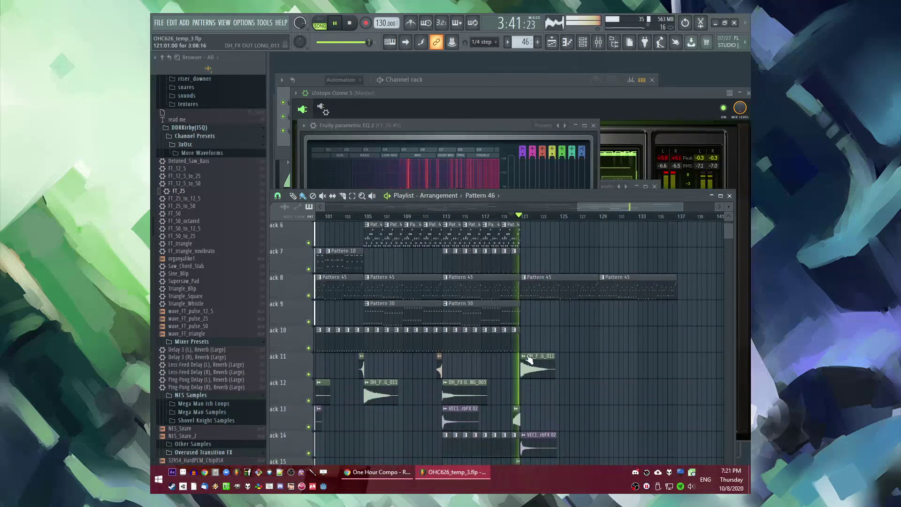
Step: Open the mute/solo events of Fruity Blood Overdrive on mixer track FT_25 #5 for editing in pattern 47
key(F9)
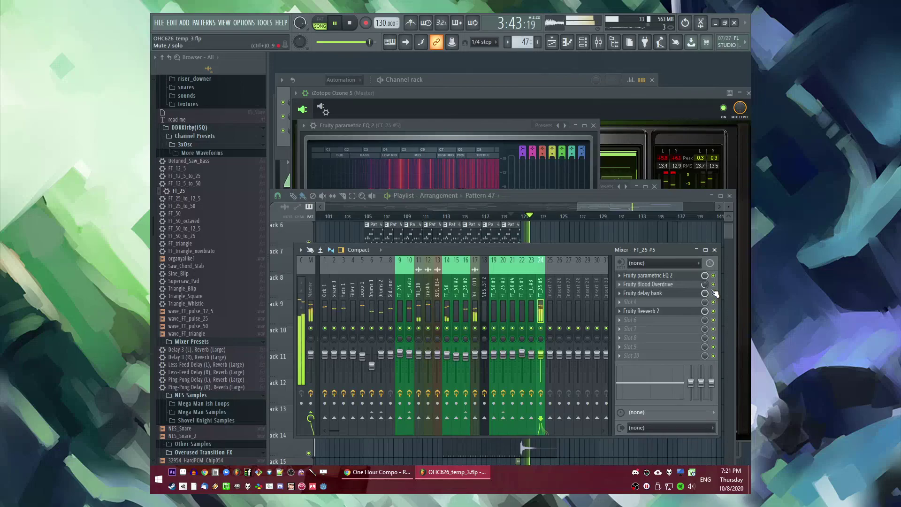
right_click(712, 286)
click(709, 345)
right_click(712, 282)
click(709, 312)
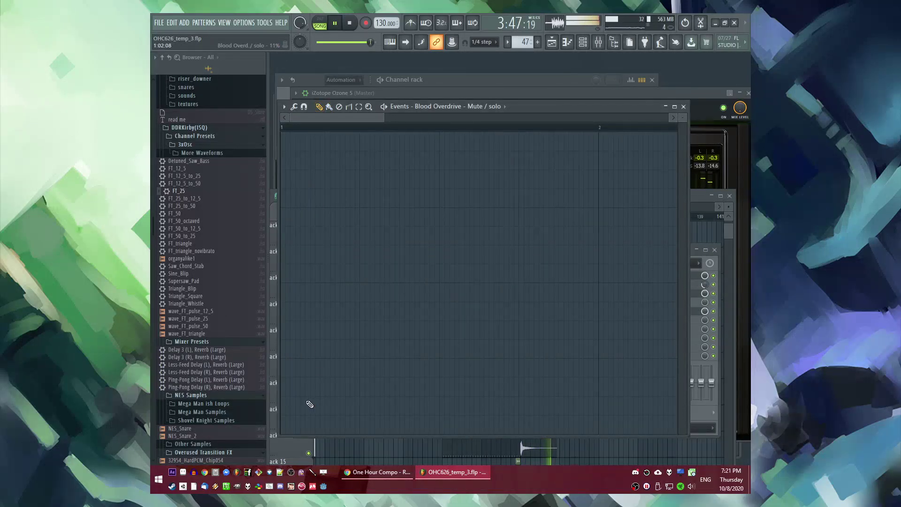
Step: Replay the song from bar 121 alongside the Blood Overdrive mute/solo events and stop playback
key(F5)
click(523, 217)
key(F9)
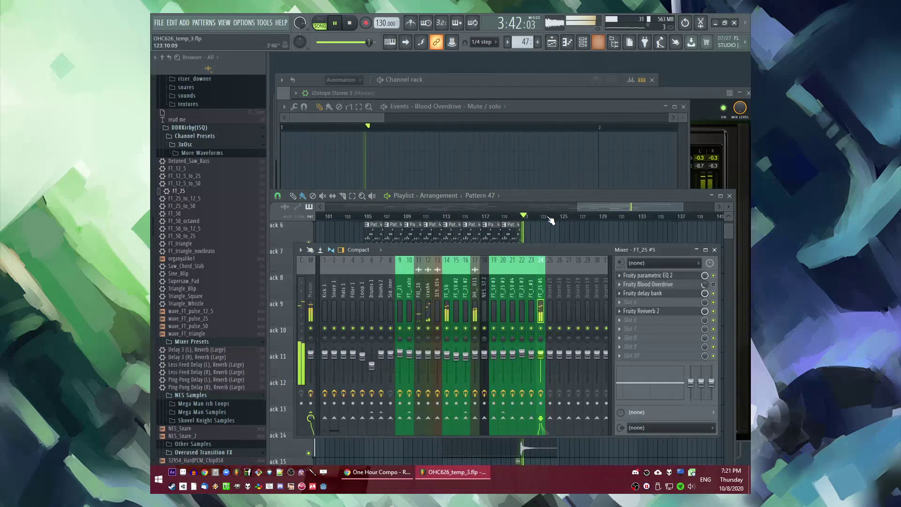
click(369, 136)
key(space)
Step: Export the full song to the Desktop as the 16-bit stereo wave file OHC626_temp_3.wav
click(159, 23)
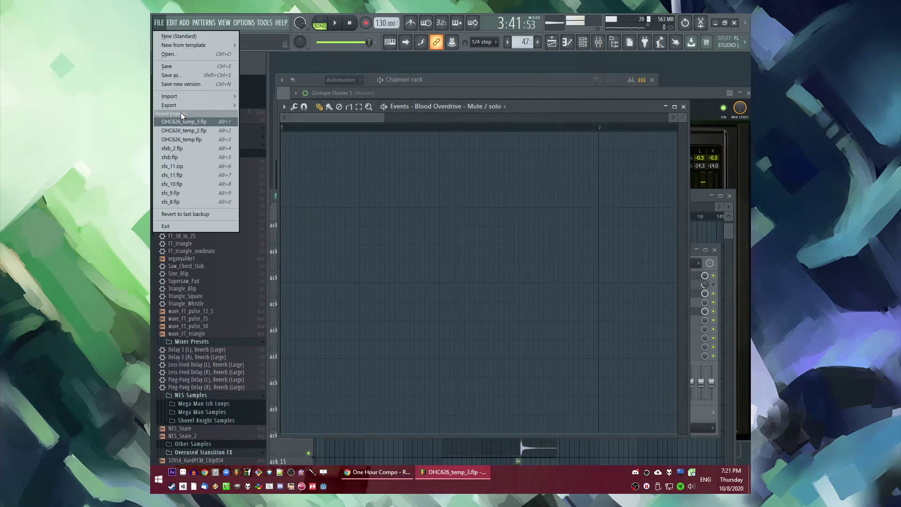
mouse_move(188, 105)
click(286, 116)
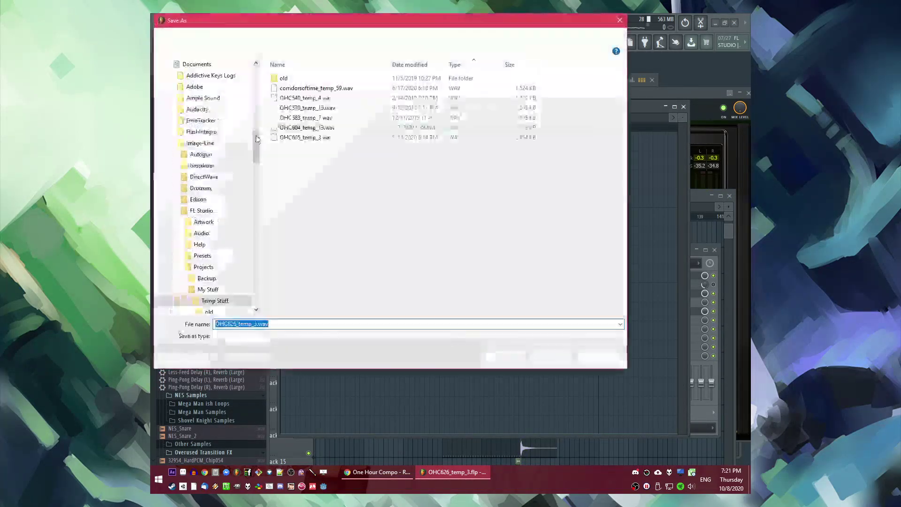
drag(258, 150, 258, 67)
click(185, 83)
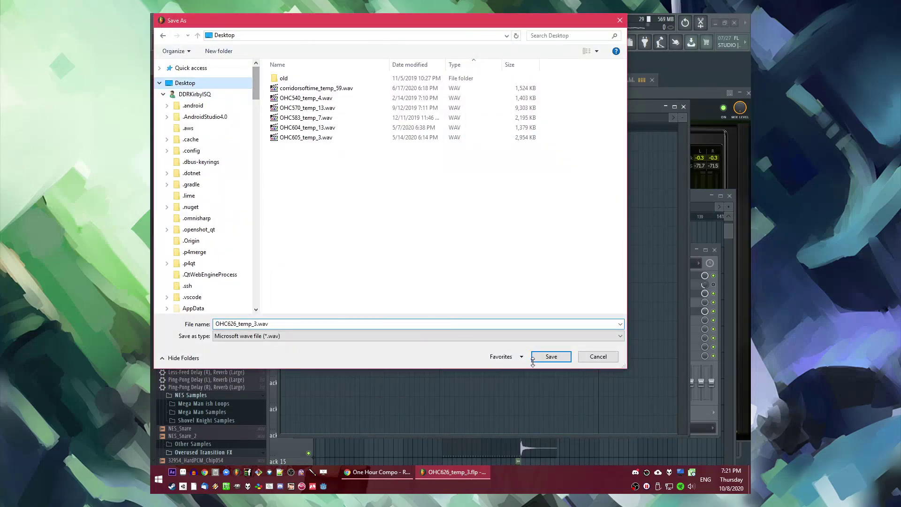
click(551, 357)
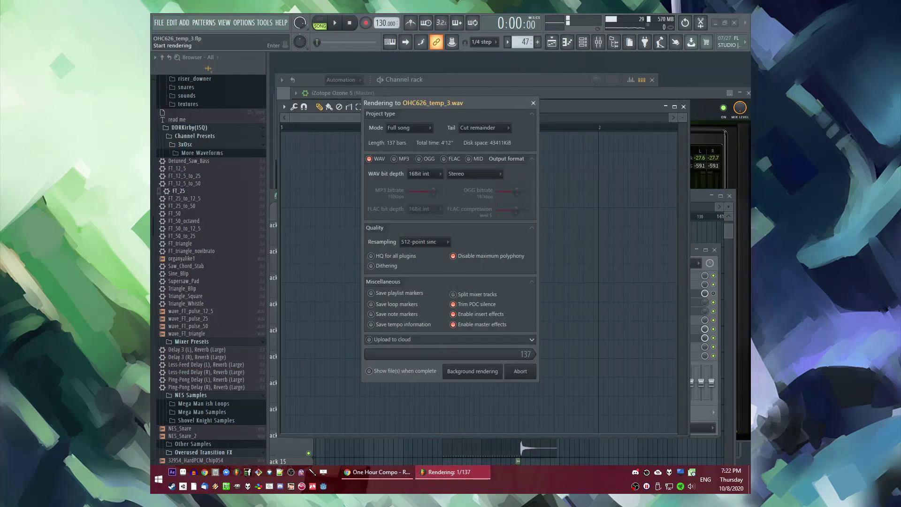